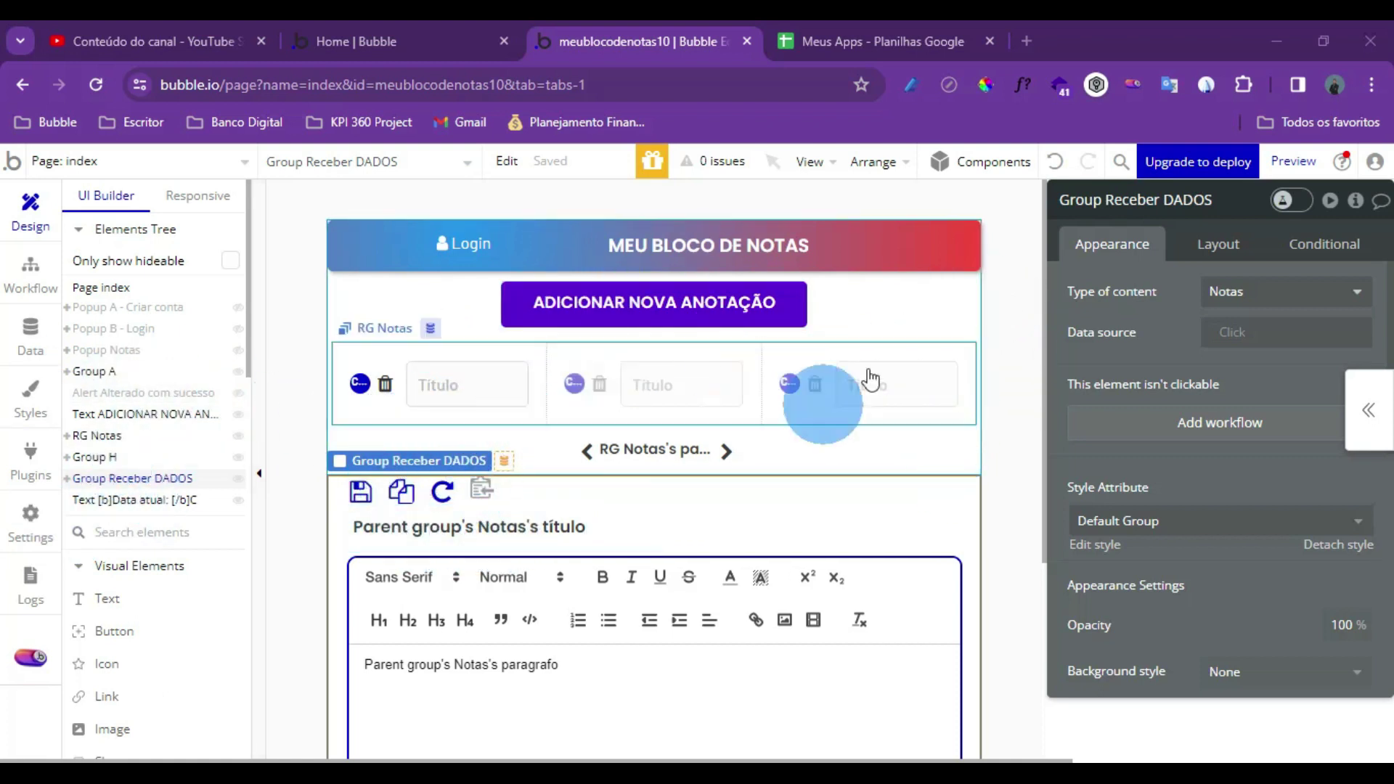
Look over the index page's existing notes layout, from the header down to the current date text
{"action": "scroll", "coordinate": [943, 568], "scroll_direction": "down", "scroll_amount": 4}
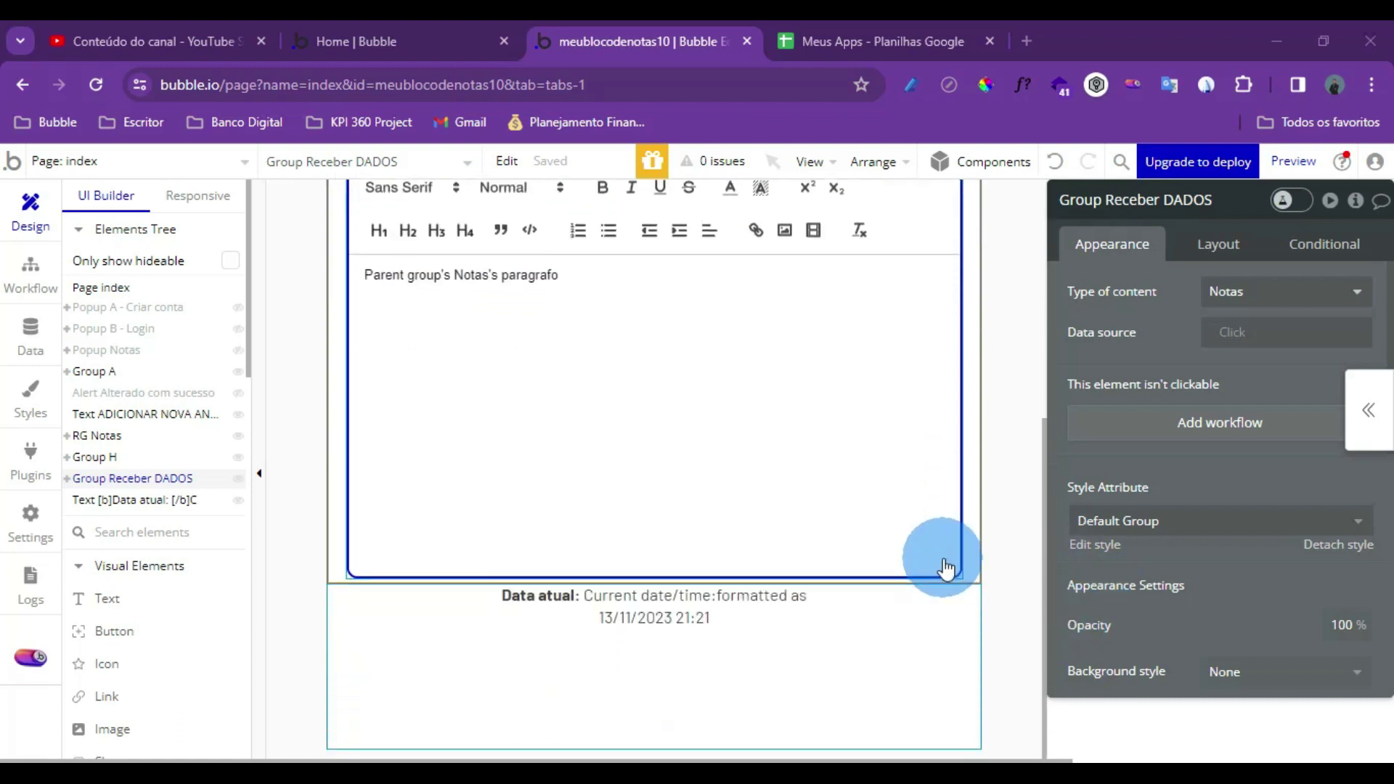
{"action": "scroll", "coordinate": [947, 568], "scroll_direction": "up", "scroll_amount": 4}
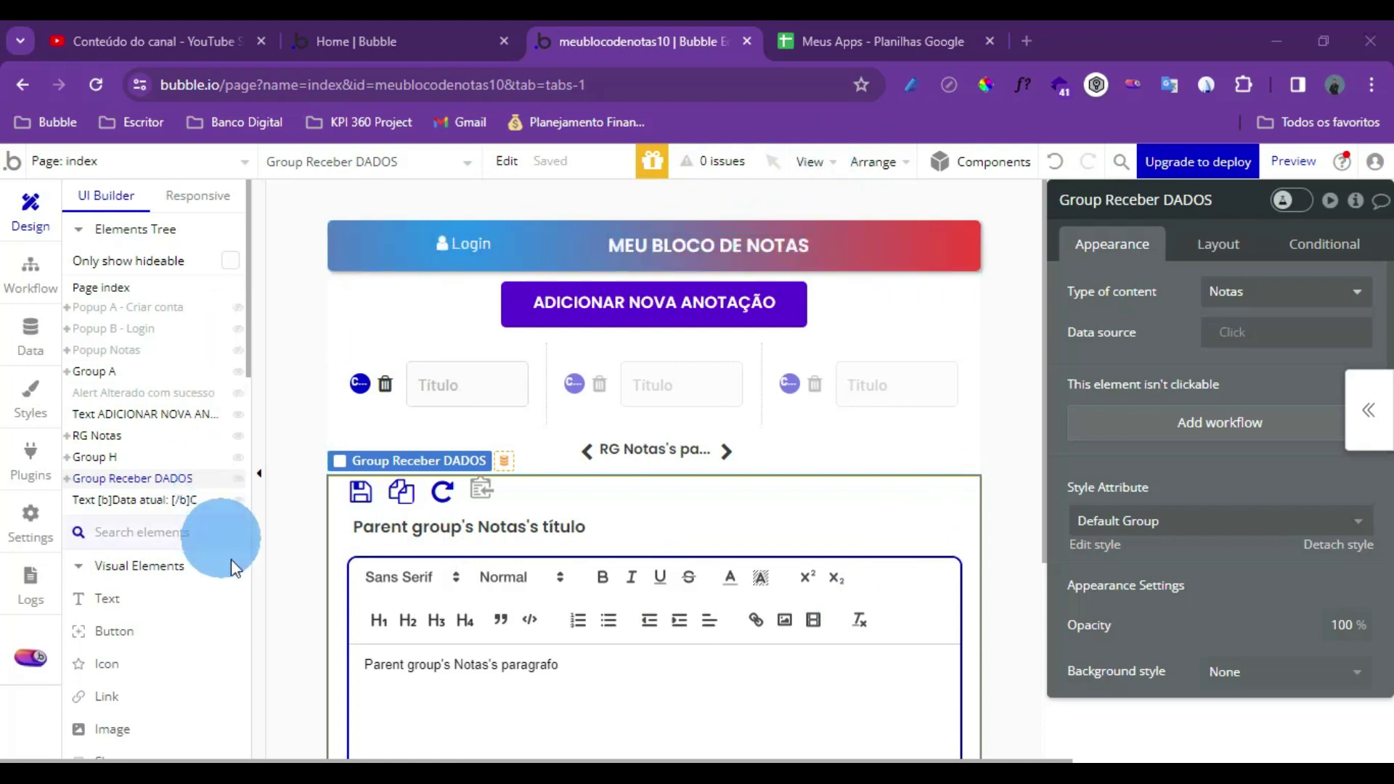
{"action": "scroll", "coordinate": [813, 512], "scroll_direction": "down", "scroll_amount": 3}
{"action": "scroll", "coordinate": [813, 512], "scroll_direction": "up", "scroll_amount": 3}
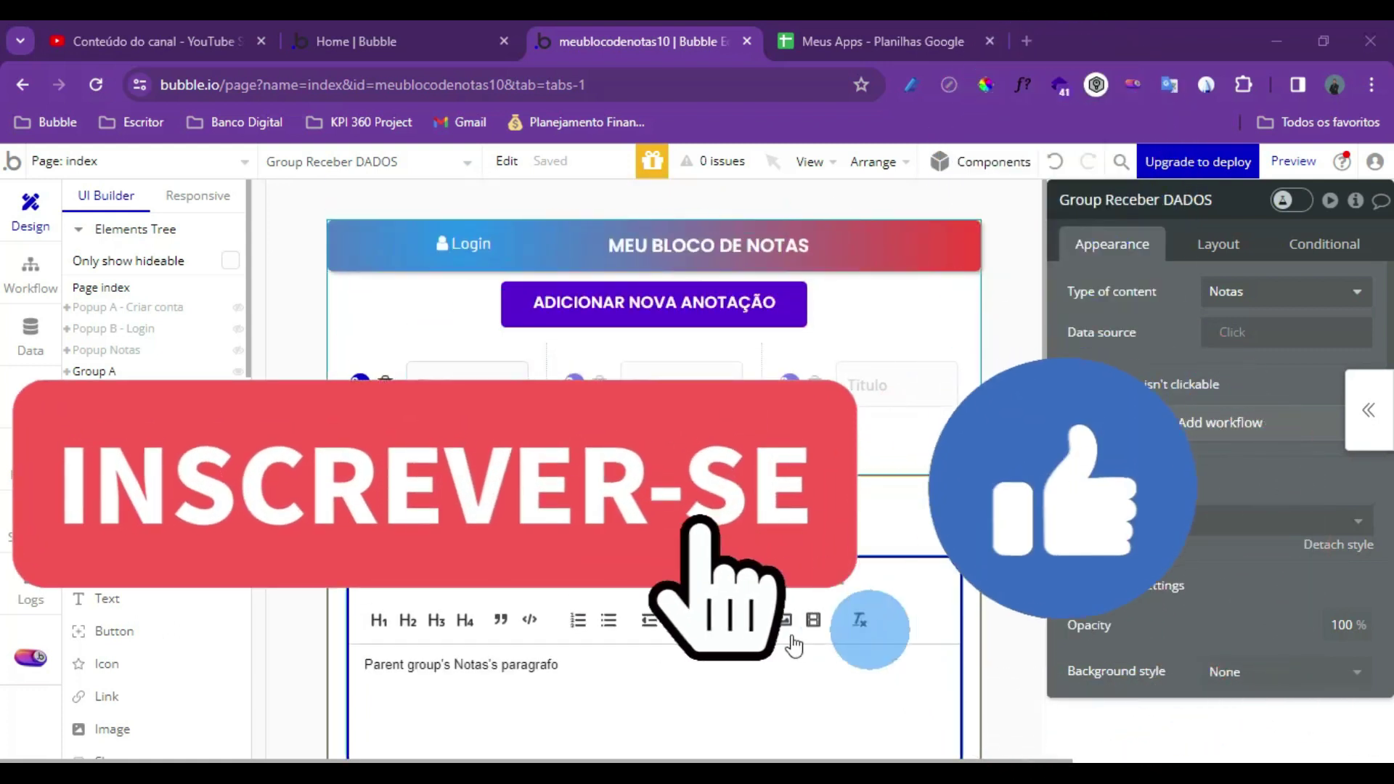
{"action": "scroll", "coordinate": [305, 690], "scroll_direction": "down", "scroll_amount": 1}
{"action": "scroll", "coordinate": [305, 691], "scroll_direction": "up", "scroll_amount": 1}
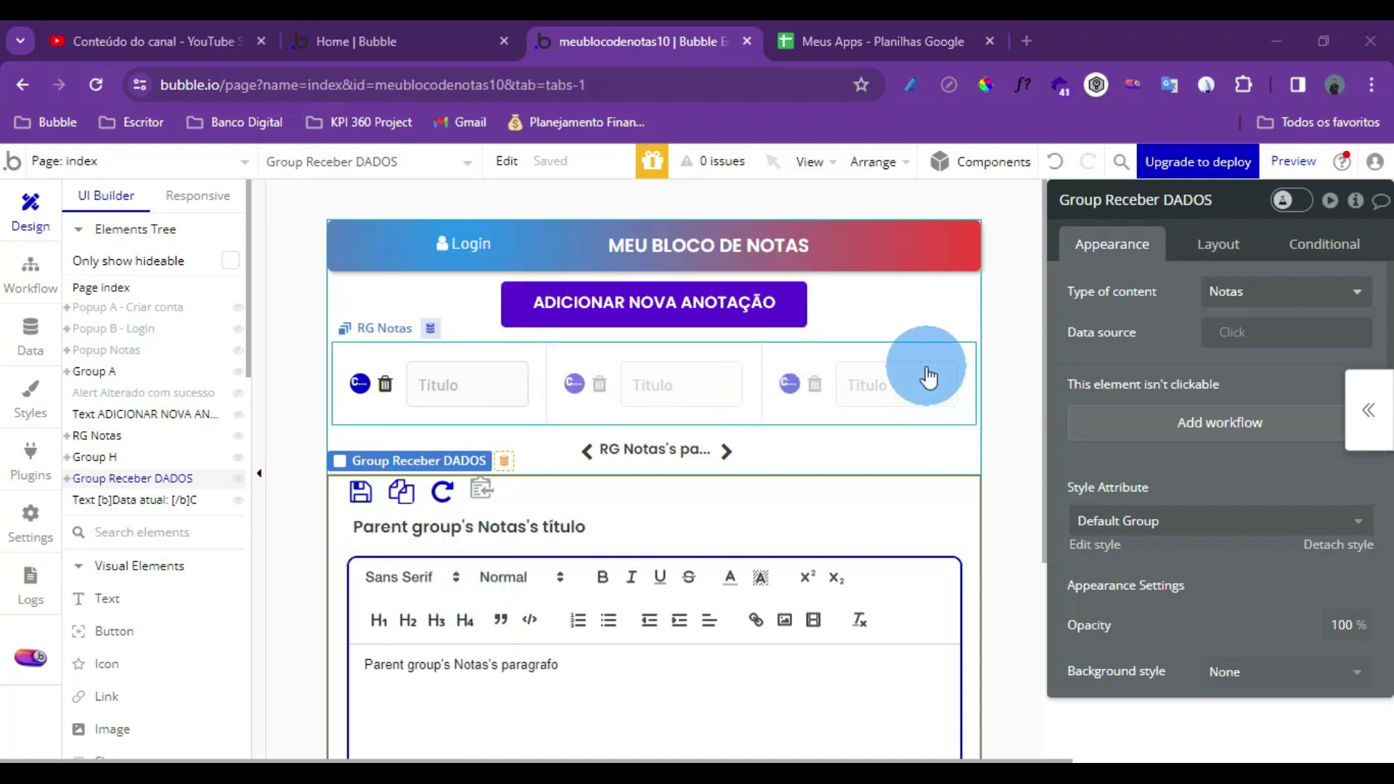
{"action": "left_click", "coordinate": [156, 161]}
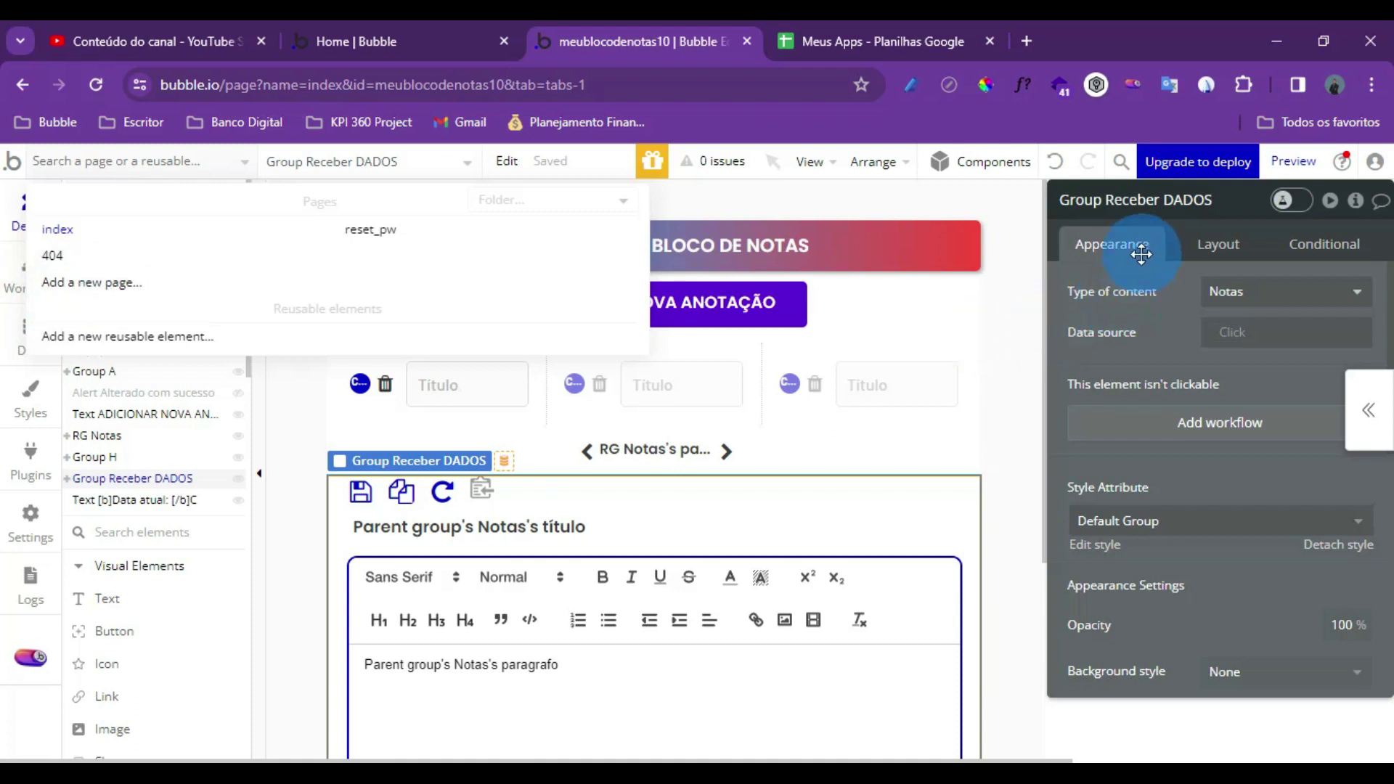
{"action": "left_click", "coordinate": [1104, 343]}
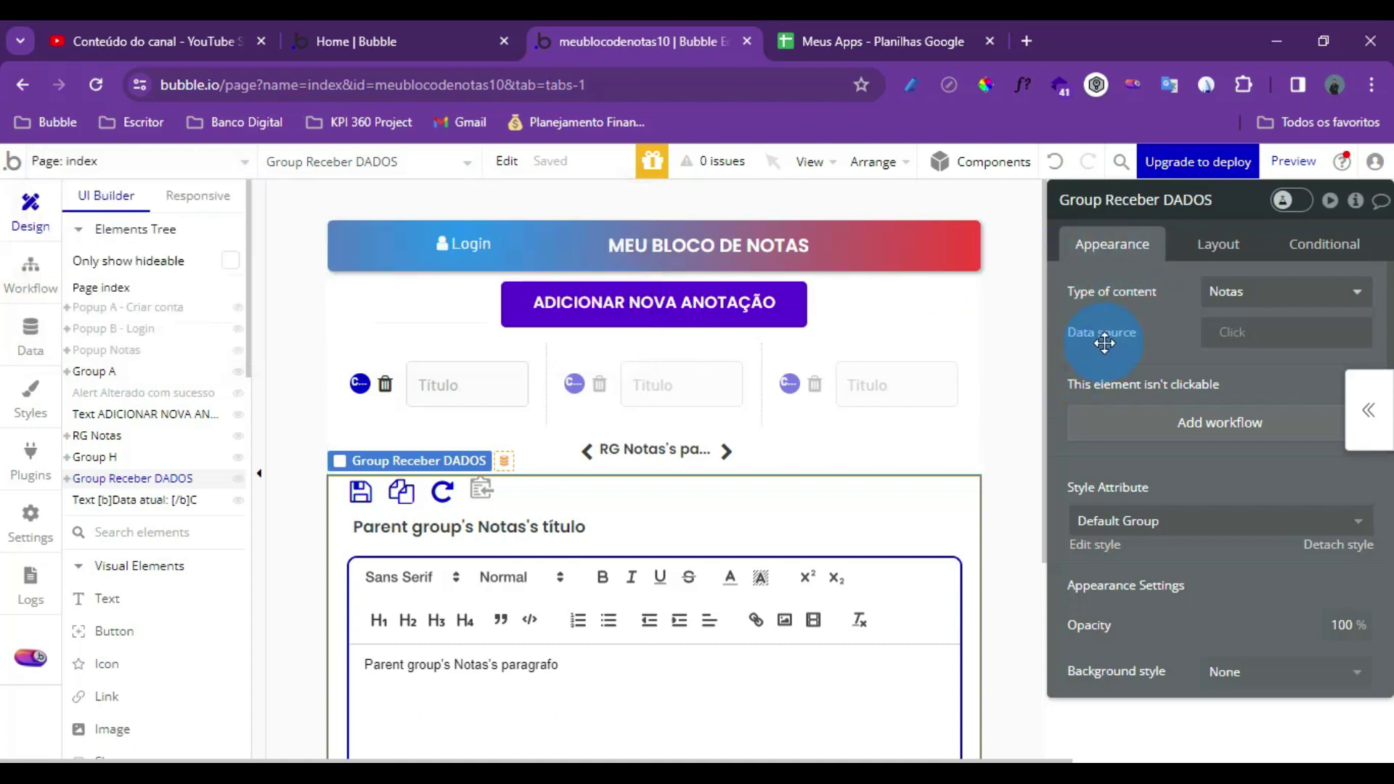
{"action": "left_click", "coordinate": [93, 293]}
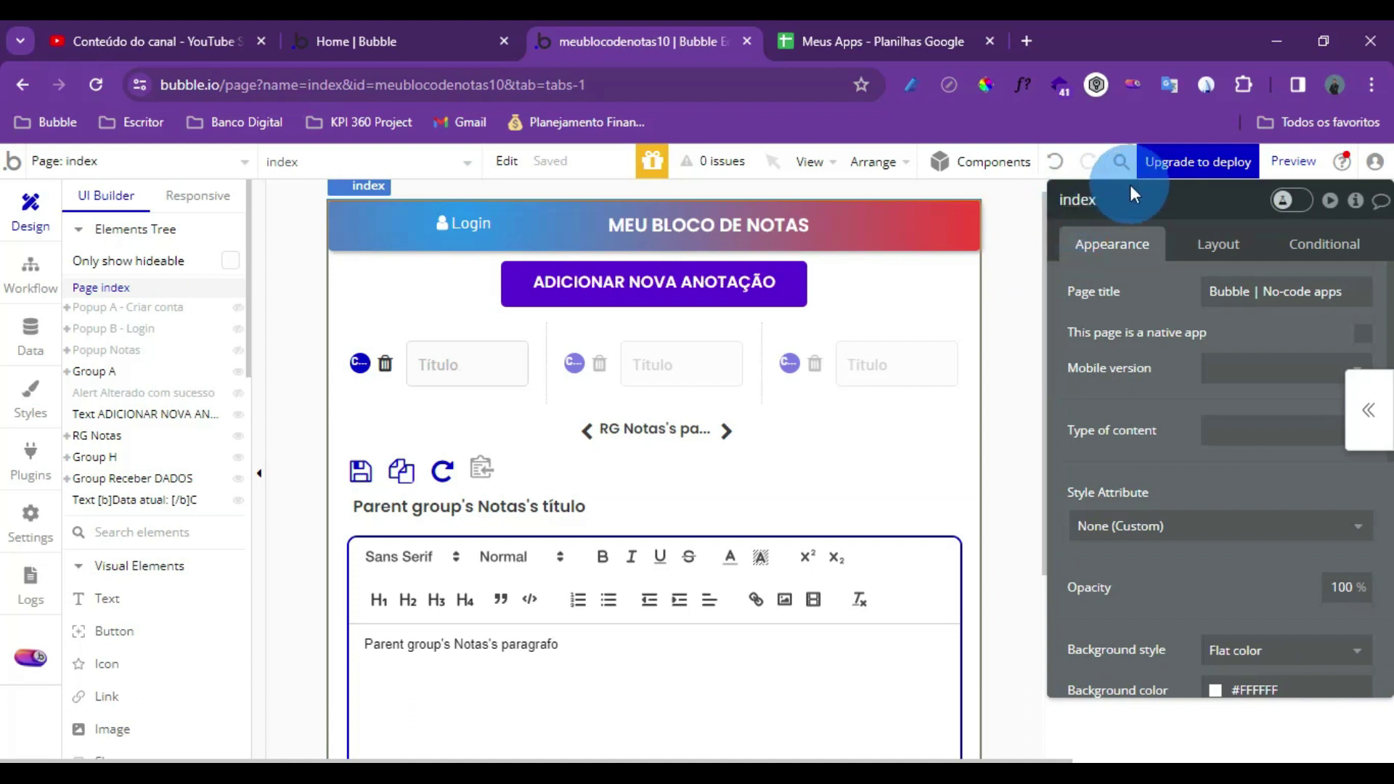
{"action": "scroll", "coordinate": [404, 465], "scroll_direction": "up", "scroll_amount": 1}
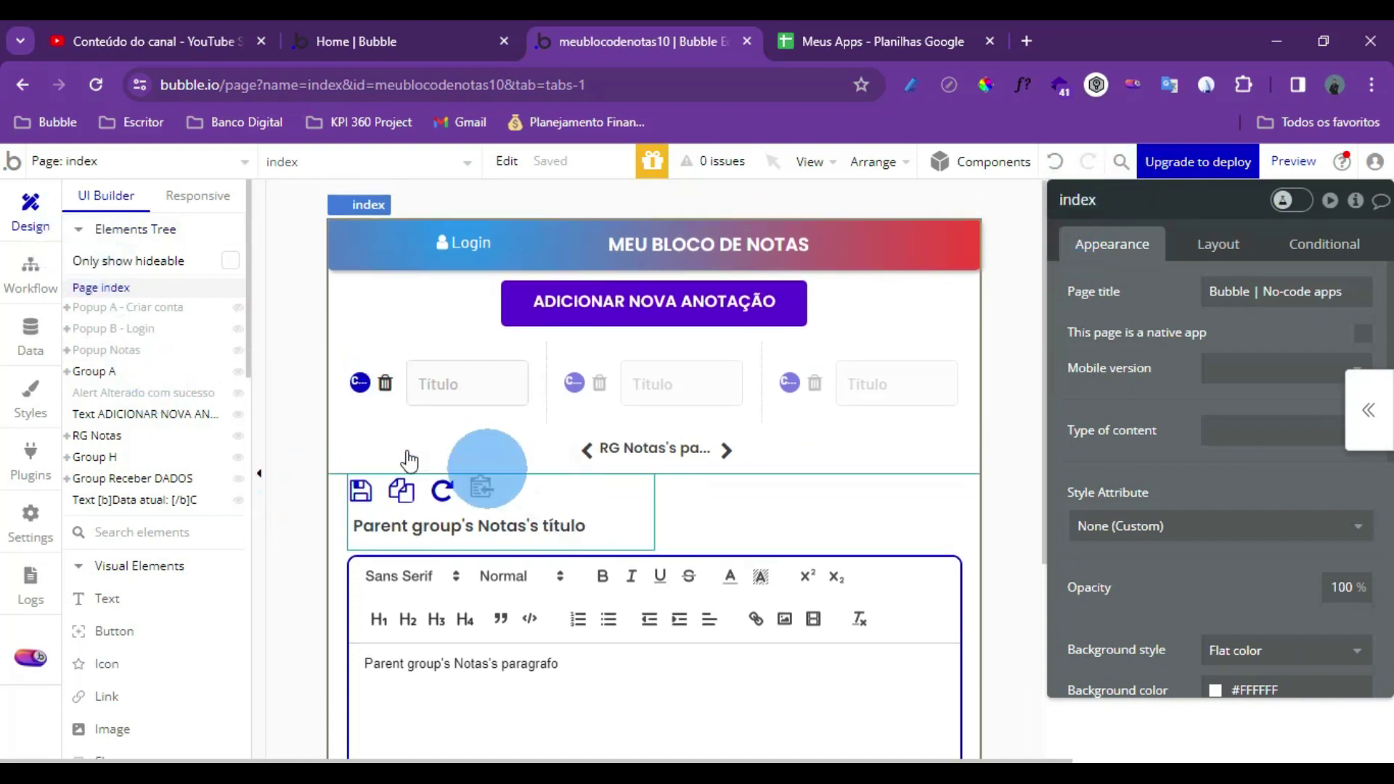
Create a new page named blocodenotas without cloning an existing page
{"action": "left_click", "coordinate": [113, 173]}
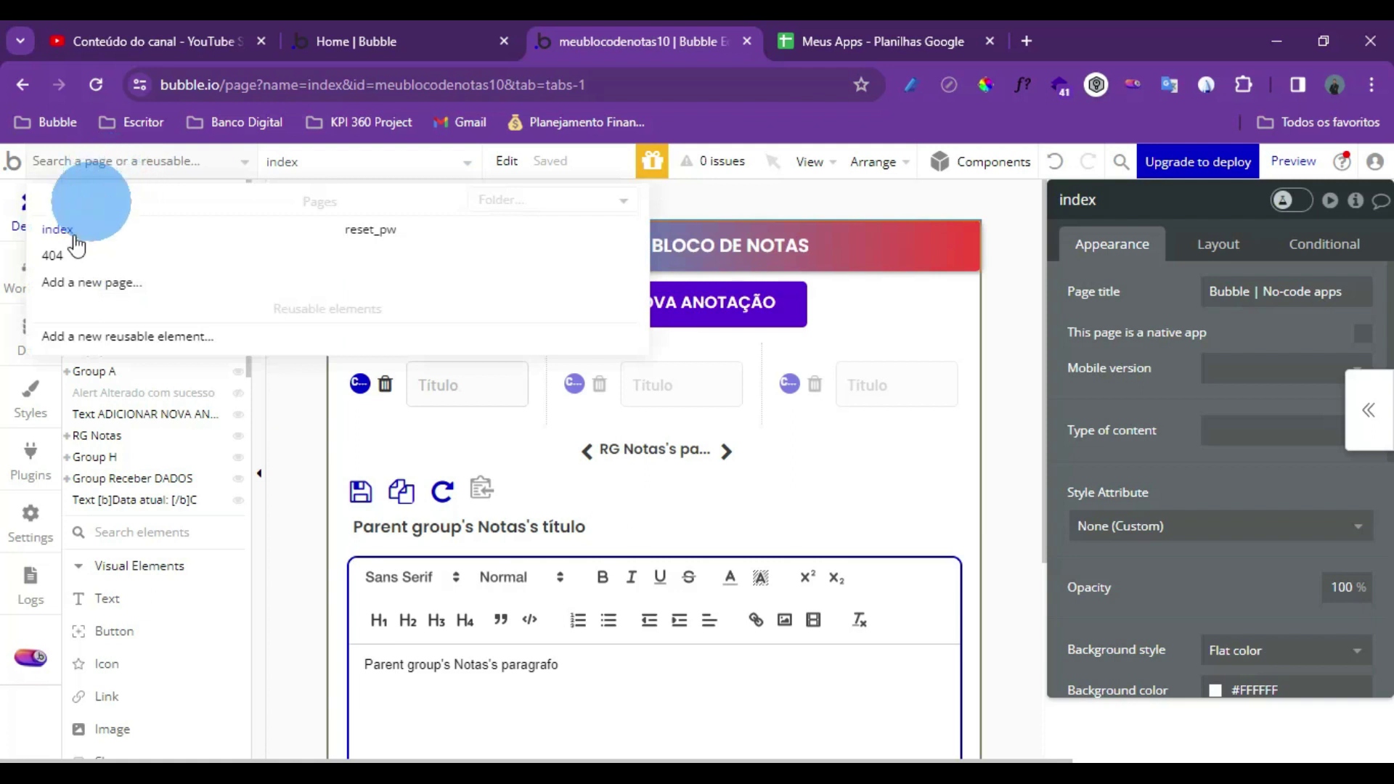
{"action": "left_click", "coordinate": [78, 287]}
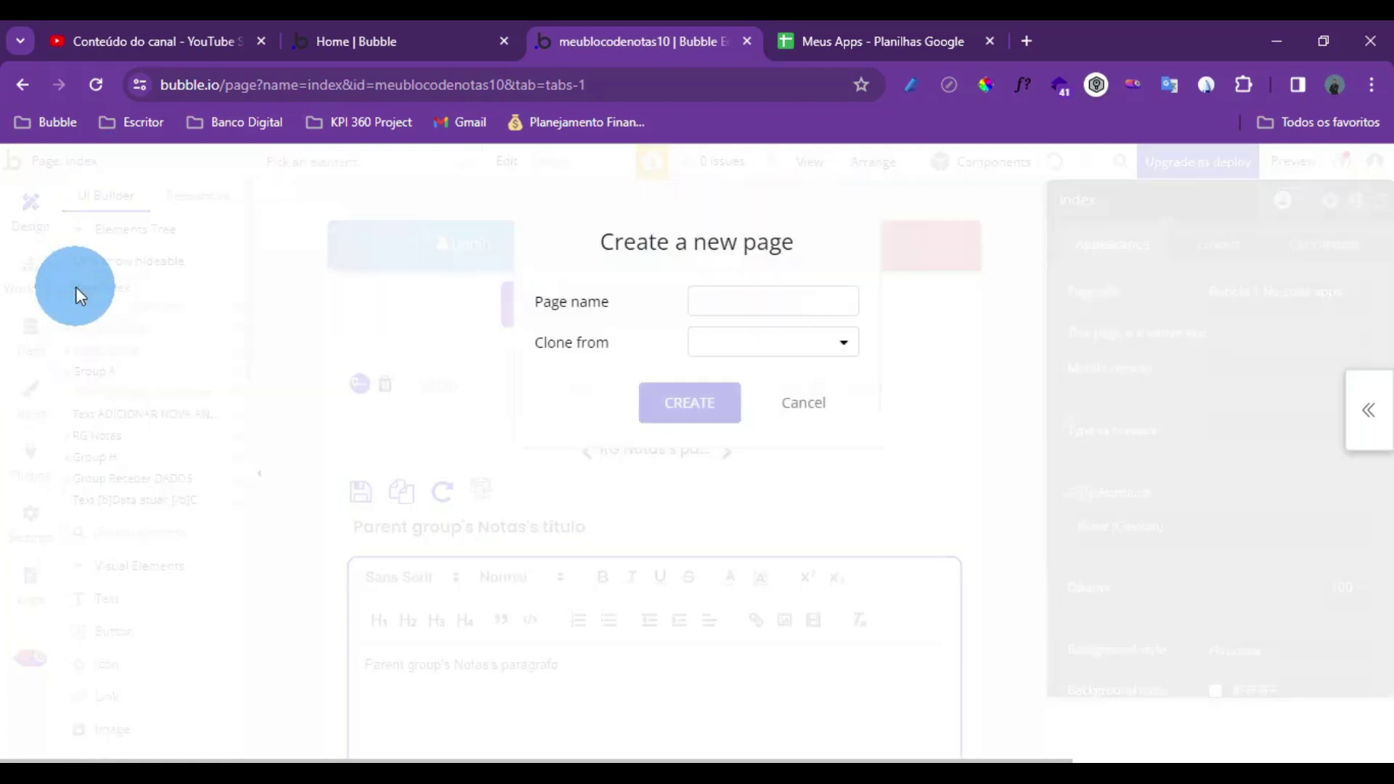
{"action": "left_click", "coordinate": [715, 303]}
{"action": "left_click", "coordinate": [744, 295]}
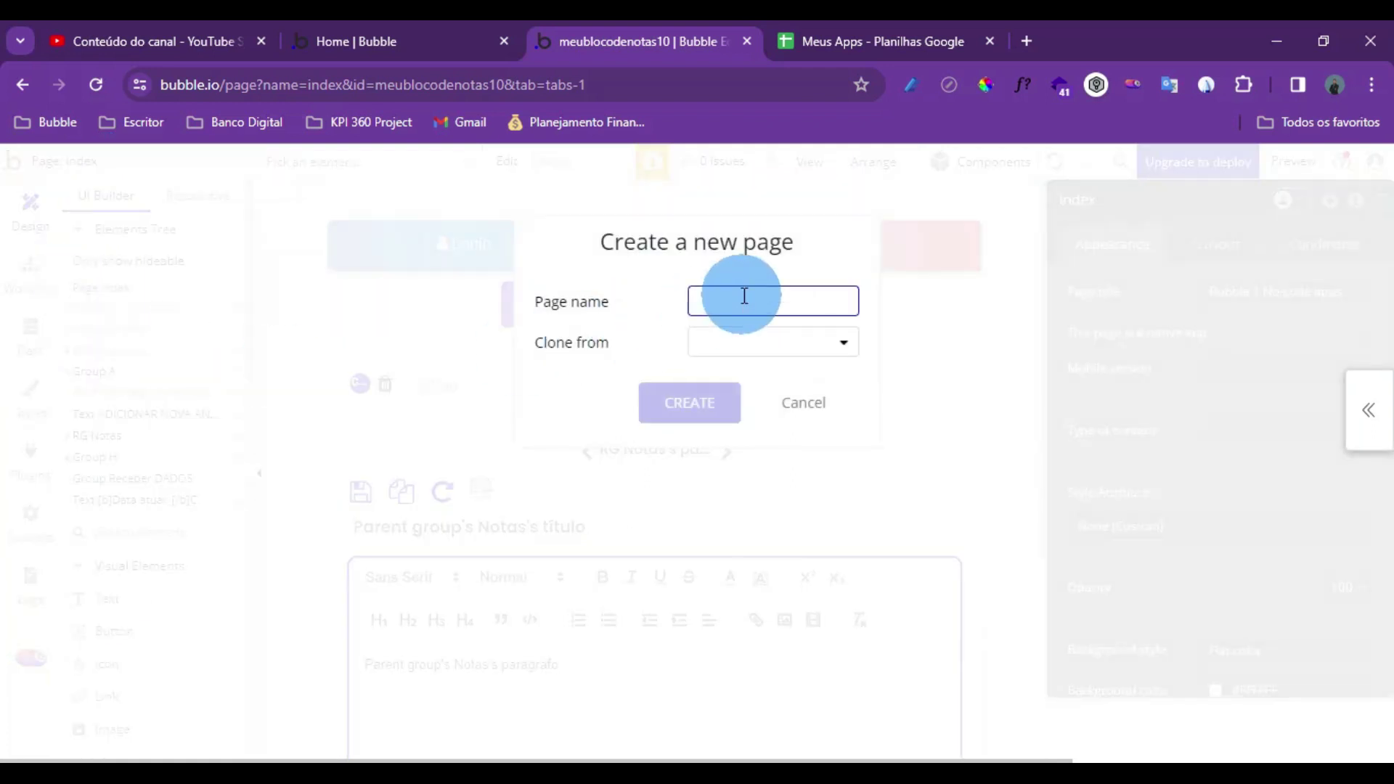
{"action": "type", "text": "blocodenotas"}
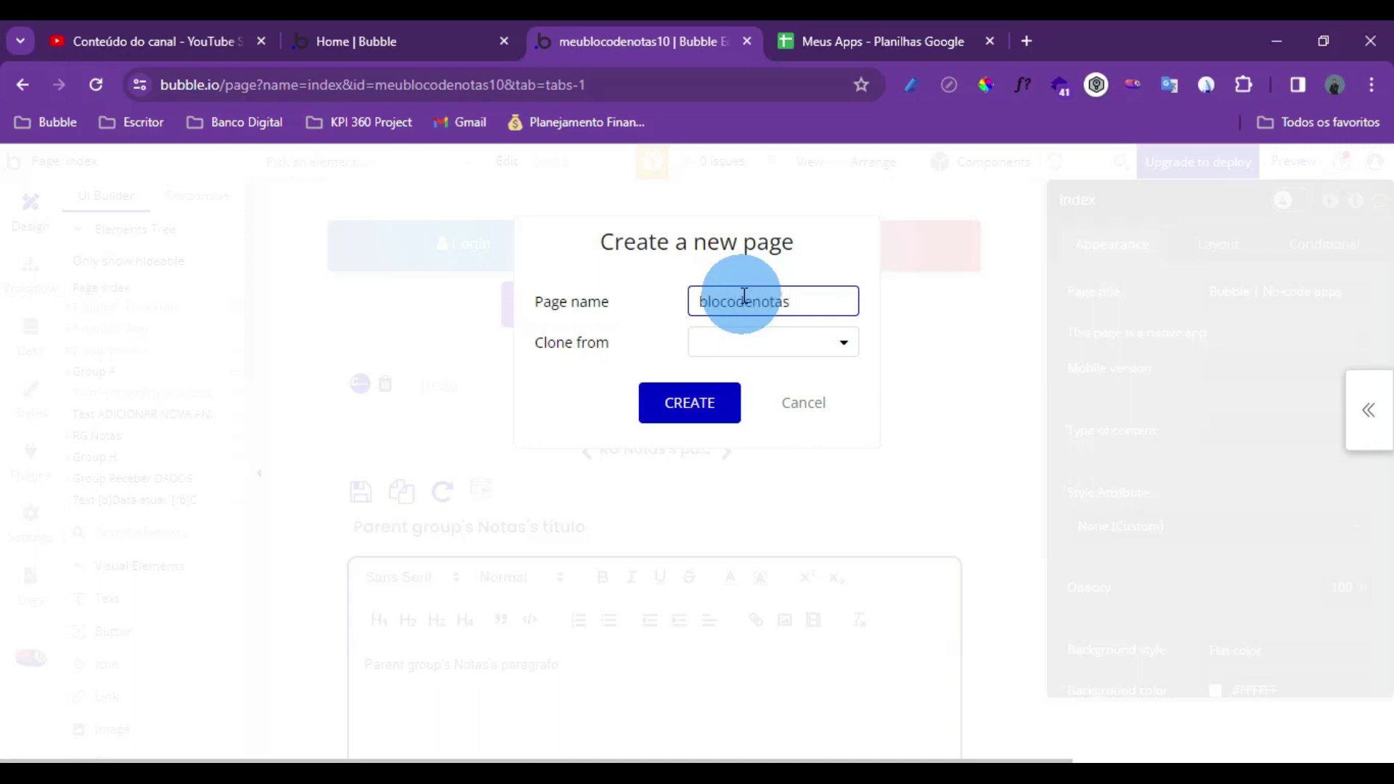
{"action": "left_click", "coordinate": [744, 342]}
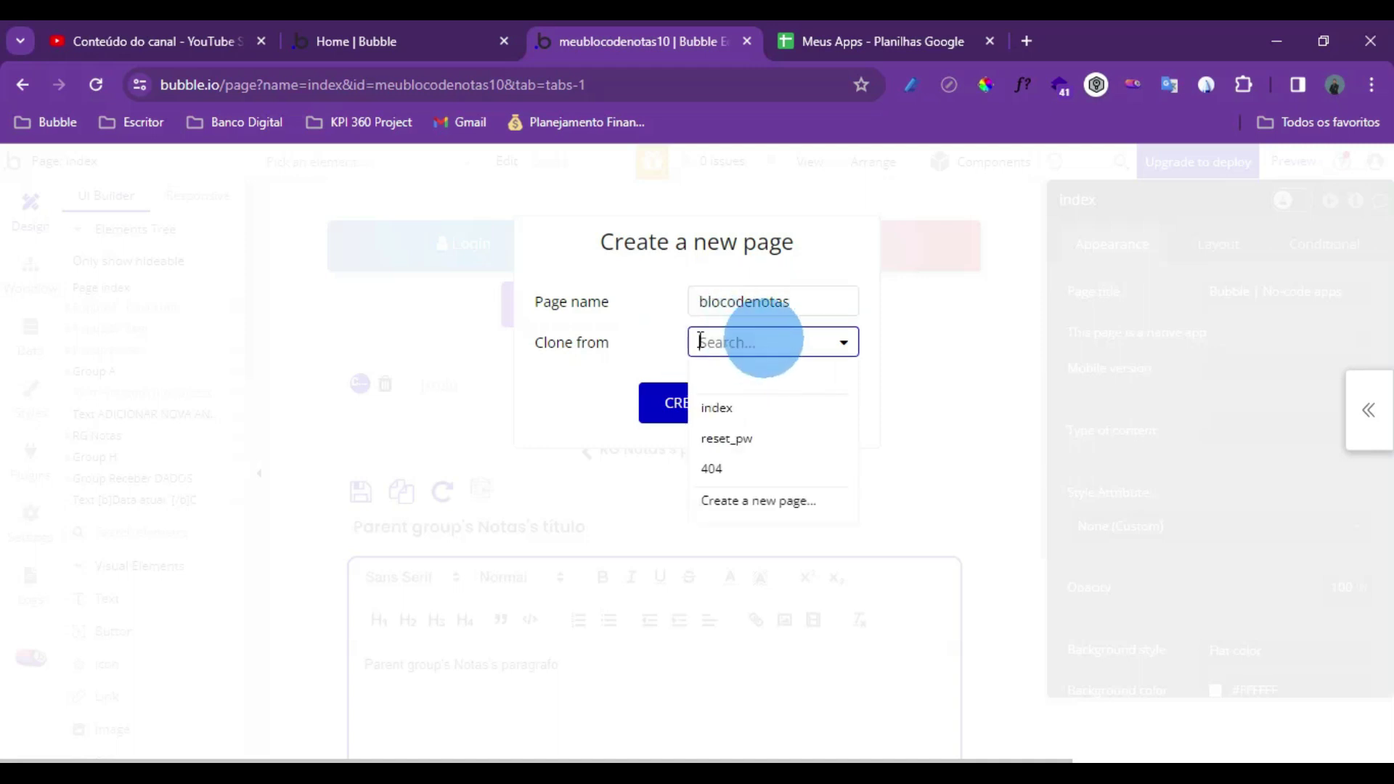
{"action": "left_click", "coordinate": [624, 336]}
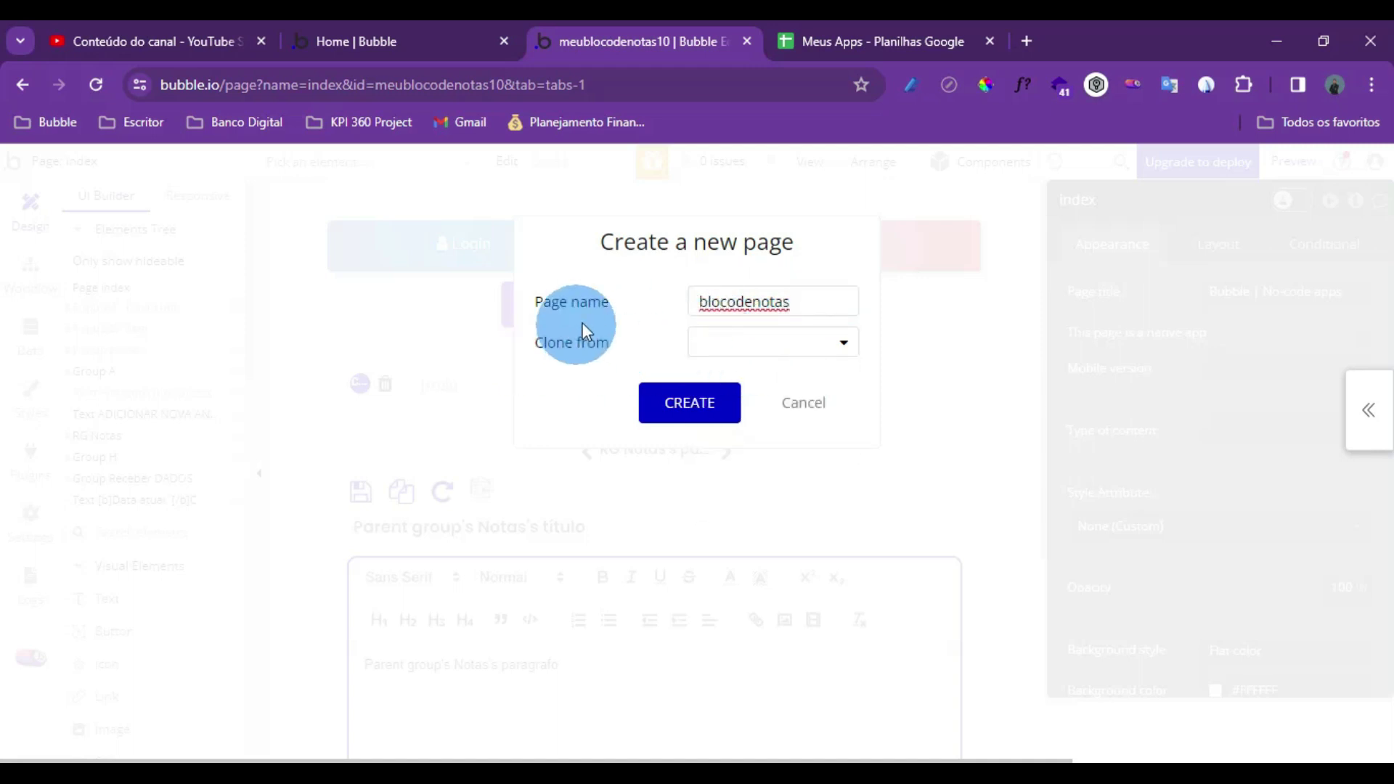
{"action": "left_click", "coordinate": [685, 405]}
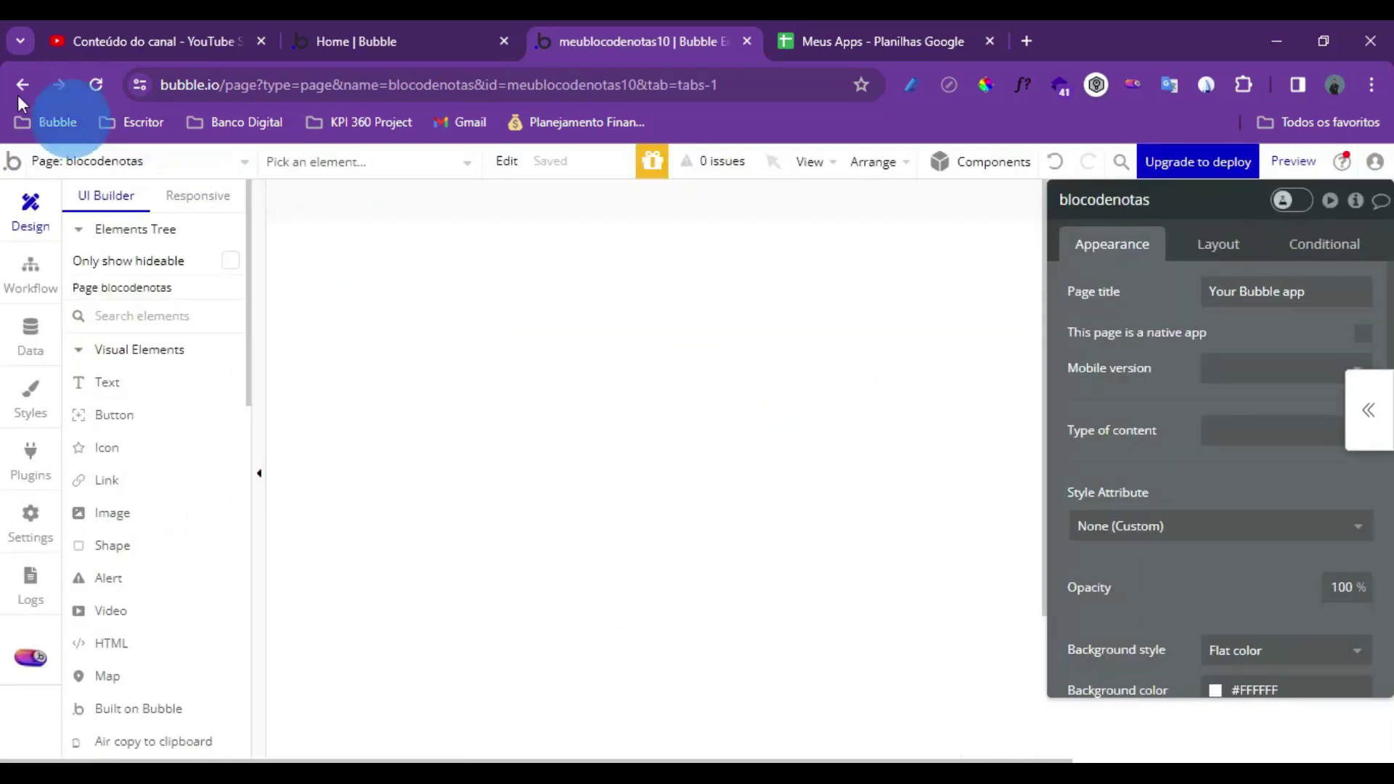
{"action": "left_click", "coordinate": [137, 161]}
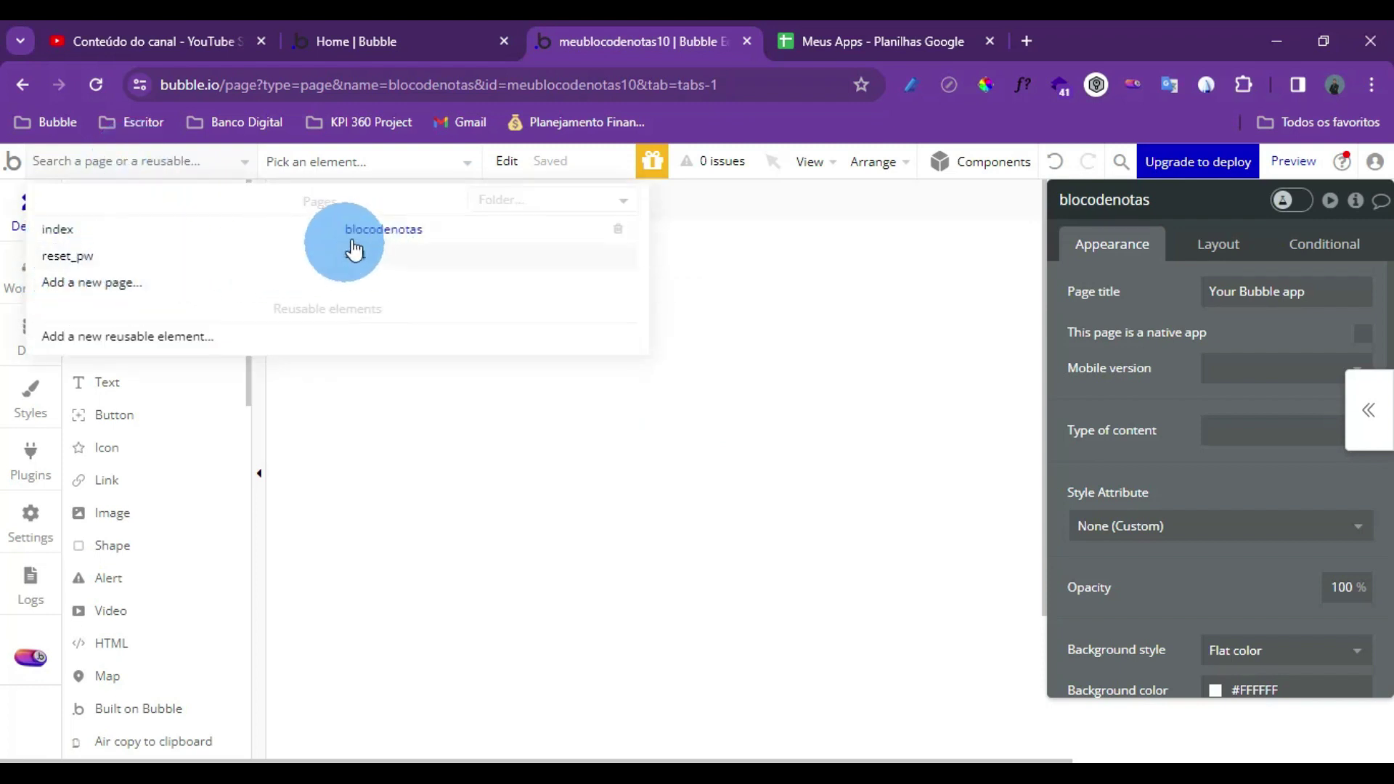
{"action": "left_click", "coordinate": [84, 283]}
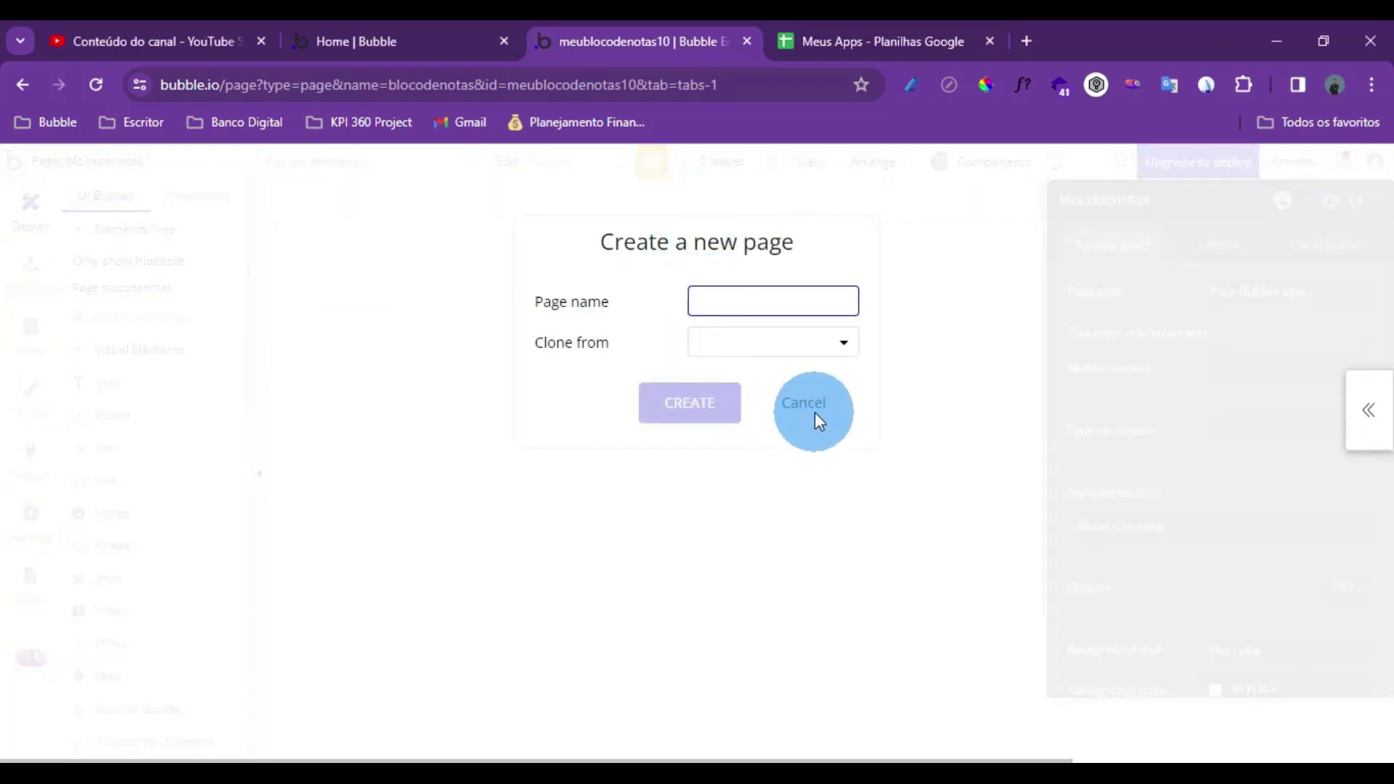
{"action": "left_click", "coordinate": [806, 407]}
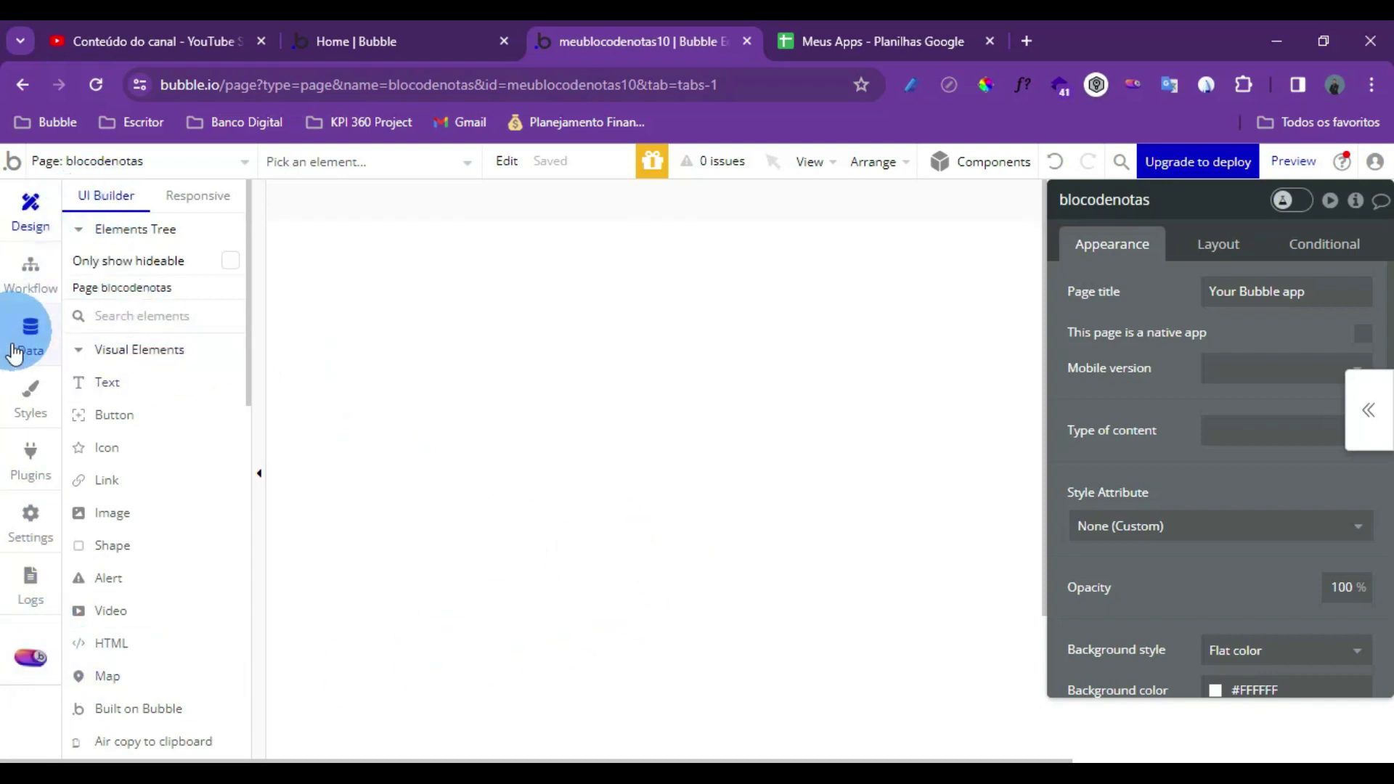
Search the plugin library for "rich" to check the Rich Text Editor plugin, and close the library
{"action": "left_click", "coordinate": [28, 471]}
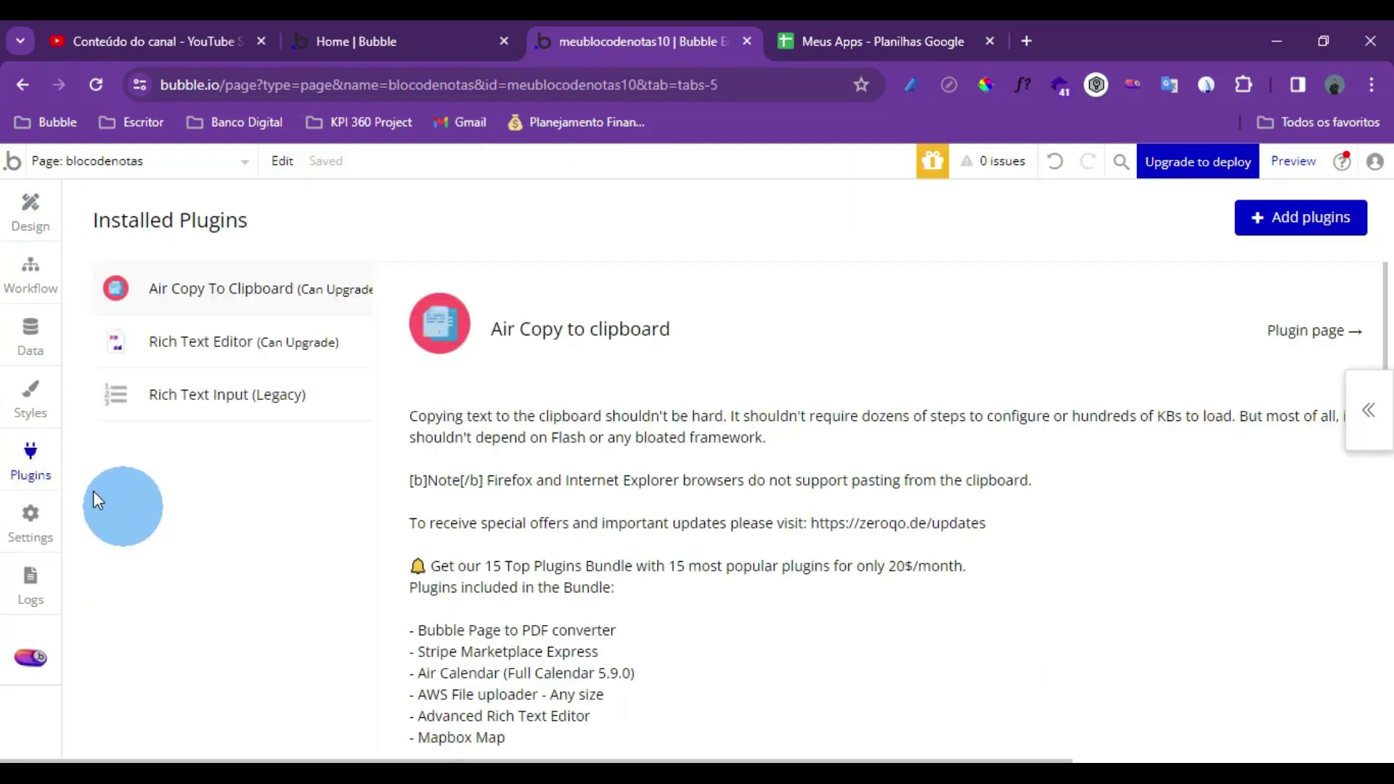
{"action": "left_click", "coordinate": [1293, 232]}
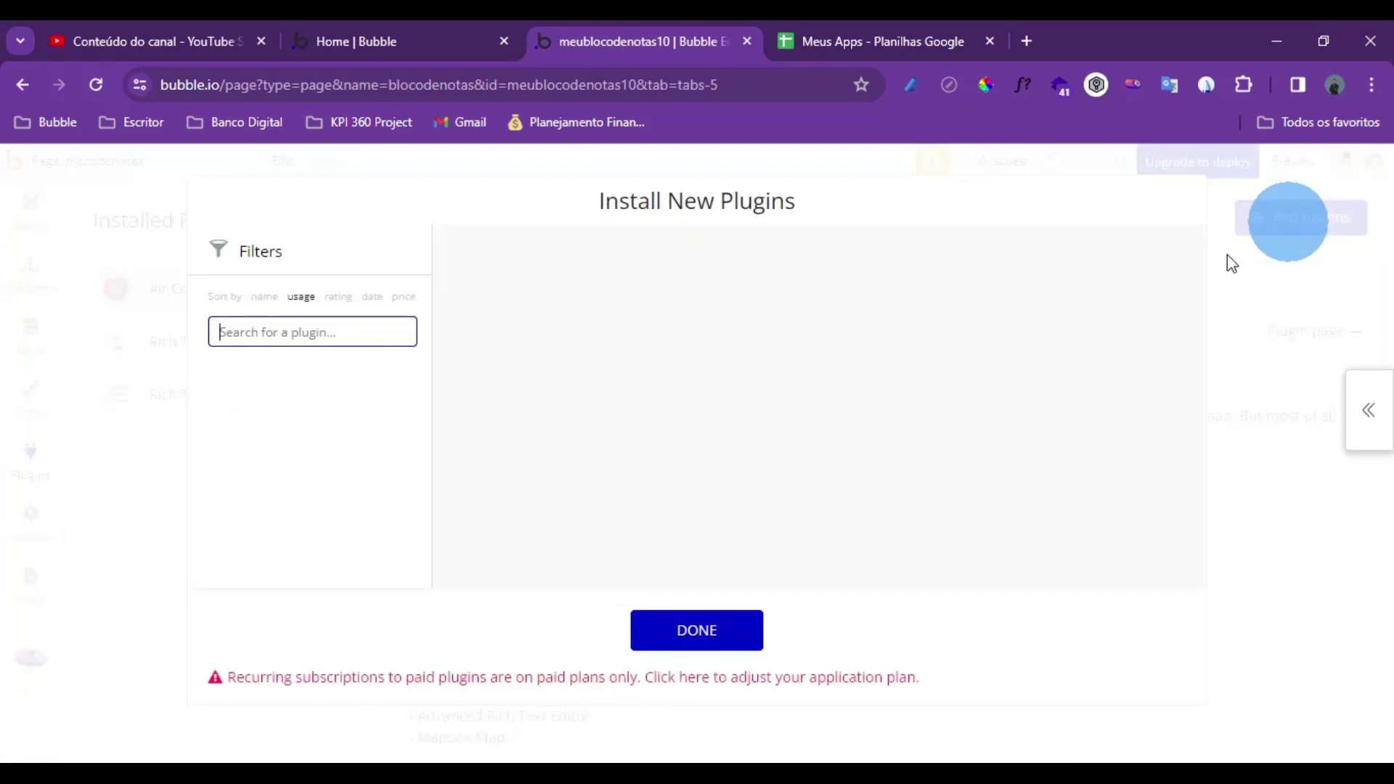
{"action": "left_click", "coordinate": [265, 335]}
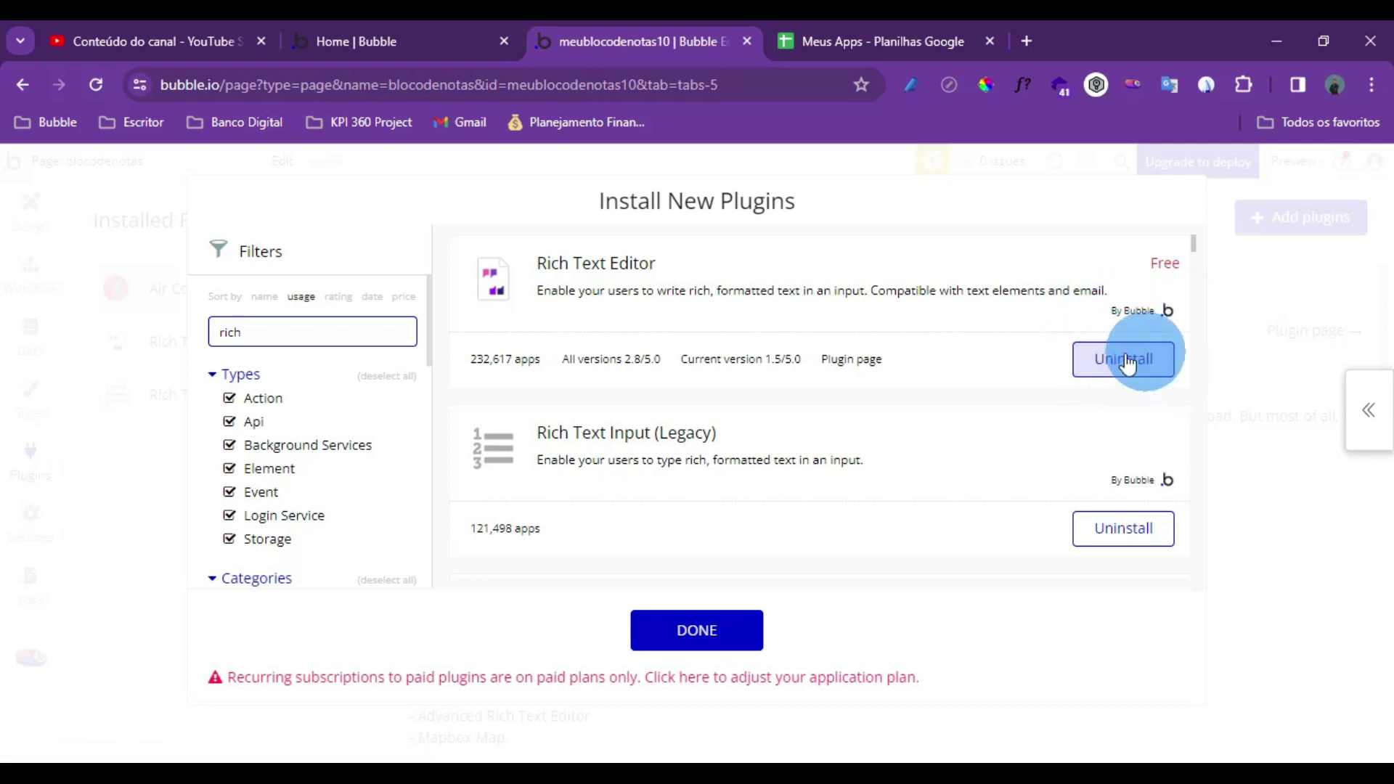
{"action": "left_click", "coordinate": [688, 650]}
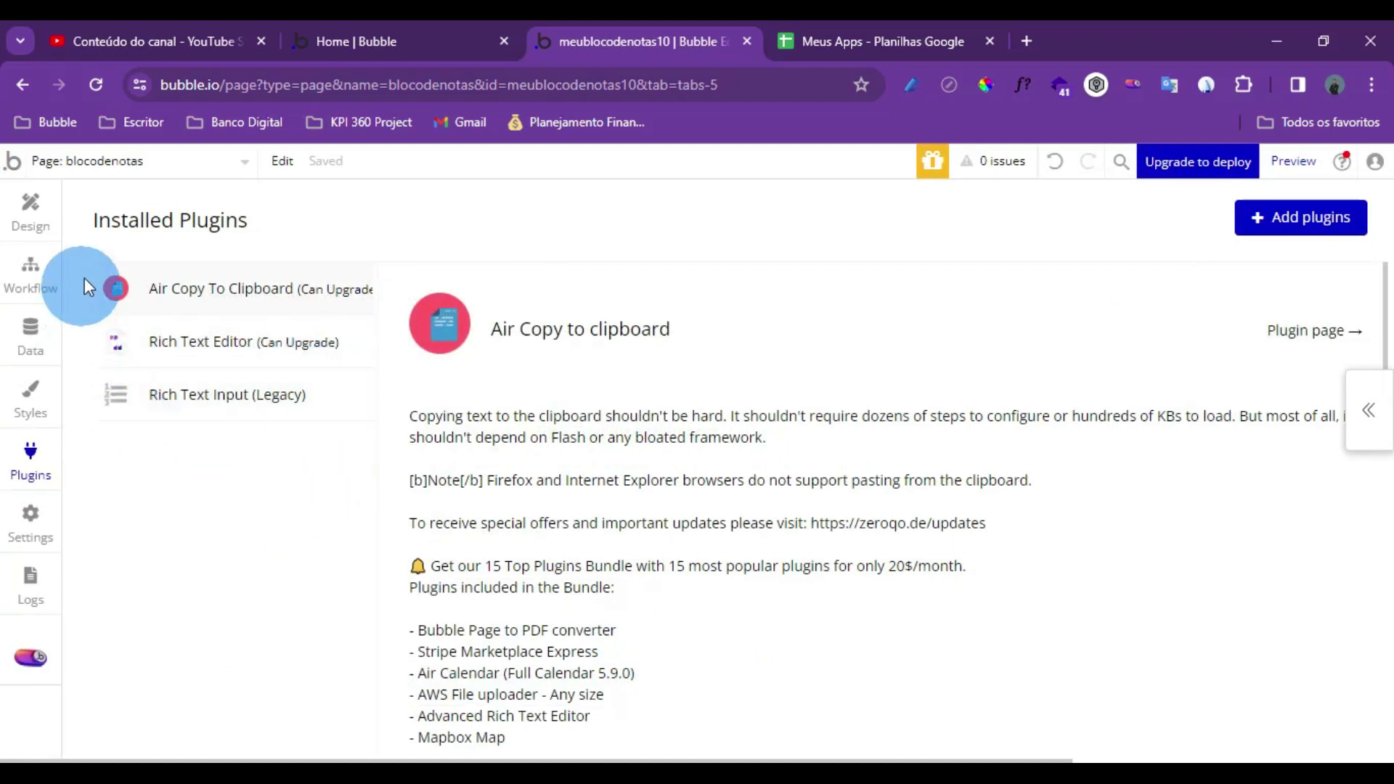
Search the plugin library for "alert" and install the Alert Toast Message Notify · BEP plugin
{"action": "left_click", "coordinate": [1291, 234]}
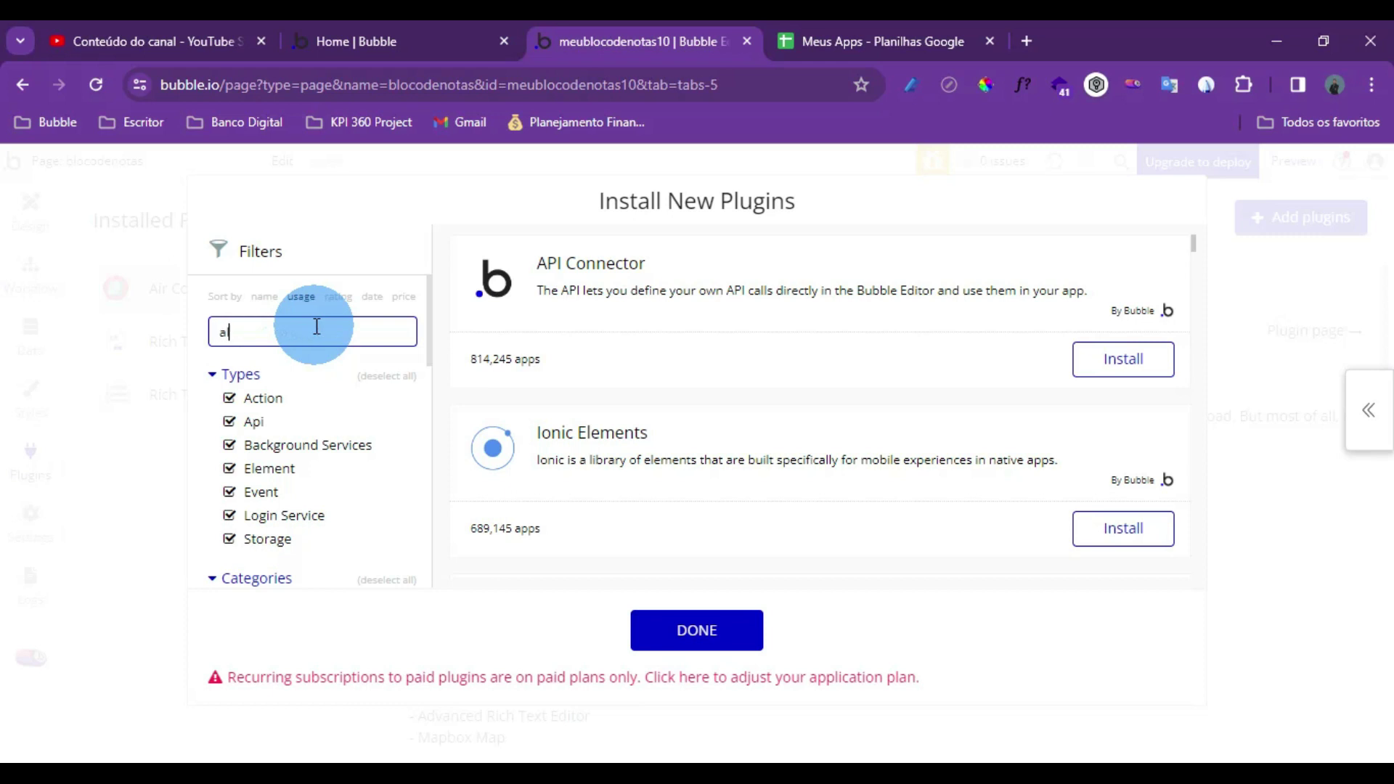
{"action": "type", "text": "alert"}
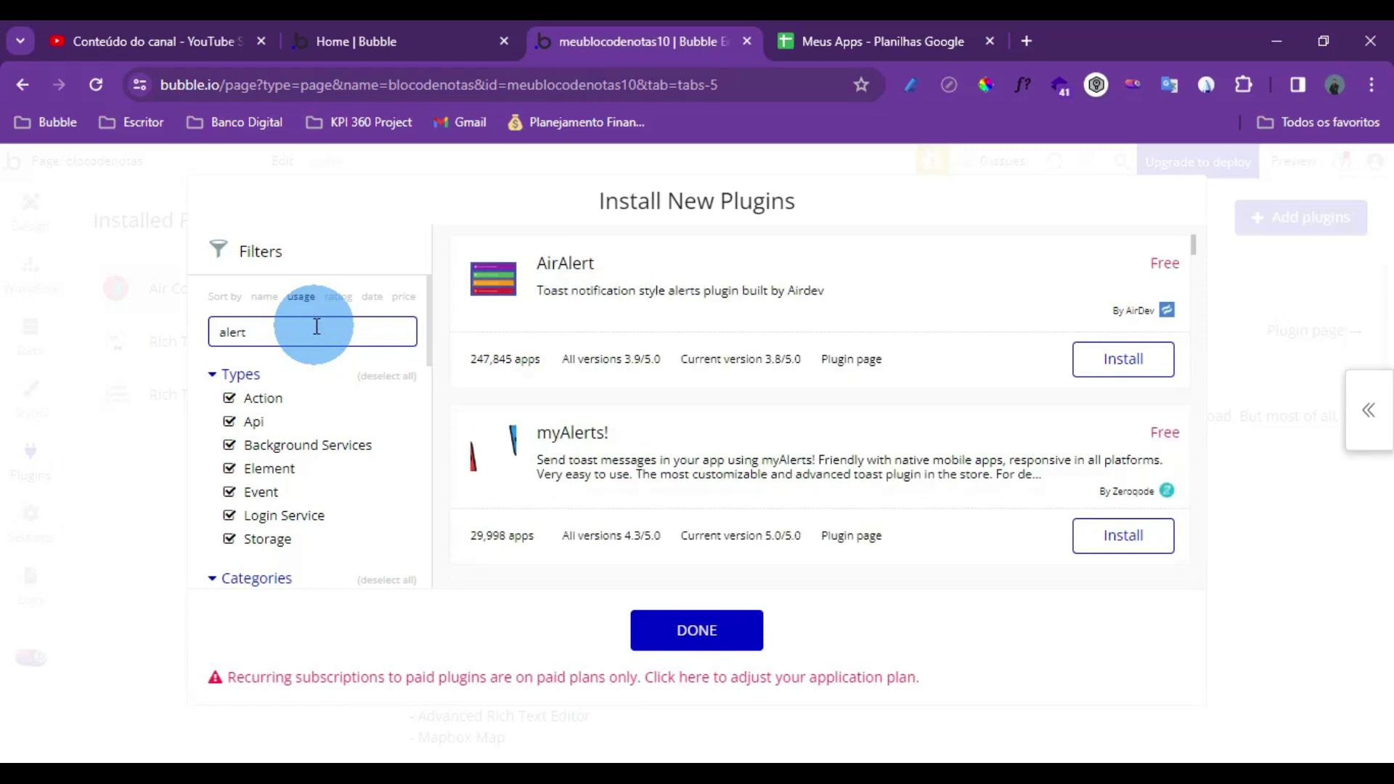
{"action": "scroll", "coordinate": [621, 338], "scroll_direction": "down", "scroll_amount": 5}
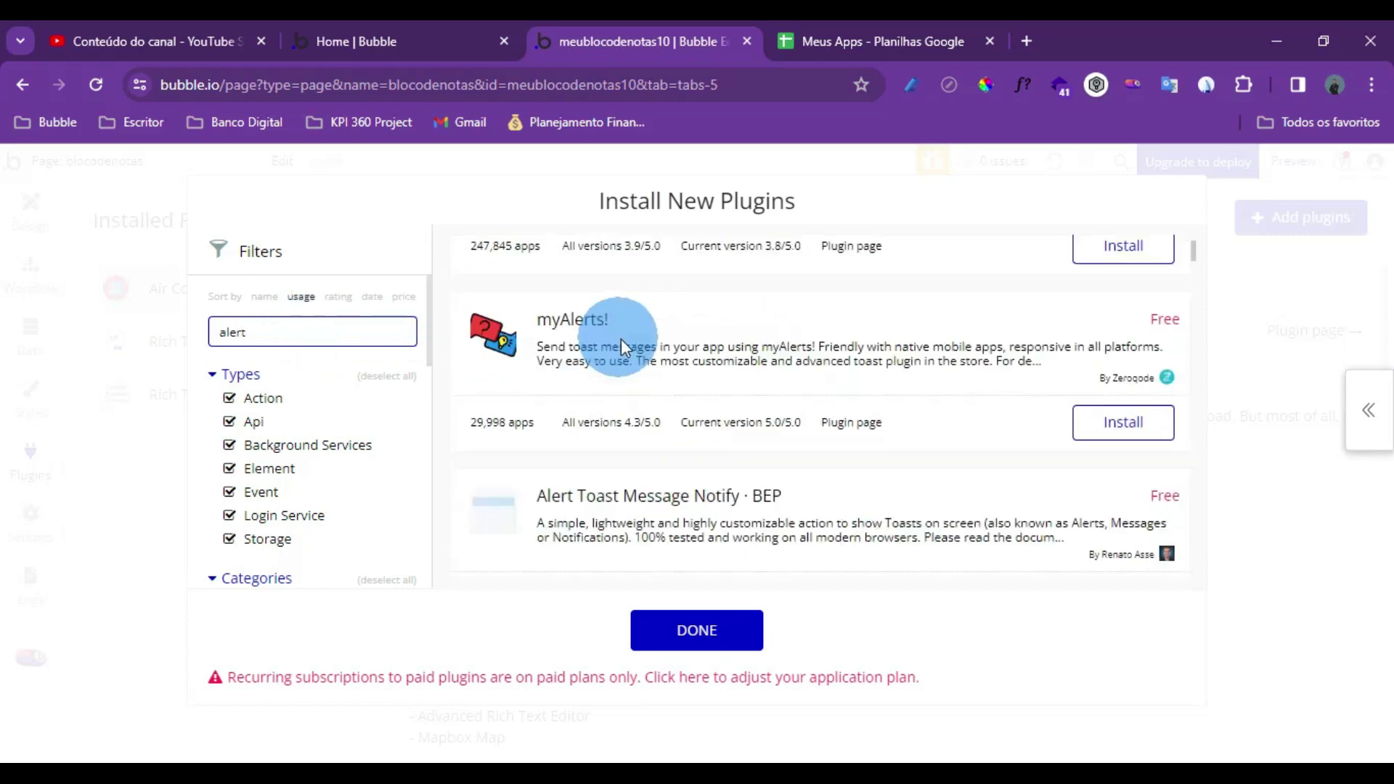
{"action": "scroll", "coordinate": [624, 339], "scroll_direction": "up", "scroll_amount": 2}
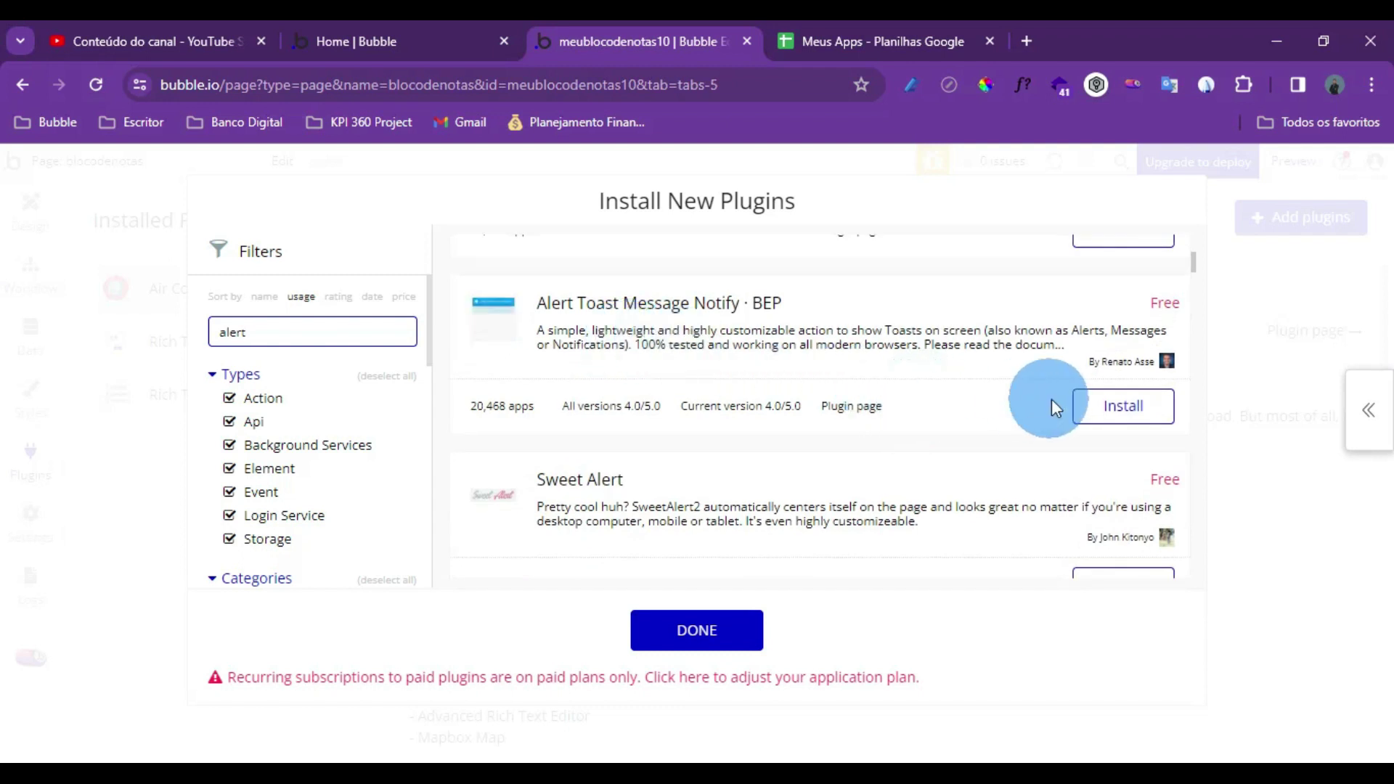
{"action": "left_click", "coordinate": [1126, 411]}
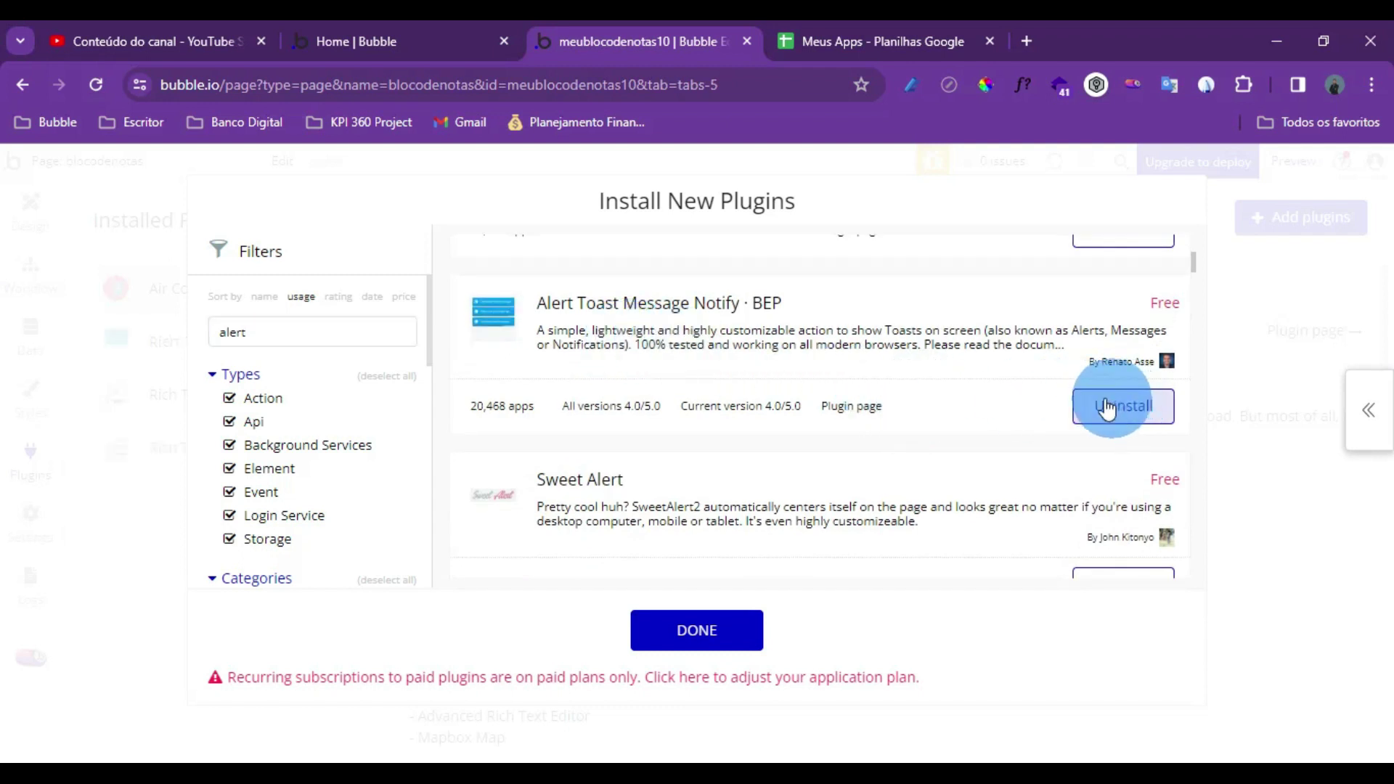
{"action": "left_click", "coordinate": [696, 643]}
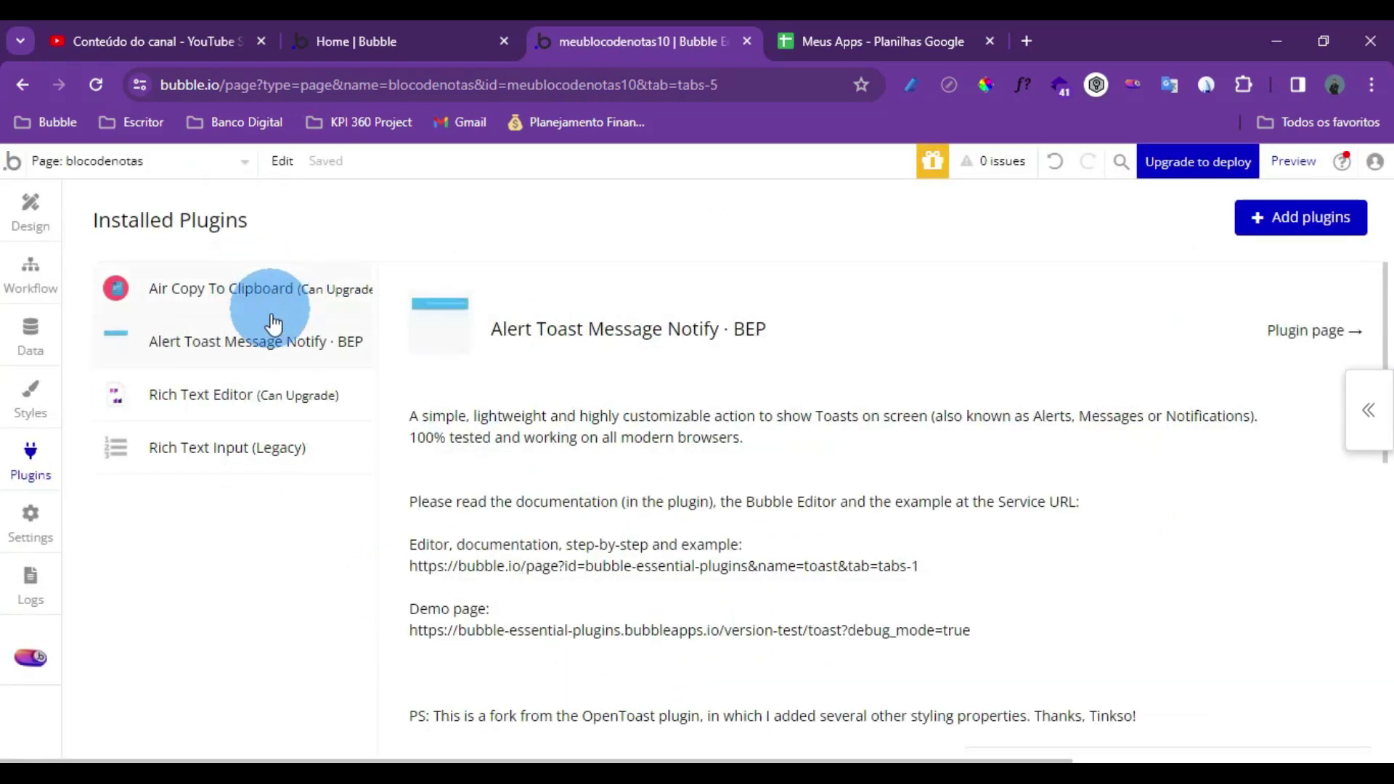
Return to the design view of the blocodenotas page and set its page title to "Bloco de notas"
{"action": "left_click", "coordinate": [34, 210]}
{"action": "left_click", "coordinate": [454, 270]}
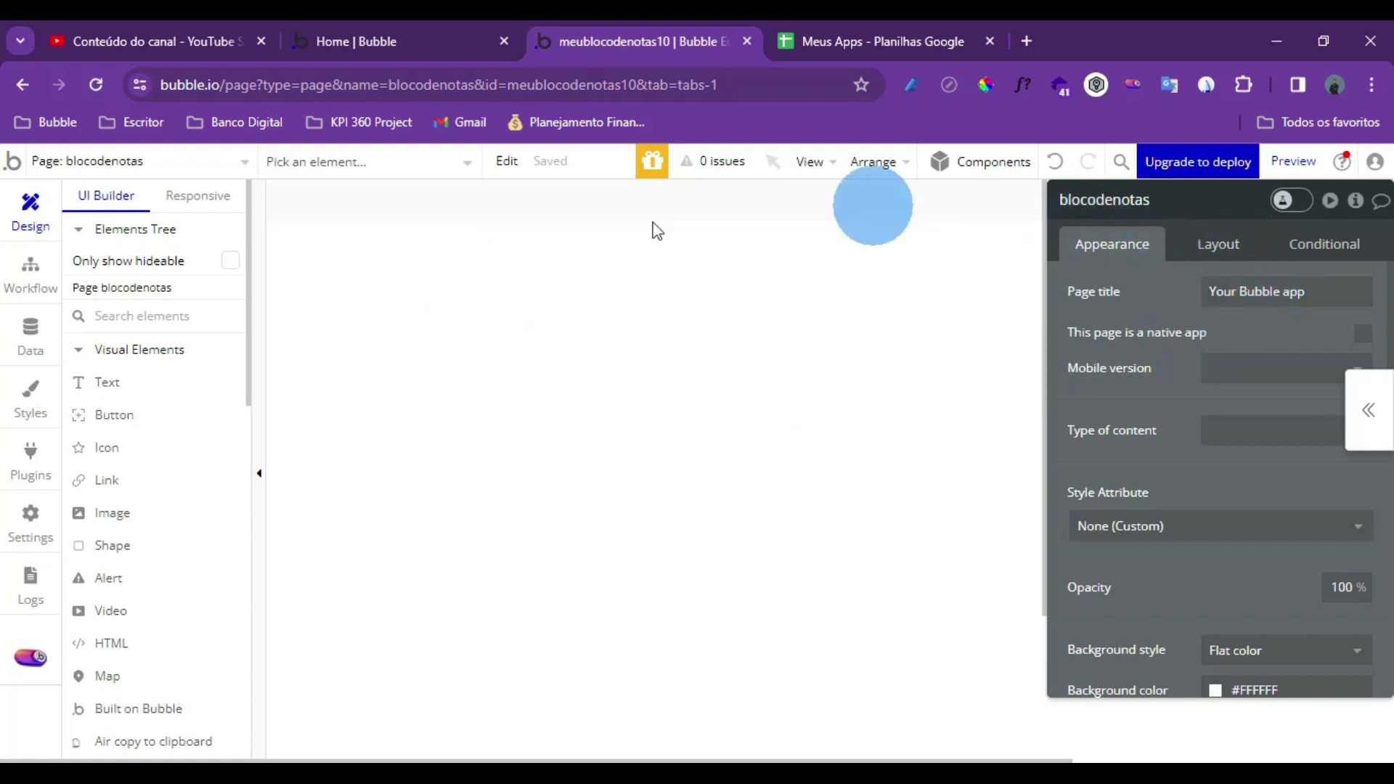
{"action": "left_click", "coordinate": [109, 289]}
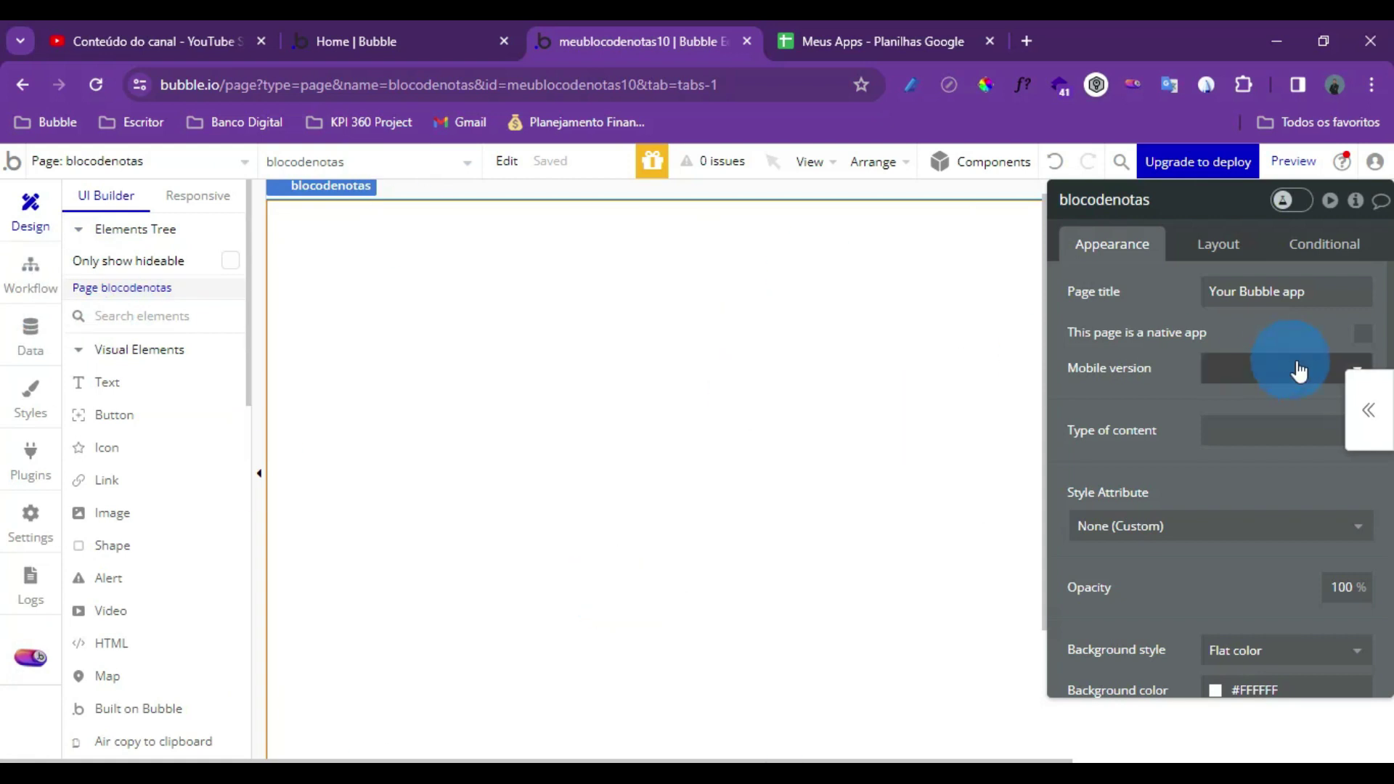
{"action": "left_click", "coordinate": [1240, 292]}
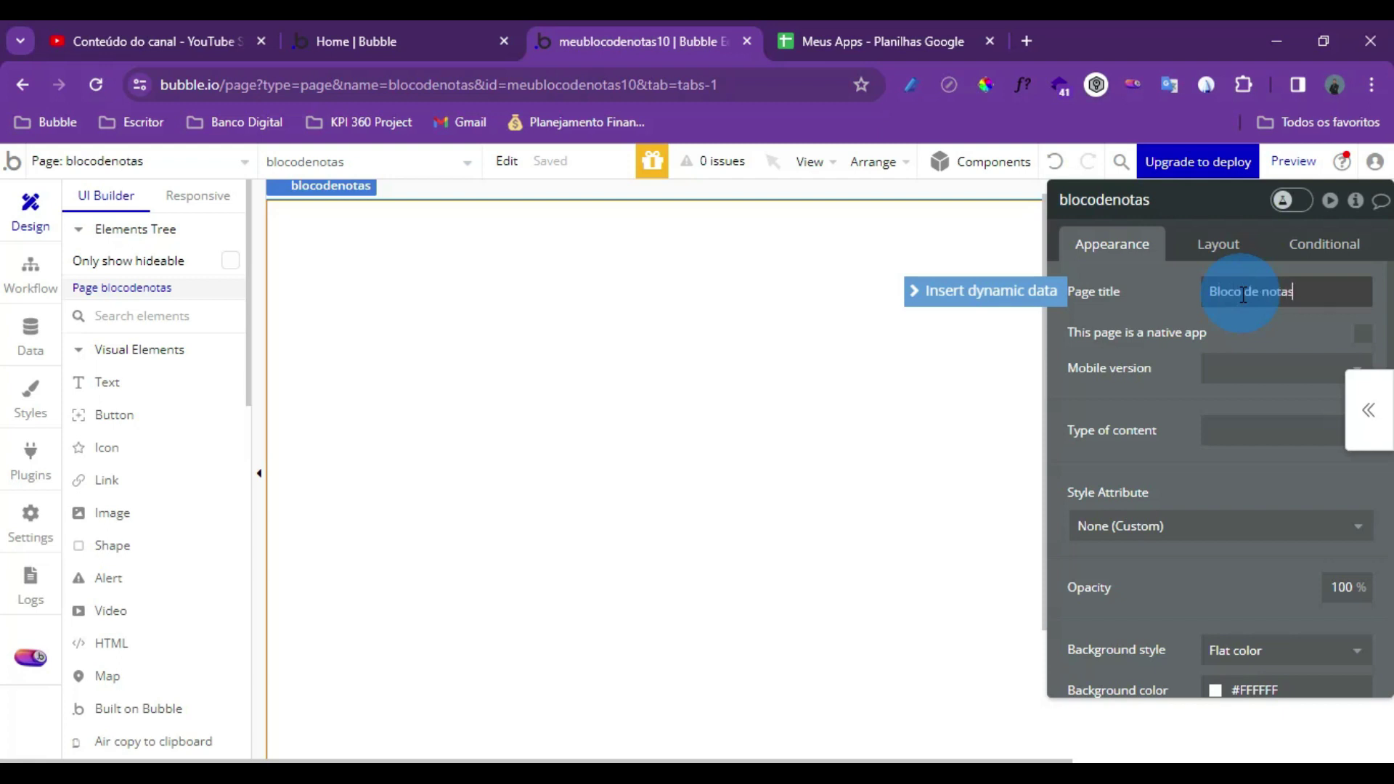
{"action": "left_click", "coordinate": [1176, 268]}
{"action": "left_click", "coordinate": [619, 405]}
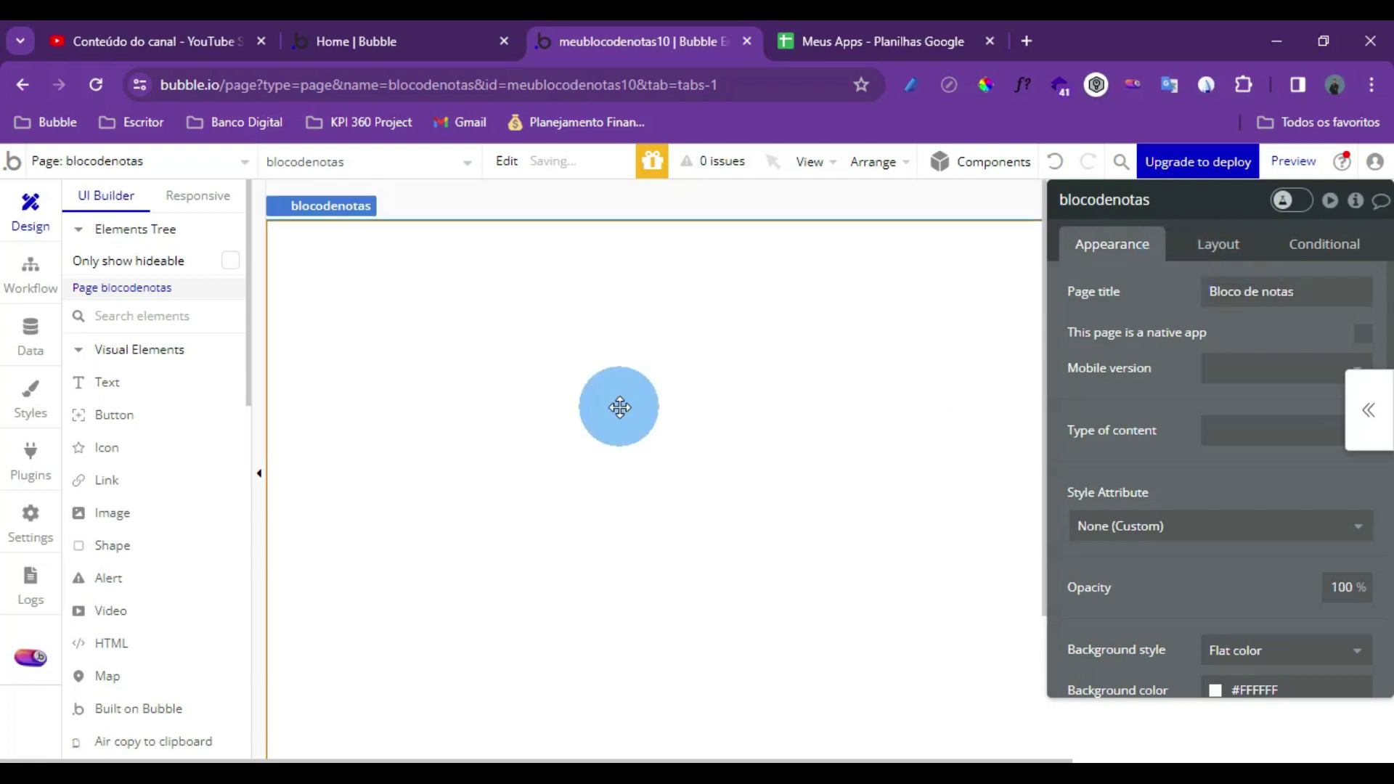
Set the blocodenotas page's container layout to Column
{"action": "left_click", "coordinate": [1206, 271]}
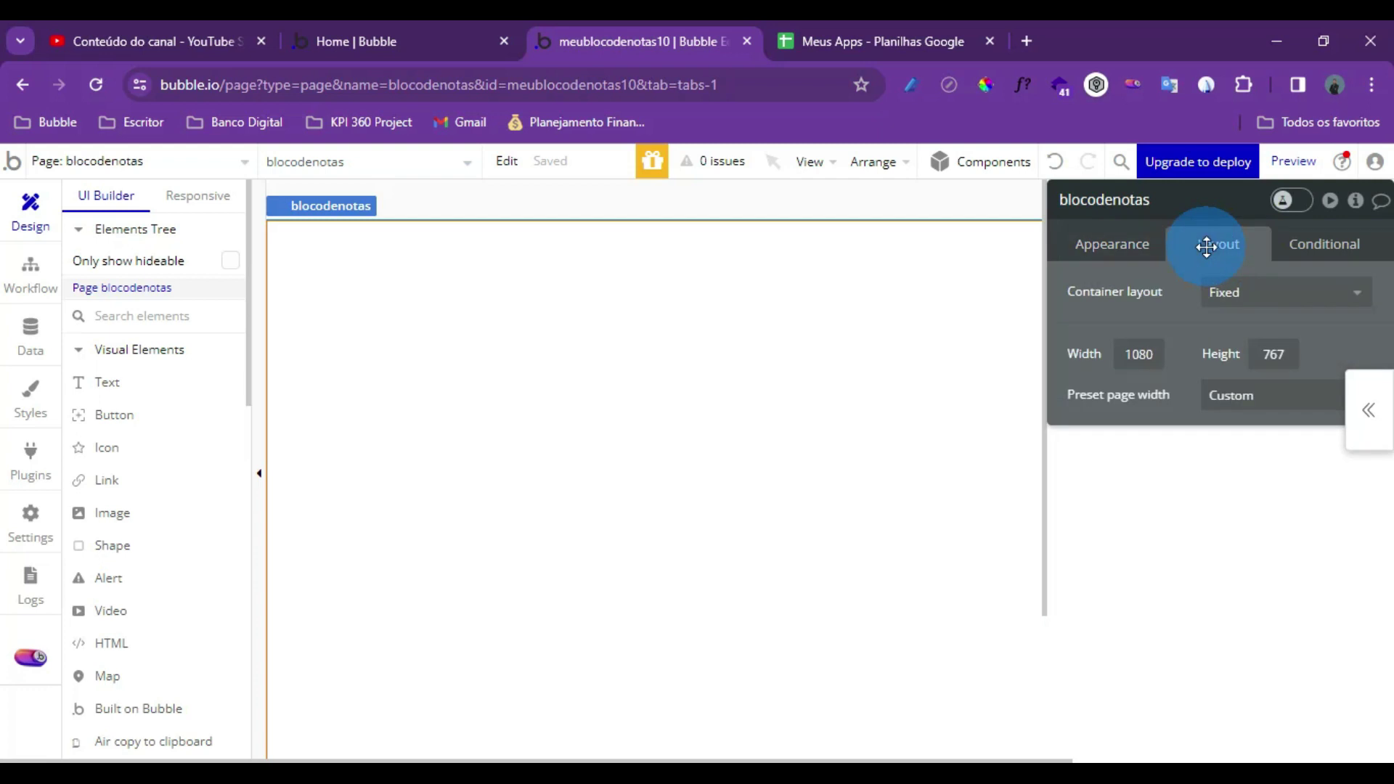
{"action": "left_click", "coordinate": [1226, 292]}
{"action": "left_click", "coordinate": [1242, 417]}
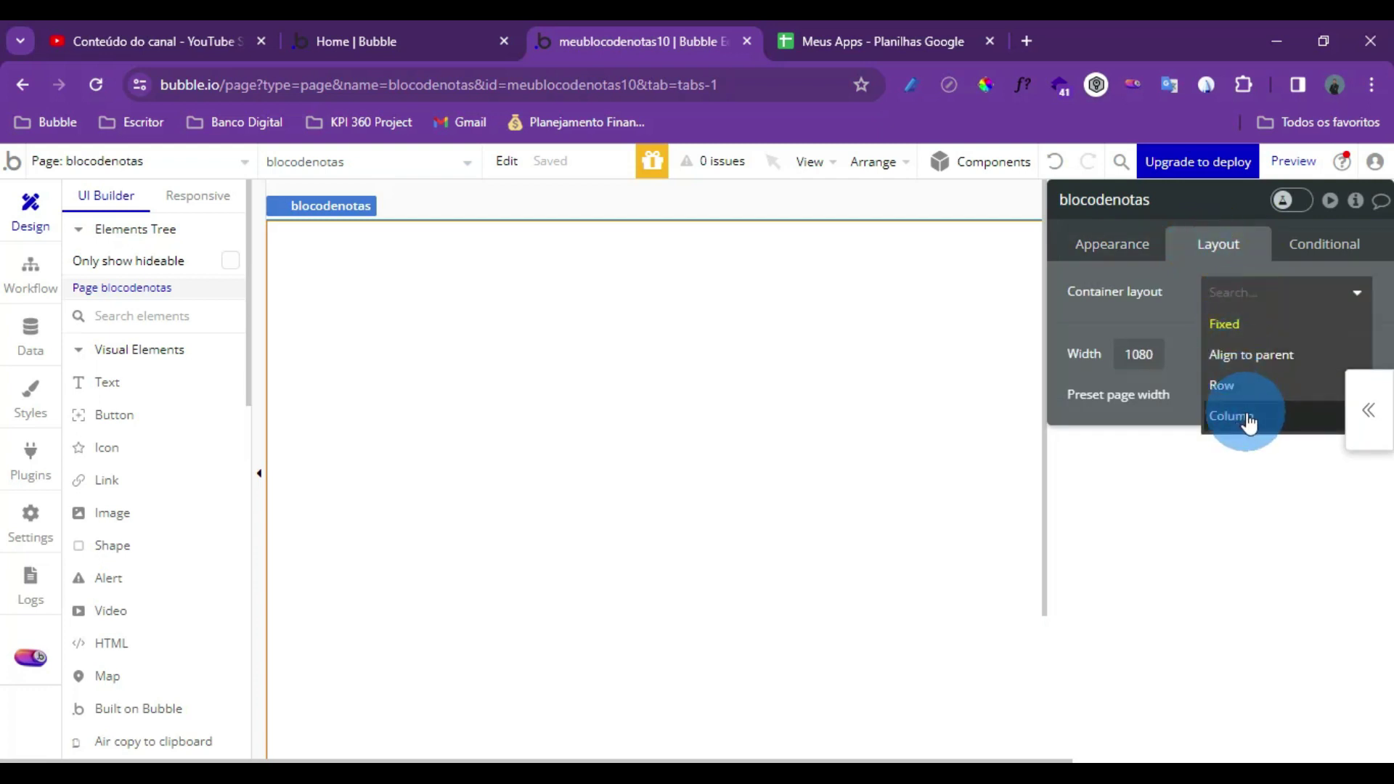
{"action": "left_click", "coordinate": [360, 275]}
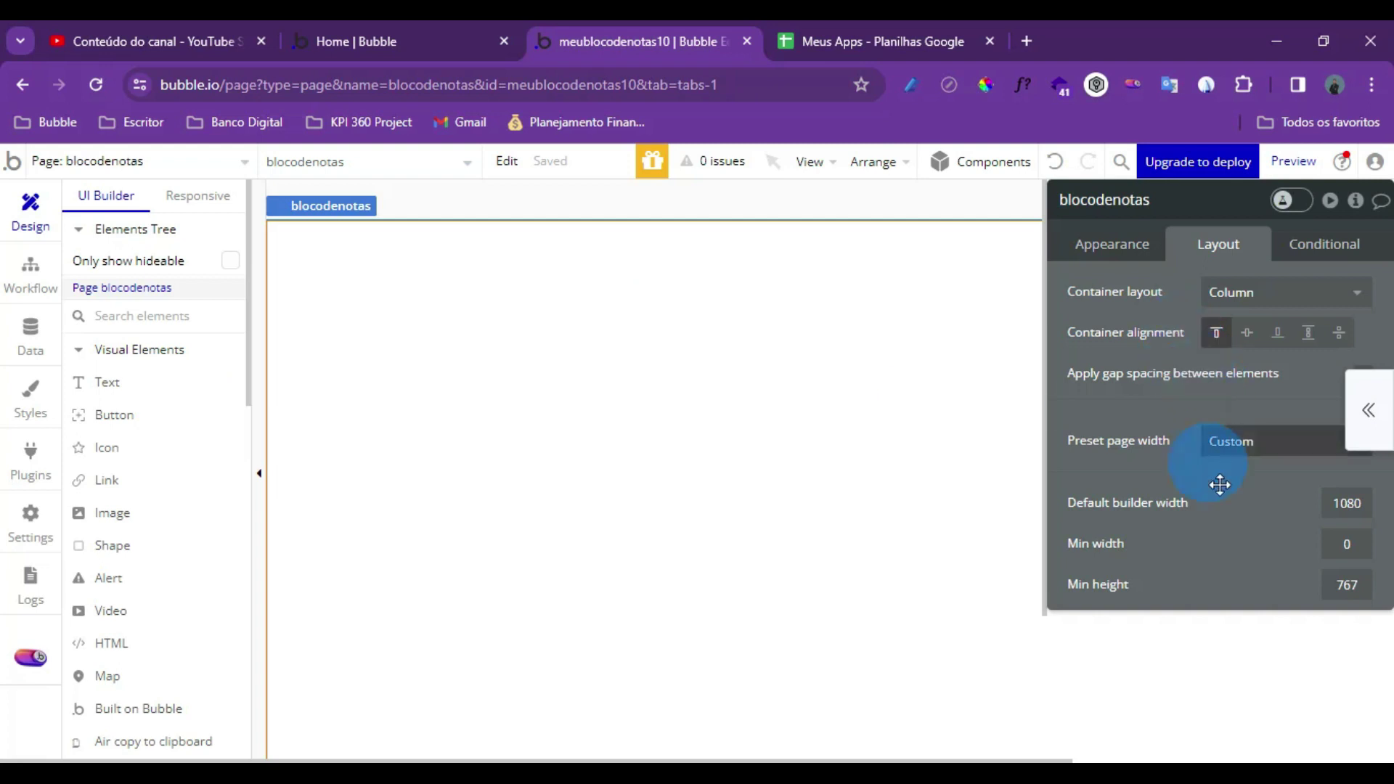
Set the blocodenotas page's default builder width to 640
{"action": "left_click_drag", "start_coordinate": [1354, 507], "coordinate": [1290, 501]}
{"action": "type", "text": "640"}
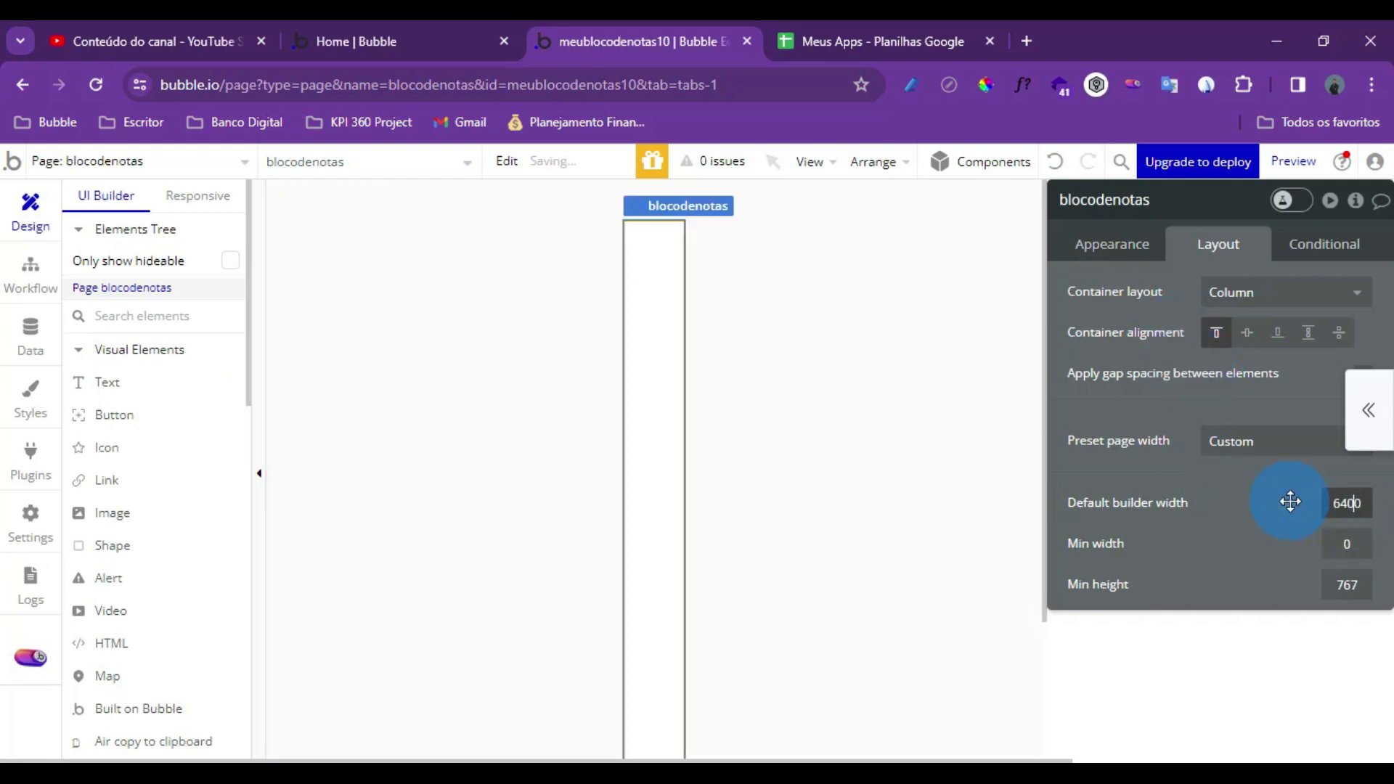
{"action": "key", "text": "Delete"}
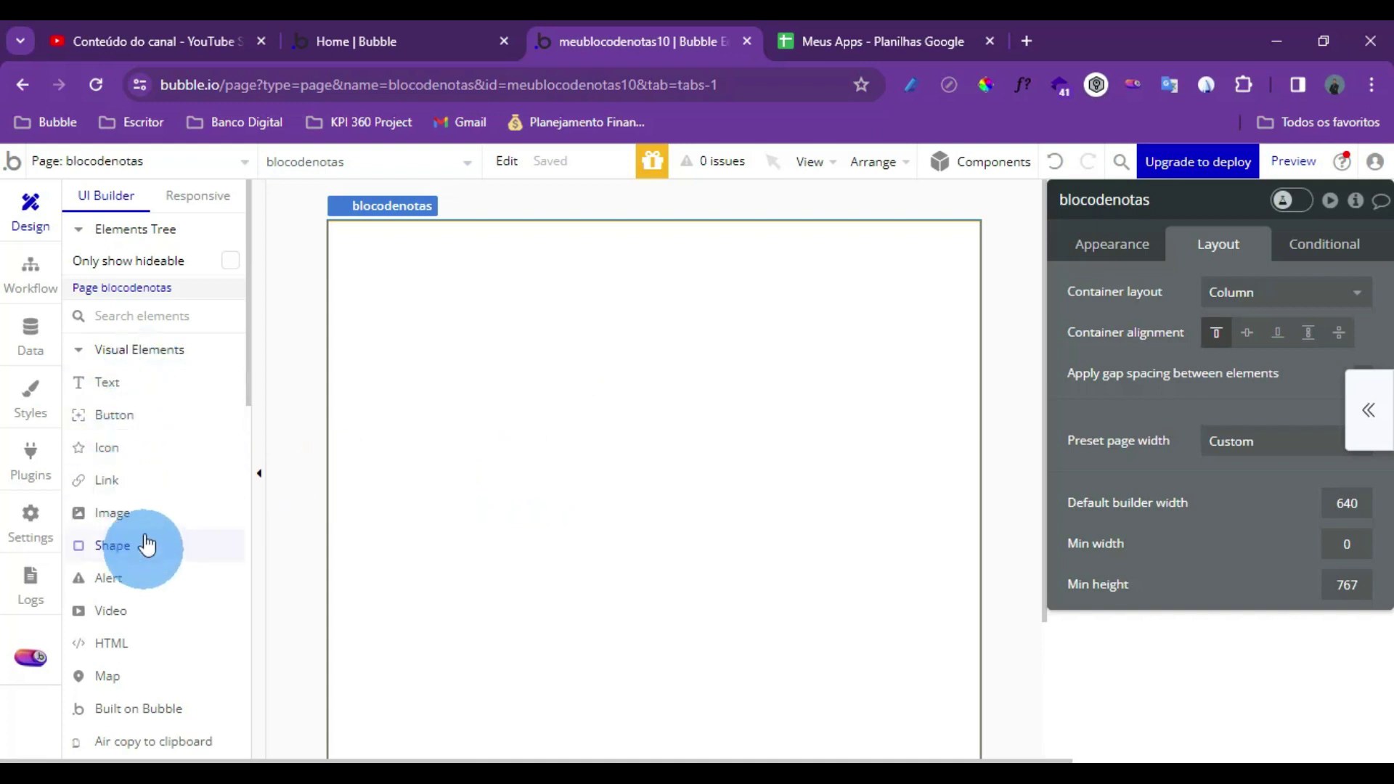
Add a group at the upper-left corner of the page and set its container layout to Column
{"action": "scroll", "coordinate": [124, 492], "scroll_direction": "down", "scroll_amount": 1}
{"action": "scroll", "coordinate": [123, 492], "scroll_direction": "down", "scroll_amount": 3}
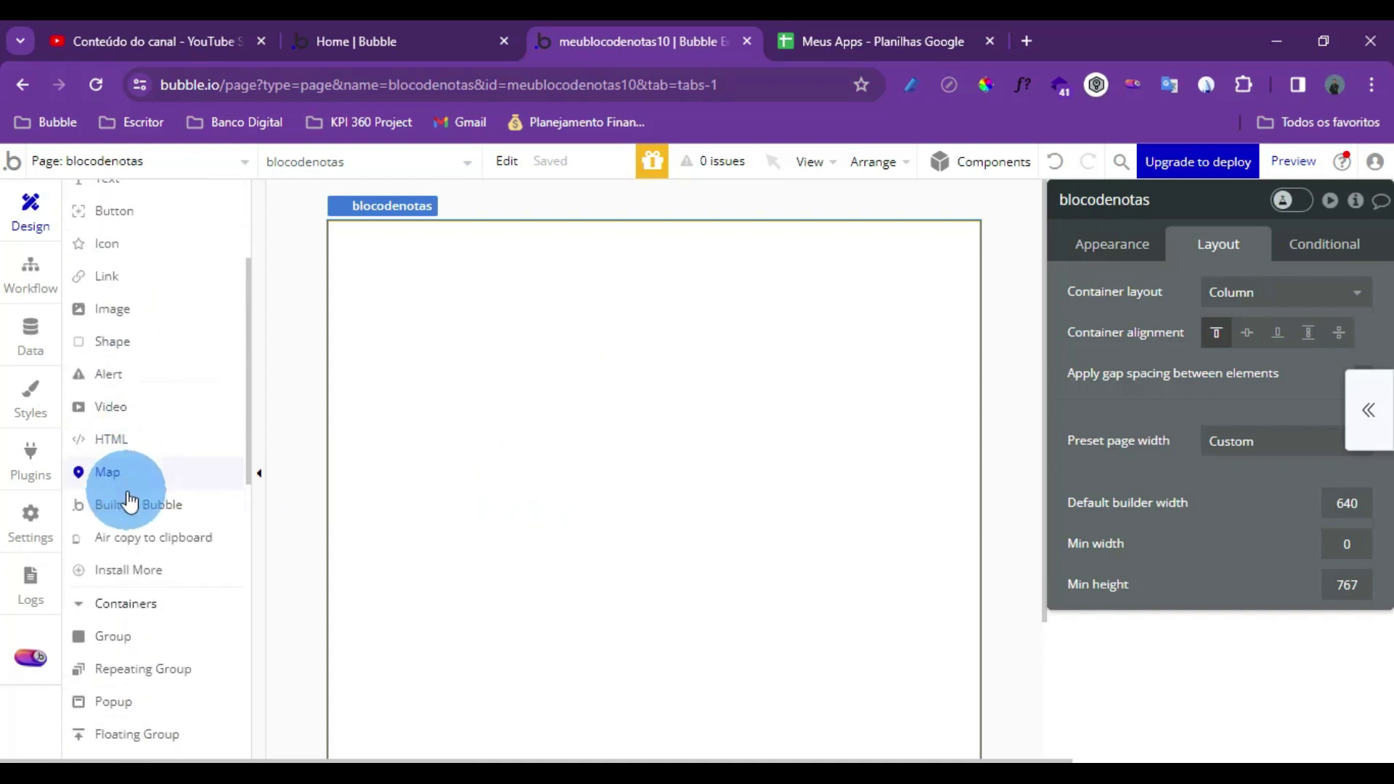
{"action": "left_click", "coordinate": [112, 634]}
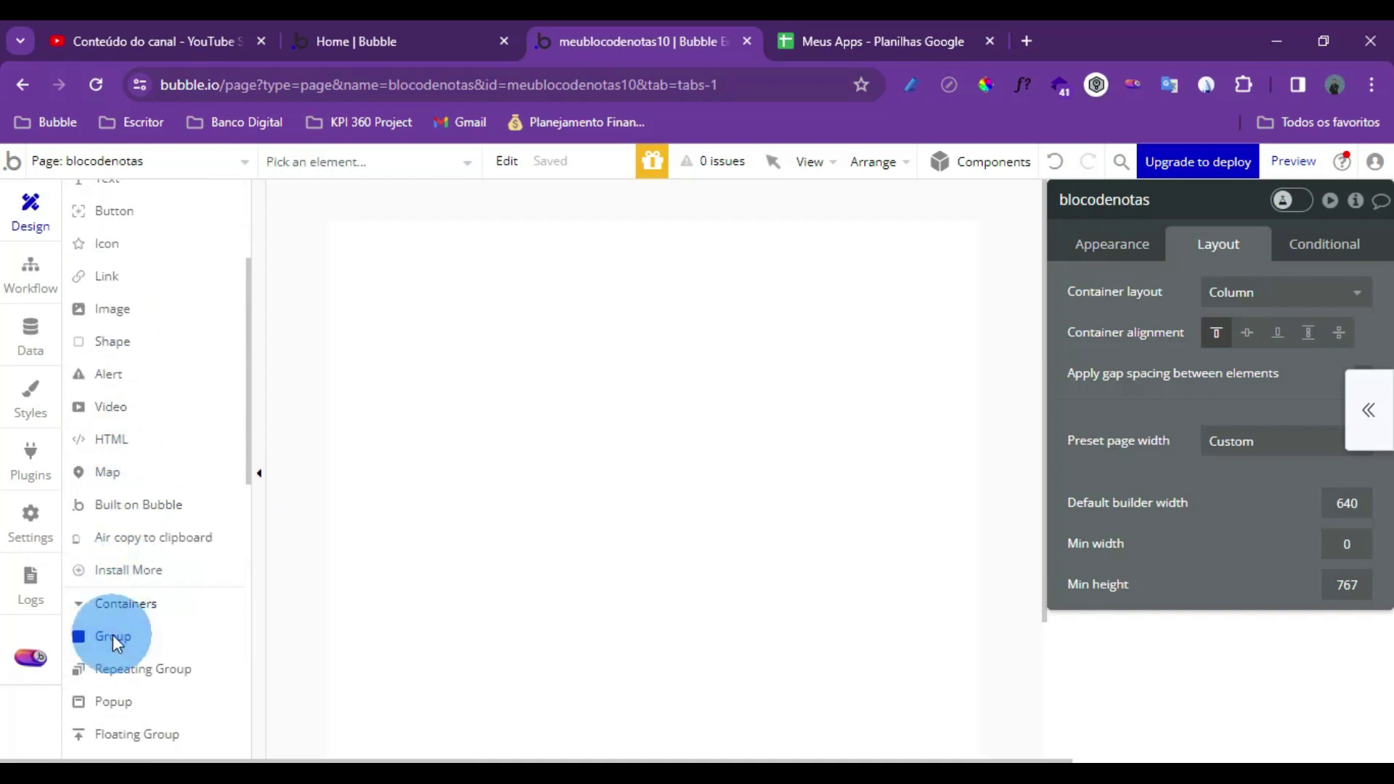
{"action": "left_click", "coordinate": [330, 225]}
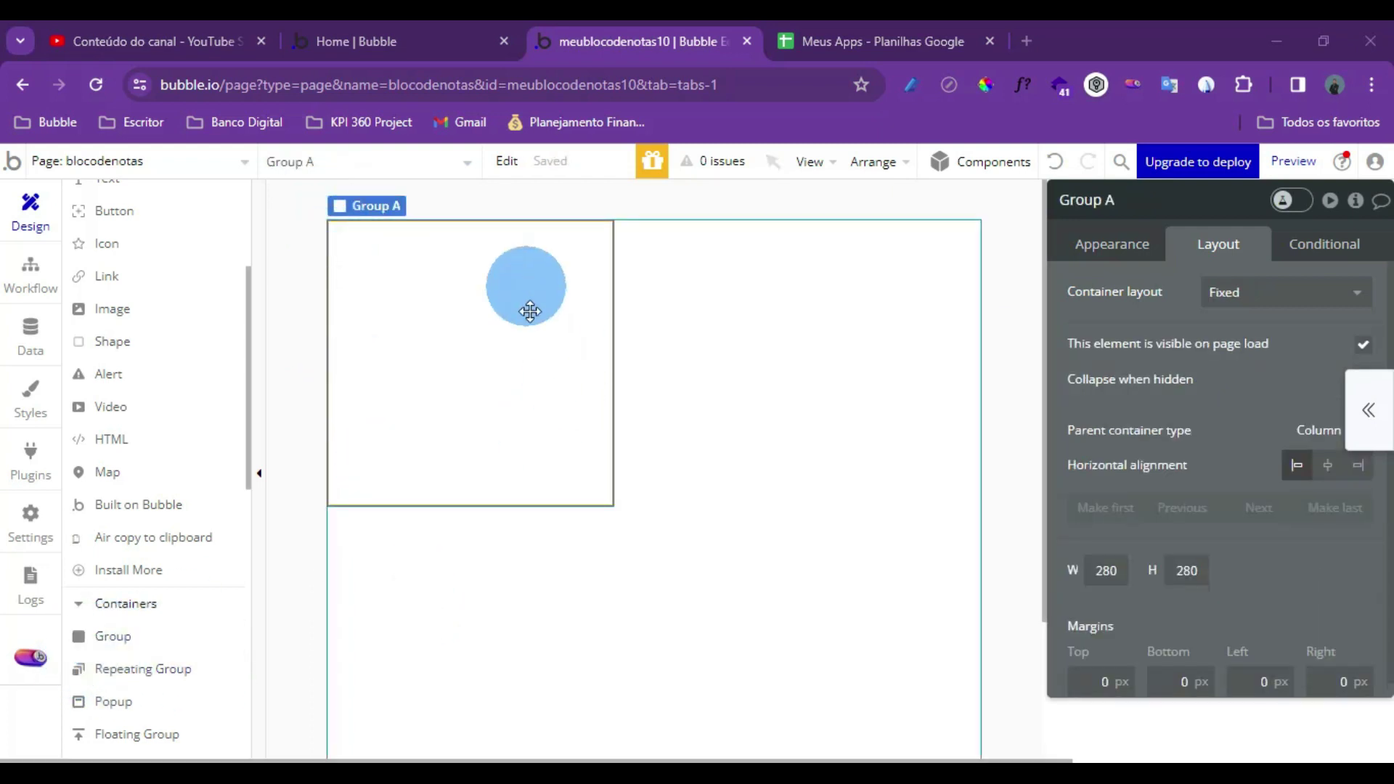
{"action": "left_click", "coordinate": [521, 375]}
{"action": "left_click", "coordinate": [1286, 299]}
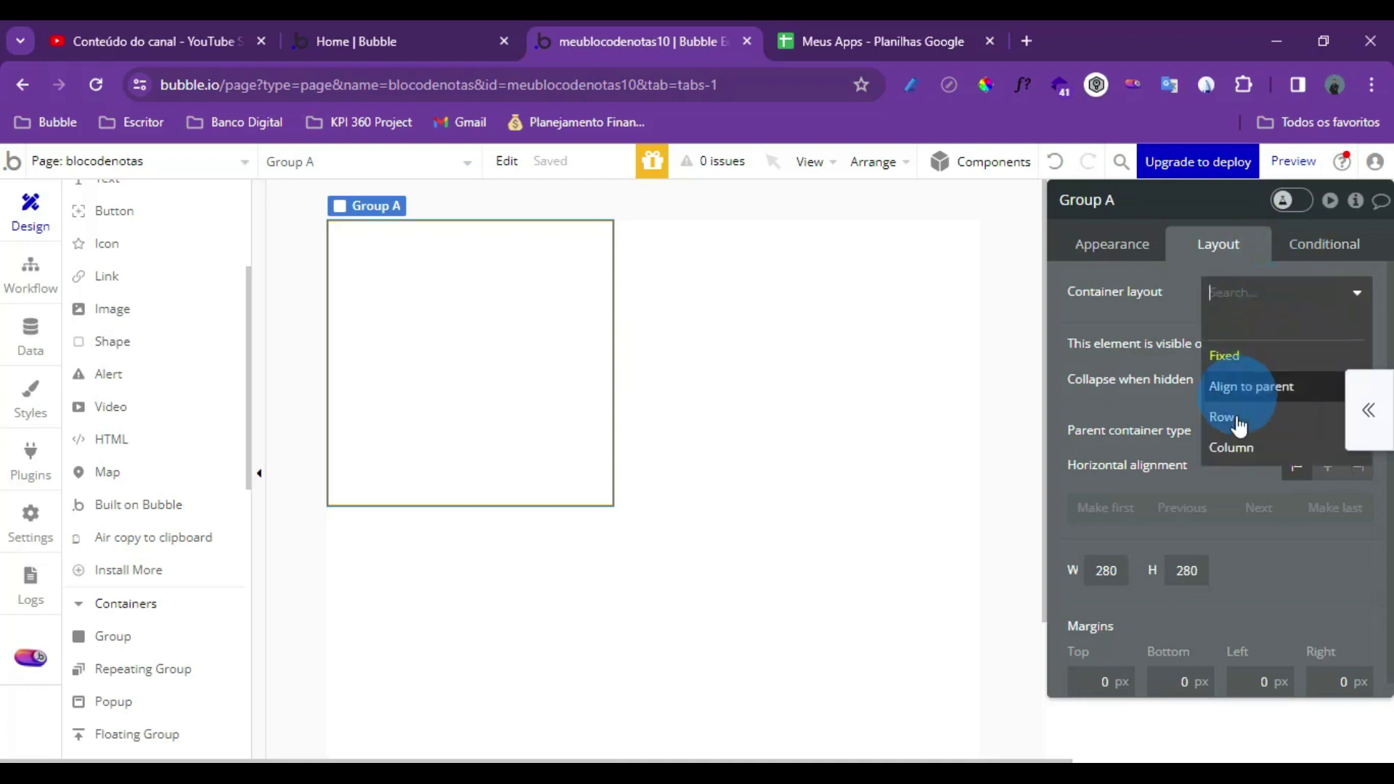
{"action": "left_click", "coordinate": [1206, 450]}
Turn off the group's fixed width and set its min height to 80 px
{"action": "scroll", "coordinate": [1304, 555], "scroll_direction": "down", "scroll_amount": 3}
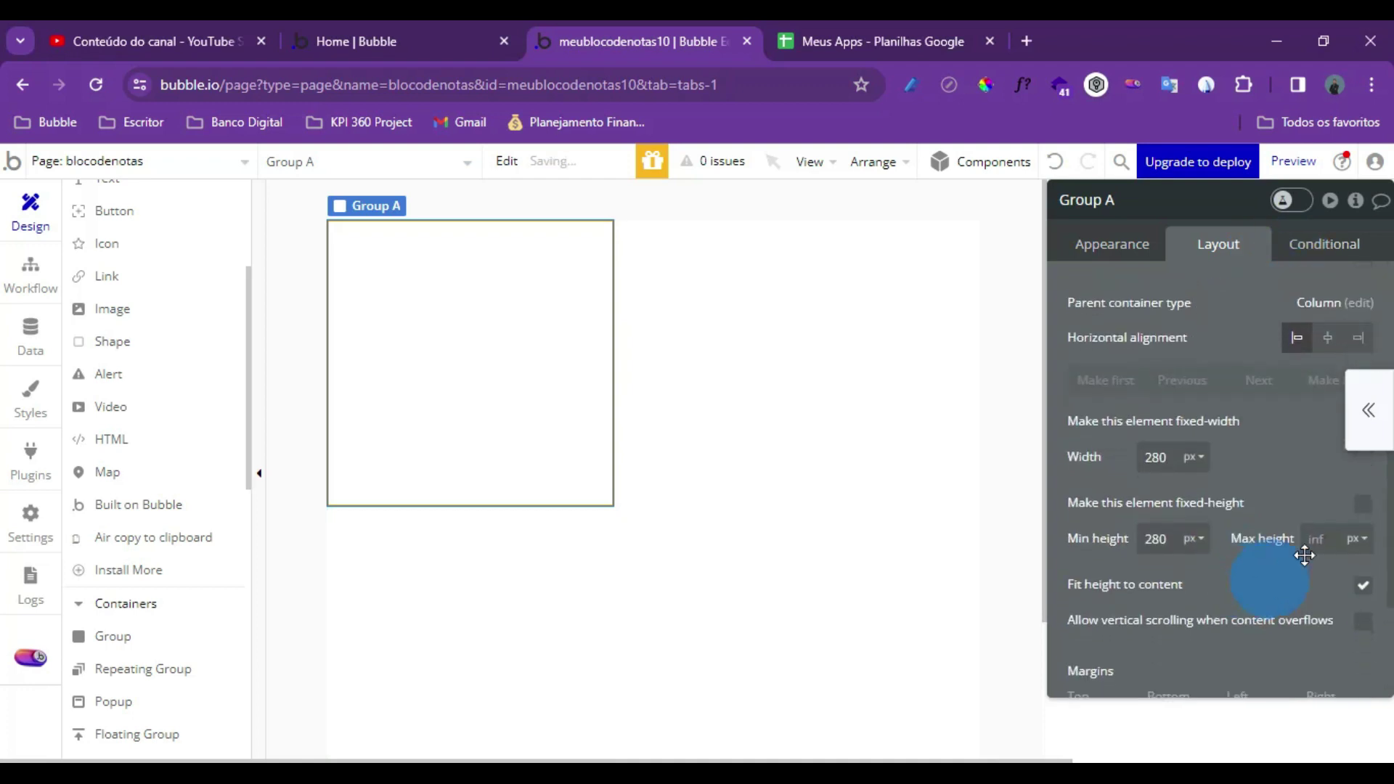
{"action": "scroll", "coordinate": [1307, 530], "scroll_direction": "up", "scroll_amount": 2}
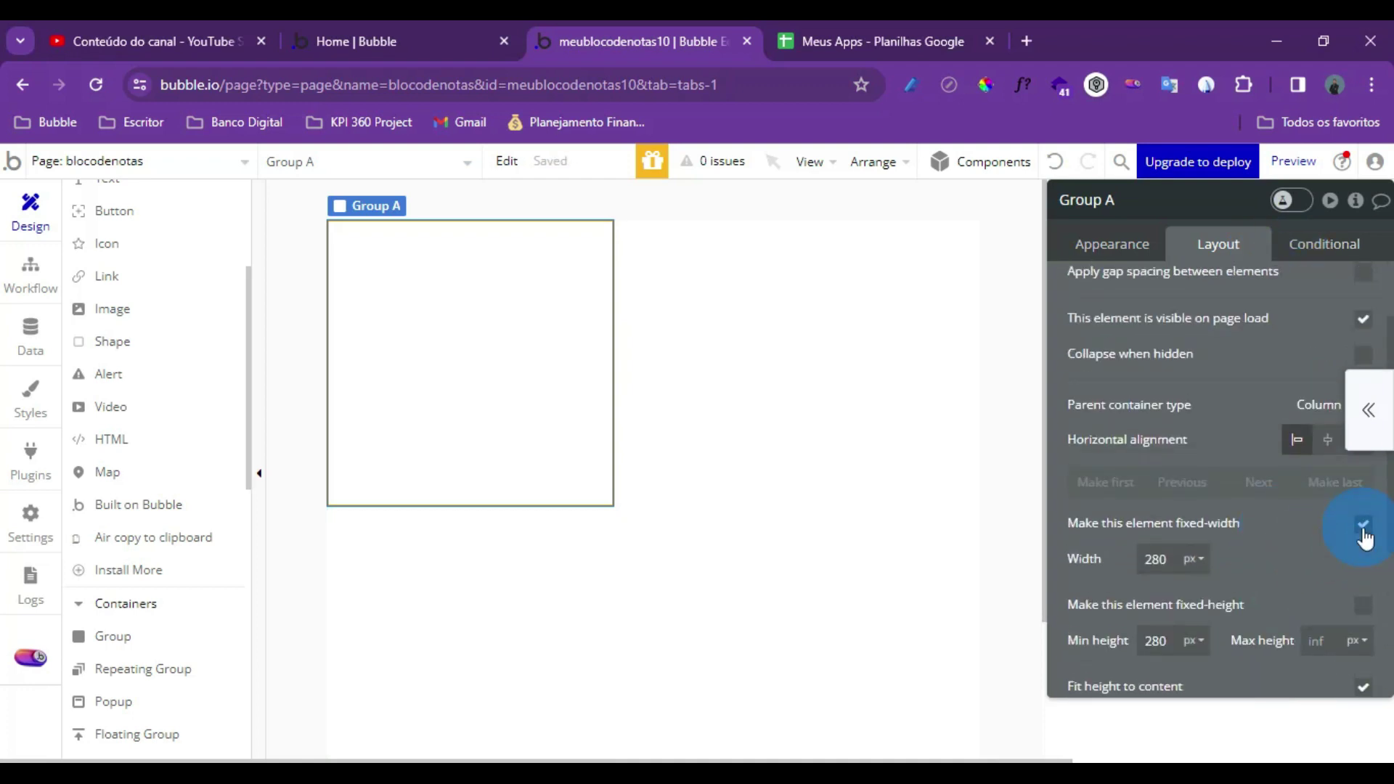
{"action": "left_click", "coordinate": [1363, 526]}
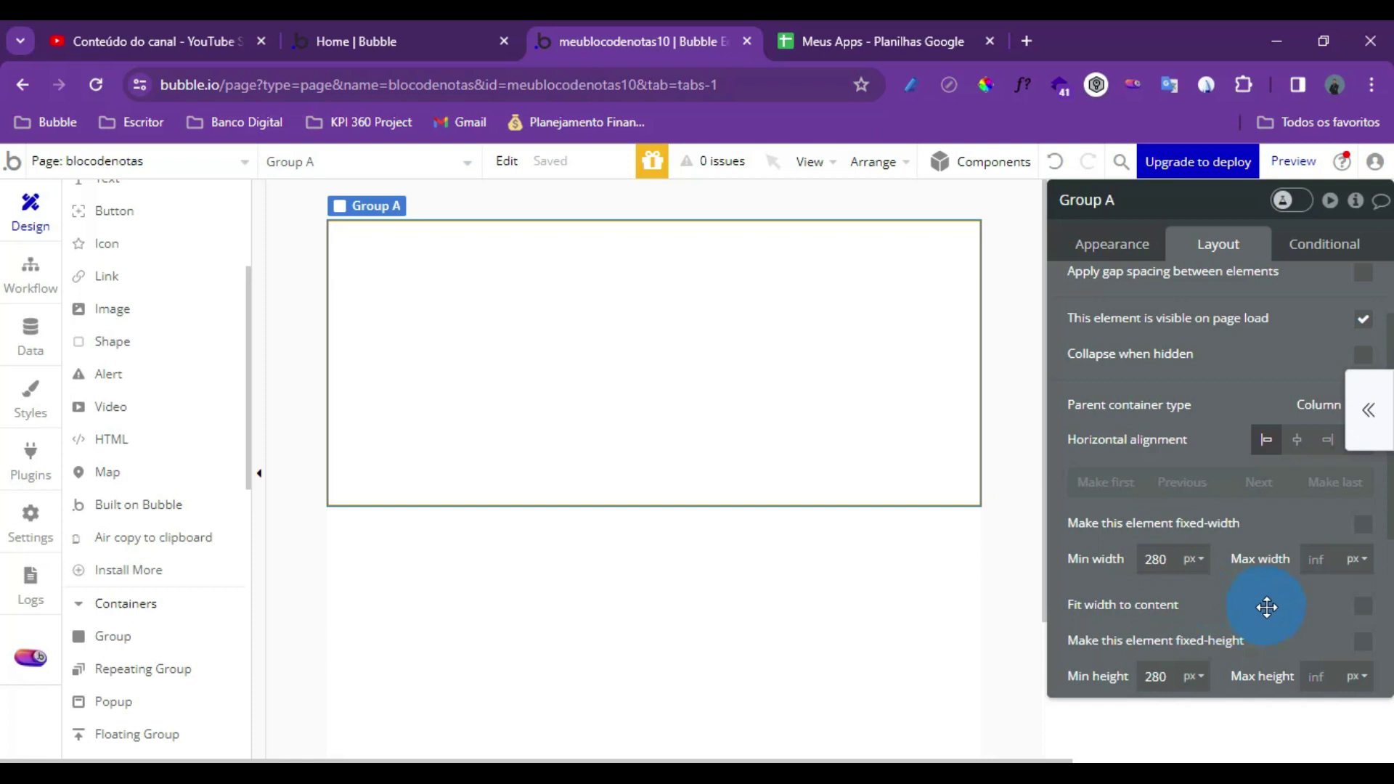
{"action": "scroll", "coordinate": [1183, 596], "scroll_direction": "down", "scroll_amount": 3}
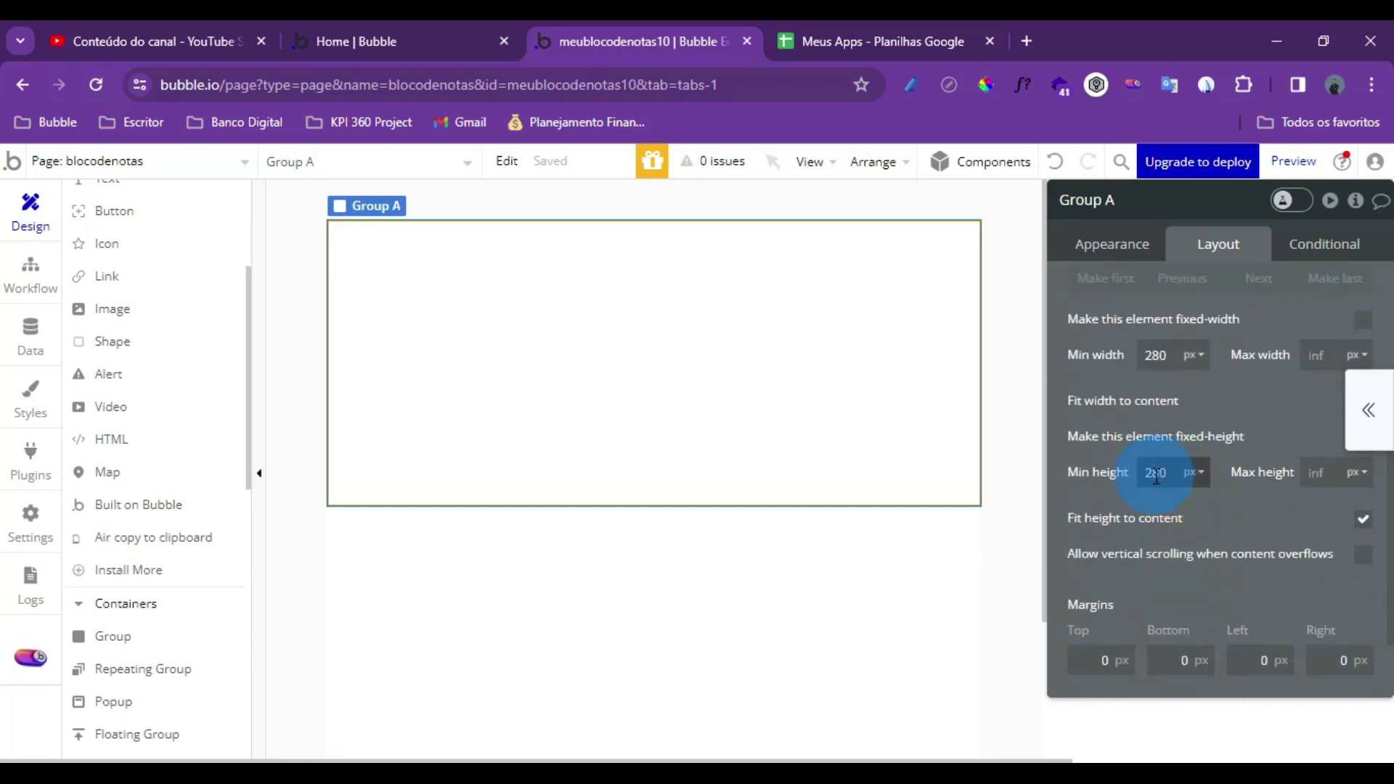
{"action": "left_click_drag", "start_coordinate": [1149, 479], "coordinate": [1142, 491]}
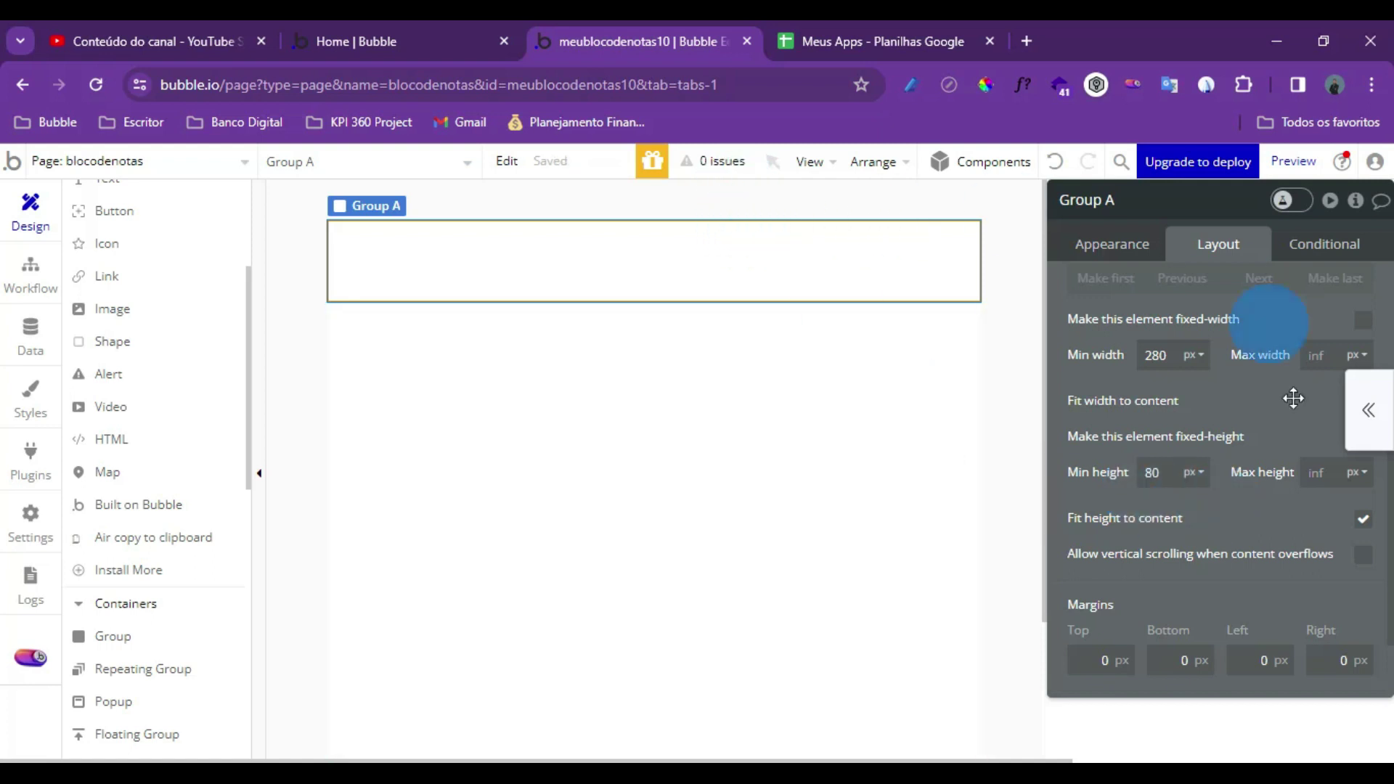
Detach the Default Group style from the group, leaving its style attribute as None (Custom)
{"action": "scroll", "coordinate": [1263, 363], "scroll_direction": "up", "scroll_amount": 5}
{"action": "left_click", "coordinate": [1141, 252]}
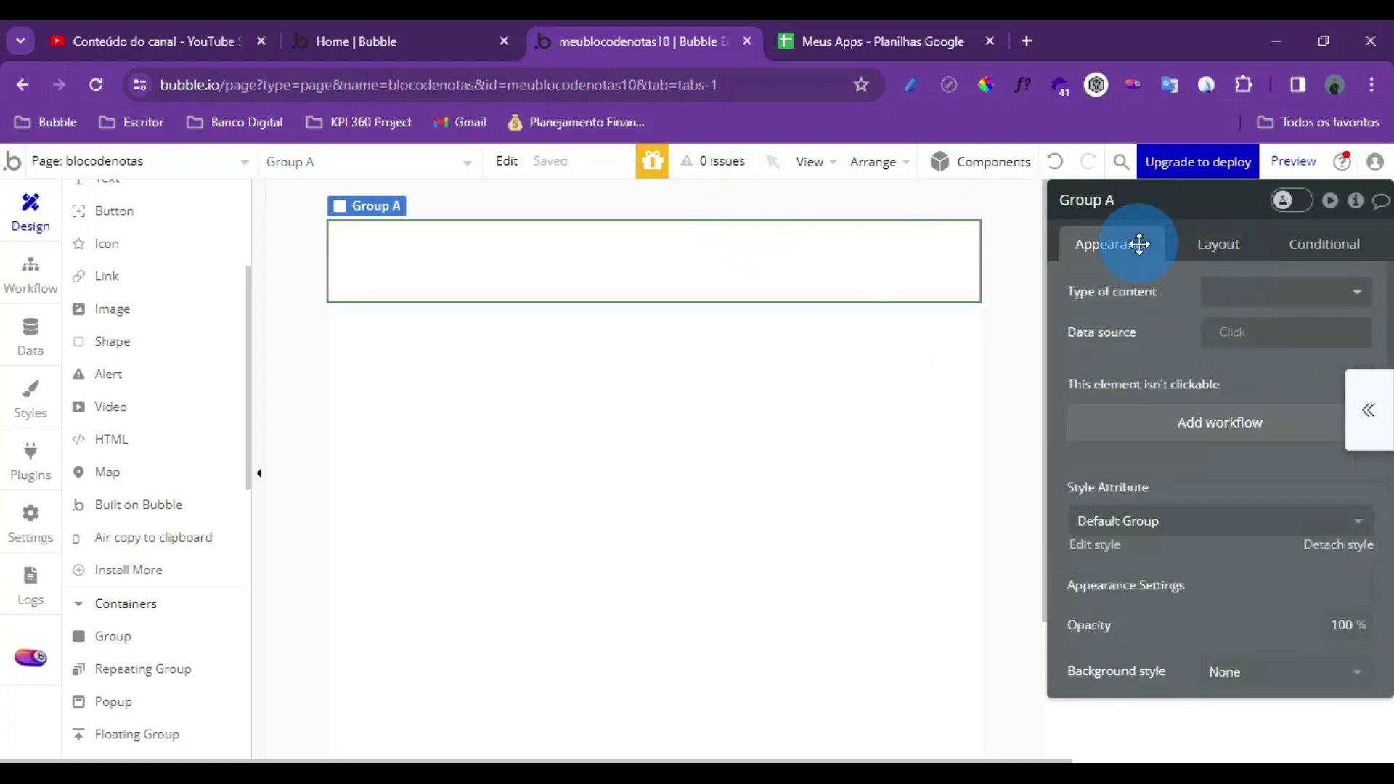
{"action": "scroll", "coordinate": [1113, 370], "scroll_direction": "down", "scroll_amount": 2}
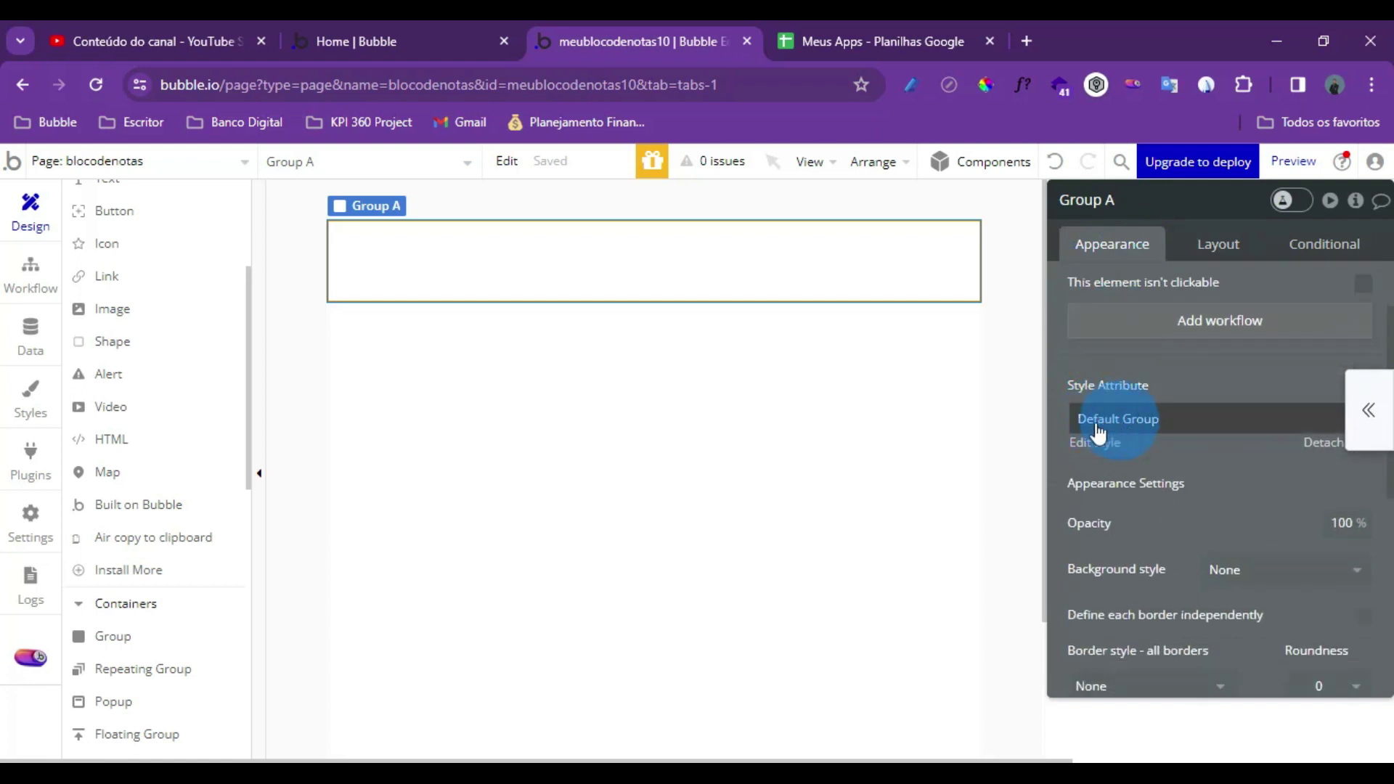
{"action": "scroll", "coordinate": [1136, 434], "scroll_direction": "up", "scroll_amount": 2}
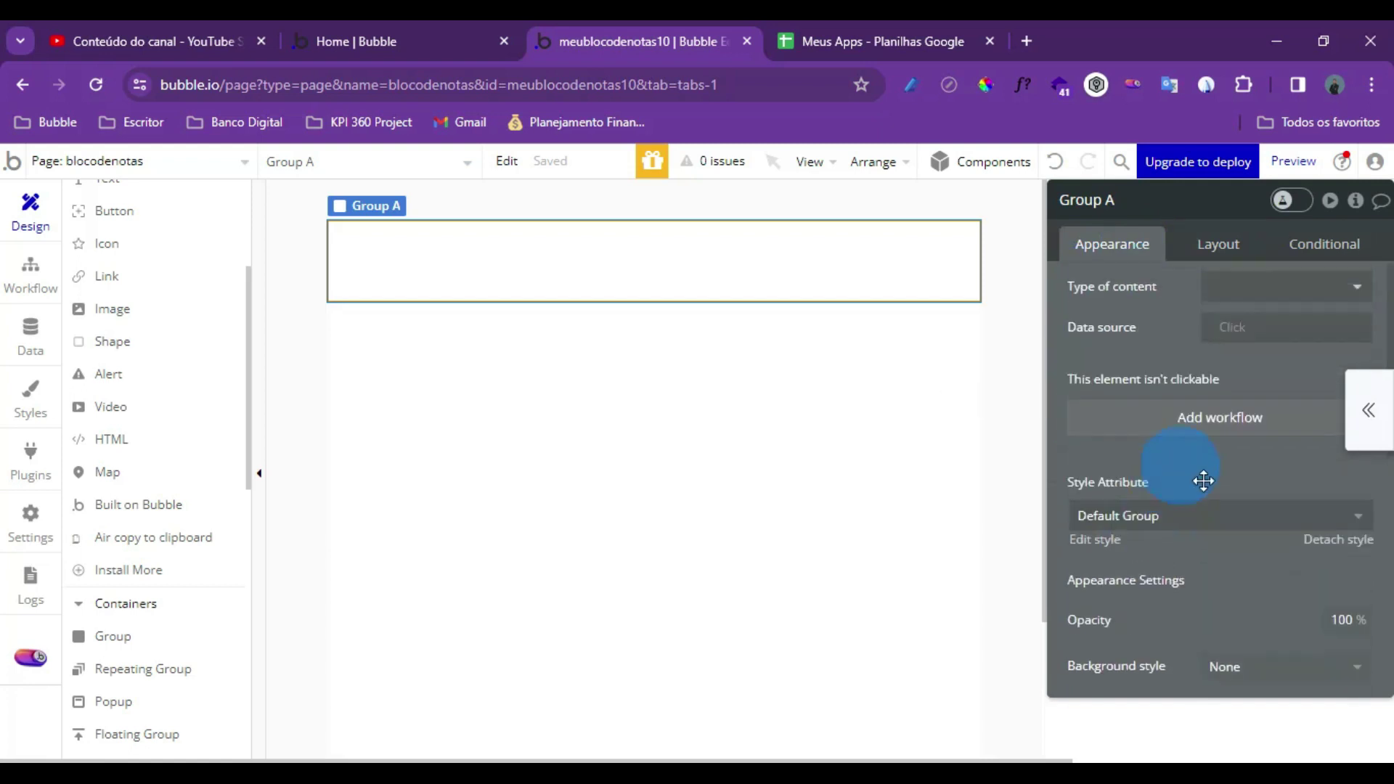
{"action": "left_click", "coordinate": [1330, 556]}
{"action": "scroll", "coordinate": [1272, 547], "scroll_direction": "down", "scroll_amount": 2}
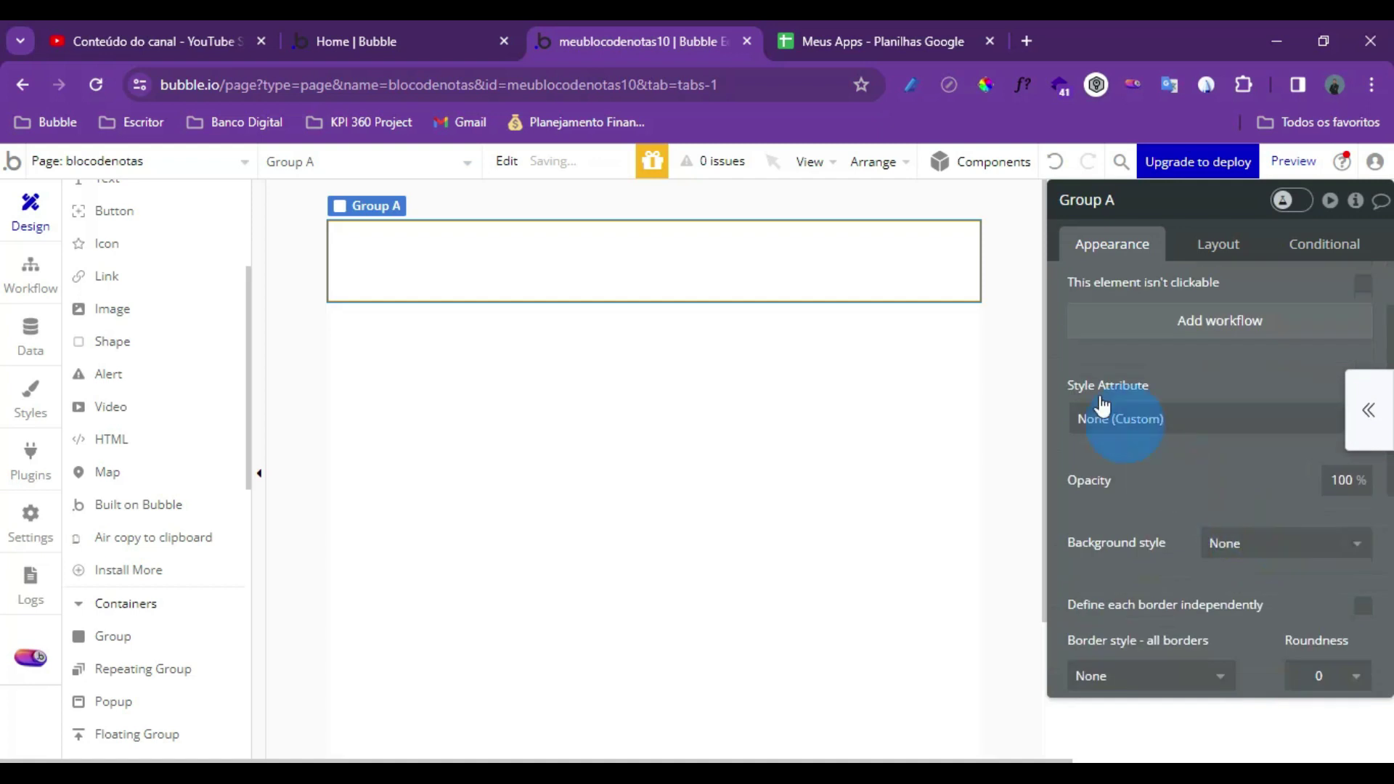
{"action": "left_click", "coordinate": [1162, 419]}
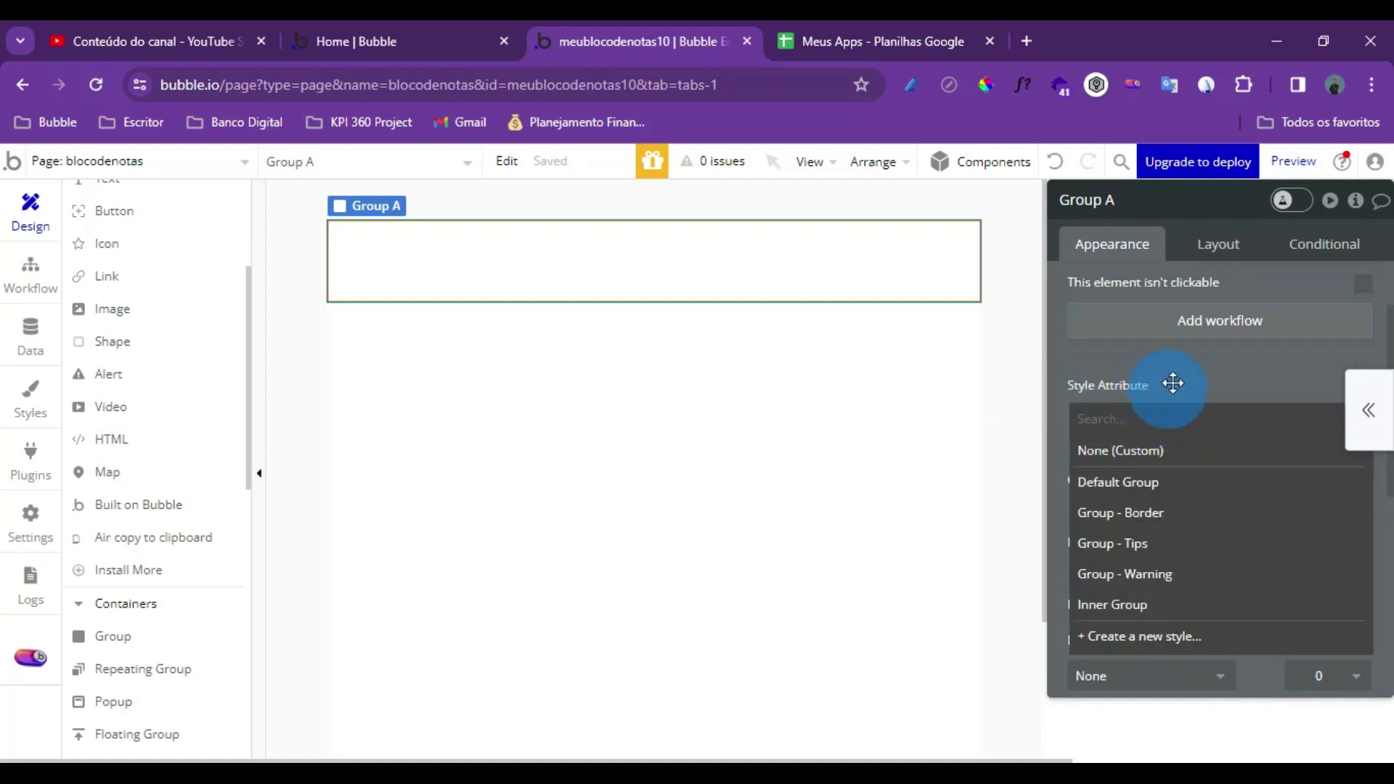
{"action": "left_click", "coordinate": [1165, 449]}
Set the group's background style to Gradient
{"action": "scroll", "coordinate": [1132, 428], "scroll_direction": "down", "scroll_amount": 3}
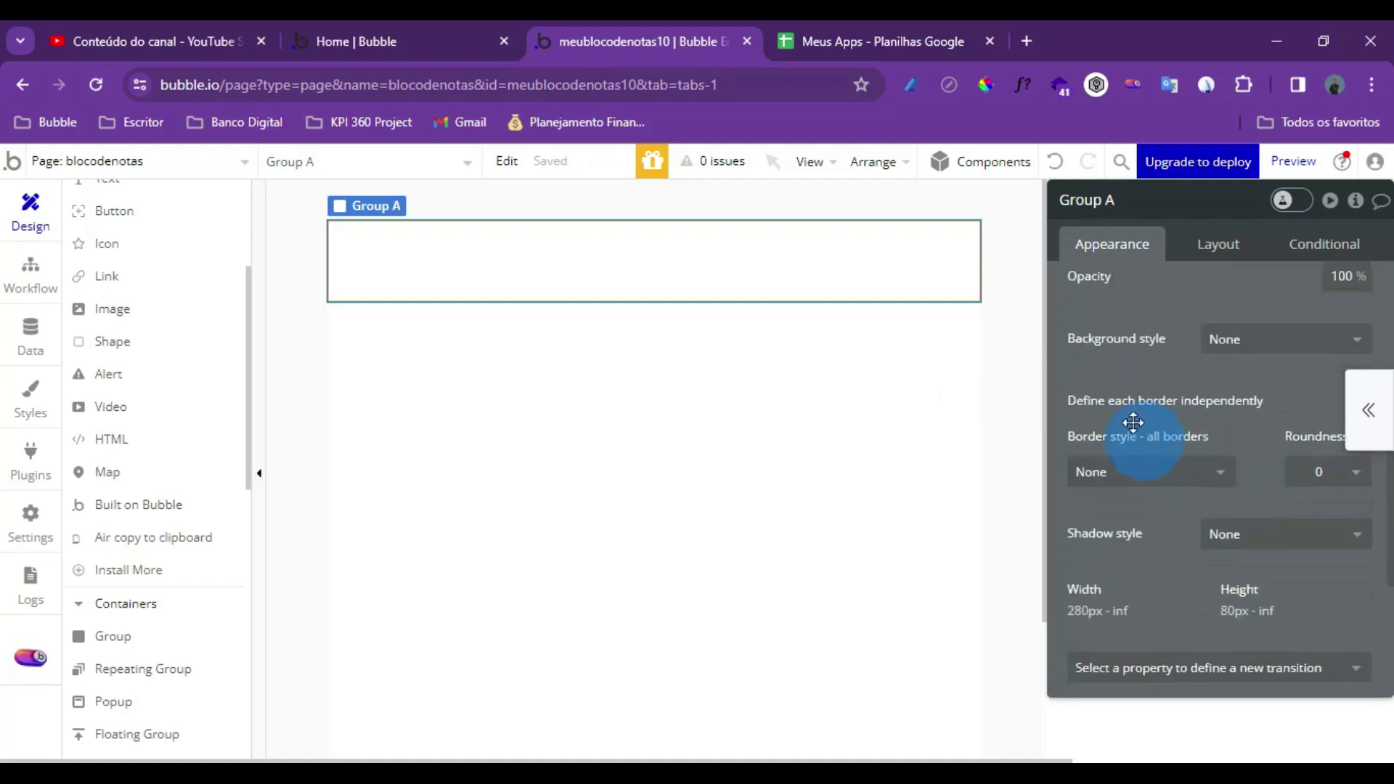
{"action": "left_click", "coordinate": [1232, 346]}
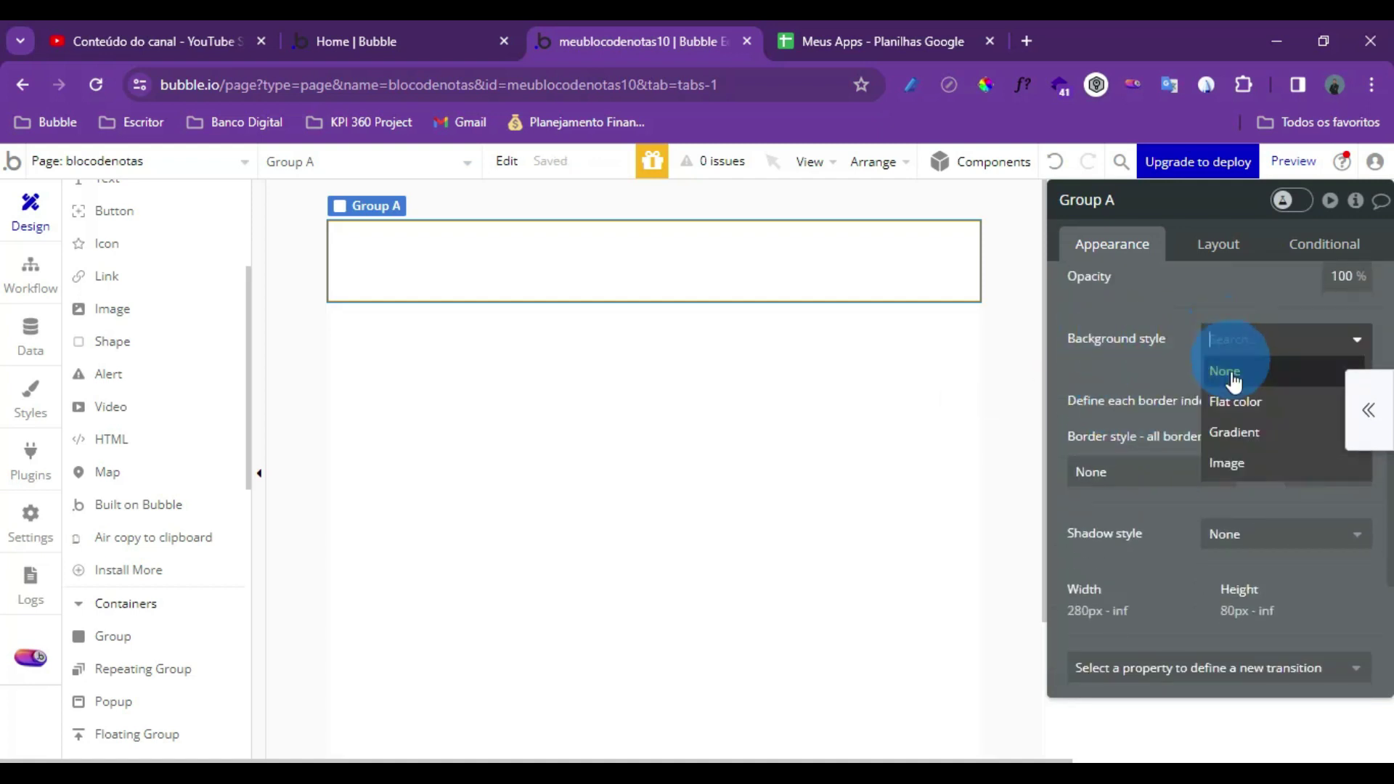
{"action": "left_click", "coordinate": [1236, 432]}
{"action": "left_click", "coordinate": [1174, 400]}
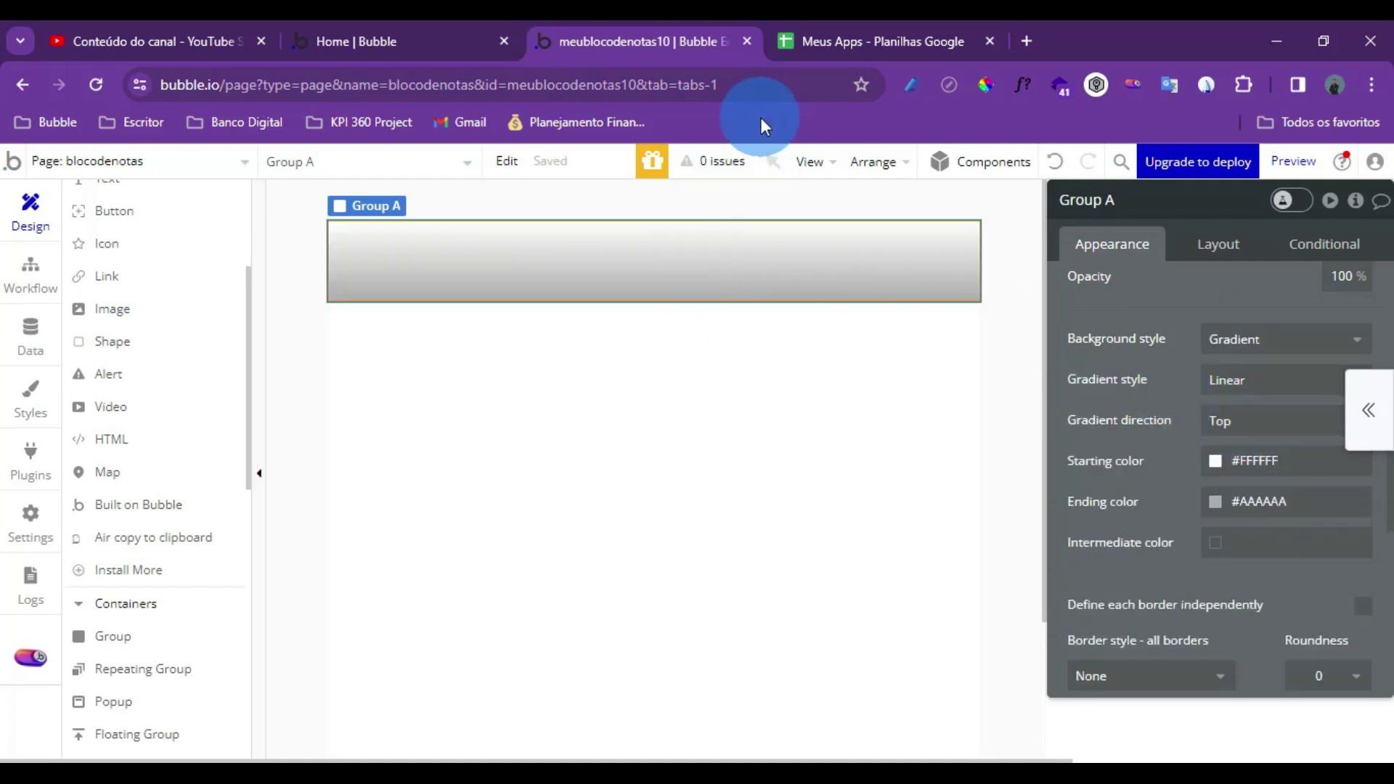
Switch to the Meus Apps spreadsheet's browser tab and open the uiGradients website in it
{"action": "left_click", "coordinate": [839, 38]}
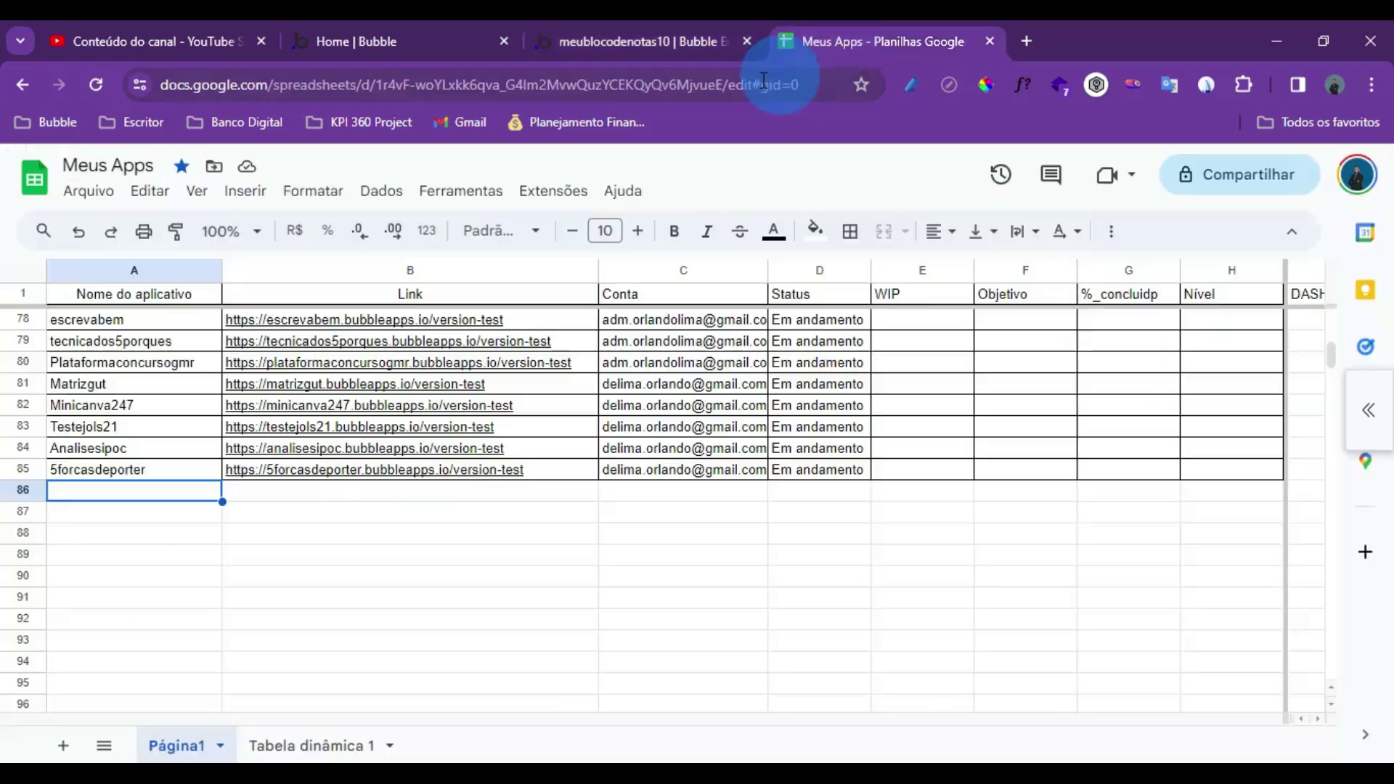
{"action": "left_click", "coordinate": [757, 84]}
{"action": "type", "text": "gradients"}
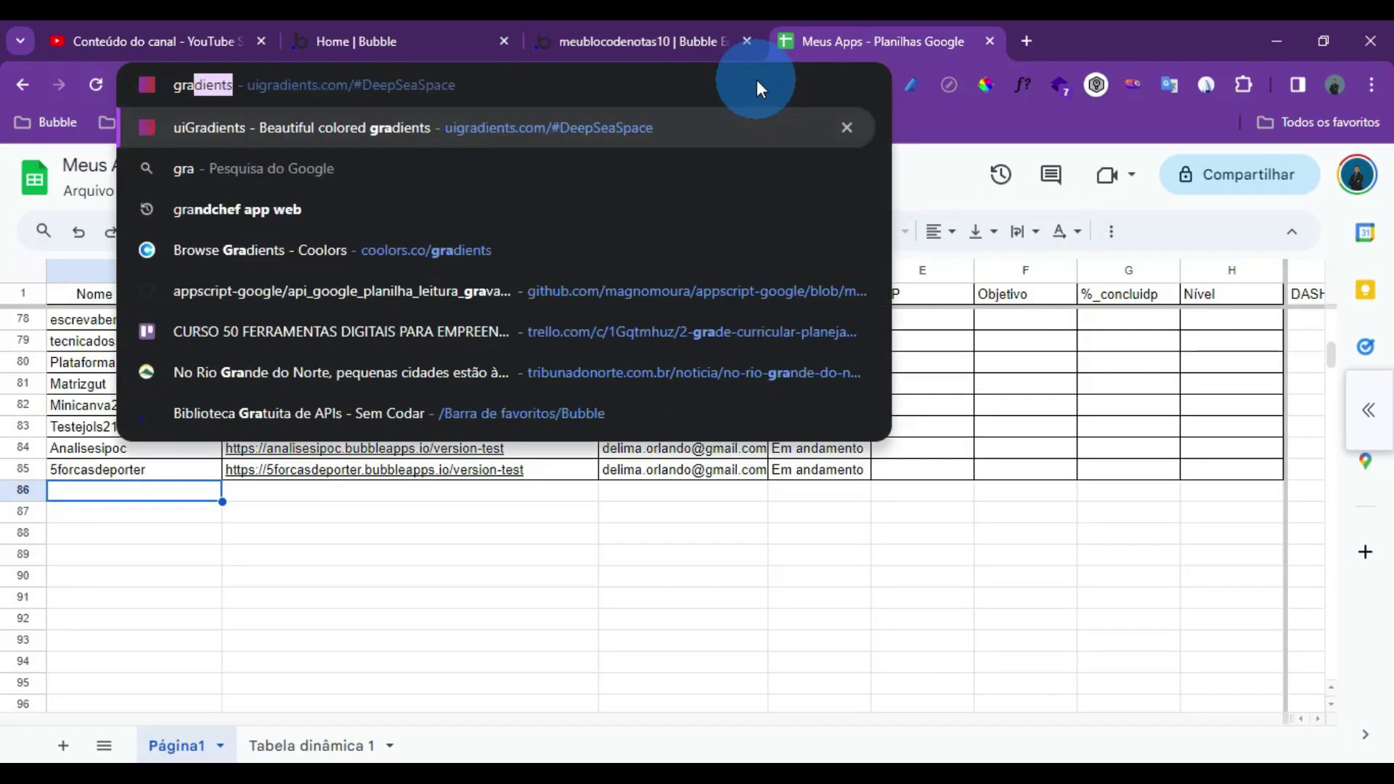
{"action": "key", "text": "Return"}
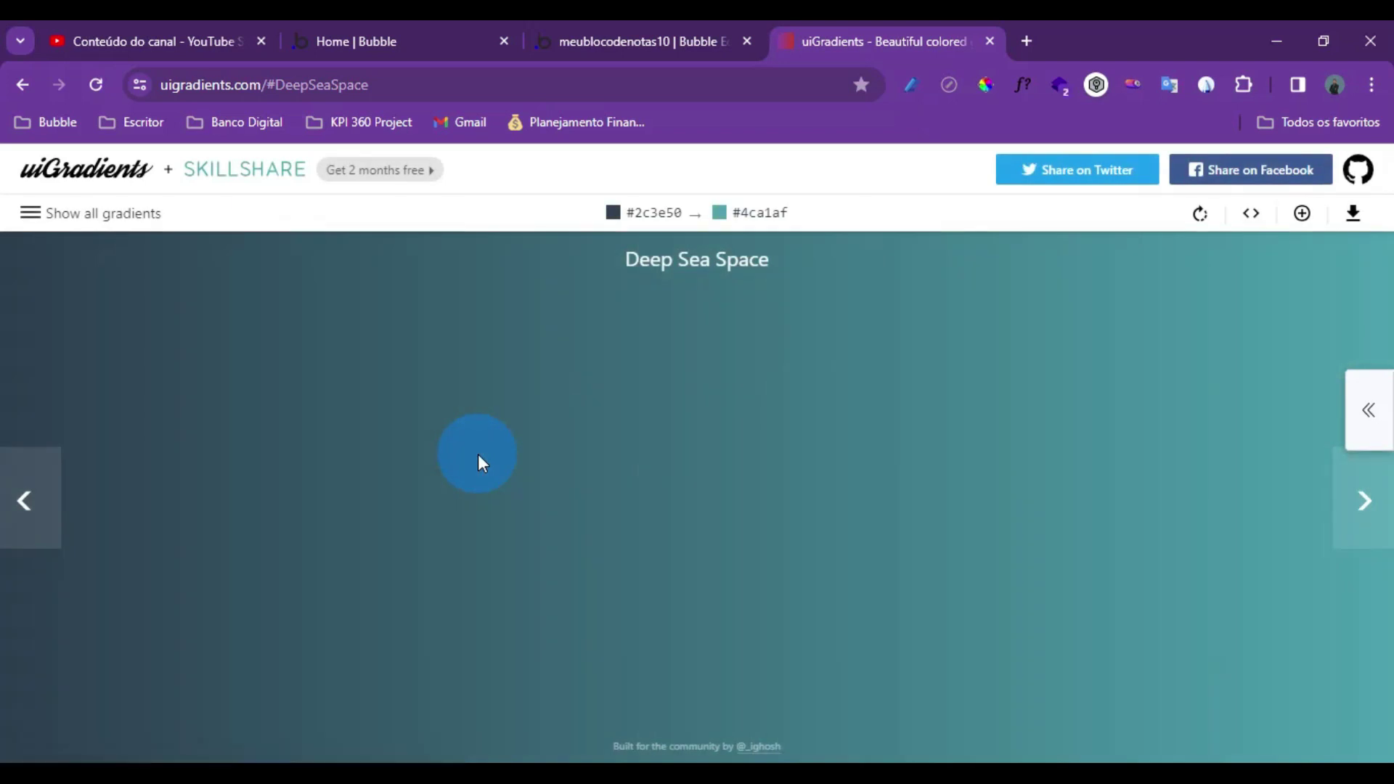
Show all gradients, browse the palette collection and open the Flare gradient
{"action": "left_click", "coordinate": [31, 213]}
{"action": "scroll", "coordinate": [797, 419], "scroll_direction": "down", "scroll_amount": 1}
{"action": "scroll", "coordinate": [800, 423], "scroll_direction": "up", "scroll_amount": 1}
{"action": "scroll", "coordinate": [569, 399], "scroll_direction": "down", "scroll_amount": 12}
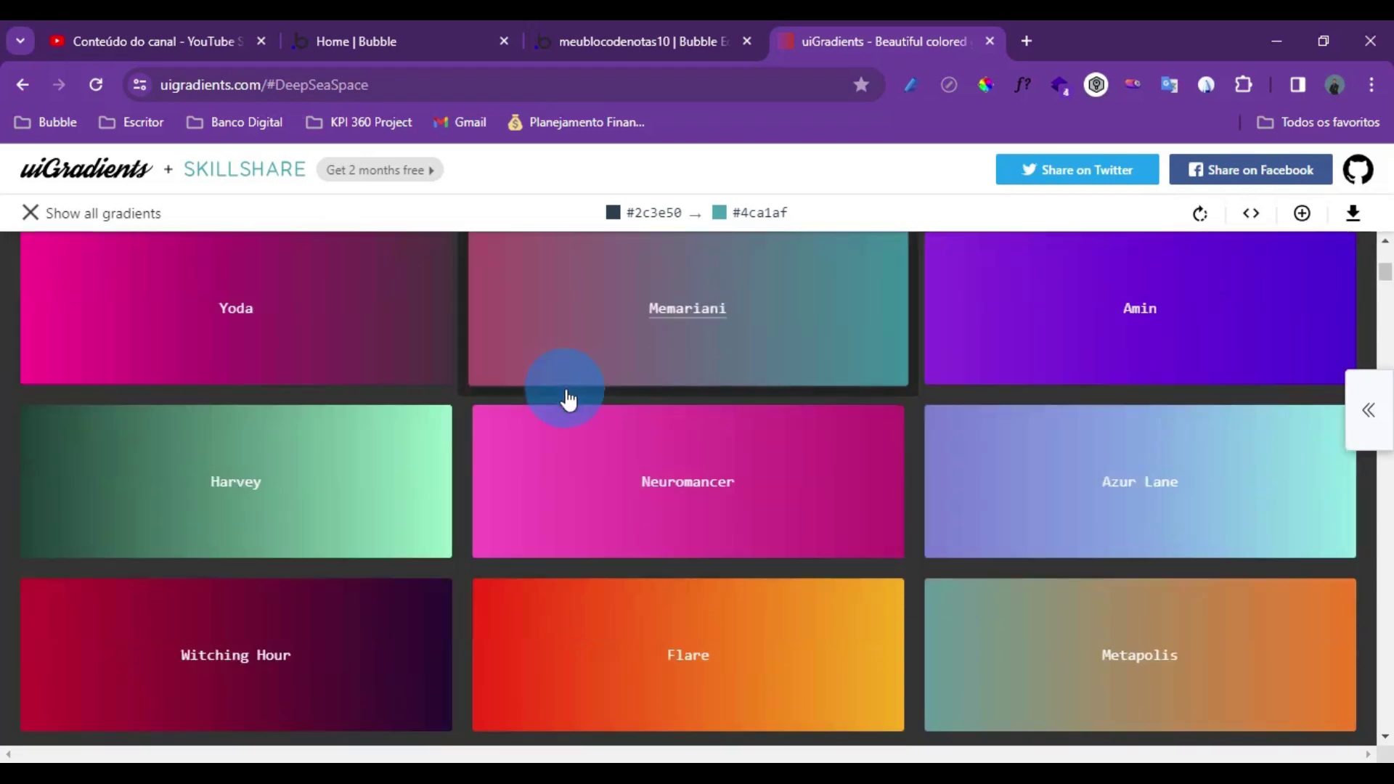
{"action": "scroll", "coordinate": [568, 398], "scroll_direction": "up", "scroll_amount": 2}
{"action": "scroll", "coordinate": [567, 399], "scroll_direction": "up", "scroll_amount": 2}
{"action": "scroll", "coordinate": [622, 329], "scroll_direction": "down", "scroll_amount": 2}
{"action": "scroll", "coordinate": [621, 457], "scroll_direction": "up", "scroll_amount": 2}
{"action": "left_click", "coordinate": [621, 458]}
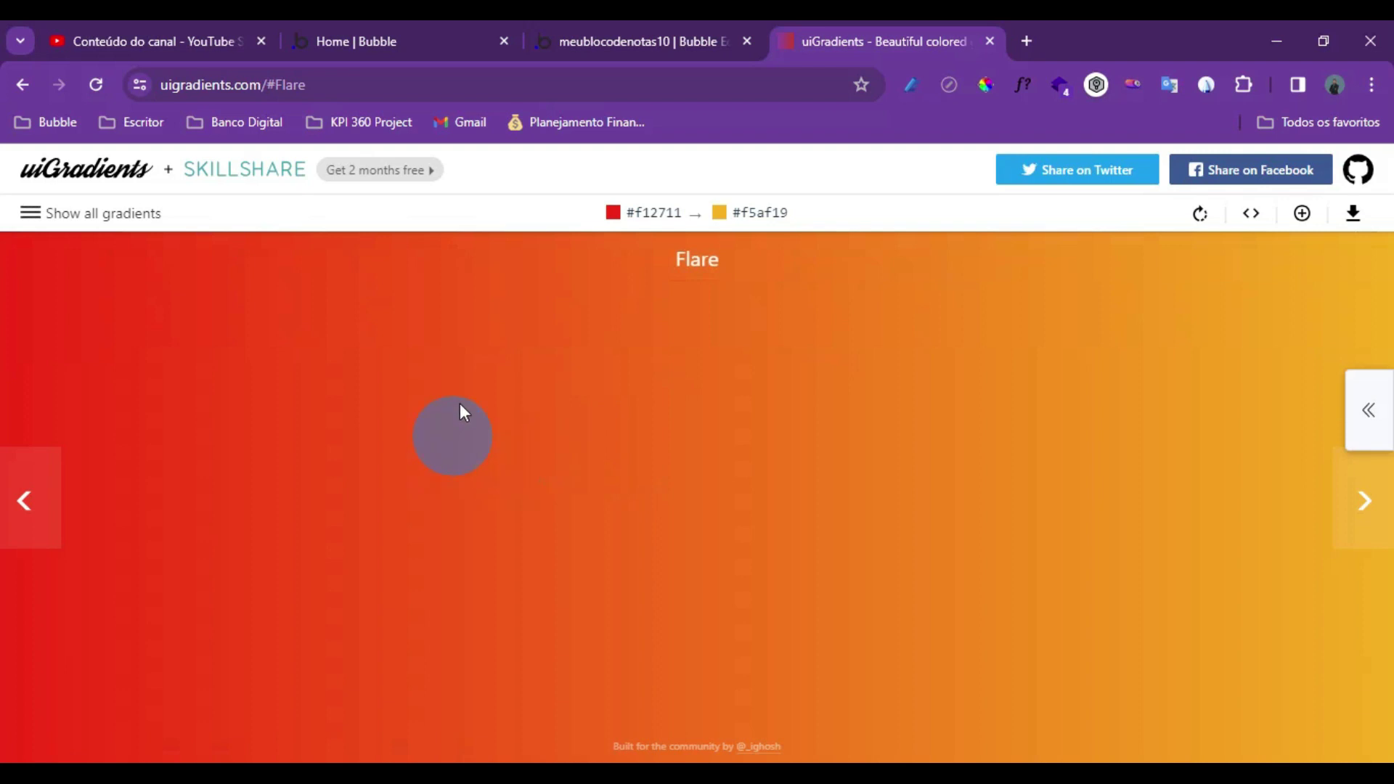
Copy Flare's first color, return to the Bubble editor and set the group's gradient starting color to #F12711
{"action": "left_click", "coordinate": [650, 221]}
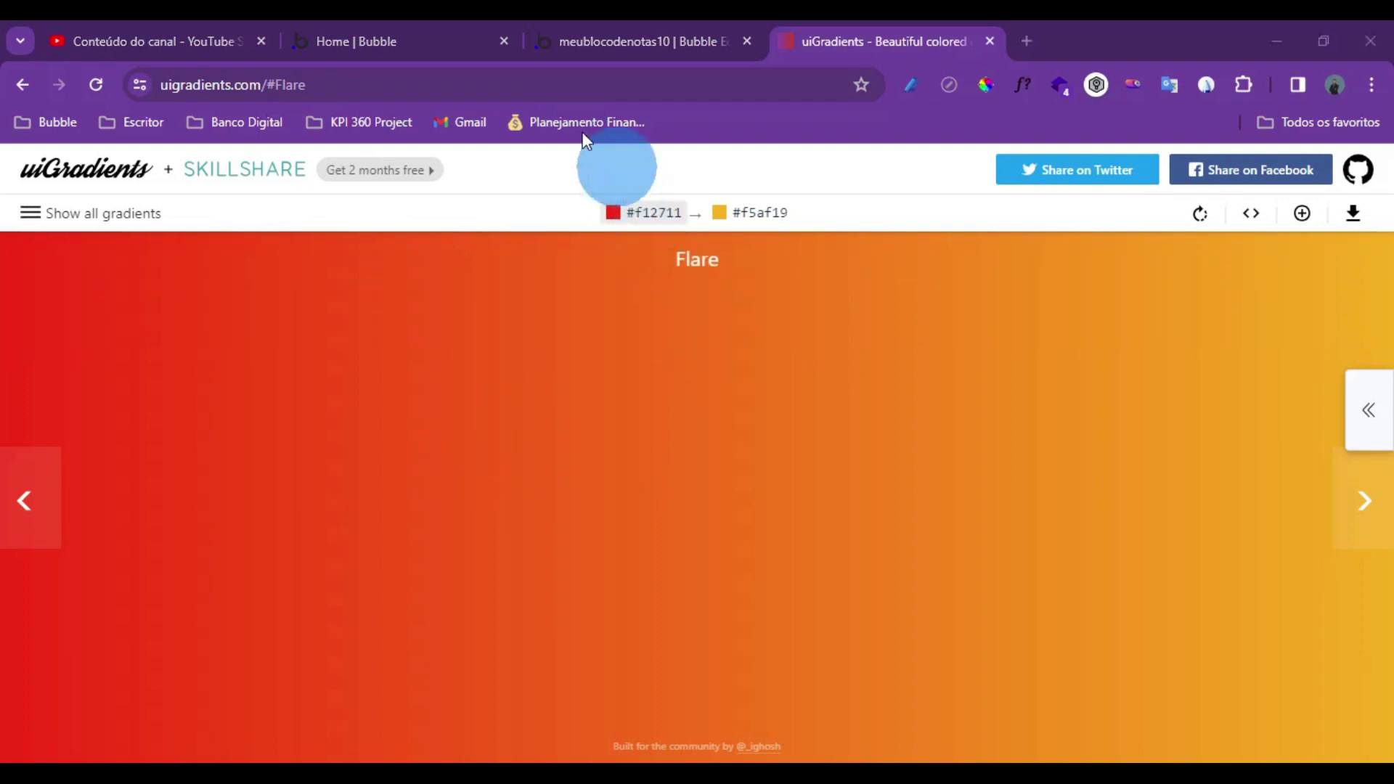
{"action": "left_click", "coordinate": [565, 42]}
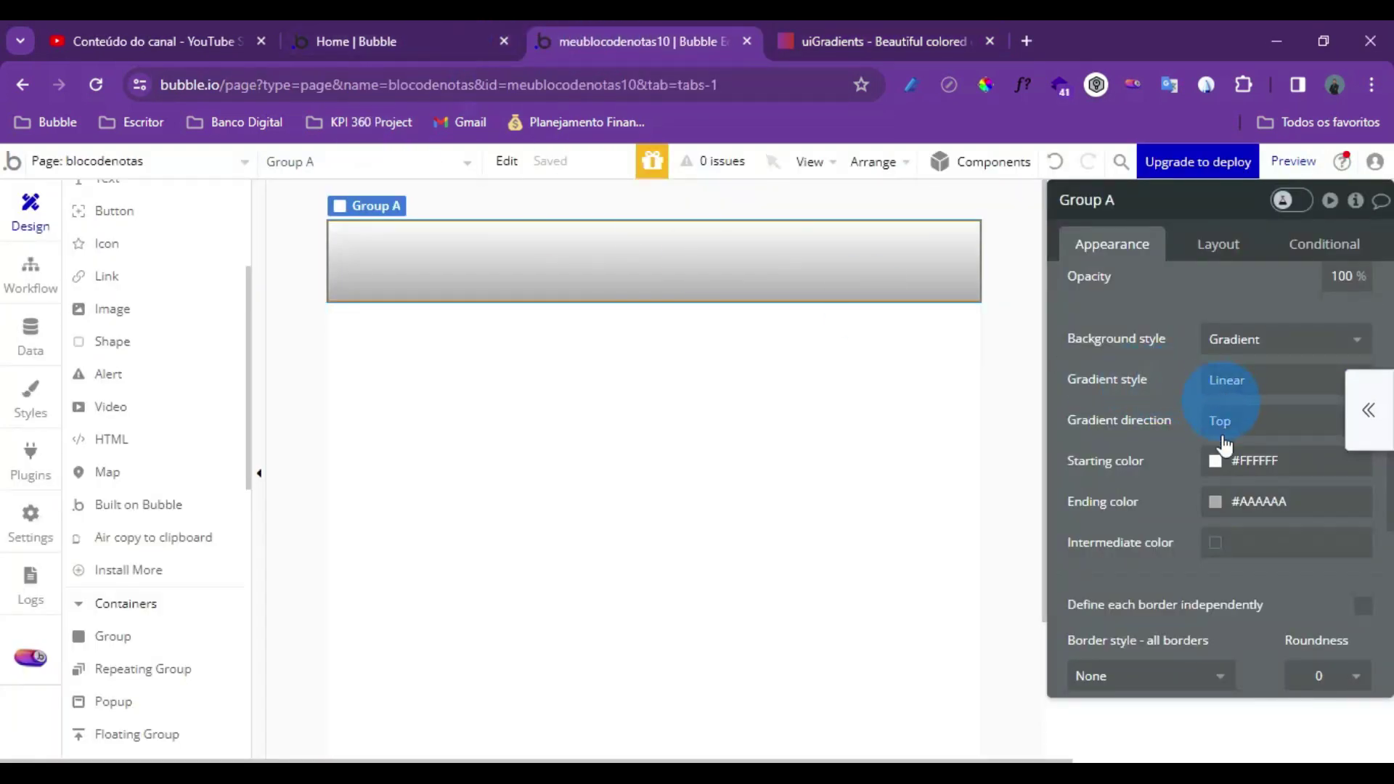
{"action": "left_click", "coordinate": [1234, 462]}
{"action": "triple_click", "coordinate": [1271, 464]}
{"action": "type", "text": "#F12711"}
{"action": "left_click", "coordinate": [1159, 462]}
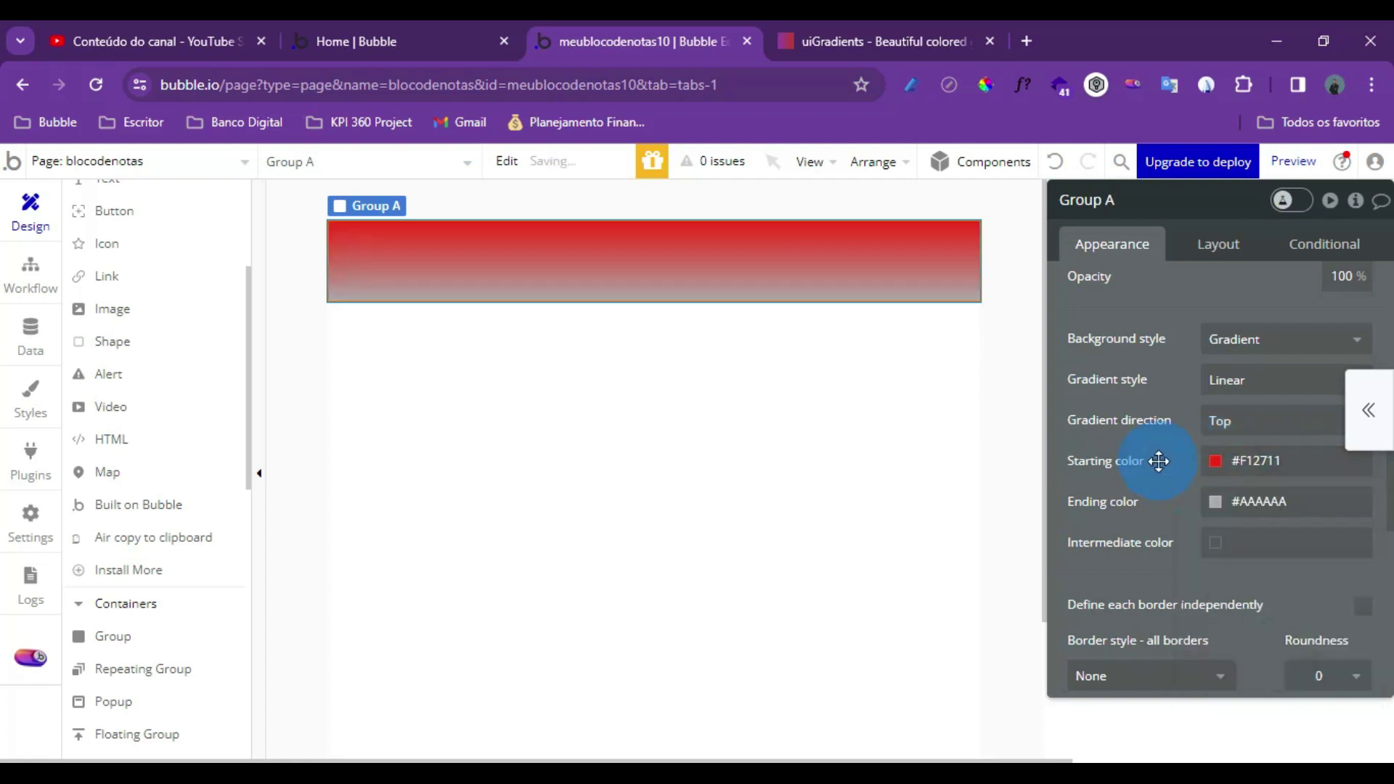
Copy Flare's second color from uiGradients and set the group's gradient ending color to #F5AF19 in Bubble
{"action": "left_click", "coordinate": [874, 37]}
{"action": "left_click", "coordinate": [755, 225]}
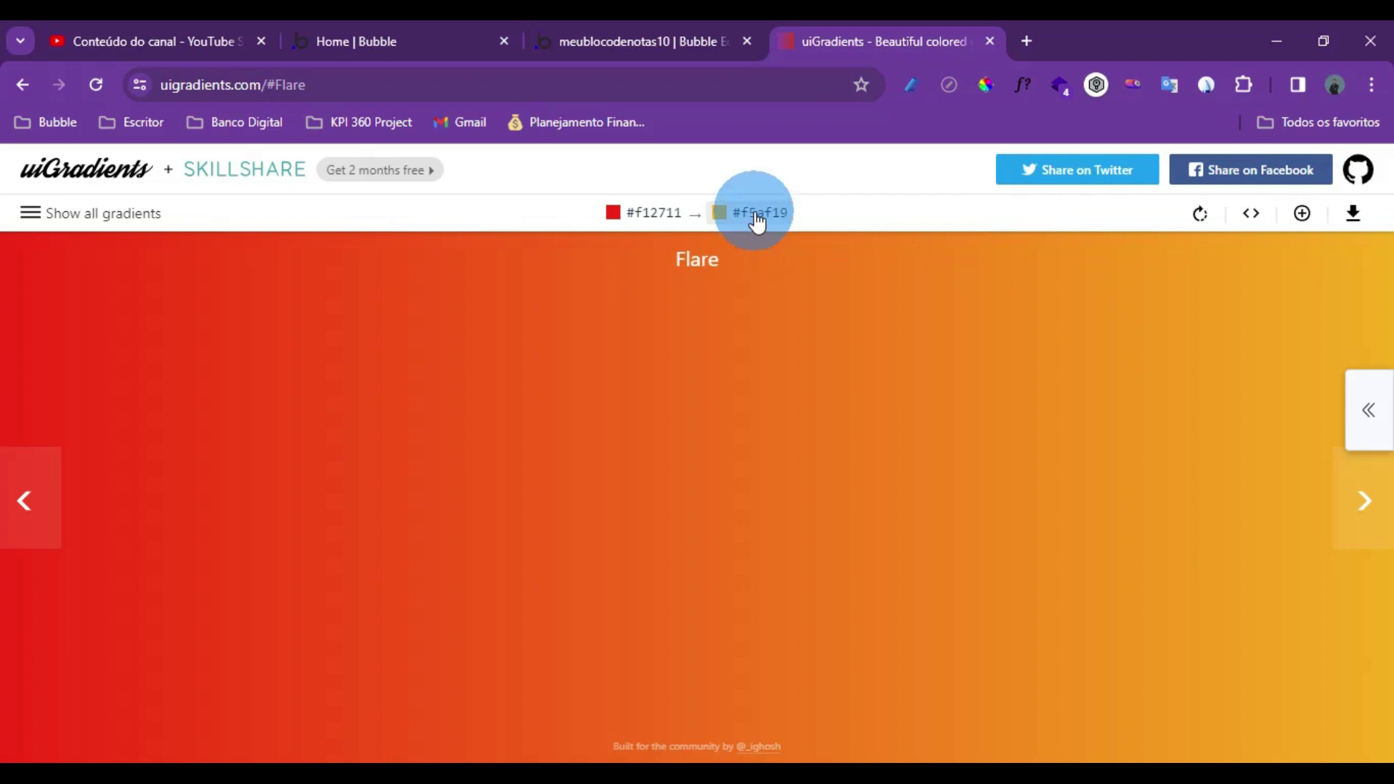
{"action": "left_click", "coordinate": [547, 41]}
{"action": "left_click", "coordinate": [1238, 501]}
{"action": "left_click", "coordinate": [1272, 506]}
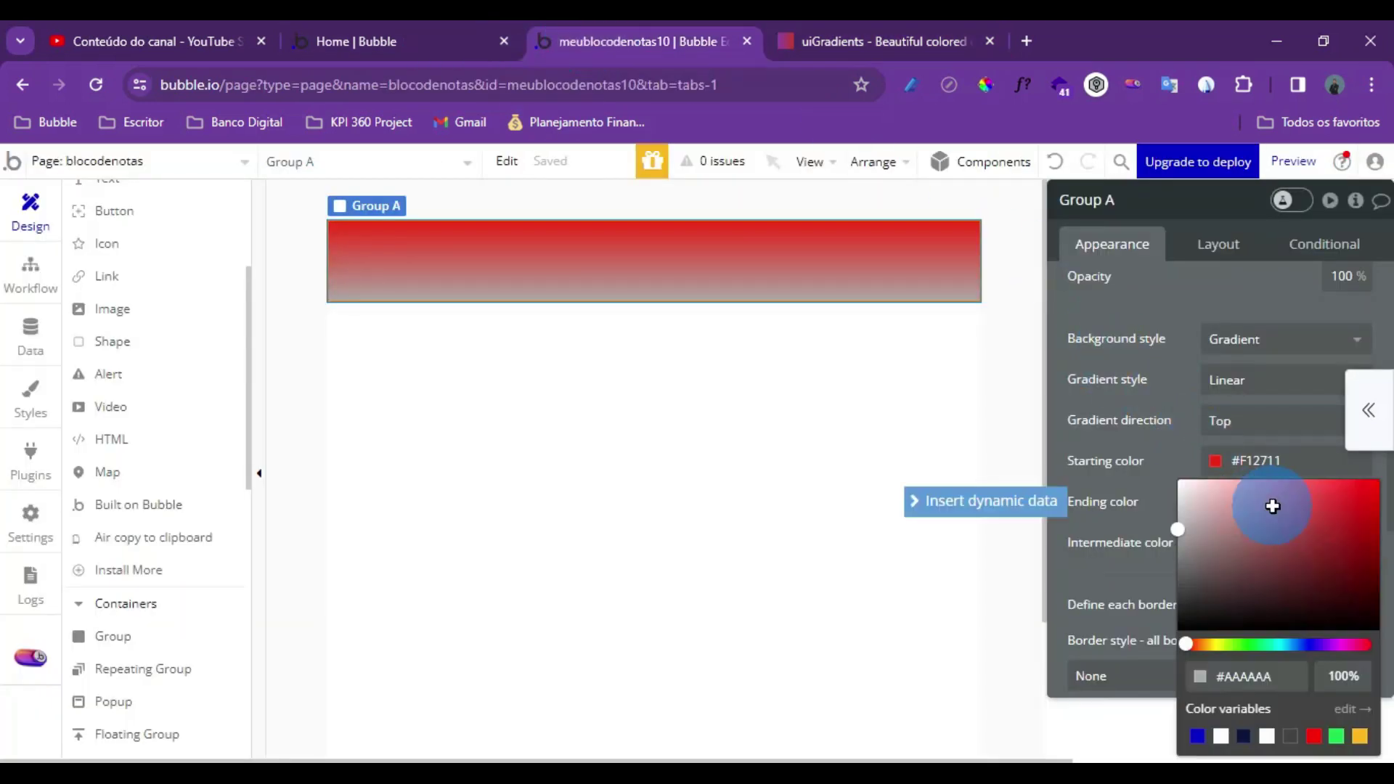
{"action": "left_click", "coordinate": [1250, 676]}
{"action": "left_click_drag", "start_coordinate": [1242, 677], "coordinate": [1199, 684]}
{"action": "left_click", "coordinate": [1155, 578]}
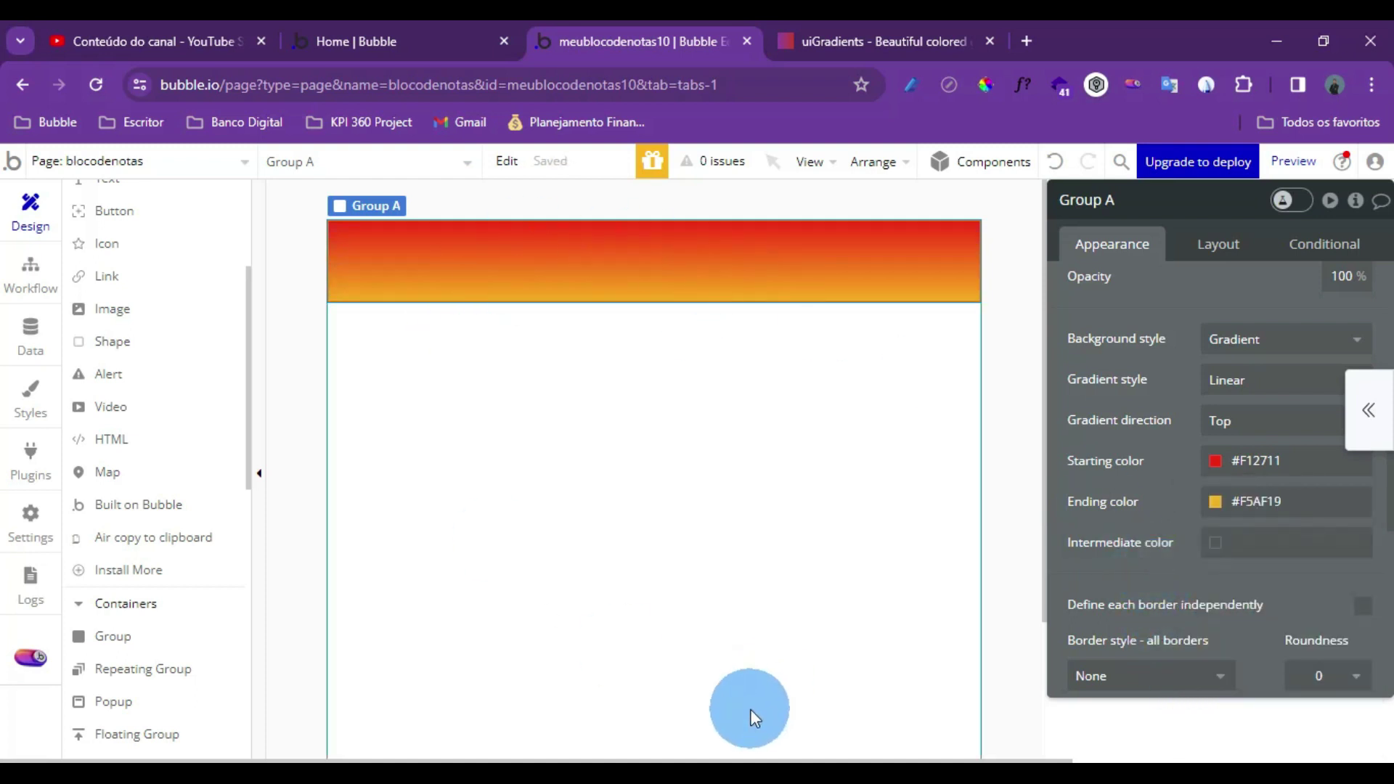
Try the Radial gradient style with the Circle and Ellipse shapes on the group, and restore the Linear style
{"action": "left_click", "coordinate": [1238, 387]}
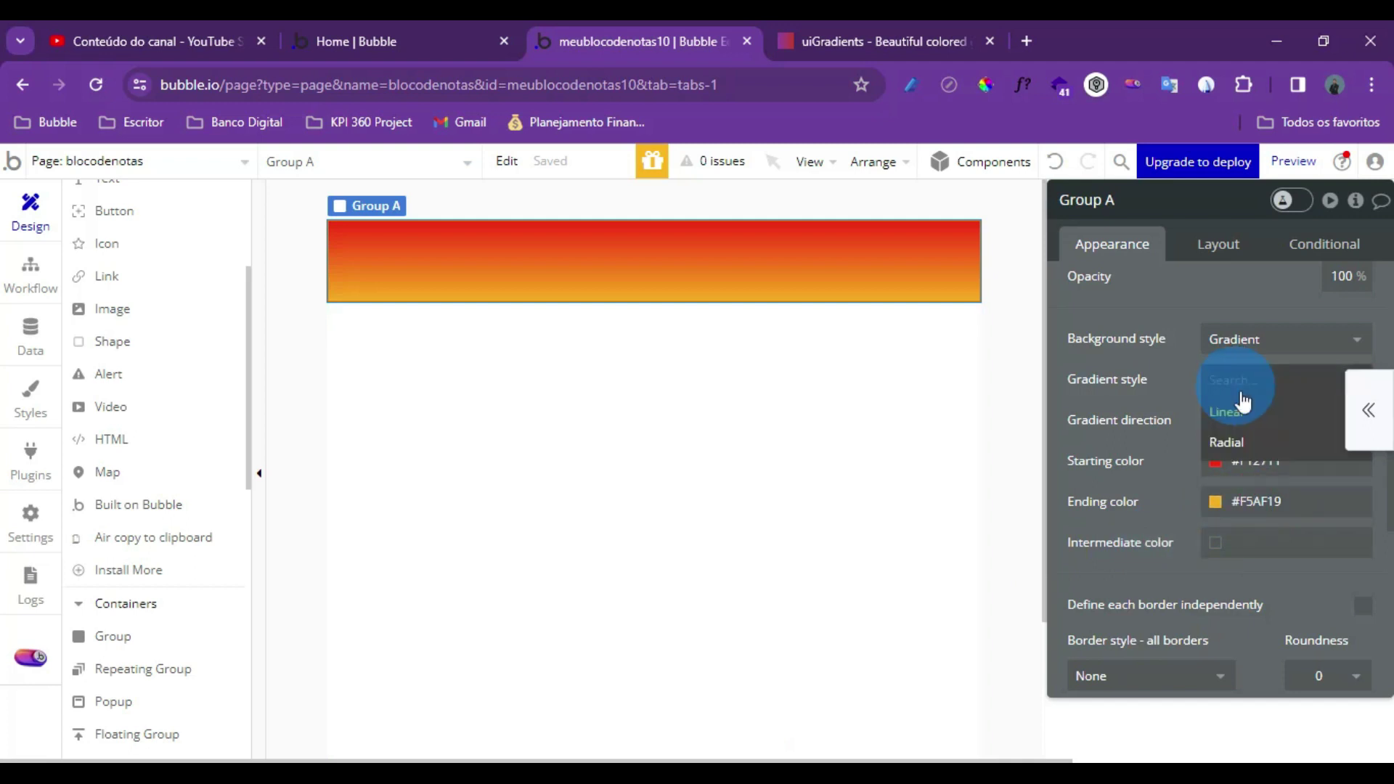
{"action": "left_click", "coordinate": [1231, 443]}
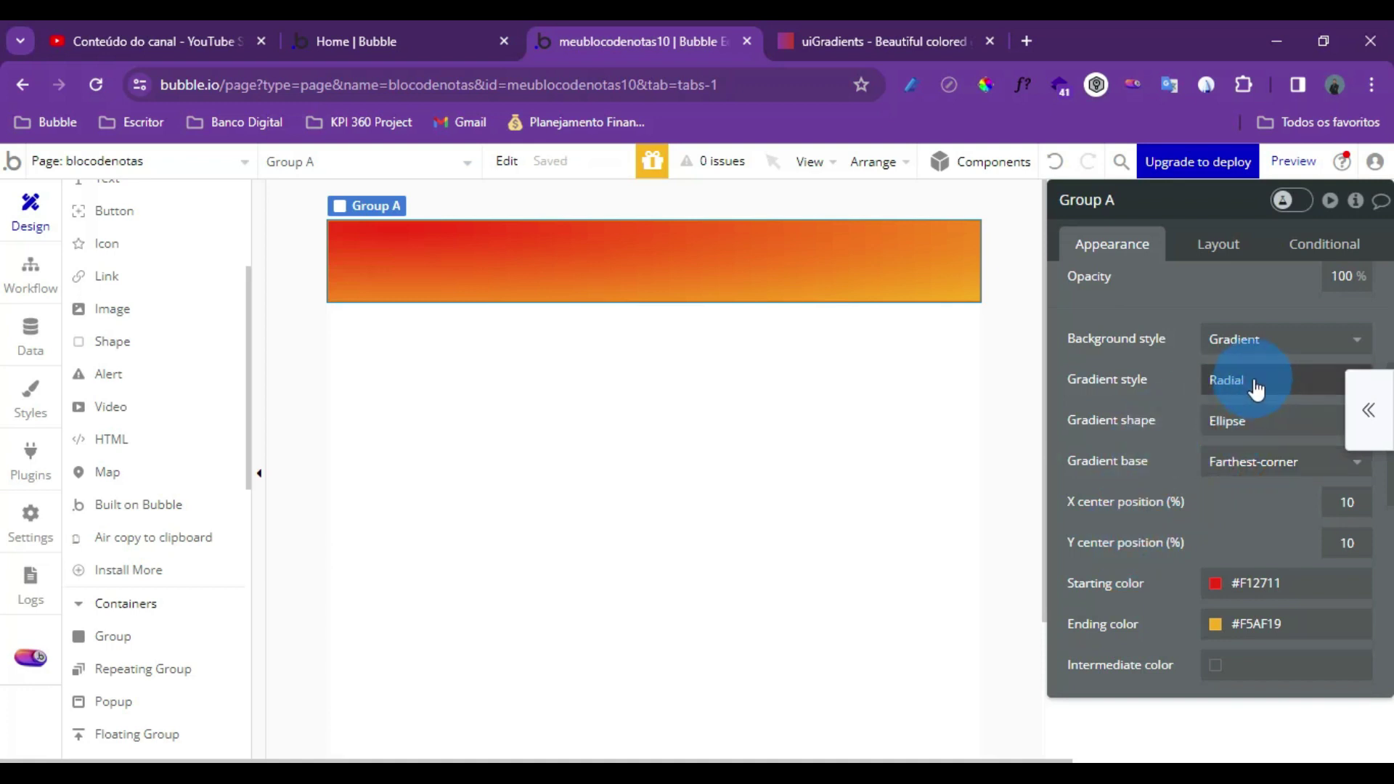
{"action": "left_click", "coordinate": [1232, 430]}
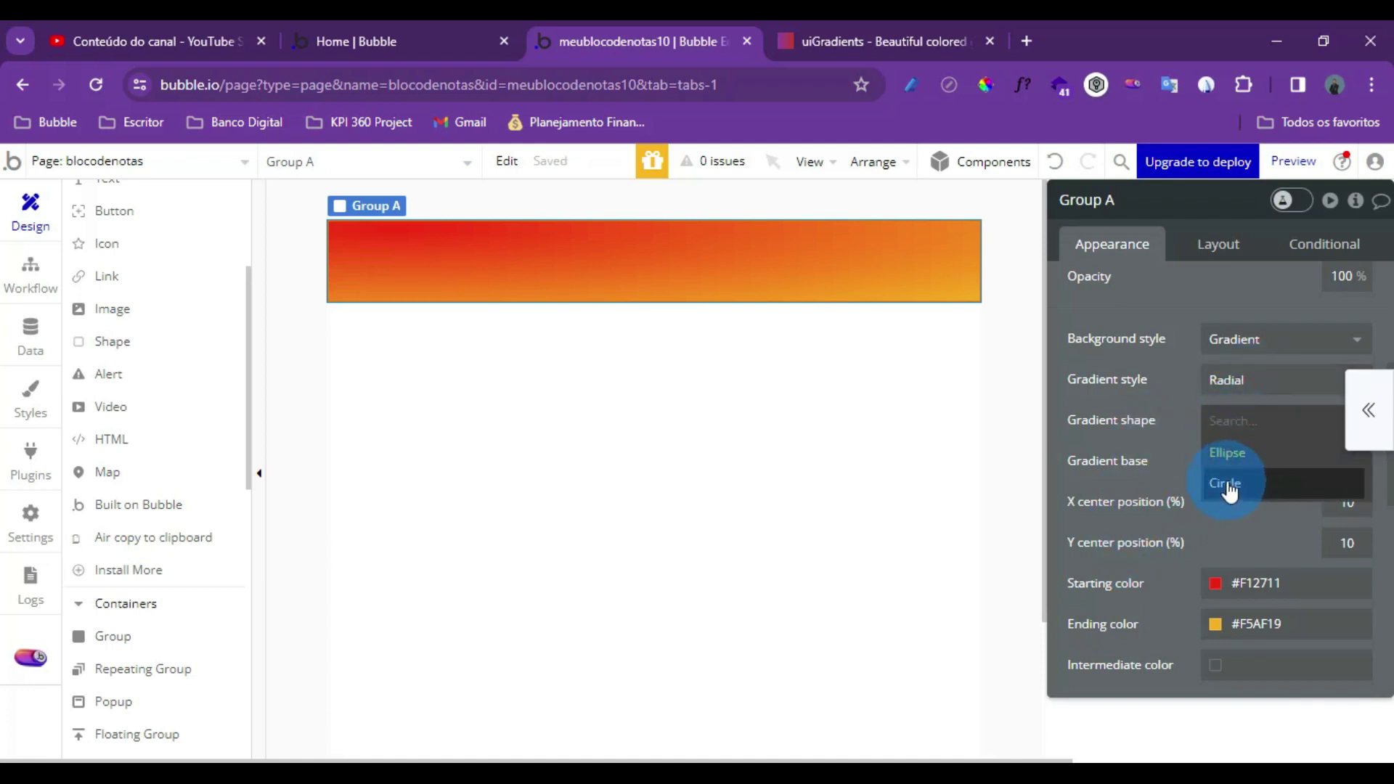
{"action": "left_click", "coordinate": [1226, 485]}
{"action": "left_click", "coordinate": [1252, 429]}
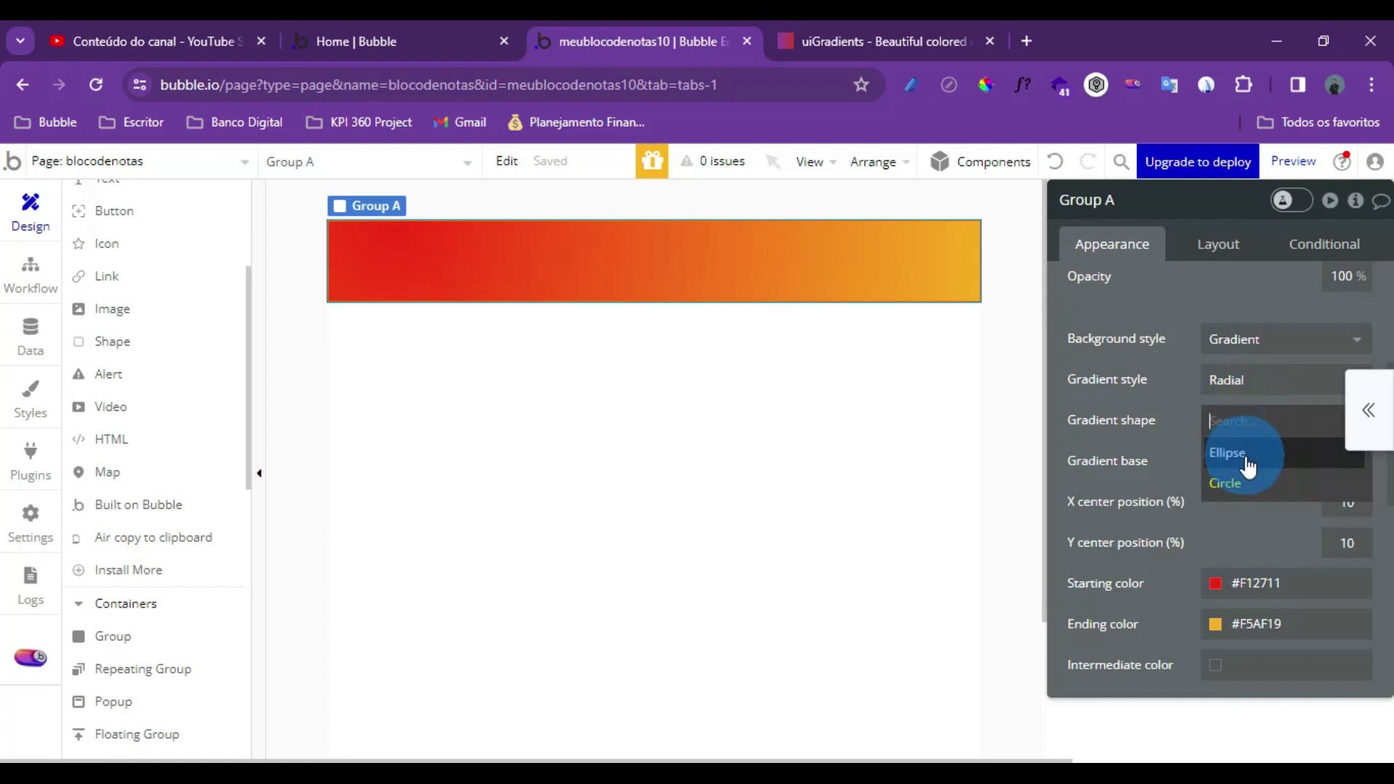
{"action": "left_click", "coordinate": [1243, 456]}
{"action": "left_click", "coordinate": [1248, 380]}
{"action": "left_click", "coordinate": [1258, 408]}
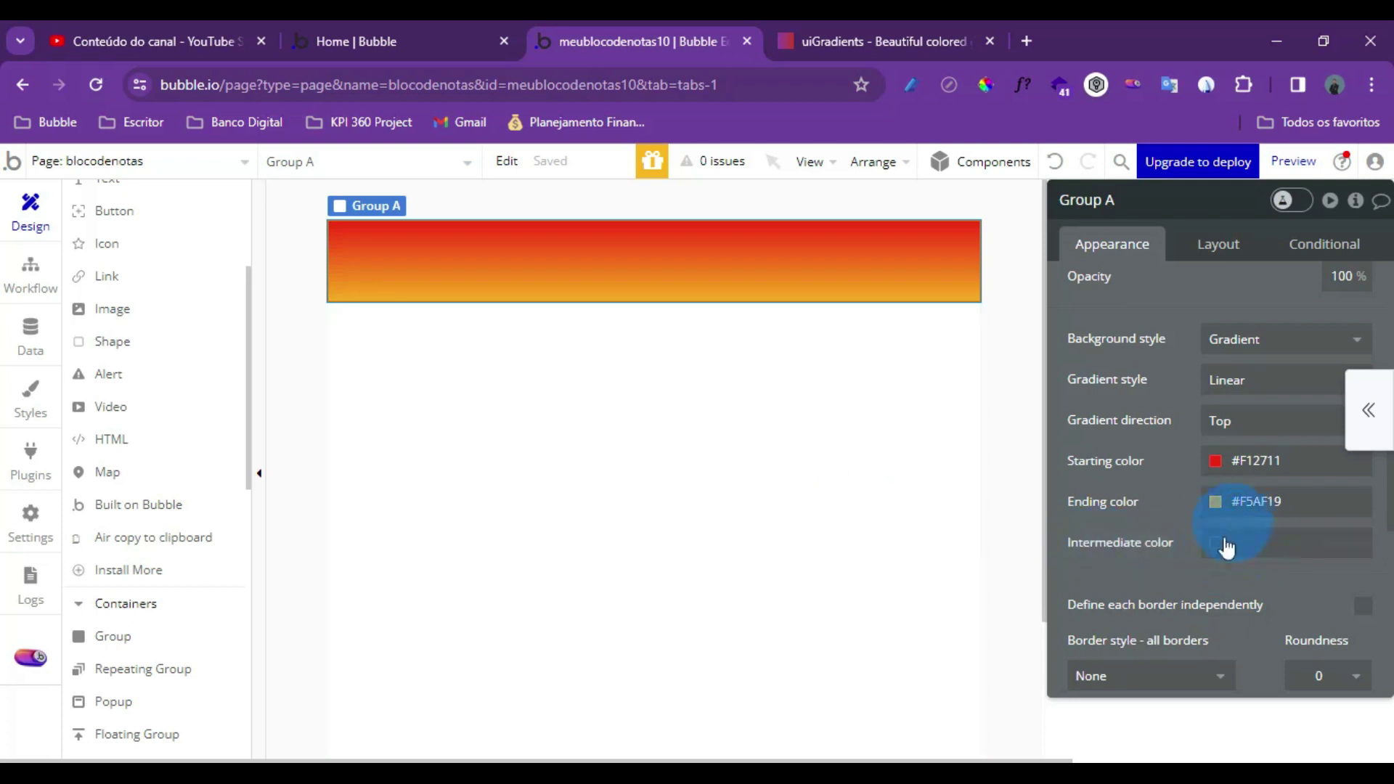
{"action": "left_click", "coordinate": [880, 36]}
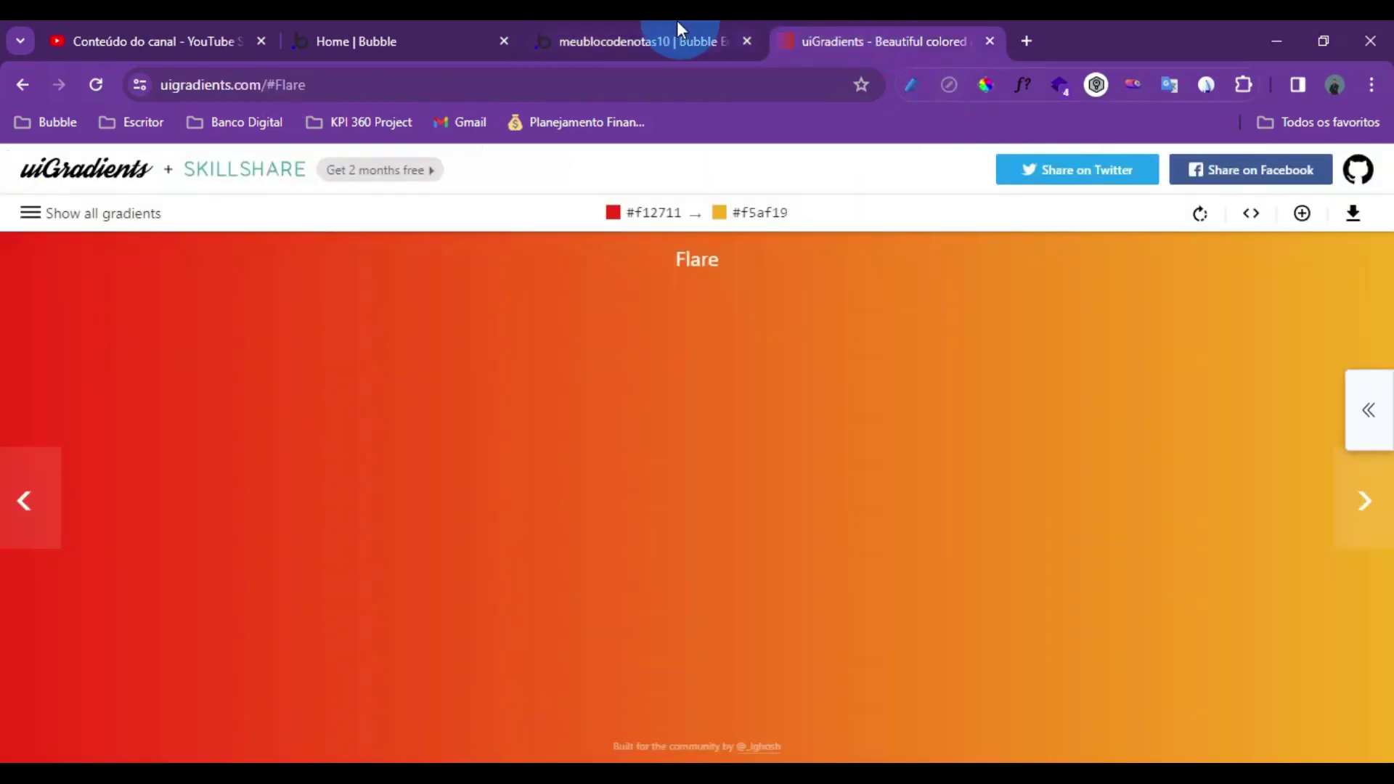
{"action": "left_click", "coordinate": [682, 41]}
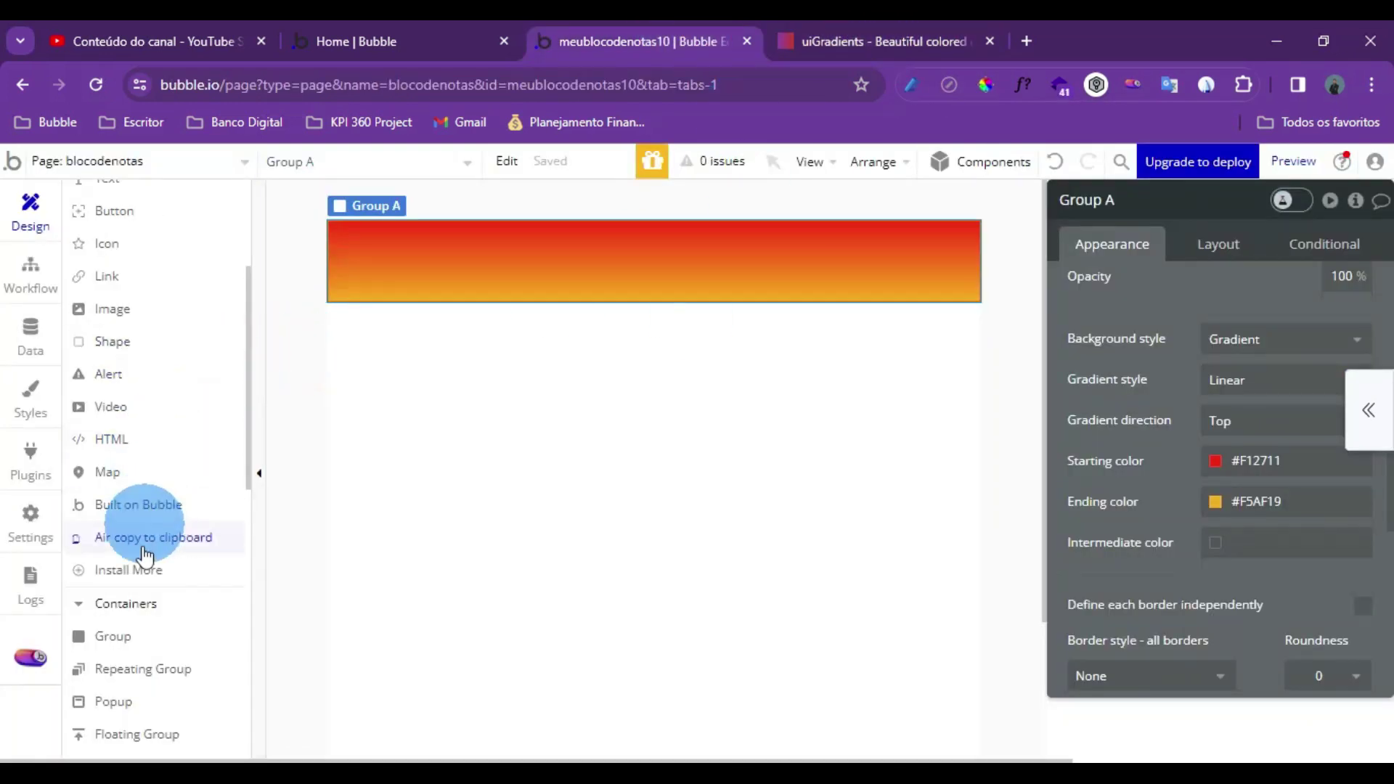
Add a text element to the gradient header group with the content "BLOCO DE NOTAS 2023"
{"action": "scroll", "coordinate": [123, 537], "scroll_direction": "up", "scroll_amount": 4}
{"action": "left_click", "coordinate": [109, 405]}
{"action": "left_click", "coordinate": [497, 243]}
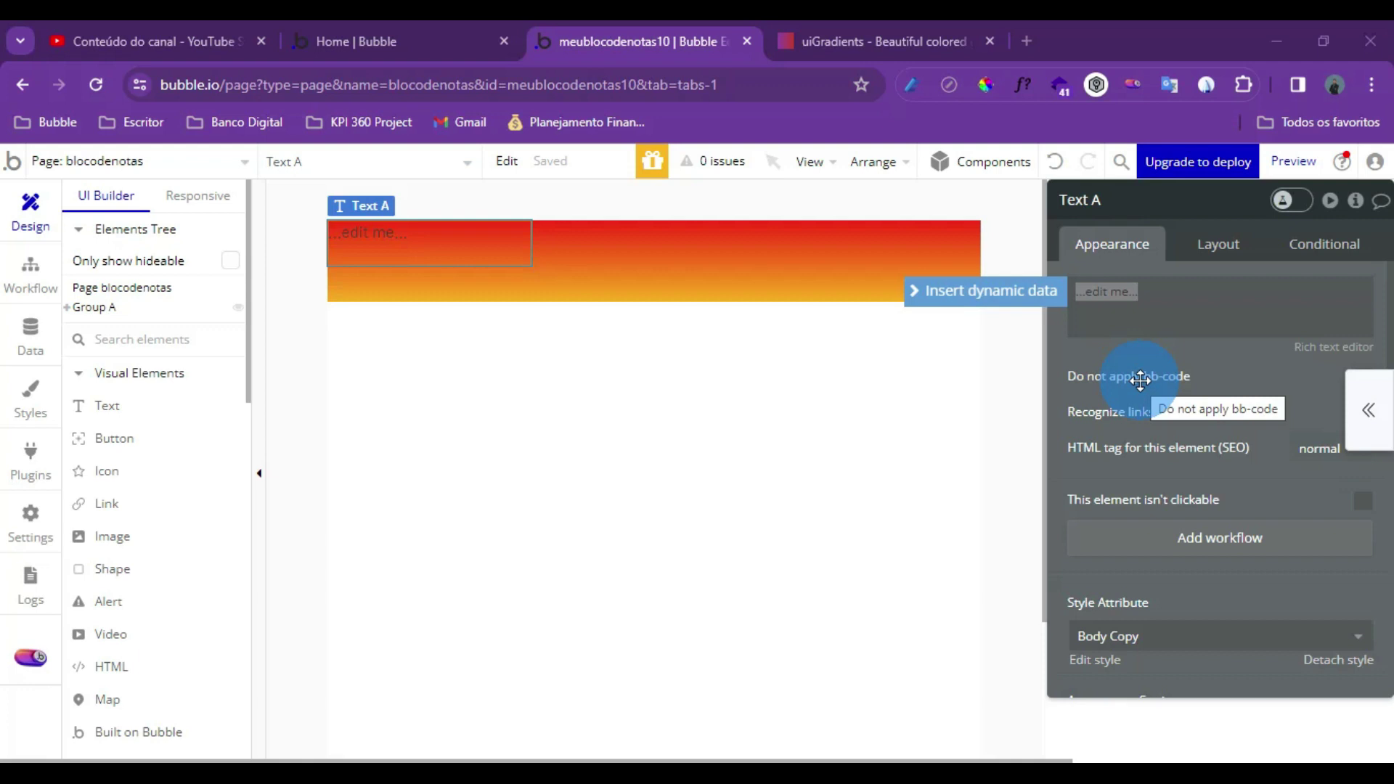
{"action": "left_click", "coordinate": [1117, 302]}
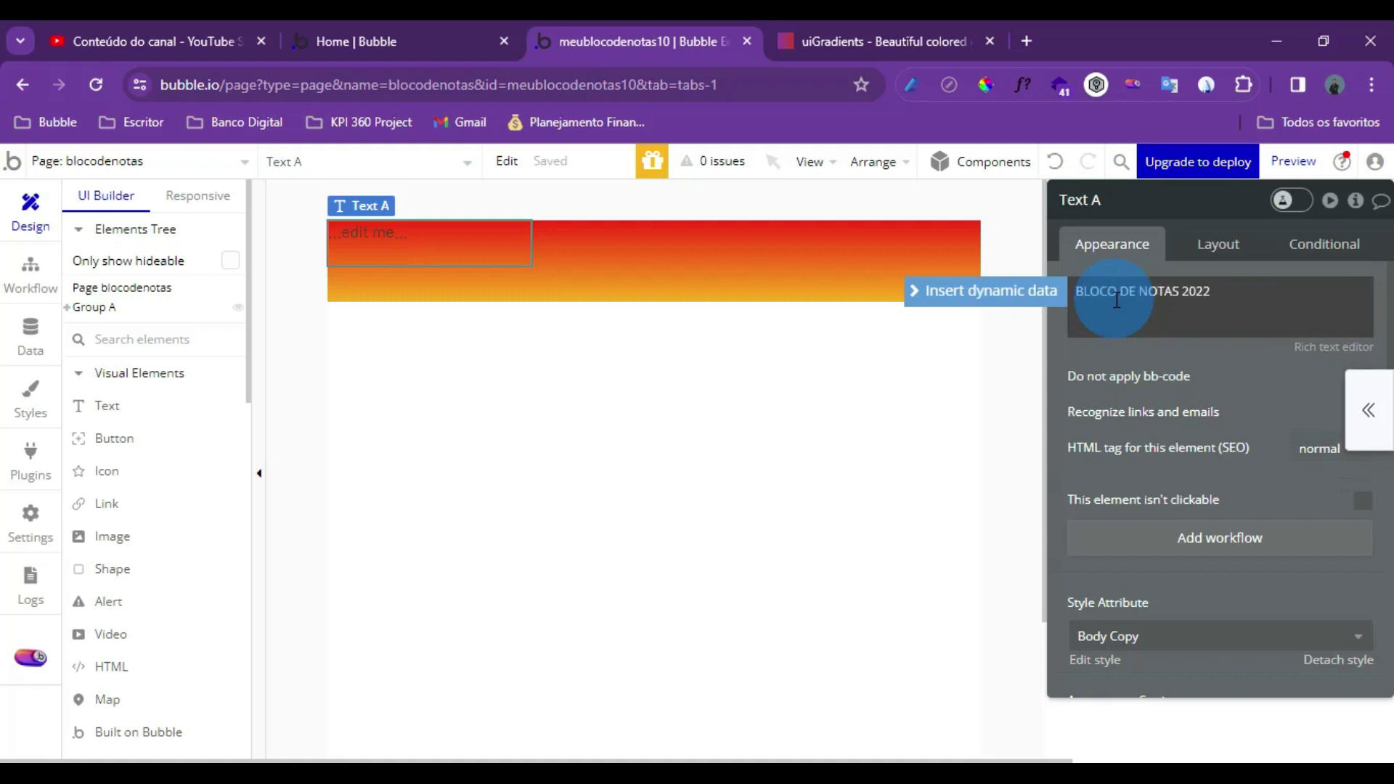
{"action": "type", "text": "3"}
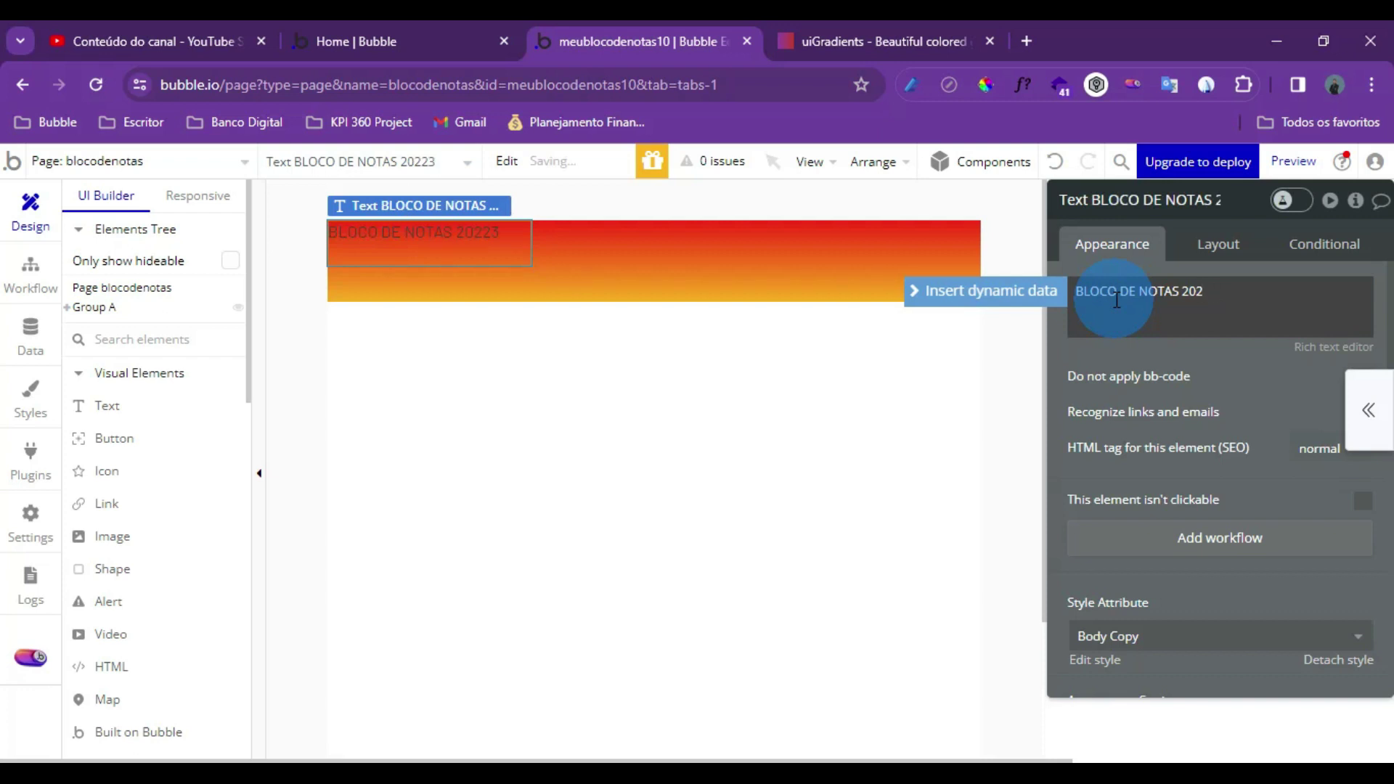
{"action": "left_click", "coordinate": [1165, 373]}
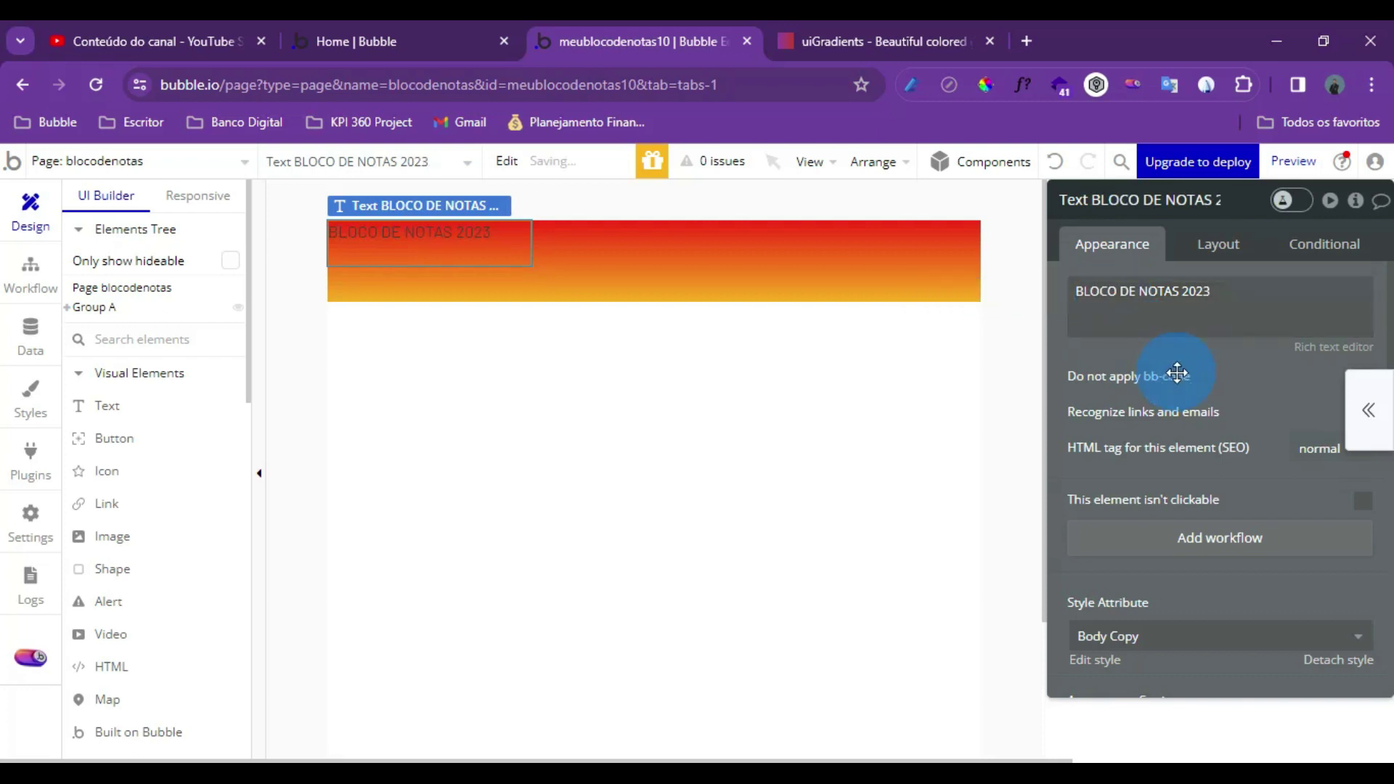
Center the title text horizontally within the header group and set the group's container alignment to vertically centered
{"action": "left_click", "coordinate": [1205, 246]}
{"action": "left_click", "coordinate": [1326, 405]}
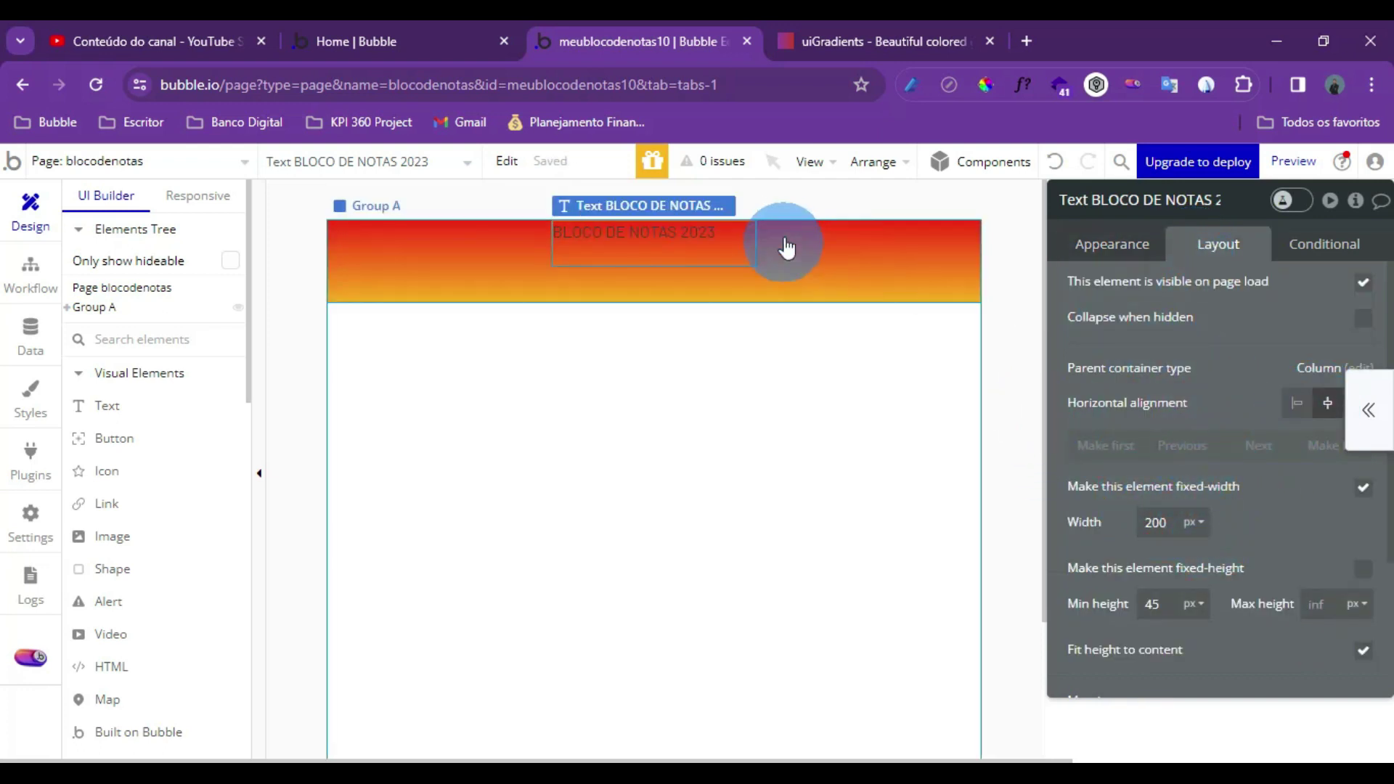
{"action": "left_click", "coordinate": [819, 269]}
{"action": "left_click", "coordinate": [1243, 338]}
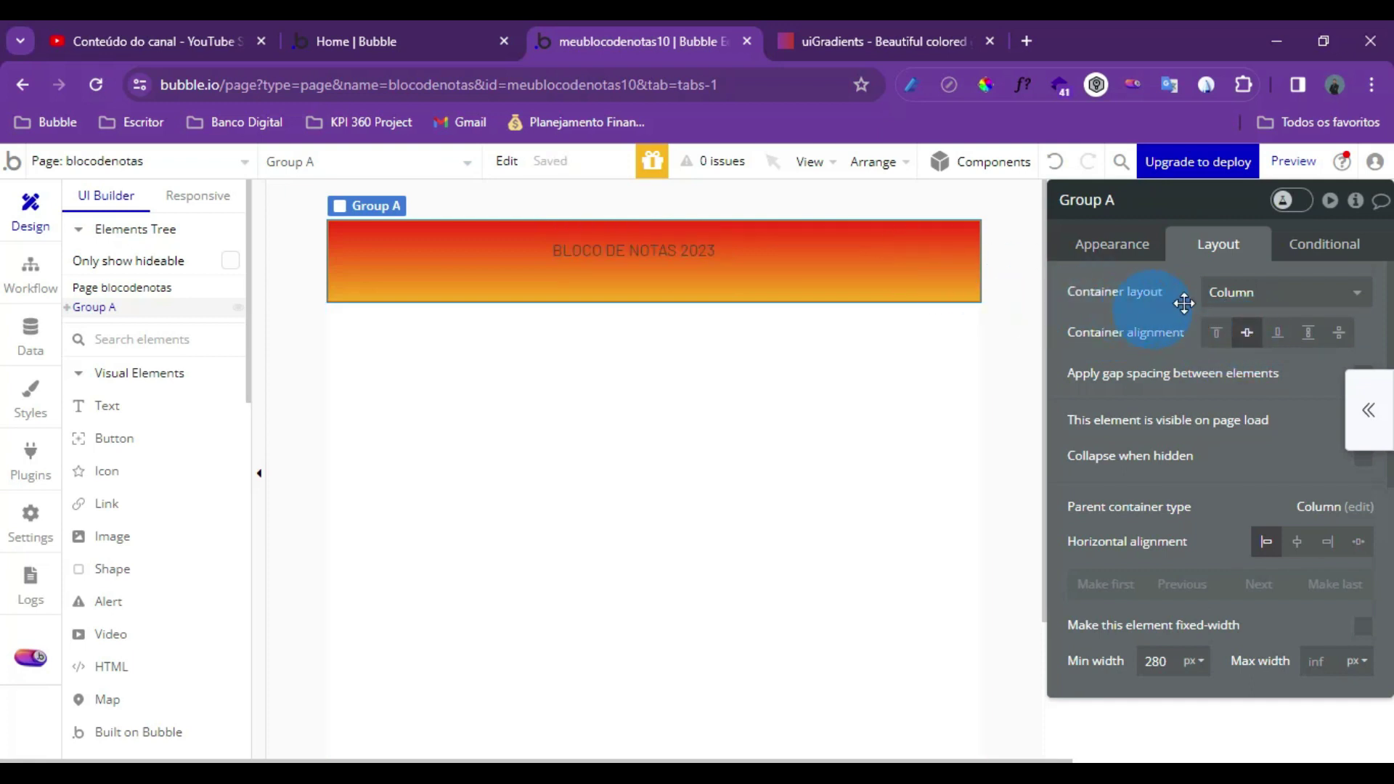
Set the minimum height of the title text to 0 px
{"action": "left_click", "coordinate": [622, 251]}
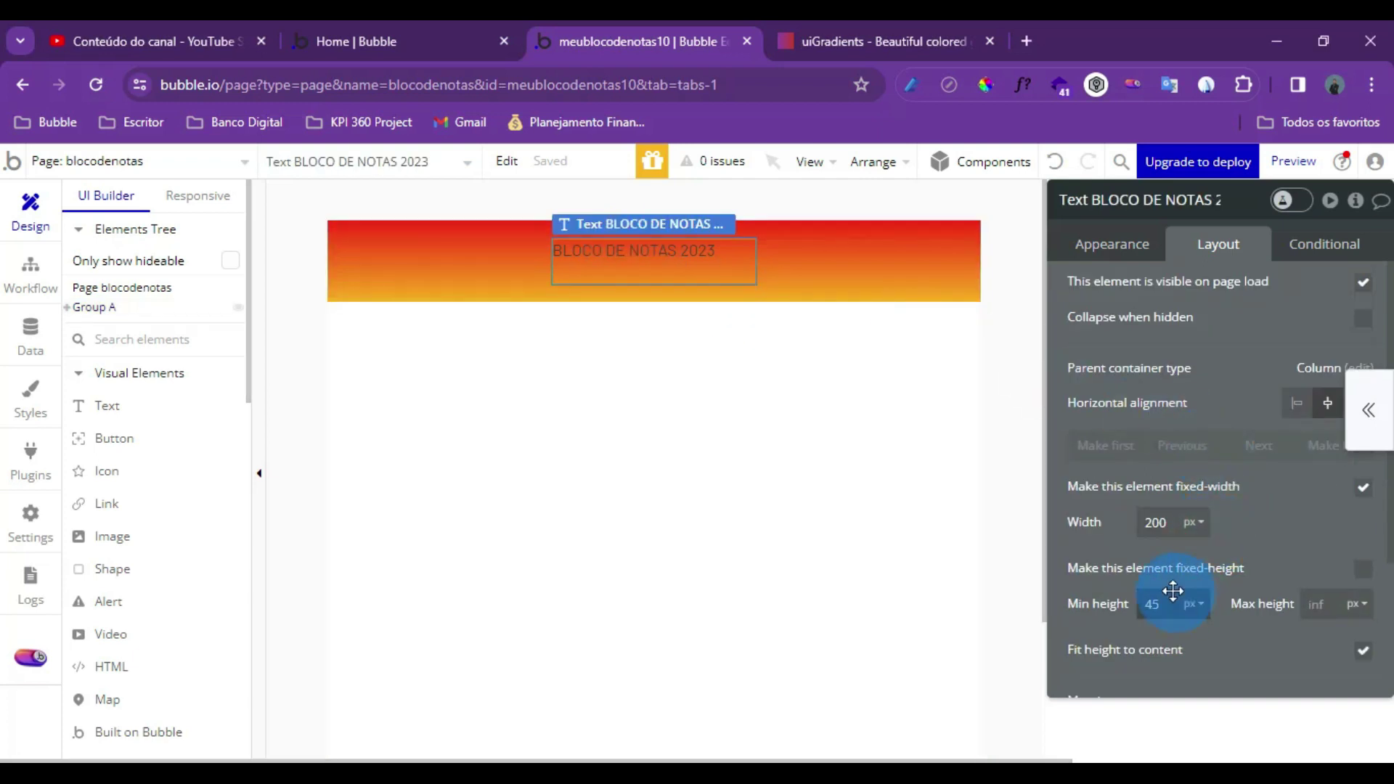
{"action": "left_click_drag", "start_coordinate": [1163, 602], "coordinate": [1148, 604]}
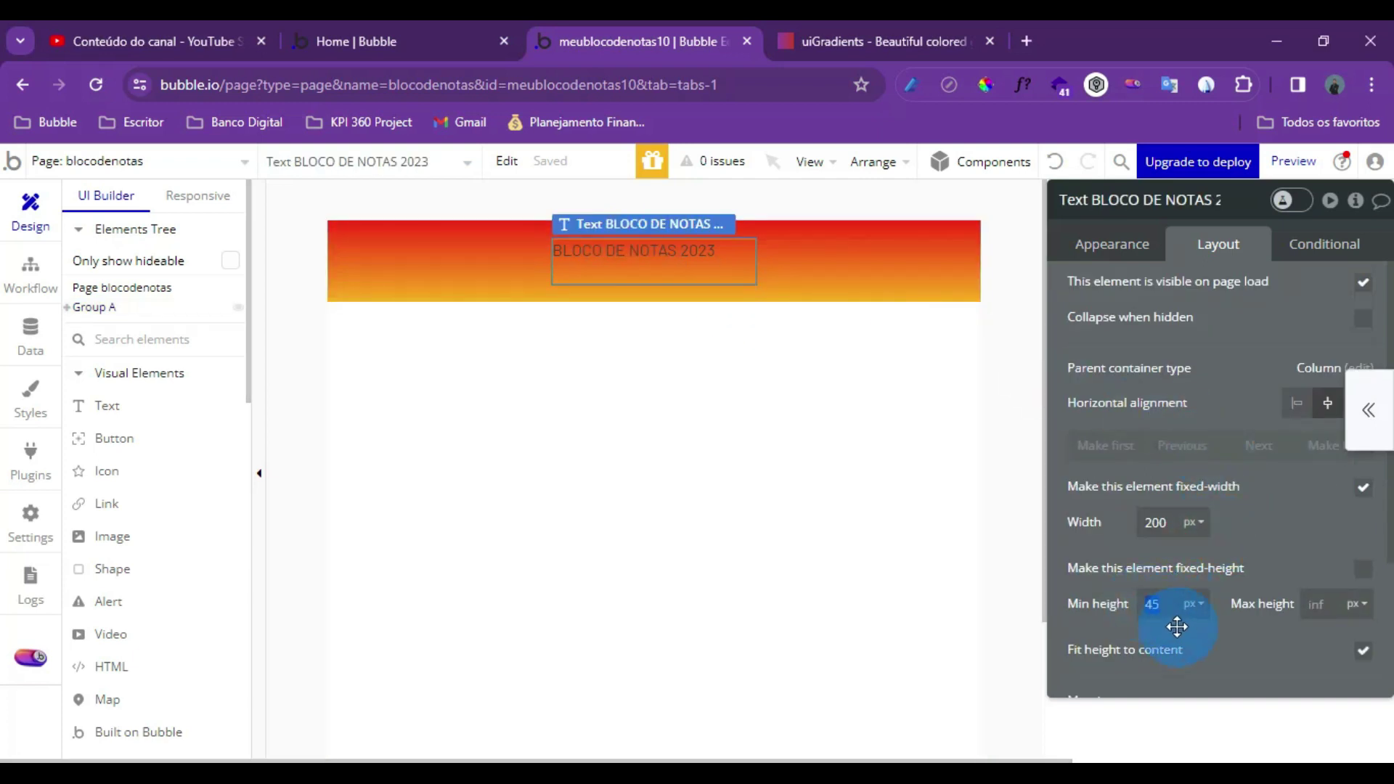
{"action": "type", "text": "0"}
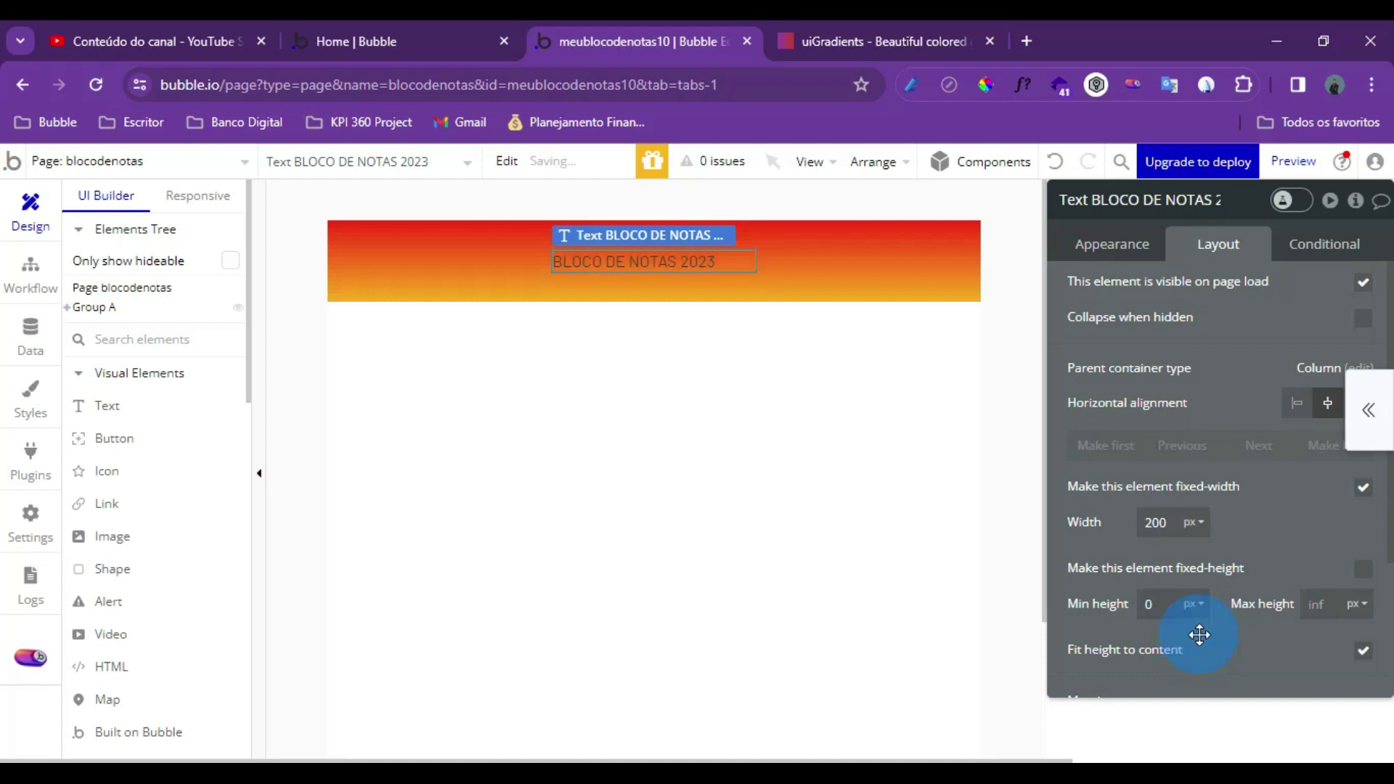
Center-align the title's text and make it bold with font weight 700
{"action": "left_click", "coordinate": [1111, 243]}
{"action": "scroll", "coordinate": [1209, 574], "scroll_direction": "down", "scroll_amount": 3}
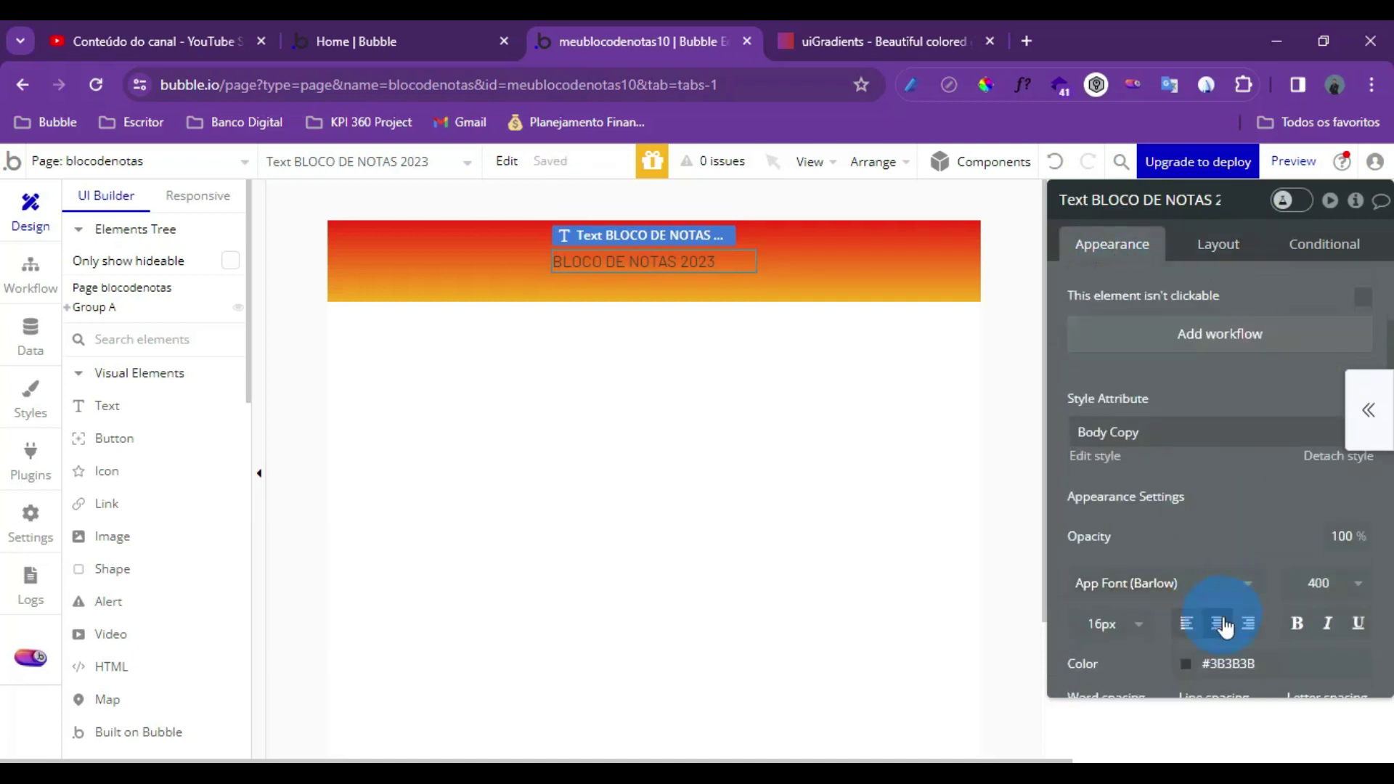
{"action": "left_click", "coordinate": [1218, 623]}
{"action": "left_click", "coordinate": [1296, 622]}
{"action": "left_click", "coordinate": [1358, 588]}
{"action": "scroll", "coordinate": [1351, 640], "scroll_direction": "down", "scroll_amount": 3}
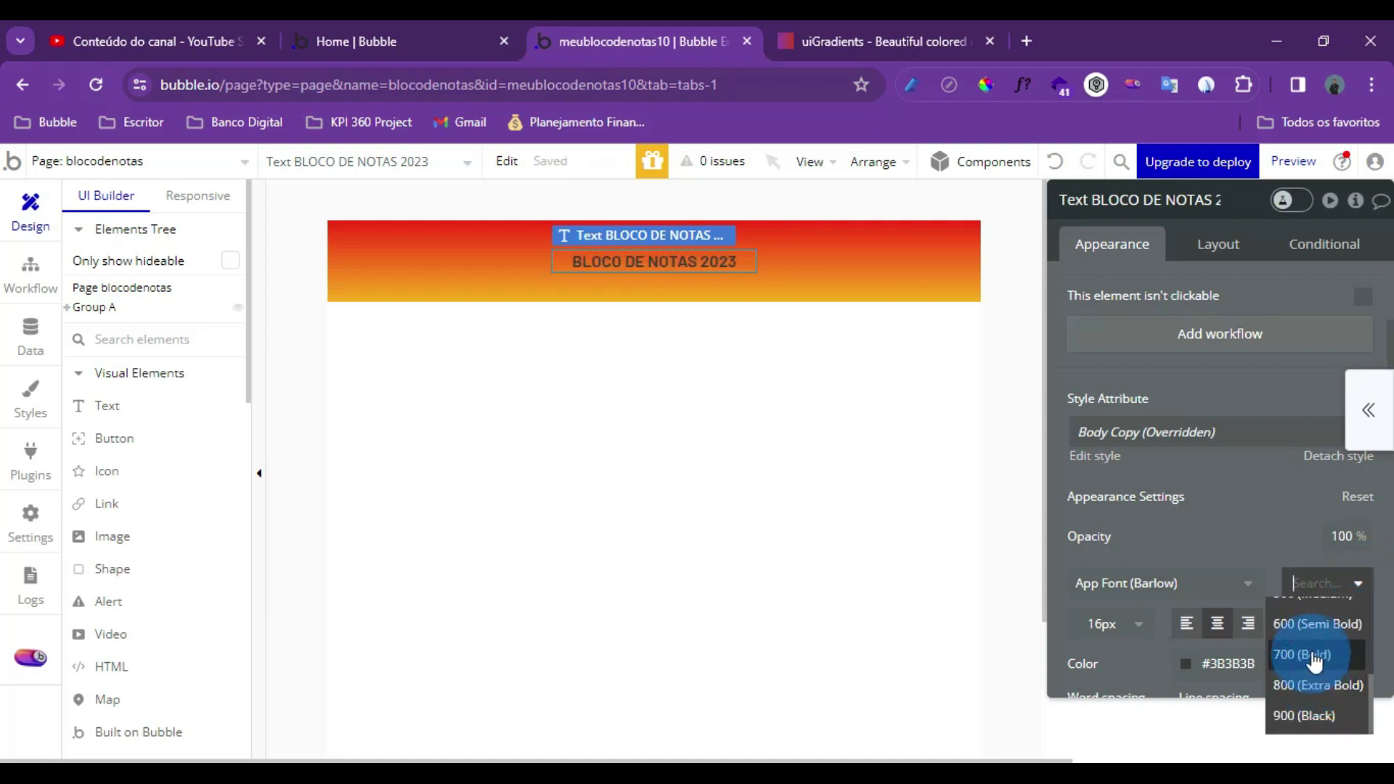
{"action": "left_click", "coordinate": [1300, 656]}
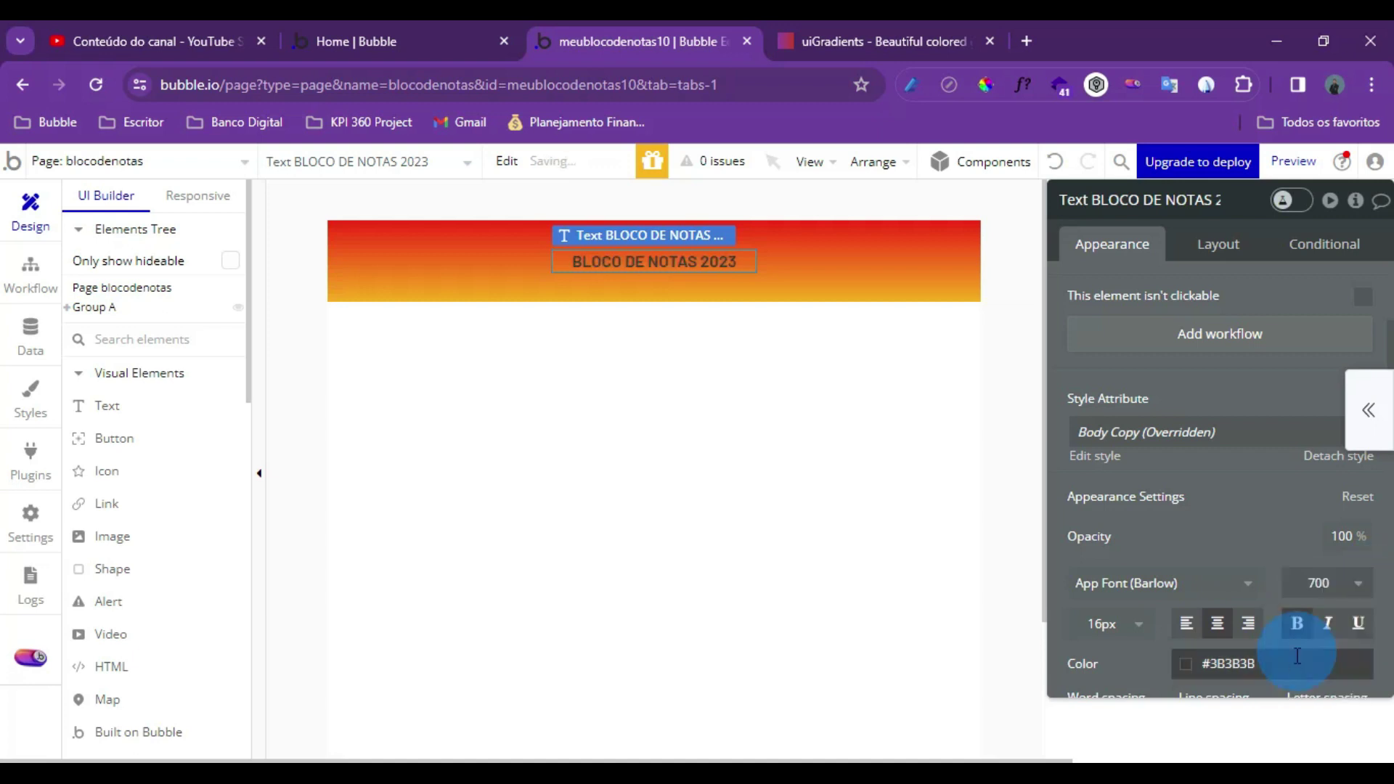
Set the title's font size to 18 px
{"action": "left_click", "coordinate": [1123, 630]}
{"action": "scroll", "coordinate": [1118, 697], "scroll_direction": "down", "scroll_amount": 4}
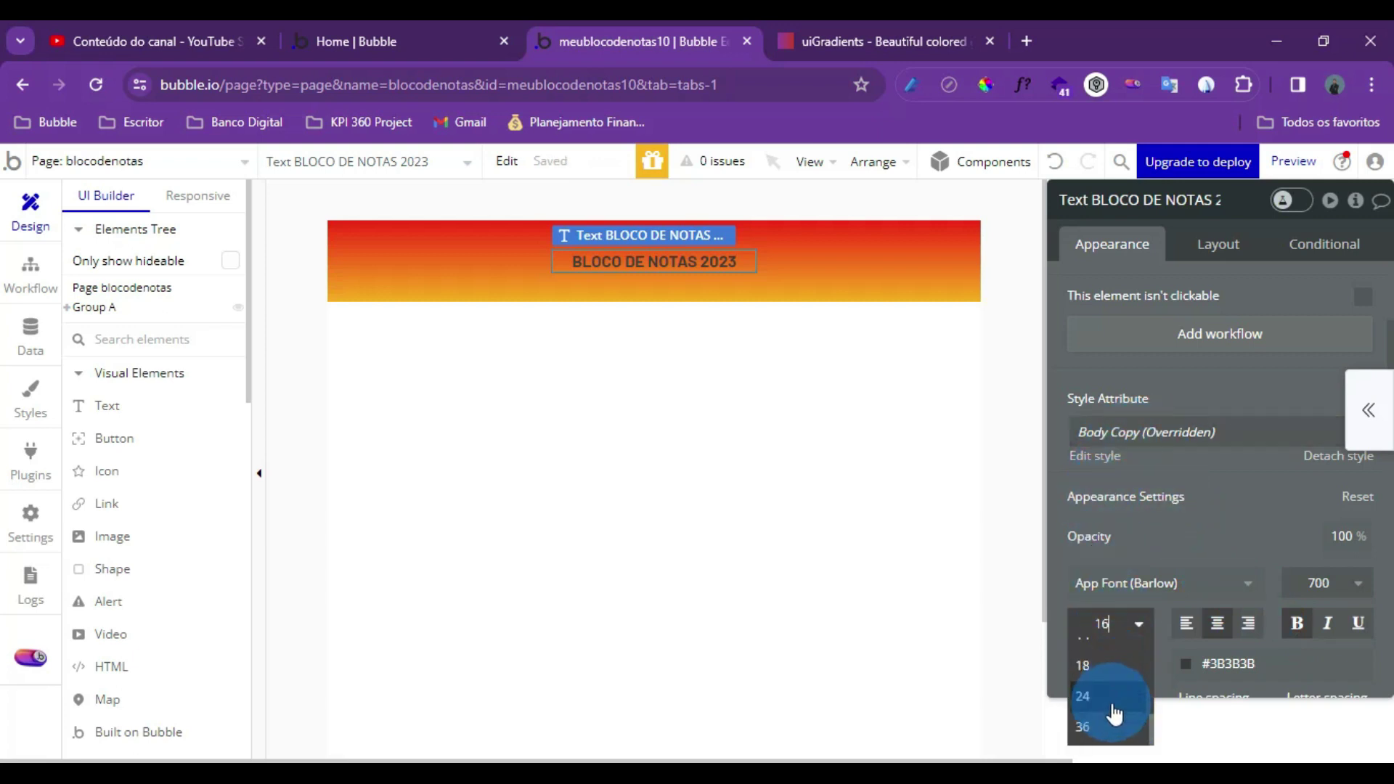
{"action": "left_click", "coordinate": [1104, 670]}
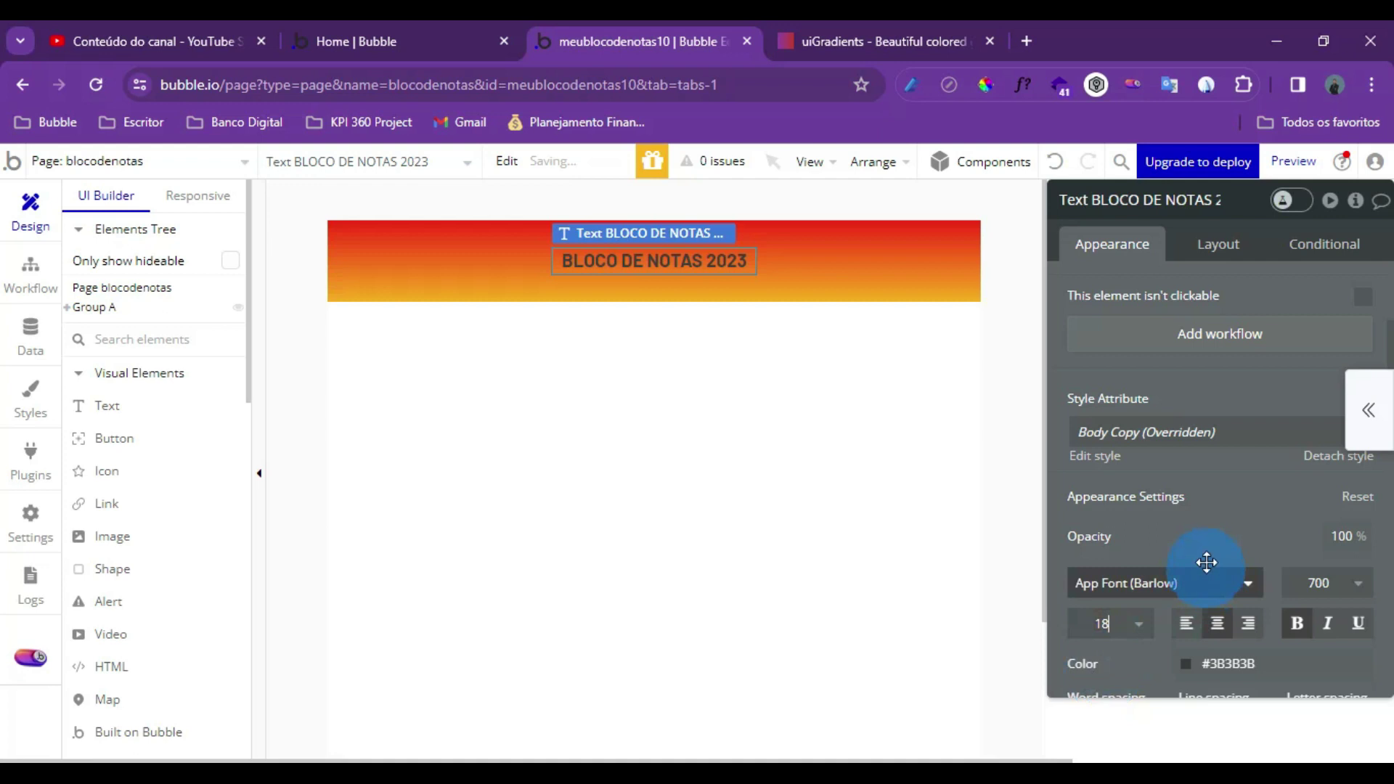
{"action": "left_click", "coordinate": [797, 381]}
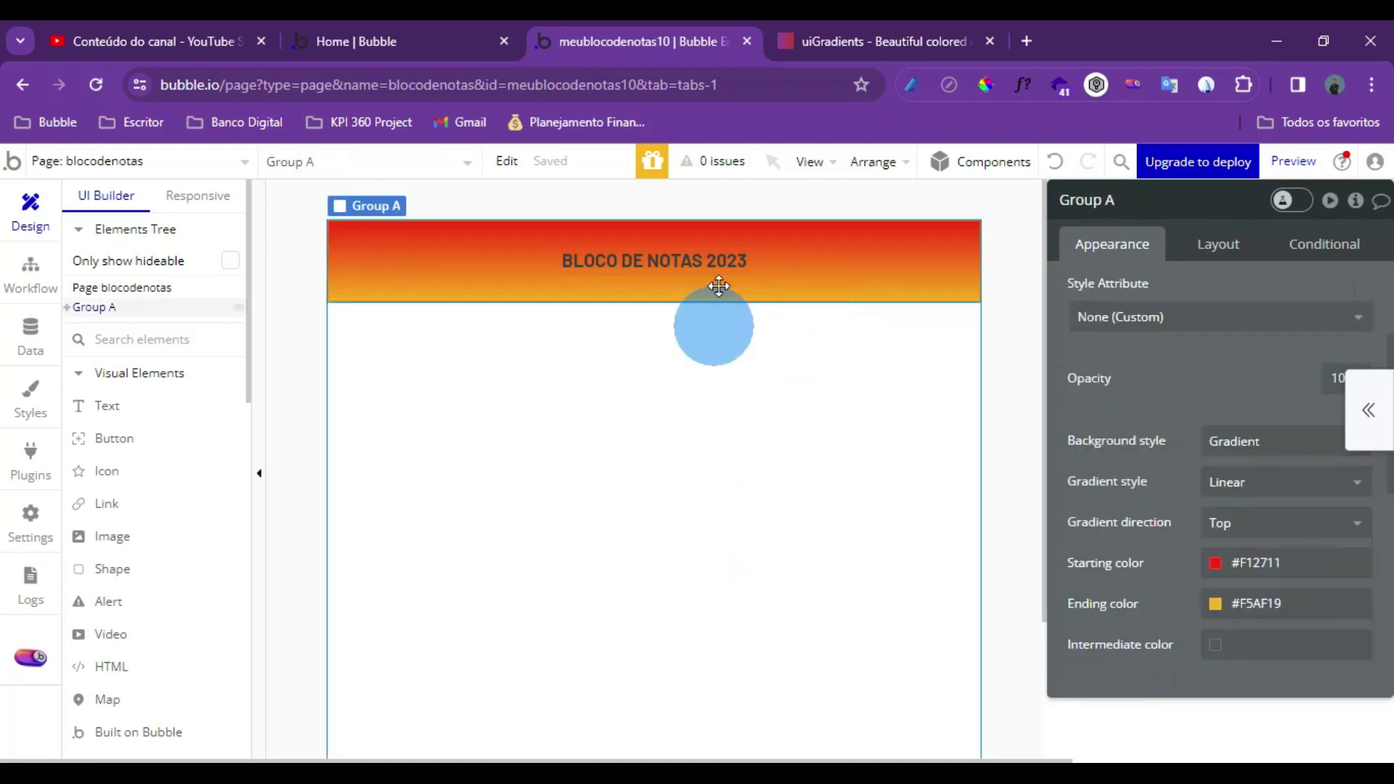
Change the title's font color to the Primary contrast (#FFFFFF) color variable
{"action": "left_click", "coordinate": [714, 263]}
{"action": "scroll", "coordinate": [1131, 544], "scroll_direction": "down", "scroll_amount": 3}
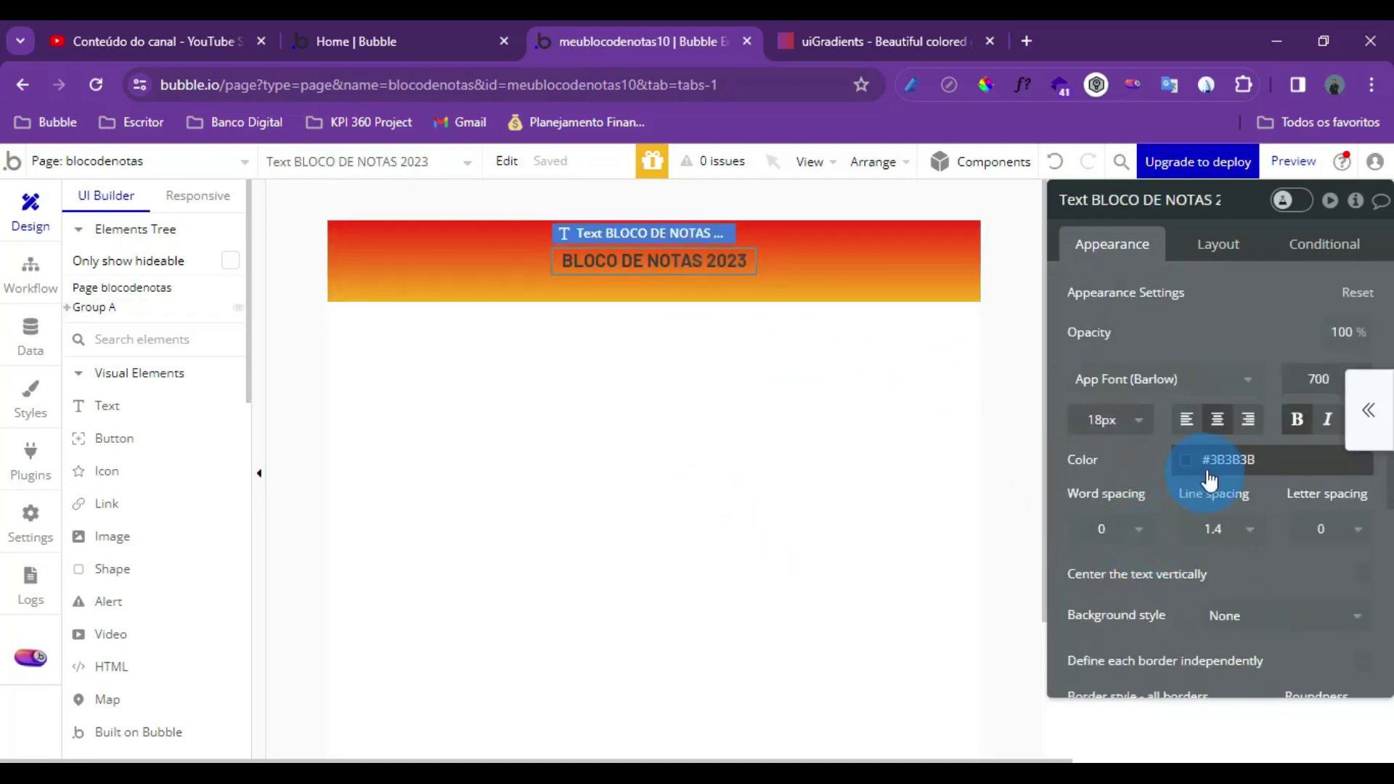
{"action": "left_click", "coordinate": [1213, 459]}
{"action": "left_click", "coordinate": [1115, 472]}
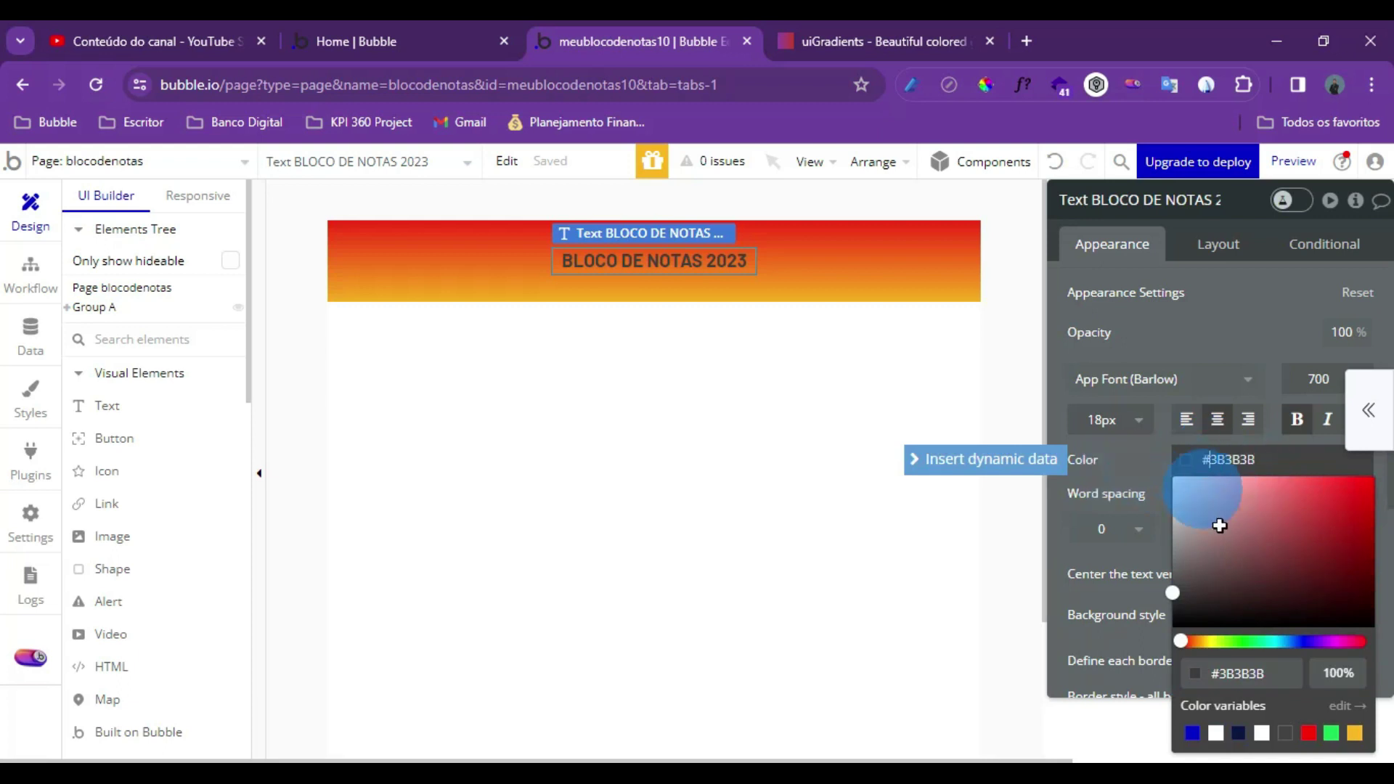
{"action": "left_click", "coordinate": [1227, 717]}
{"action": "left_click", "coordinate": [1219, 735]}
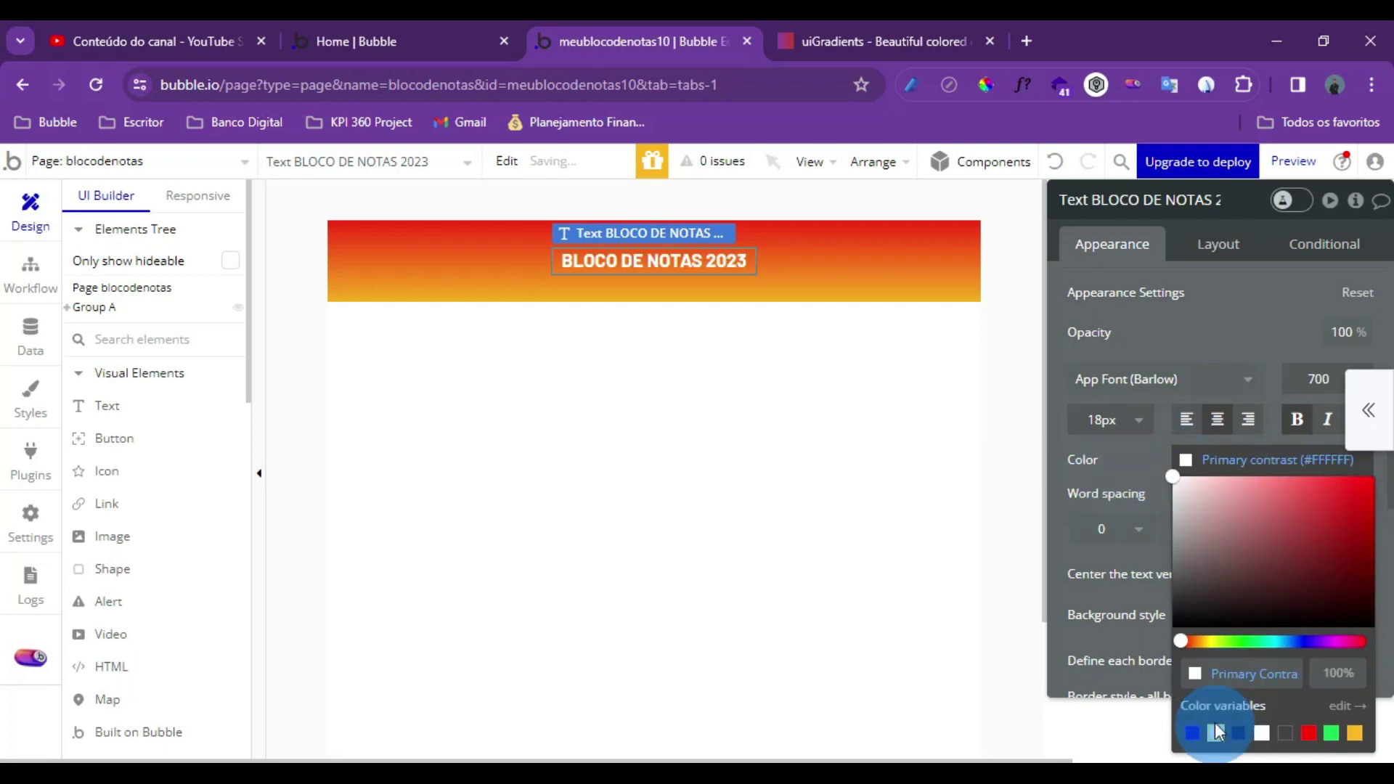
{"action": "left_click", "coordinate": [842, 285]}
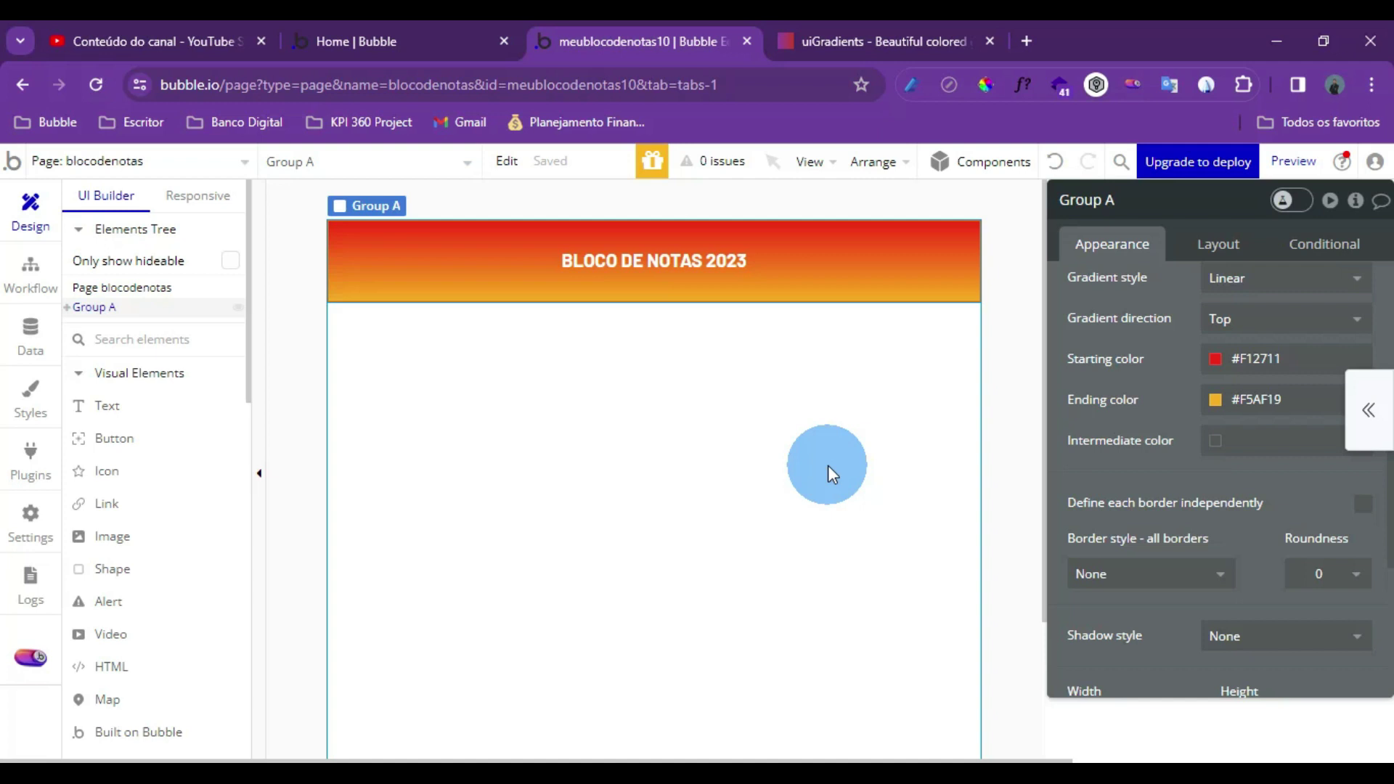
Add an icon to the header group, search the icon set for "NOT" and choose the solid sticky note
{"action": "left_click_drag", "start_coordinate": [197, 419], "coordinate": [437, 340]}
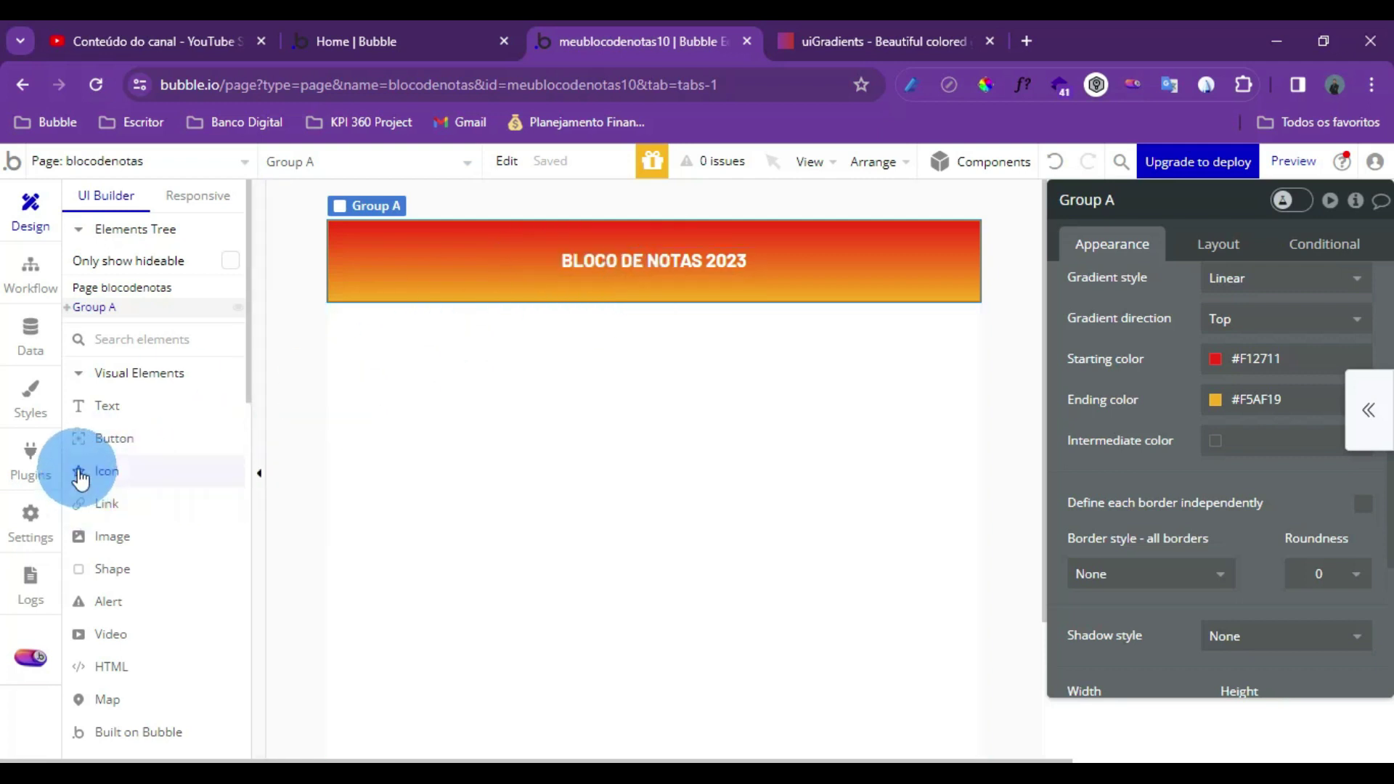
{"action": "left_click_drag", "start_coordinate": [95, 473], "coordinate": [509, 328]}
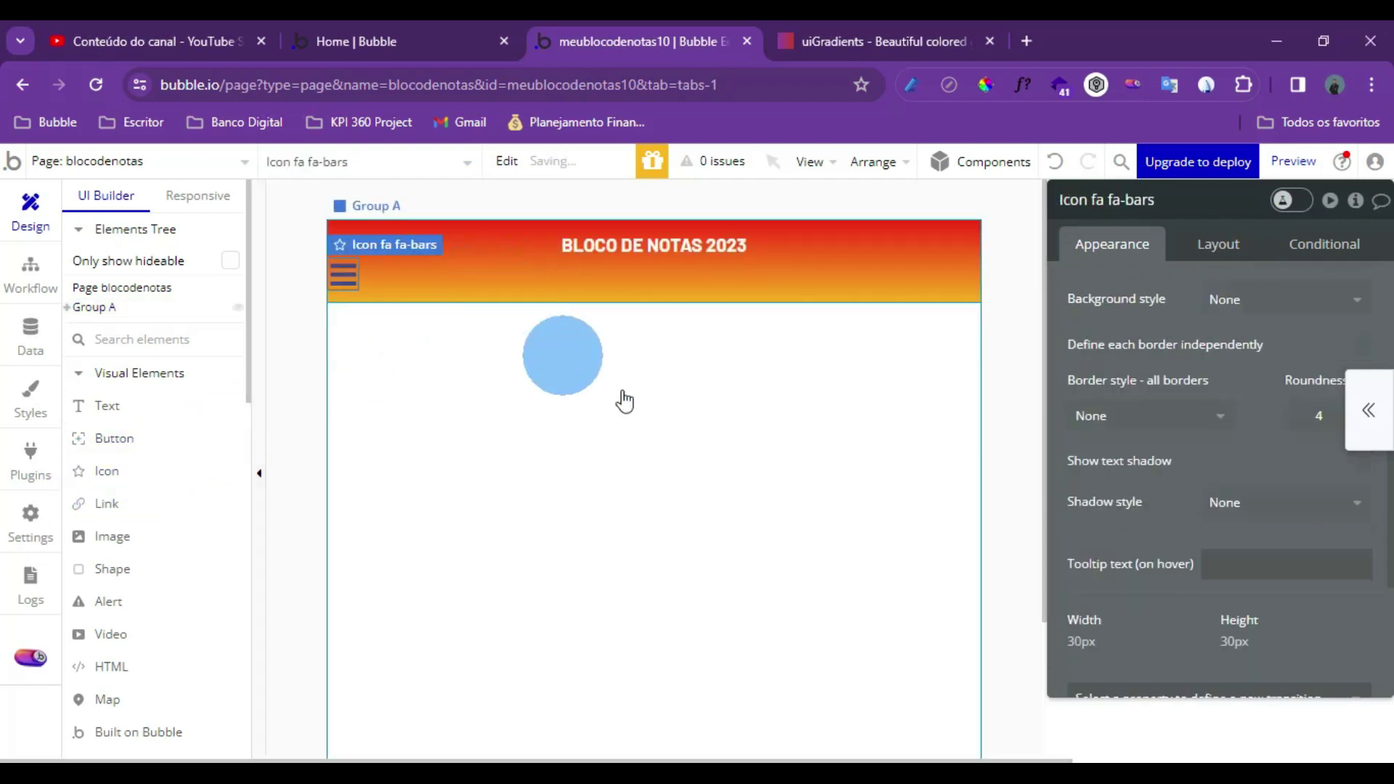
{"action": "left_click", "coordinate": [1192, 417]}
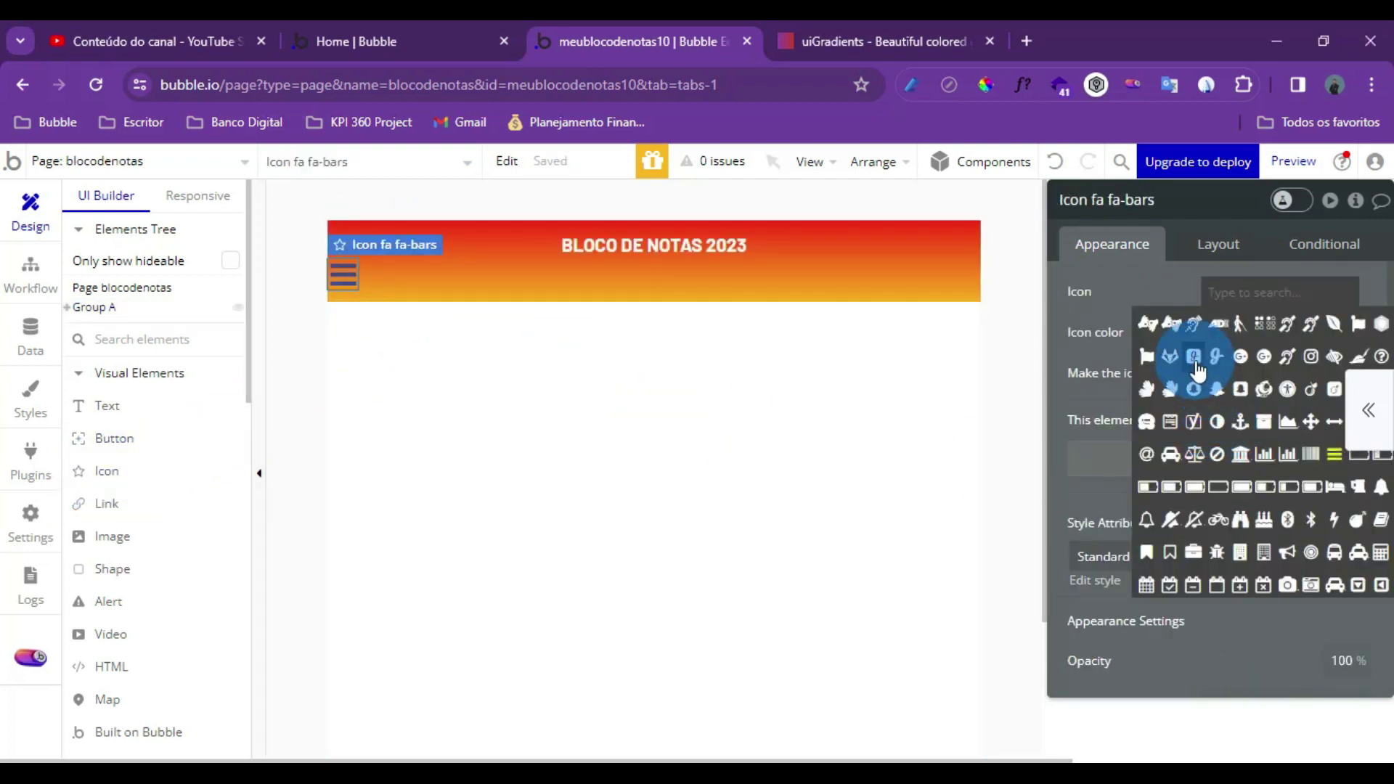
{"action": "type", "text": "NOT"}
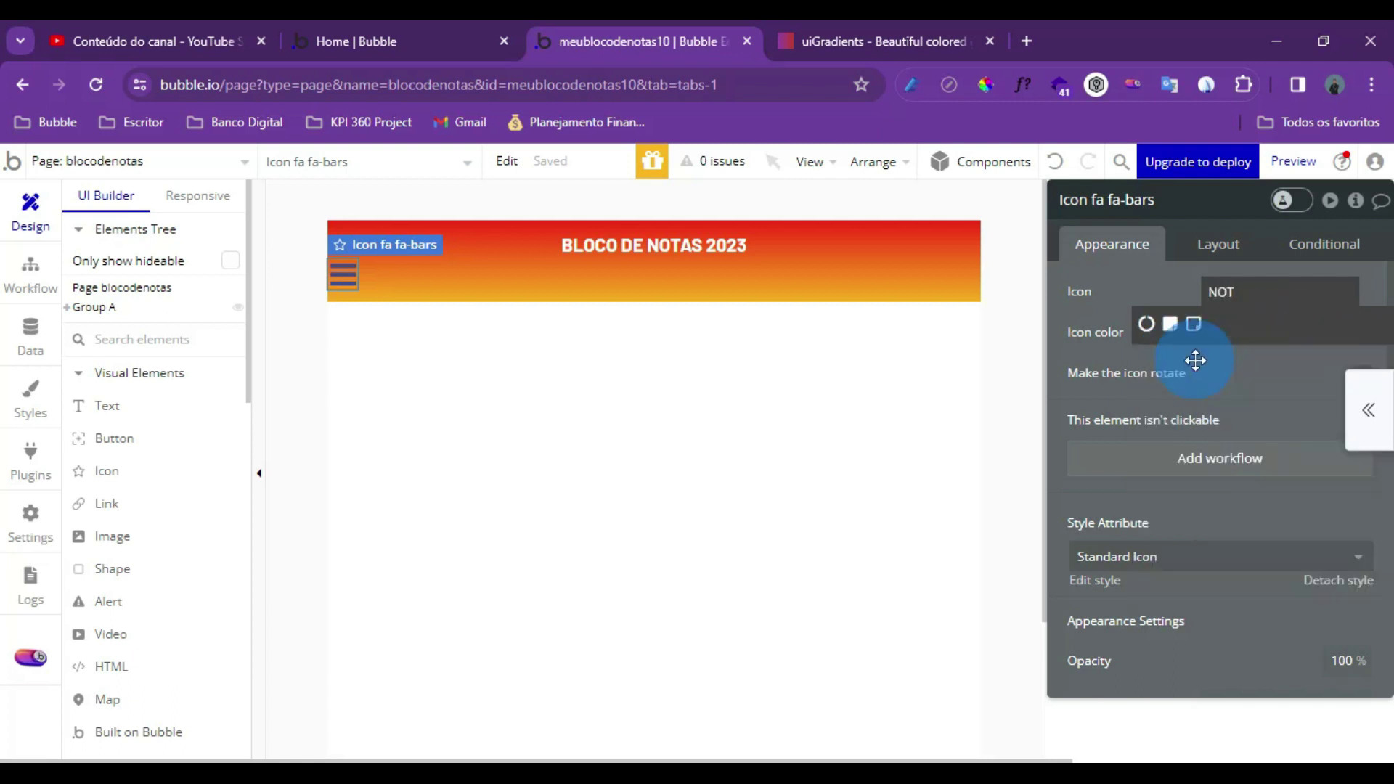
{"action": "left_click", "coordinate": [1170, 322]}
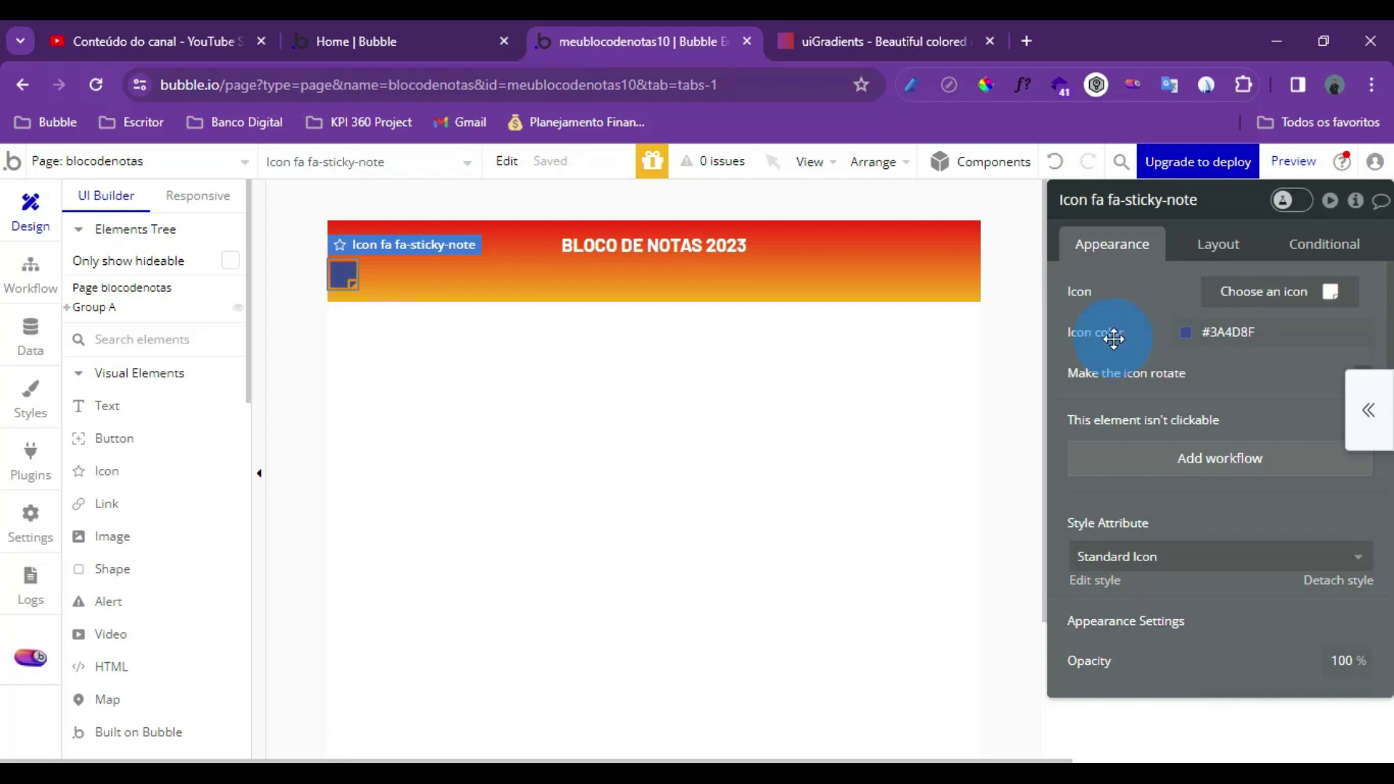
Change the sticky-note icon's color to the Primary contrast (#FFFFFF) color variable
{"action": "scroll", "coordinate": [1241, 439], "scroll_direction": "down", "scroll_amount": 3}
{"action": "scroll", "coordinate": [1229, 441], "scroll_direction": "up", "scroll_amount": 3}
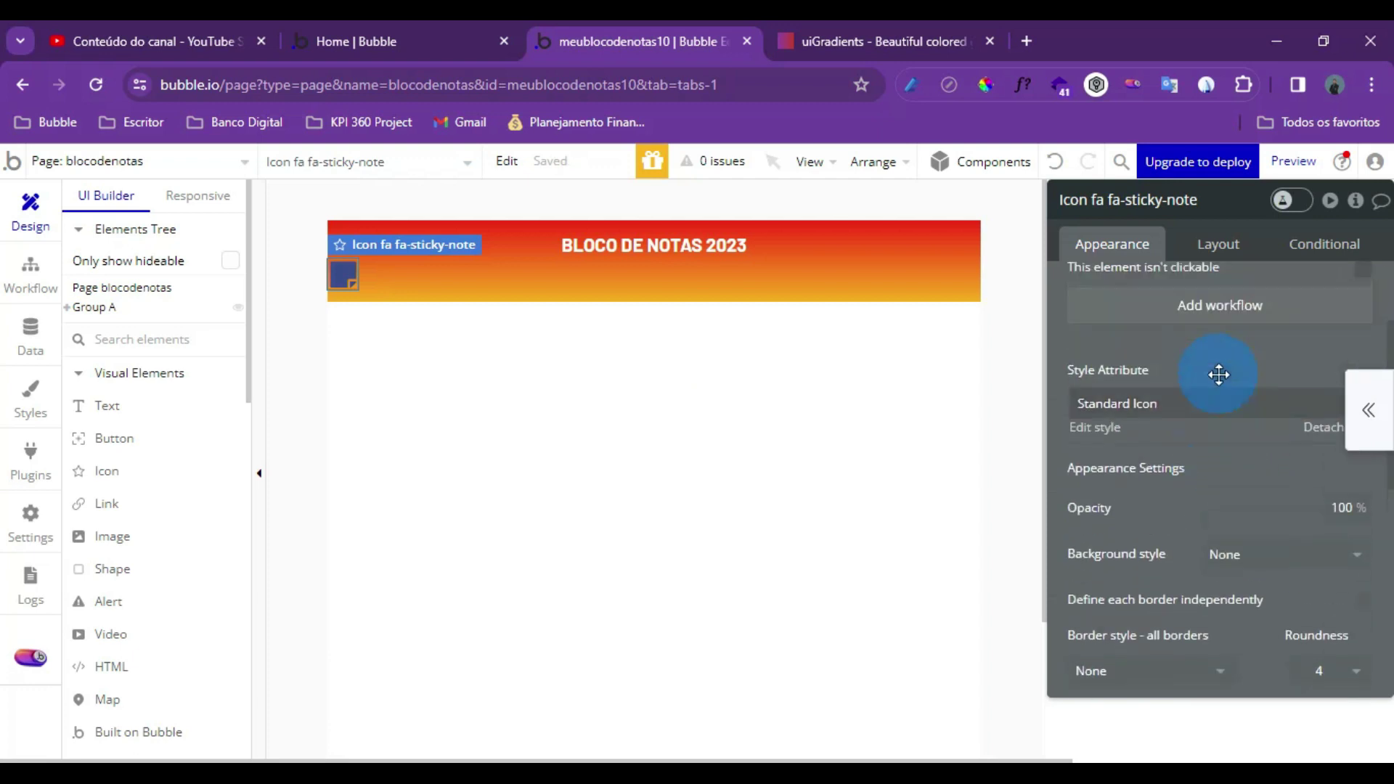
{"action": "left_click", "coordinate": [1230, 334]}
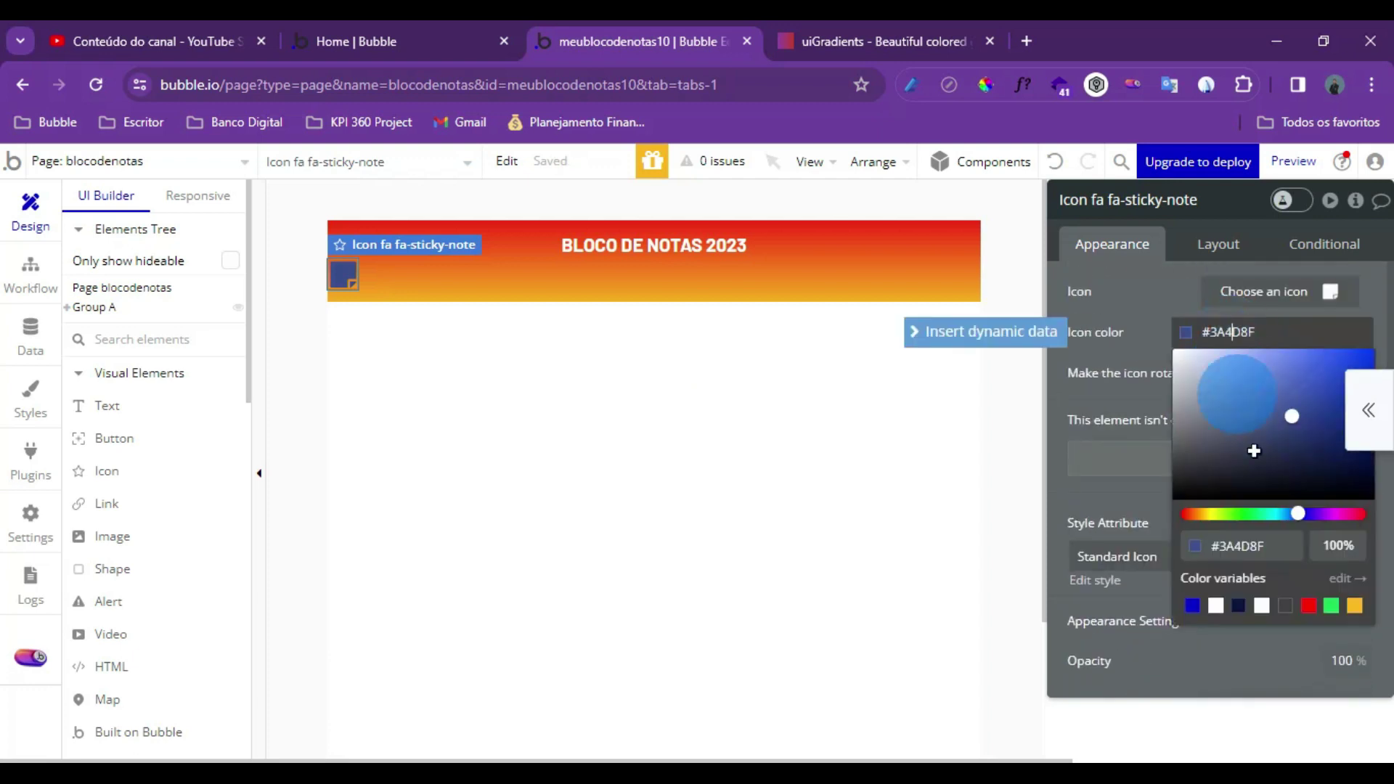
{"action": "left_click", "coordinate": [1217, 607]}
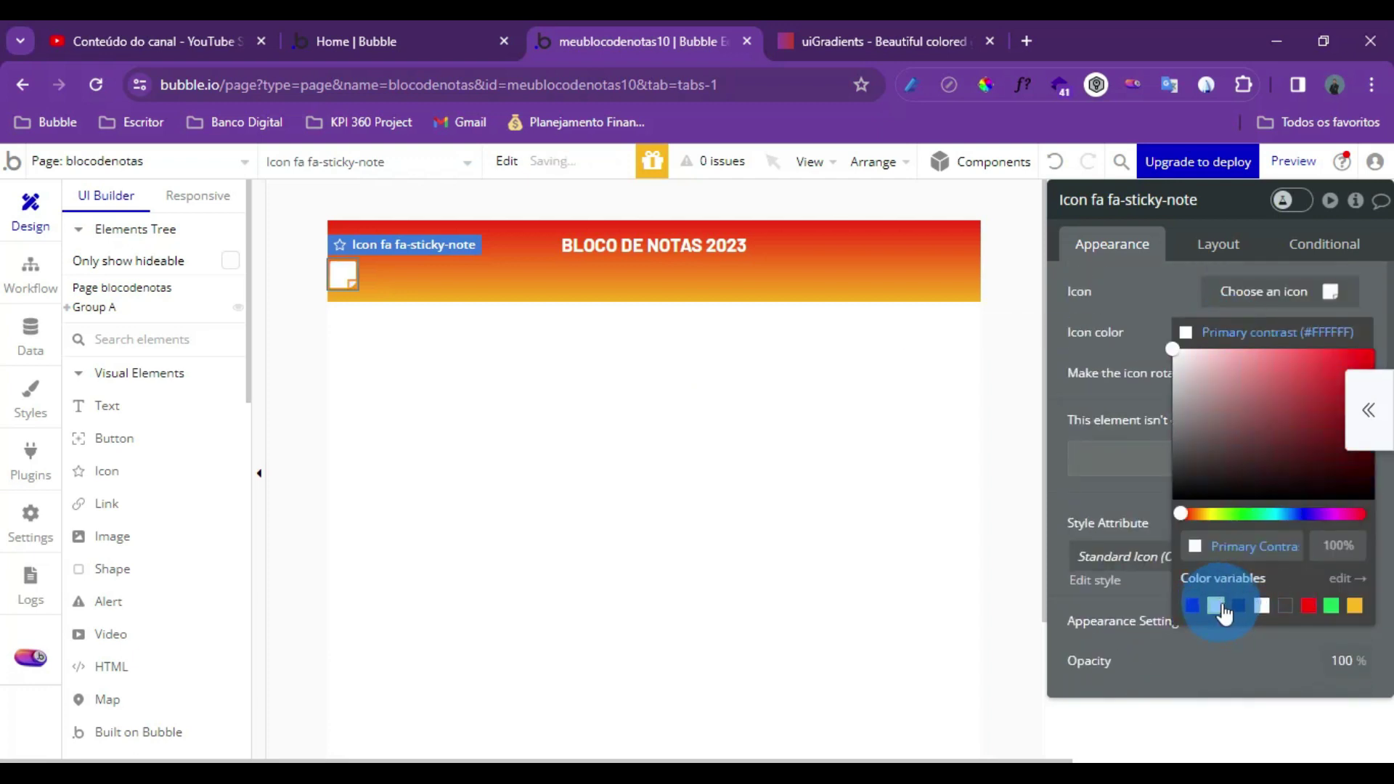
Group the sticky-note icon and the title text together in a row container
{"action": "left_click", "coordinate": [352, 271]}
{"action": "left_click", "coordinate": [632, 247], "text": "shift"}
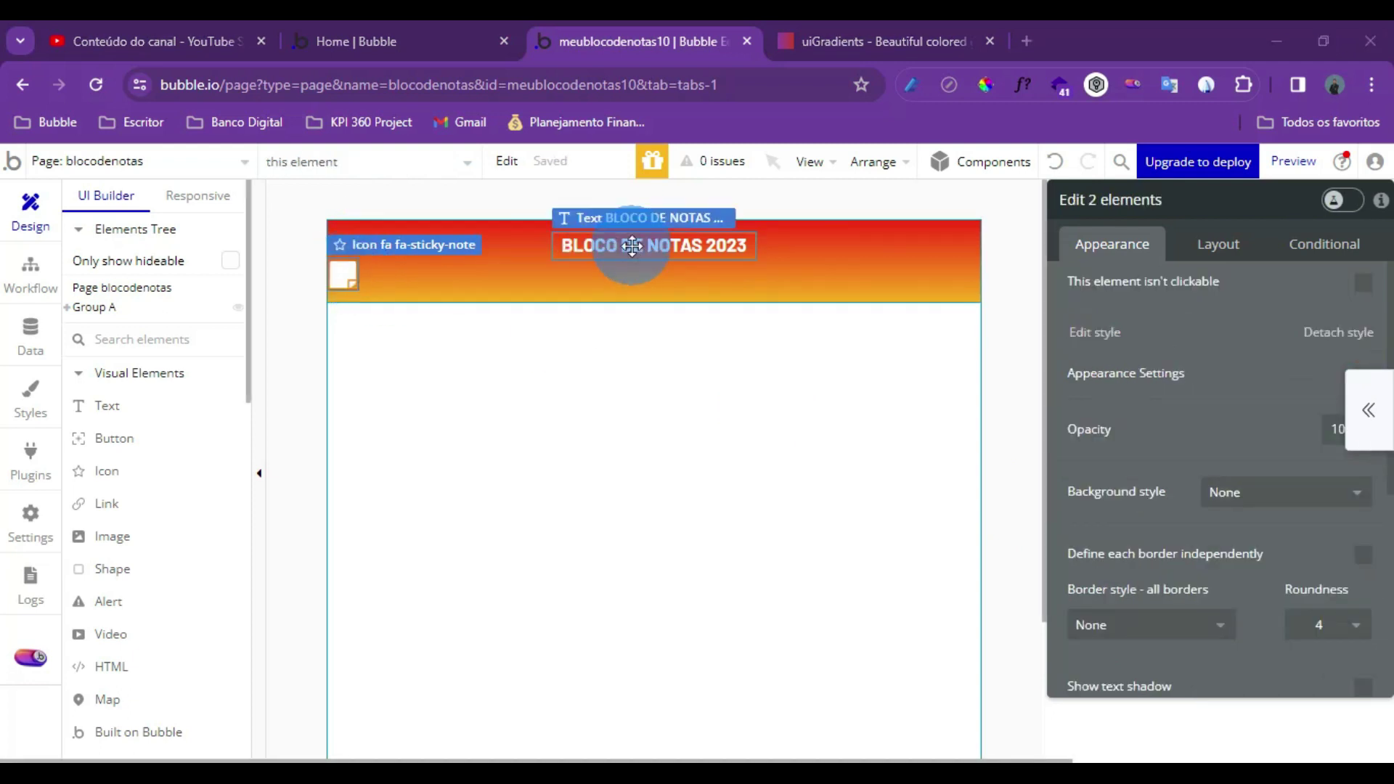
{"action": "right_click", "coordinate": [633, 247]}
{"action": "mouse_move", "coordinate": [810, 352]}
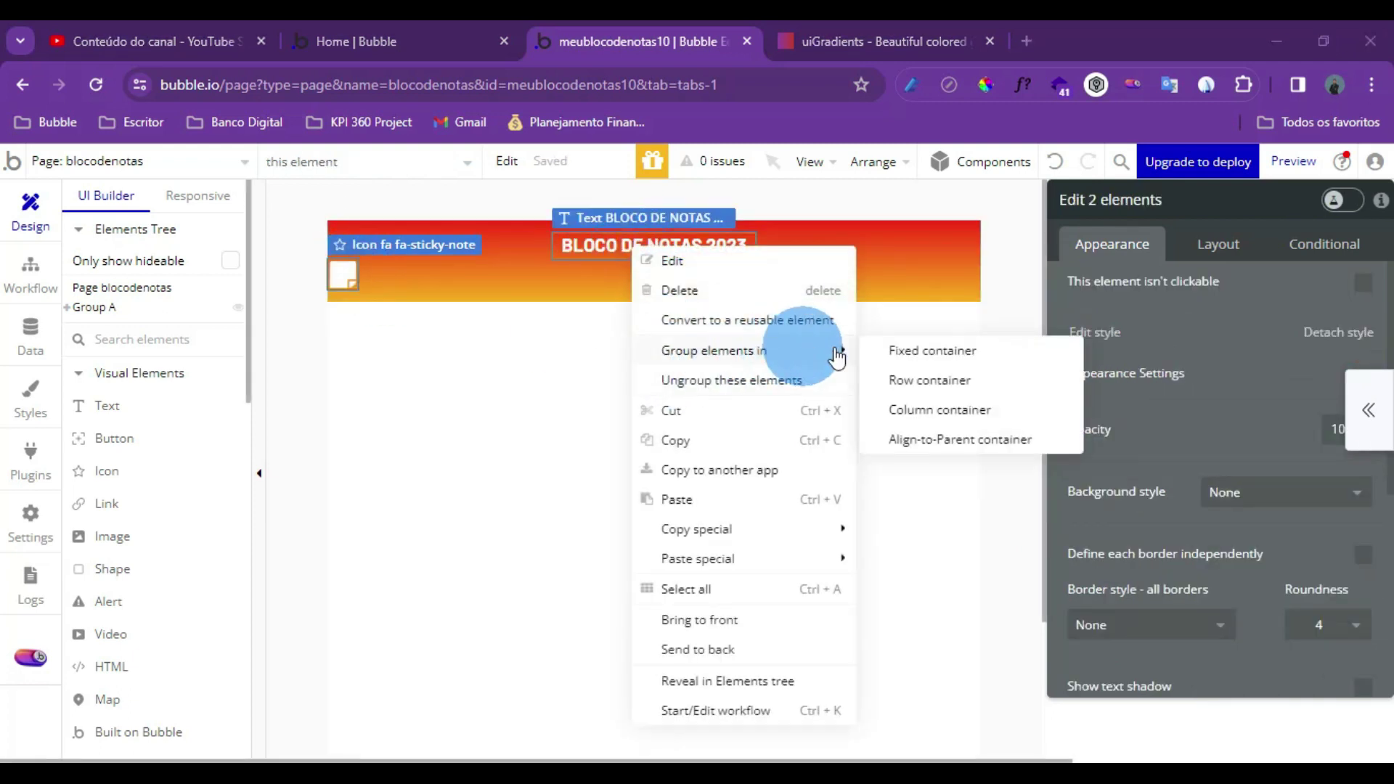
{"action": "left_click", "coordinate": [918, 385]}
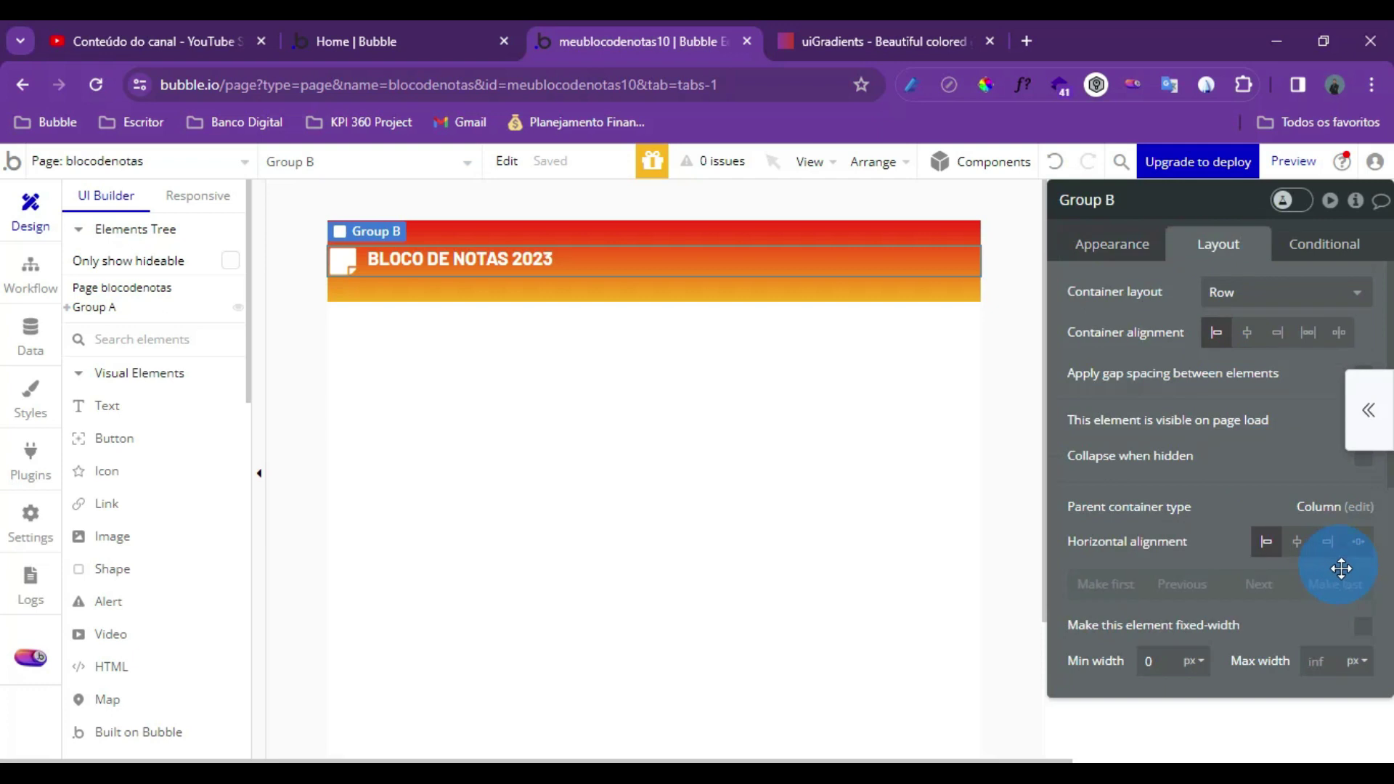
Make the new row group fit its width to content and center it horizontally in the header
{"action": "scroll", "coordinate": [1343, 591], "scroll_direction": "down", "scroll_amount": 3}
{"action": "left_click", "coordinate": [1364, 504]}
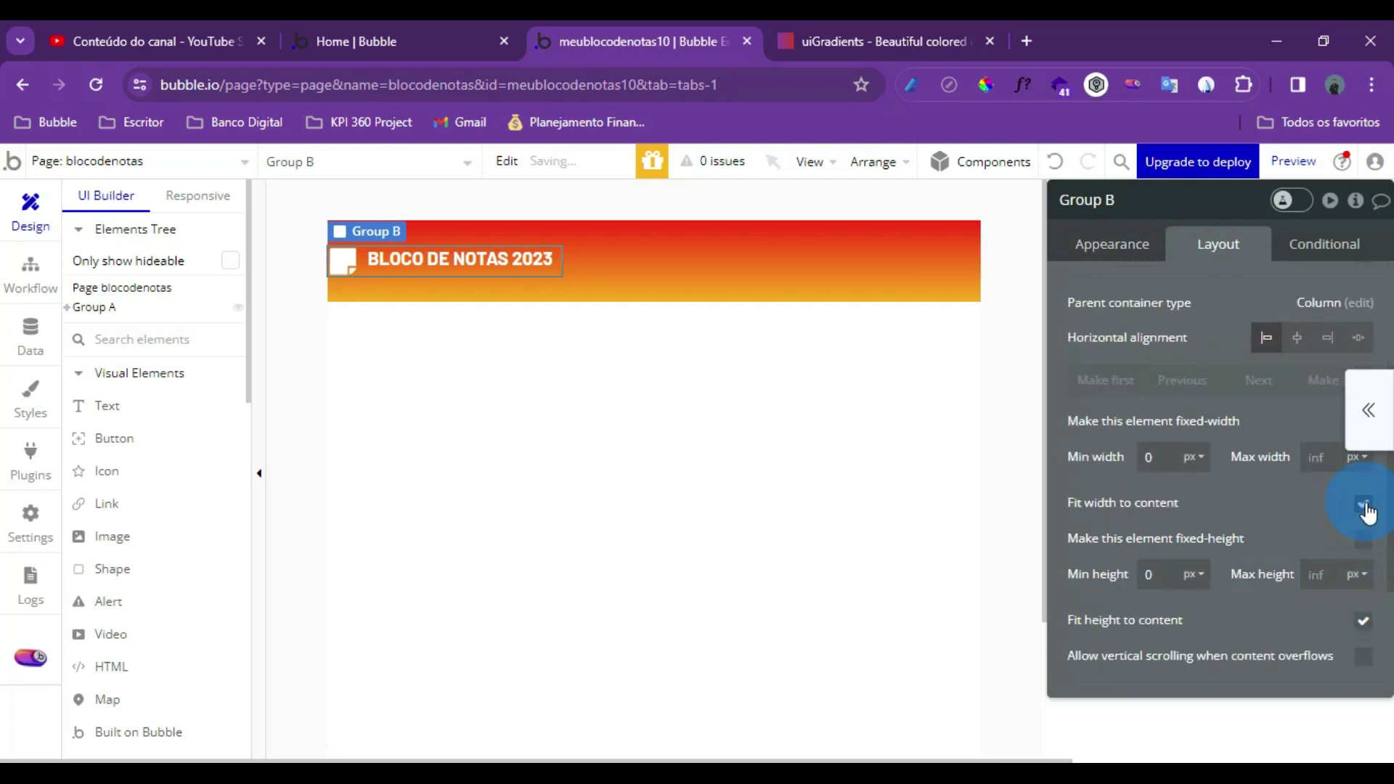
{"action": "scroll", "coordinate": [1264, 555], "scroll_direction": "up", "scroll_amount": 2}
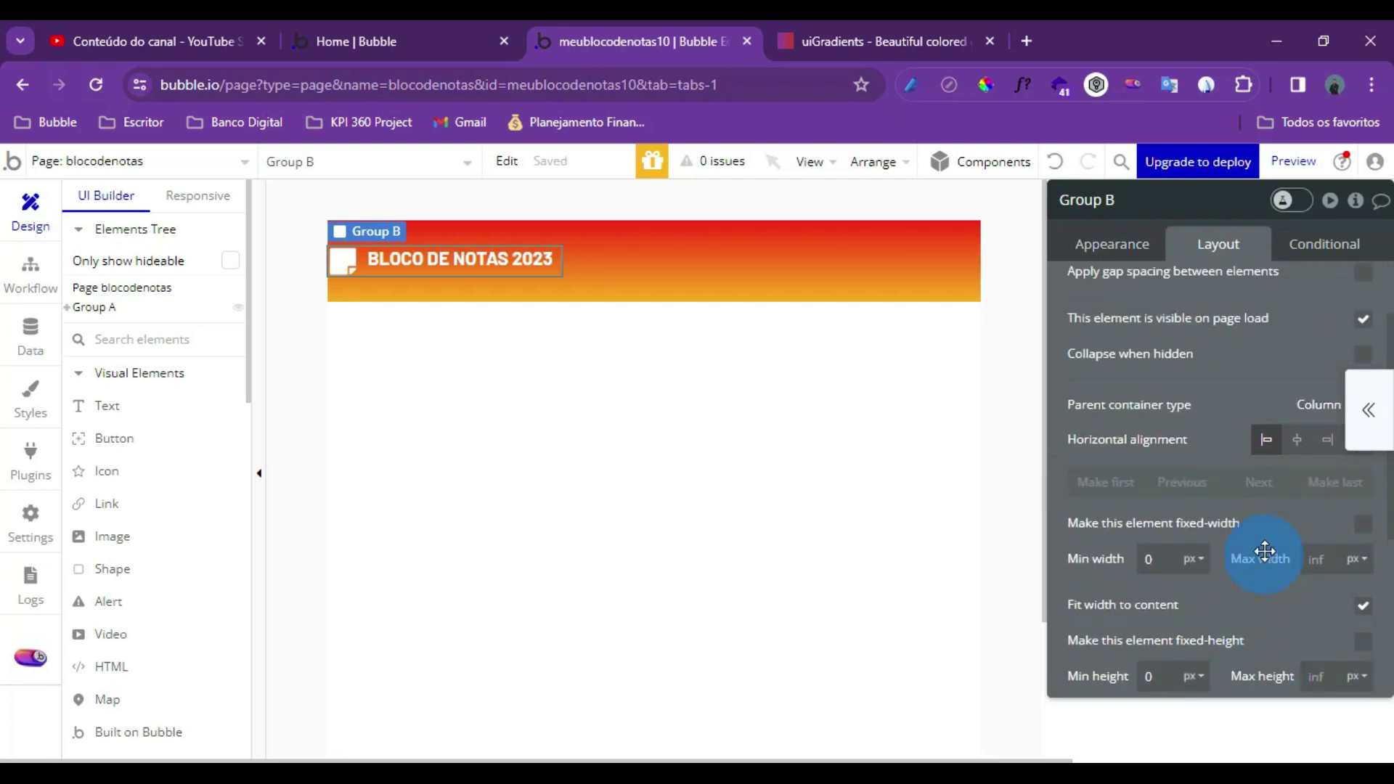
{"action": "left_click", "coordinate": [1296, 444]}
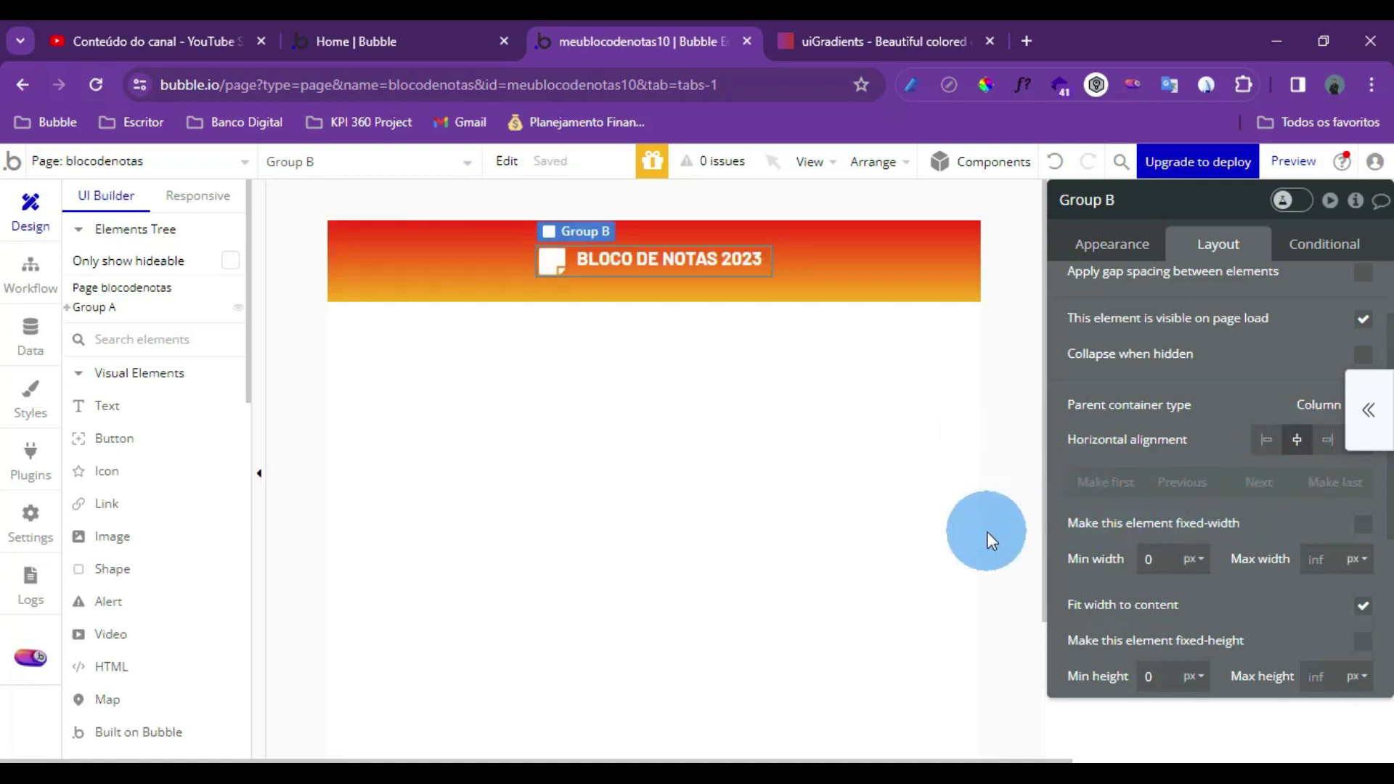
Preview the page in the browser to check the header's centered icon and title, and return to the editor
{"action": "left_click", "coordinate": [1293, 161]}
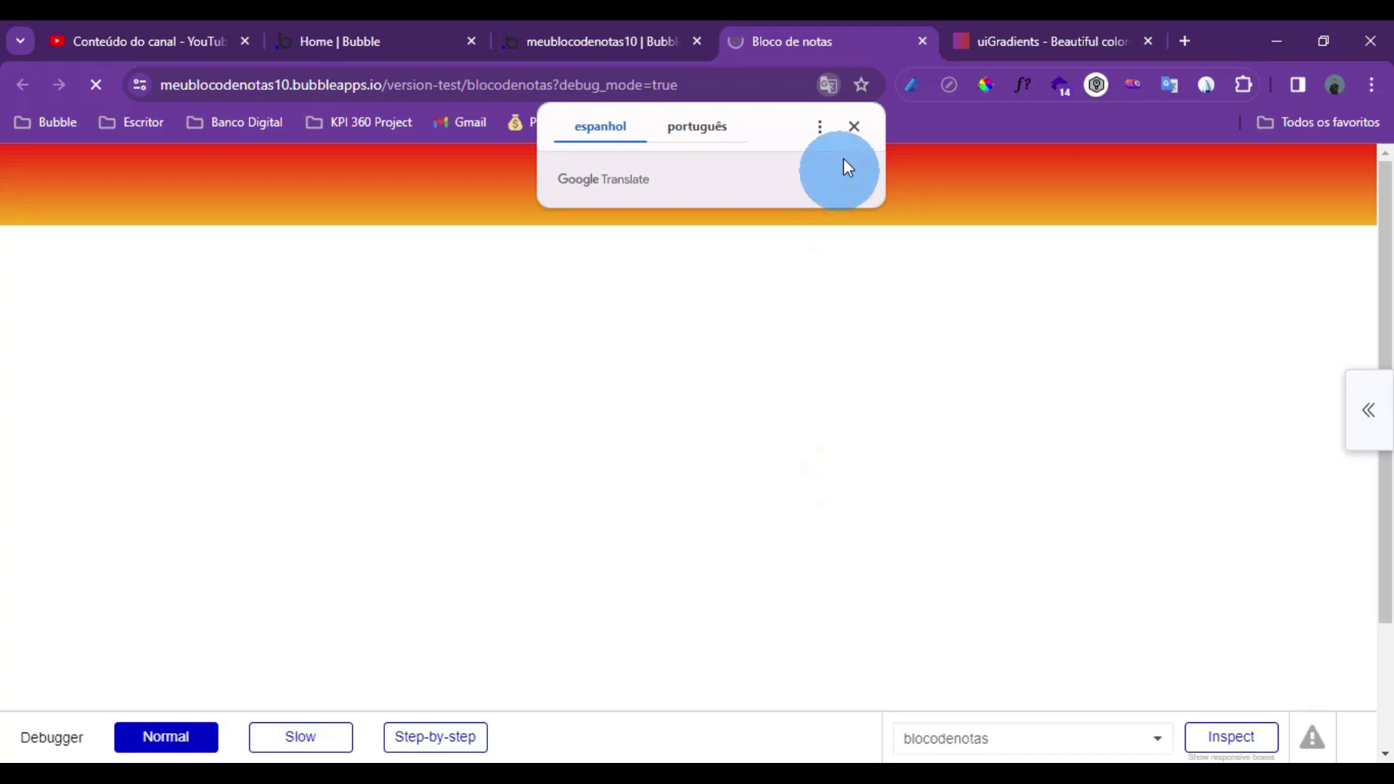
{"action": "left_click", "coordinate": [854, 127]}
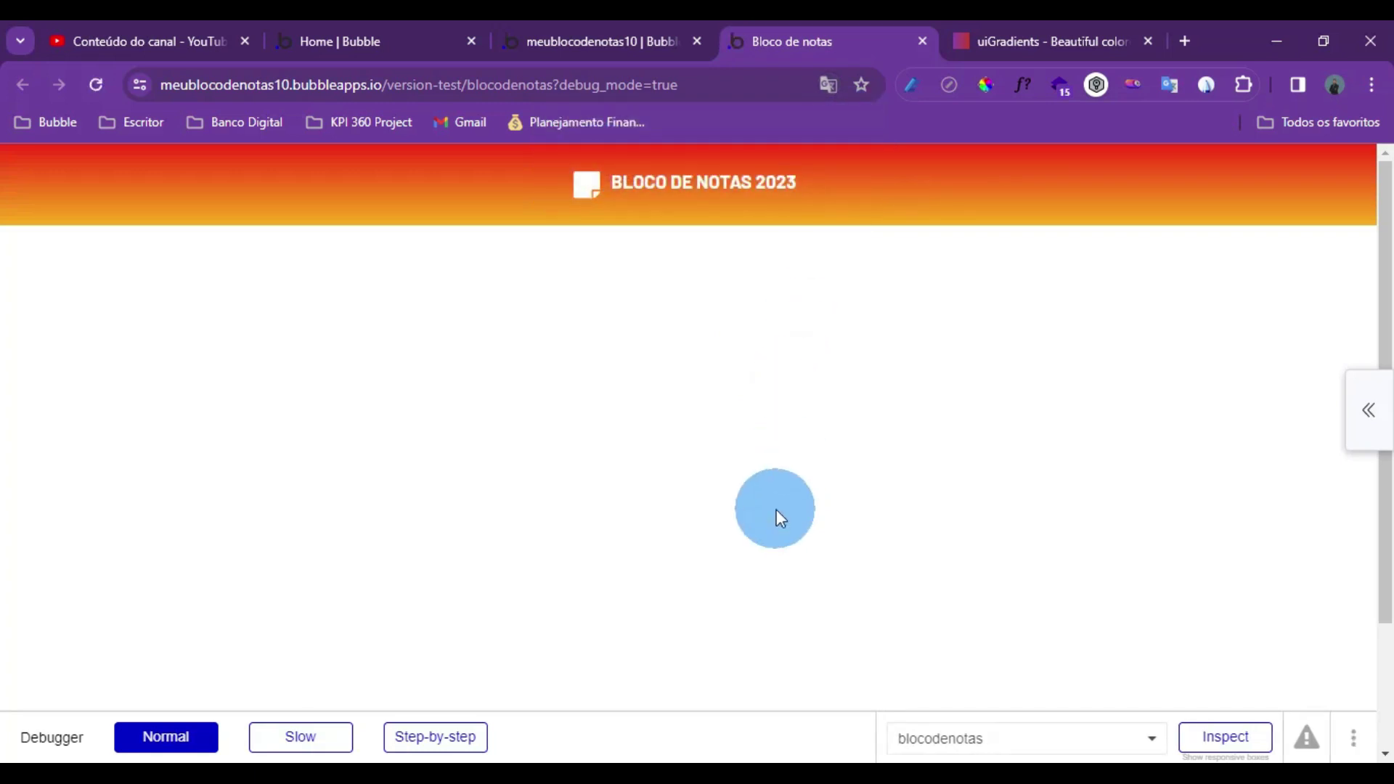
{"action": "left_click", "coordinate": [607, 41]}
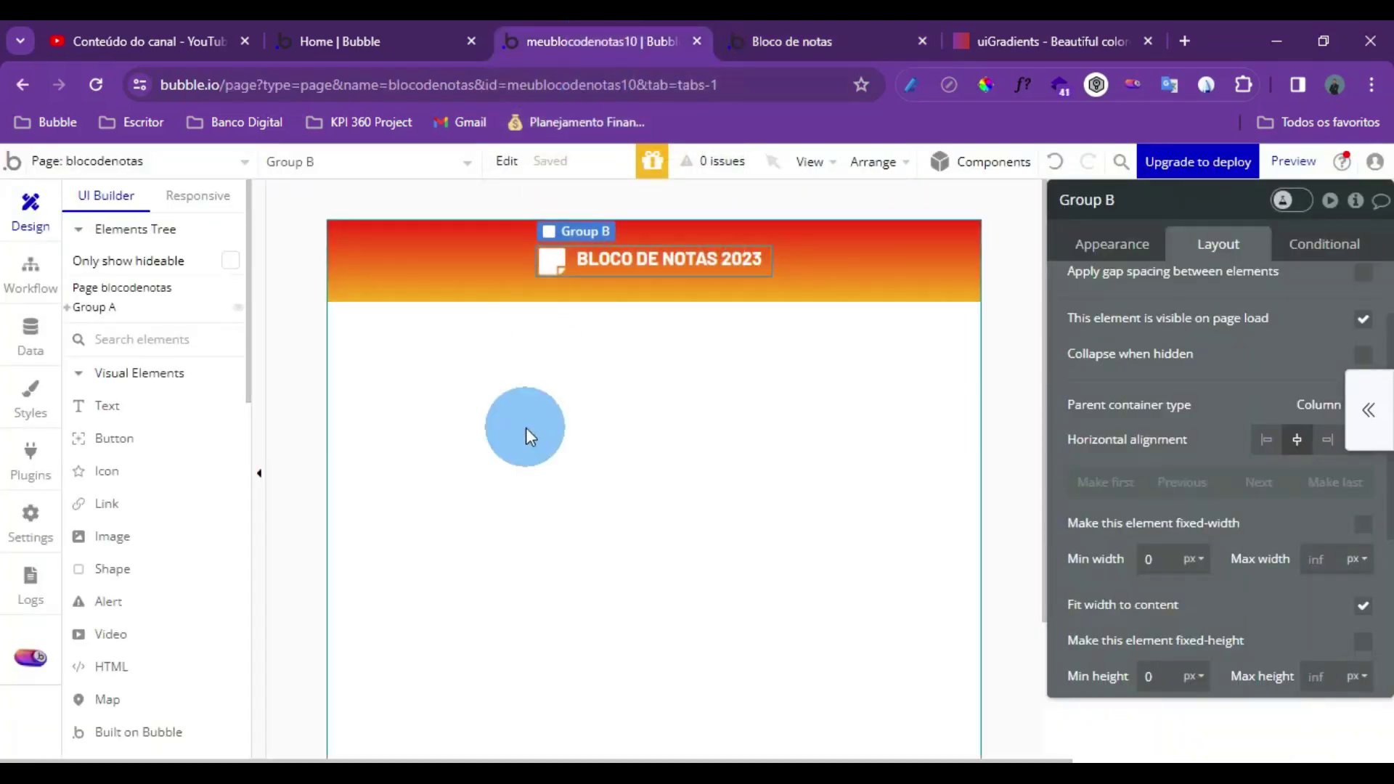
Add a repeating group to the page directly below the gradient header
{"action": "left_click", "coordinate": [525, 428]}
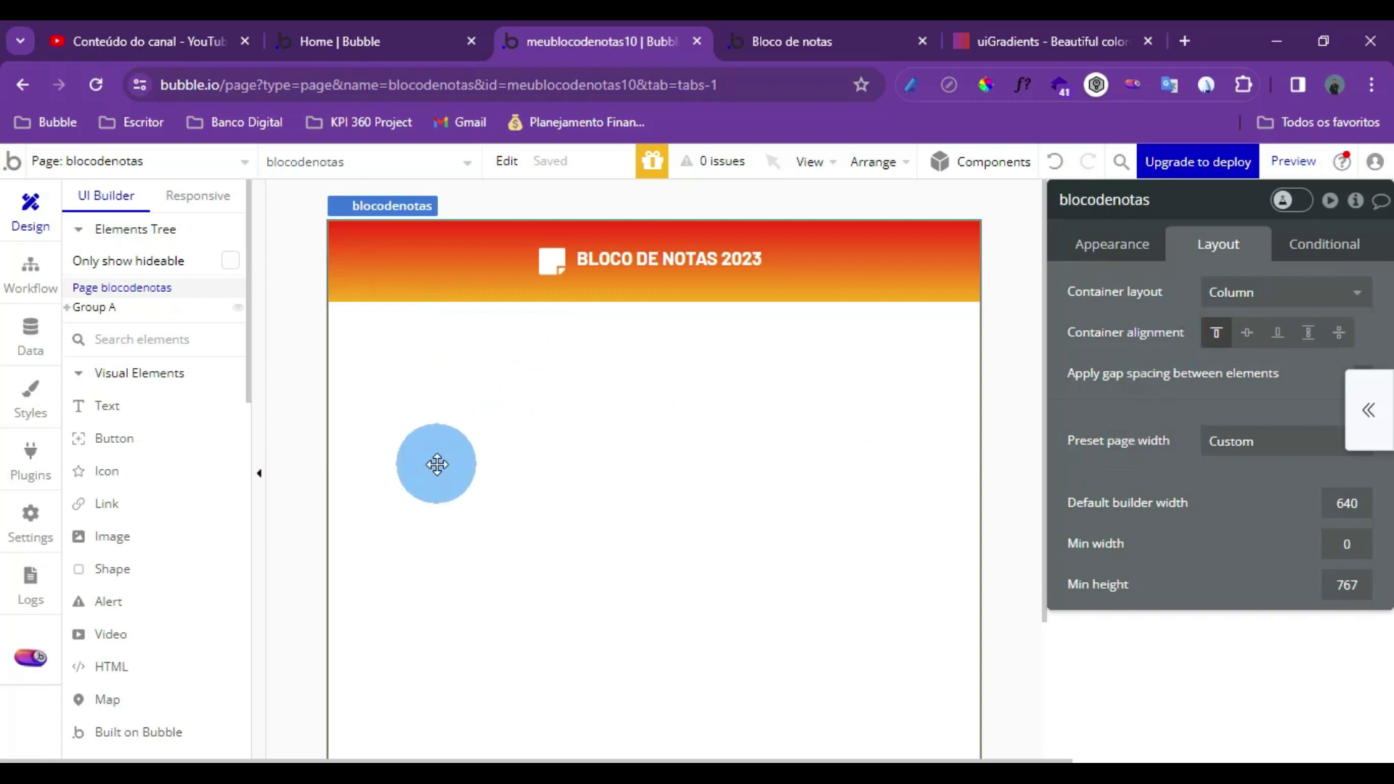
{"action": "scroll", "coordinate": [155, 472], "scroll_direction": "down", "scroll_amount": 5}
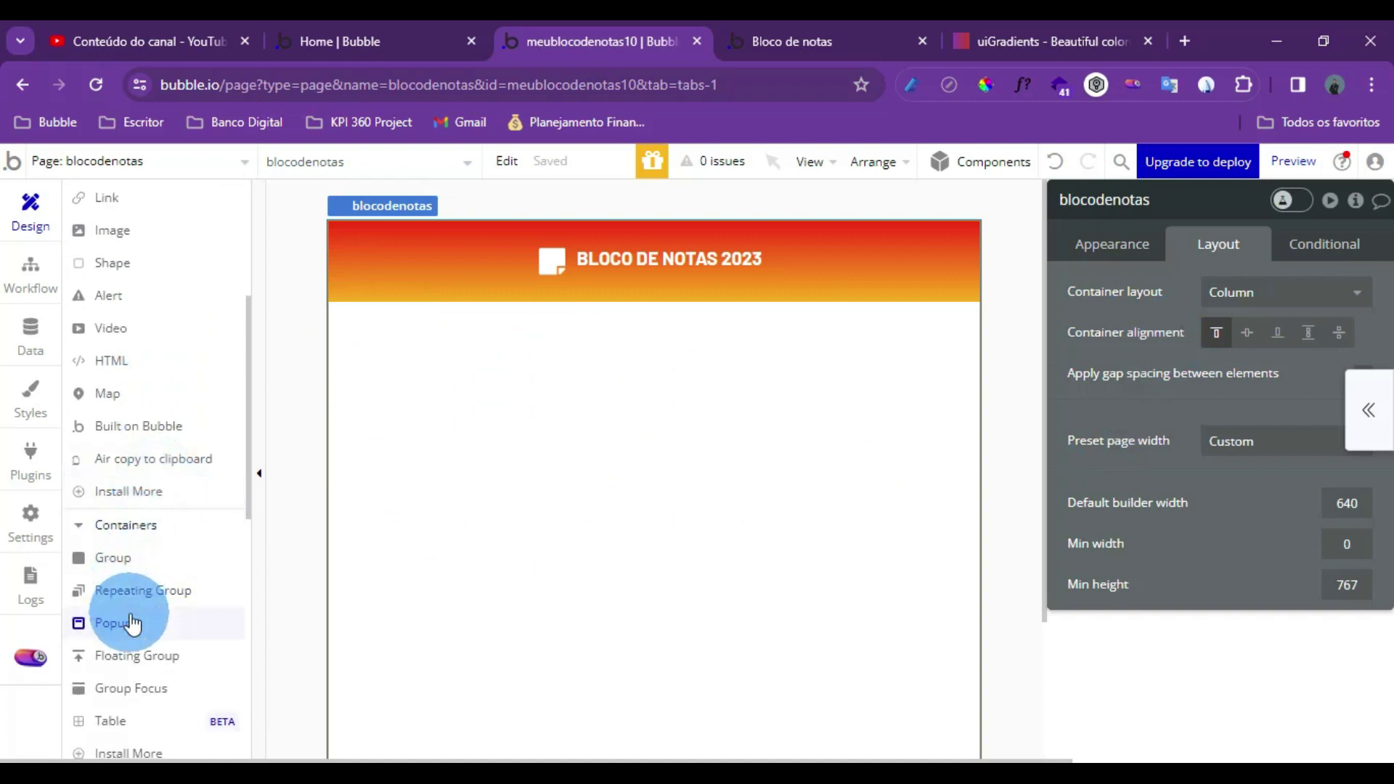
{"action": "scroll", "coordinate": [131, 623], "scroll_direction": "down", "scroll_amount": 2}
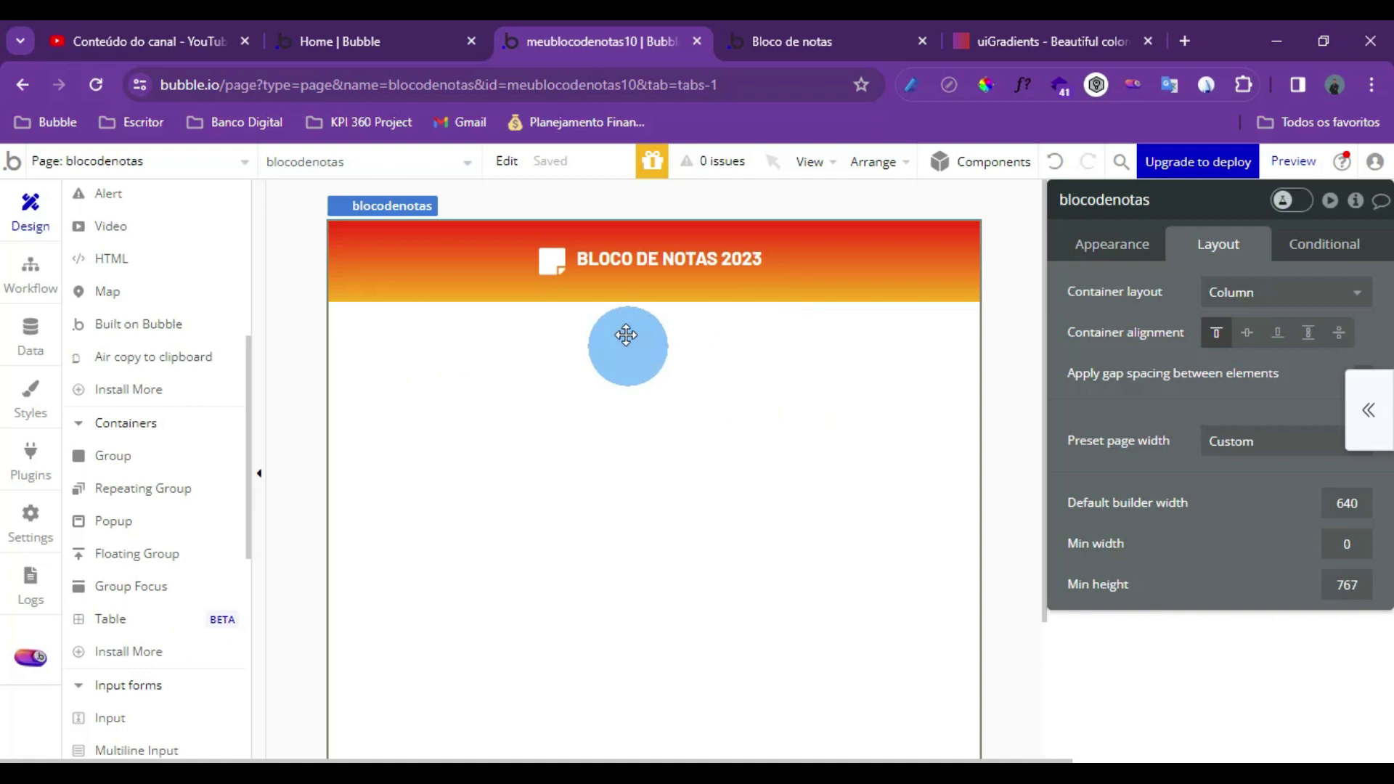
{"action": "left_click", "coordinate": [164, 497]}
{"action": "left_click", "coordinate": [138, 491]}
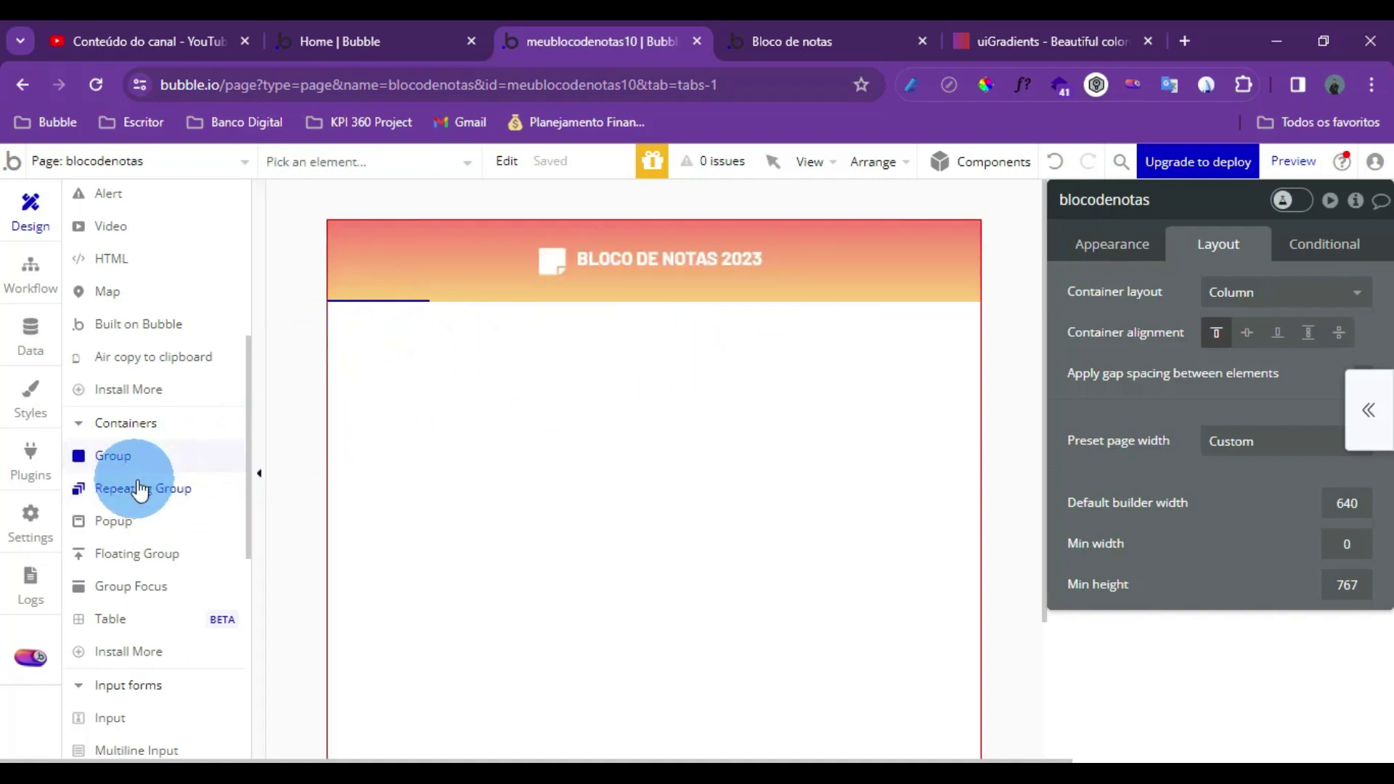
{"action": "left_click", "coordinate": [352, 321]}
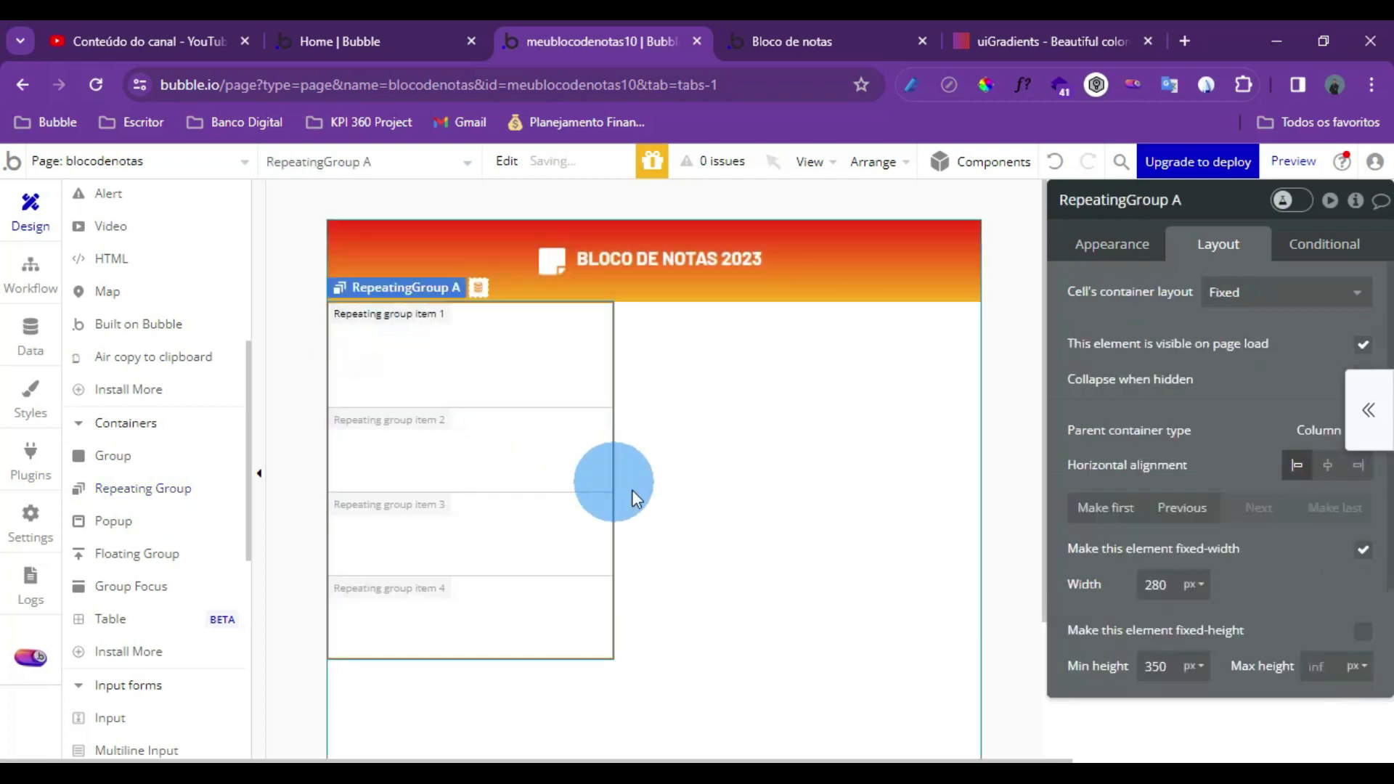
Set the container layout of the repeating group's cells to Column
{"action": "scroll", "coordinate": [1154, 385], "scroll_direction": "down", "scroll_amount": 2}
{"action": "scroll", "coordinate": [1163, 360], "scroll_direction": "up", "scroll_amount": 2}
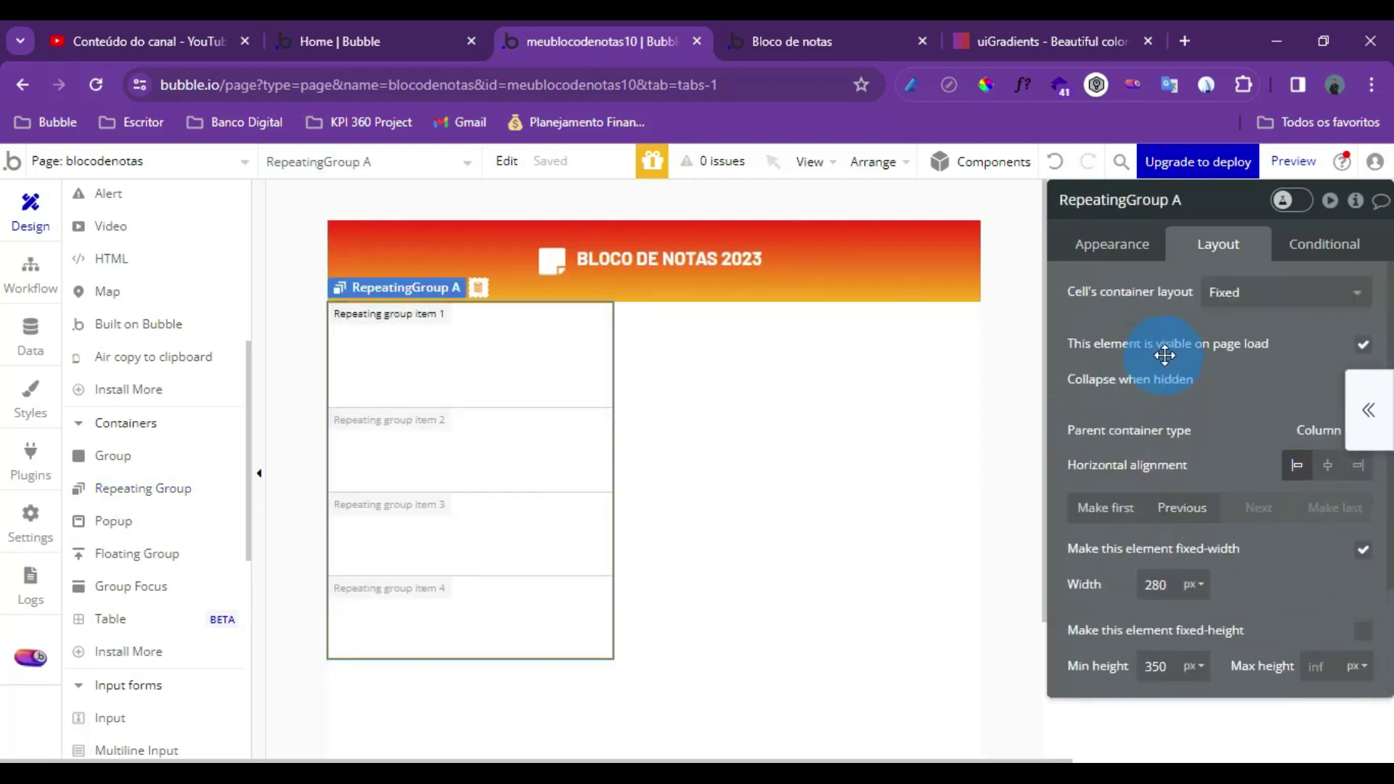
{"action": "left_click", "coordinate": [1229, 288]}
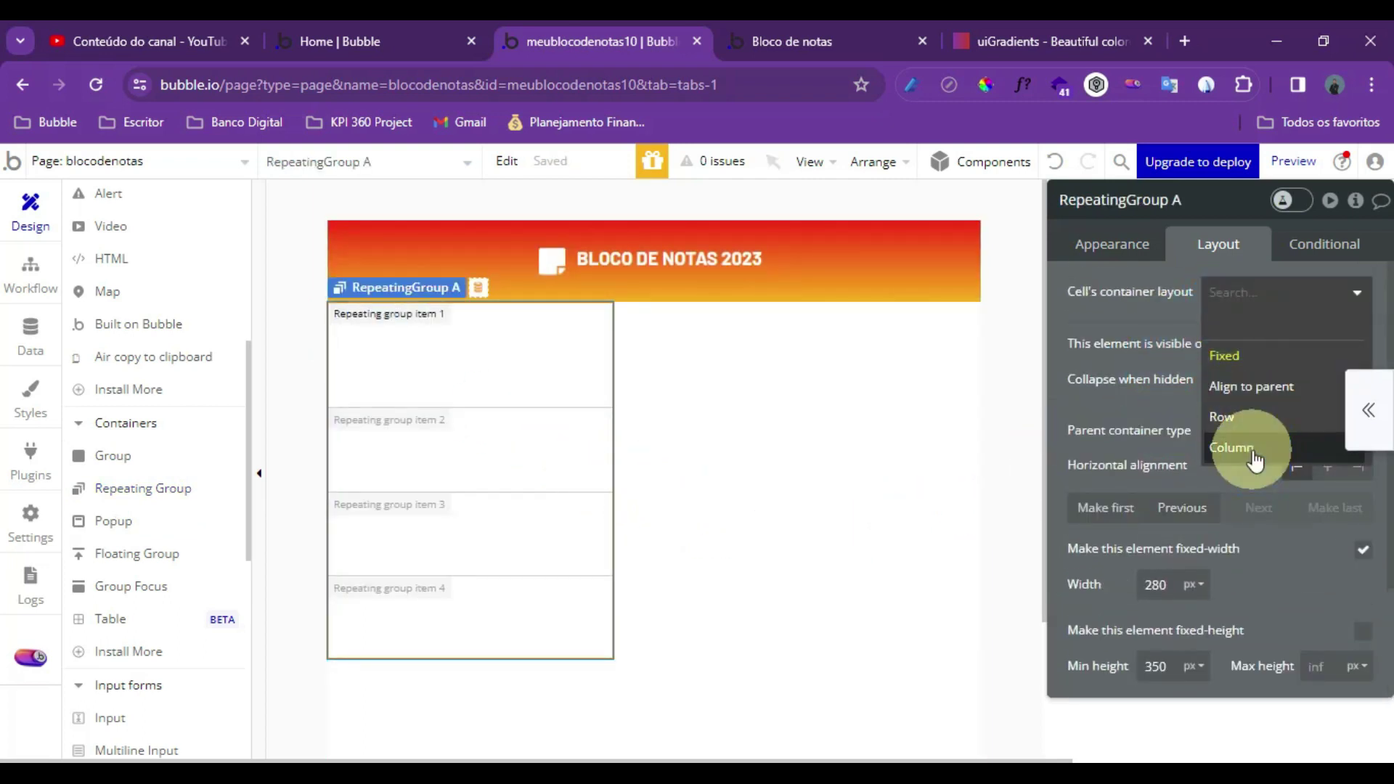
{"action": "left_click", "coordinate": [1258, 464]}
{"action": "scroll", "coordinate": [1209, 435], "scroll_direction": "down", "scroll_amount": 2}
{"action": "scroll", "coordinate": [1187, 407], "scroll_direction": "up", "scroll_amount": 2}
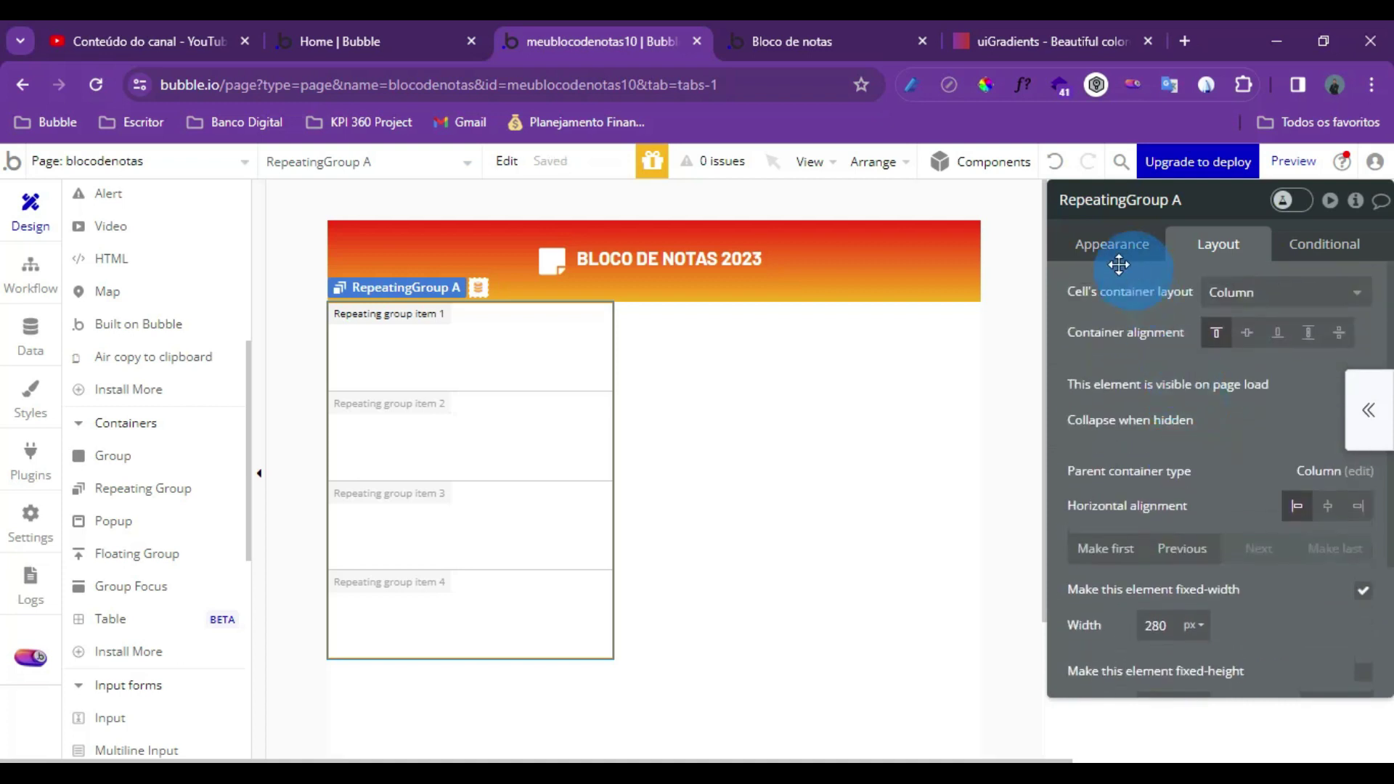
Turn off the repeating group's fixed number of rows and set its number of columns to 3
{"action": "left_click", "coordinate": [1104, 254]}
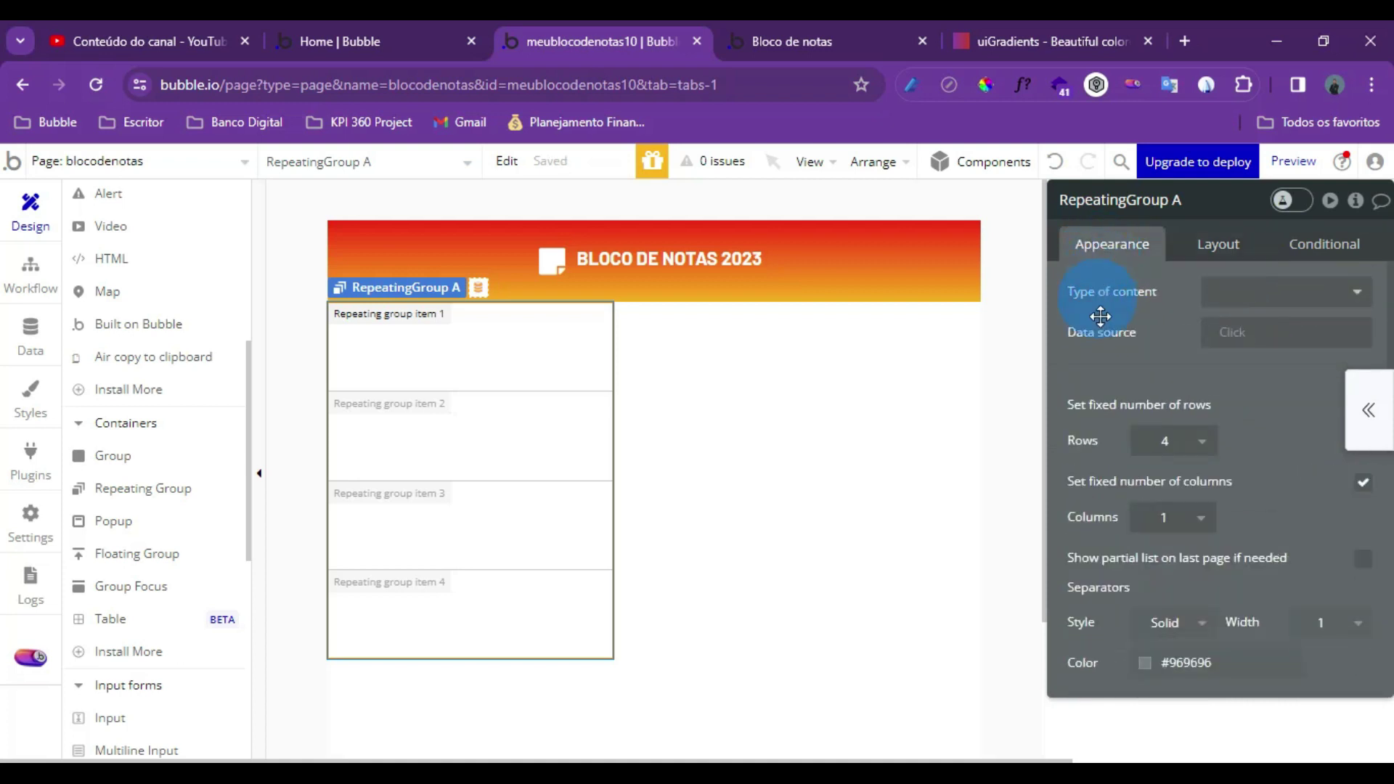
{"action": "scroll", "coordinate": [1113, 345], "scroll_direction": "down", "scroll_amount": 2}
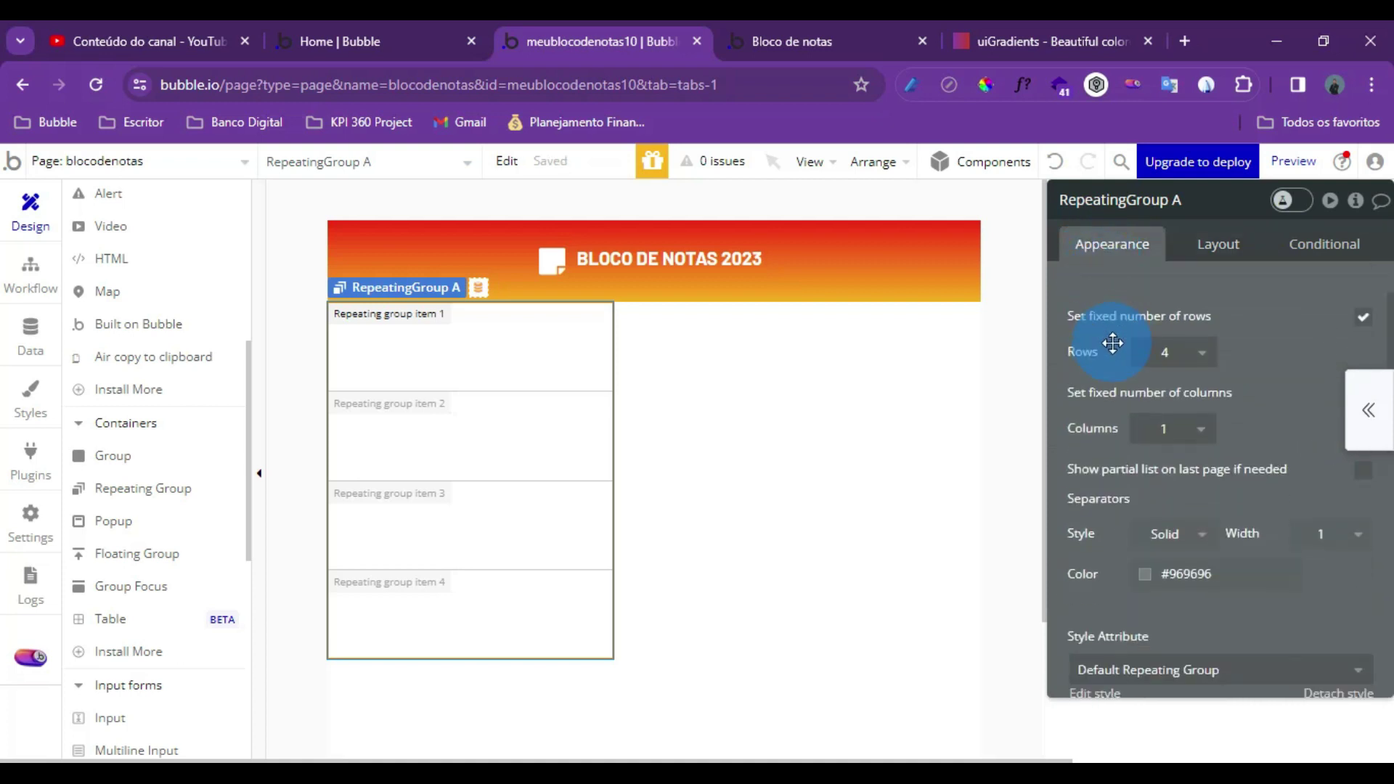
{"action": "left_click", "coordinate": [1364, 305]}
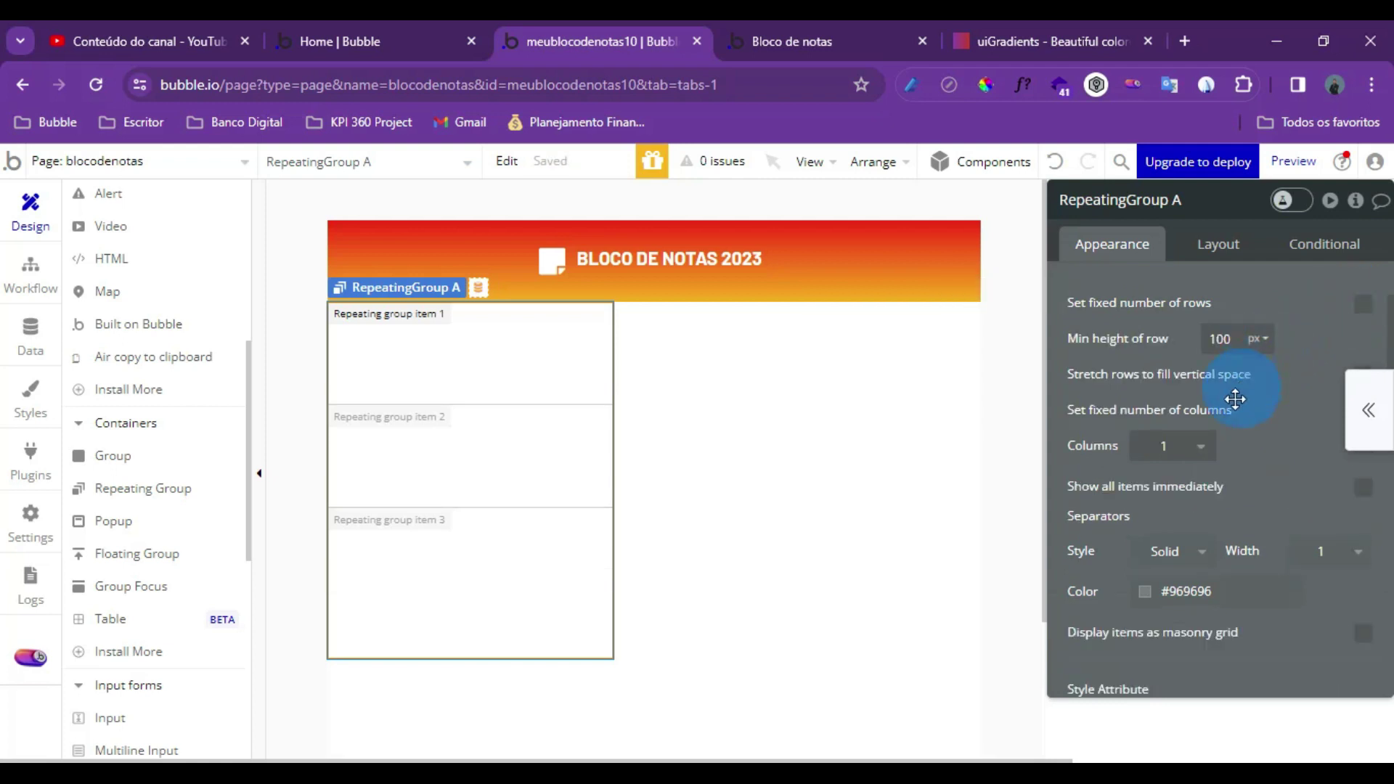
{"action": "left_click", "coordinate": [1198, 449]}
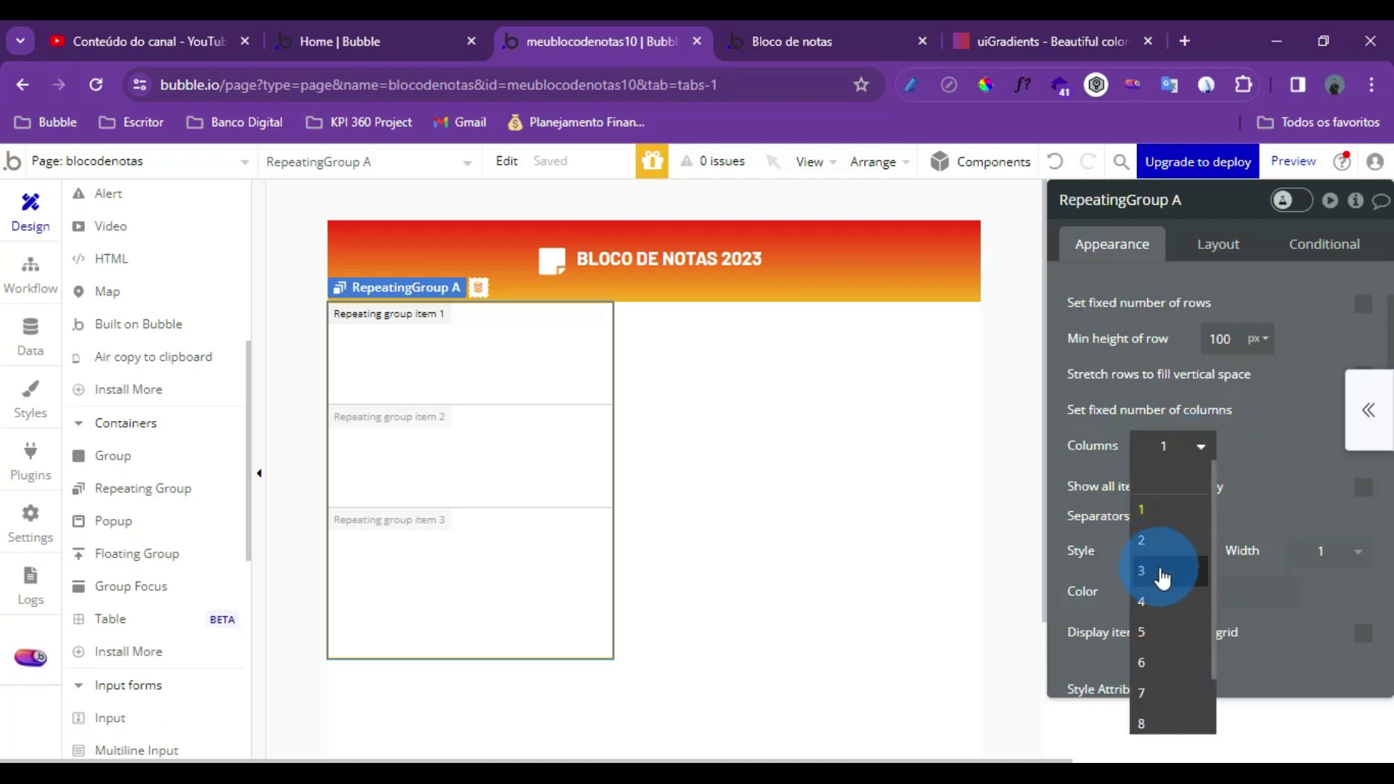
{"action": "left_click", "coordinate": [1163, 575]}
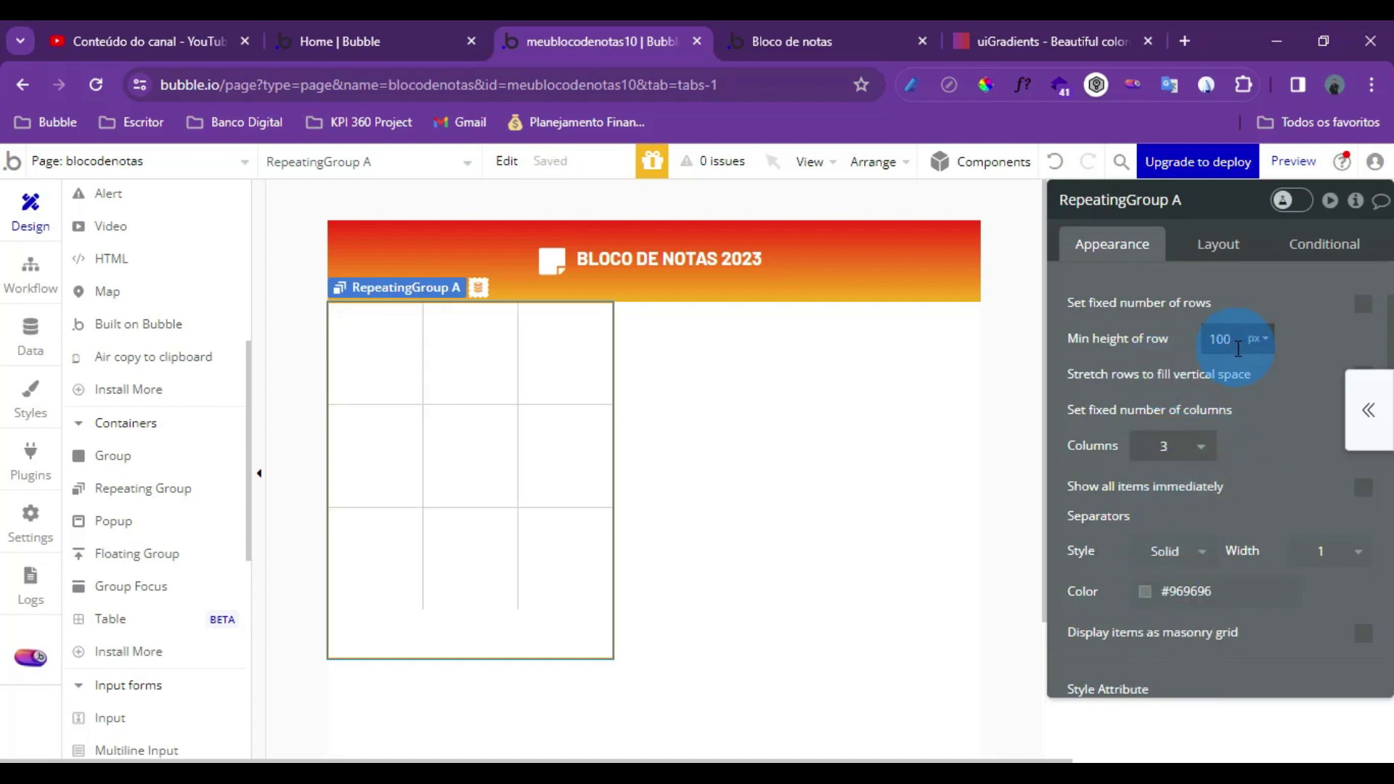
Turn off the repeating group's fixed width and set its separator style to None
{"action": "left_click", "coordinate": [1218, 243]}
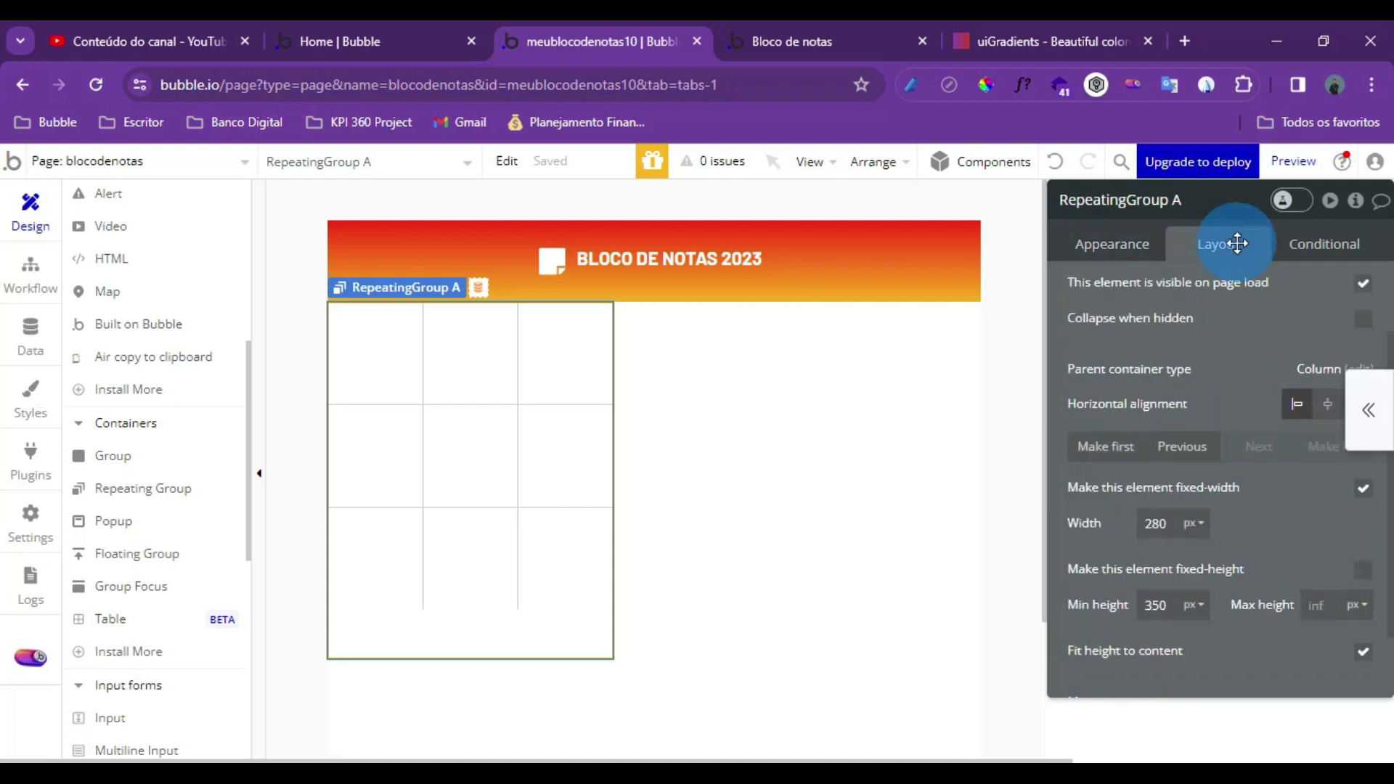
{"action": "left_click", "coordinate": [1363, 499]}
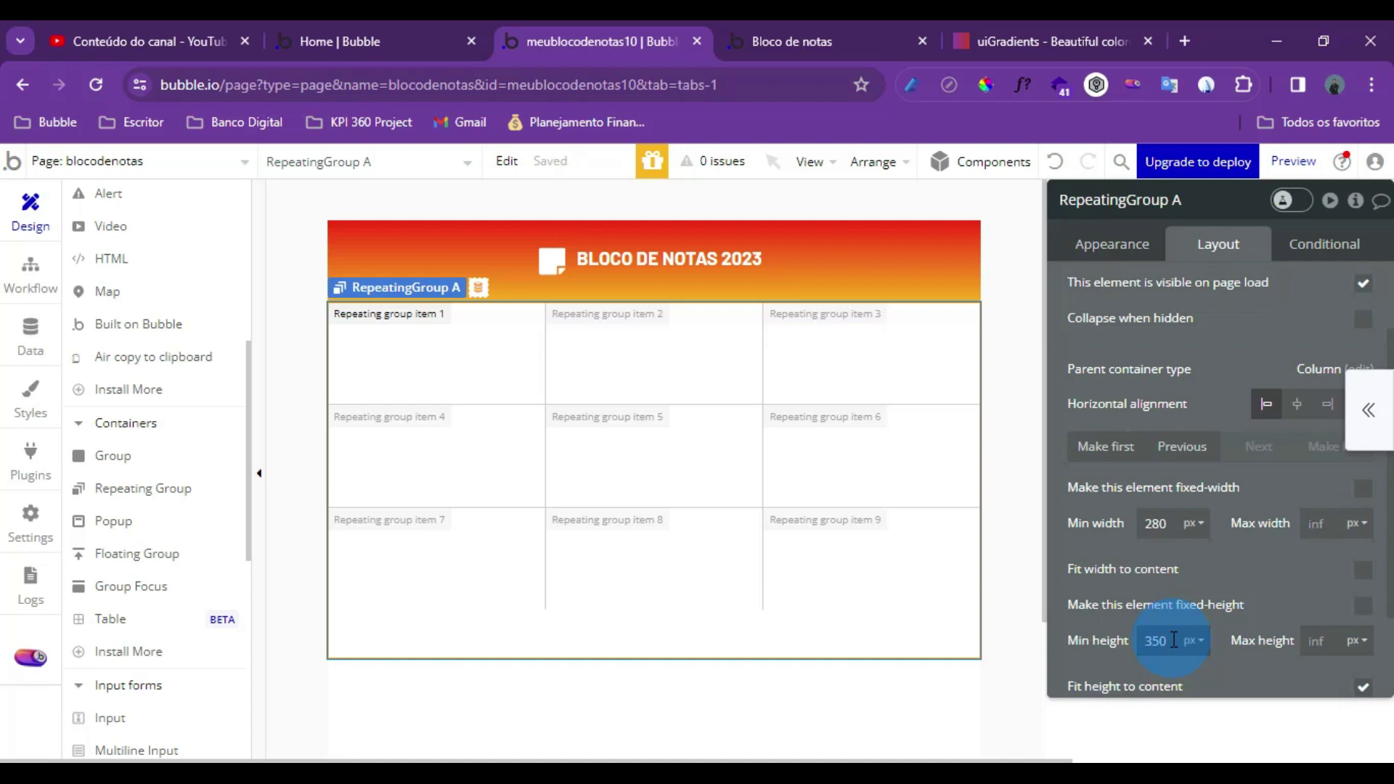
{"action": "left_click", "coordinate": [1128, 251]}
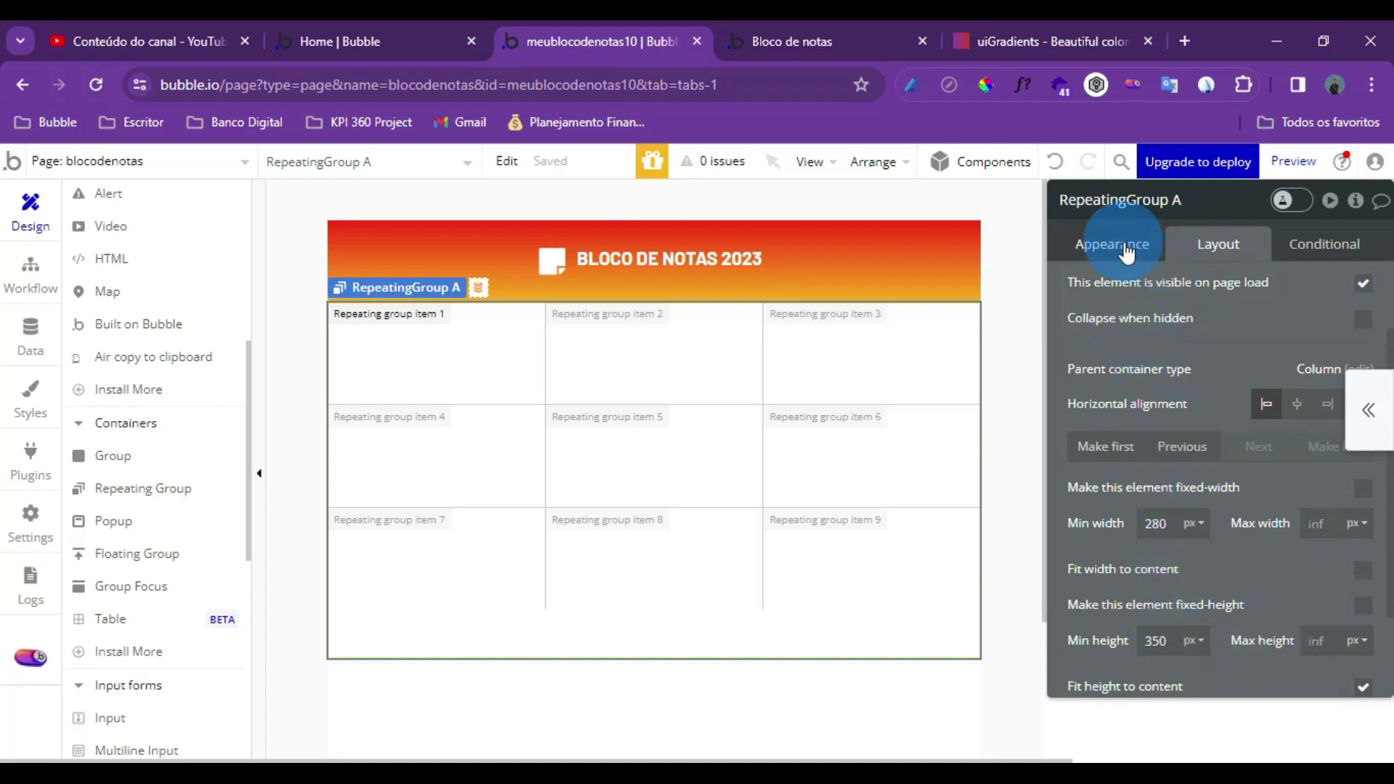
{"action": "scroll", "coordinate": [1103, 488], "scroll_direction": "down", "scroll_amount": 3}
{"action": "scroll", "coordinate": [1157, 407], "scroll_direction": "up", "scroll_amount": 2}
{"action": "left_click", "coordinate": [1191, 468]}
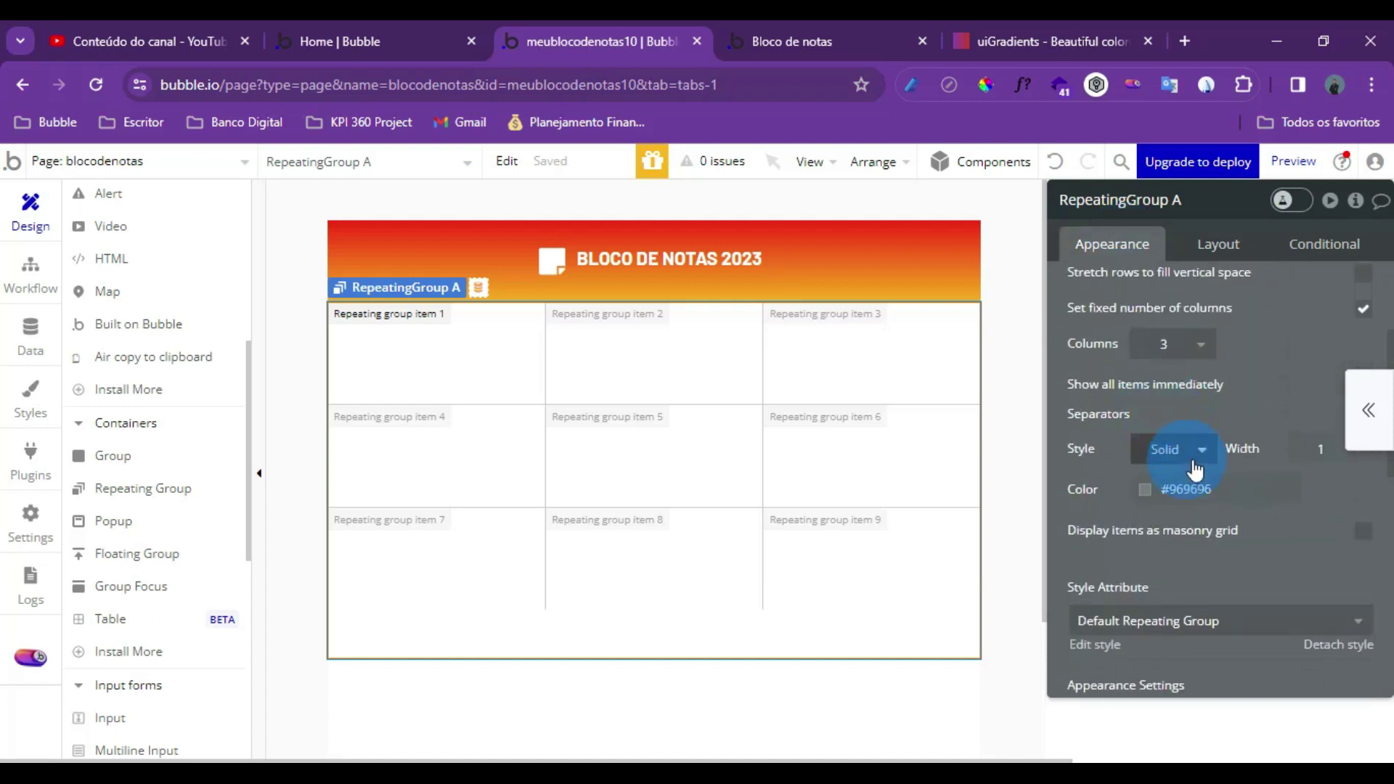
{"action": "left_click", "coordinate": [1160, 518]}
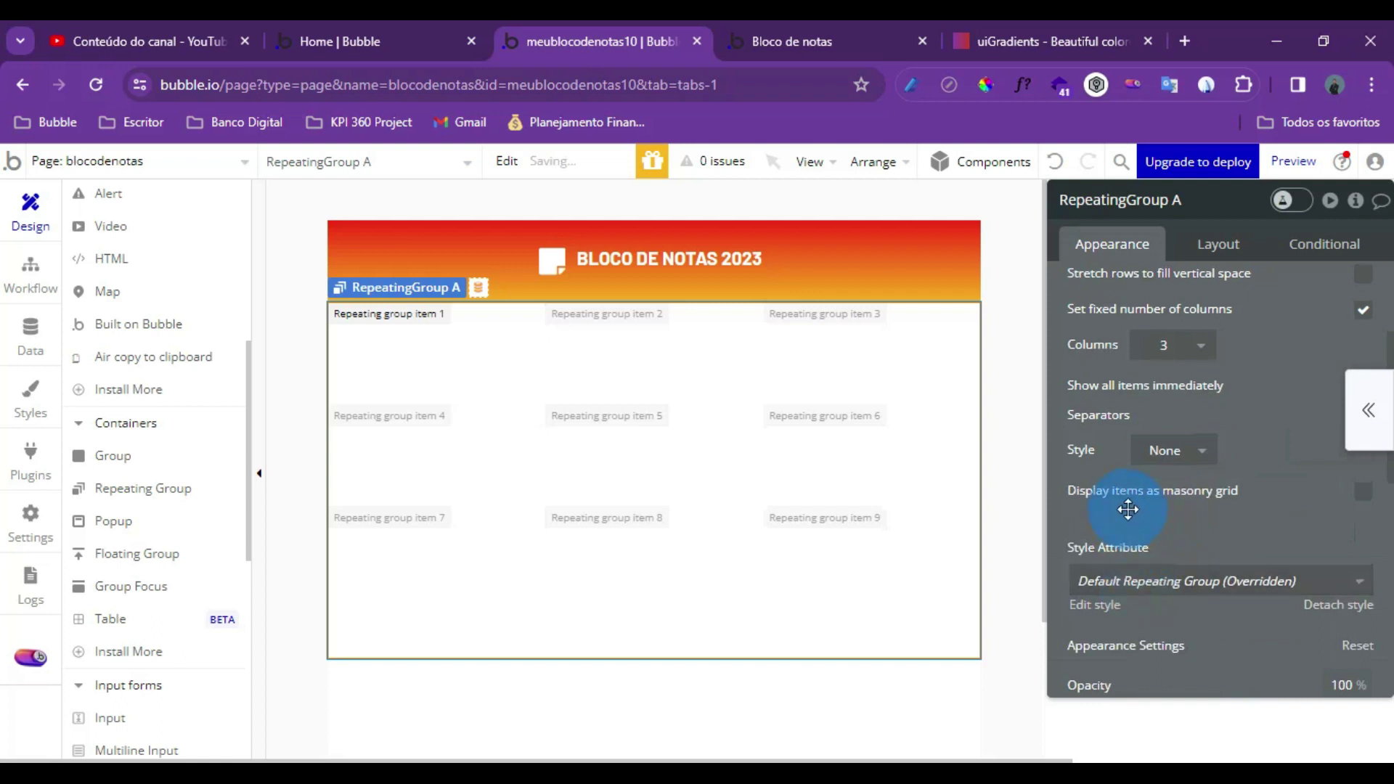
Set the repeating group's minimum row height to 80 px
{"action": "scroll", "coordinate": [1129, 510], "scroll_direction": "up", "scroll_amount": 3}
{"action": "scroll", "coordinate": [1111, 477], "scroll_direction": "down", "scroll_amount": 9}
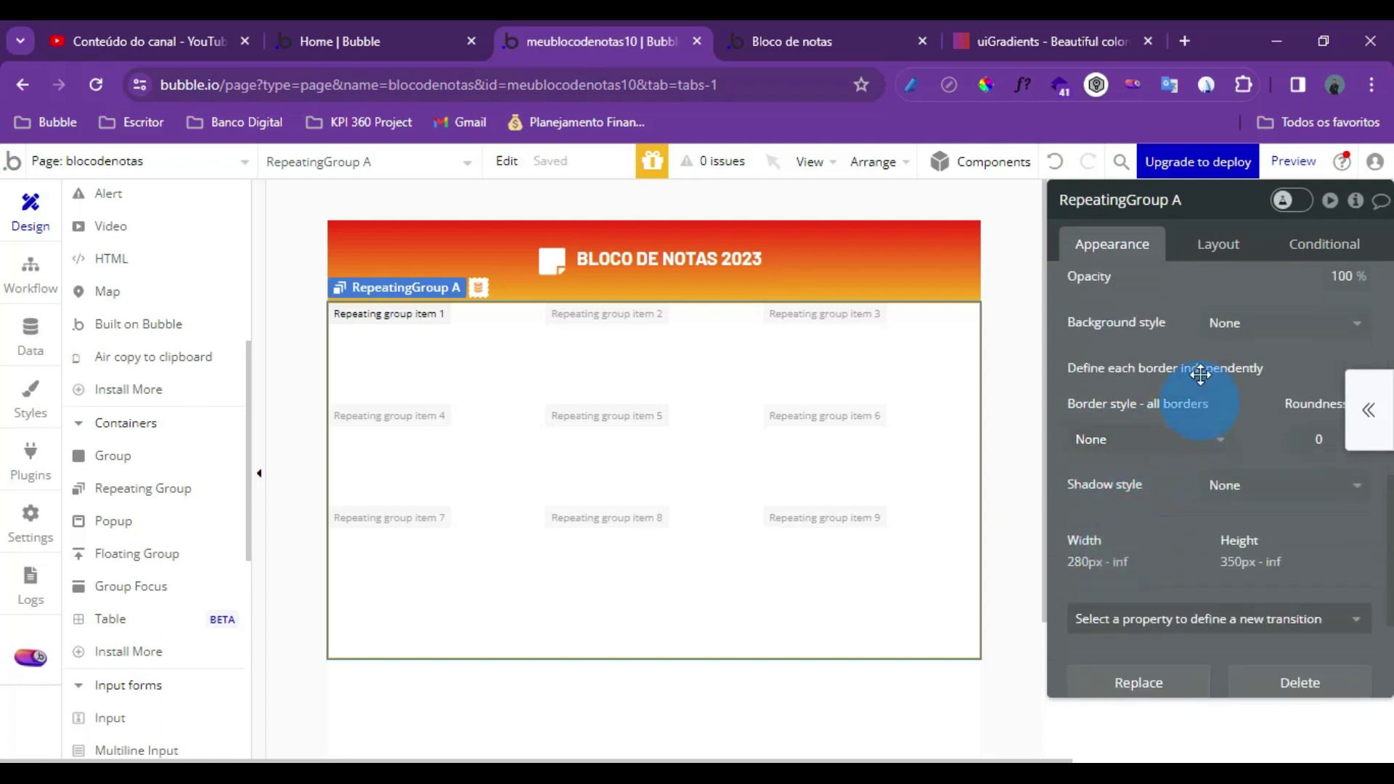
{"action": "scroll", "coordinate": [1159, 333], "scroll_direction": "up", "scroll_amount": 3}
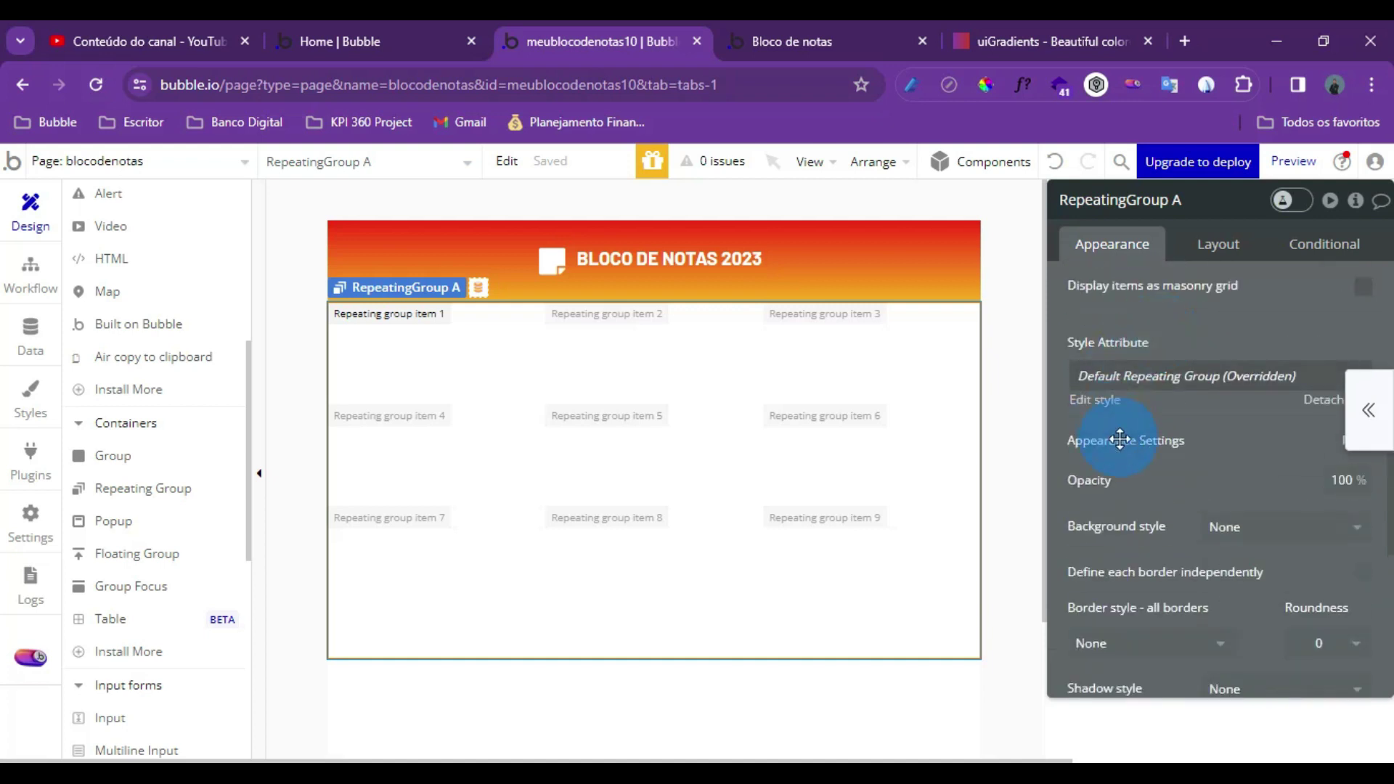
{"action": "scroll", "coordinate": [1134, 450], "scroll_direction": "down", "scroll_amount": 4}
{"action": "scroll", "coordinate": [1138, 457], "scroll_direction": "up", "scroll_amount": 9}
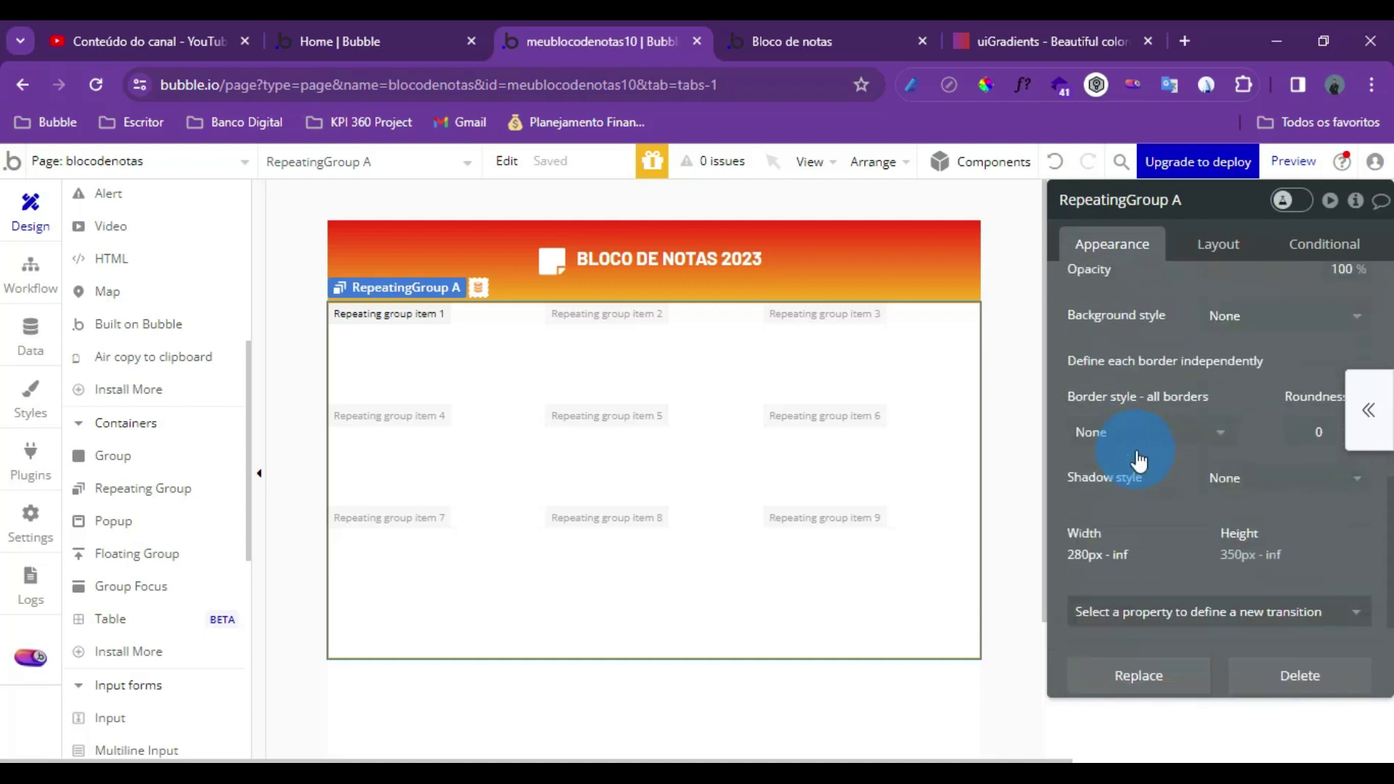
{"action": "scroll", "coordinate": [1234, 426], "scroll_direction": "up", "scroll_amount": 2}
{"action": "double_click", "coordinate": [1224, 443]}
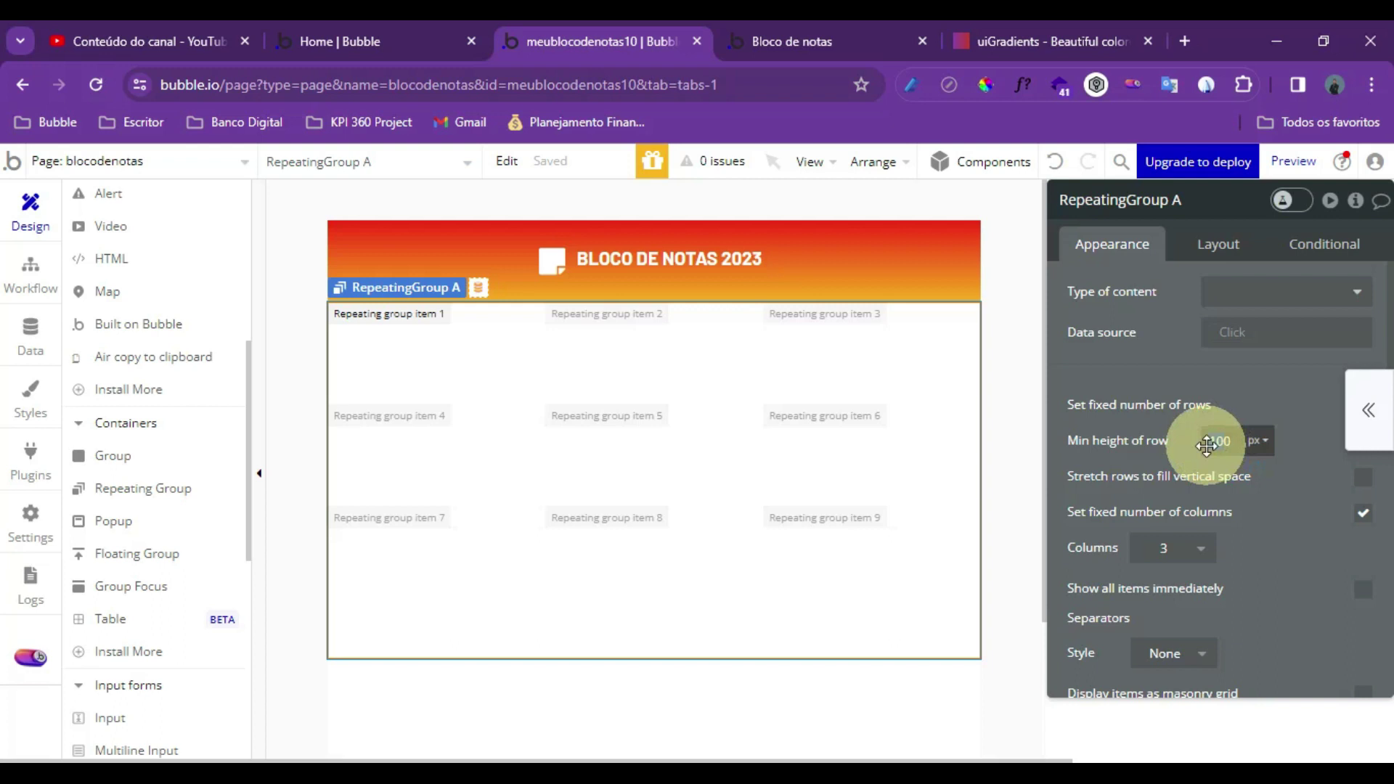
{"action": "type", "text": "80"}
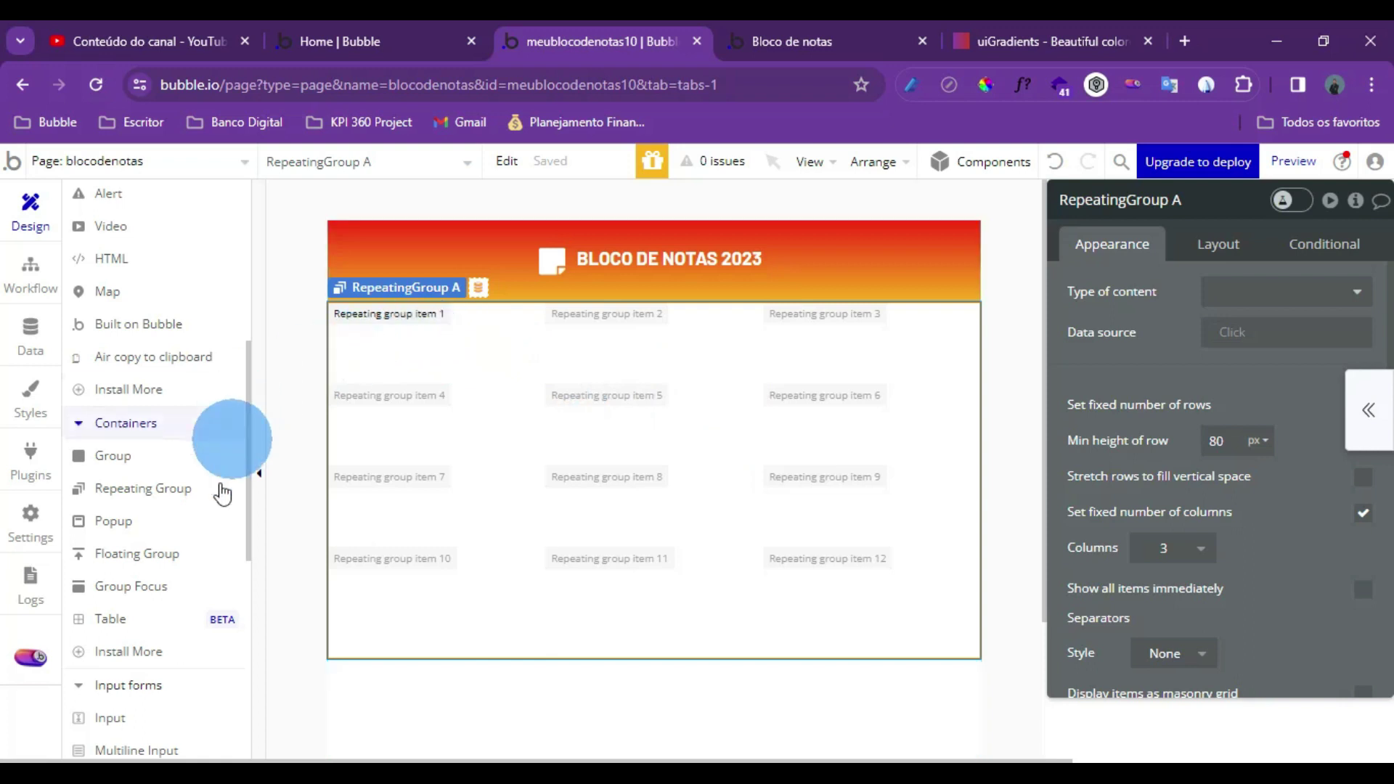
Add a group inside the first cell of the repeating group
{"action": "scroll", "coordinate": [176, 596], "scroll_direction": "up", "scroll_amount": 6}
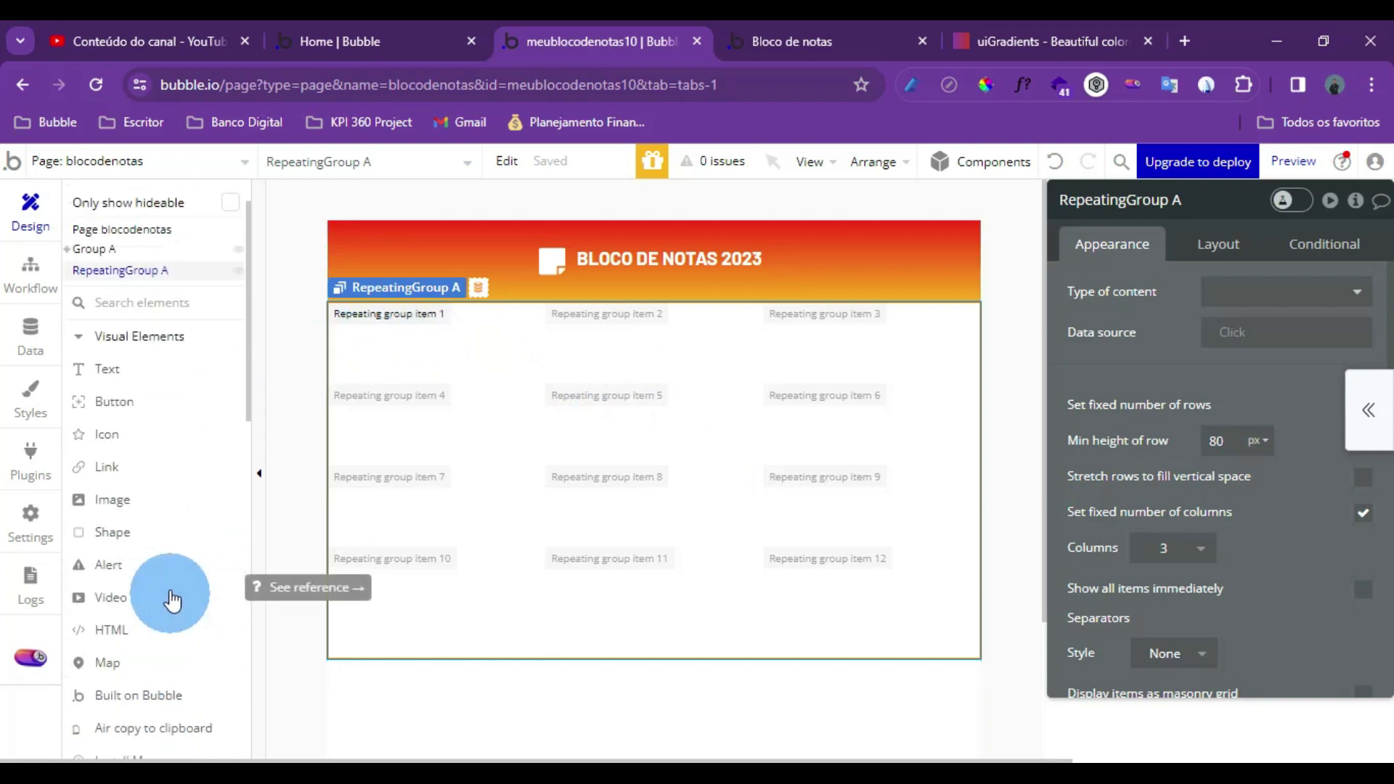
{"action": "scroll", "coordinate": [158, 520], "scroll_direction": "down", "scroll_amount": 5}
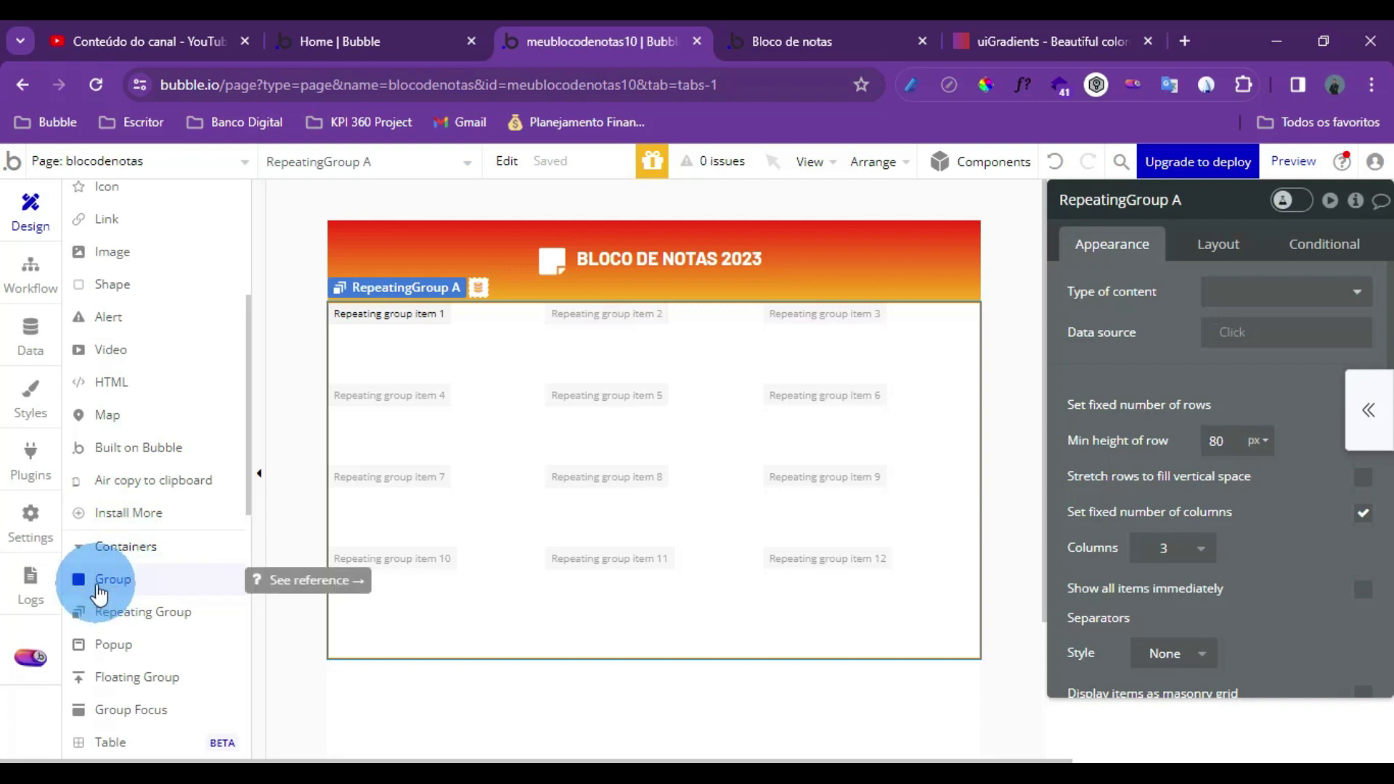
{"action": "left_click_drag", "start_coordinate": [99, 594], "coordinate": [360, 331]}
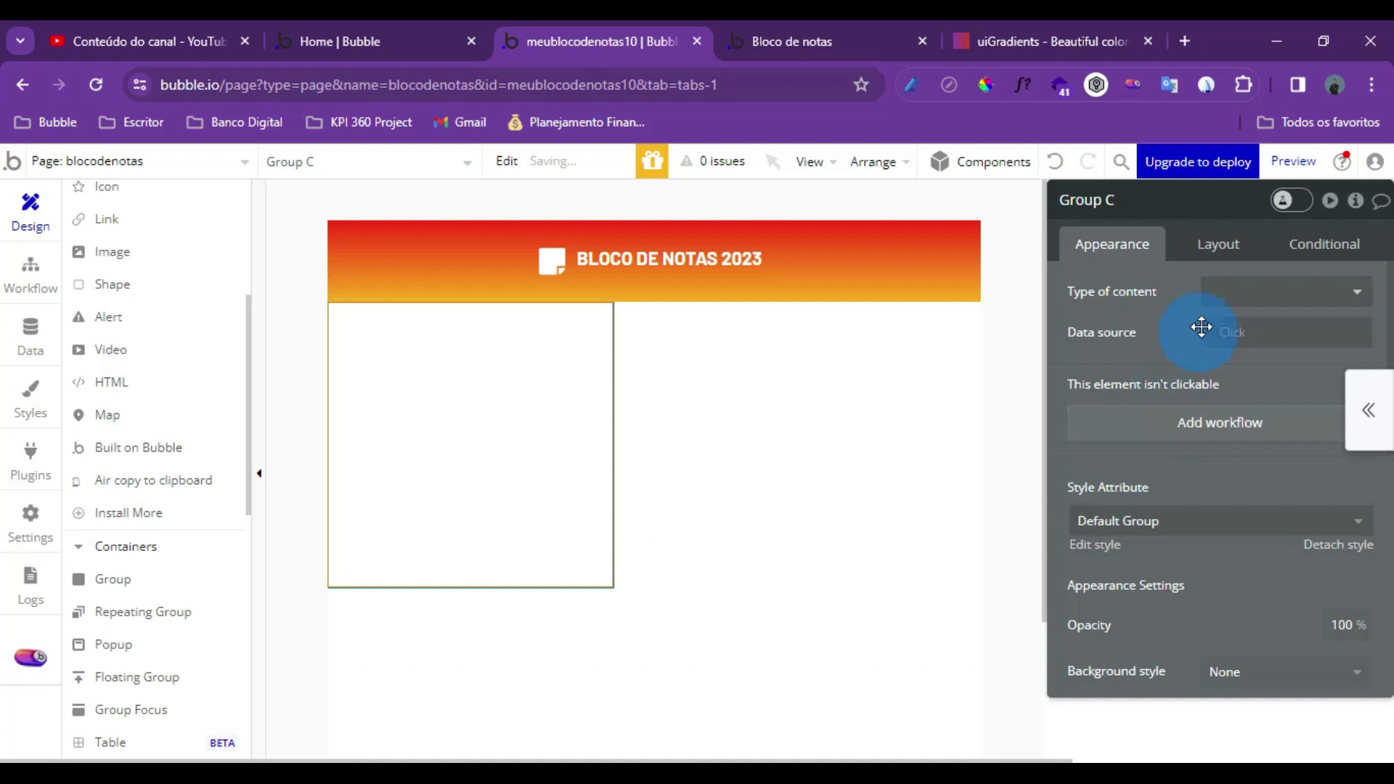
Set the cell group's container layout to Column and its minimum height to 50 px
{"action": "left_click", "coordinate": [1224, 245]}
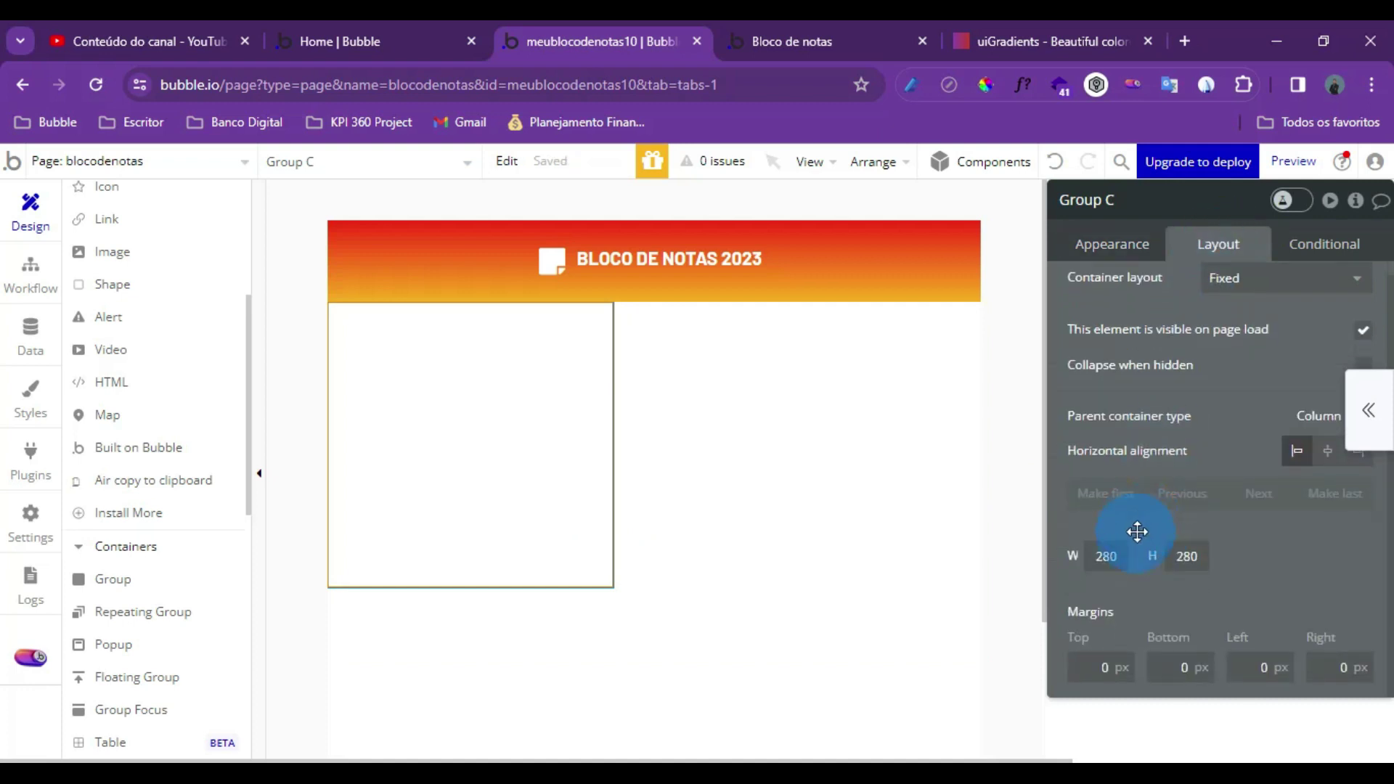
{"action": "left_click", "coordinate": [1244, 283]}
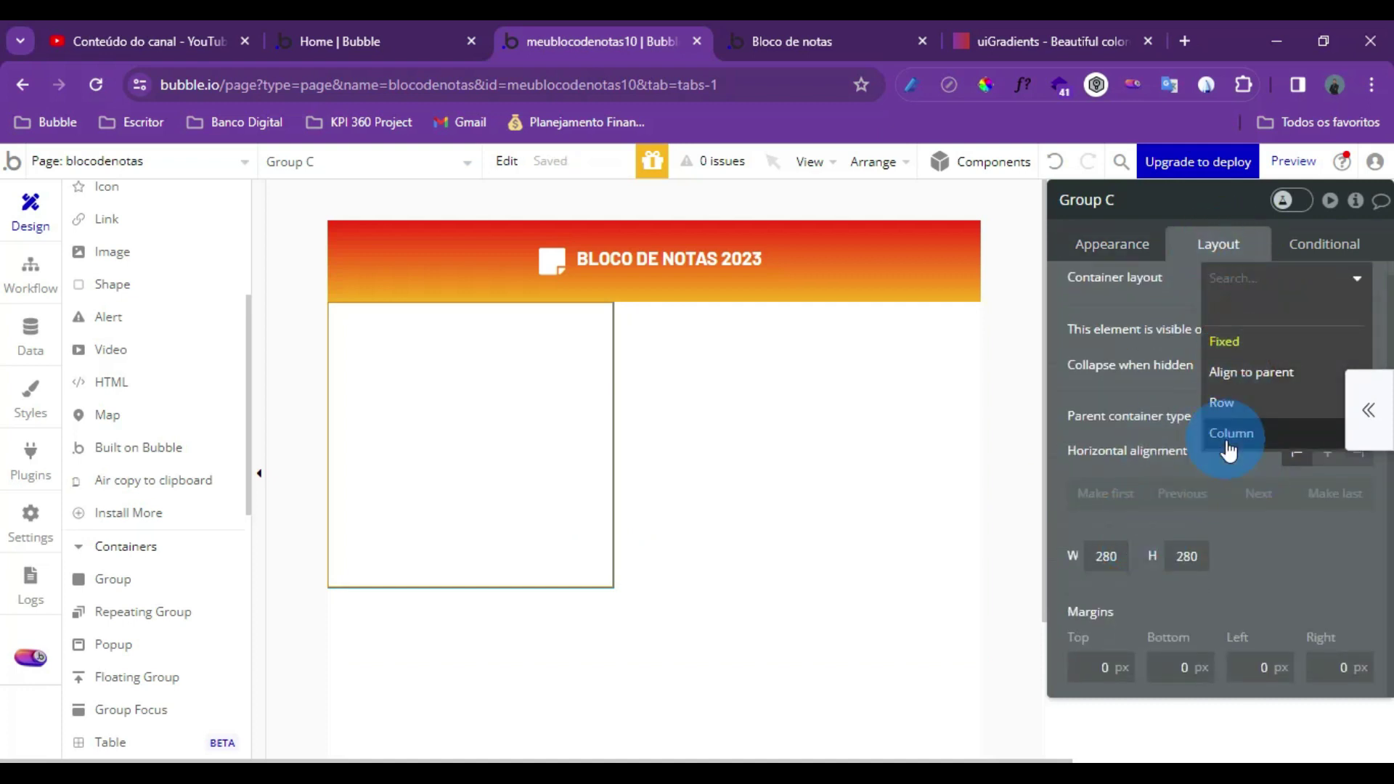
{"action": "left_click", "coordinate": [1227, 440]}
{"action": "scroll", "coordinate": [1139, 559], "scroll_direction": "down", "scroll_amount": 3}
{"action": "left_click", "coordinate": [1144, 526]}
{"action": "left_click", "coordinate": [1224, 564]}
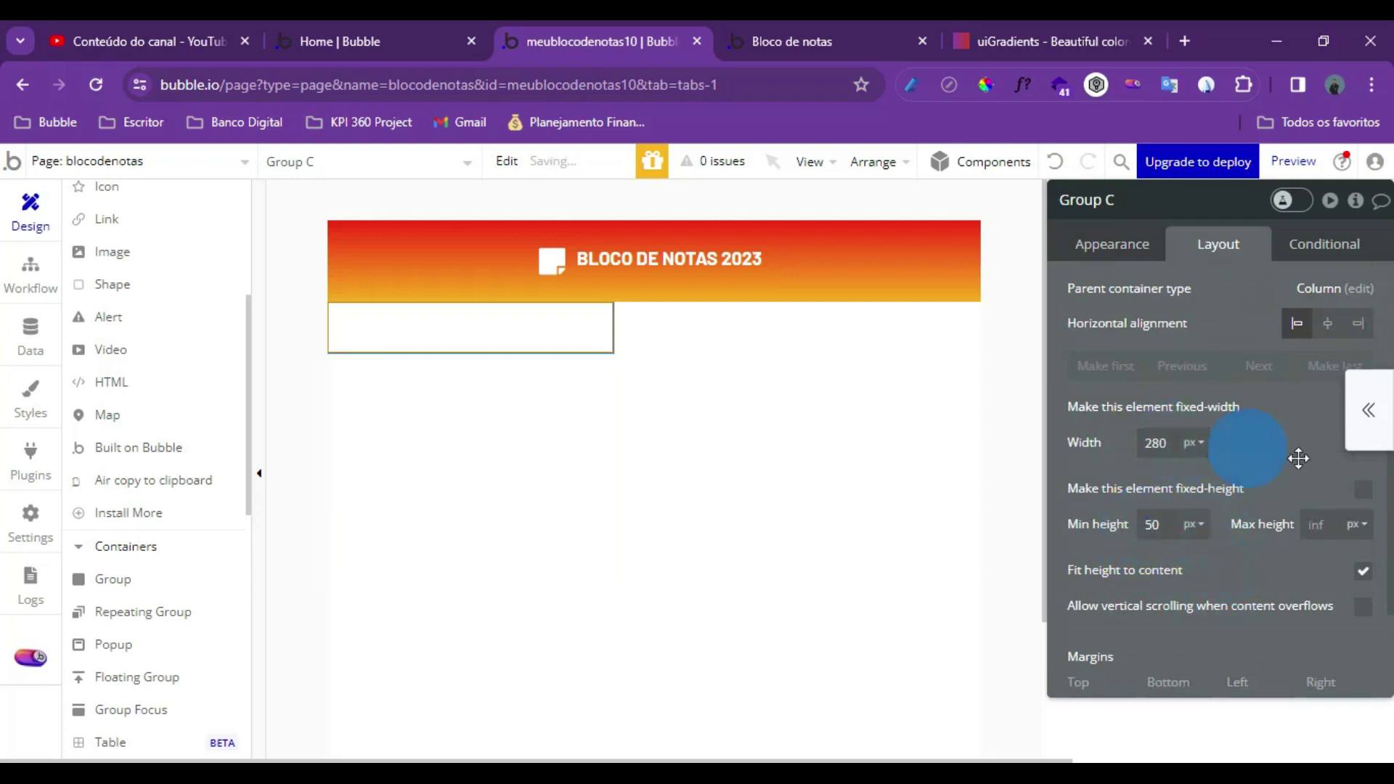
Turn off the fixed width of the group inside the repeating group cell
{"action": "scroll", "coordinate": [1293, 456], "scroll_direction": "up", "scroll_amount": 2}
{"action": "left_click", "coordinate": [1357, 501]}
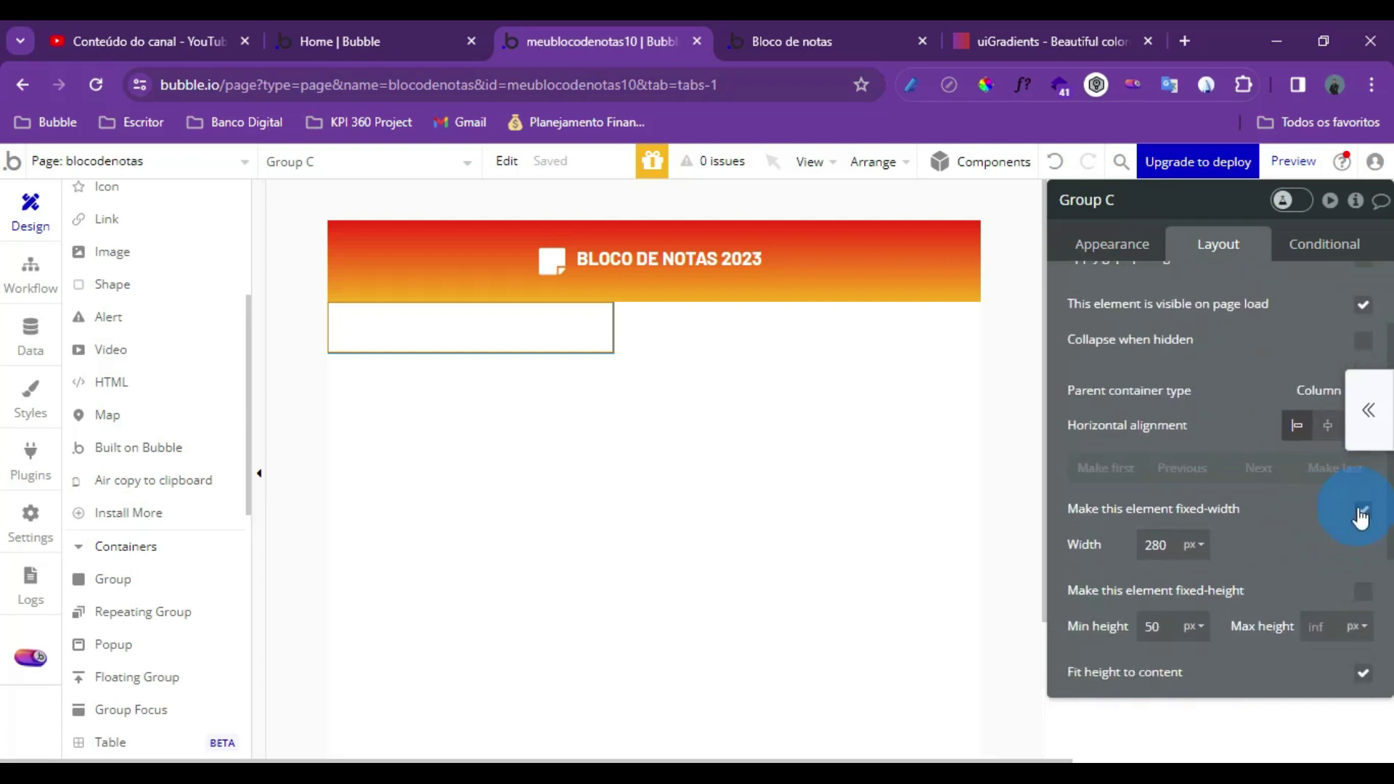
{"action": "left_click", "coordinate": [1361, 512]}
{"action": "left_click", "coordinate": [1165, 550]}
{"action": "left_click", "coordinate": [1164, 552]}
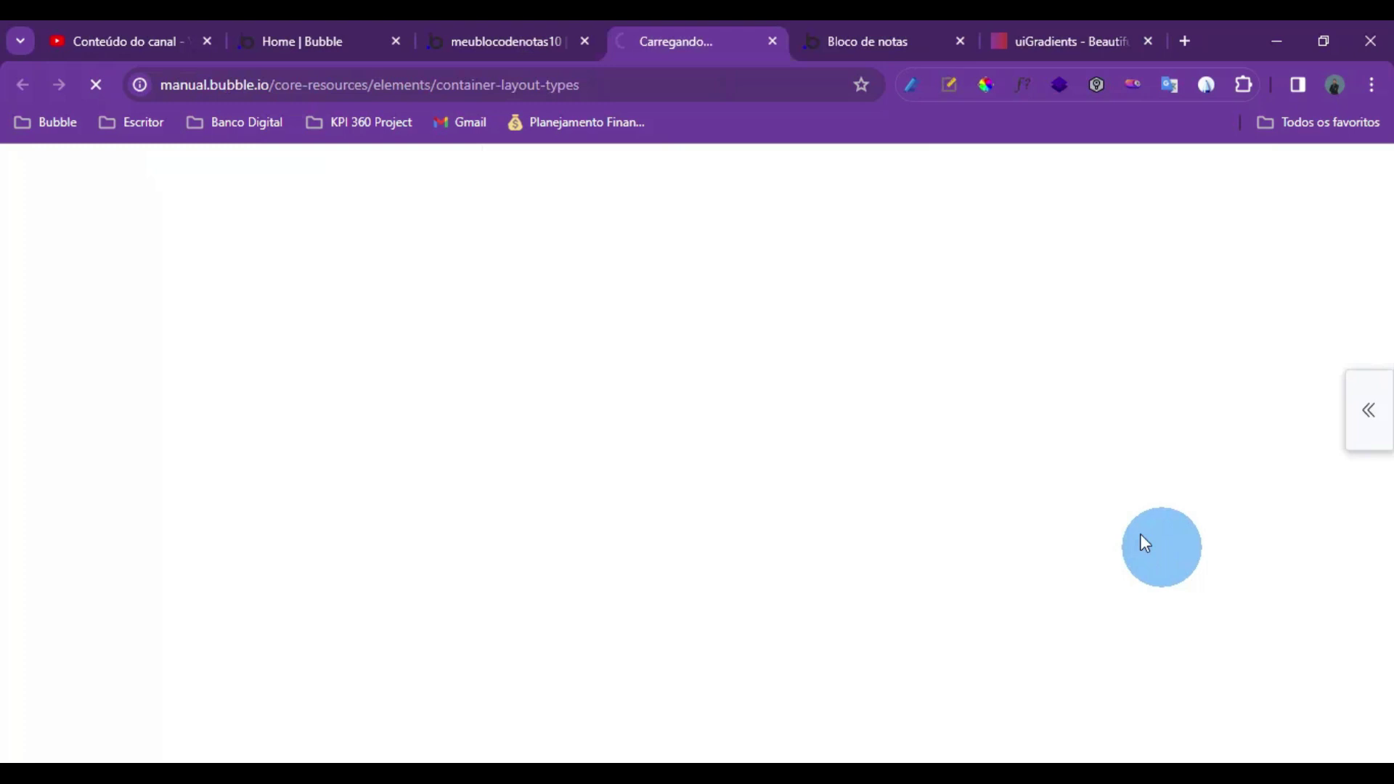
{"action": "left_click", "coordinate": [773, 42]}
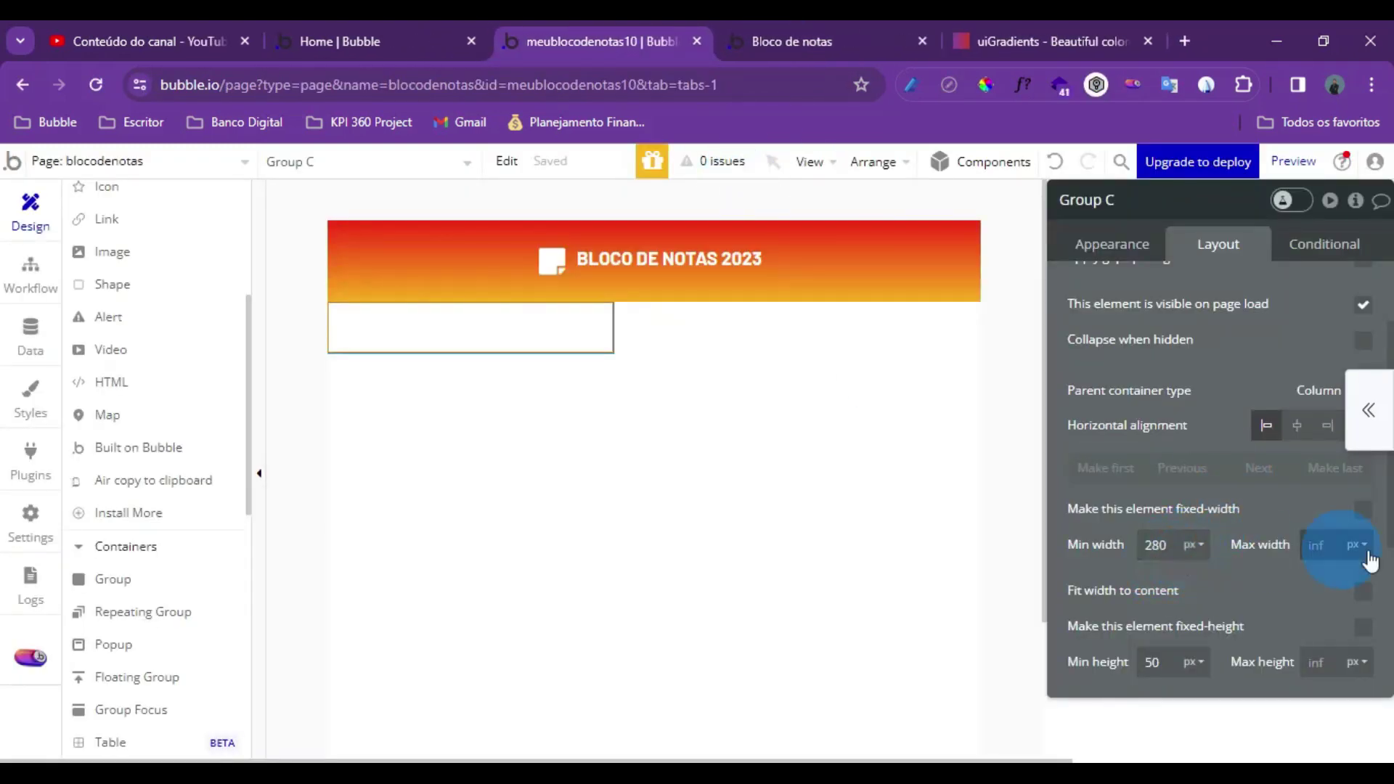
Set the minimum width of the group inside the repeating group cell to 80 px
{"action": "left_click", "coordinate": [621, 371]}
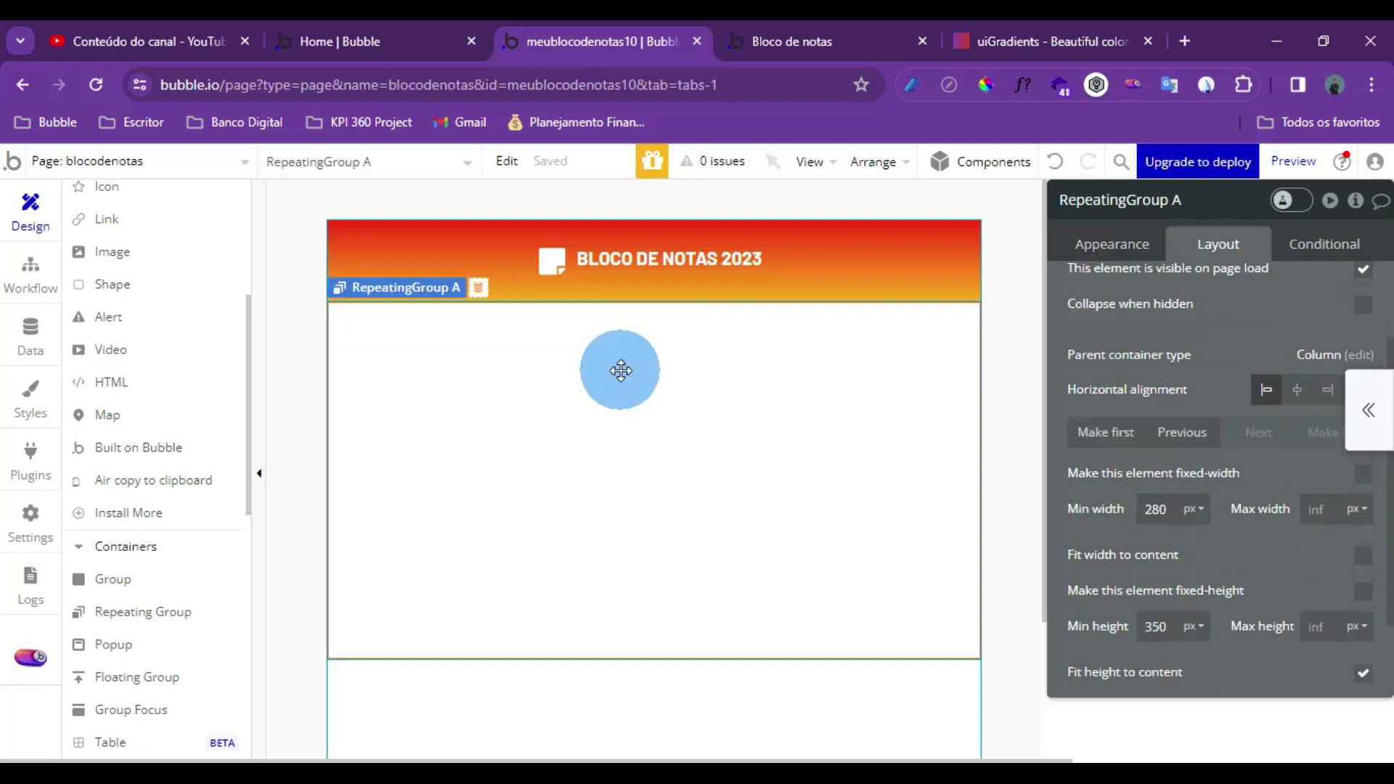
{"action": "left_click_drag", "start_coordinate": [686, 375], "coordinate": [487, 336]}
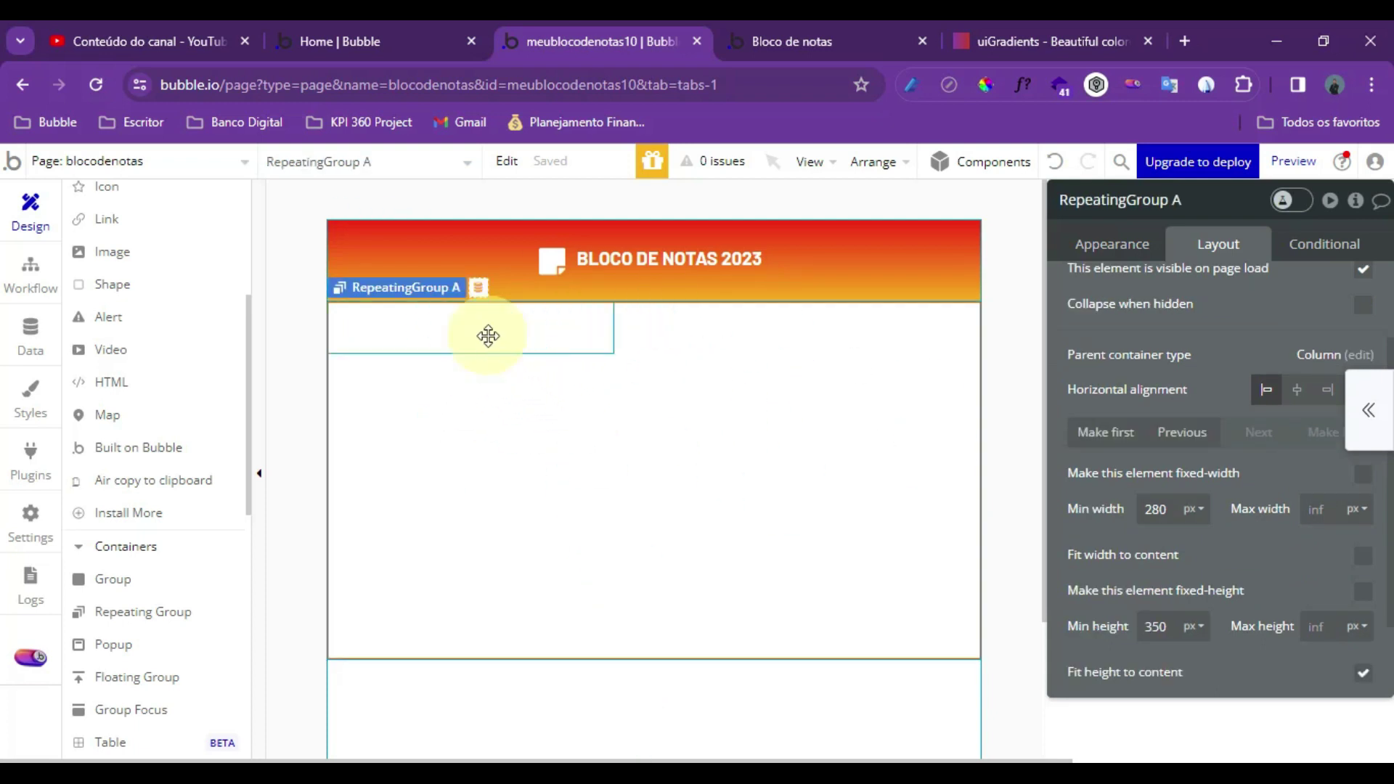
{"action": "left_click", "coordinate": [488, 336]}
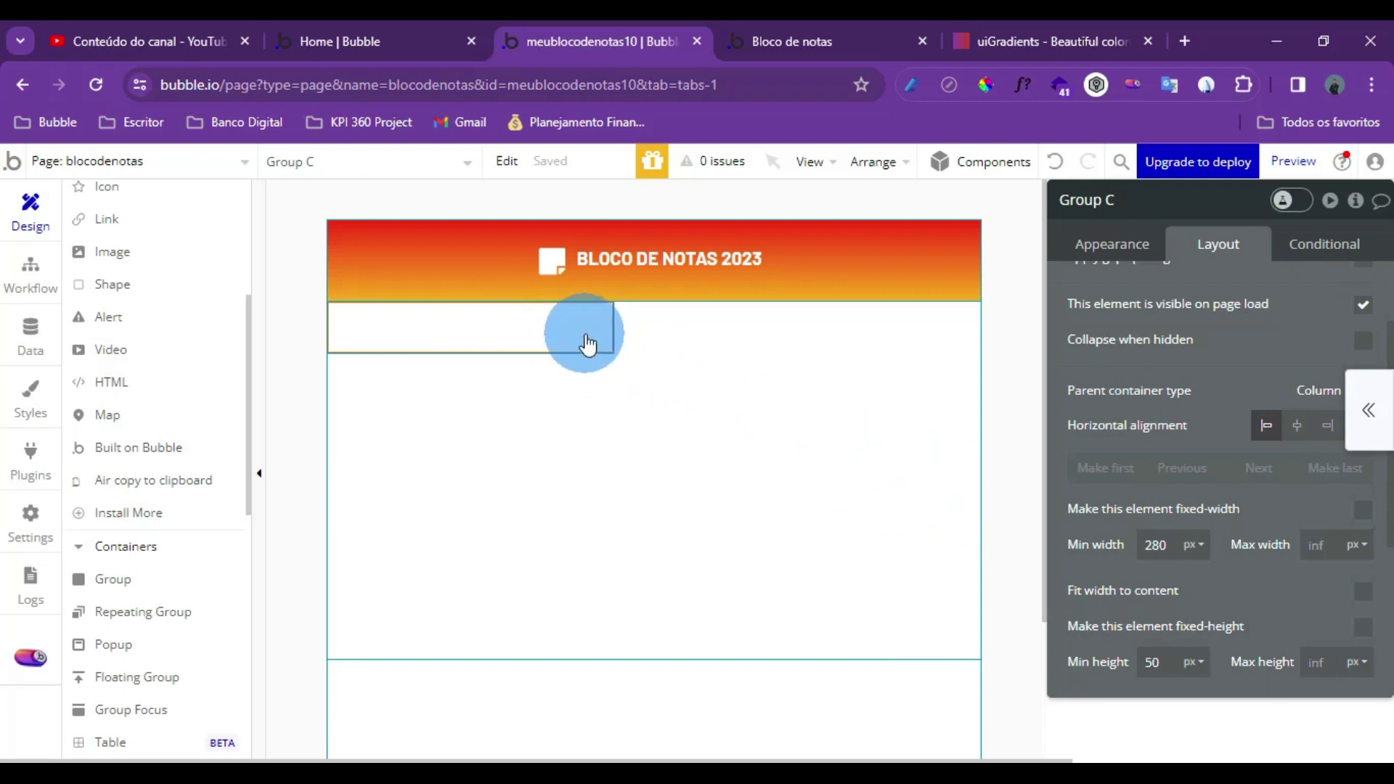
{"action": "scroll", "coordinate": [1214, 556], "scroll_direction": "down", "scroll_amount": 2}
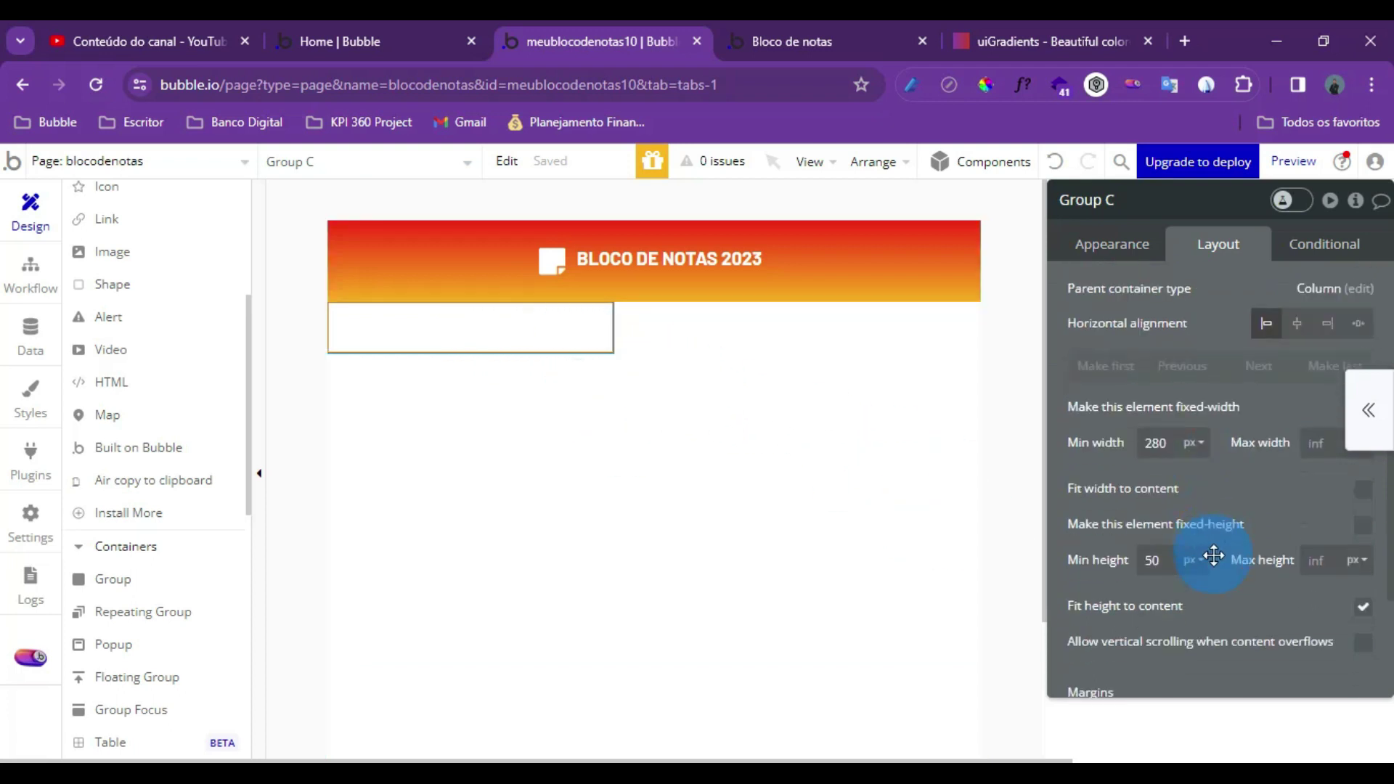
{"action": "left_click_drag", "start_coordinate": [1157, 442], "coordinate": [1153, 494]}
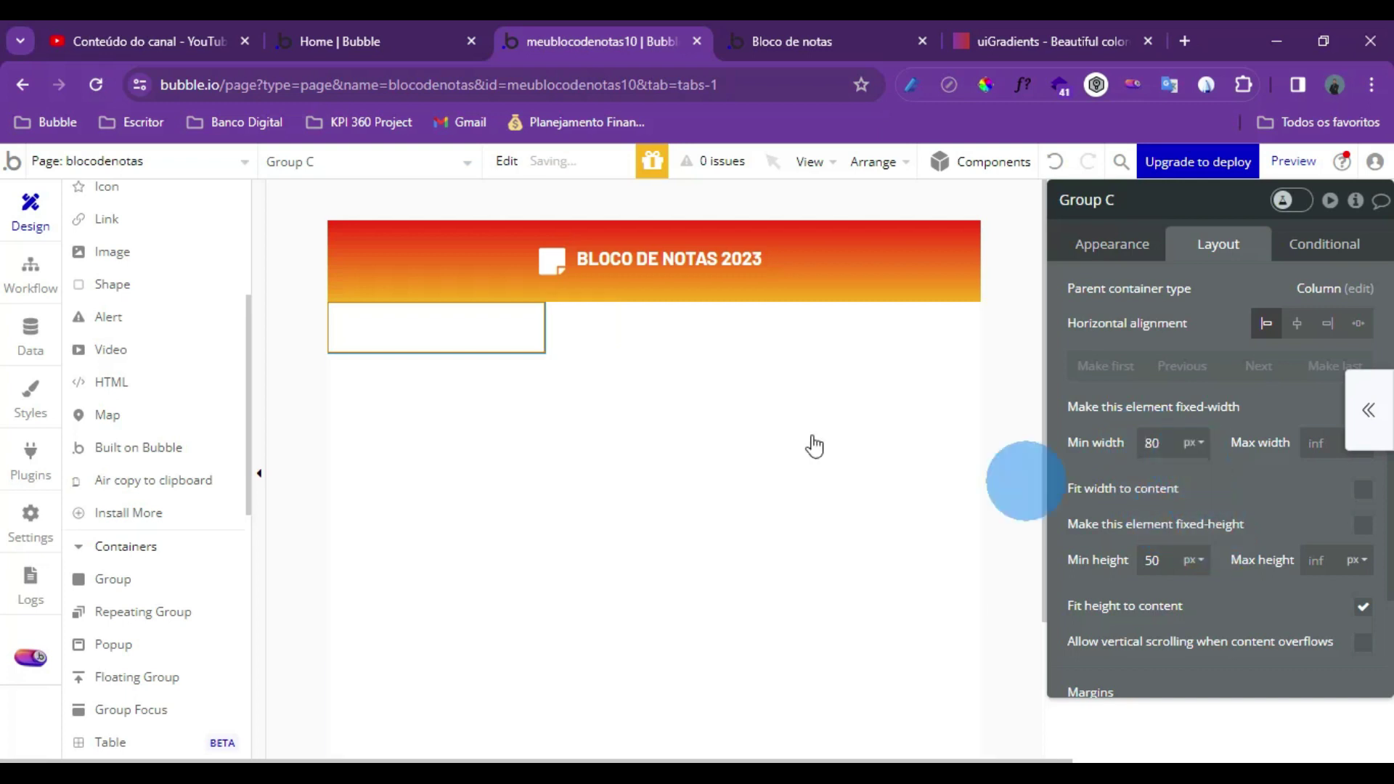
Add a text element inside the group in the repeating group's first cell
{"action": "left_click", "coordinate": [561, 360]}
{"action": "left_click", "coordinate": [475, 309]}
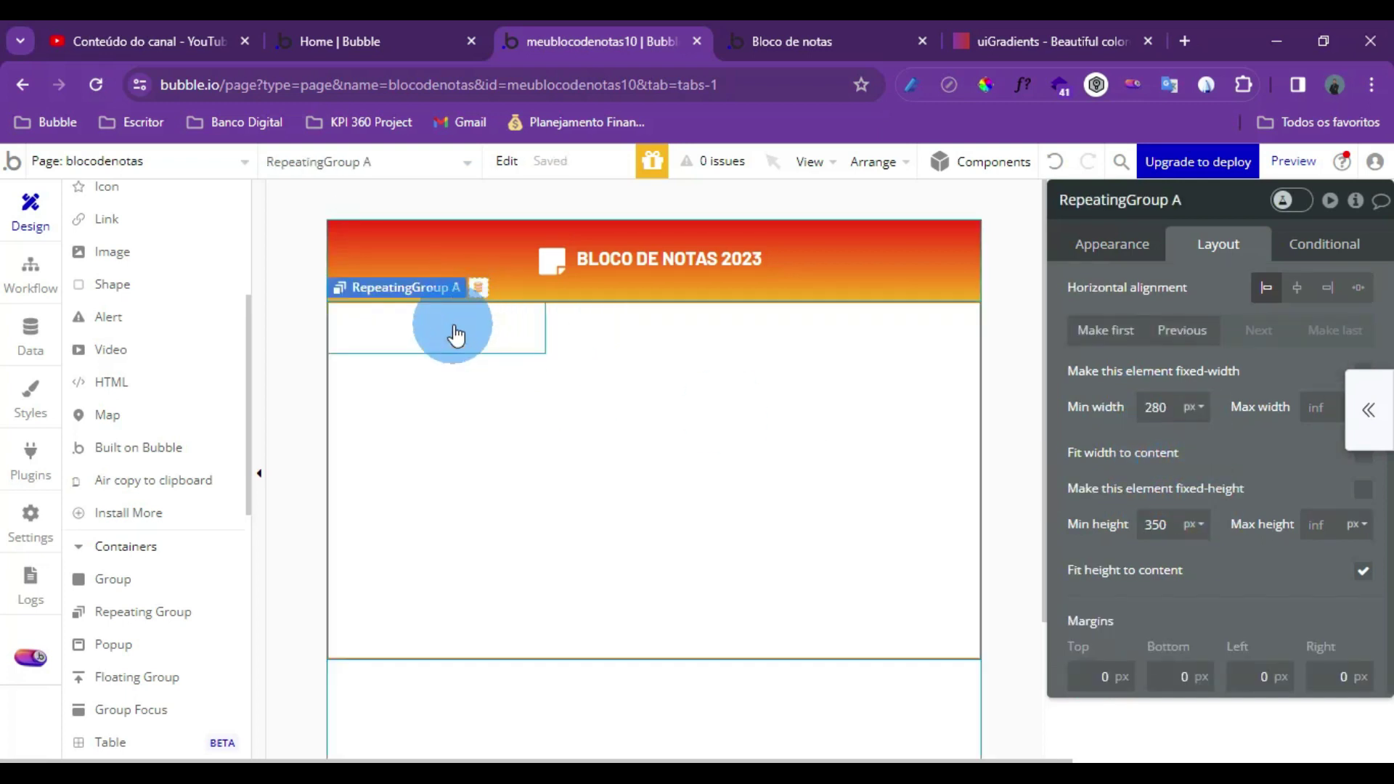
{"action": "left_click", "coordinate": [143, 581]}
{"action": "scroll", "coordinate": [143, 581], "scroll_direction": "up", "scroll_amount": 5}
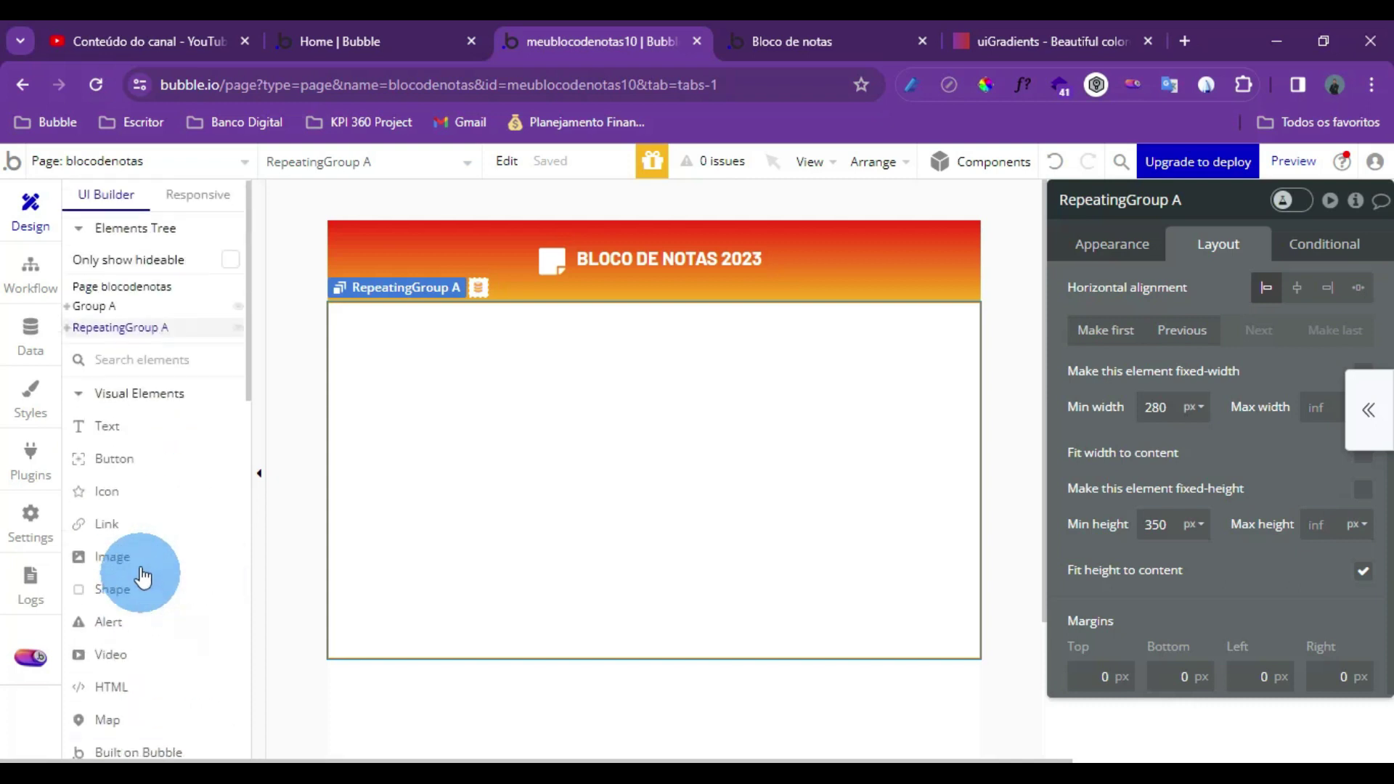
{"action": "left_click", "coordinate": [123, 428]}
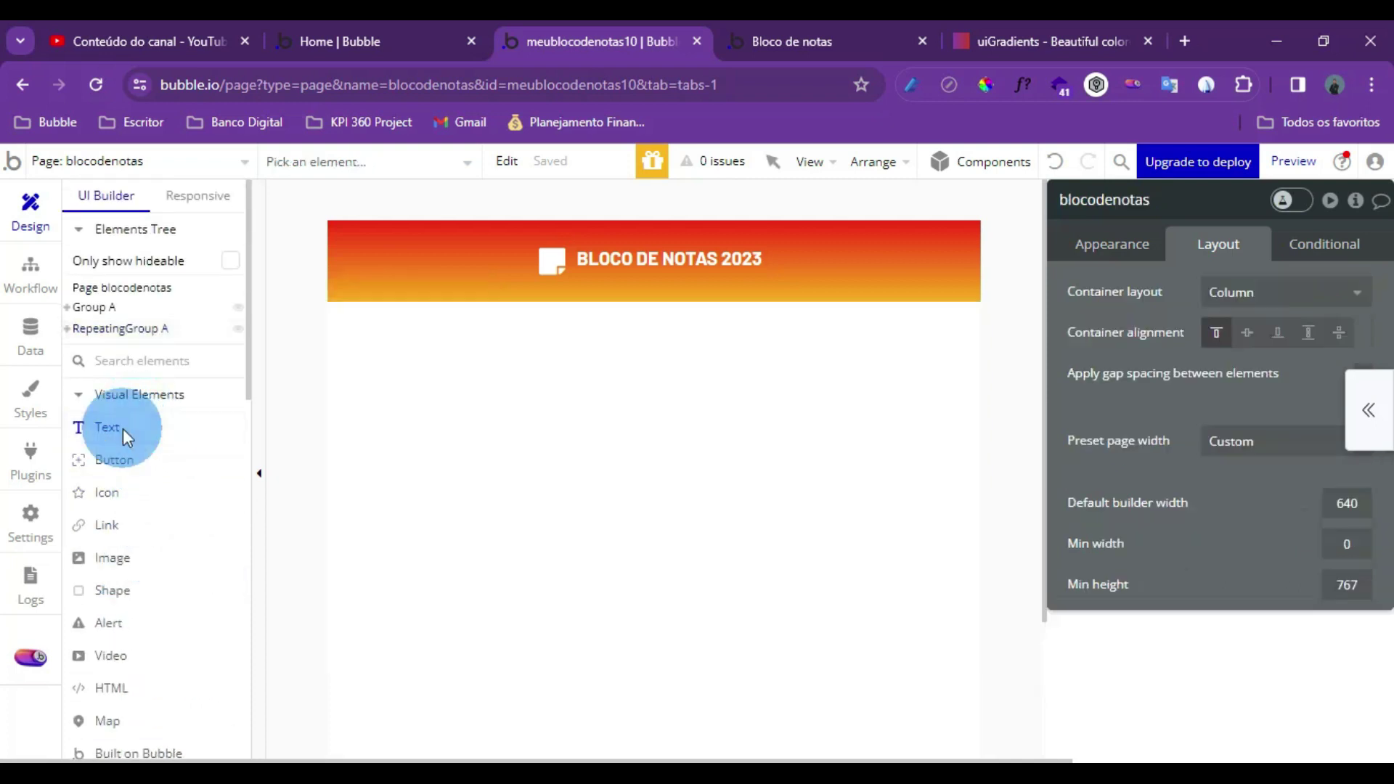
{"action": "left_click", "coordinate": [386, 324]}
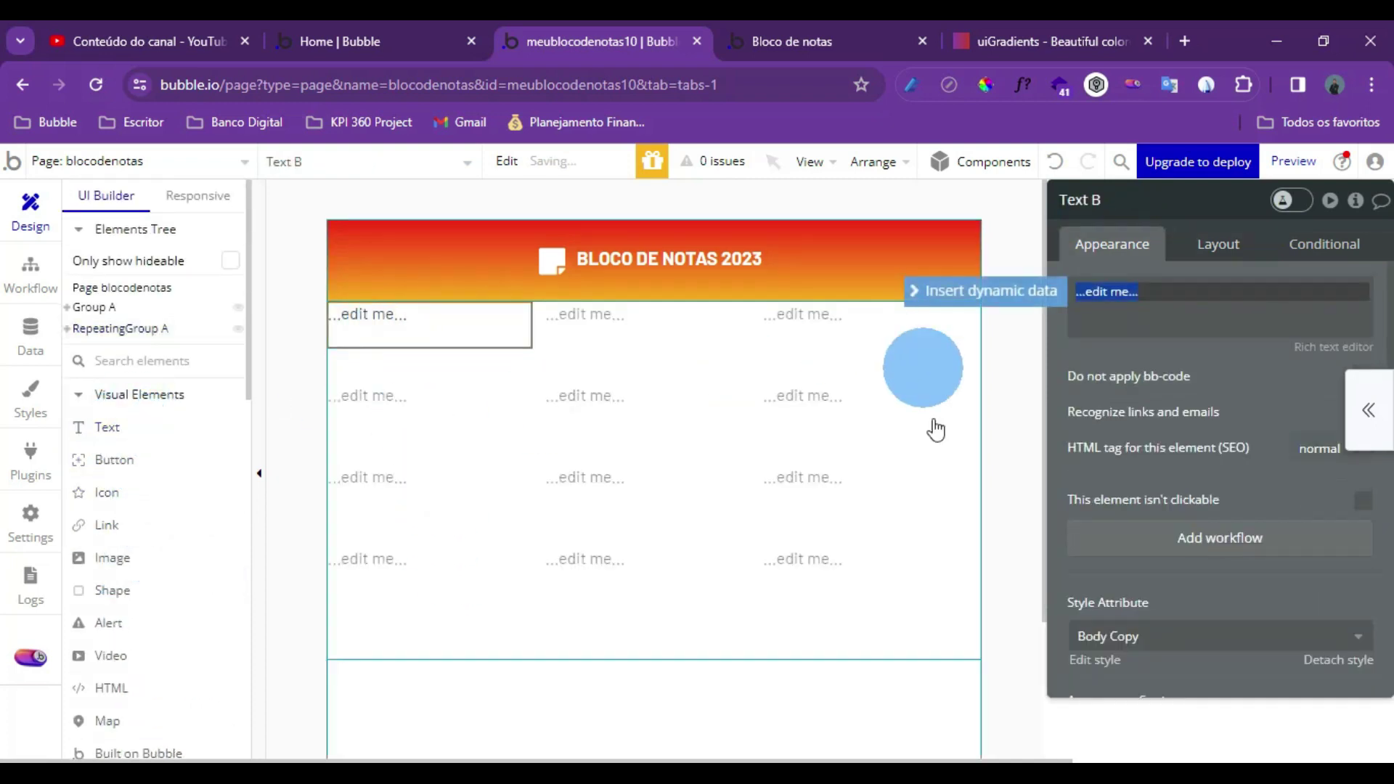
{"action": "left_click", "coordinate": [502, 318]}
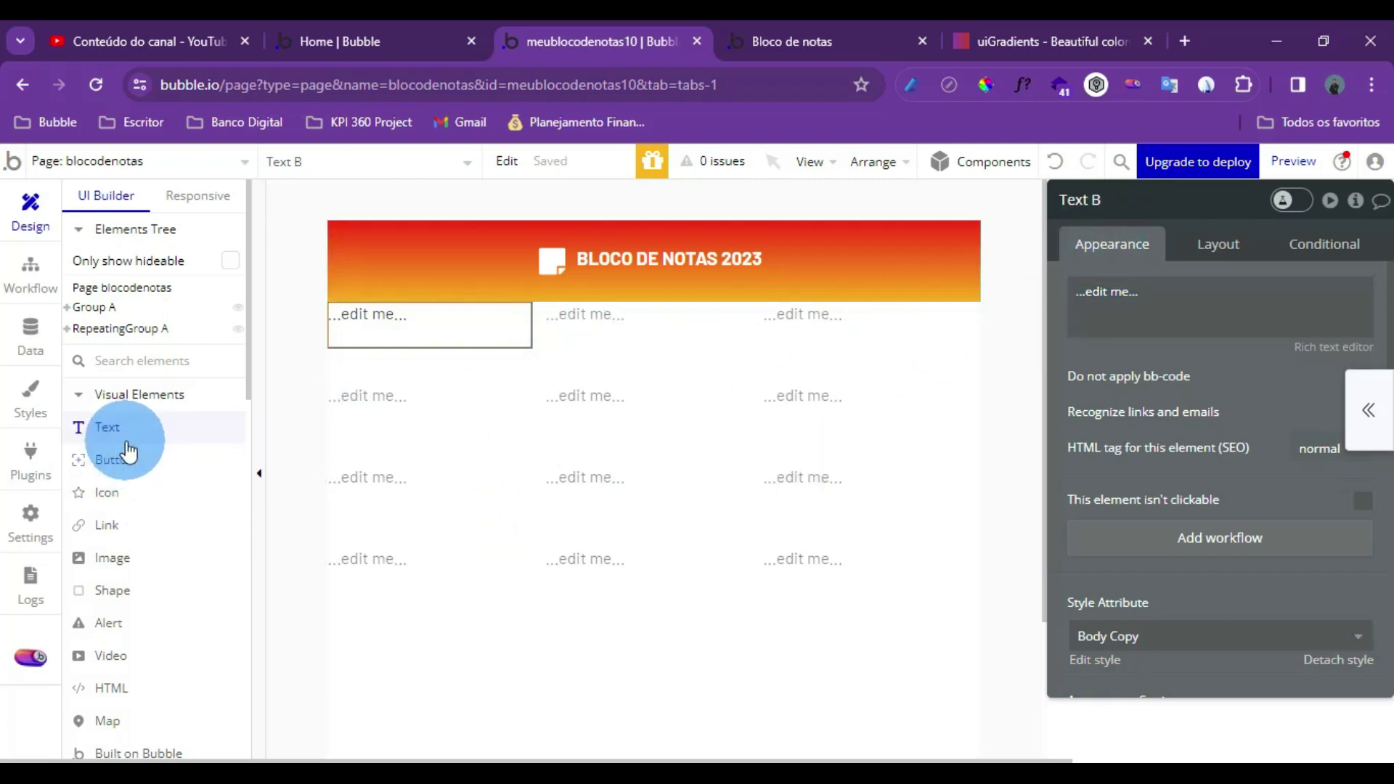
Rename the group inside the repeating group cell to "g clicavel"
{"action": "left_click", "coordinate": [67, 329]}
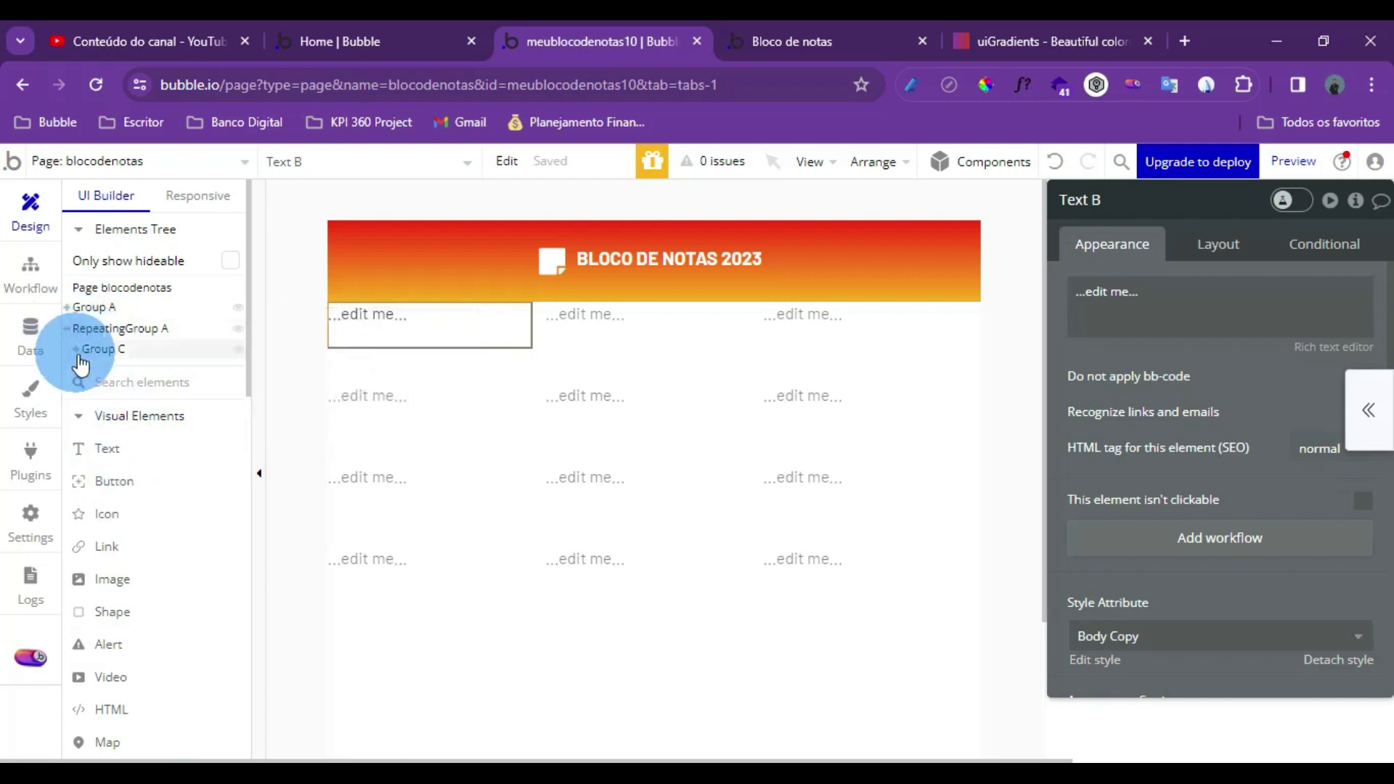
{"action": "left_click", "coordinate": [100, 351]}
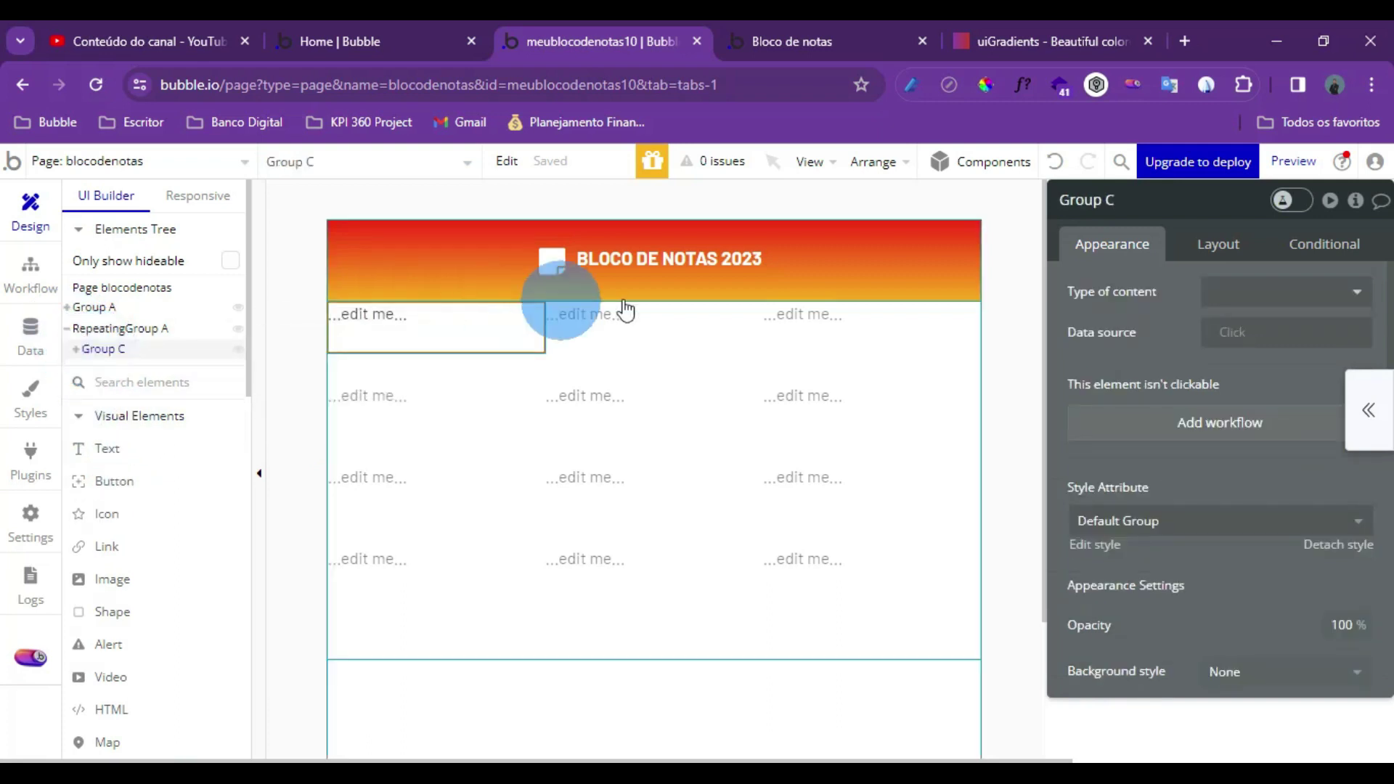
{"action": "left_click", "coordinate": [1120, 200]}
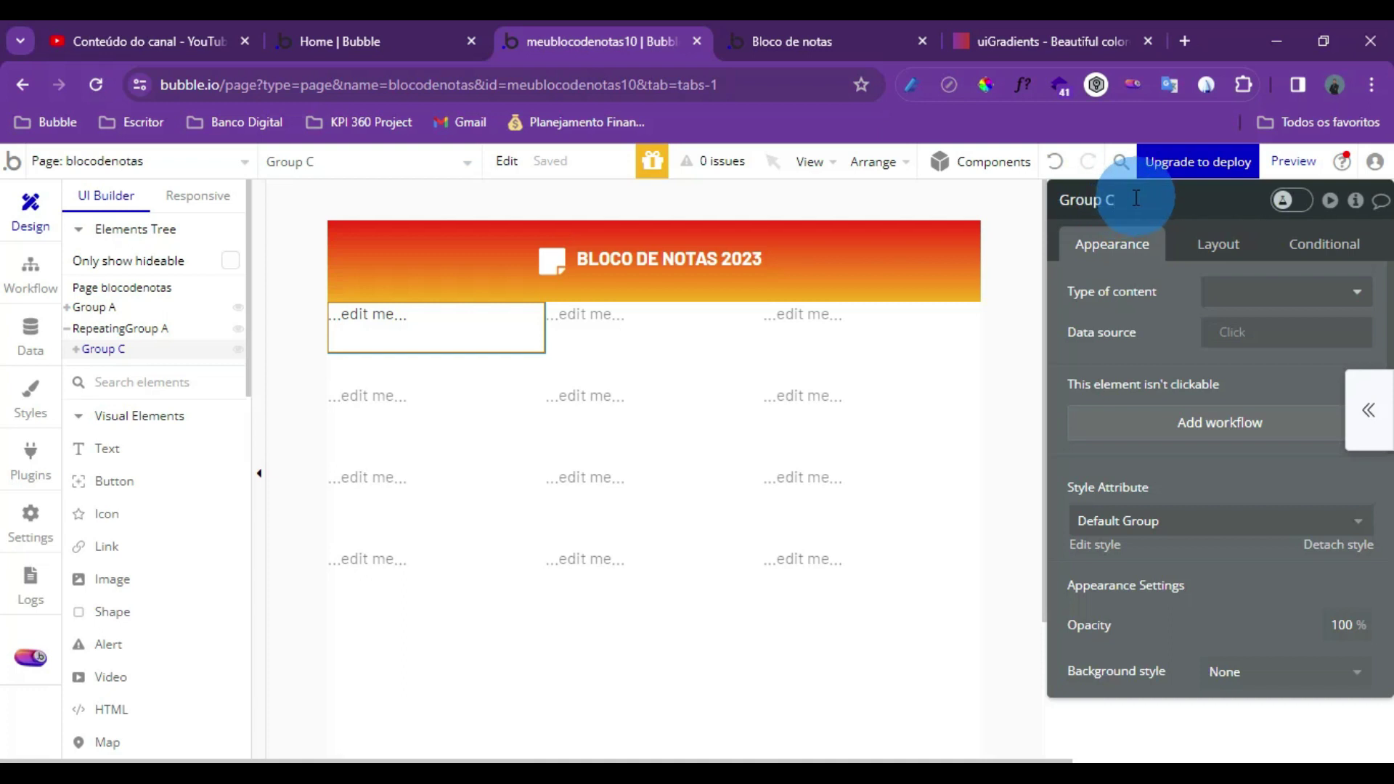
{"action": "type", "text": "G"}
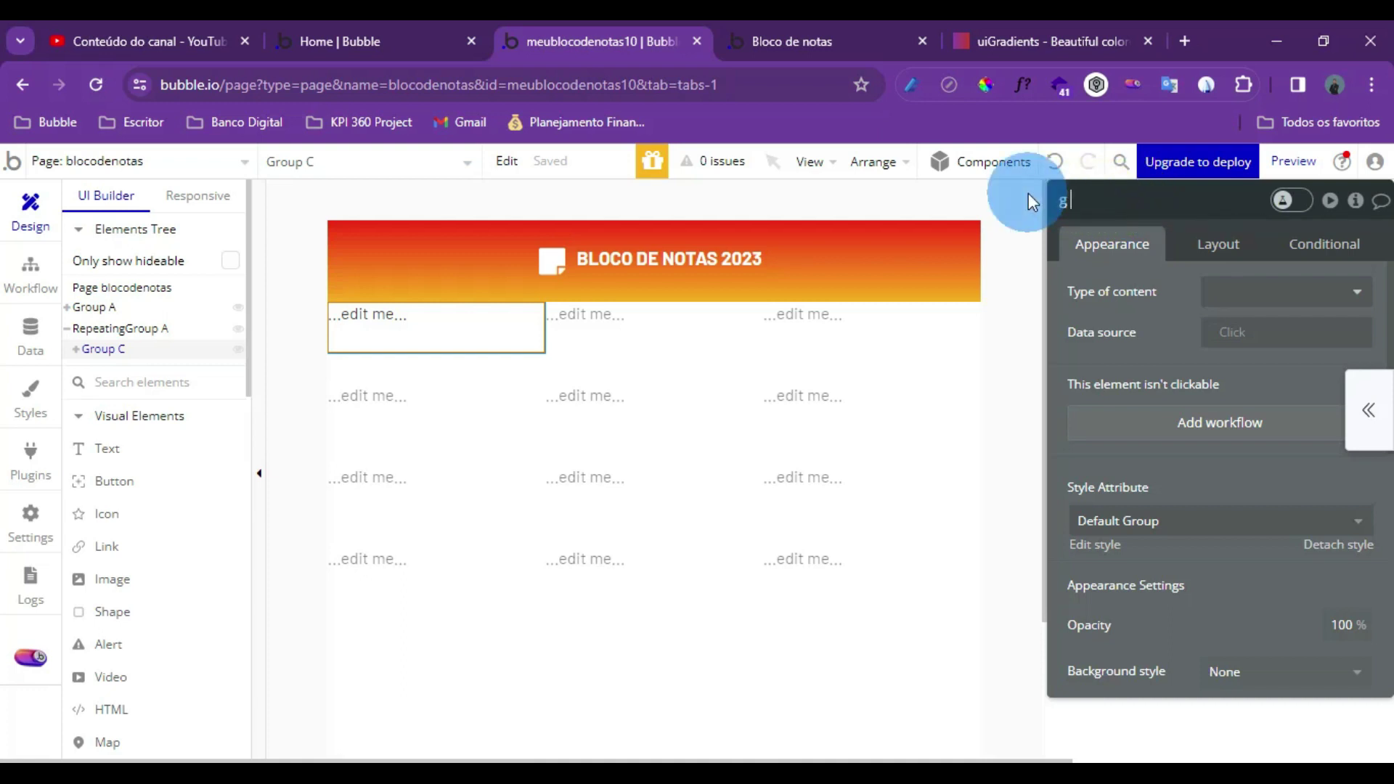
{"action": "type", "text": " clica"}
{"action": "type", "text": "vel"}
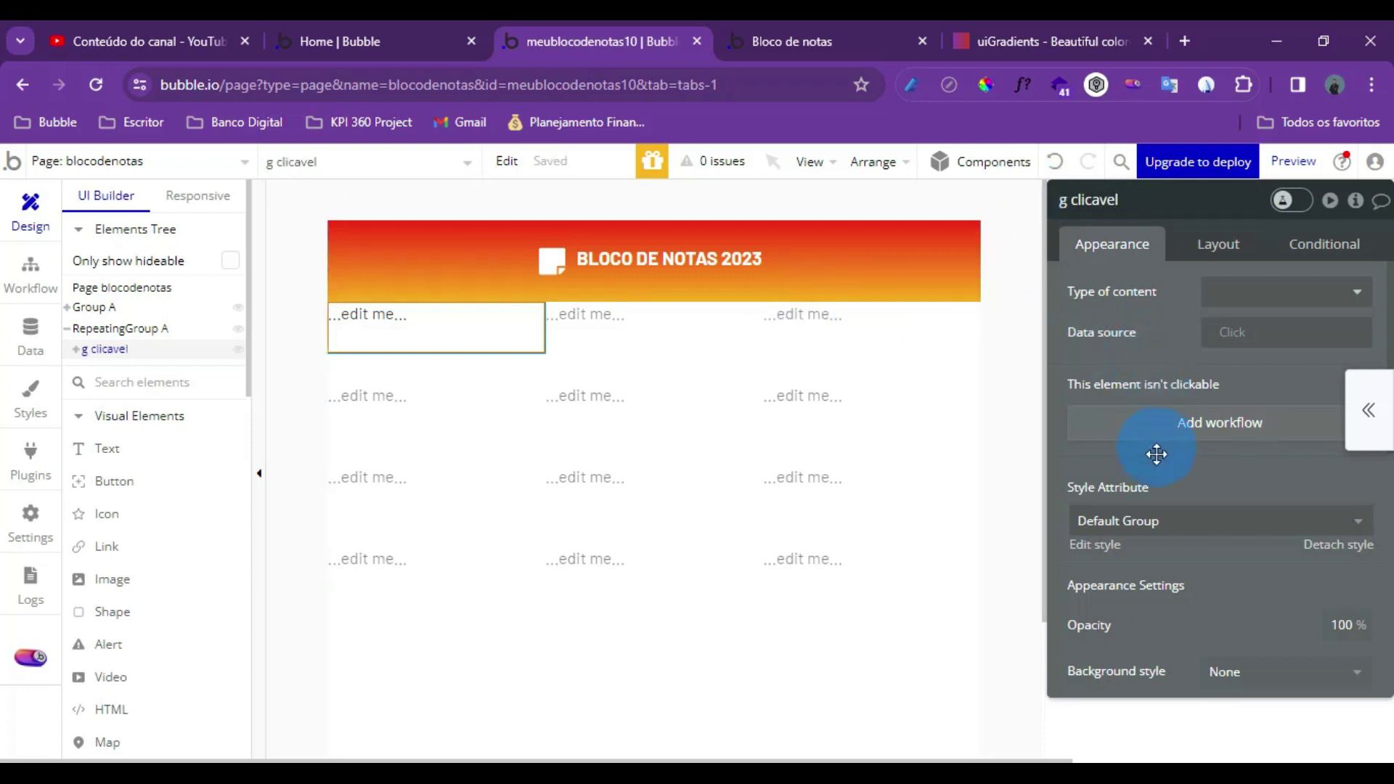
Give the g clicavel group a flat #FAFAFA background colour and a roundness of 5
{"action": "scroll", "coordinate": [1156, 454], "scroll_direction": "down", "scroll_amount": 2}
{"action": "left_click", "coordinate": [1176, 425]}
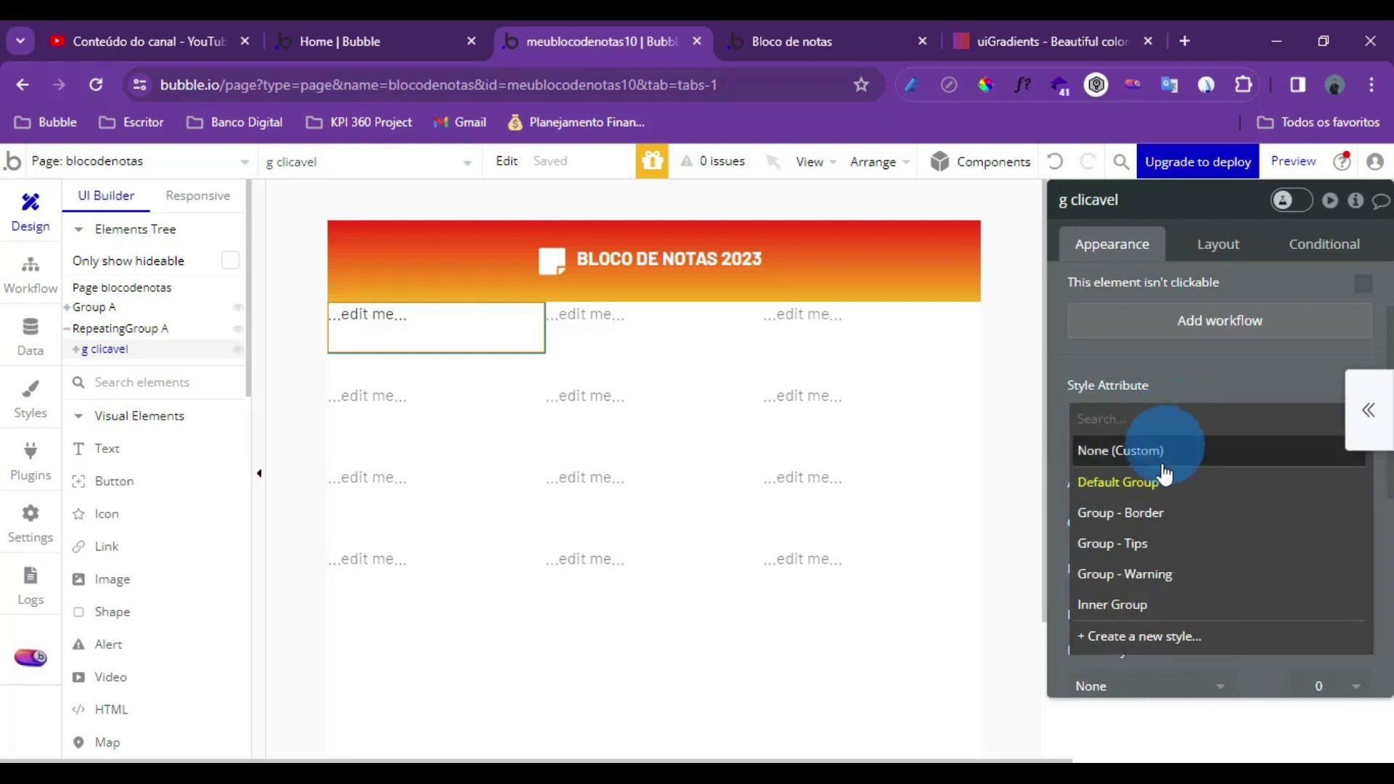
{"action": "left_click", "coordinate": [1171, 390]}
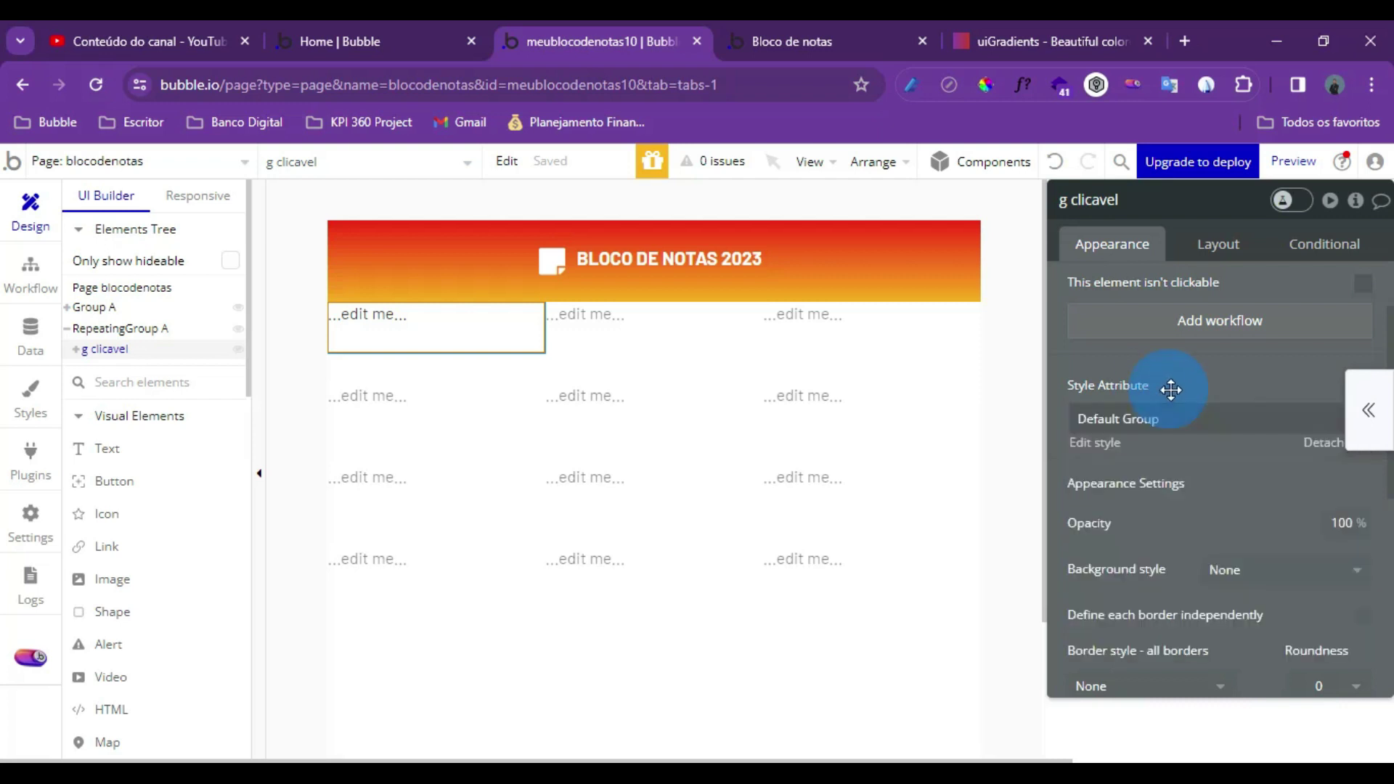
{"action": "scroll", "coordinate": [1155, 472], "scroll_direction": "up", "scroll_amount": 1}
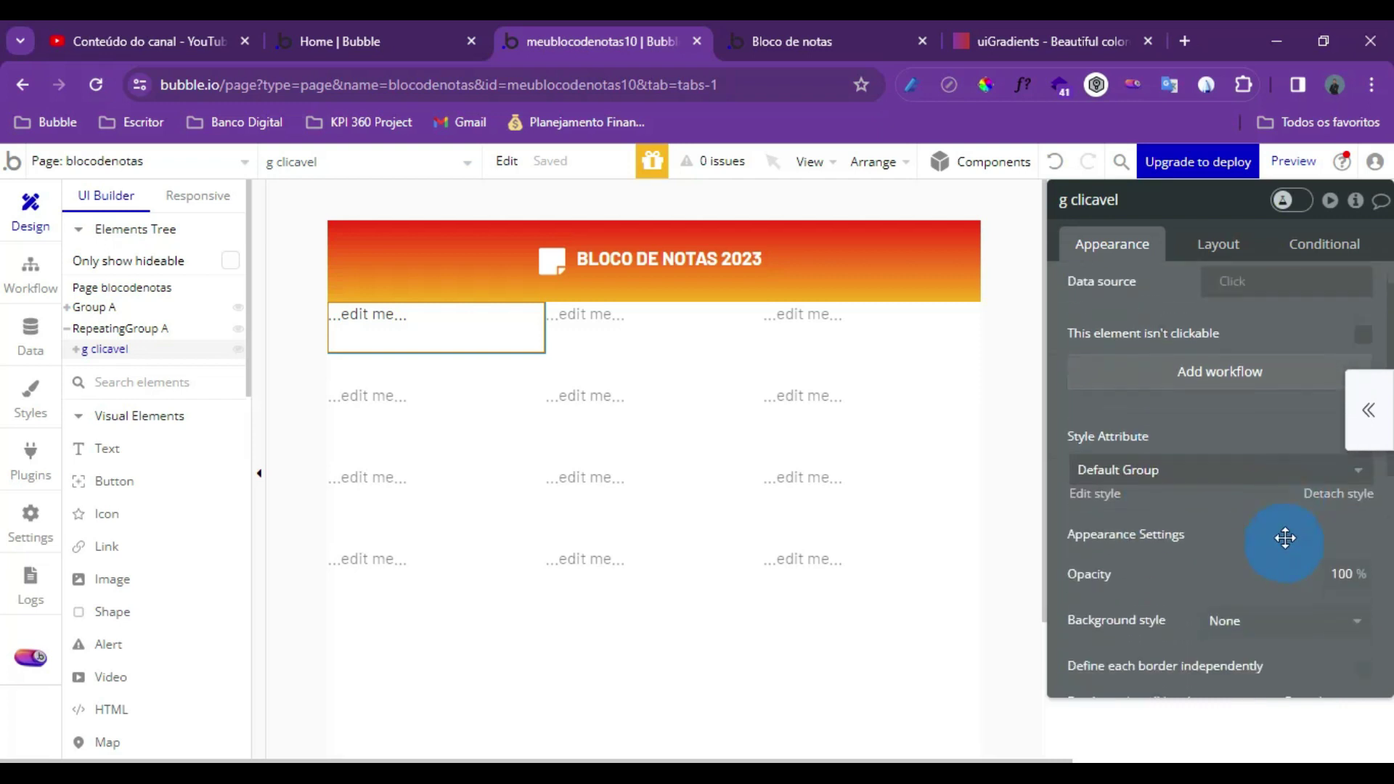
{"action": "scroll", "coordinate": [1285, 537], "scroll_direction": "down", "scroll_amount": 2}
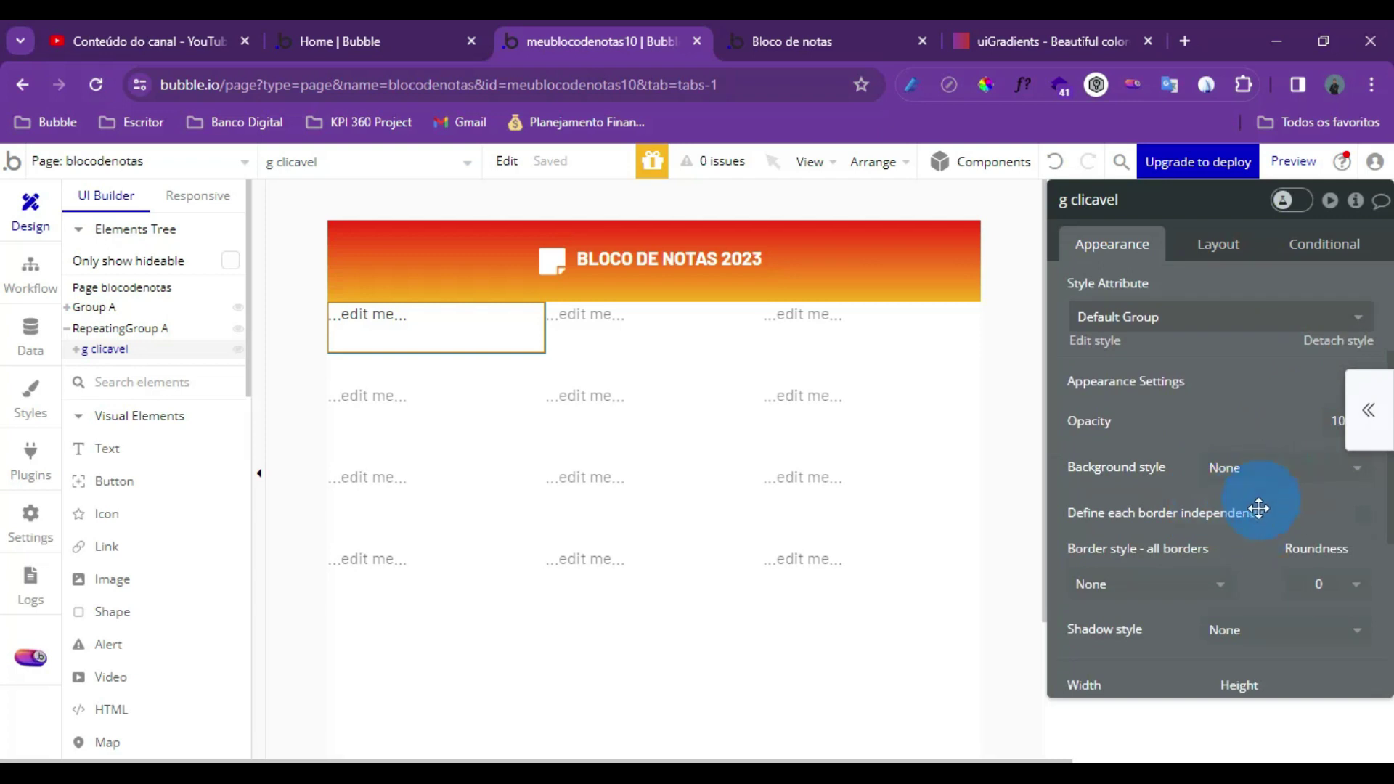
{"action": "left_click", "coordinate": [1267, 468]}
{"action": "left_click", "coordinate": [1245, 558]}
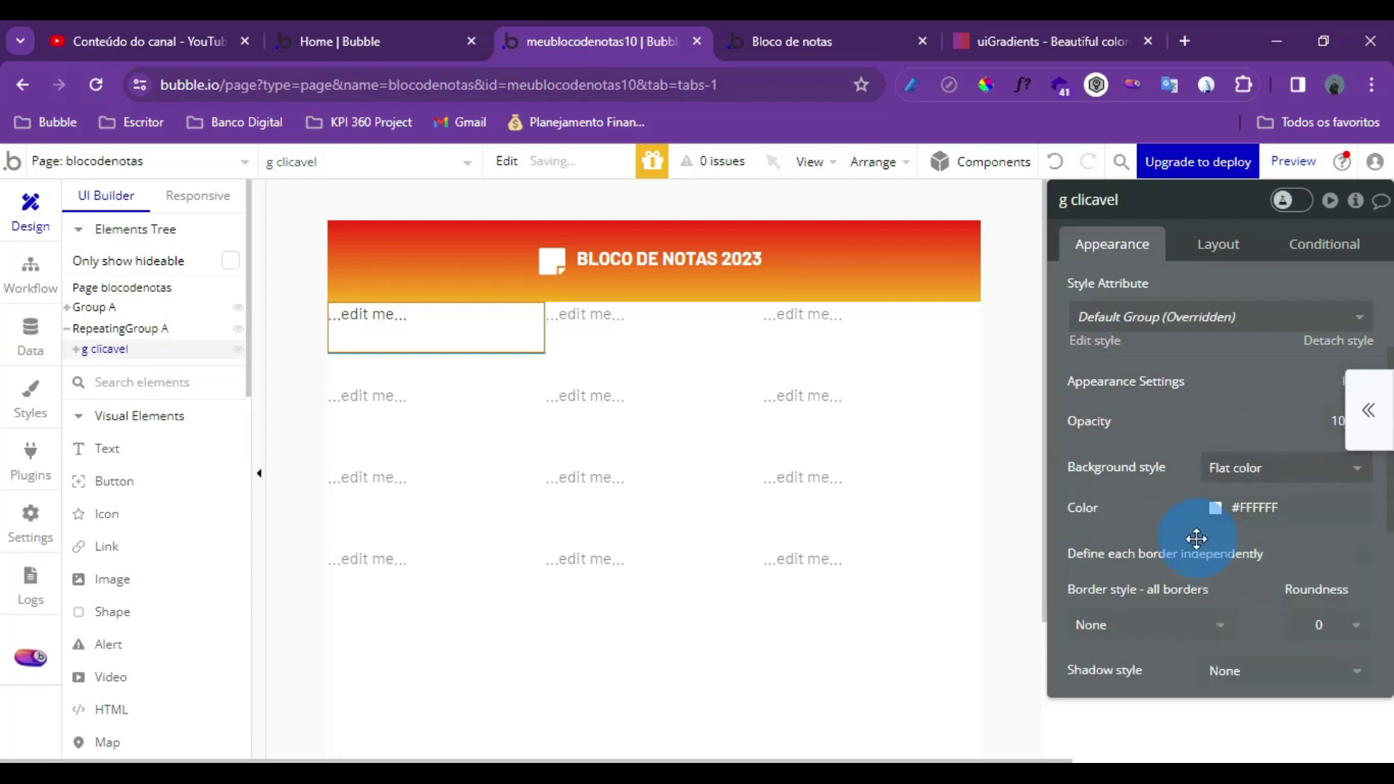
{"action": "scroll", "coordinate": [1188, 535], "scroll_direction": "down", "scroll_amount": 2}
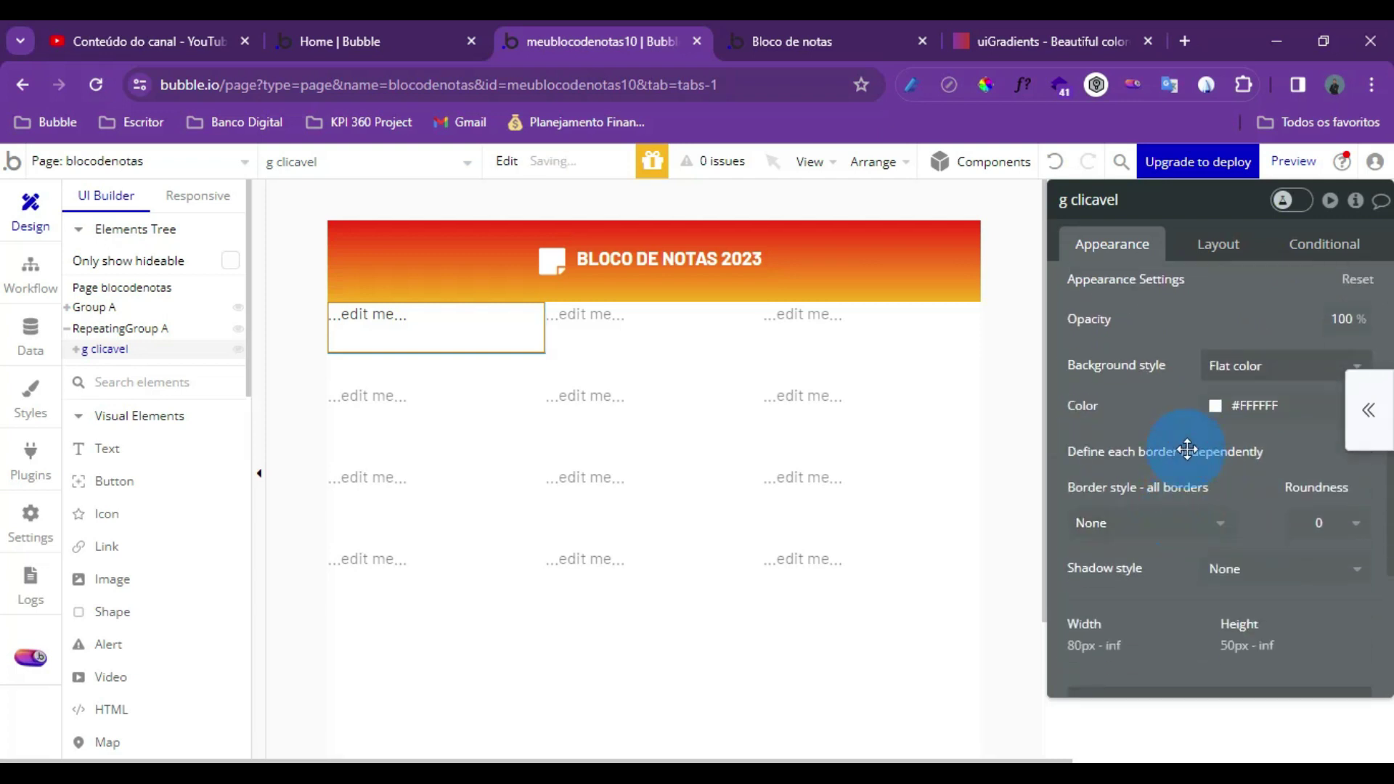
{"action": "left_click", "coordinate": [1268, 410]}
{"action": "type", "text": "fafafa"}
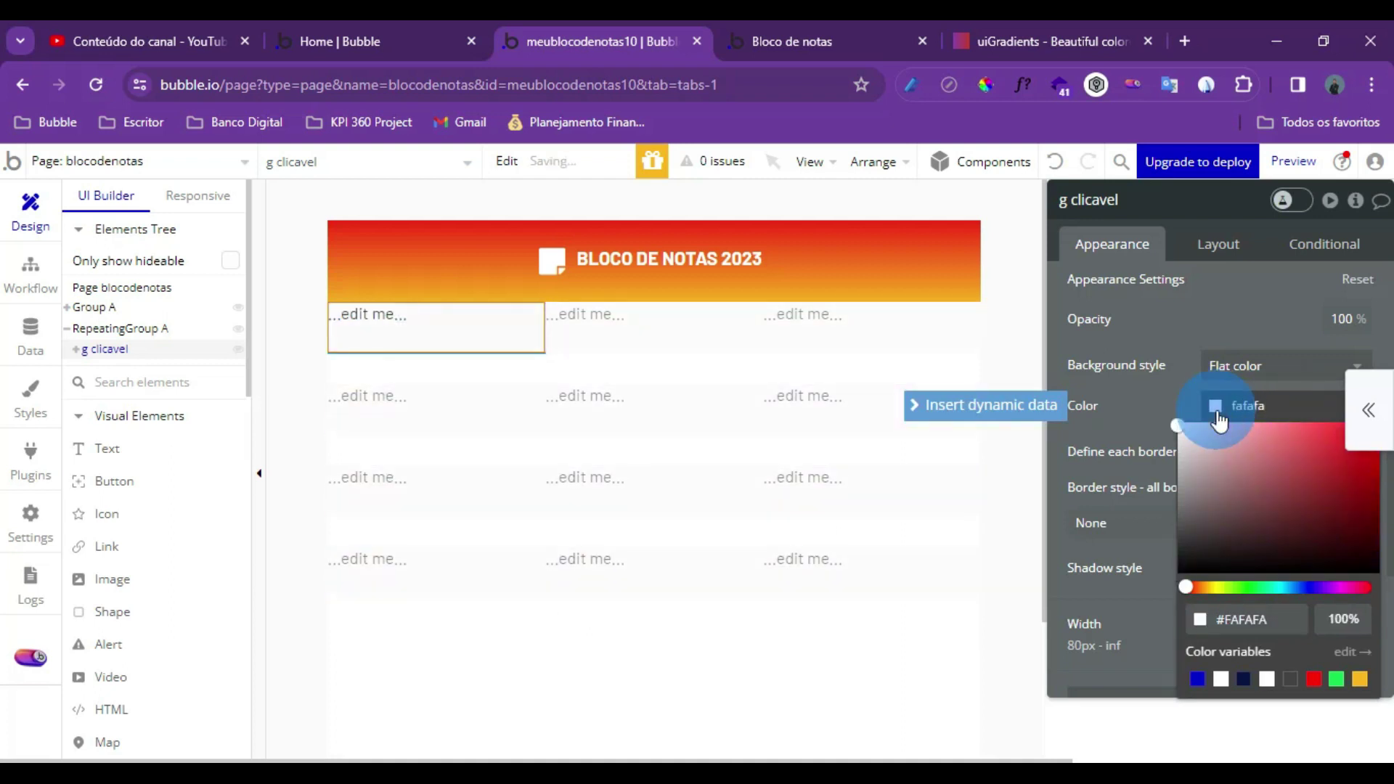
{"action": "left_click", "coordinate": [1171, 417]}
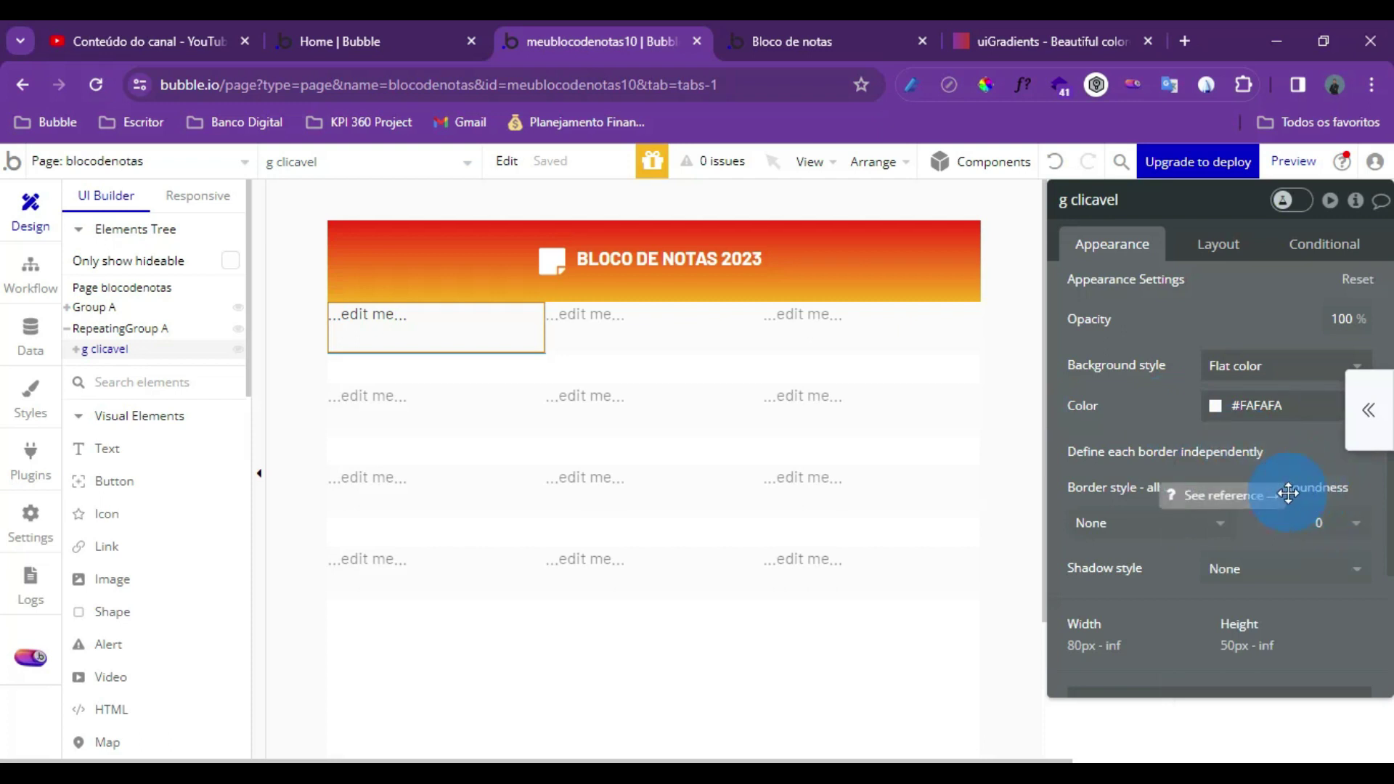
{"action": "left_click", "coordinate": [1342, 522]}
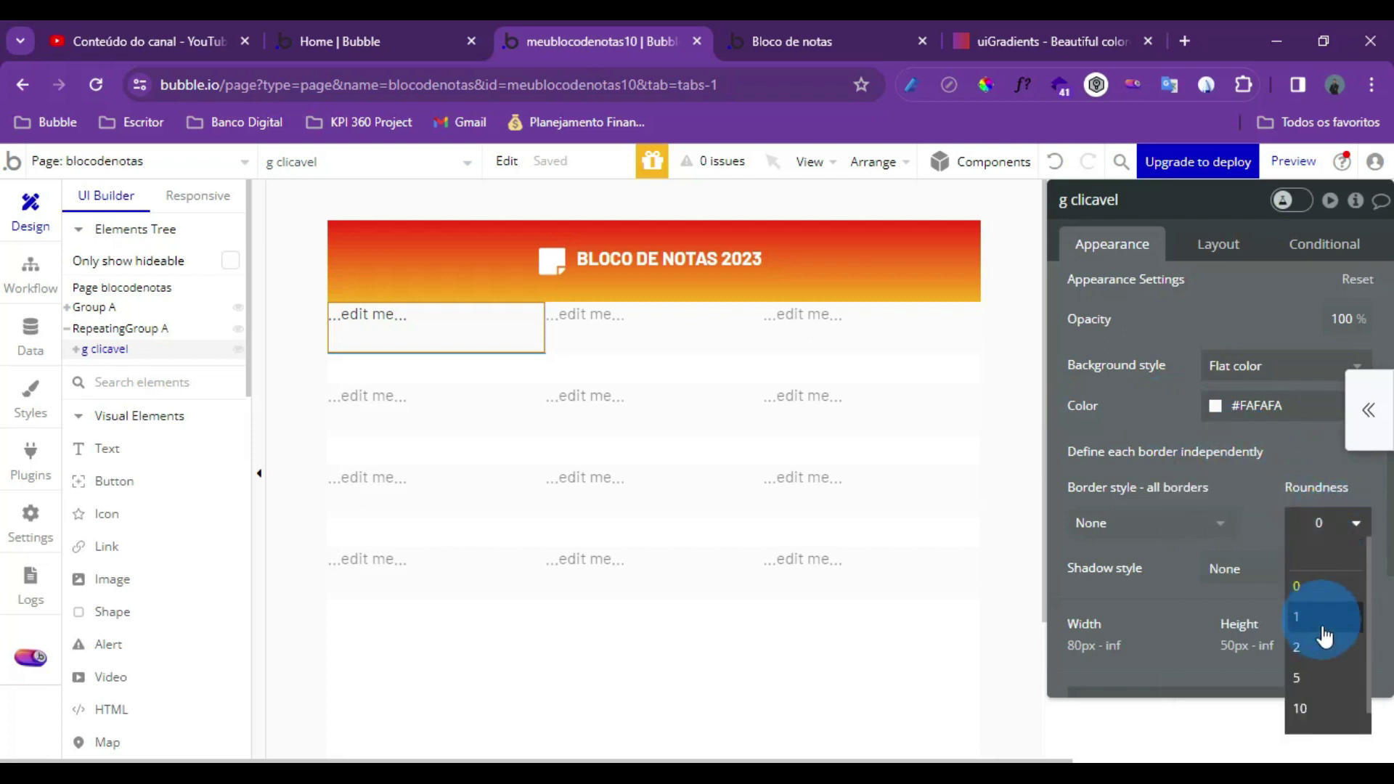
{"action": "left_click", "coordinate": [1320, 679]}
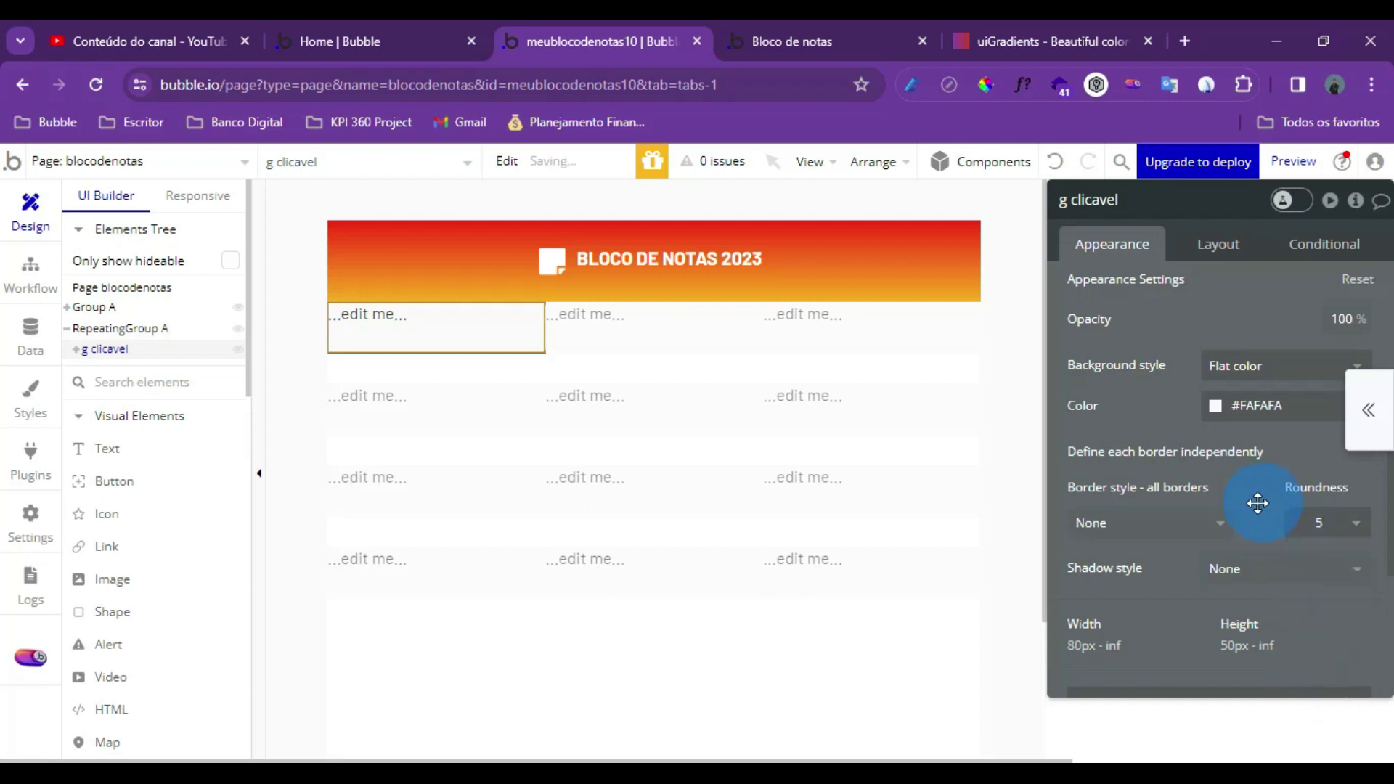
{"action": "left_click", "coordinate": [402, 330]}
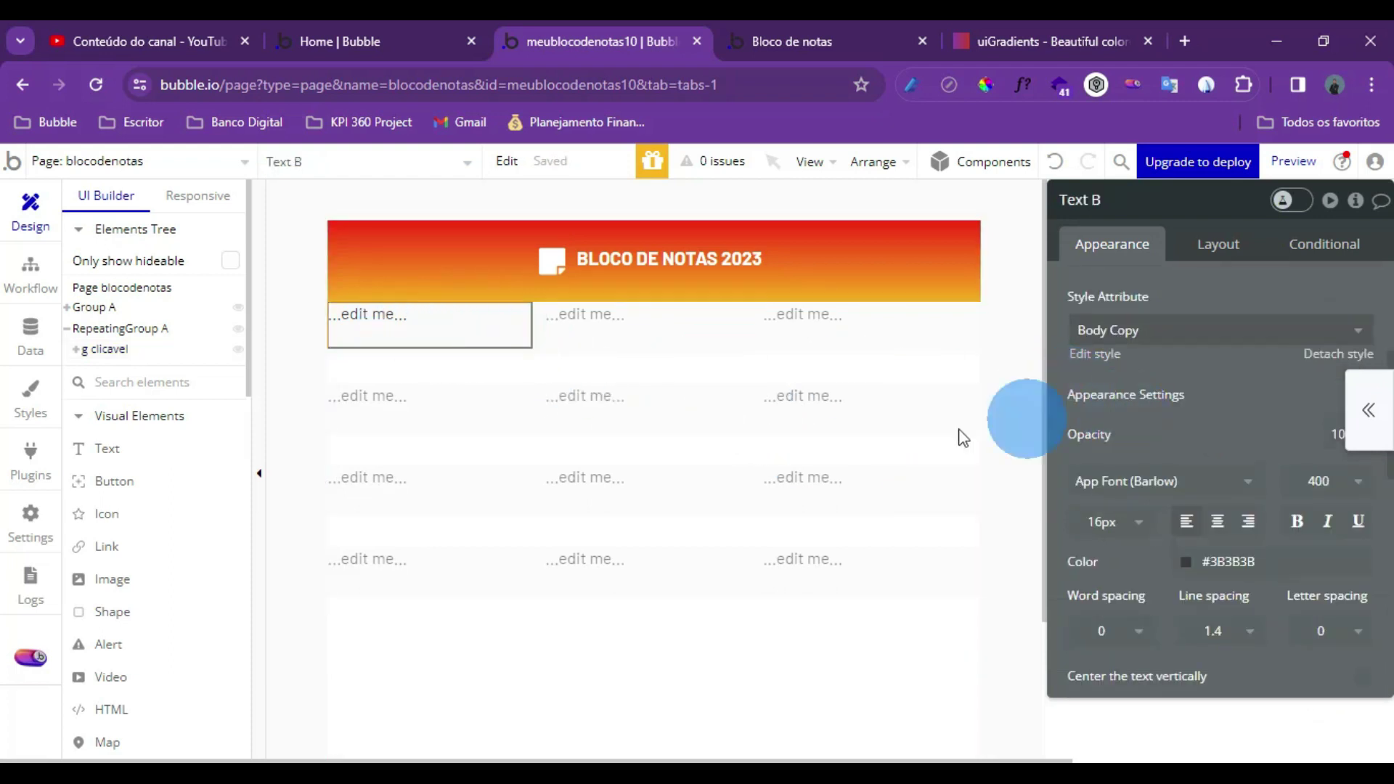
{"action": "left_click", "coordinate": [538, 435]}
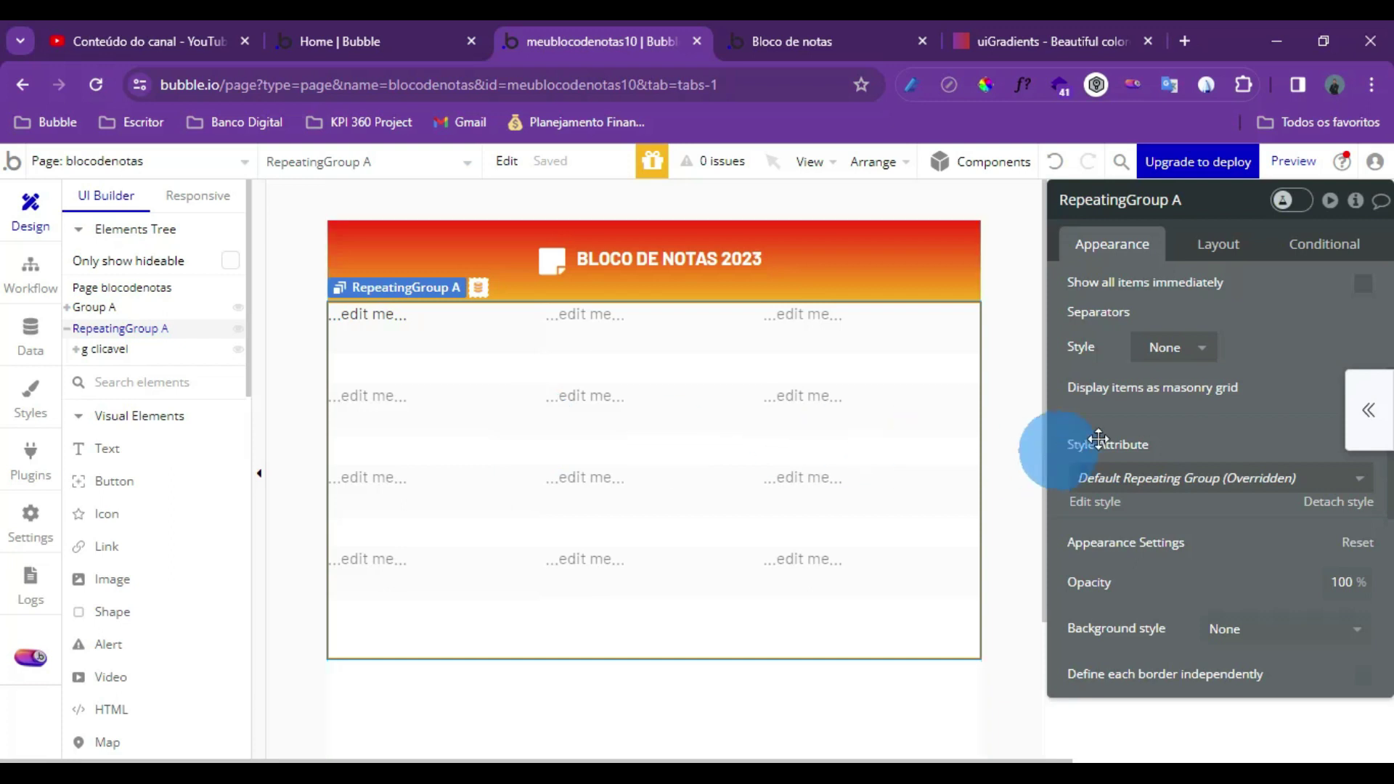
{"action": "scroll", "coordinate": [1124, 408], "scroll_direction": "up", "scroll_amount": 4}
{"action": "scroll", "coordinate": [1121, 381], "scroll_direction": "down", "scroll_amount": 2}
{"action": "scroll", "coordinate": [1140, 392], "scroll_direction": "up", "scroll_amount": 2}
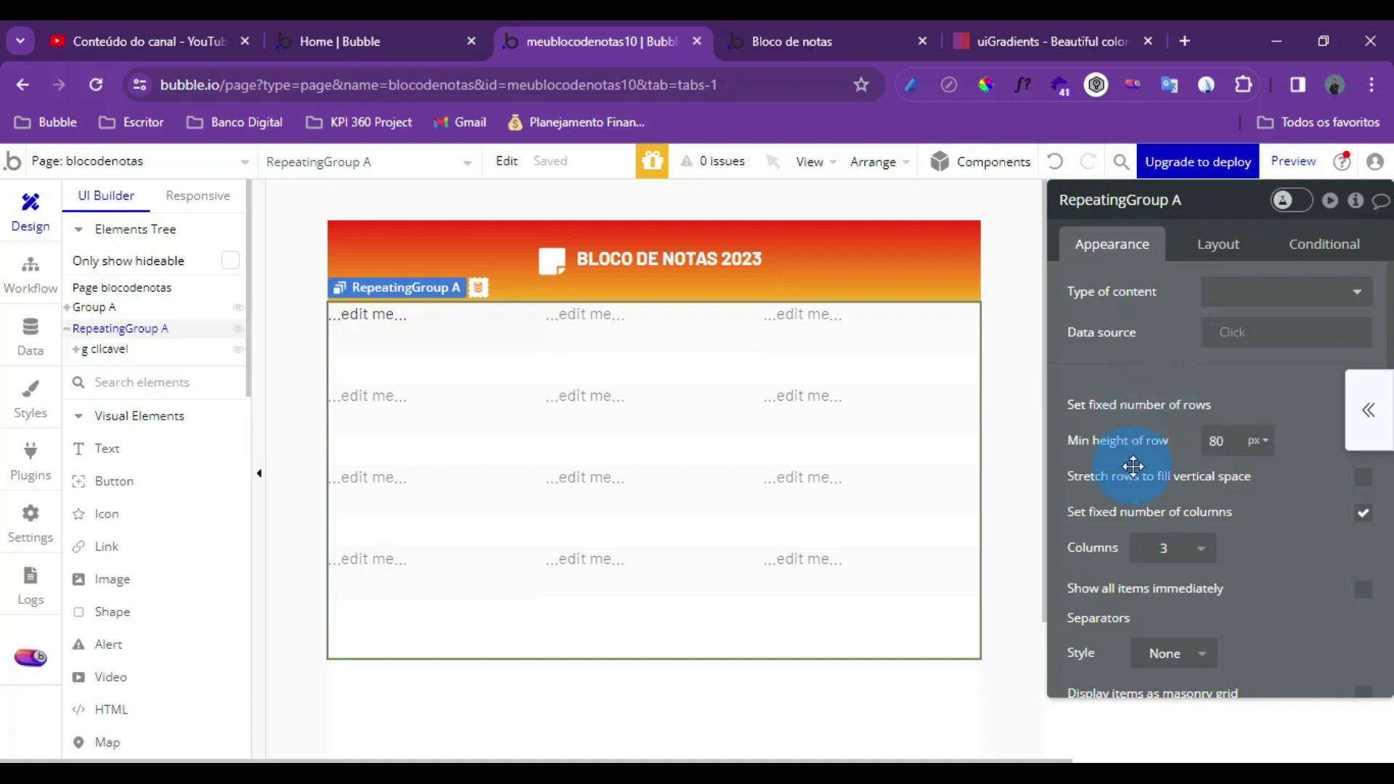
{"action": "scroll", "coordinate": [772, 477], "scroll_direction": "down", "scroll_amount": 1}
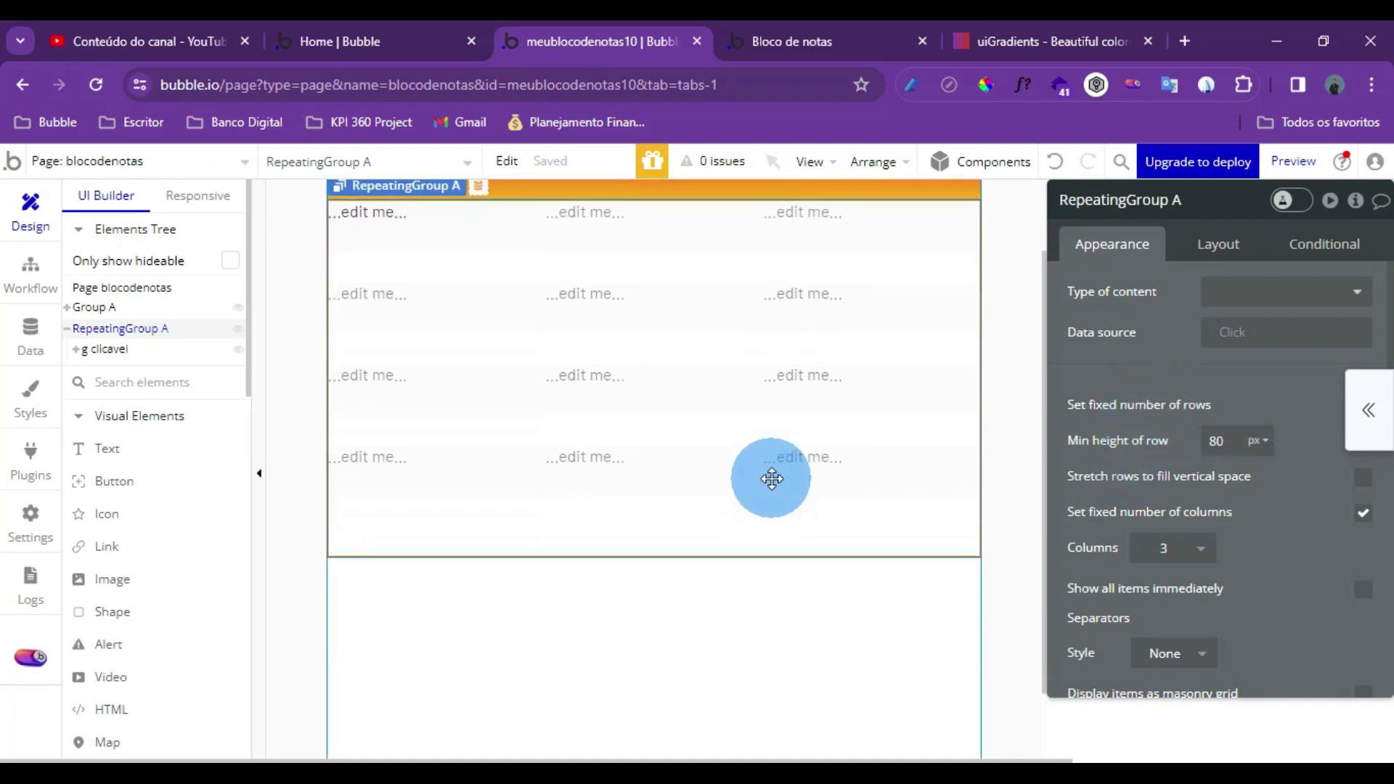
{"action": "scroll", "coordinate": [772, 477], "scroll_direction": "up", "scroll_amount": 1}
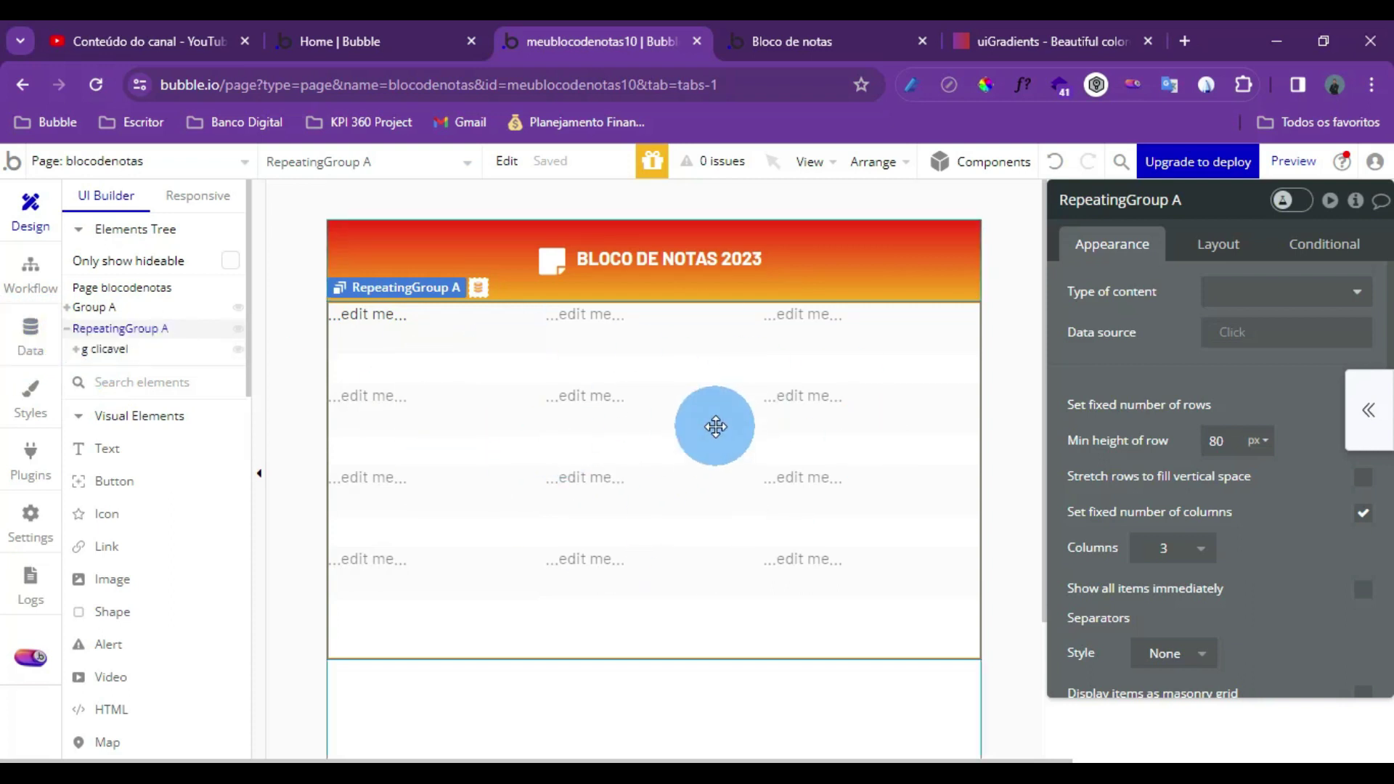
Delete the Notas data type from the app's database
{"action": "left_click", "coordinate": [31, 336]}
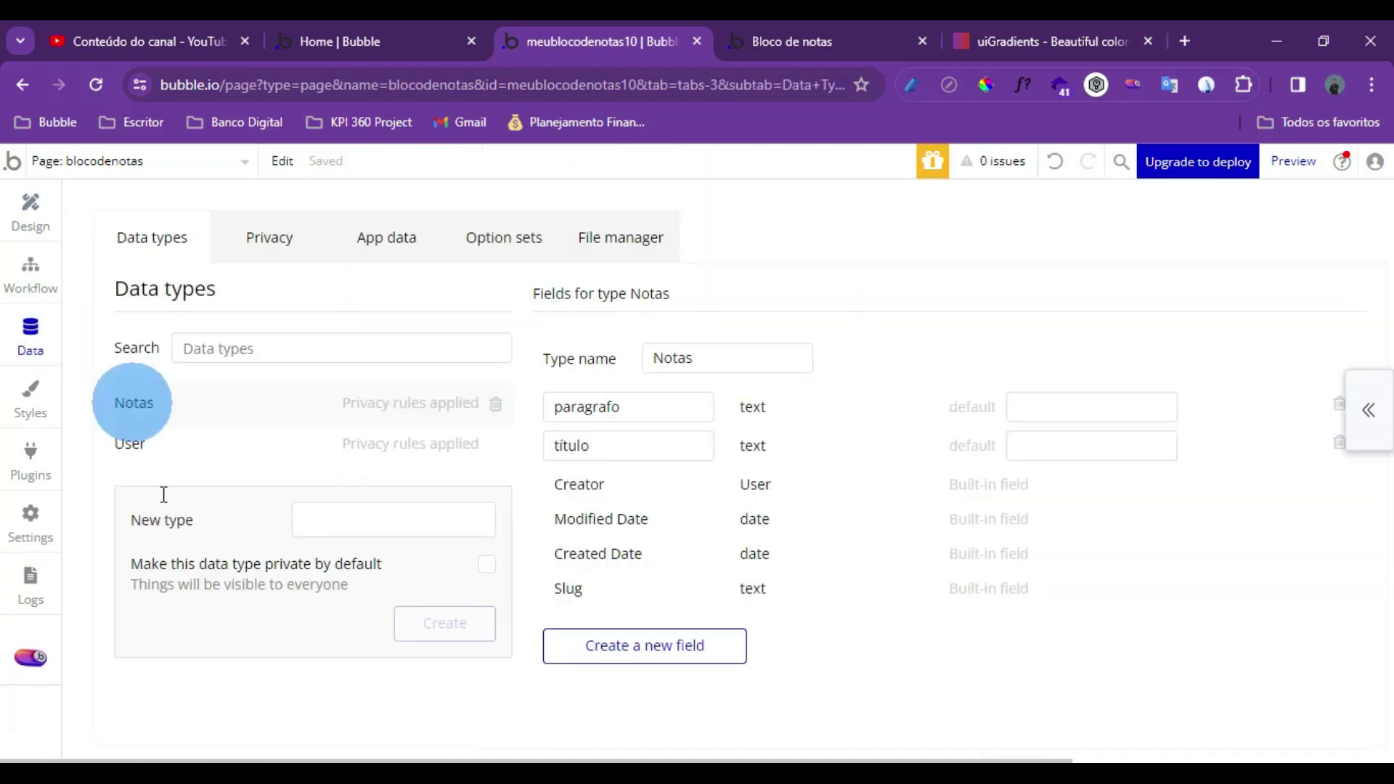
{"action": "left_click", "coordinate": [145, 407]}
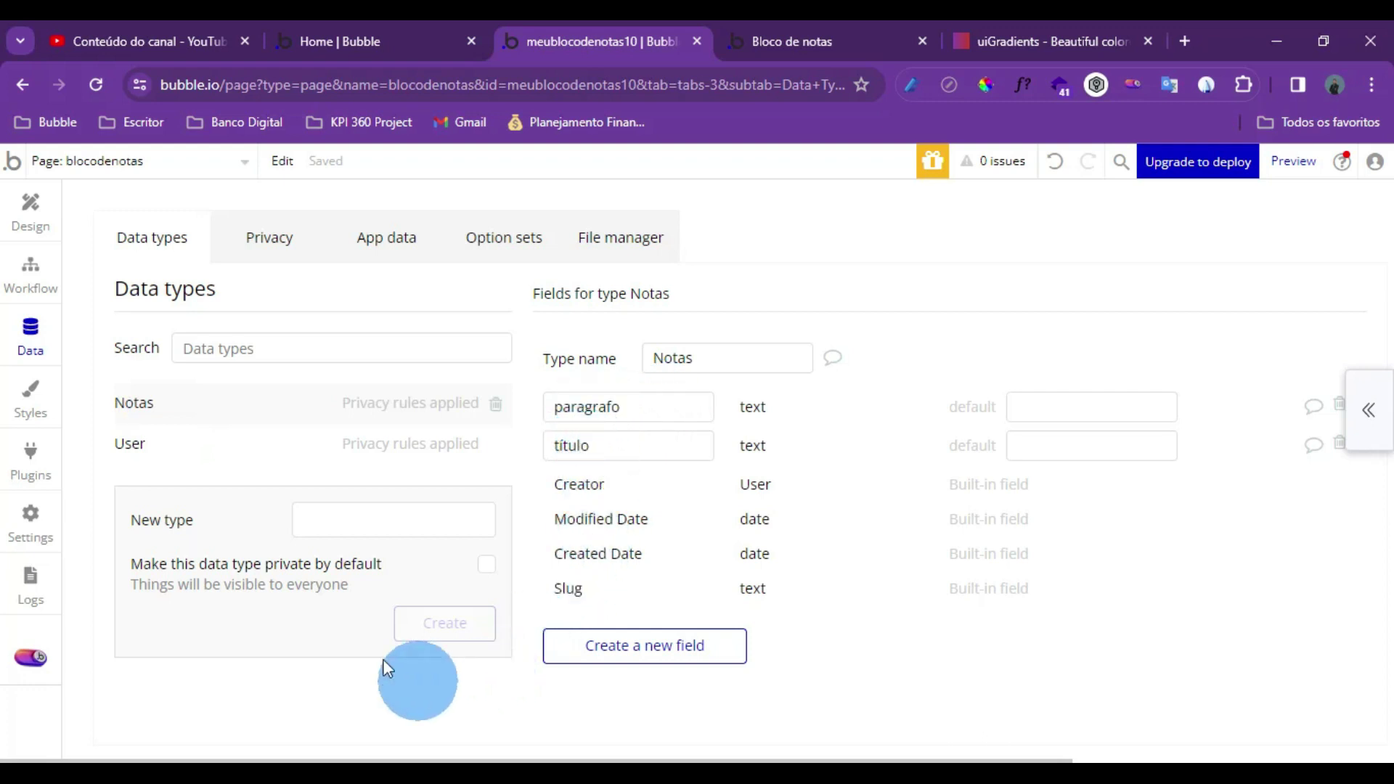
{"action": "left_click", "coordinate": [496, 406]}
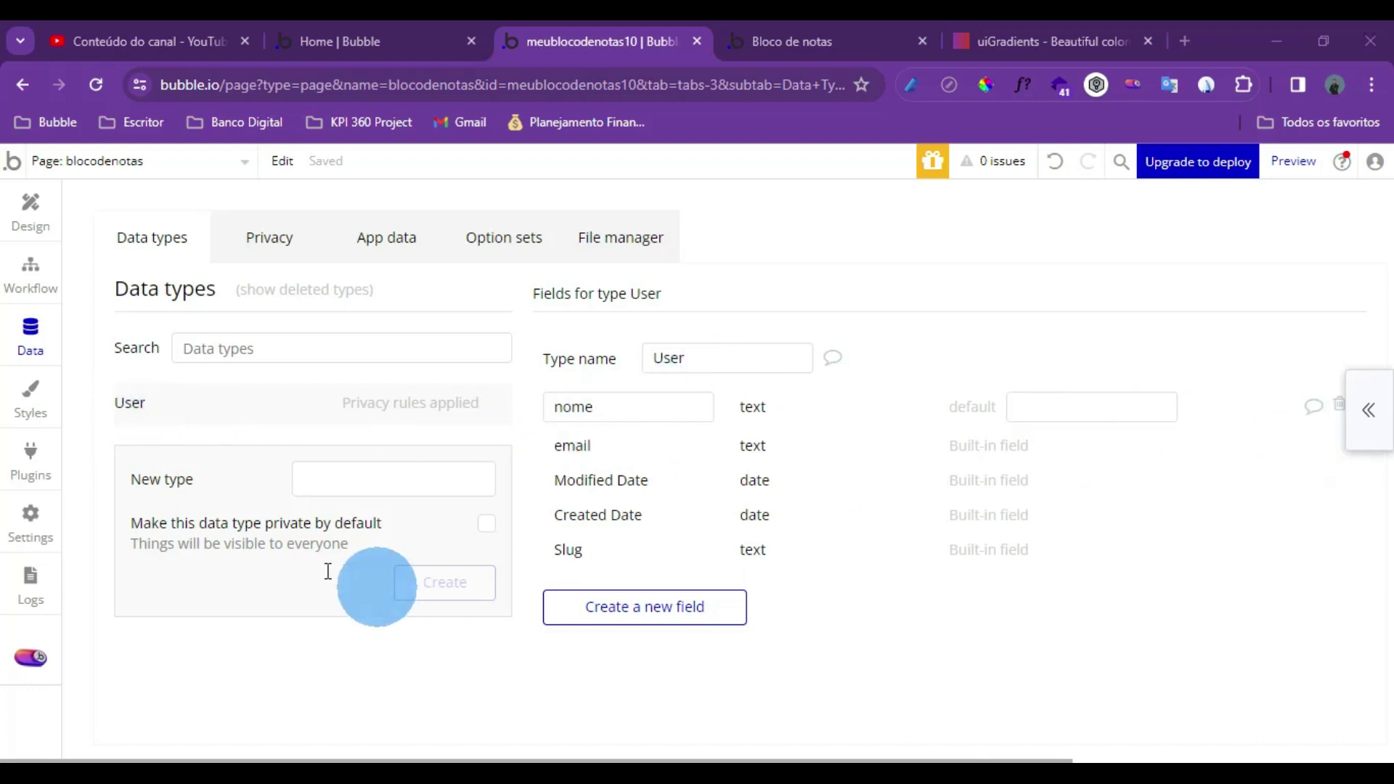
Create a new data type named Nota without making it private by default
{"action": "left_click", "coordinate": [139, 403]}
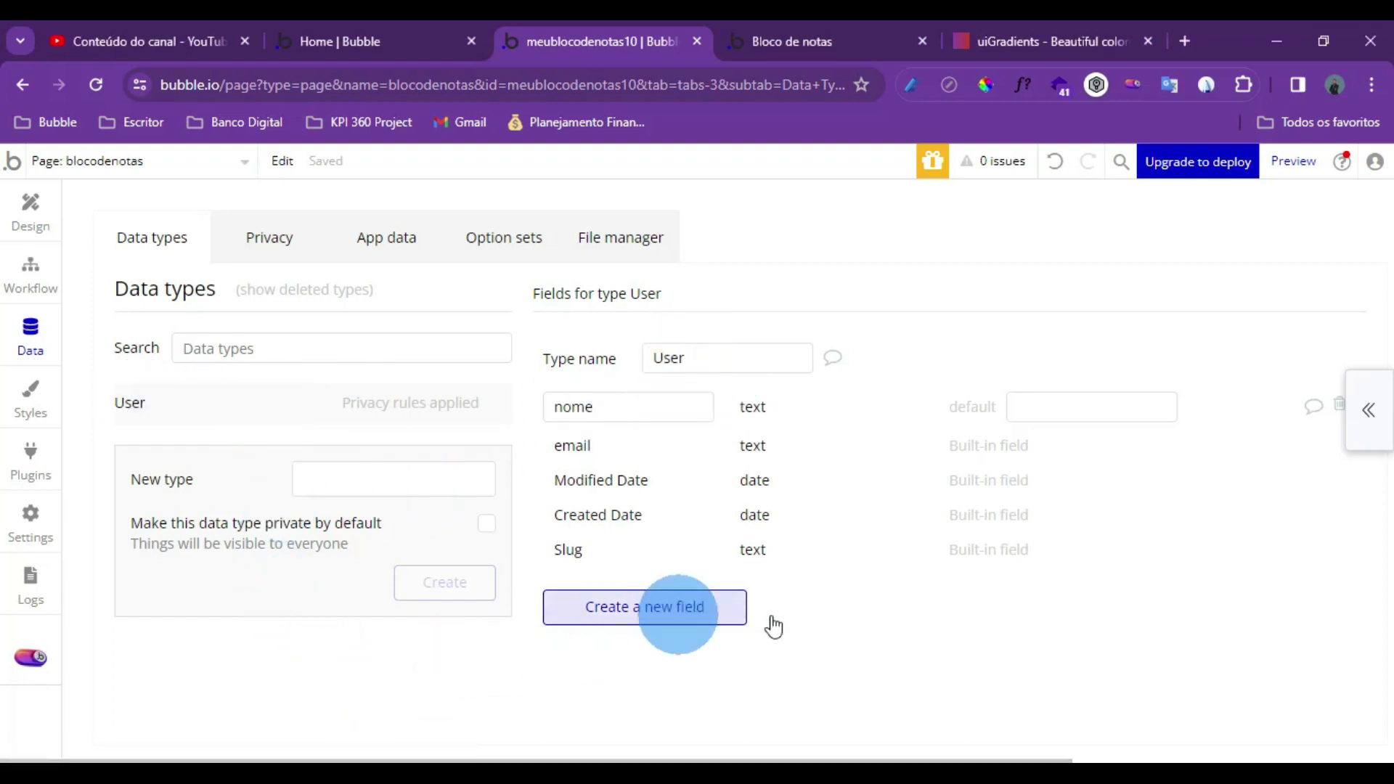
{"action": "left_click", "coordinate": [361, 477]}
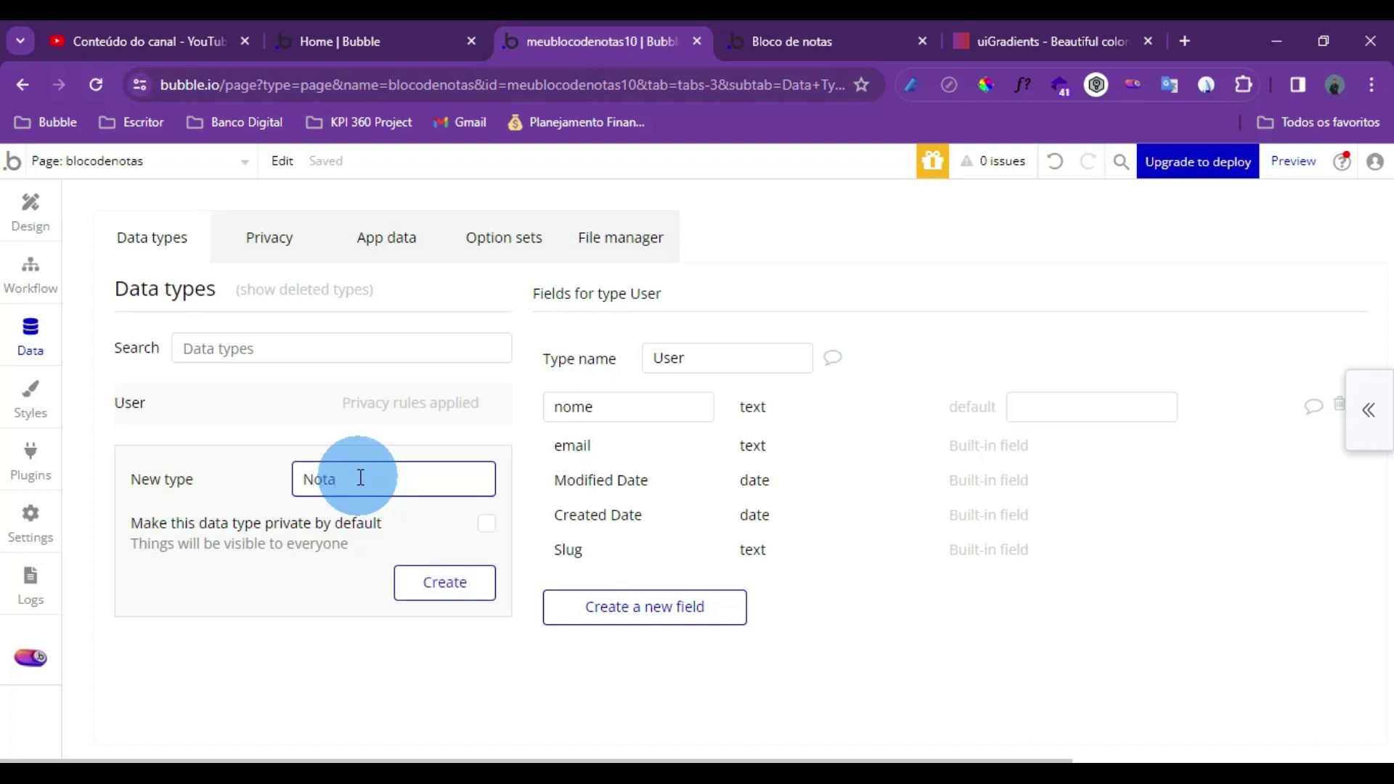
{"action": "left_click", "coordinate": [467, 582]}
{"action": "left_click", "coordinate": [650, 567]}
{"action": "left_click", "coordinate": [806, 444]}
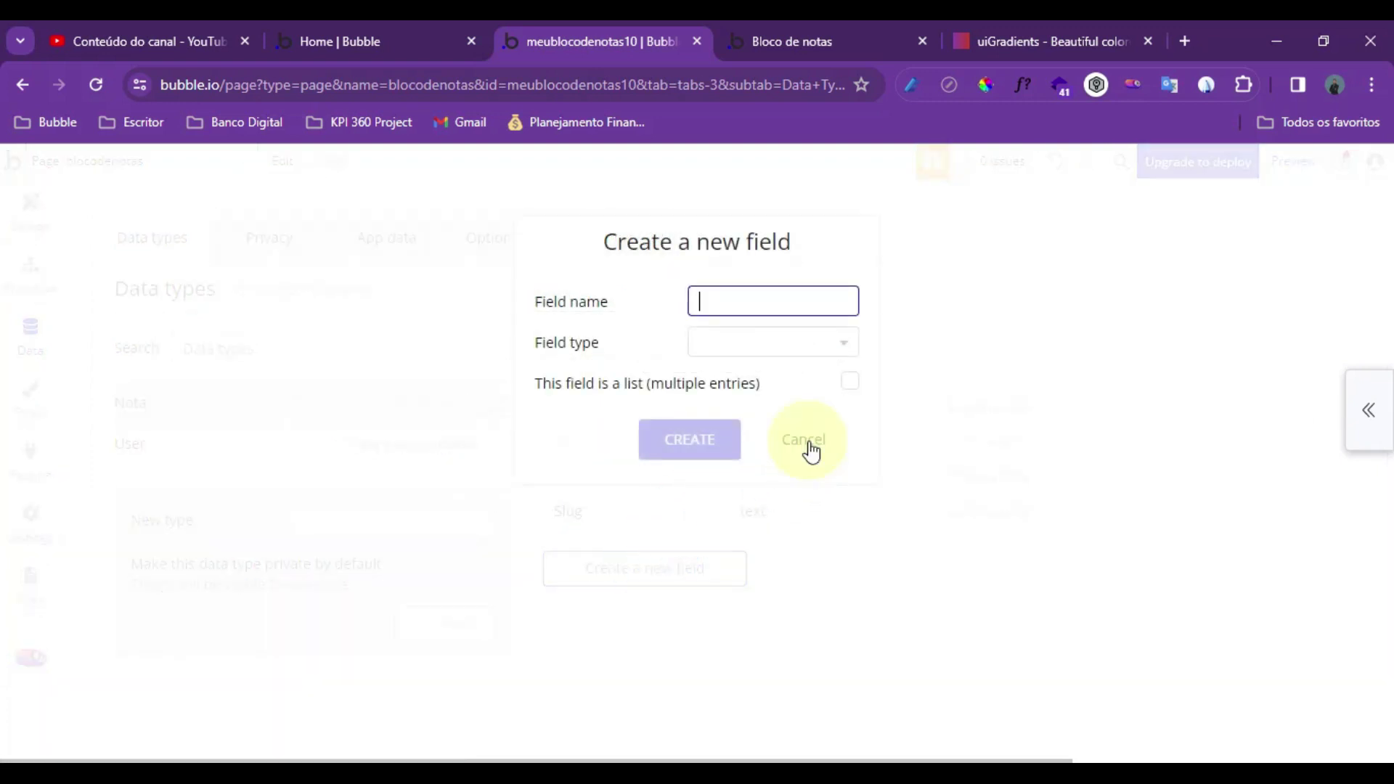
Add a field named Parágrafo of type text to the Nota data type
{"action": "left_click", "coordinate": [639, 573]}
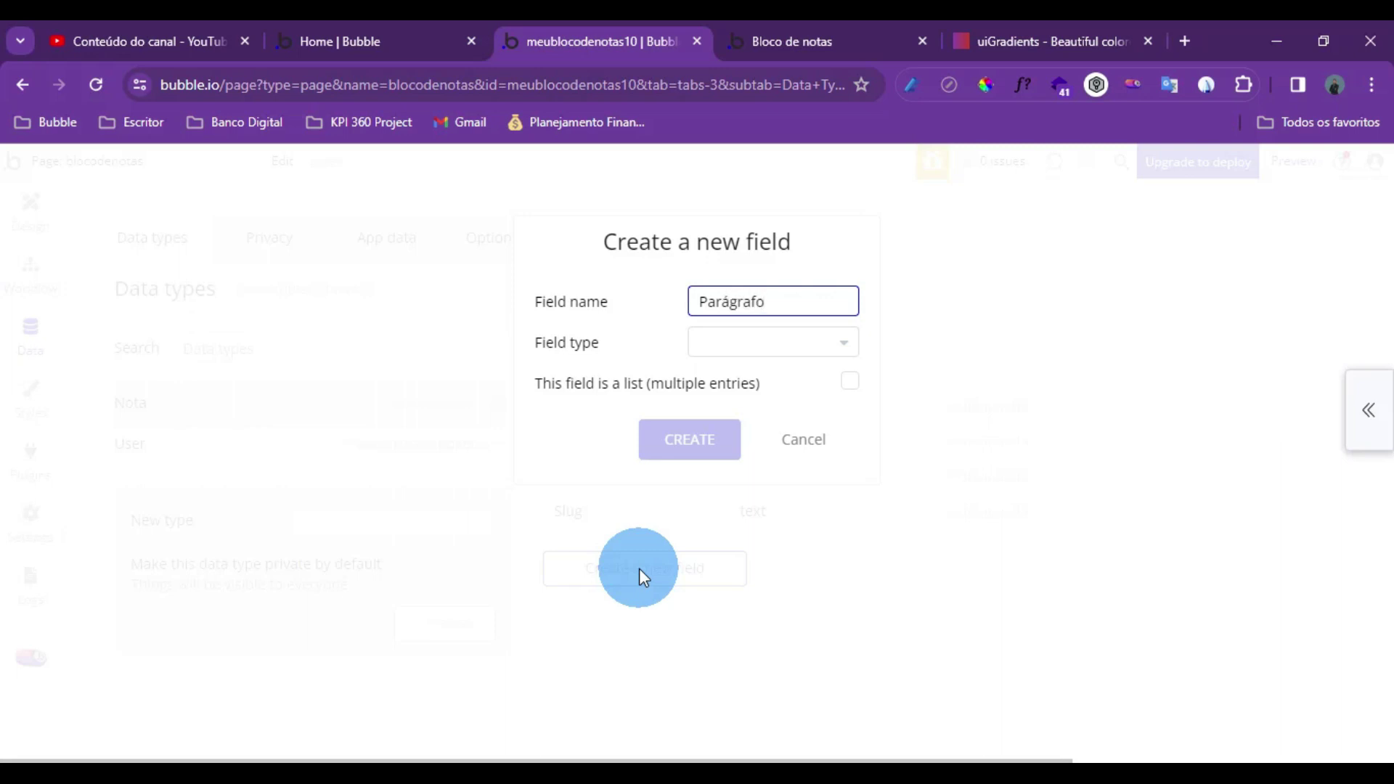
{"action": "left_click", "coordinate": [794, 343]}
{"action": "type", "text": "tex"}
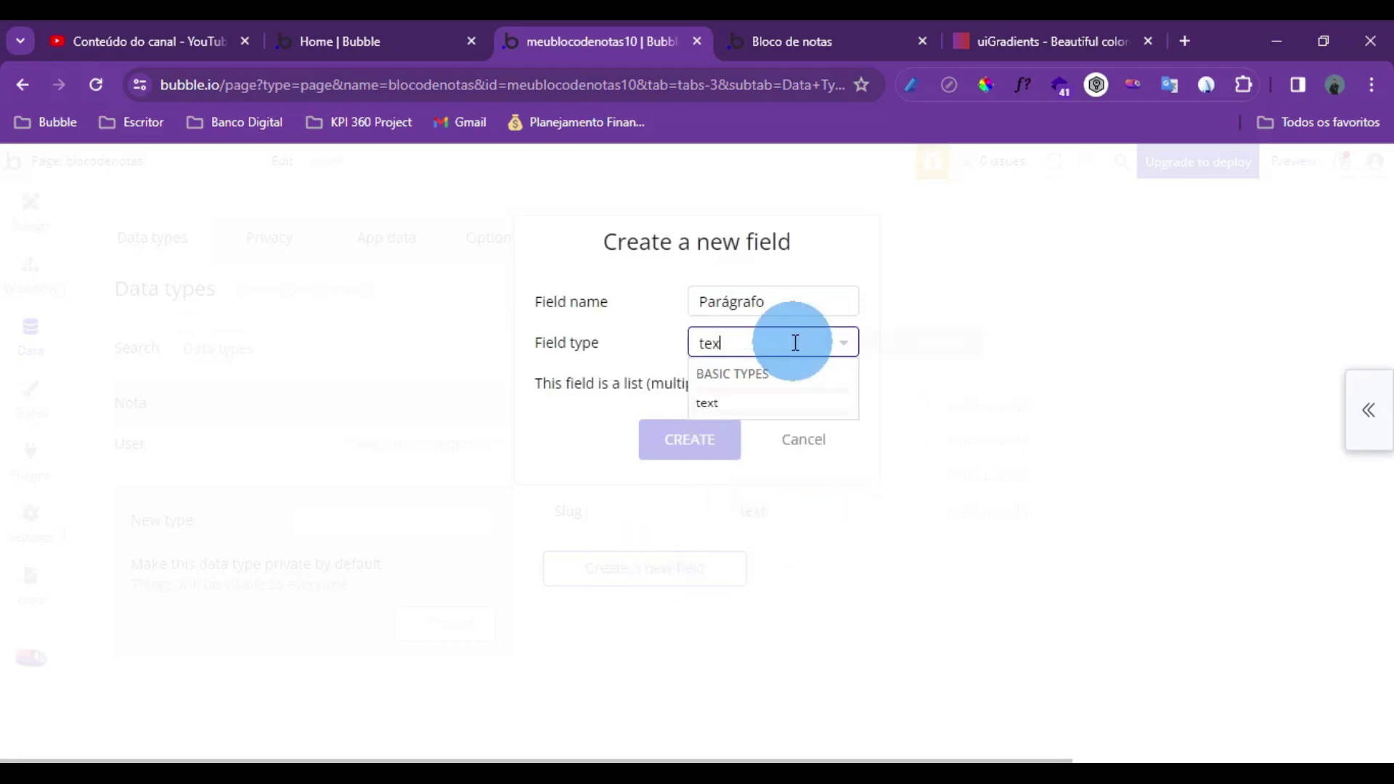
{"action": "type", "text": "t"}
{"action": "left_click", "coordinate": [734, 403]}
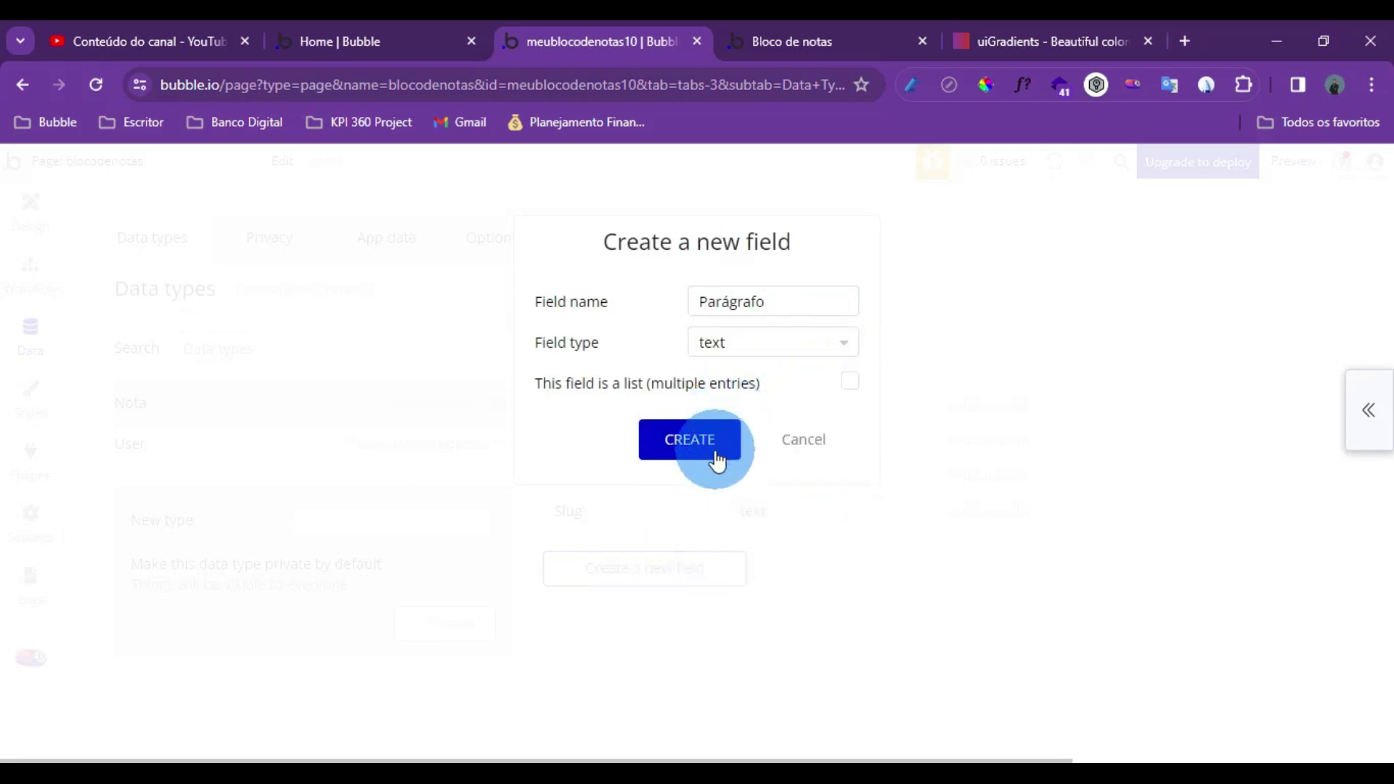
{"action": "left_click", "coordinate": [714, 450]}
Add a field named Título of type text to the Nota data type
{"action": "left_click", "coordinate": [686, 604]}
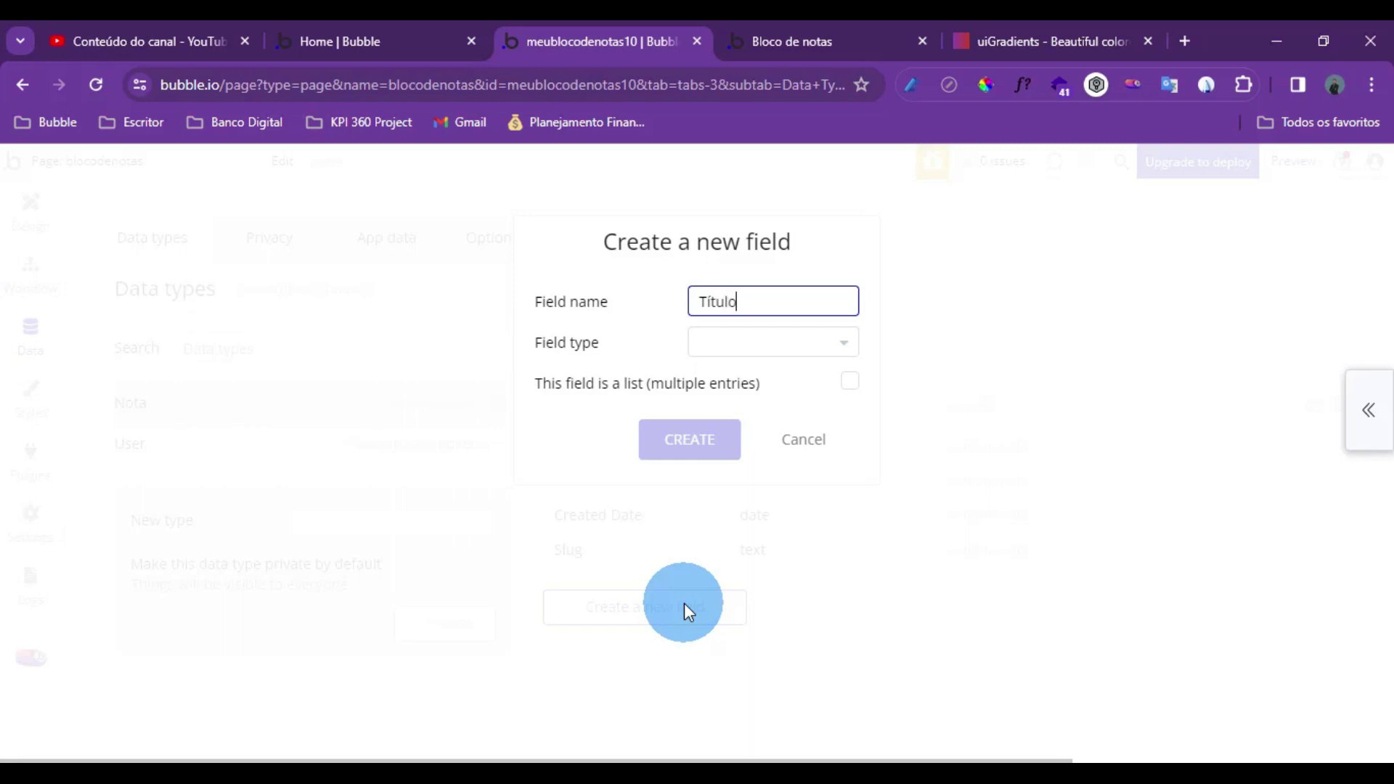
{"action": "left_click", "coordinate": [752, 341]}
{"action": "type", "text": "Te"}
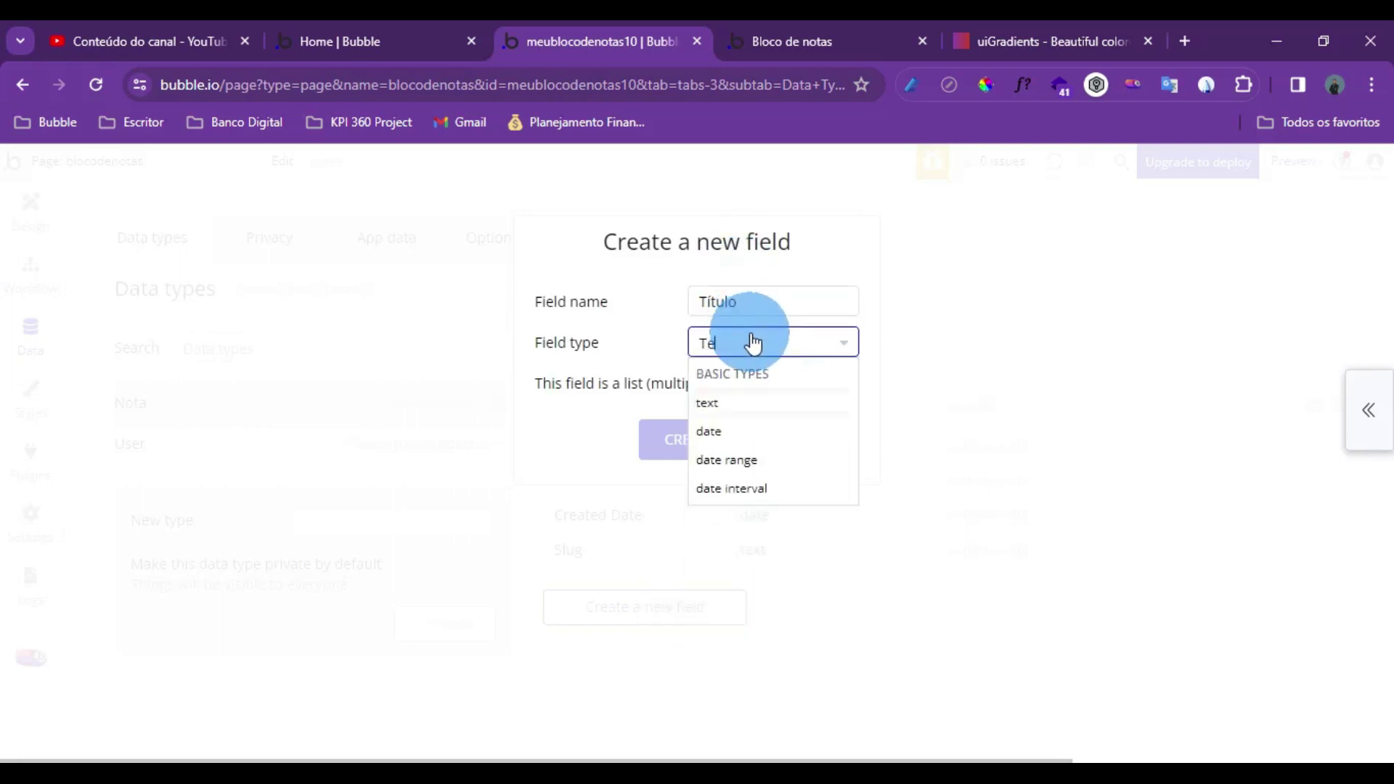
{"action": "type", "text": "xt"}
{"action": "left_click", "coordinate": [708, 402]}
{"action": "left_click", "coordinate": [709, 444]}
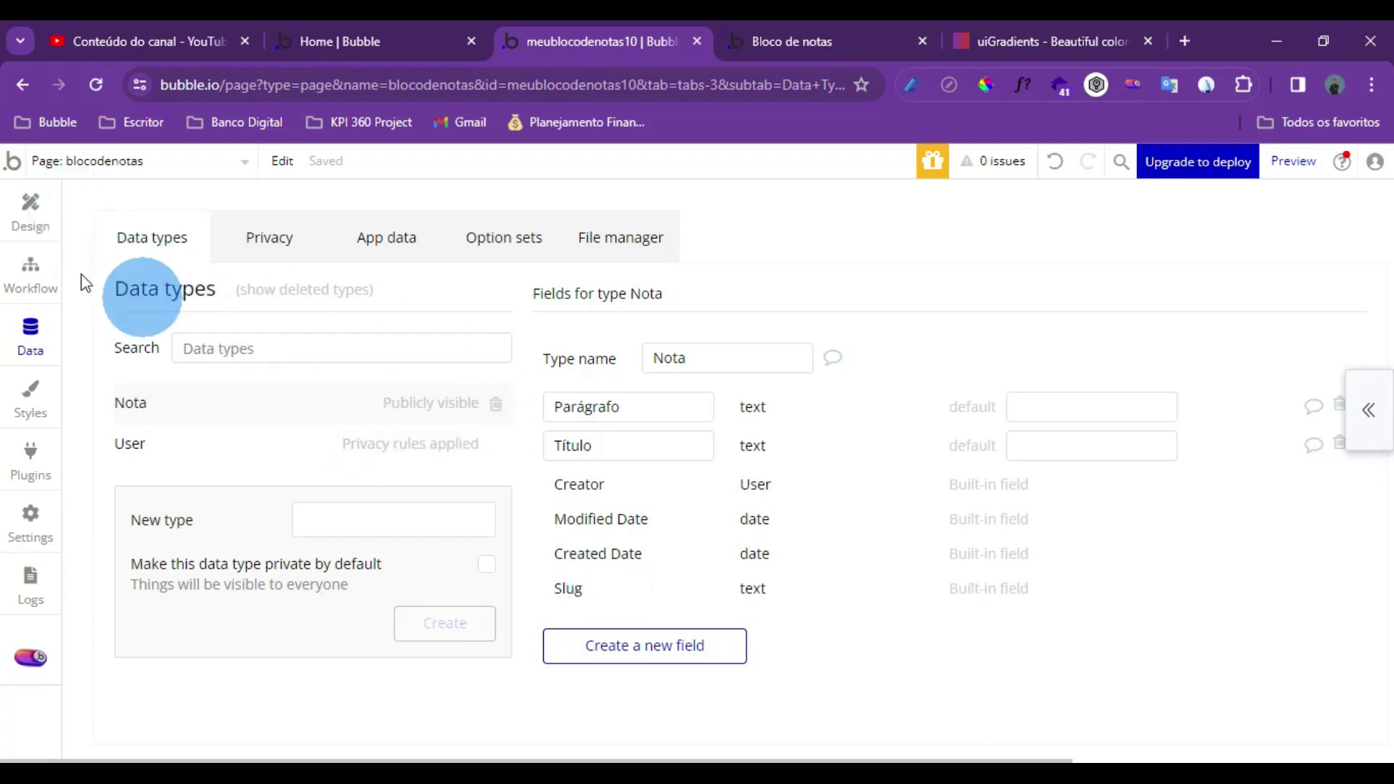
Return to the page design and rename the repeating group to "RG notas"
{"action": "left_click", "coordinate": [41, 221]}
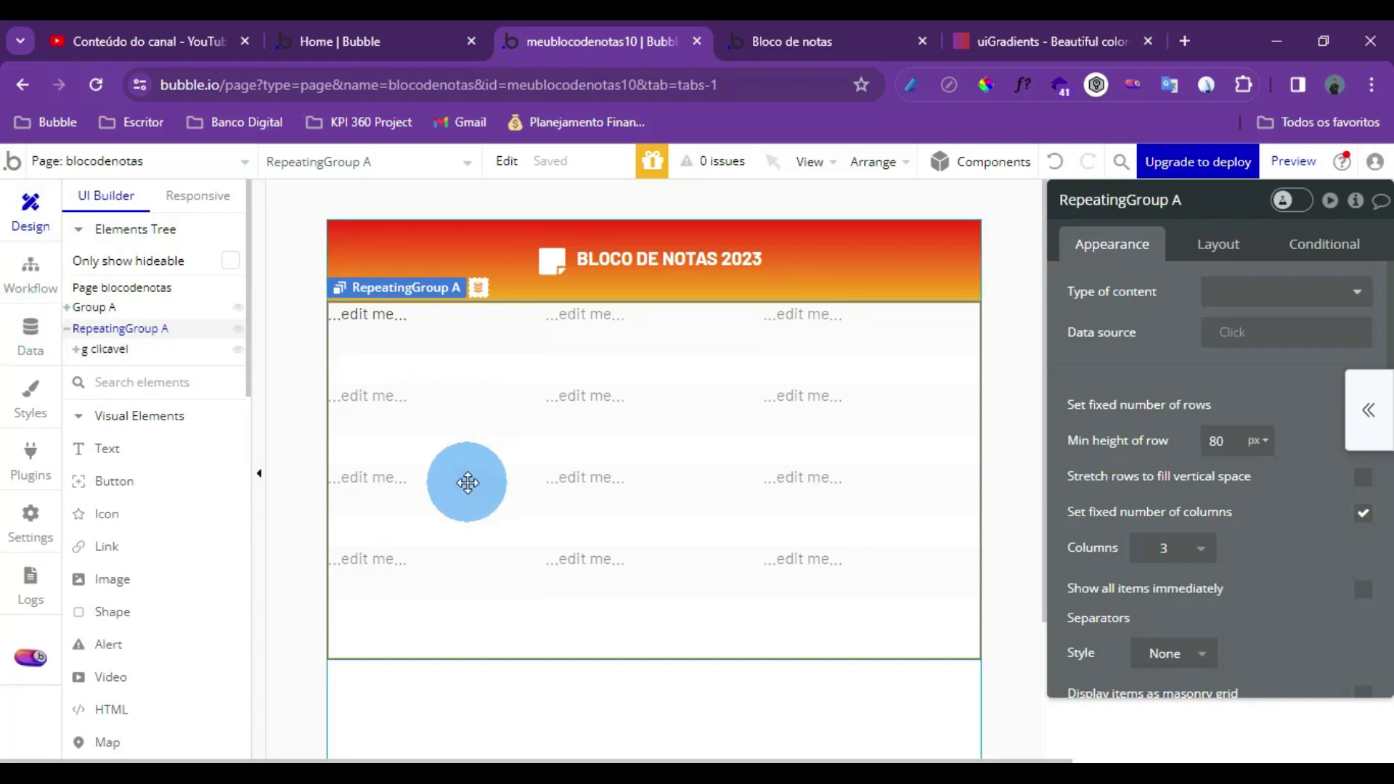
{"action": "left_click", "coordinate": [1159, 200]}
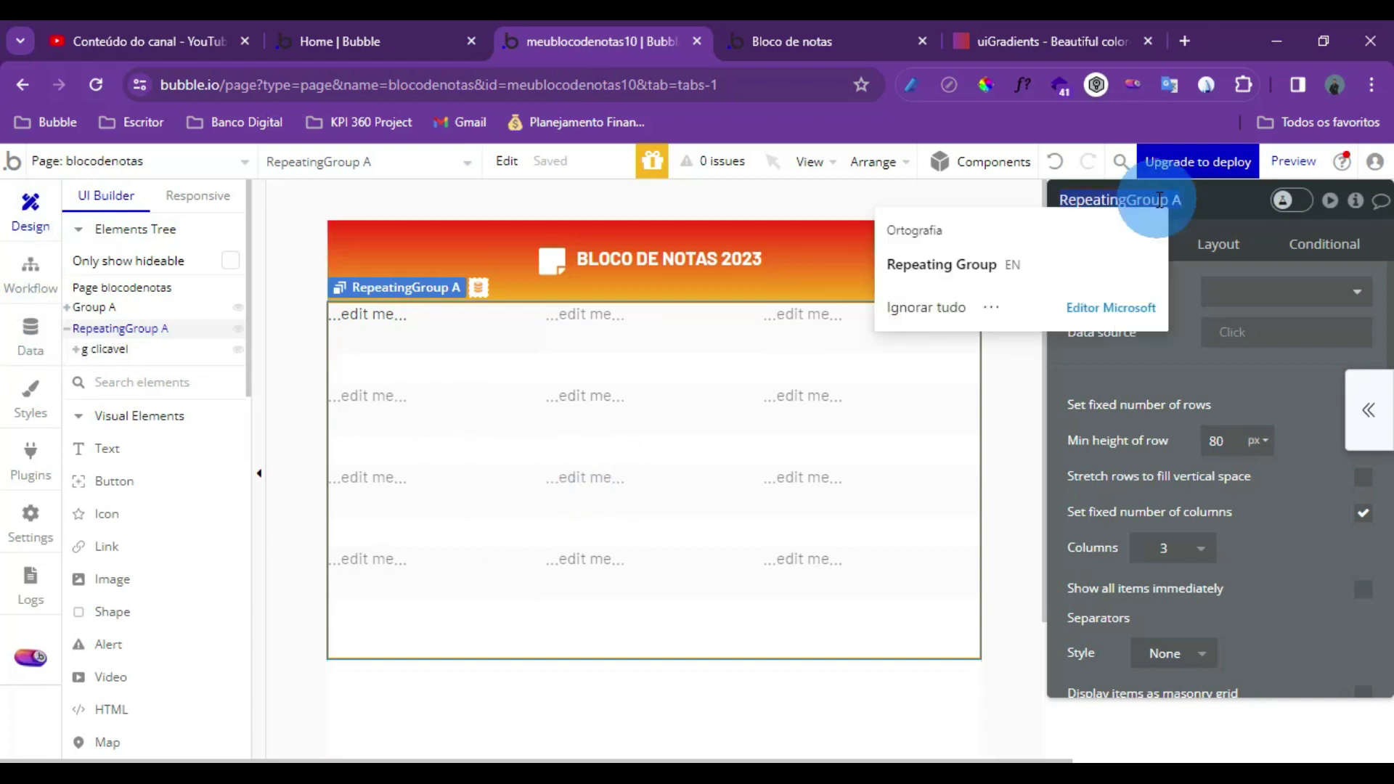
{"action": "type", "text": "G"}
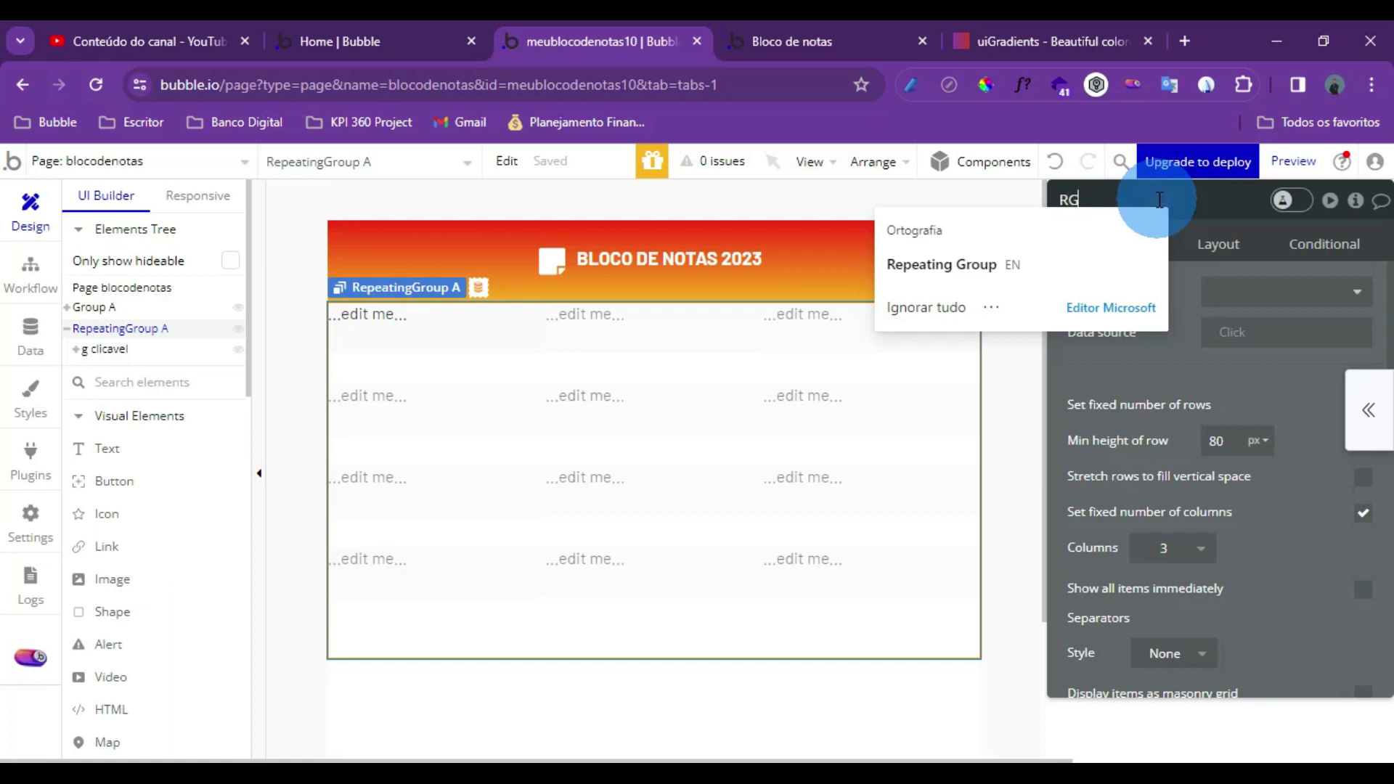
{"action": "type", "text": " notas"}
{"action": "key", "text": "Return"}
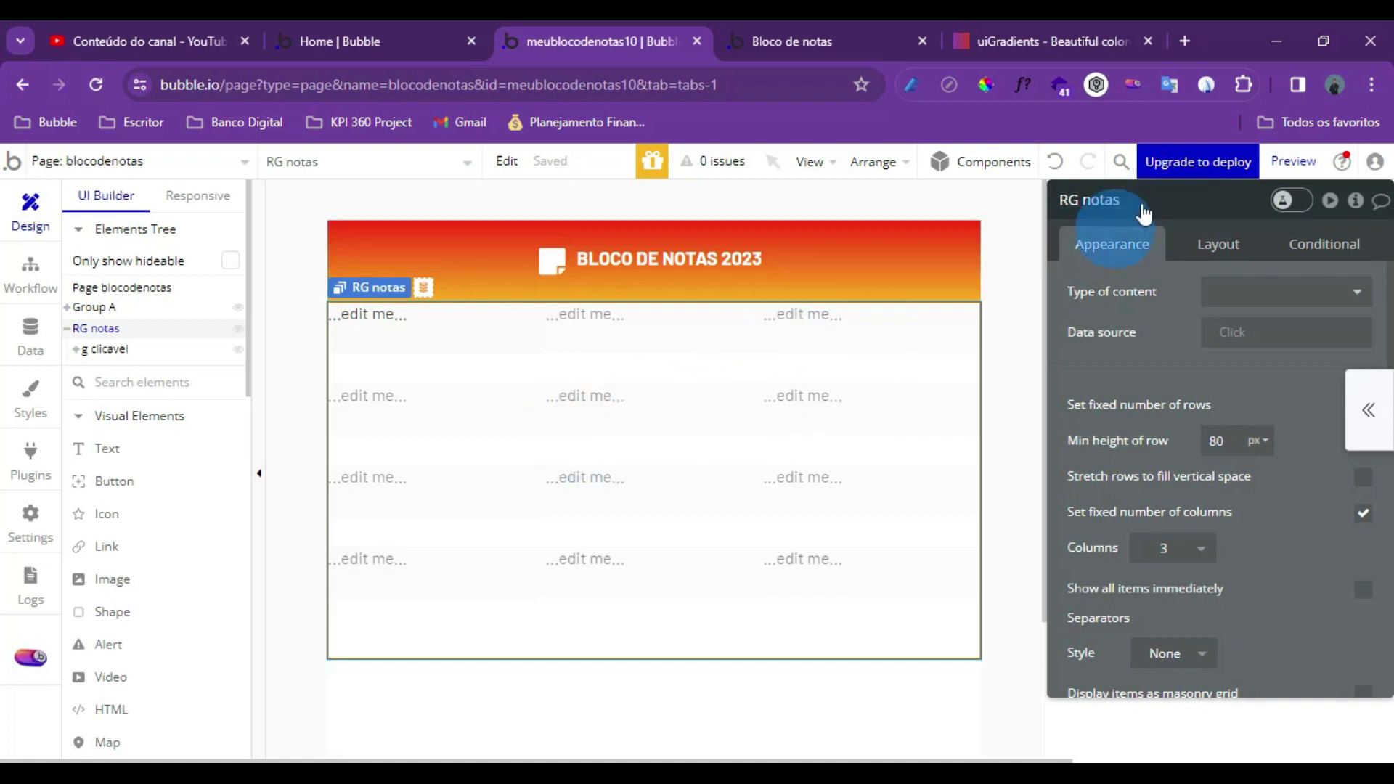
Set the RG notas data source to a search for the Nota type and its type of content to Nota
{"action": "left_click", "coordinate": [1232, 335]}
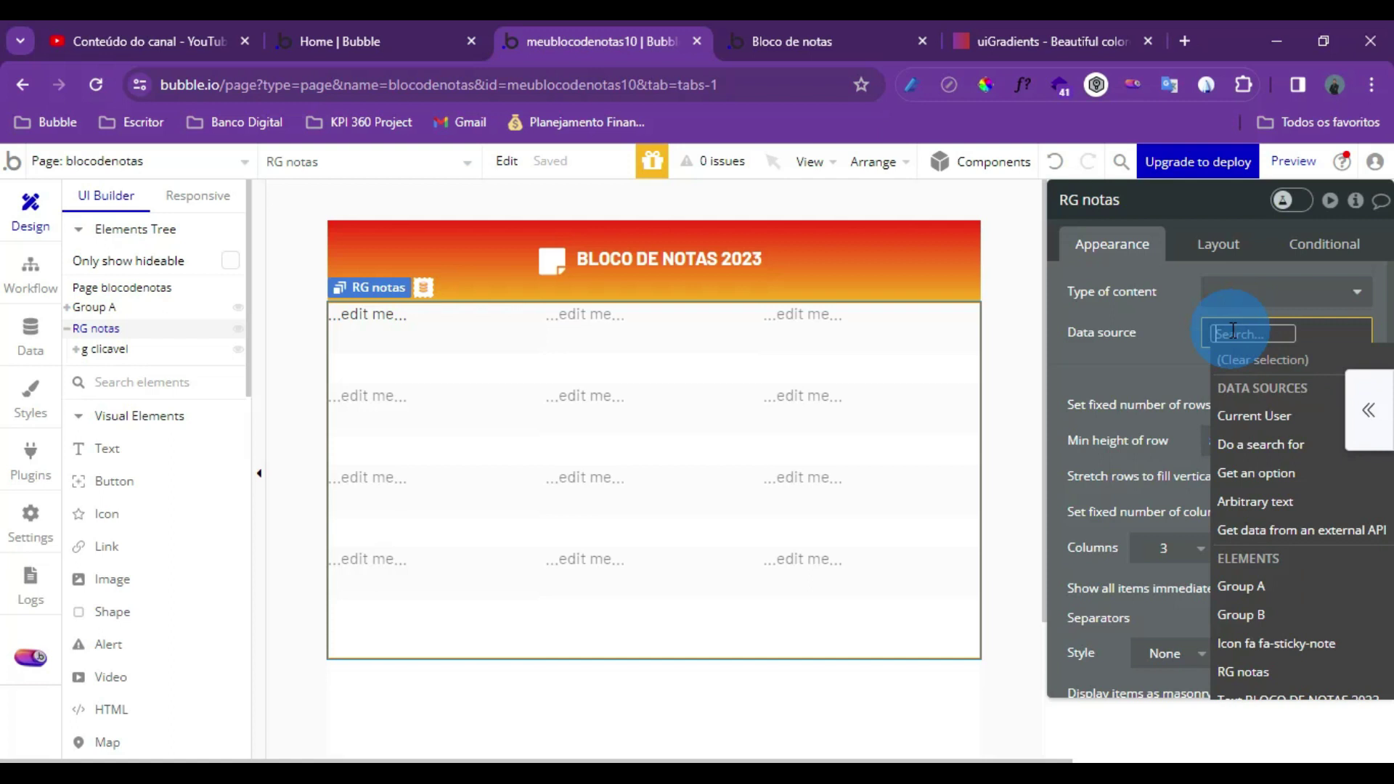
{"action": "left_click", "coordinate": [1276, 444]}
{"action": "left_click", "coordinate": [982, 247]}
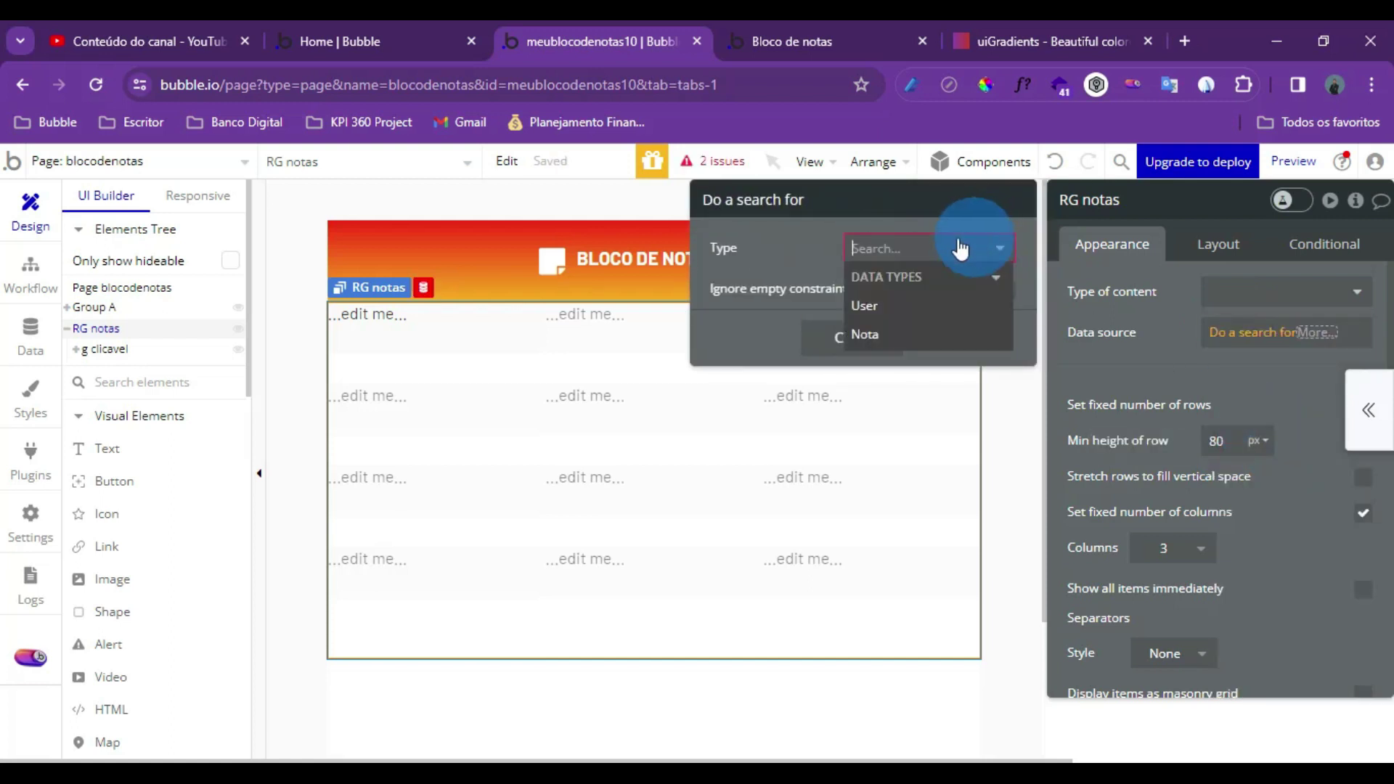
{"action": "left_click", "coordinate": [883, 346]}
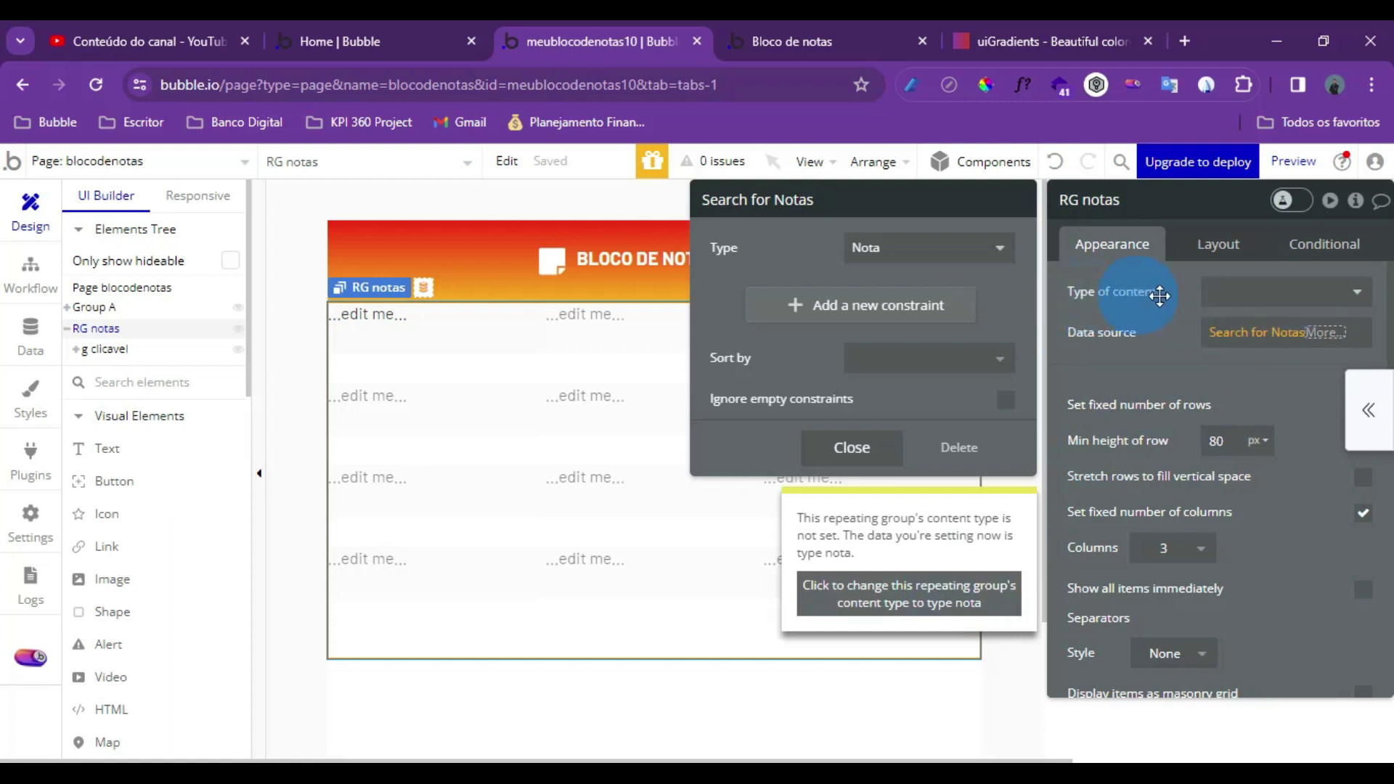
{"action": "left_click", "coordinate": [1285, 292]}
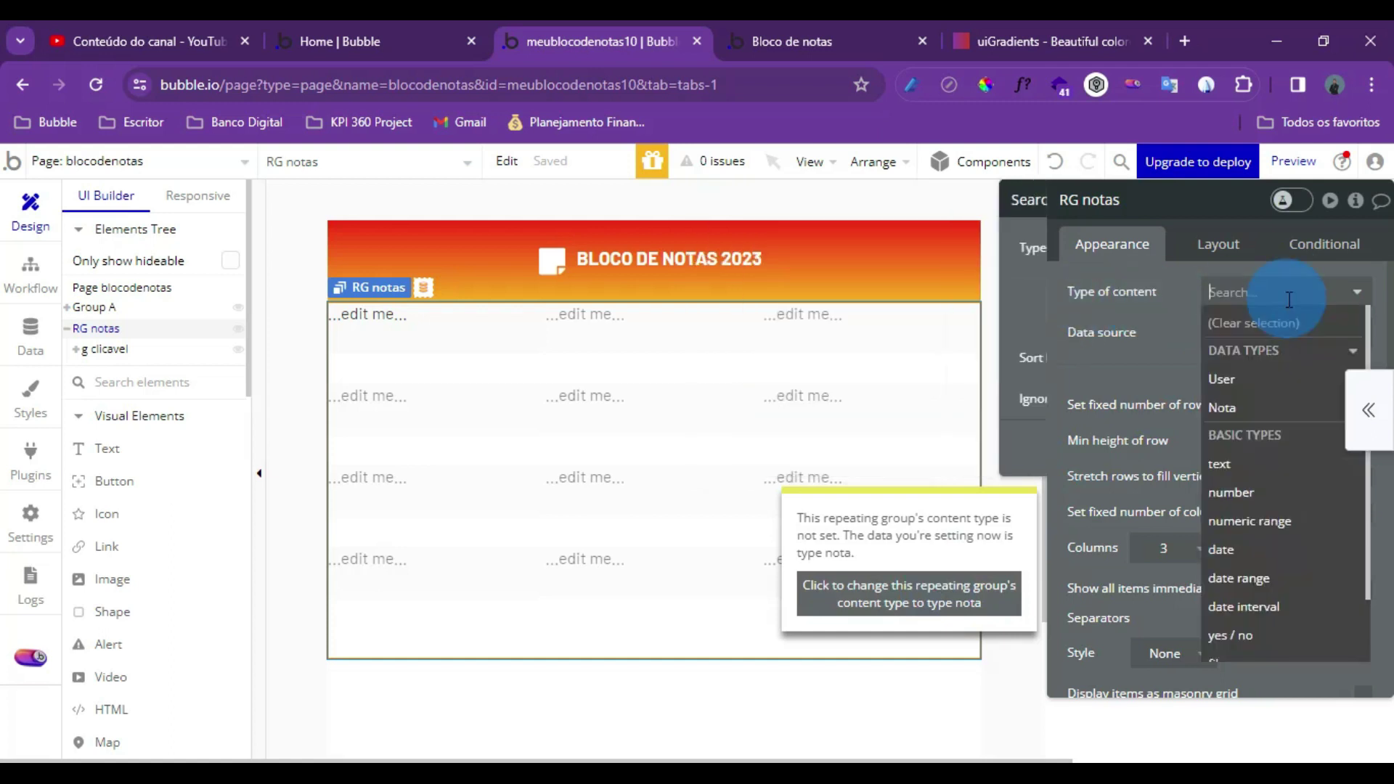
{"action": "left_click", "coordinate": [1243, 411]}
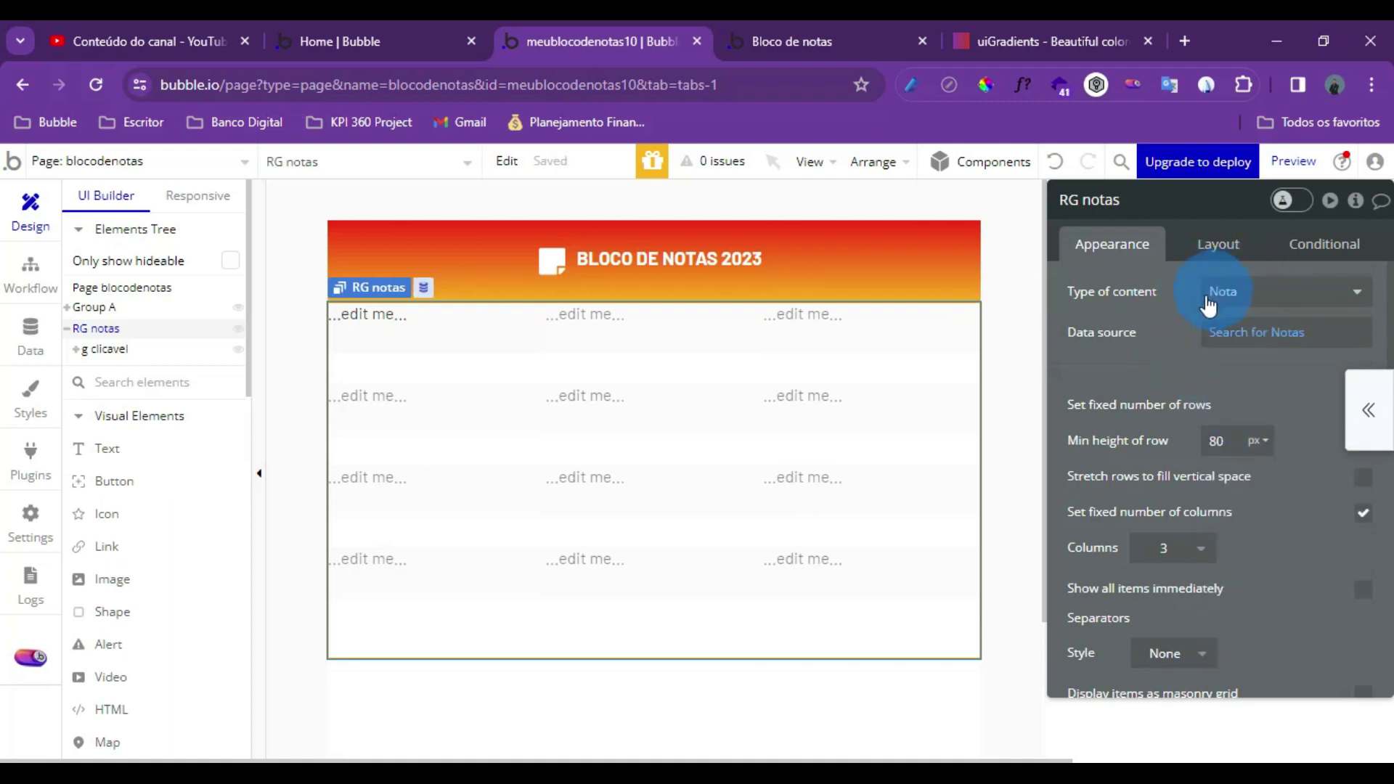
{"action": "left_click", "coordinate": [1232, 335]}
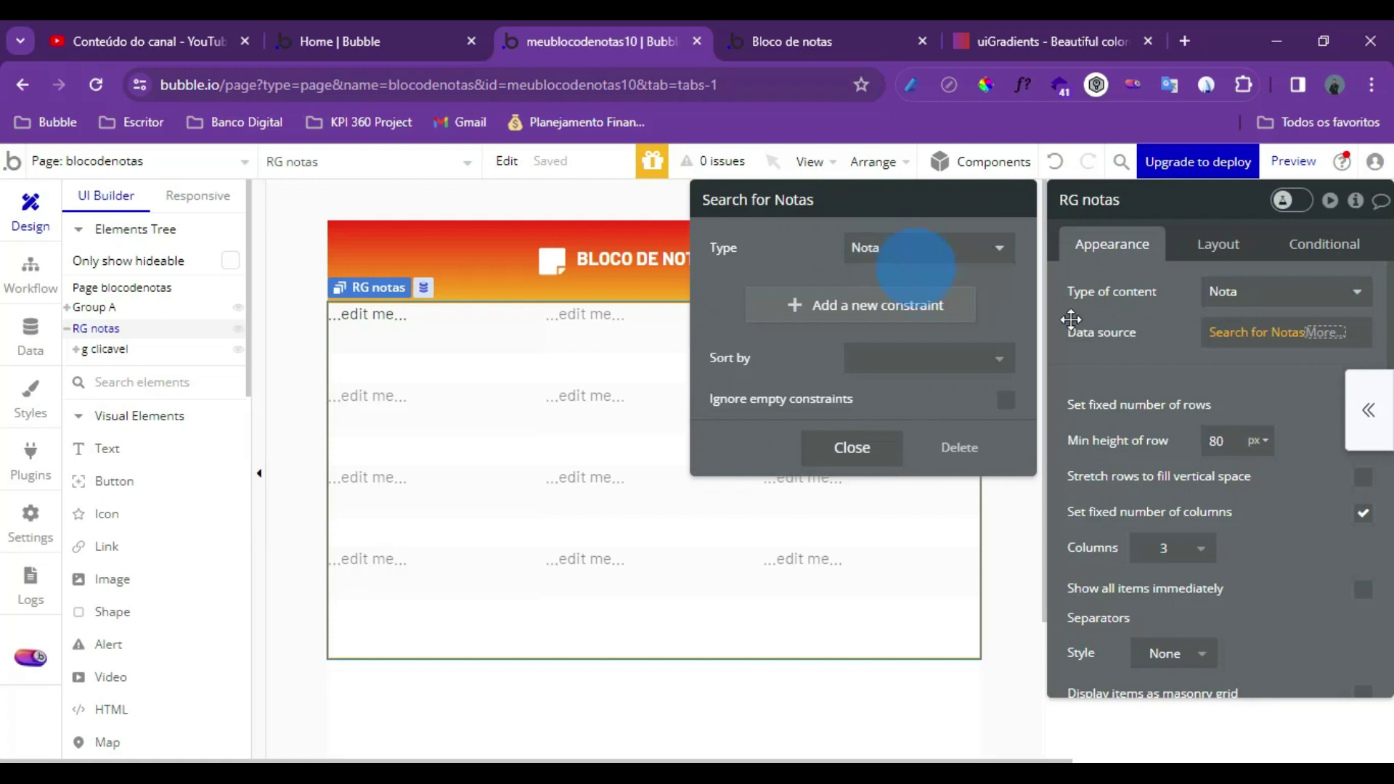
{"action": "left_click", "coordinate": [1151, 367]}
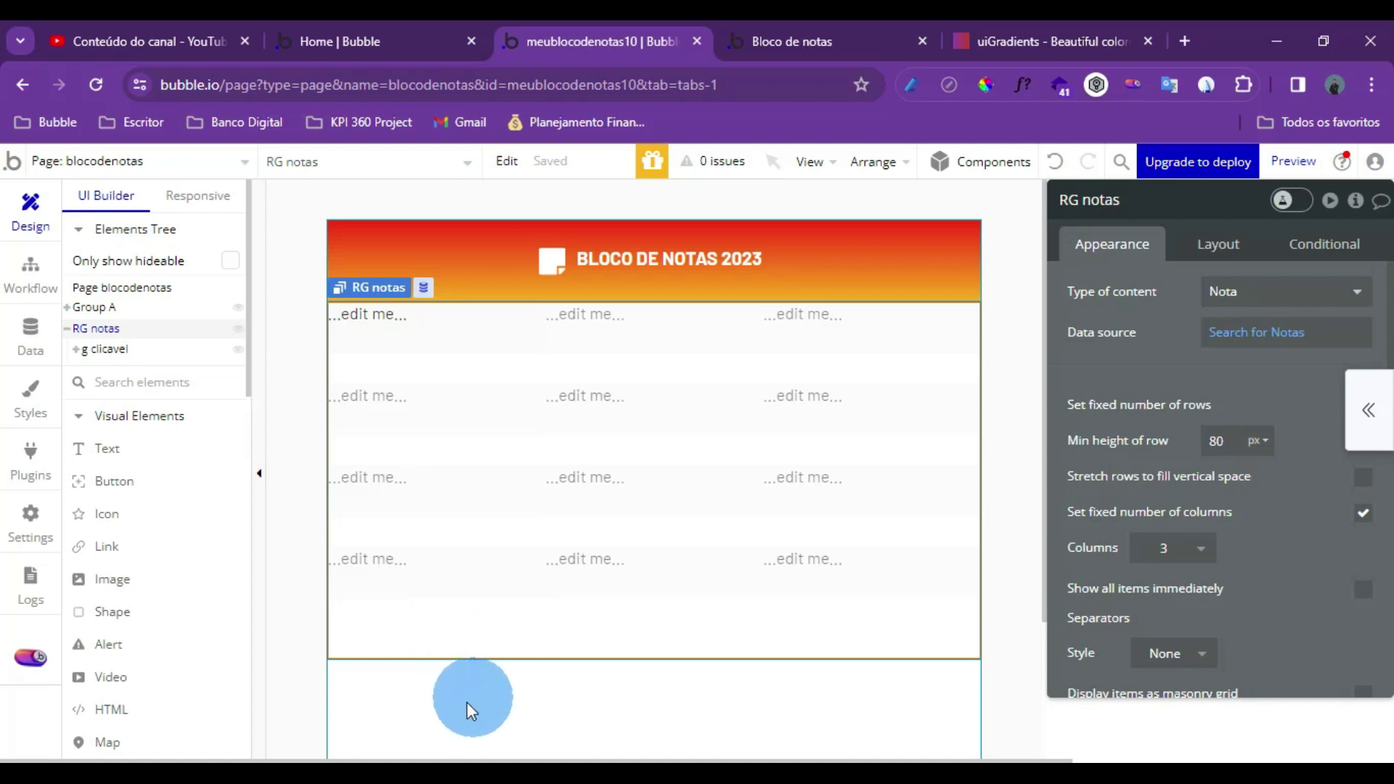
Add an Input element below the text inside the group in the repeating group's first cell
{"action": "left_click", "coordinate": [397, 328]}
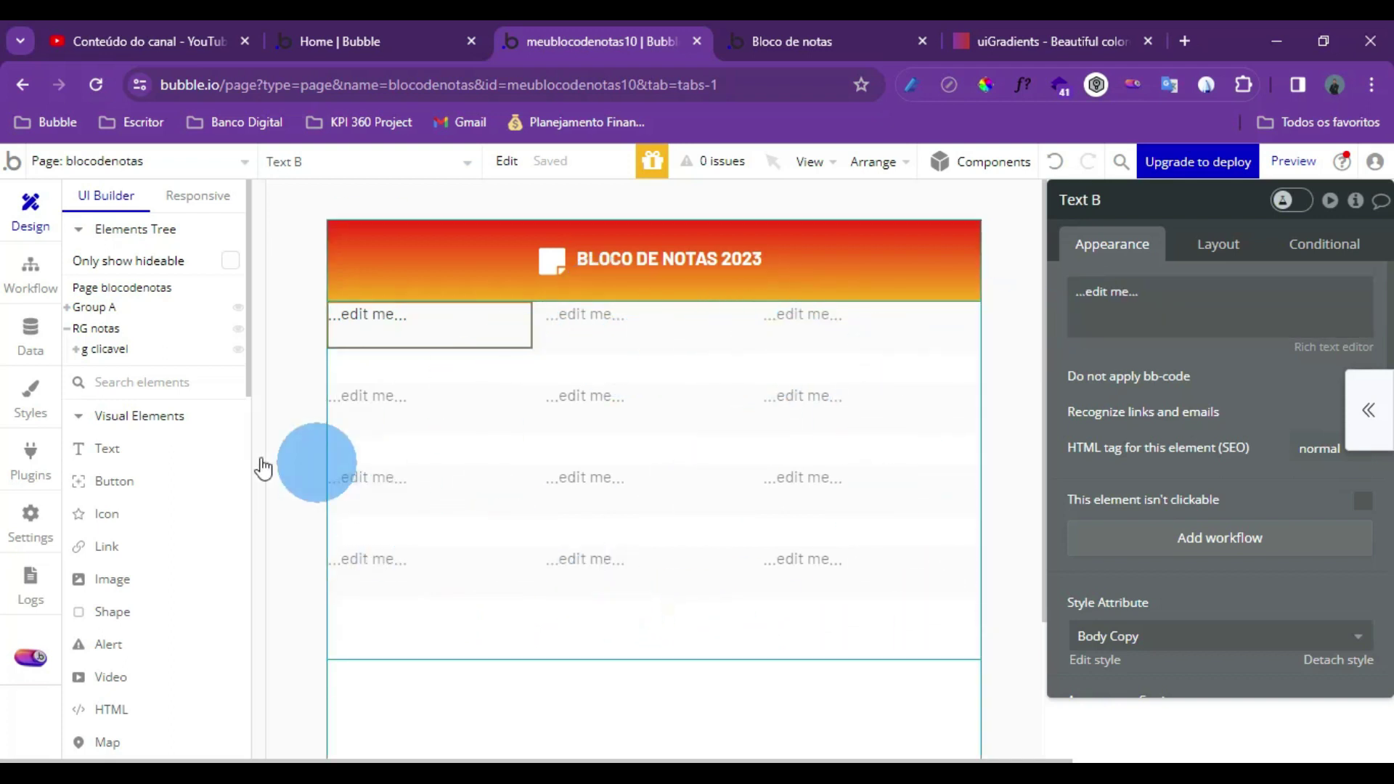
{"action": "scroll", "coordinate": [214, 441], "scroll_direction": "down", "scroll_amount": 2}
{"action": "scroll", "coordinate": [181, 488], "scroll_direction": "down", "scroll_amount": 6}
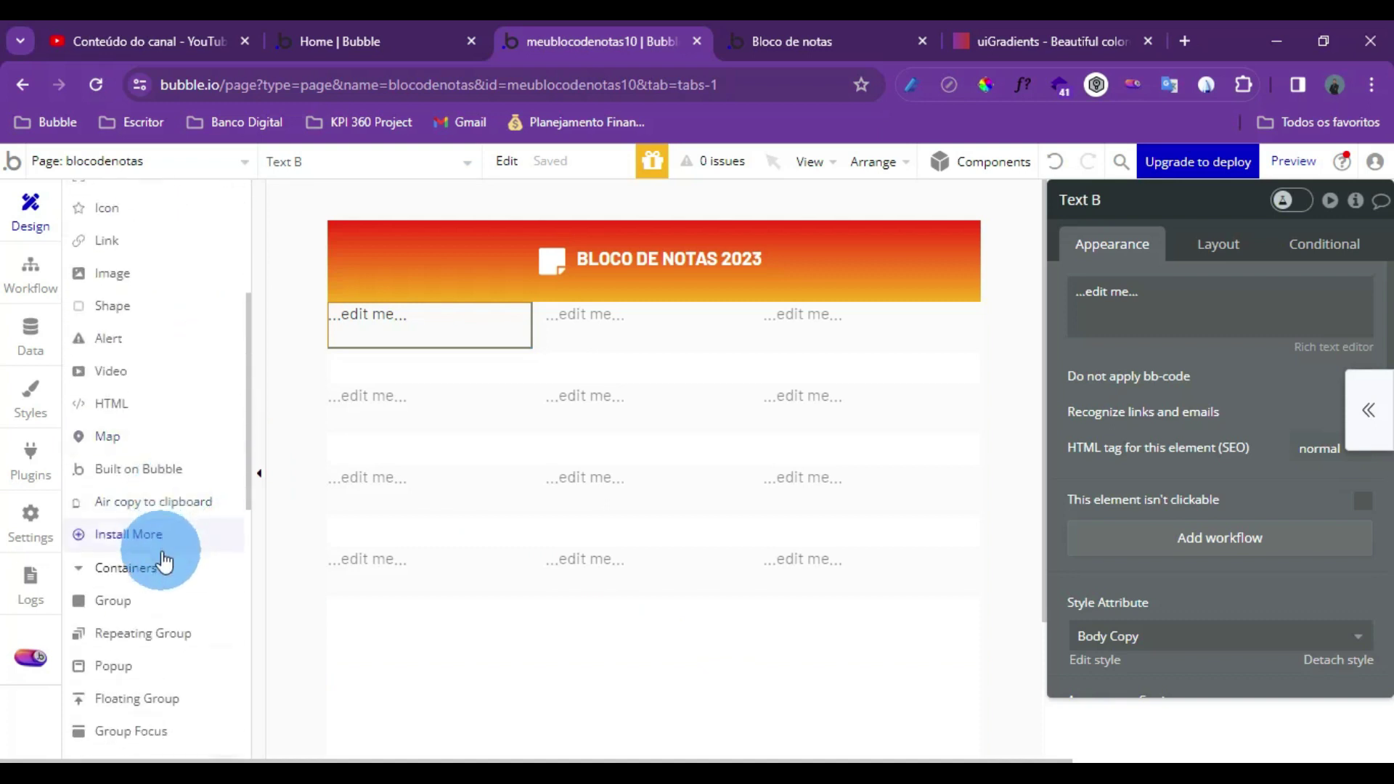
{"action": "scroll", "coordinate": [147, 519], "scroll_direction": "down", "scroll_amount": 2}
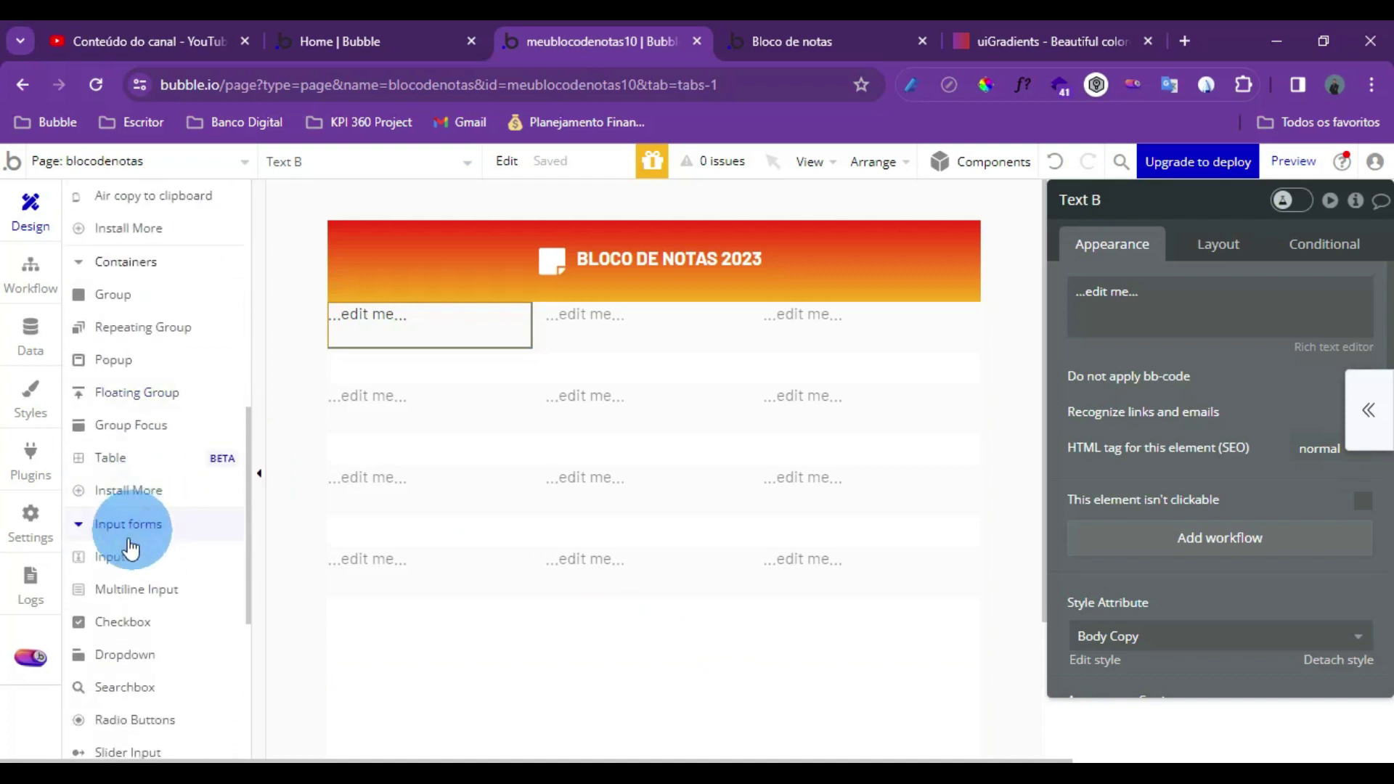
{"action": "left_click", "coordinate": [112, 557]}
{"action": "left_click_drag", "start_coordinate": [112, 555], "coordinate": [368, 328]}
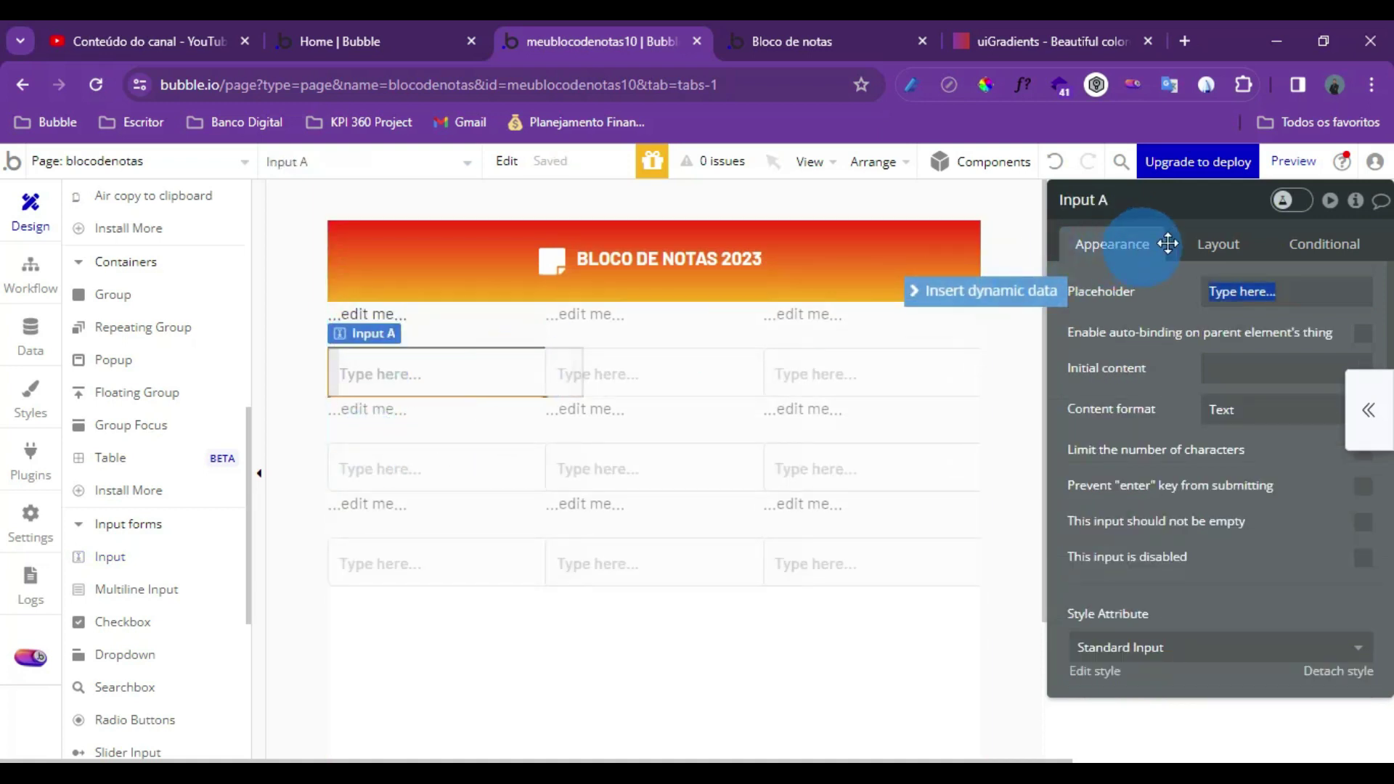
Turn off the new input's fixed width and set its minimum width to 50 px
{"action": "left_click", "coordinate": [1218, 246]}
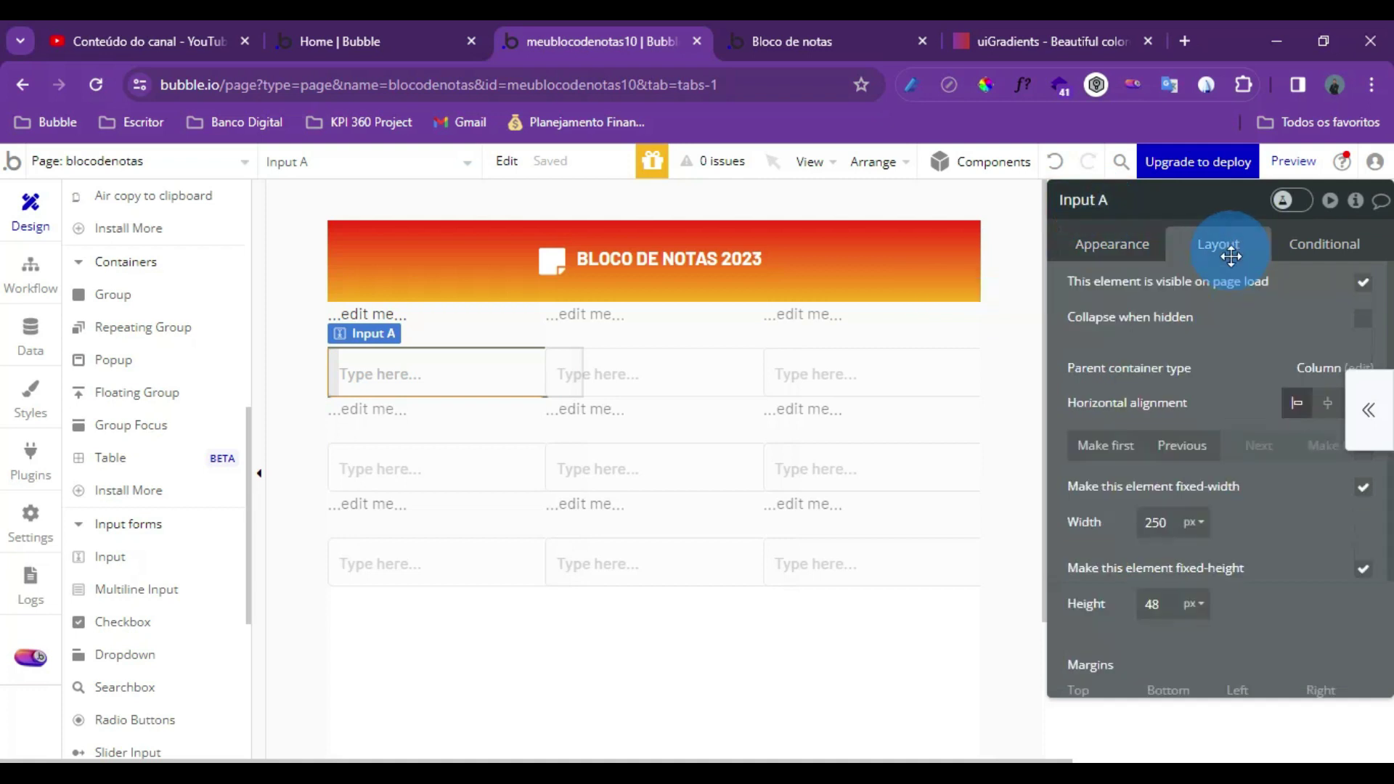
{"action": "left_click", "coordinate": [1369, 501]}
{"action": "left_click", "coordinate": [1141, 524]}
{"action": "left_click_drag", "start_coordinate": [1168, 526], "coordinate": [1111, 534]}
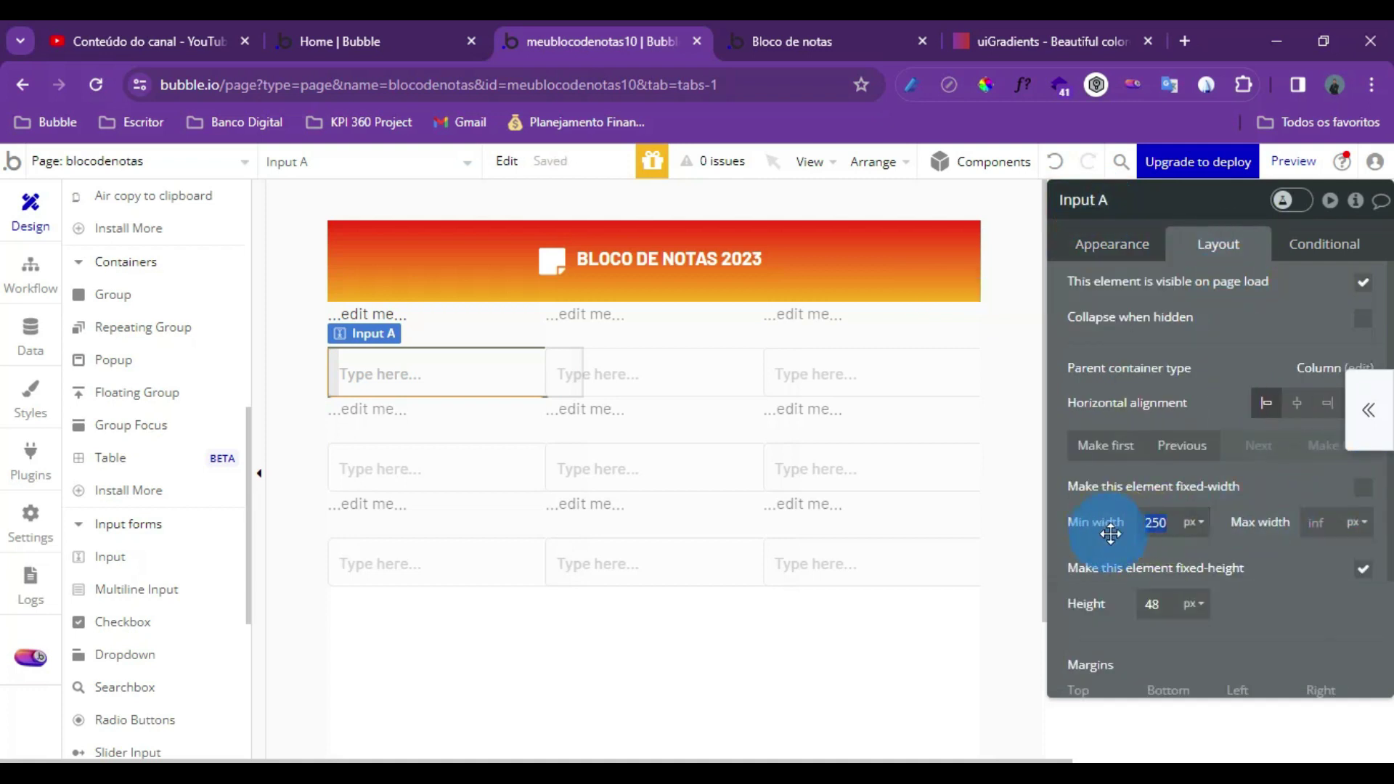
{"action": "type", "text": "50"}
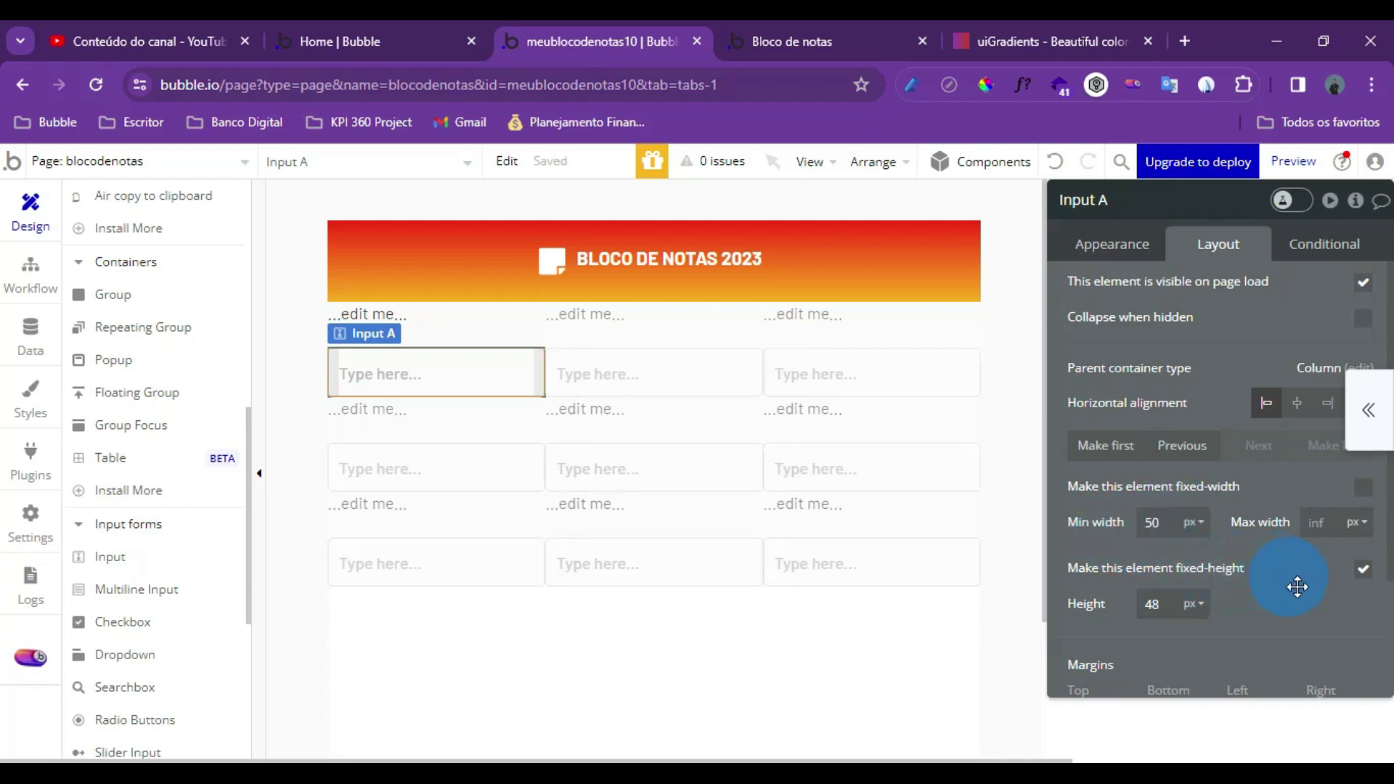
Delete the "...edit me..." text element above the input in the repeating group's first cell
{"action": "left_click", "coordinate": [495, 323]}
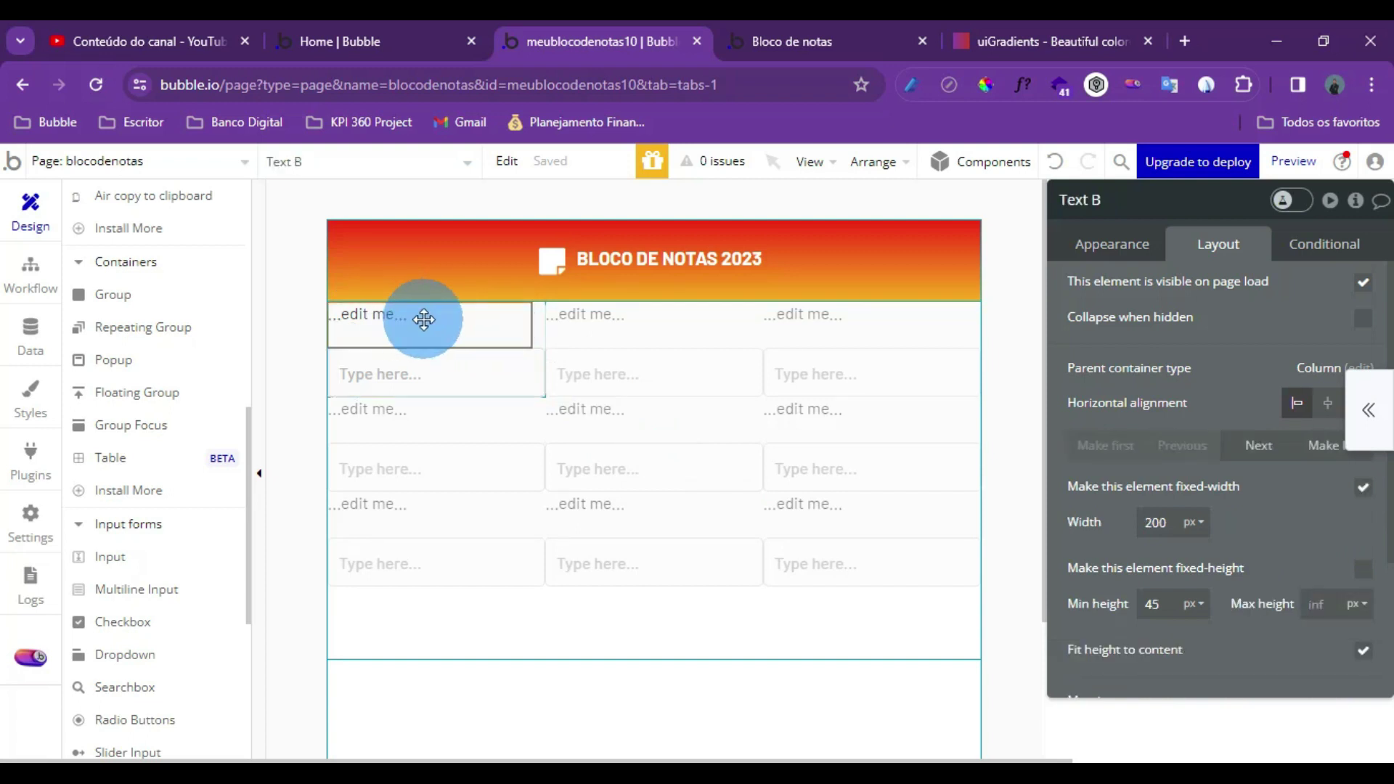
{"action": "key", "text": "Delete"}
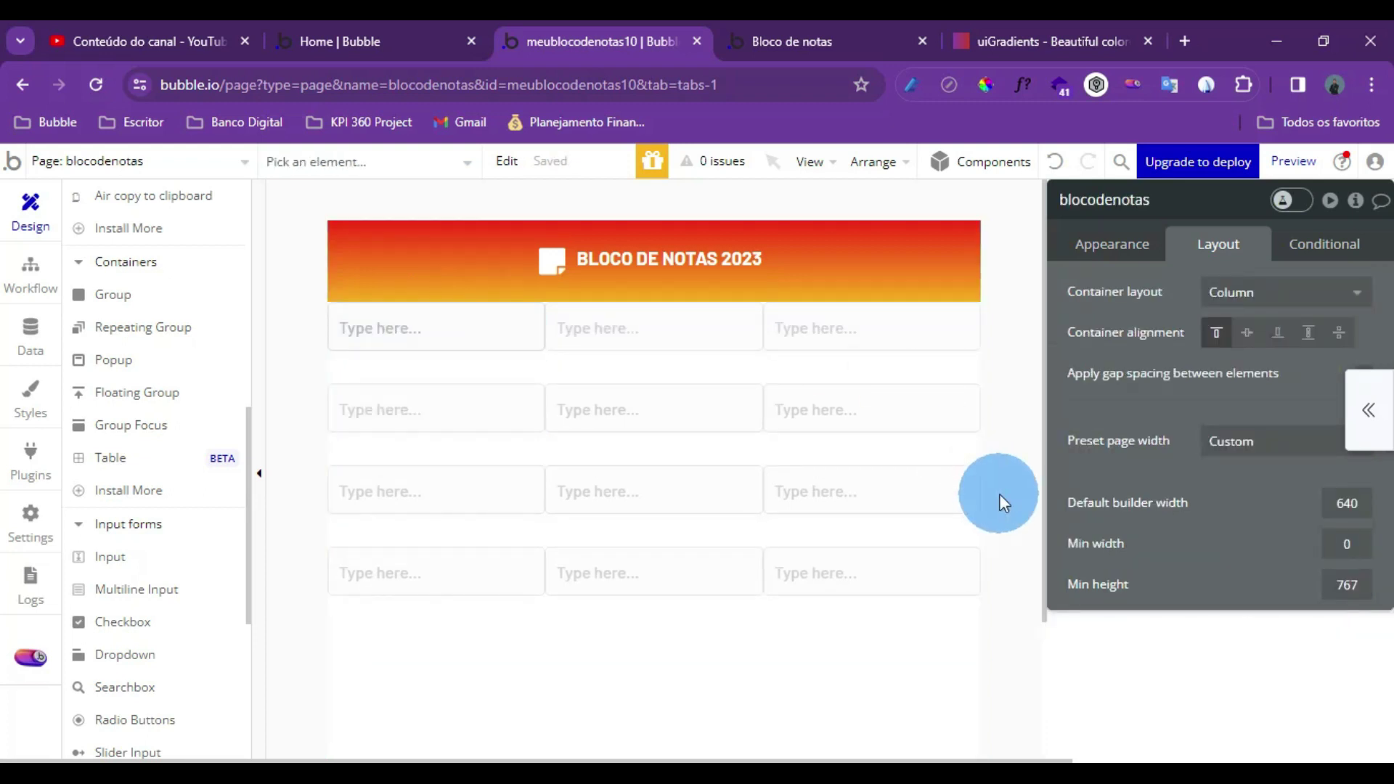
{"action": "left_click", "coordinate": [553, 373]}
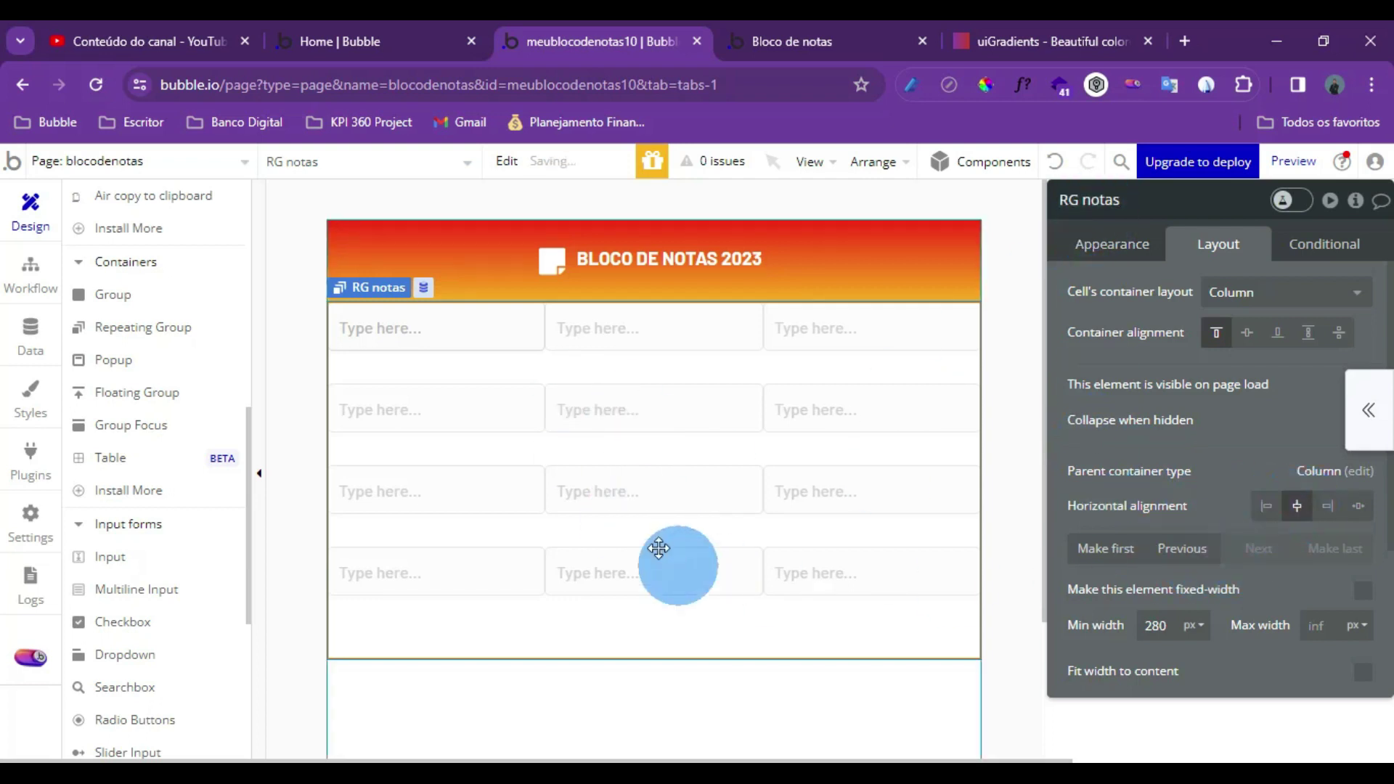
{"action": "left_click_drag", "start_coordinate": [512, 410], "coordinate": [477, 362]}
{"action": "left_click", "coordinate": [472, 352]}
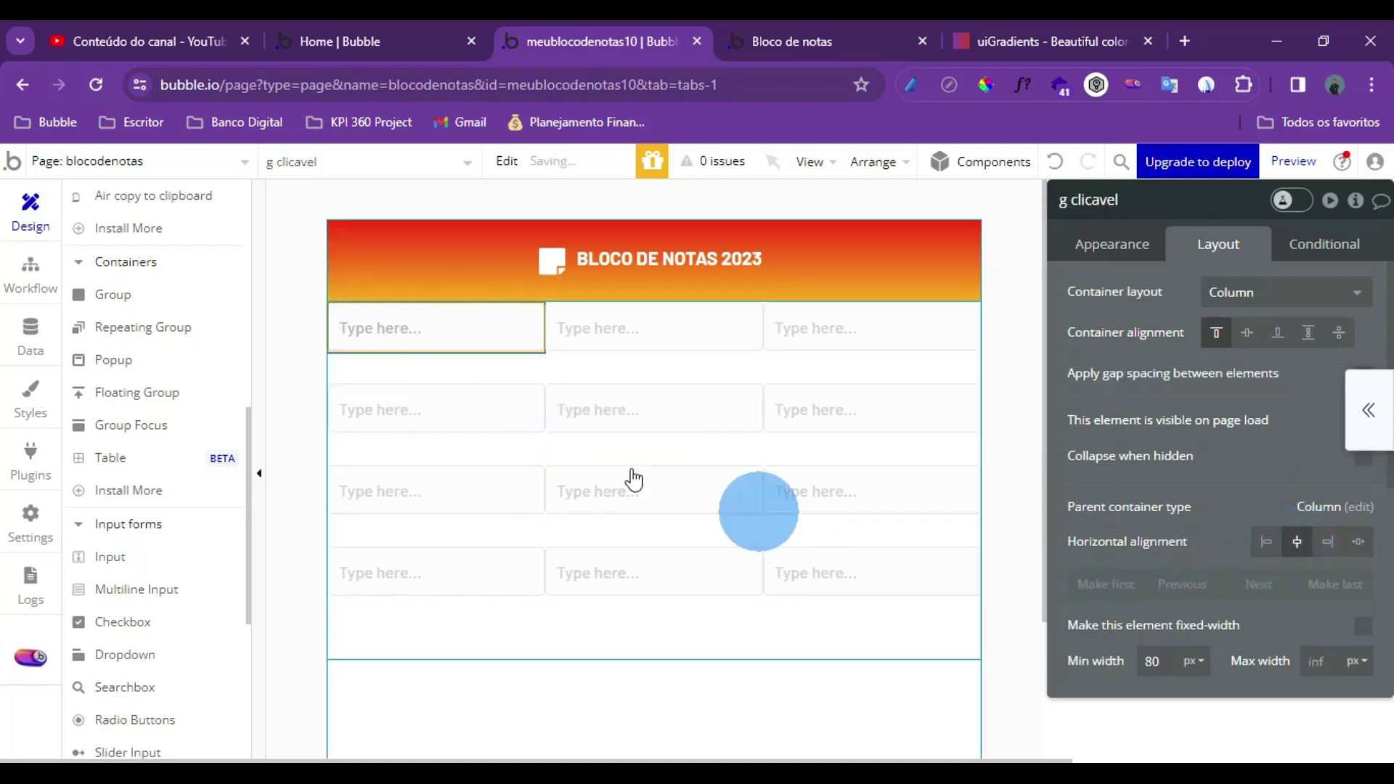
Set the placeholder of the input in the first cell to "Título da nota"
{"action": "left_click", "coordinate": [443, 323]}
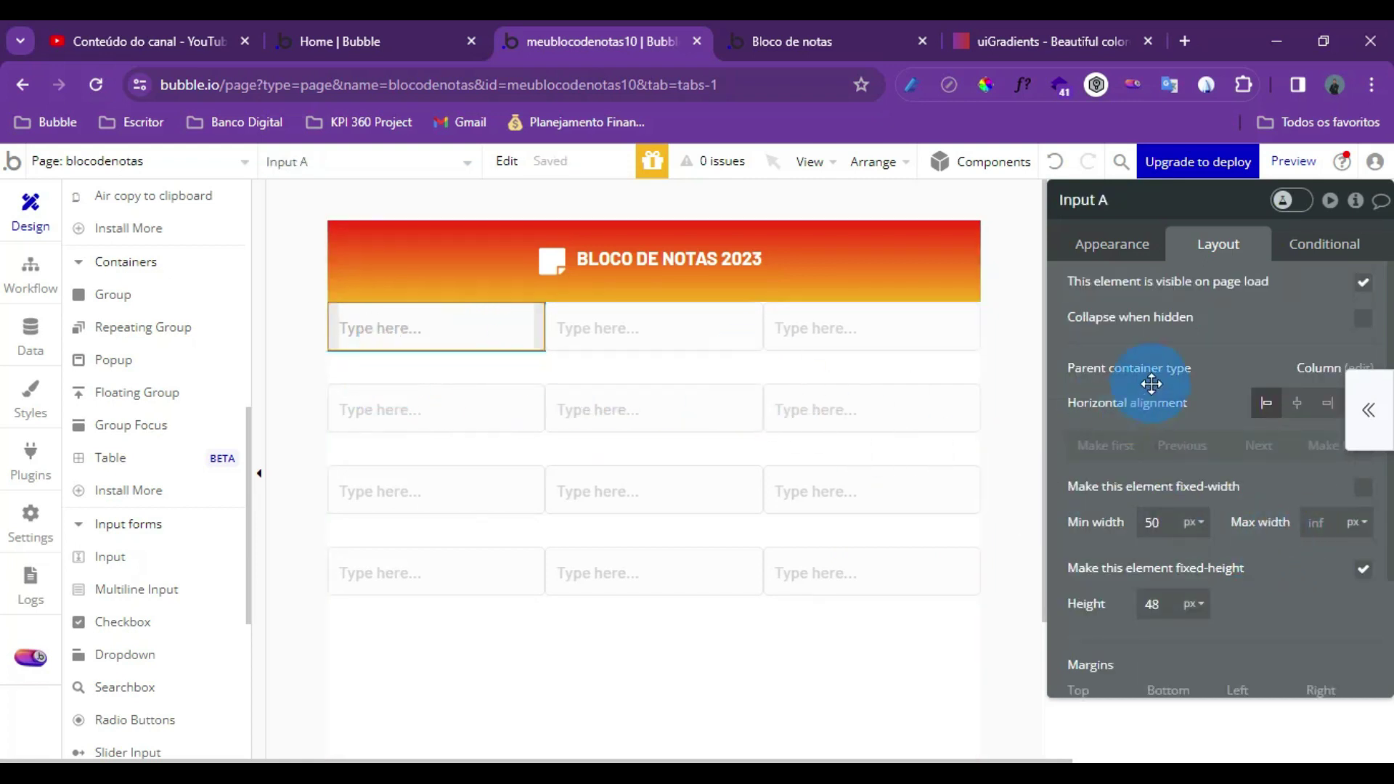
{"action": "left_click", "coordinate": [1128, 249]}
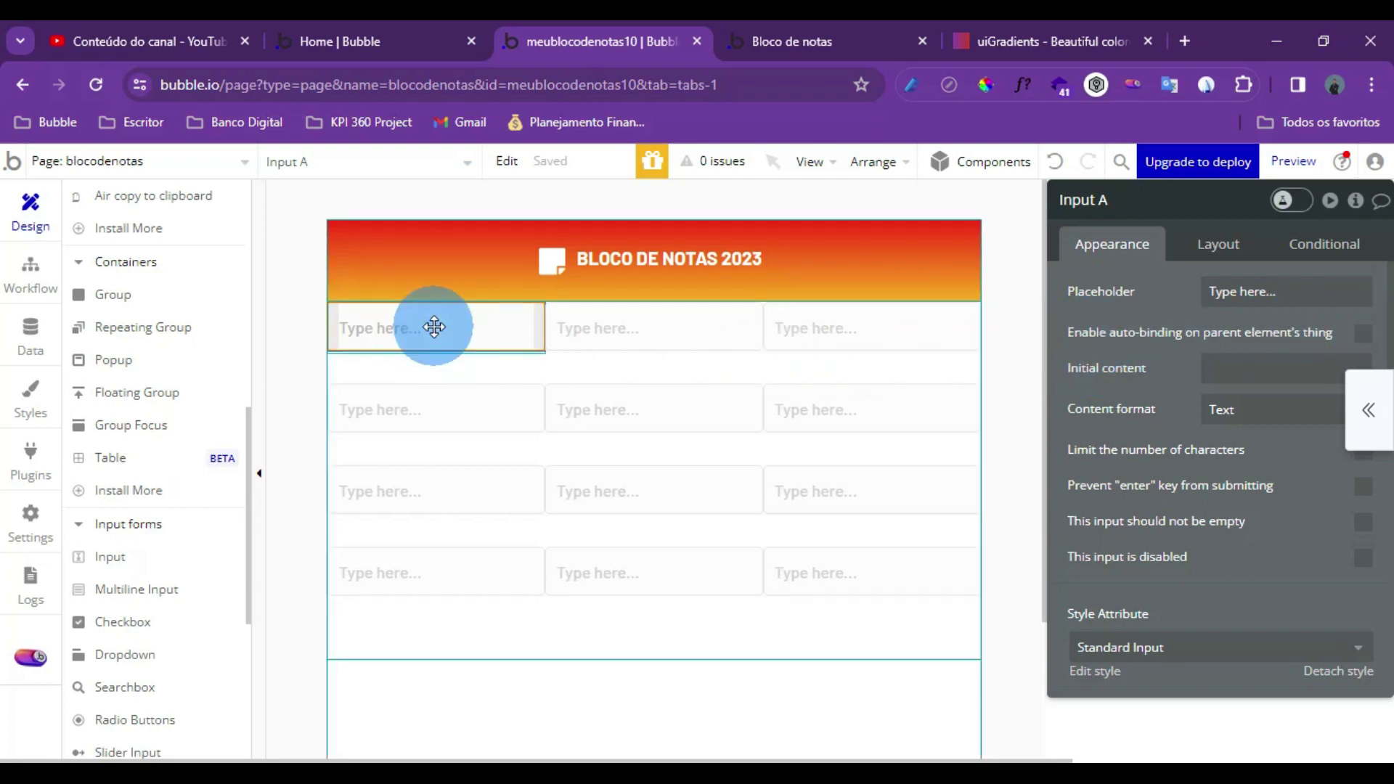
{"action": "left_click", "coordinate": [1263, 292]}
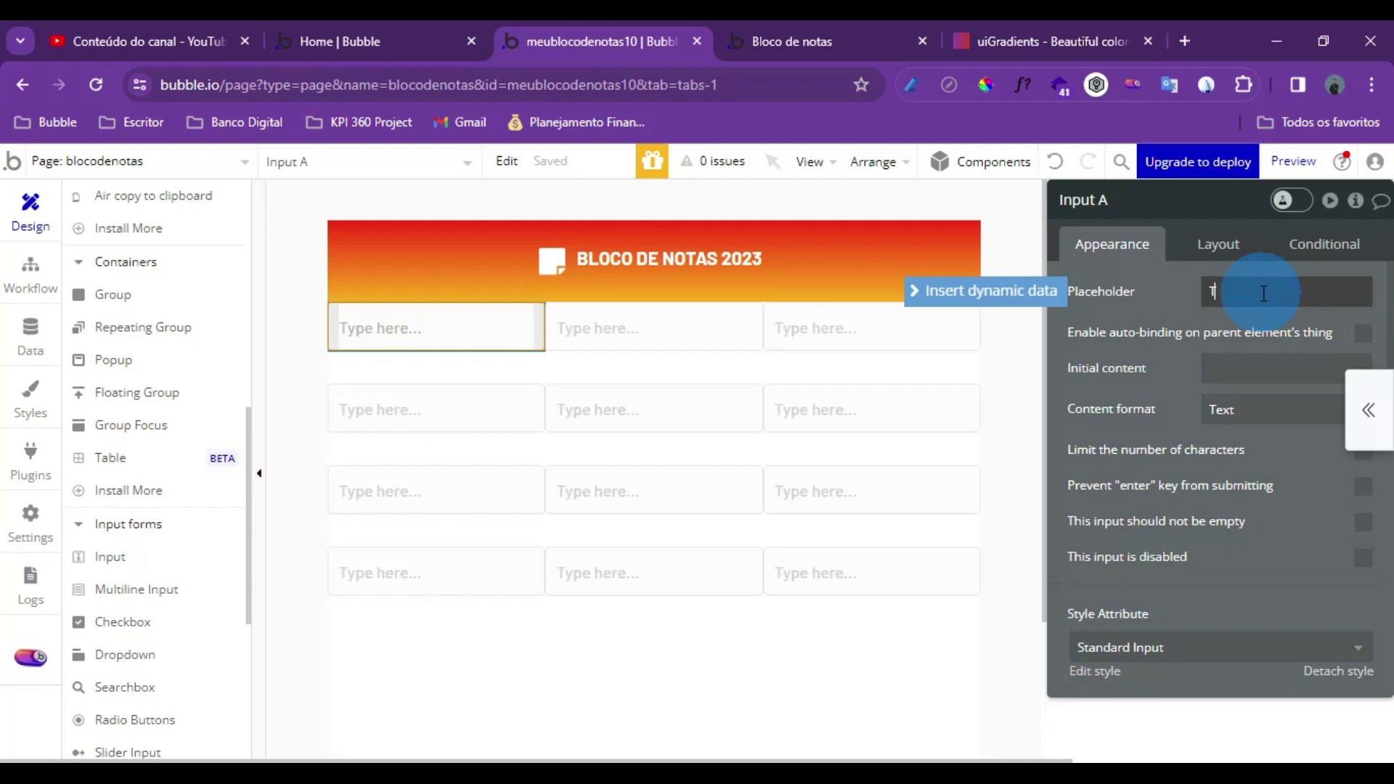
{"action": "type", "text": "Ti"}
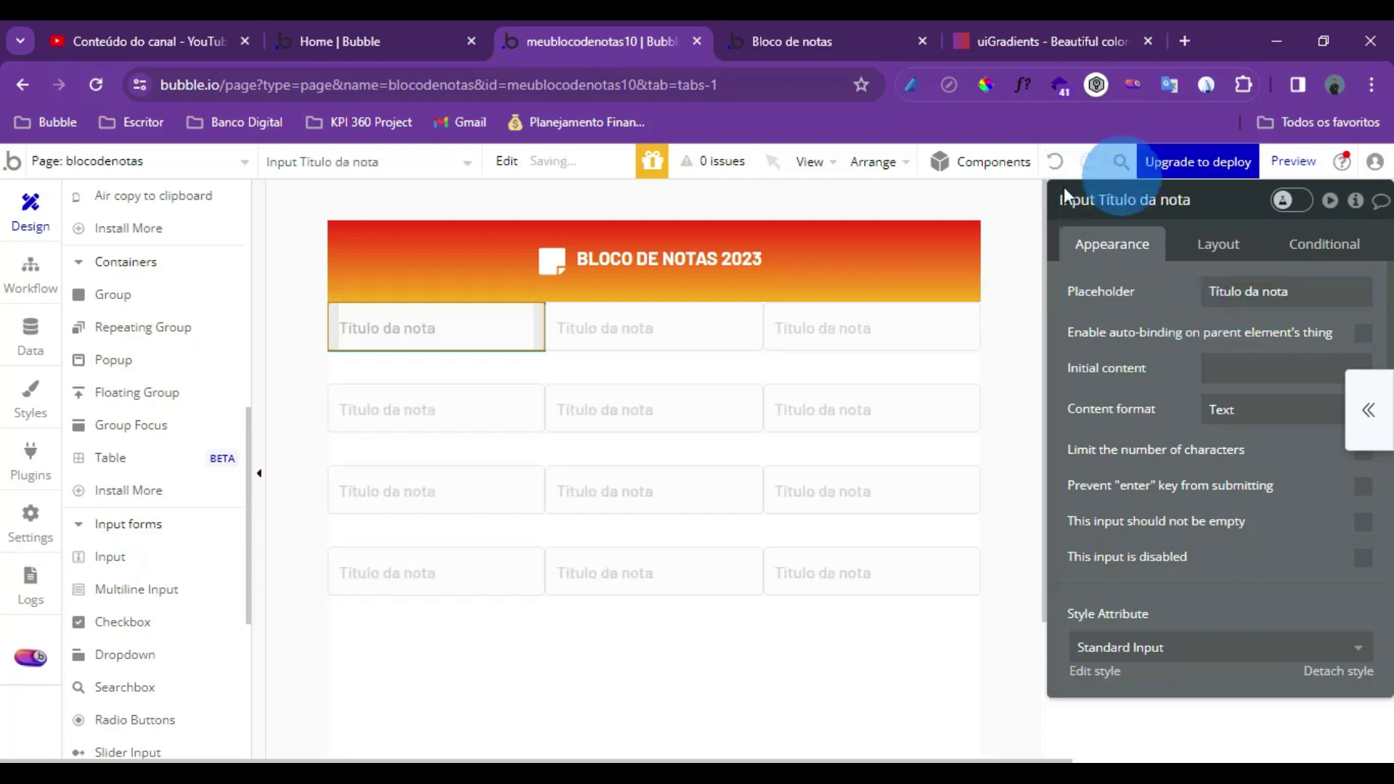
Enable auto-binding on the parent element's thing for the "Título da nota" input
{"action": "left_click", "coordinate": [1365, 336]}
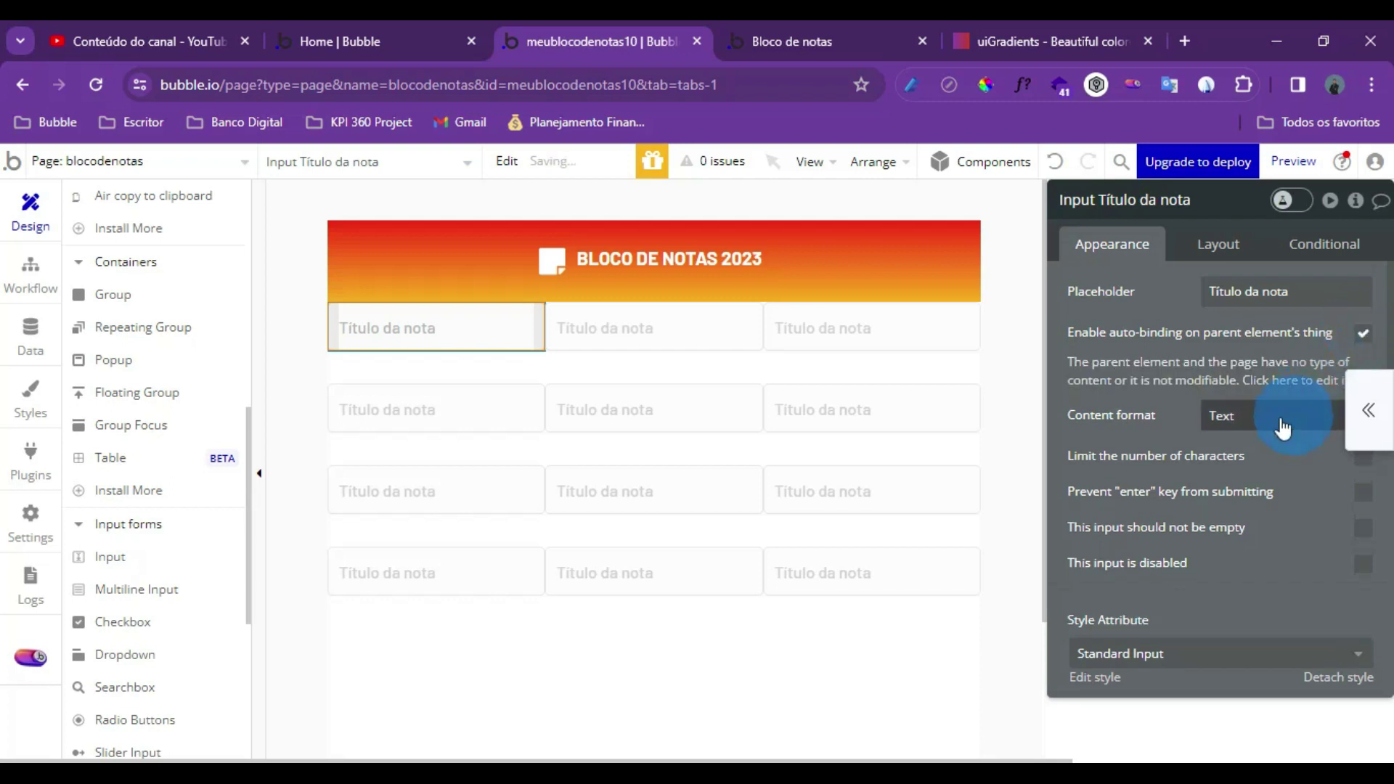
{"action": "scroll", "coordinate": [1152, 435], "scroll_direction": "down", "scroll_amount": 2}
{"action": "scroll", "coordinate": [1144, 411], "scroll_direction": "up", "scroll_amount": 2}
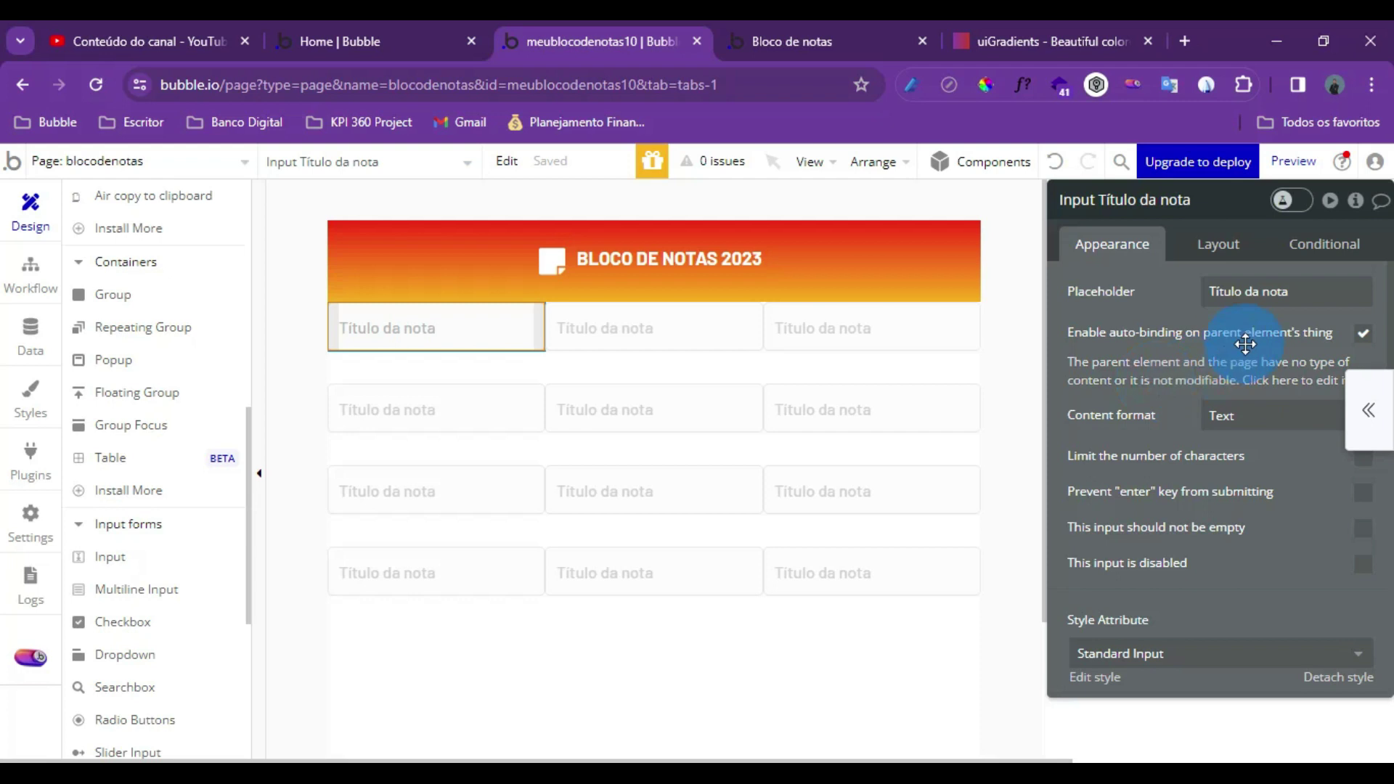
Create a privacy rule named "autobinding" for the Nota data type
{"action": "left_click", "coordinate": [33, 348]}
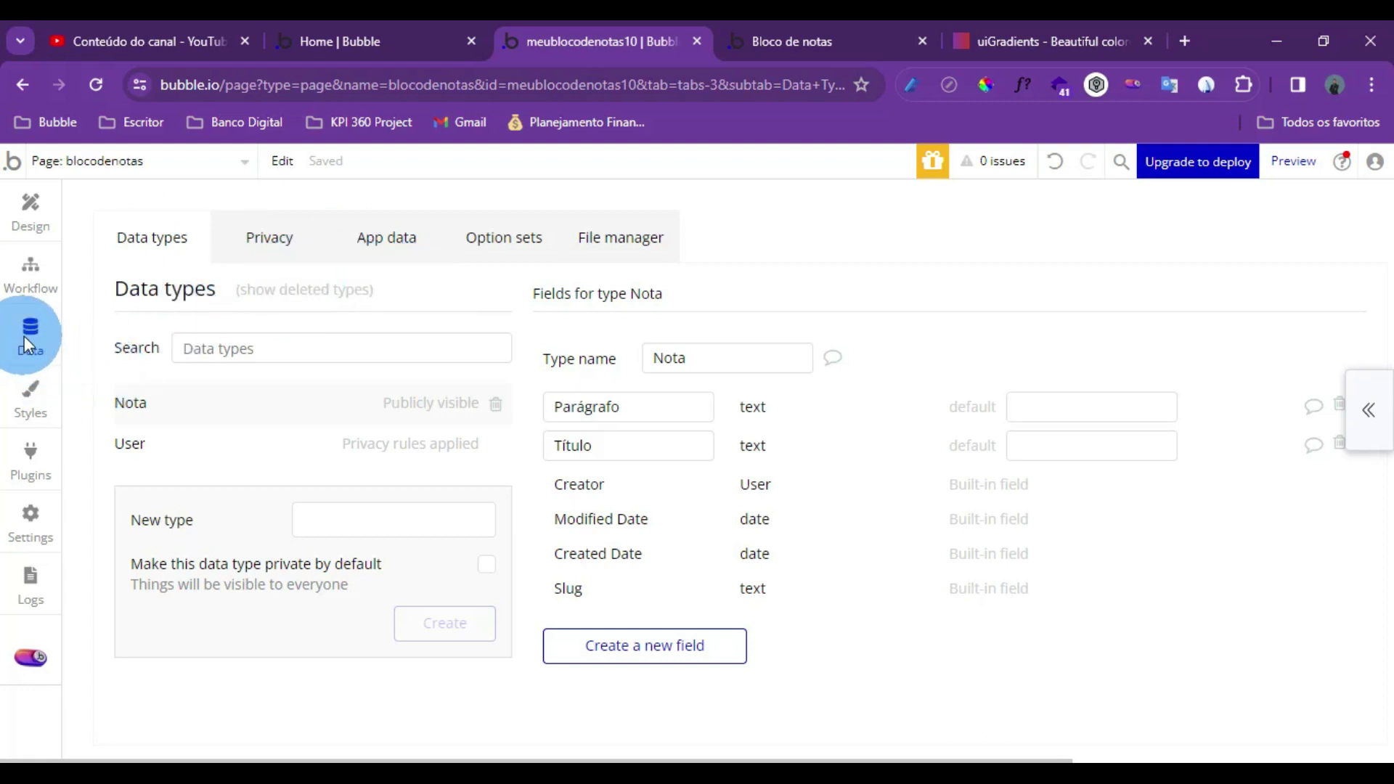
{"action": "left_click", "coordinate": [261, 250]}
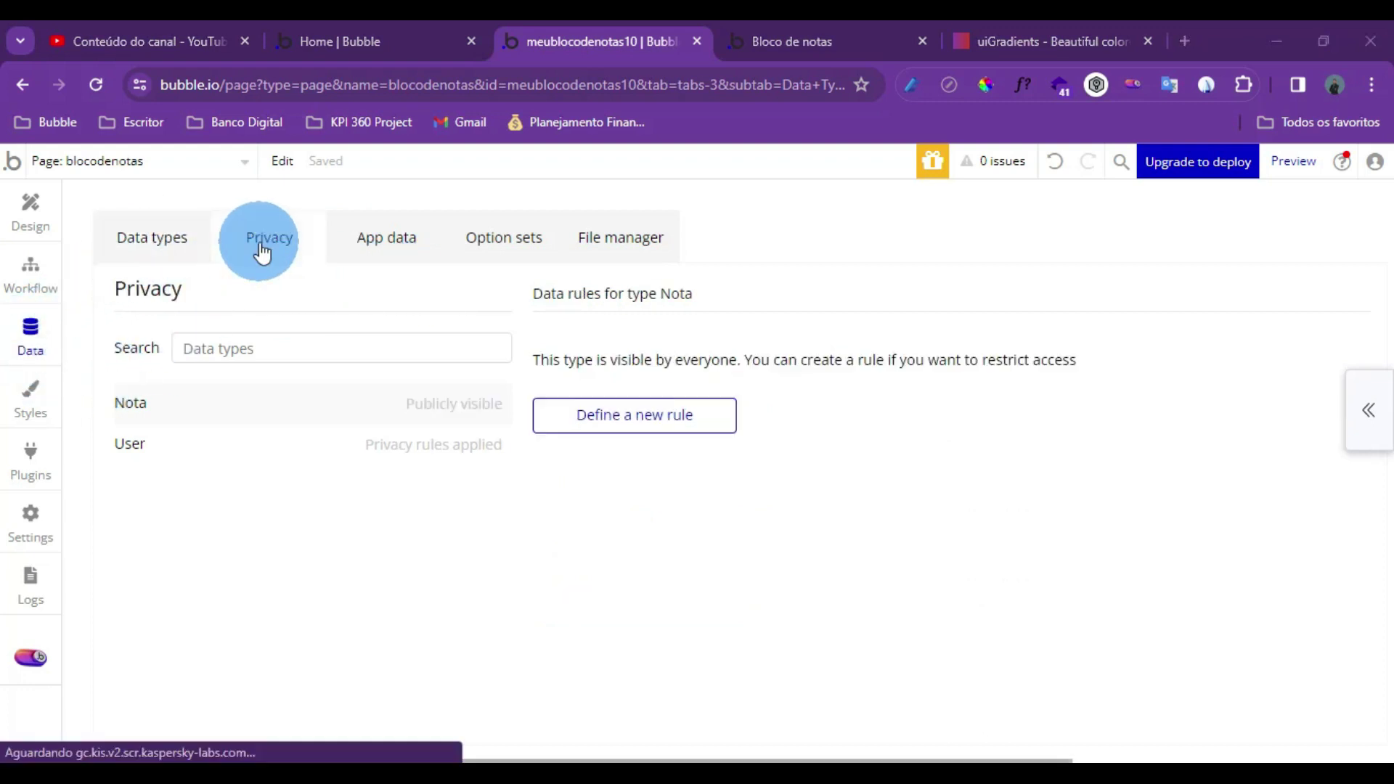
{"action": "left_click", "coordinate": [179, 388]}
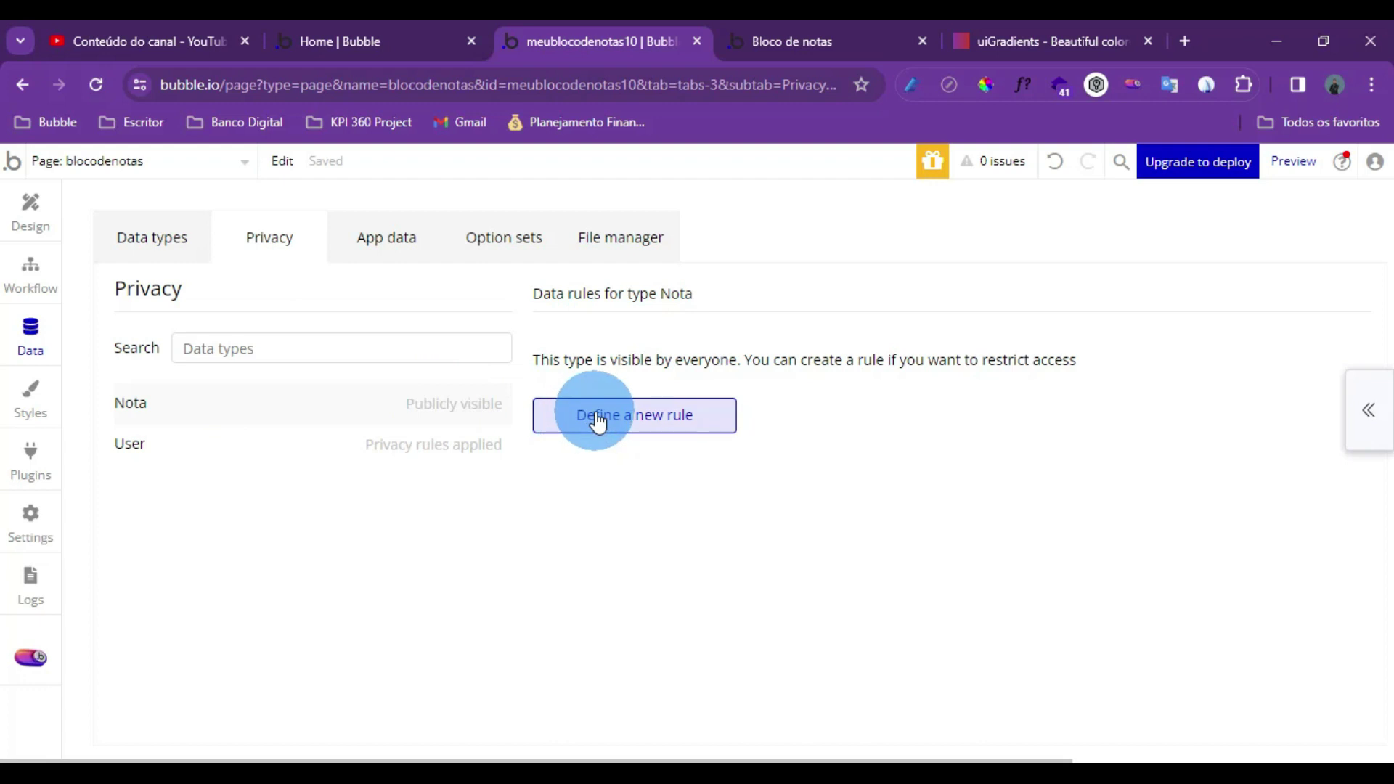
{"action": "left_click", "coordinate": [642, 424]}
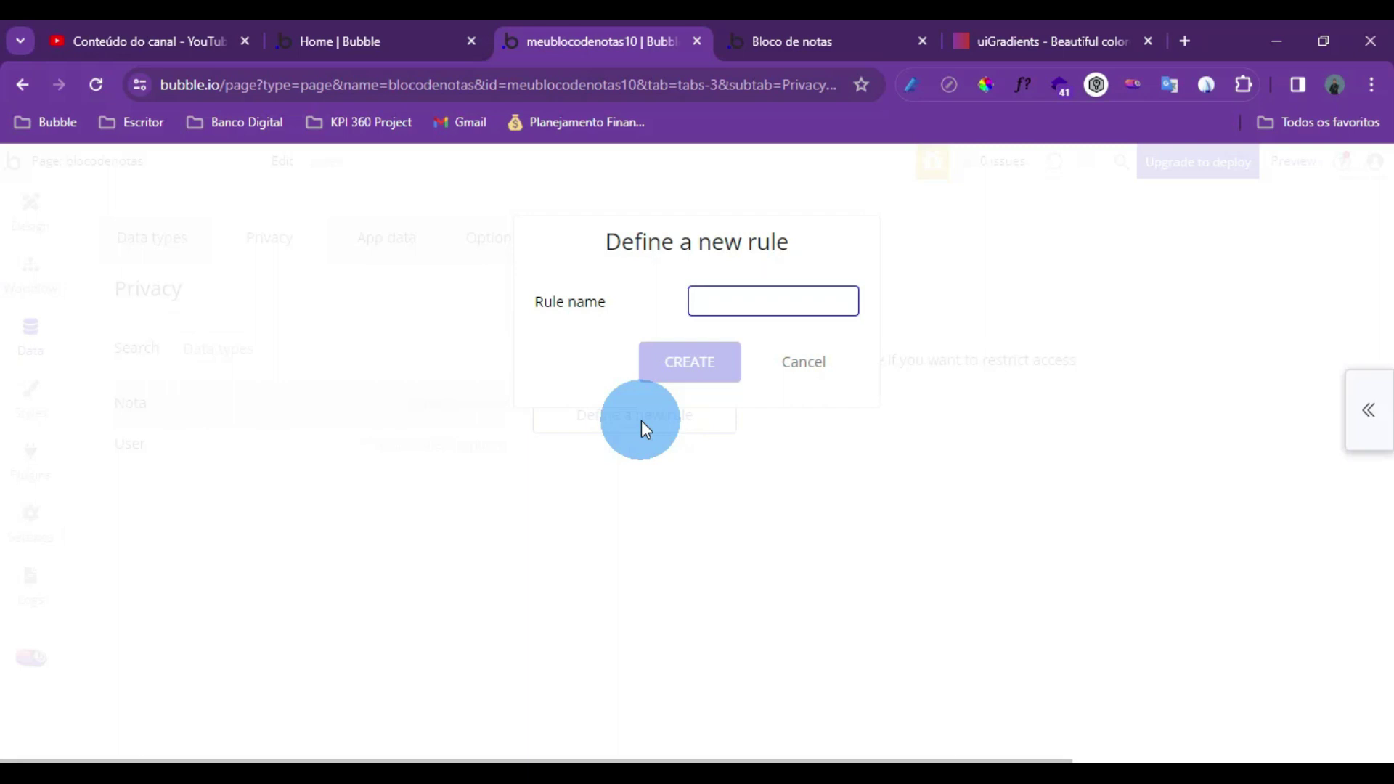
{"action": "type", "text": "autobinding"}
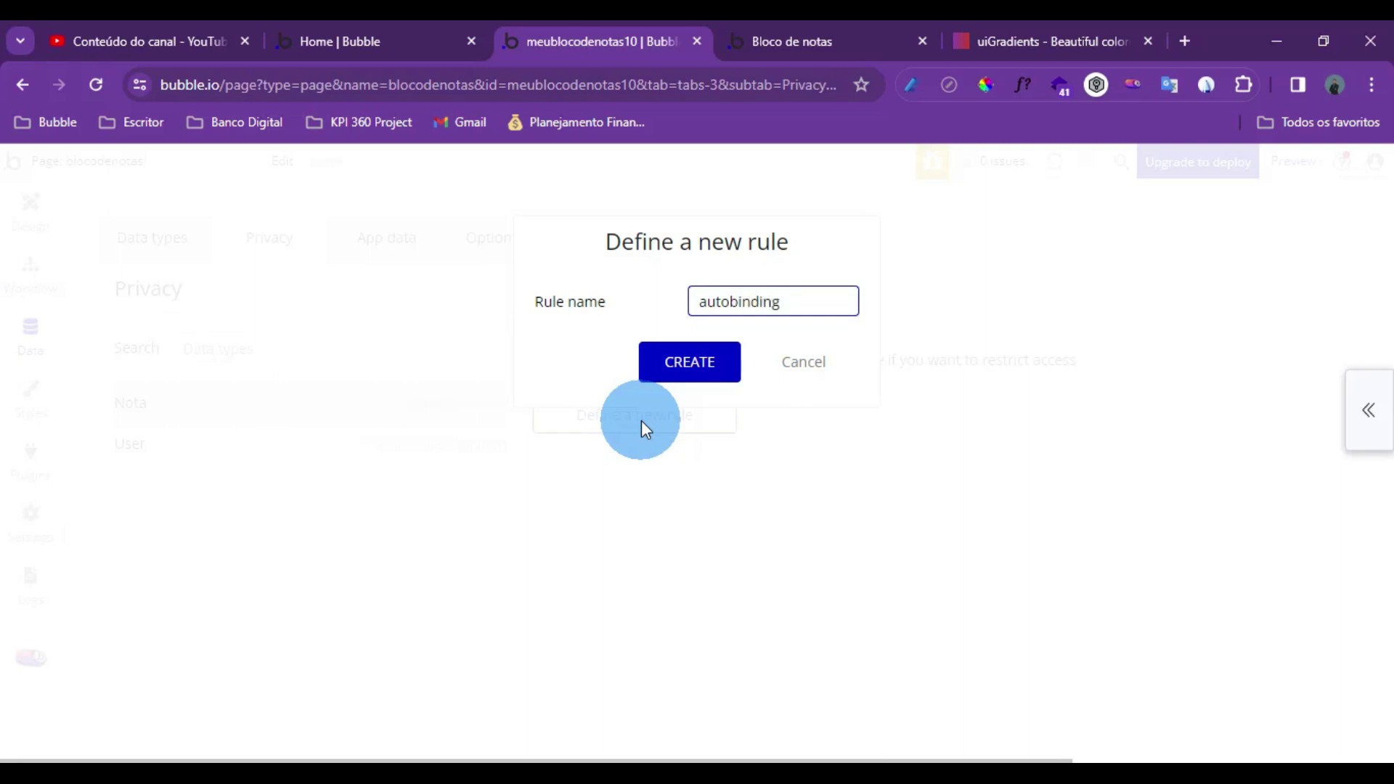
{"action": "left_click", "coordinate": [678, 376]}
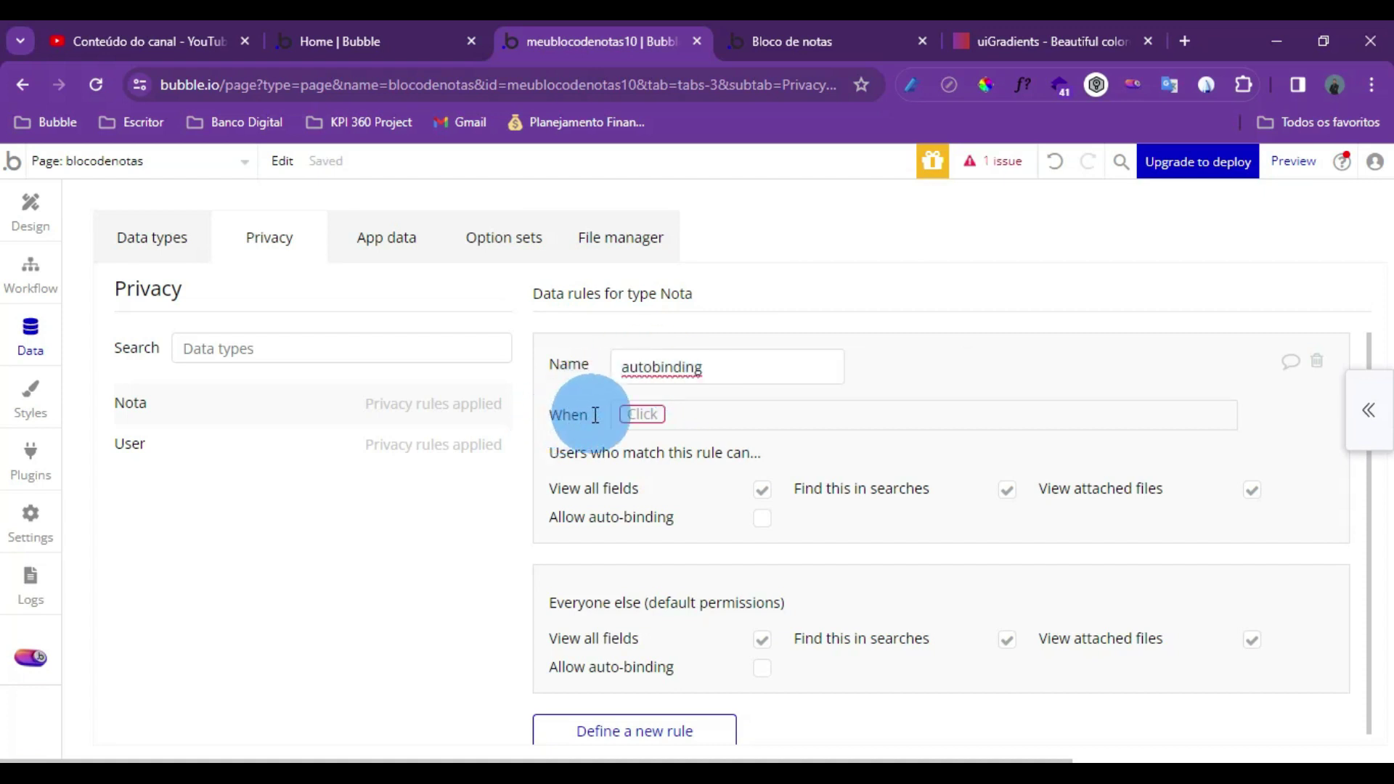
Set the autobinding rule's condition to "Current User is logged in"
{"action": "left_click", "coordinate": [643, 414]}
{"action": "left_click", "coordinate": [689, 509]}
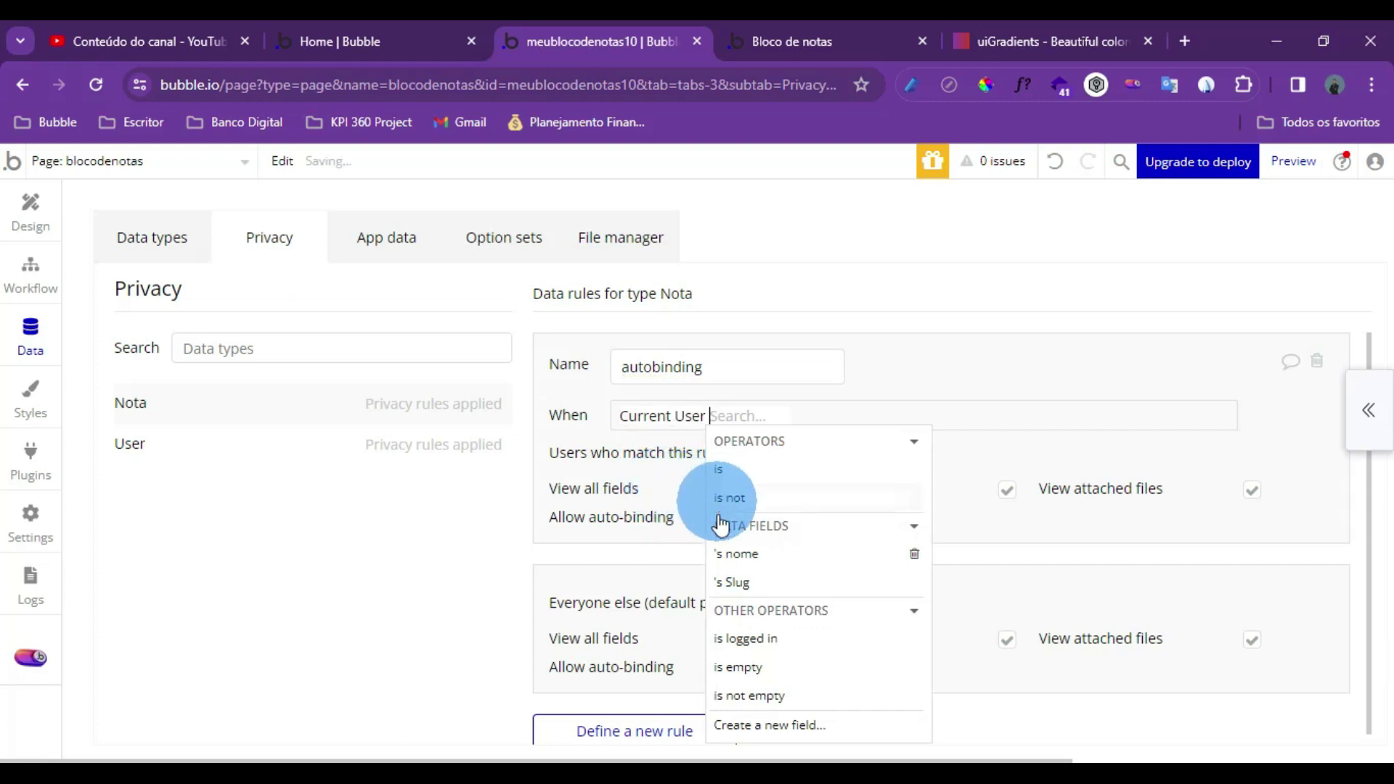
{"action": "left_click", "coordinate": [734, 639]}
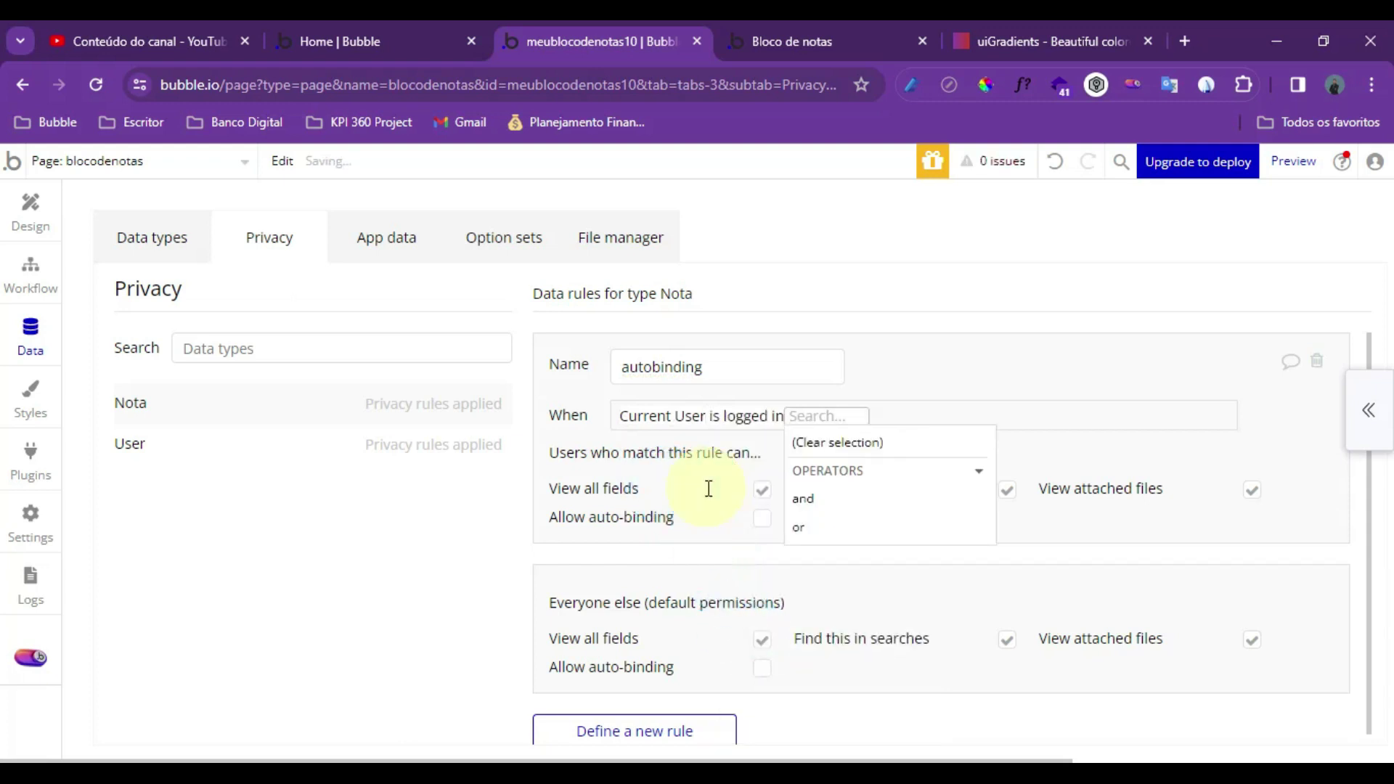
{"action": "left_click", "coordinate": [655, 454]}
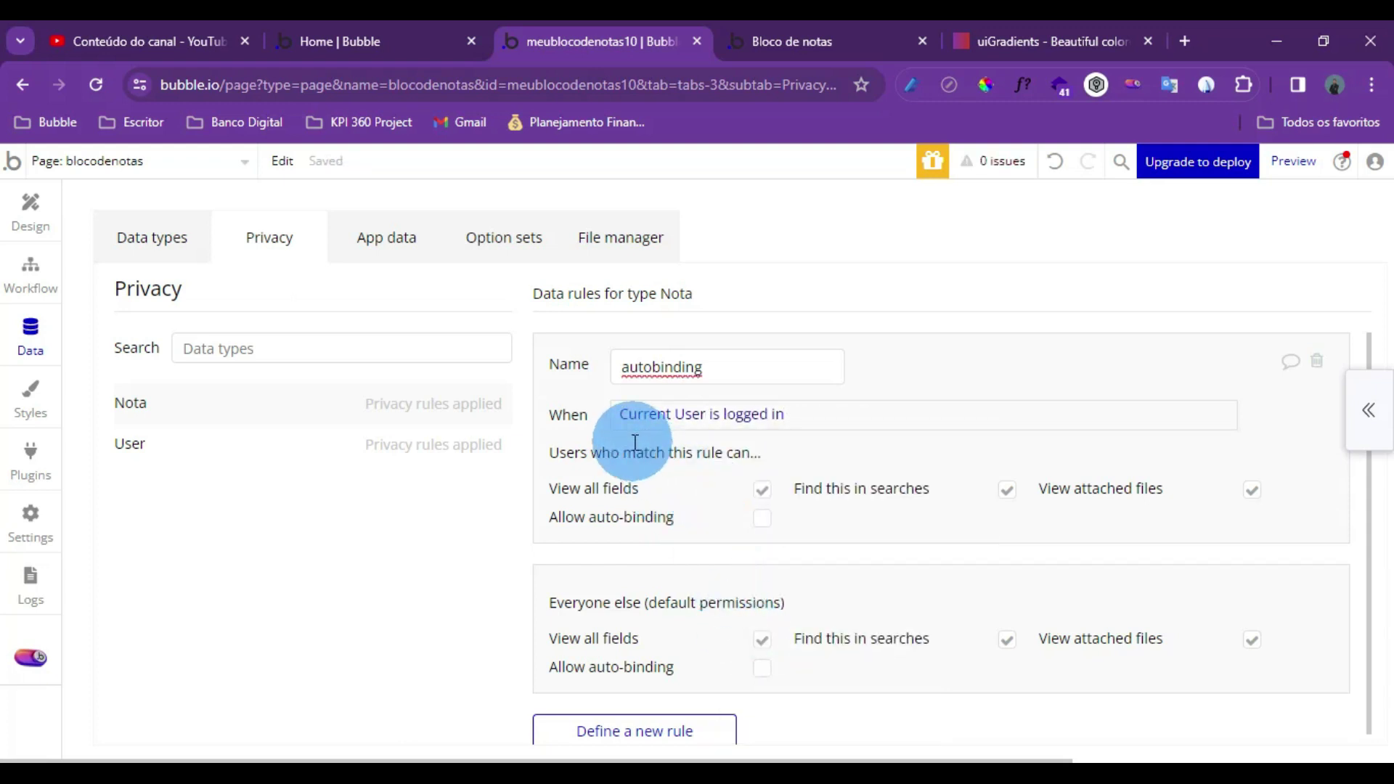
Allow auto-binding in the autobinding rule for the Parágrafo and Título fields
{"action": "left_click", "coordinate": [762, 520]}
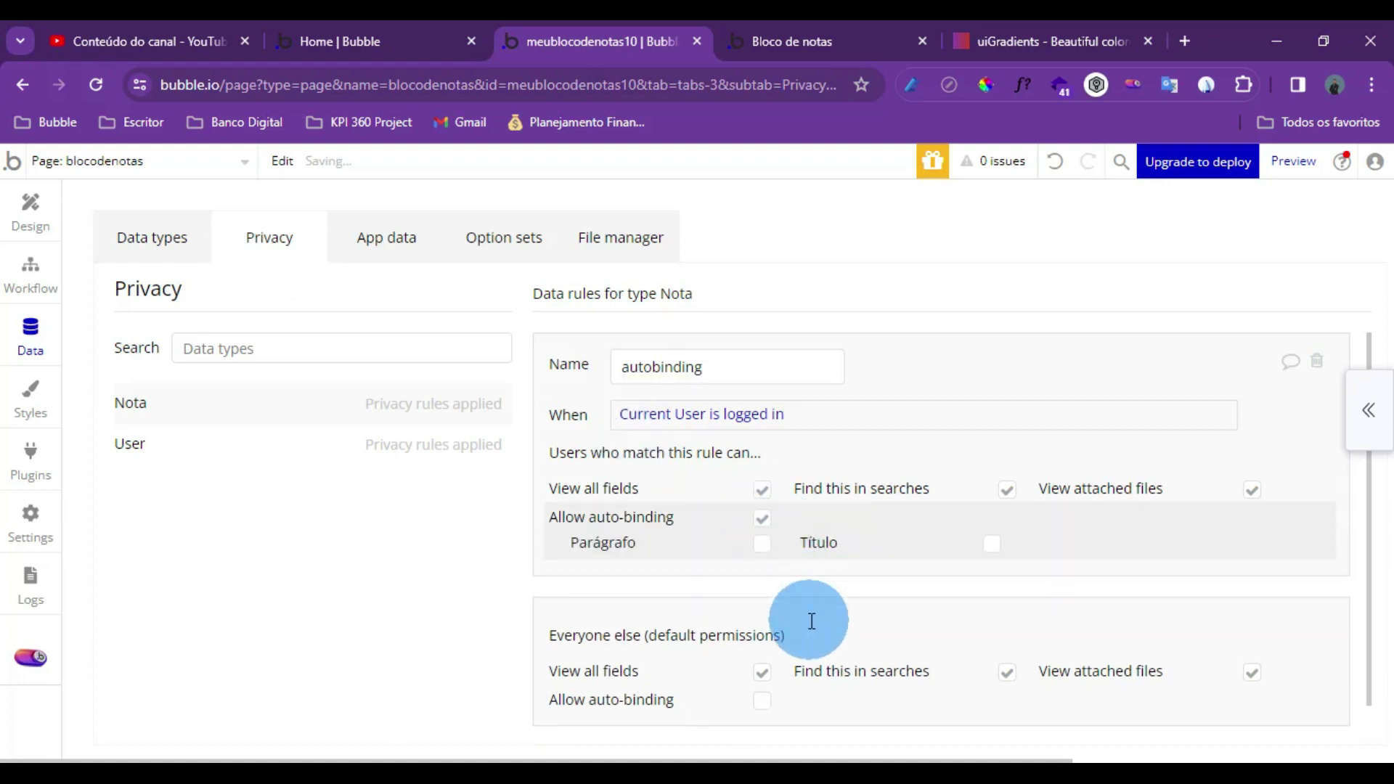
{"action": "left_click", "coordinate": [760, 546]}
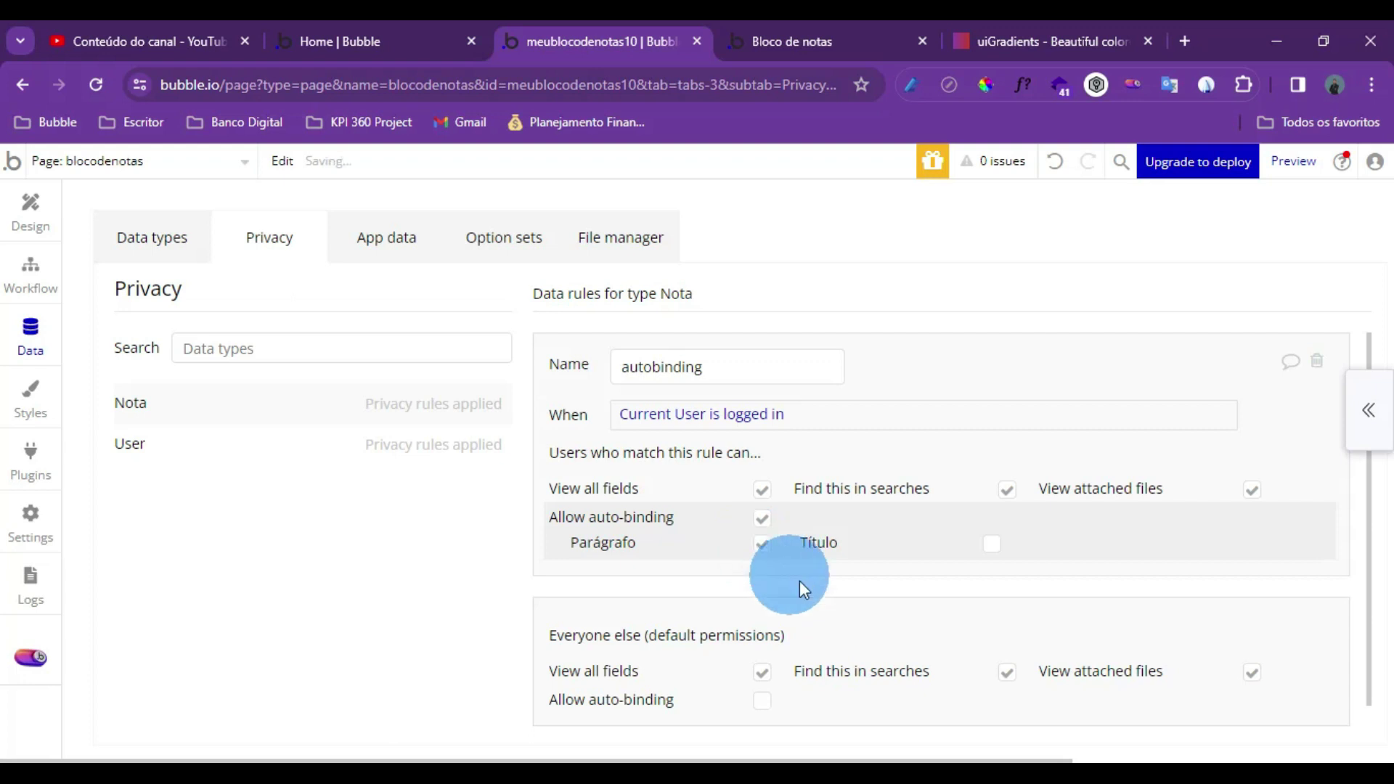
{"action": "left_click", "coordinate": [990, 546]}
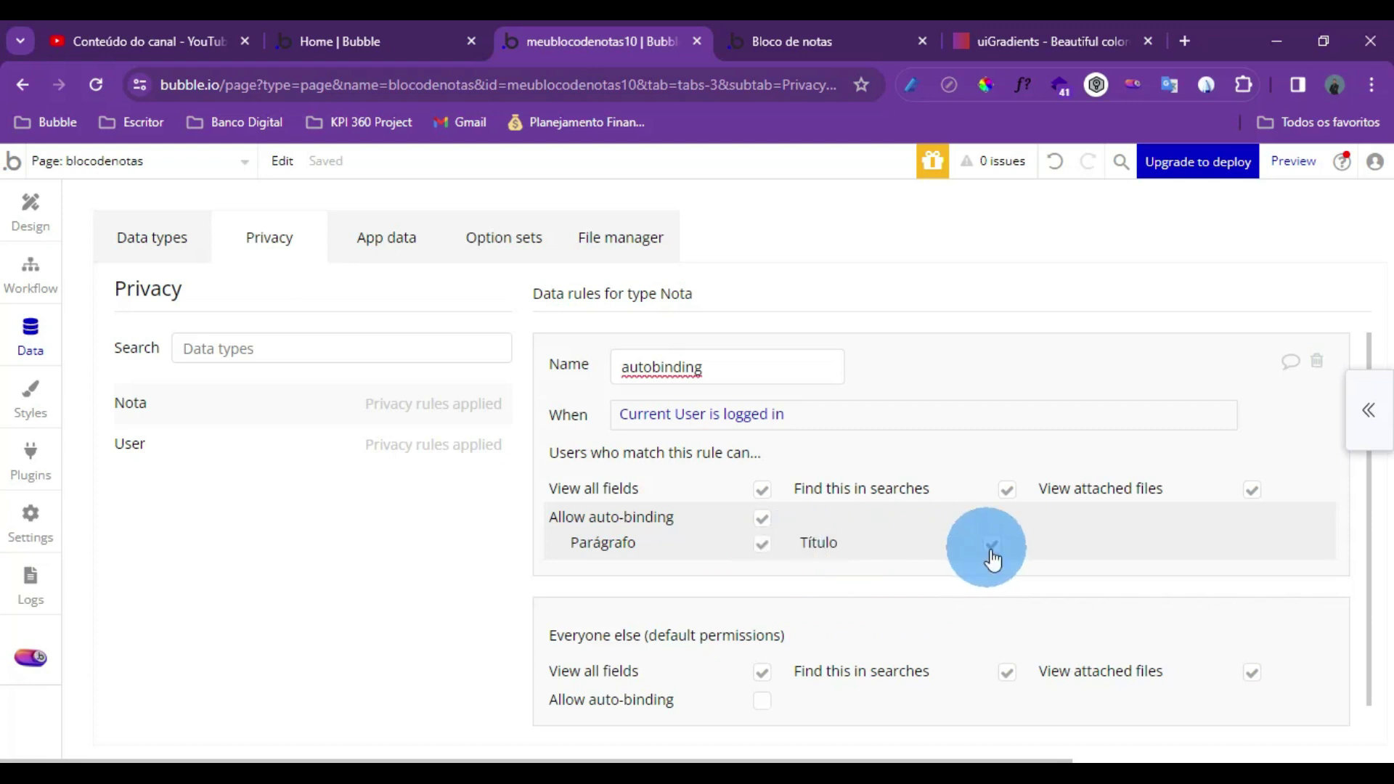
Return to the page design and set the data source of the "g clicavel" group to Current cell's Nota
{"action": "left_click", "coordinate": [30, 217]}
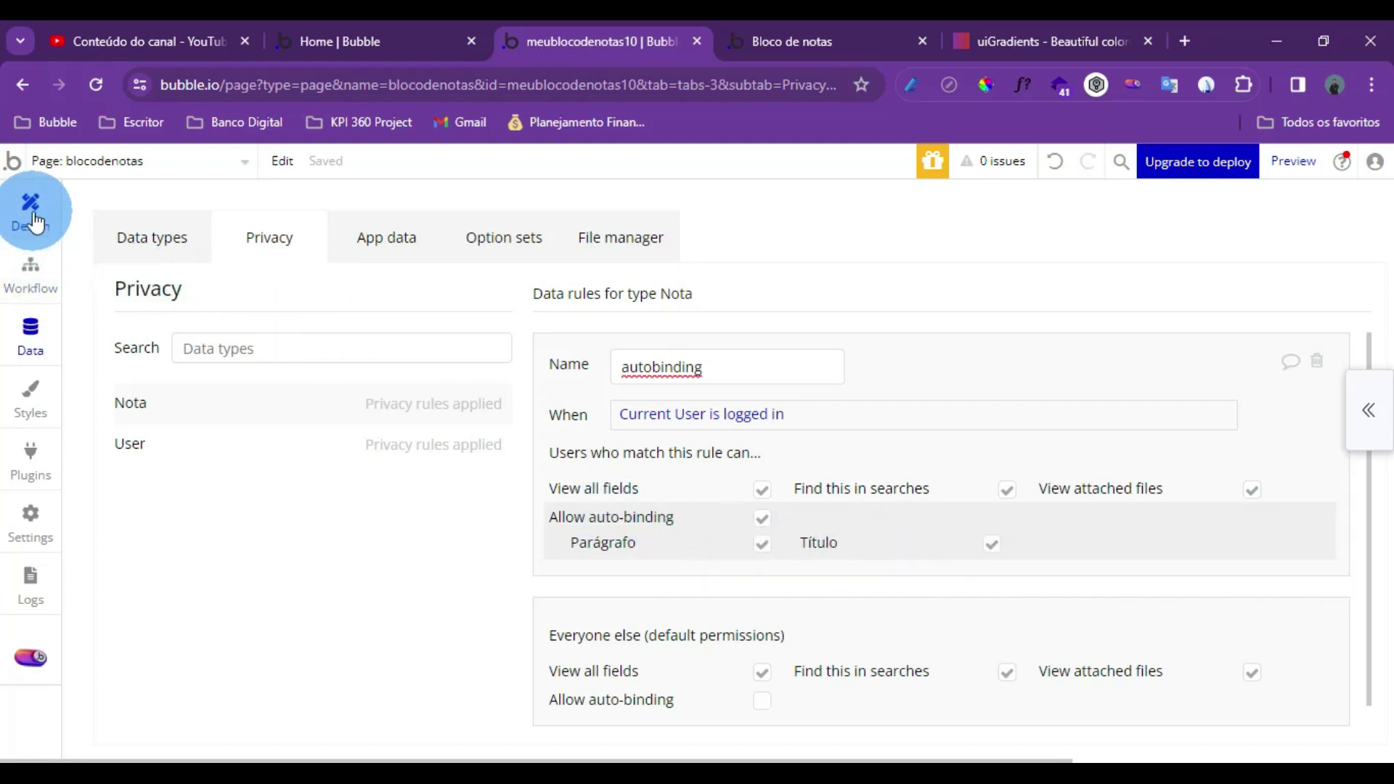
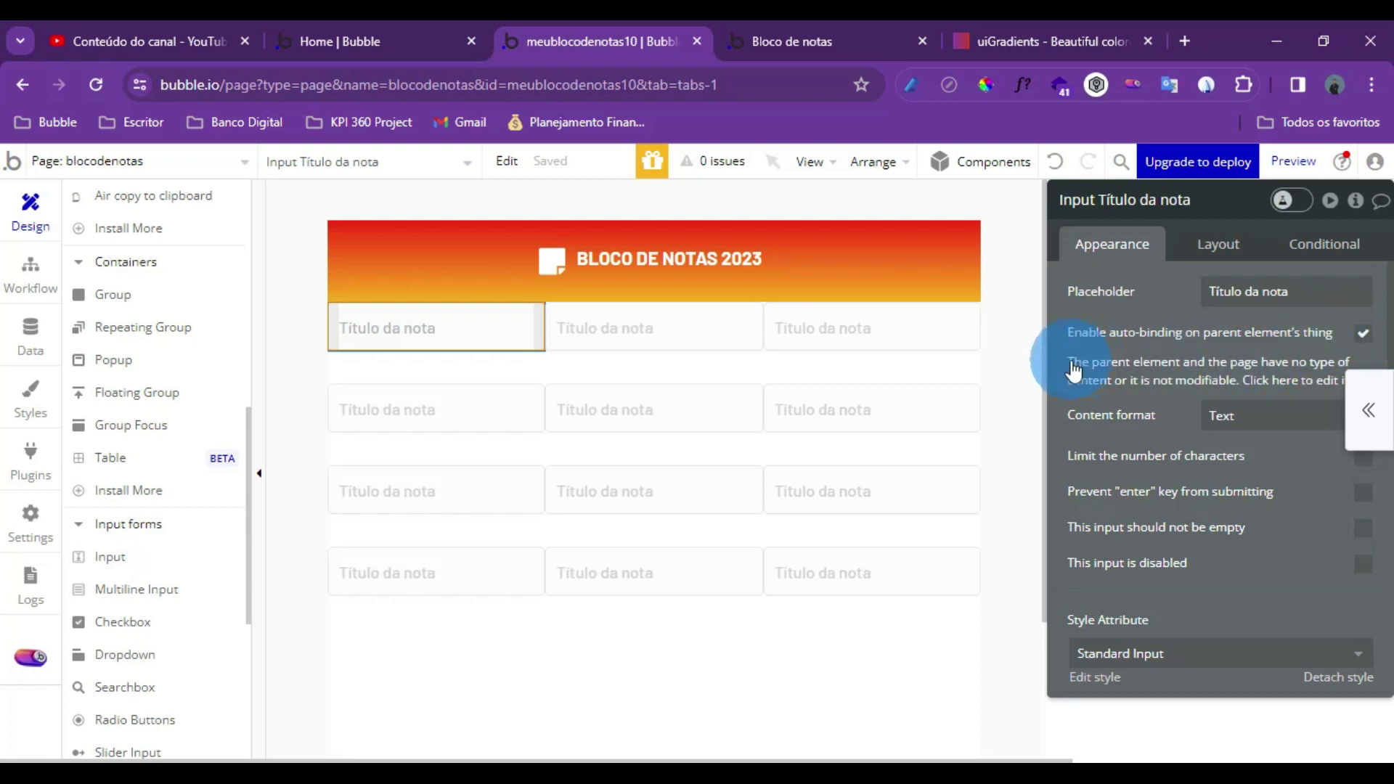
{"action": "left_click", "coordinate": [1281, 374]}
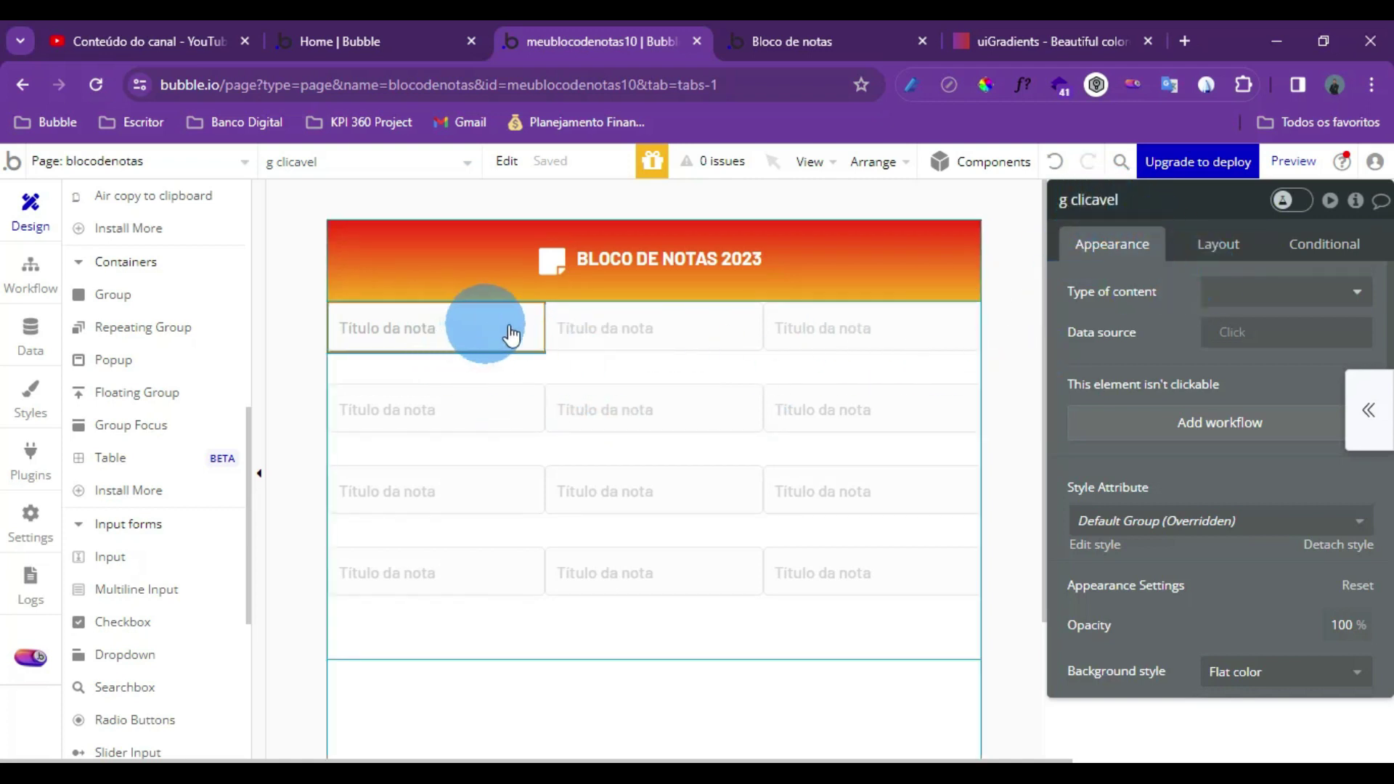
{"action": "left_click", "coordinate": [401, 345]}
{"action": "left_click", "coordinate": [554, 367]}
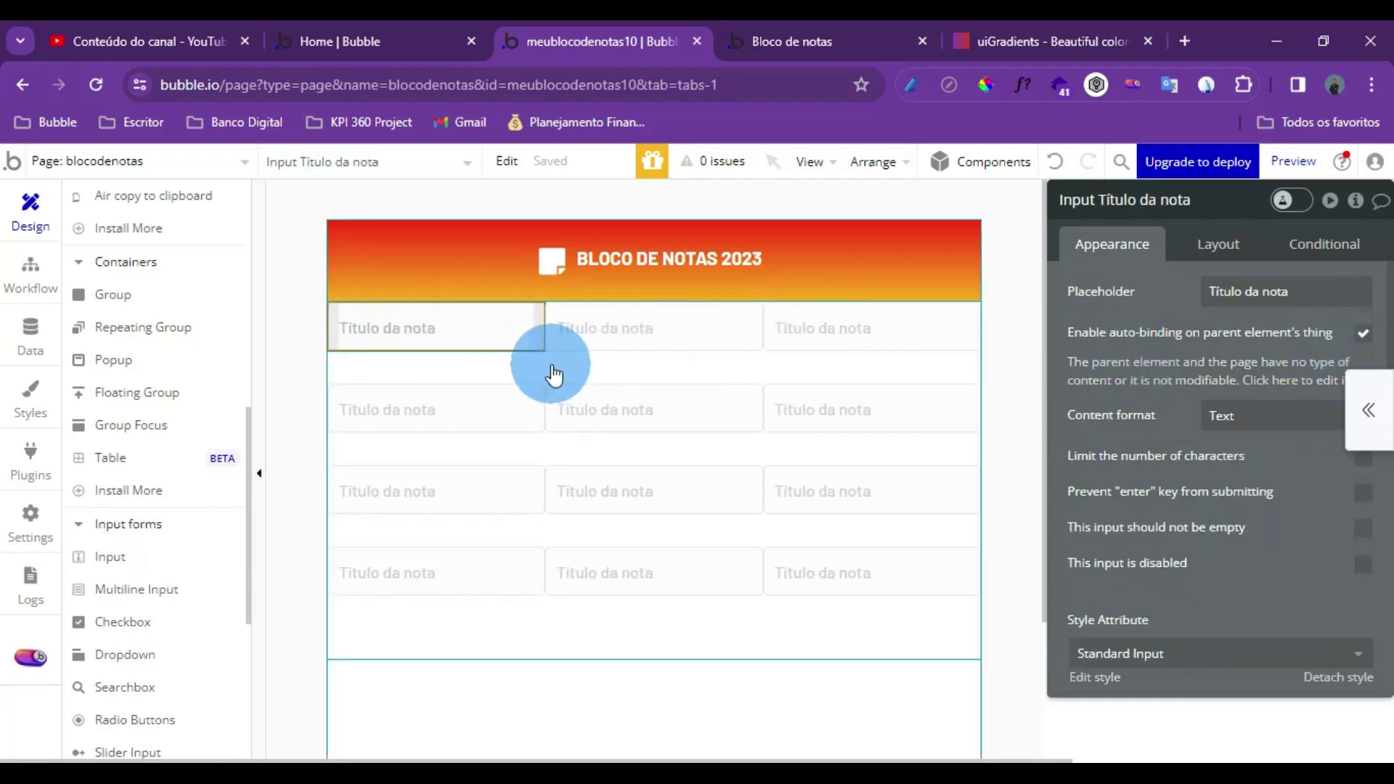
{"action": "left_click", "coordinate": [541, 360]}
{"action": "left_click", "coordinate": [538, 351]}
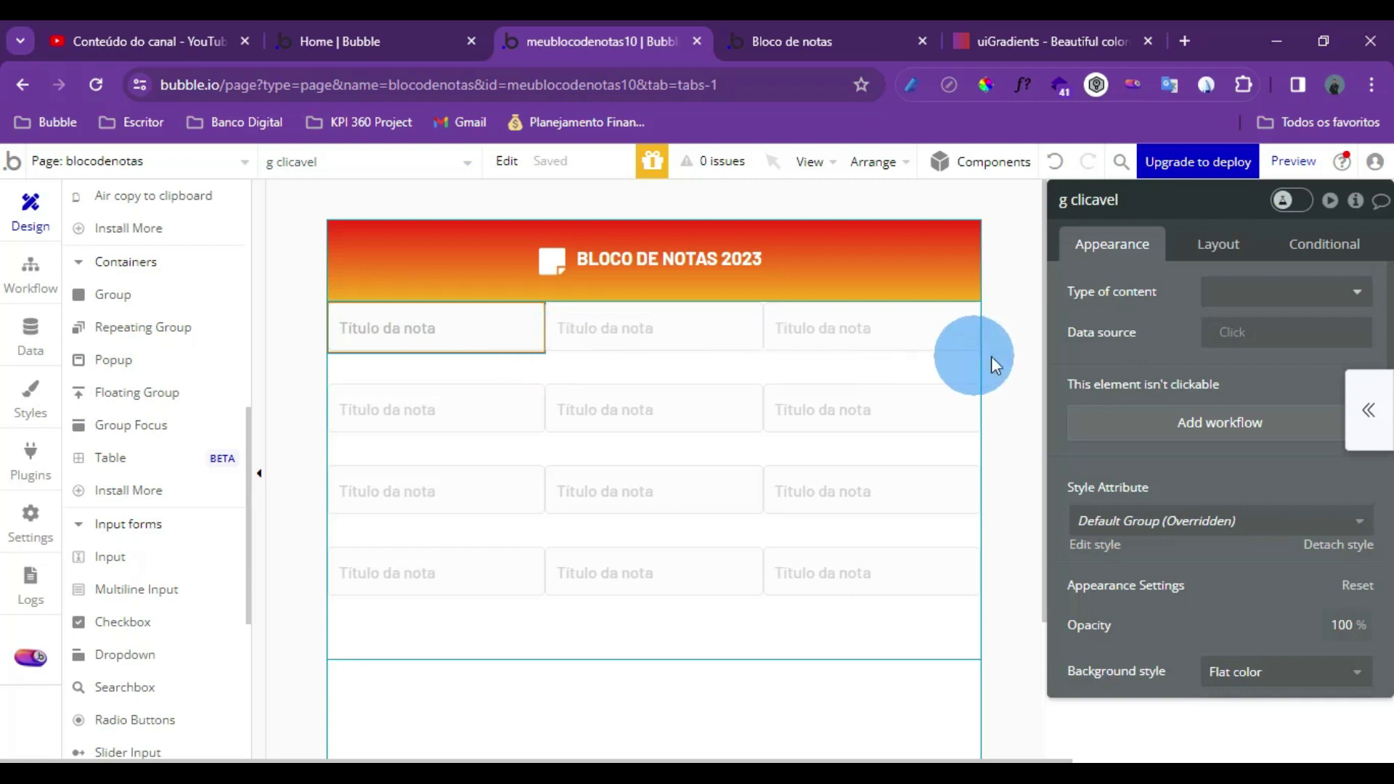
{"action": "left_click", "coordinate": [1232, 336]}
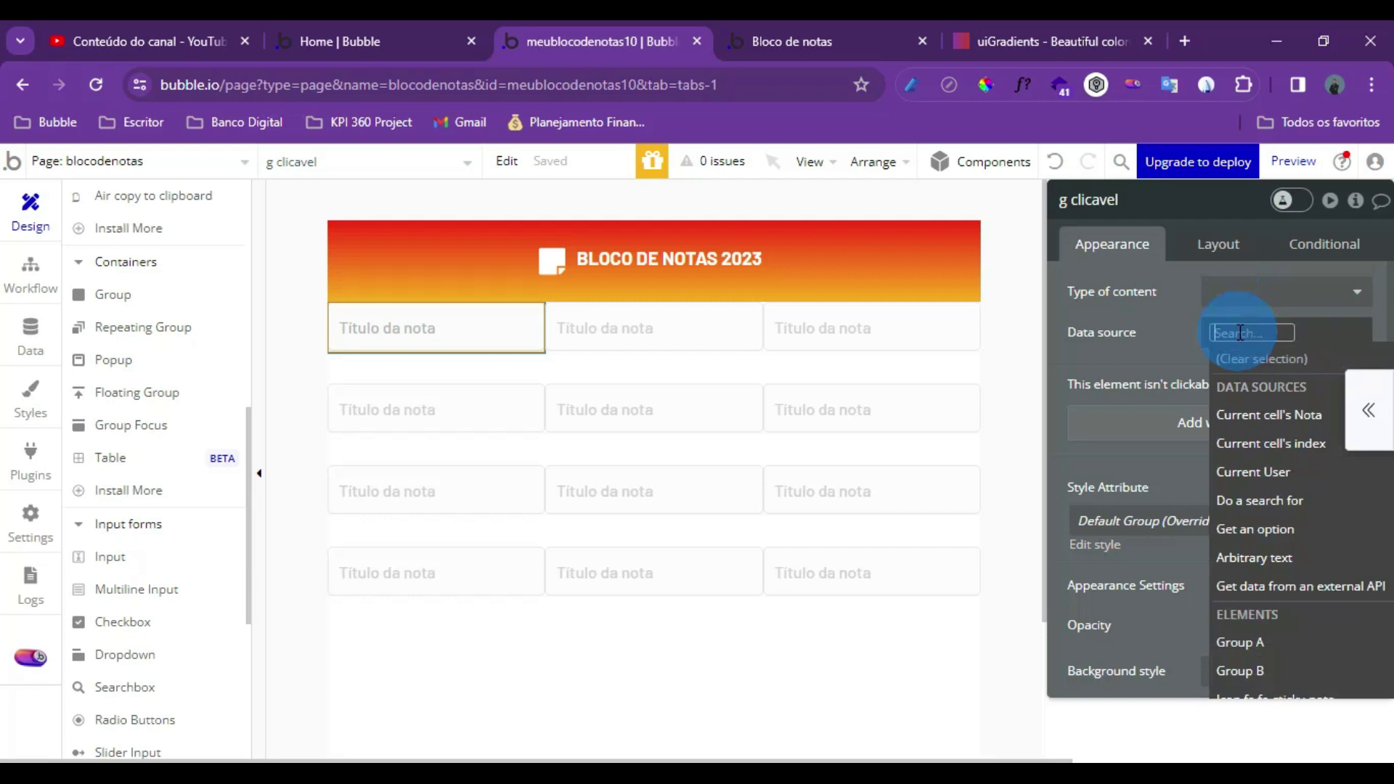
{"action": "left_click", "coordinate": [1291, 425]}
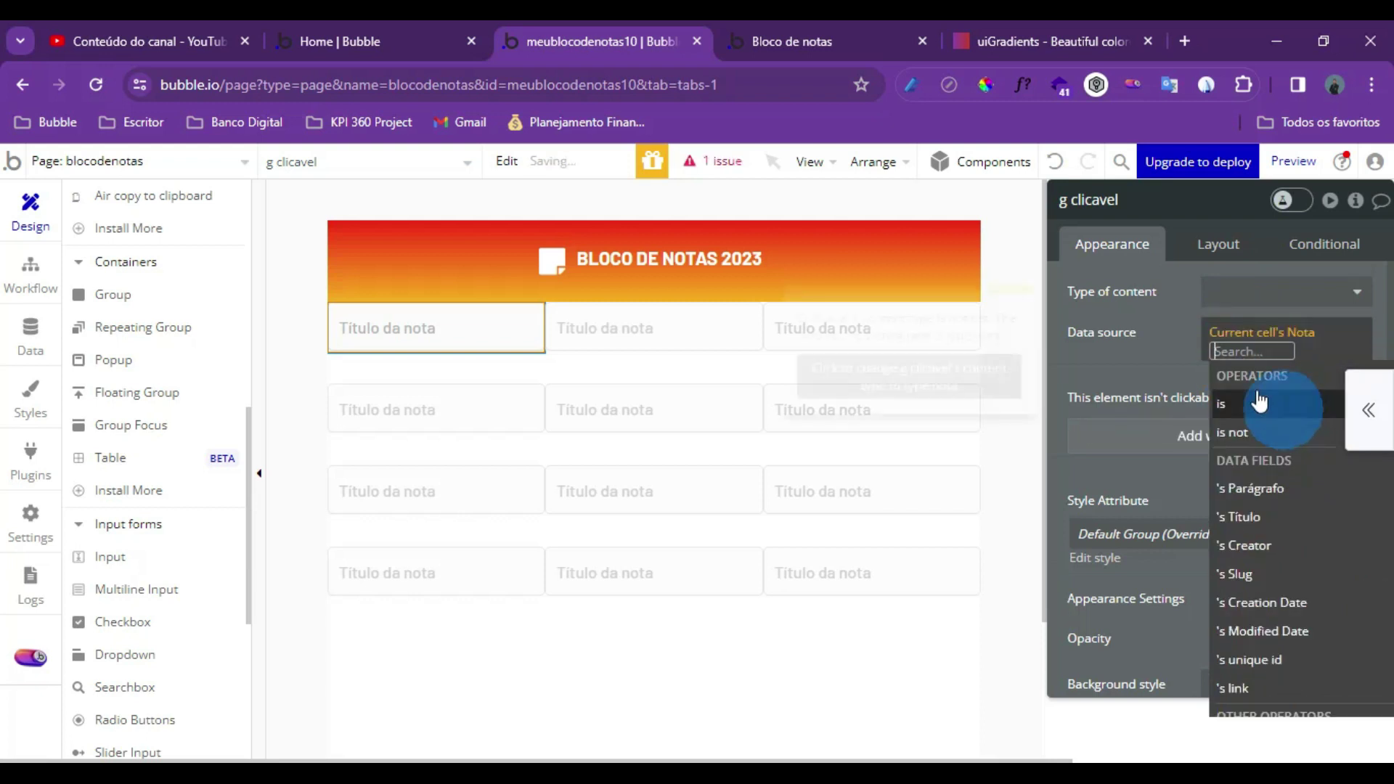
Set the "g clicavel" group's type of content to Nota
{"action": "left_click", "coordinate": [1185, 348]}
{"action": "left_click", "coordinate": [1300, 335]}
{"action": "left_click", "coordinate": [1299, 299]}
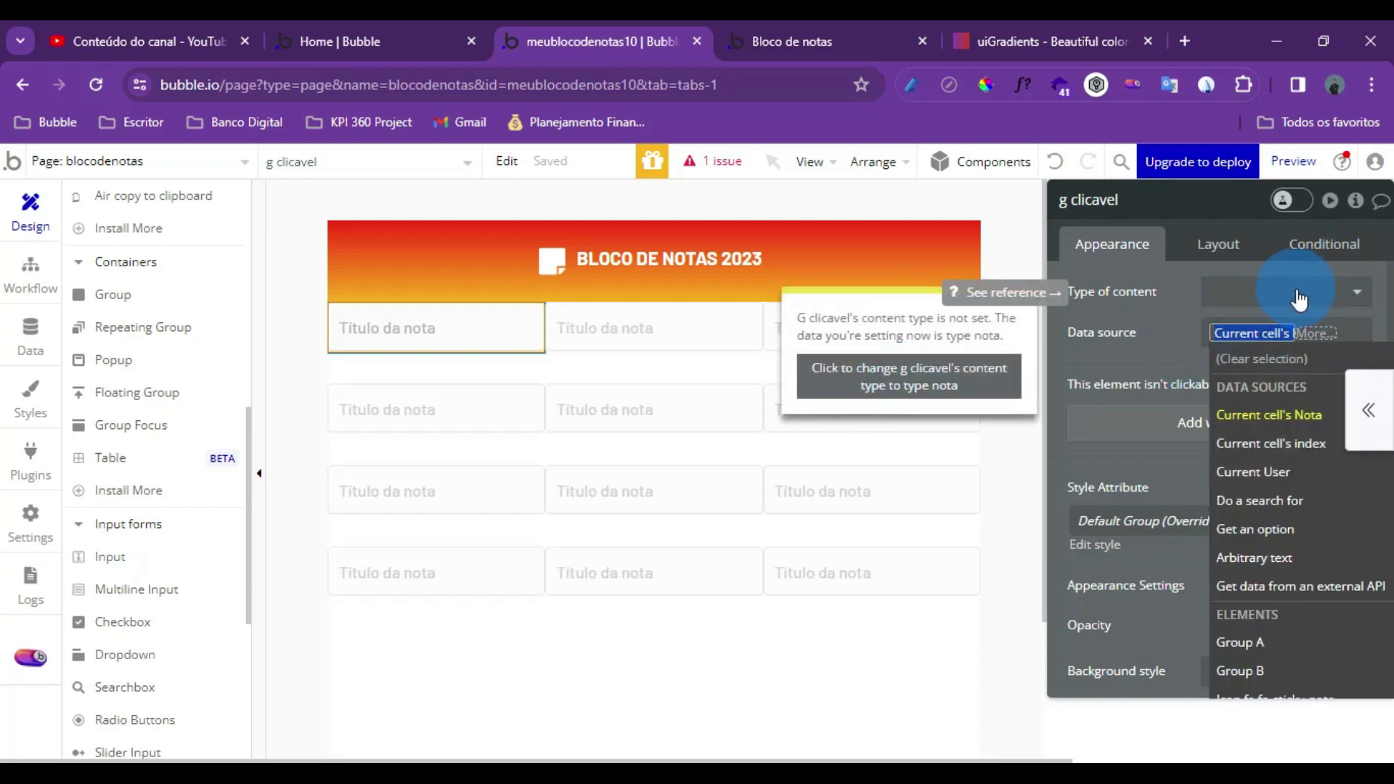
{"action": "left_click", "coordinate": [1299, 299]}
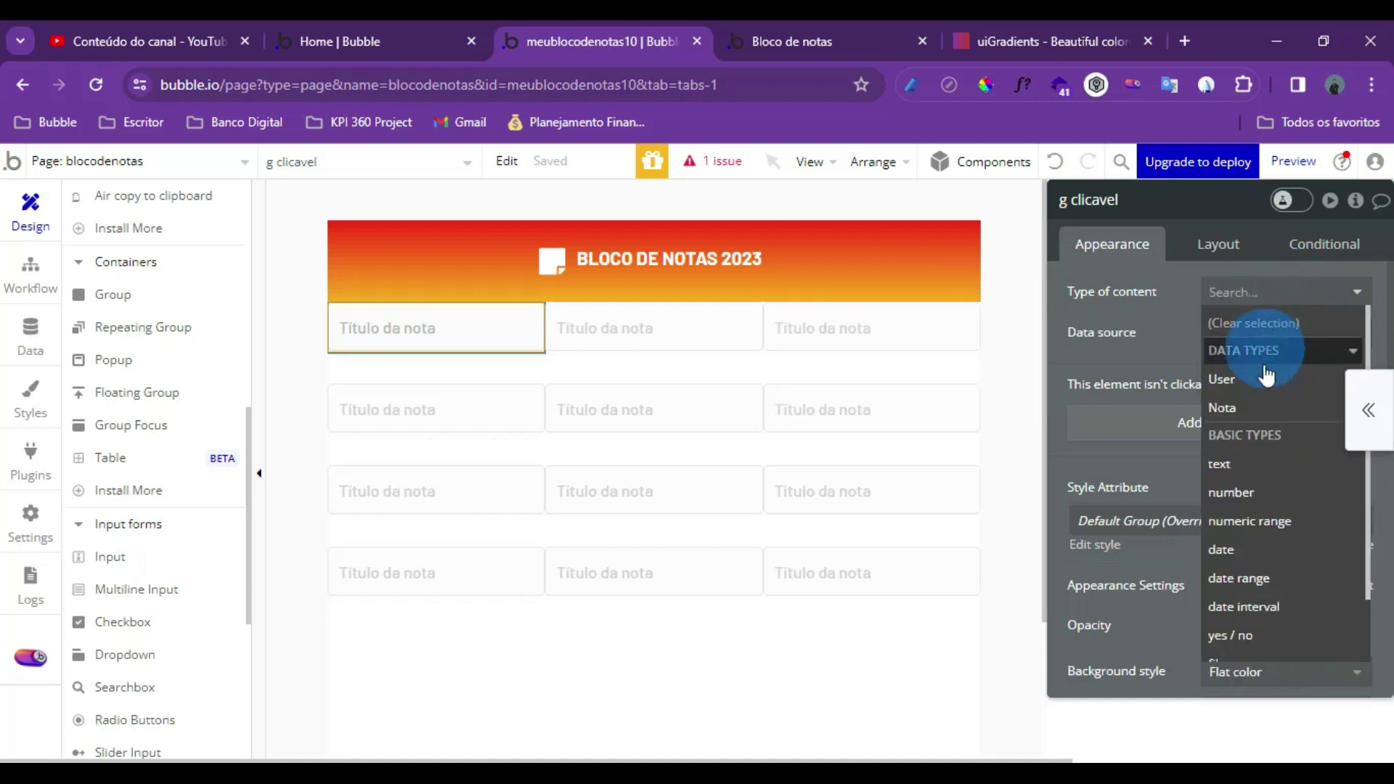
{"action": "left_click", "coordinate": [1224, 398]}
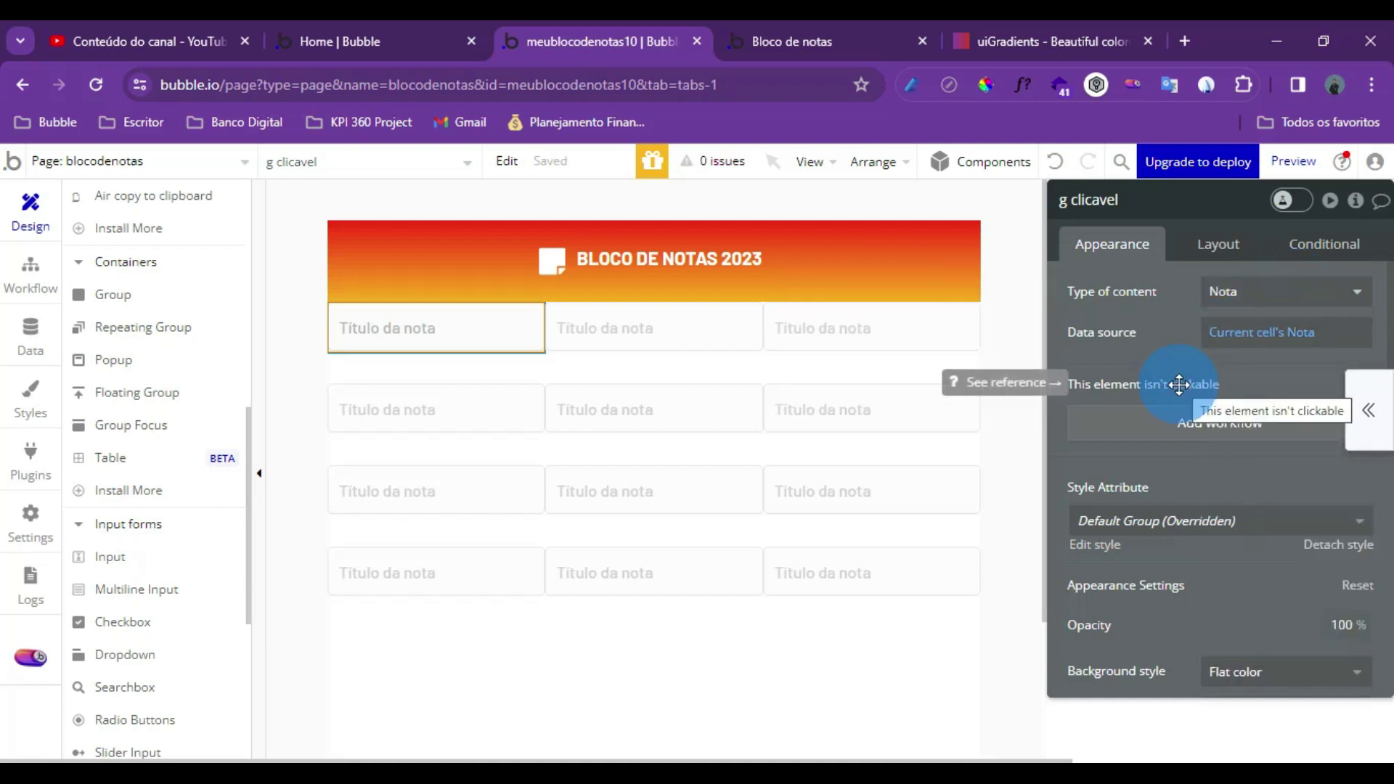
Review the data sources of the "g clicavel" group and the "RG notas" repeating group, including its search settings
{"action": "left_click", "coordinate": [1263, 332]}
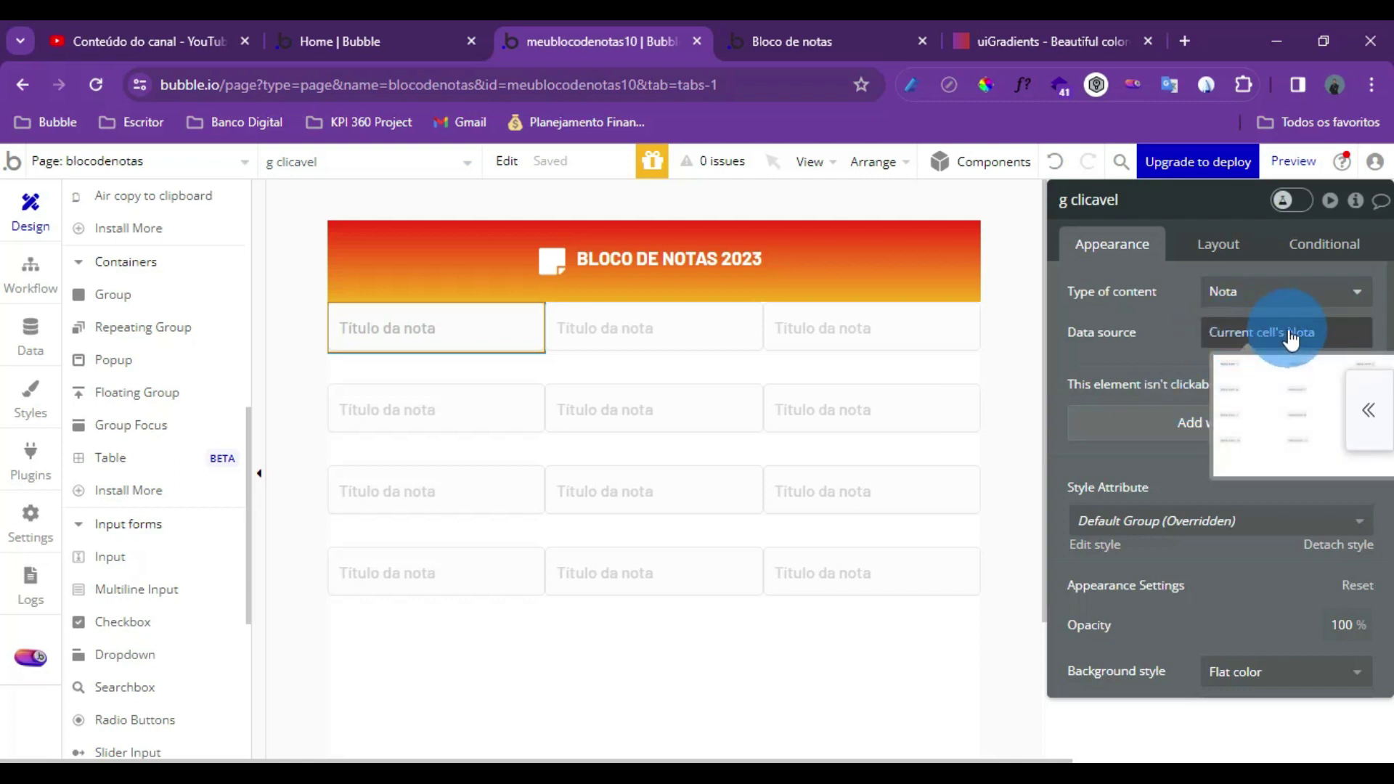
{"action": "left_click", "coordinate": [524, 316]}
{"action": "left_click", "coordinate": [580, 371]}
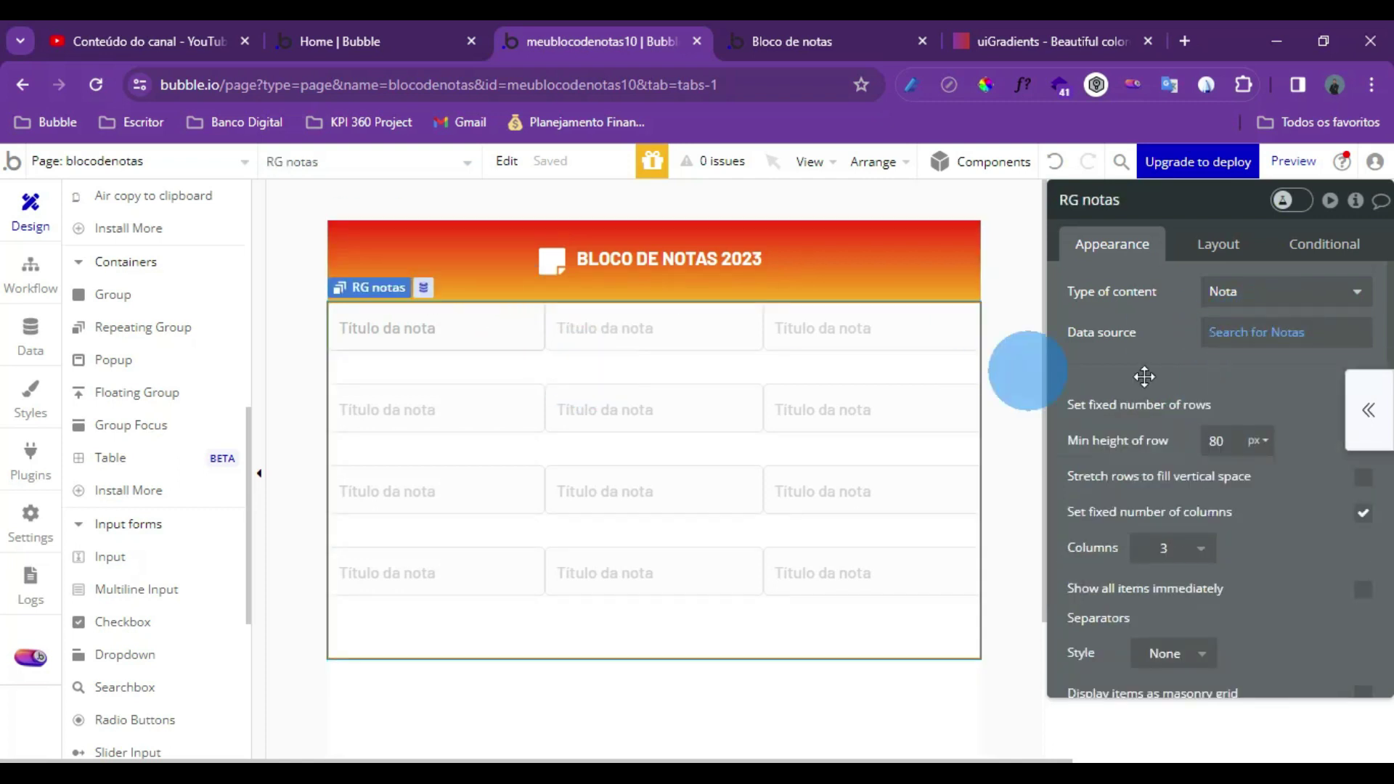
{"action": "left_click", "coordinate": [1272, 334]}
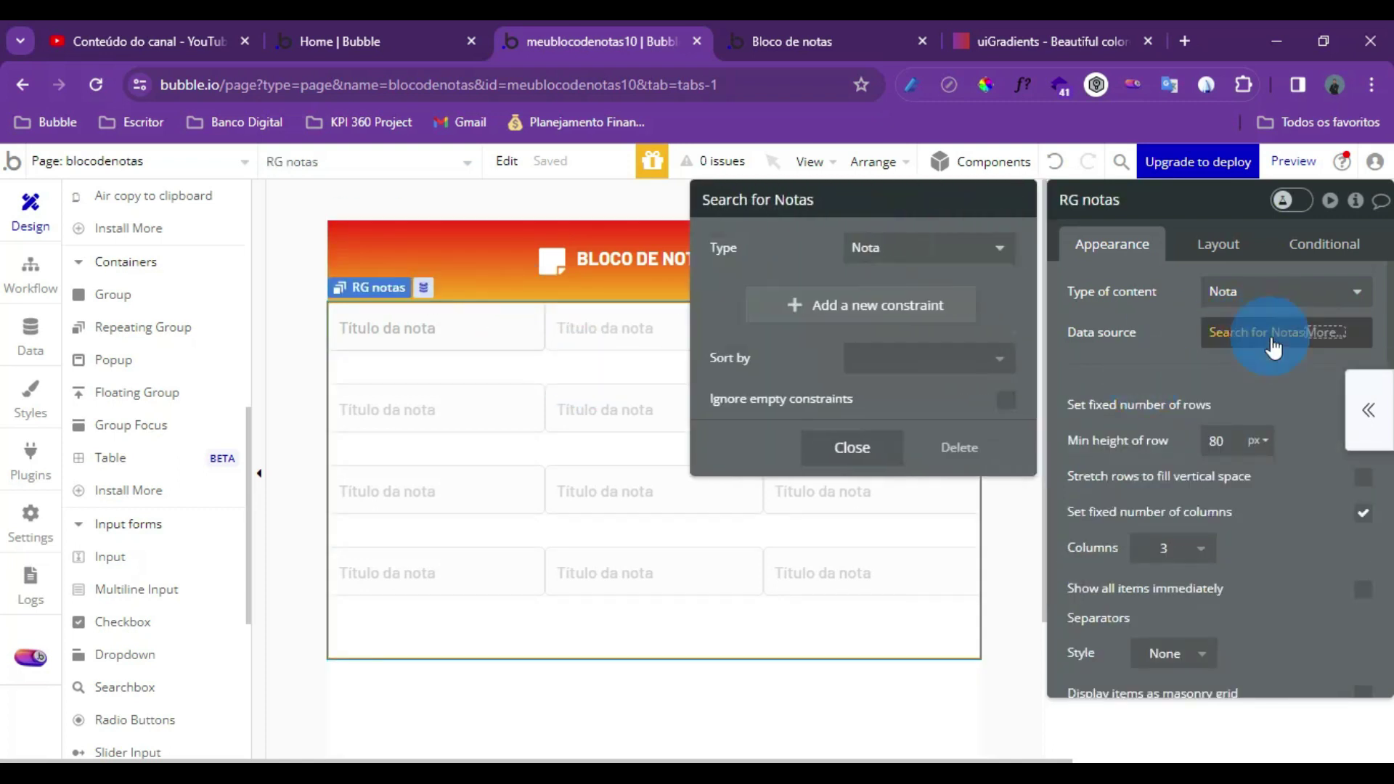
{"action": "left_click", "coordinate": [1191, 360]}
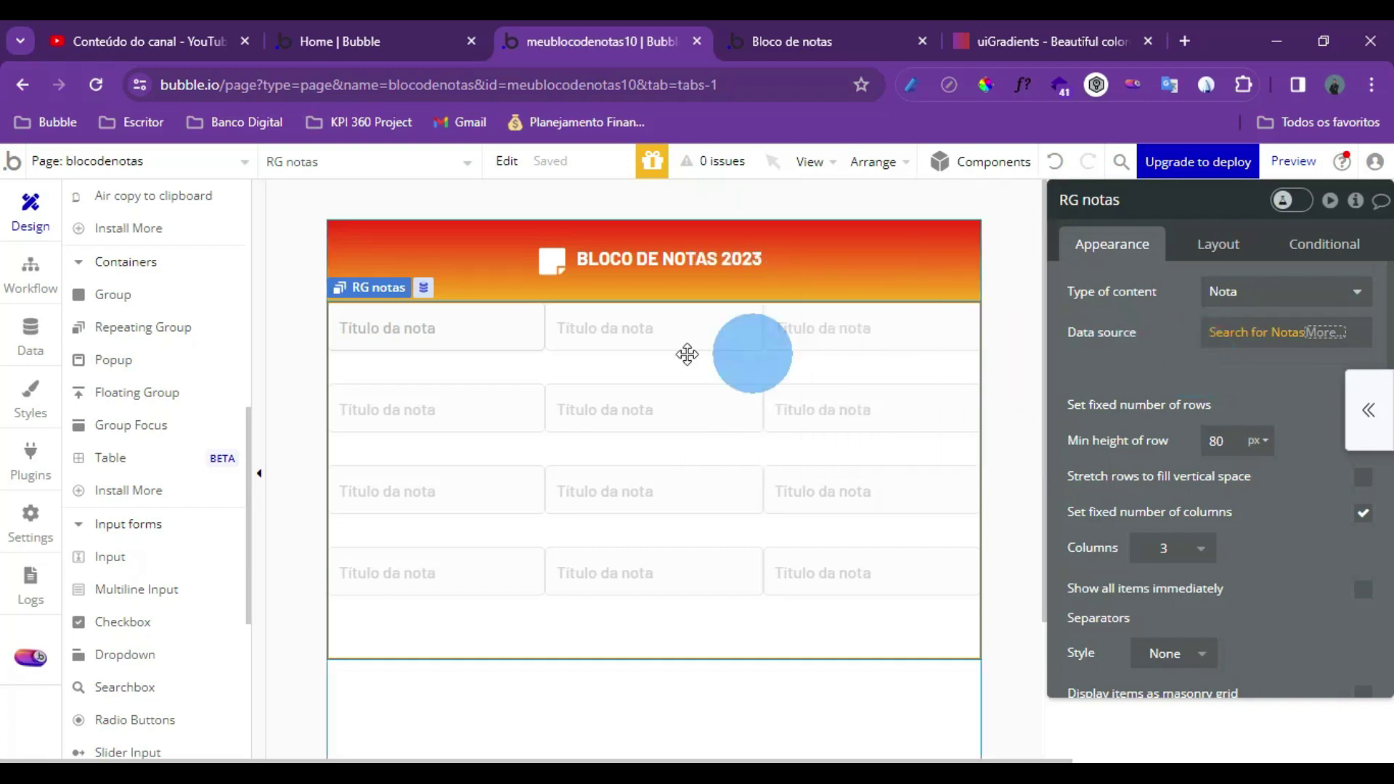
Set Título as the field modified by the auto-binding of the "Título da nota" input
{"action": "left_click", "coordinate": [530, 357]}
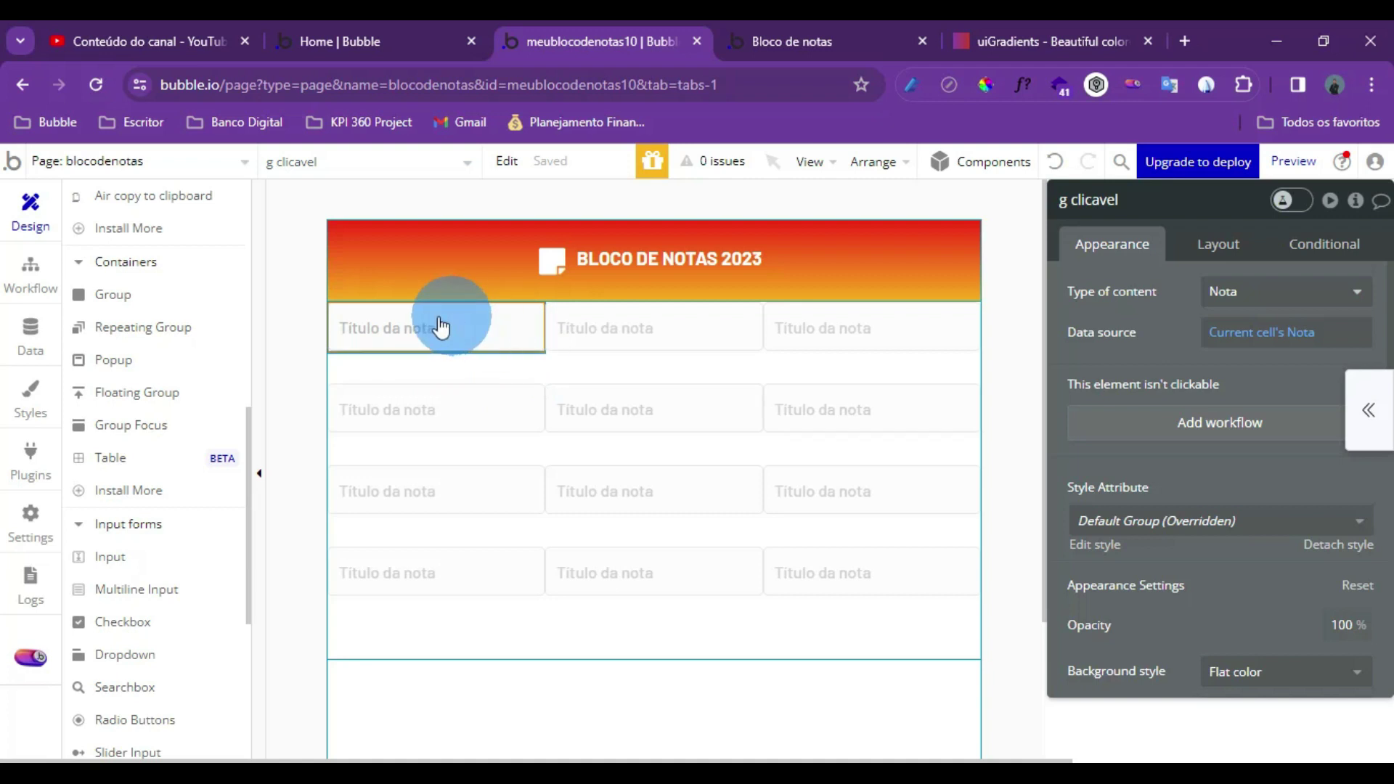
{"action": "left_click", "coordinate": [414, 320]}
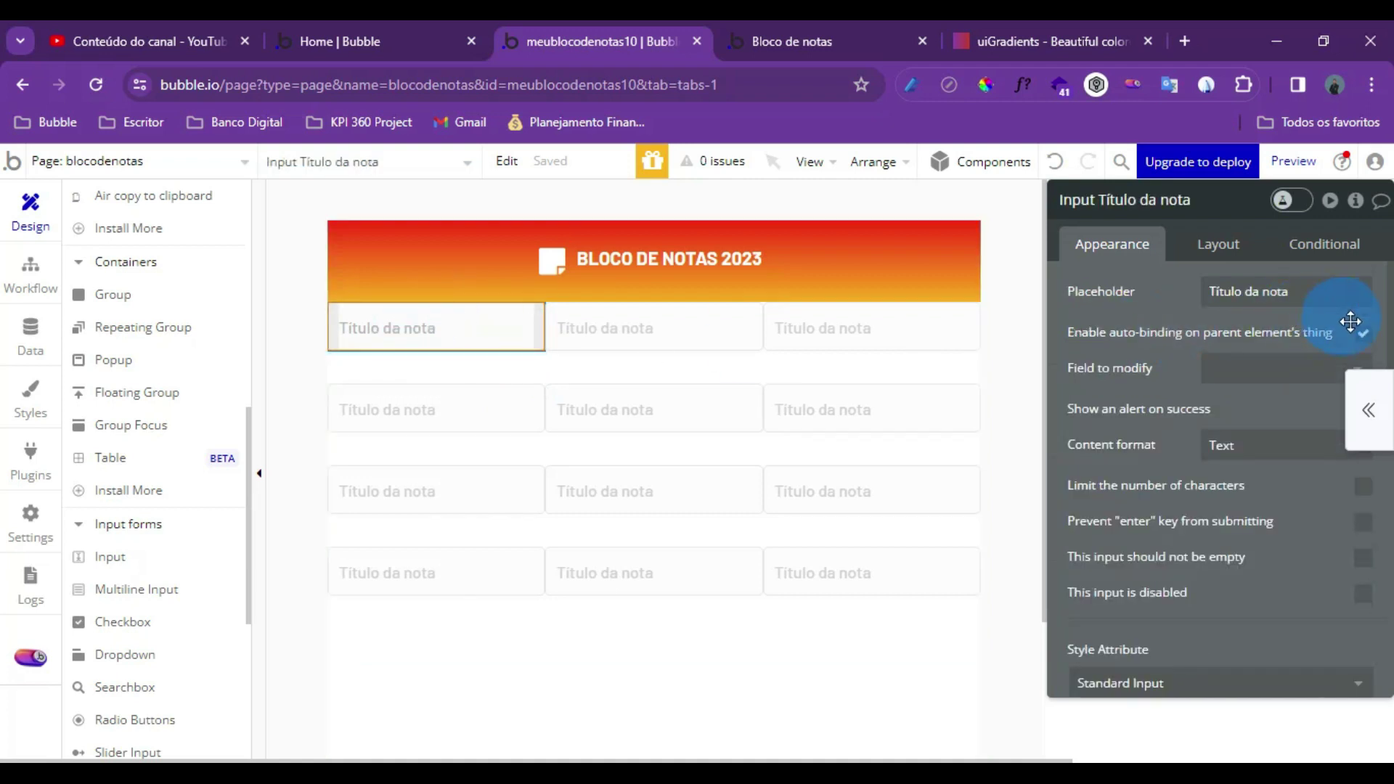
{"action": "scroll", "coordinate": [1175, 390], "scroll_direction": "down", "scroll_amount": 2}
{"action": "scroll", "coordinate": [1175, 390], "scroll_direction": "up", "scroll_amount": 2}
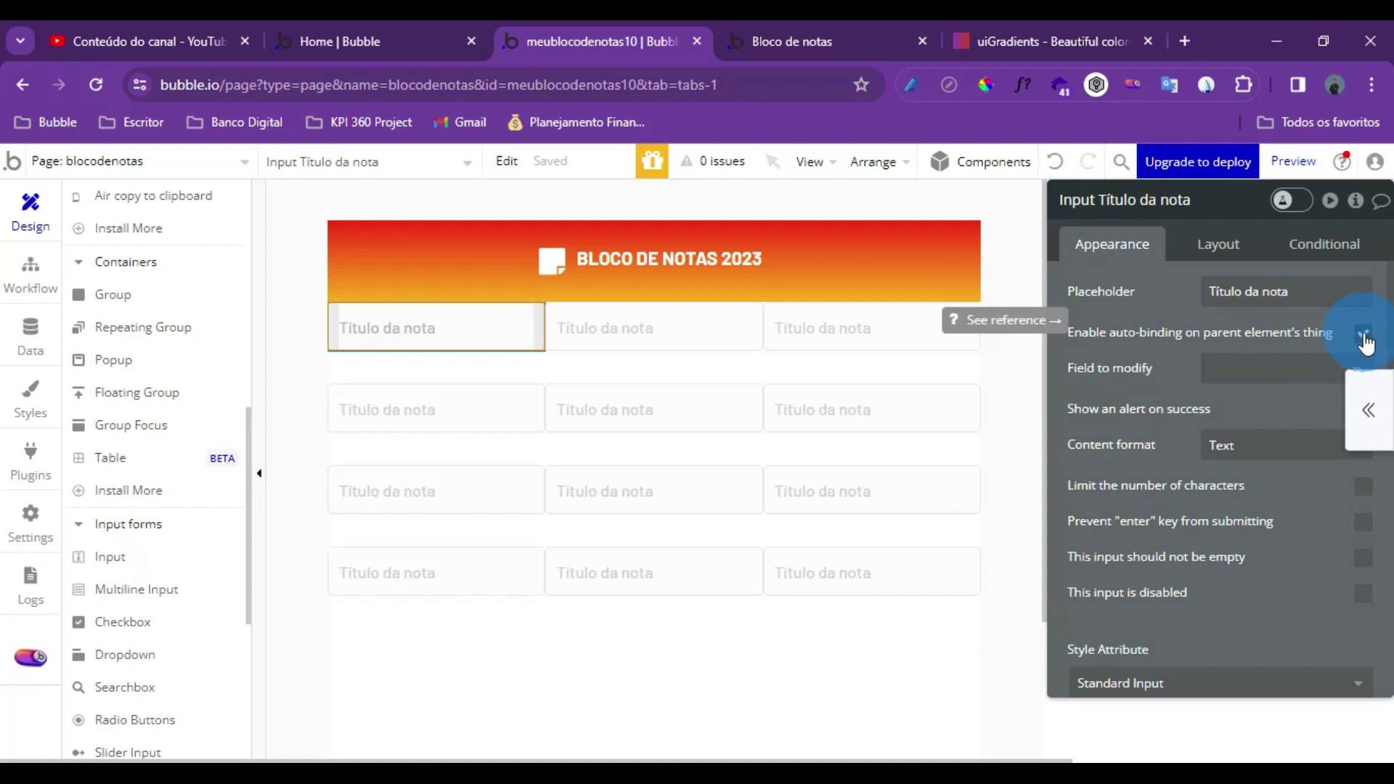
{"action": "left_click", "coordinate": [1222, 372]}
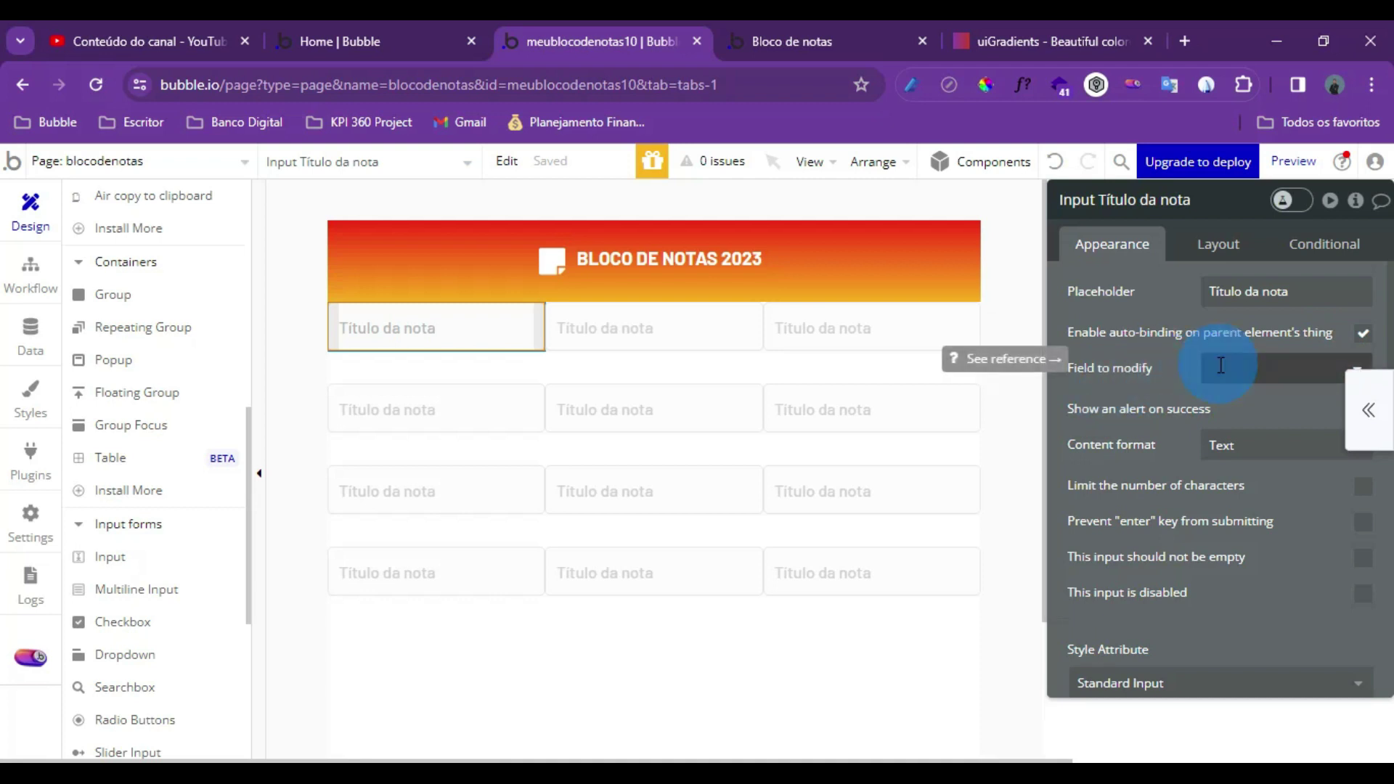
{"action": "left_click", "coordinate": [1220, 367]}
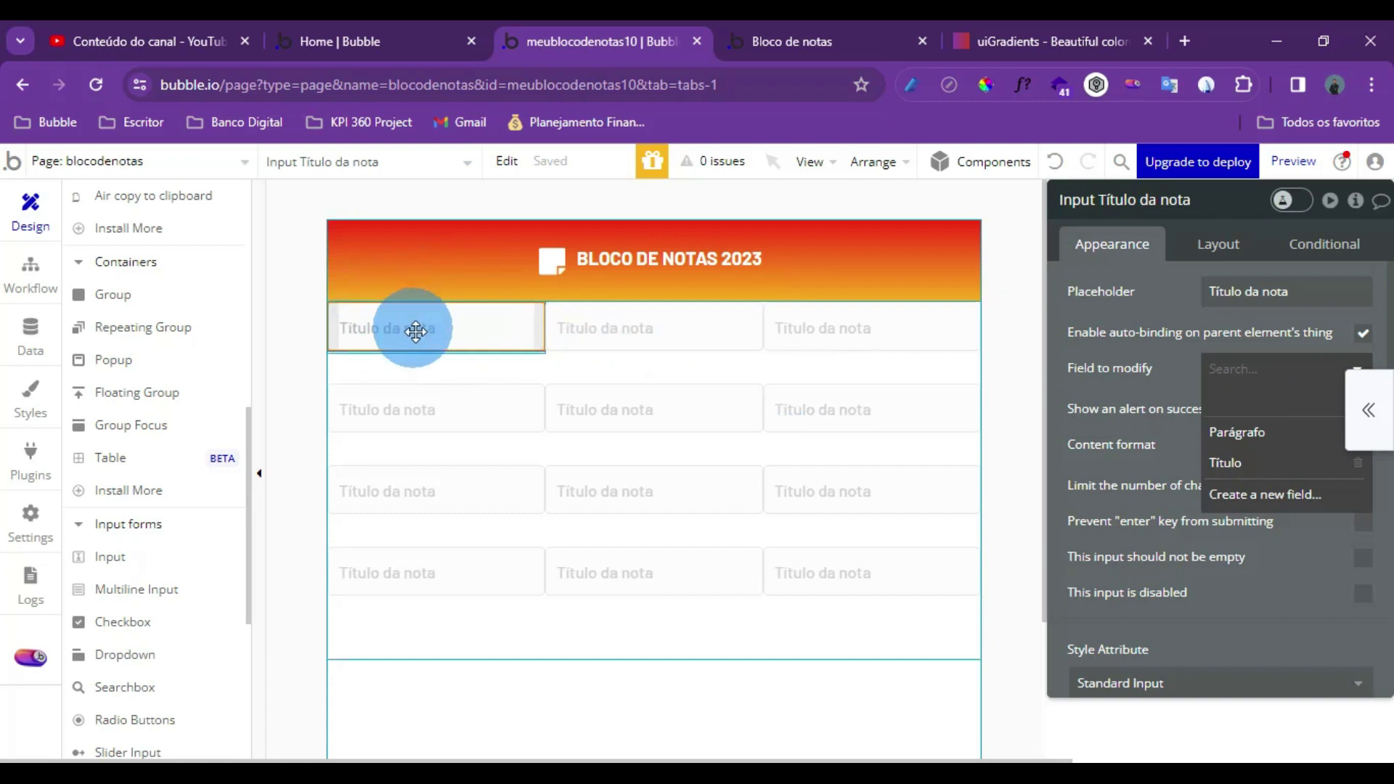
{"action": "left_click", "coordinate": [1222, 469]}
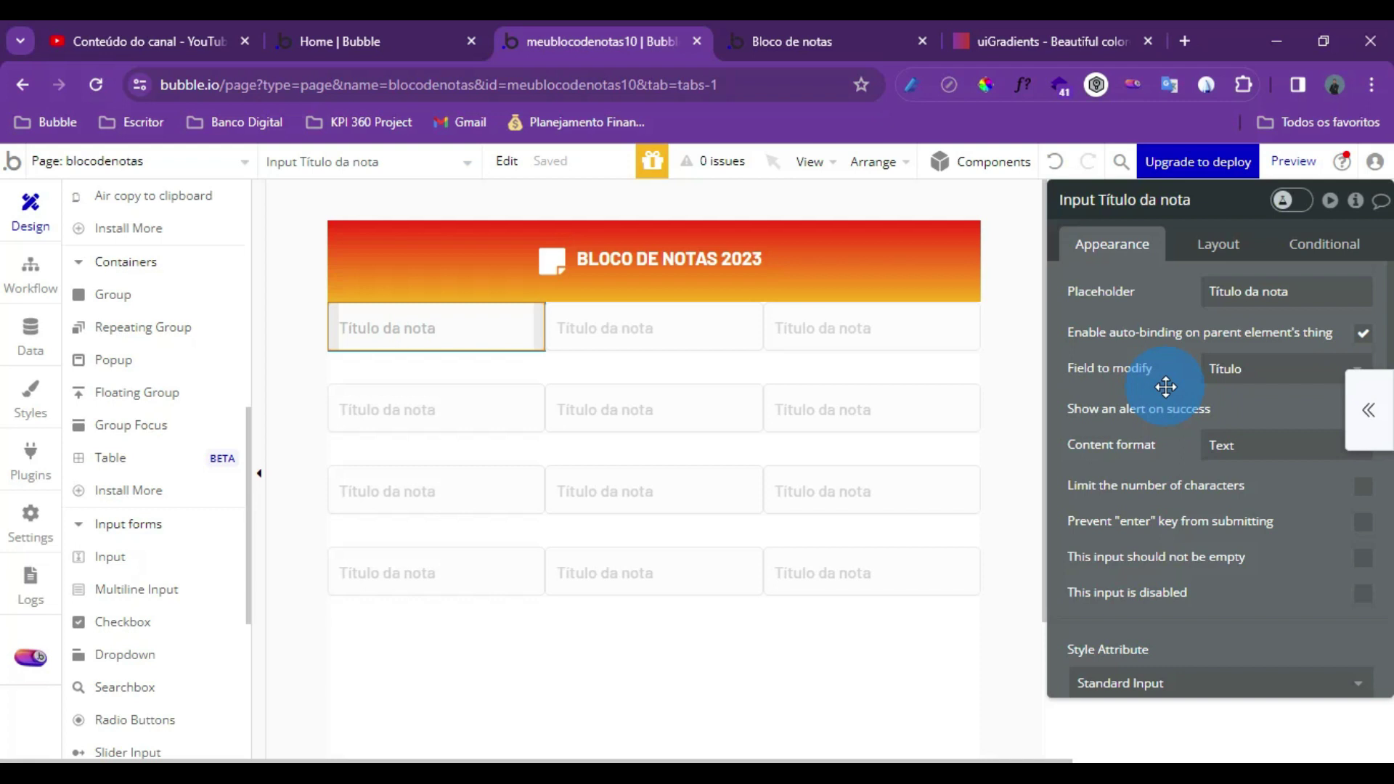
{"action": "left_click", "coordinate": [529, 474]}
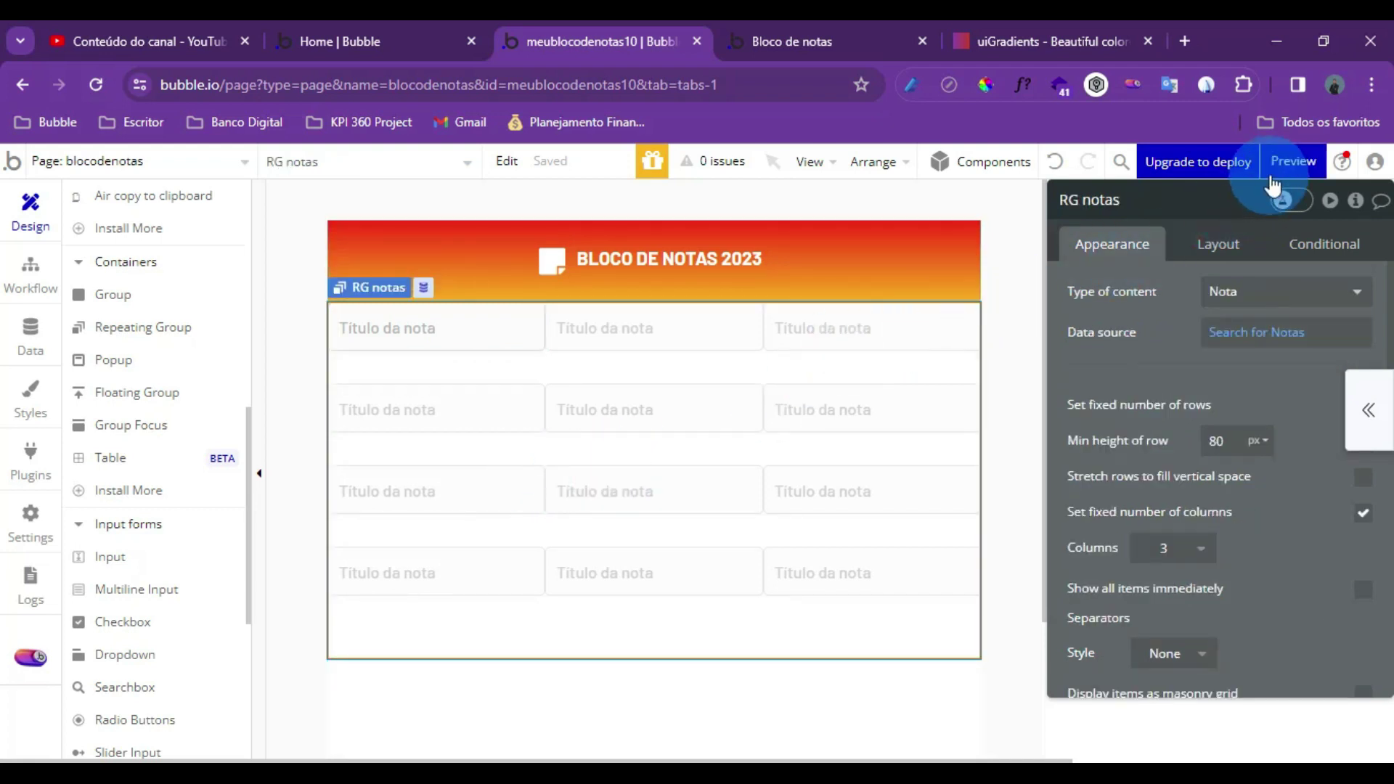
{"action": "scroll", "coordinate": [607, 473], "scroll_direction": "down", "scroll_amount": 3}
{"action": "scroll", "coordinate": [569, 482], "scroll_direction": "up", "scroll_amount": 2}
{"action": "scroll", "coordinate": [542, 503], "scroll_direction": "down", "scroll_amount": 2}
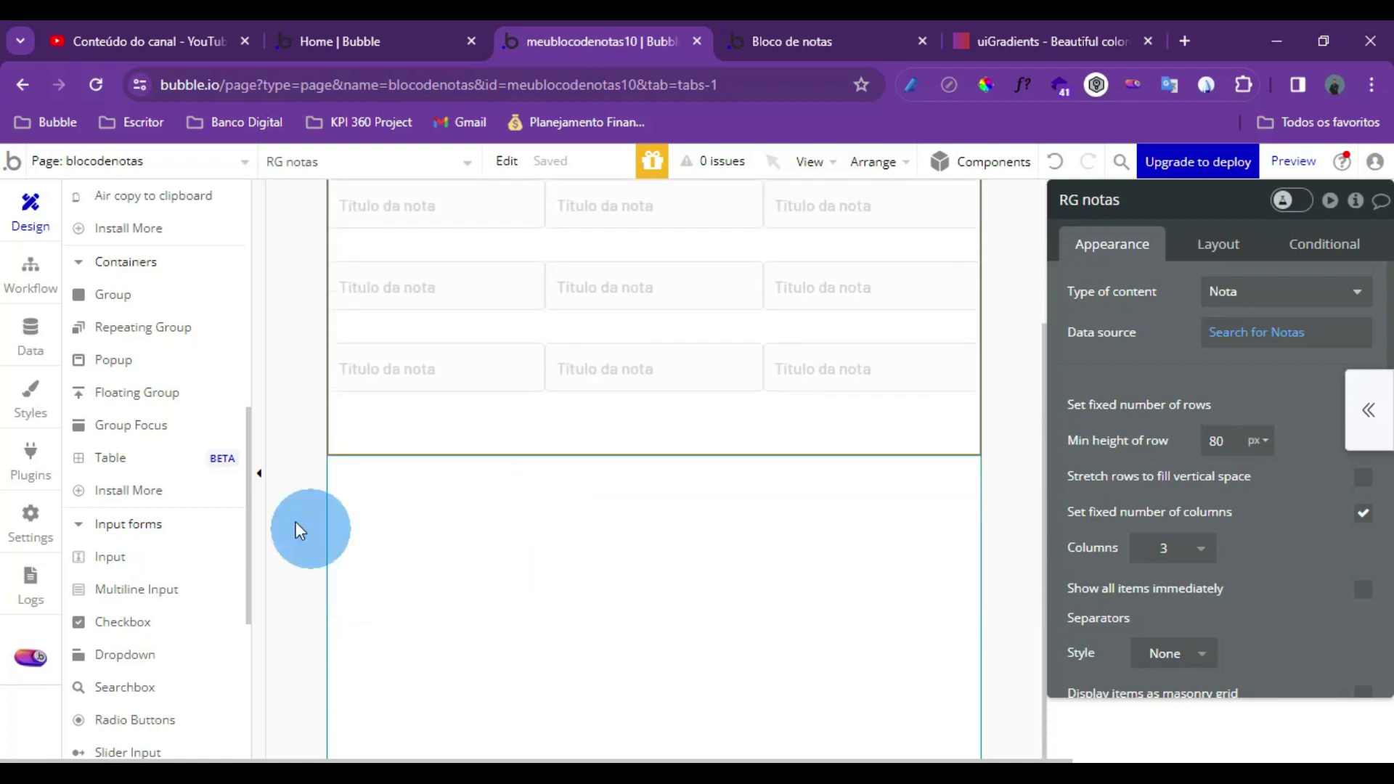
{"action": "scroll", "coordinate": [593, 576], "scroll_direction": "up", "scroll_amount": 2}
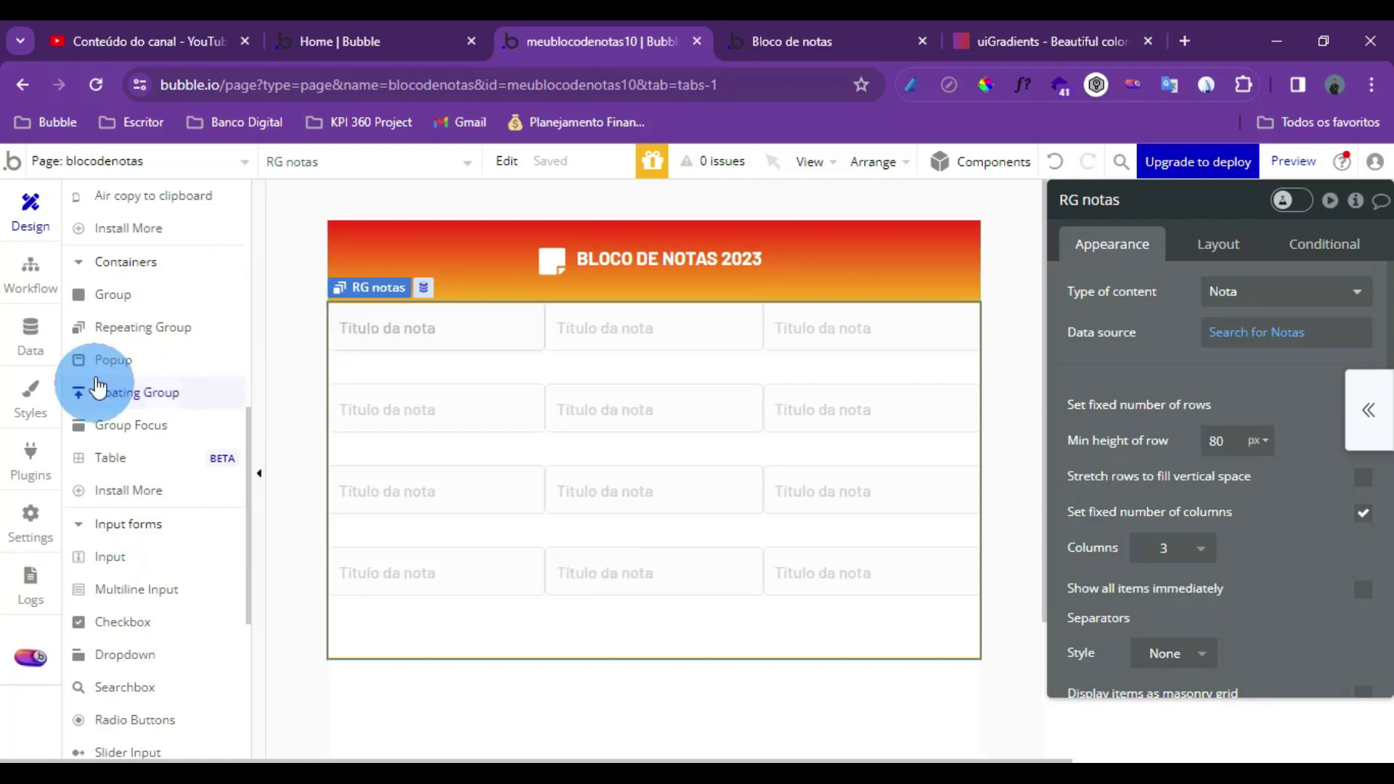
Add a new button inside the gradient header group, at its lower-left corner
{"action": "scroll", "coordinate": [101, 363], "scroll_direction": "up", "scroll_amount": 7}
{"action": "scroll", "coordinate": [112, 261], "scroll_direction": "up", "scroll_amount": 2}
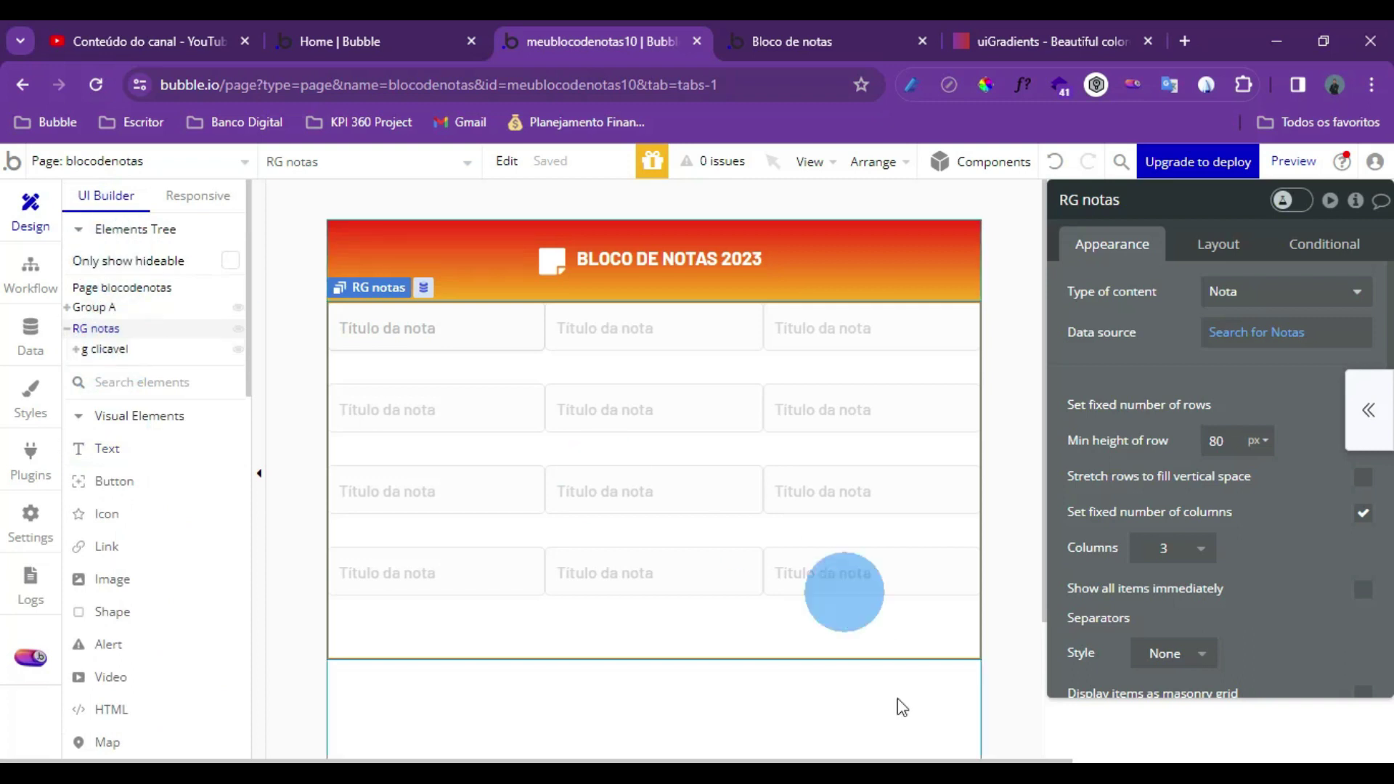
{"action": "scroll", "coordinate": [729, 638], "scroll_direction": "down", "scroll_amount": 3}
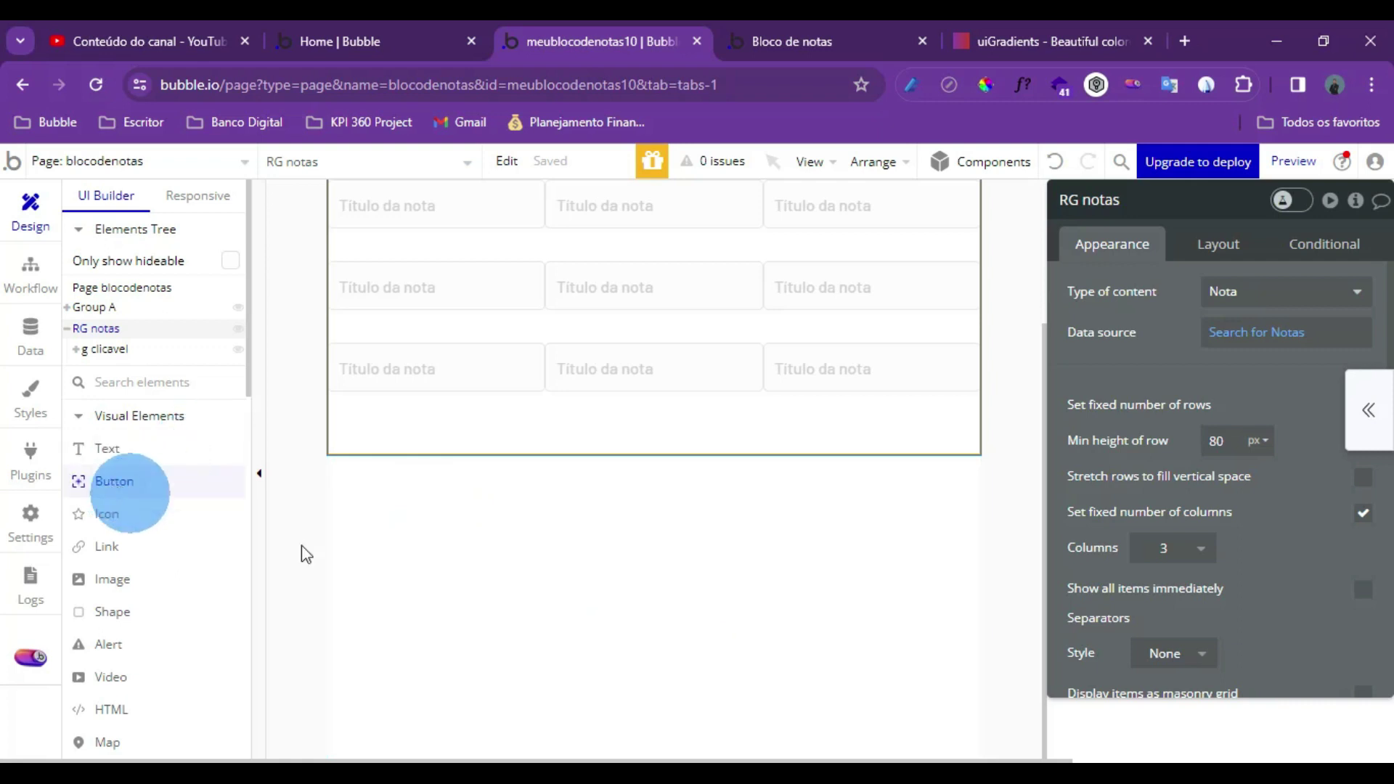
{"action": "scroll", "coordinate": [619, 637], "scroll_direction": "up", "scroll_amount": 2}
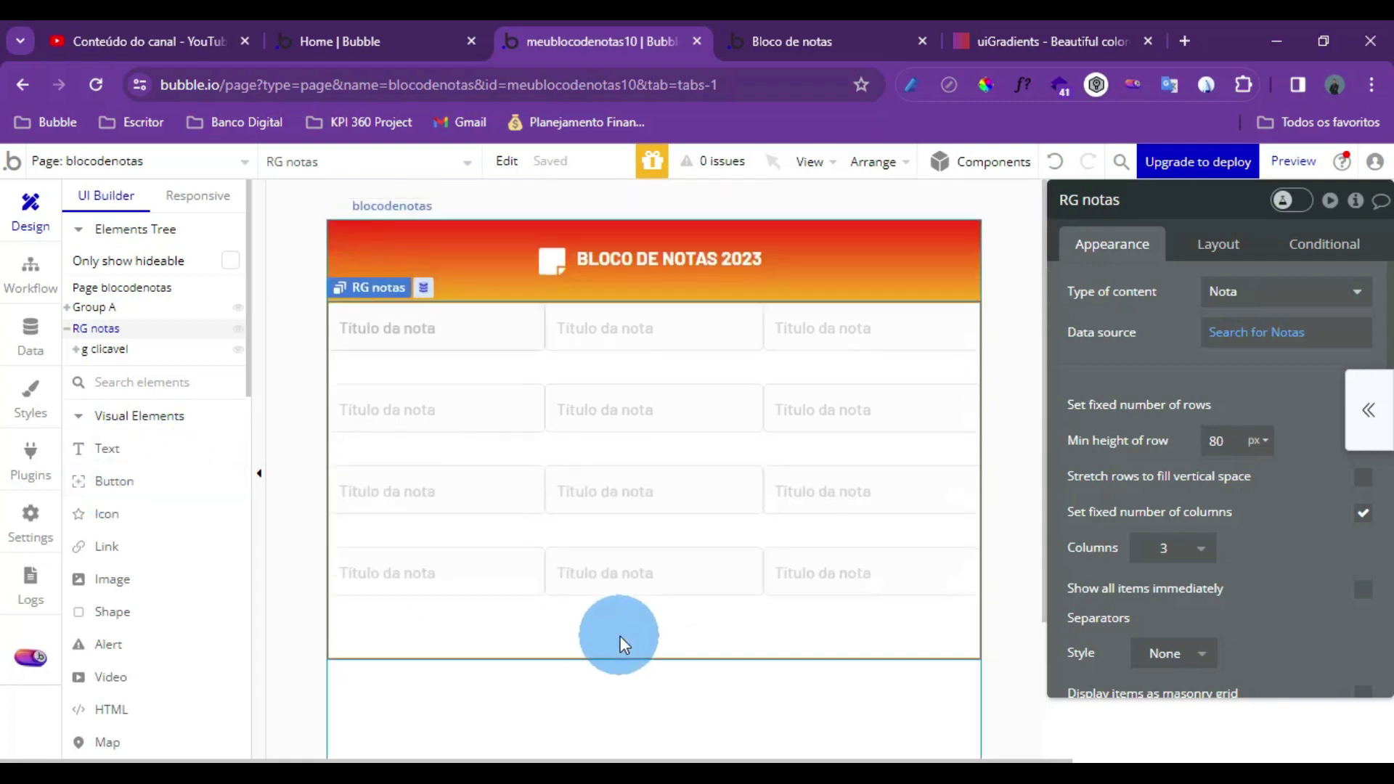
{"action": "left_click", "coordinate": [106, 482]}
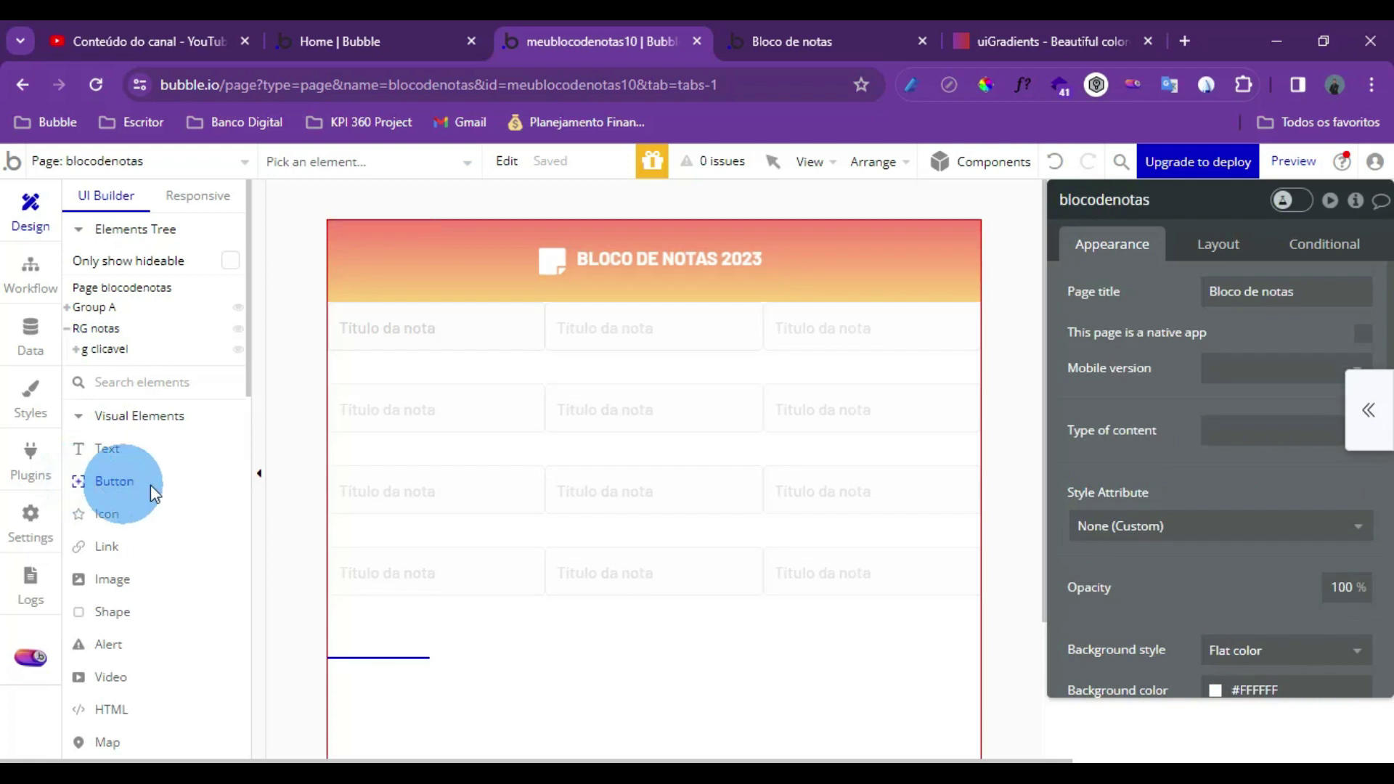
{"action": "mouse_move", "coordinate": [488, 305]}
{"action": "left_mouse_down"}
{"action": "mouse_move", "coordinate": [410, 305]}
{"action": "mouse_move", "coordinate": [398, 283]}
{"action": "left_mouse_up"}
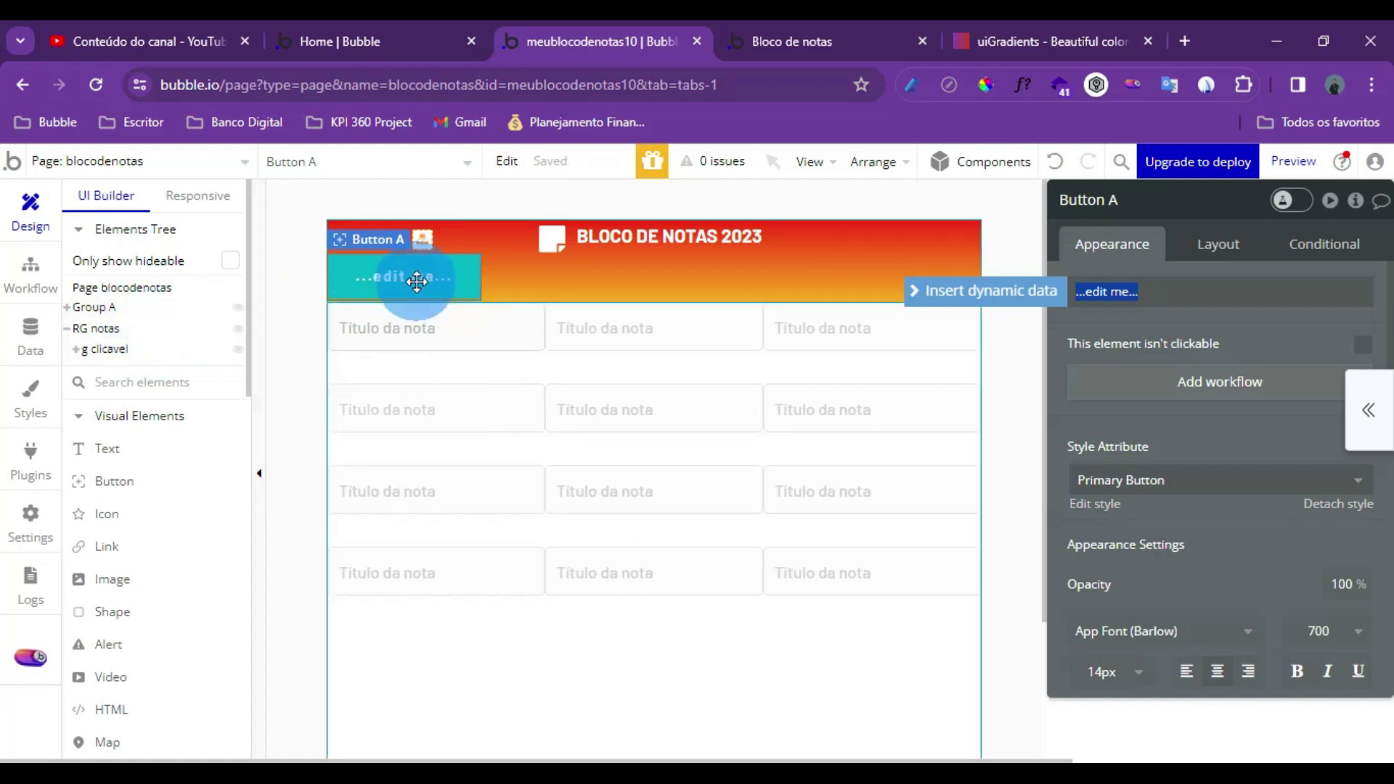
Reveal the new button in the elements tree and move it out of Group A to the page's top level
{"action": "scroll", "coordinate": [1176, 508], "scroll_direction": "down", "scroll_amount": 10}
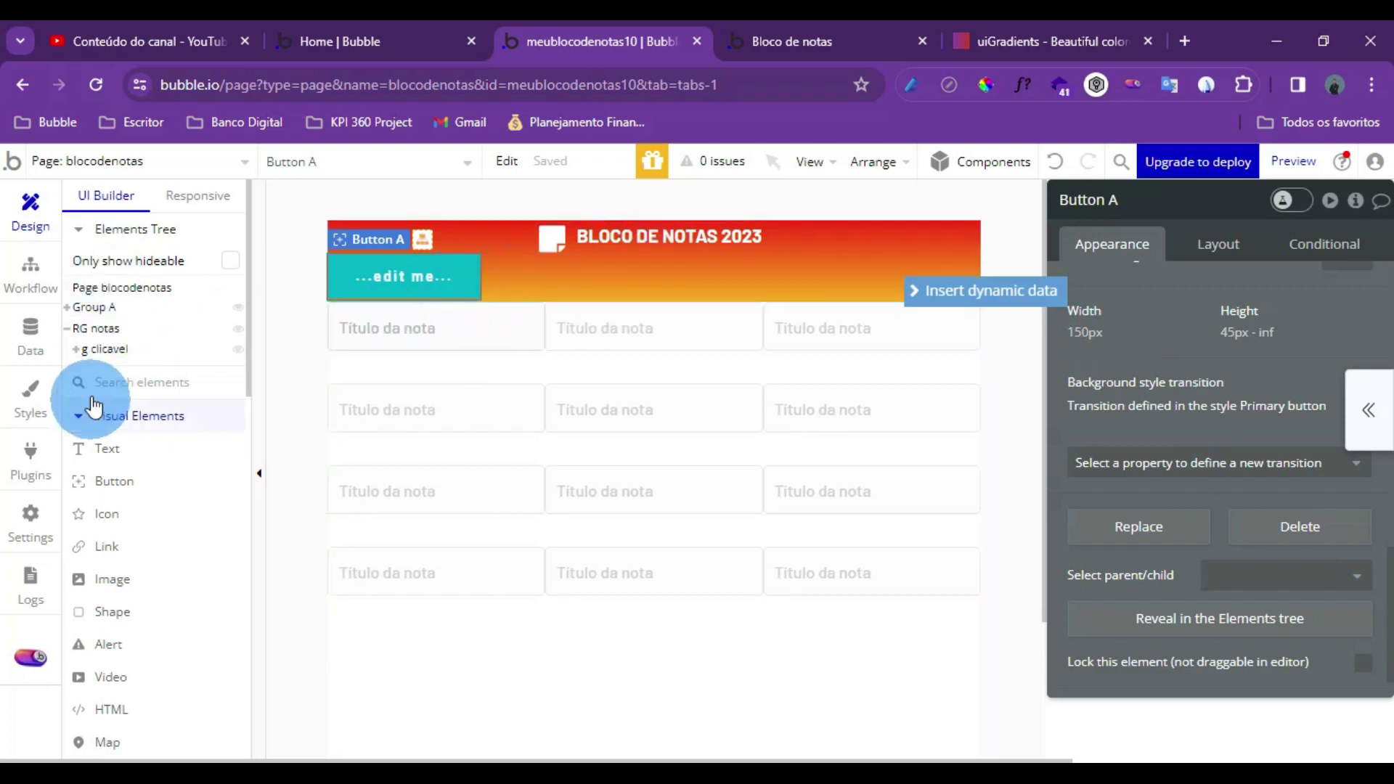
{"action": "scroll", "coordinate": [1125, 310], "scroll_direction": "down", "scroll_amount": 1}
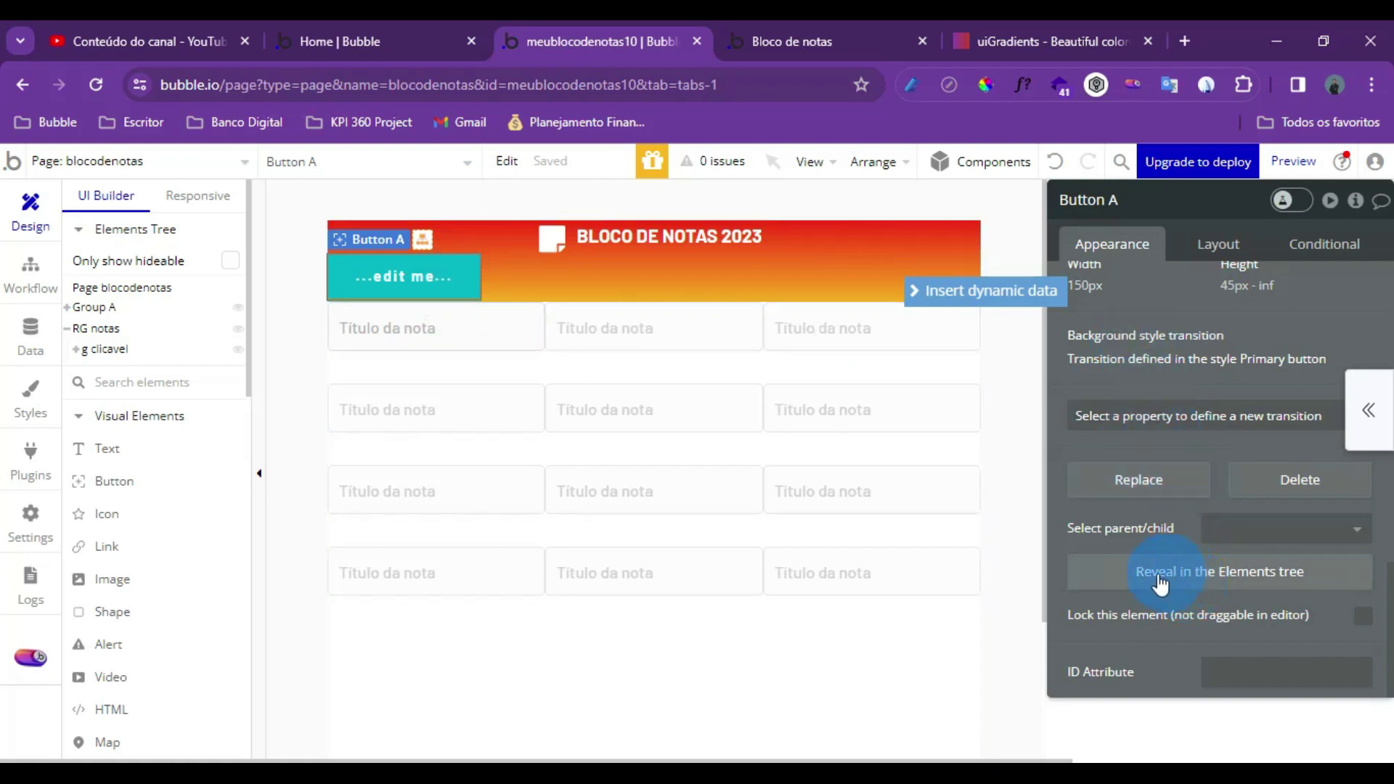
{"action": "left_click", "coordinate": [1214, 580]}
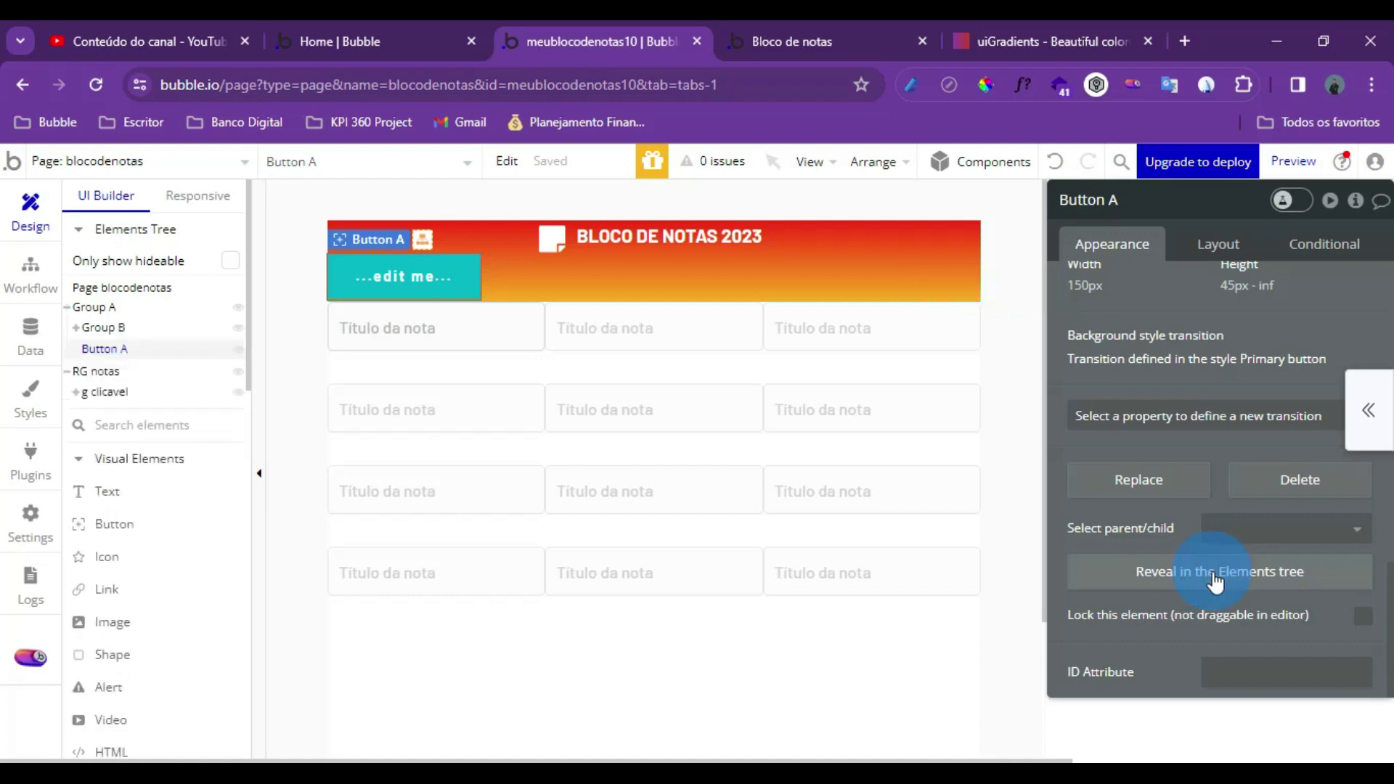
{"action": "mouse_move", "coordinate": [116, 349]}
{"action": "left_mouse_down"}
{"action": "mouse_move", "coordinate": [85, 341]}
{"action": "mouse_move", "coordinate": [94, 332]}
{"action": "left_mouse_up"}
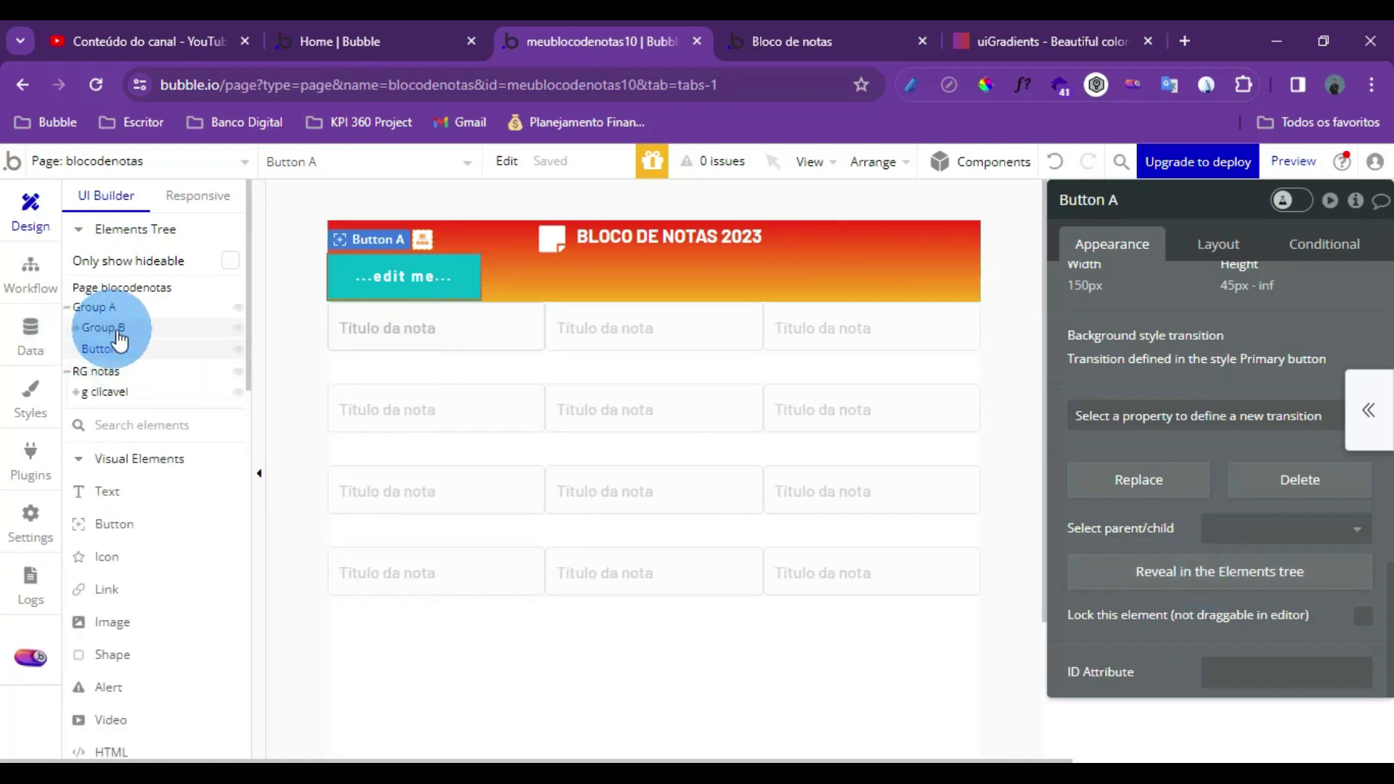
{"action": "left_click", "coordinate": [112, 330]}
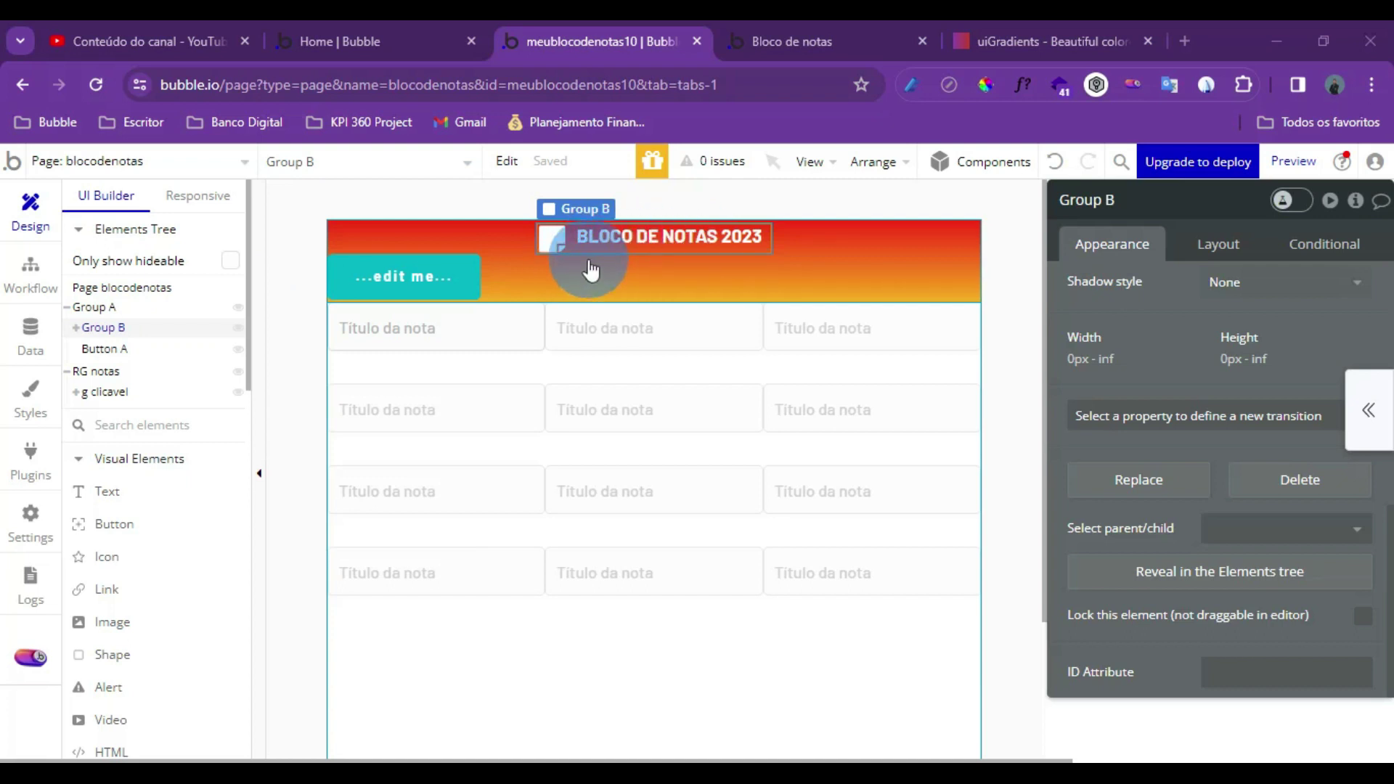
{"action": "left_click", "coordinate": [97, 333]}
{"action": "left_click_drag", "start_coordinate": [96, 335], "coordinate": [113, 354]}
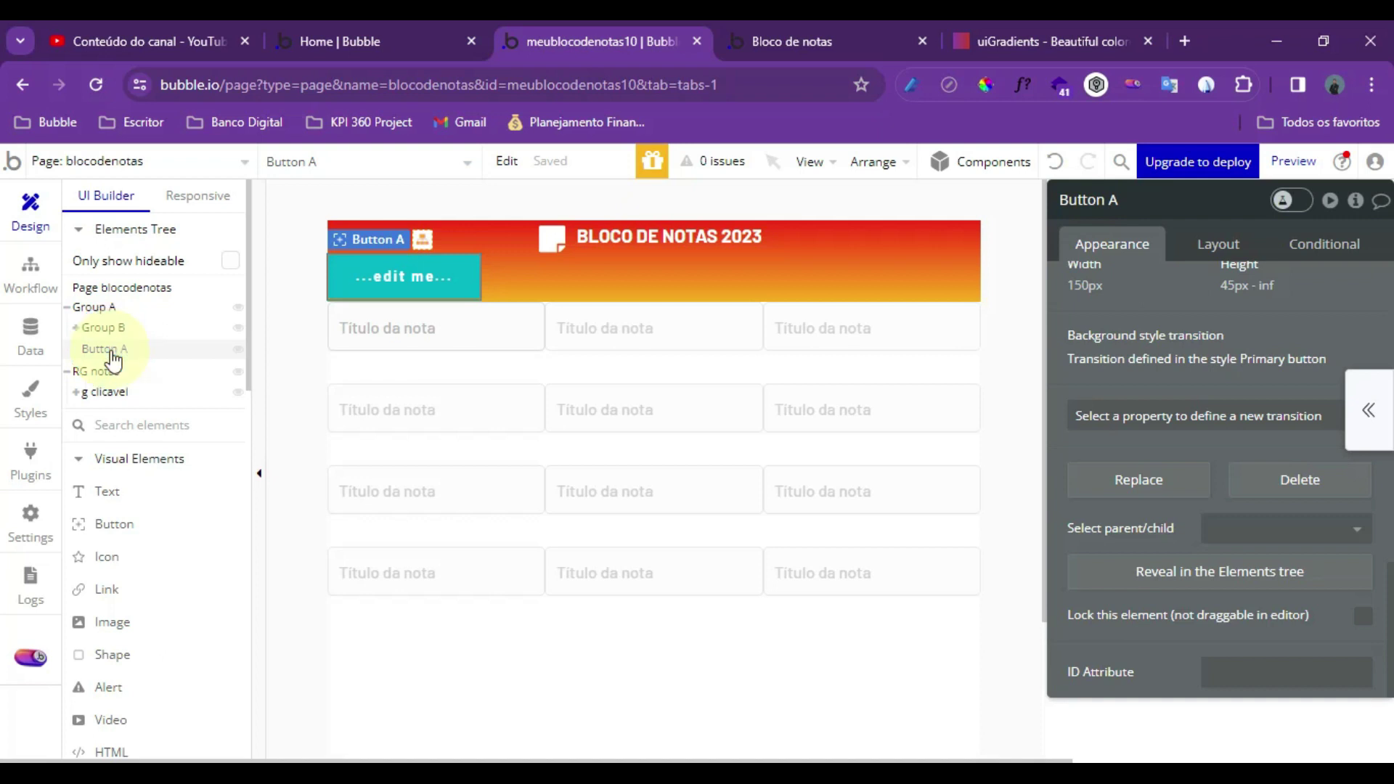
{"action": "left_click_drag", "start_coordinate": [85, 330], "coordinate": [84, 326]}
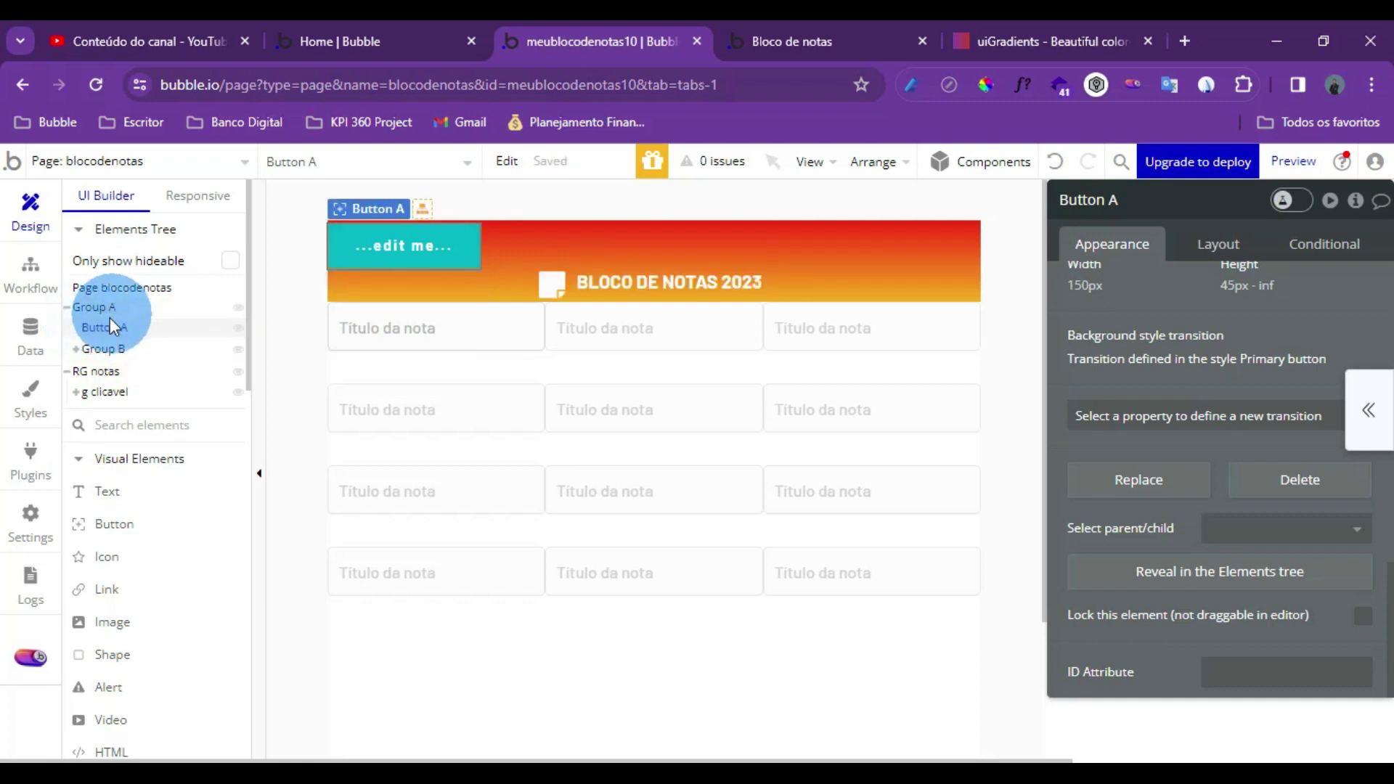
{"action": "left_click_drag", "start_coordinate": [102, 331], "coordinate": [103, 308]}
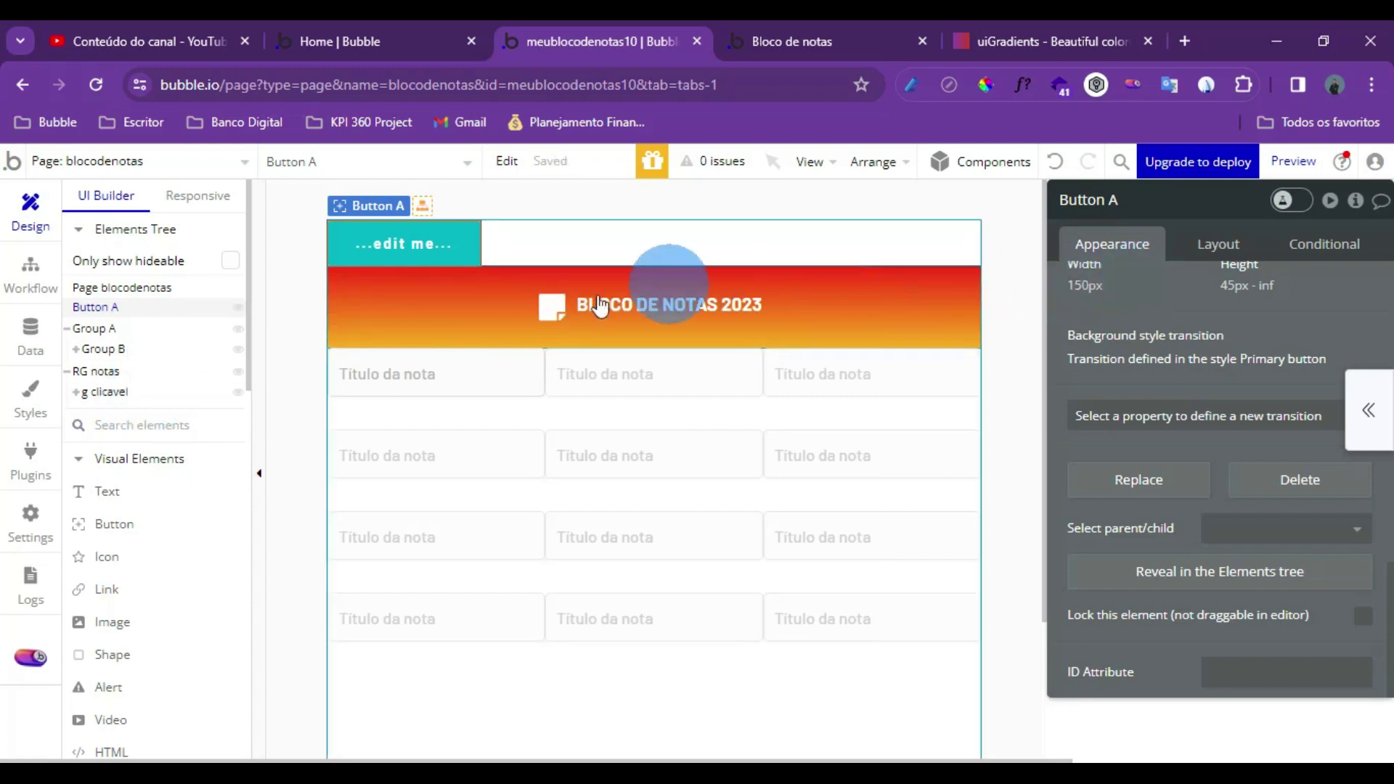
Reorder the button so it sits between the header group and the RG notas repeating group
{"action": "mouse_move", "coordinate": [106, 308]}
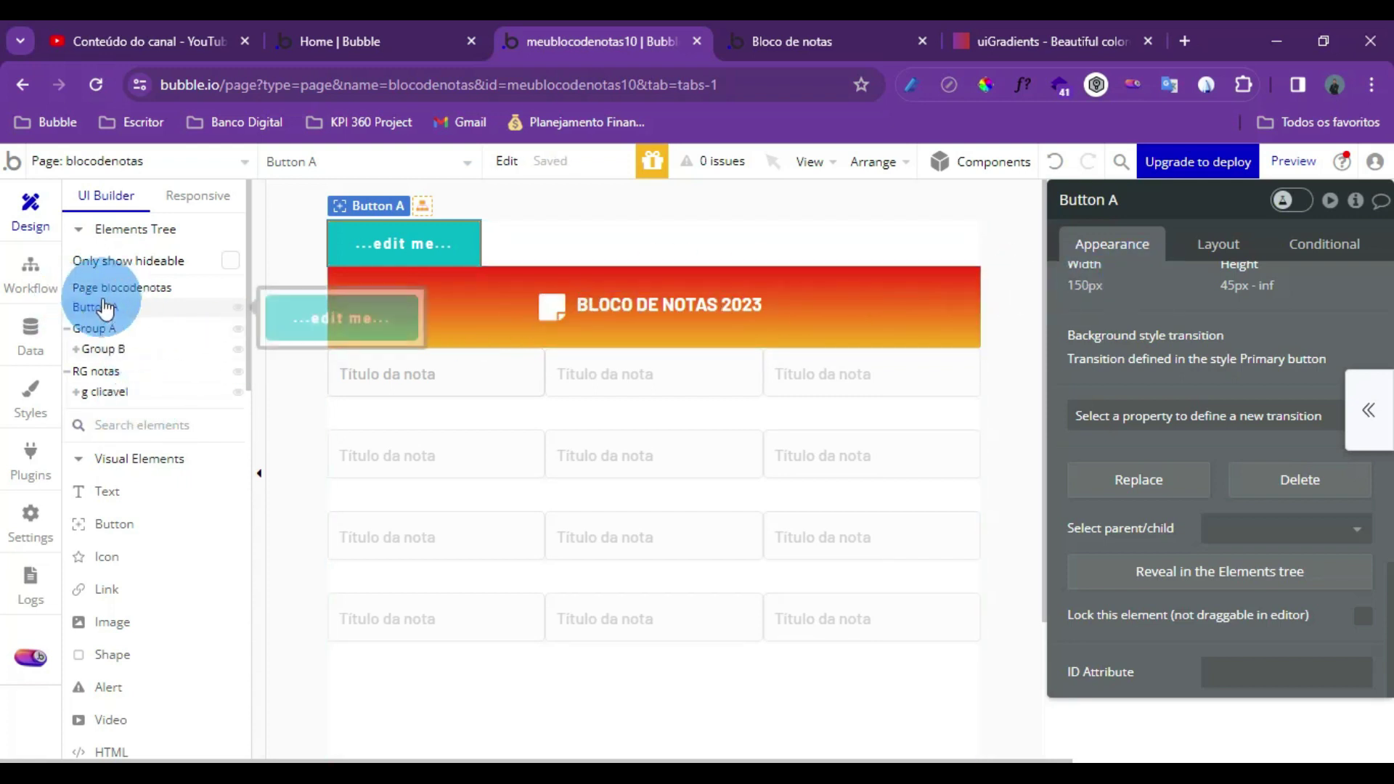
{"action": "left_click", "coordinate": [1229, 244]}
{"action": "scroll", "coordinate": [1230, 446], "scroll_direction": "up", "scroll_amount": 3}
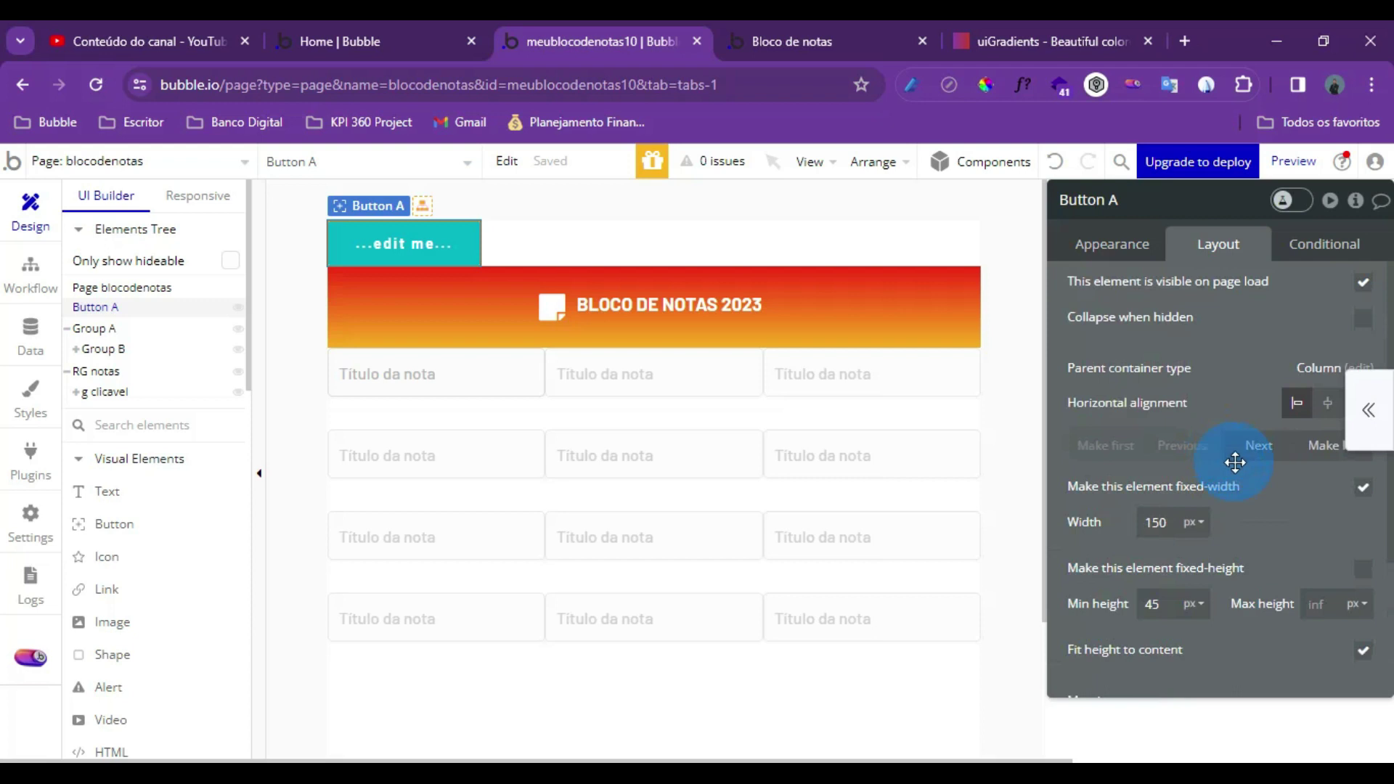
{"action": "left_click", "coordinate": [1258, 446]}
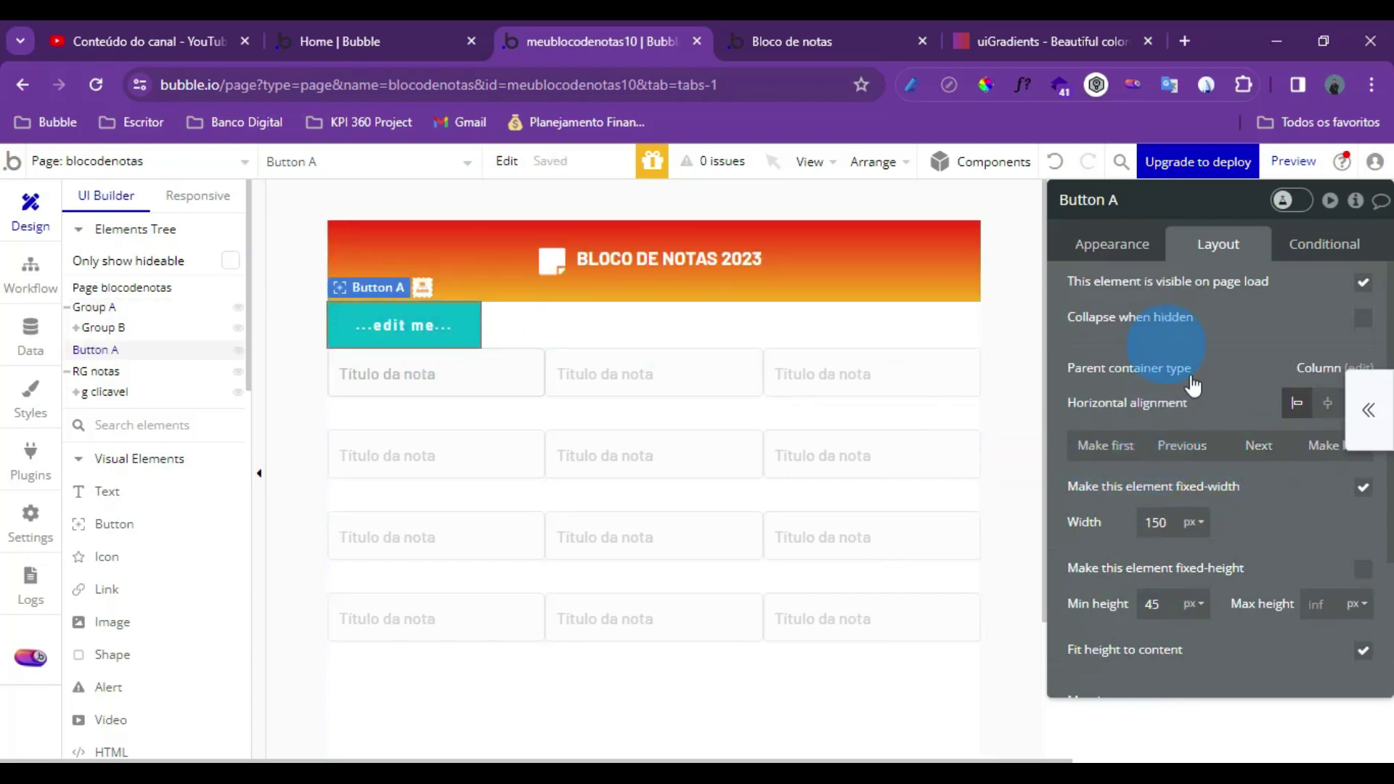
Remove the button's fixed width, set its max width to 320 px and center it horizontally
{"action": "left_click", "coordinate": [1367, 494]}
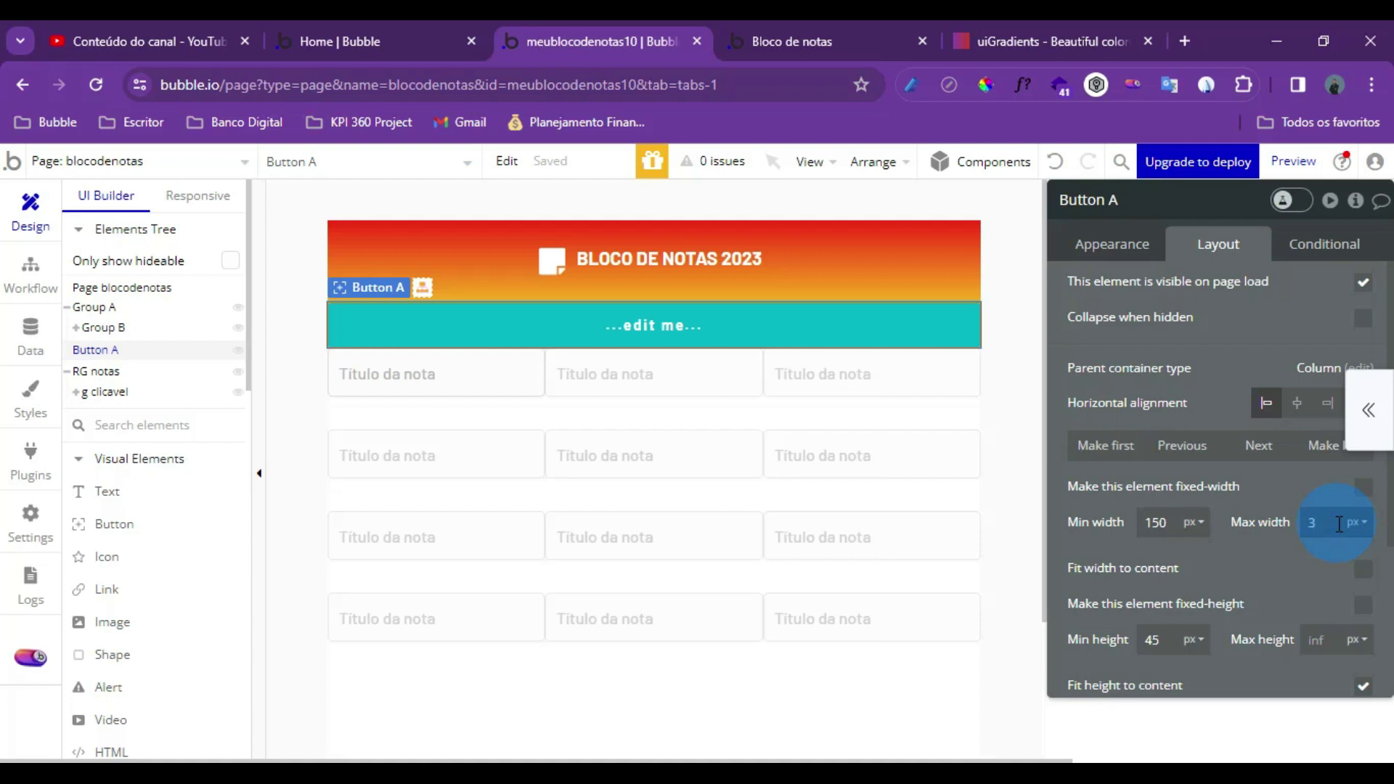
{"action": "left_click", "coordinate": [1306, 574]}
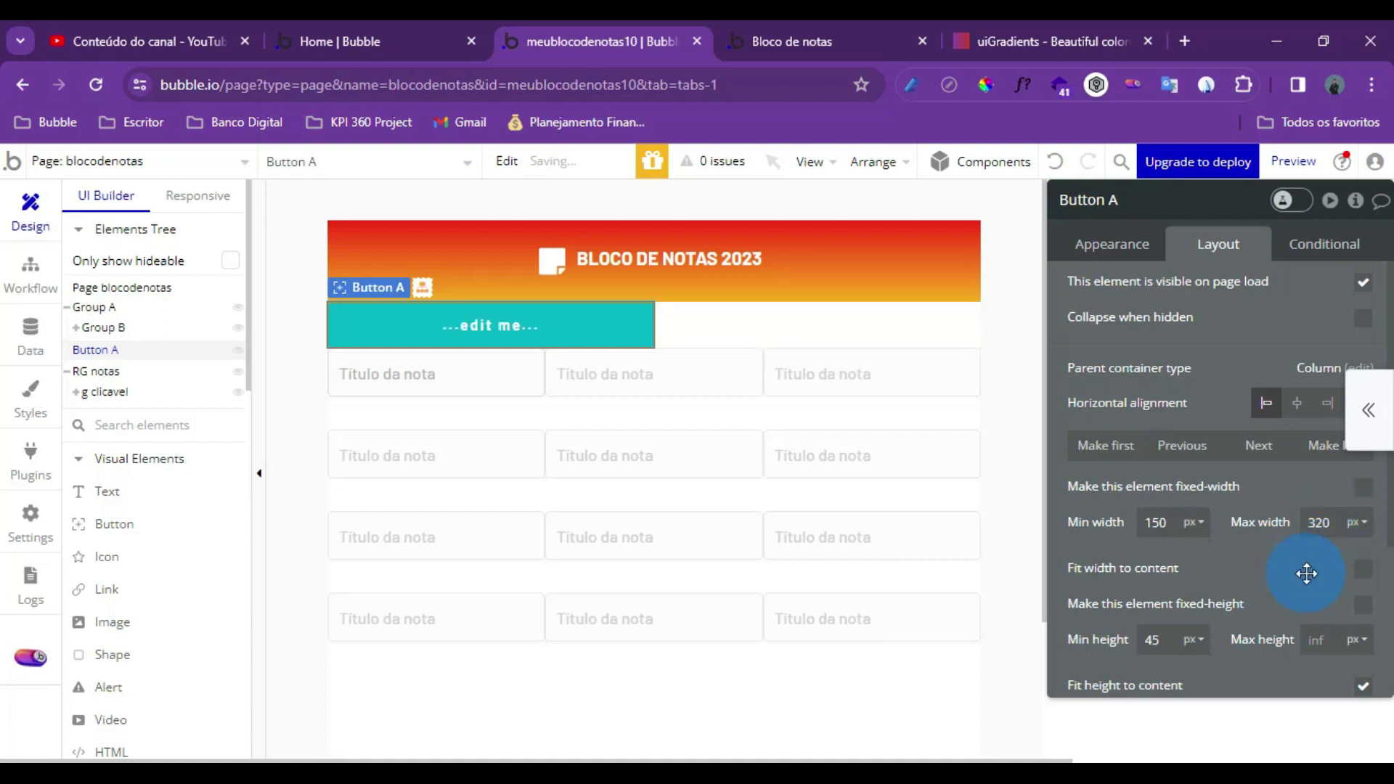
{"action": "left_click", "coordinate": [1299, 404]}
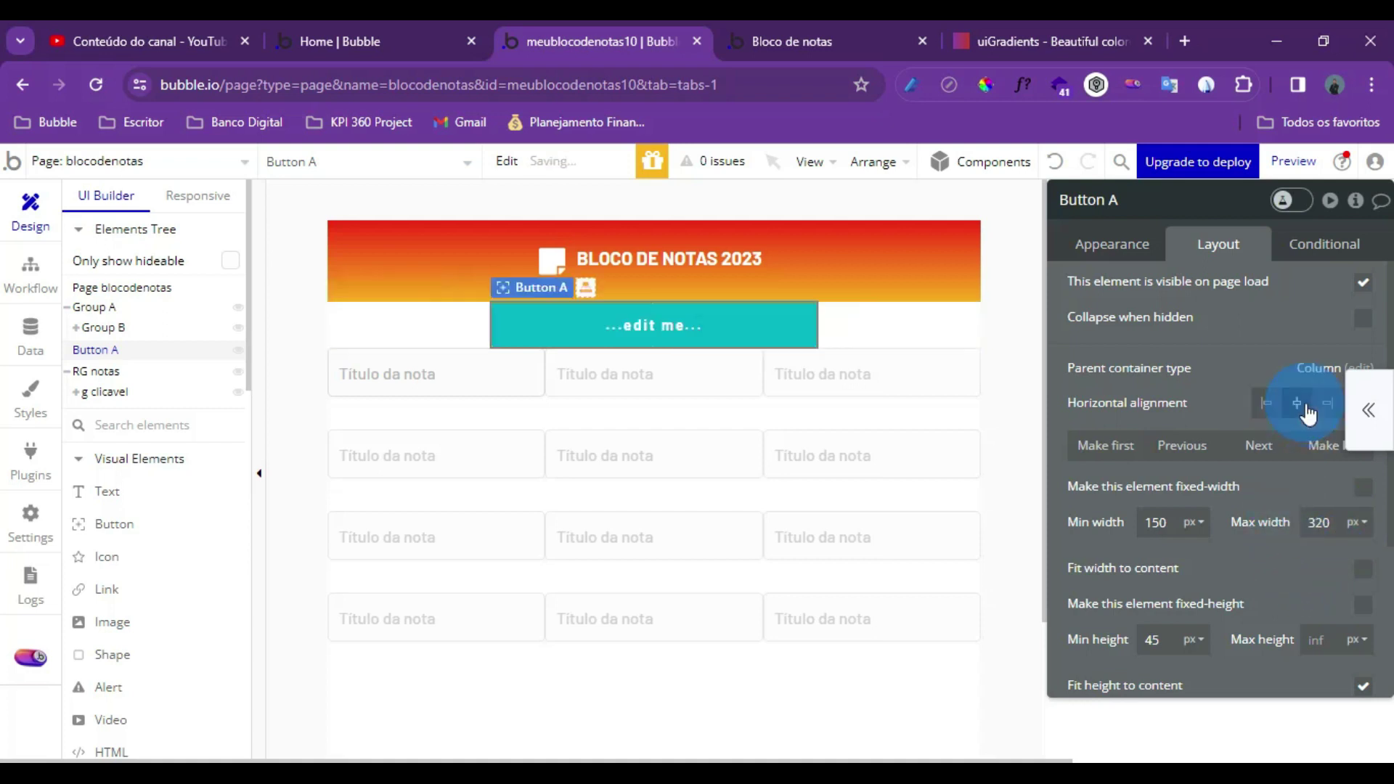
Set the button's text to ADICIONAR NOVA NOTA
{"action": "left_click", "coordinate": [1131, 248]}
{"action": "left_click", "coordinate": [1122, 291]}
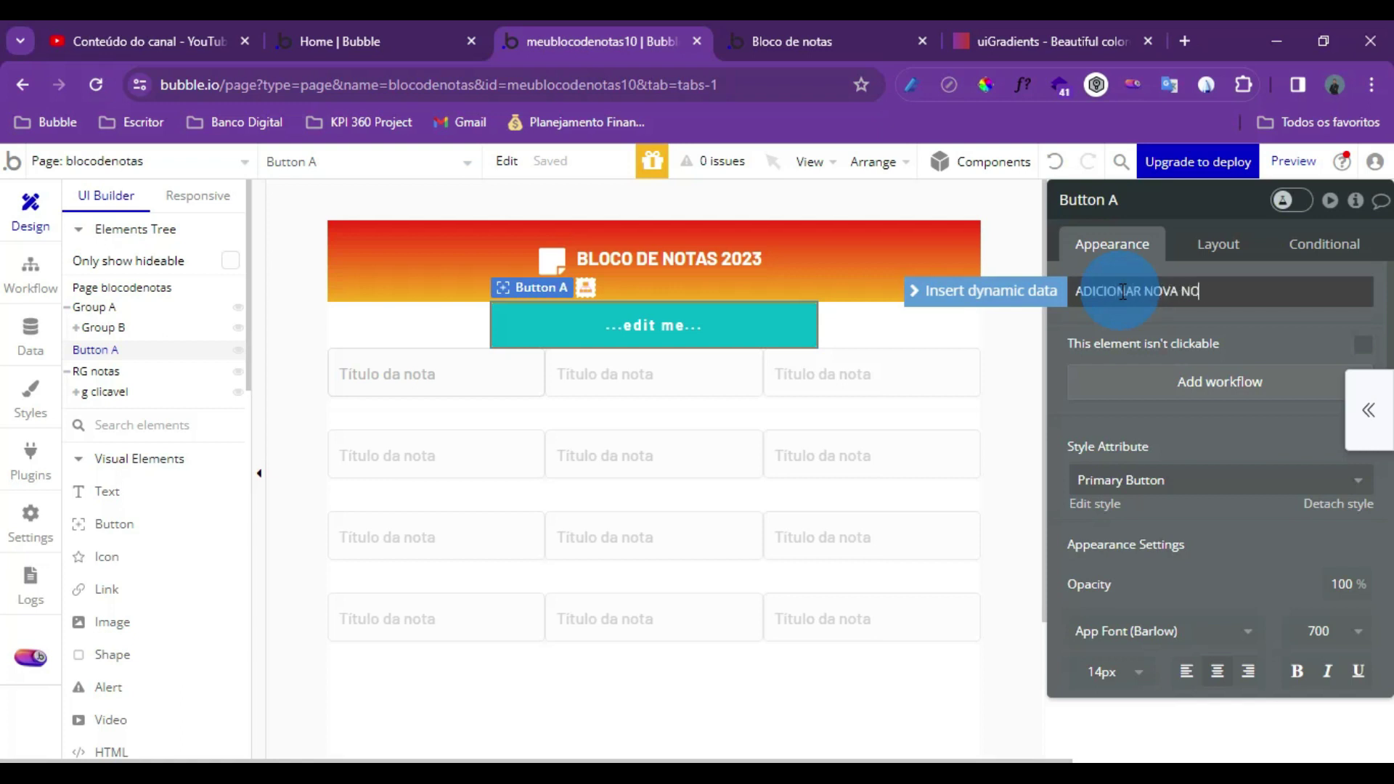
{"action": "left_click", "coordinate": [1167, 329]}
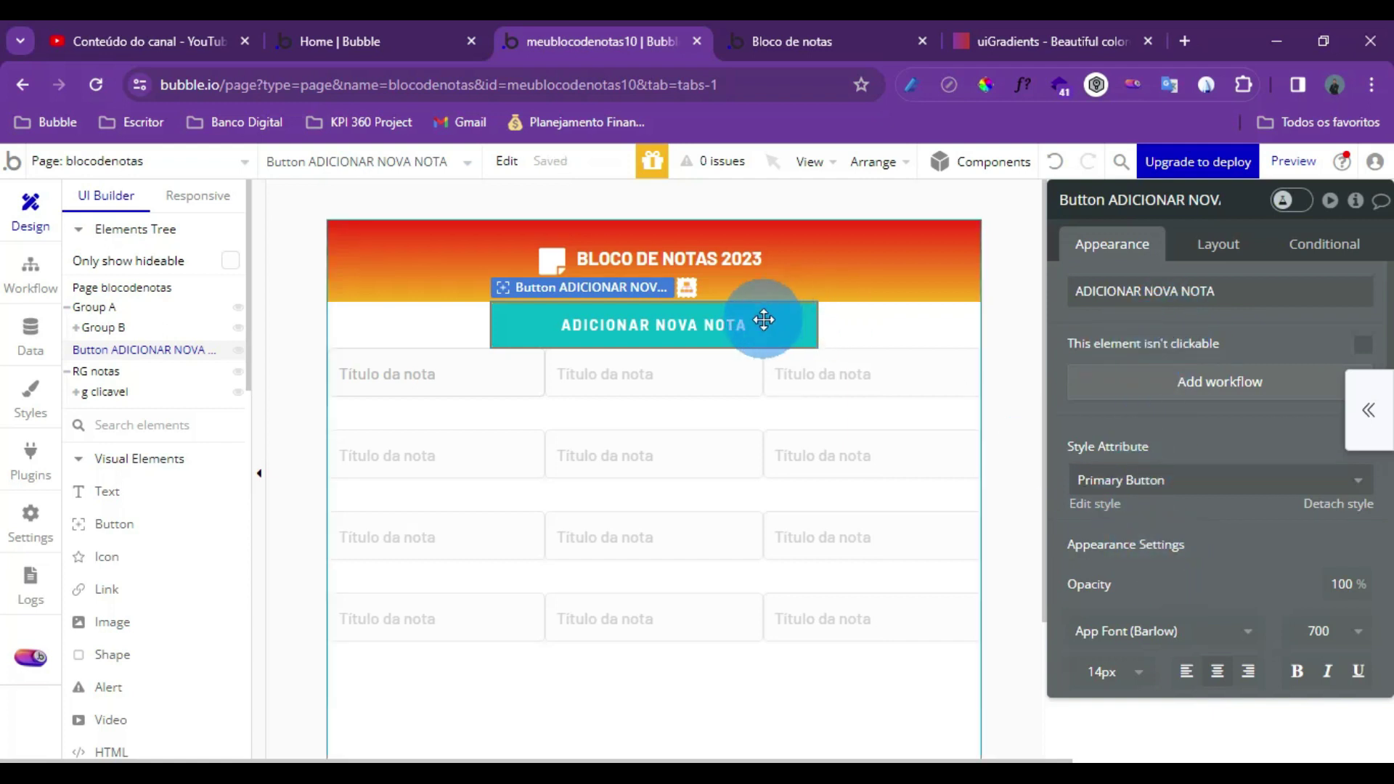
Set the button's flat background color to #F5AF19, taken from the Flare gradient on uiGradients
{"action": "scroll", "coordinate": [1169, 465], "scroll_direction": "down", "scroll_amount": 2}
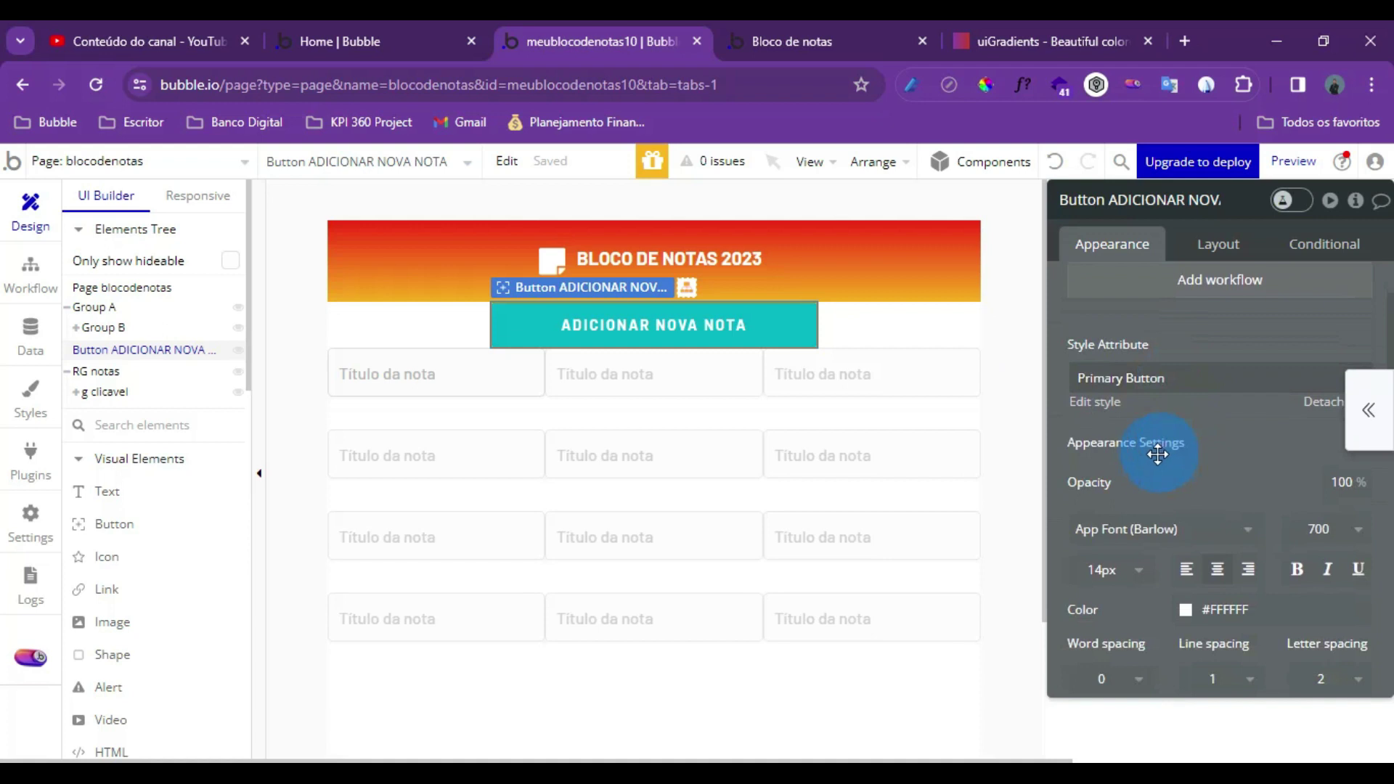
{"action": "scroll", "coordinate": [1197, 465], "scroll_direction": "down", "scroll_amount": 4}
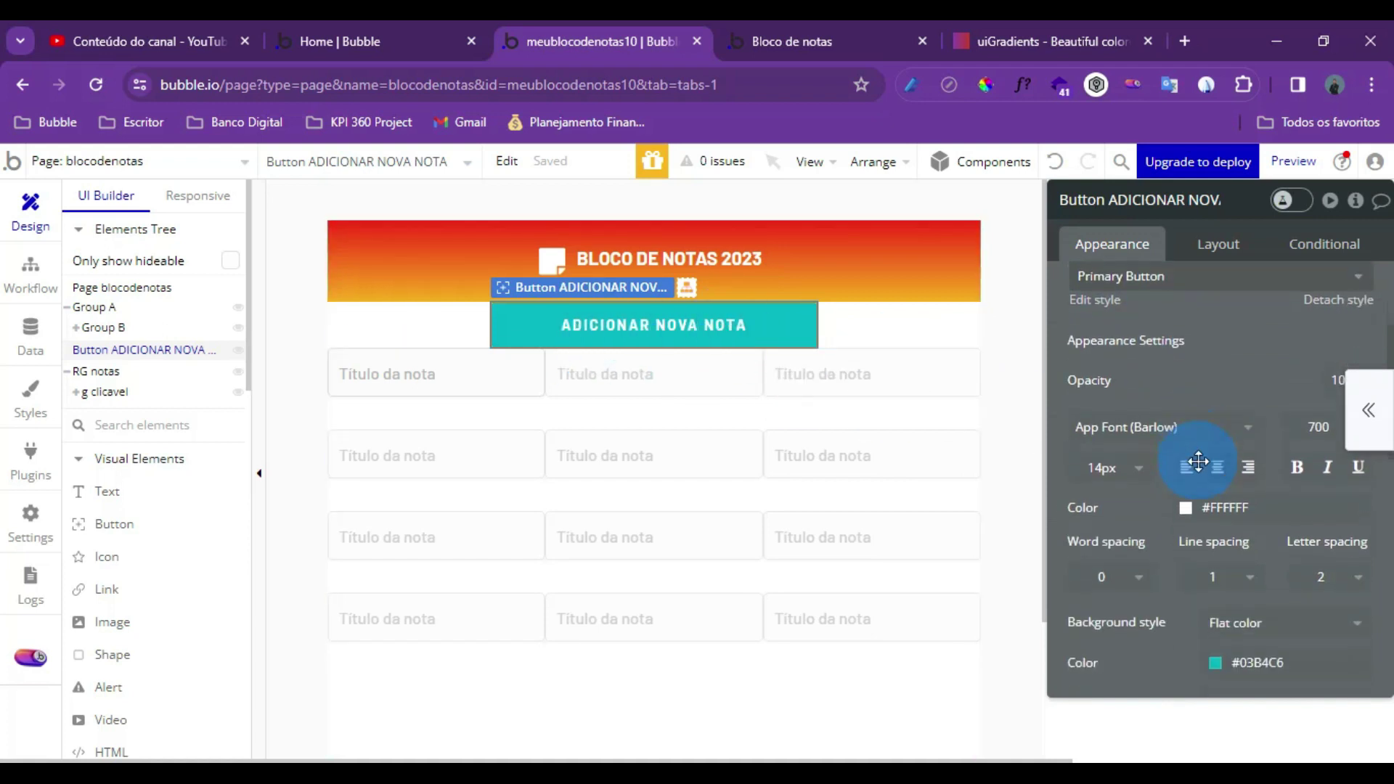
{"action": "left_click", "coordinate": [995, 38]}
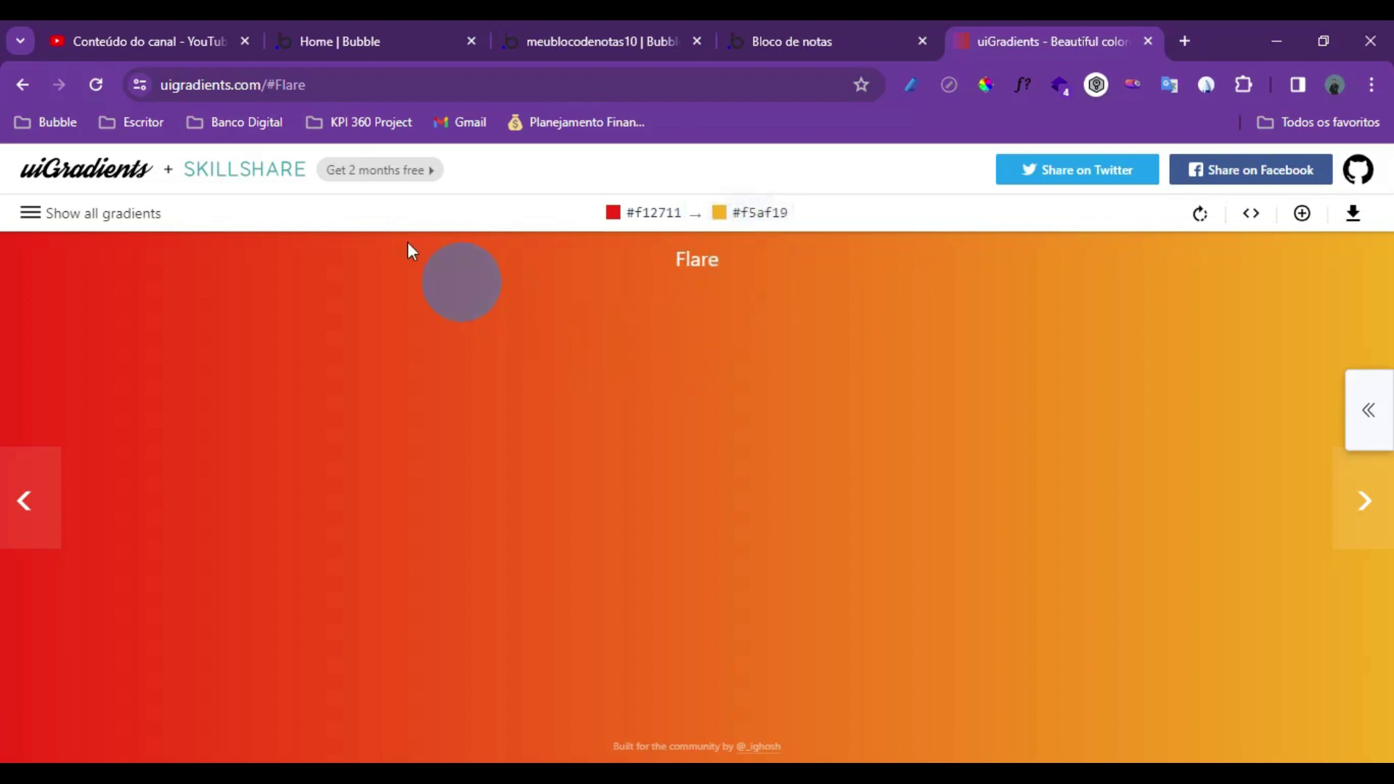
{"action": "left_click", "coordinate": [164, 25]}
{"action": "left_click", "coordinate": [527, 28]}
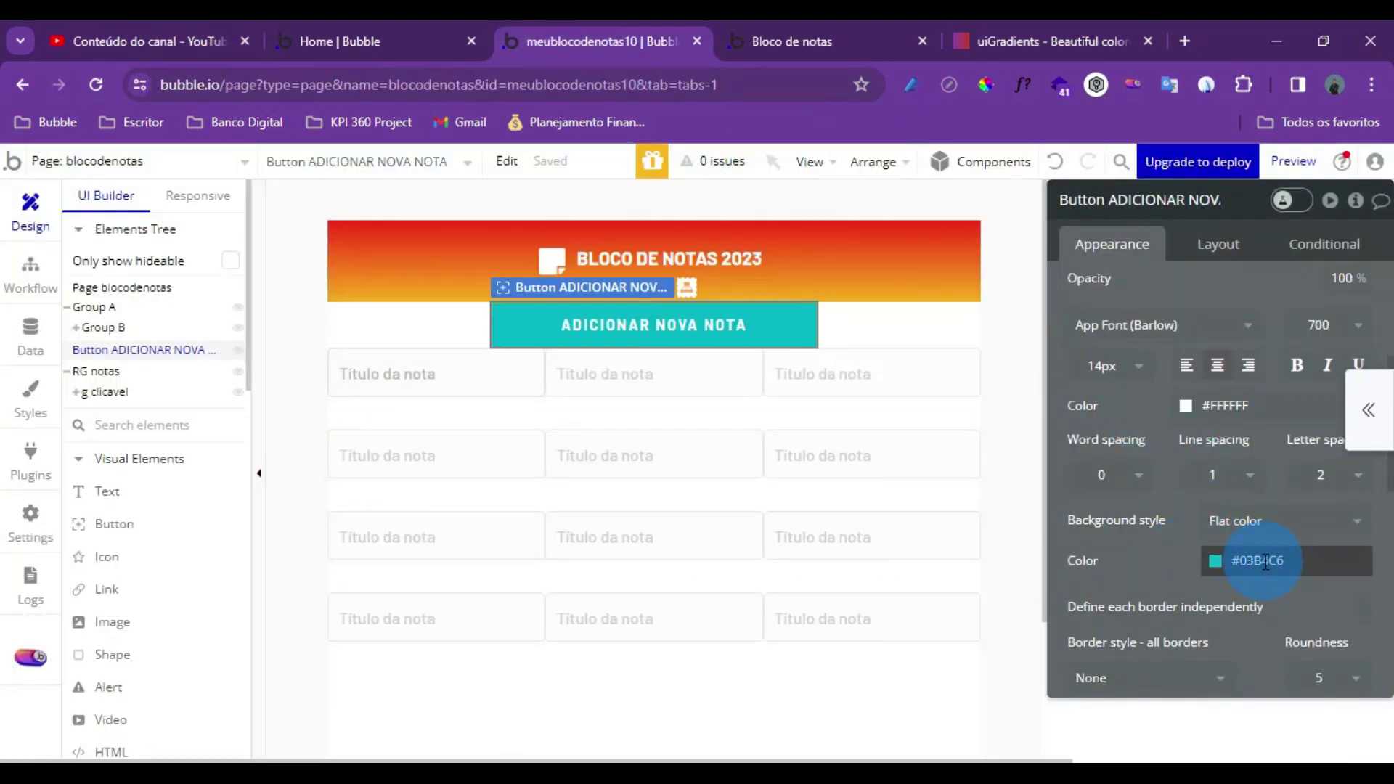
{"action": "left_click", "coordinate": [1278, 561]}
{"action": "left_click", "coordinate": [1269, 678]}
{"action": "triple_click", "coordinate": [1269, 677]}
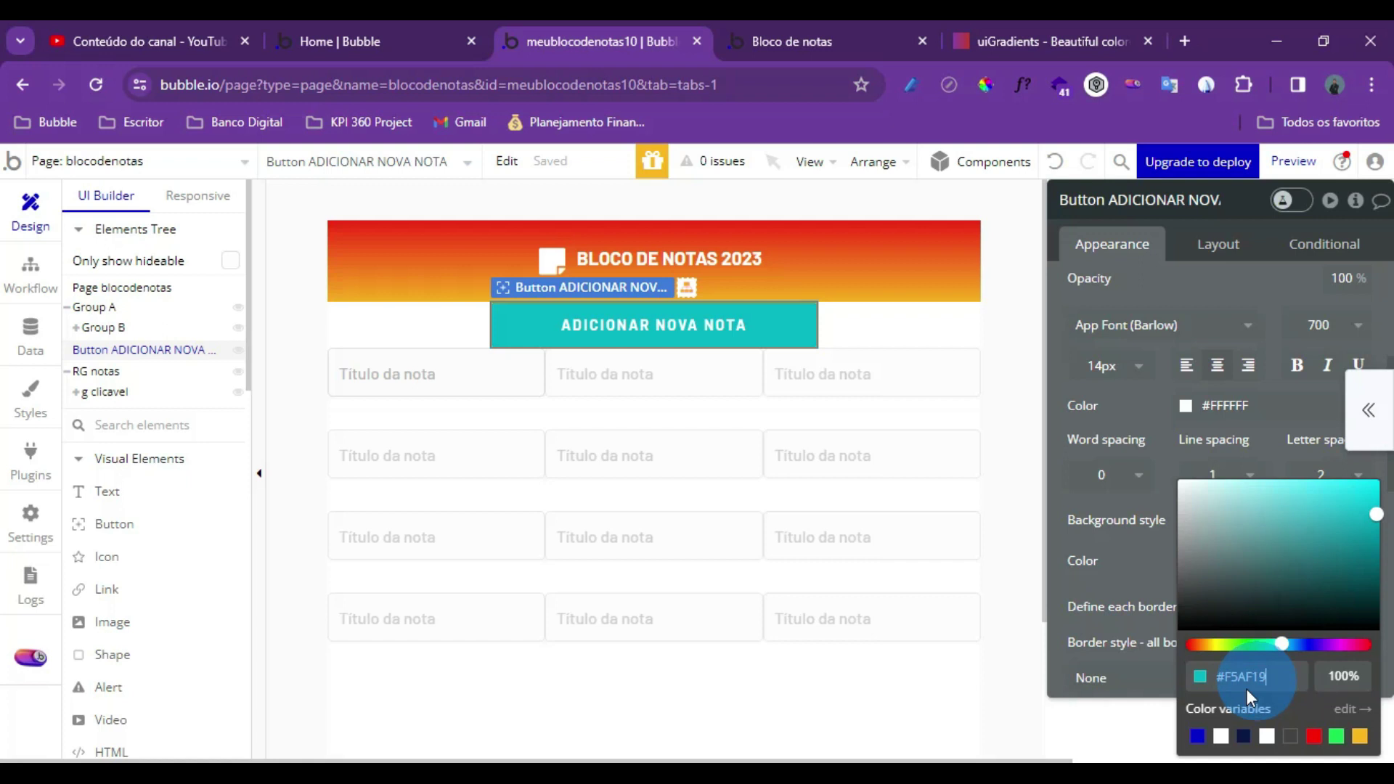
{"action": "key", "text": "Return"}
{"action": "left_click", "coordinate": [933, 612]}
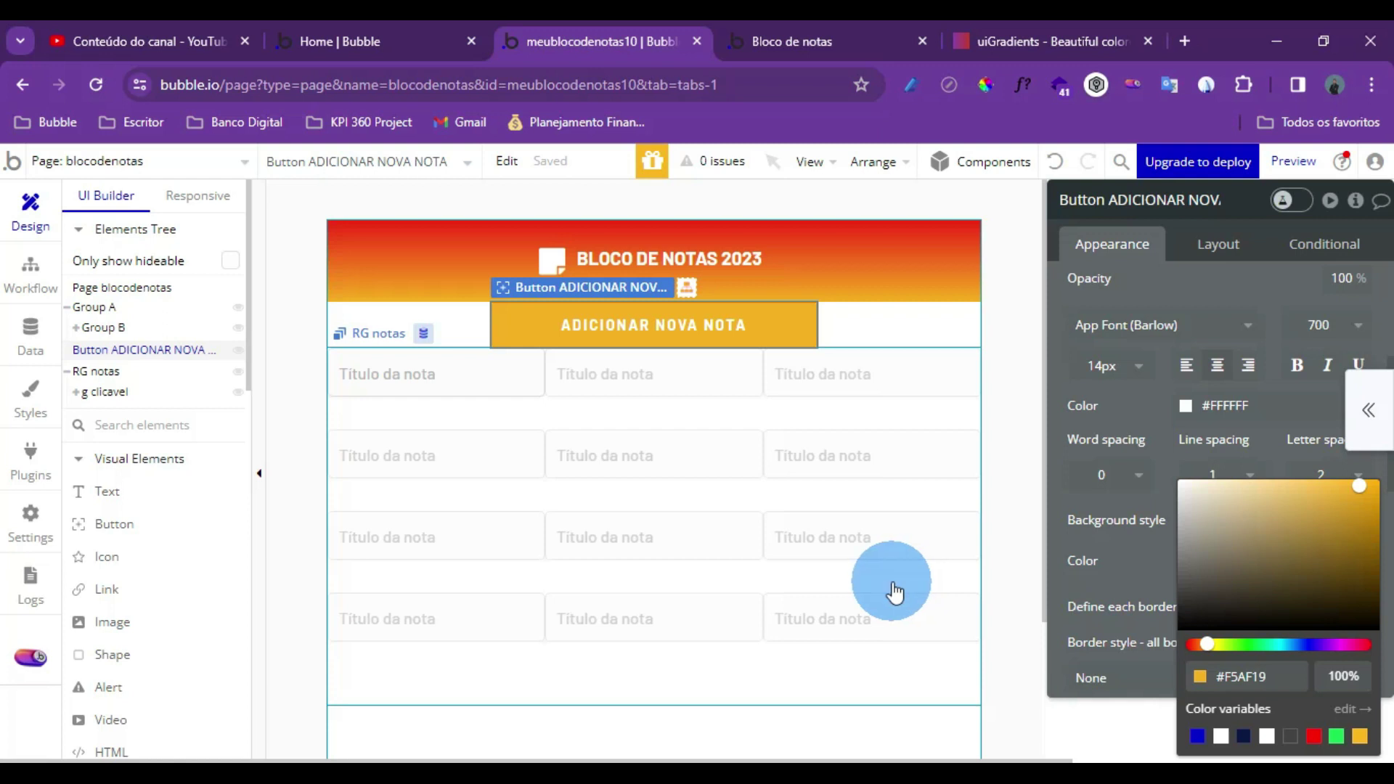
Switch to uiGradients, preview the Harvey gradient, then browse the gallery and open the Summer Dog gradient
{"action": "left_click", "coordinate": [1008, 29]}
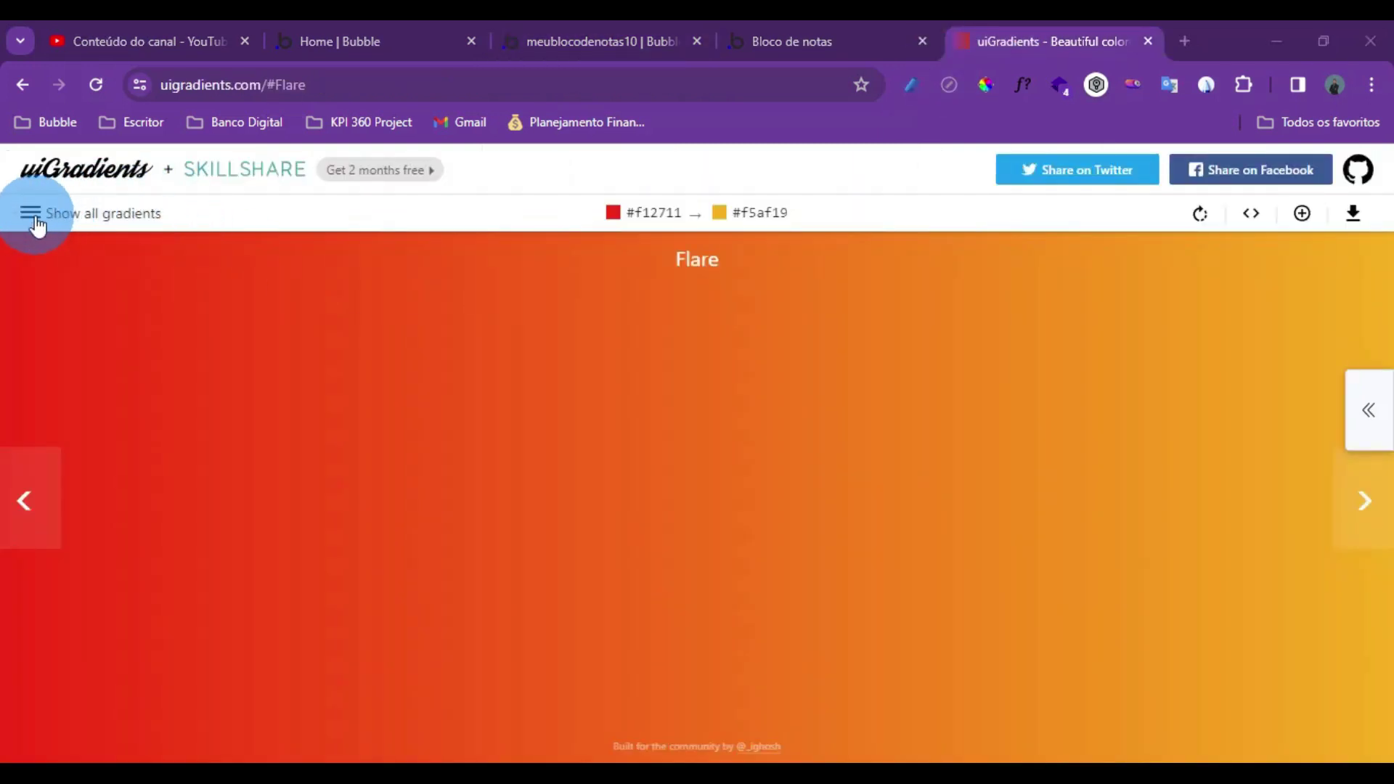
{"action": "left_click", "coordinate": [36, 217]}
{"action": "left_click", "coordinate": [312, 308]}
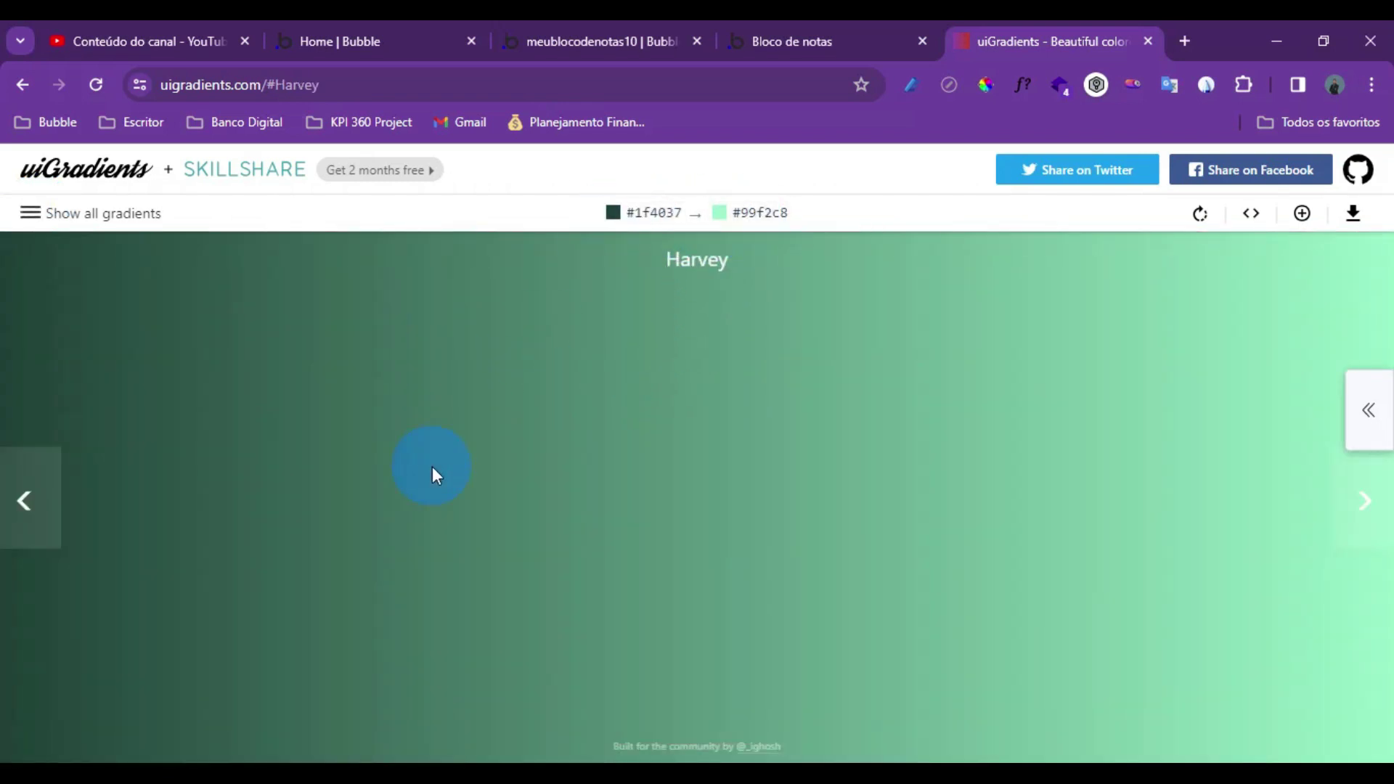
{"action": "left_click", "coordinate": [64, 213]}
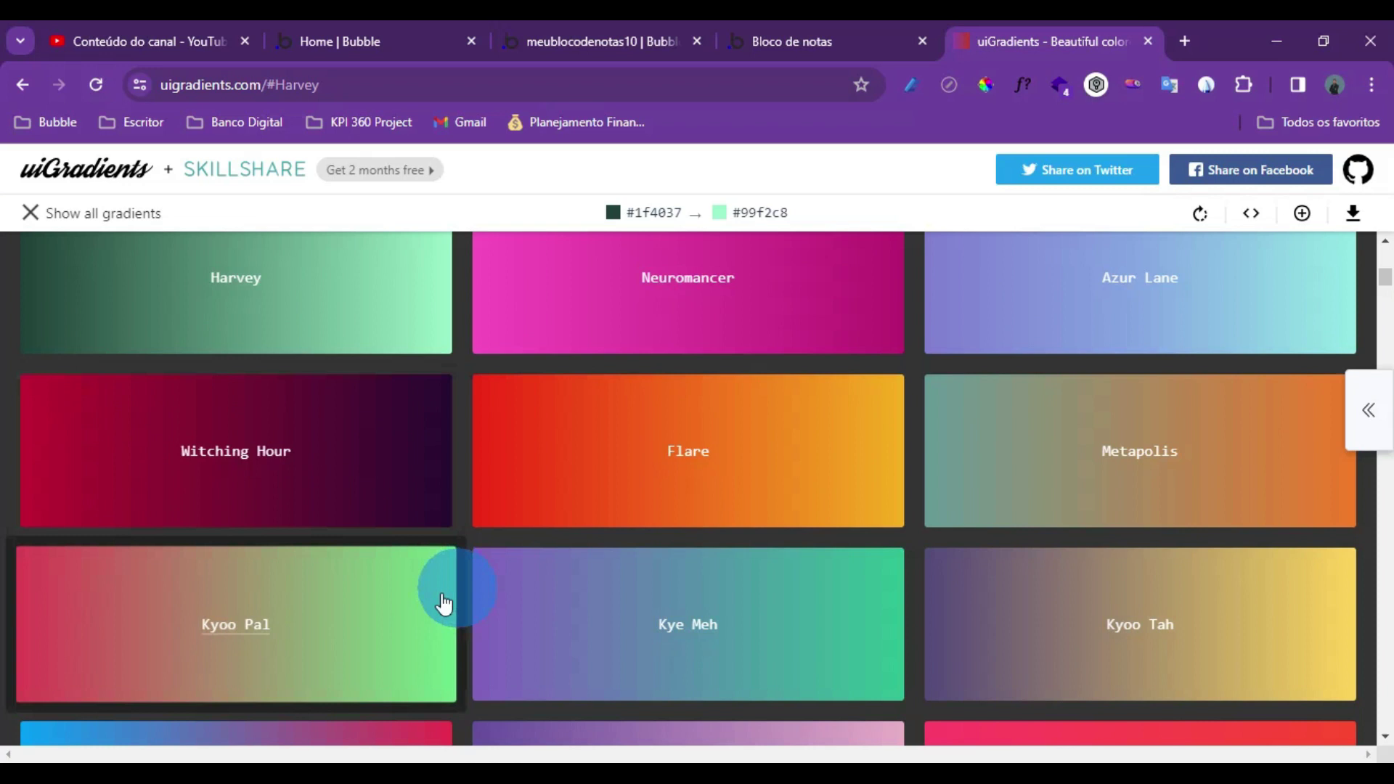
{"action": "scroll", "coordinate": [167, 649], "scroll_direction": "down", "scroll_amount": 5}
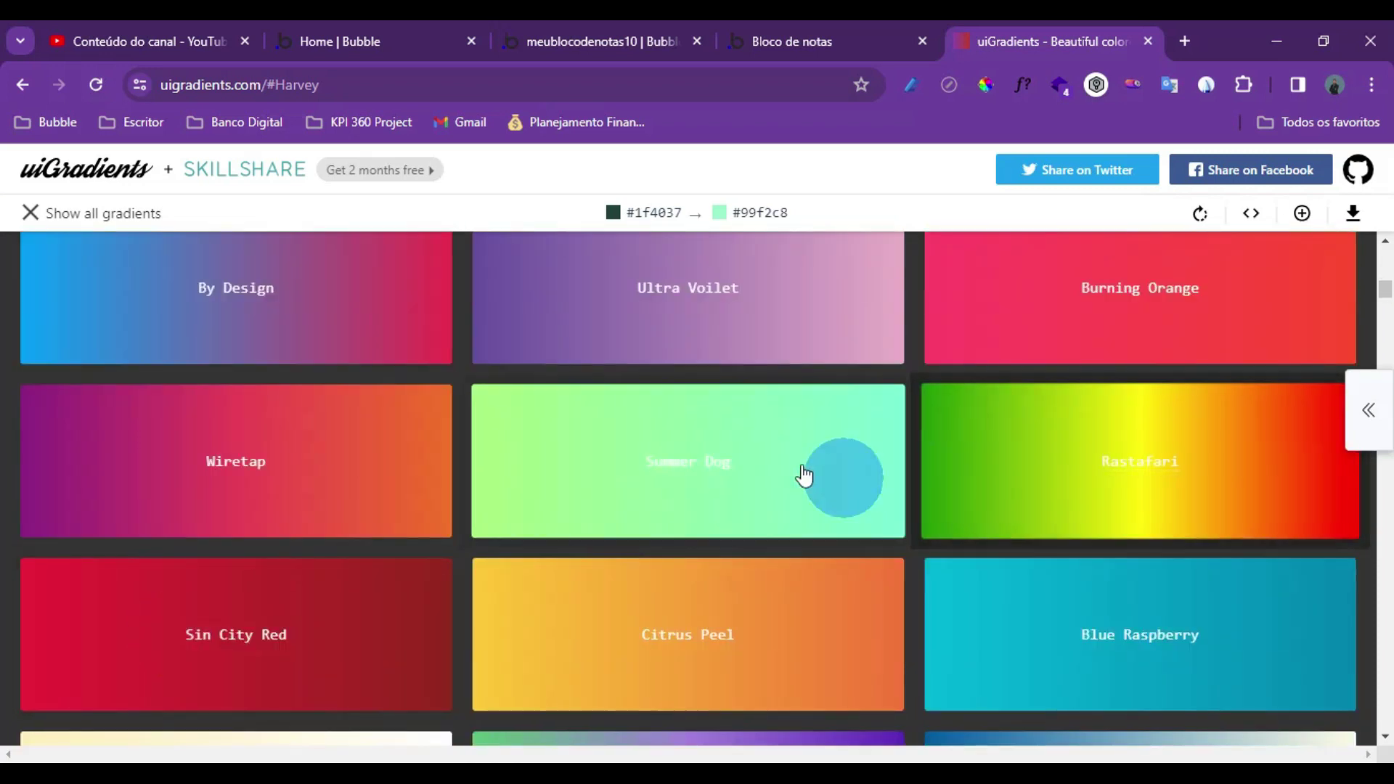
{"action": "scroll", "coordinate": [718, 468], "scroll_direction": "down", "scroll_amount": 5}
{"action": "scroll", "coordinate": [753, 477], "scroll_direction": "up", "scroll_amount": 4}
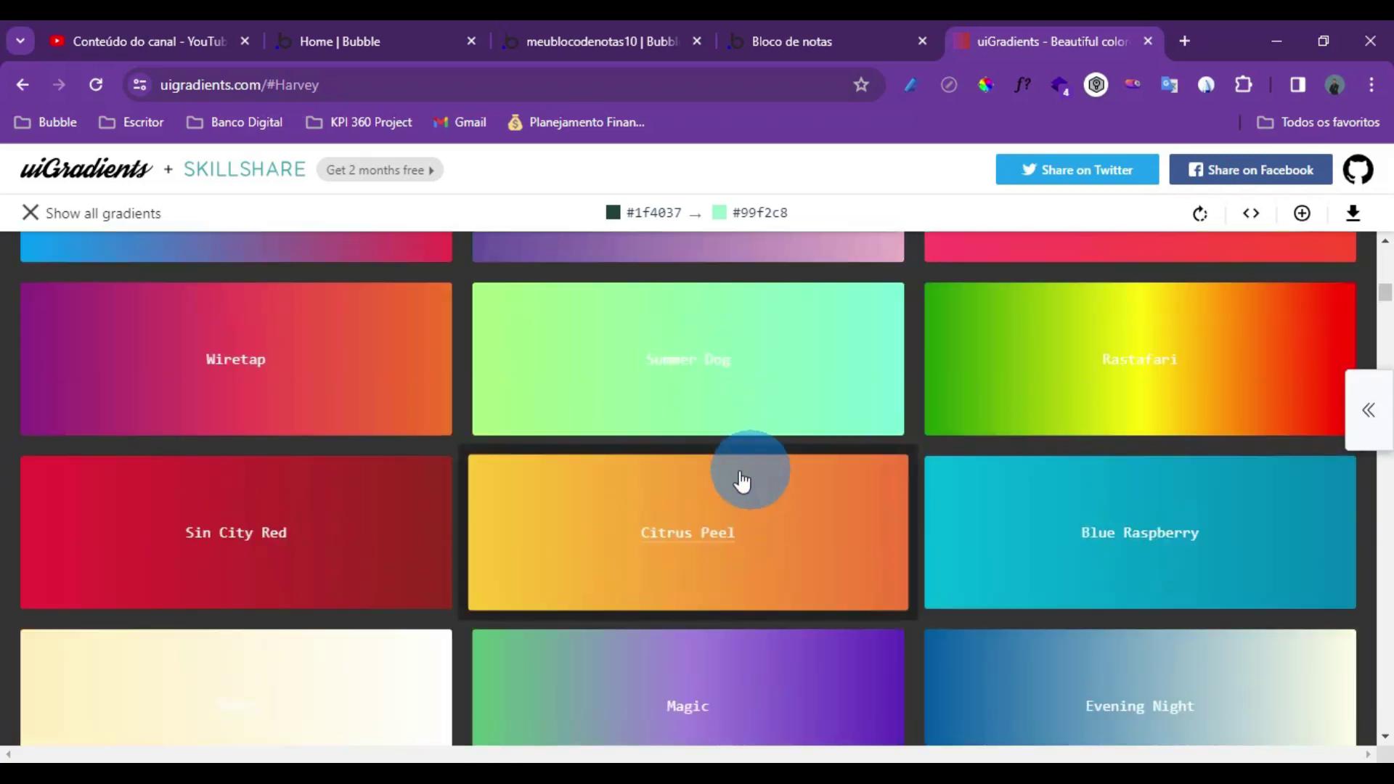
{"action": "left_click", "coordinate": [712, 386]}
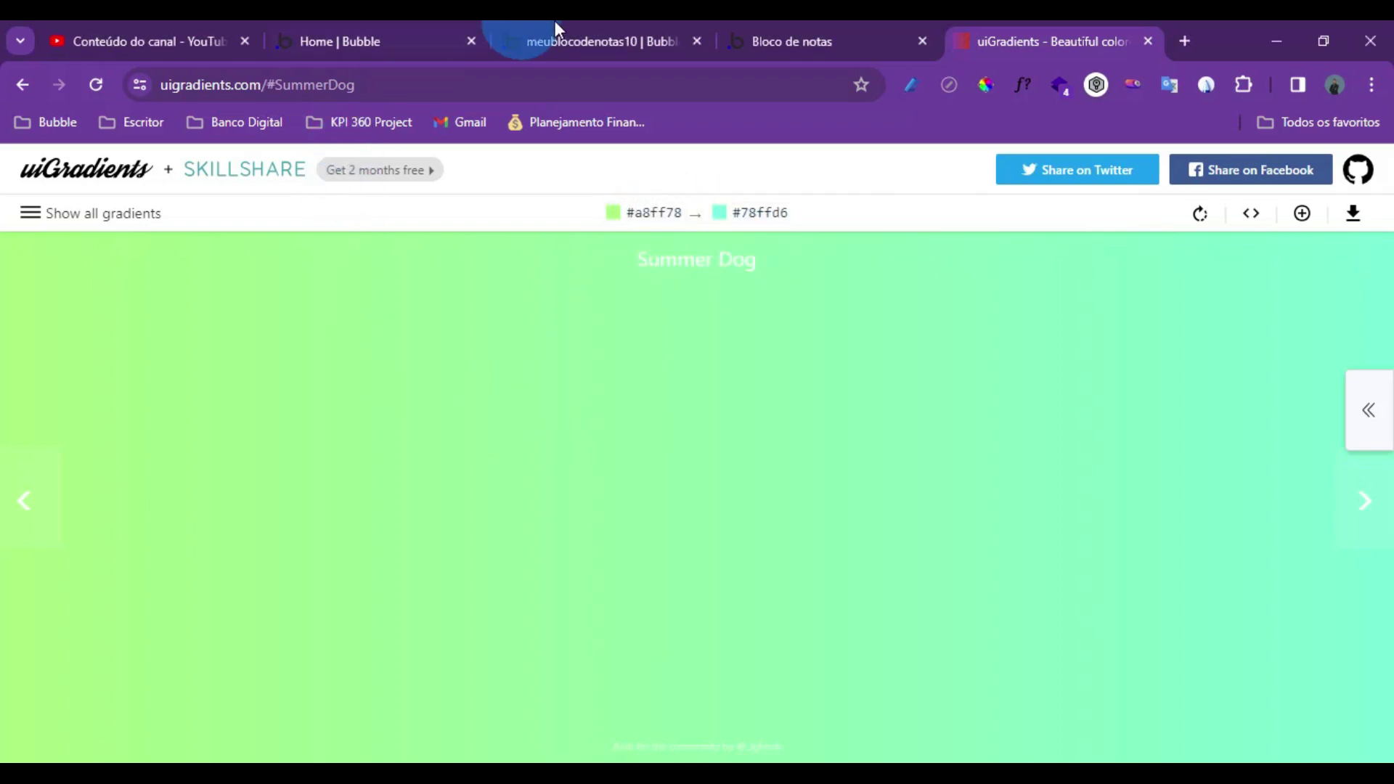
Switch back to the Bubble editor and set the button's flat background color to #A8FF78 from the Summer Dog gradient
{"action": "left_click", "coordinate": [631, 24]}
{"action": "left_click", "coordinate": [1098, 520]}
{"action": "left_click", "coordinate": [1253, 563]}
{"action": "left_click", "coordinate": [1254, 679]}
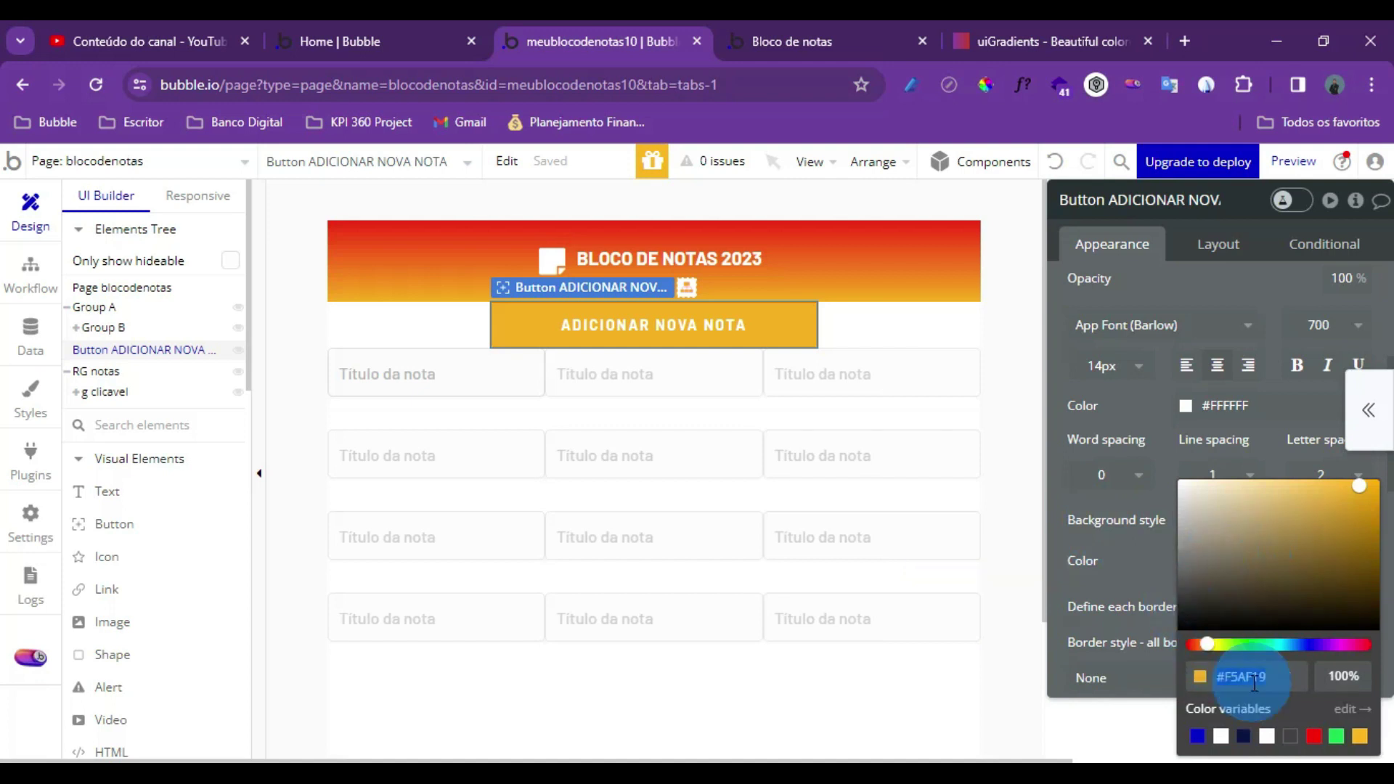
{"action": "type", "text": "#A8FF78"}
{"action": "left_click", "coordinate": [1159, 676]}
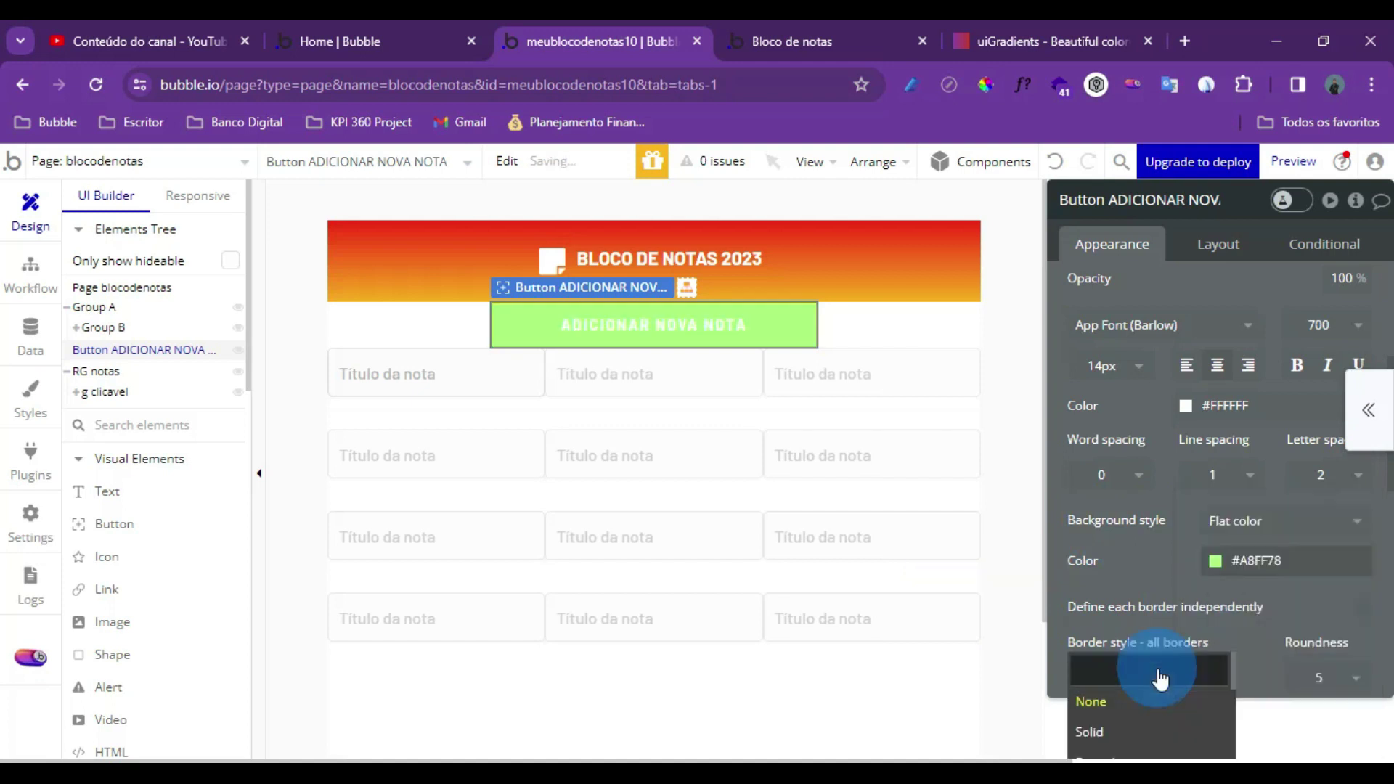
{"action": "left_click", "coordinate": [1167, 579]}
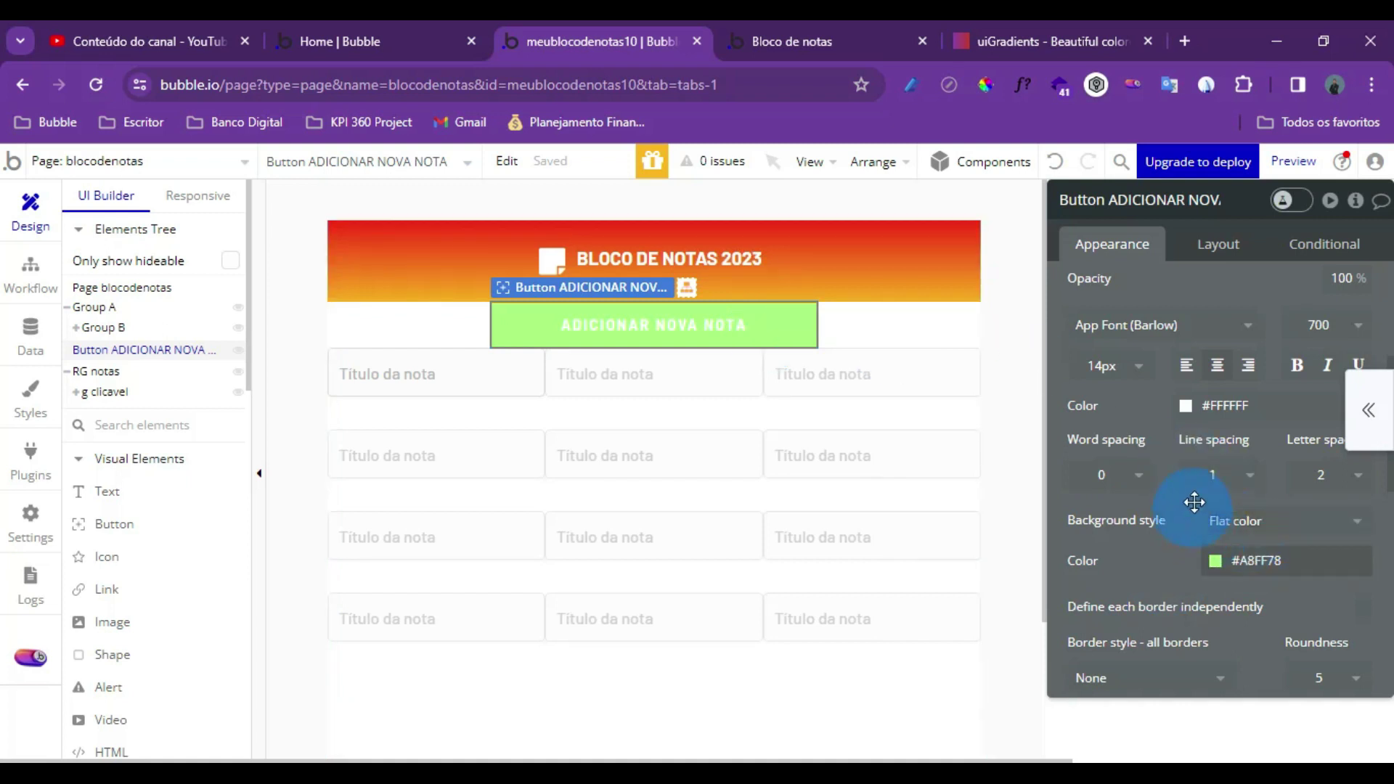
Set the ADICIONAR NOVA NOTA button's text color to near-black #181717
{"action": "left_click", "coordinate": [1233, 404]}
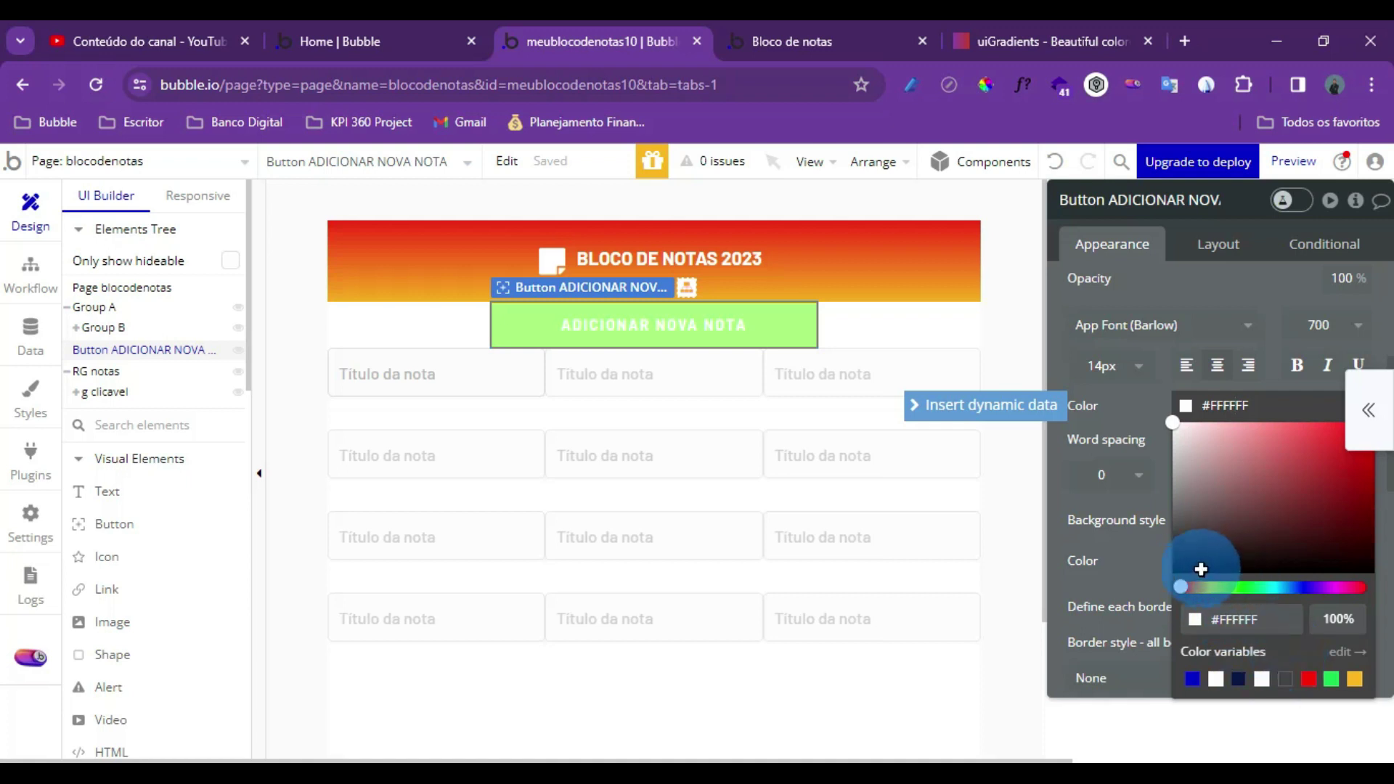
{"action": "left_click", "coordinate": [1182, 558]}
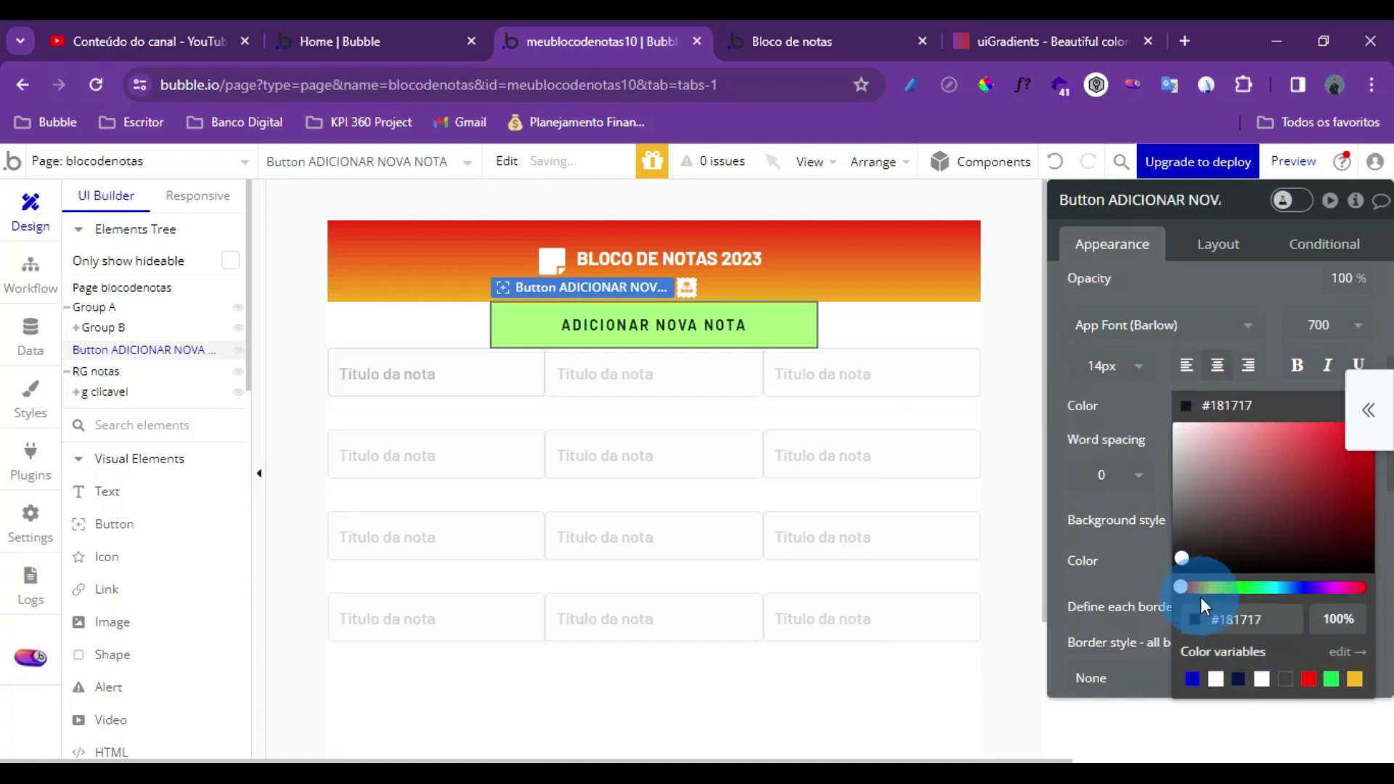
{"action": "left_click", "coordinate": [846, 312]}
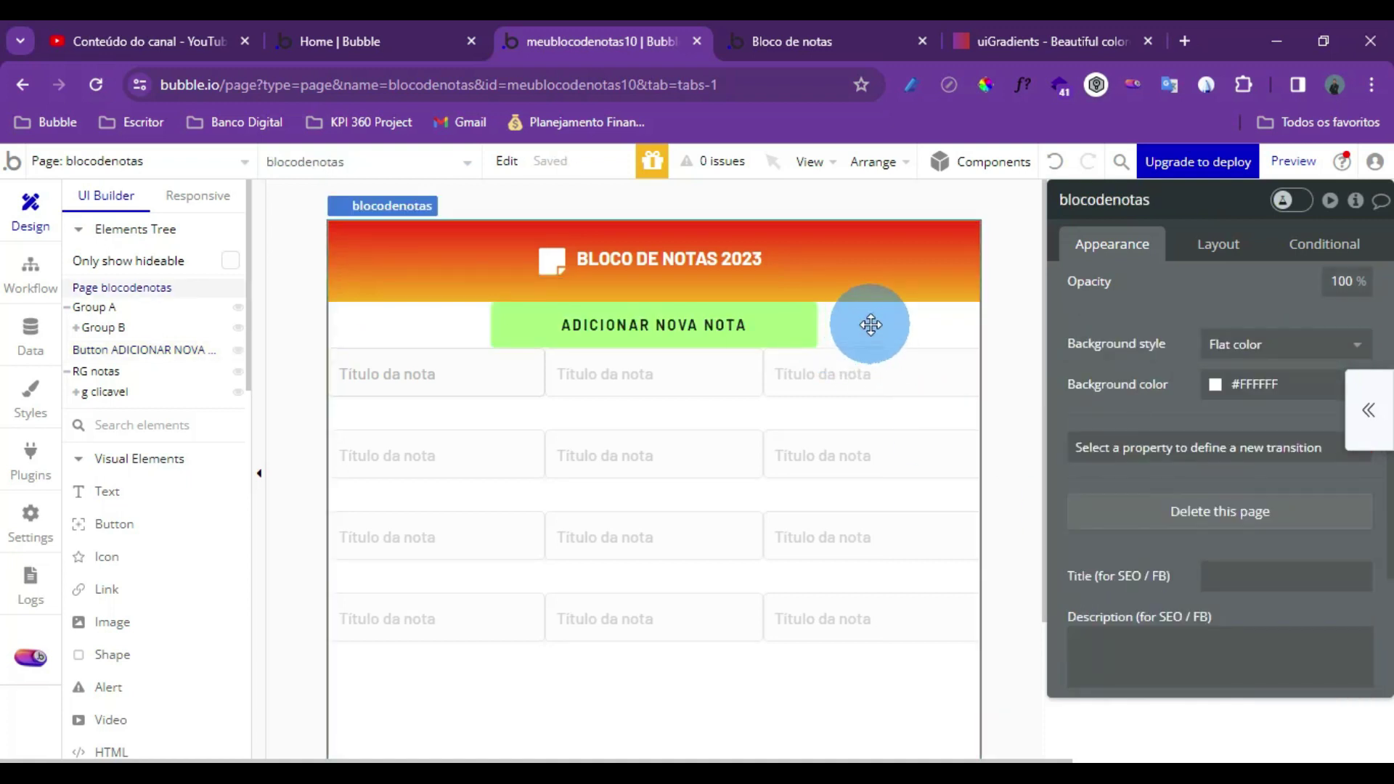
Change the blocodenotas page's container alignment so its elements are spread out vertically with space around them
{"action": "left_click", "coordinate": [116, 291]}
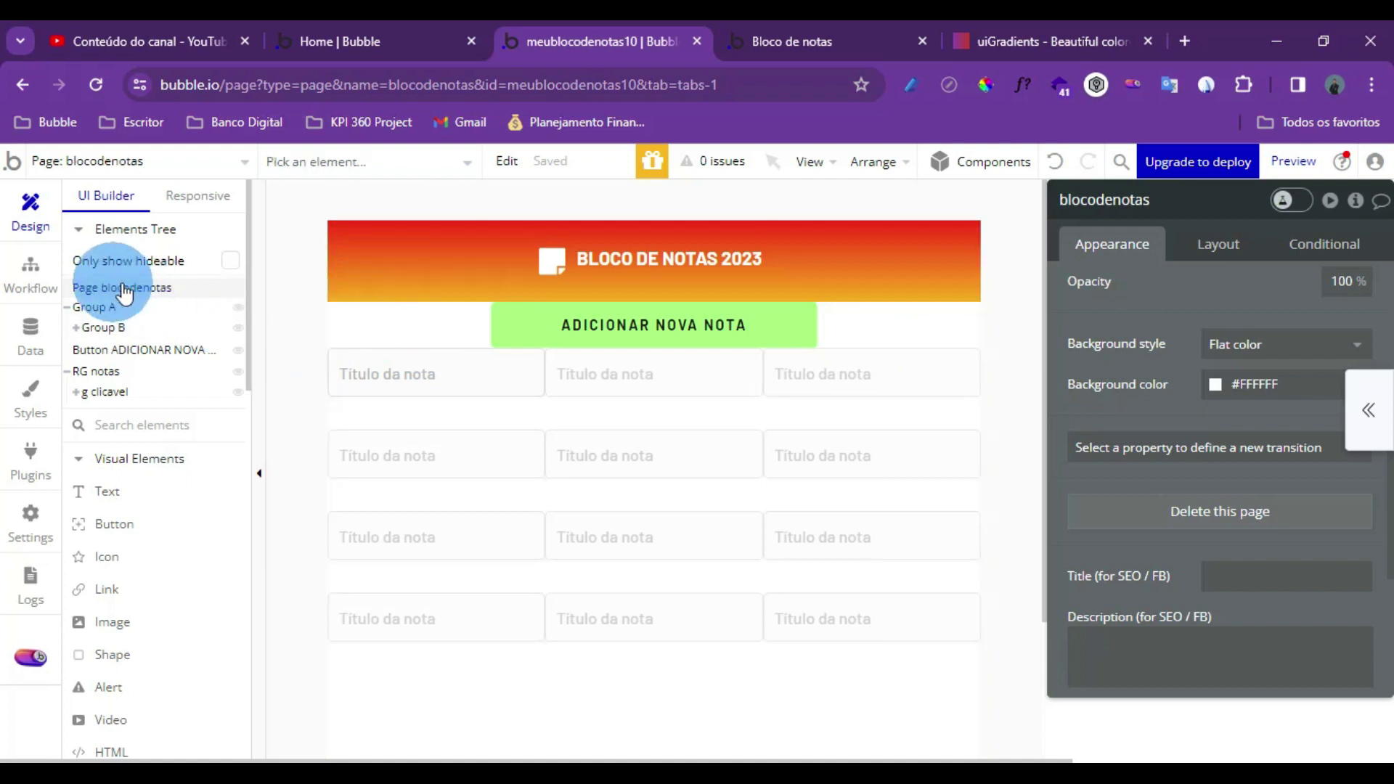
{"action": "left_click", "coordinate": [117, 289]}
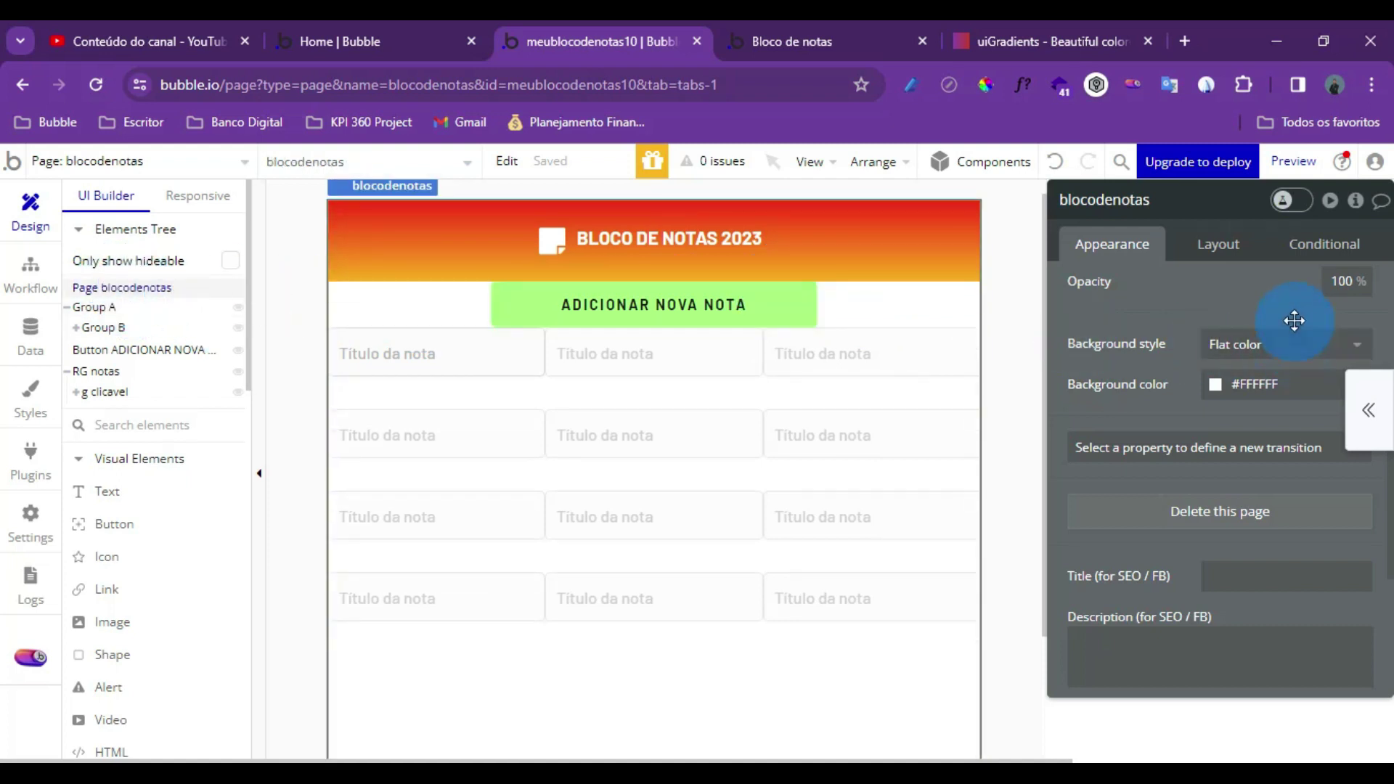
{"action": "scroll", "coordinate": [1294, 320], "scroll_direction": "up", "scroll_amount": 3}
{"action": "left_click", "coordinate": [1224, 247]}
{"action": "left_click", "coordinate": [1309, 342]}
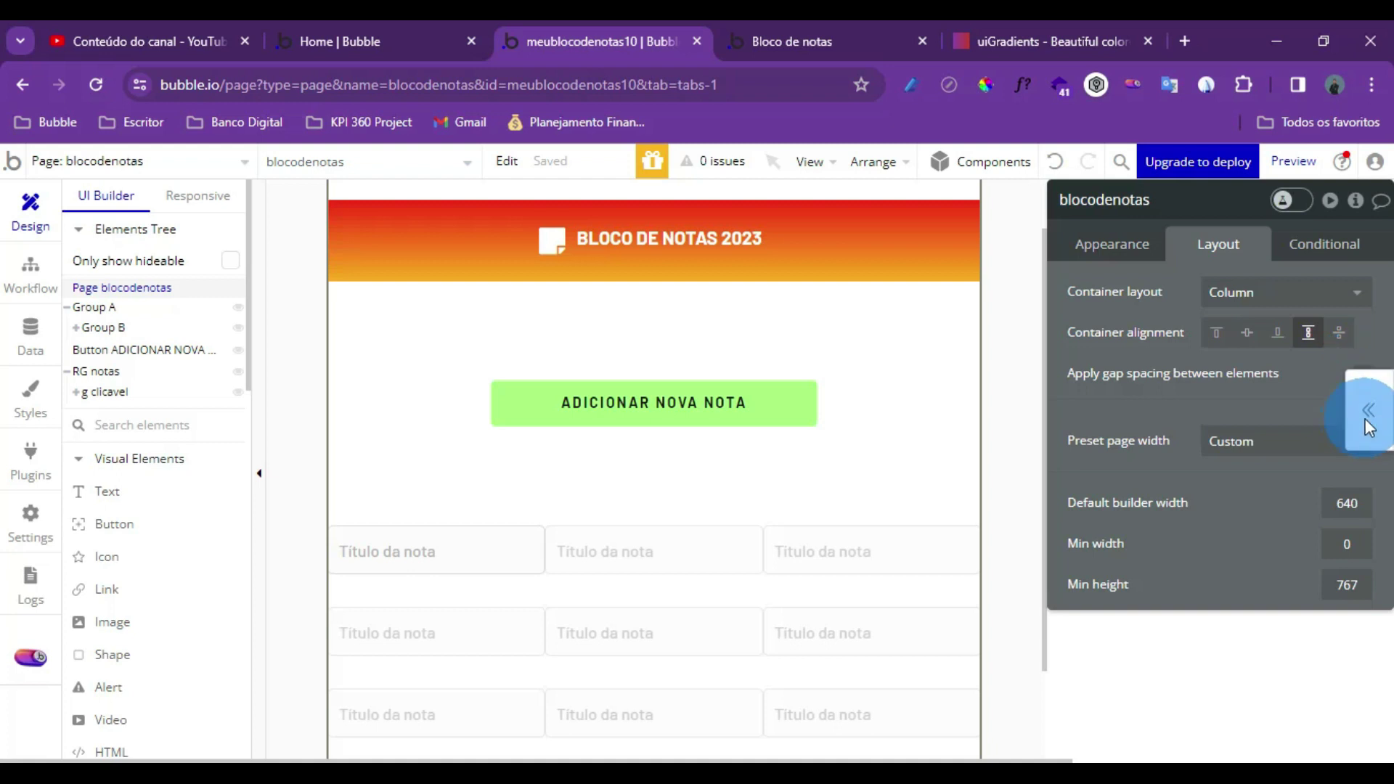
Enable gap spacing between the page's elements and set the row gap to 5 px
{"action": "left_click", "coordinate": [1362, 374]}
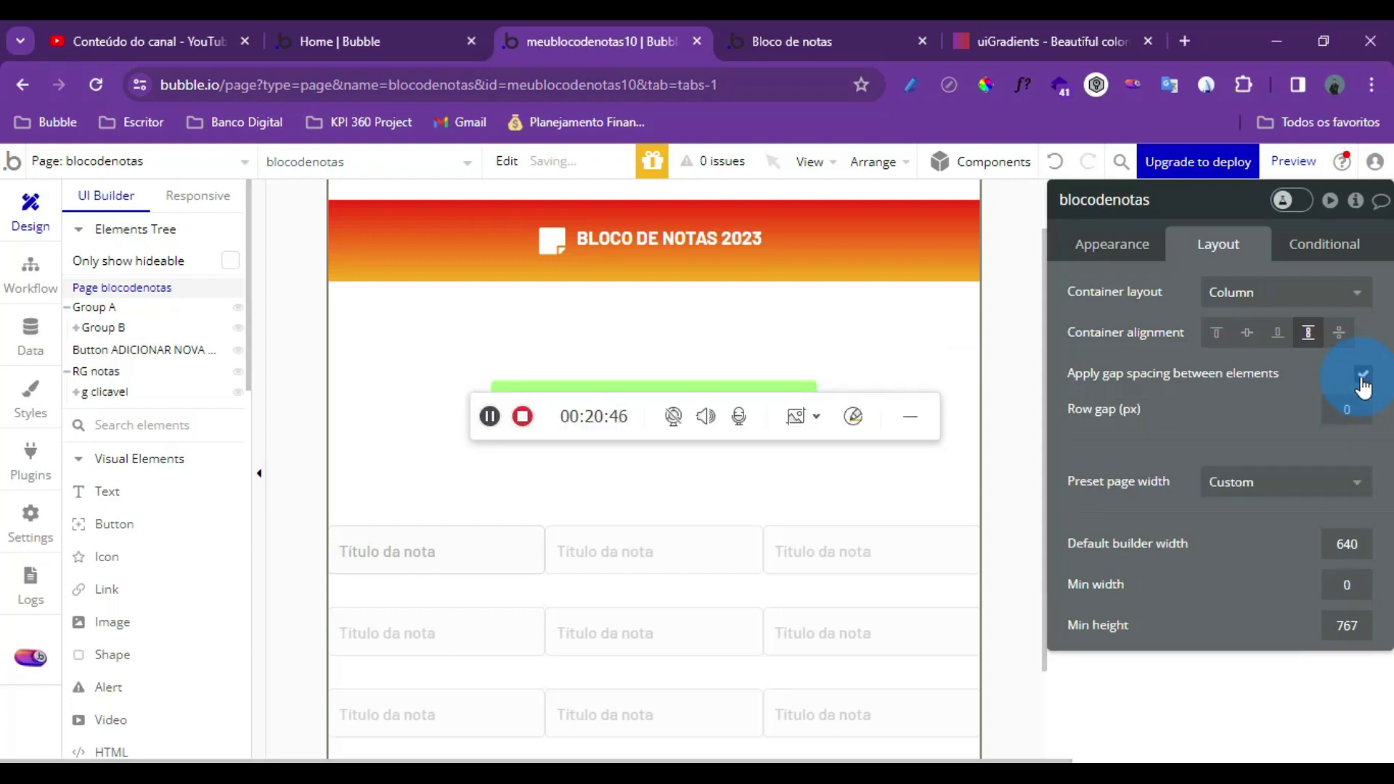
{"action": "double_click", "coordinate": [1354, 408]}
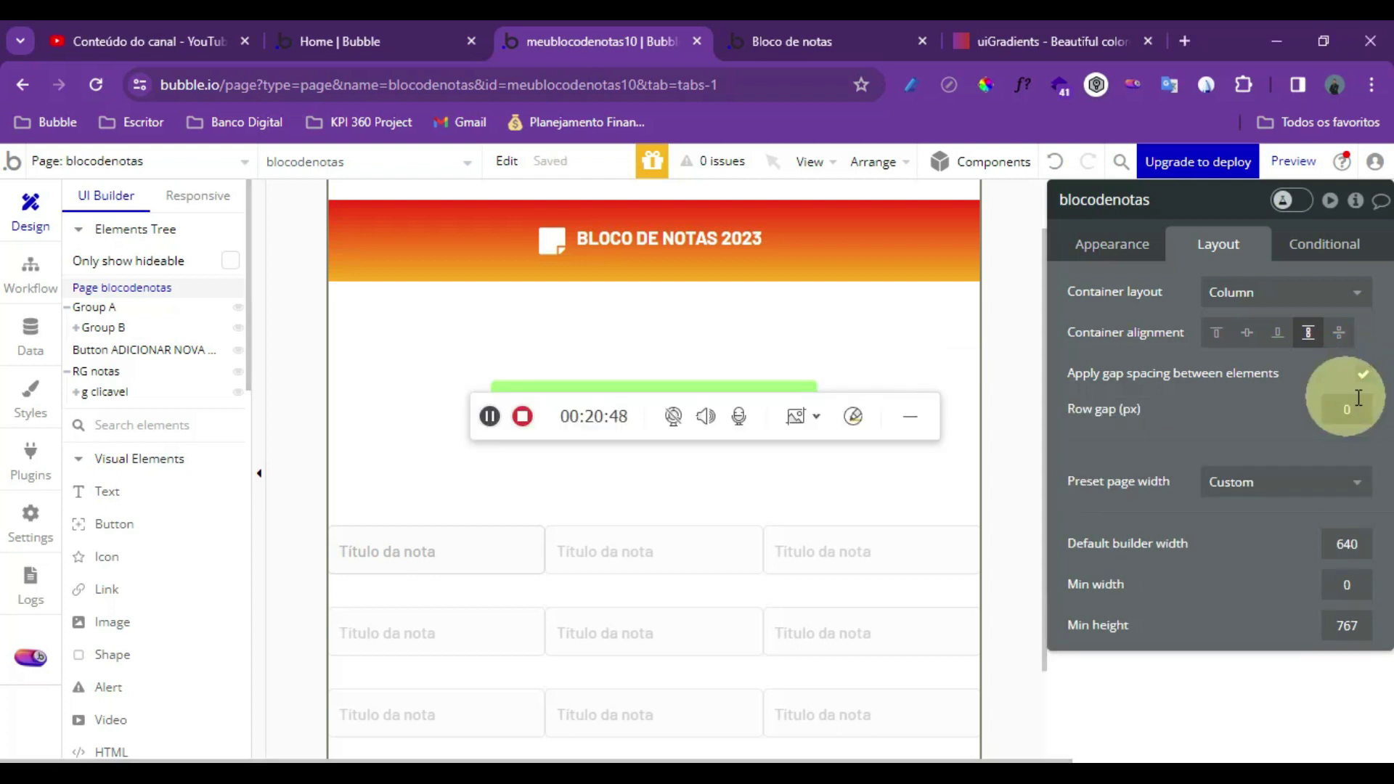
{"action": "type", "text": "5"}
{"action": "left_click", "coordinate": [1323, 426]}
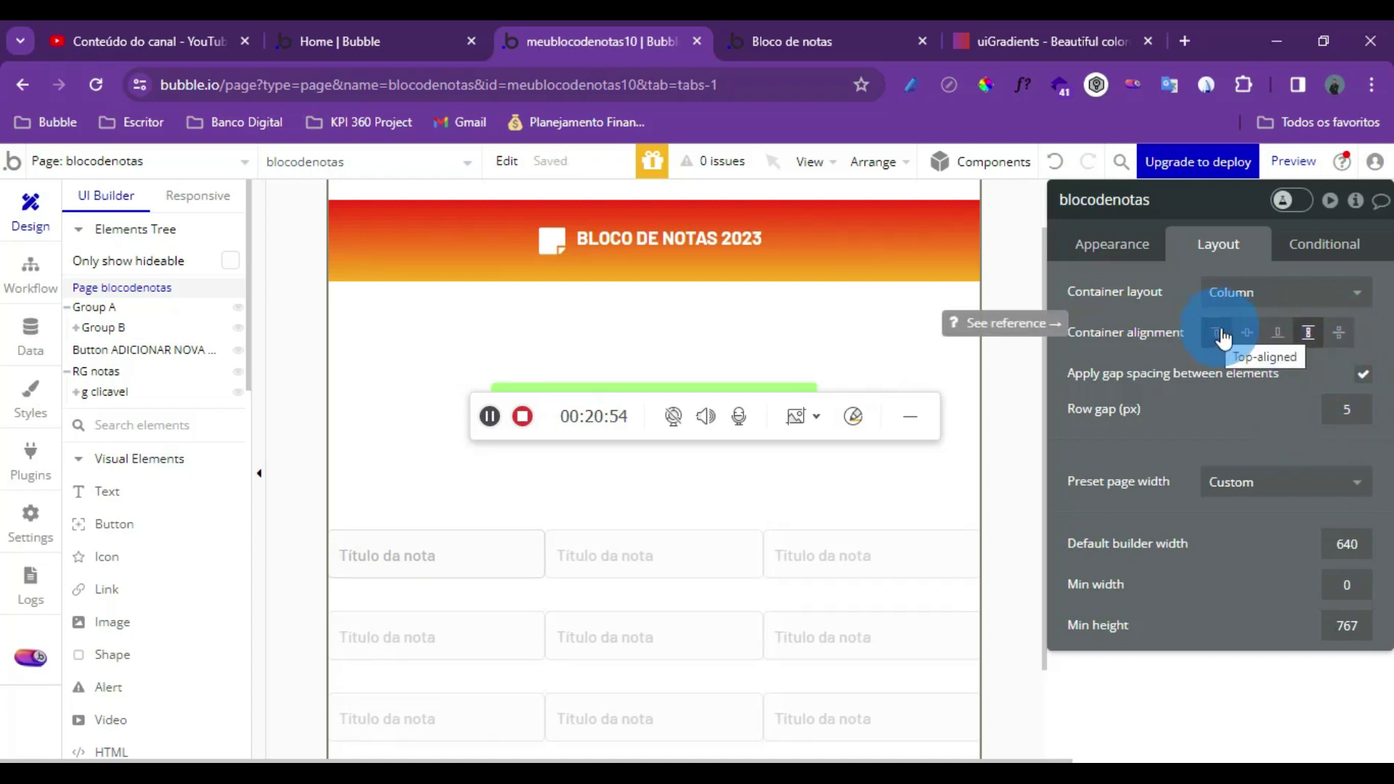
{"action": "double_click", "coordinate": [1336, 404]}
{"action": "left_click", "coordinate": [910, 416]}
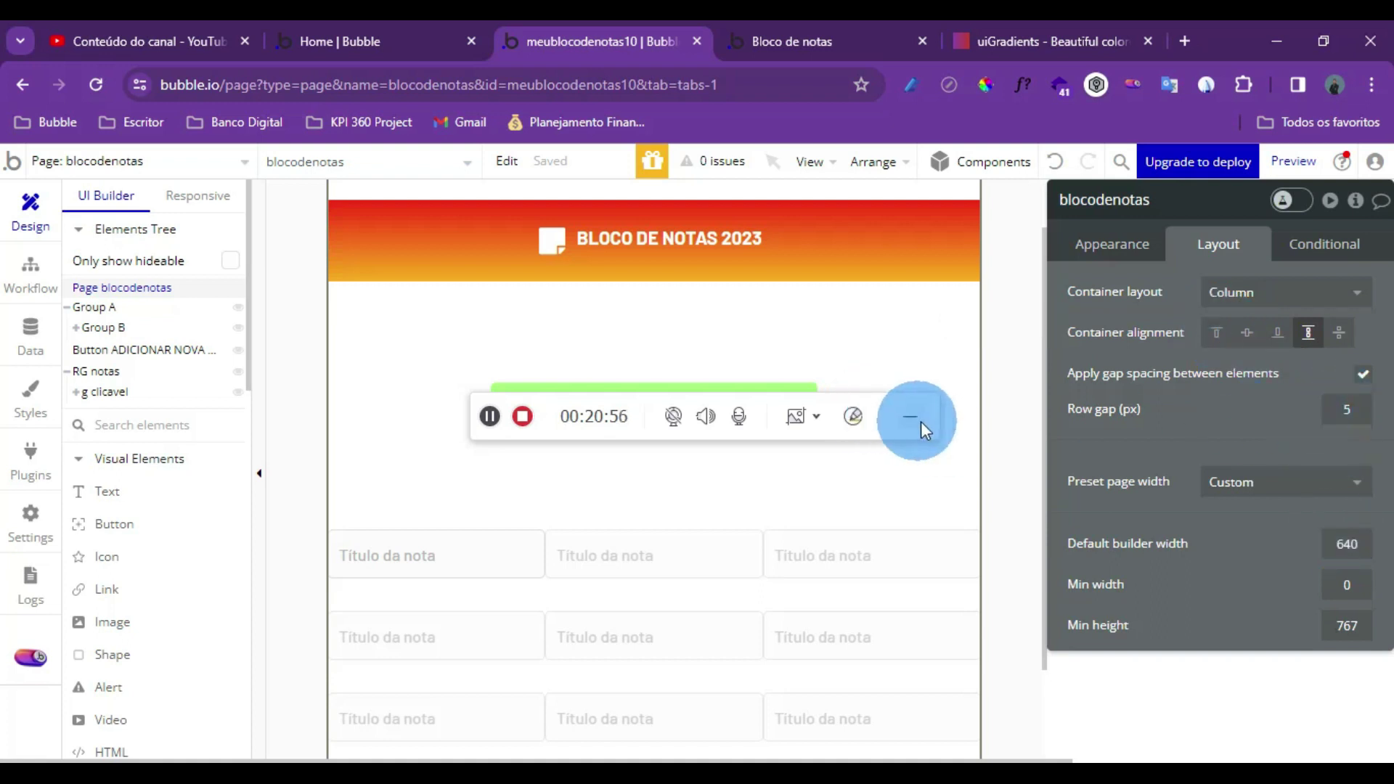
{"action": "left_click", "coordinate": [1234, 443]}
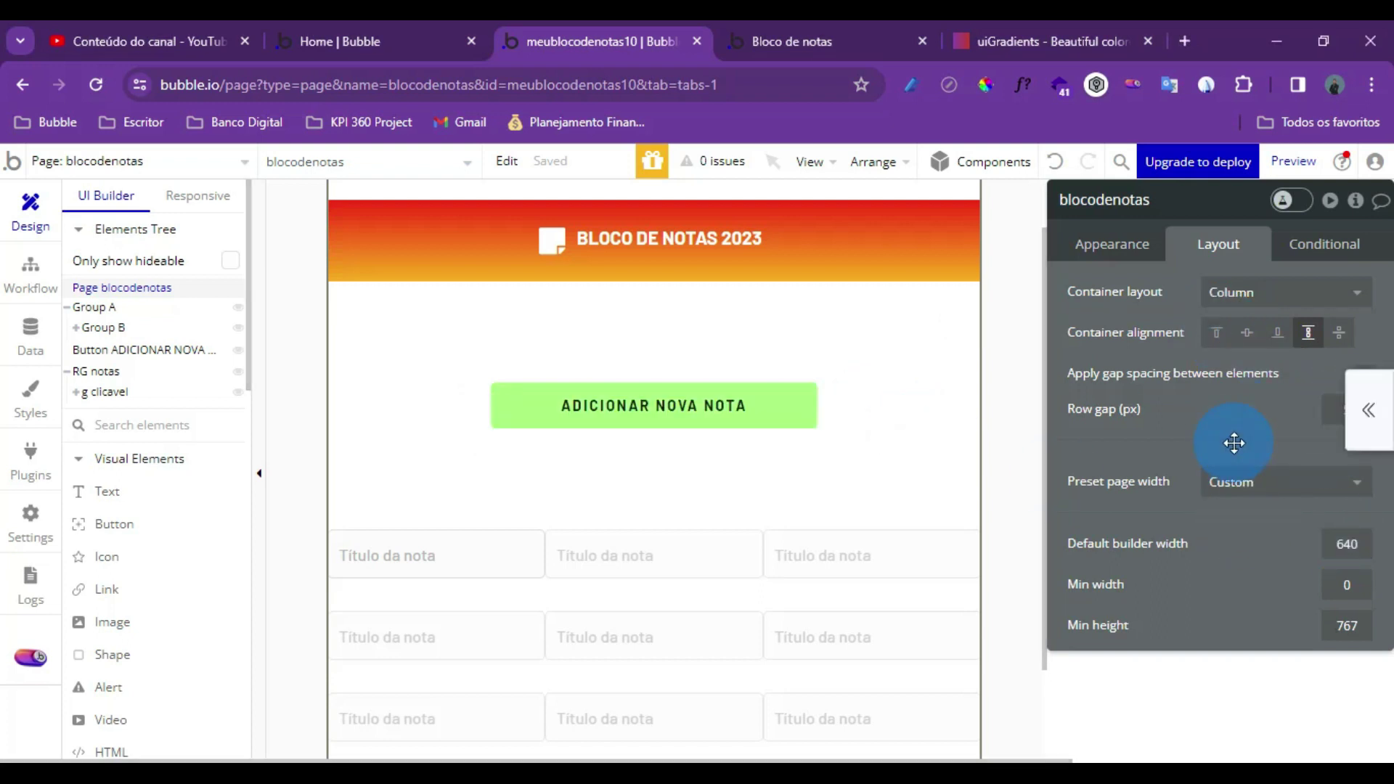
Create a workflow triggered by the ADICIONAR NOVA NOTA button
{"action": "scroll", "coordinate": [523, 474], "scroll_direction": "down", "scroll_amount": 3}
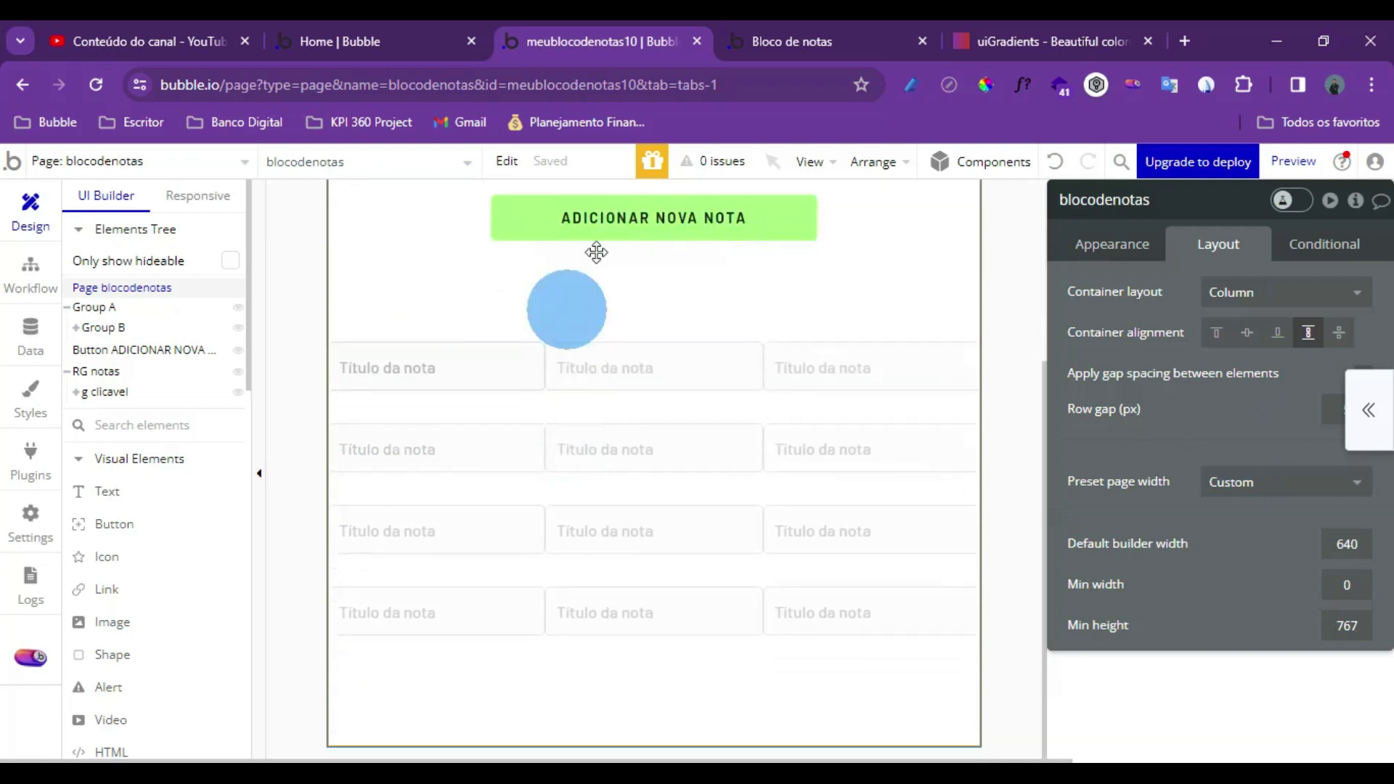
{"action": "left_click", "coordinate": [630, 223]}
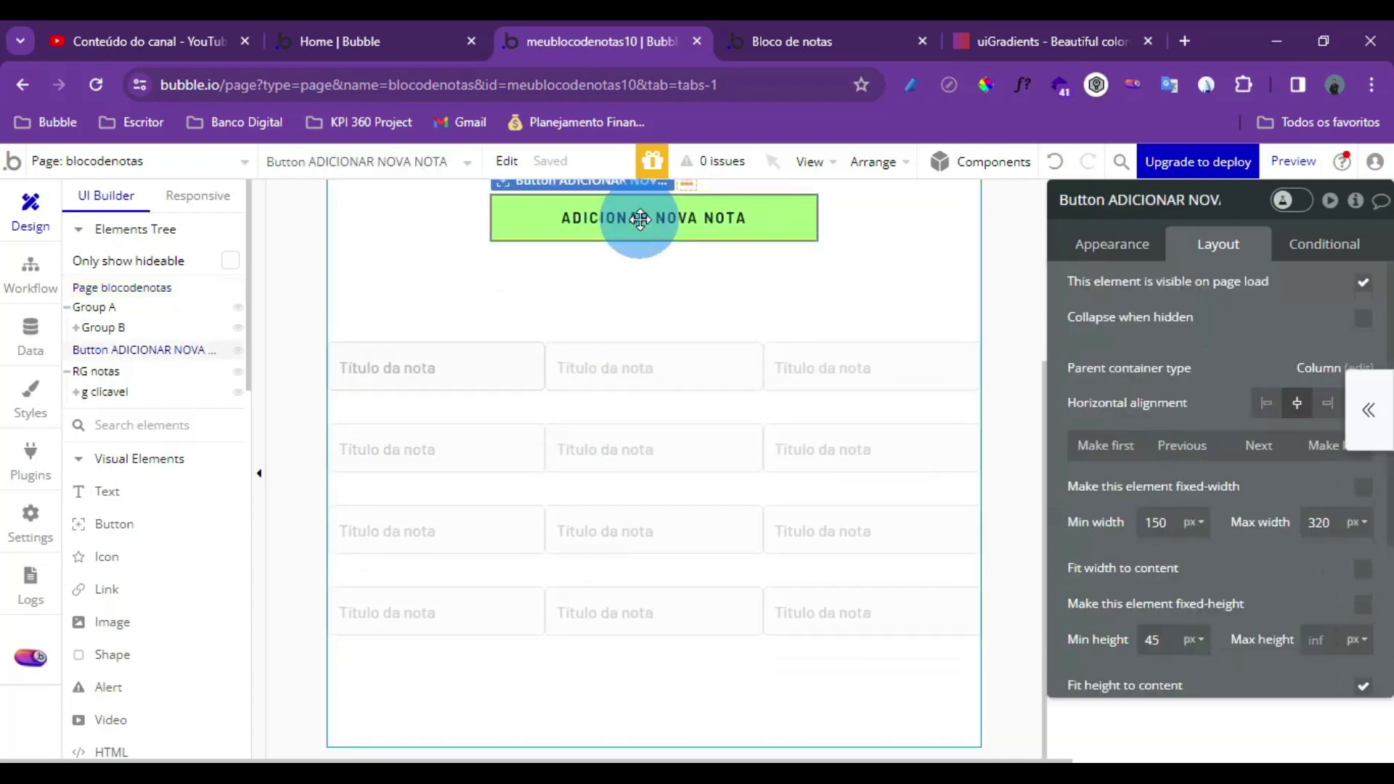
{"action": "scroll", "coordinate": [593, 325], "scroll_direction": "up", "scroll_amount": 1}
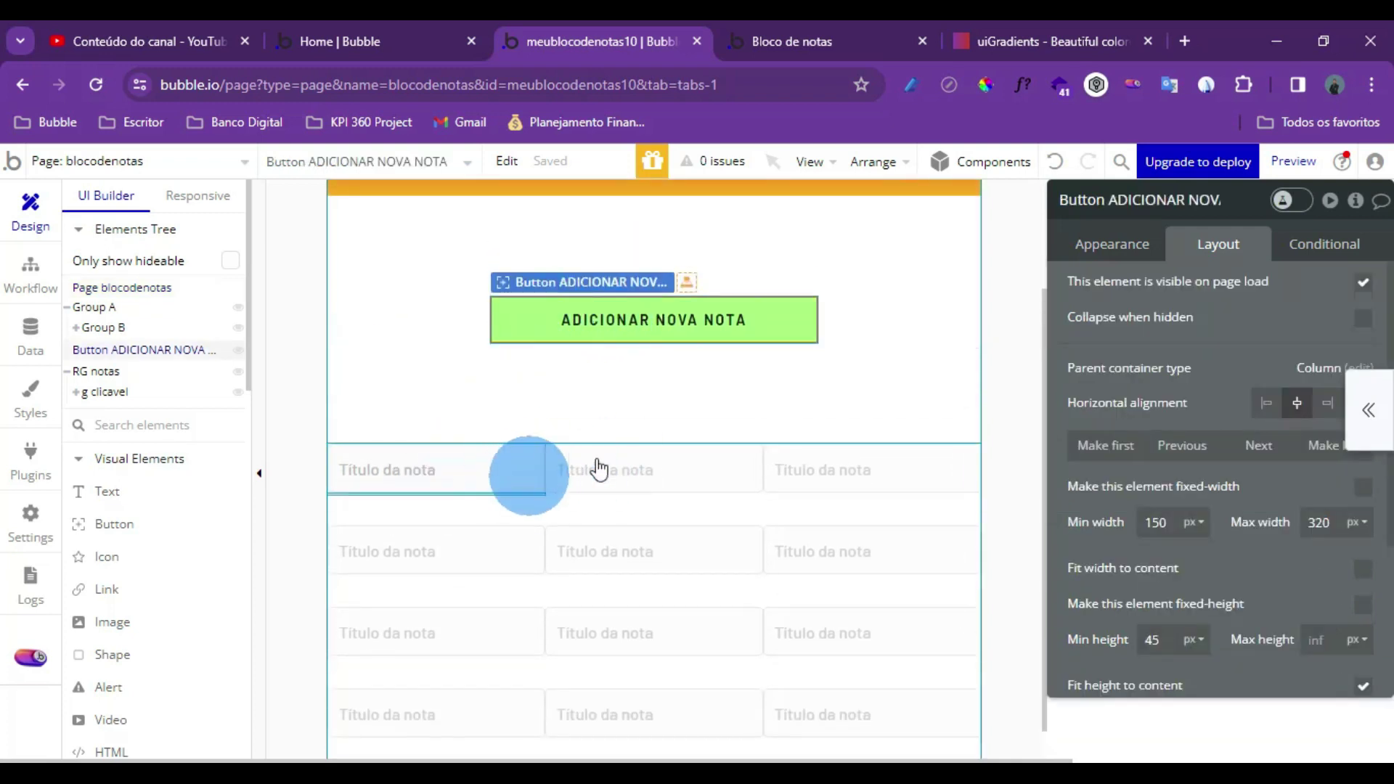
{"action": "left_click_drag", "start_coordinate": [577, 465], "coordinate": [645, 325]}
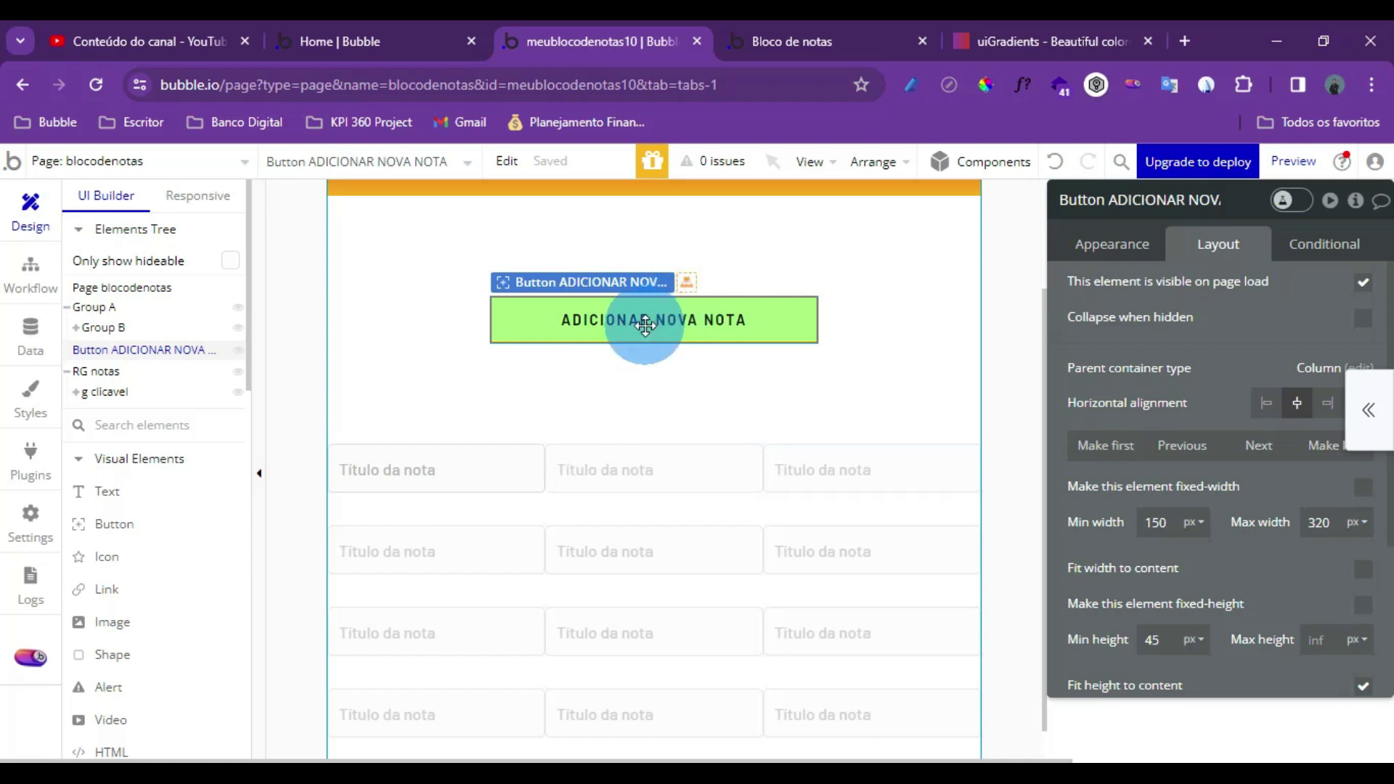
{"action": "left_click", "coordinate": [1133, 244]}
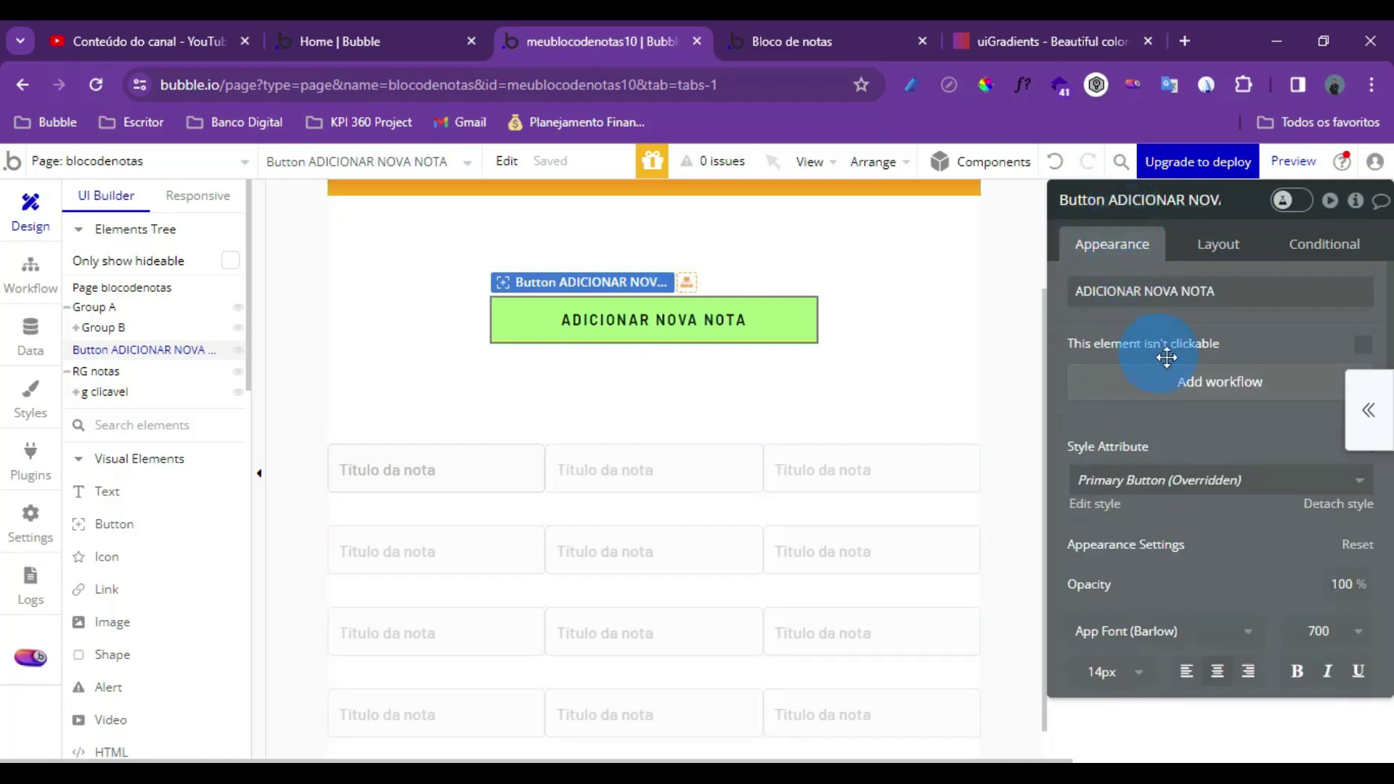
{"action": "left_click", "coordinate": [1218, 382]}
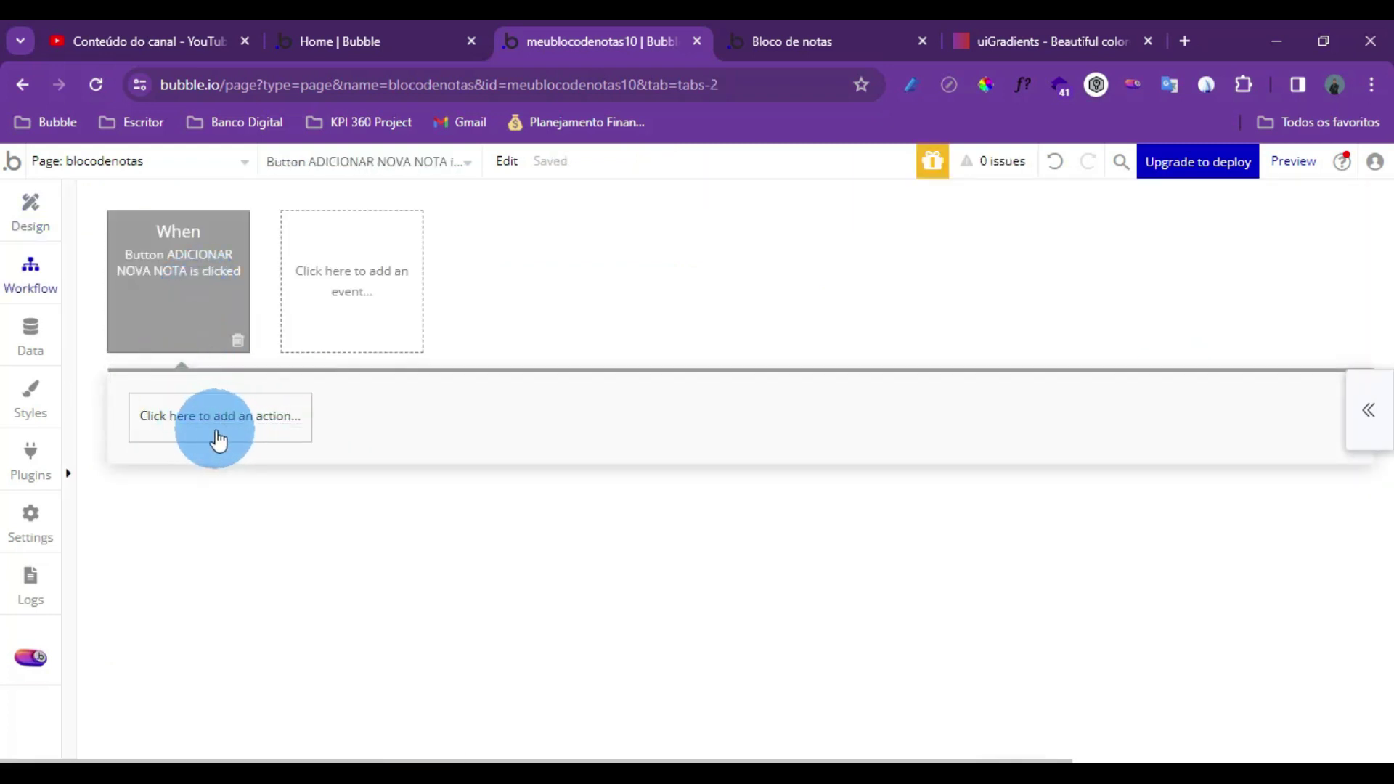
Add a Create a new thing action to the button's workflow with the type Nota
{"action": "mouse_move", "coordinate": [177, 267]}
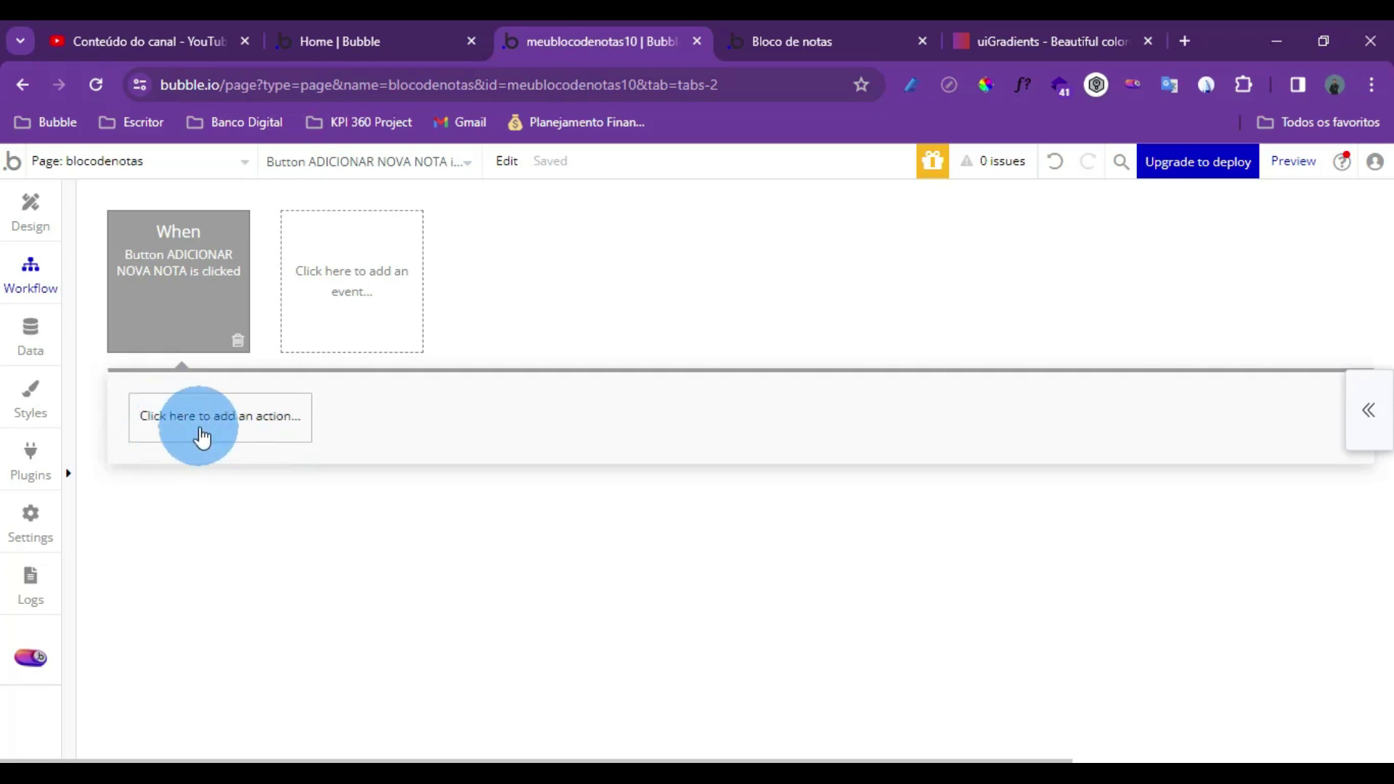
{"action": "left_click", "coordinate": [202, 435]}
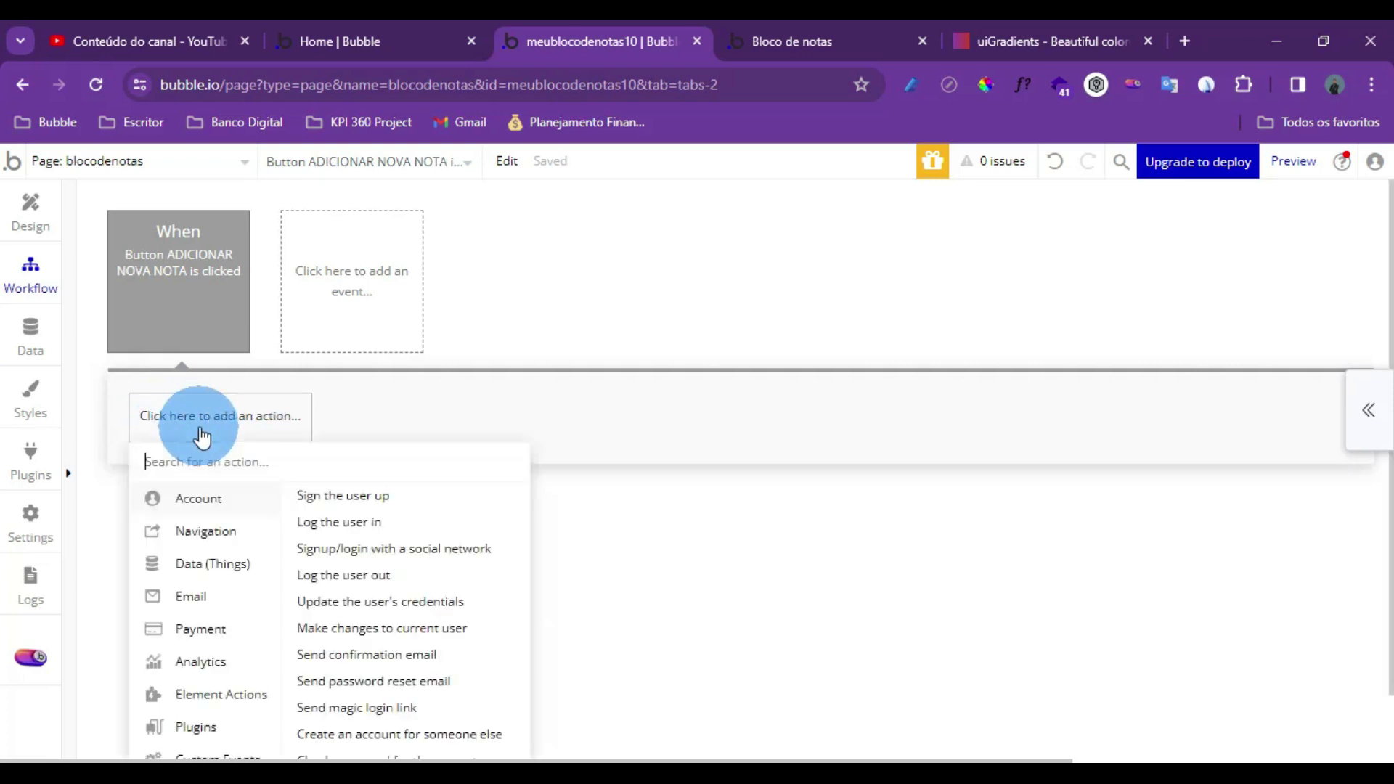
{"action": "mouse_move", "coordinate": [181, 569]}
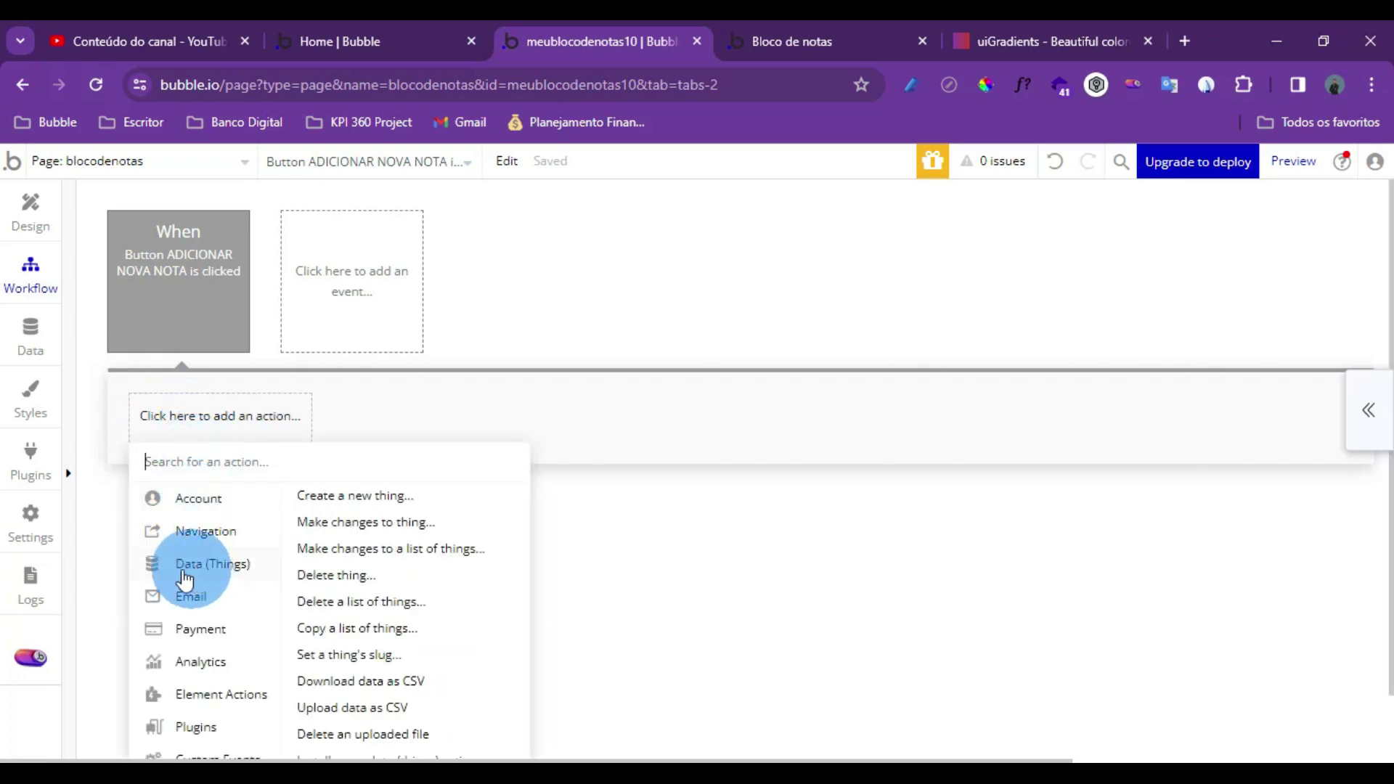
{"action": "left_click", "coordinate": [338, 497]}
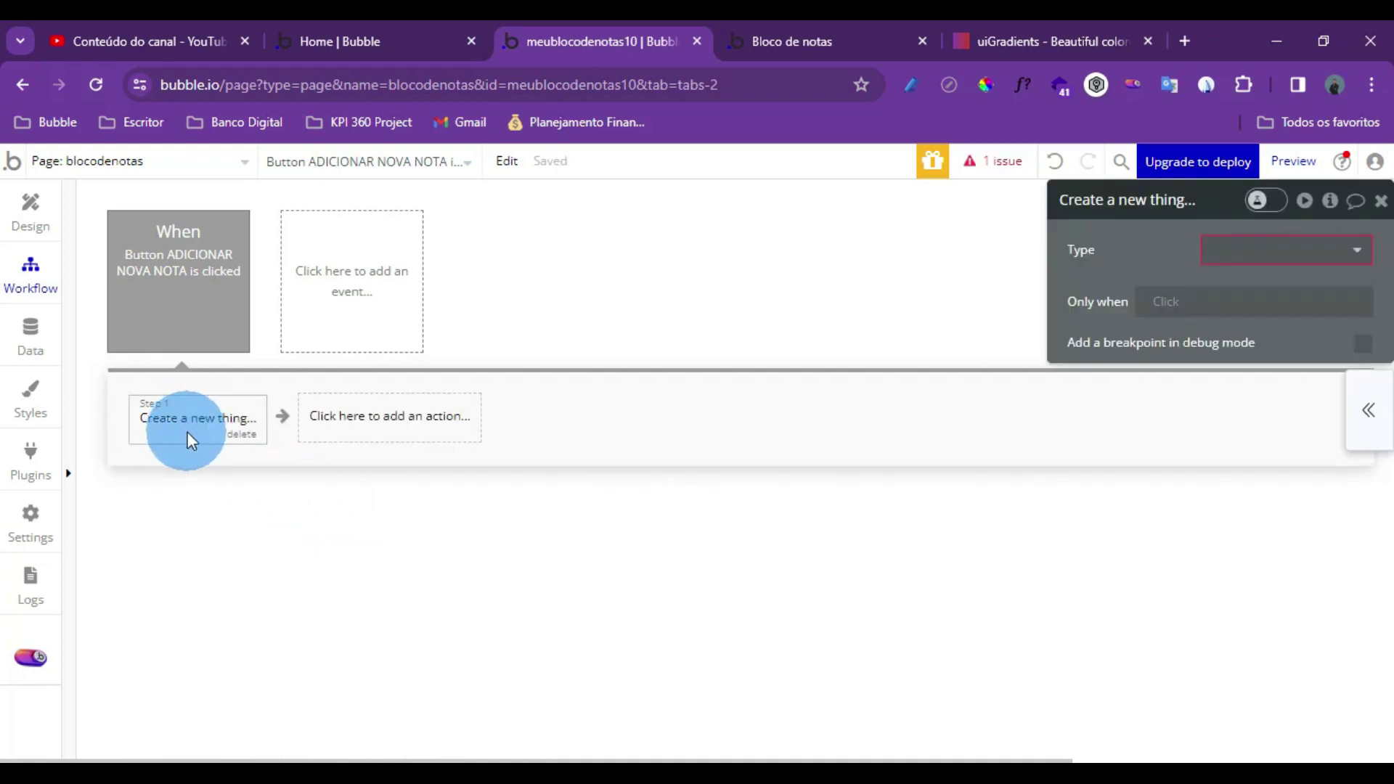
{"action": "left_click", "coordinate": [1296, 250]}
{"action": "left_click", "coordinate": [1234, 308]}
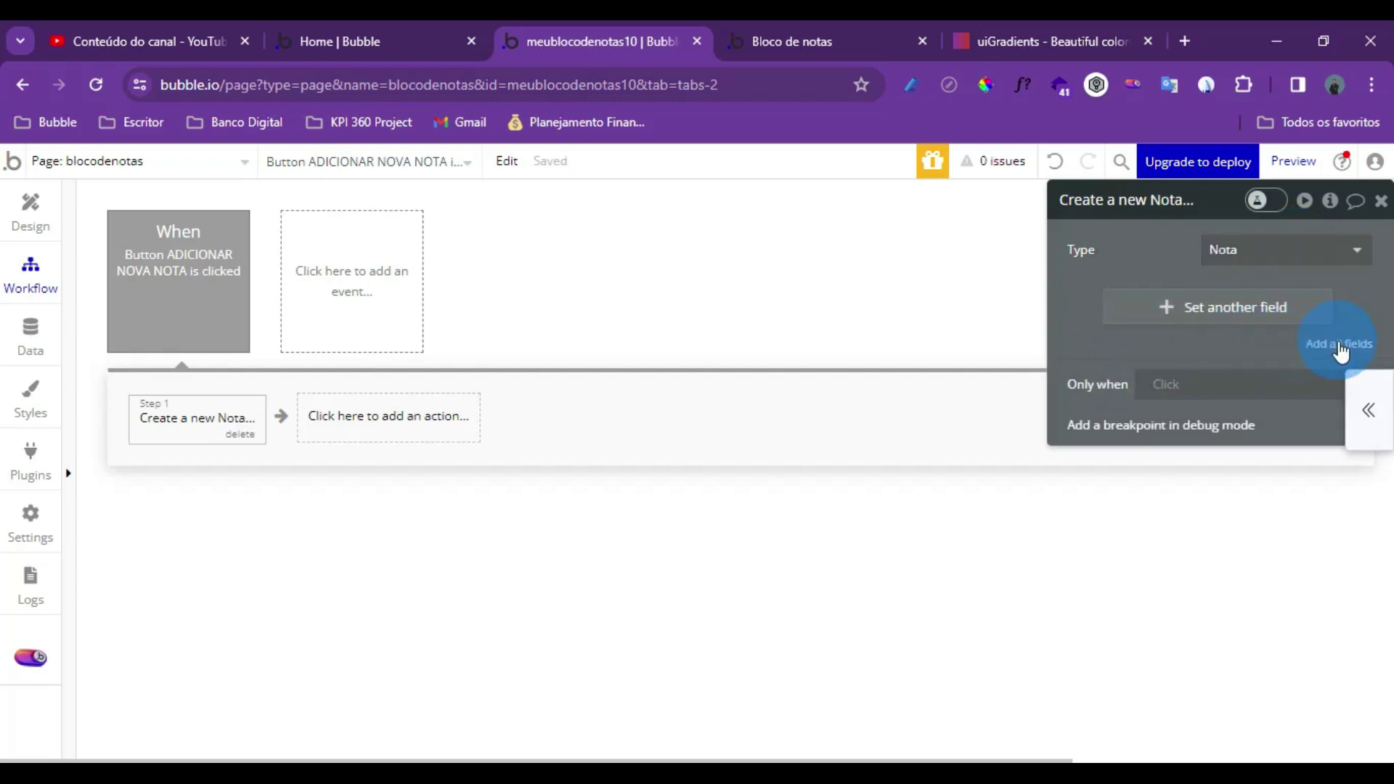
Add the Título field to the new Nota action and set its value to the static text NOVA NOTA
{"action": "left_click", "coordinate": [1234, 310]}
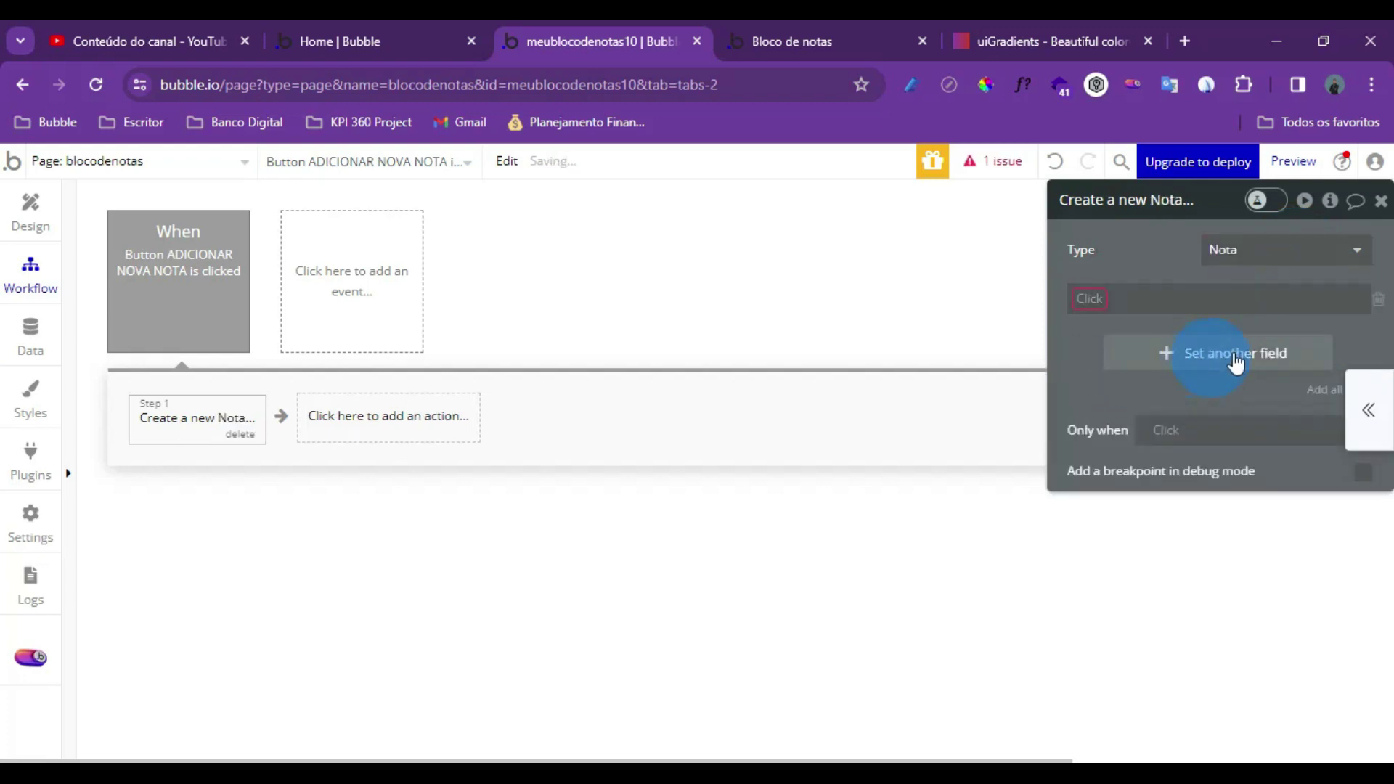
{"action": "left_click", "coordinate": [1095, 298]}
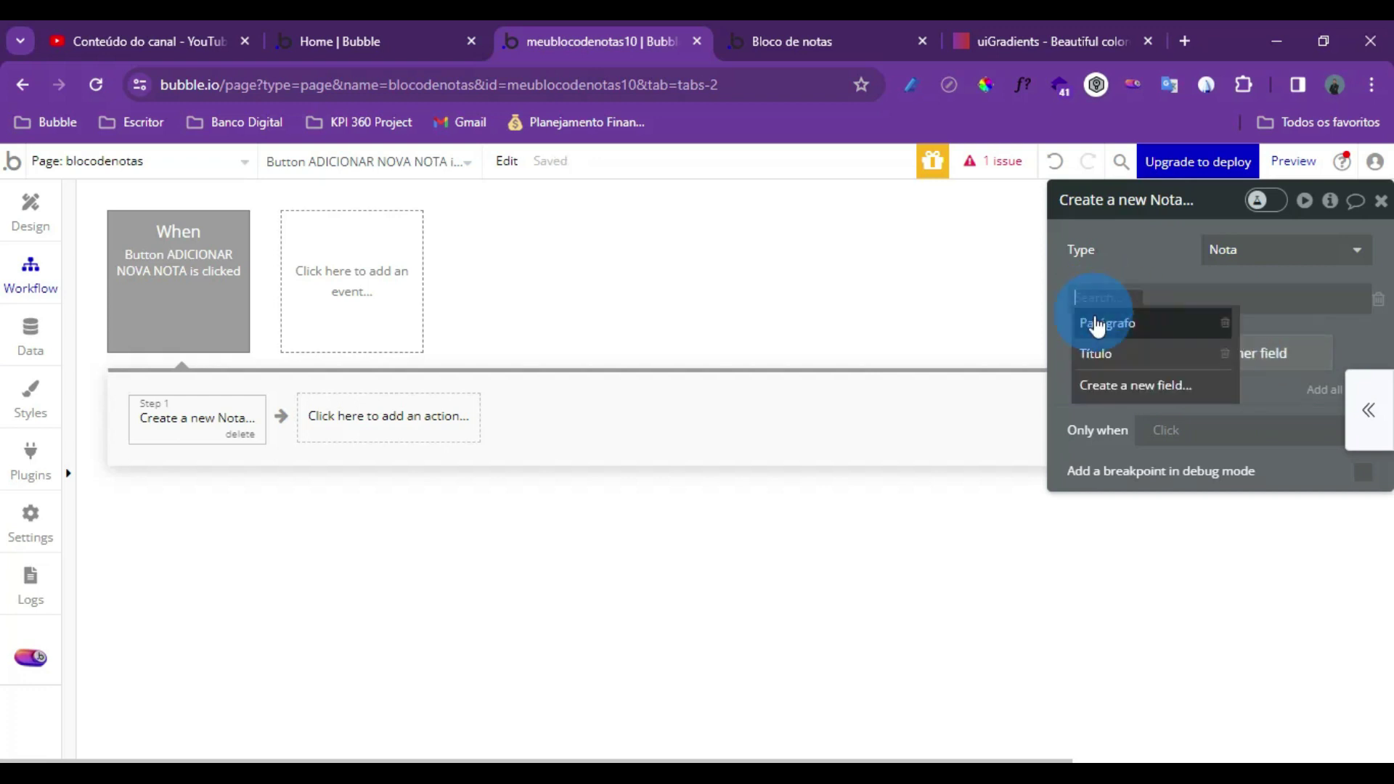
{"action": "left_click", "coordinate": [1105, 354]}
{"action": "left_click", "coordinate": [1146, 301]}
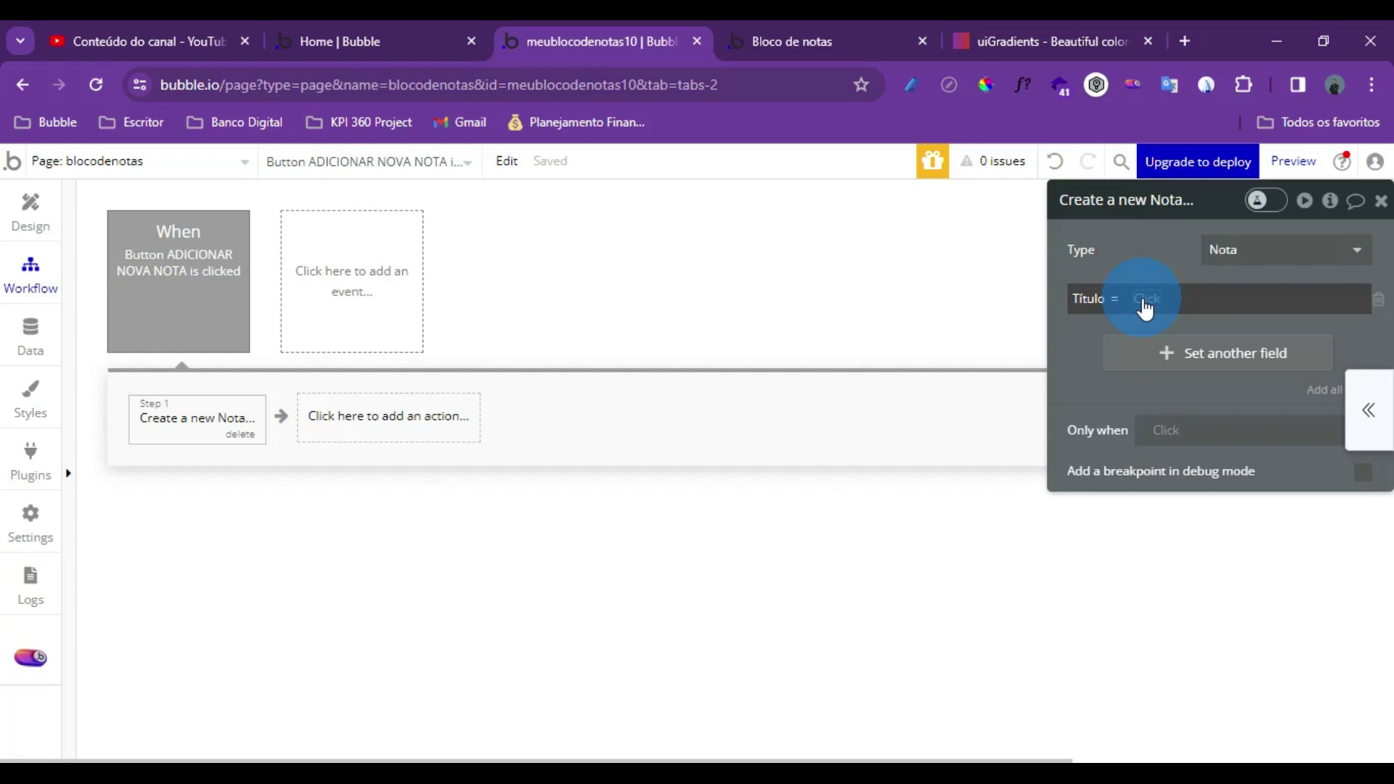
{"action": "left_click", "coordinate": [1144, 298]}
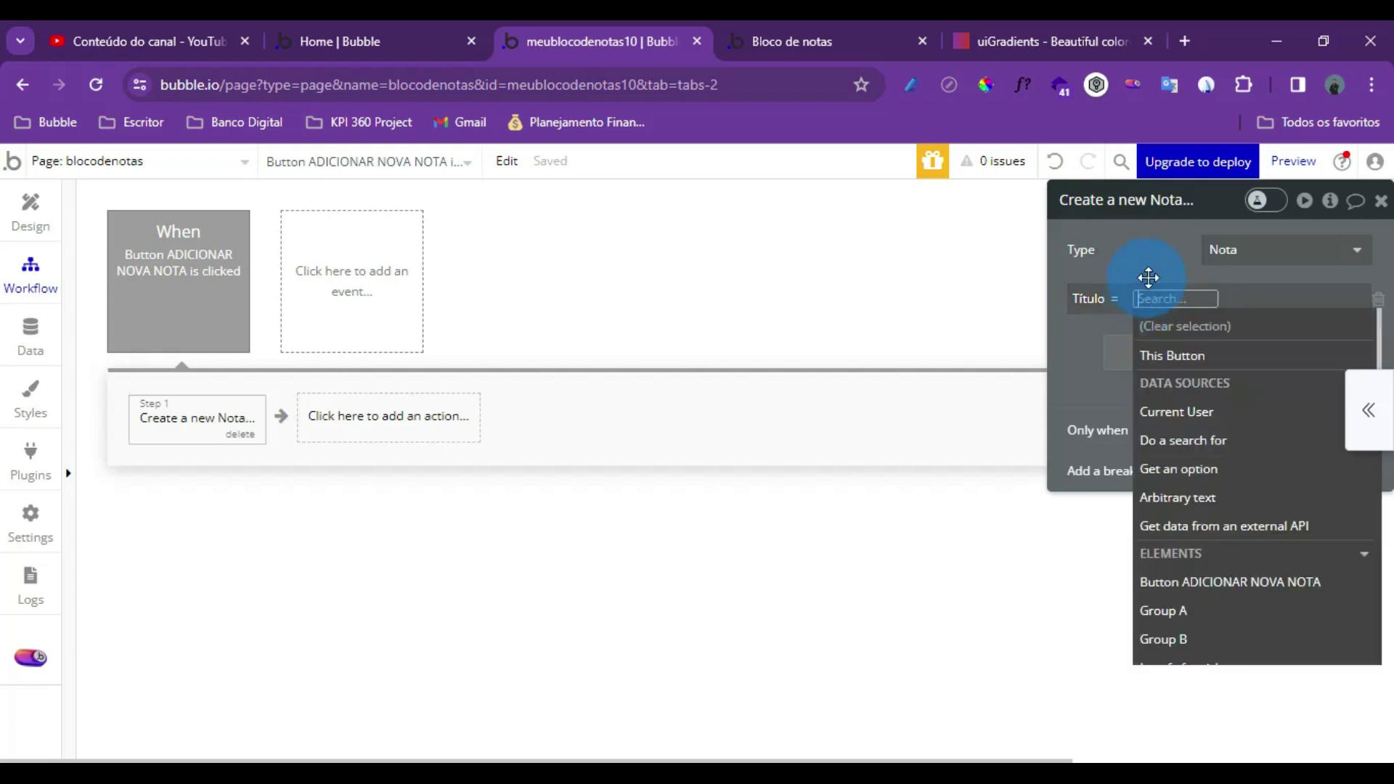
{"action": "left_click", "coordinate": [1179, 294]}
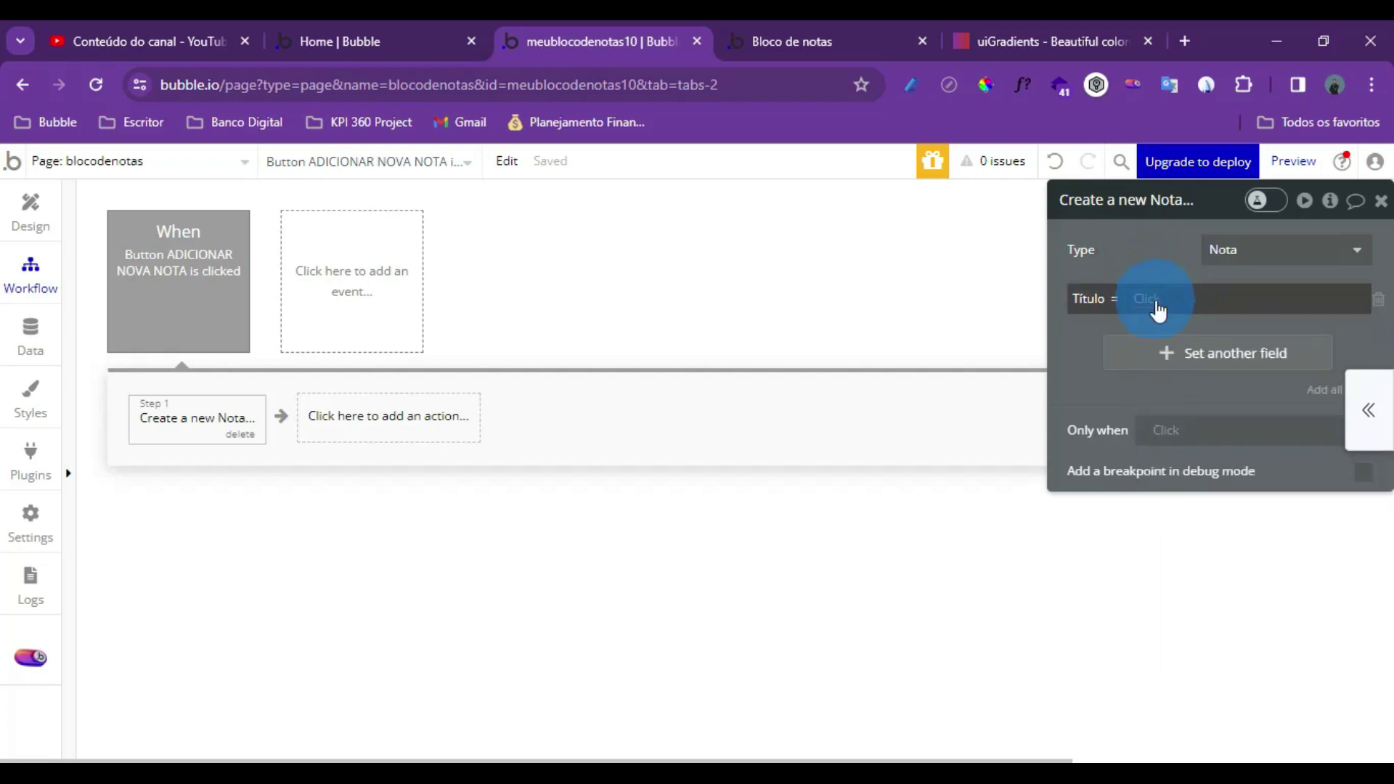
{"action": "left_click", "coordinate": [1158, 304]}
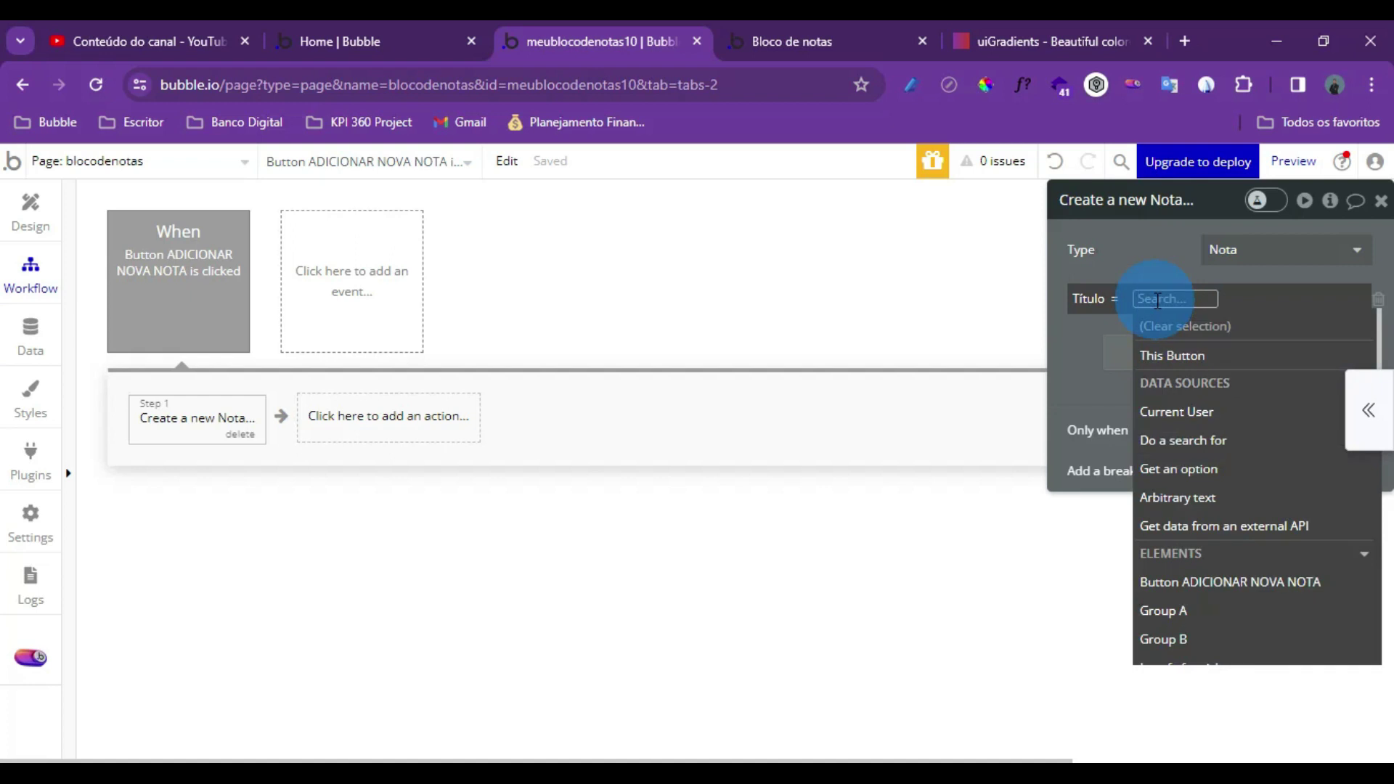
{"action": "left_click", "coordinate": [1155, 299]}
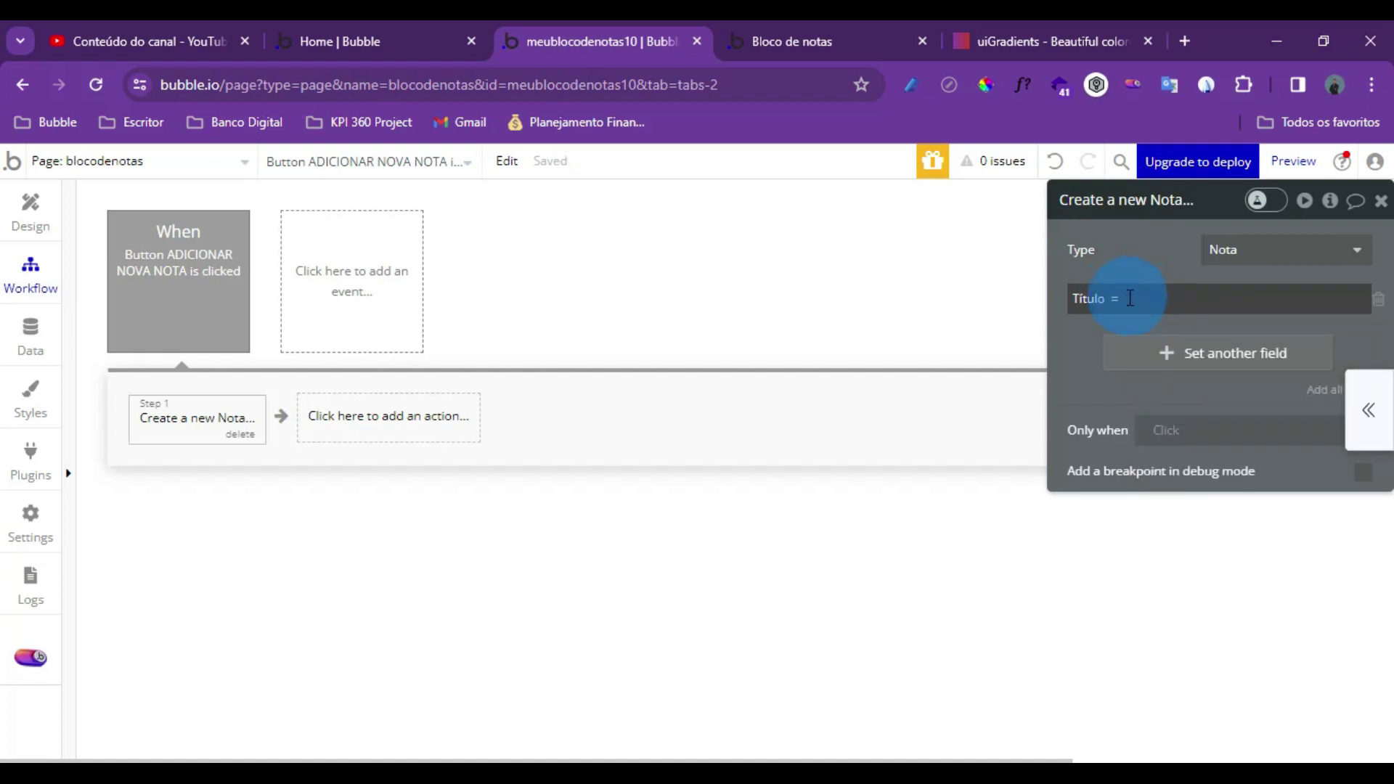
{"action": "left_click", "coordinate": [1130, 298]}
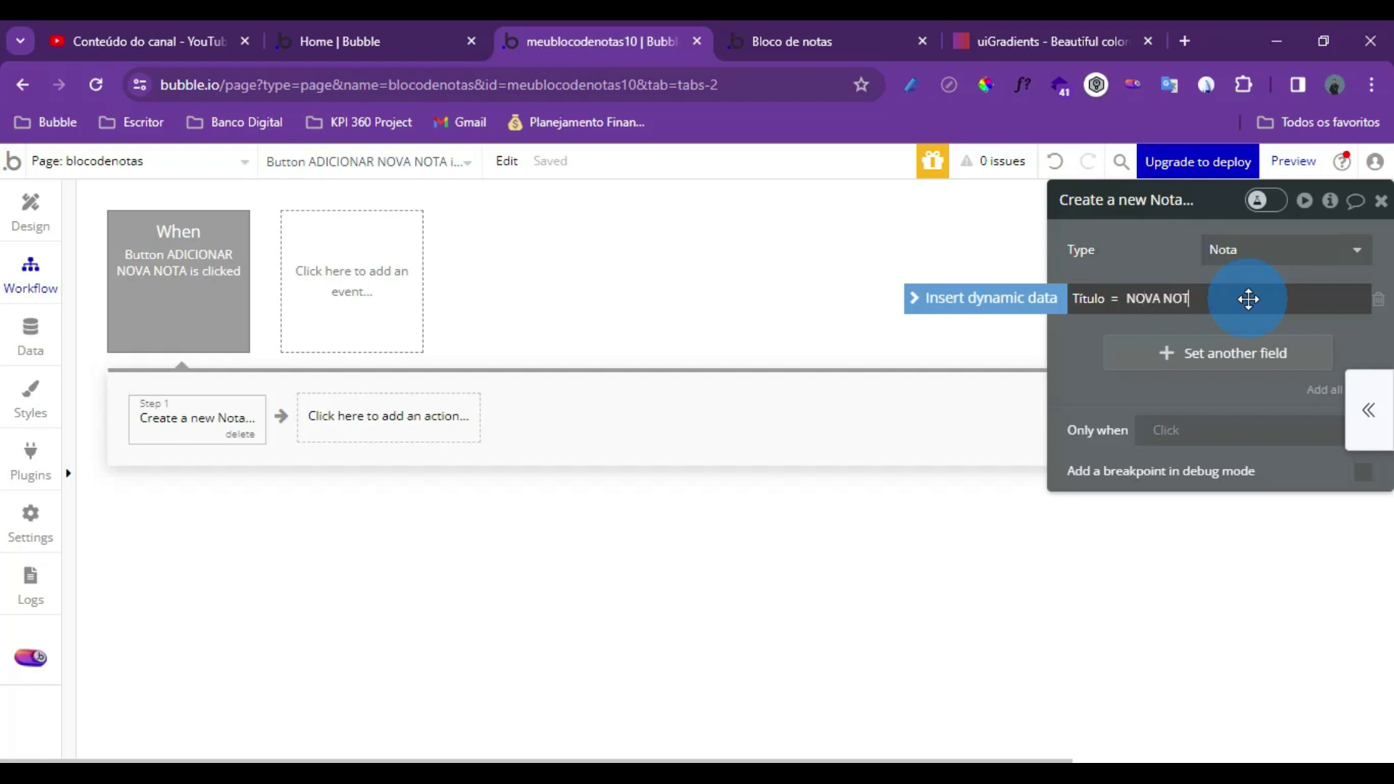
{"action": "left_click", "coordinate": [1176, 269]}
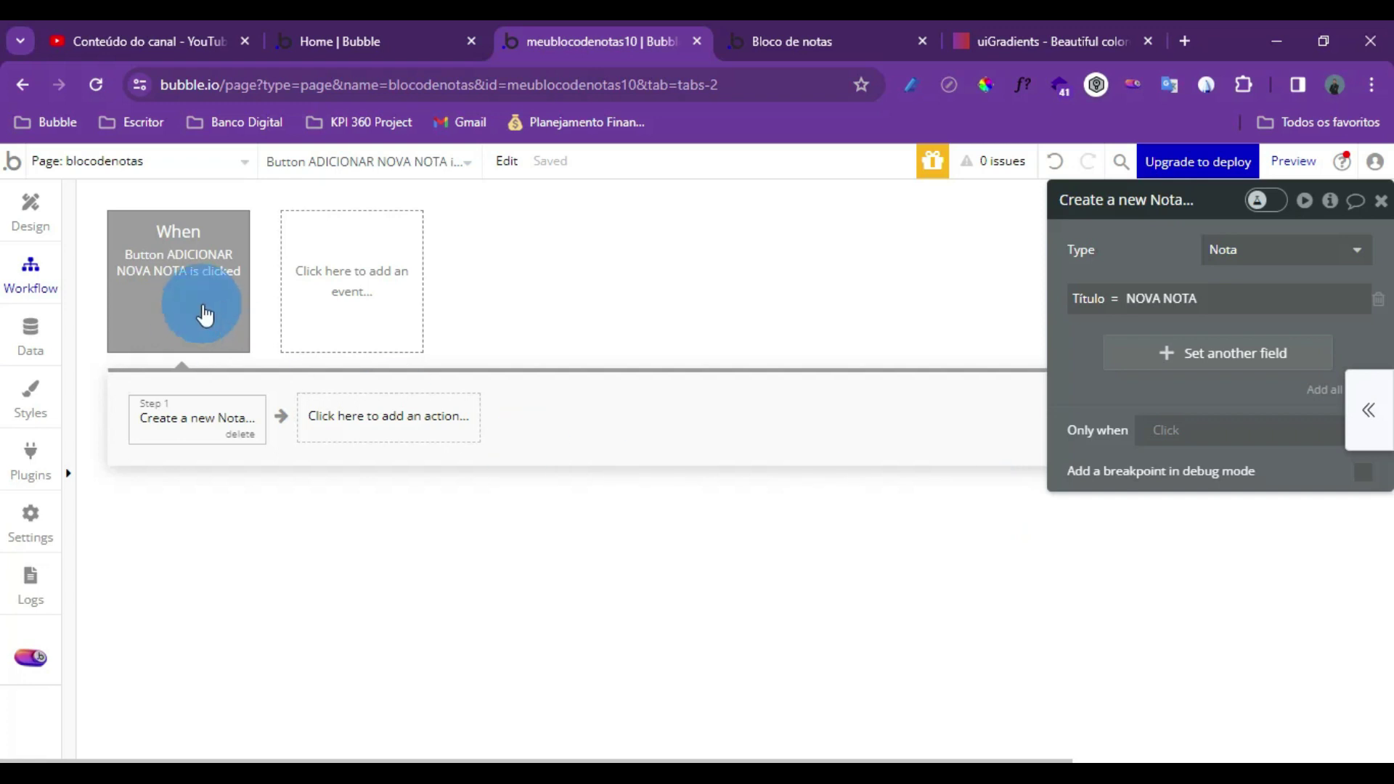
Add a BEP Toast Alert as the second workflow action with the message "Nova nota adicionada!"
{"action": "left_click", "coordinate": [413, 438]}
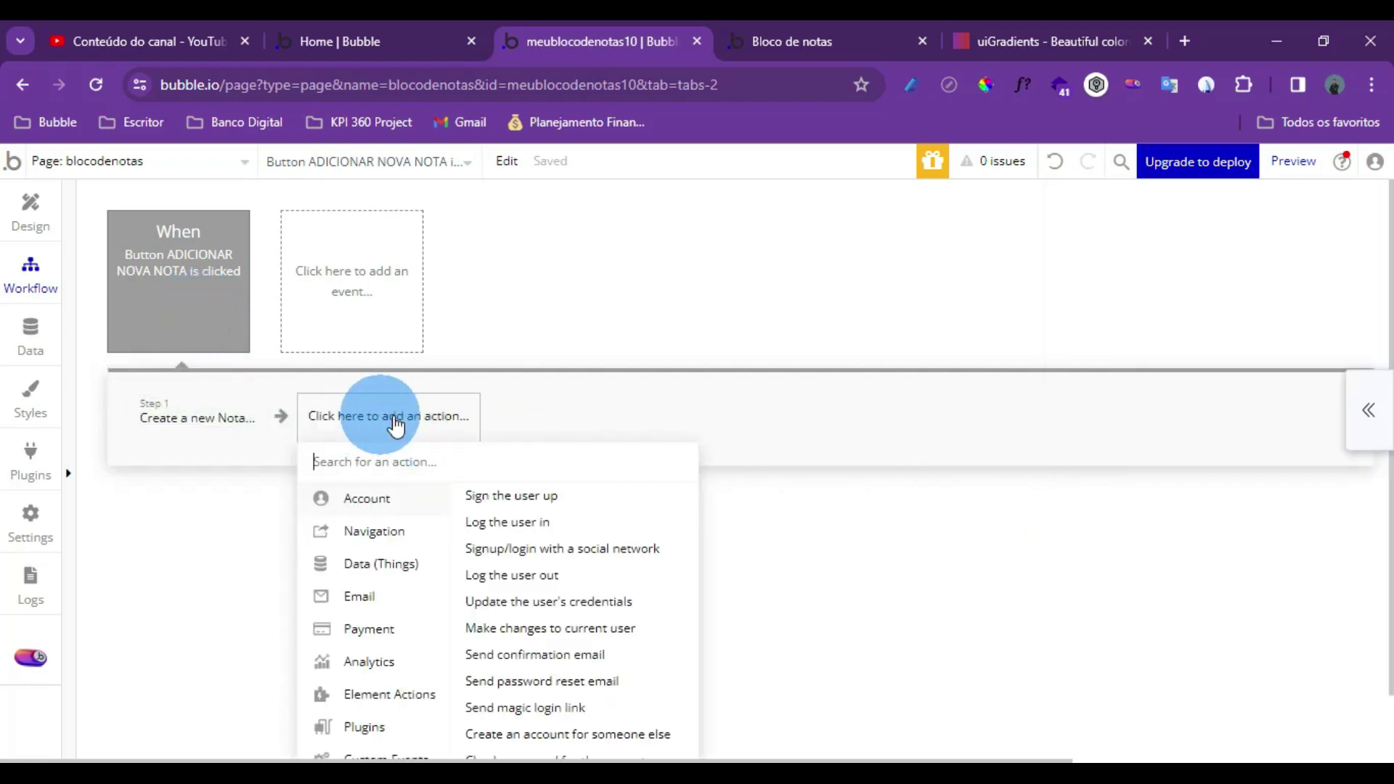
{"action": "scroll", "coordinate": [363, 581], "scroll_direction": "down", "scroll_amount": 2}
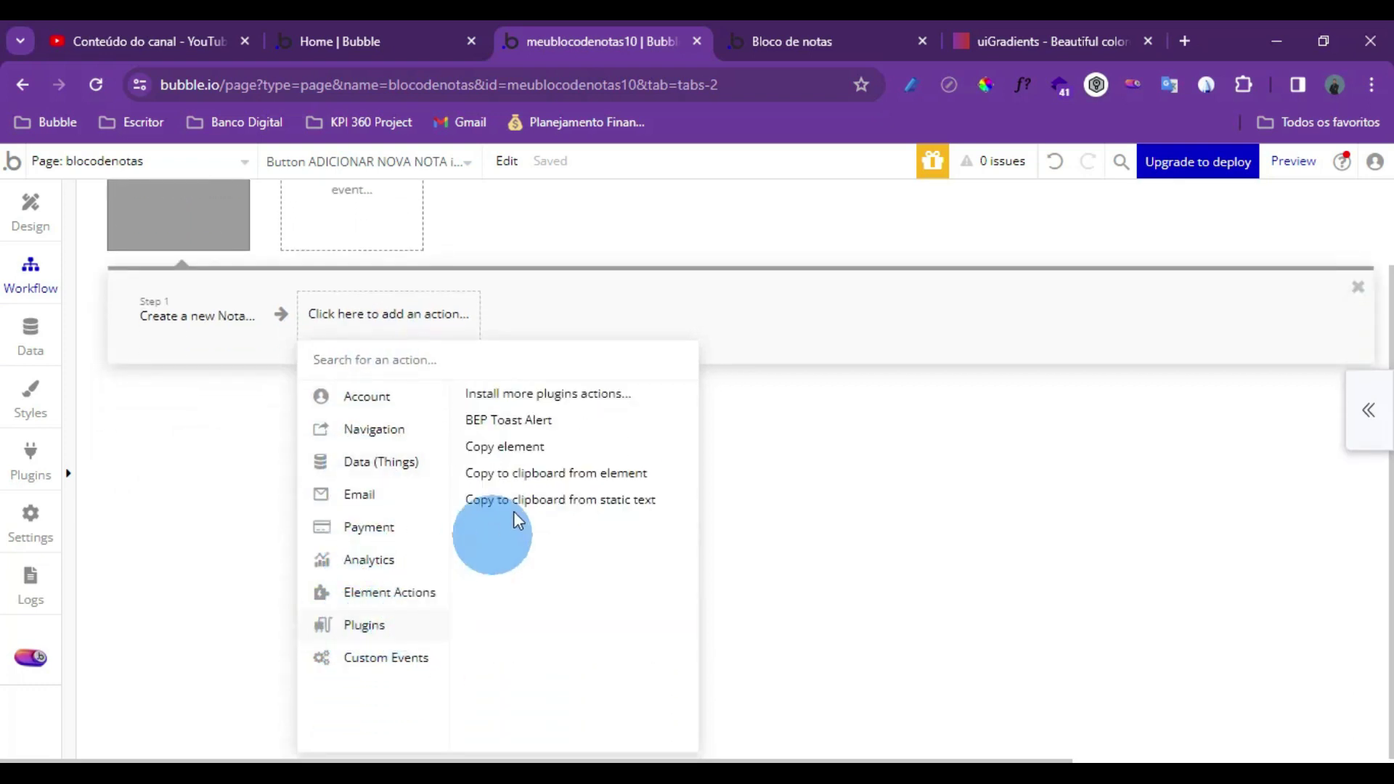
{"action": "left_click", "coordinate": [501, 421]}
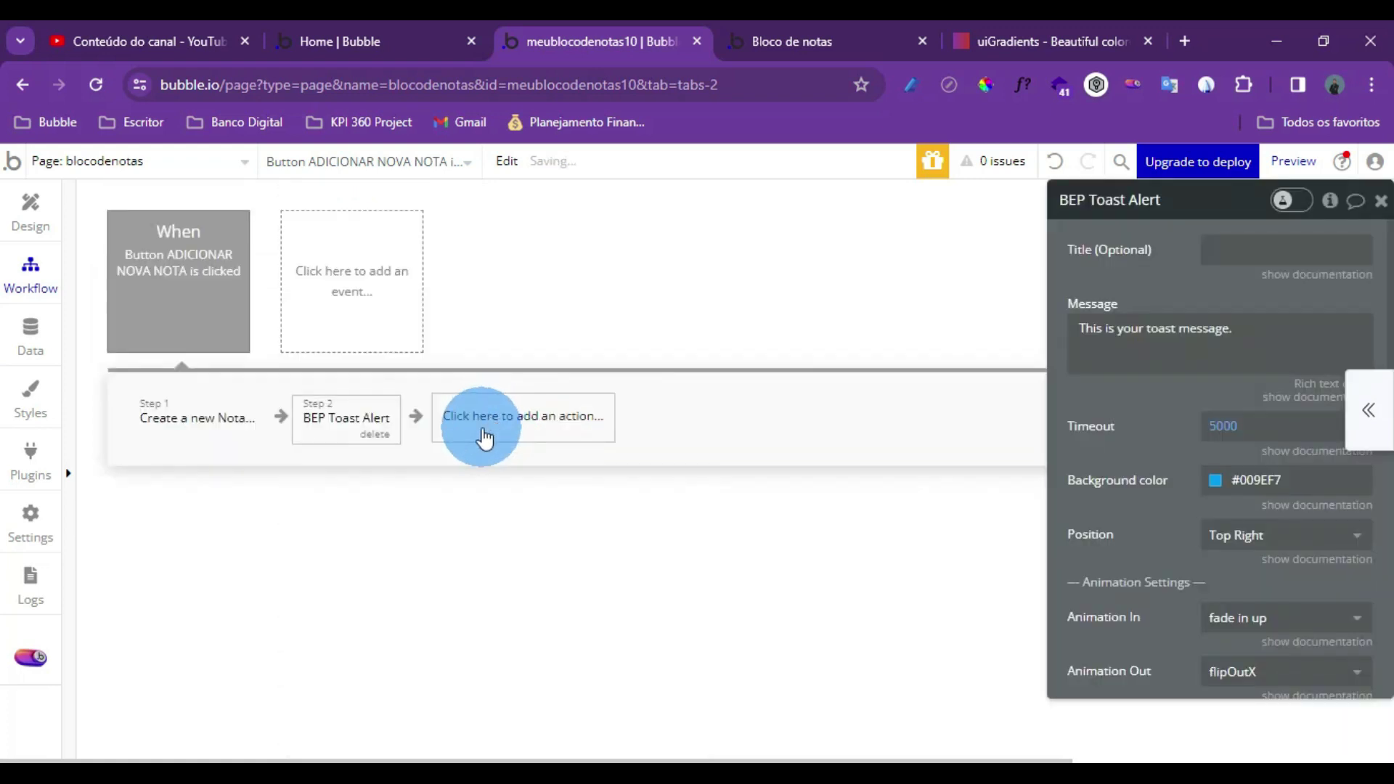
{"action": "left_click", "coordinate": [1134, 327]}
{"action": "triple_click", "coordinate": [1106, 330]}
{"action": "type", "text": "NOV"}
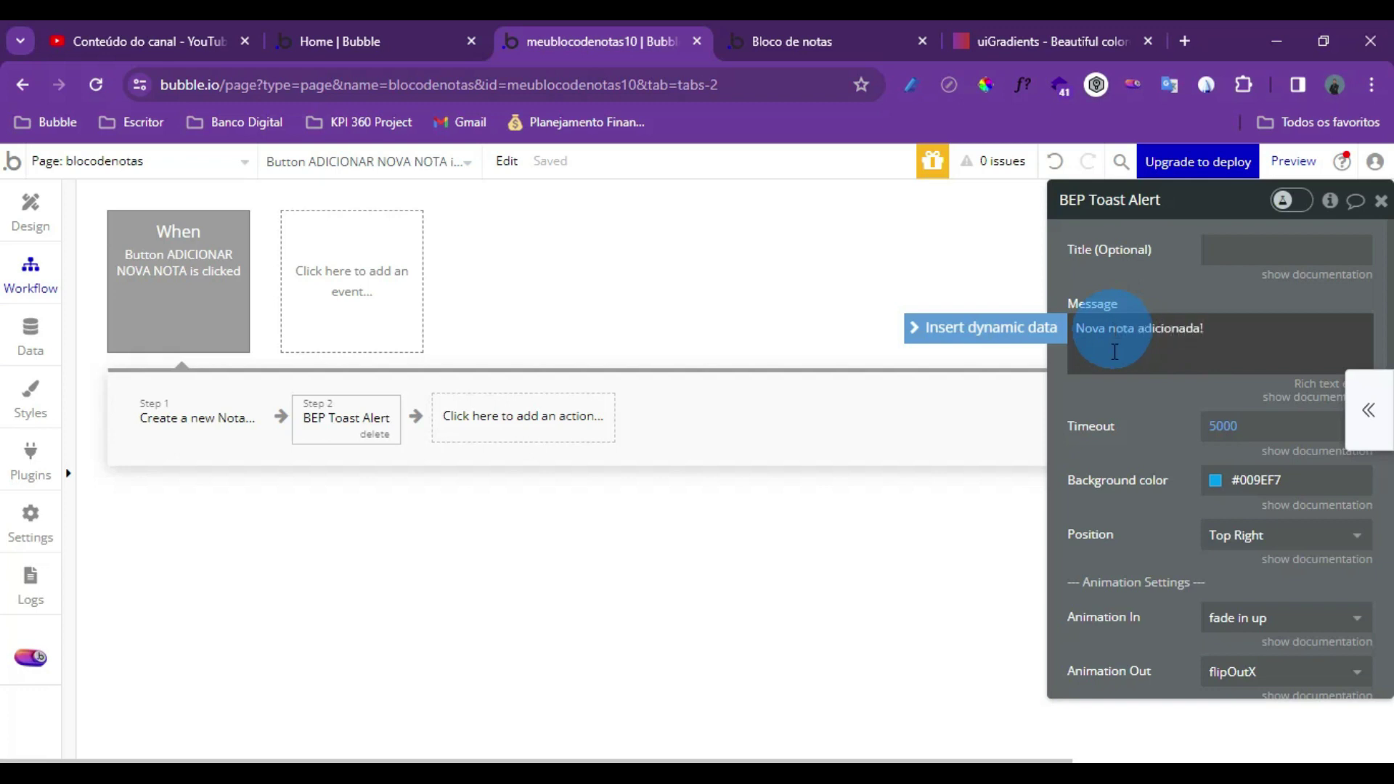
Return to the page design and select the "Título da nota" input in the notes repeating group
{"action": "left_click", "coordinate": [720, 482]}
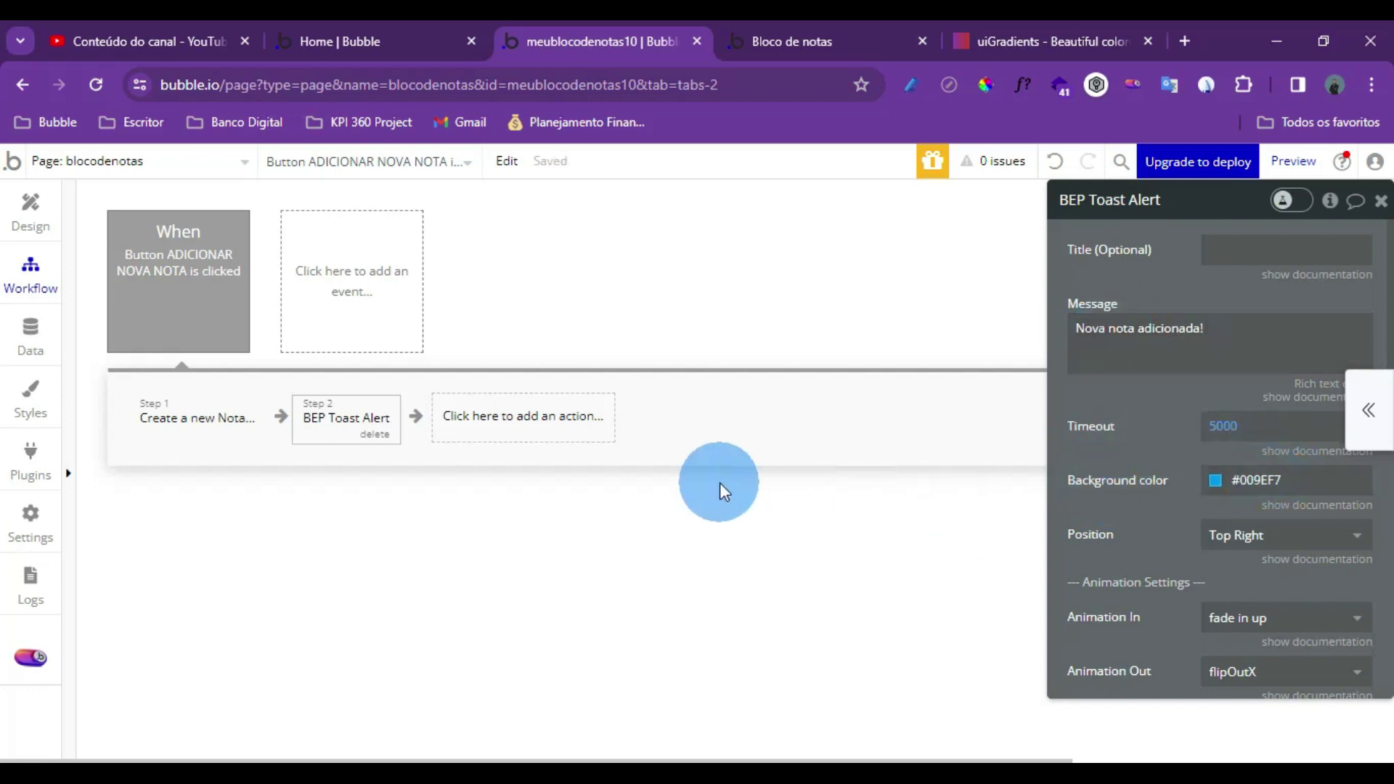
{"action": "left_click", "coordinate": [22, 218]}
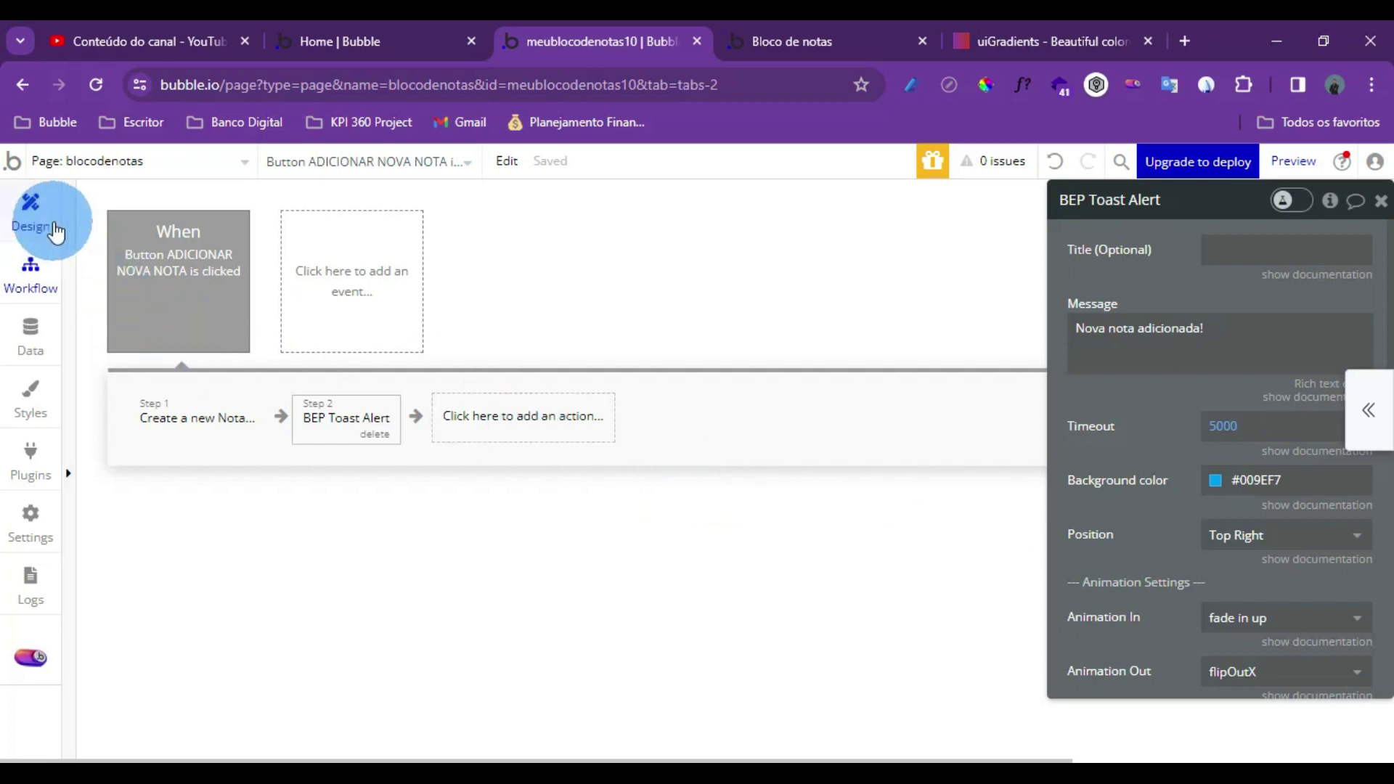
{"action": "left_click", "coordinate": [51, 227]}
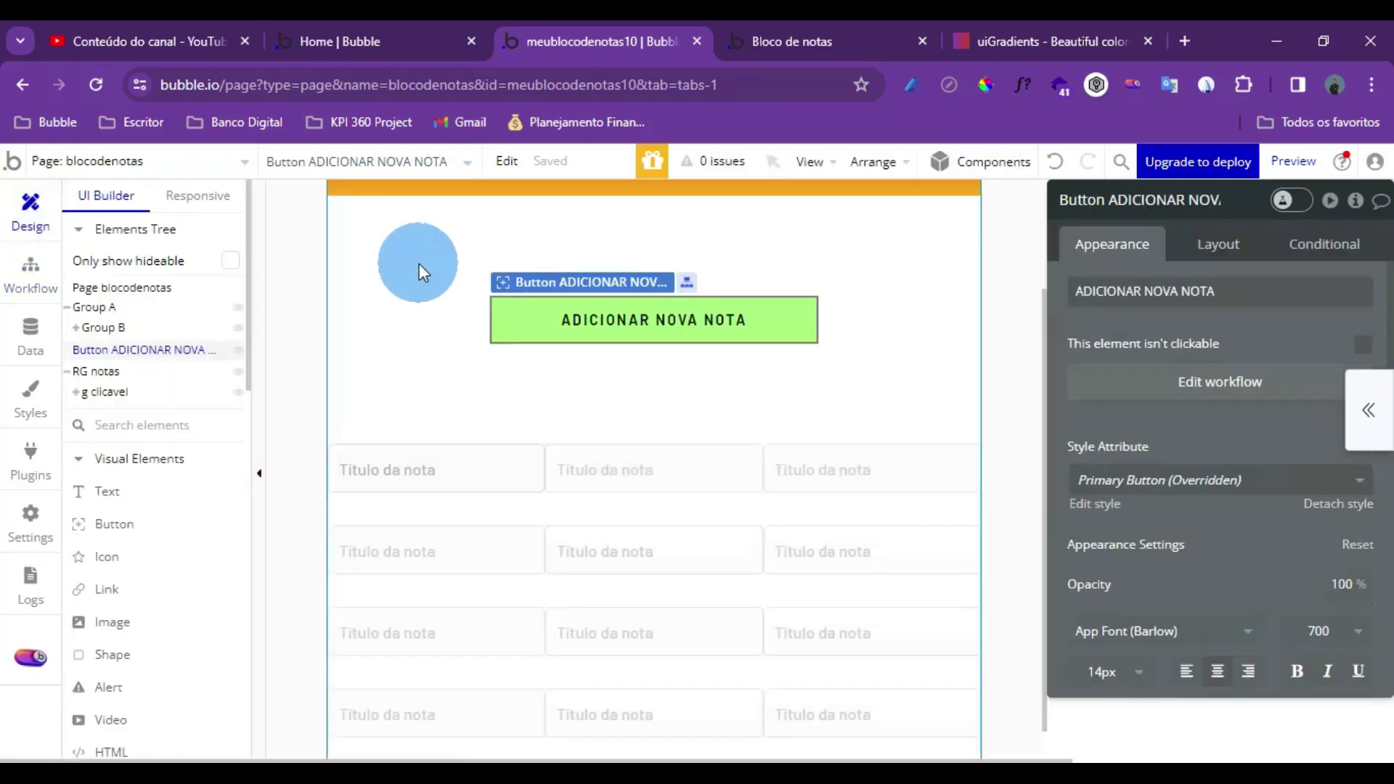
{"action": "left_click", "coordinate": [472, 474]}
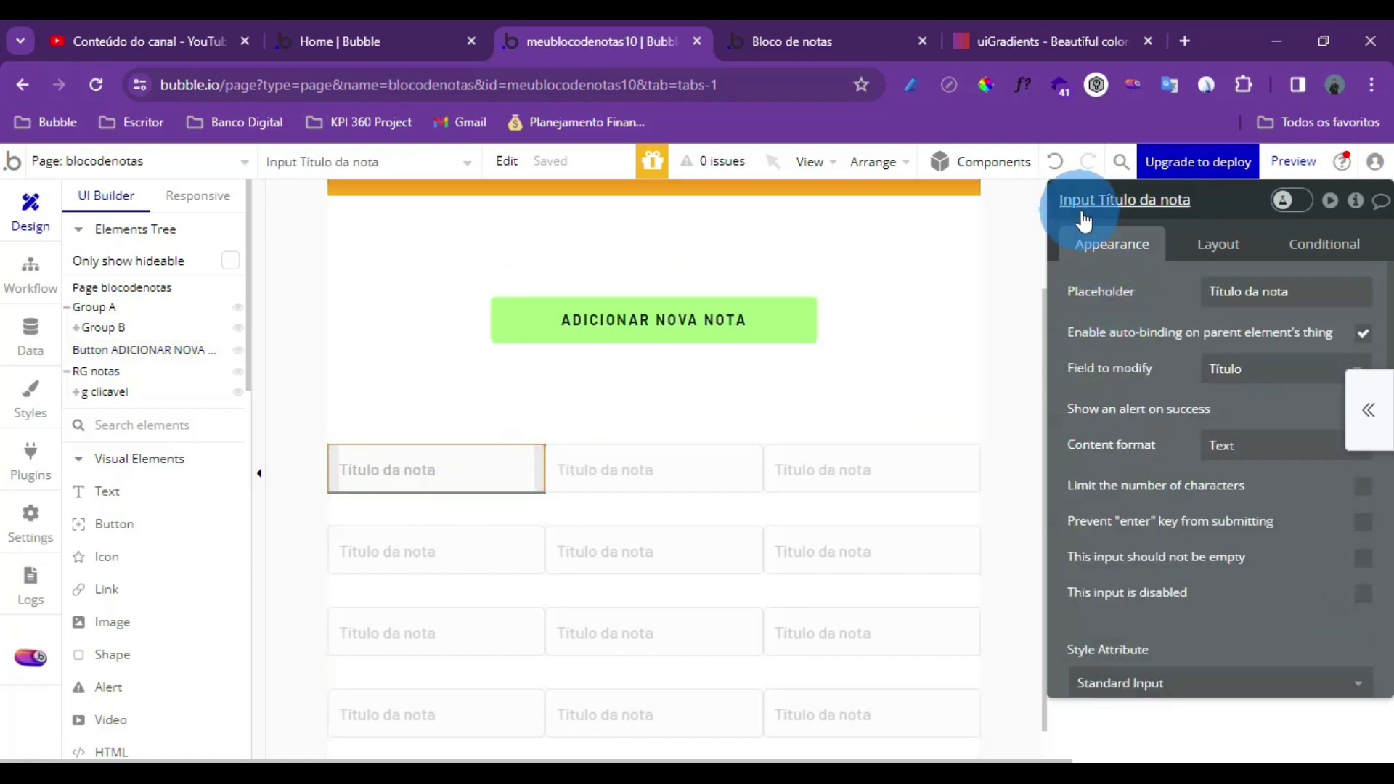
Try adding a "Set focus to an input element" action to the ADICIONAR NOVA NOTA workflow, and delete that action
{"action": "left_click", "coordinate": [21, 270]}
{"action": "left_click", "coordinate": [573, 427]}
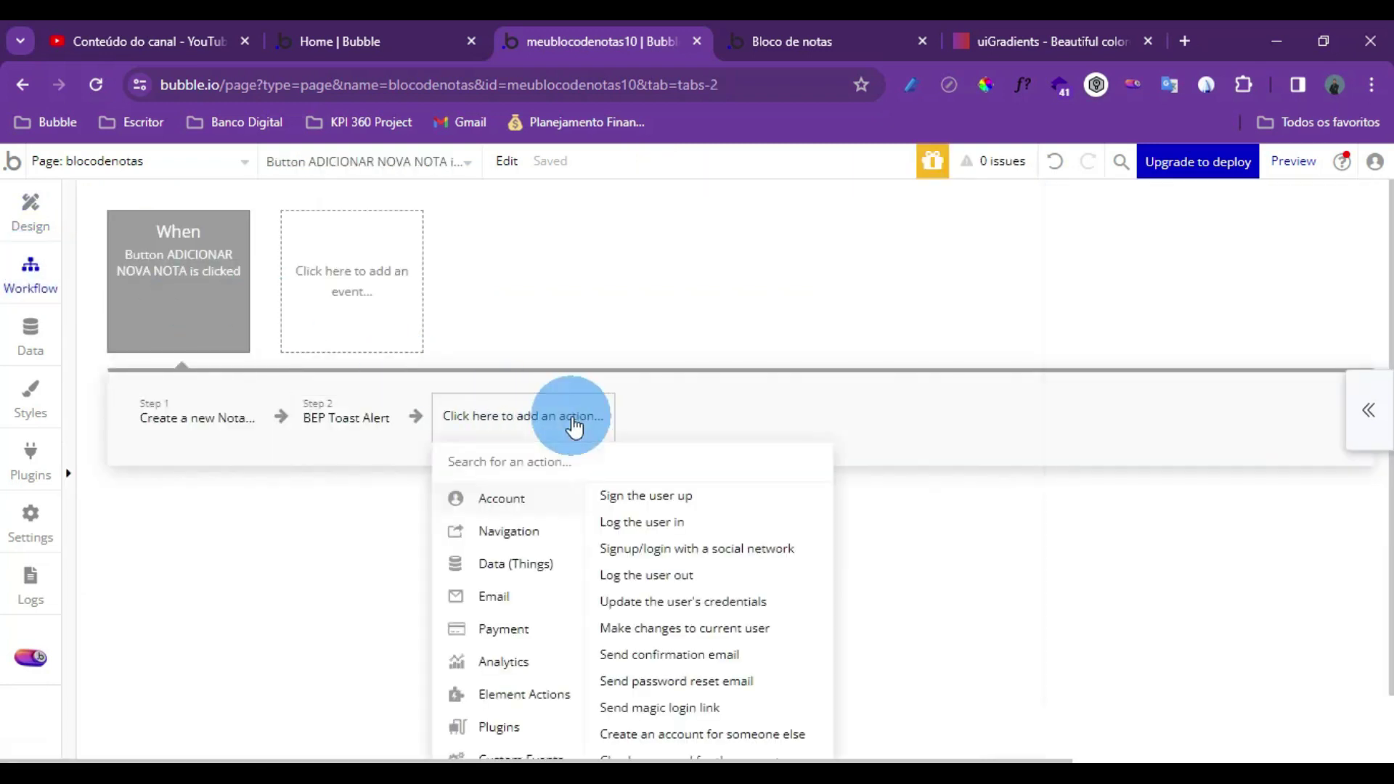
{"action": "type", "text": "set"}
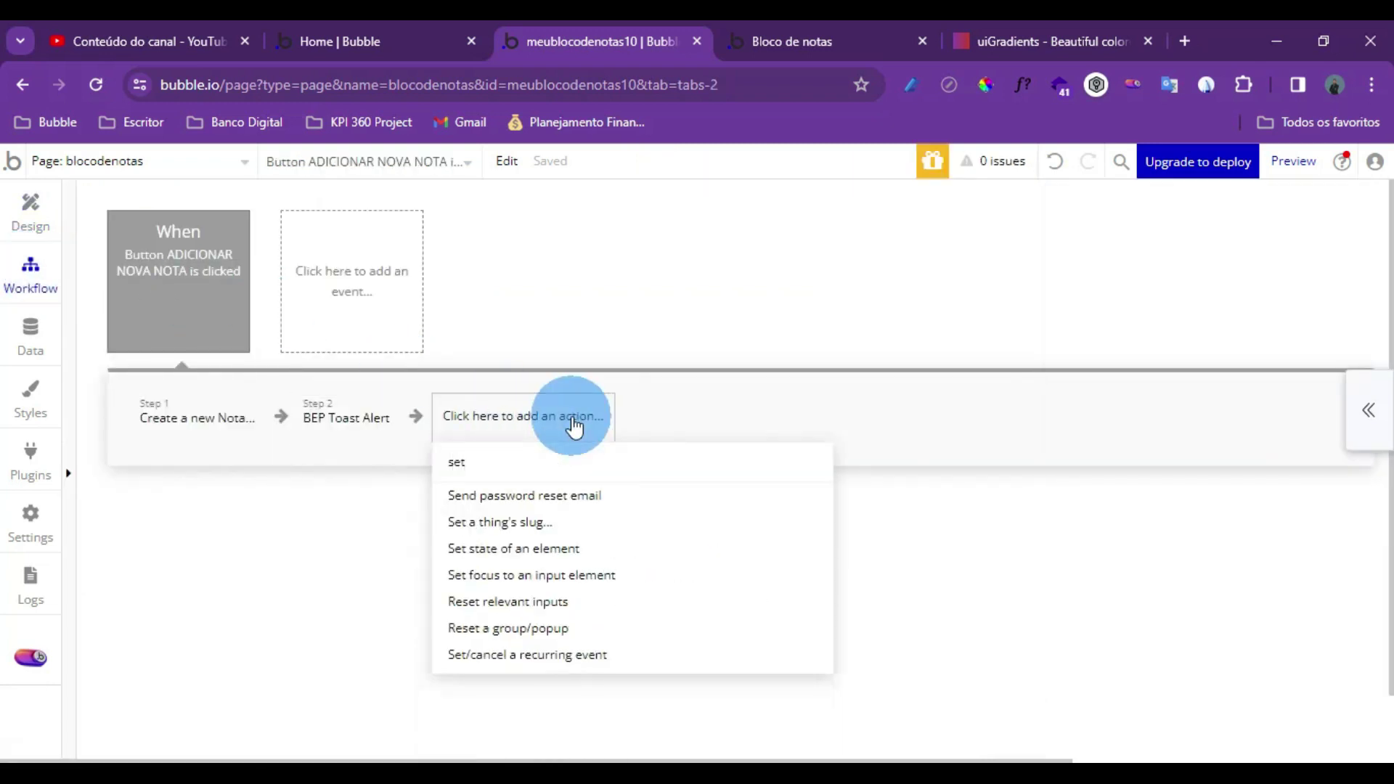
{"action": "type", "text": " f"}
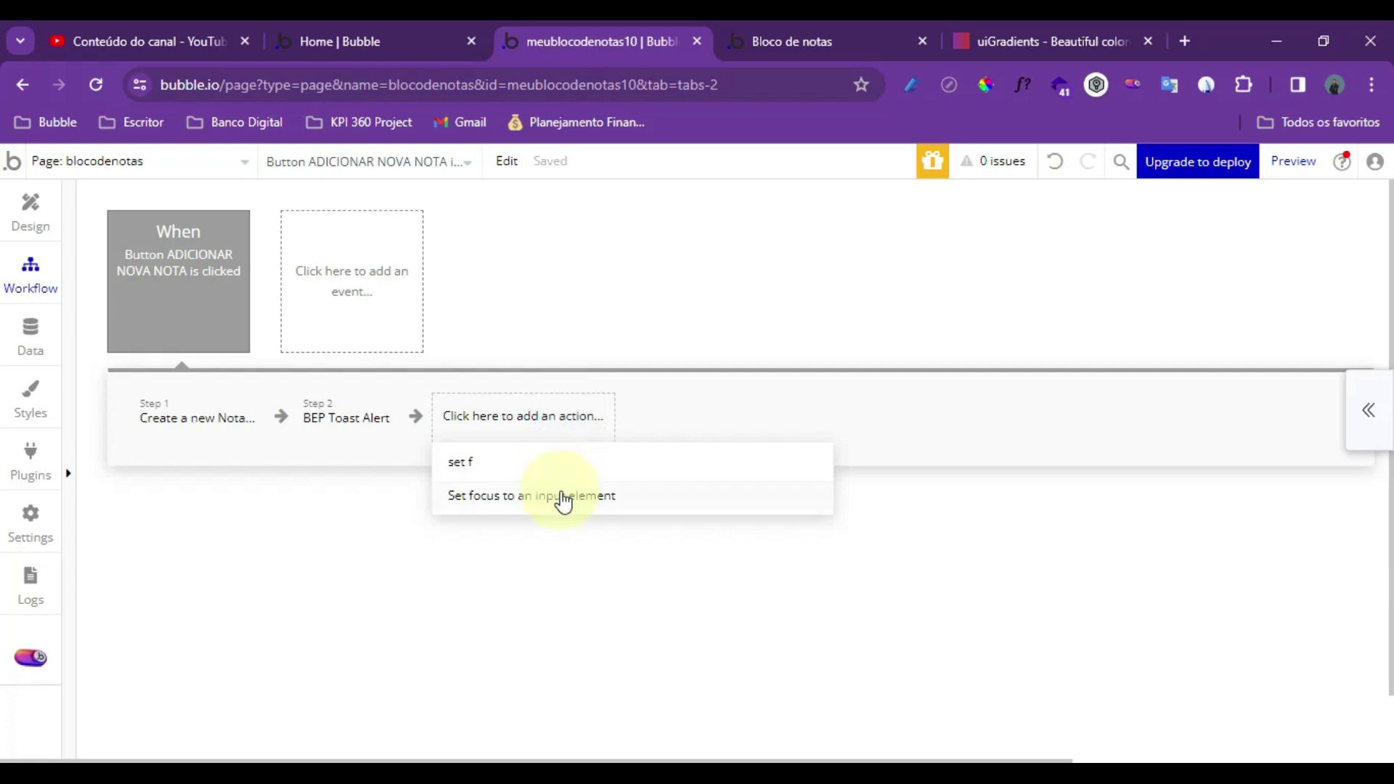
{"action": "left_click", "coordinate": [560, 494]}
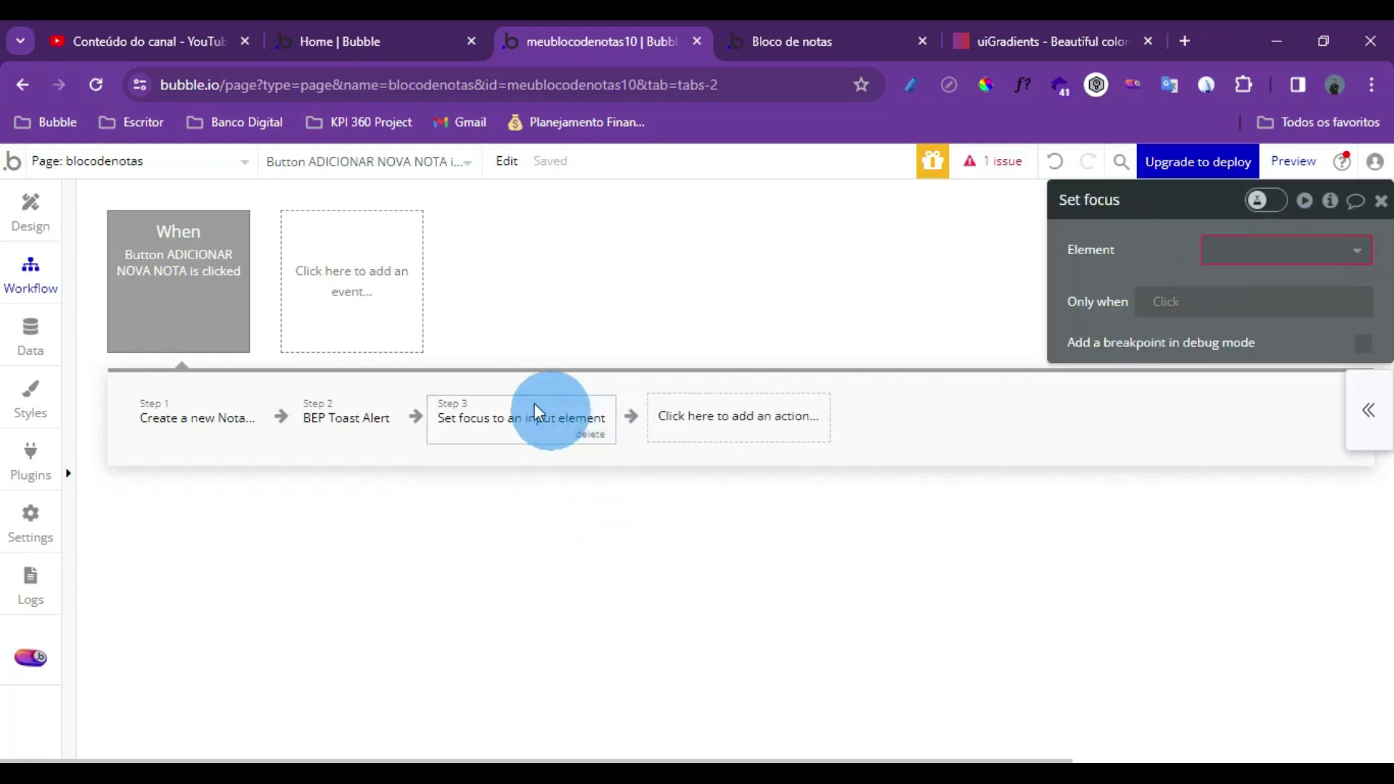
{"action": "left_click", "coordinate": [588, 434]}
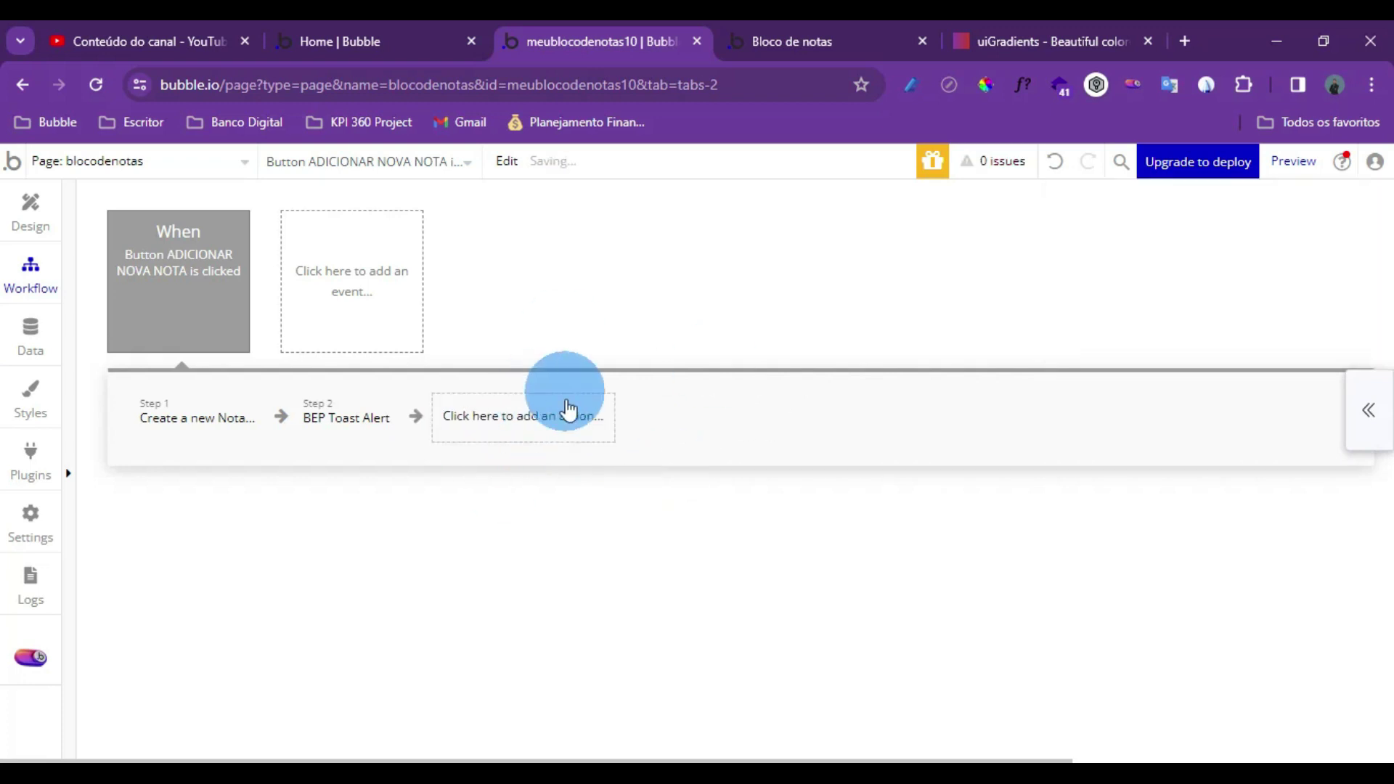
Preview the blocodenotas page from the design view and add a new note there
{"action": "left_click", "coordinate": [27, 247]}
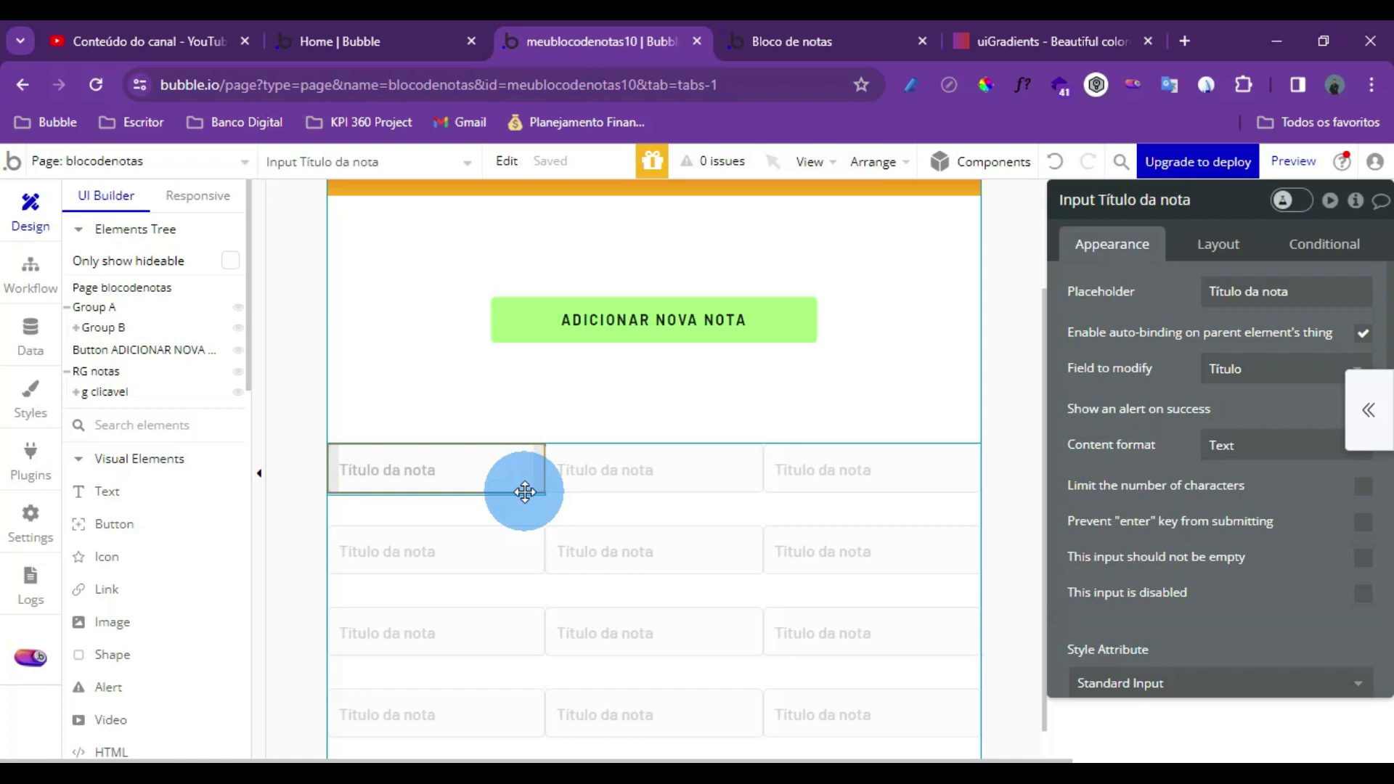
{"action": "left_click", "coordinate": [1293, 161]}
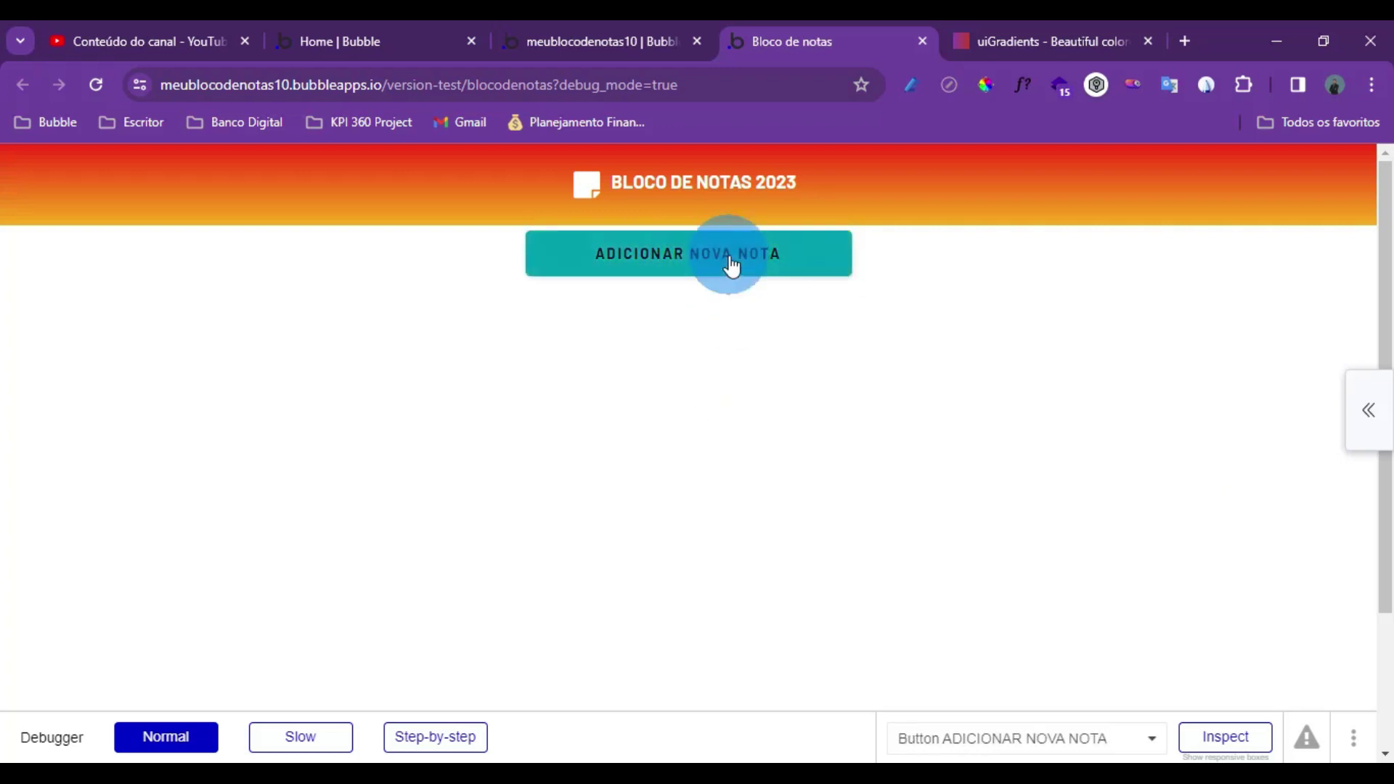
{"action": "left_click", "coordinate": [731, 263]}
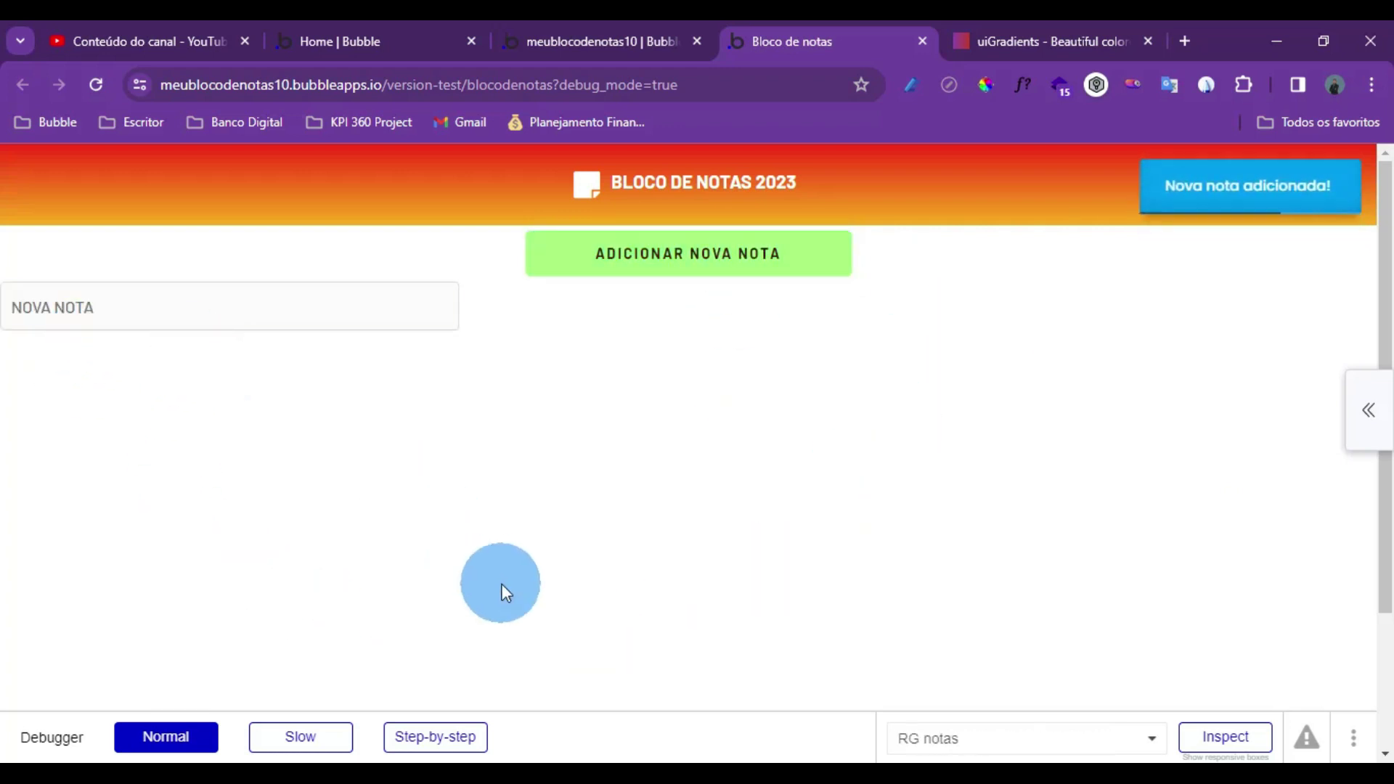
Try to change the new note's title to "Anotação nº 1" in the preview, and dismiss the resulting alert
{"action": "left_click", "coordinate": [167, 302]}
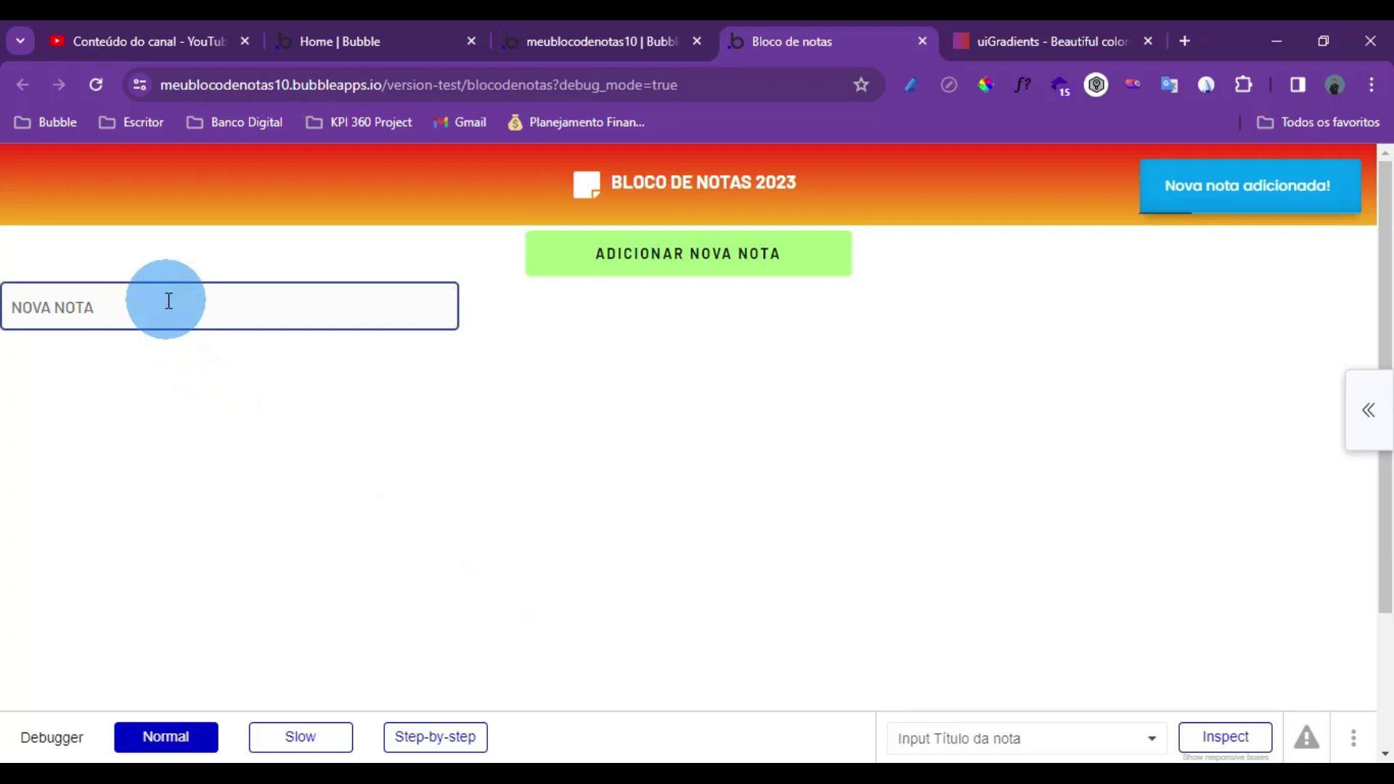
{"action": "left_click_drag", "start_coordinate": [168, 302], "coordinate": [2, 299]}
{"action": "type", "text": "N"}
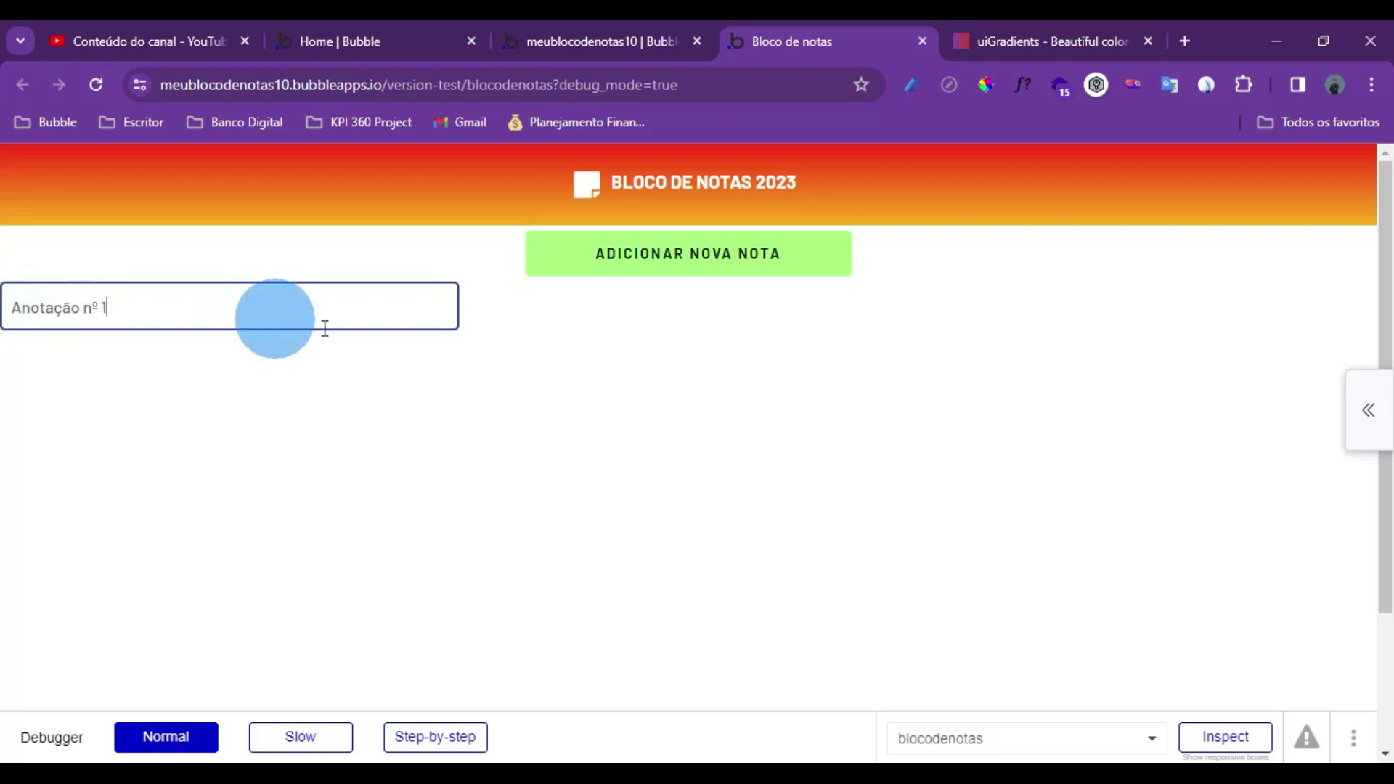
{"action": "left_click", "coordinate": [519, 381]}
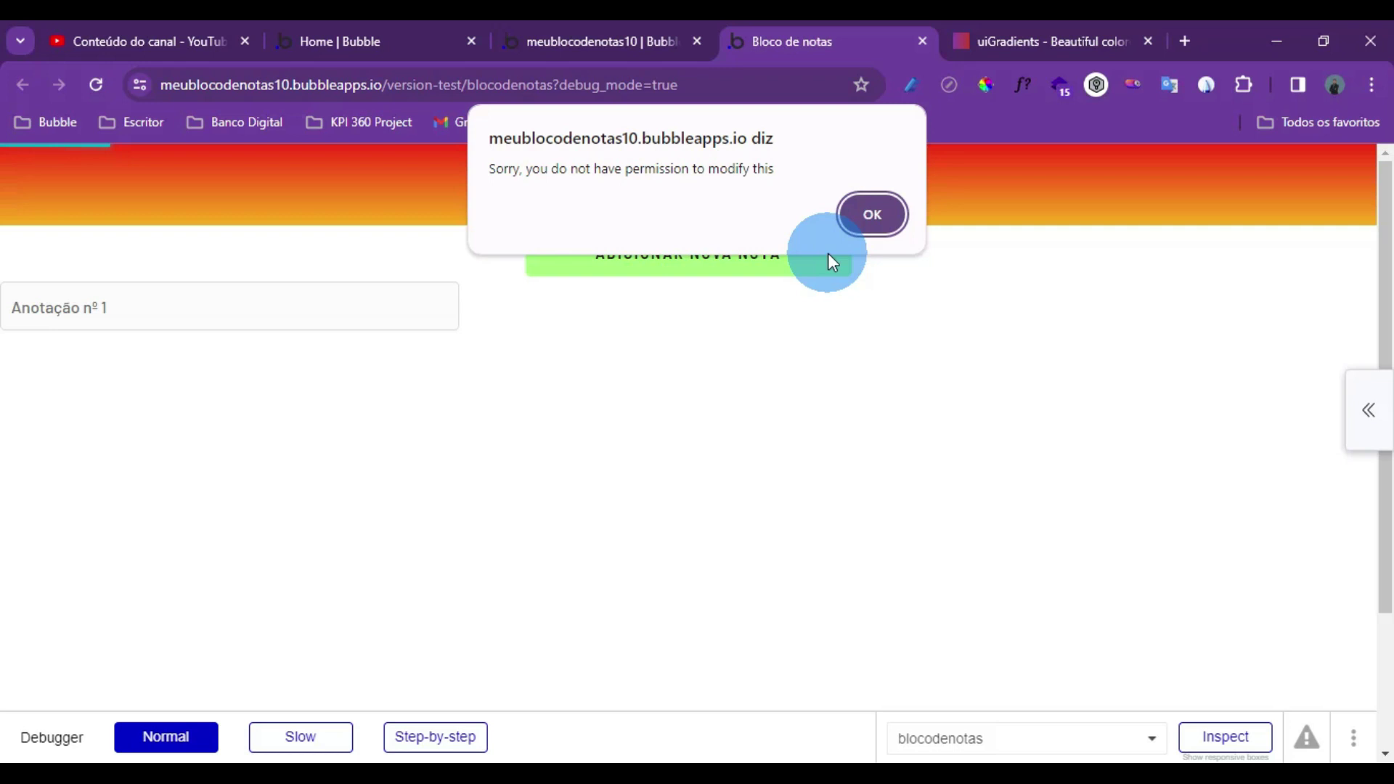
{"action": "left_click", "coordinate": [868, 220]}
Examine the Nota data type's autobinding privacy rule and the add-note workflow, comparing them with the note input in the preview
{"action": "left_click", "coordinate": [655, 46]}
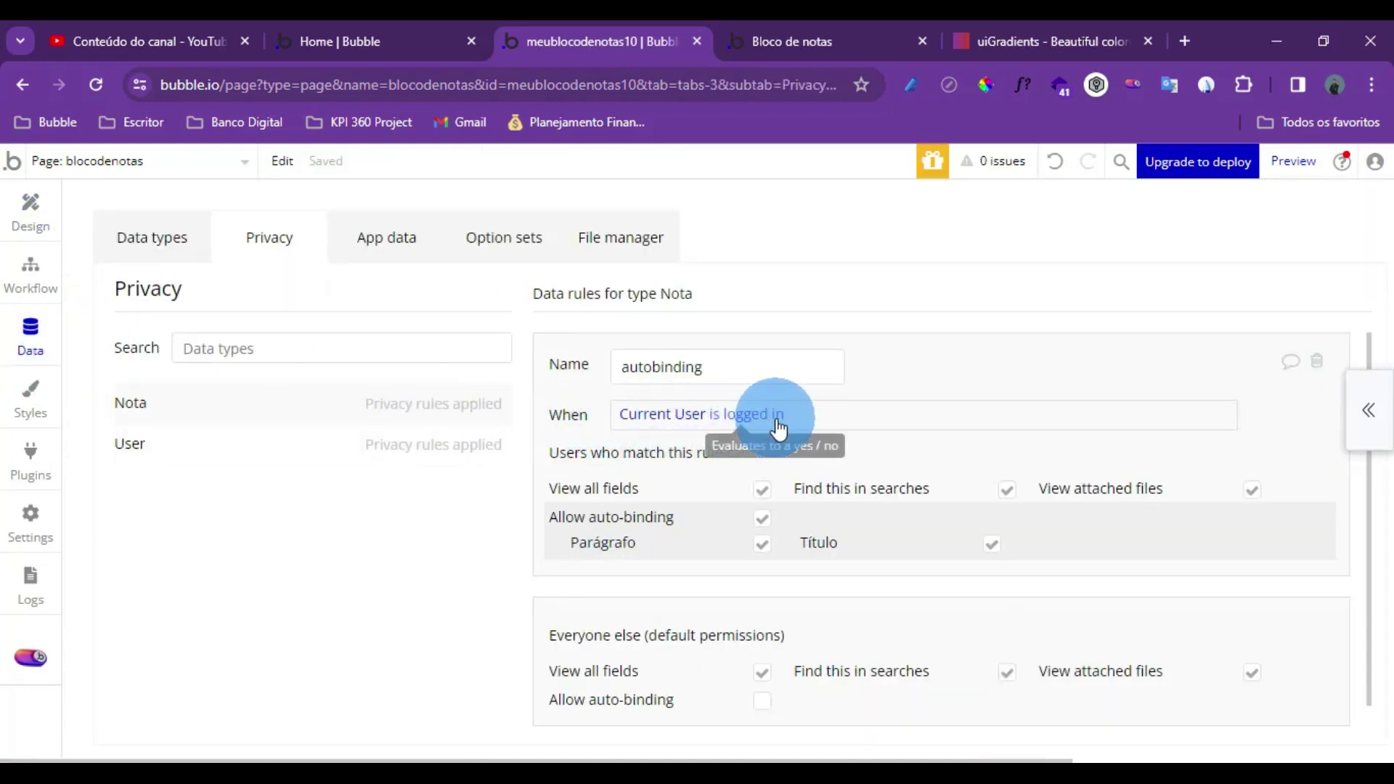
{"action": "left_click", "coordinate": [637, 367]}
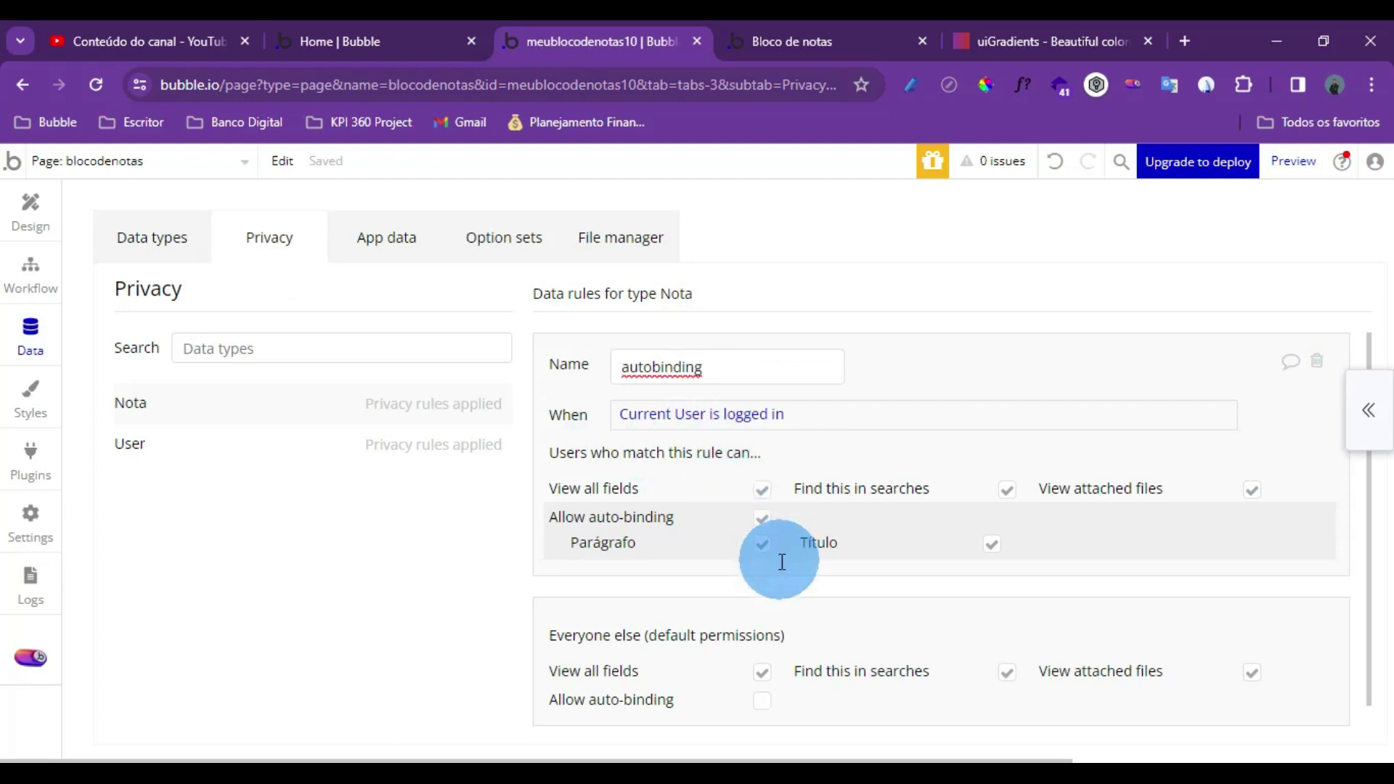
{"action": "left_click", "coordinate": [787, 42]}
{"action": "left_click", "coordinate": [188, 312]}
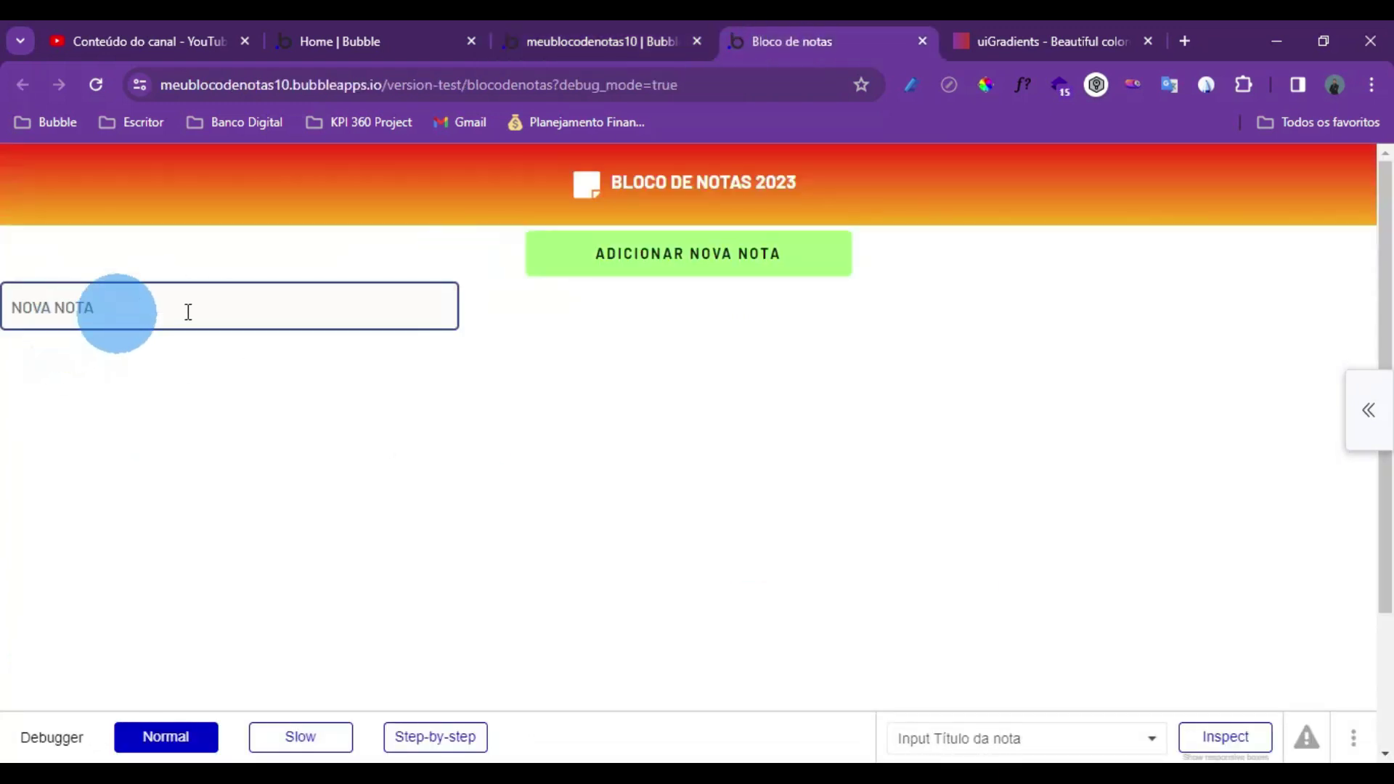
{"action": "left_click", "coordinate": [601, 24]}
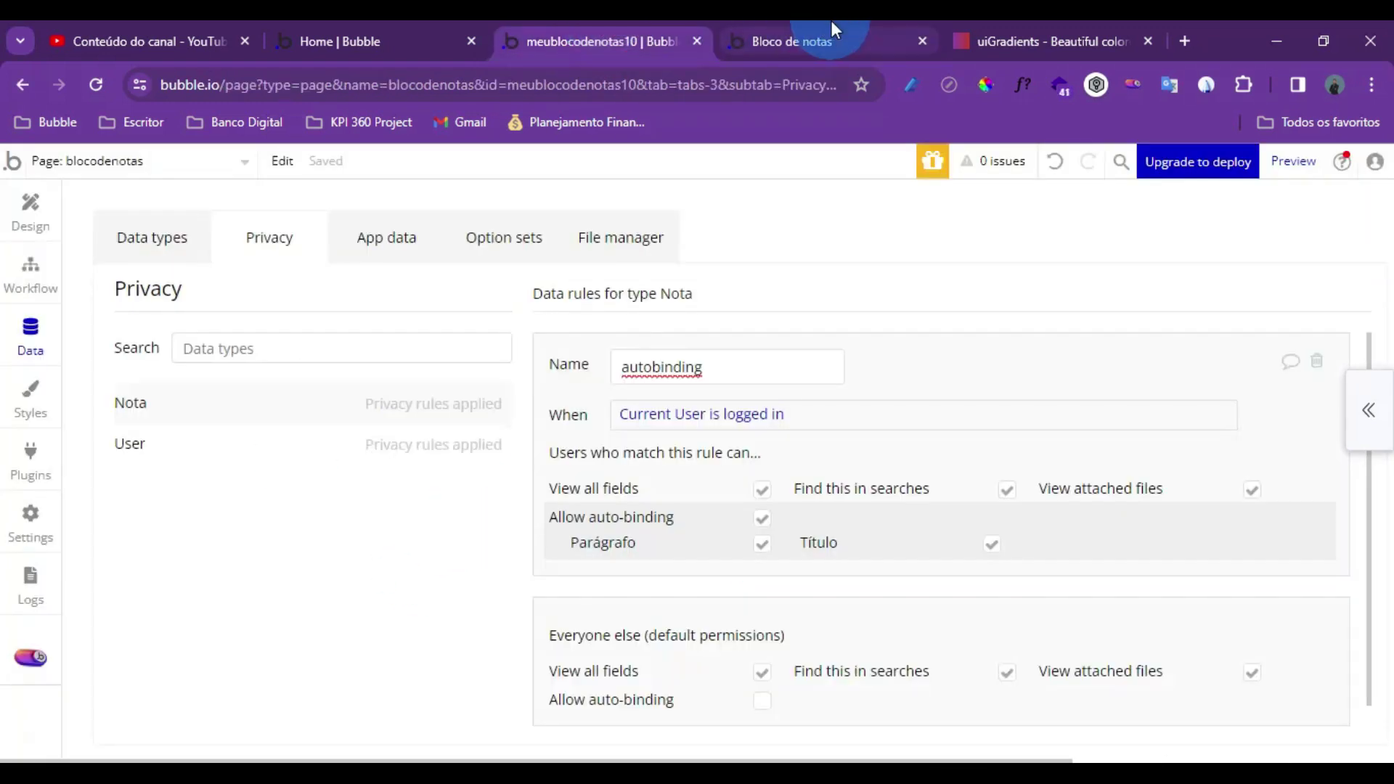
{"action": "left_click", "coordinate": [783, 32]}
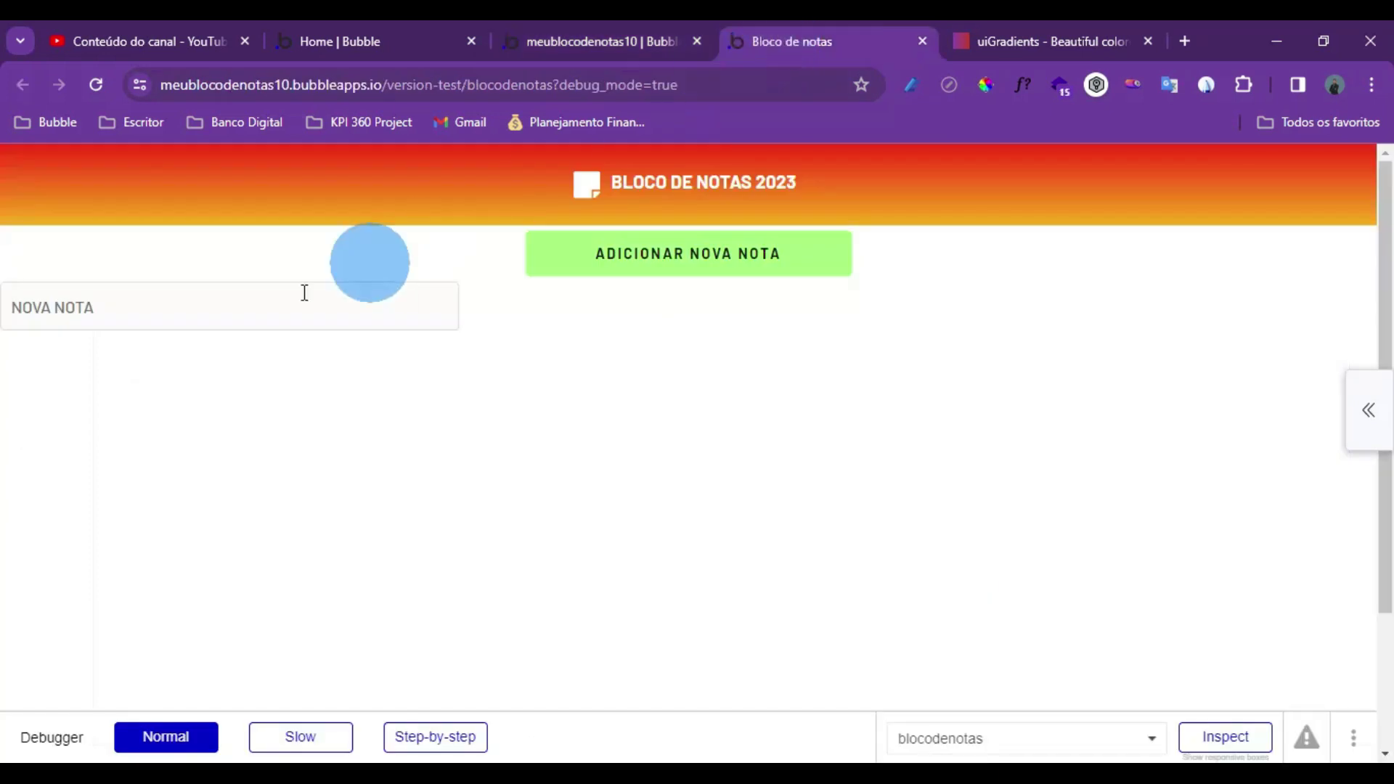
{"action": "left_click", "coordinate": [511, 29]}
{"action": "left_click", "coordinate": [30, 276]}
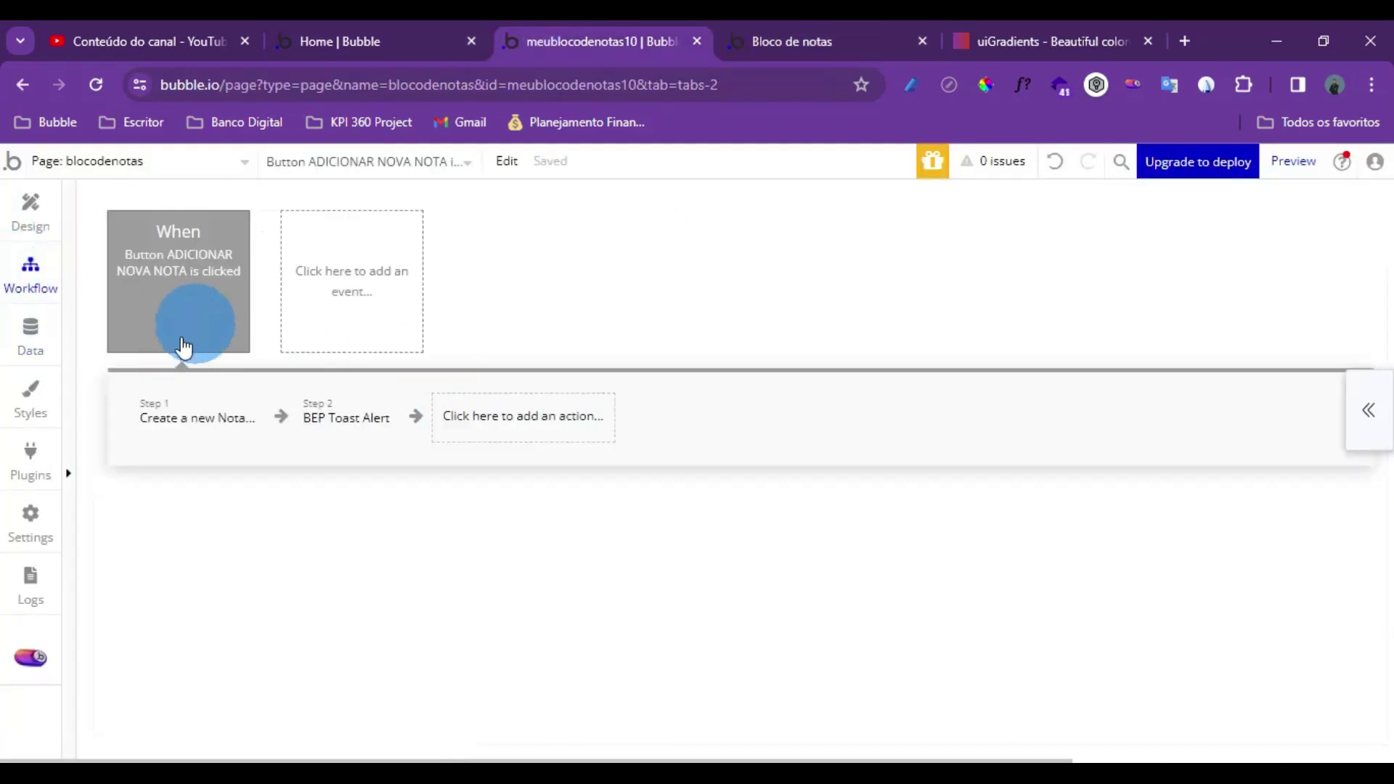
{"action": "left_click", "coordinate": [765, 29]}
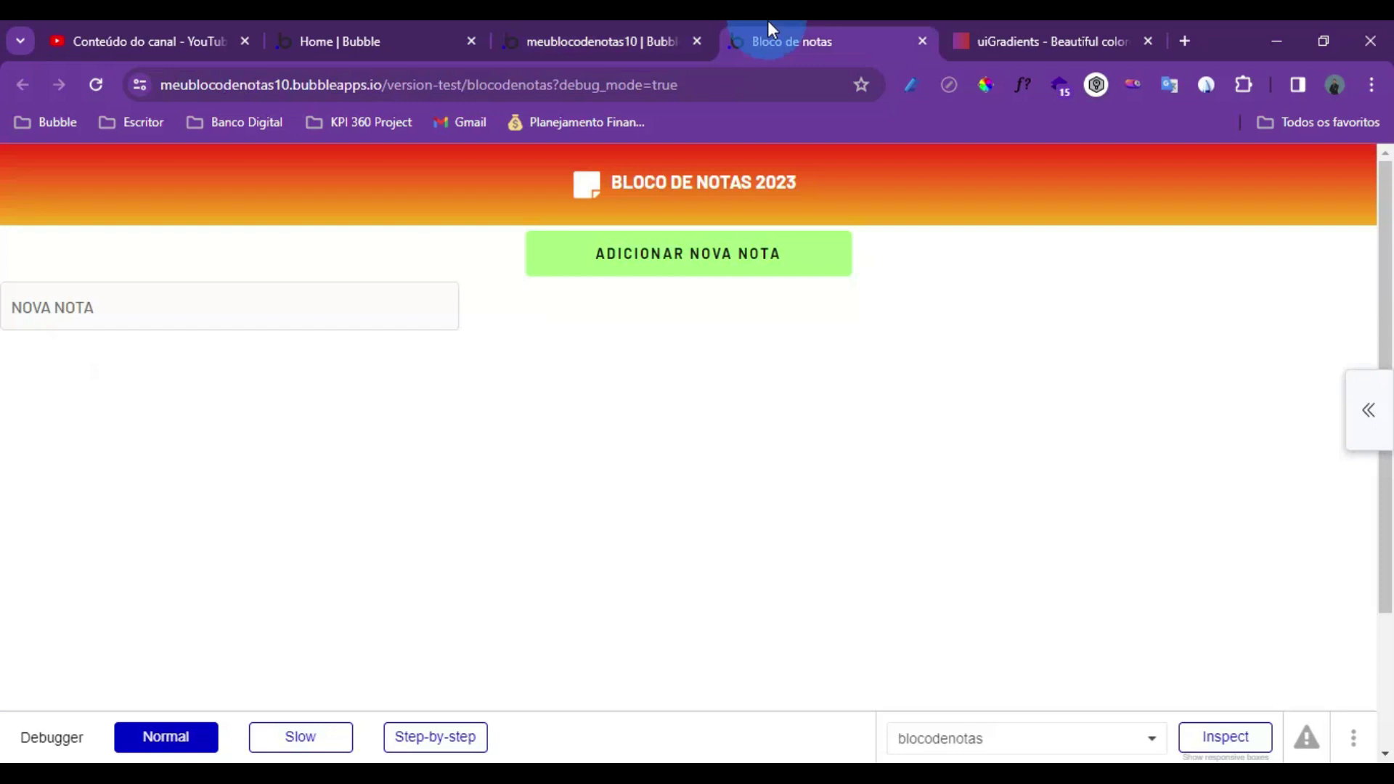
{"action": "left_click", "coordinate": [585, 34]}
Add a button to the header group beside the BLOCO DE NOTAS 2023 title and label it "Login"
{"action": "left_click", "coordinate": [30, 210]}
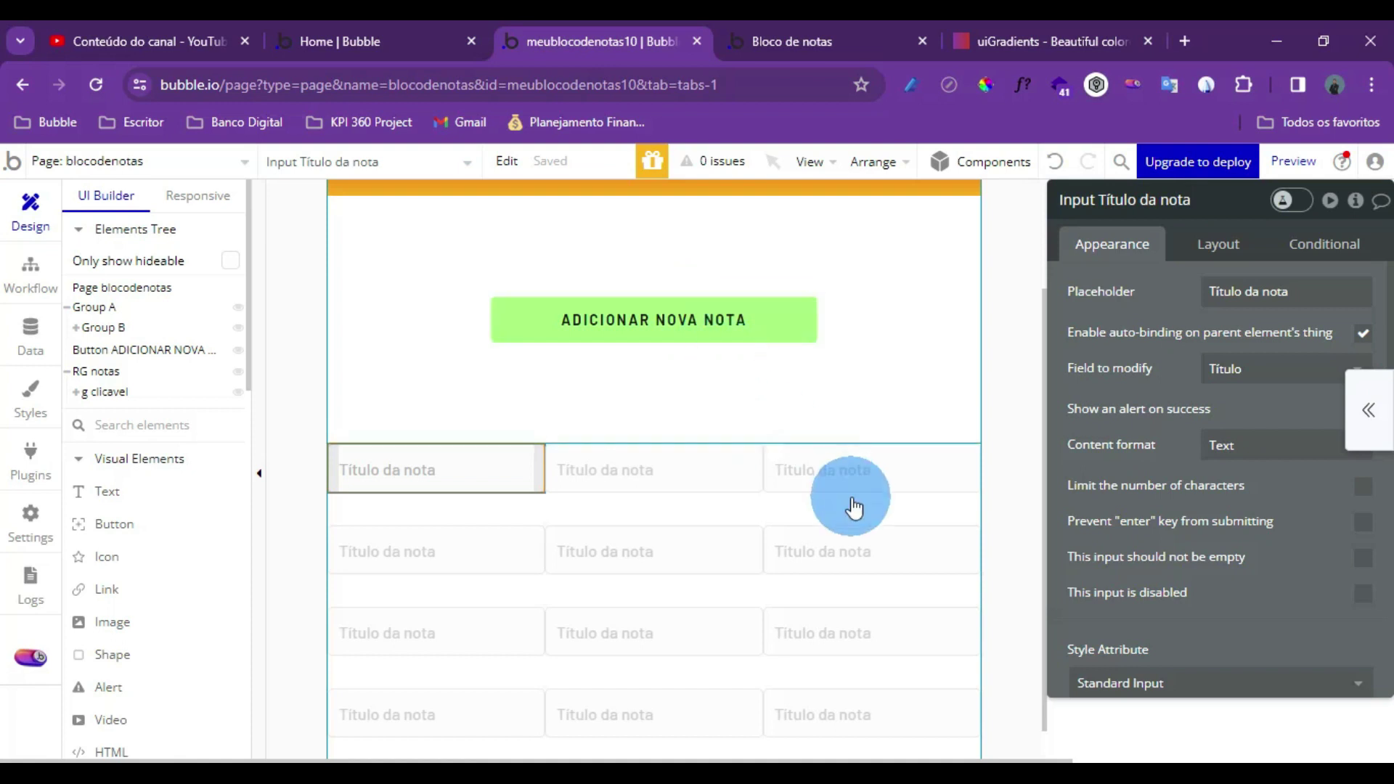
{"action": "scroll", "coordinate": [854, 507], "scroll_direction": "up", "scroll_amount": 3}
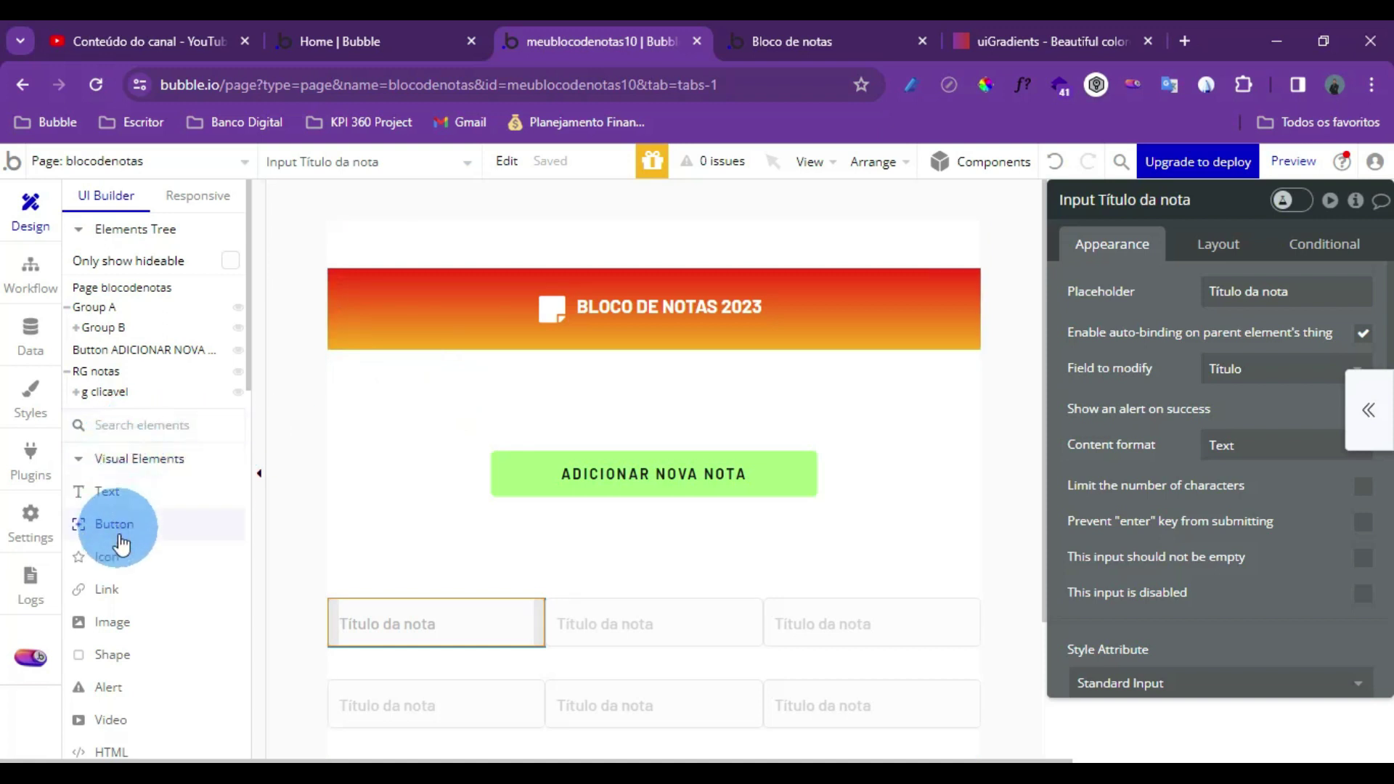
{"action": "left_click_drag", "start_coordinate": [111, 530], "coordinate": [400, 312]}
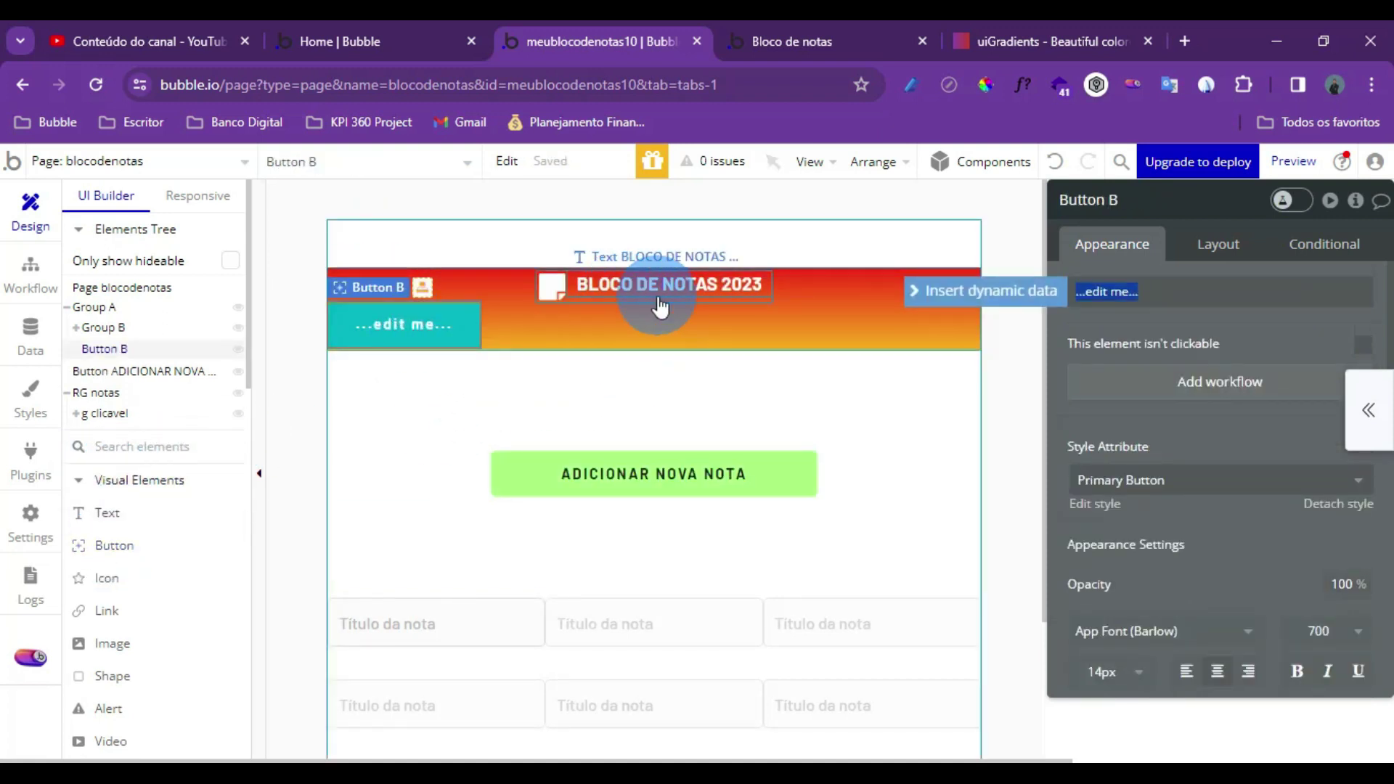
{"action": "left_click", "coordinate": [630, 329]}
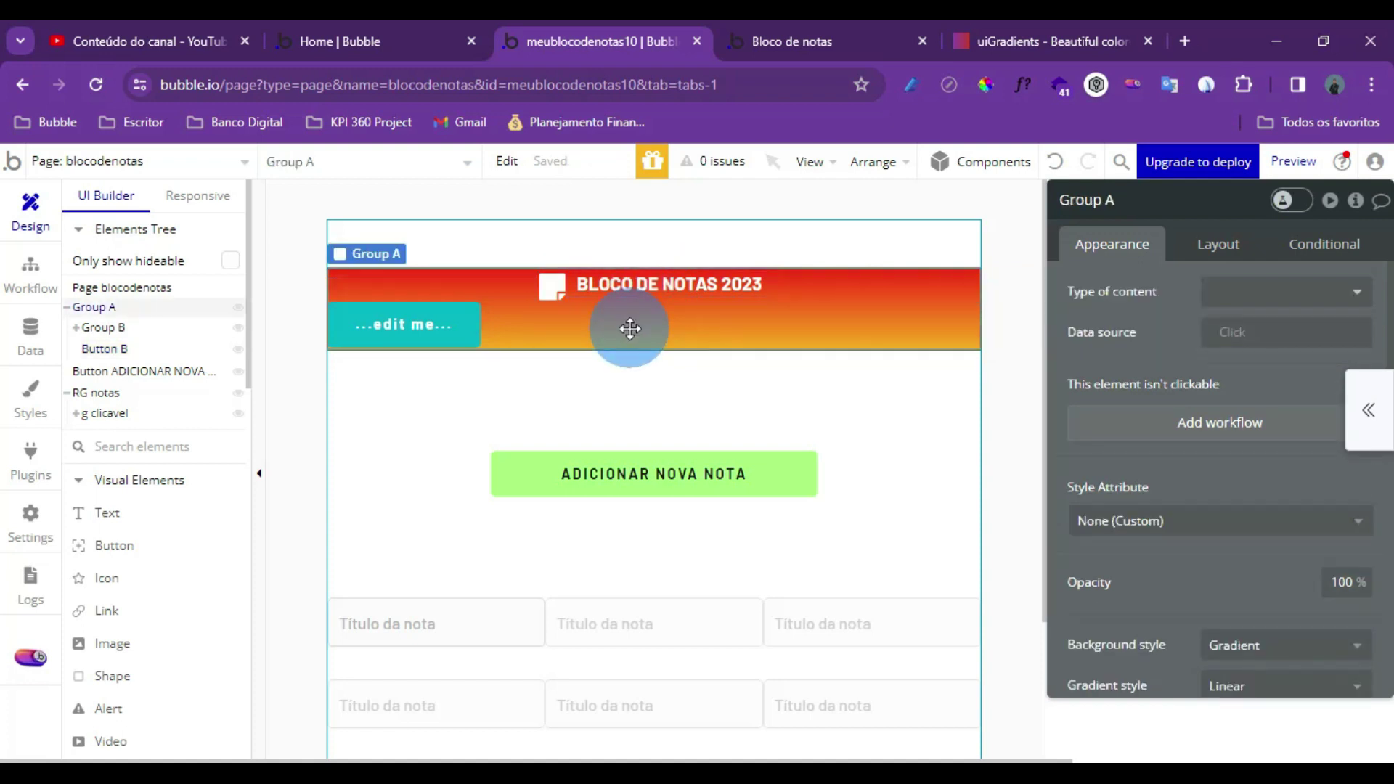
{"action": "left_click", "coordinate": [422, 332]}
{"action": "left_click", "coordinate": [1122, 300]}
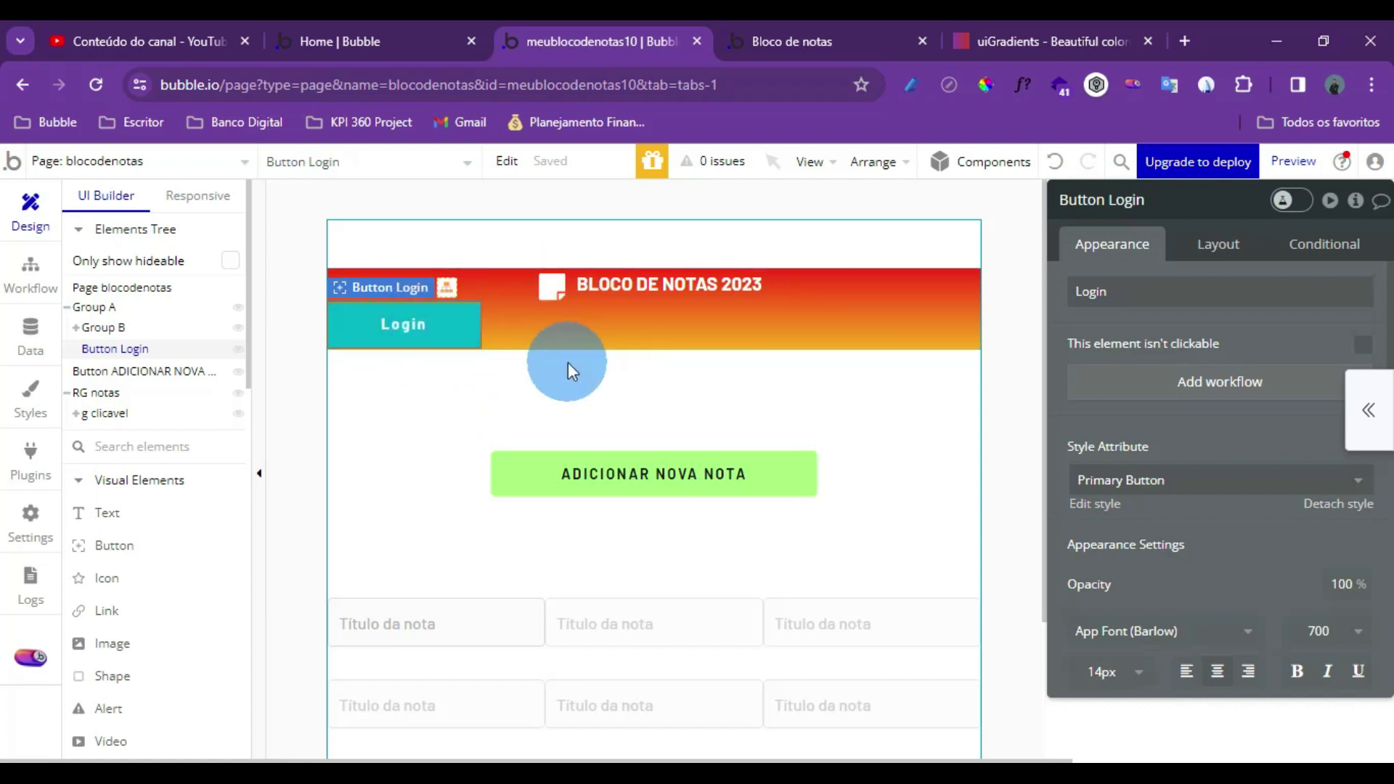
Find the Popup container among the available elements and place a popup on the page
{"action": "scroll", "coordinate": [102, 508], "scroll_direction": "down", "scroll_amount": 5}
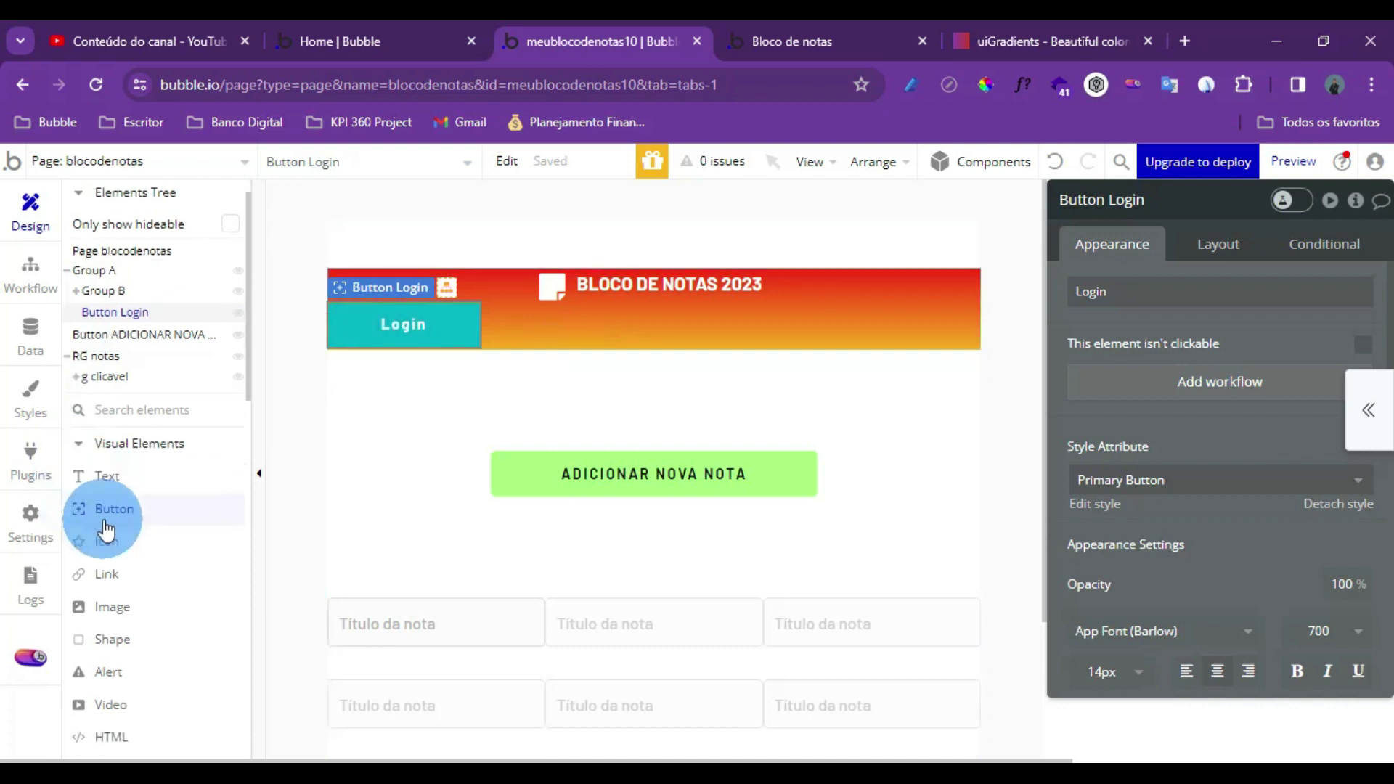
{"action": "scroll", "coordinate": [116, 673], "scroll_direction": "down", "scroll_amount": 5}
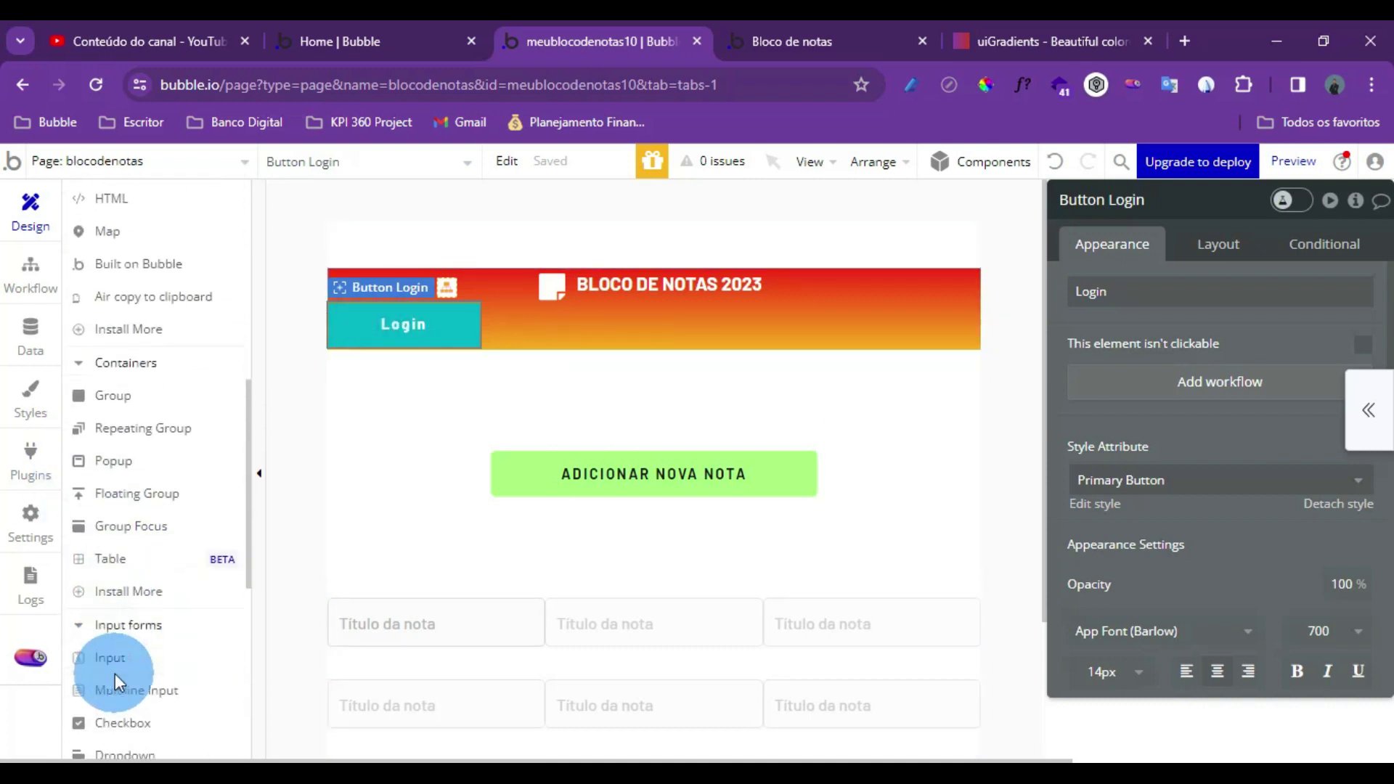
{"action": "scroll", "coordinate": [142, 392], "scroll_direction": "down", "scroll_amount": 5}
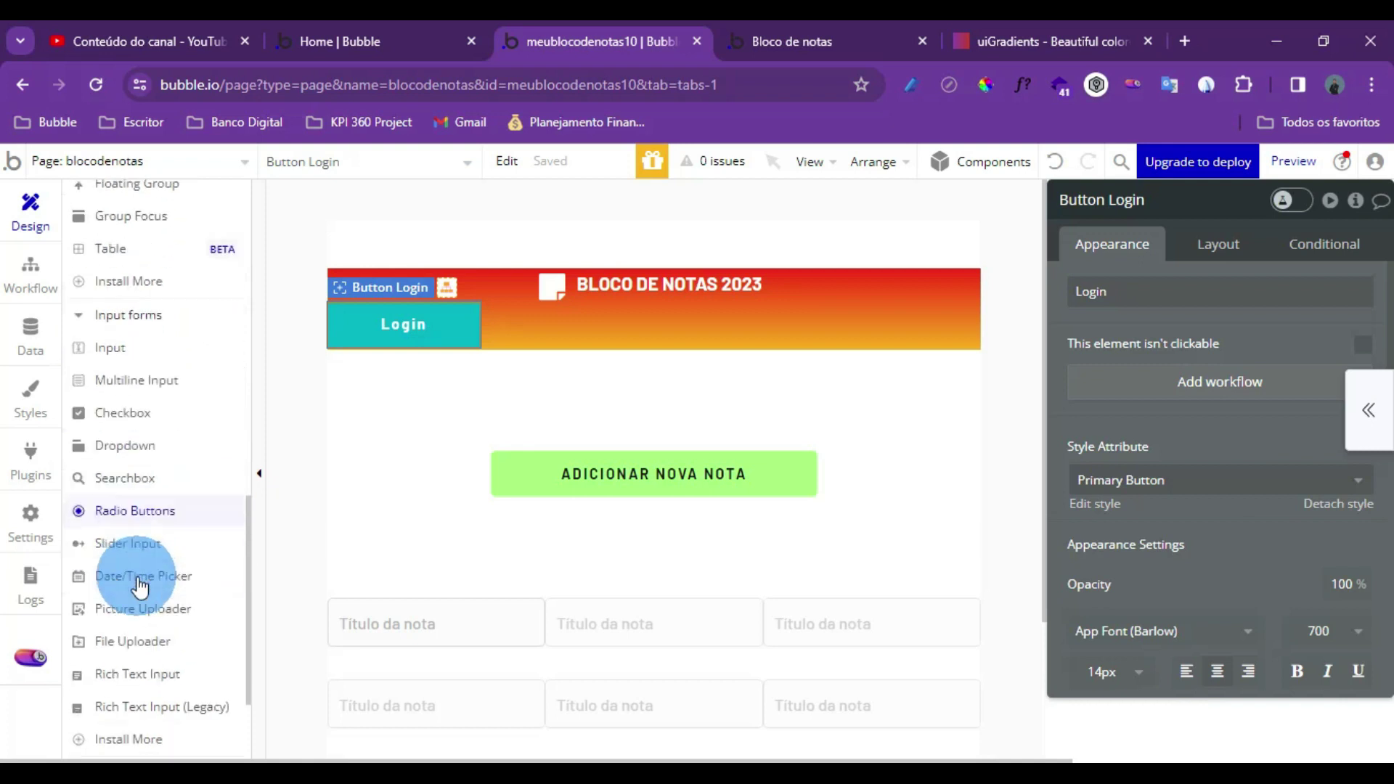
{"action": "scroll", "coordinate": [126, 552], "scroll_direction": "up", "scroll_amount": 5}
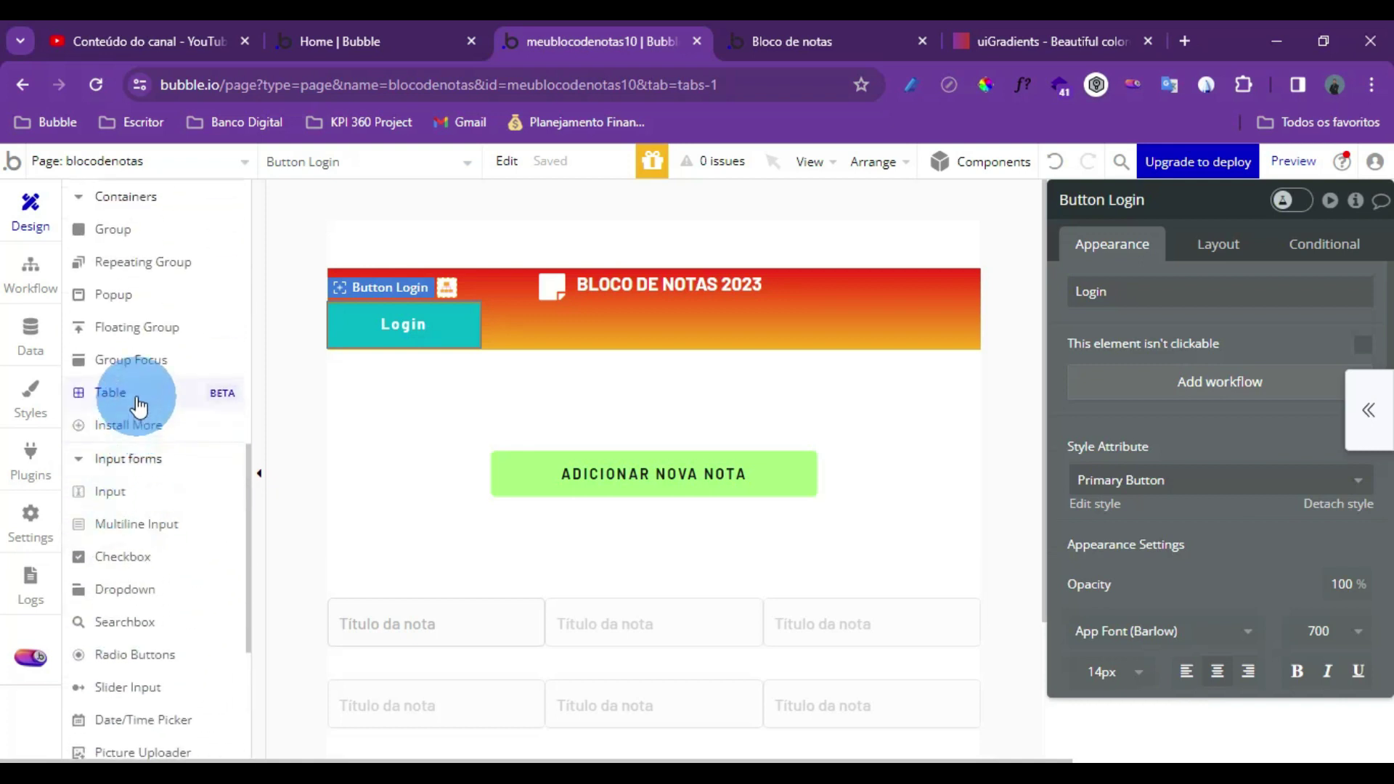
{"action": "scroll", "coordinate": [123, 573], "scroll_direction": "up", "scroll_amount": 2}
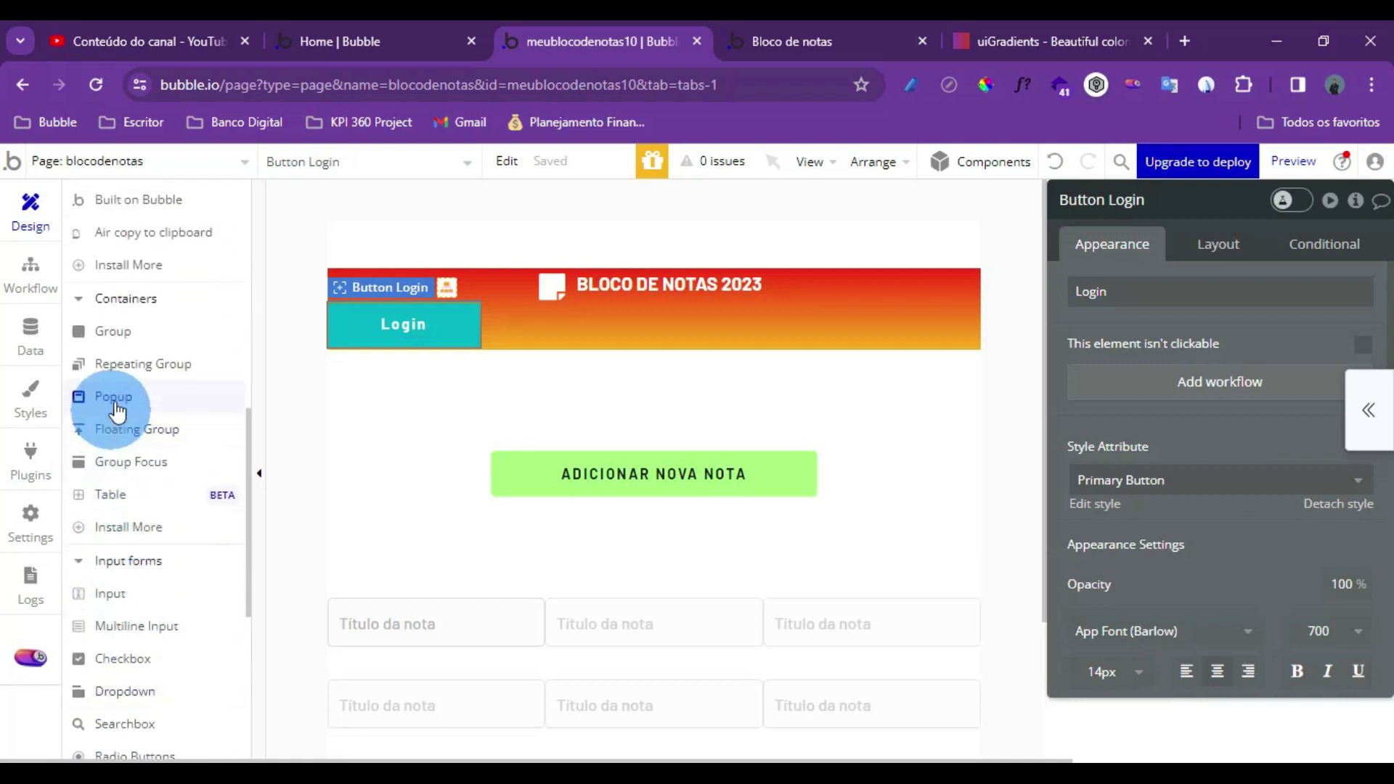
{"action": "left_click", "coordinate": [116, 404]}
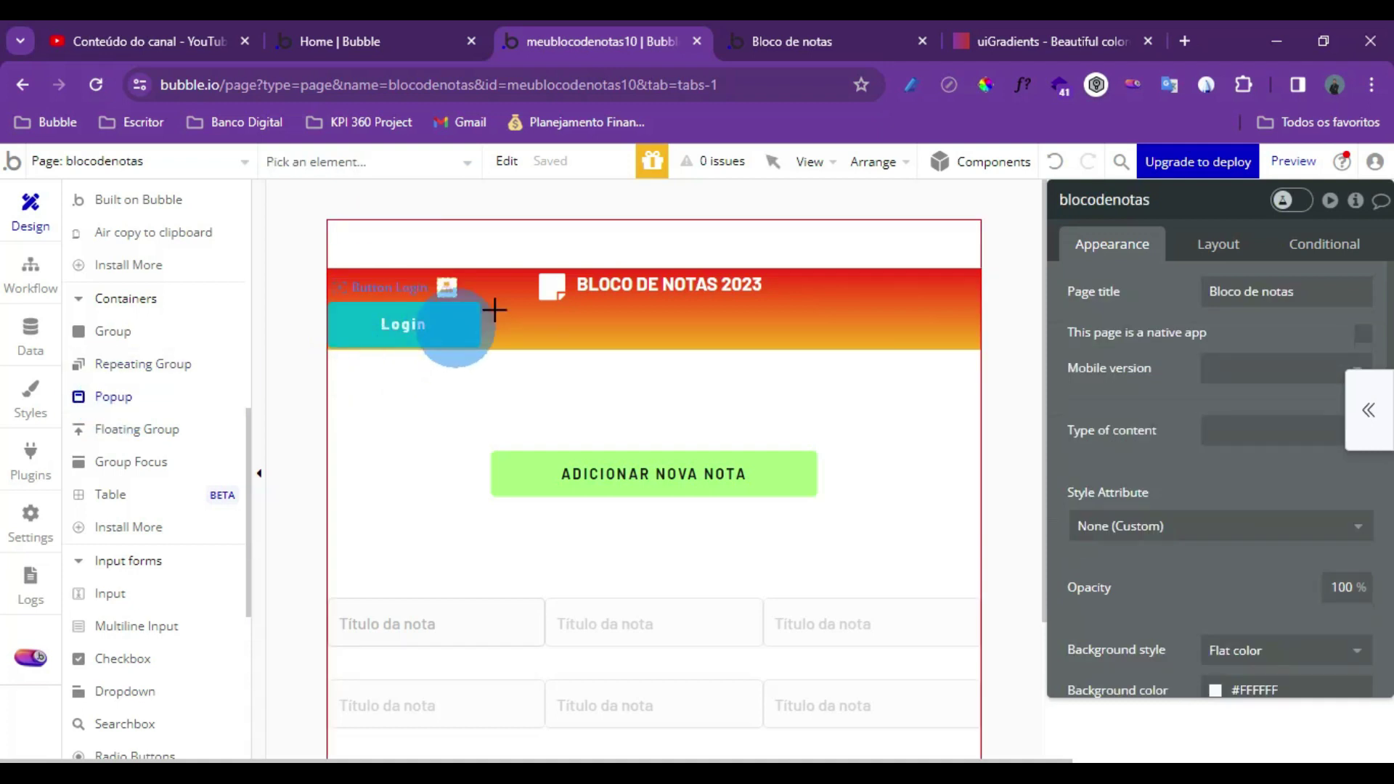
{"action": "left_click", "coordinate": [542, 254]}
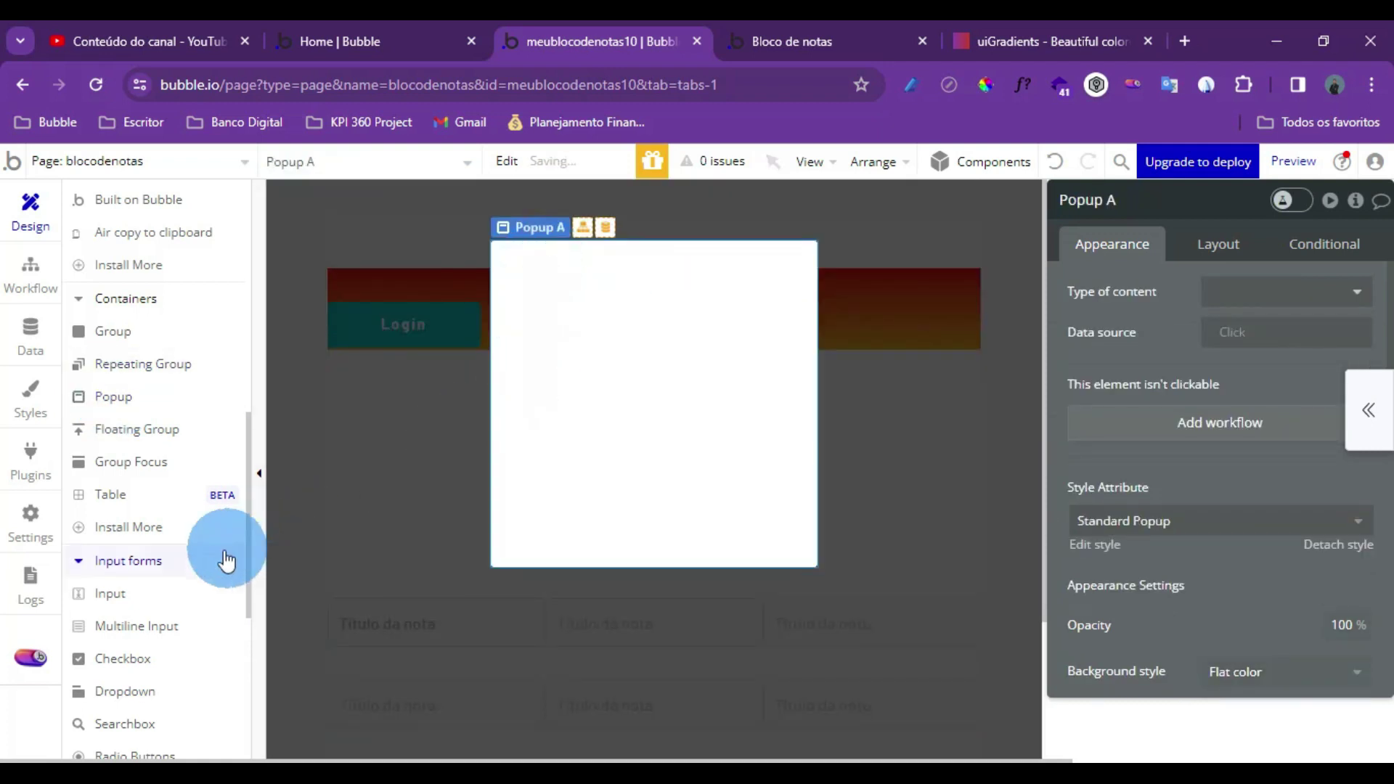
Place a text input inside the popup and duplicate it as a second input just below
{"action": "left_click", "coordinate": [124, 591]}
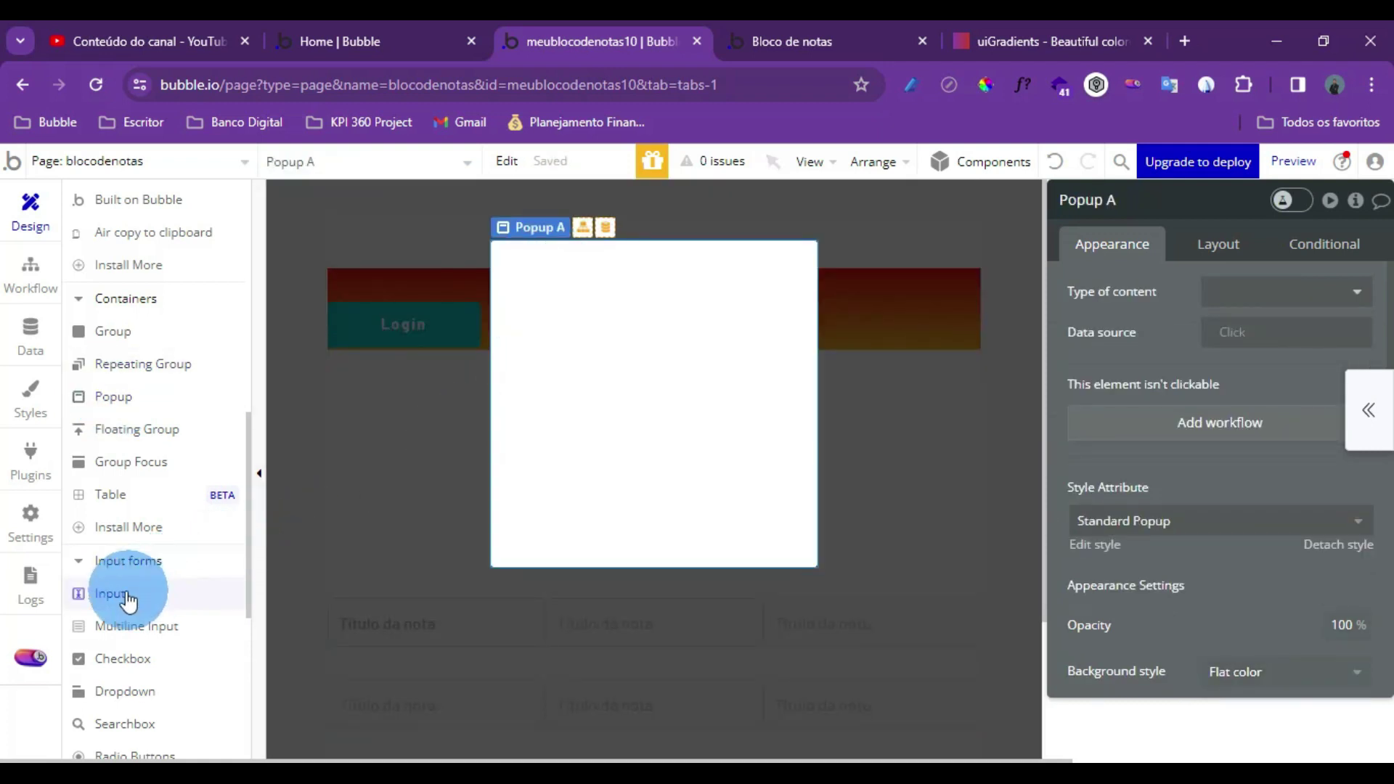
{"action": "left_click", "coordinate": [560, 280]}
{"action": "left_click", "coordinate": [671, 298]}
{"action": "mouse_move", "coordinate": [673, 305]}
{"action": "left_mouse_down"}
{"action": "mouse_move", "coordinate": [630, 309]}
{"action": "mouse_move", "coordinate": [649, 296]}
{"action": "left_mouse_up"}
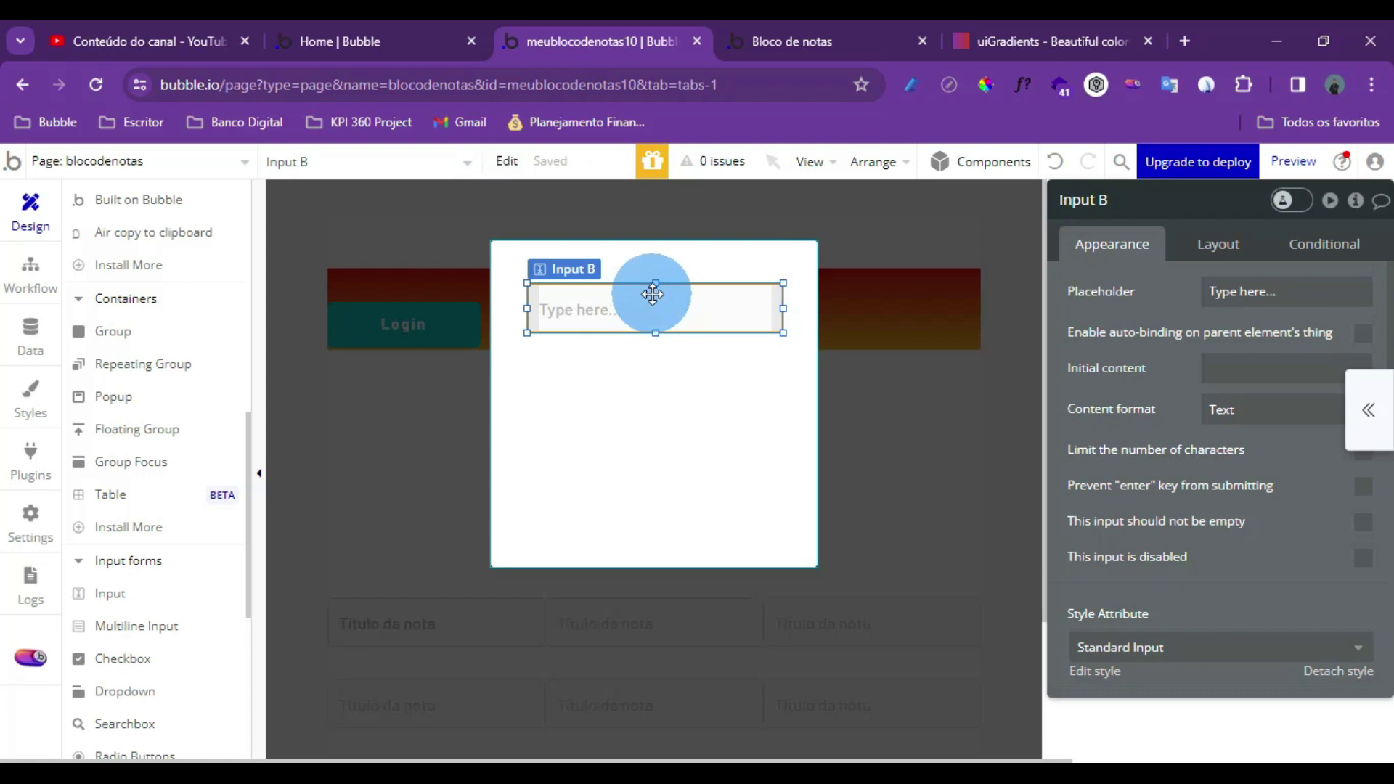
{"action": "key", "text": "ctrl+c"}
{"action": "key", "text": "ctrl+v"}
{"action": "mouse_move", "coordinate": [665, 314]}
{"action": "left_mouse_down"}
{"action": "mouse_move", "coordinate": [677, 357]}
{"action": "mouse_move", "coordinate": [675, 318]}
{"action": "left_mouse_up"}
Change the popup's container layout to Column
{"action": "left_click", "coordinate": [675, 435]}
{"action": "left_click", "coordinate": [1227, 247]}
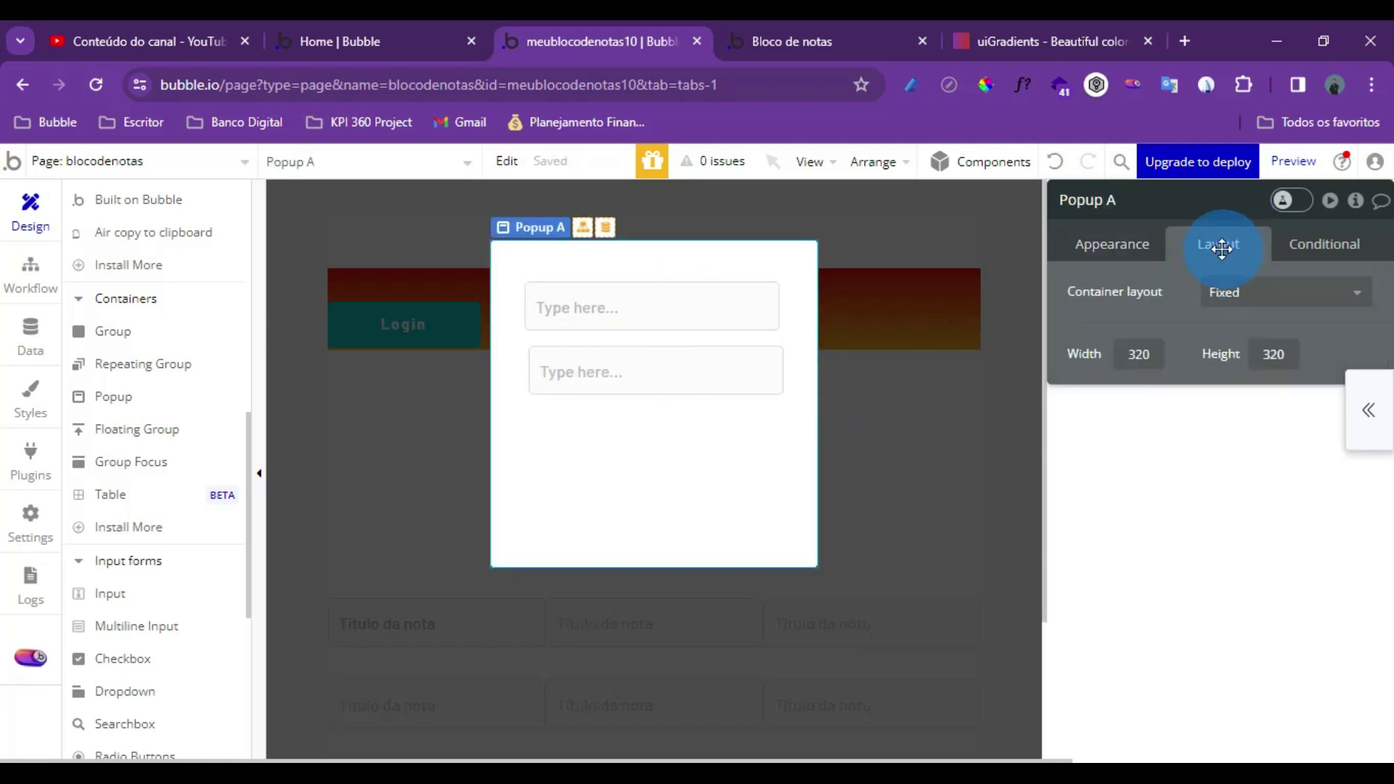
{"action": "left_click", "coordinate": [1268, 297]}
{"action": "left_click", "coordinate": [1260, 445]}
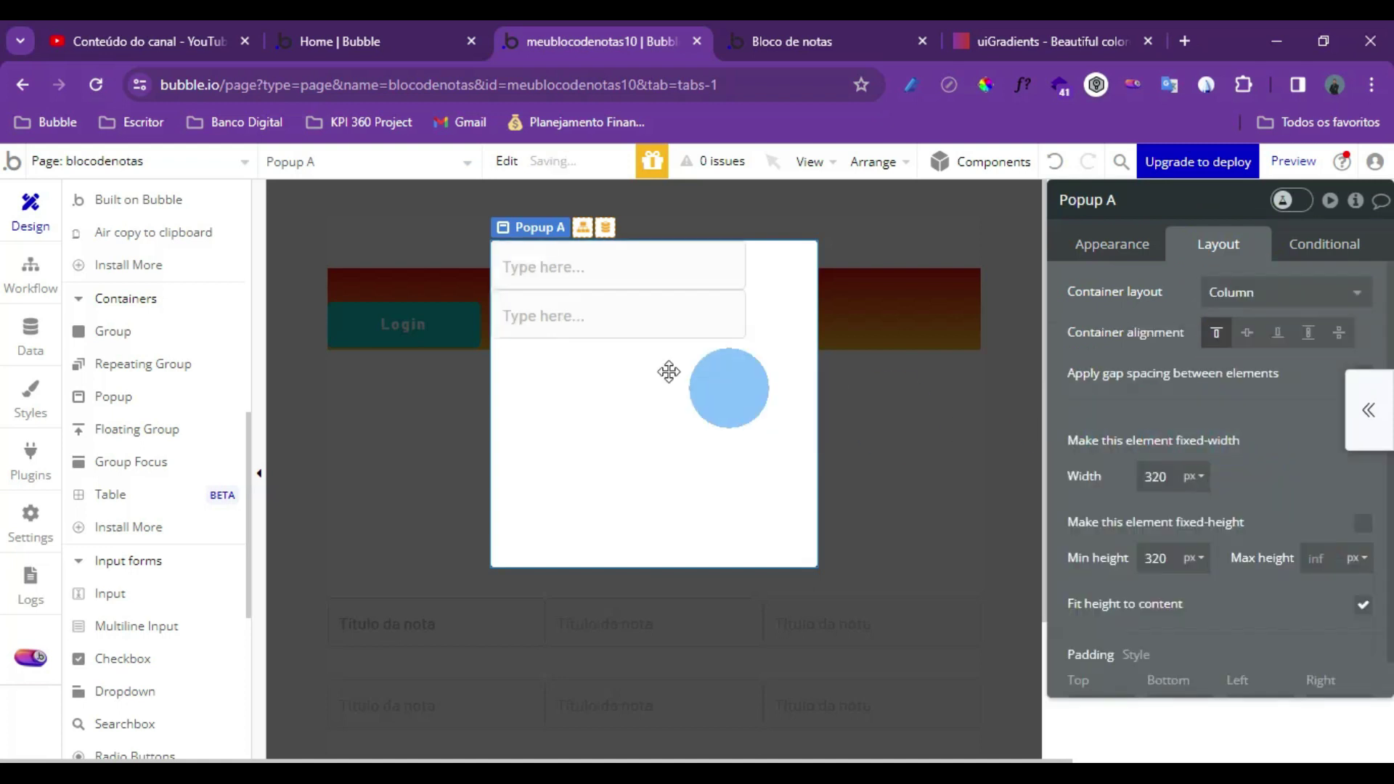
Set the placeholder of the popup's upper input to "Nome do usuario"
{"action": "left_click", "coordinate": [613, 270]}
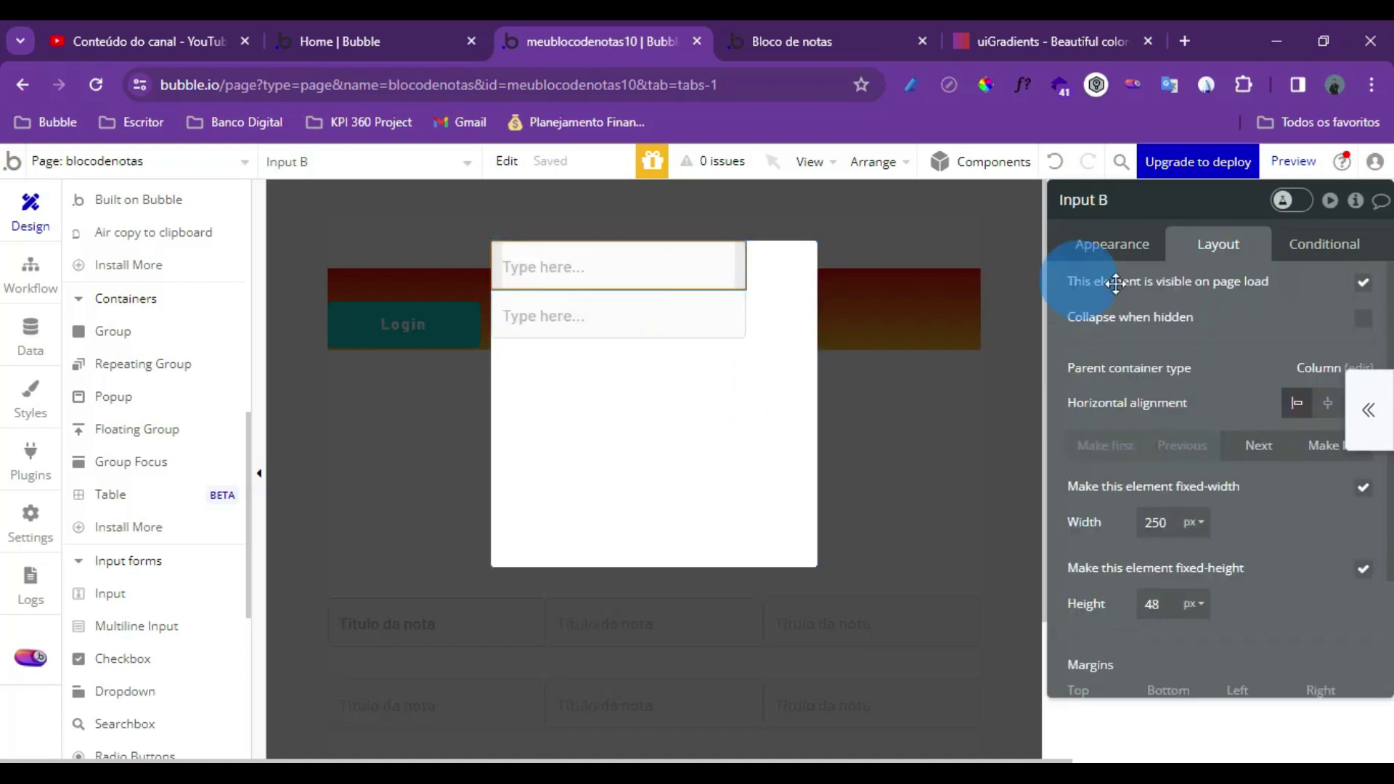
{"action": "left_click", "coordinate": [1106, 251]}
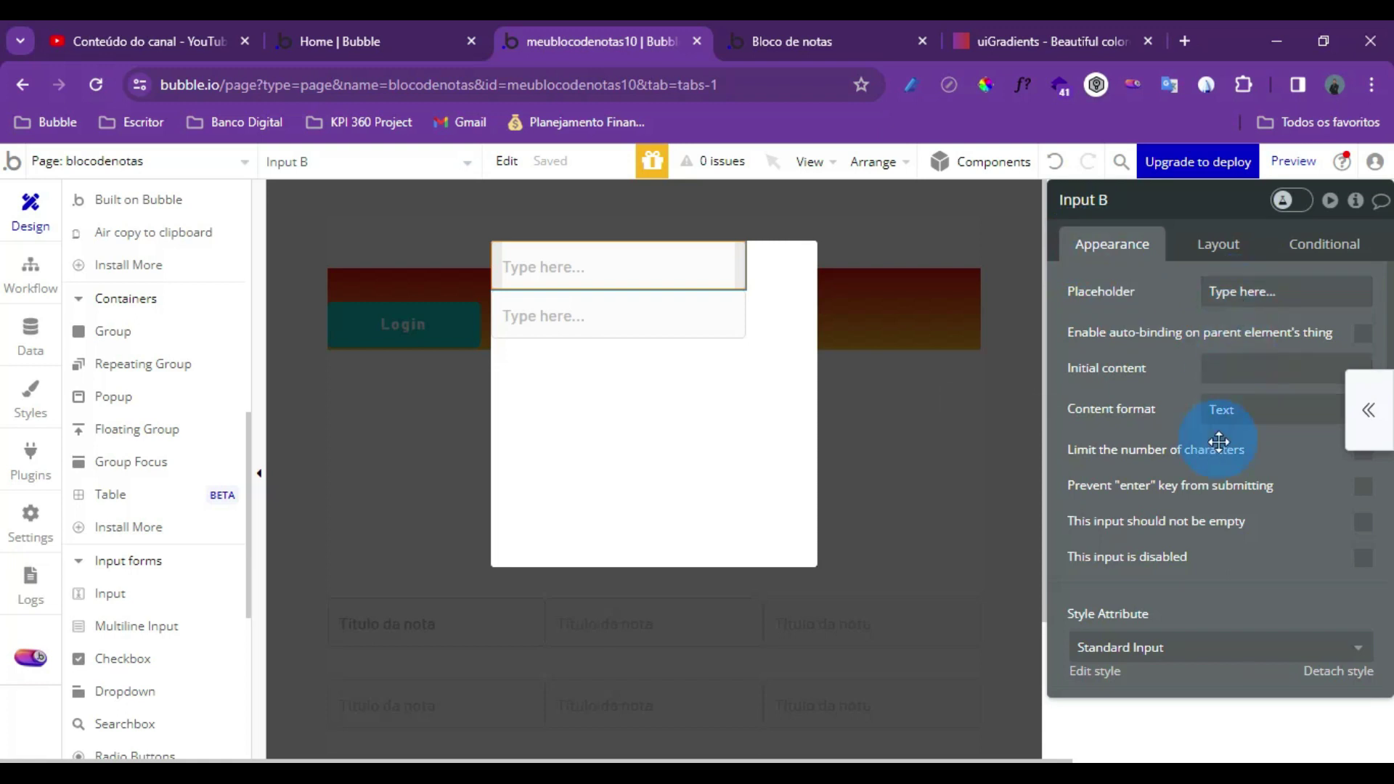
{"action": "left_click", "coordinate": [1229, 294]}
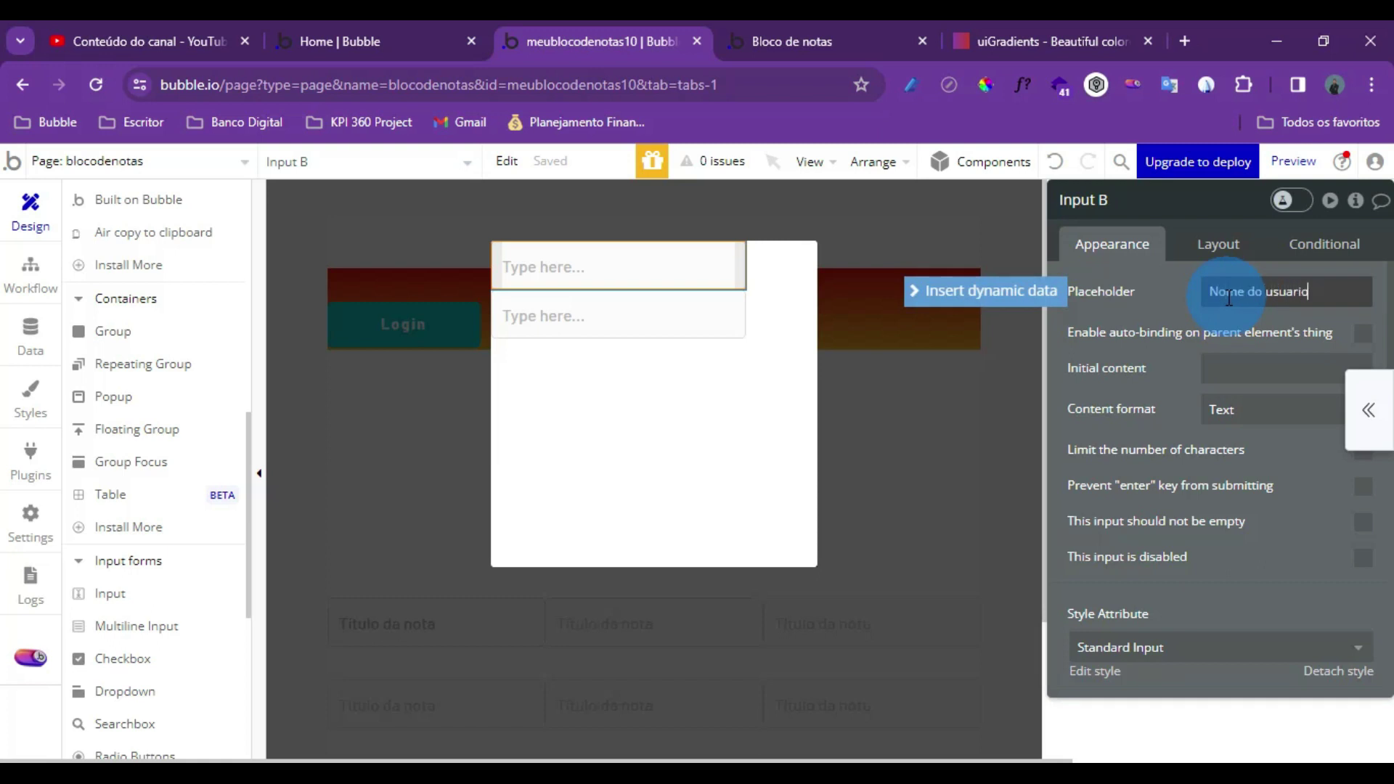
Give the popup's second input the Email content format and the placeholder "Email do usuario"
{"action": "left_click", "coordinate": [656, 312]}
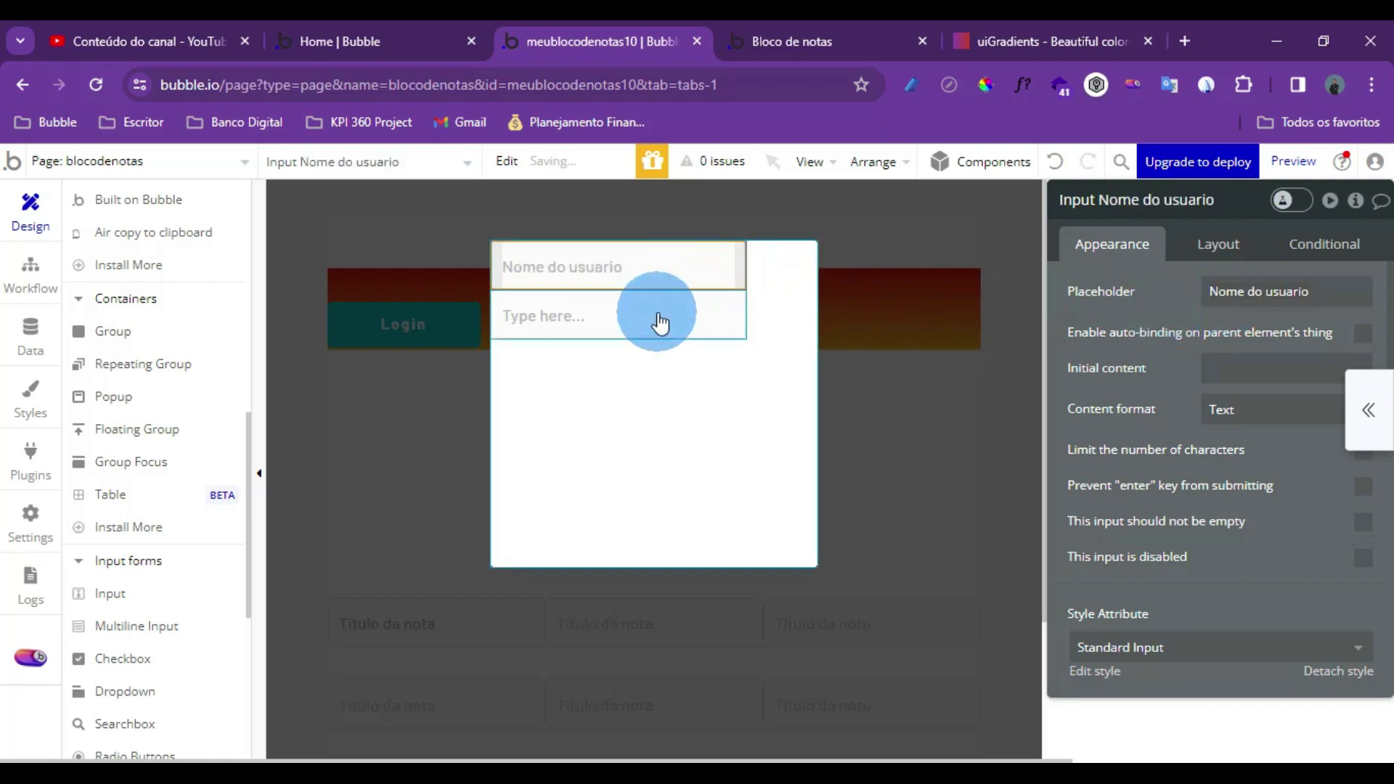
{"action": "left_click", "coordinate": [1269, 403]}
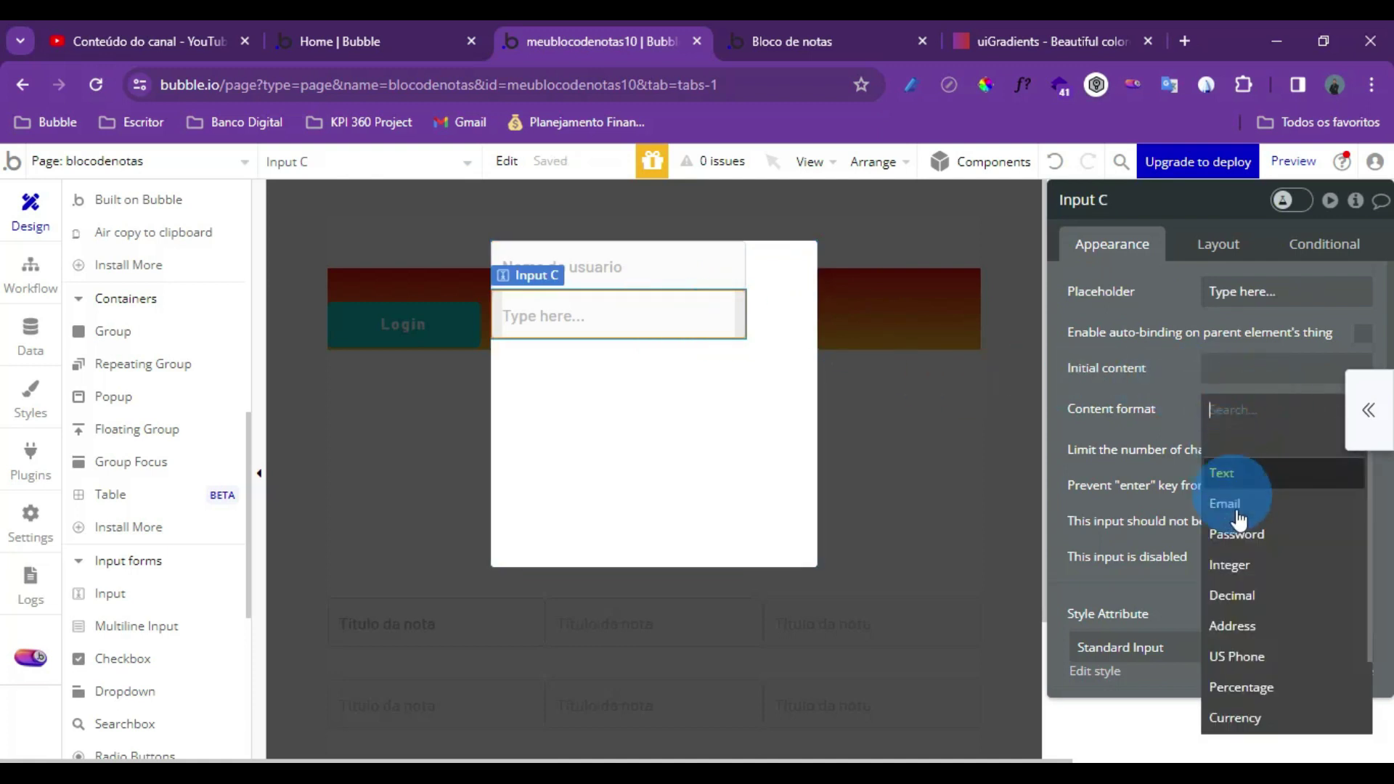
{"action": "left_click", "coordinate": [1238, 518]}
{"action": "left_click", "coordinate": [1239, 292]}
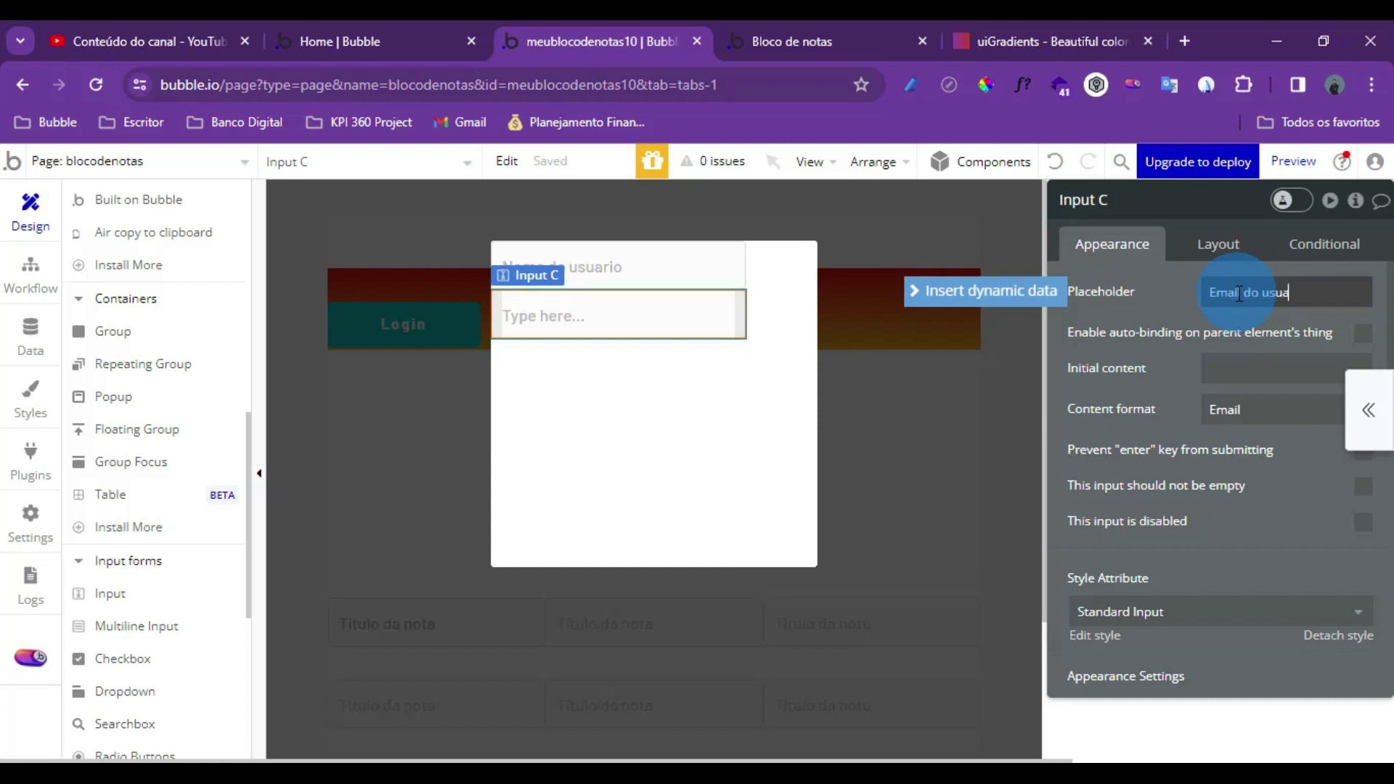
{"action": "left_click", "coordinate": [784, 398]}
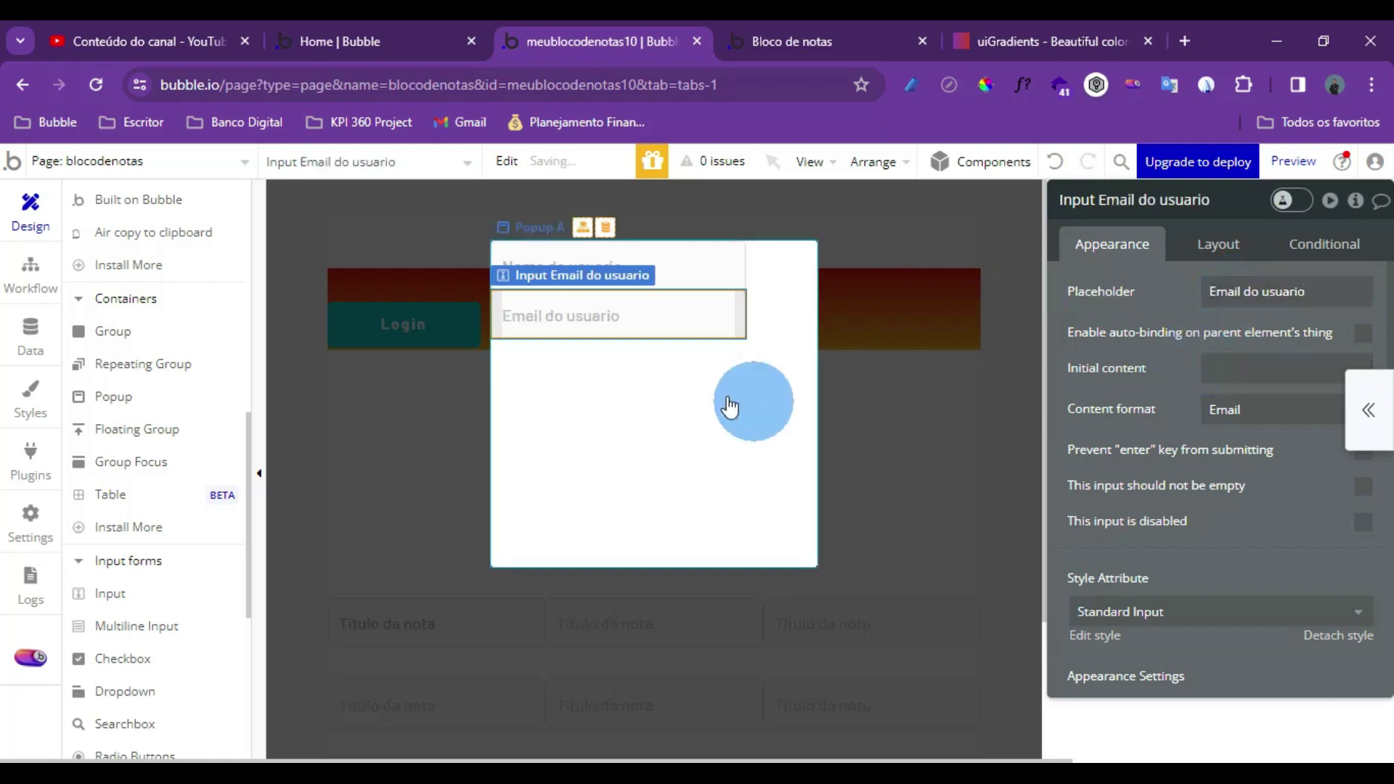
Duplicate the email input and give the copy the Password content format and the placeholder "Senha do usuario"
{"action": "left_click", "coordinate": [710, 327]}
{"action": "left_click_drag", "start_coordinate": [711, 336], "coordinate": [1086, 357]}
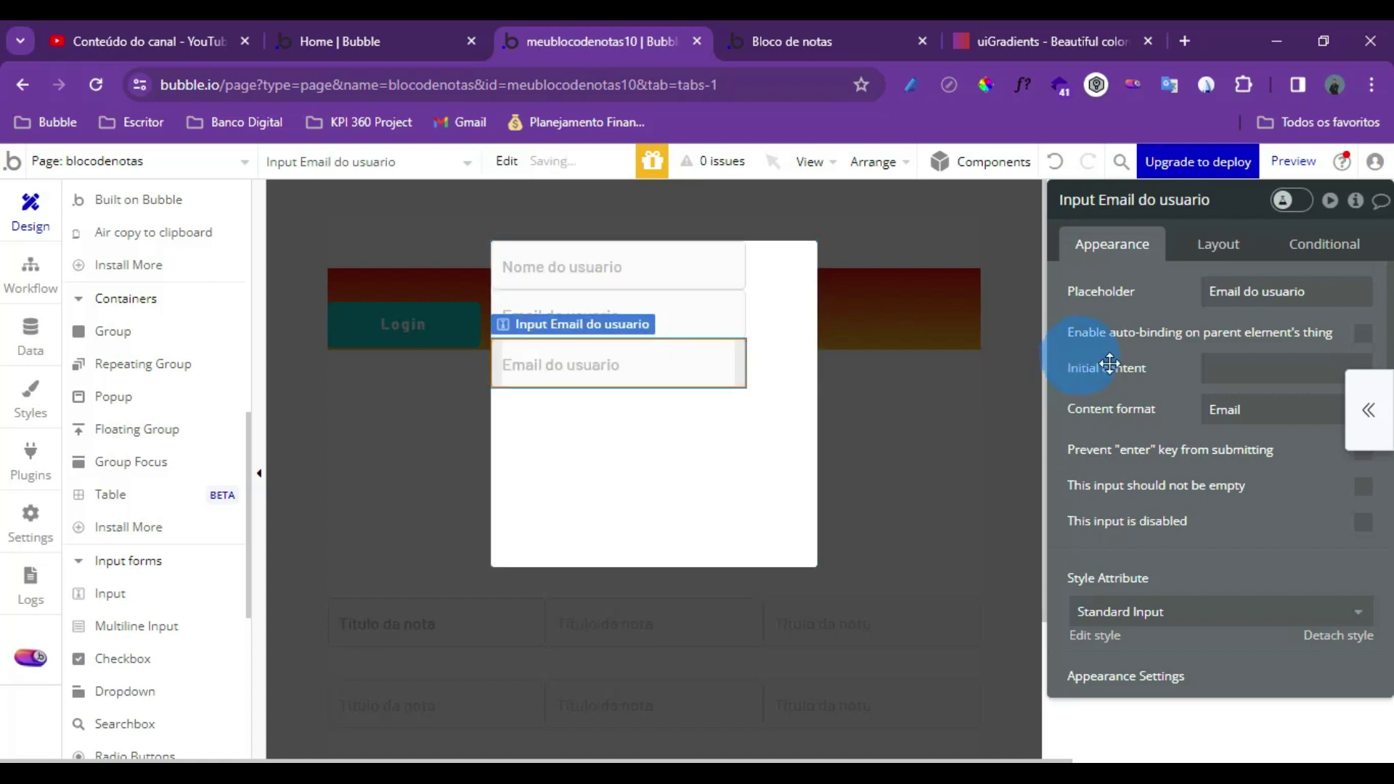
{"action": "left_click", "coordinate": [1237, 411]}
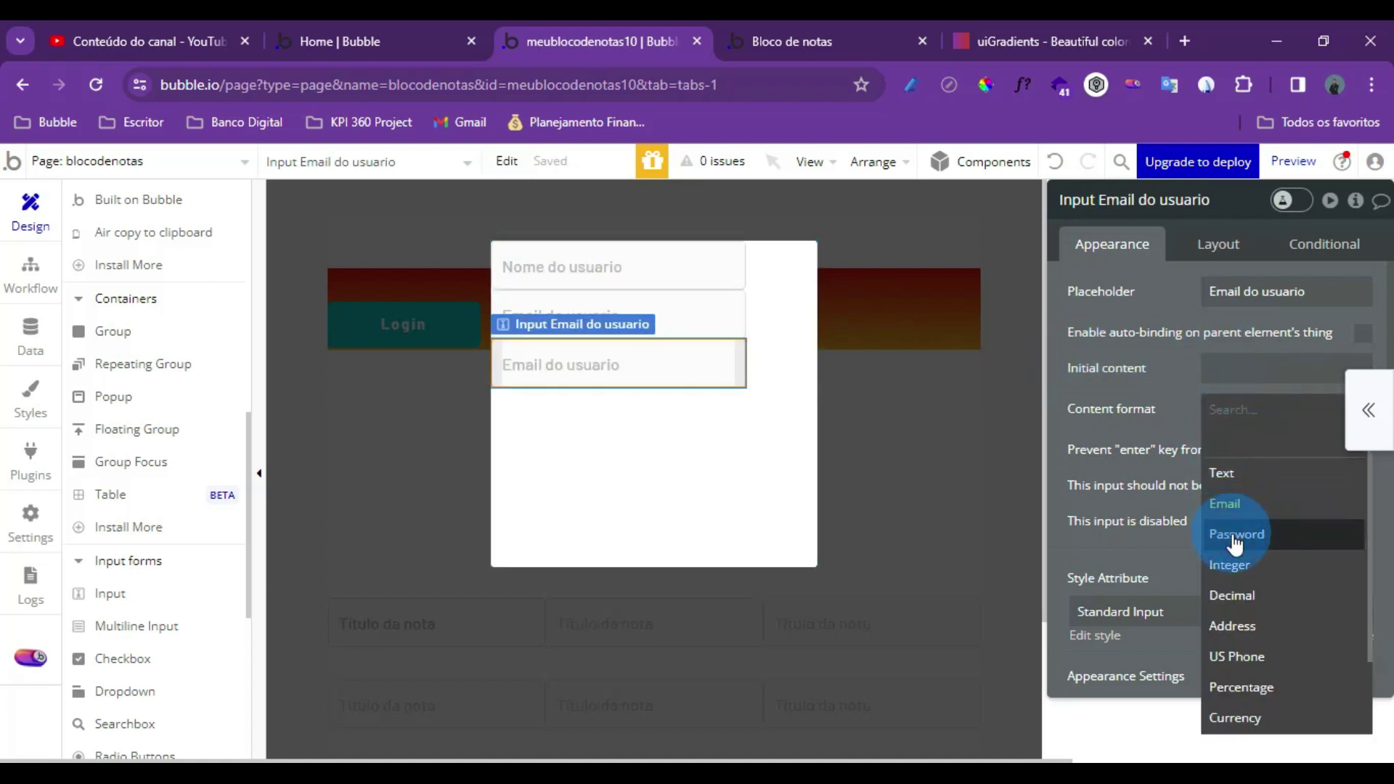
{"action": "left_click", "coordinate": [1235, 545]}
{"action": "triple_click", "coordinate": [1233, 290]}
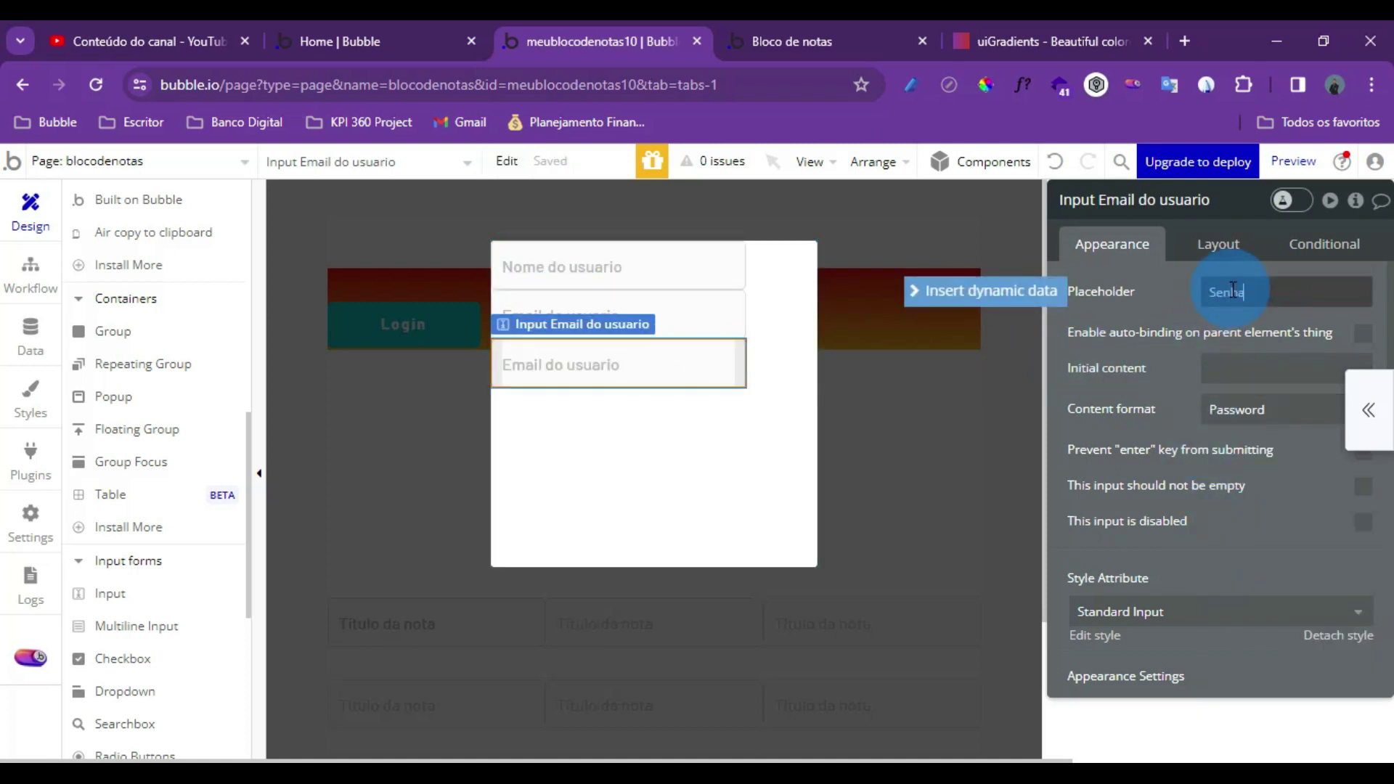
{"action": "type", "text": "Senha do usuario"}
{"action": "left_click", "coordinate": [1176, 304]}
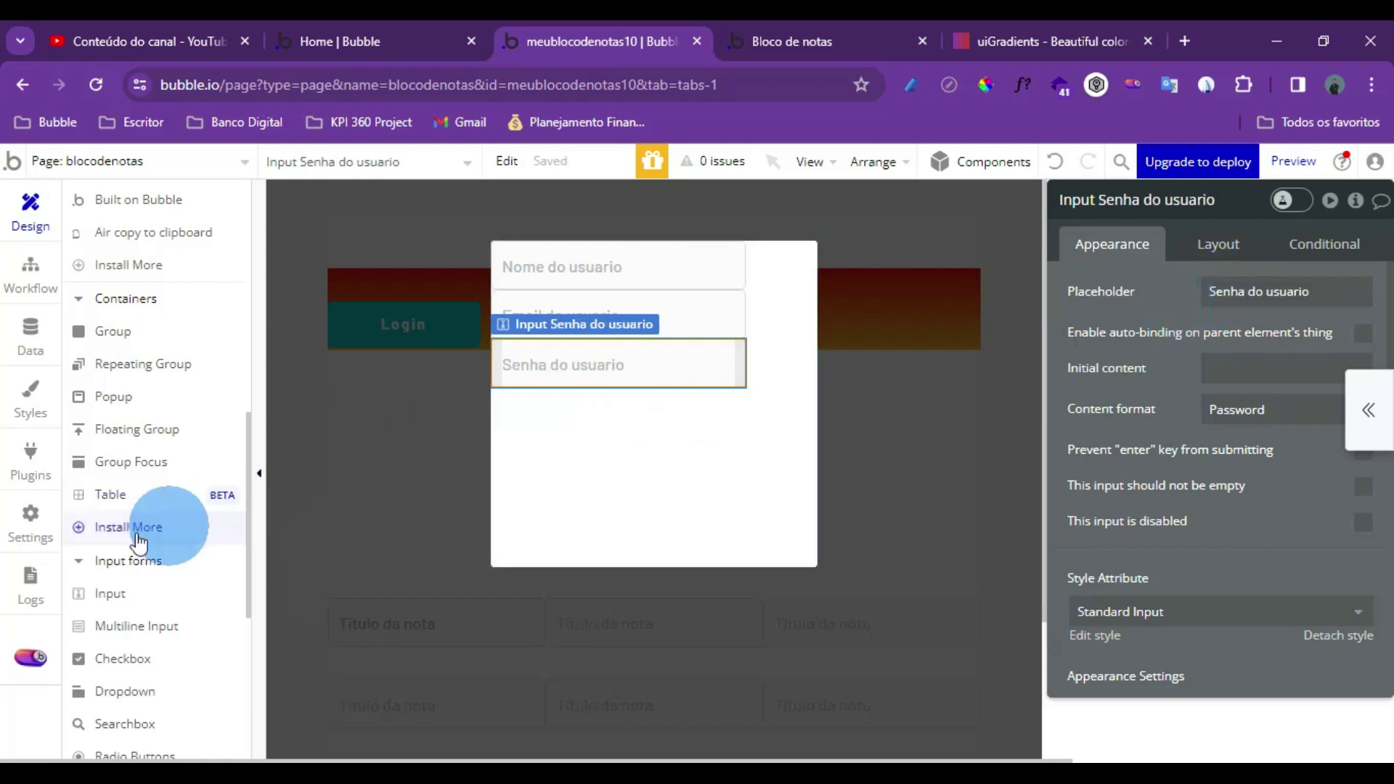
Add a button below the popup's three inputs and label it "Cadastro"
{"action": "scroll", "coordinate": [112, 403], "scroll_direction": "up", "scroll_amount": 8}
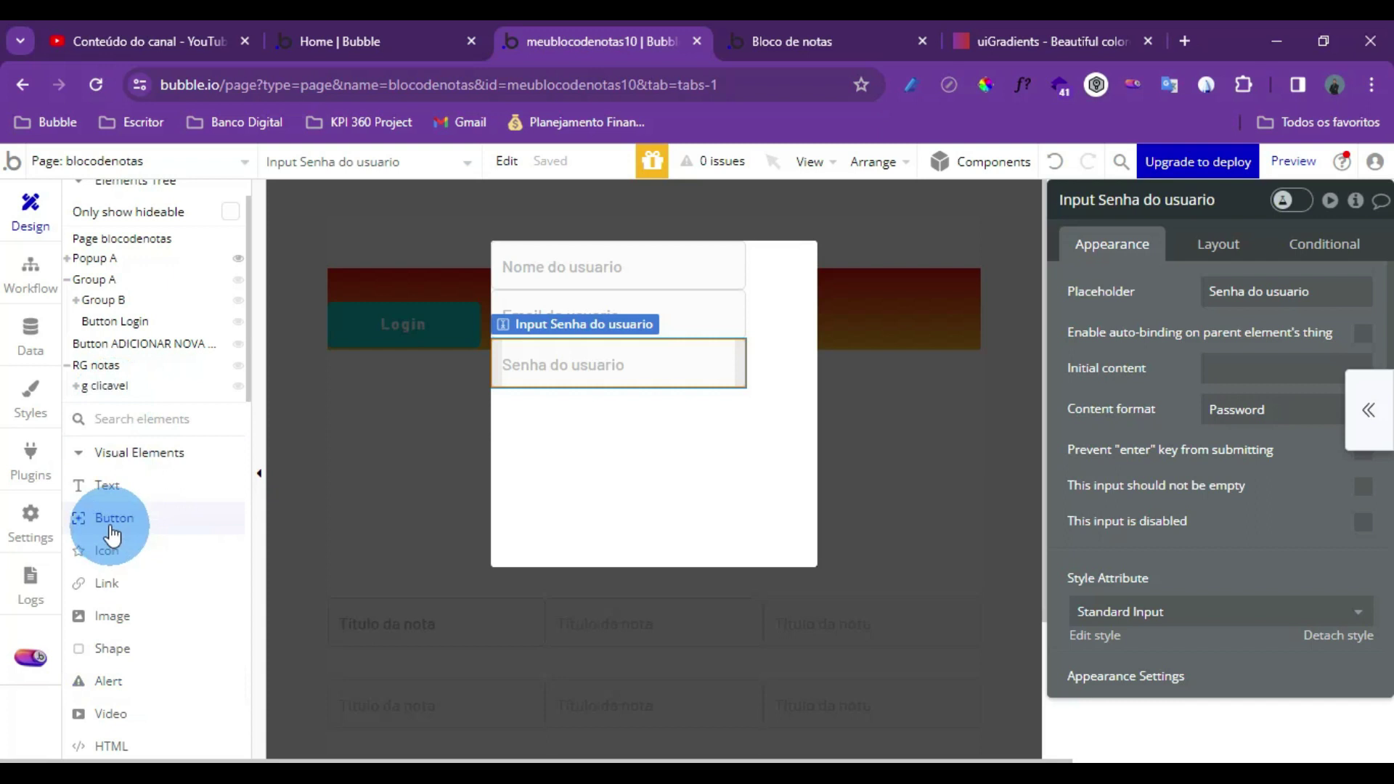
{"action": "left_click", "coordinate": [663, 445]}
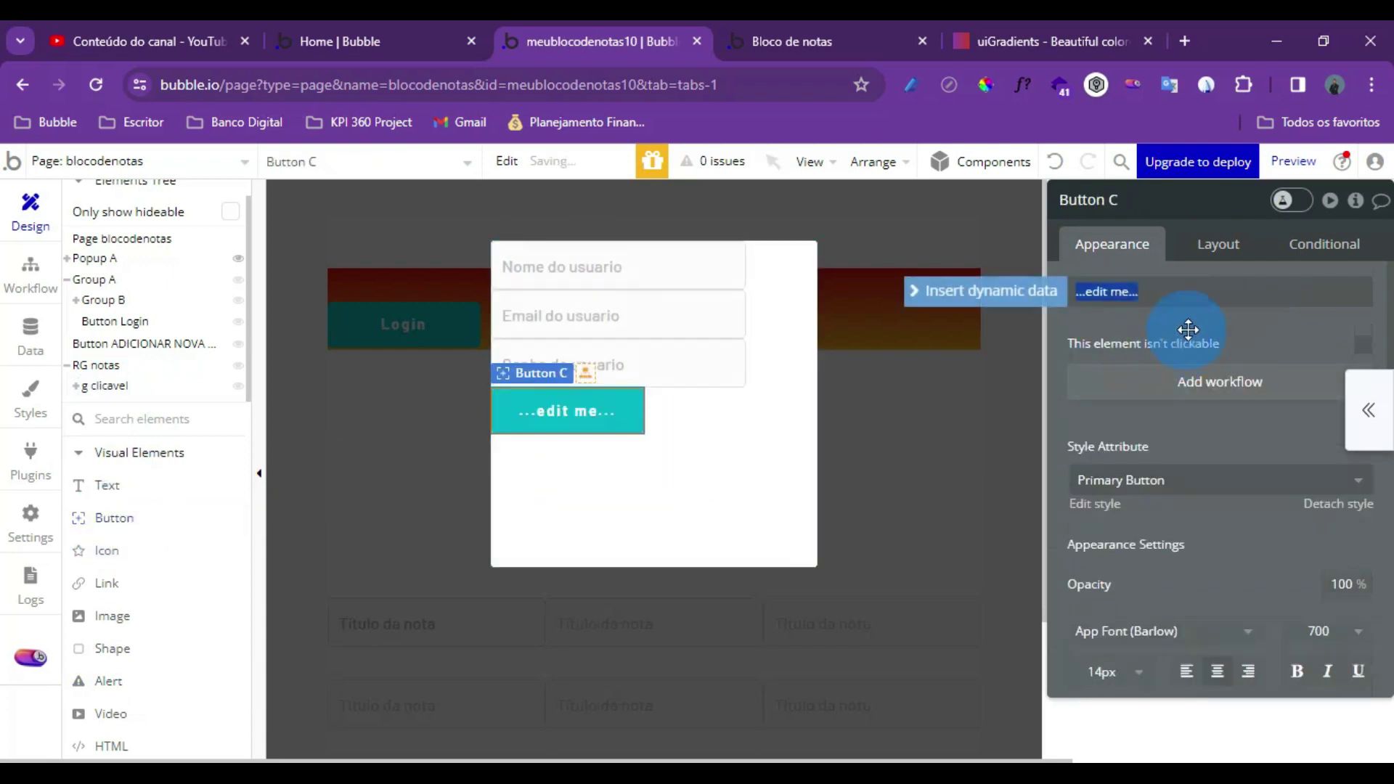
{"action": "triple_click", "coordinate": [1178, 306]}
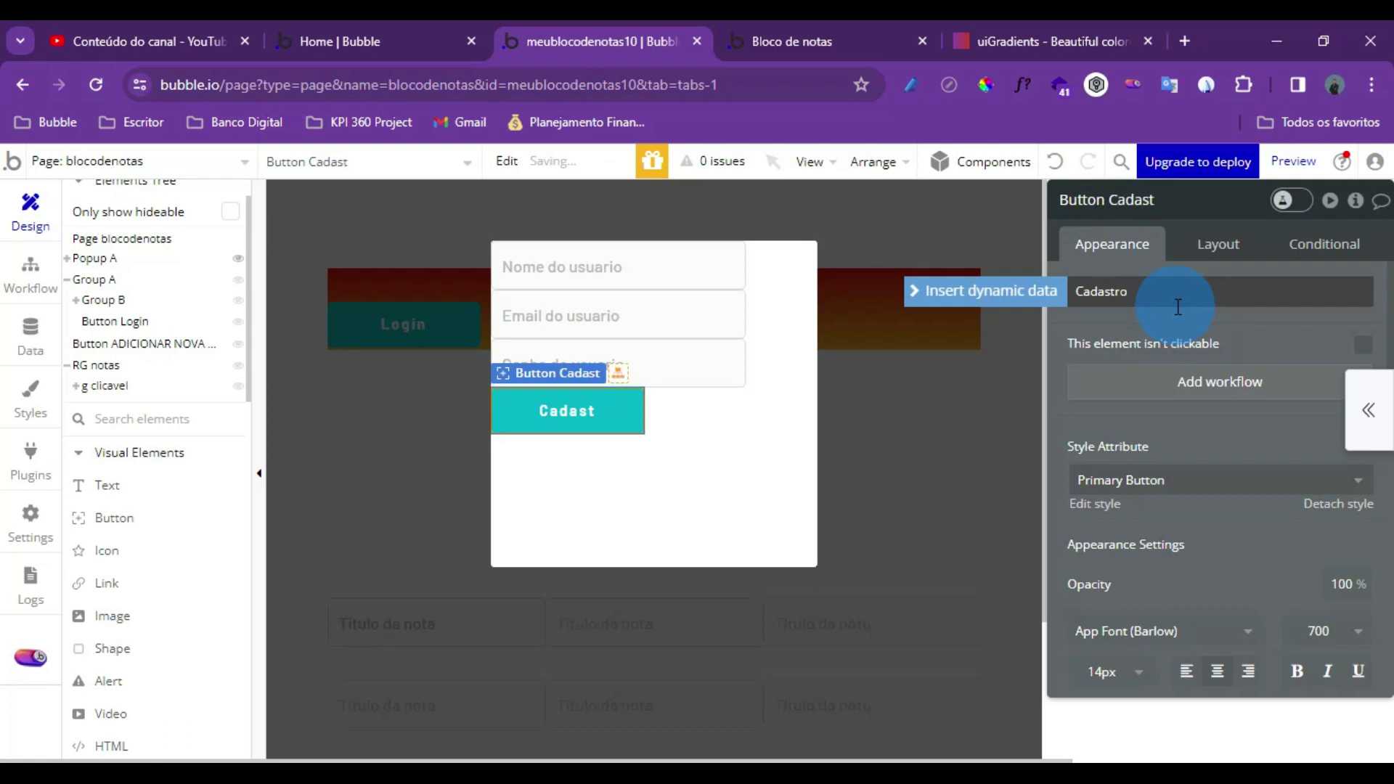
{"action": "left_click", "coordinate": [1144, 336]}
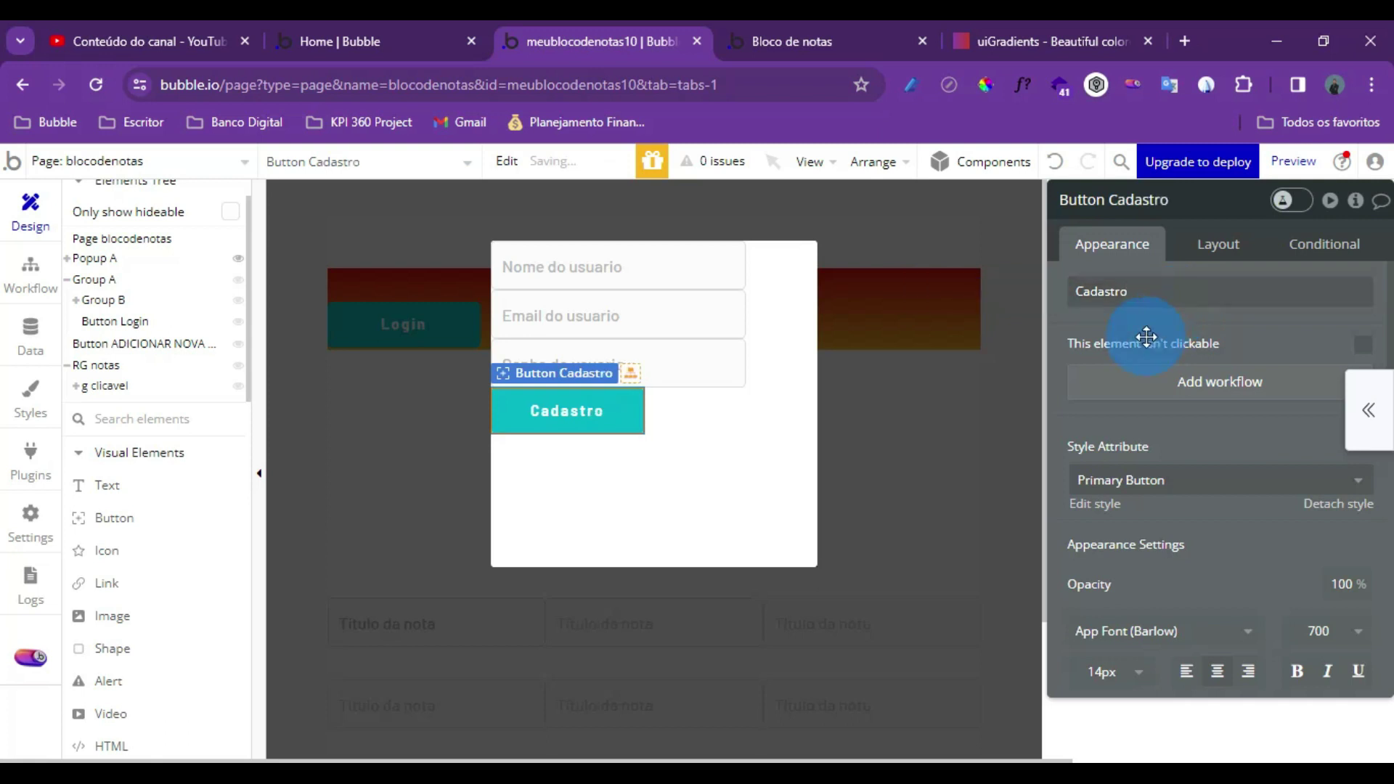
Set the popup's container alignment so its elements spread vertically with space around them
{"action": "left_click", "coordinate": [781, 459]}
{"action": "left_click", "coordinate": [1217, 244]}
{"action": "left_click", "coordinate": [1314, 335]}
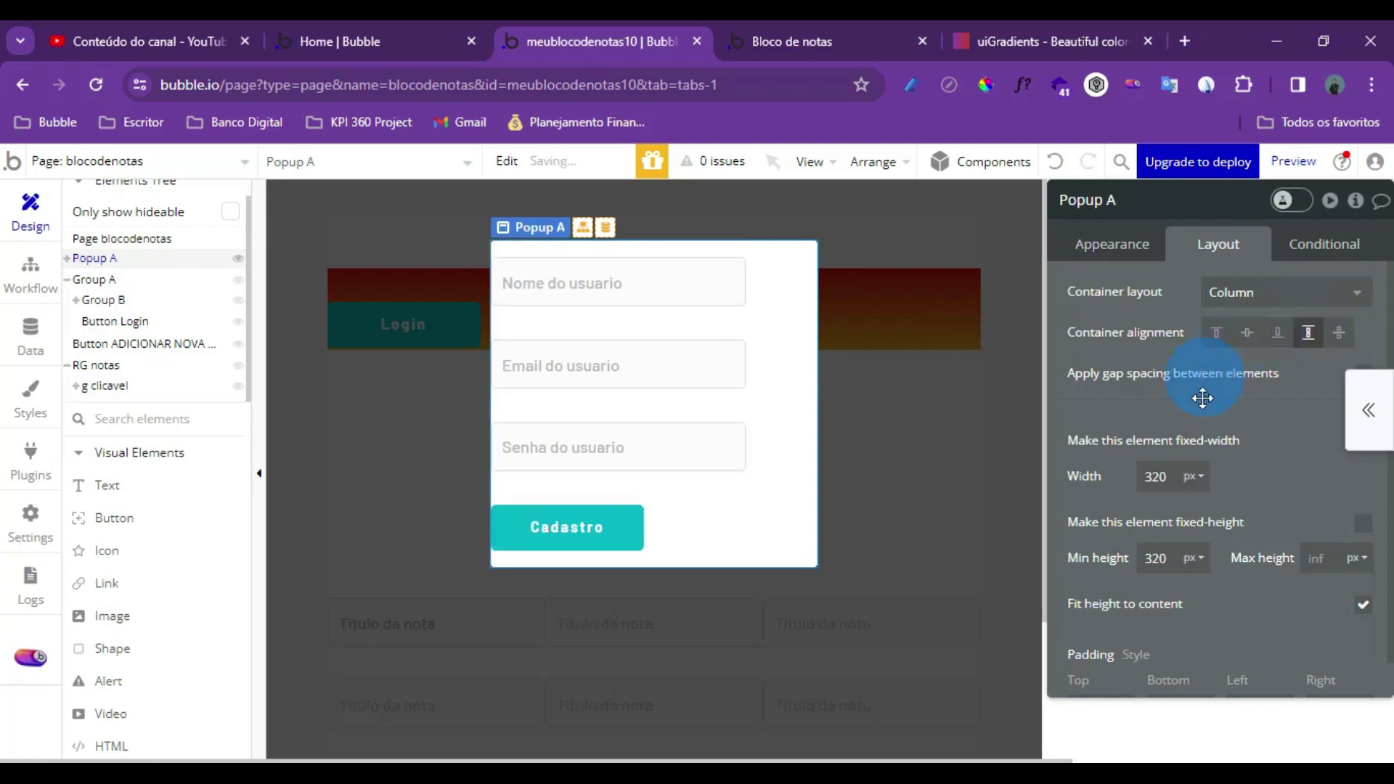
{"action": "left_click", "coordinate": [1125, 257]}
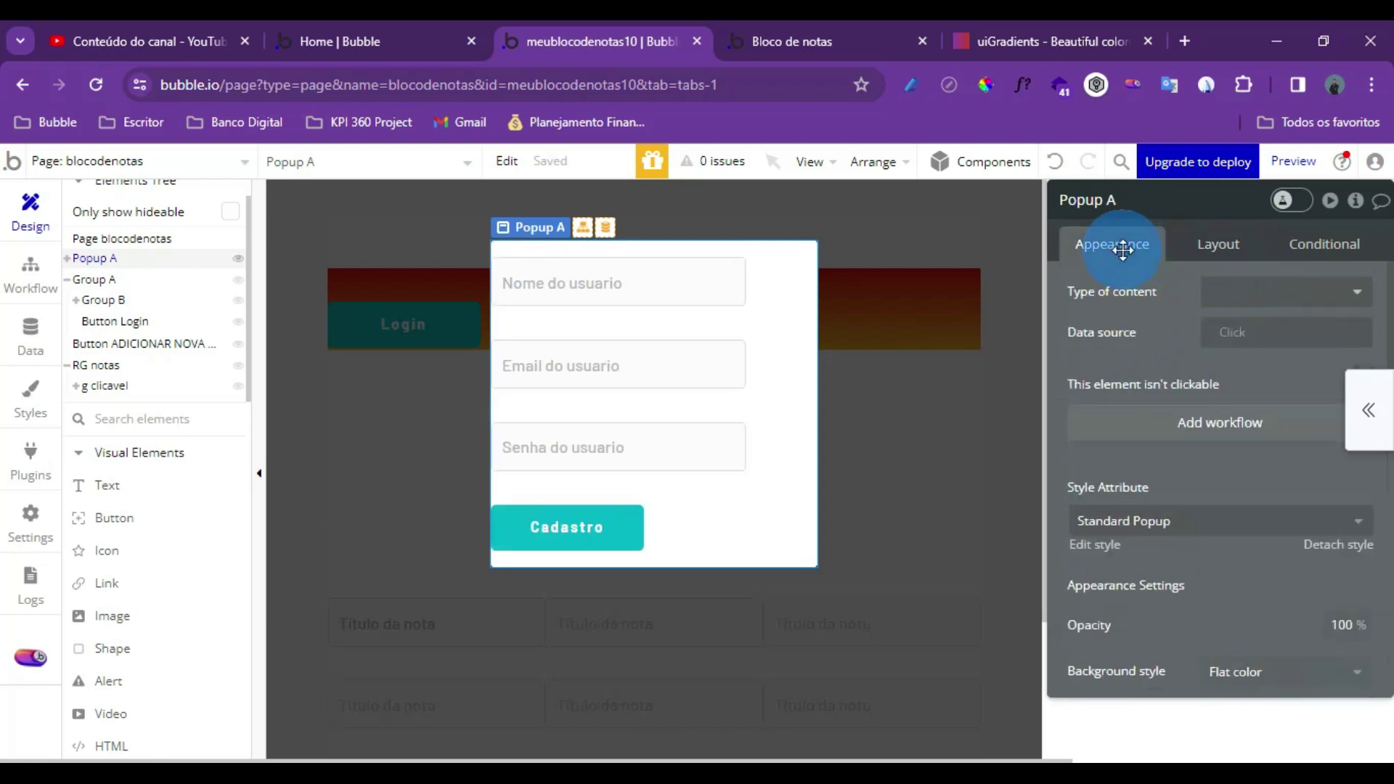
{"action": "left_click", "coordinate": [1255, 260]}
Center the Nome do usuario, Email do usuario and Senha do usuario inputs horizontally in the popup
{"action": "left_click", "coordinate": [644, 286]}
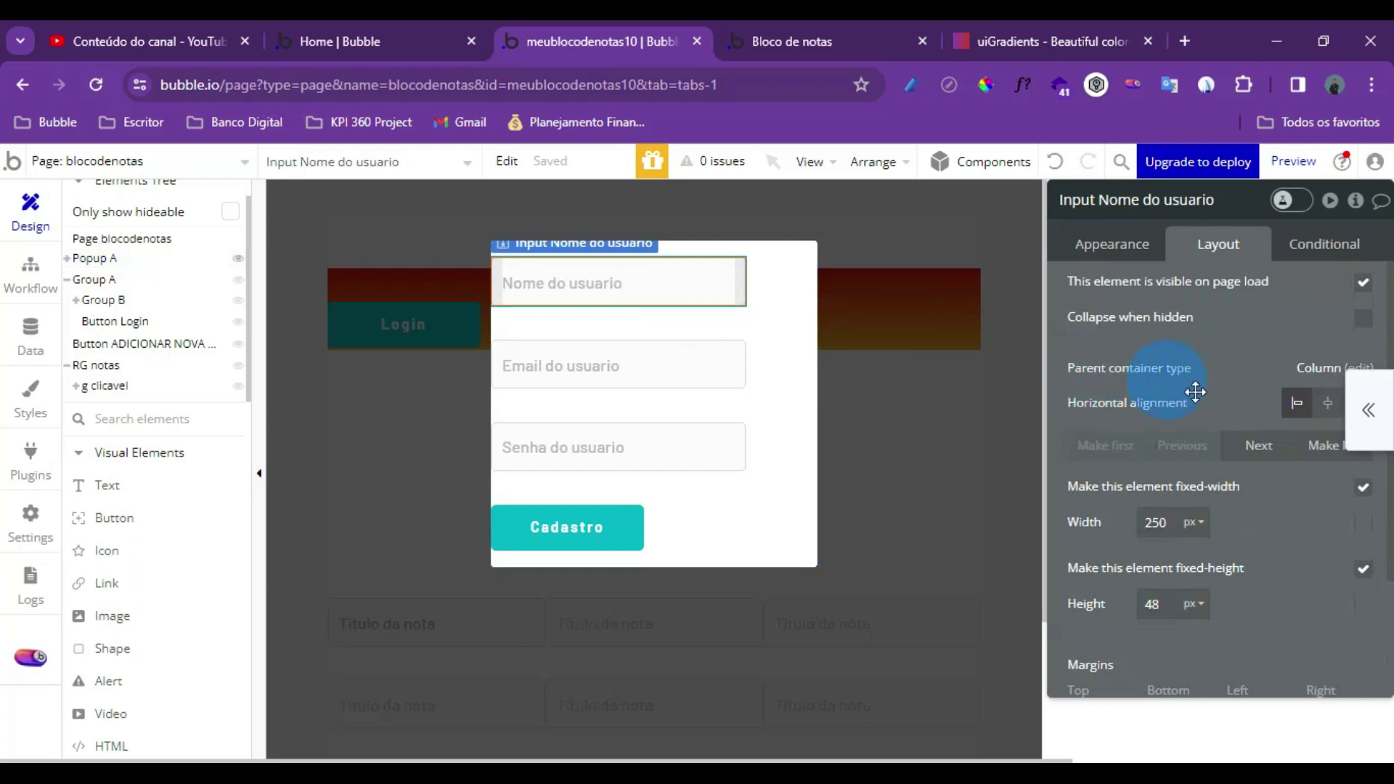
{"action": "left_click", "coordinate": [1327, 405]}
{"action": "left_click", "coordinate": [690, 377]}
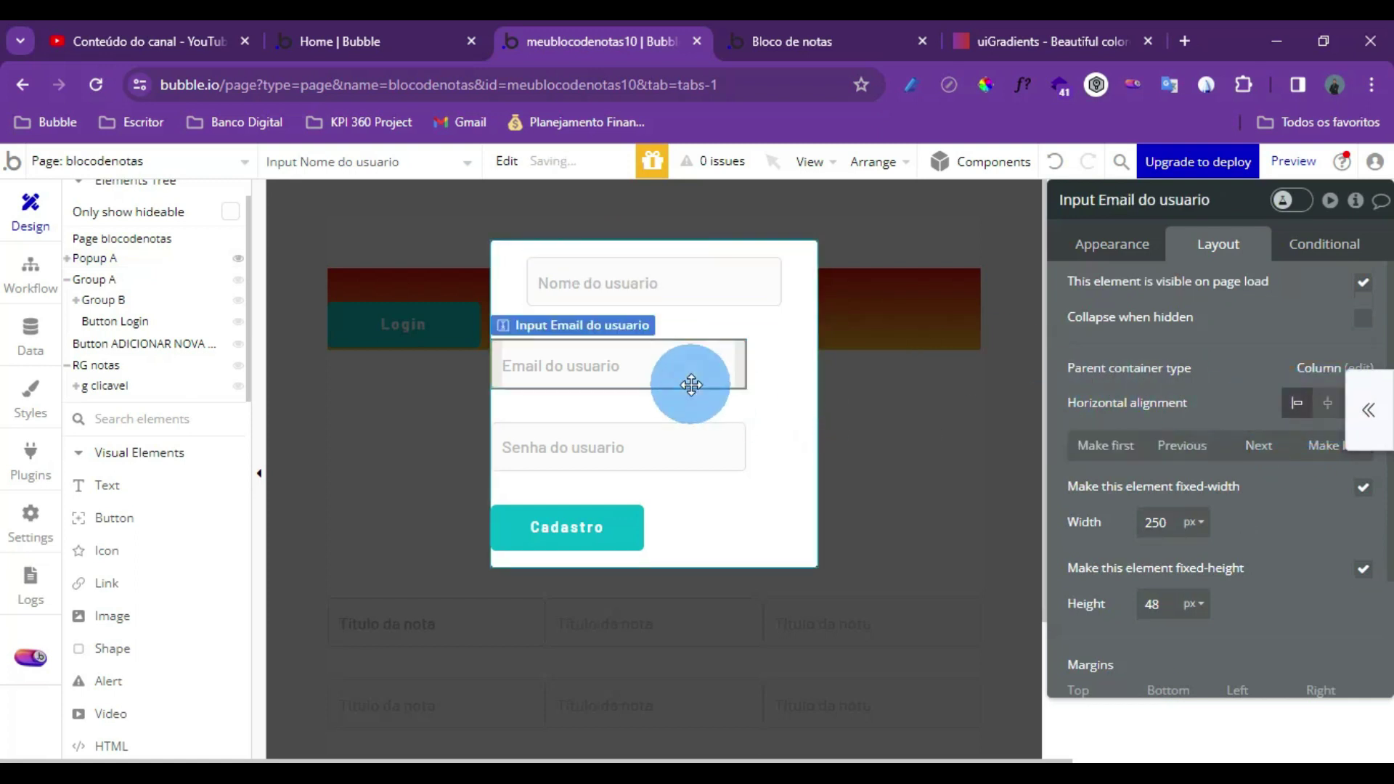
{"action": "left_click", "coordinate": [1318, 408]}
{"action": "left_click", "coordinate": [614, 458]}
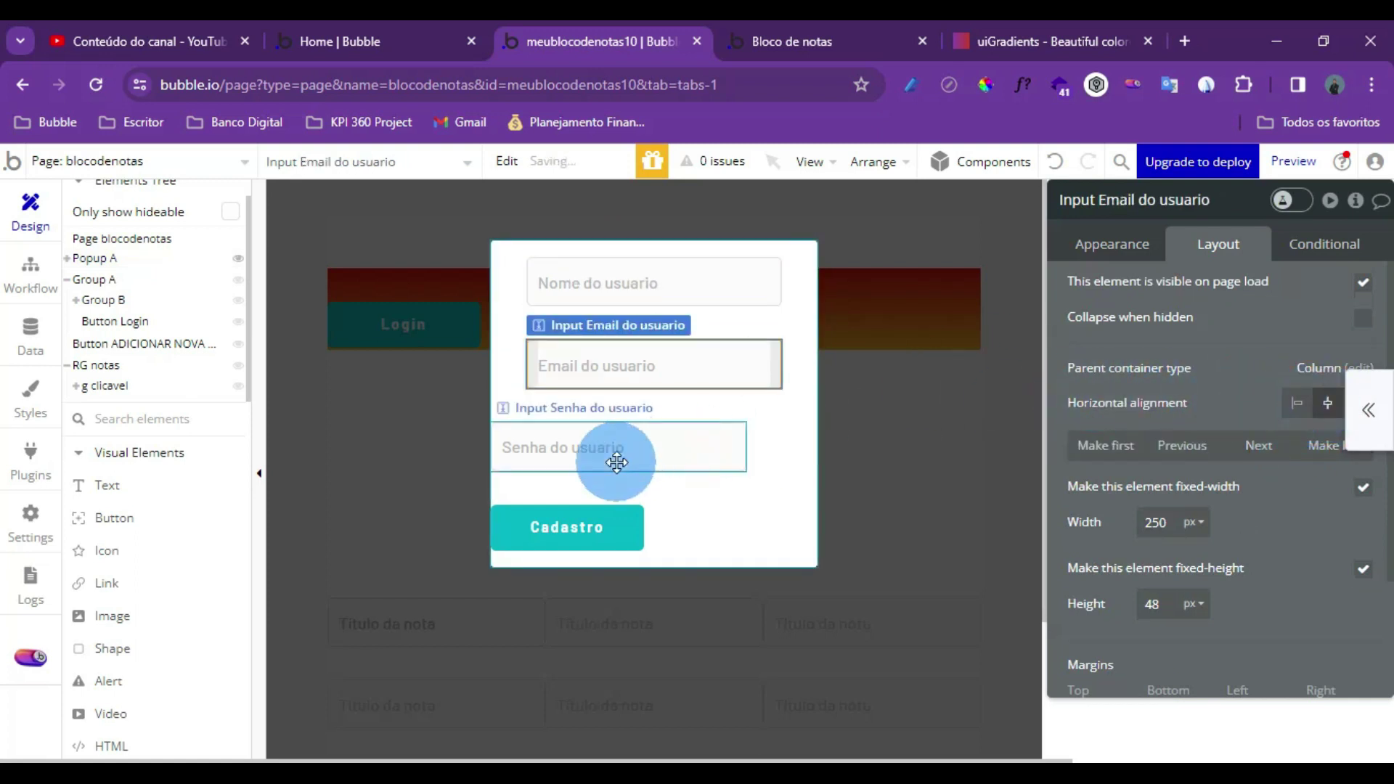
{"action": "left_click", "coordinate": [1330, 408]}
Center the Cadastro button horizontally in the popup and set its width to 250 px
{"action": "left_click", "coordinate": [569, 534]}
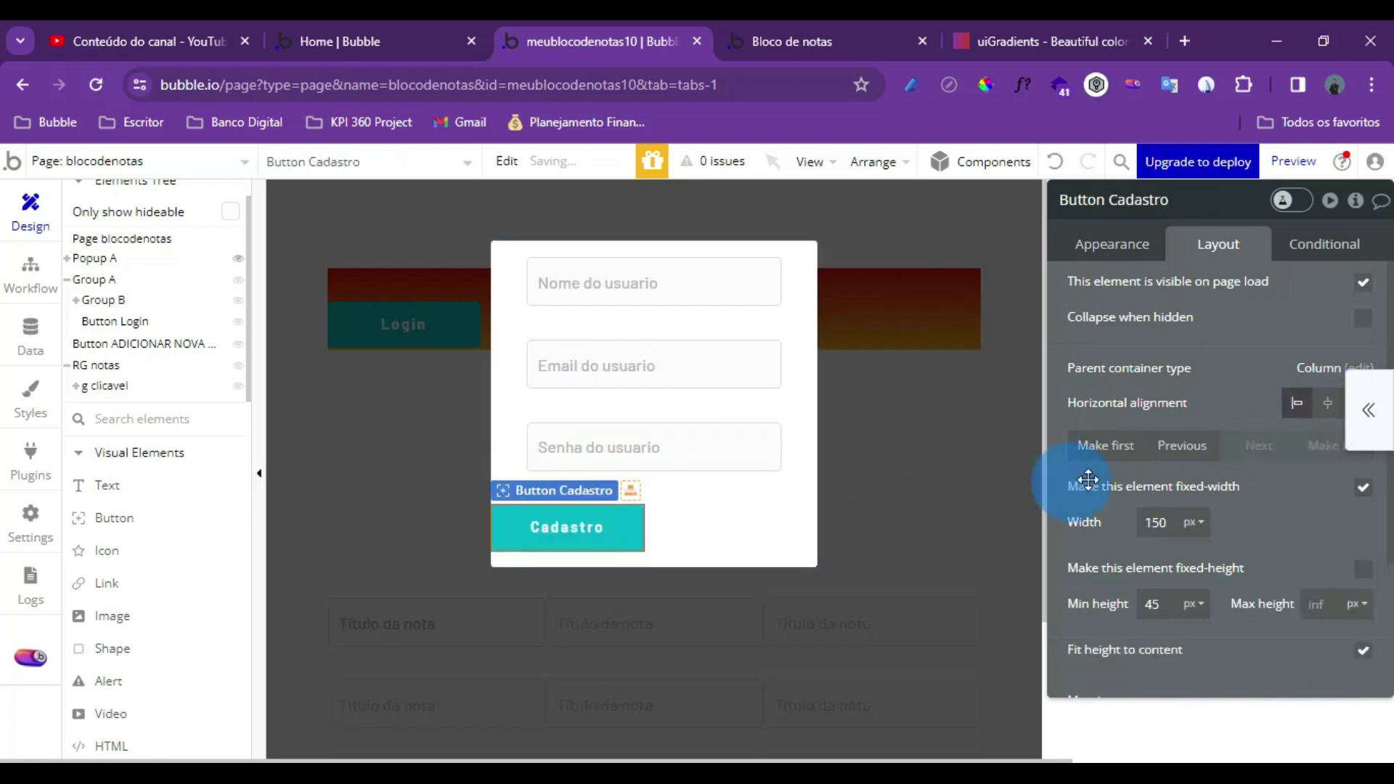
{"action": "left_click", "coordinate": [1326, 405]}
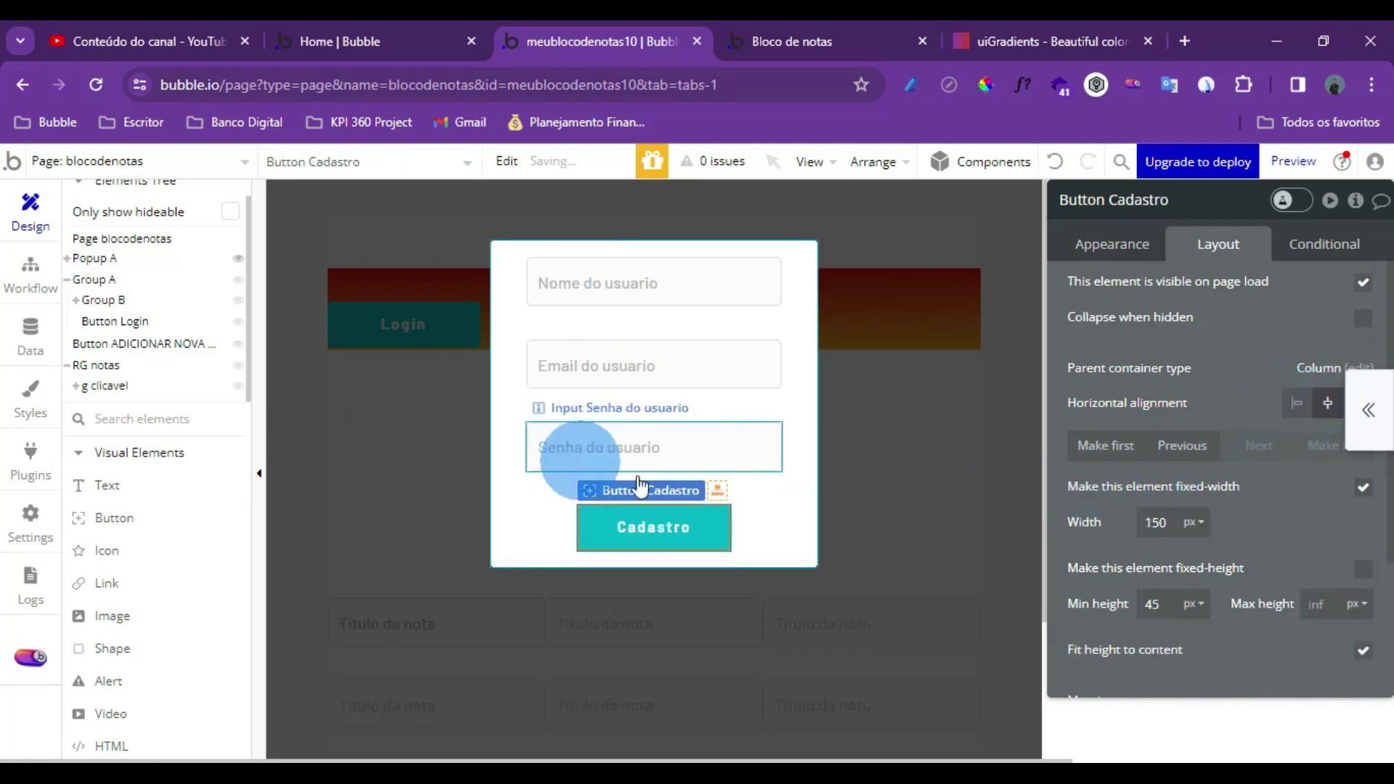
{"action": "type", "text": "2"}
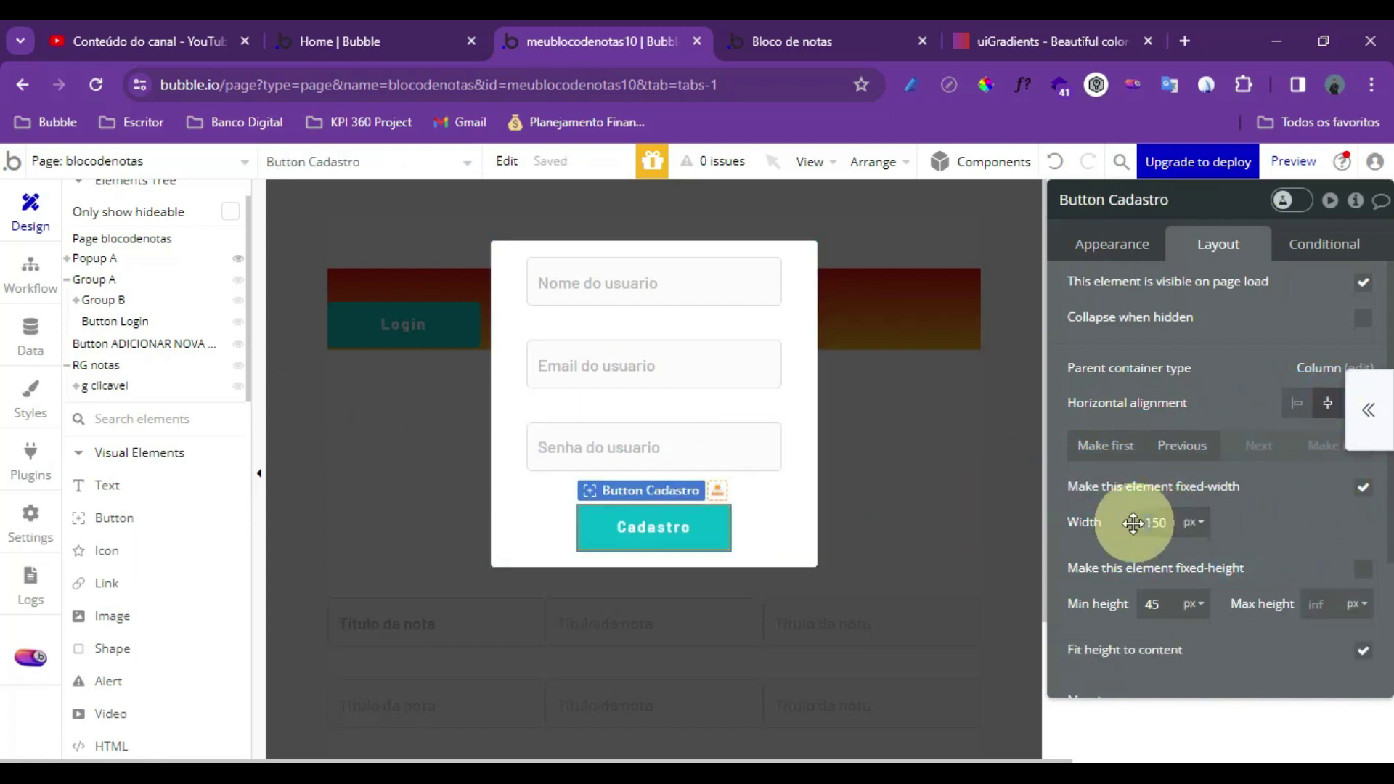
{"action": "left_click", "coordinate": [612, 283]}
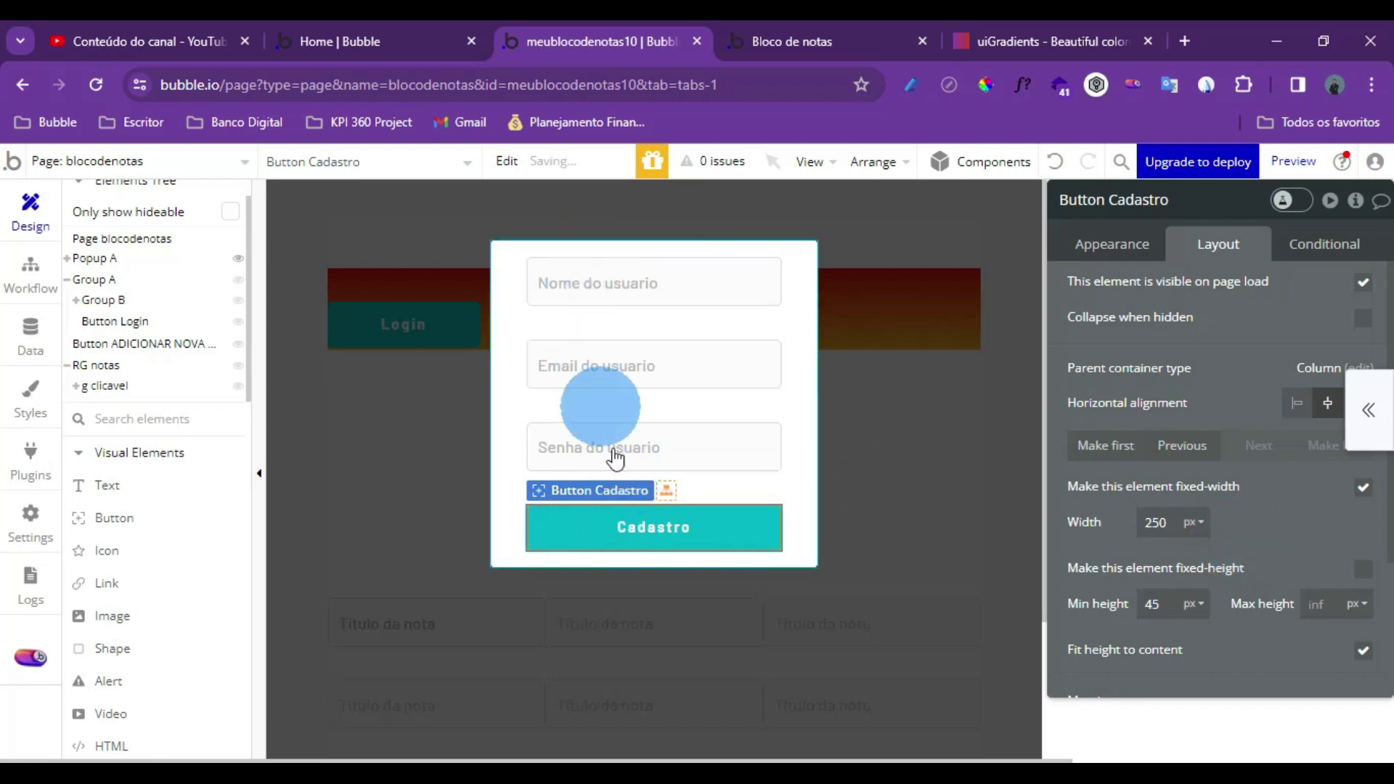
{"action": "left_click", "coordinate": [796, 421]}
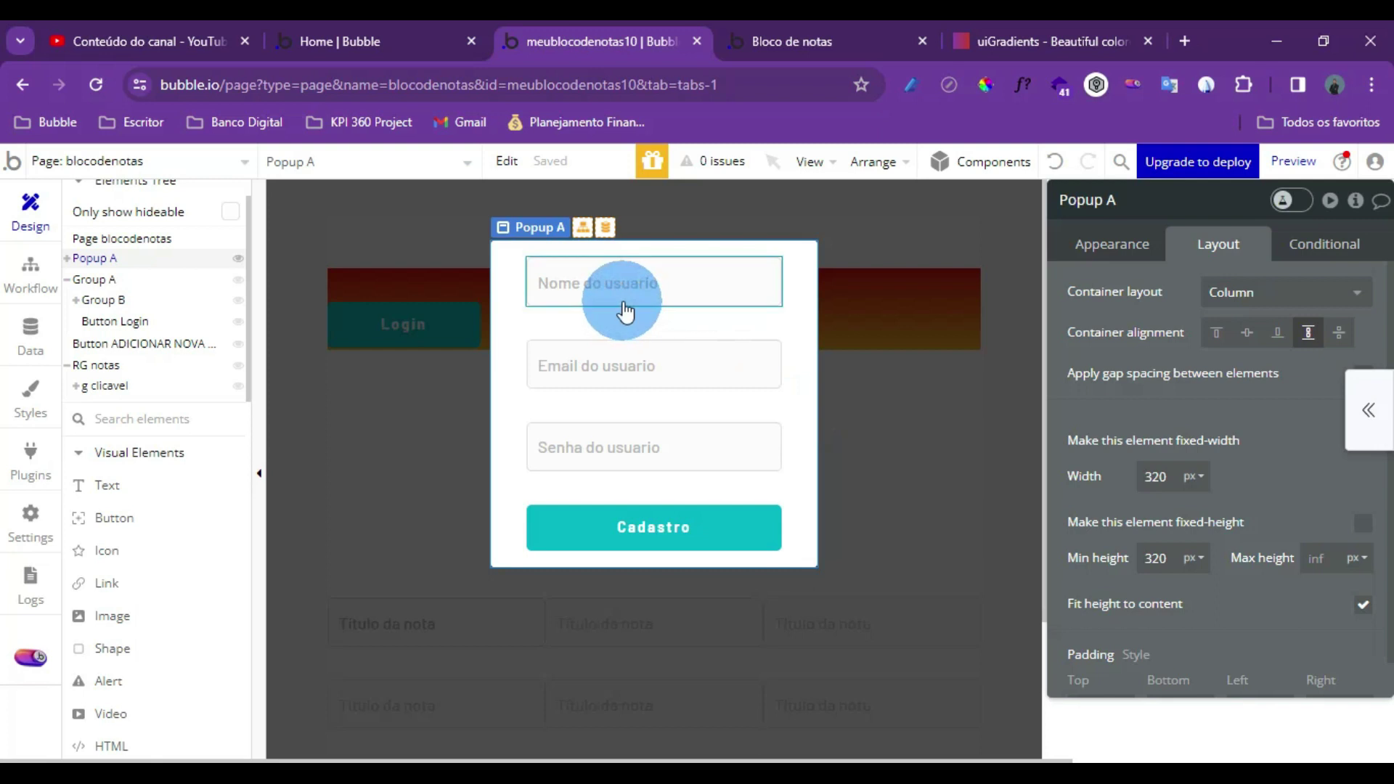
{"action": "left_click", "coordinate": [617, 364]}
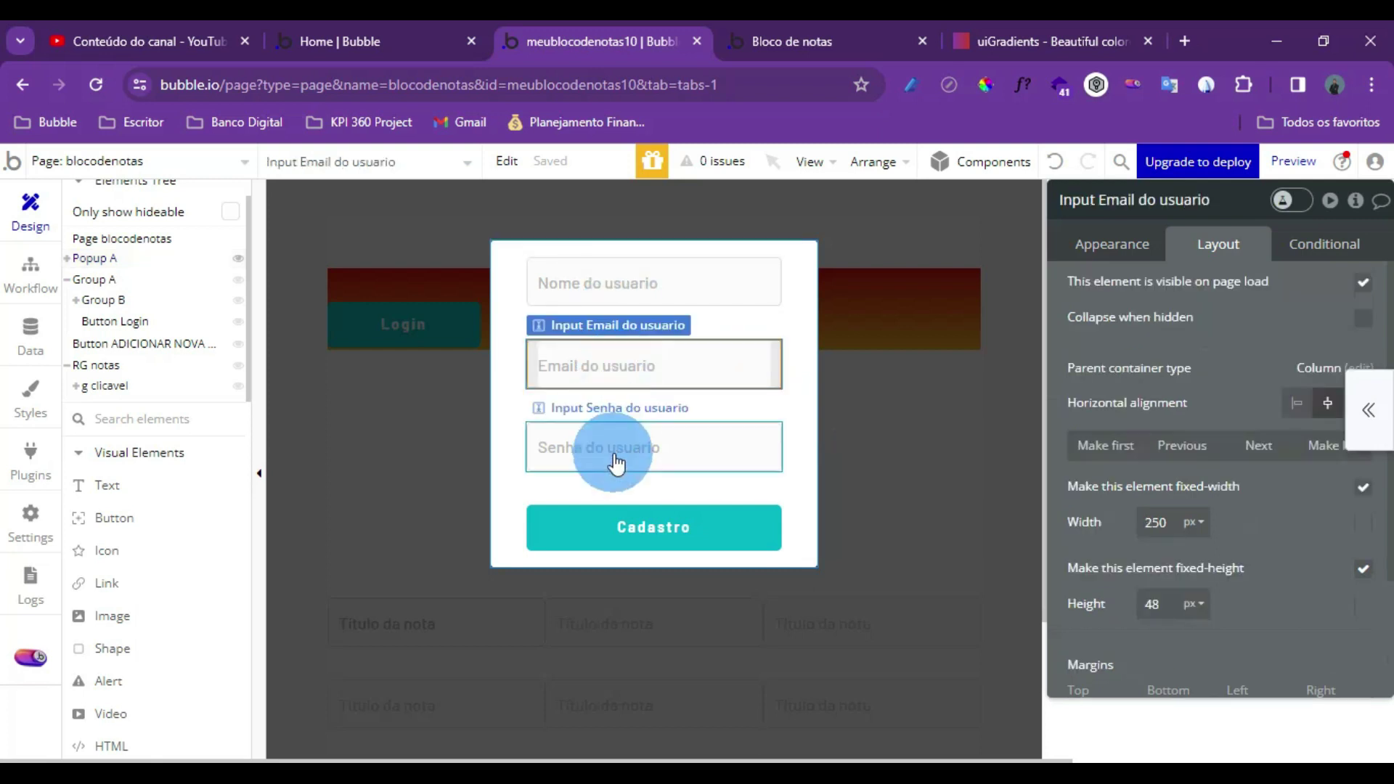
{"action": "left_click", "coordinate": [615, 454]}
{"action": "left_click", "coordinate": [645, 541]}
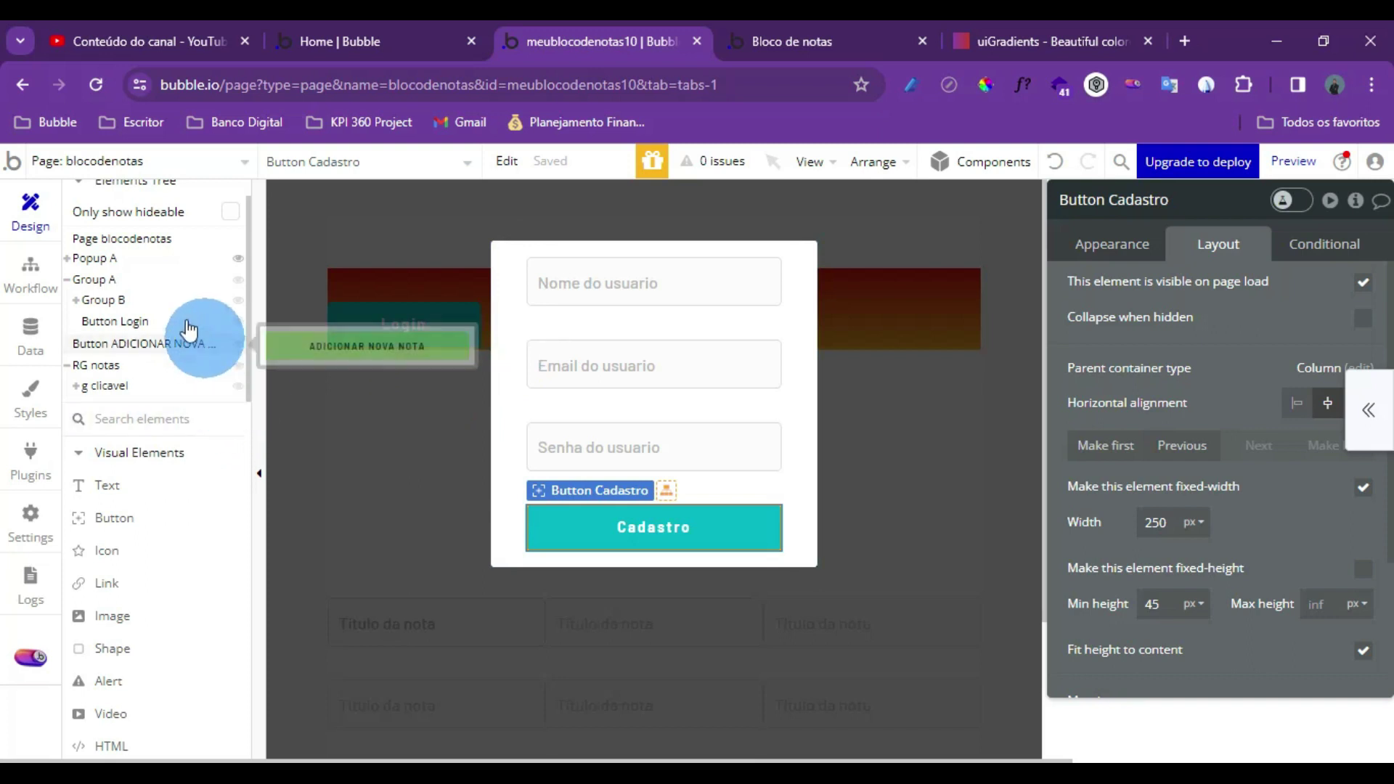
Rename the popup element to "Popup cadastro"
{"action": "left_click", "coordinate": [109, 260]}
{"action": "left_click", "coordinate": [1167, 210]}
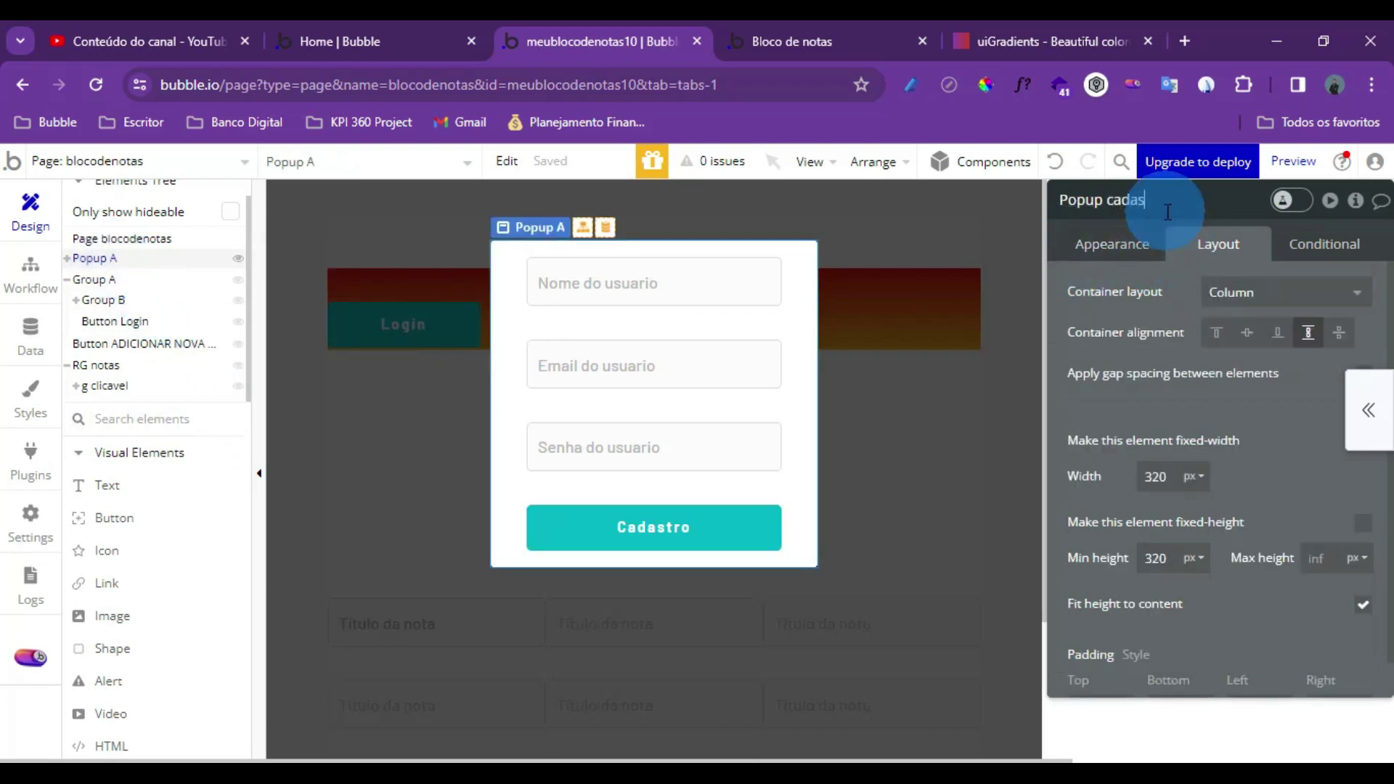
{"action": "left_click", "coordinate": [139, 258]}
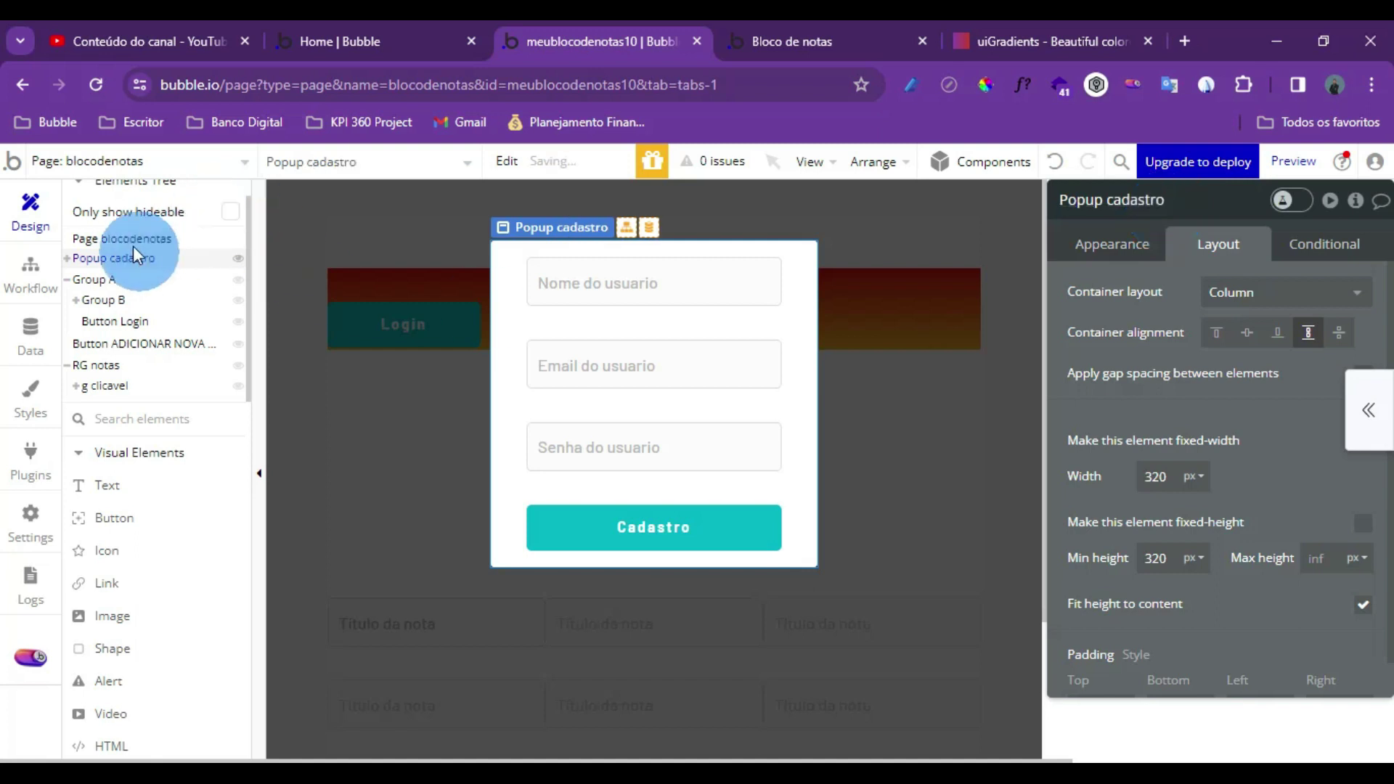
Copy Popup cadastro, paste it onto the blocodenotas page and rename the copy "Popup login"
{"action": "right_click", "coordinate": [133, 269]}
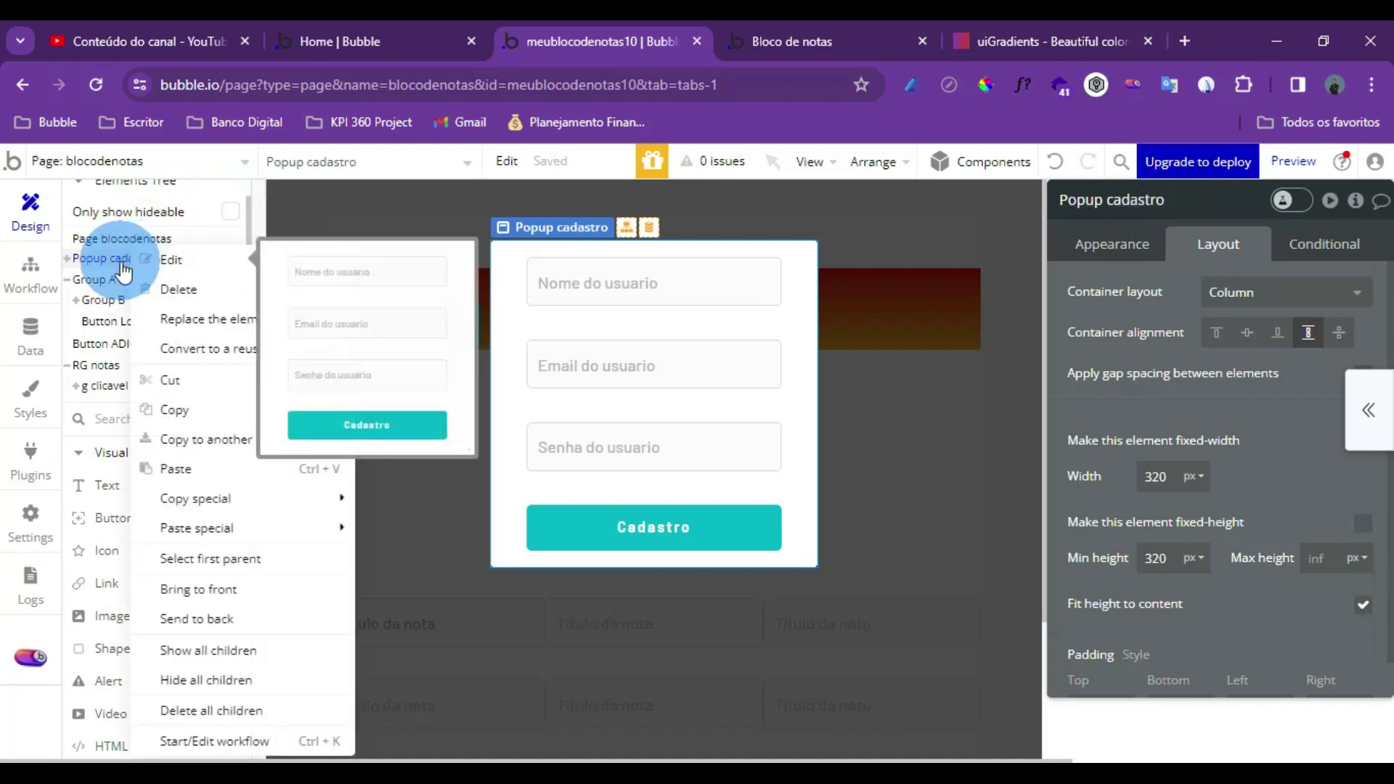
{"action": "left_click", "coordinate": [186, 407]}
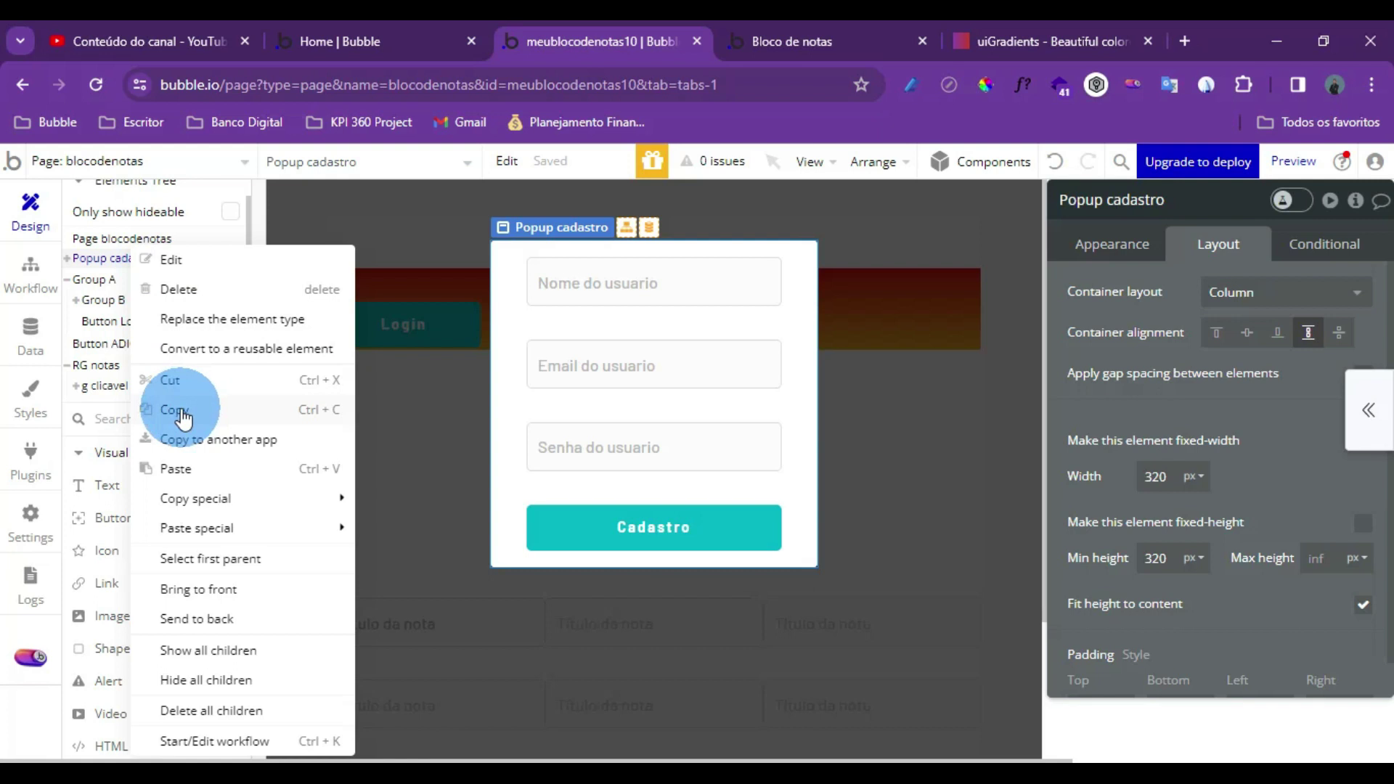
{"action": "left_click", "coordinate": [133, 242]}
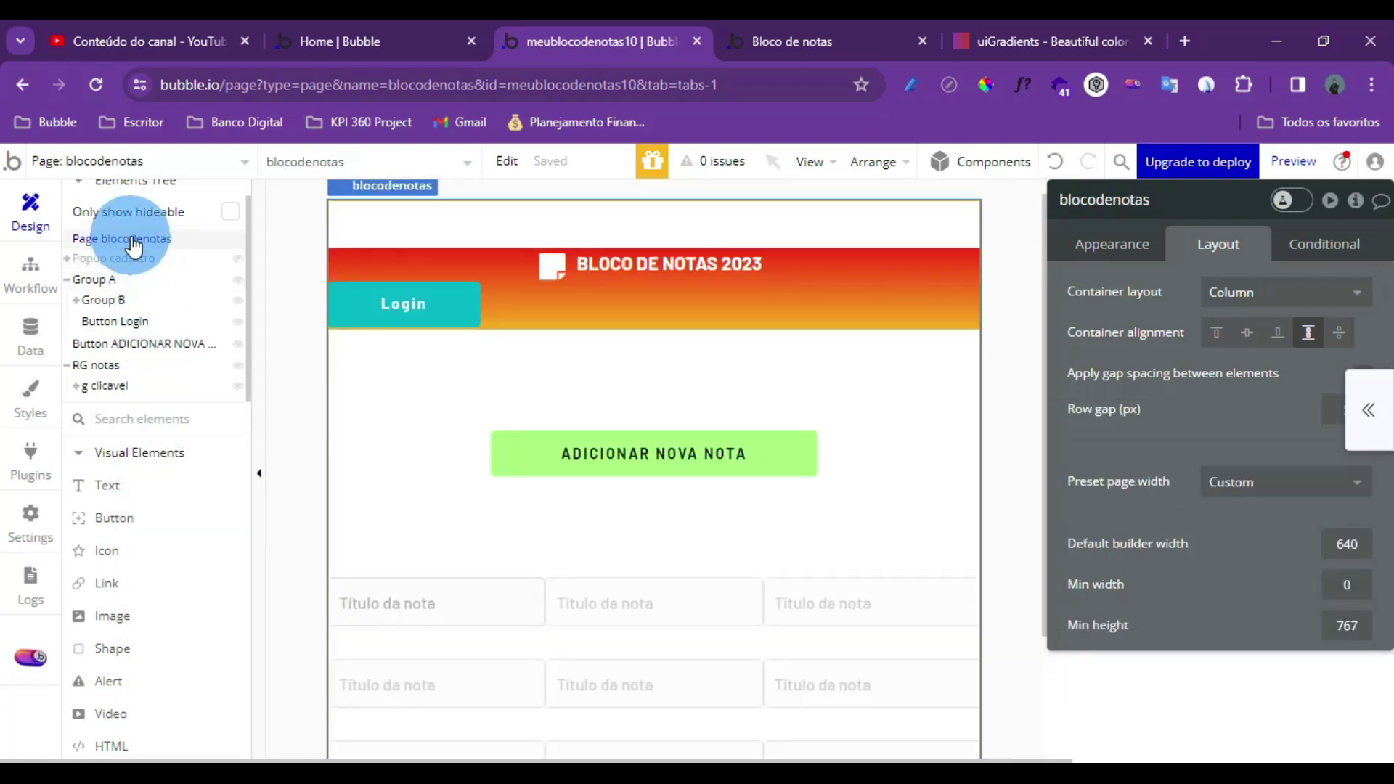
{"action": "right_click", "coordinate": [133, 242]}
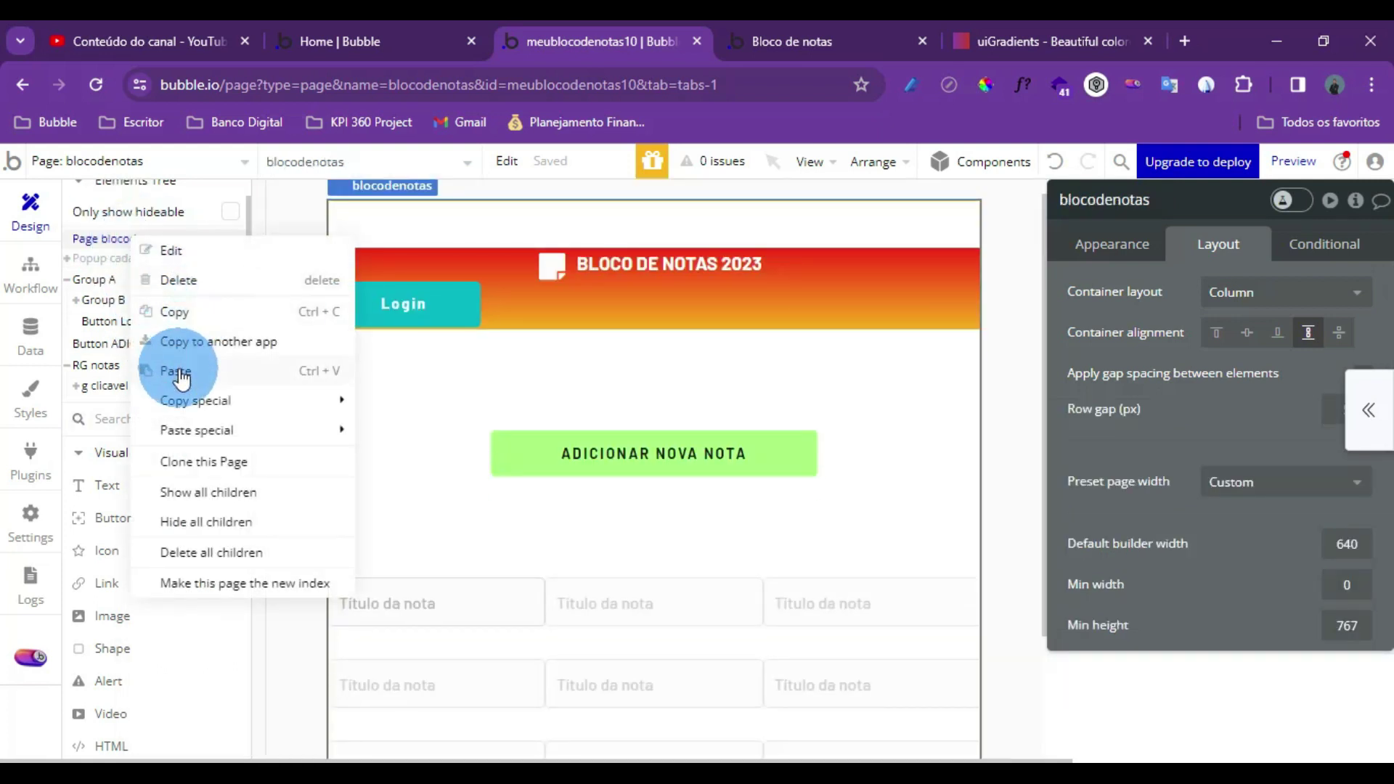
{"action": "left_click", "coordinate": [181, 374]}
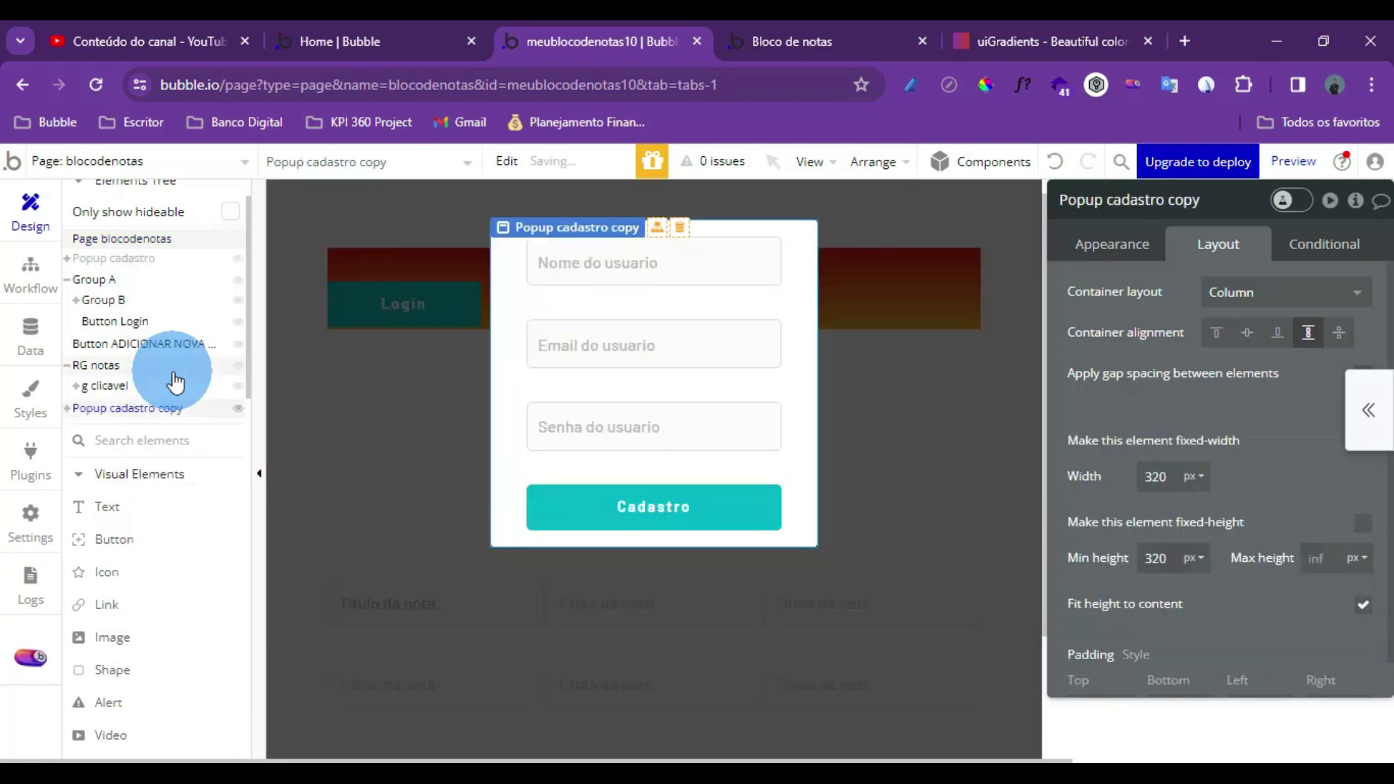
{"action": "left_click", "coordinate": [1182, 216]}
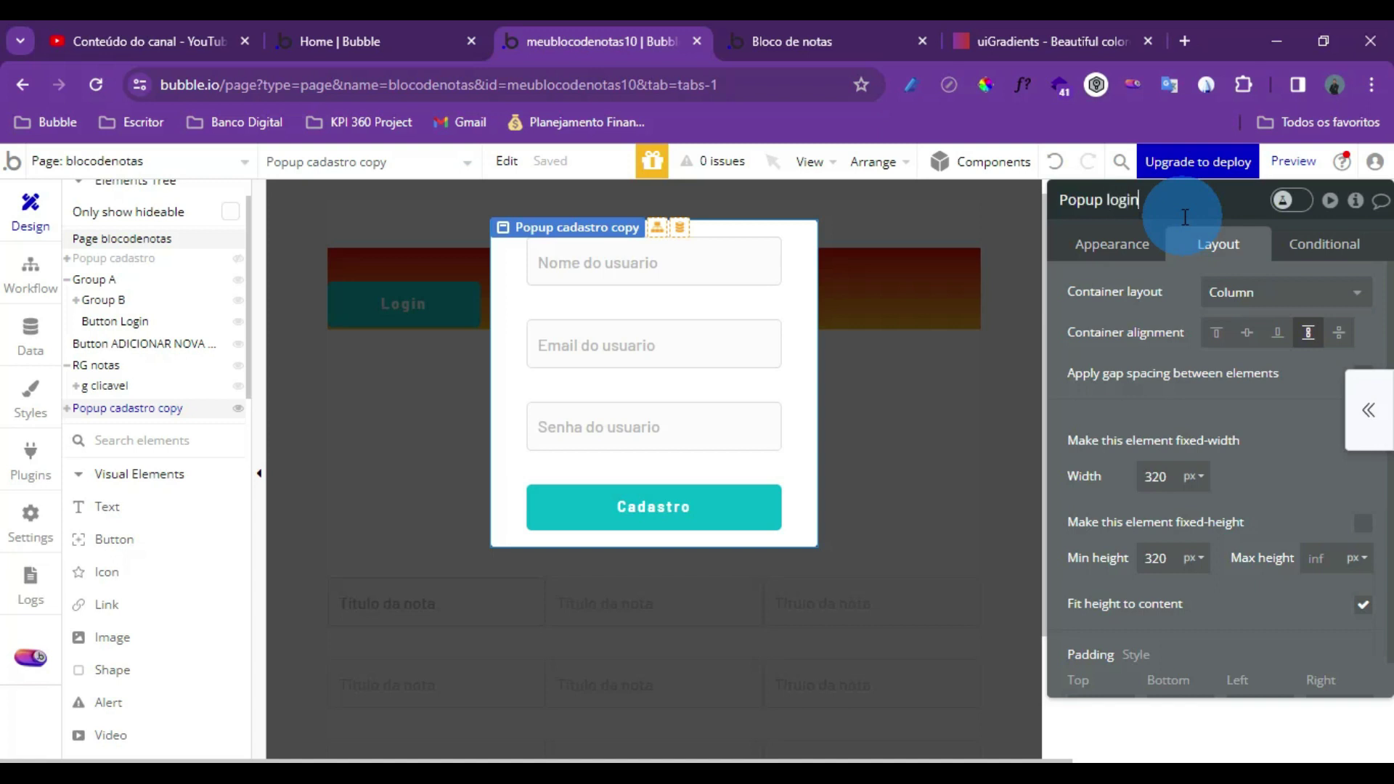
{"action": "key", "text": "Return"}
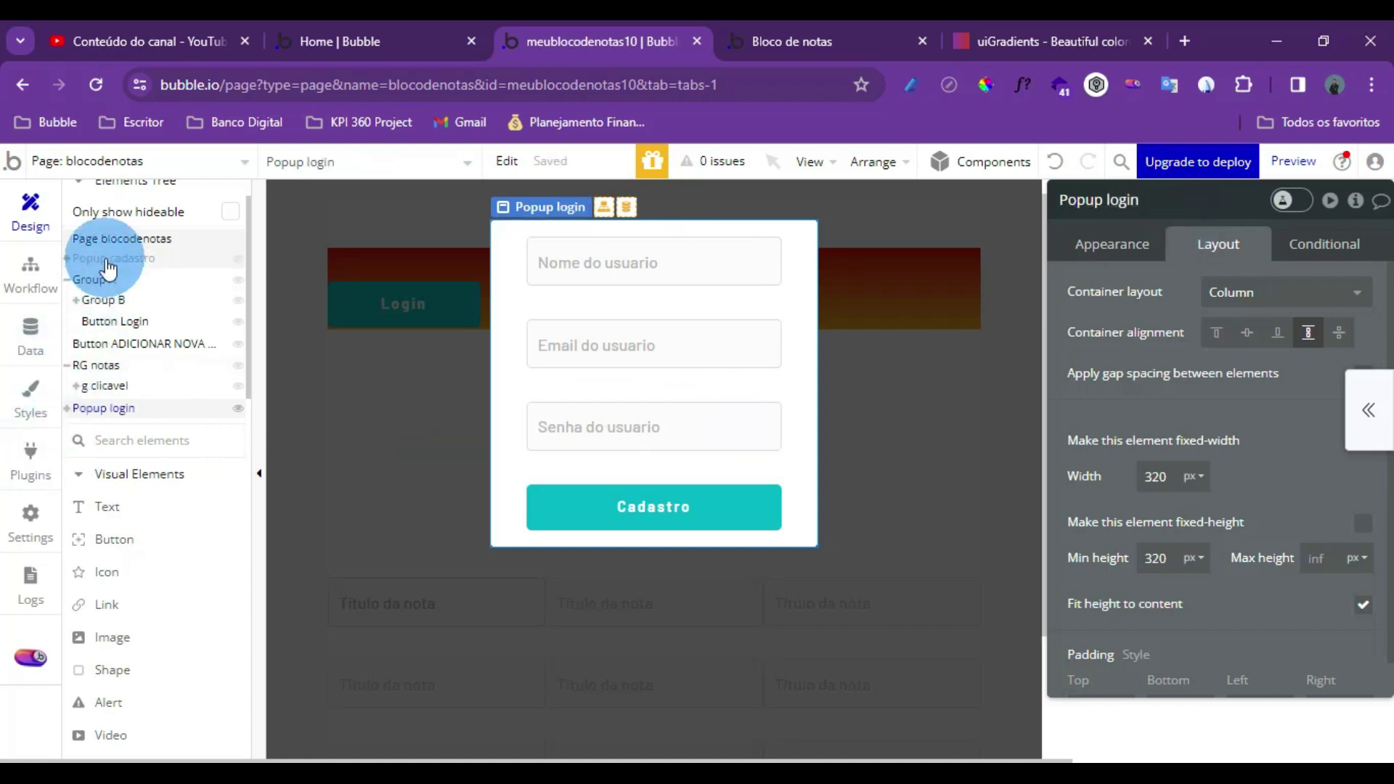
Delete the Nome do usuario input from Popup login and change its button text to "Entrar"
{"action": "left_click", "coordinate": [653, 276]}
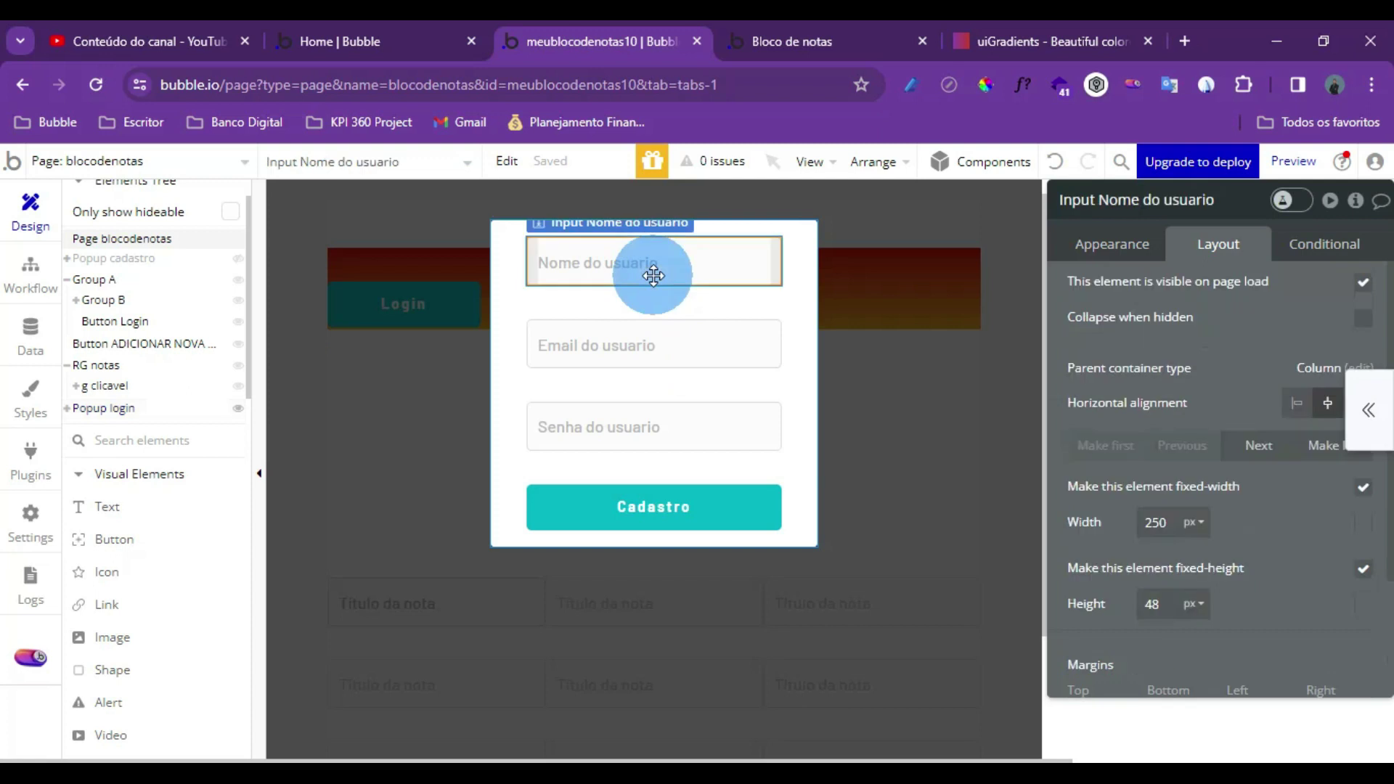
{"action": "key", "text": "Delete"}
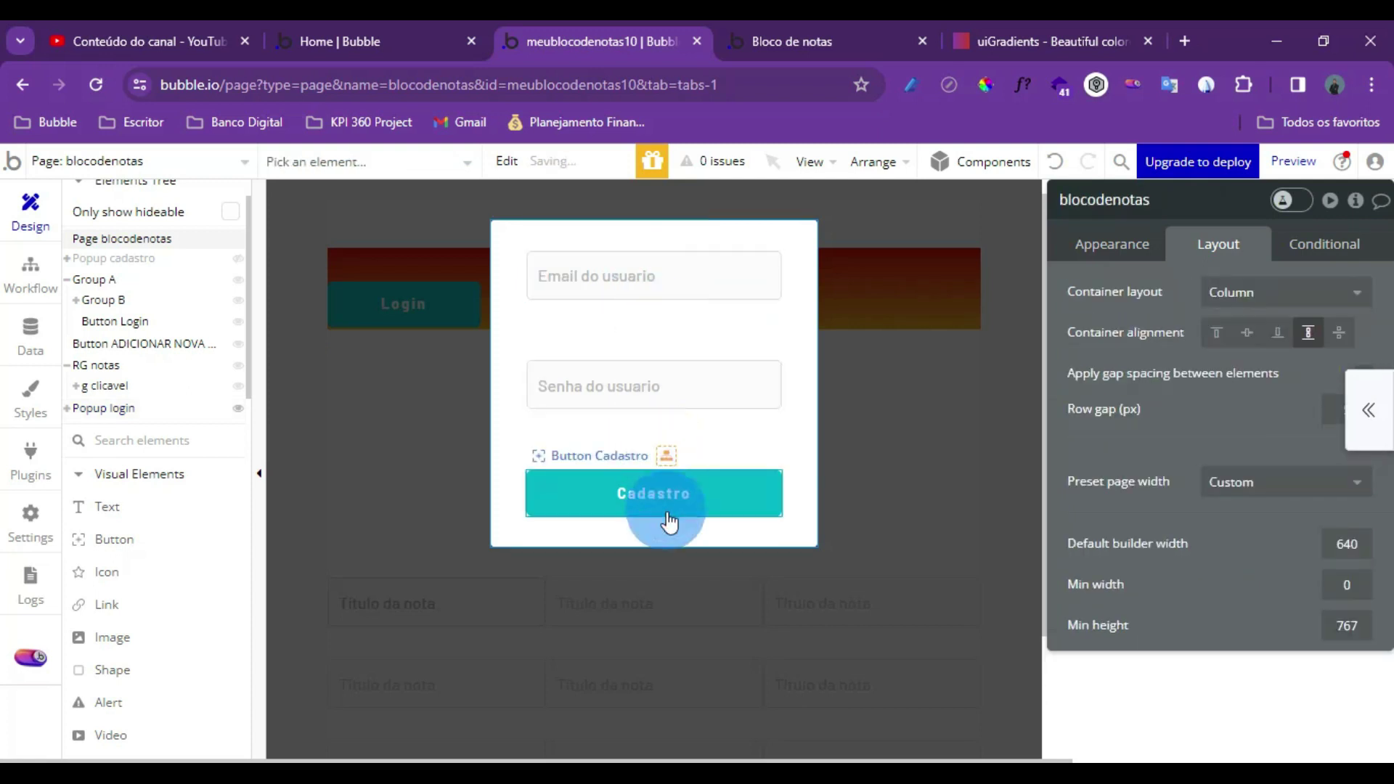
{"action": "left_click", "coordinate": [698, 488]}
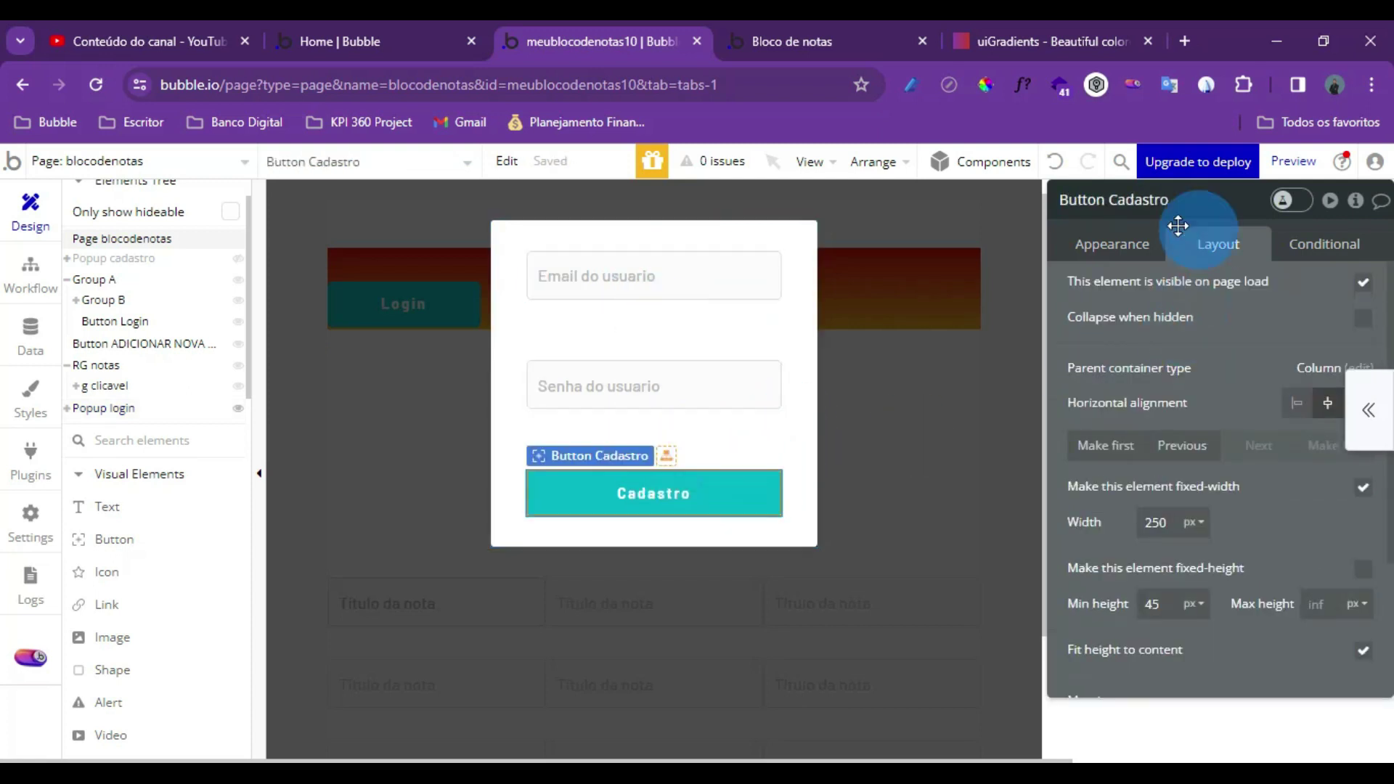
{"action": "left_click", "coordinate": [1120, 244]}
{"action": "double_click", "coordinate": [1189, 292]}
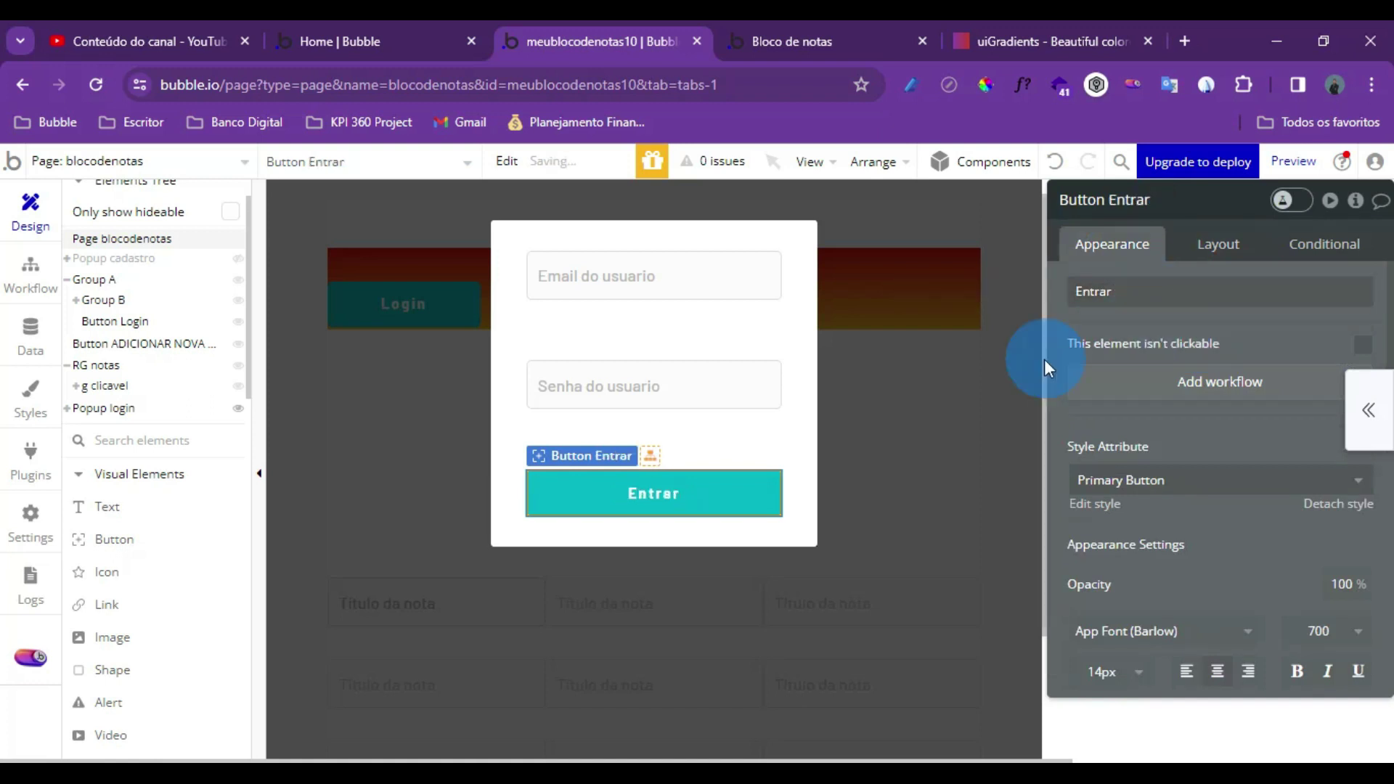
{"action": "left_click", "coordinate": [677, 310]}
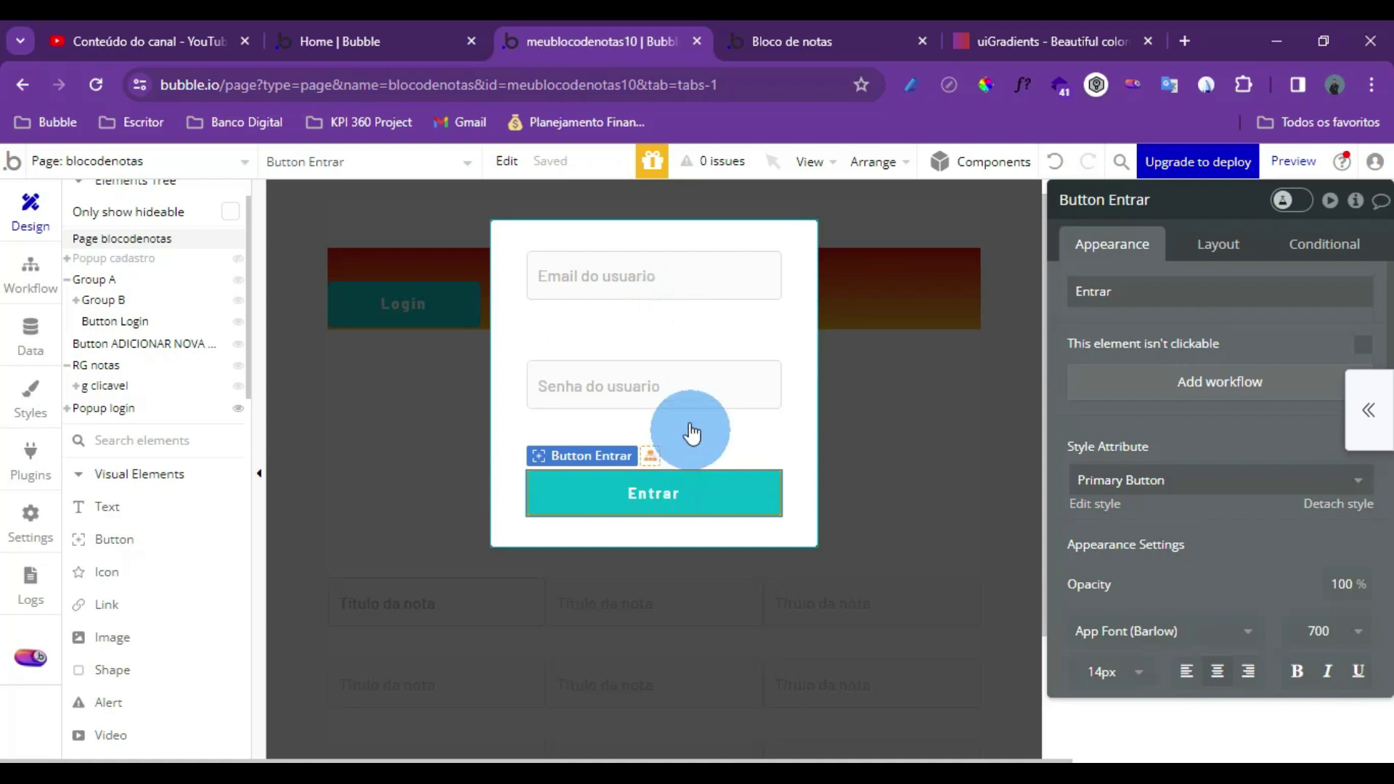
Create a click workflow for the Cadastro button in Popup cadastro with a "Sign the user up" action
{"action": "left_click", "coordinate": [107, 260]}
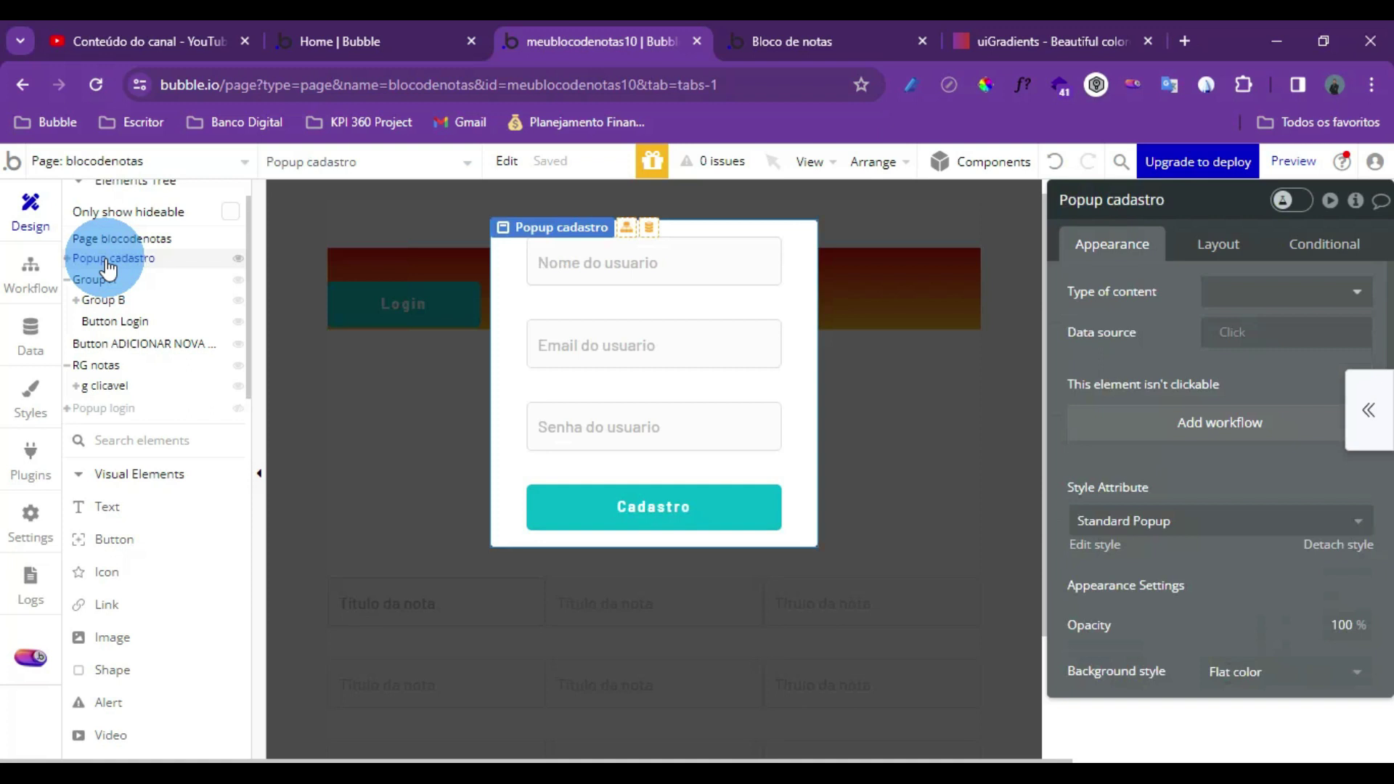
{"action": "left_click", "coordinate": [672, 503]}
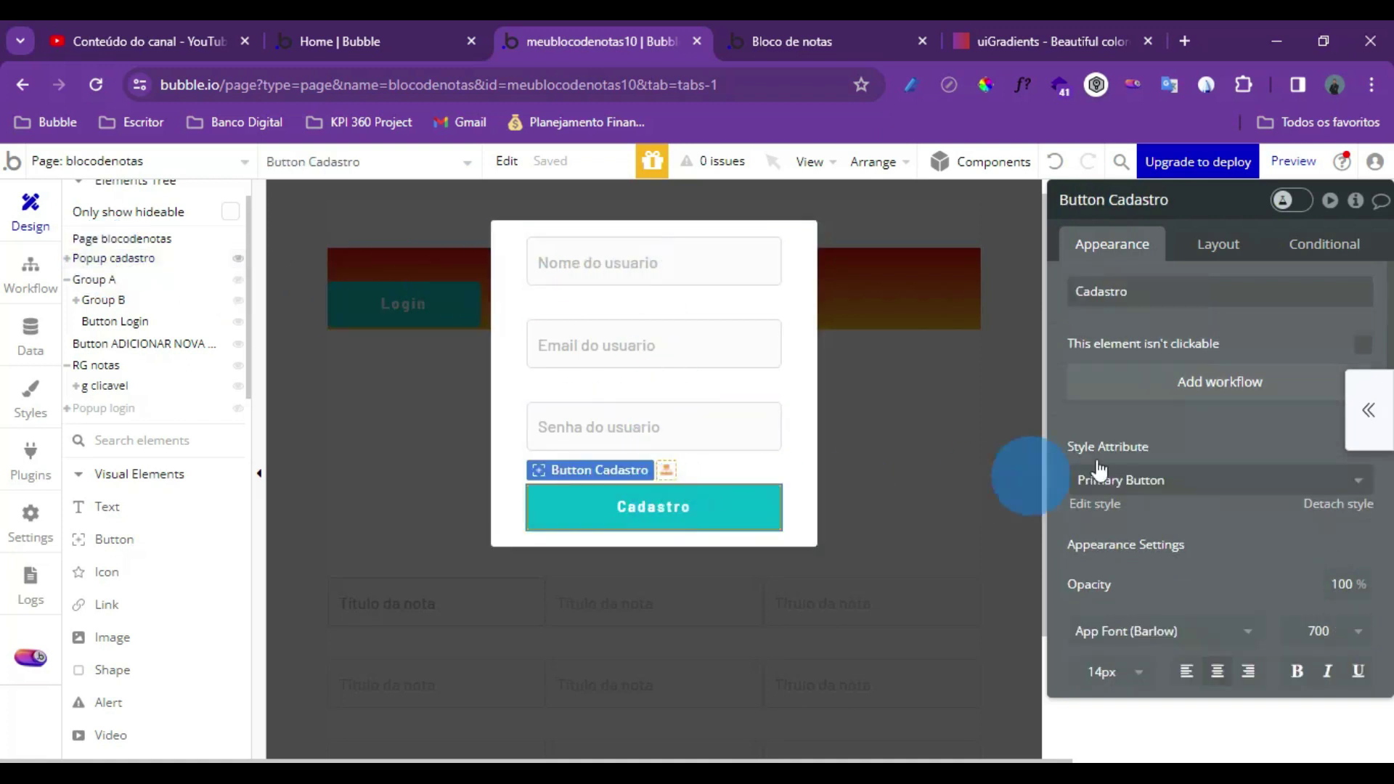
{"action": "left_click", "coordinate": [1218, 385]}
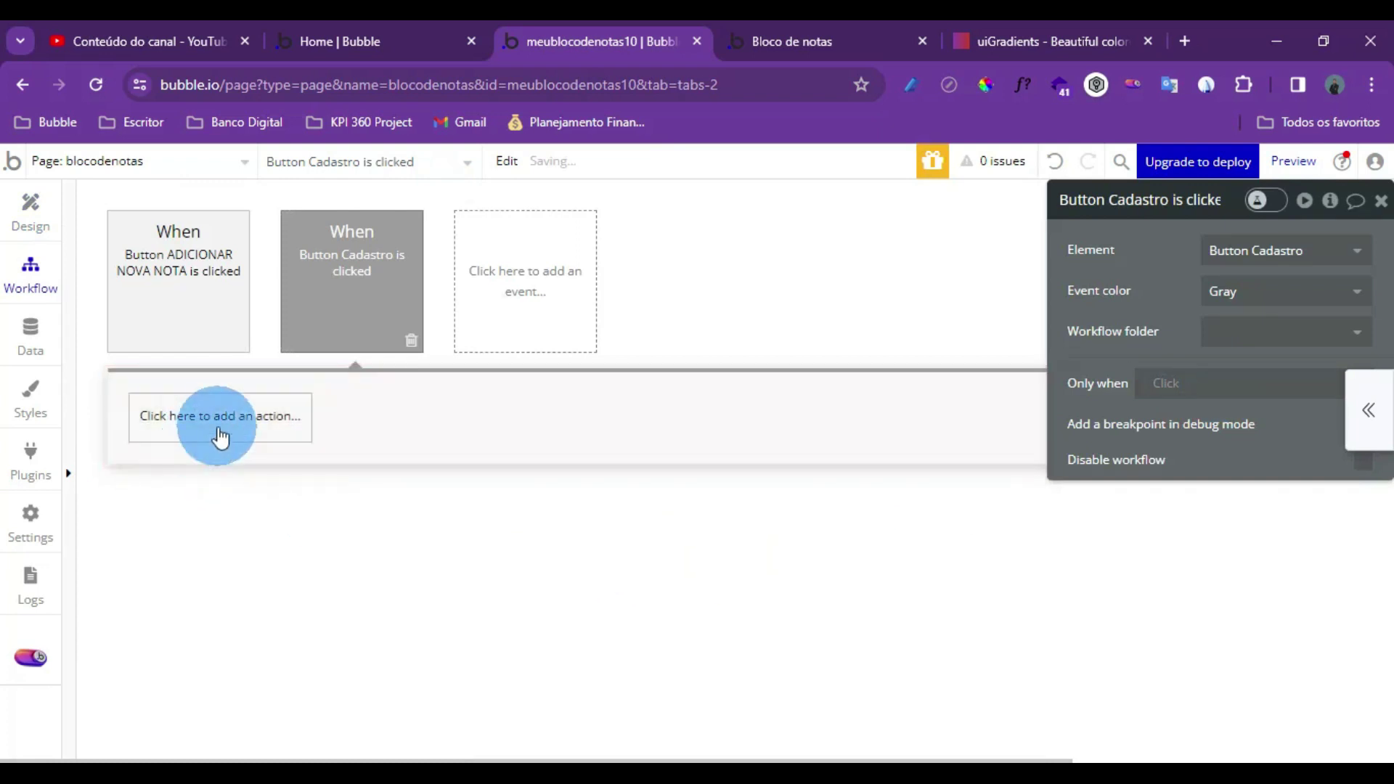
{"action": "left_click", "coordinate": [221, 437]}
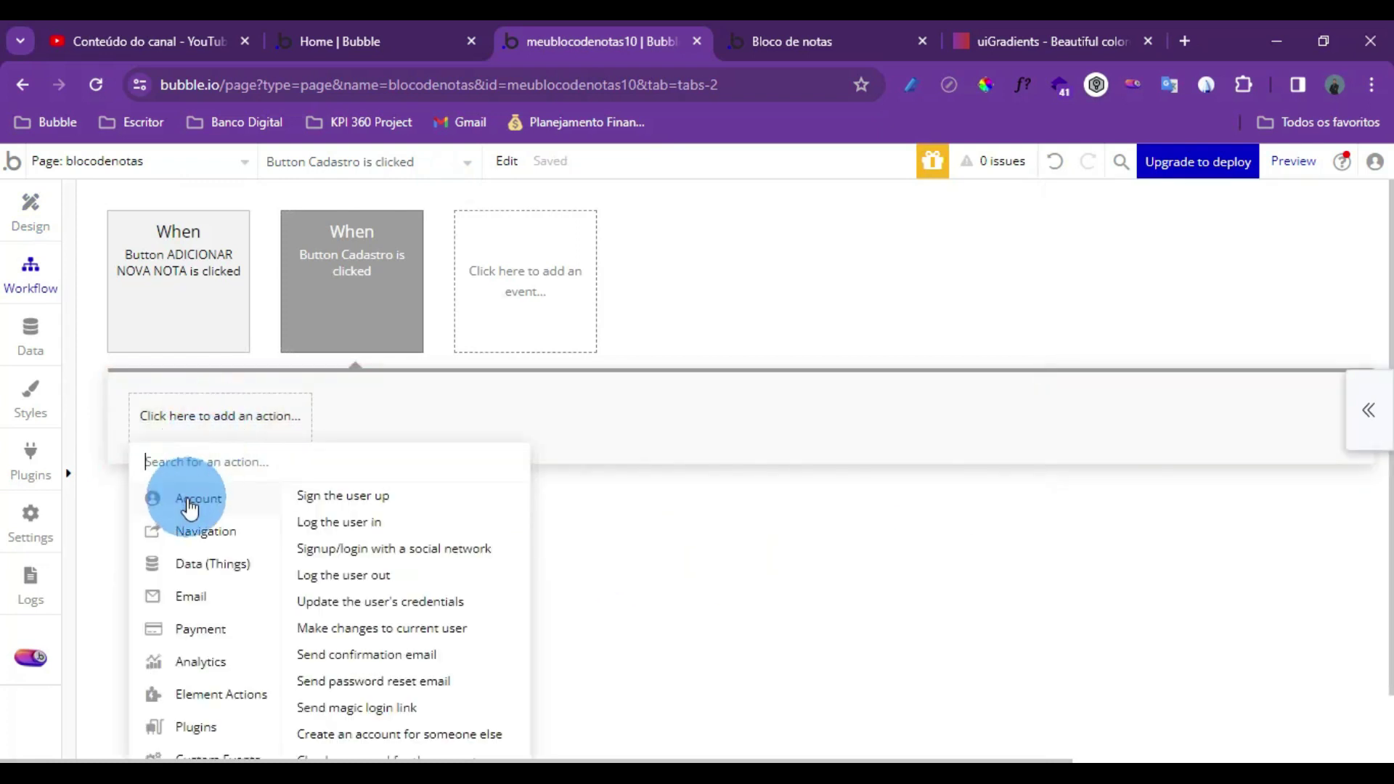
{"action": "left_click", "coordinate": [343, 496]}
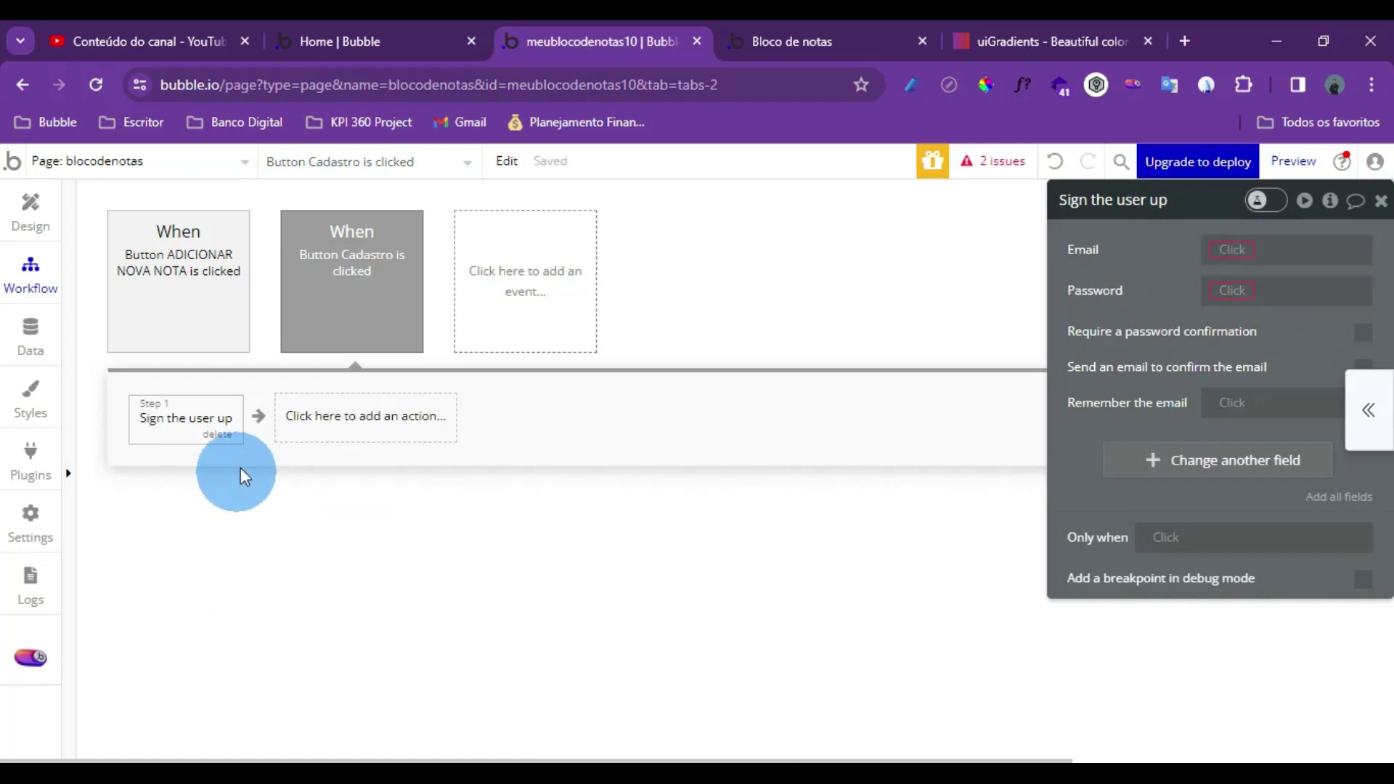
Set the sign-up action's Email to the value of the sign-up popup's Email do usuario input
{"action": "left_click", "coordinate": [1231, 255]}
{"action": "type", "text": "emai"}
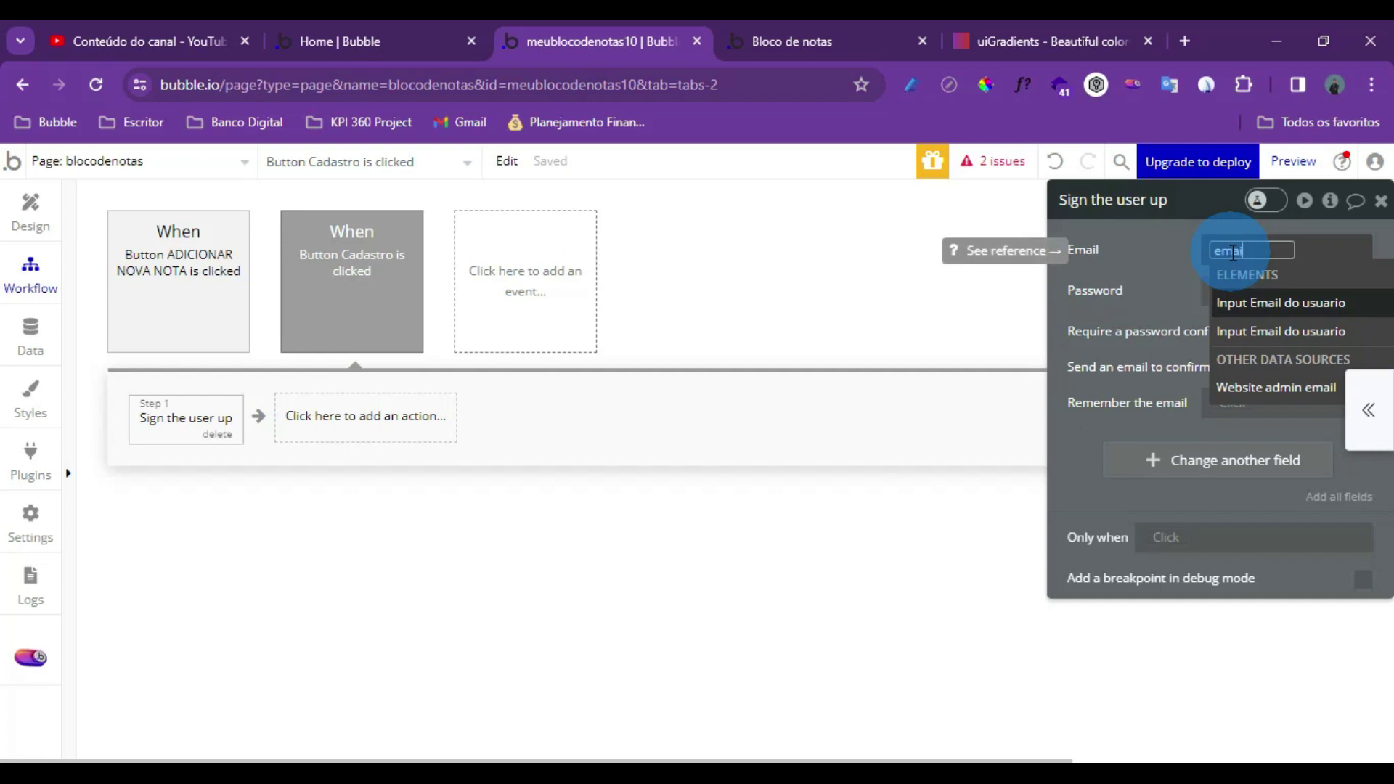
{"action": "mouse_move", "coordinate": [1281, 312]}
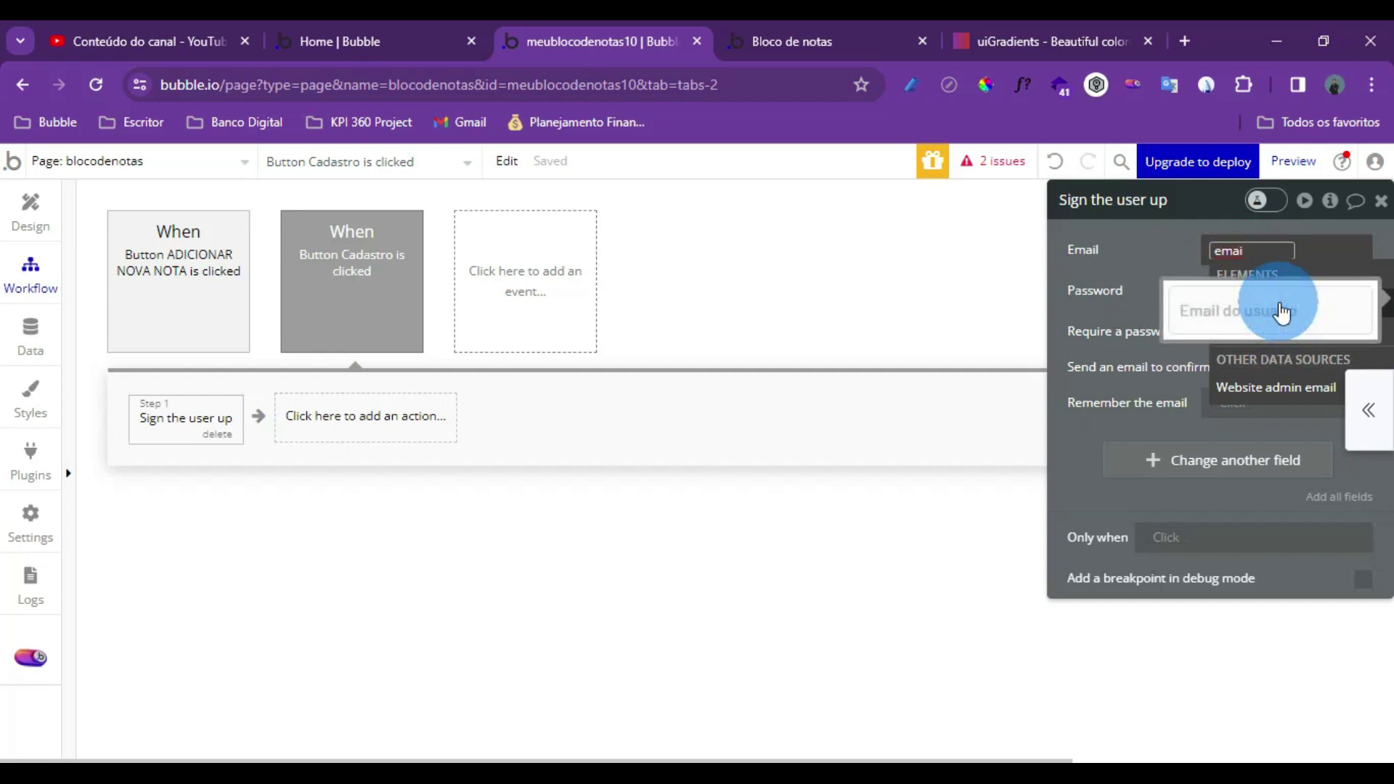
{"action": "left_click", "coordinate": [1278, 314]}
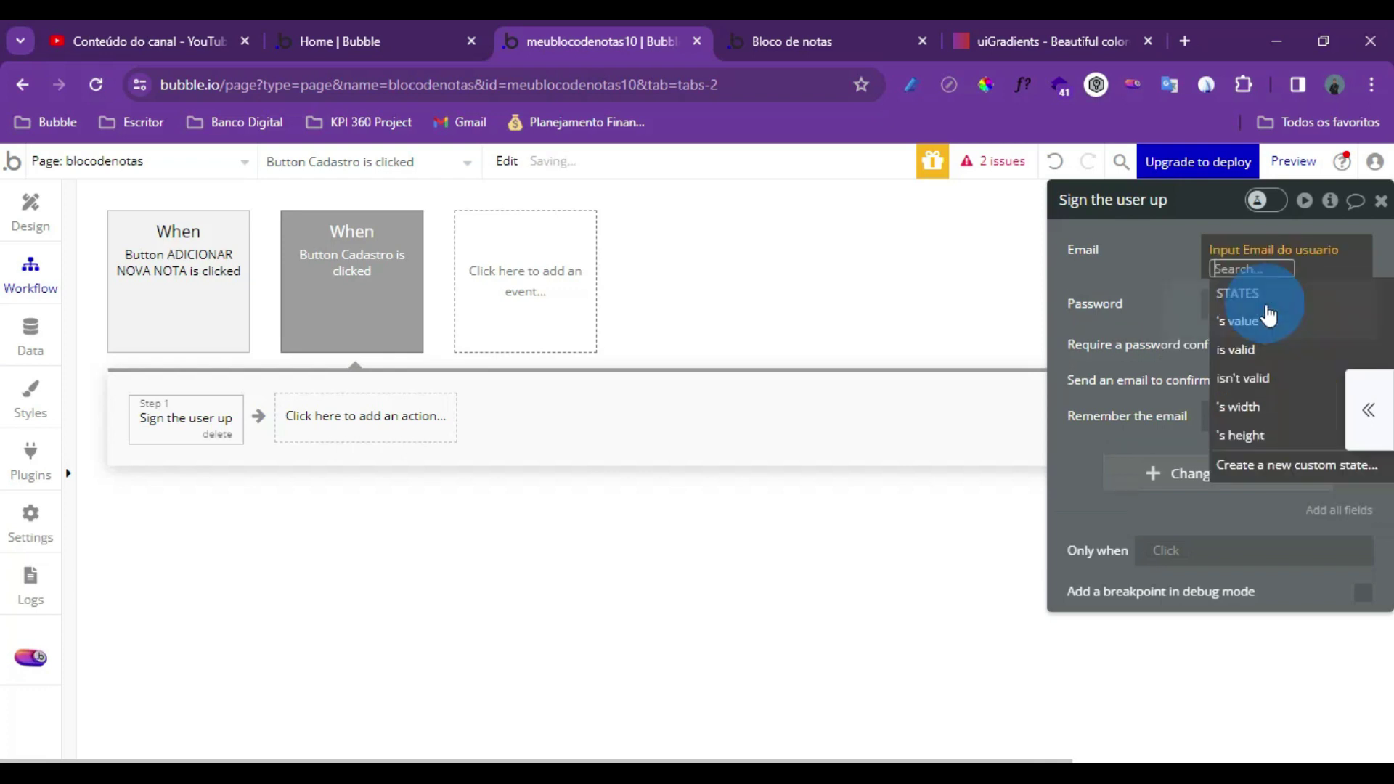
{"action": "left_click", "coordinate": [1238, 320]}
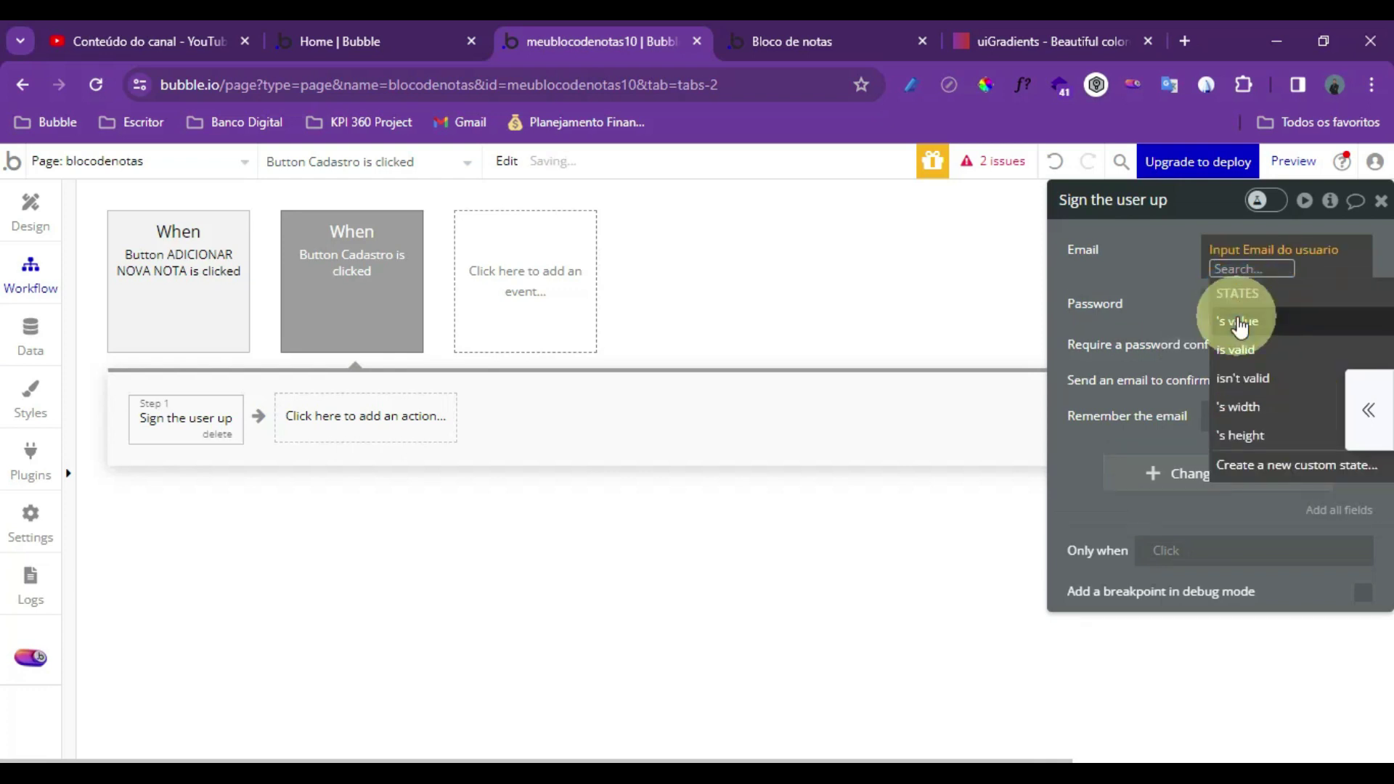
{"action": "left_click", "coordinate": [1164, 282]}
Set the sign-up action's Password to the value of the sign-up popup's Senha do usuario input
{"action": "left_click", "coordinate": [1228, 303]}
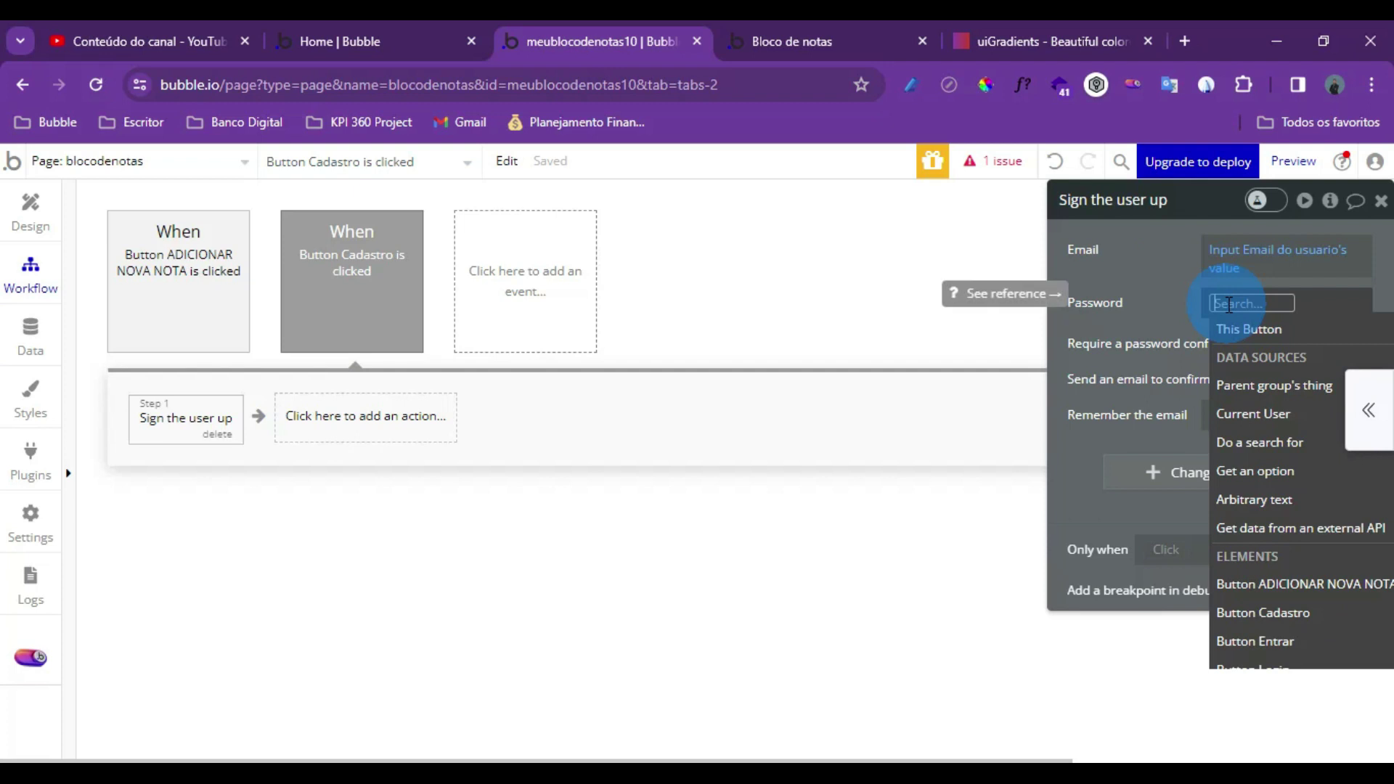
{"action": "type", "text": "se"}
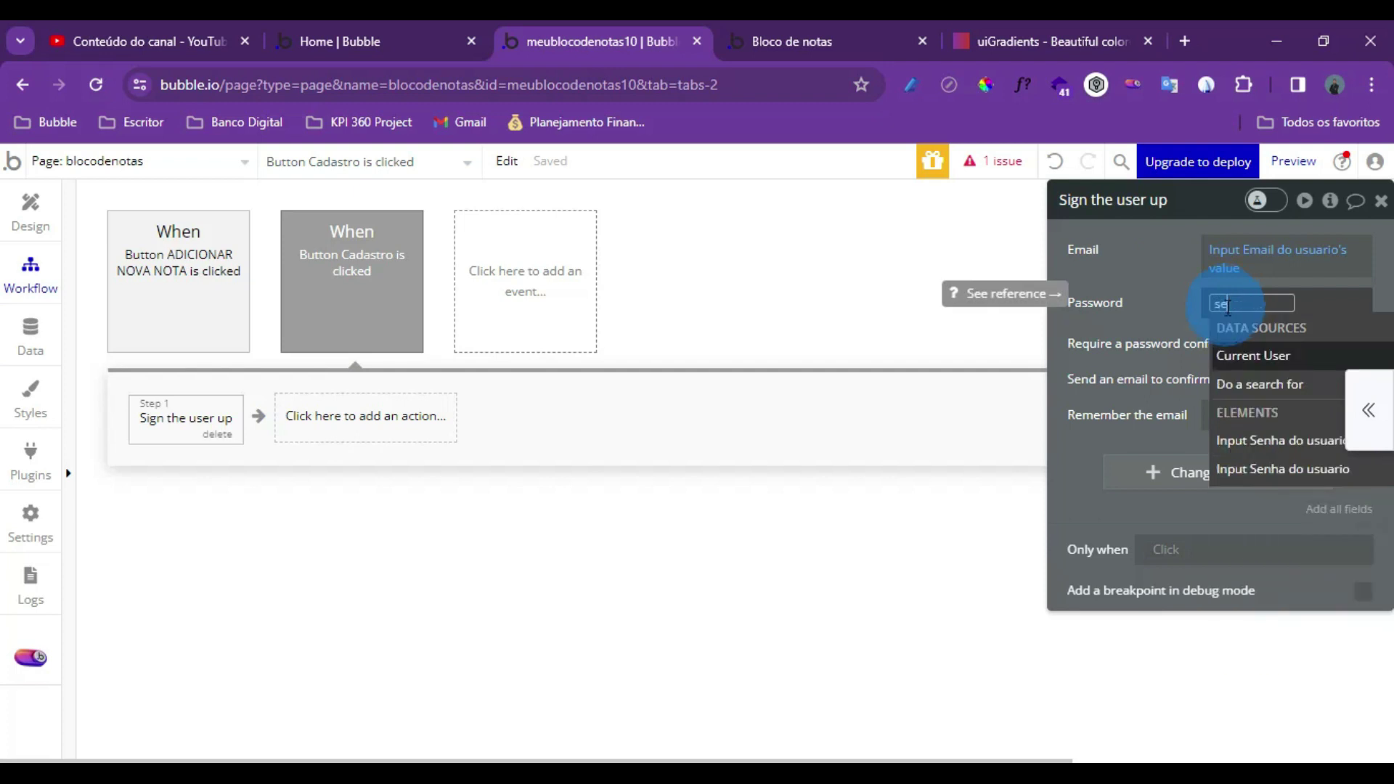
{"action": "left_click", "coordinate": [1267, 443]}
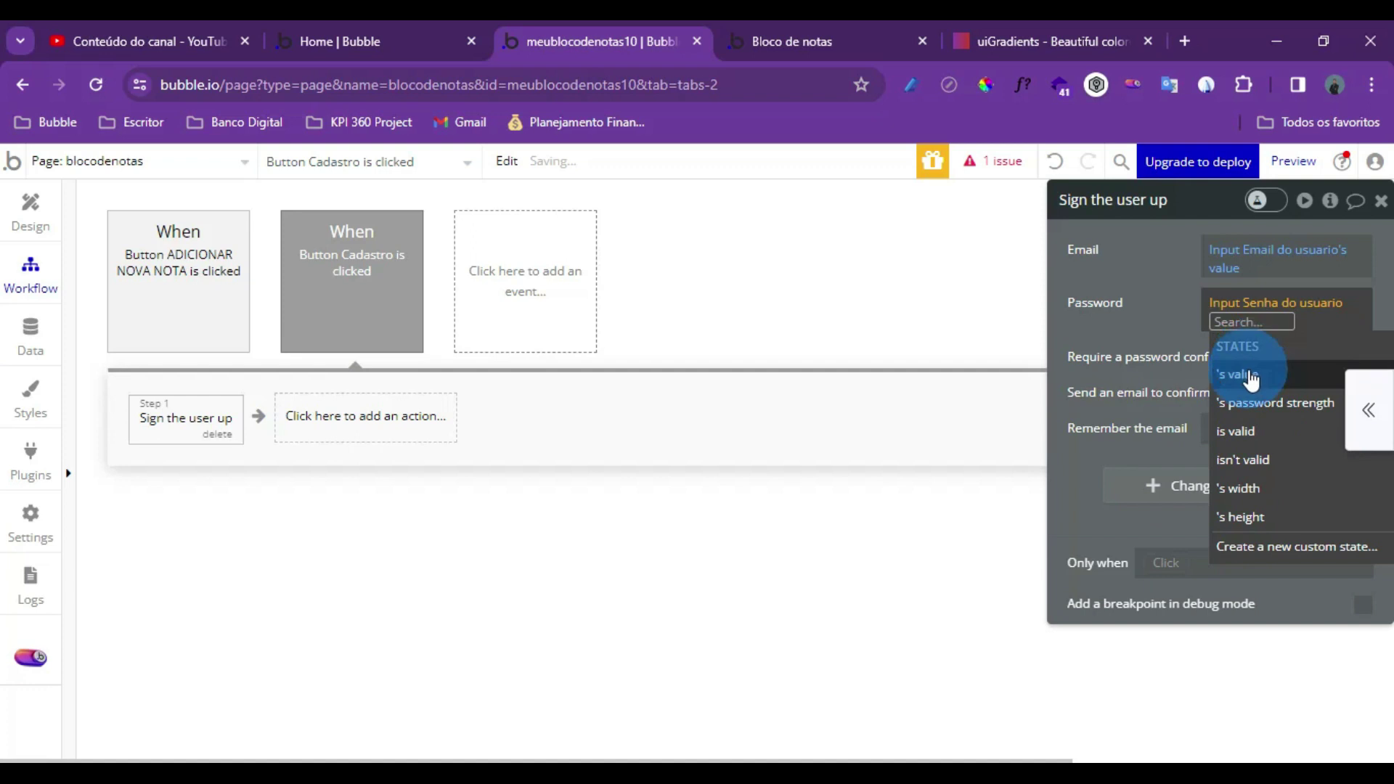
{"action": "left_click", "coordinate": [1250, 374]}
{"action": "left_click", "coordinate": [1152, 302]}
In the sign-up popup, rename the email input element to "Input Email do usuário cad"
{"action": "left_click", "coordinate": [32, 217]}
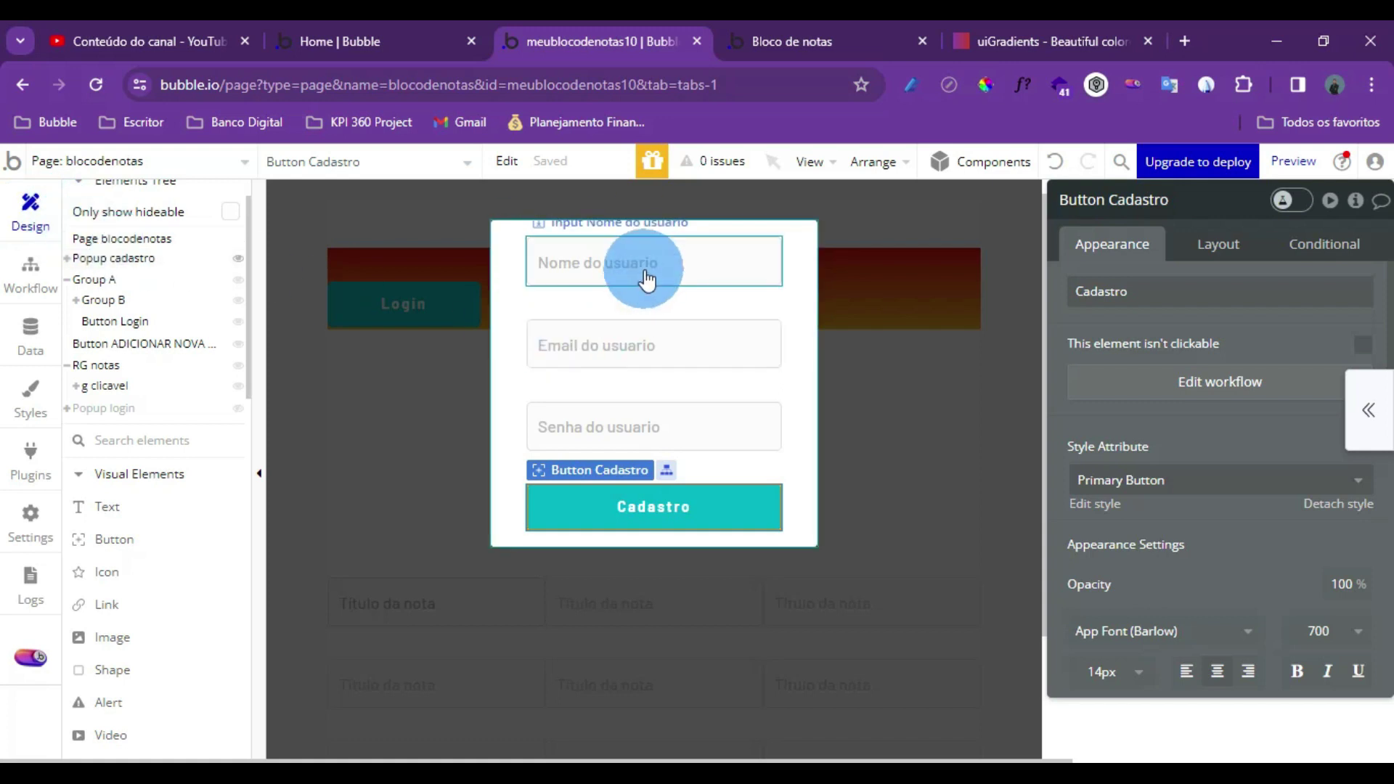
{"action": "left_click", "coordinate": [646, 279]}
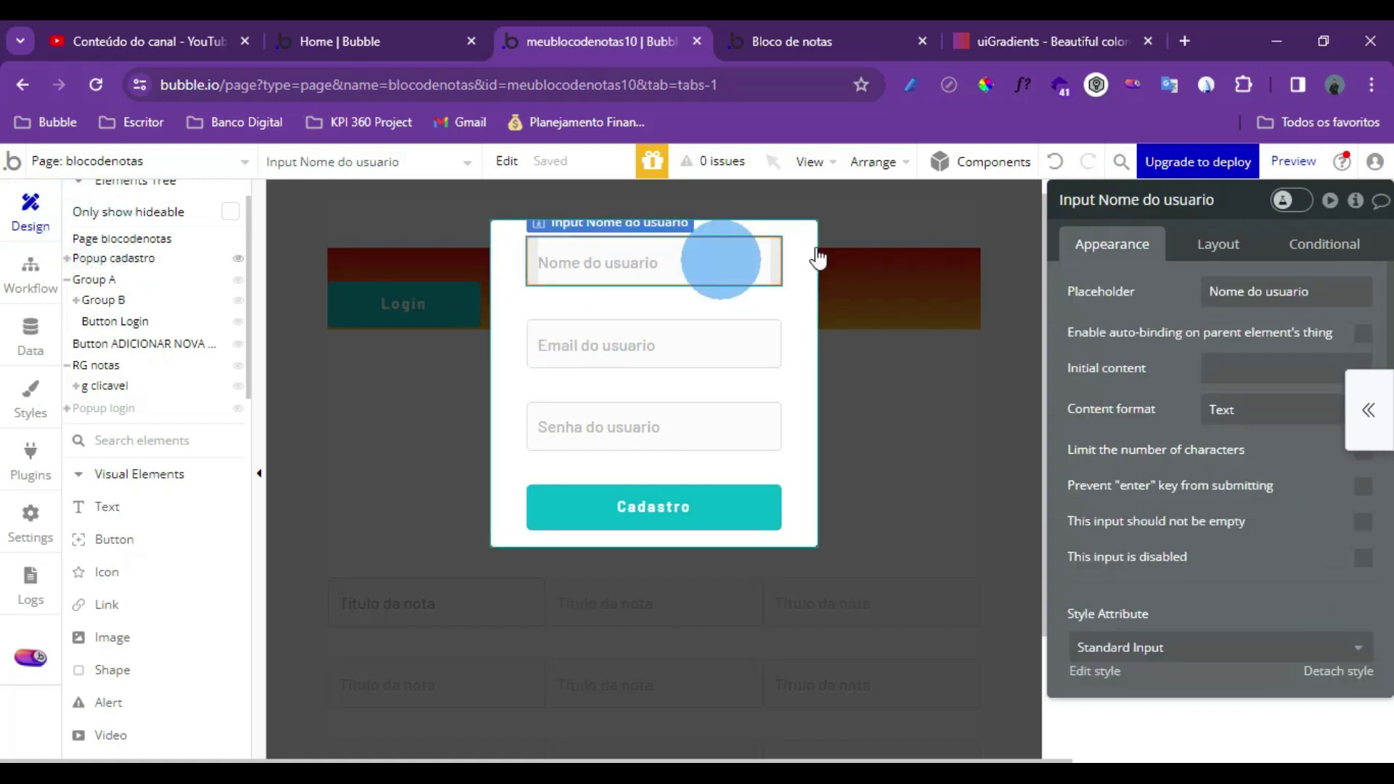
{"action": "left_click", "coordinate": [724, 335]}
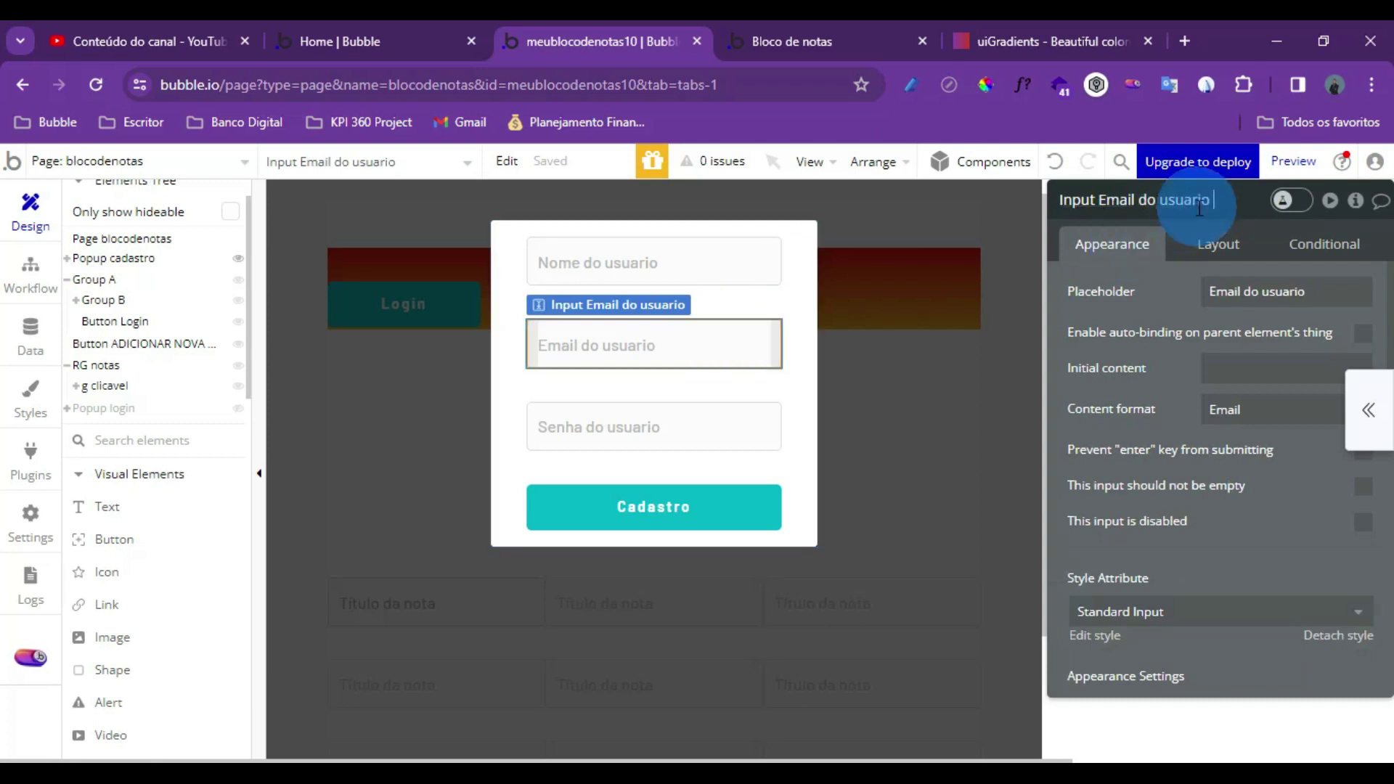
{"action": "key", "text": "Return"}
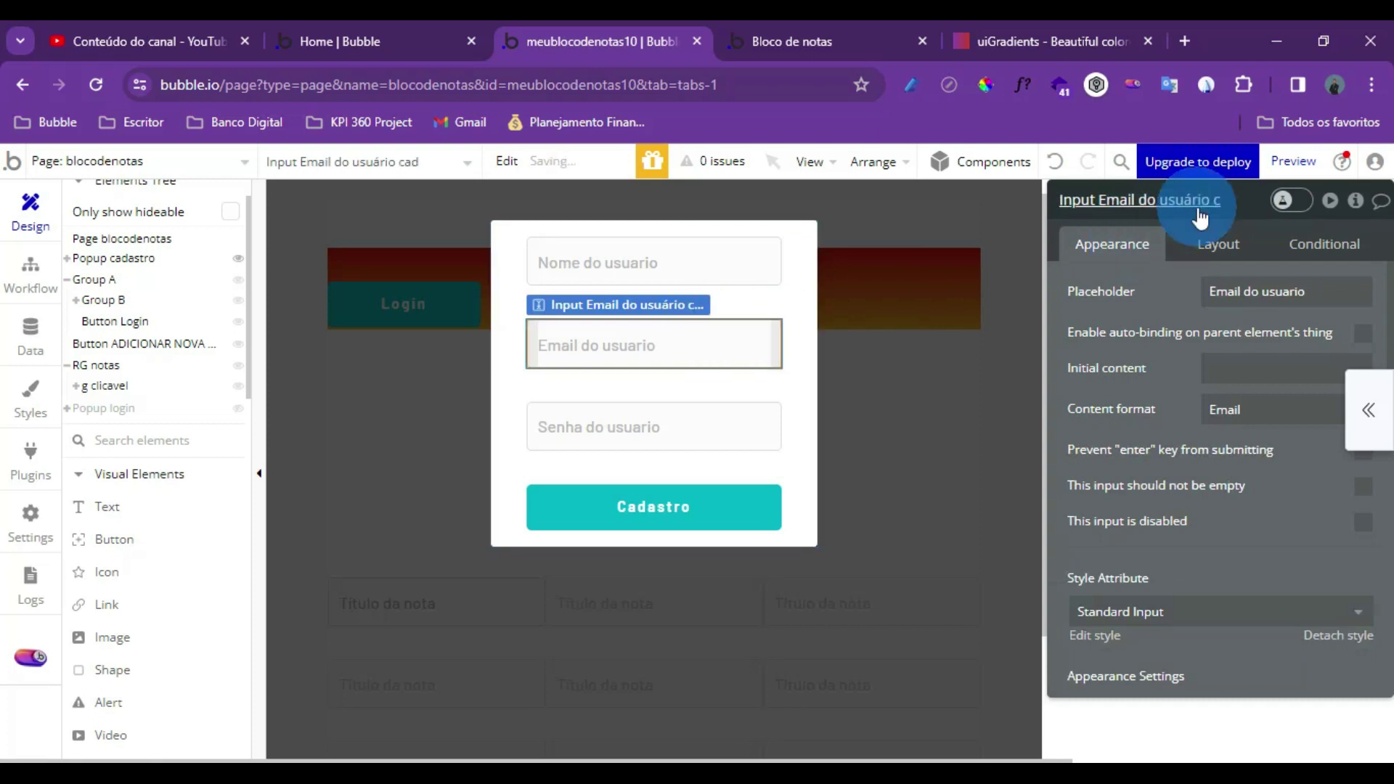
Rename the sign-up popup's password input element to "Input Senha do usuario cad"
{"action": "left_click", "coordinate": [638, 433]}
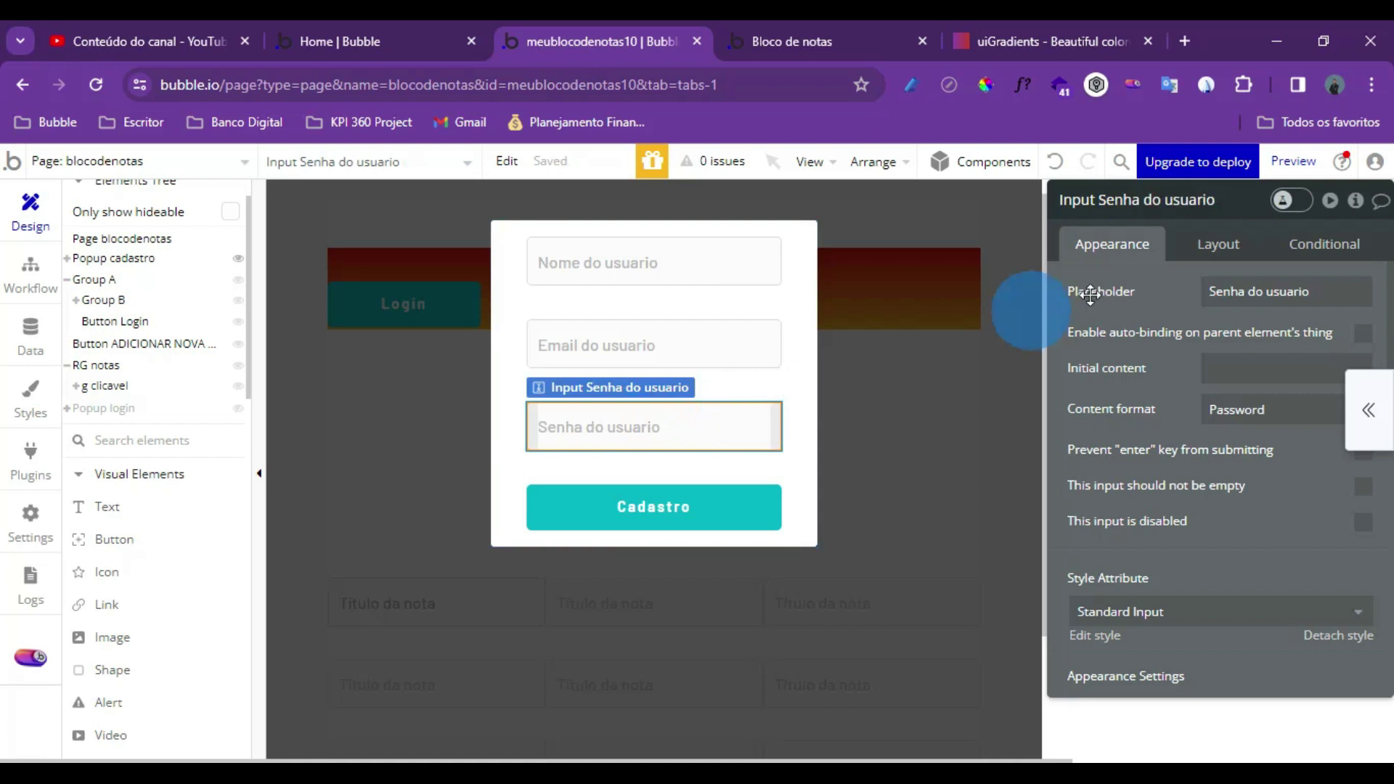
{"action": "left_click", "coordinate": [1214, 202]}
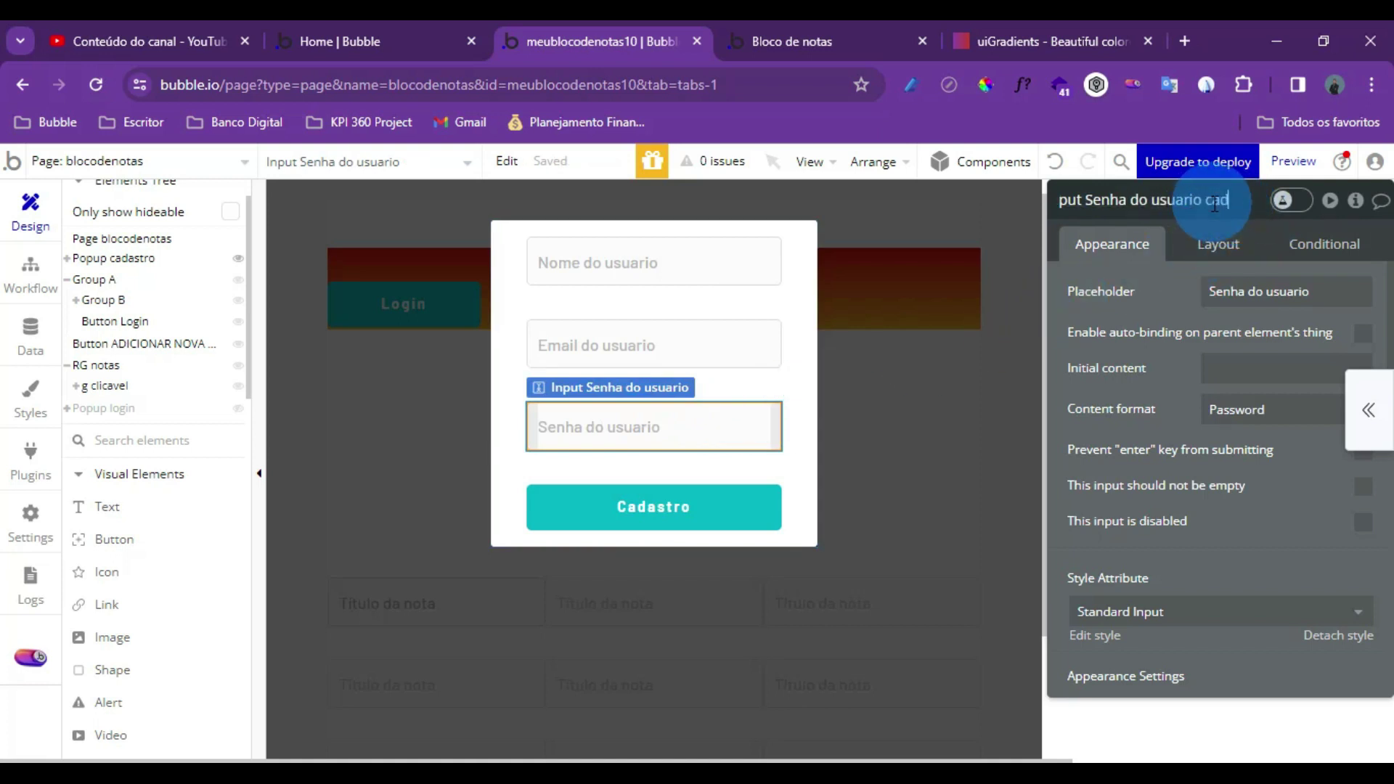
{"action": "type", "text": "cad"}
{"action": "key", "text": "Return"}
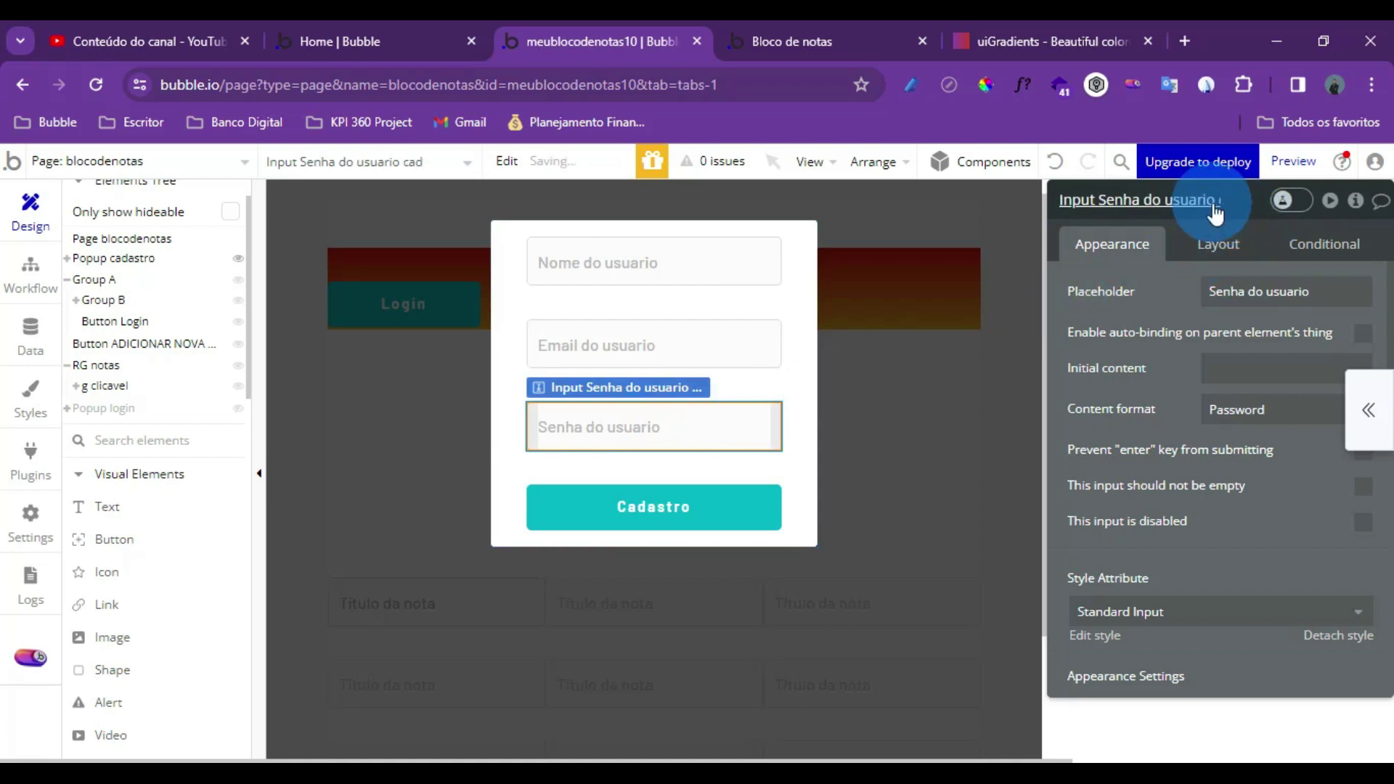
In the Cadastro button's sign-up action, add the nome field and set it to Input Nome do usuario's value
{"action": "left_click", "coordinate": [635, 506]}
{"action": "left_click", "coordinate": [1182, 395]}
{"action": "left_click", "coordinate": [195, 460]}
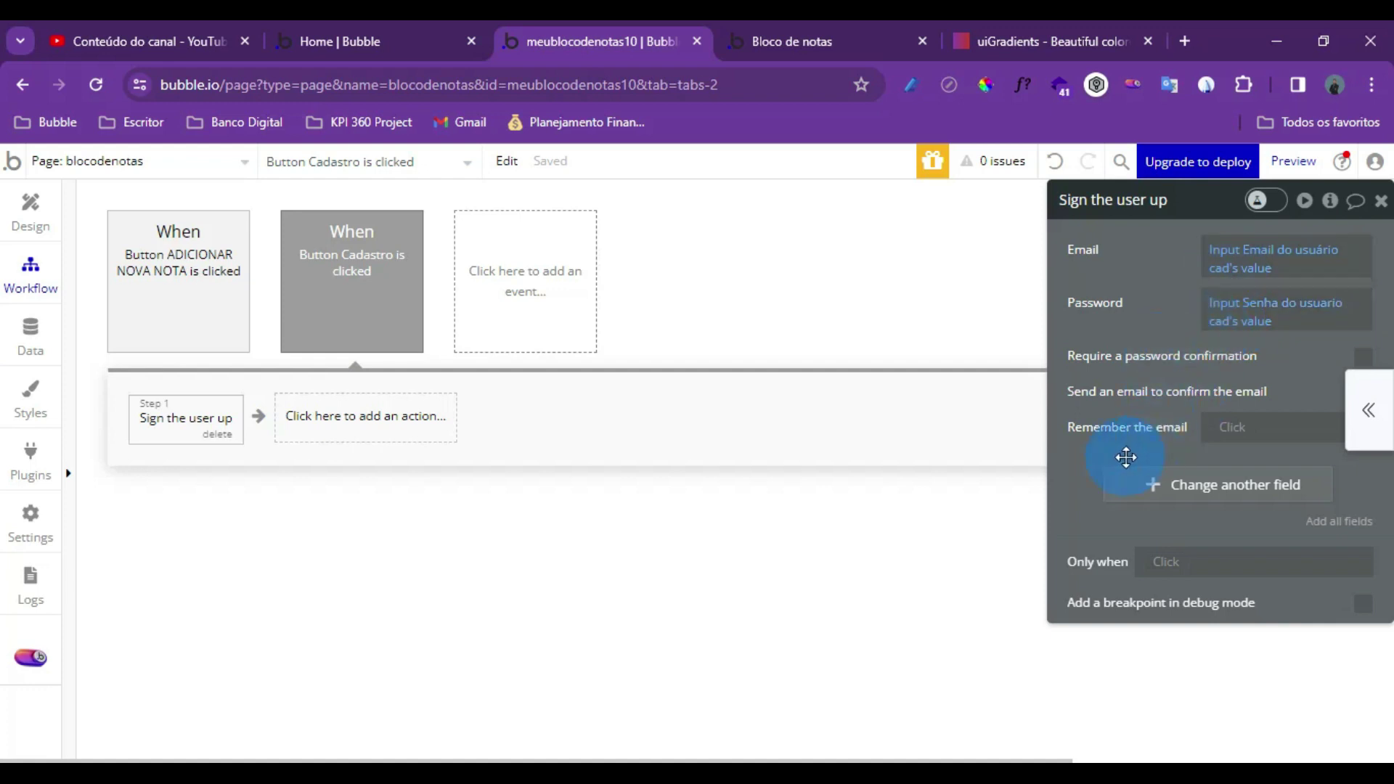
{"action": "left_click", "coordinate": [1198, 487]}
{"action": "left_click", "coordinate": [1101, 485]}
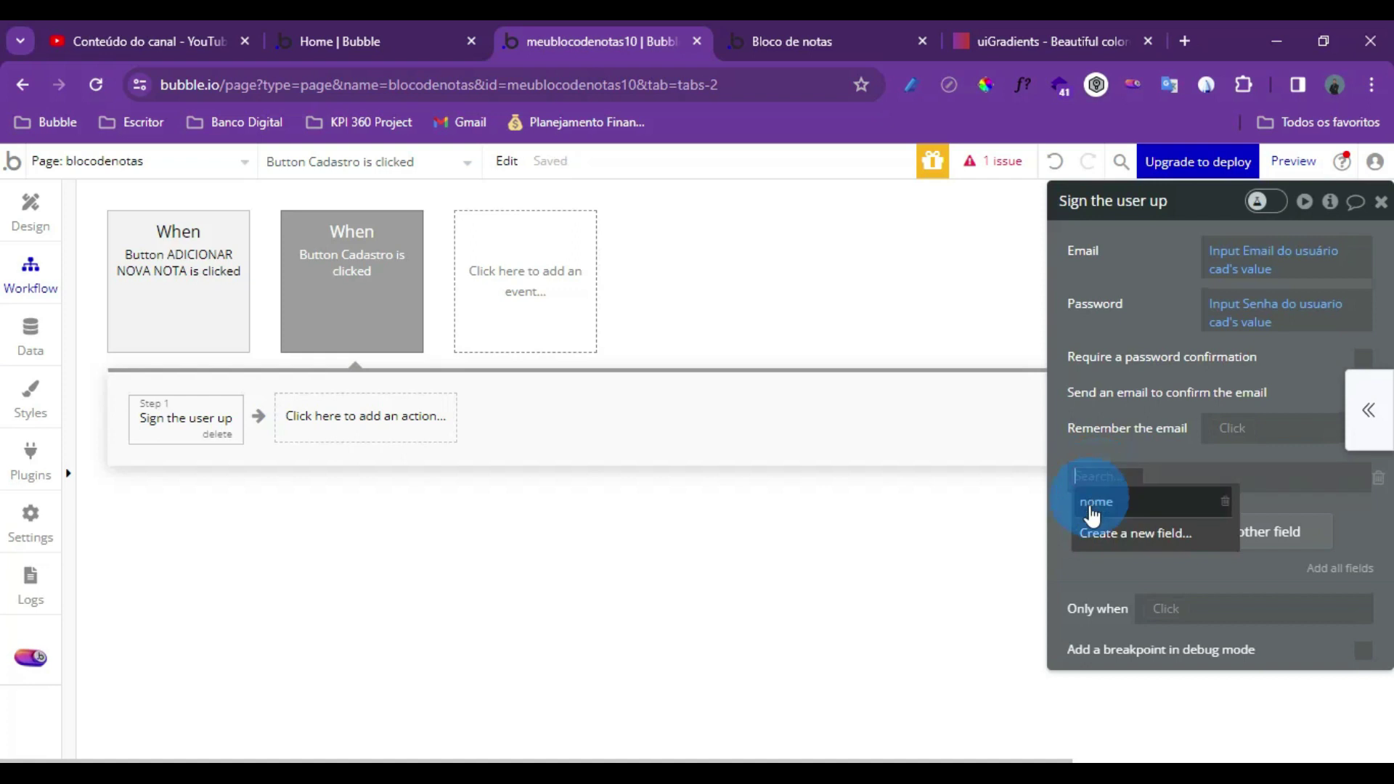
{"action": "left_click", "coordinate": [1092, 502]}
{"action": "left_click", "coordinate": [1149, 479]}
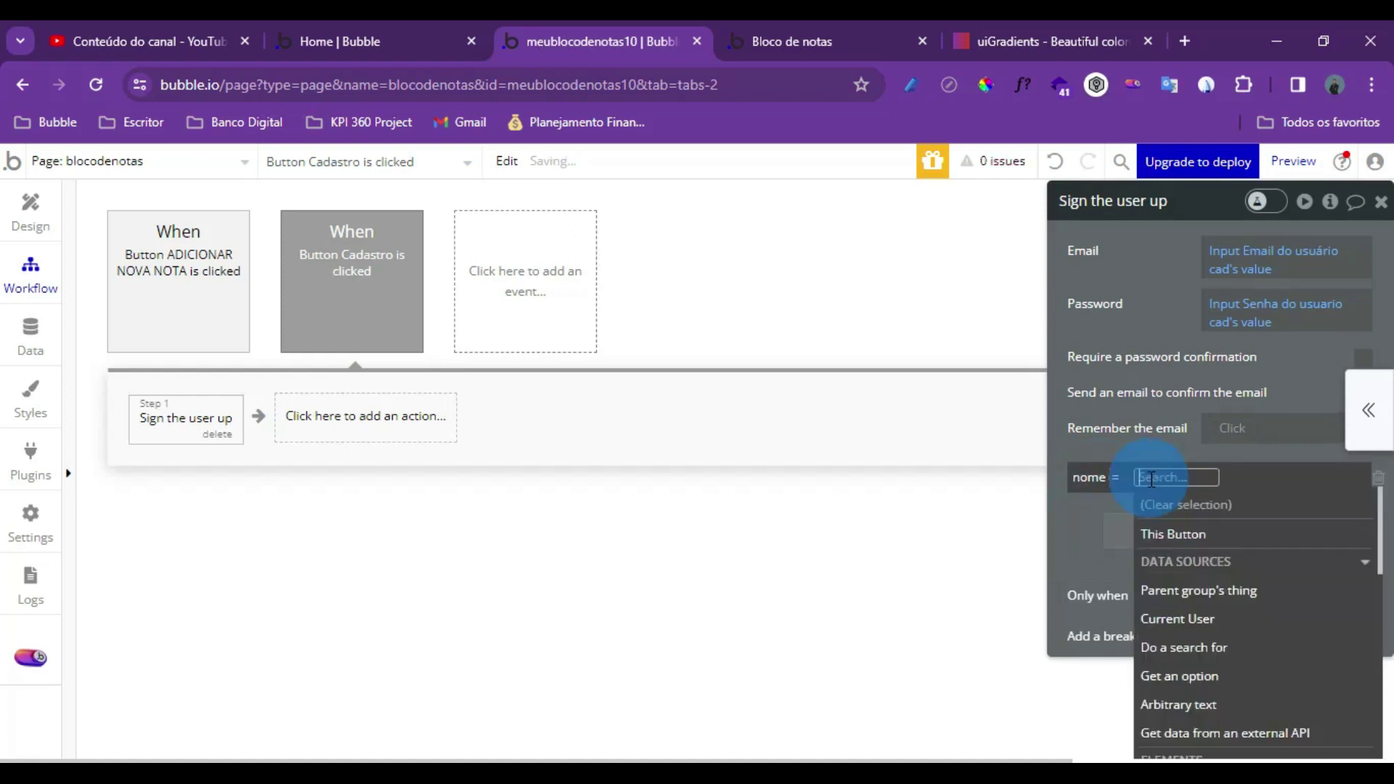
{"action": "type", "text": "nom"}
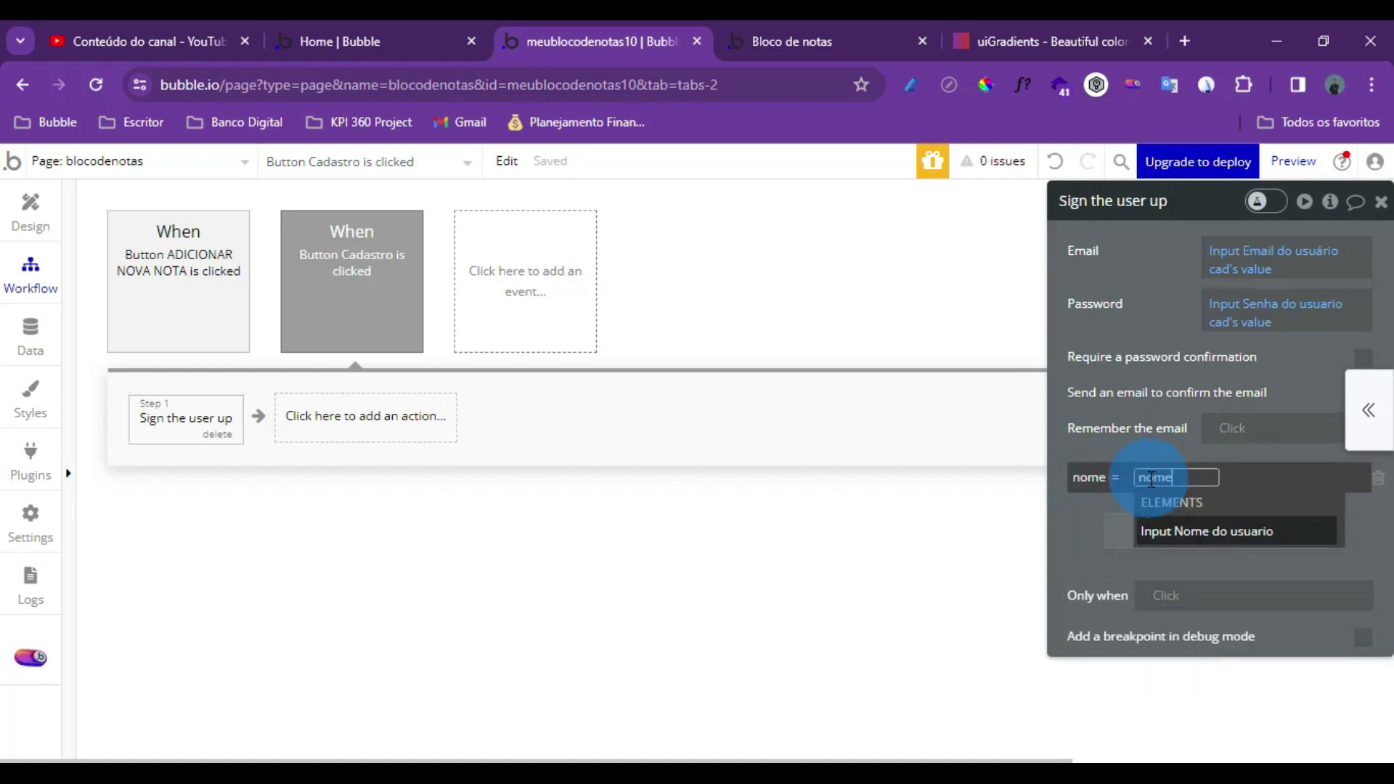
{"action": "type", "text": "e"}
{"action": "left_click", "coordinate": [1220, 533]}
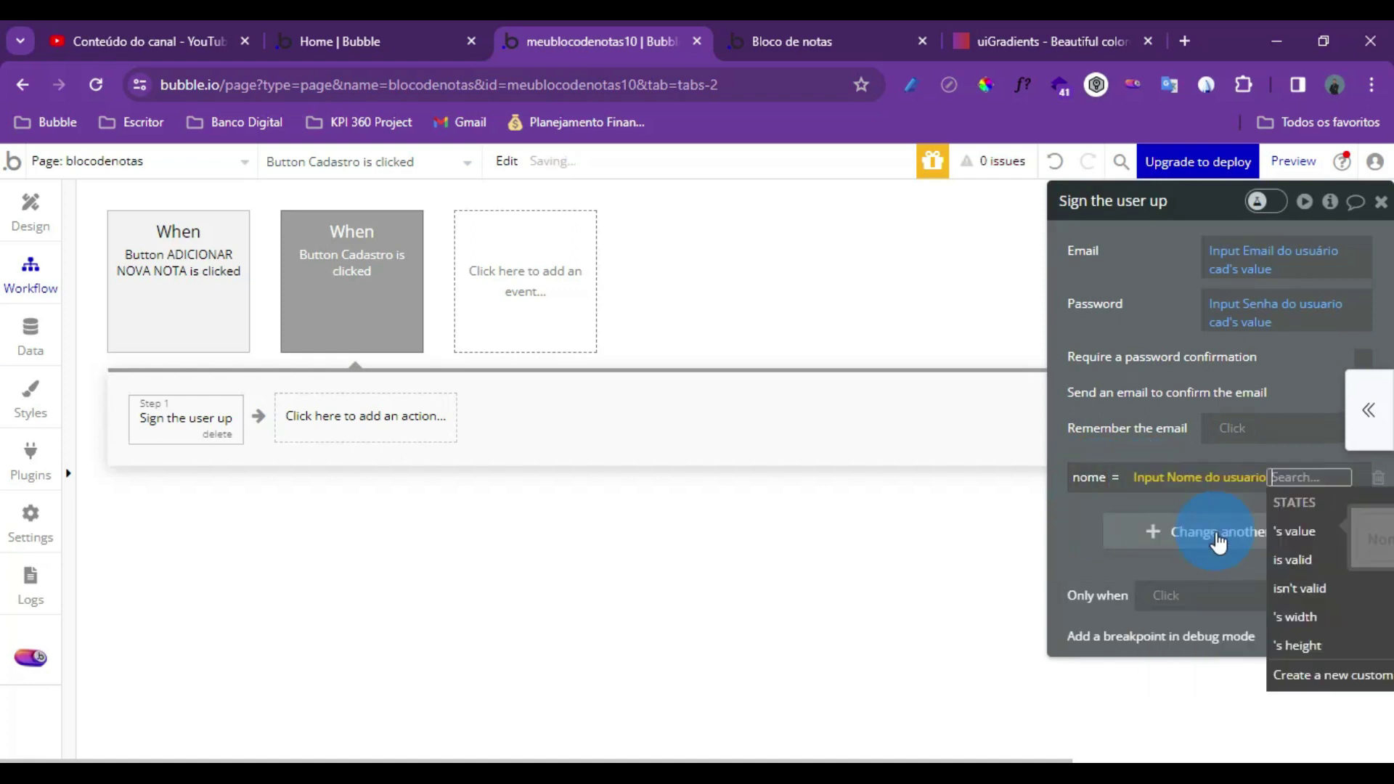
{"action": "left_click", "coordinate": [1290, 534]}
{"action": "left_click", "coordinate": [1169, 447]}
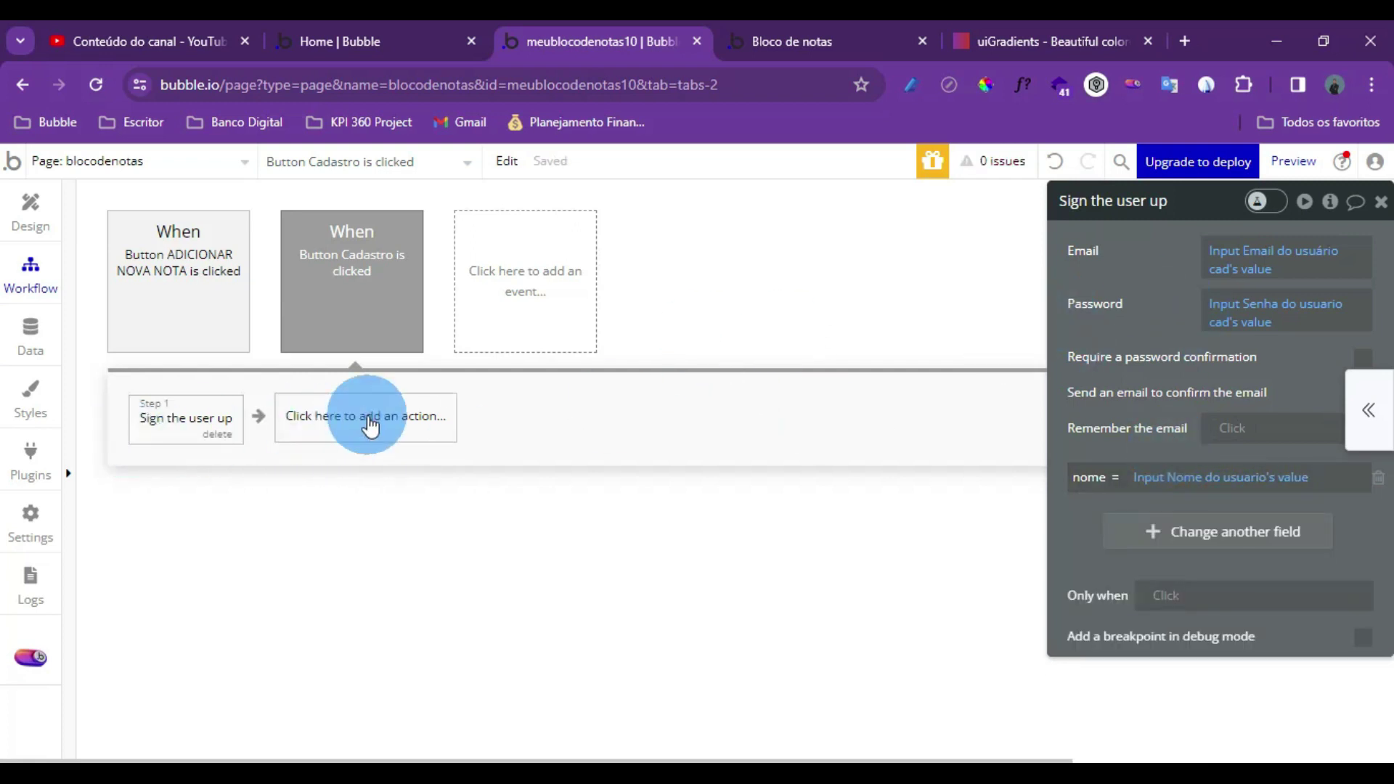
Create a workflow for the login popup's Entrar button with a Log the user in action
{"action": "left_click", "coordinate": [45, 218]}
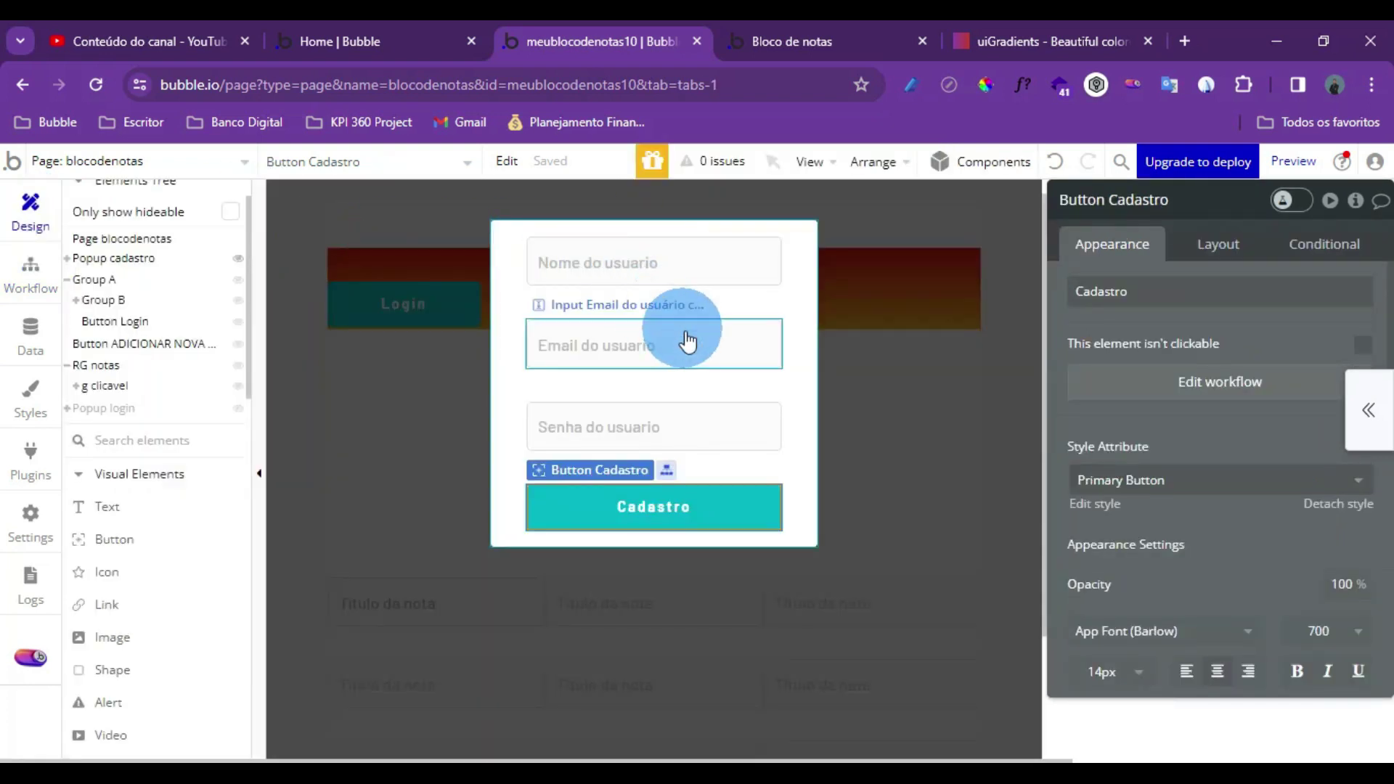
{"action": "left_click", "coordinate": [101, 410]}
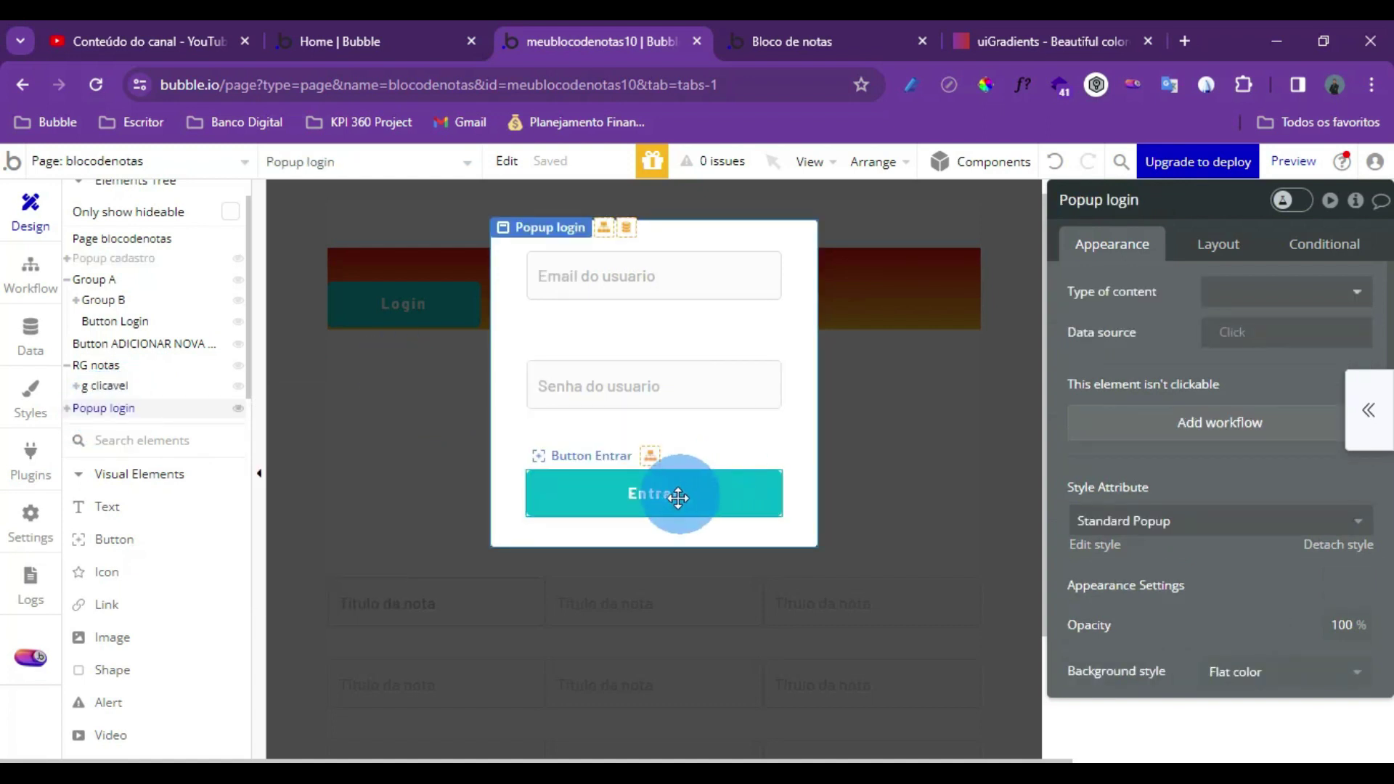
{"action": "left_click", "coordinate": [676, 498]}
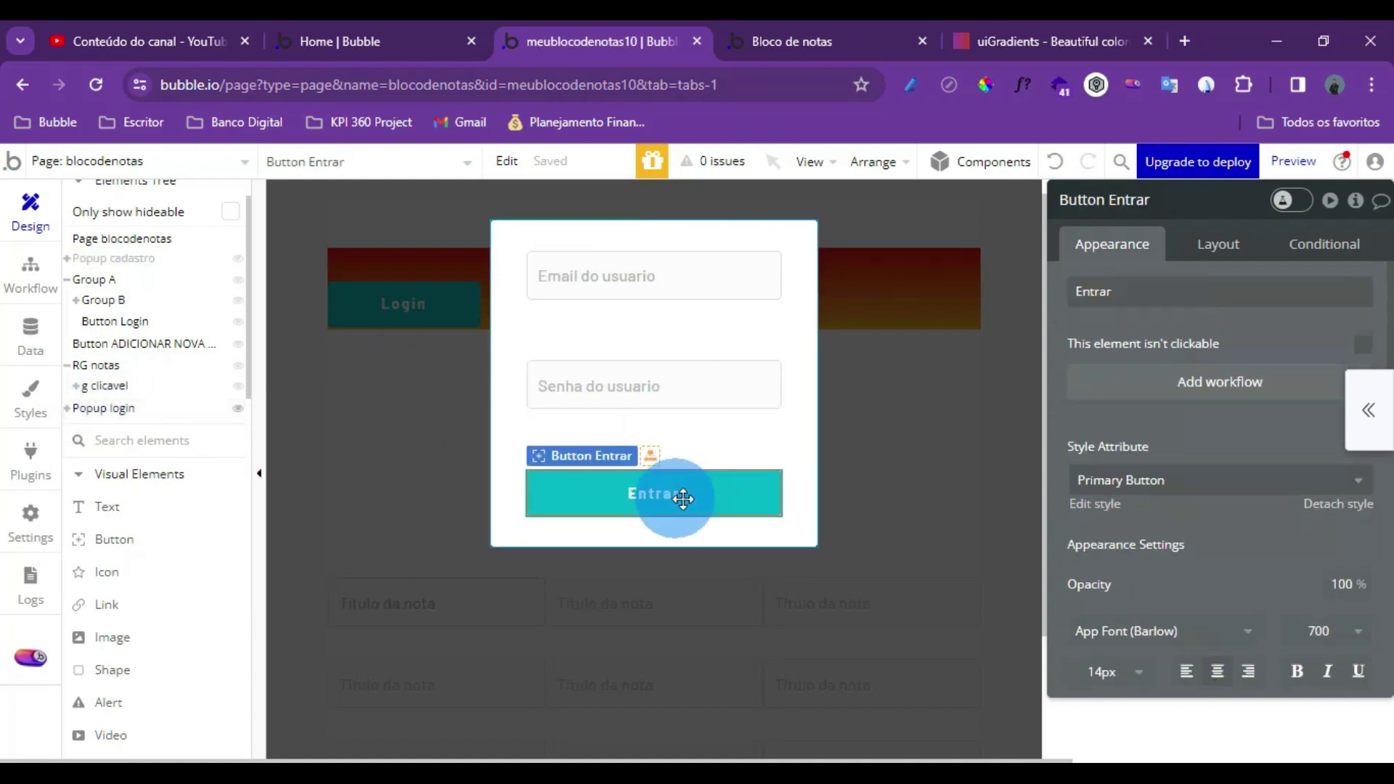
{"action": "left_click", "coordinate": [1225, 381]}
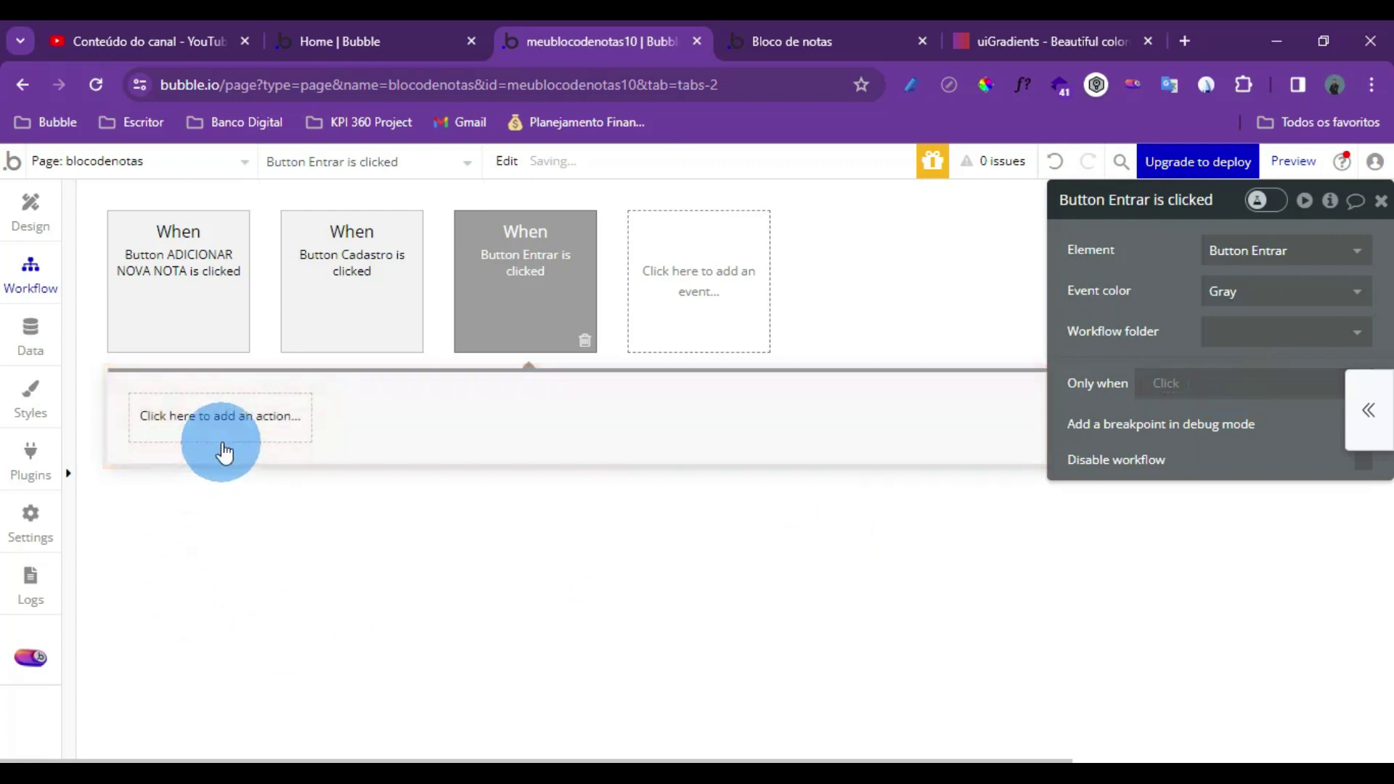
{"action": "left_click", "coordinate": [221, 442]}
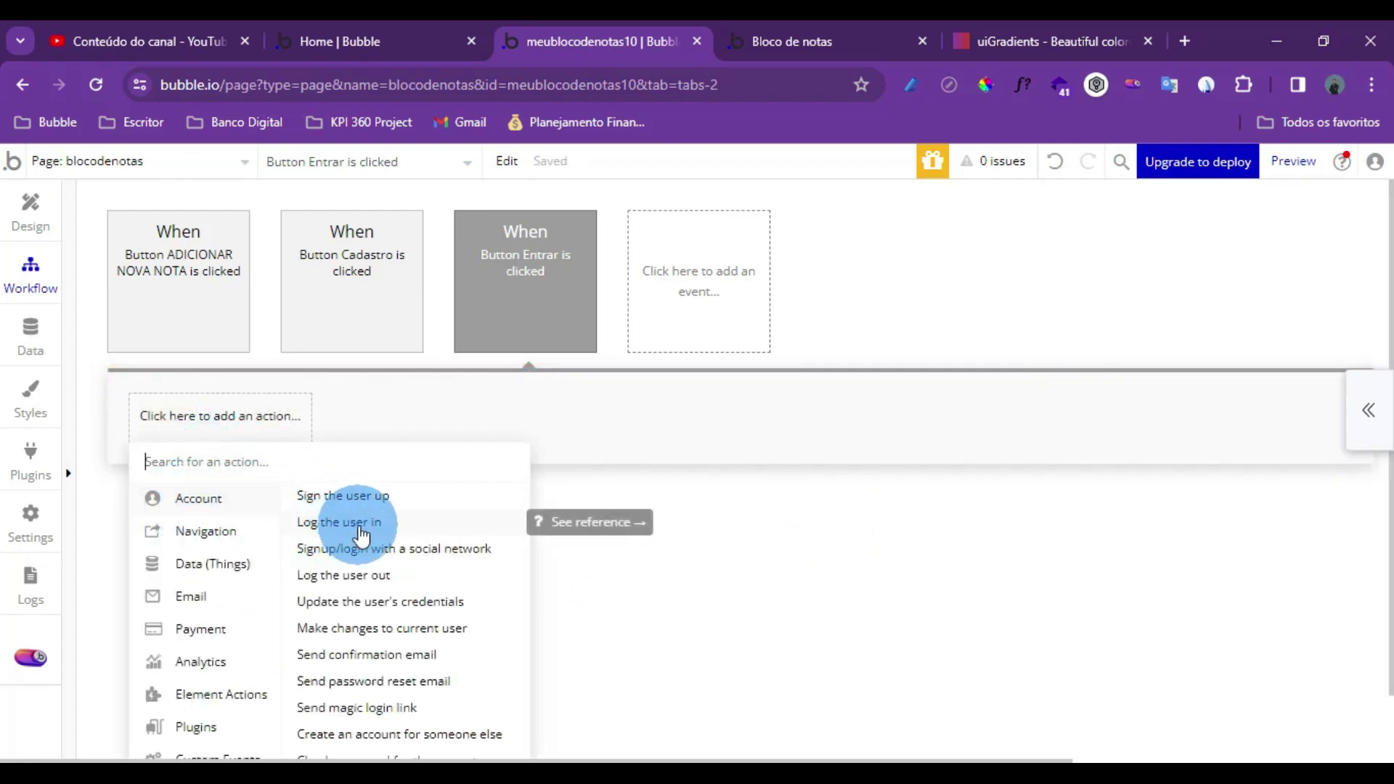
{"action": "left_click", "coordinate": [324, 522]}
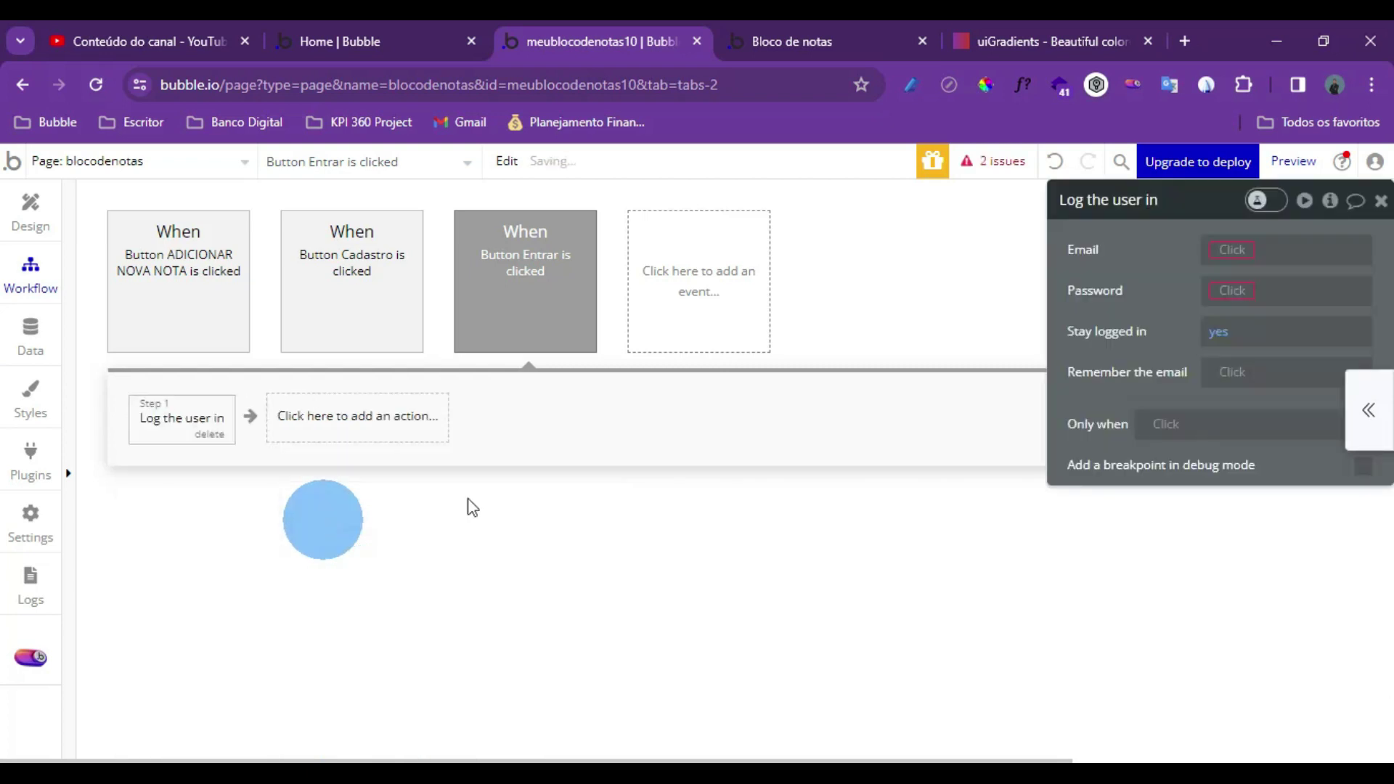
Set the login action's Email to Input Email do usuario's value
{"action": "left_click", "coordinate": [1233, 252]}
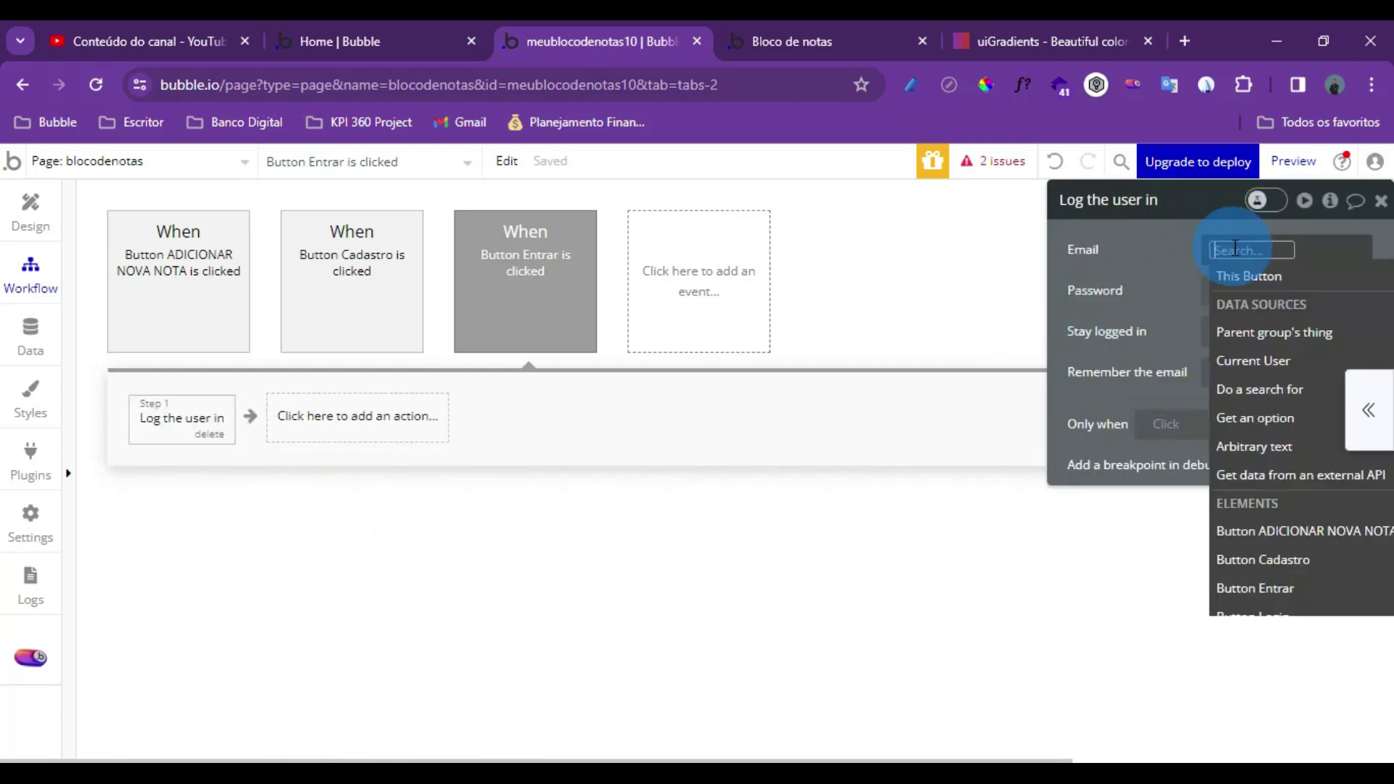
{"action": "type", "text": "em"}
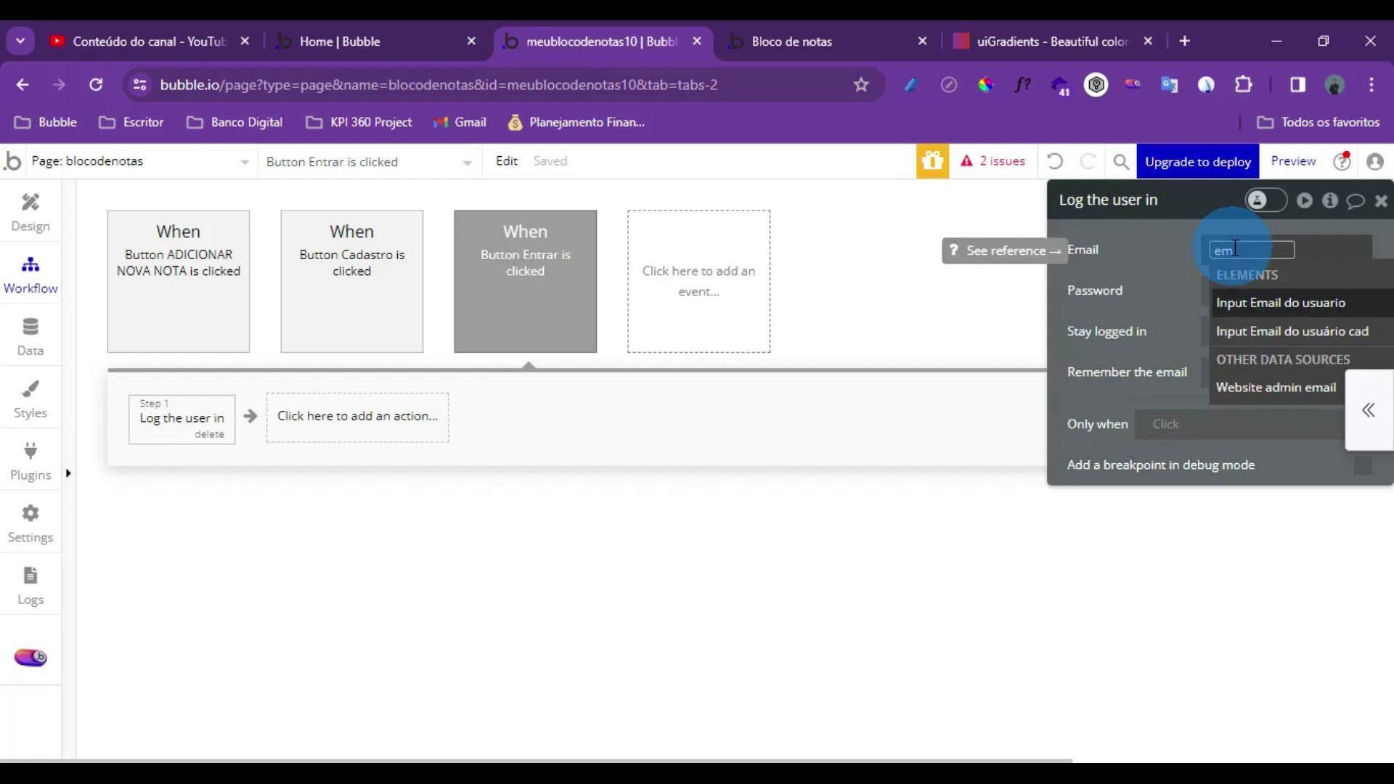
{"action": "left_click", "coordinate": [1266, 303]}
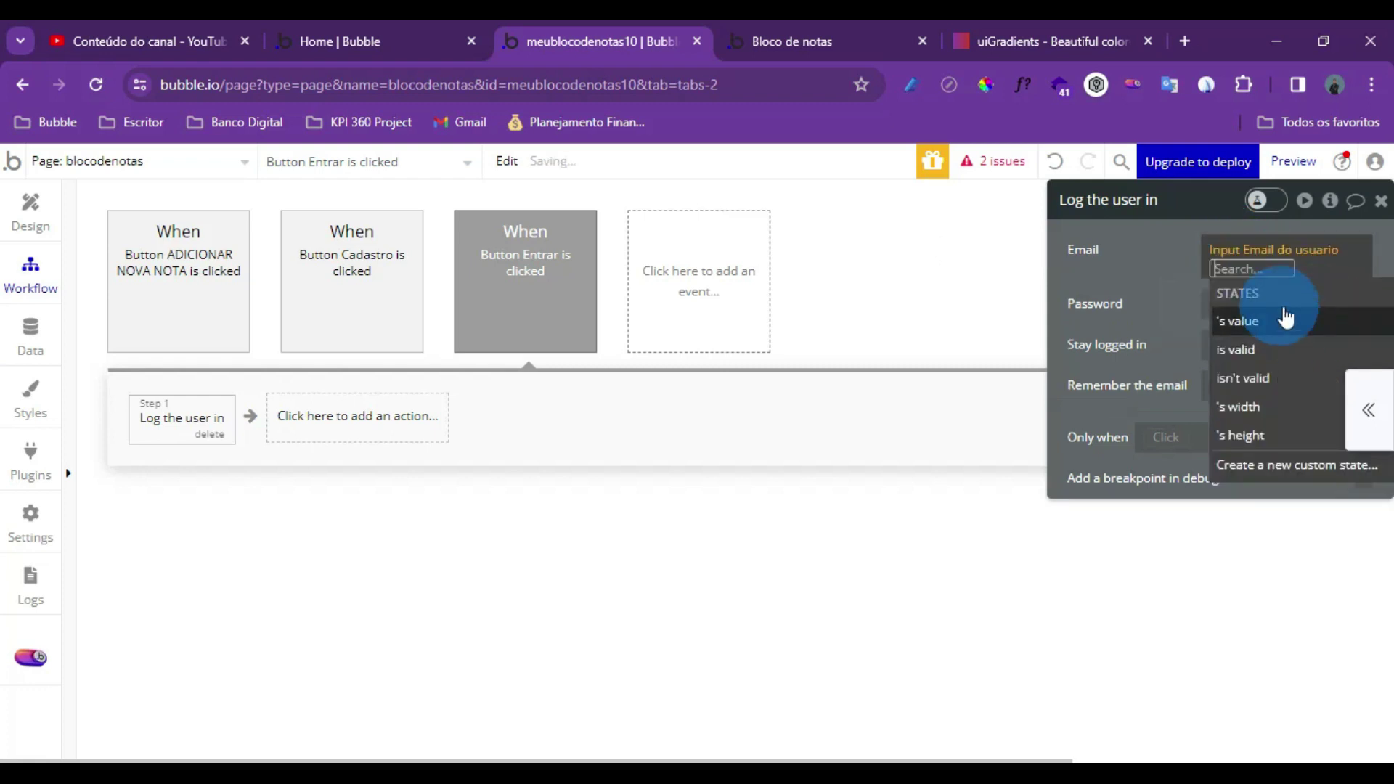
{"action": "left_click", "coordinate": [1275, 325]}
{"action": "left_click", "coordinate": [1183, 296]}
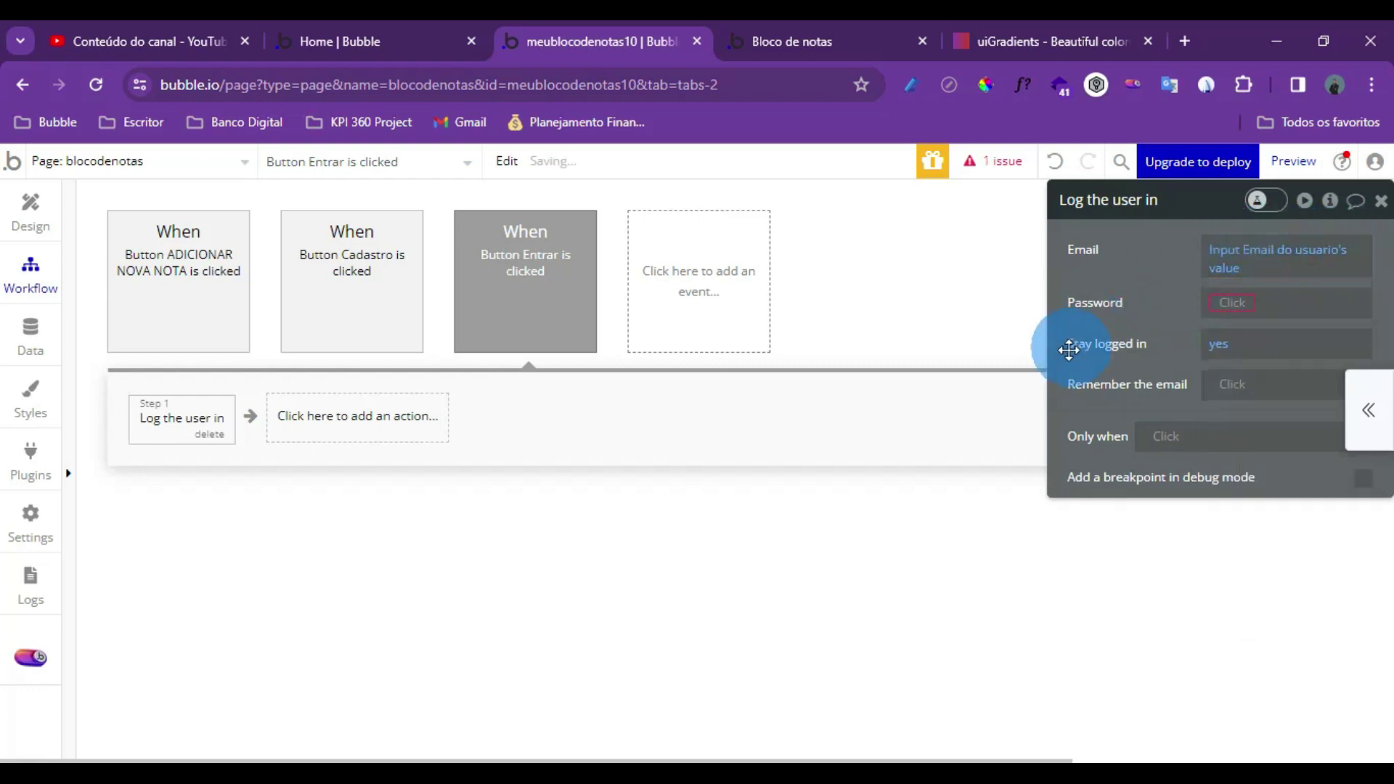
Set the login action's Password to Input Senha do usuario's value
{"action": "left_click", "coordinate": [1230, 304]}
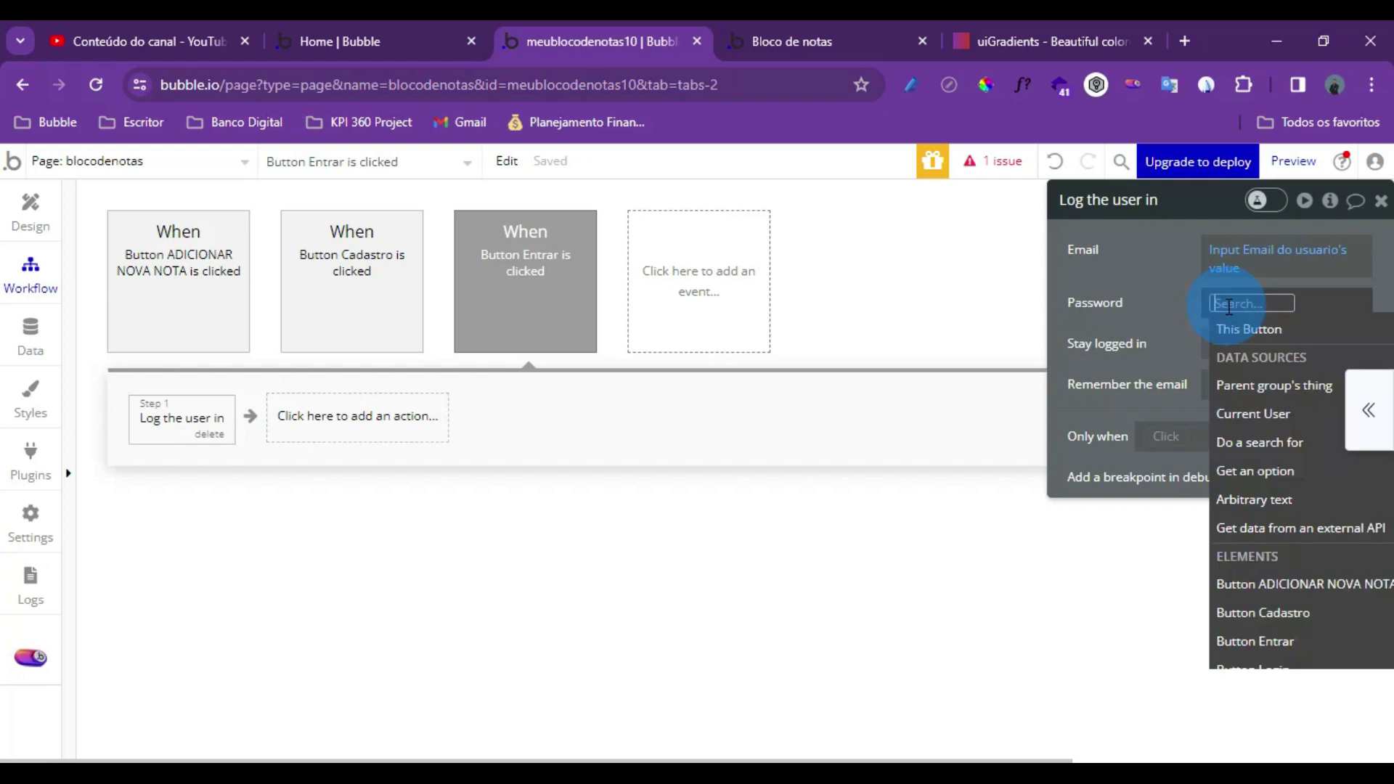
{"action": "type", "text": "se"}
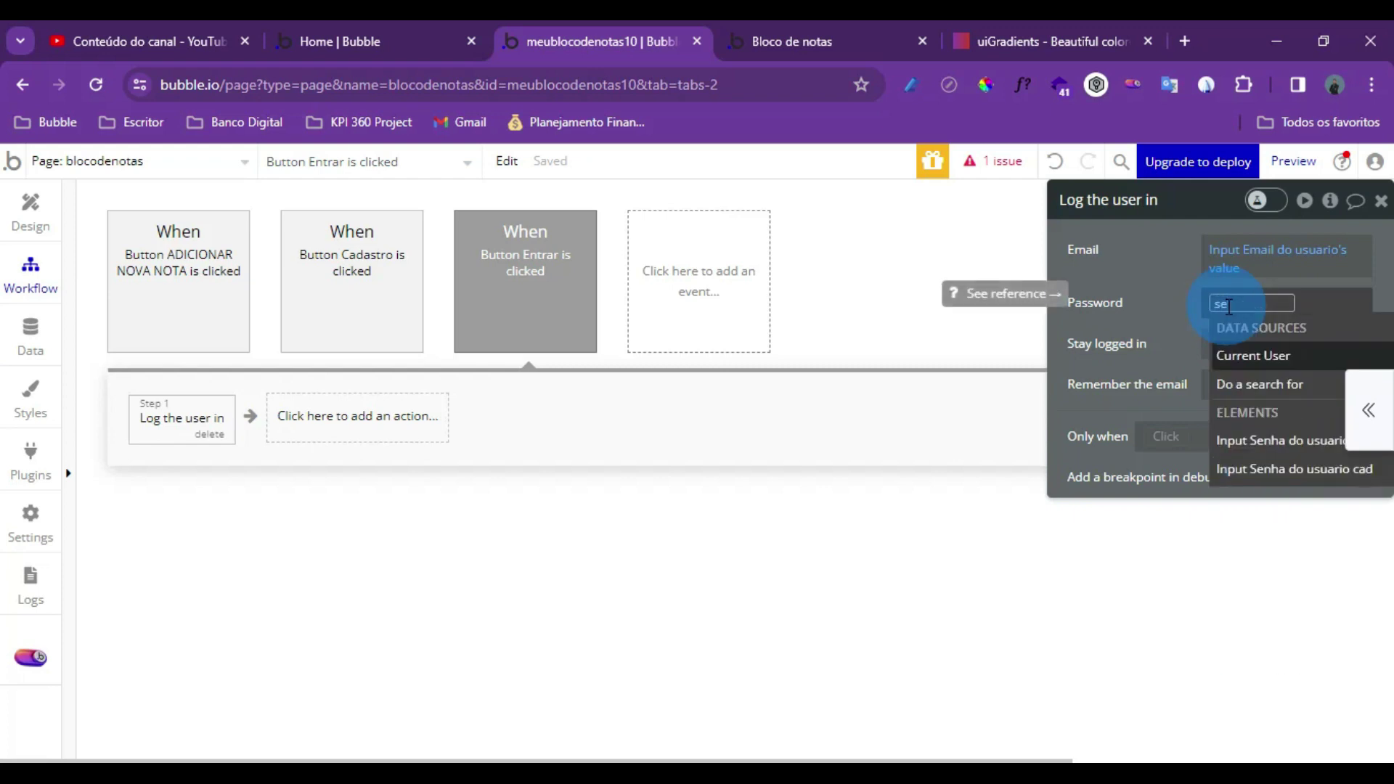
{"action": "mouse_move", "coordinate": [1291, 468]}
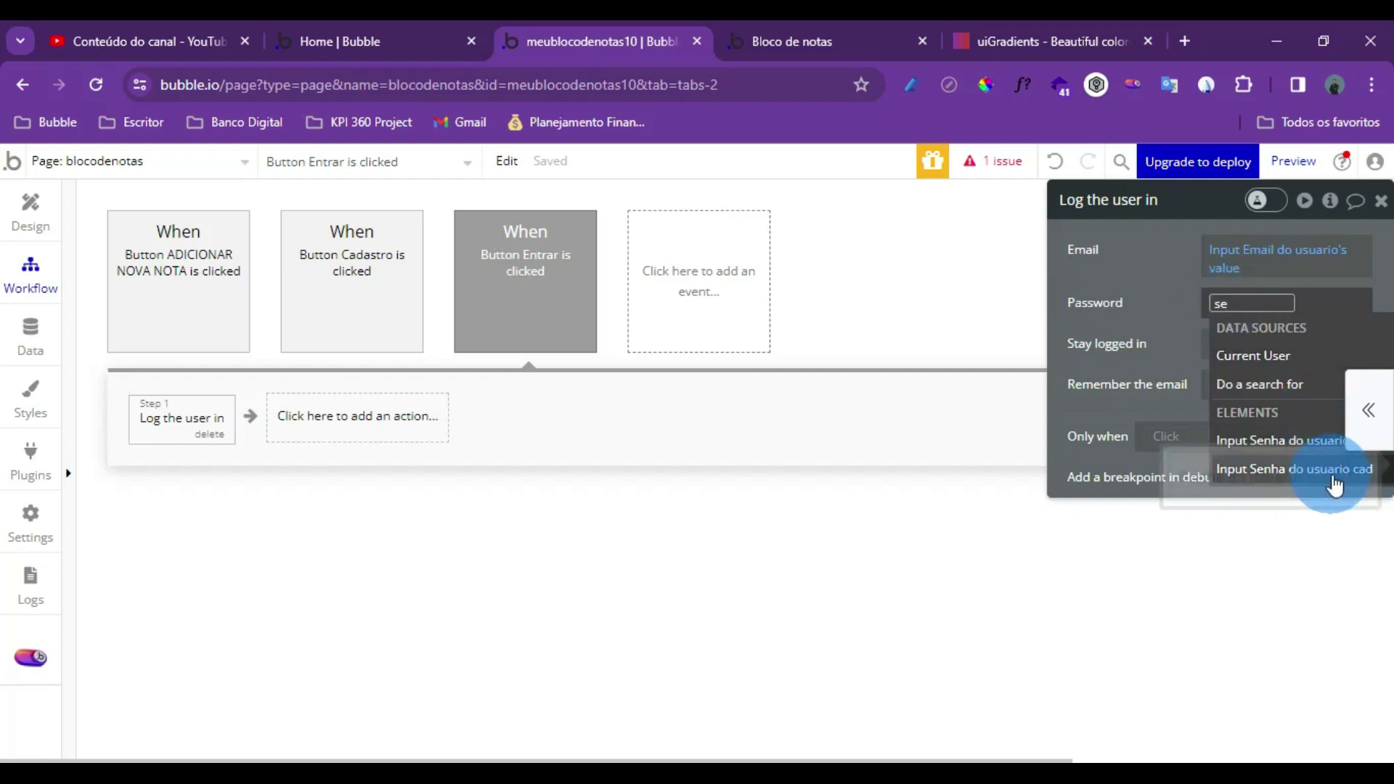
{"action": "left_click", "coordinate": [1263, 440]}
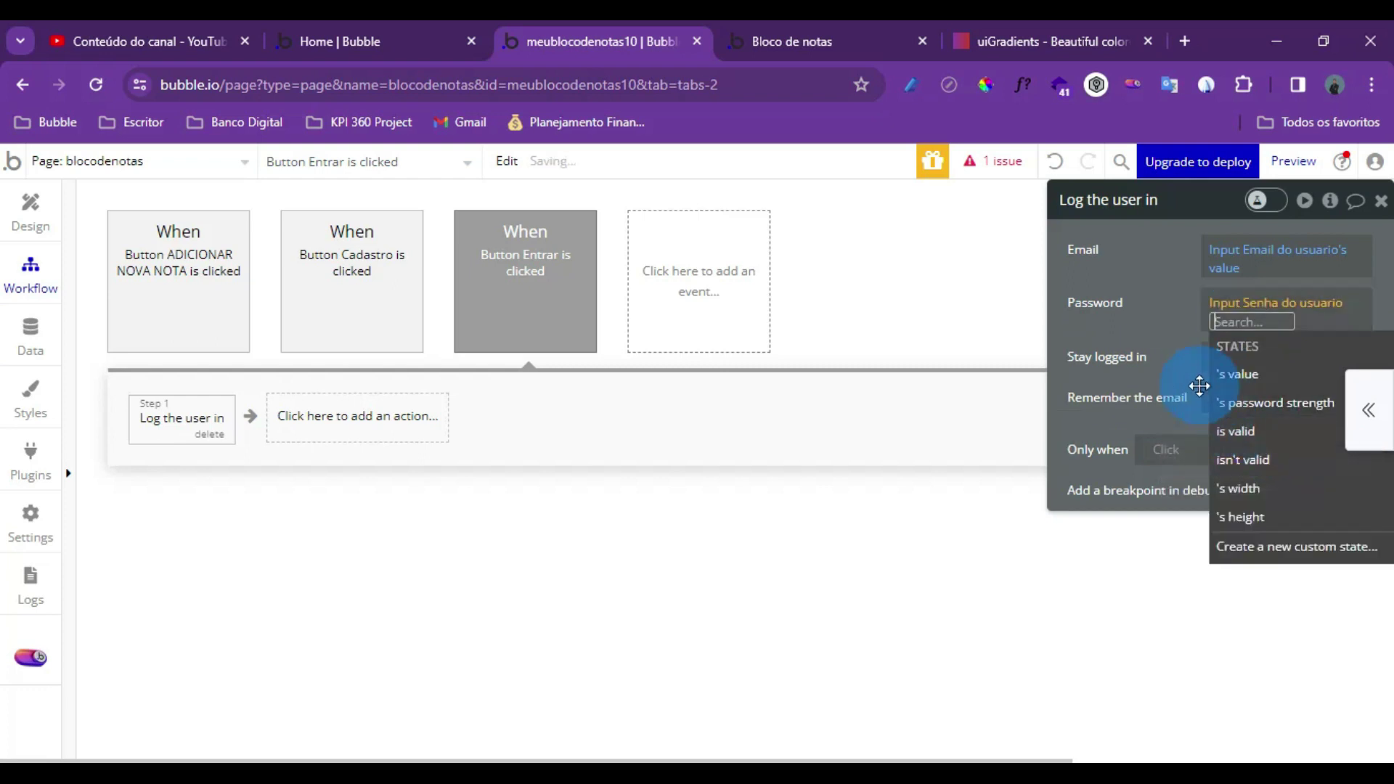
{"action": "left_click", "coordinate": [1227, 385]}
{"action": "left_click", "coordinate": [1180, 343]}
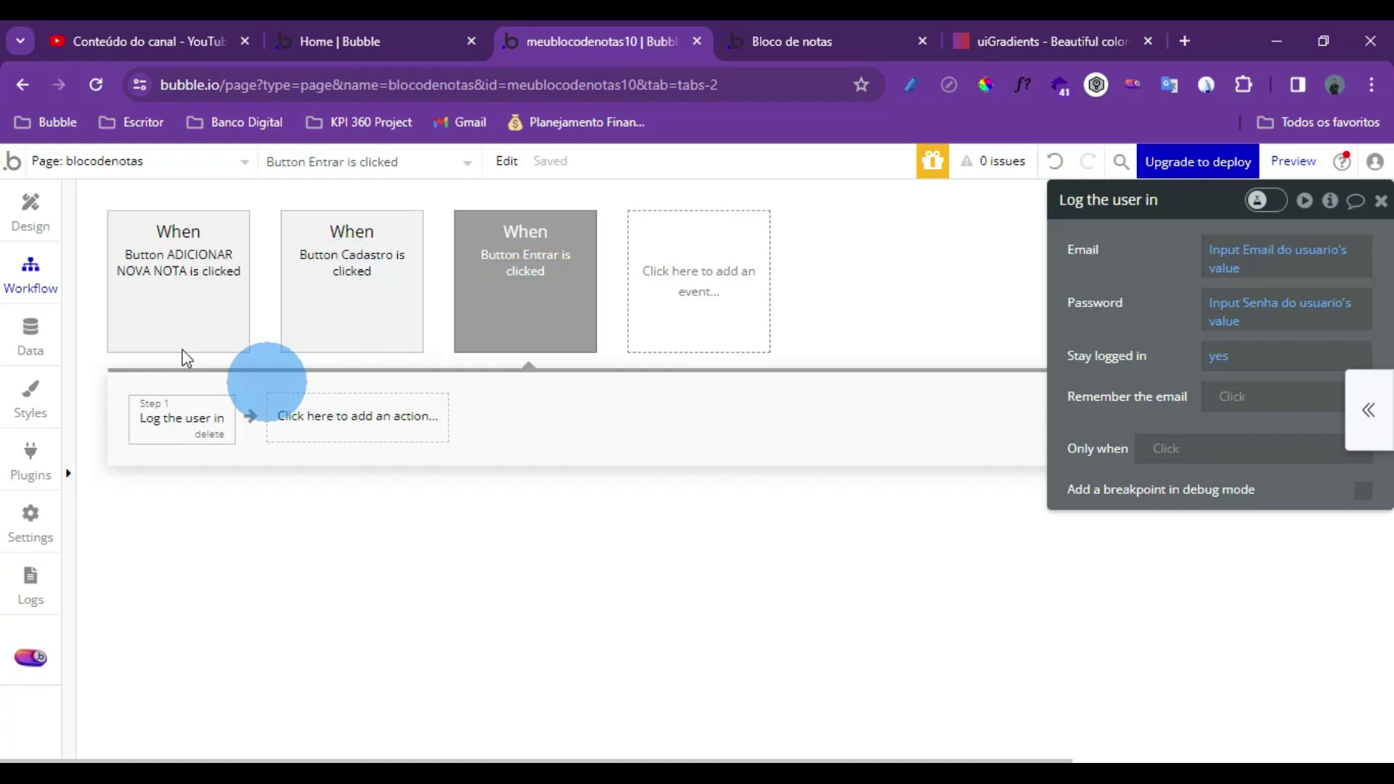
{"action": "left_click", "coordinate": [320, 305]}
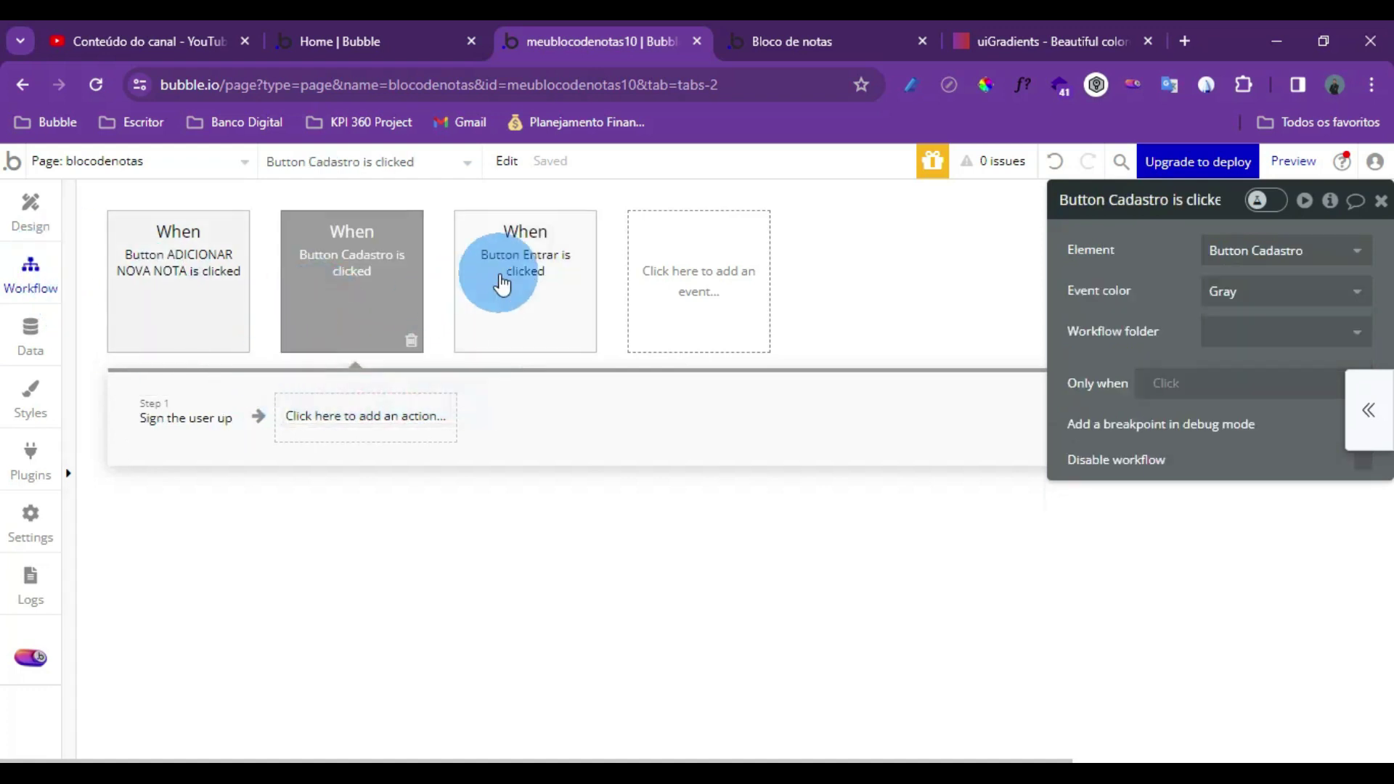
{"action": "left_click", "coordinate": [471, 283]}
On the page design, add a Created By constraint to the Notas search that feeds the RG notas repeating group
{"action": "left_click", "coordinate": [33, 218]}
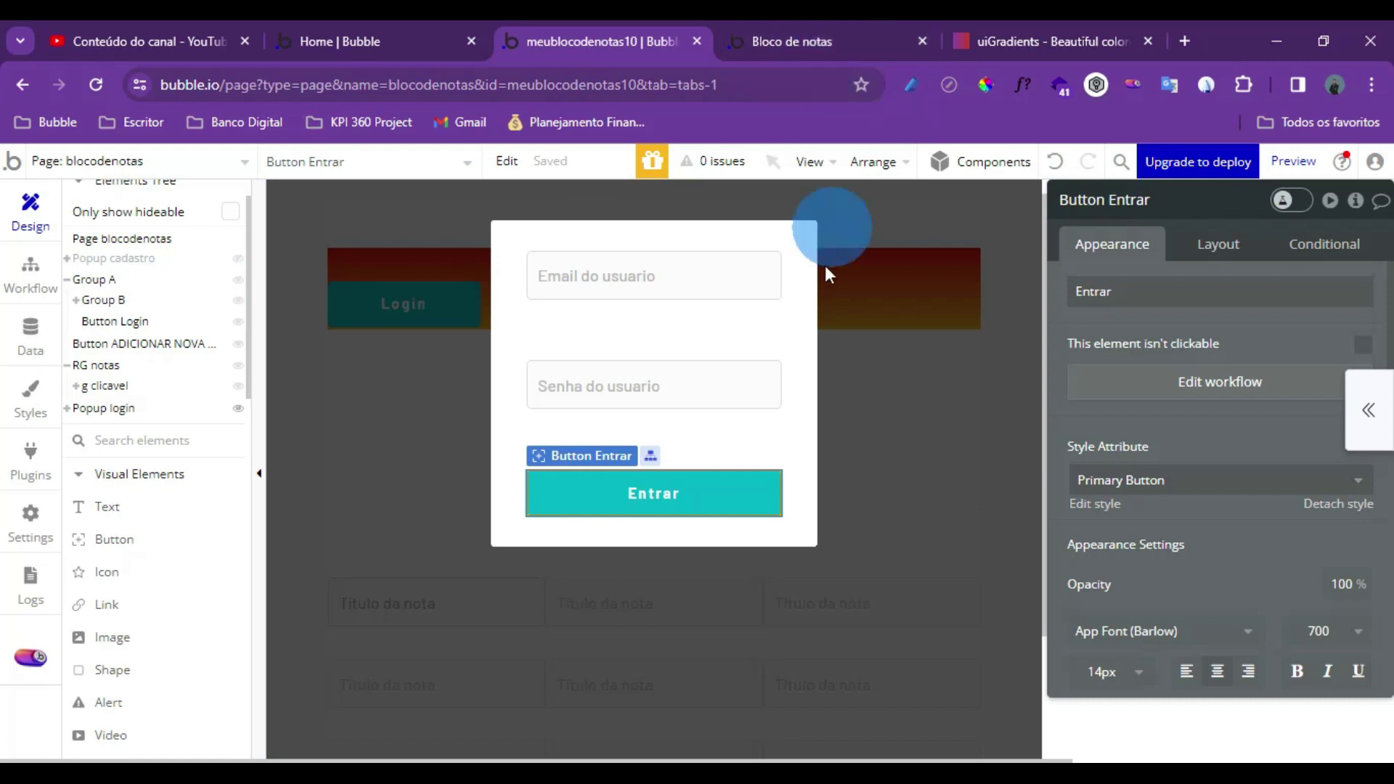
{"action": "left_click", "coordinate": [451, 456]}
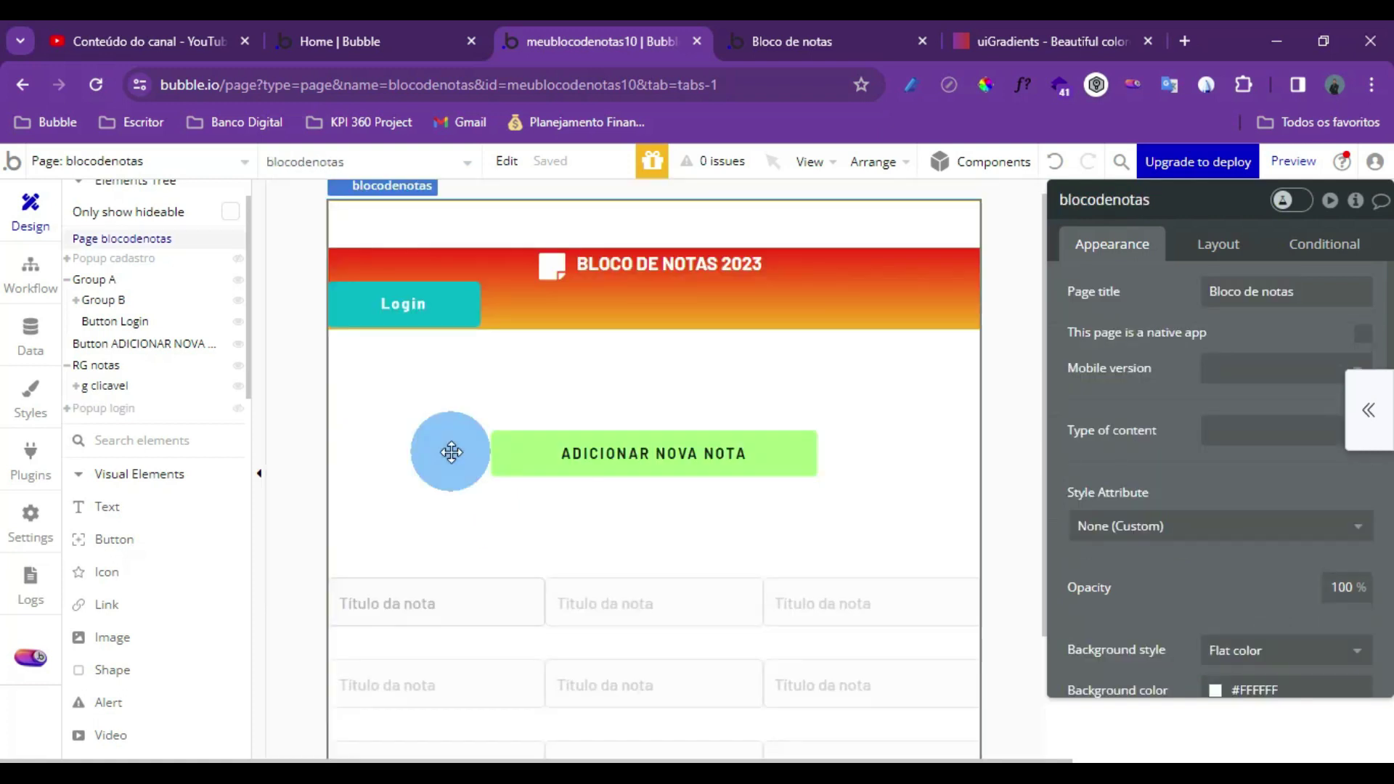
{"action": "scroll", "coordinate": [451, 452], "scroll_direction": "down", "scroll_amount": 3}
{"action": "left_click", "coordinate": [512, 436]}
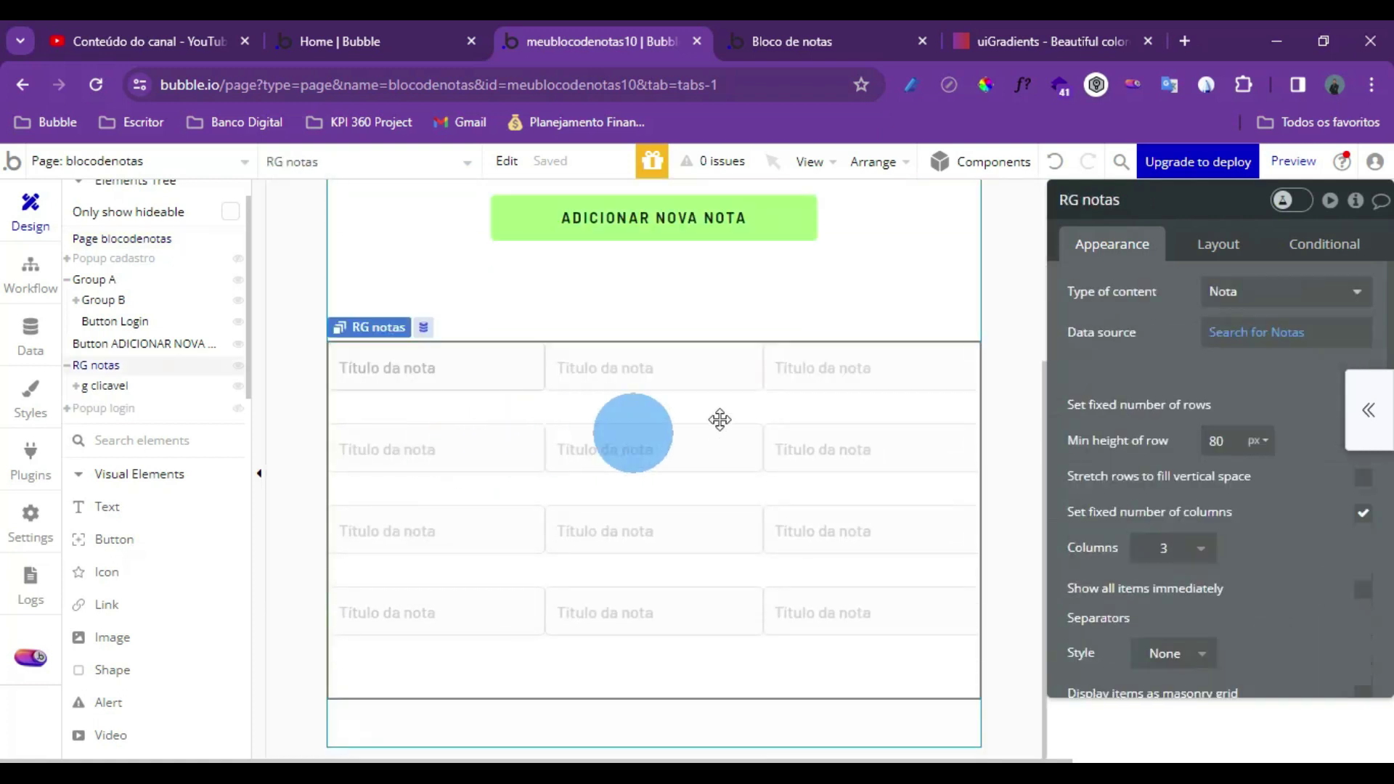
{"action": "left_click", "coordinate": [1262, 332]}
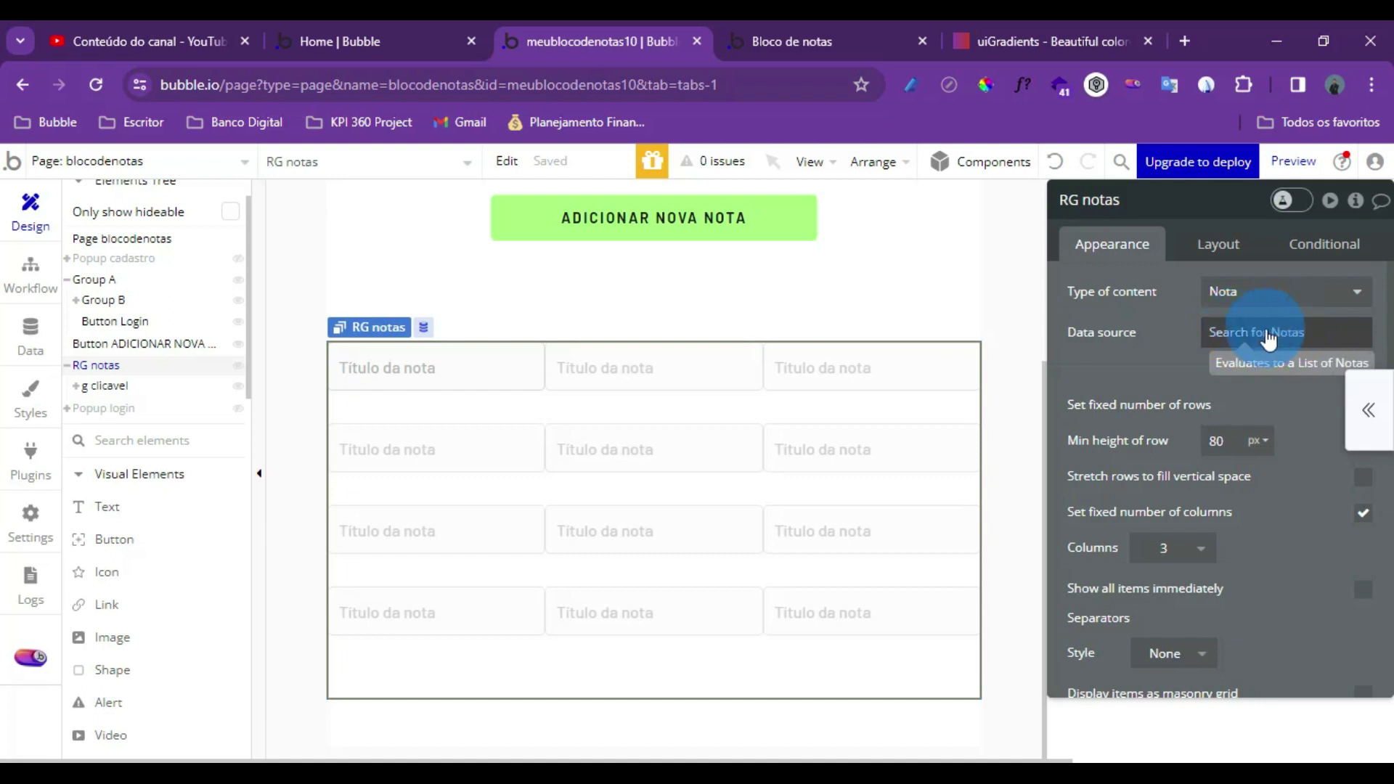
{"action": "left_click", "coordinate": [1279, 337]}
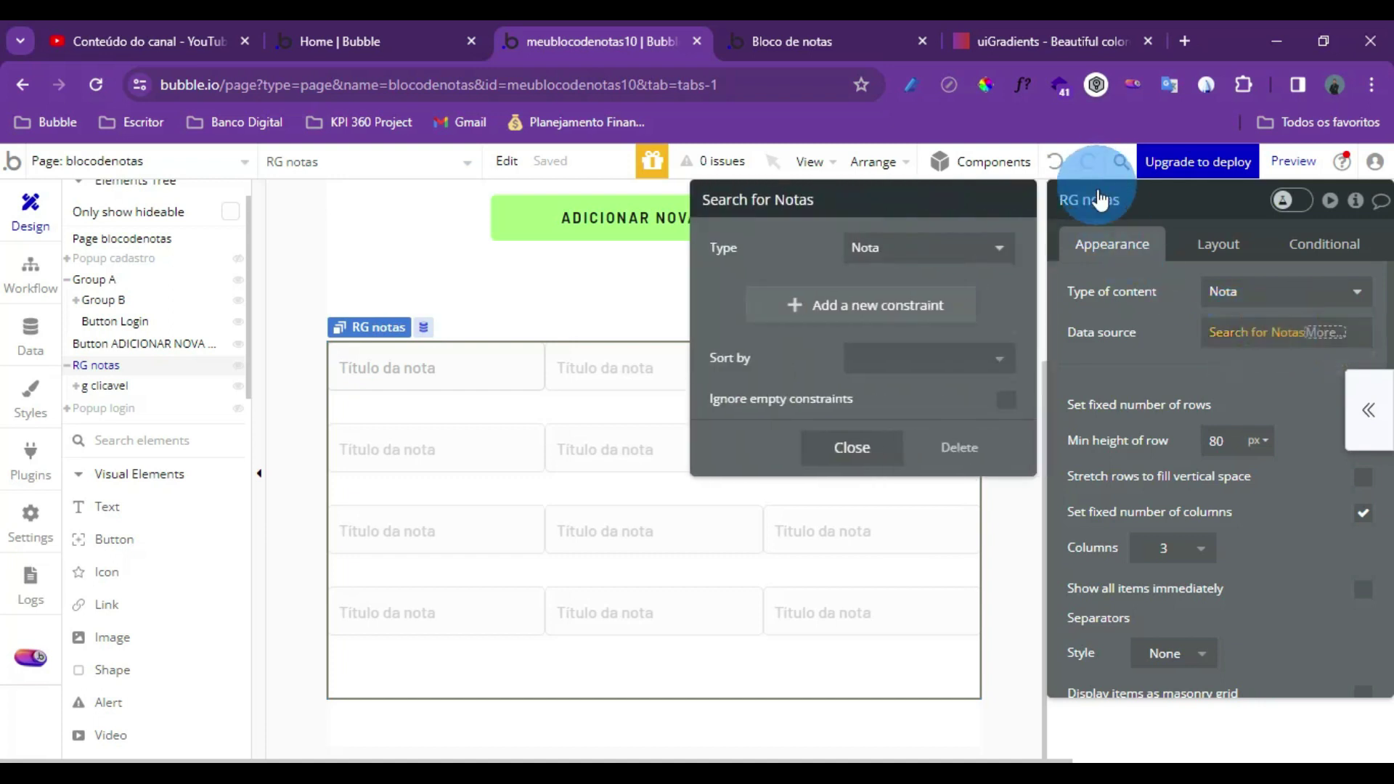
{"action": "left_click", "coordinate": [816, 309]}
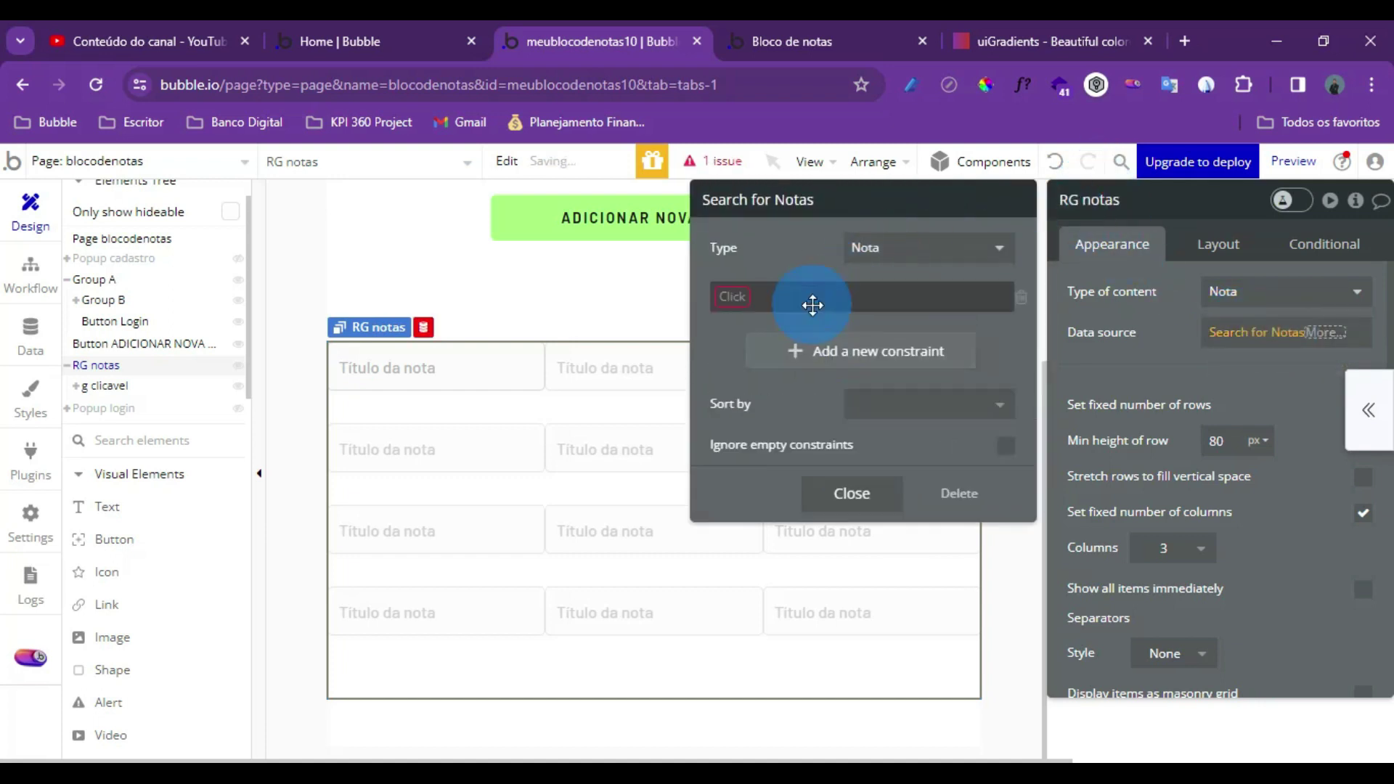
{"action": "left_click", "coordinate": [733, 296]}
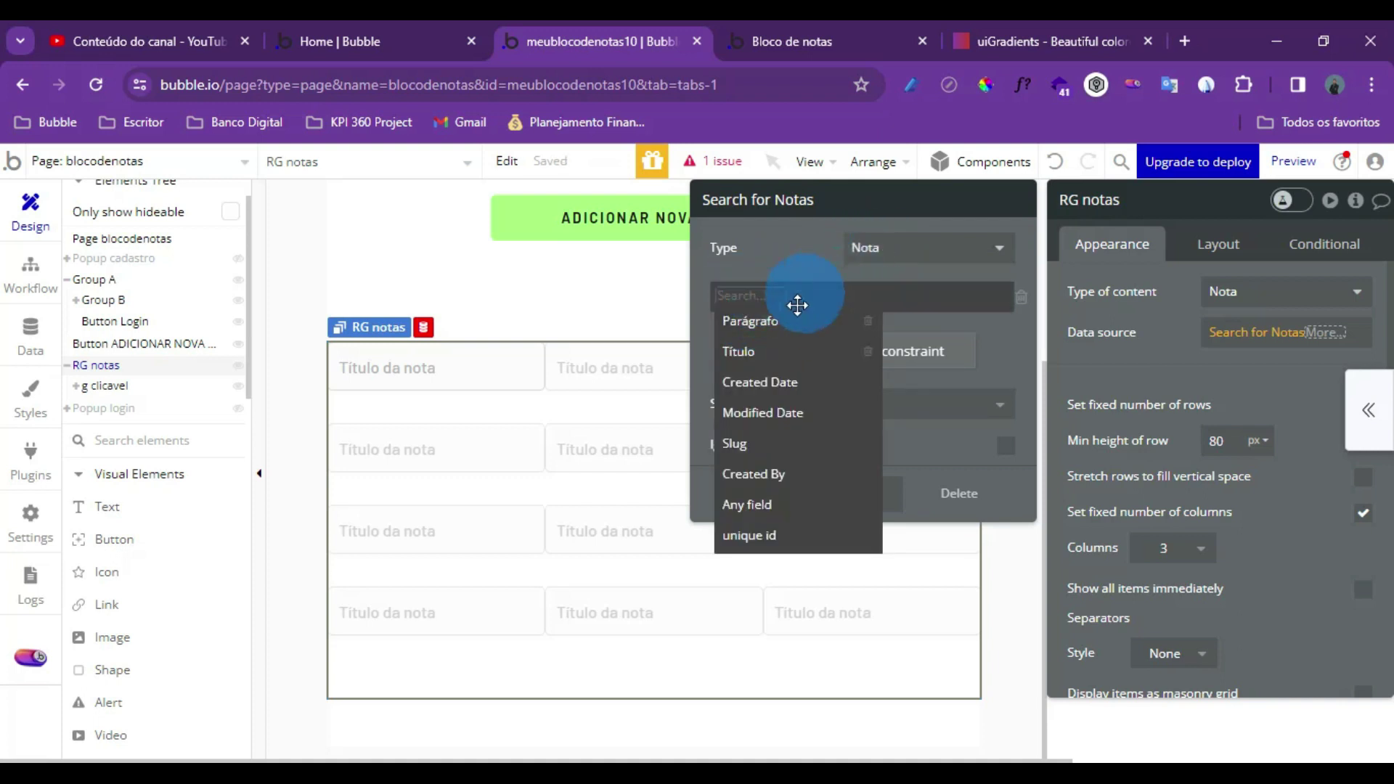
{"action": "left_click", "coordinate": [753, 474]}
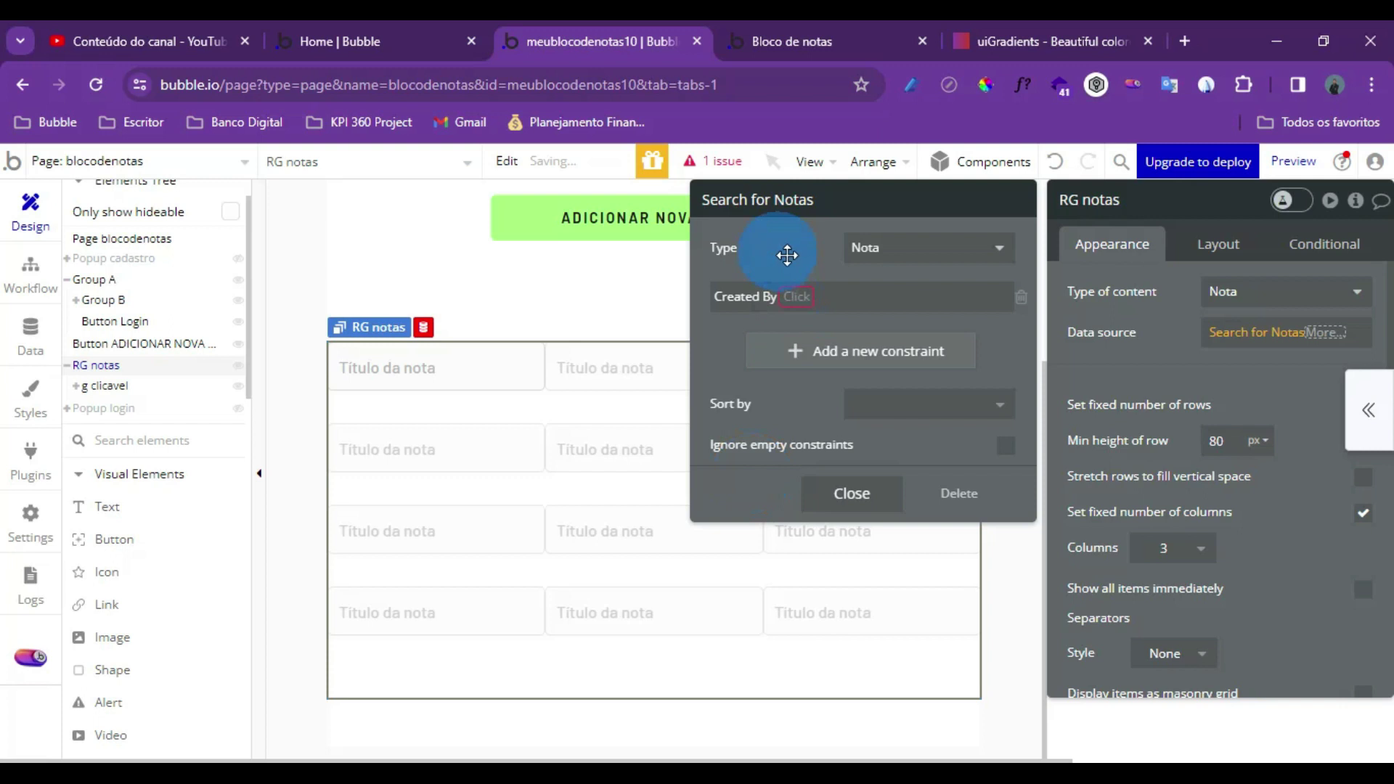
Make the Created By constraint equal to Current User and close the search settings
{"action": "left_click", "coordinate": [803, 298]}
{"action": "left_click", "coordinate": [809, 319]}
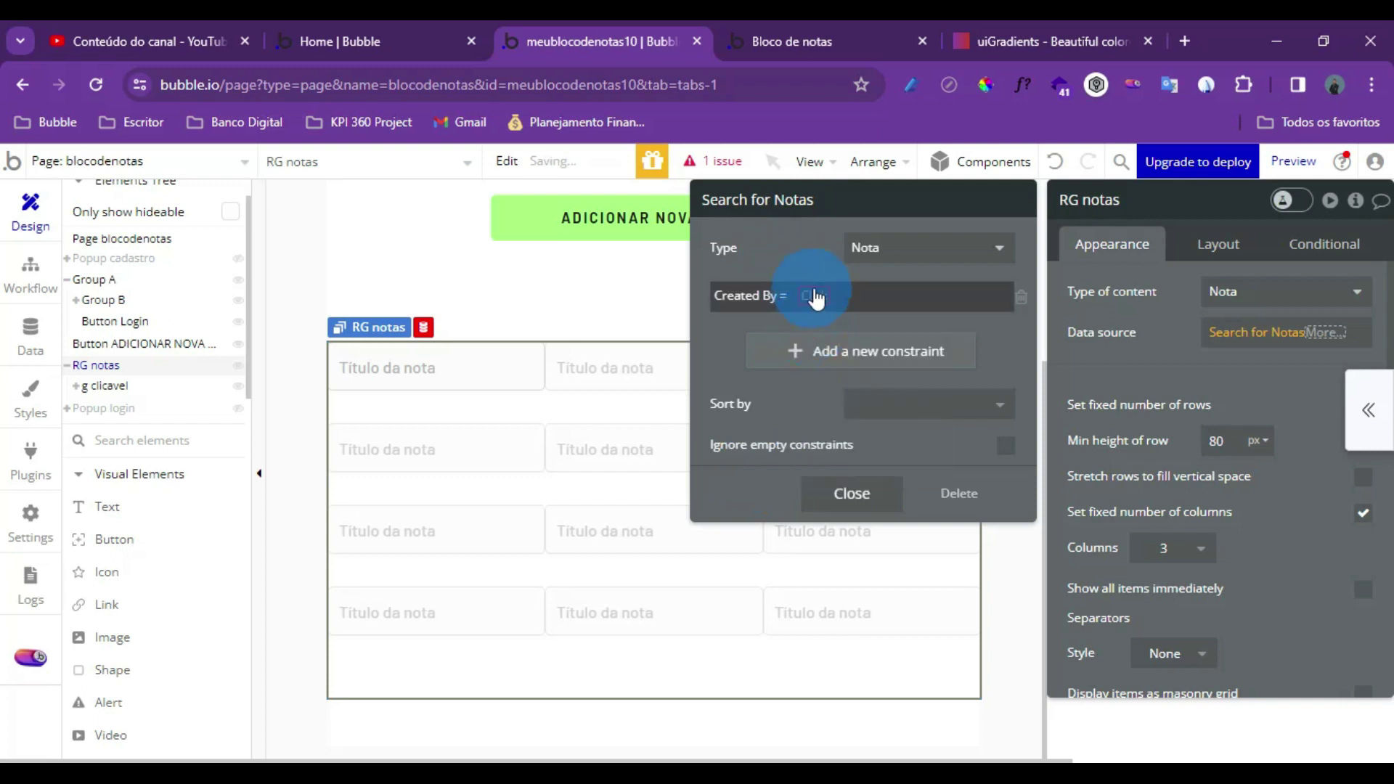
{"action": "left_click", "coordinate": [815, 298]}
{"action": "left_click", "coordinate": [820, 349]}
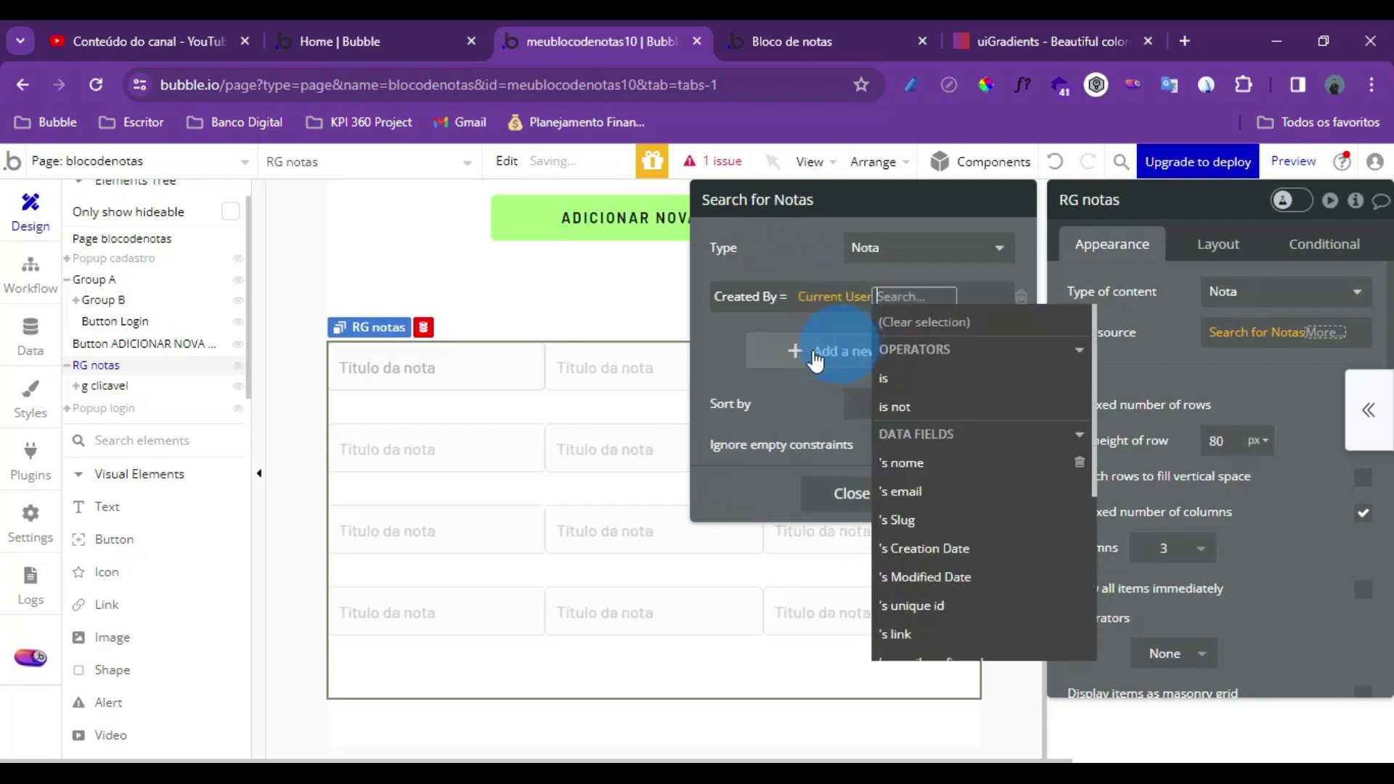
{"action": "left_click", "coordinate": [764, 397]}
{"action": "left_click", "coordinate": [848, 493]}
{"action": "left_click", "coordinate": [1168, 368]}
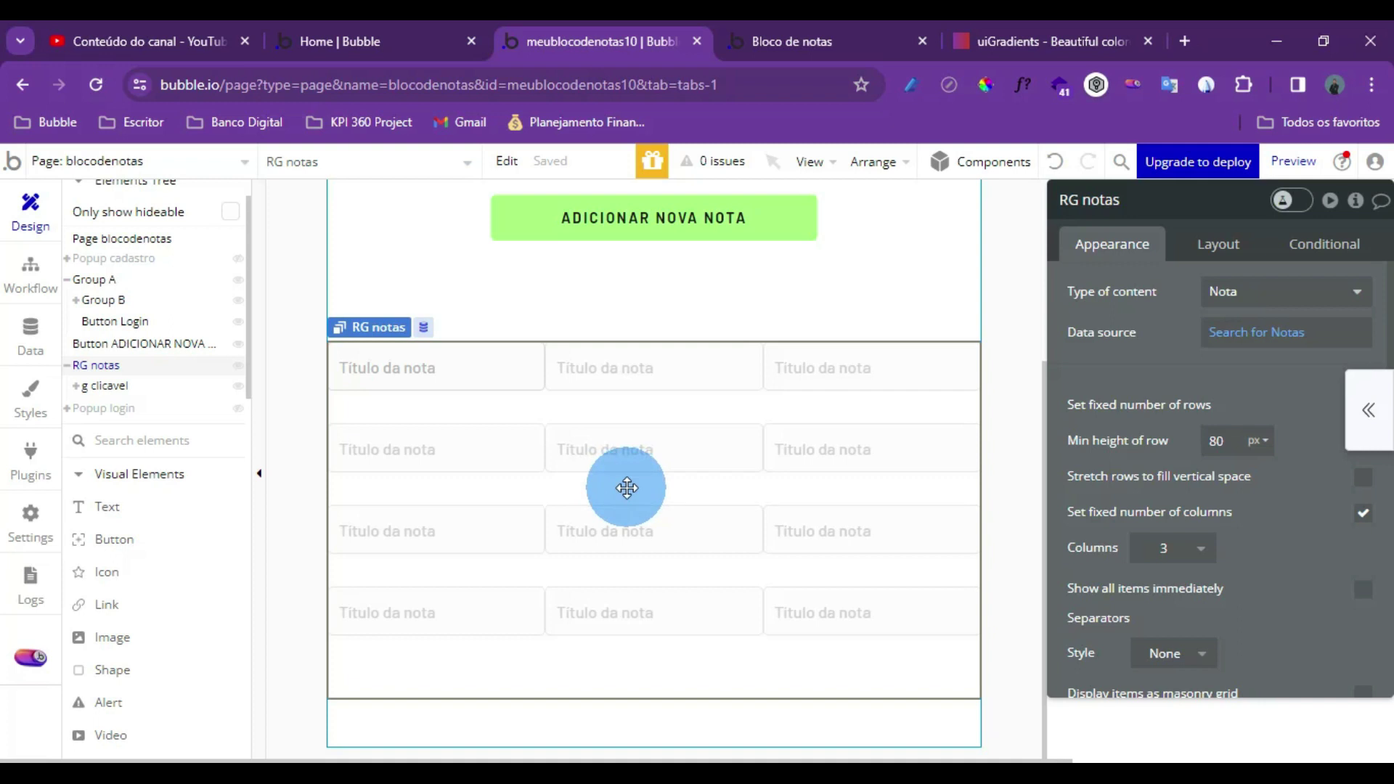
{"action": "scroll", "coordinate": [593, 425], "scroll_direction": "up", "scroll_amount": 1}
{"action": "scroll", "coordinate": [593, 425], "scroll_direction": "up", "scroll_amount": 2}
{"action": "scroll", "coordinate": [593, 425], "scroll_direction": "down", "scroll_amount": 2}
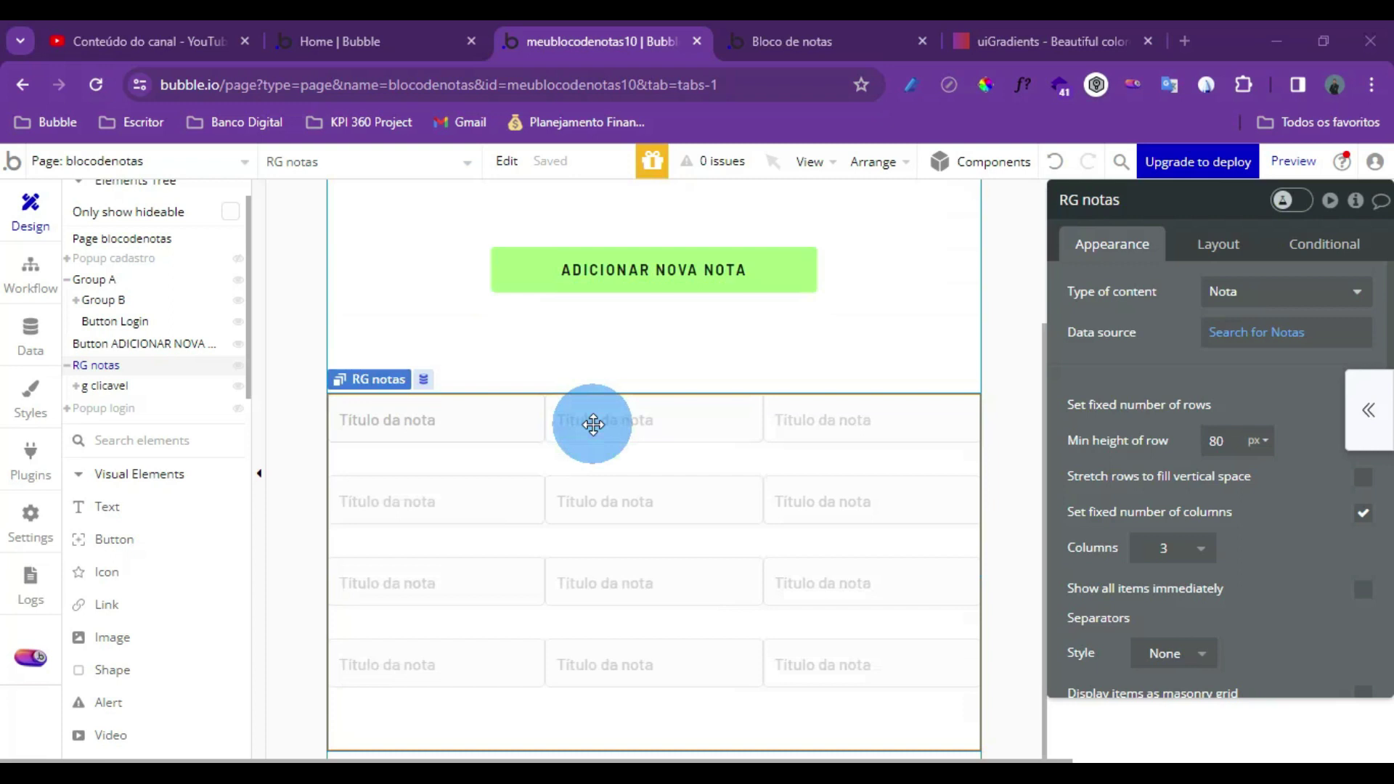
{"action": "scroll", "coordinate": [593, 424], "scroll_direction": "down", "scroll_amount": 1}
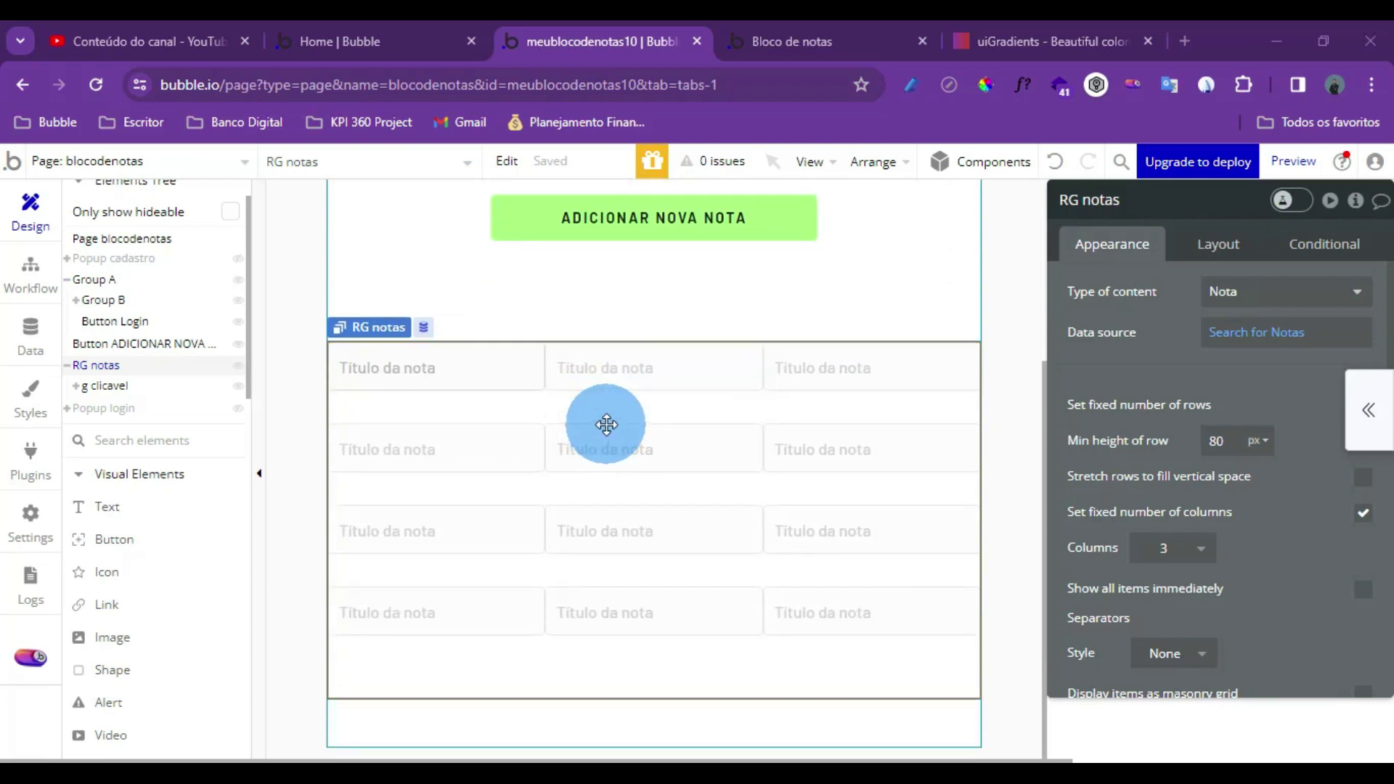
Align the blocodenotas page's column contents to the top in its container layout
{"action": "scroll", "coordinate": [607, 425], "scroll_direction": "up", "scroll_amount": 3}
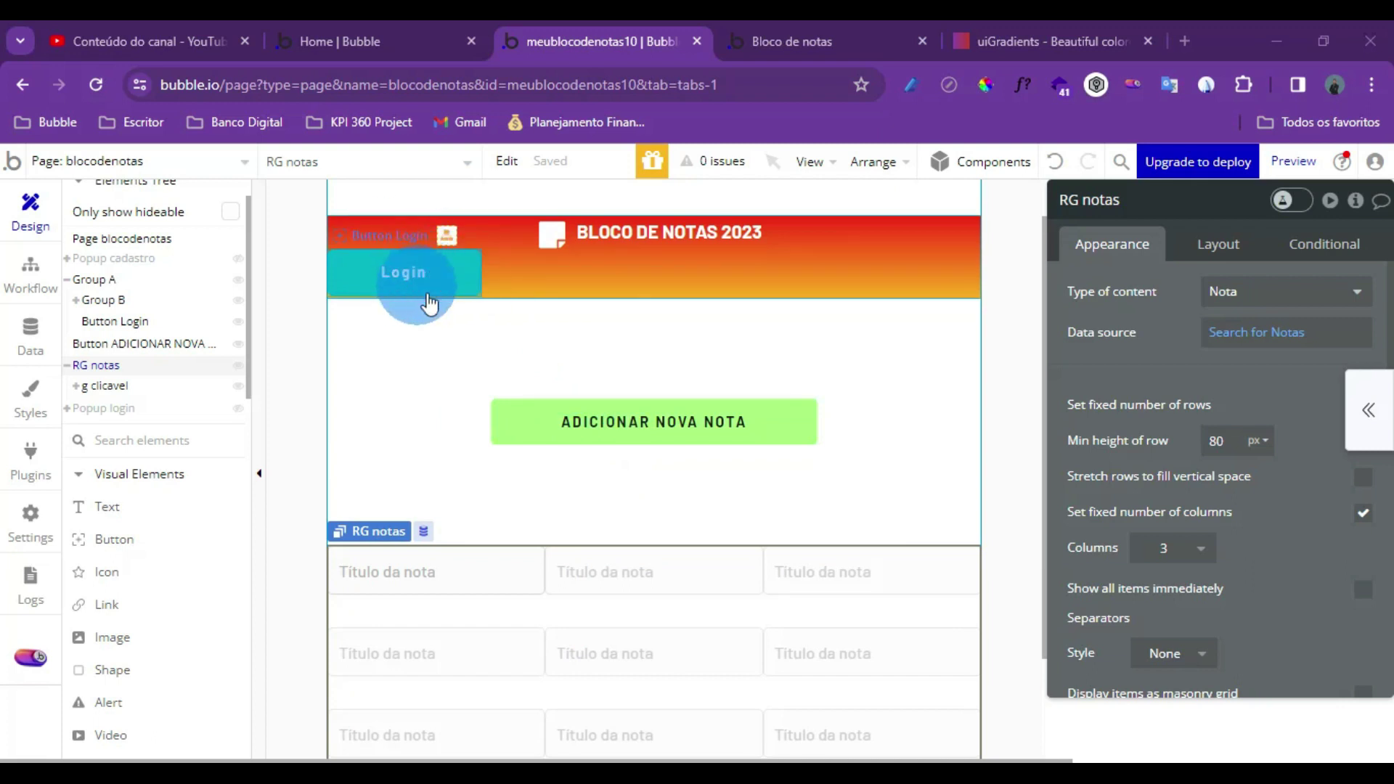
{"action": "scroll", "coordinate": [441, 407], "scroll_direction": "up", "scroll_amount": 1}
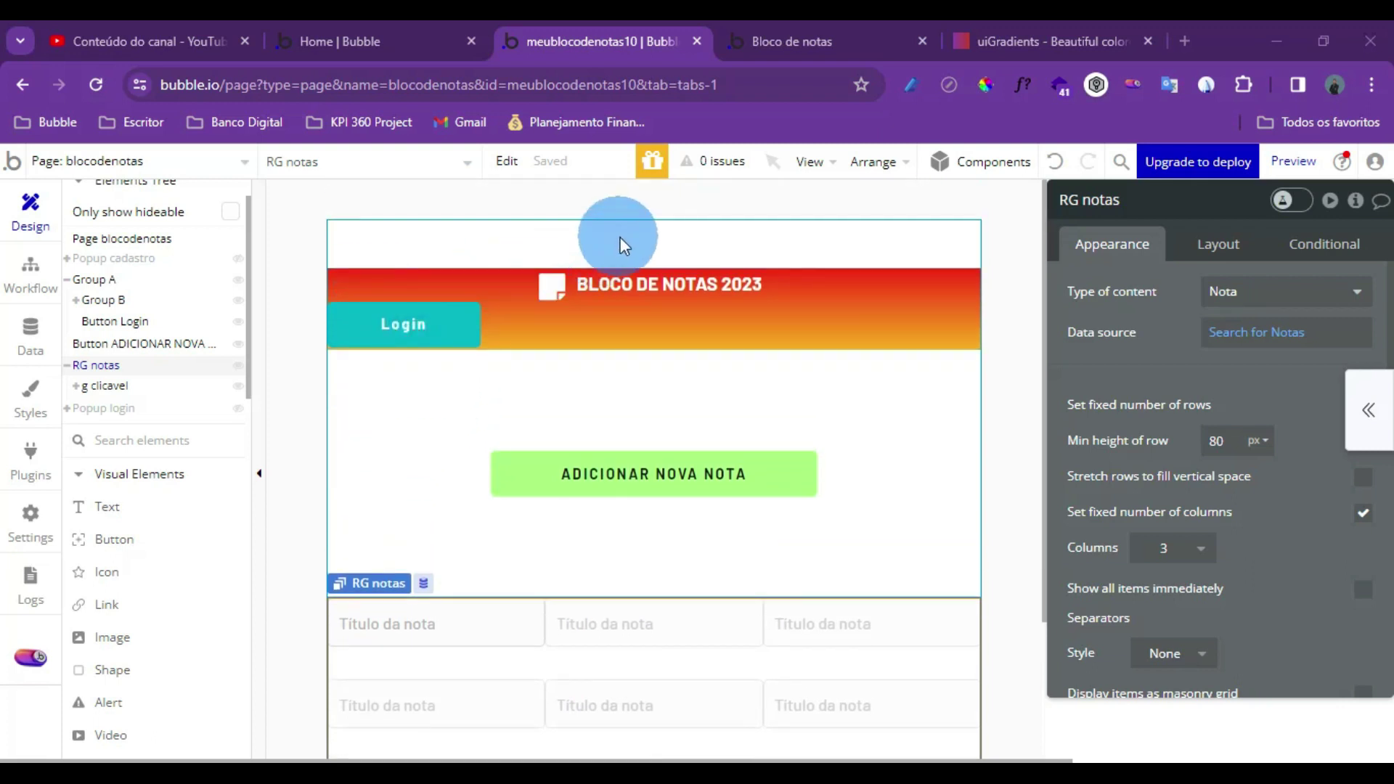
{"action": "left_click", "coordinate": [894, 239]}
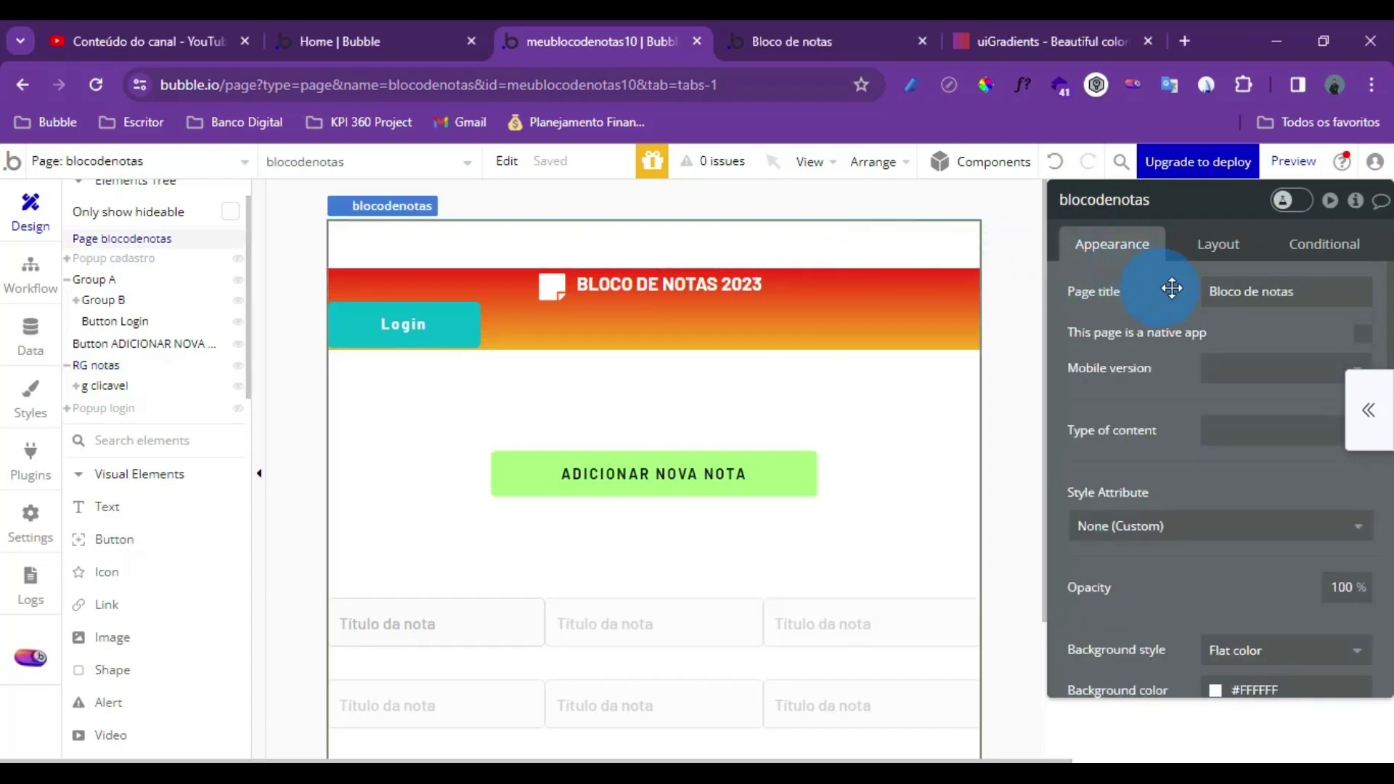
{"action": "left_click", "coordinate": [1216, 247]}
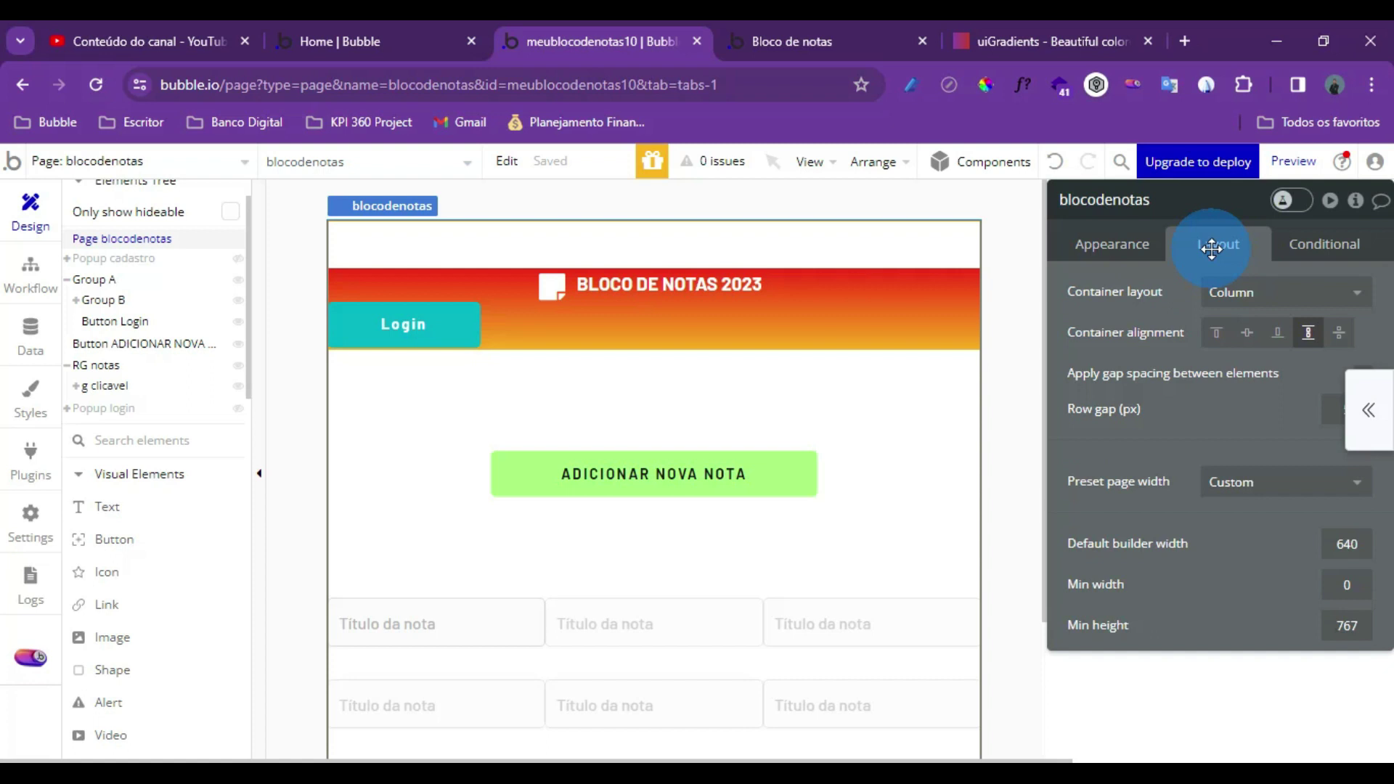
{"action": "left_click", "coordinate": [1220, 335]}
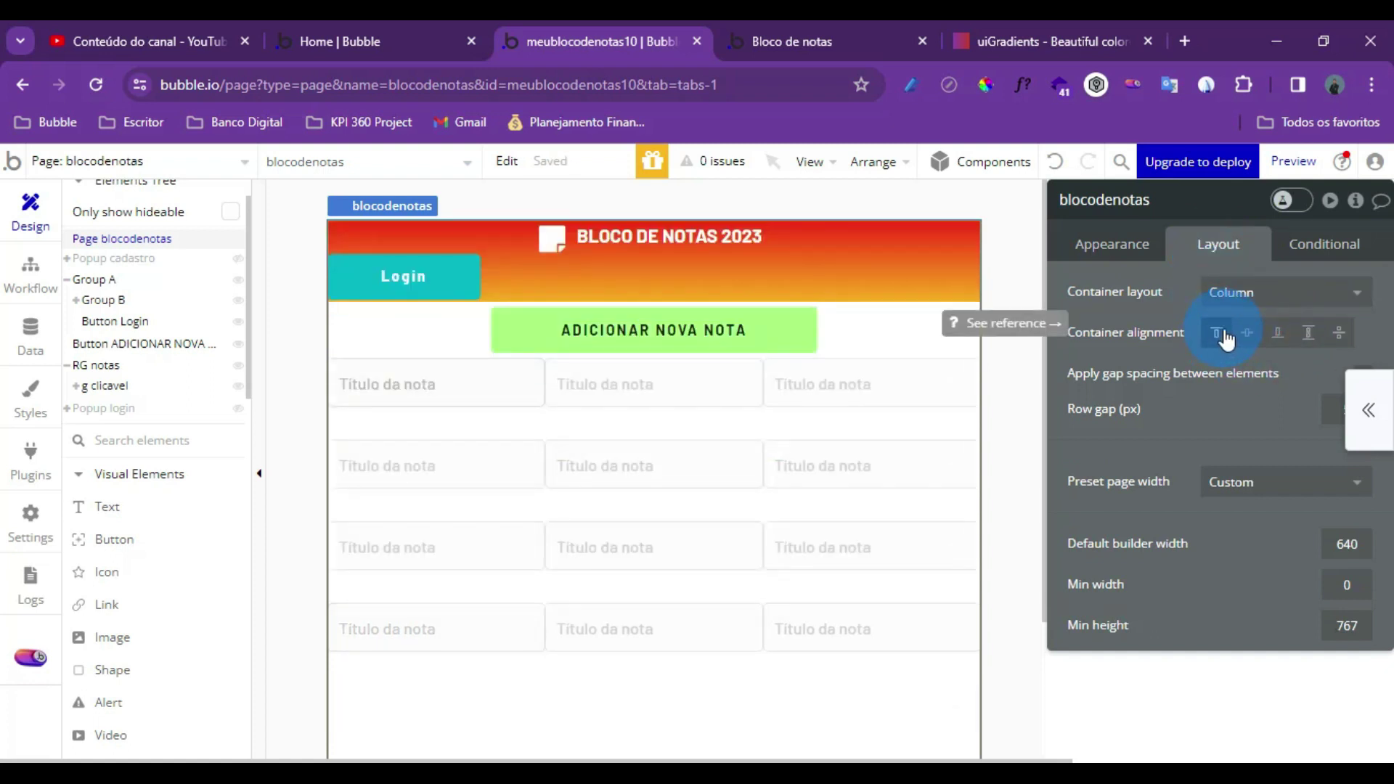
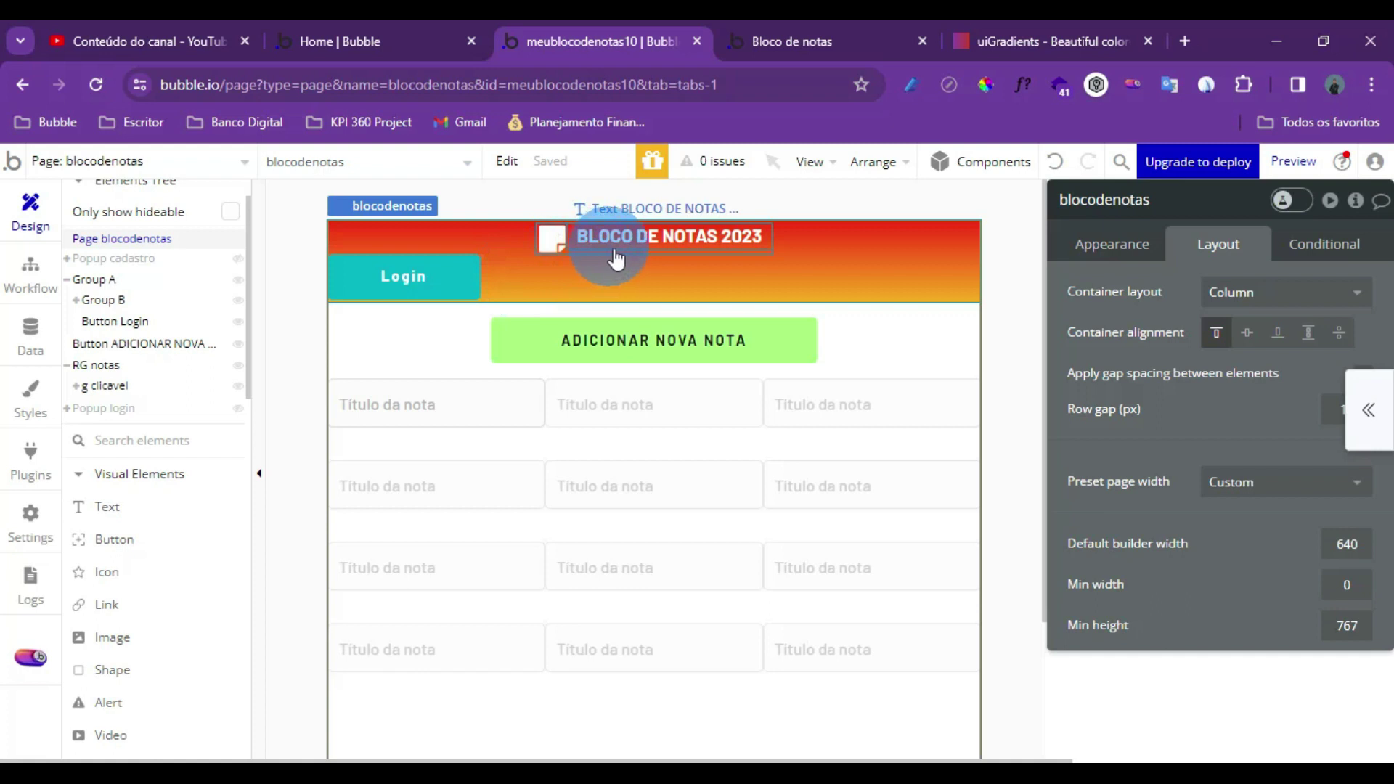
Set the header Login button's fixed width to 50 px and duplicate the button
{"action": "left_click", "coordinate": [434, 288]}
{"action": "left_click", "coordinate": [1155, 520]}
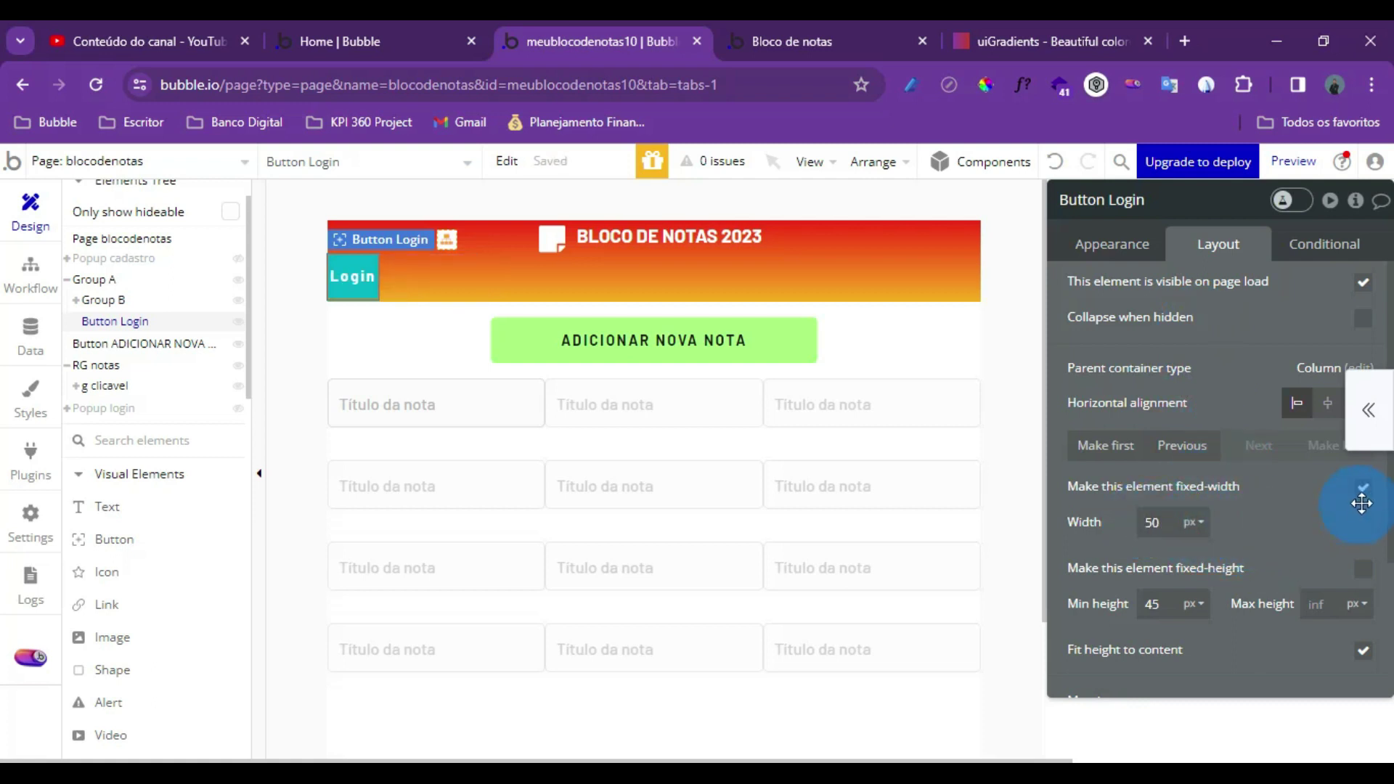
{"action": "left_click", "coordinate": [341, 252]}
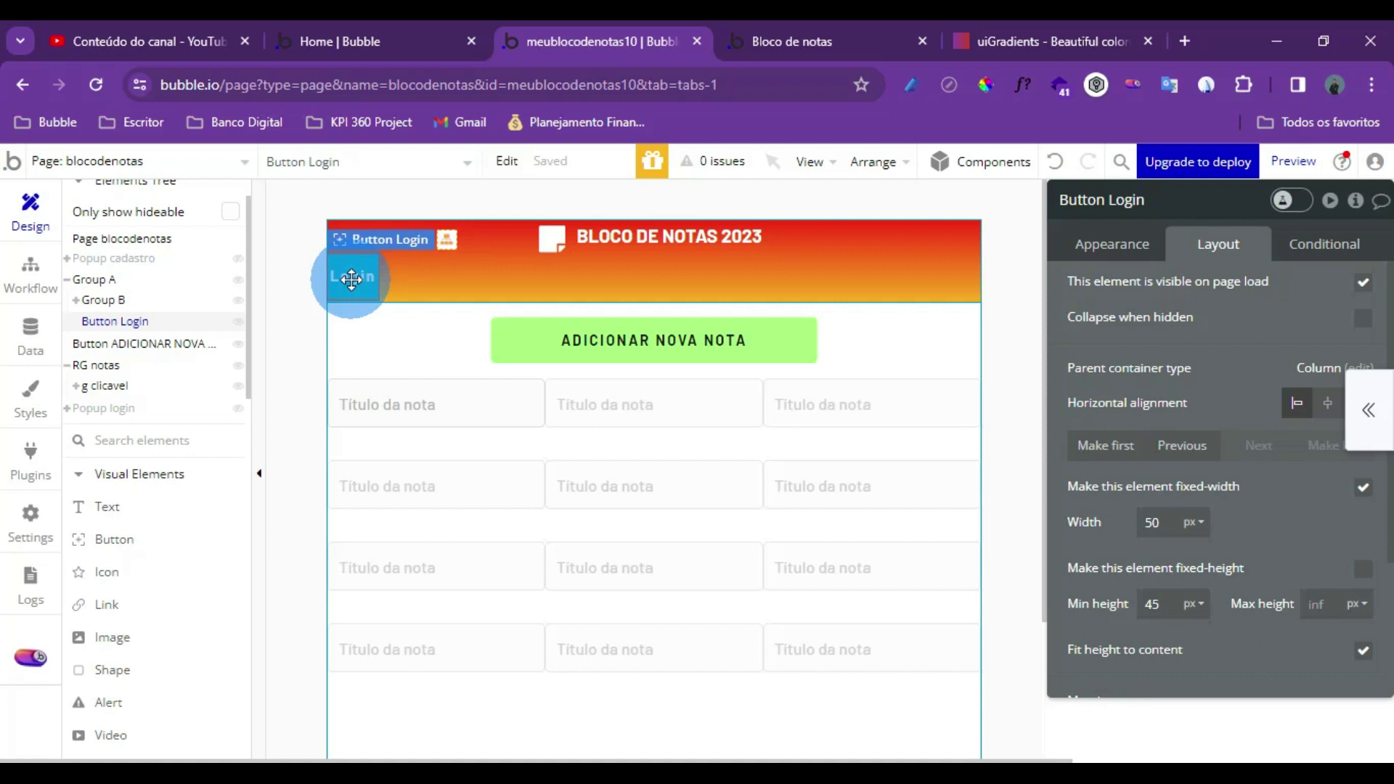
{"action": "key", "text": "ctrl+d"}
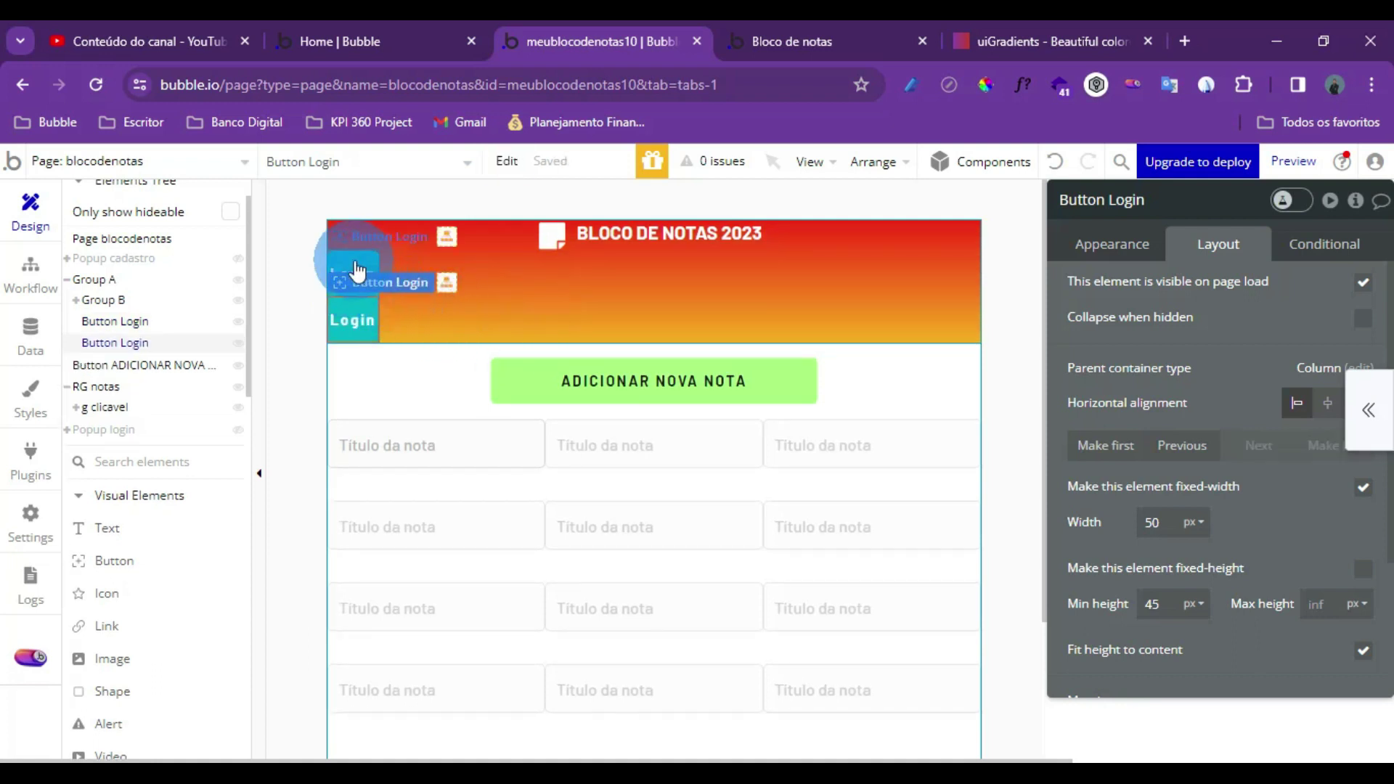
Group the two Login buttons together in a Row container
{"action": "left_click", "coordinate": [357, 272]}
{"action": "left_click", "coordinate": [353, 322], "text": "shift"}
{"action": "right_click", "coordinate": [358, 330]}
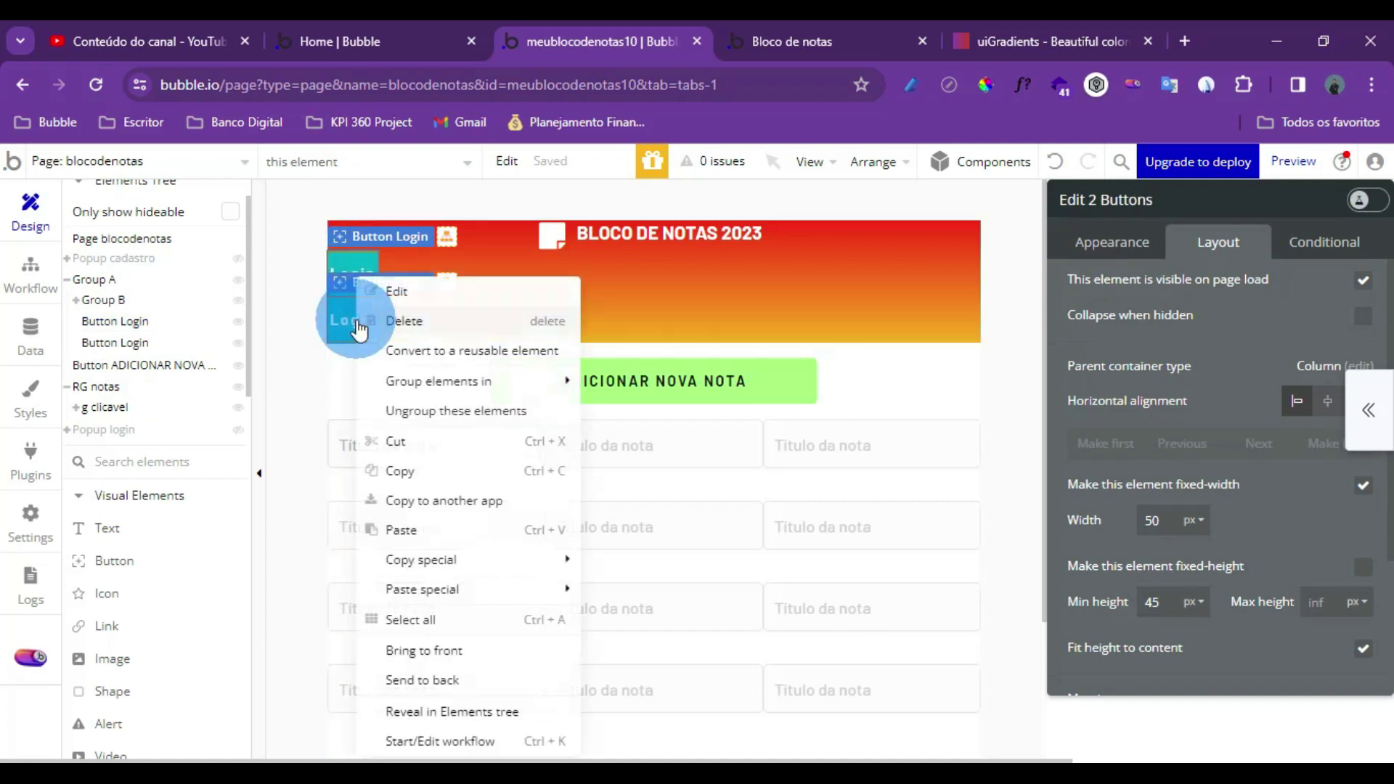
{"action": "mouse_move", "coordinate": [463, 378]}
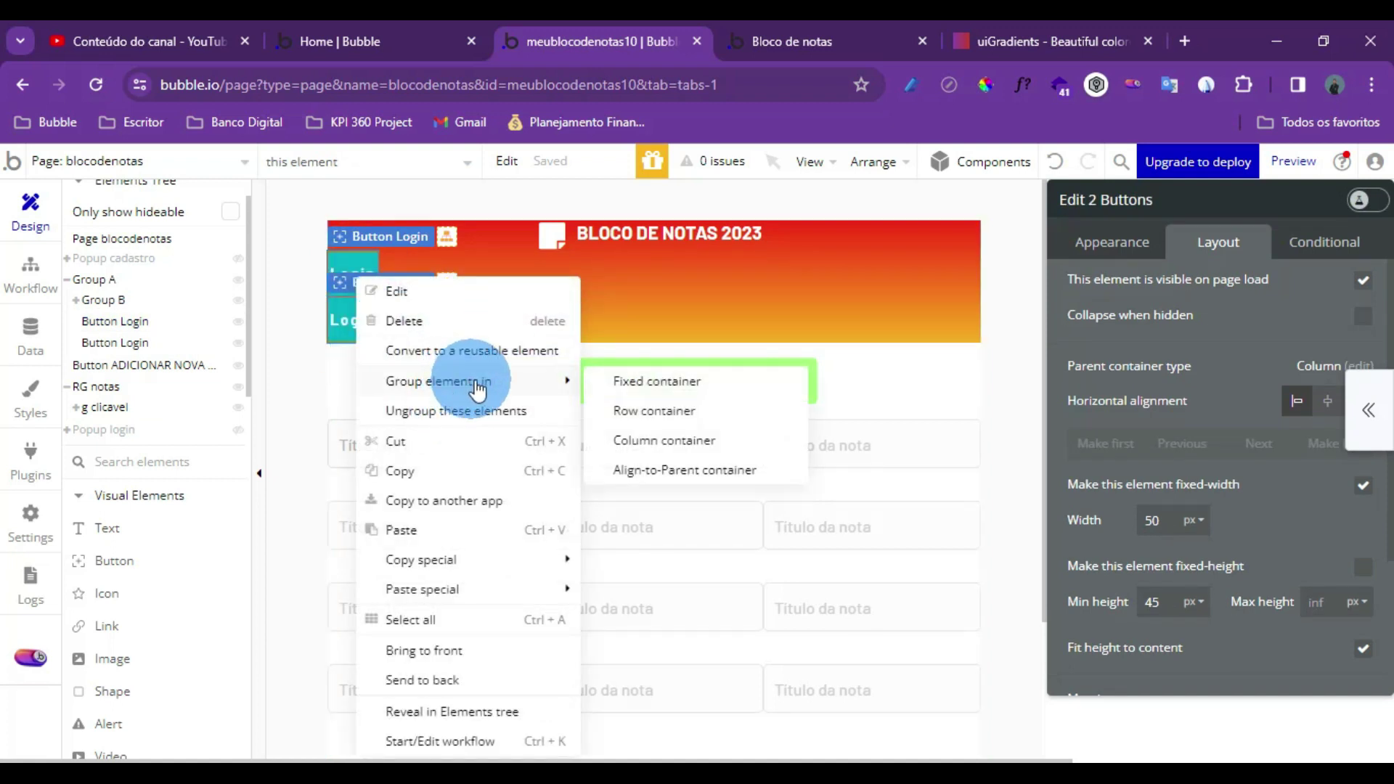
{"action": "left_click", "coordinate": [641, 410]}
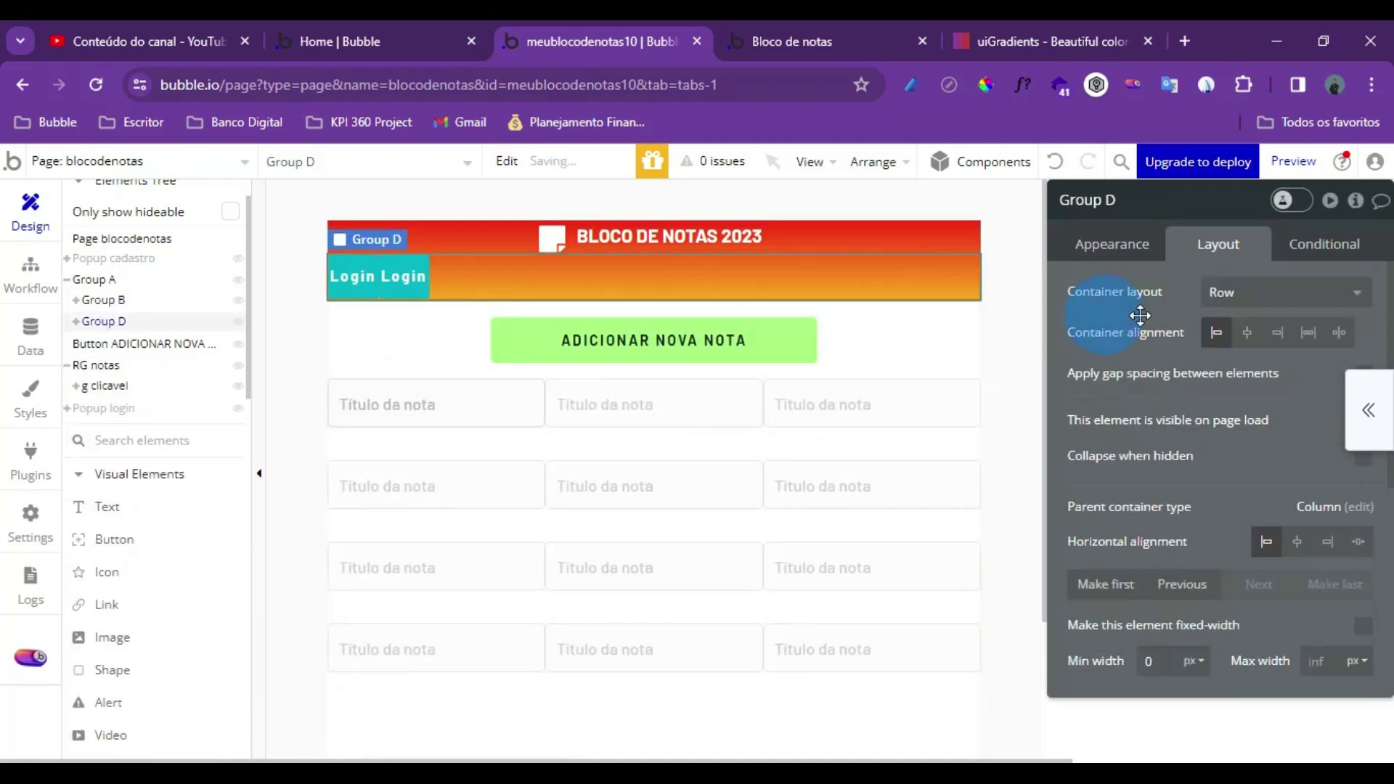
Left-align the contents of the buttons' row group and apply gap spacing with a column gap between the buttons
{"action": "left_click", "coordinate": [1308, 335]}
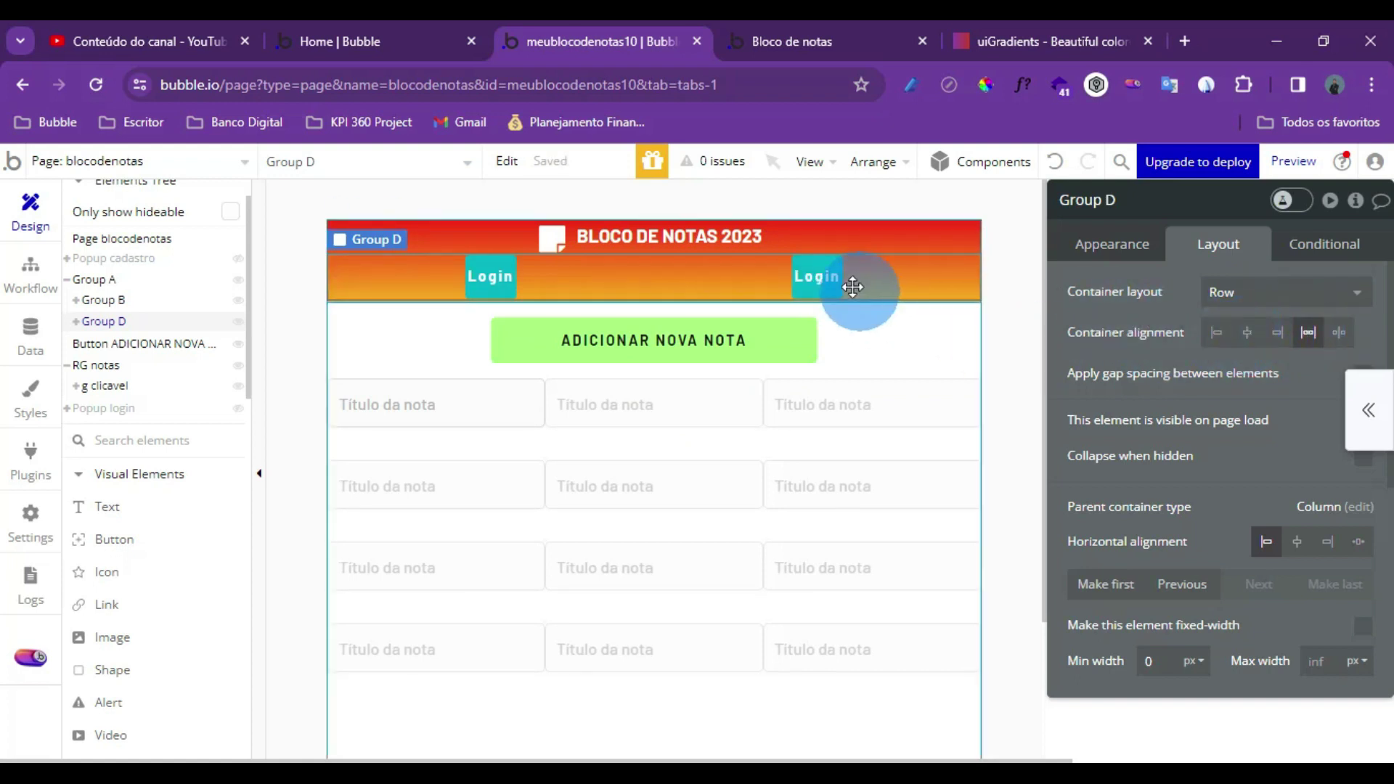
{"action": "left_click", "coordinate": [1215, 335]}
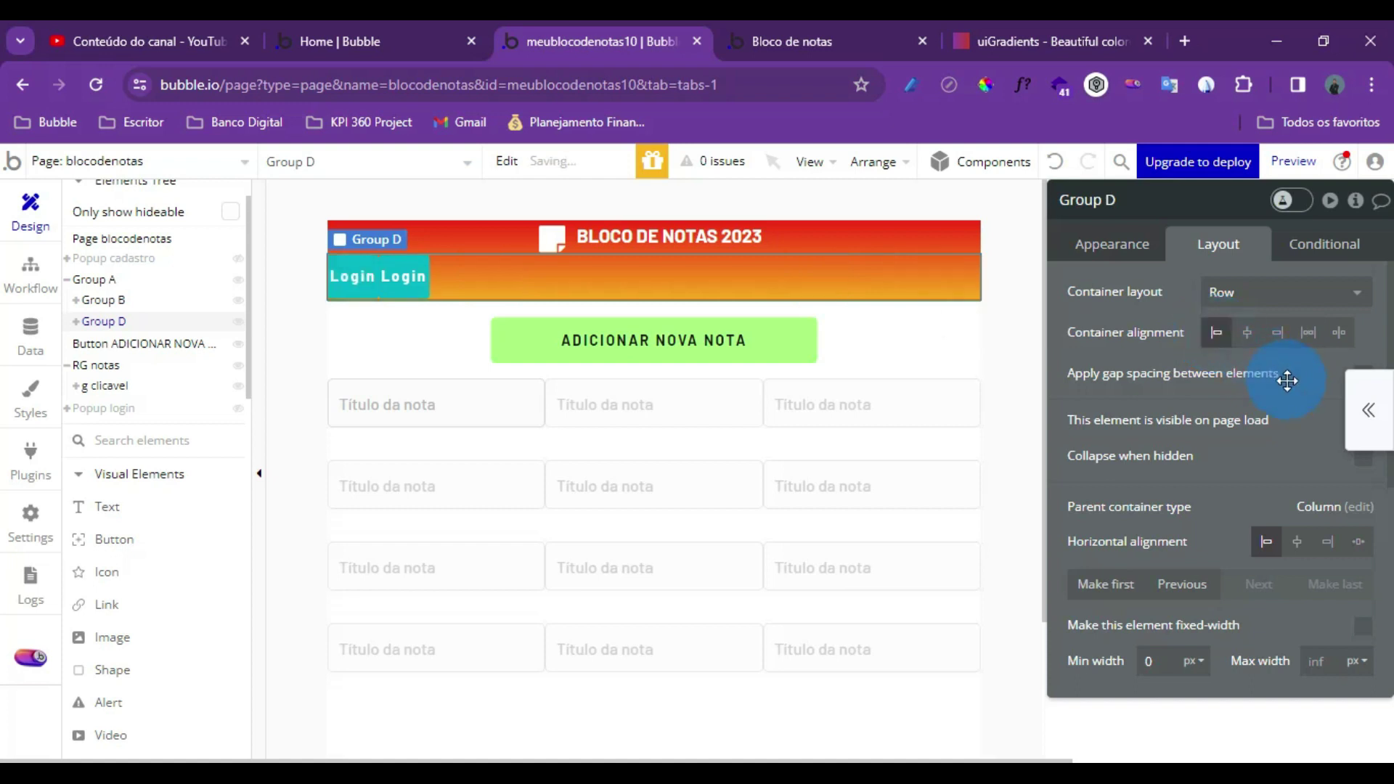
{"action": "scroll", "coordinate": [1320, 329], "scroll_direction": "down", "scroll_amount": 2}
{"action": "left_click", "coordinate": [1362, 280]}
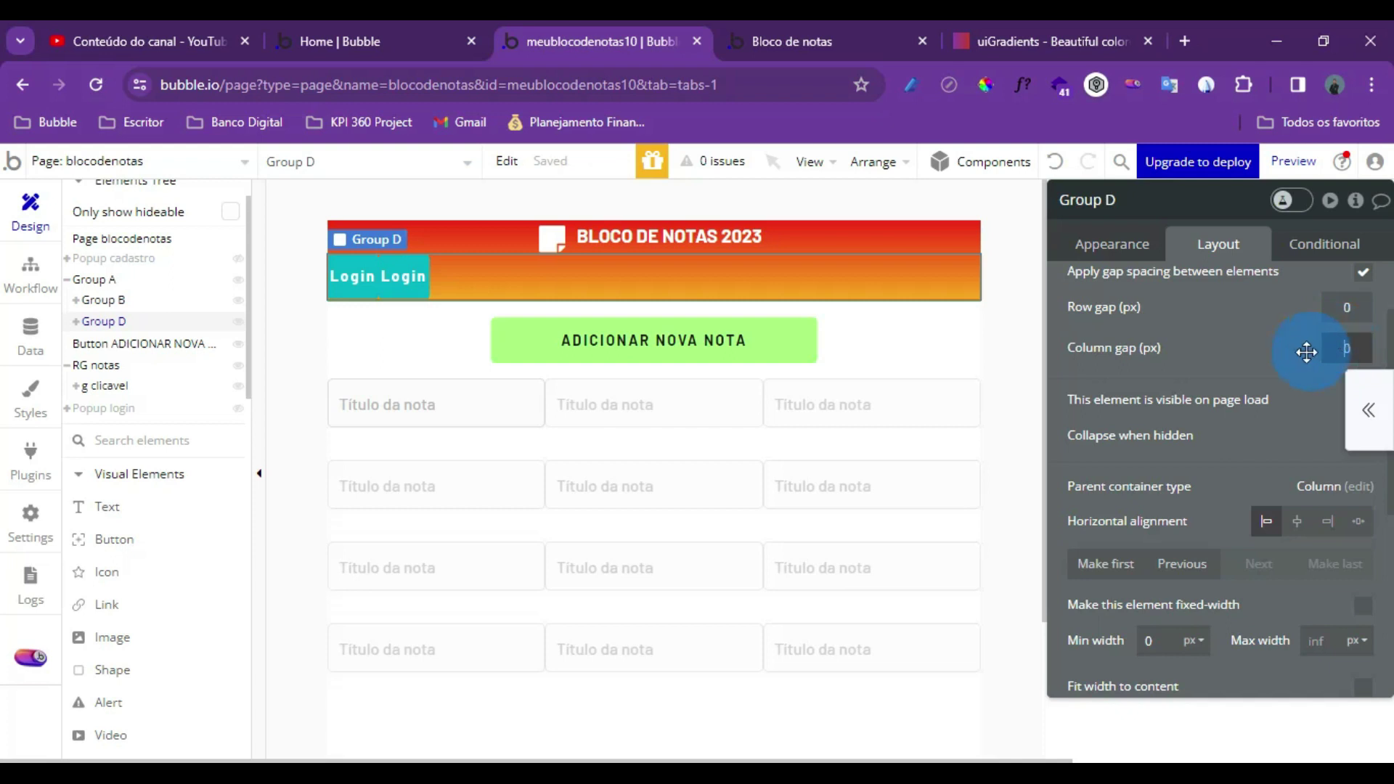
{"action": "type", "text": "2"}
Change the second Login button's text to Cadastro
{"action": "left_click", "coordinate": [439, 282]}
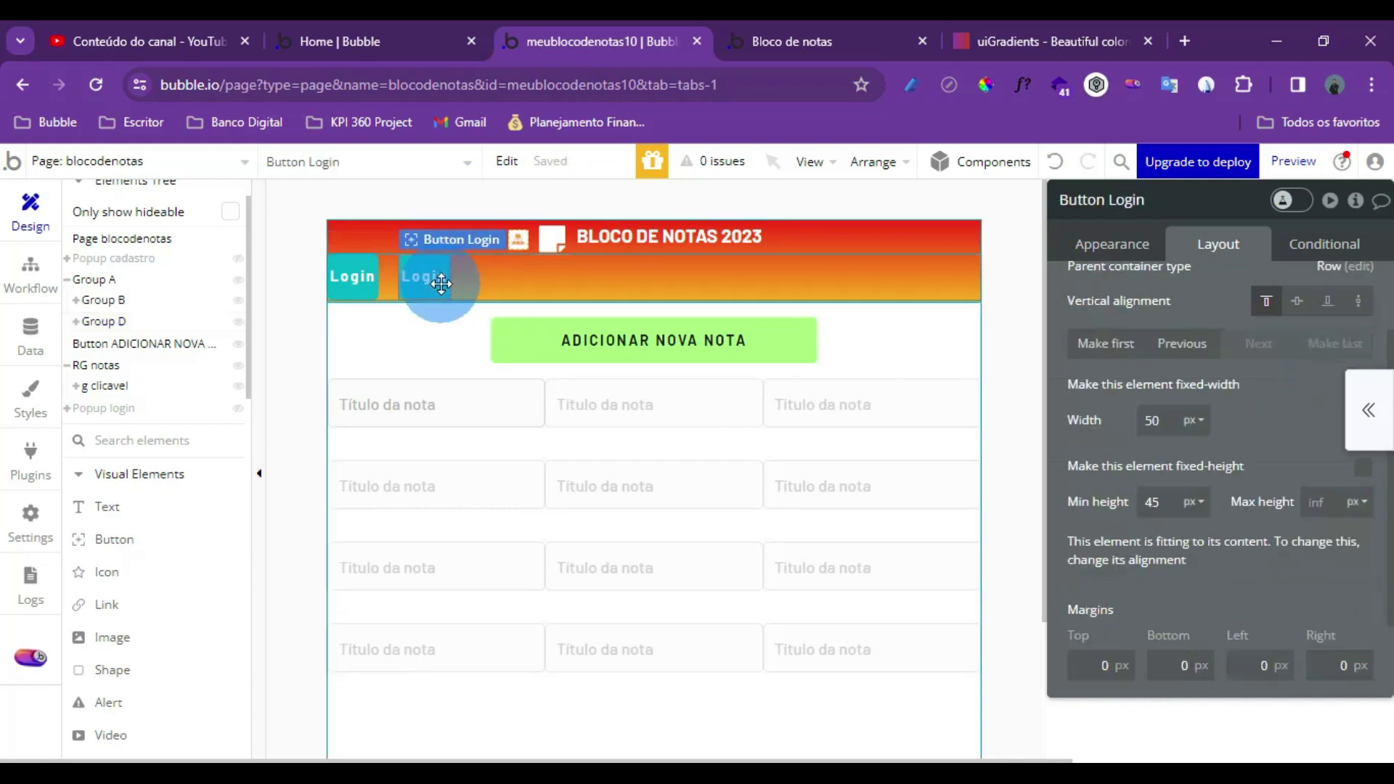
{"action": "scroll", "coordinate": [1110, 291], "scroll_direction": "up", "scroll_amount": 3}
{"action": "left_click", "coordinate": [1124, 267]}
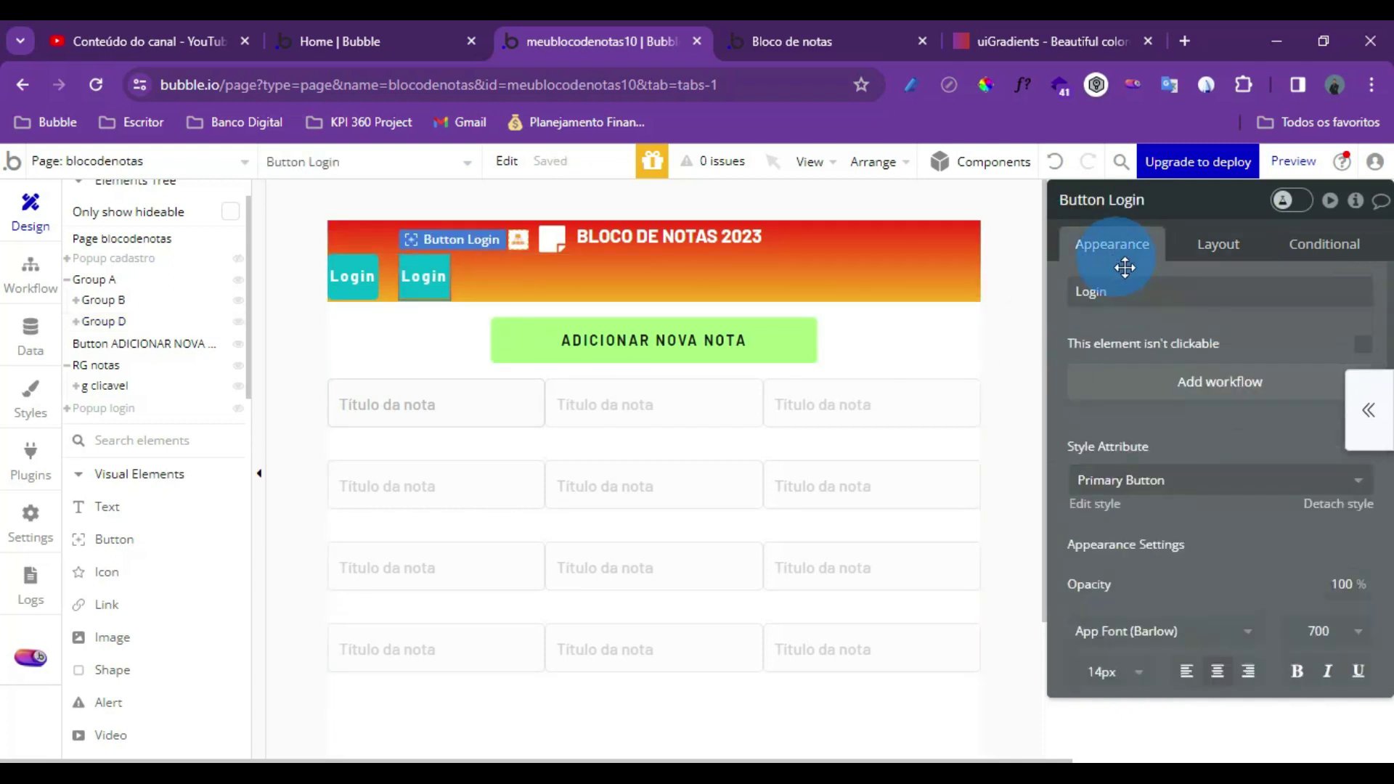
{"action": "left_click", "coordinate": [1142, 277]}
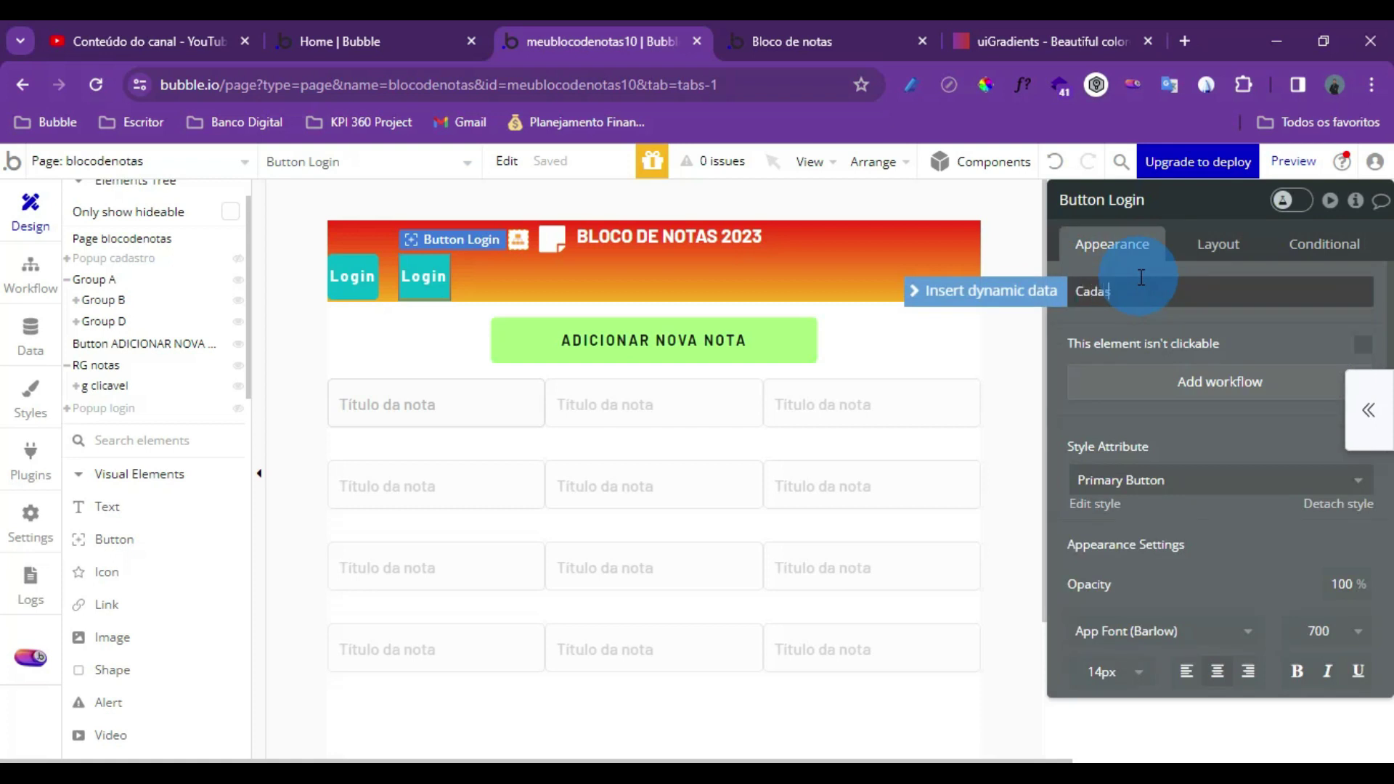
{"action": "left_click", "coordinate": [1161, 320]}
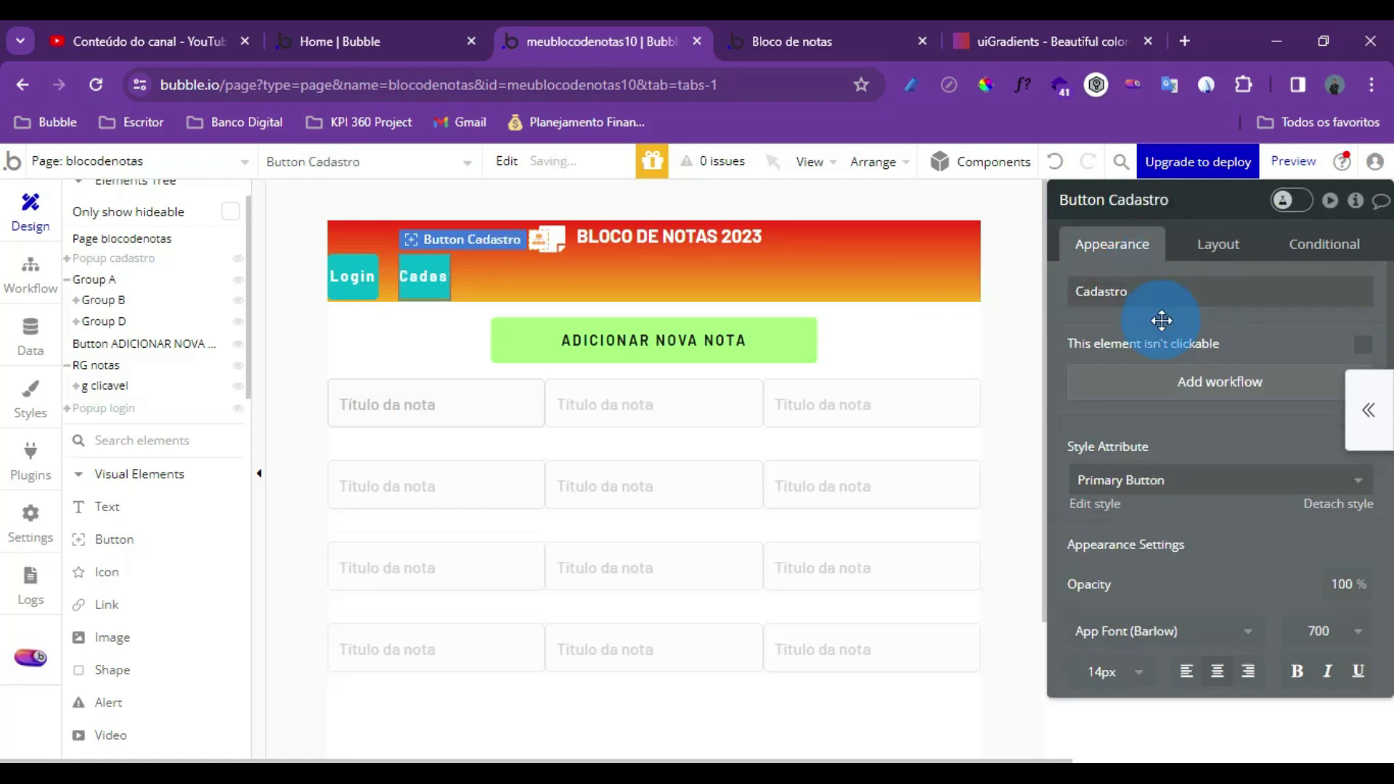
Set the Cadastro button to a fixed width of 150 px
{"action": "left_click", "coordinate": [1220, 247]}
{"action": "left_click", "coordinate": [1364, 489]}
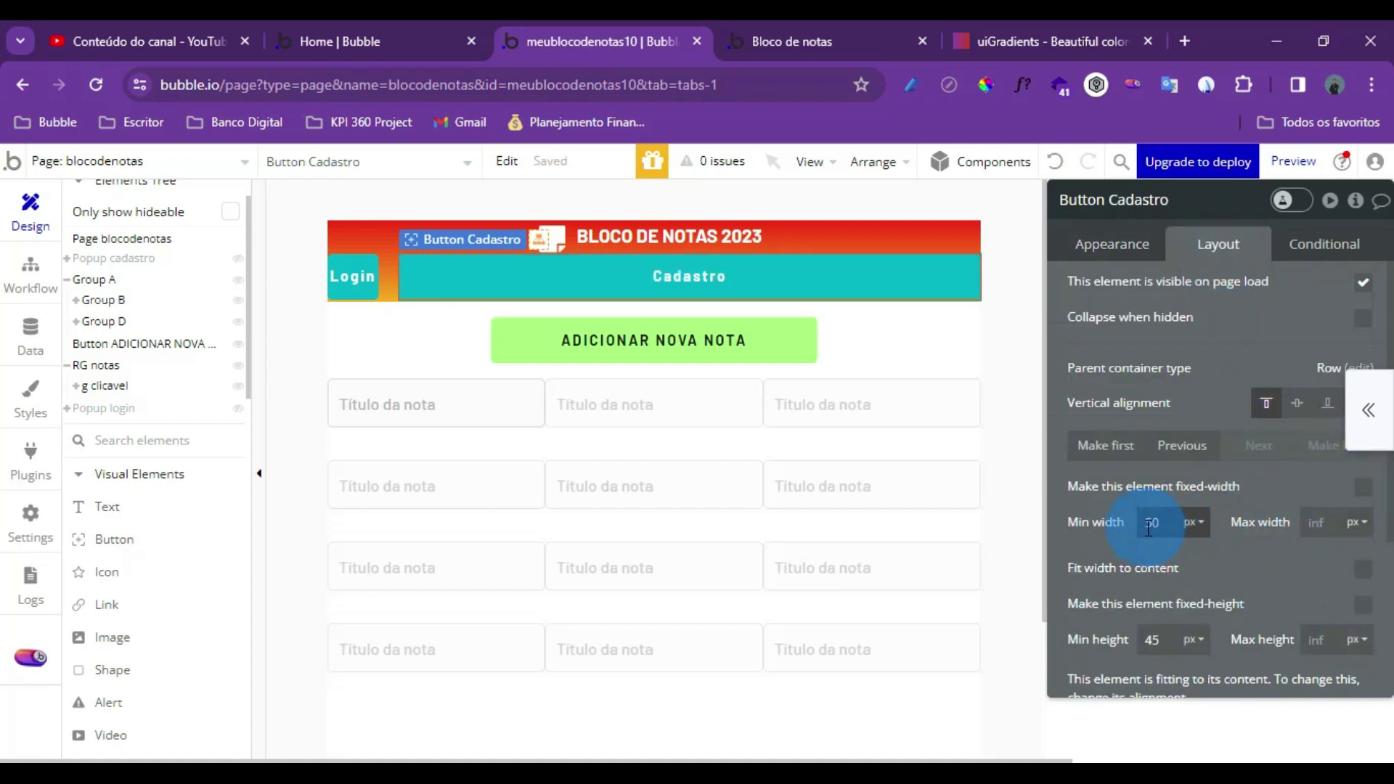
{"action": "left_click", "coordinate": [1363, 488]}
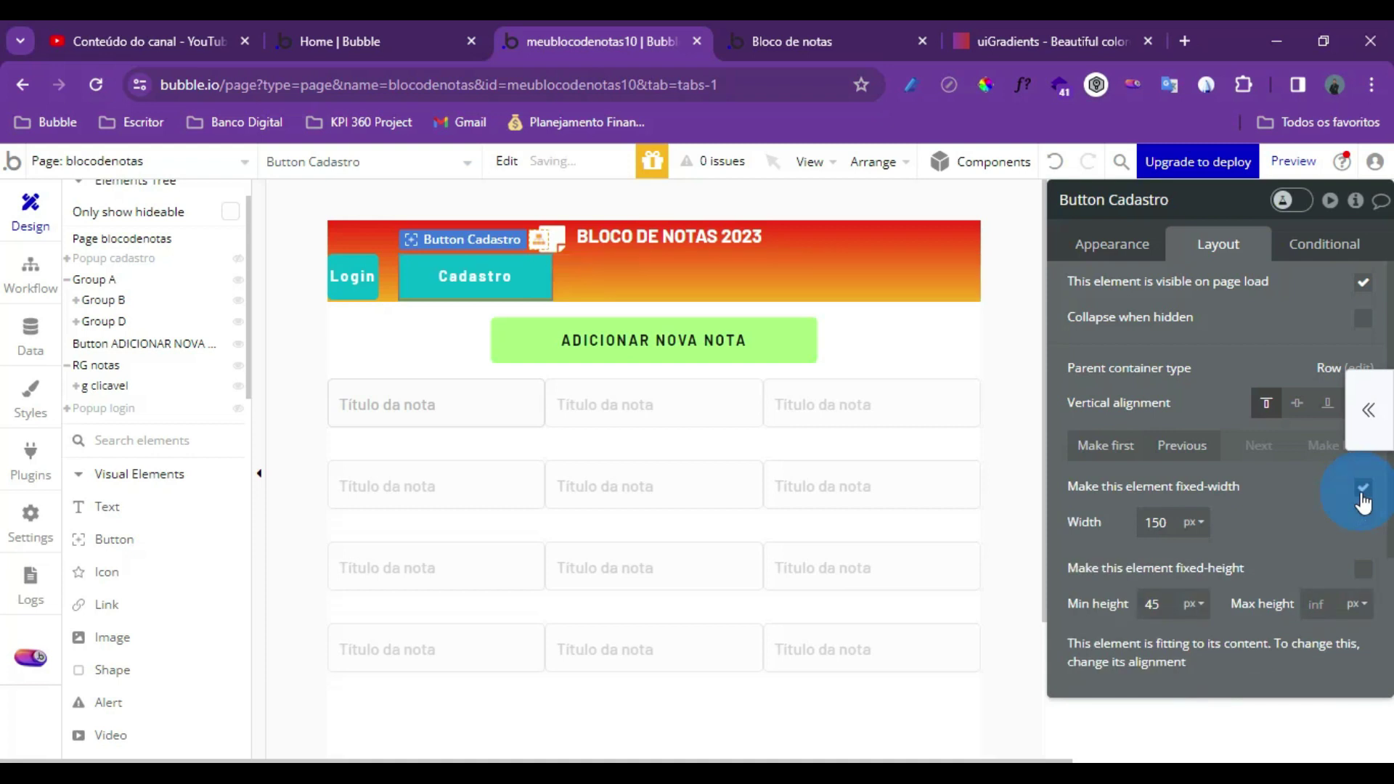
Set the Login button's fixed width to 150 px, matching the Cadastro button
{"action": "left_click", "coordinate": [352, 275]}
{"action": "left_click", "coordinate": [1157, 526]}
{"action": "type", "text": "1"}
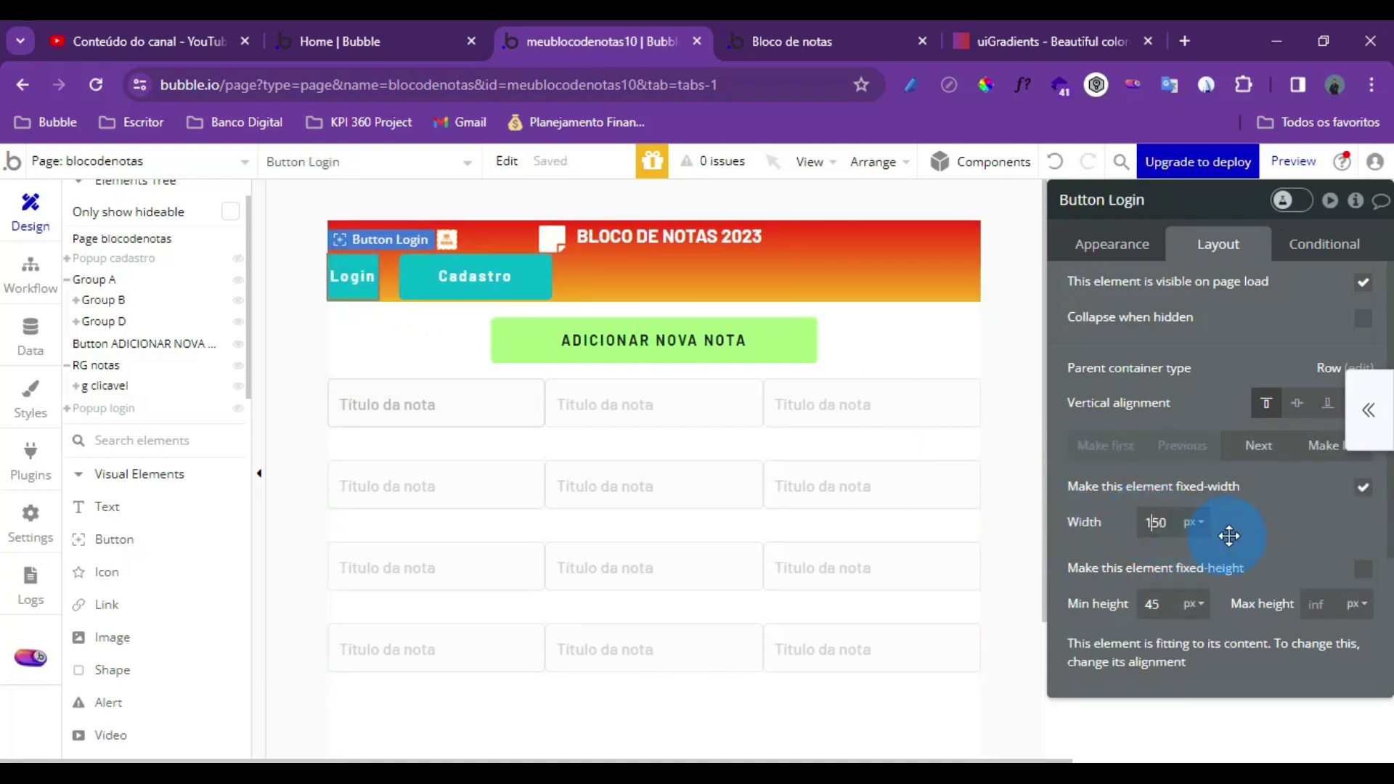
{"action": "left_click", "coordinate": [1231, 535]}
{"action": "left_click", "coordinate": [502, 277]}
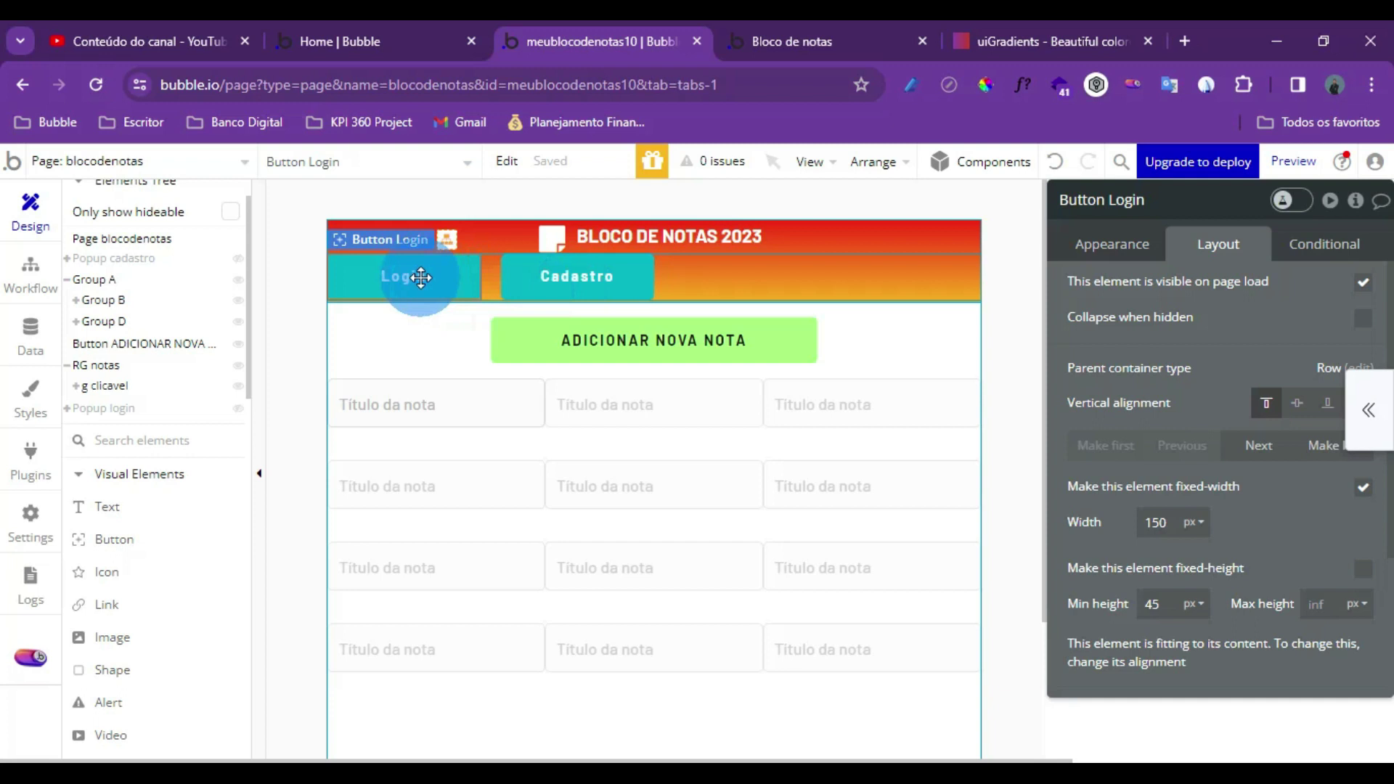
{"action": "double_click", "coordinate": [1162, 522]}
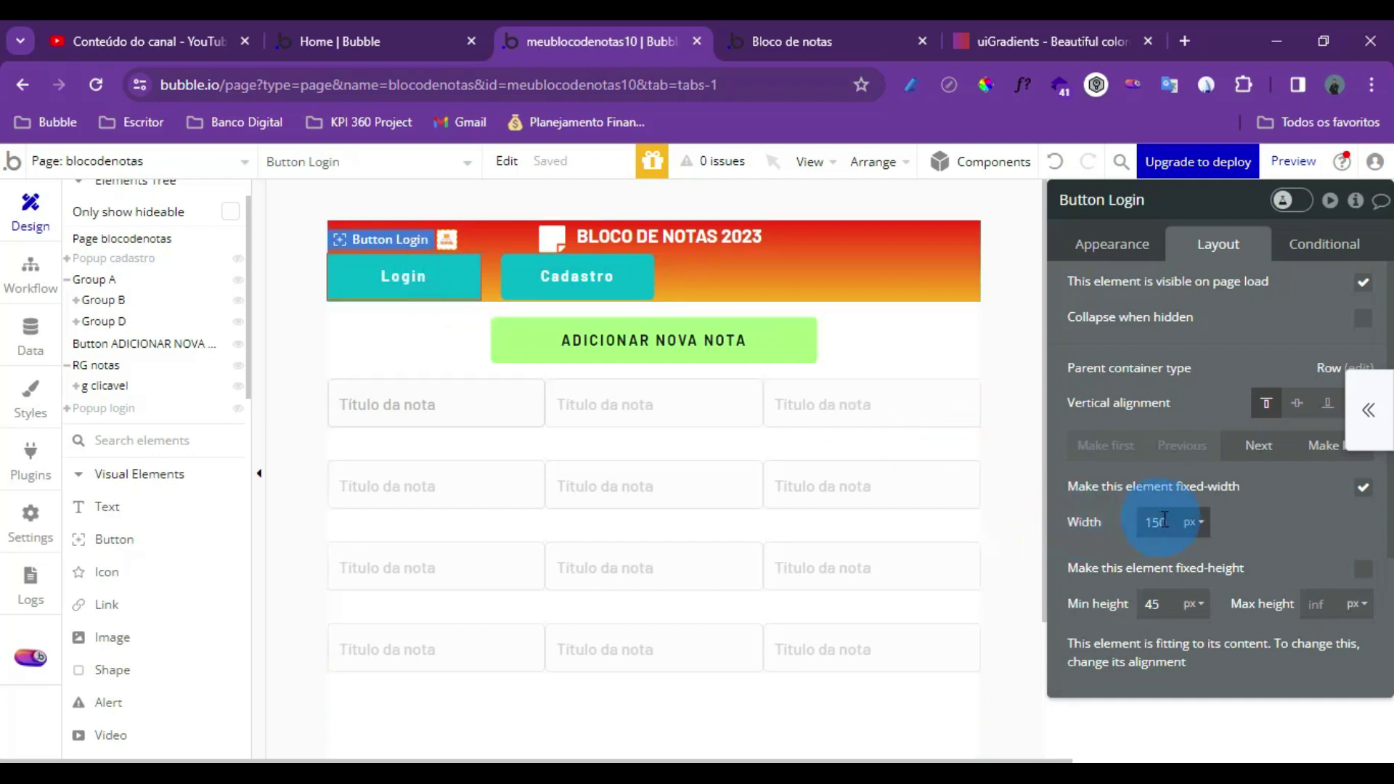
Change the Login button's background color to the dark blue Text color variable
{"action": "left_click", "coordinate": [1115, 250]}
{"action": "scroll", "coordinate": [1161, 428], "scroll_direction": "down", "scroll_amount": 3}
{"action": "scroll", "coordinate": [1191, 351], "scroll_direction": "up", "scroll_amount": 2}
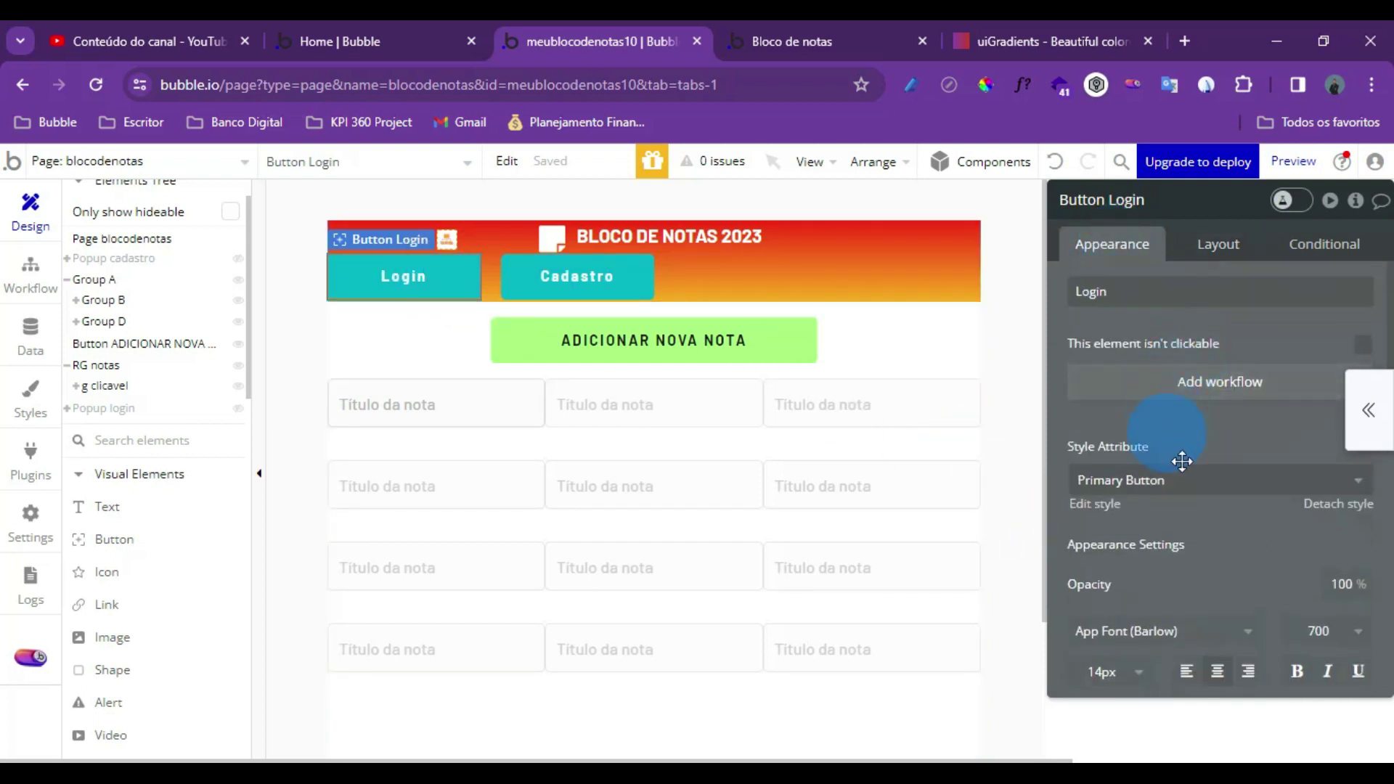
{"action": "scroll", "coordinate": [1209, 486], "scroll_direction": "down", "scroll_amount": 4}
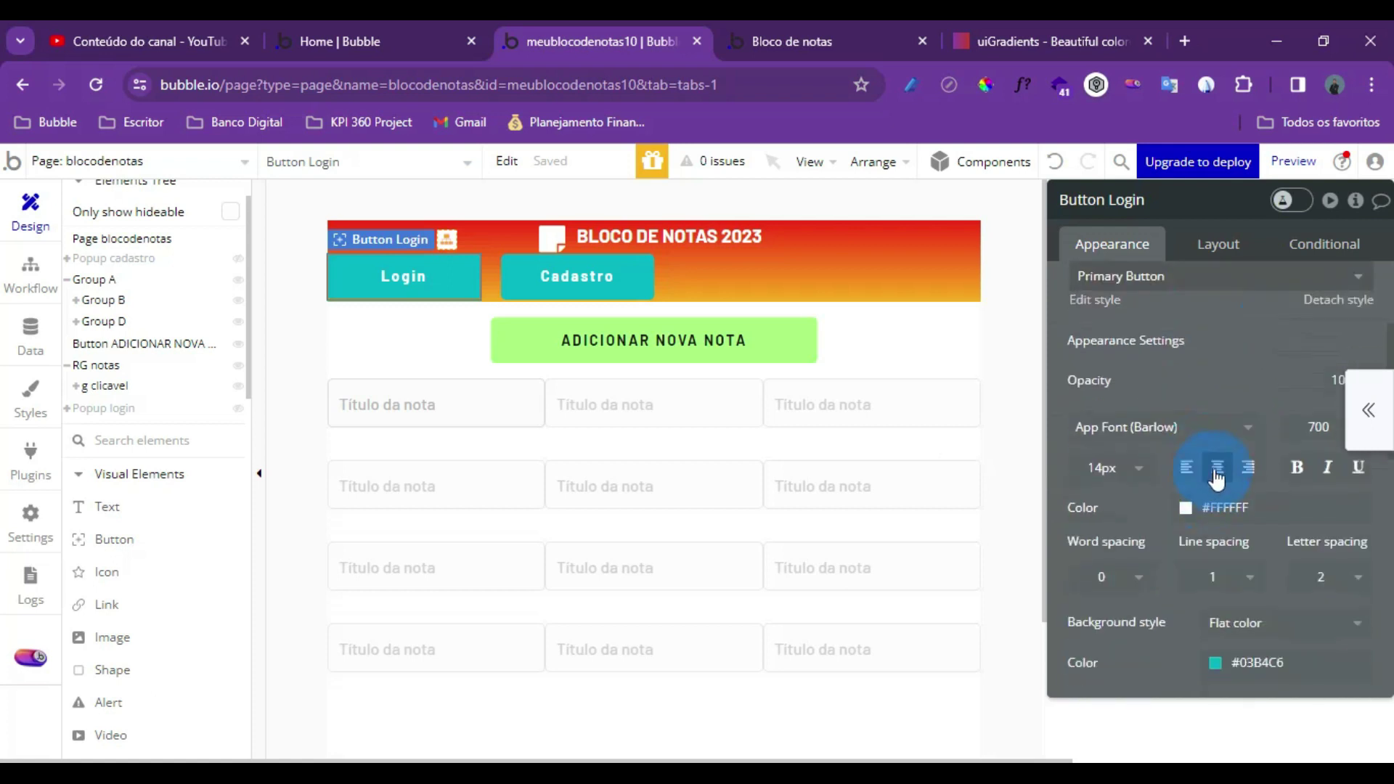
{"action": "left_click", "coordinate": [1259, 561]}
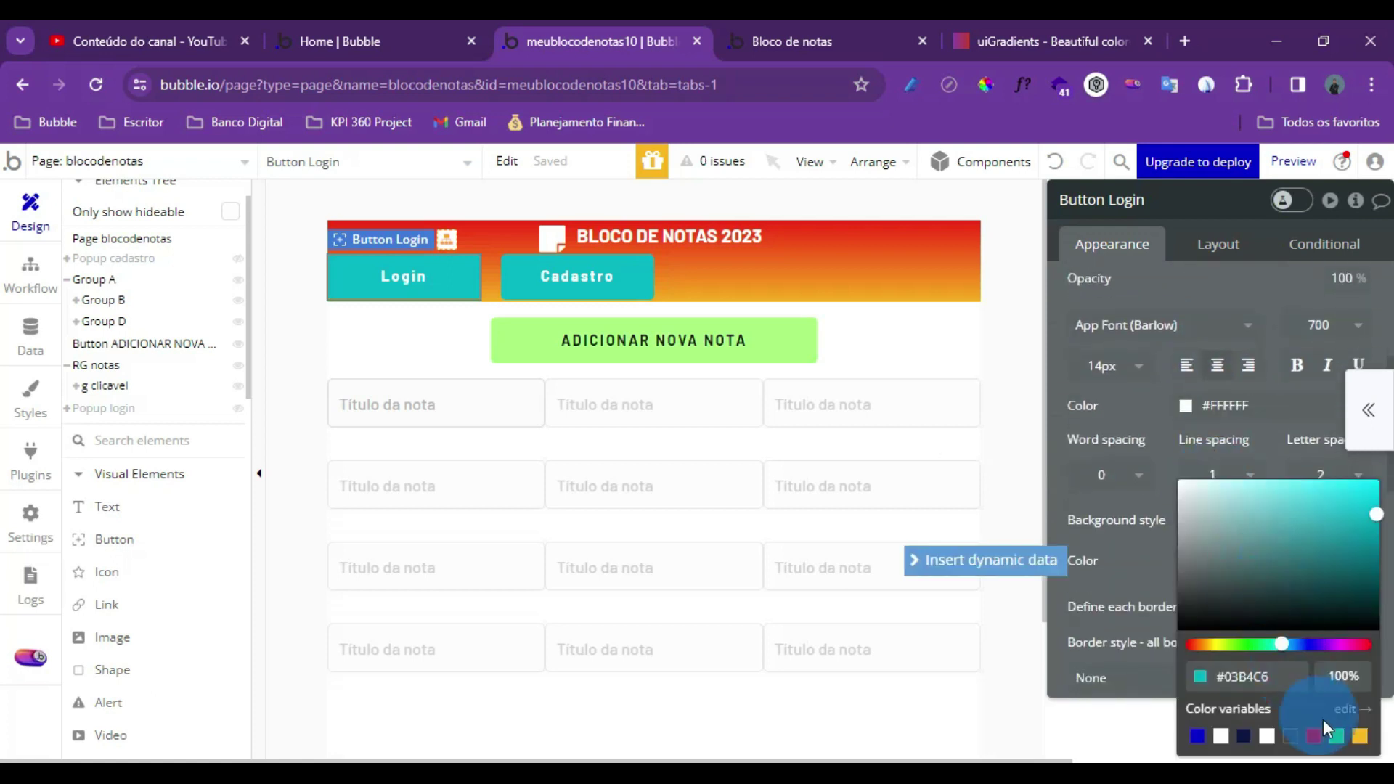
{"action": "left_click", "coordinate": [1244, 737]}
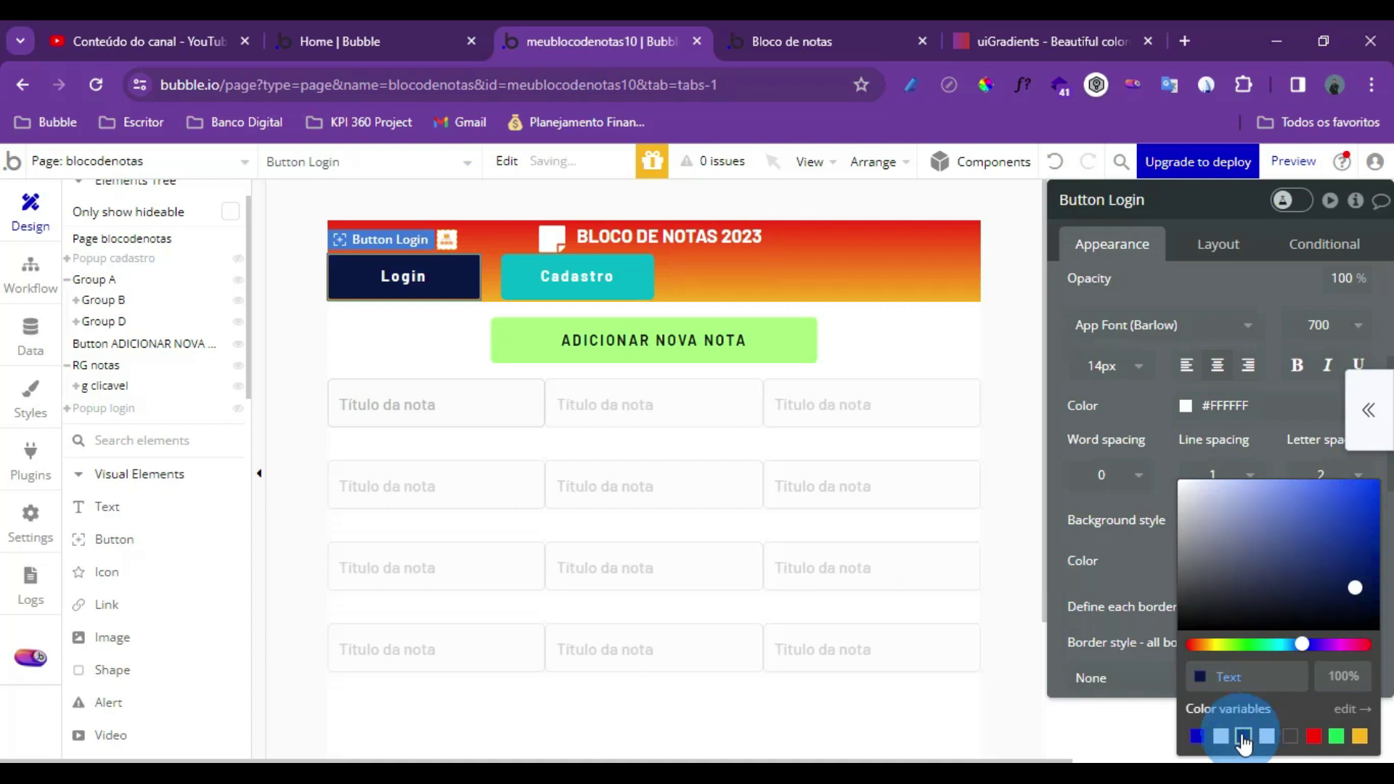
Apply the same dark blue Text color variable to the Cadastro button's background
{"action": "left_click", "coordinate": [642, 284]}
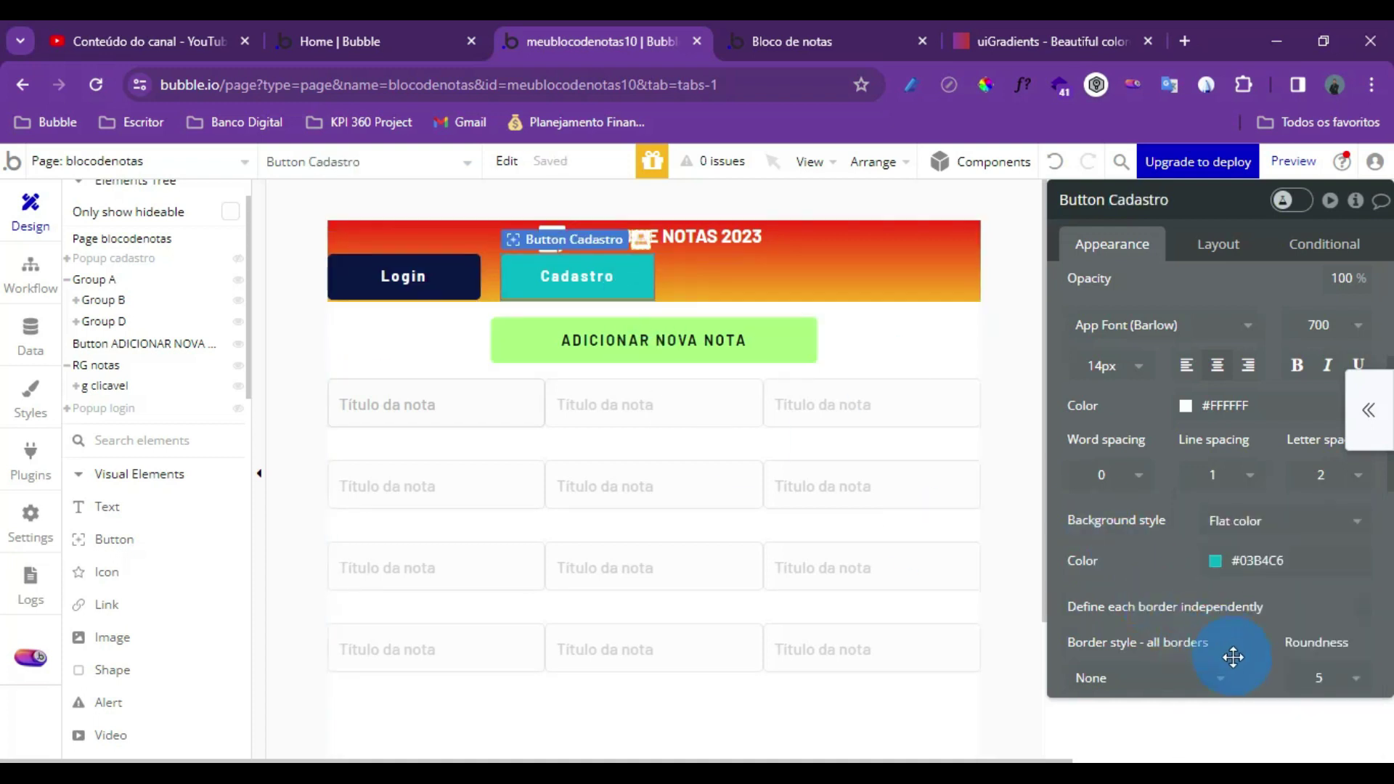
{"action": "left_click", "coordinate": [1254, 561]}
{"action": "left_click", "coordinate": [1242, 737]}
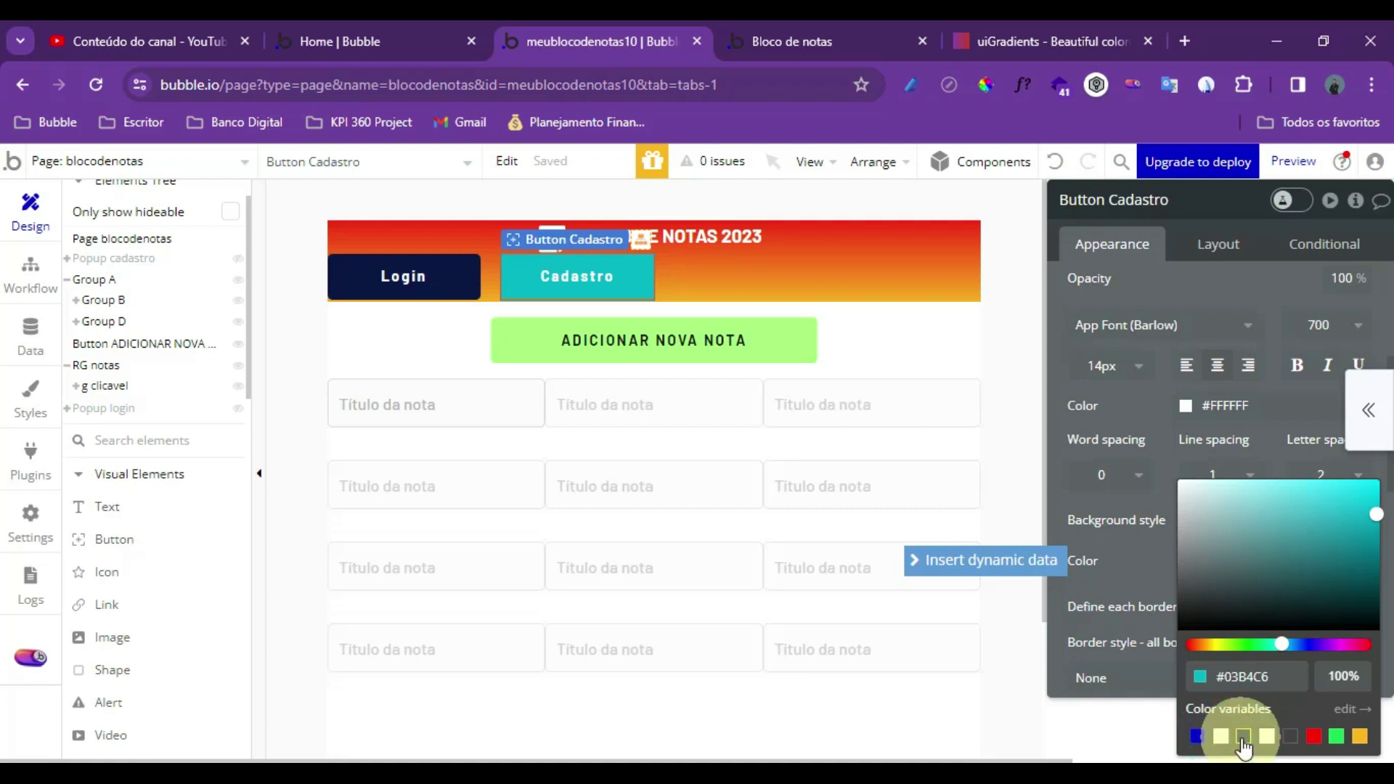
{"action": "left_click", "coordinate": [695, 292]}
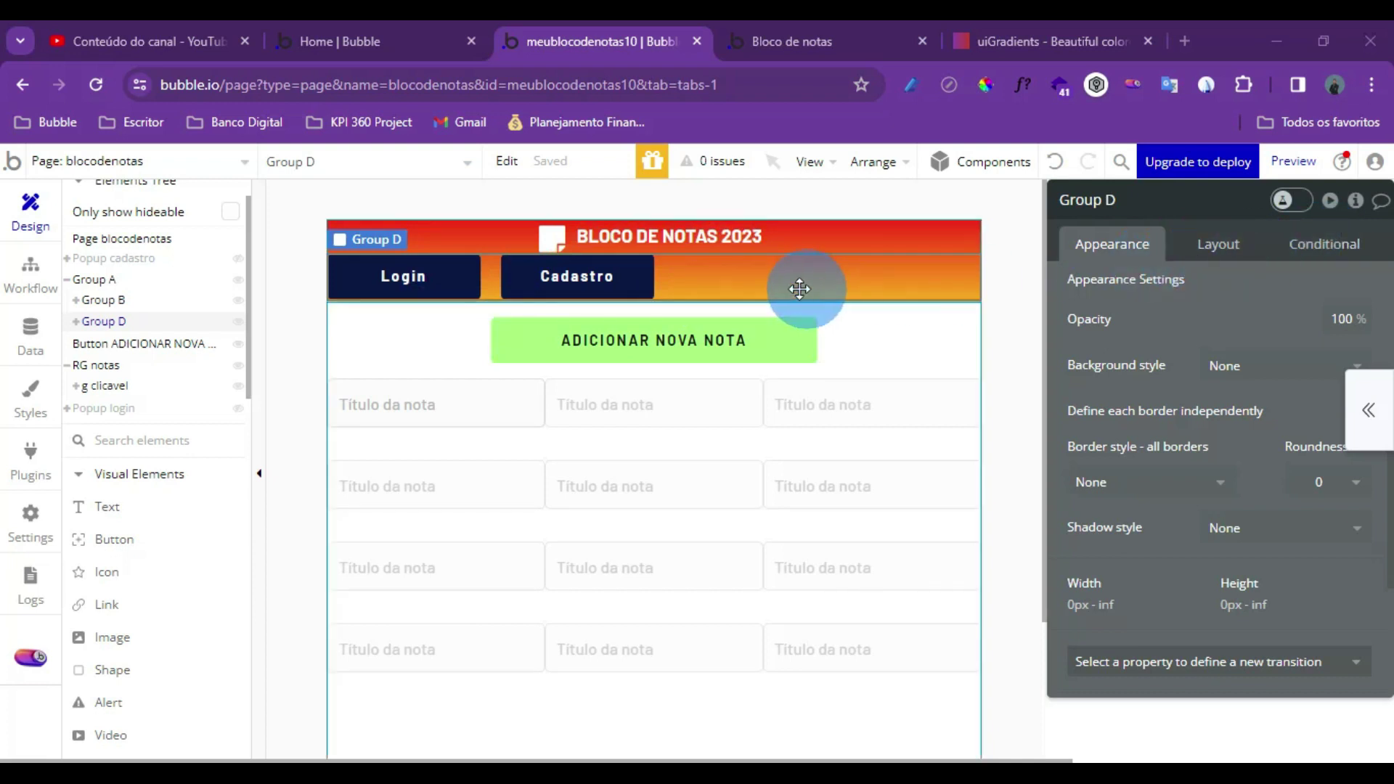
Make the Login button collapse when hidden and not visible on page load
{"action": "left_click", "coordinate": [448, 275]}
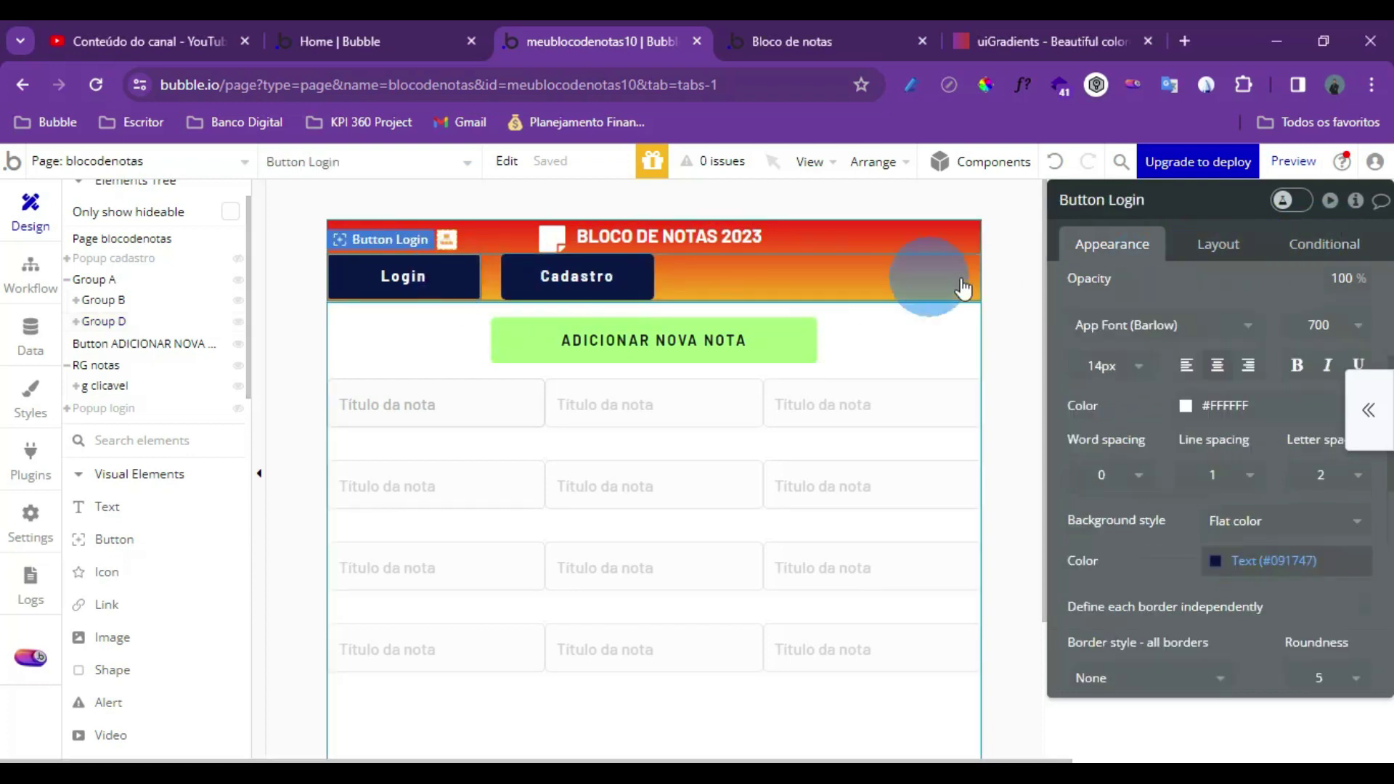
{"action": "scroll", "coordinate": [1229, 312], "scroll_direction": "up", "scroll_amount": 4}
{"action": "left_click", "coordinate": [1232, 295]}
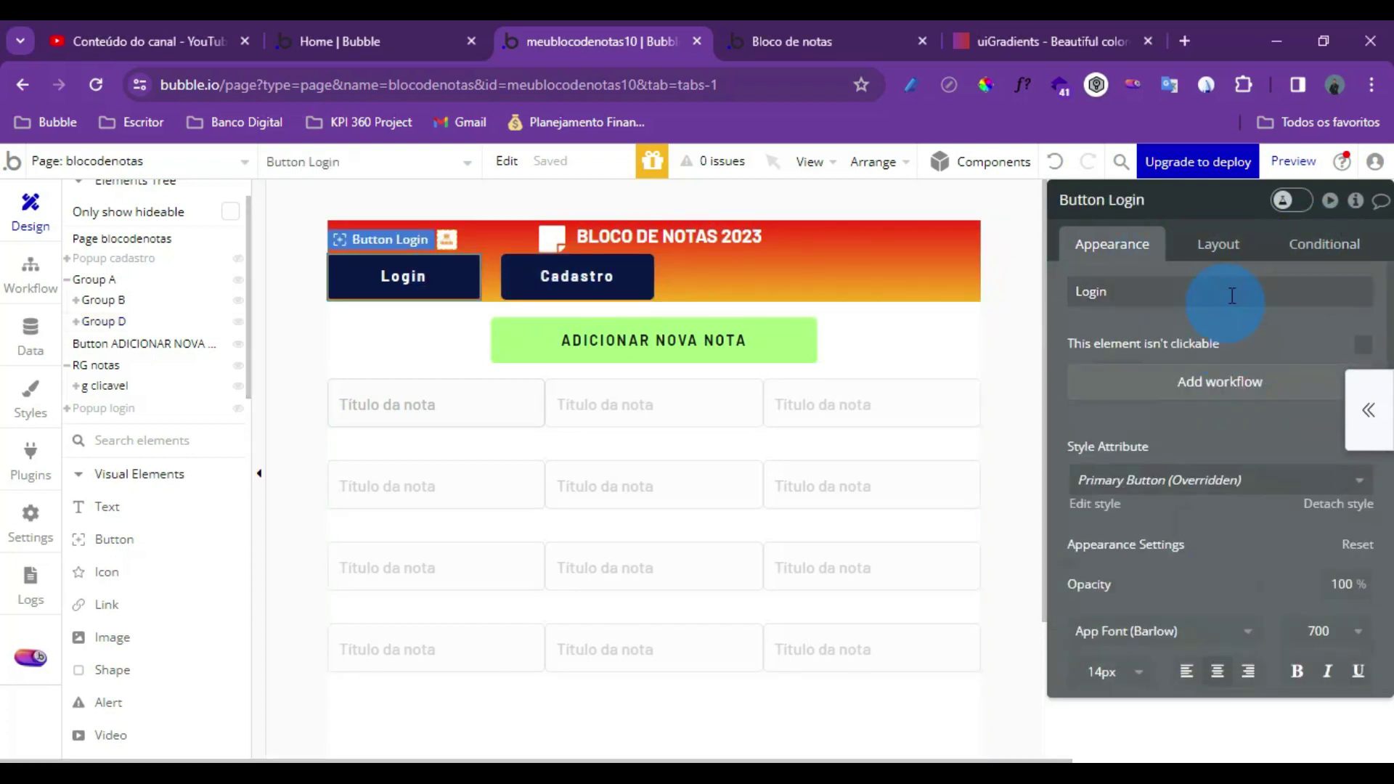
{"action": "left_click", "coordinate": [1222, 244]}
{"action": "left_click", "coordinate": [1362, 317]}
{"action": "left_click", "coordinate": [1282, 407]}
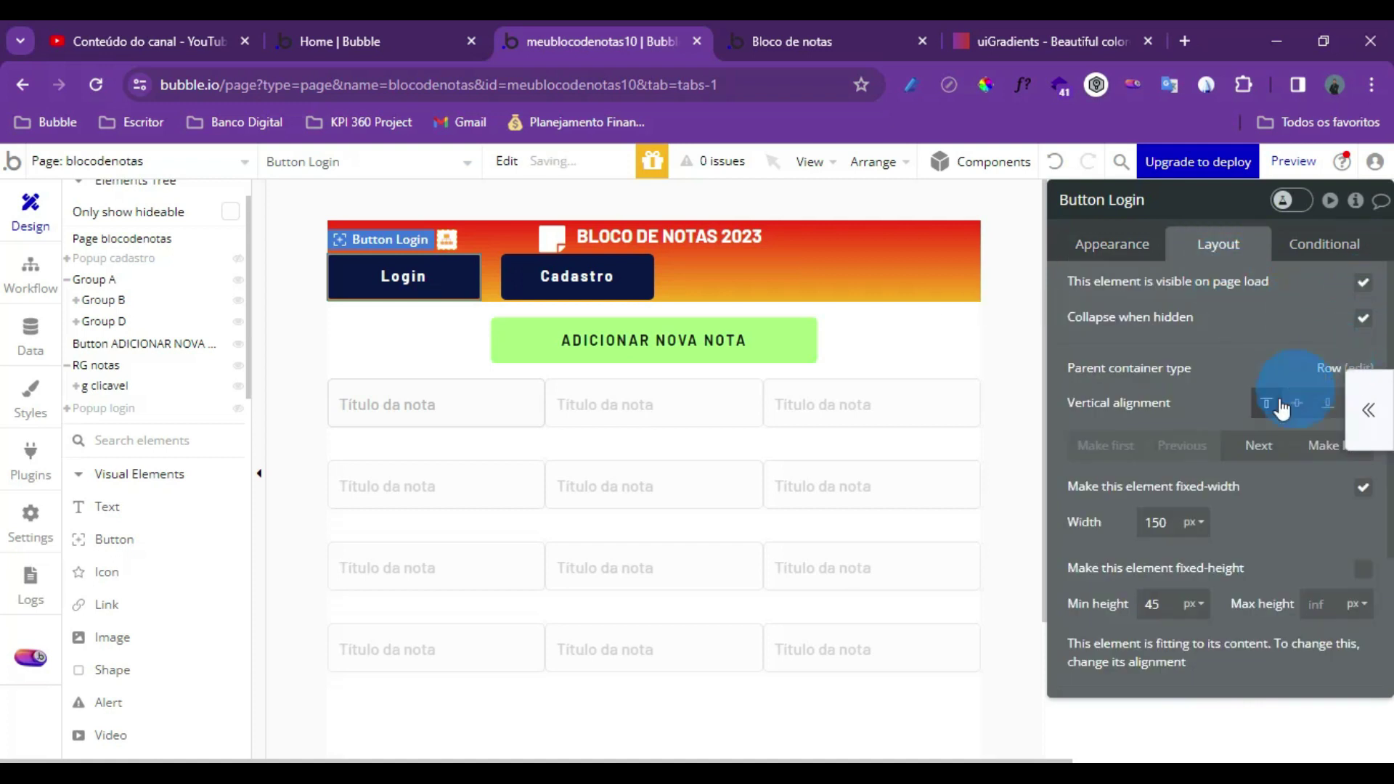
{"action": "left_click", "coordinate": [1362, 283]}
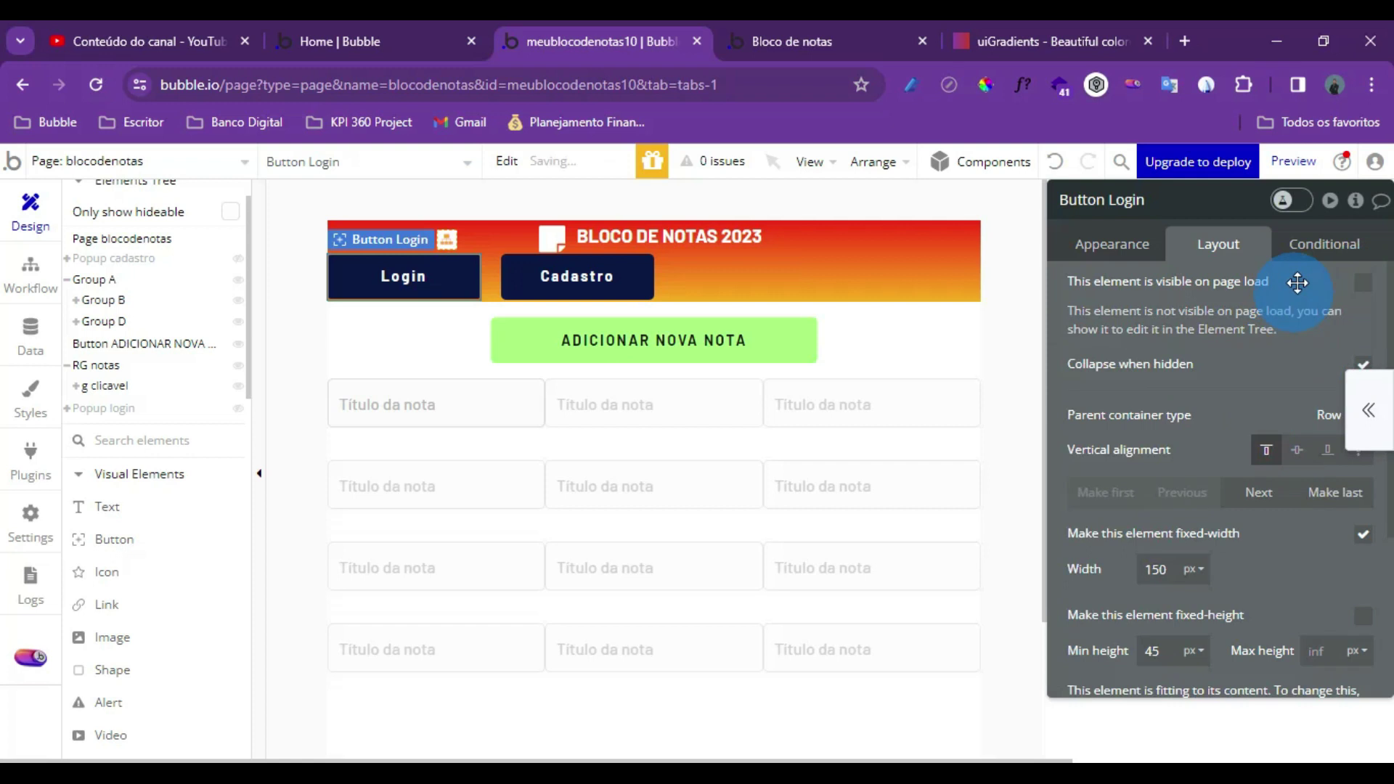
Add a condition making the Login button visible when Current User is logged out, and copy that condition
{"action": "left_click", "coordinate": [1324, 243]}
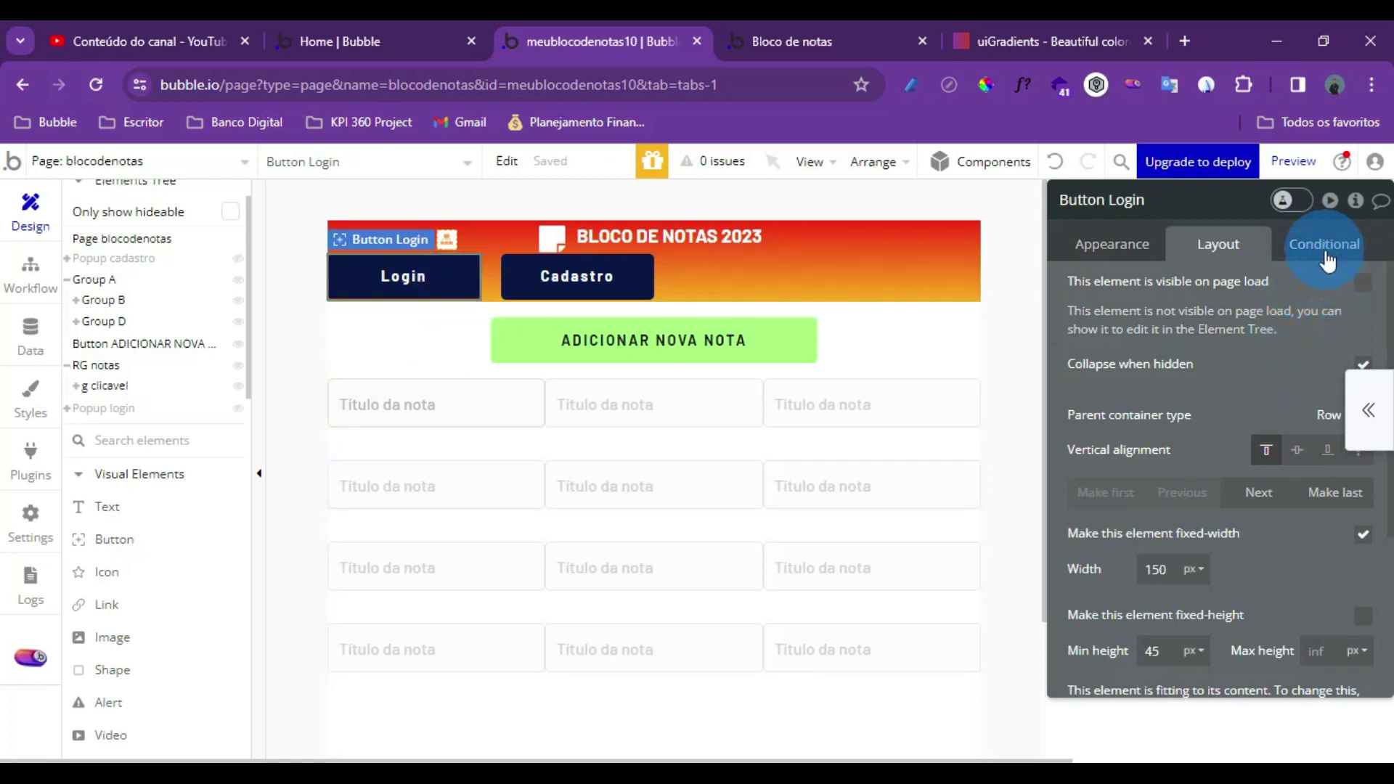
{"action": "left_click", "coordinate": [1133, 379]}
{"action": "left_click", "coordinate": [1129, 395]}
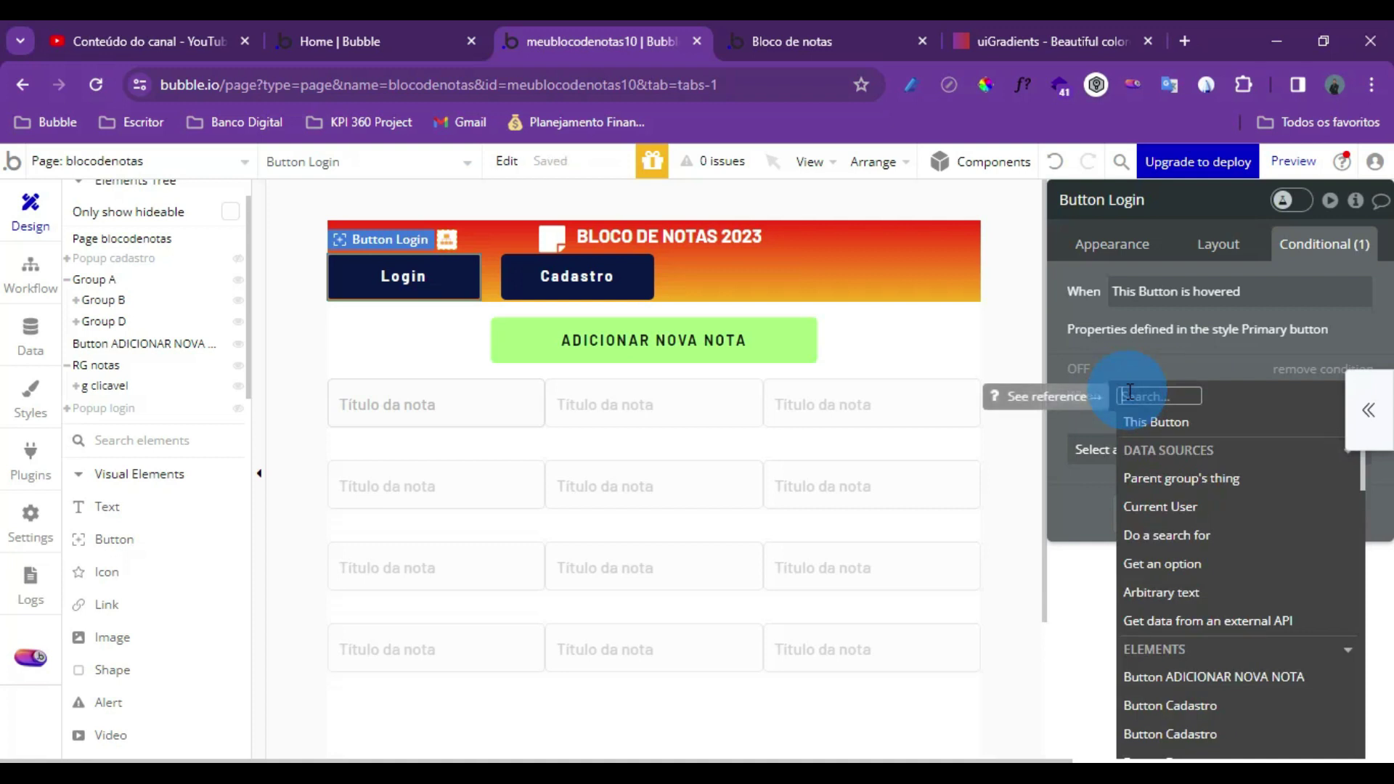
{"action": "left_click", "coordinate": [1182, 507]}
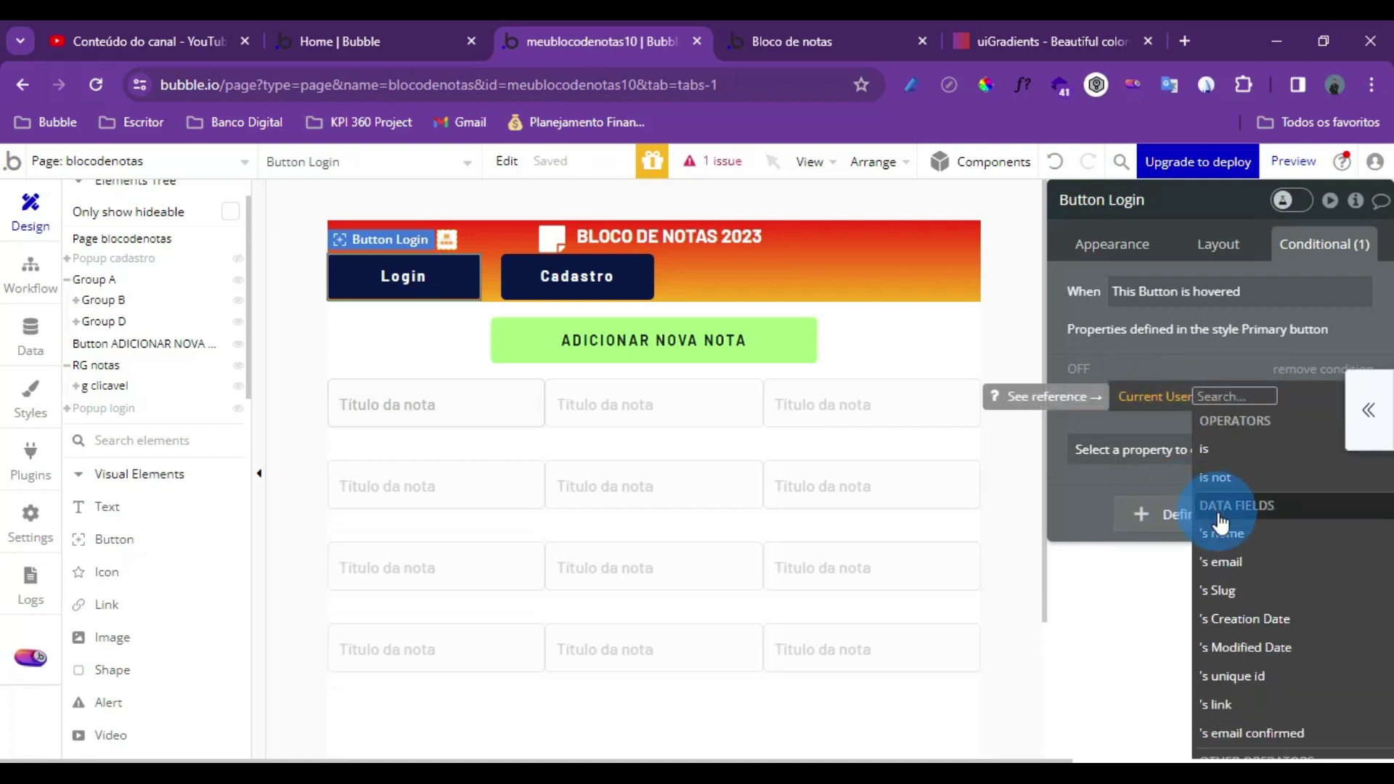
{"action": "type", "text": "is"}
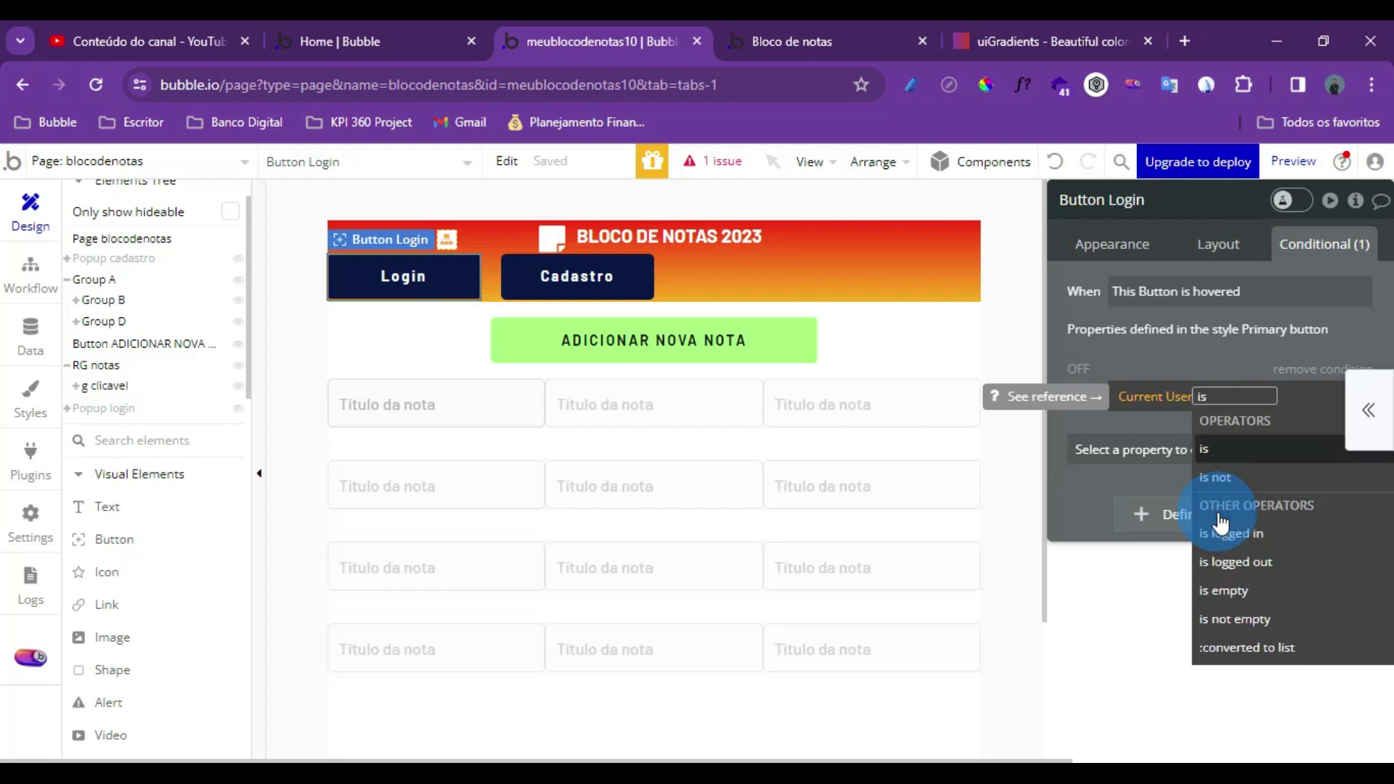
{"action": "left_click", "coordinate": [1246, 563]}
{"action": "left_click", "coordinate": [1153, 428]}
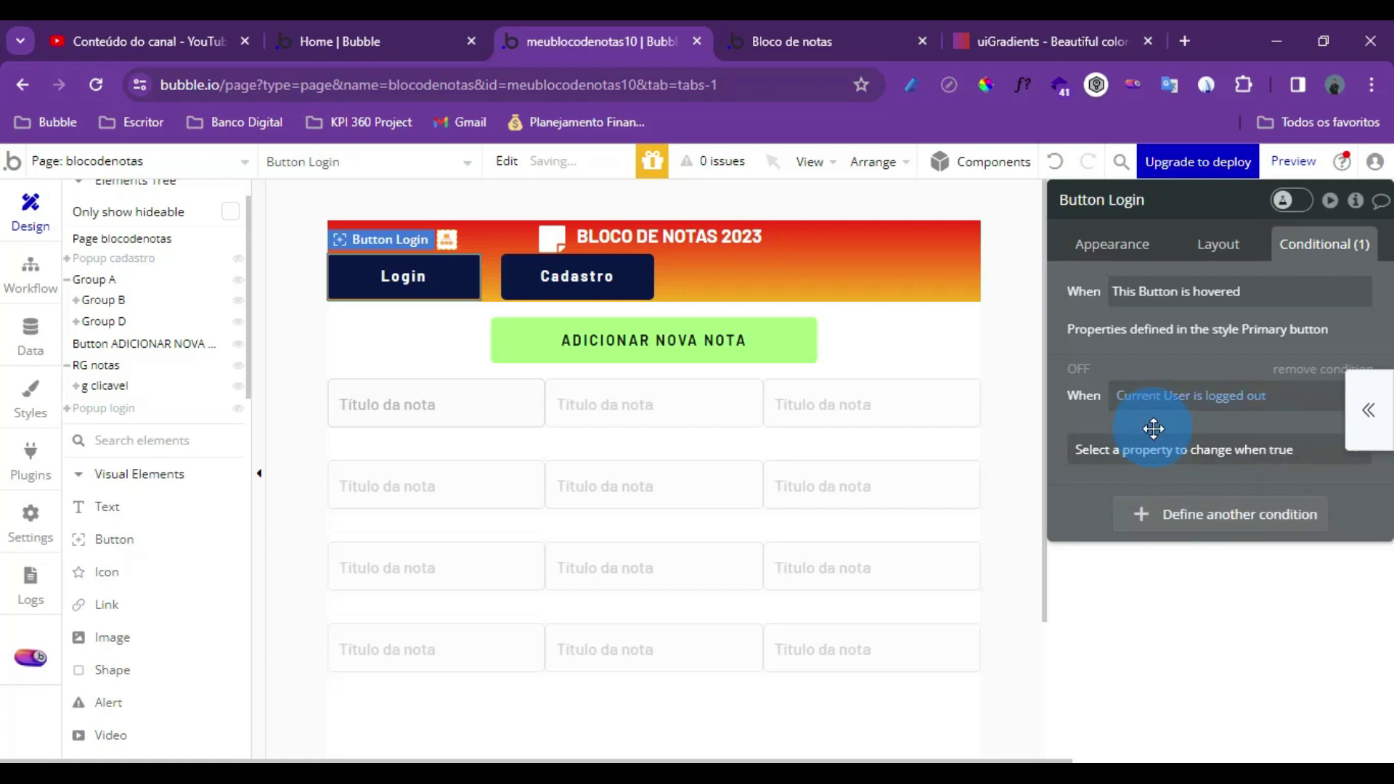
{"action": "left_click", "coordinate": [1195, 449]}
{"action": "left_click", "coordinate": [1188, 512]}
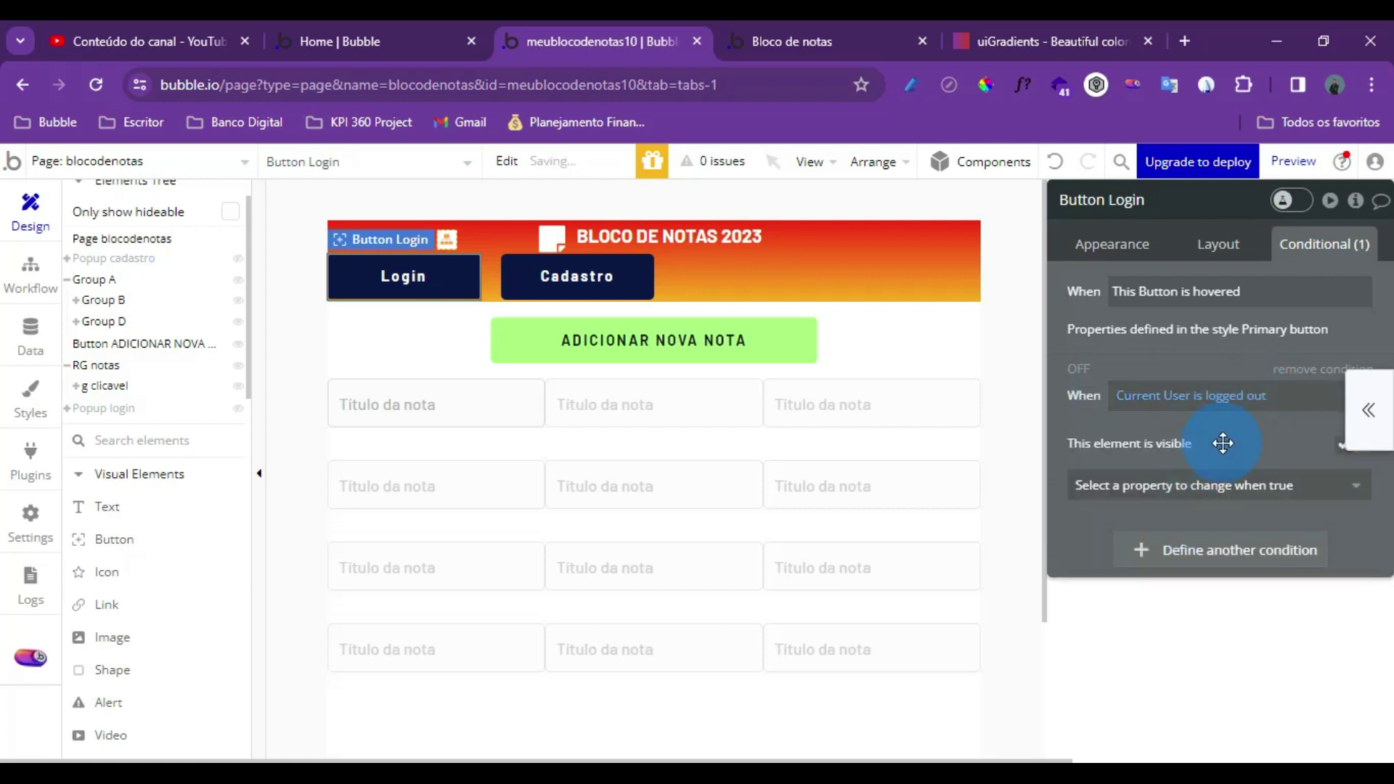
{"action": "right_click", "coordinate": [1129, 422]}
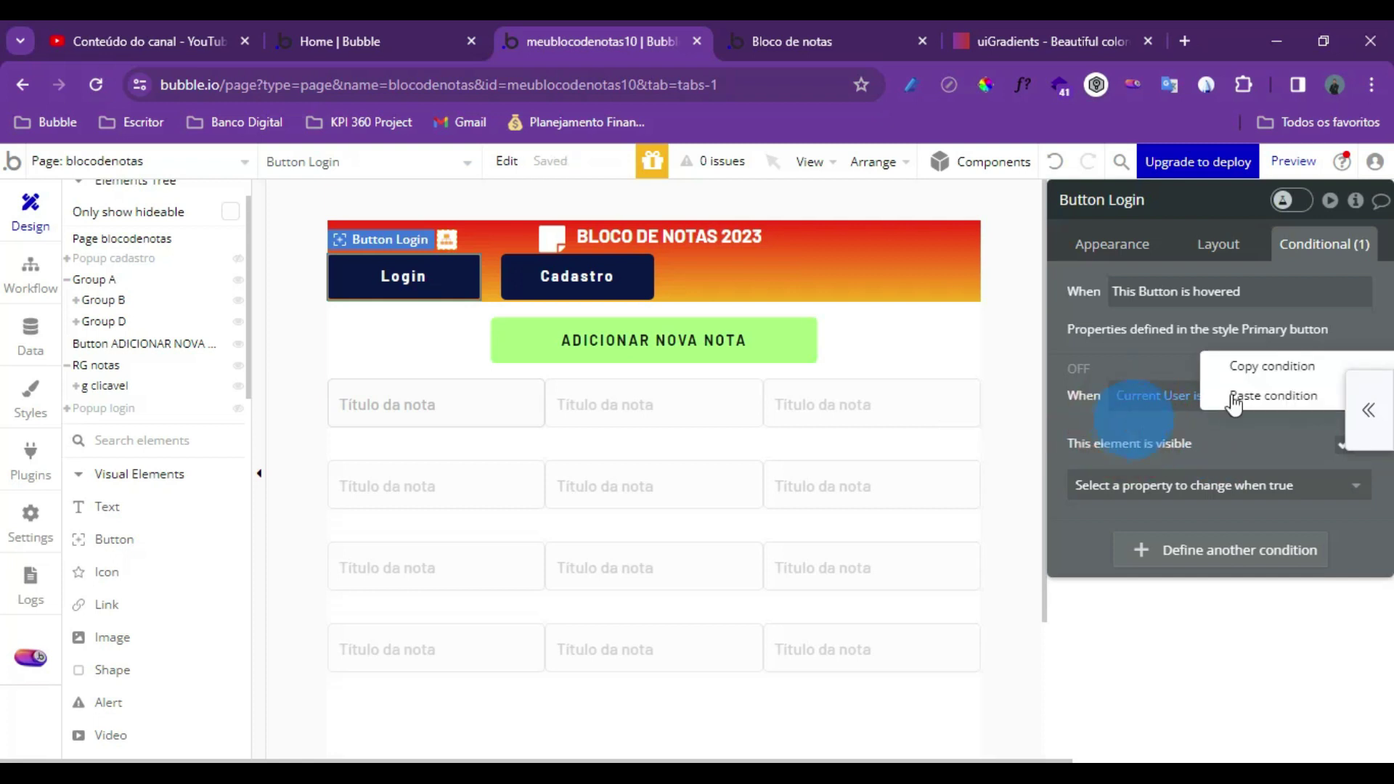
Make the Cadastro button collapse when hidden and not visible on page load
{"action": "left_click", "coordinate": [551, 282]}
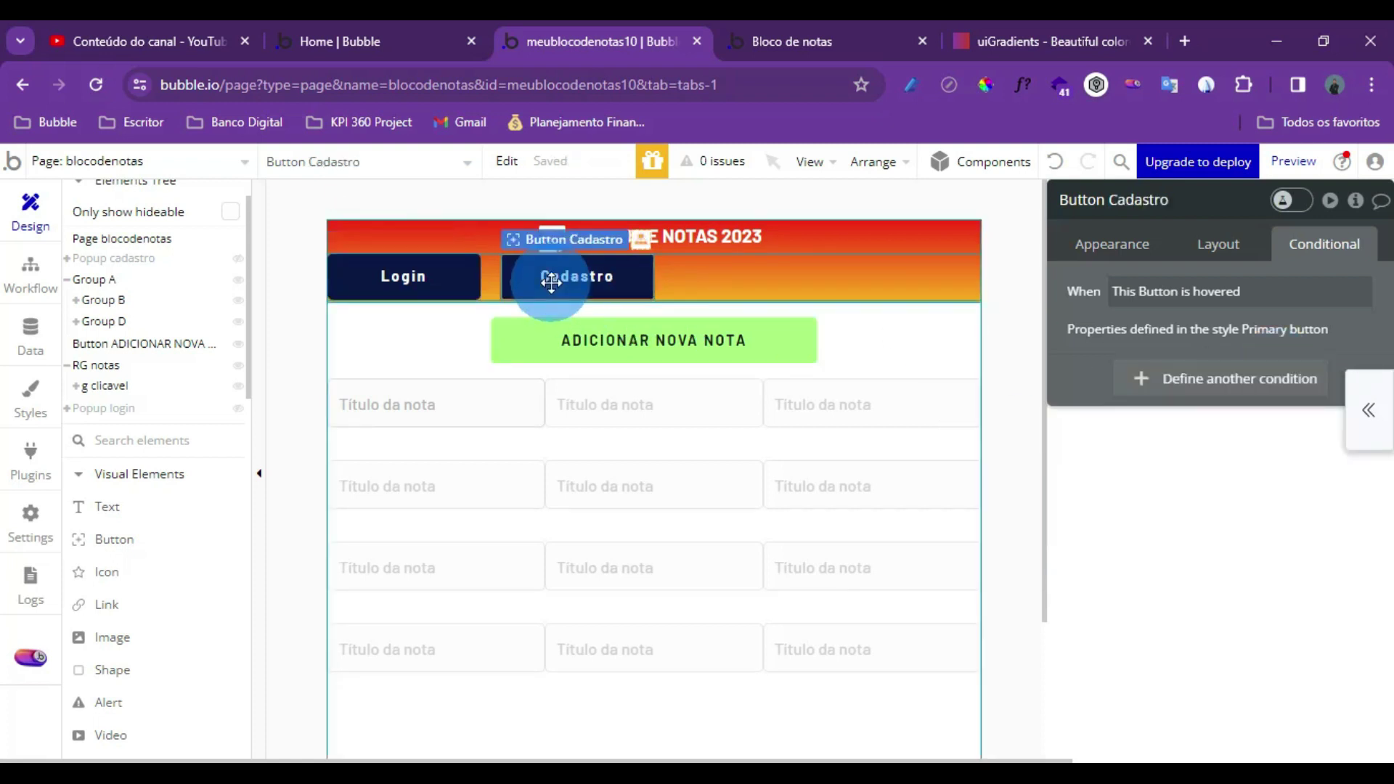
{"action": "left_click", "coordinate": [1218, 245]}
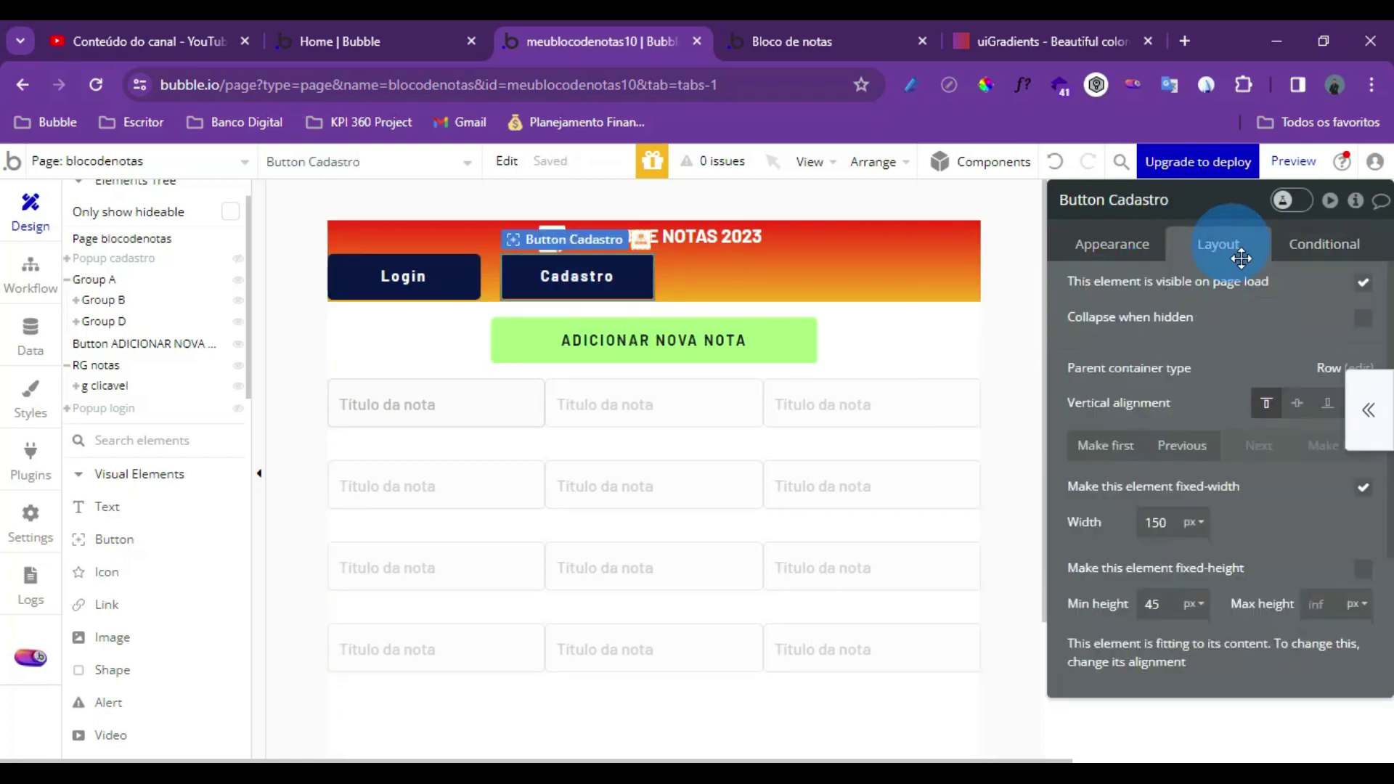
{"action": "left_click", "coordinate": [1363, 283]}
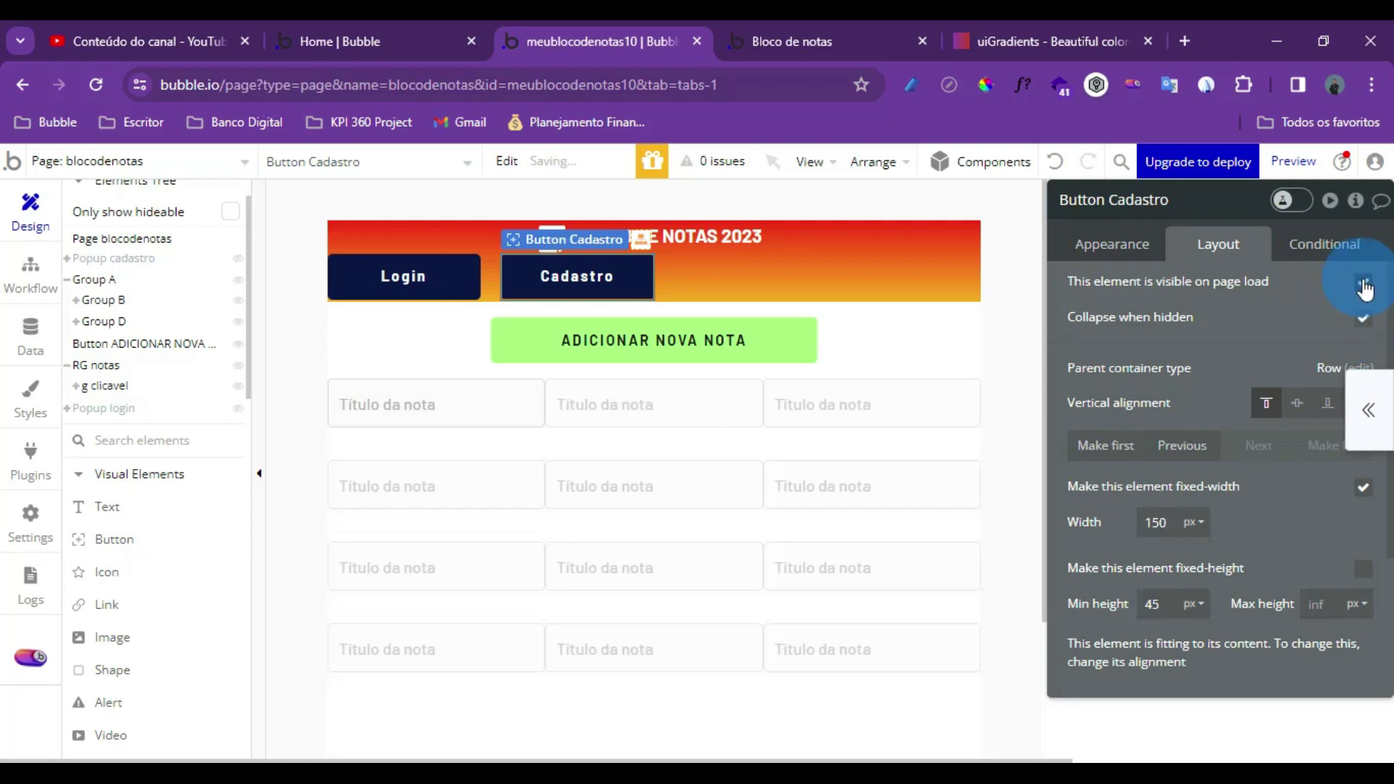
Paste the copied visibility condition onto the Cadastro button and change it to Current User is logged in
{"action": "left_click", "coordinate": [1329, 245]}
{"action": "left_click", "coordinate": [1240, 254]}
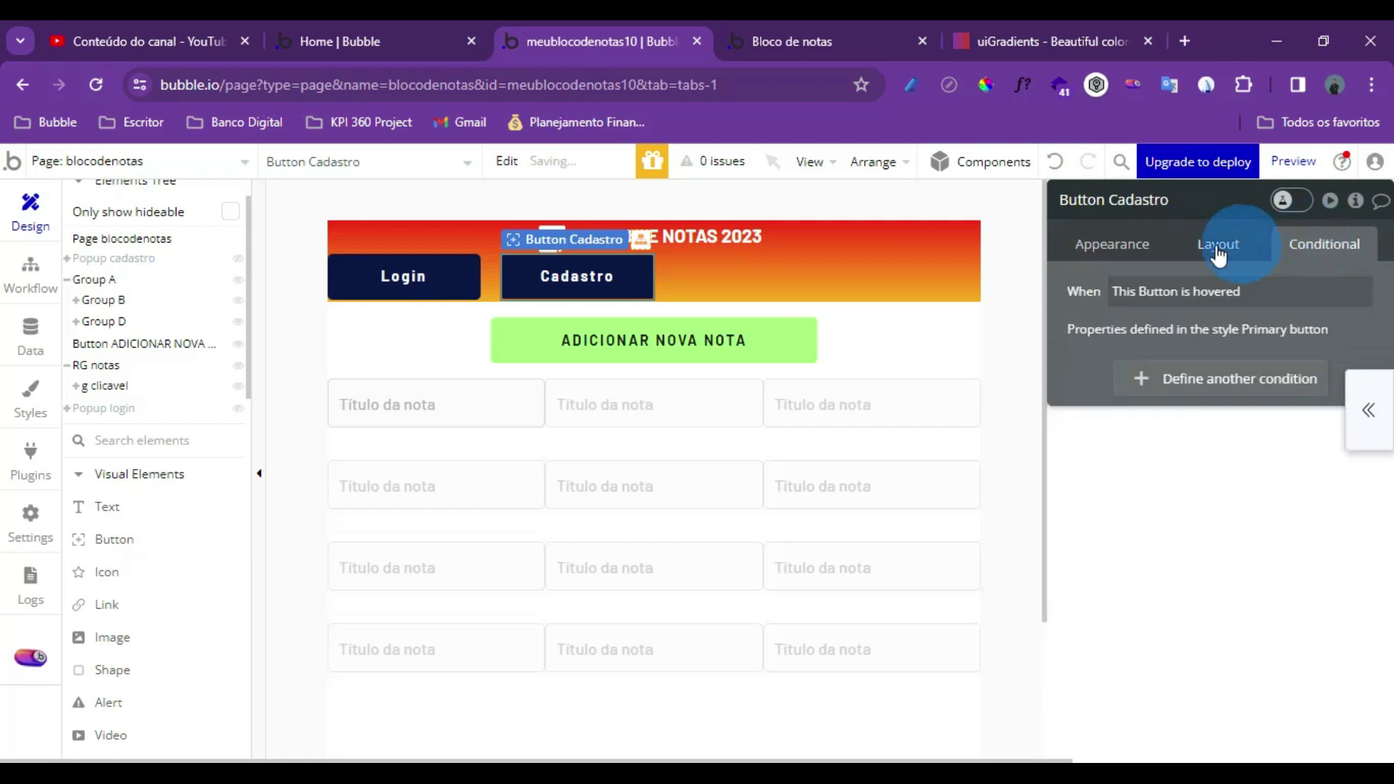
{"action": "right_click", "coordinate": [1083, 379]}
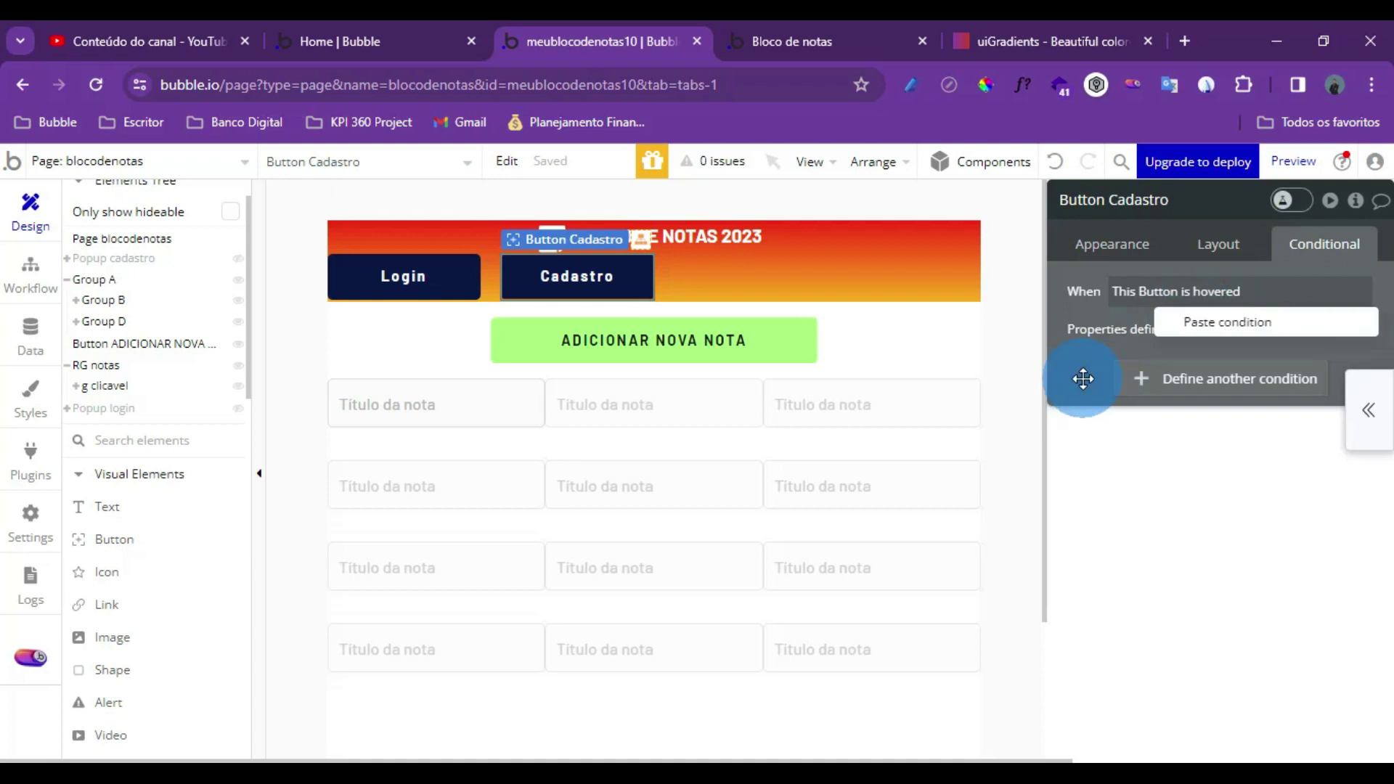
{"action": "left_click", "coordinate": [1197, 322]}
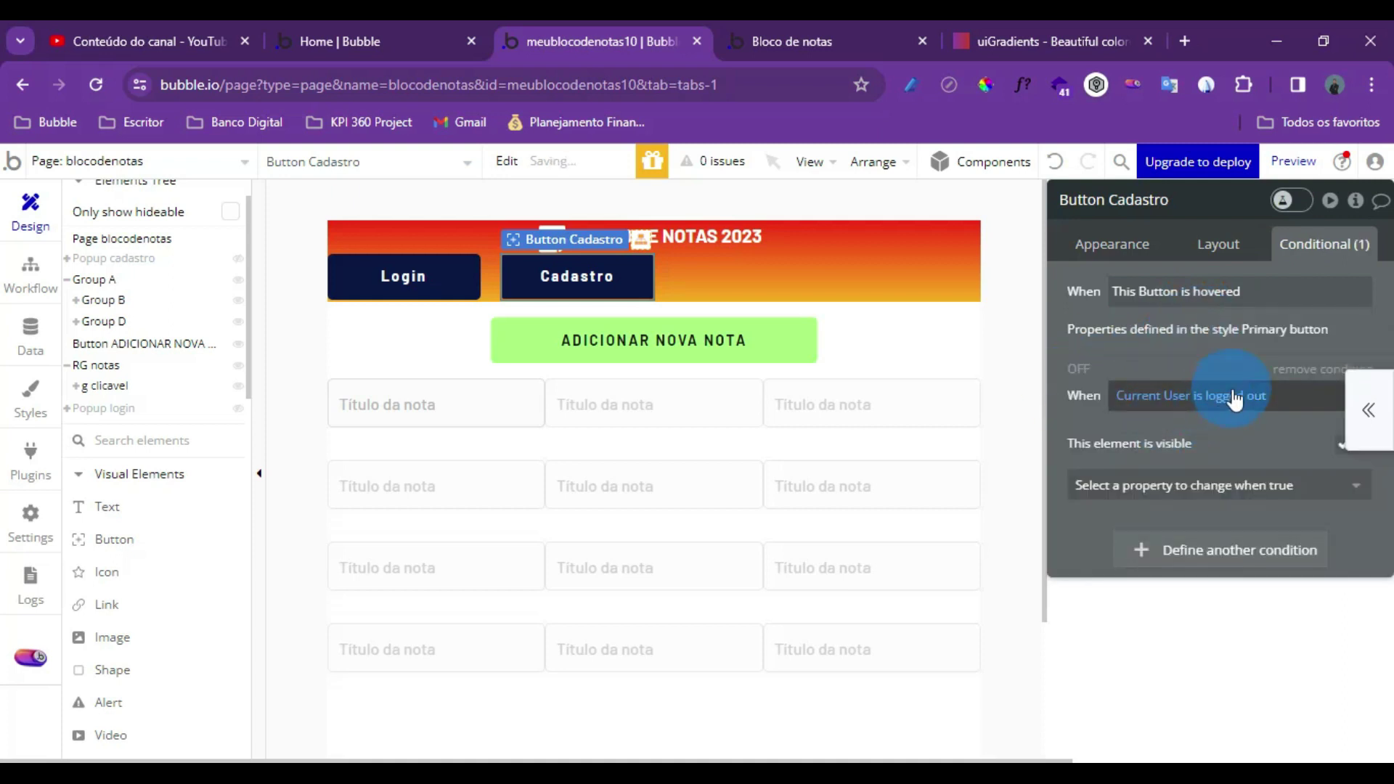
{"action": "left_click", "coordinate": [1234, 399]}
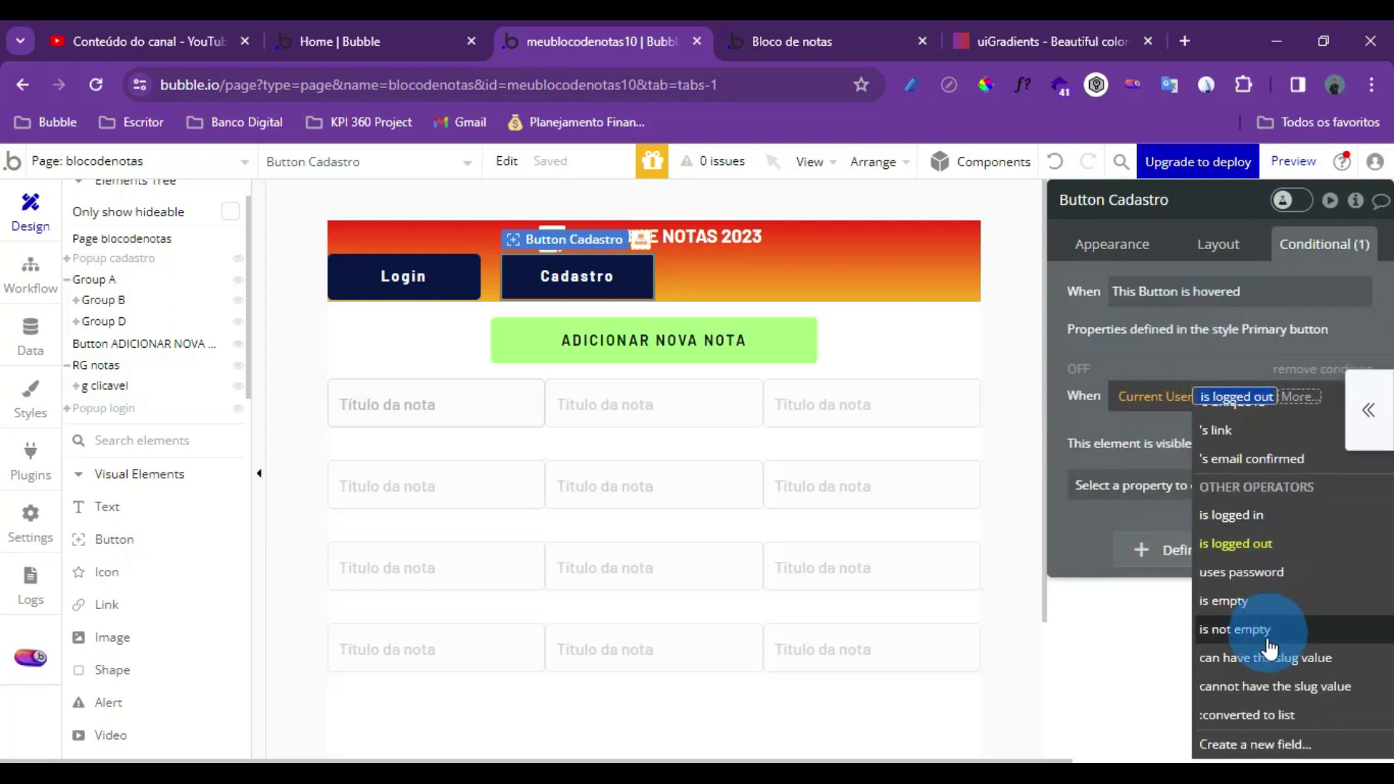
{"action": "left_click", "coordinate": [1238, 516]}
{"action": "left_click", "coordinate": [1173, 427]}
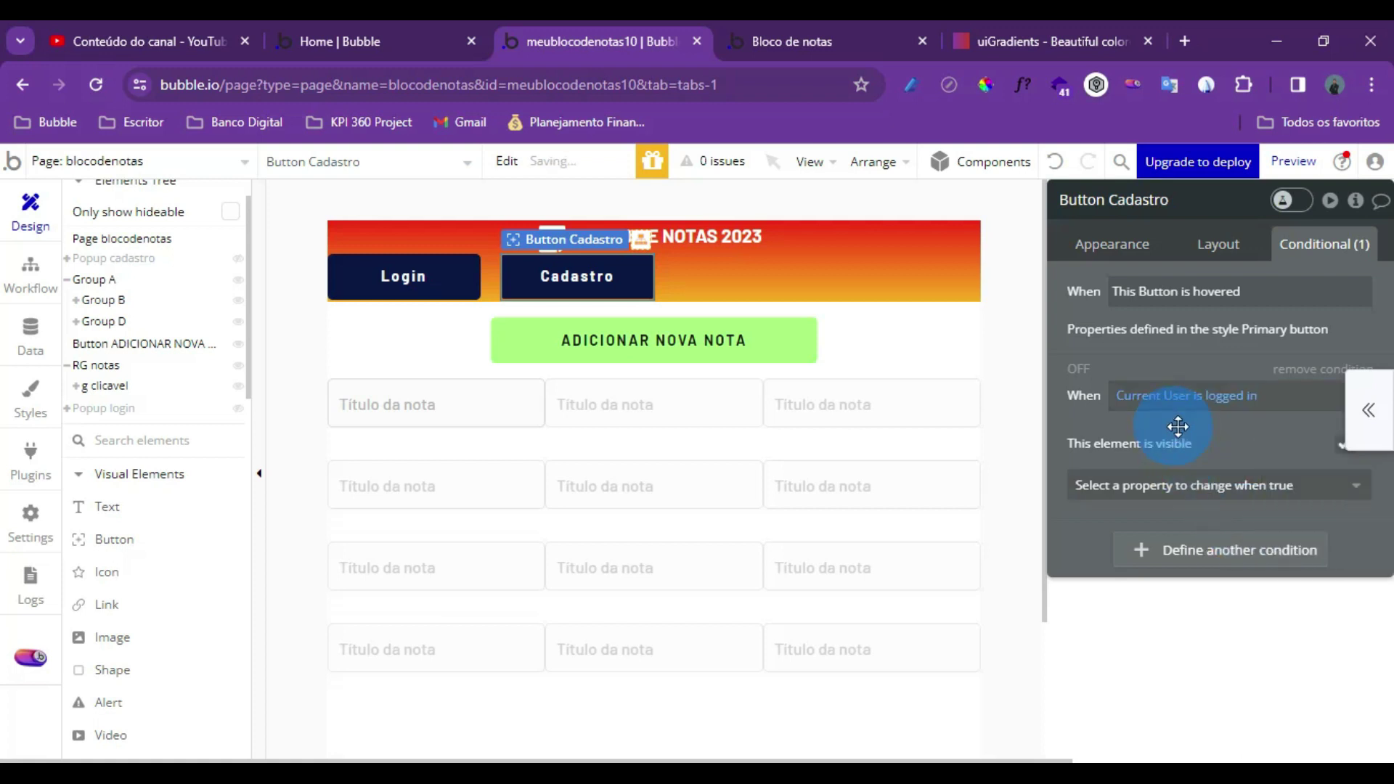
Make Group D, which holds the two header buttons, fit its width to its content
{"action": "left_click", "coordinate": [736, 264]}
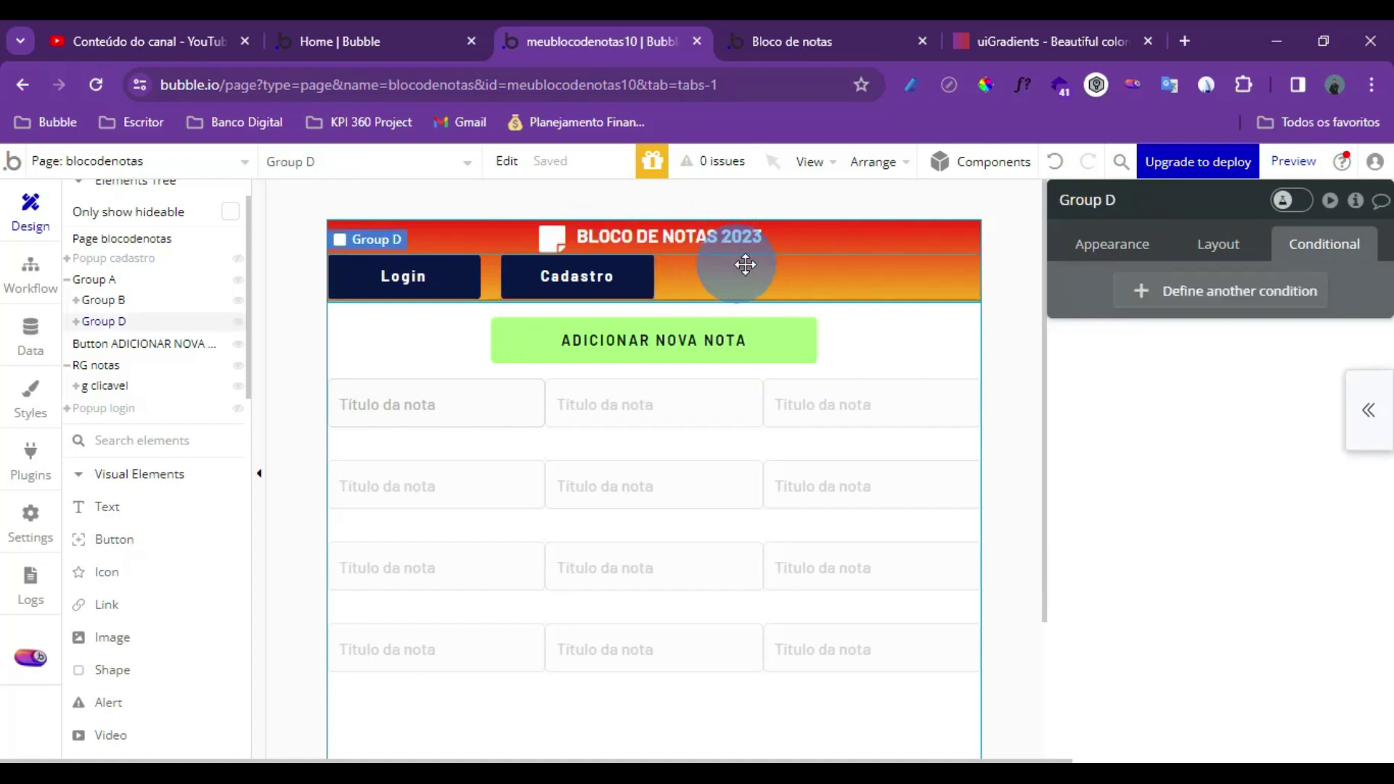
{"action": "left_click", "coordinate": [1227, 247]}
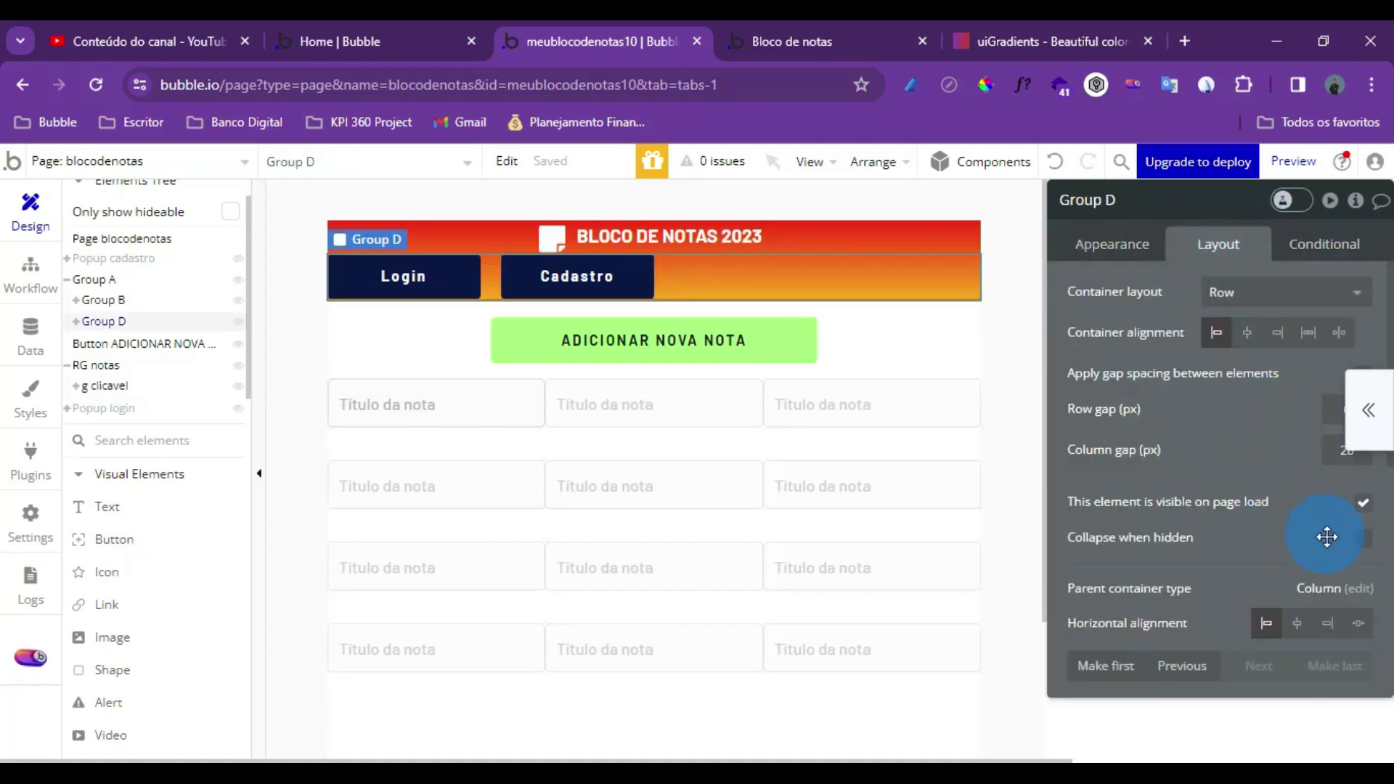
{"action": "scroll", "coordinate": [1326, 535], "scroll_direction": "down", "scroll_amount": 3}
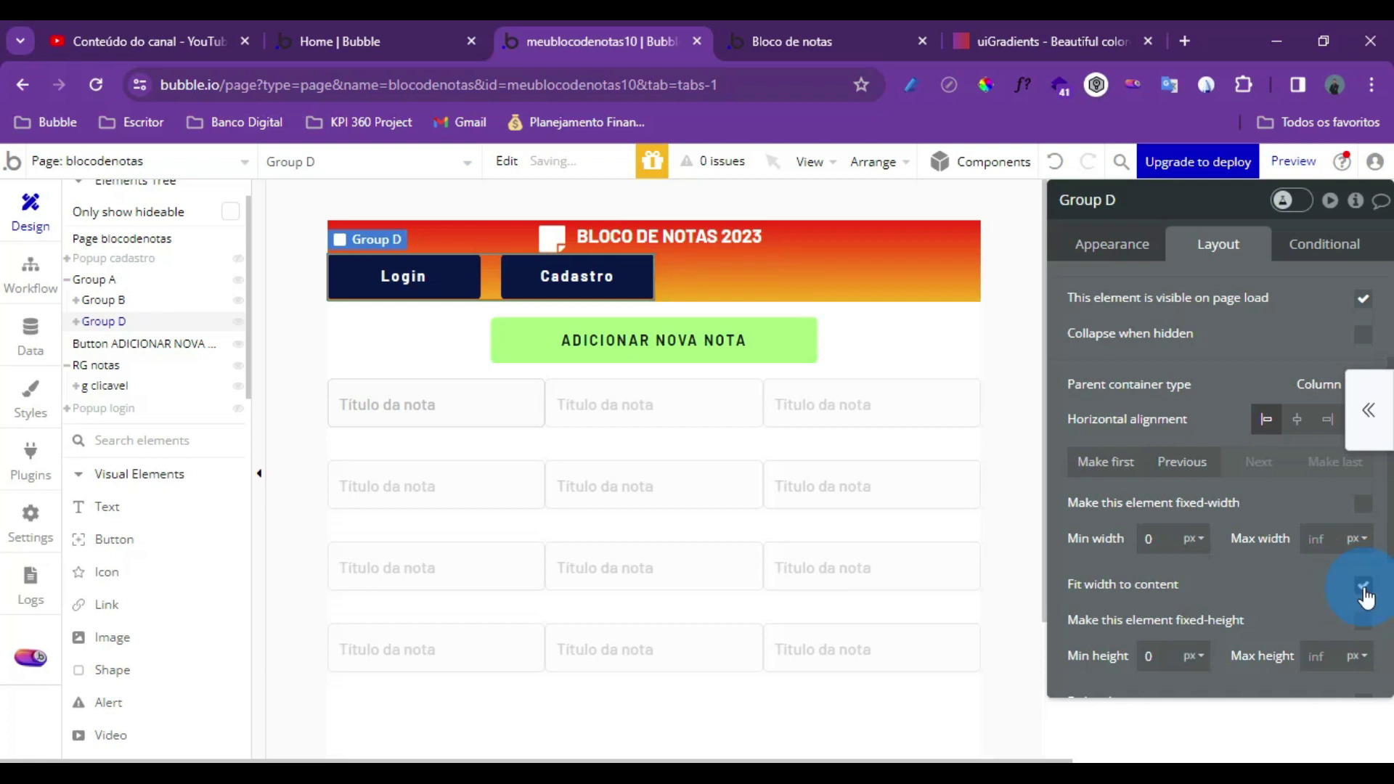
Set the Login button's fixed width to 80 px
{"action": "left_click", "coordinate": [439, 283]}
{"action": "left_click", "coordinate": [1165, 405]}
{"action": "left_click", "coordinate": [1149, 365]}
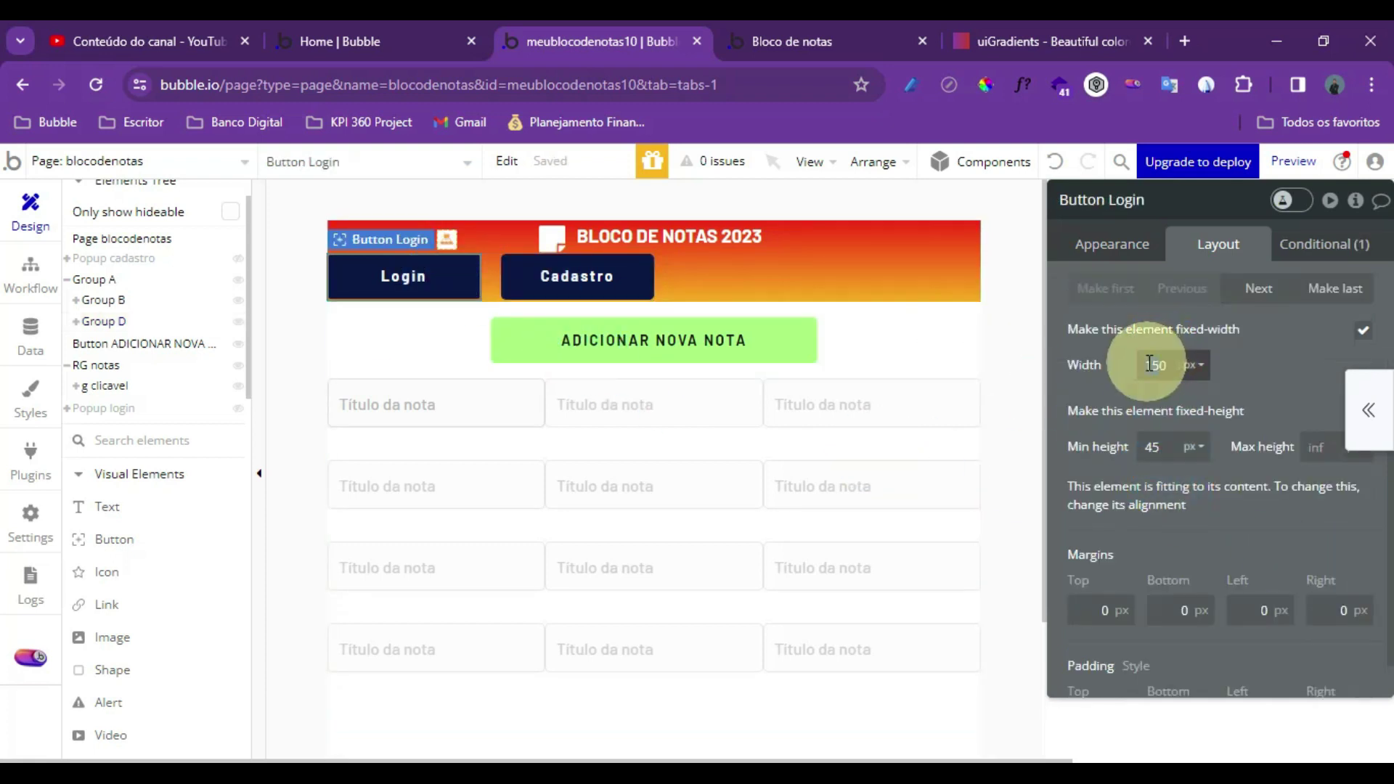
{"action": "double_click", "coordinate": [1134, 365]}
{"action": "type", "text": "80"}
{"action": "key", "text": "Return"}
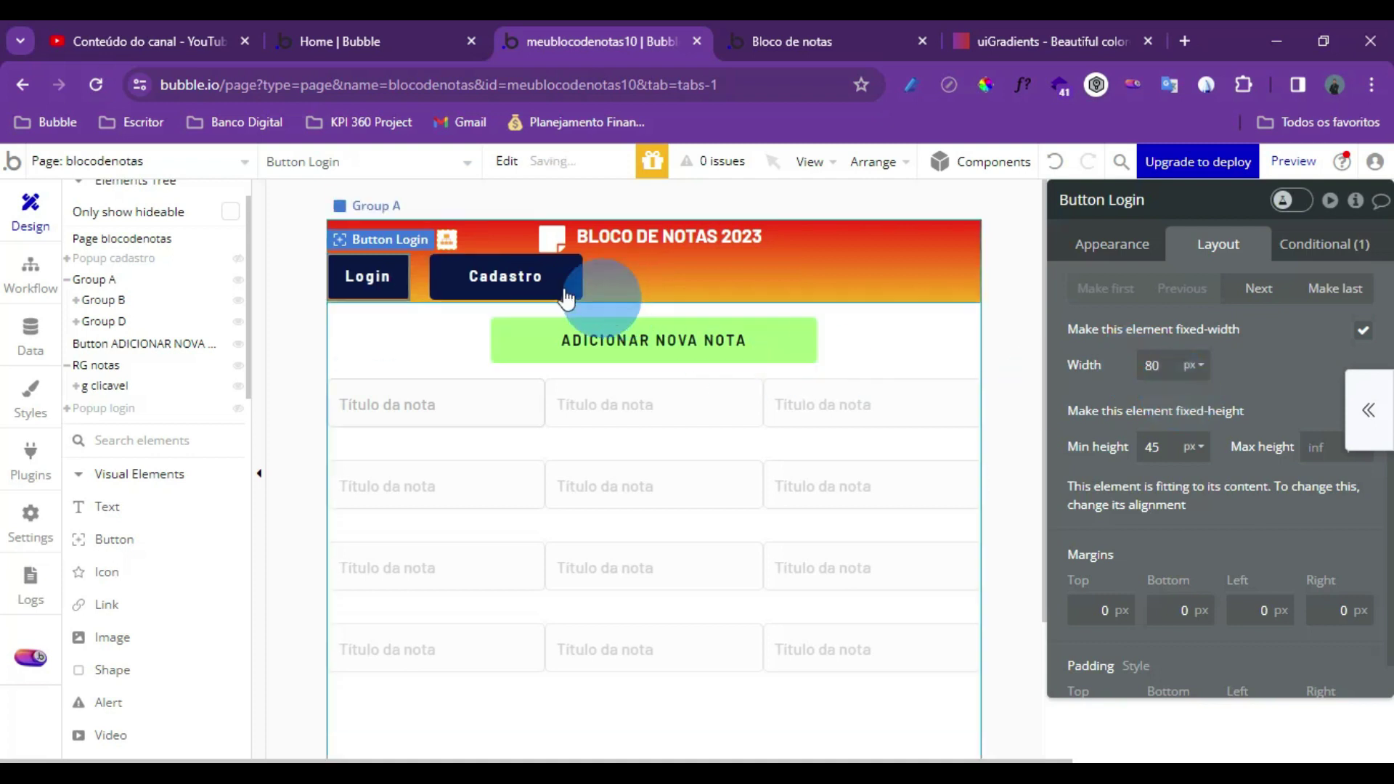
Set the Cadastro button's fixed width to 80 px
{"action": "left_click", "coordinate": [501, 275]}
{"action": "double_click", "coordinate": [1156, 369]}
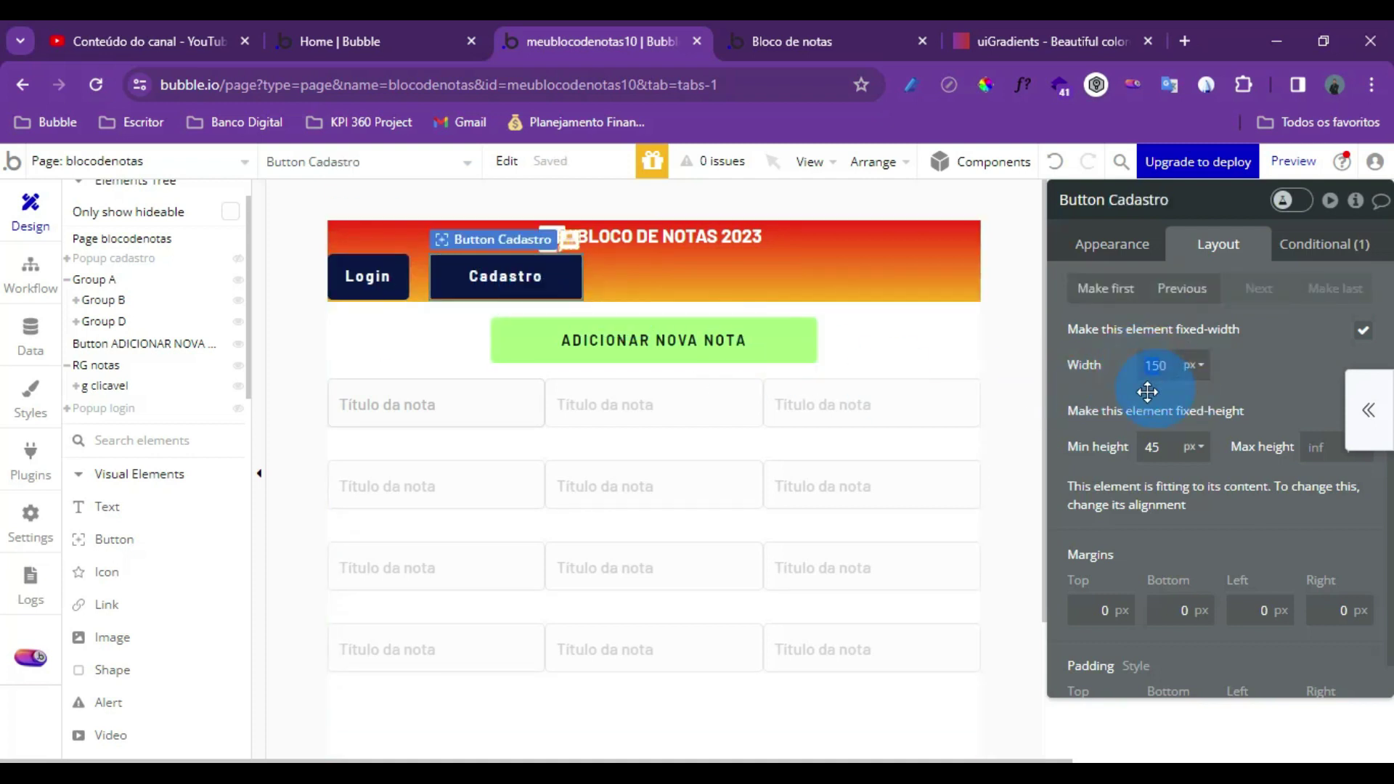
{"action": "type", "text": "80"}
{"action": "left_click", "coordinate": [1139, 392]}
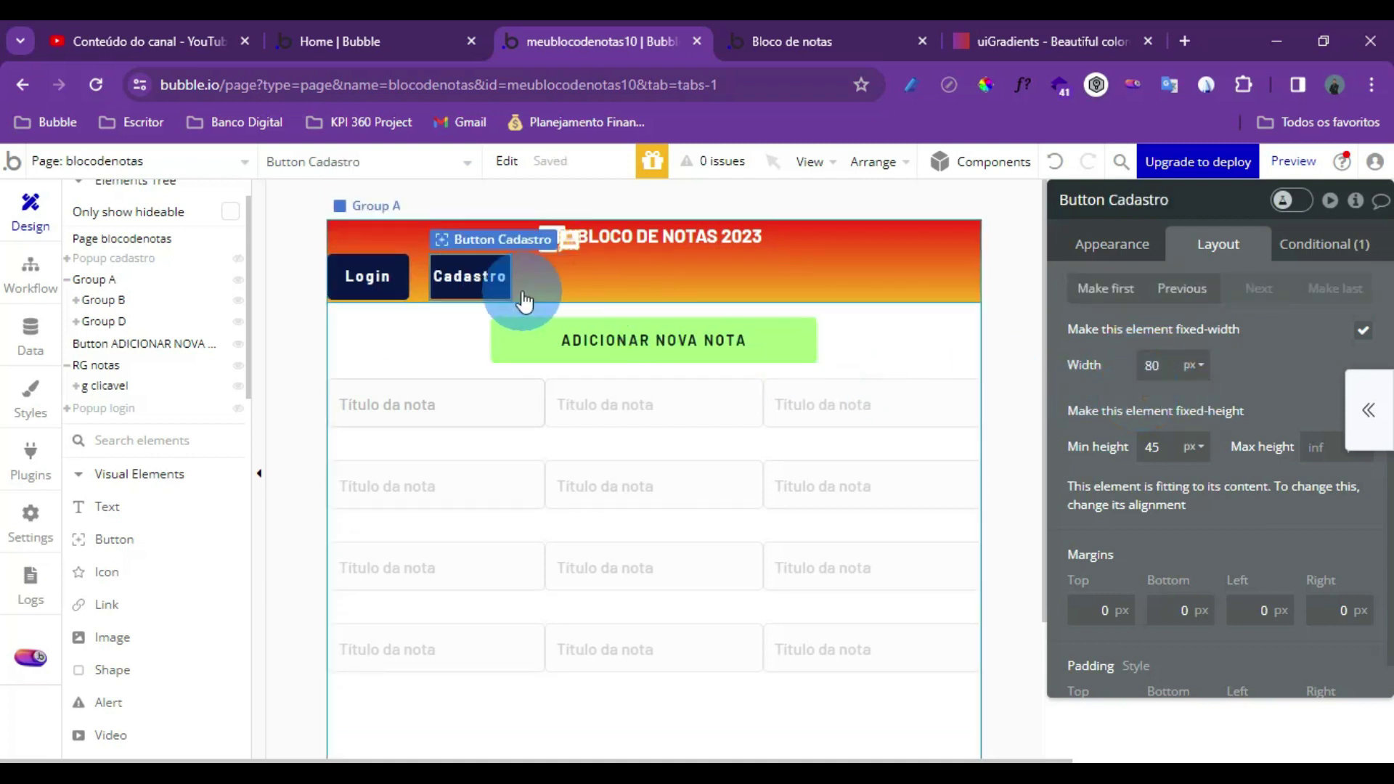
Check the header buttons in the Bloco de notas page preview and return to the Bubble editor
{"action": "left_click", "coordinate": [426, 291]}
{"action": "left_click", "coordinate": [655, 261]}
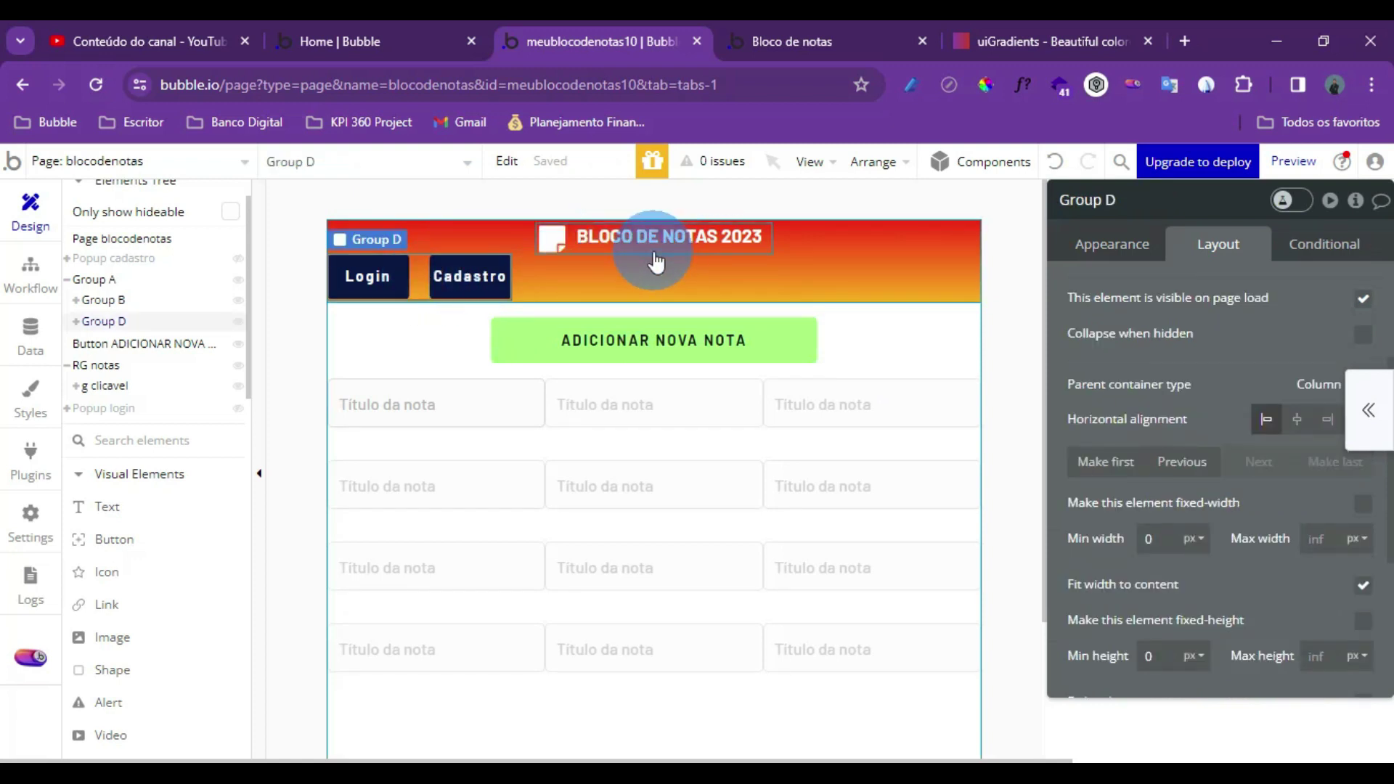
{"action": "left_click", "coordinate": [851, 25]}
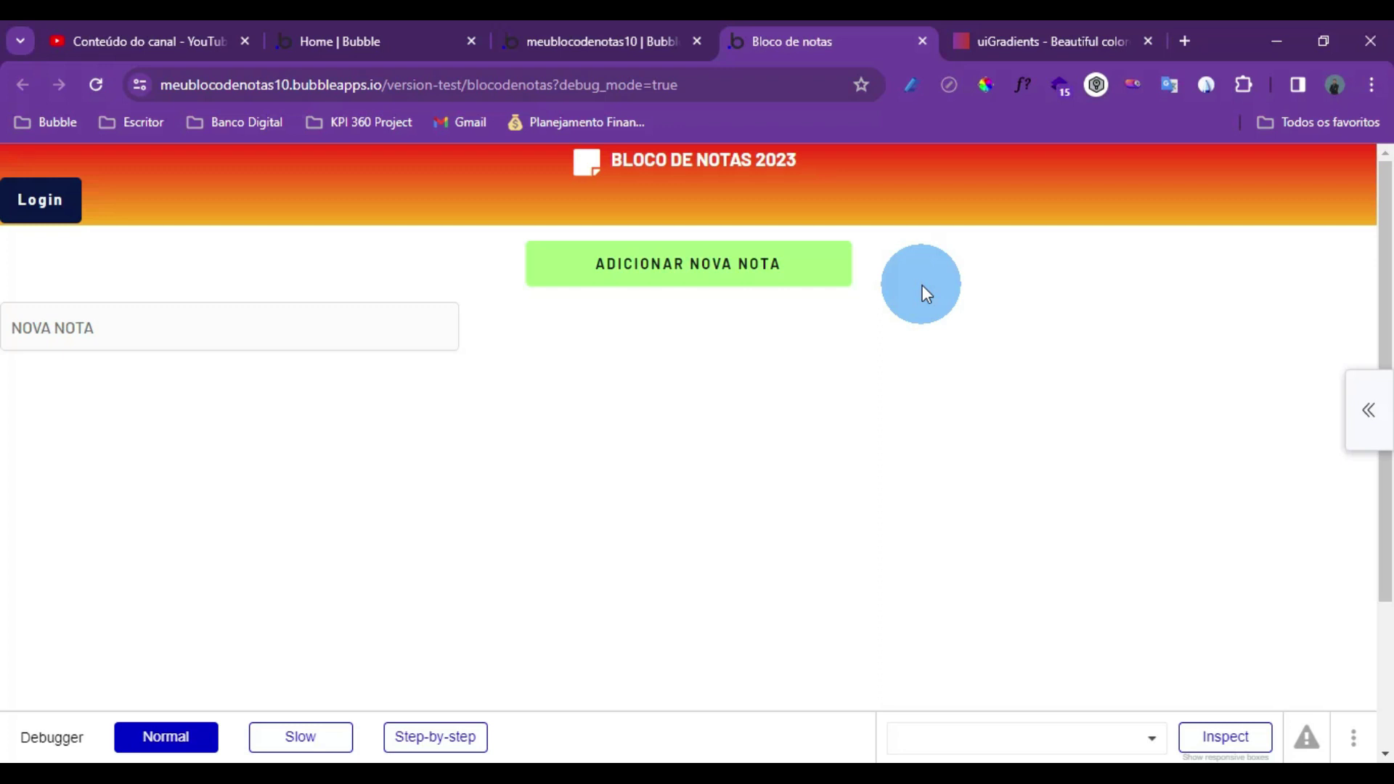
{"action": "key", "text": "ctrl+shift+Tab"}
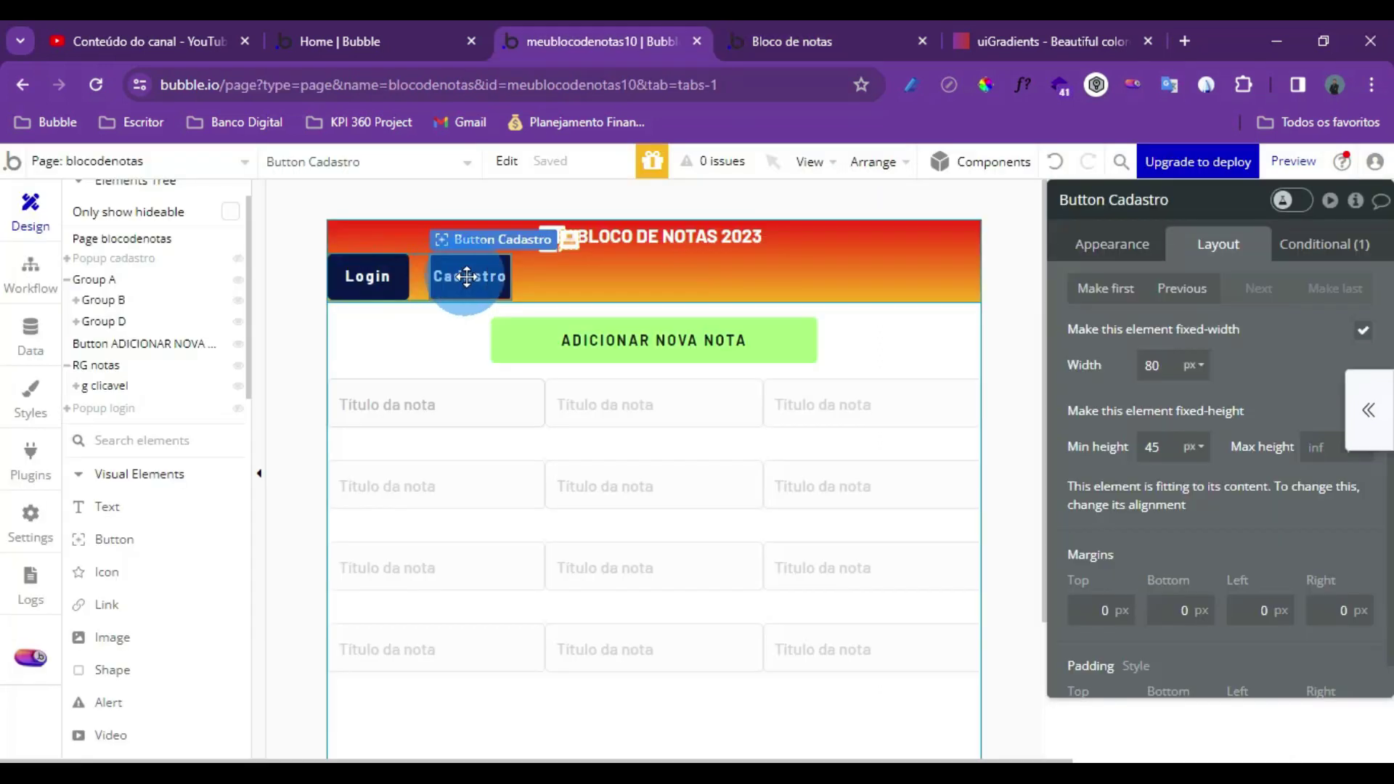
Review the Login and Cadastro buttons' layout settings and the Cadastro button's visibility condition
{"action": "left_click", "coordinate": [399, 274]}
{"action": "left_click", "coordinate": [378, 281]}
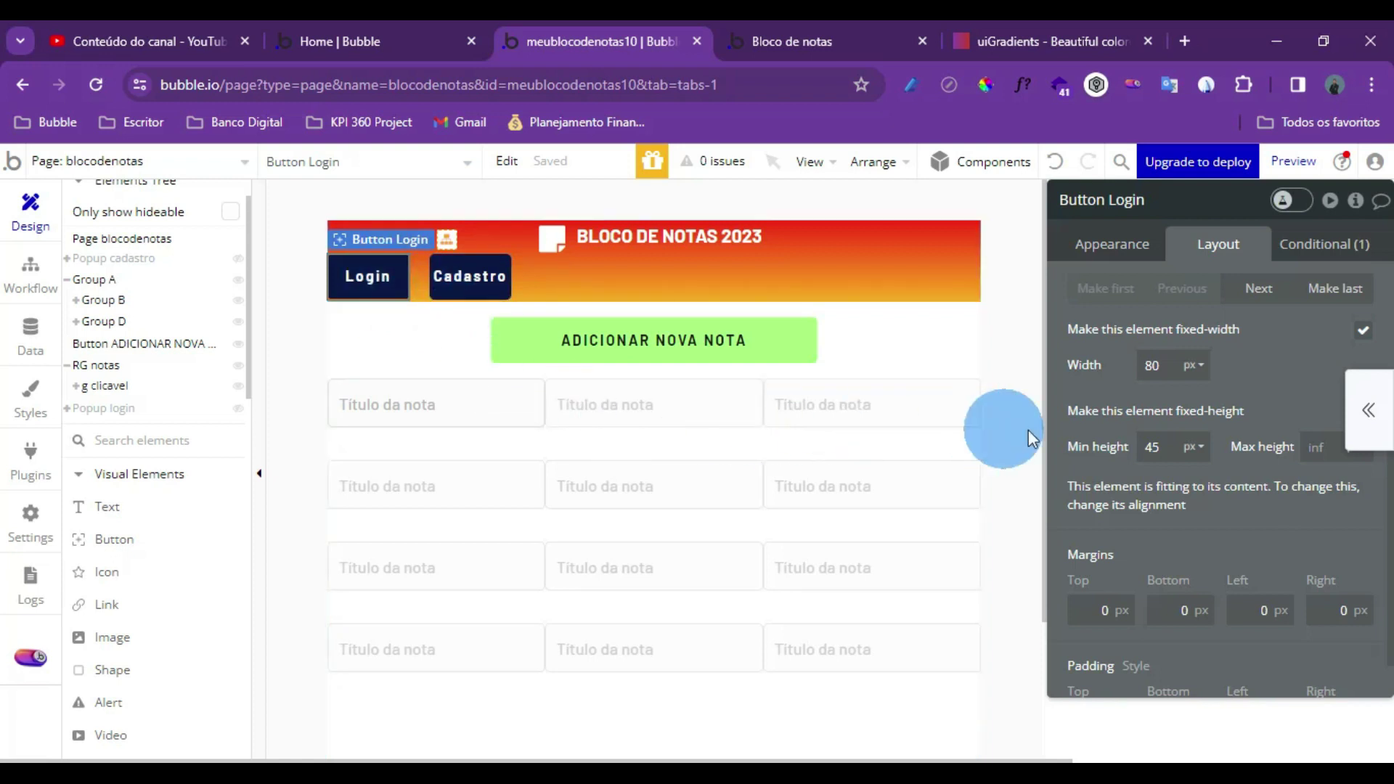
{"action": "scroll", "coordinate": [1131, 270], "scroll_direction": "up", "scroll_amount": 3}
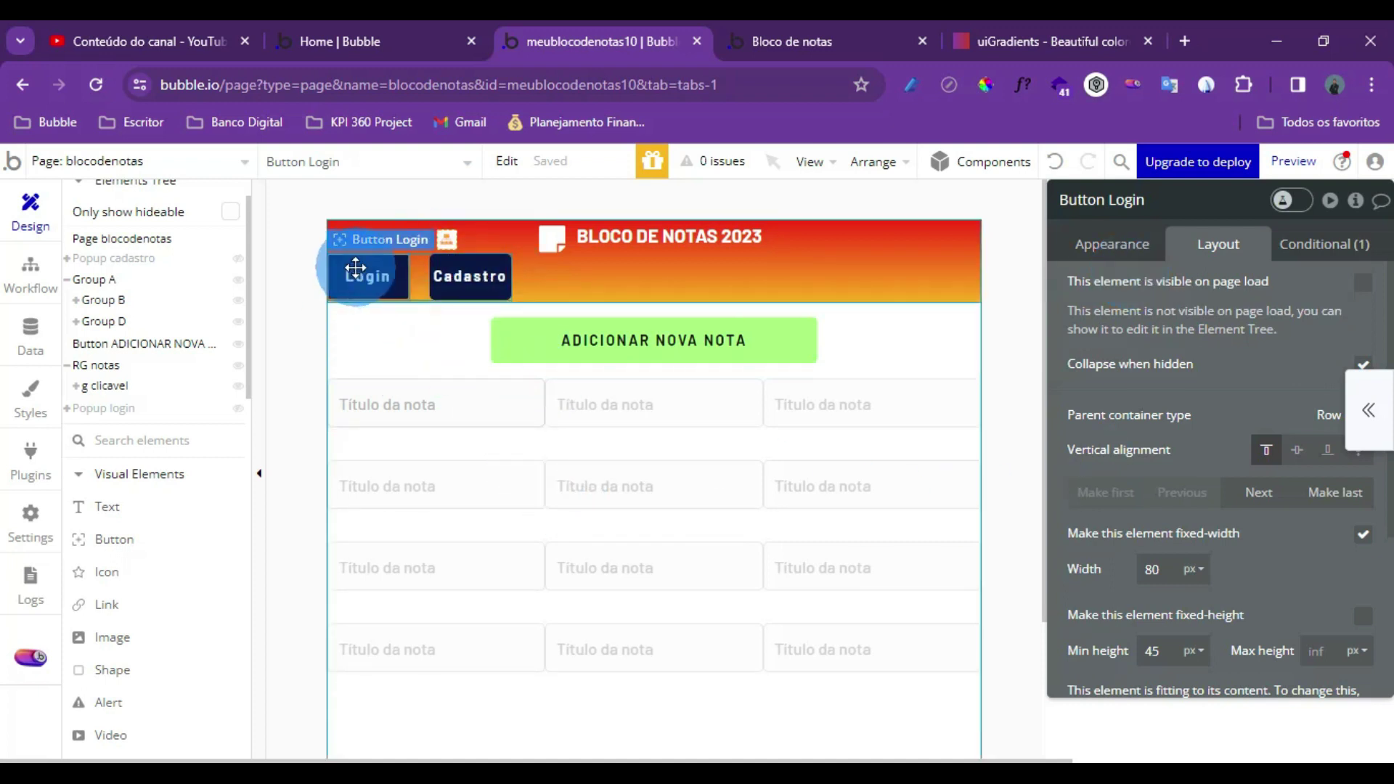
{"action": "left_click", "coordinate": [468, 276]}
{"action": "left_click", "coordinate": [381, 274]}
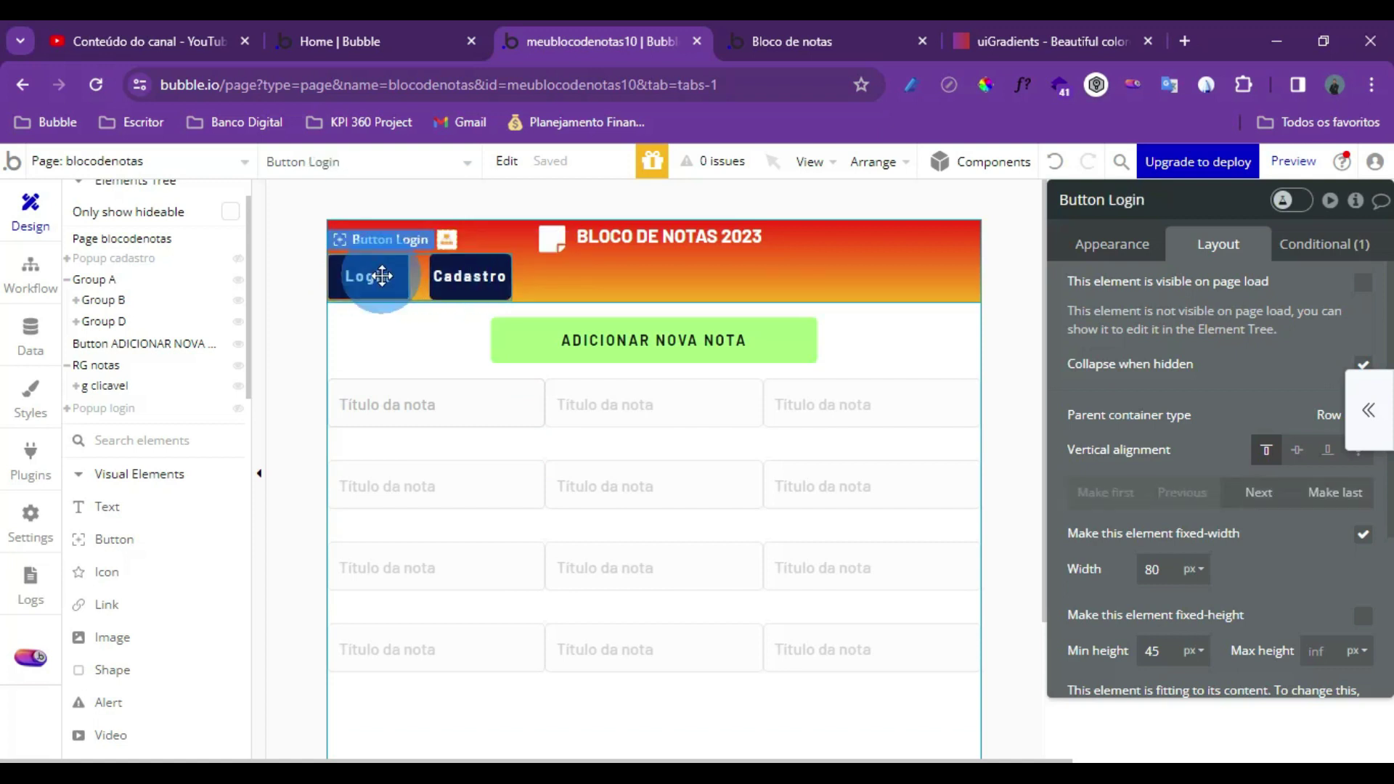
{"action": "left_click", "coordinate": [467, 275]}
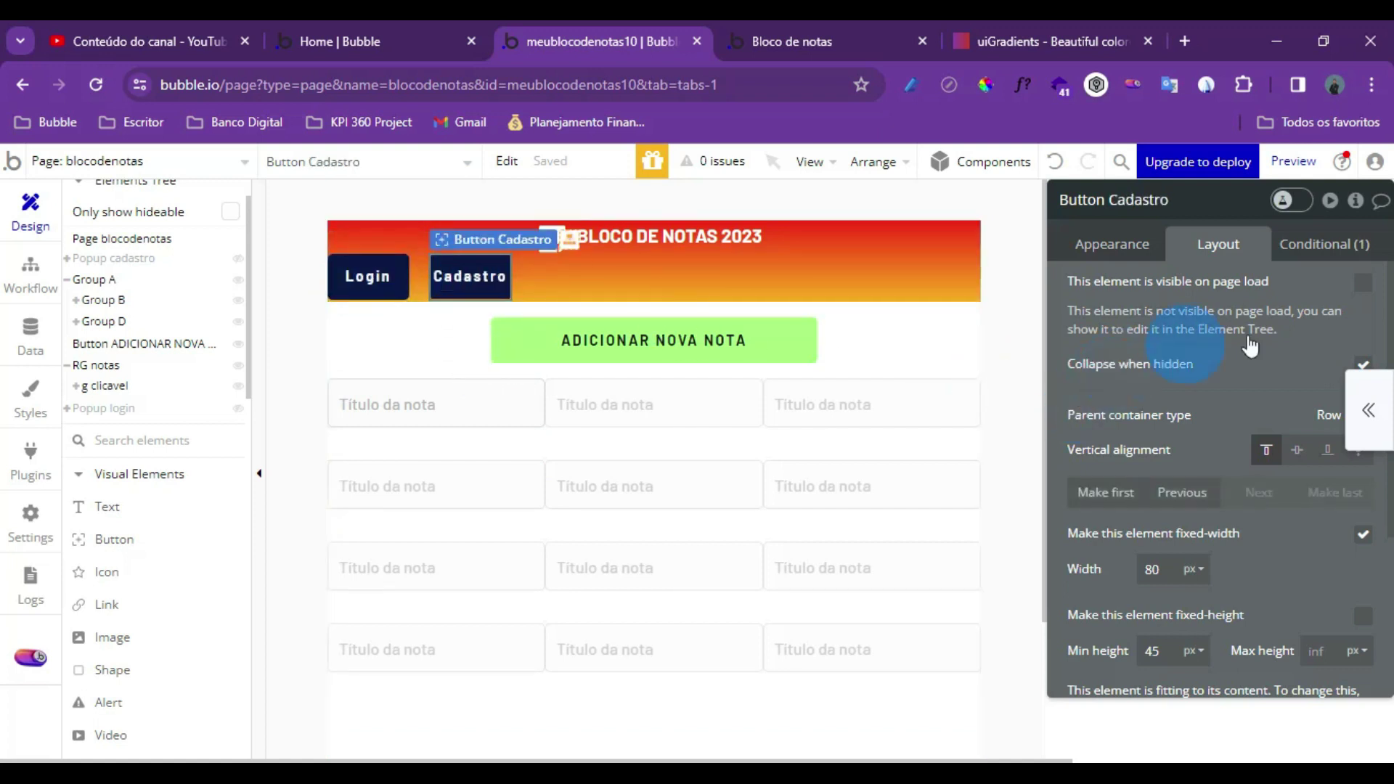
{"action": "left_click", "coordinate": [1322, 246]}
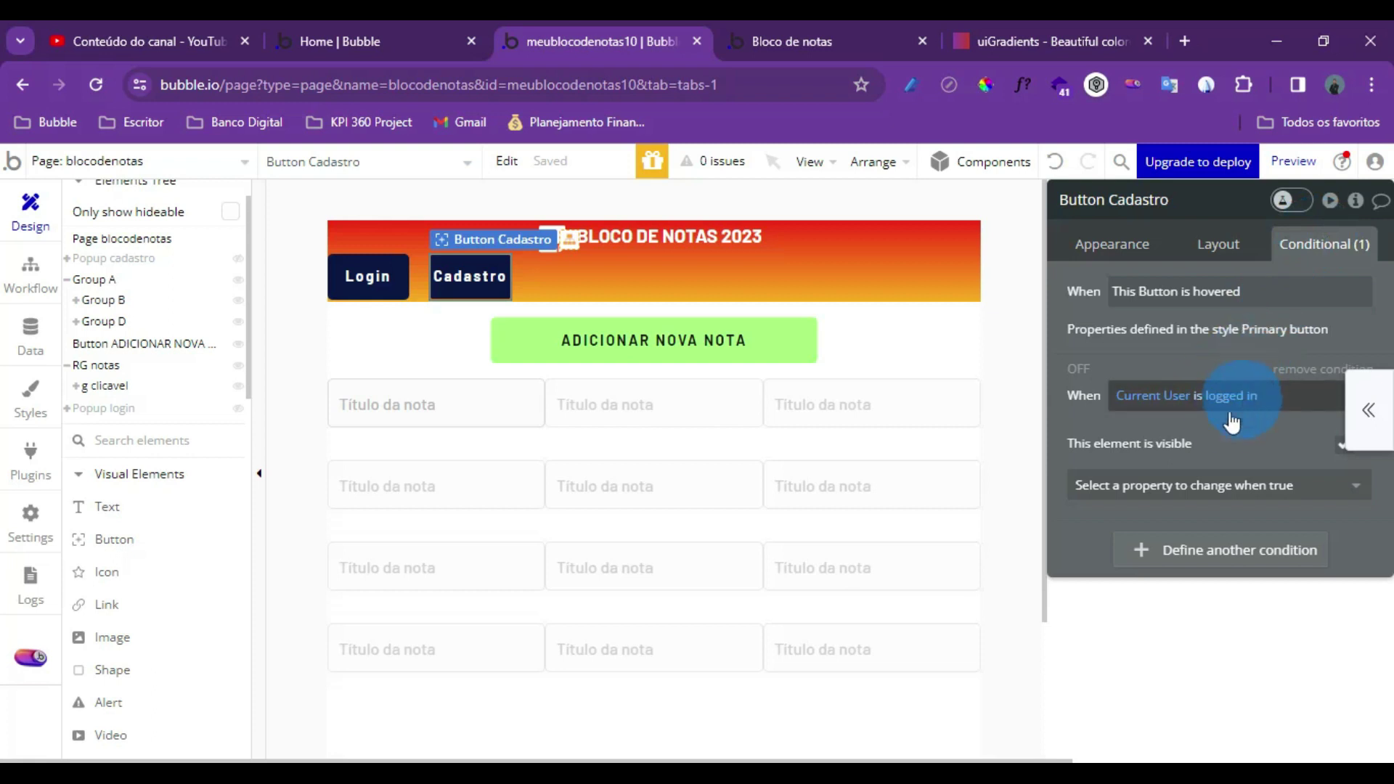
Change the Cadastro button's label to Logoff and finally to SAIR
{"action": "left_click", "coordinate": [1113, 245]}
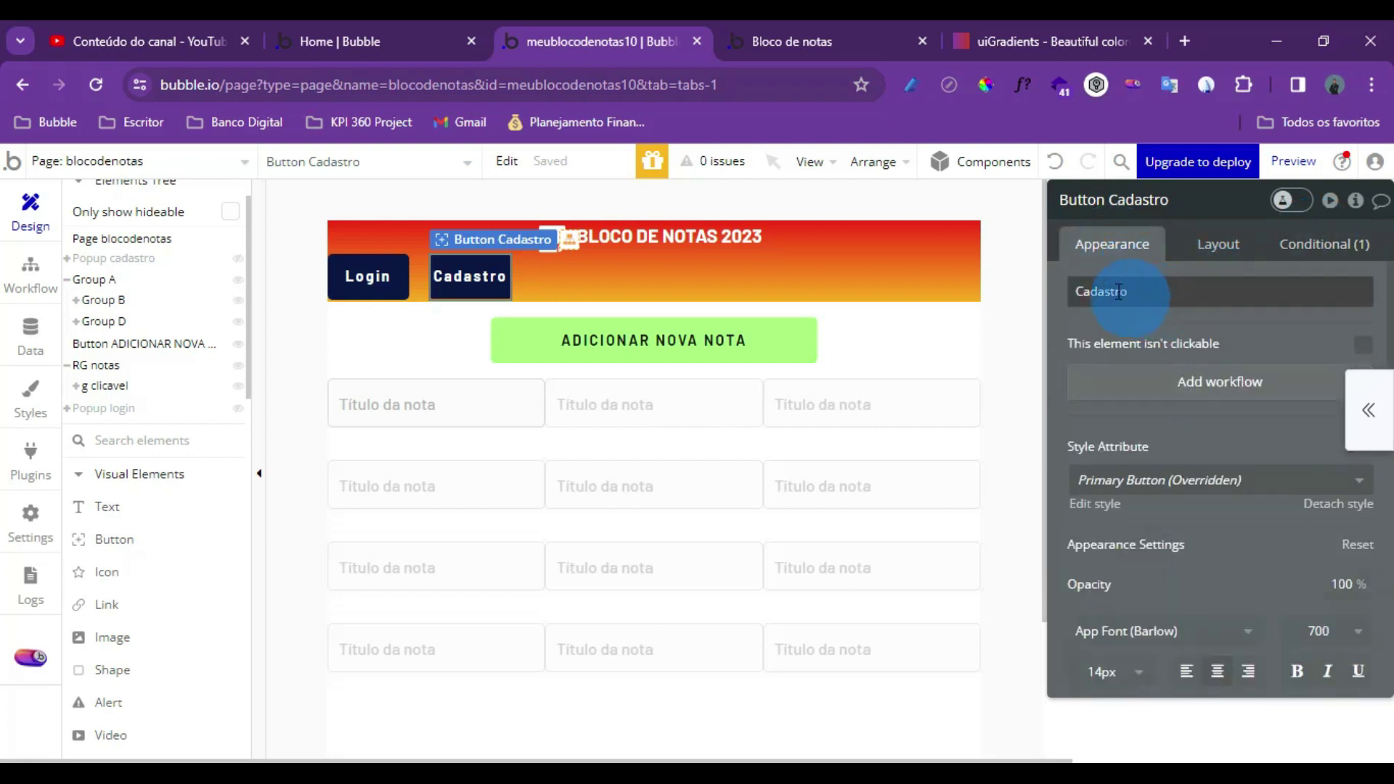
{"action": "left_click", "coordinate": [1115, 290]}
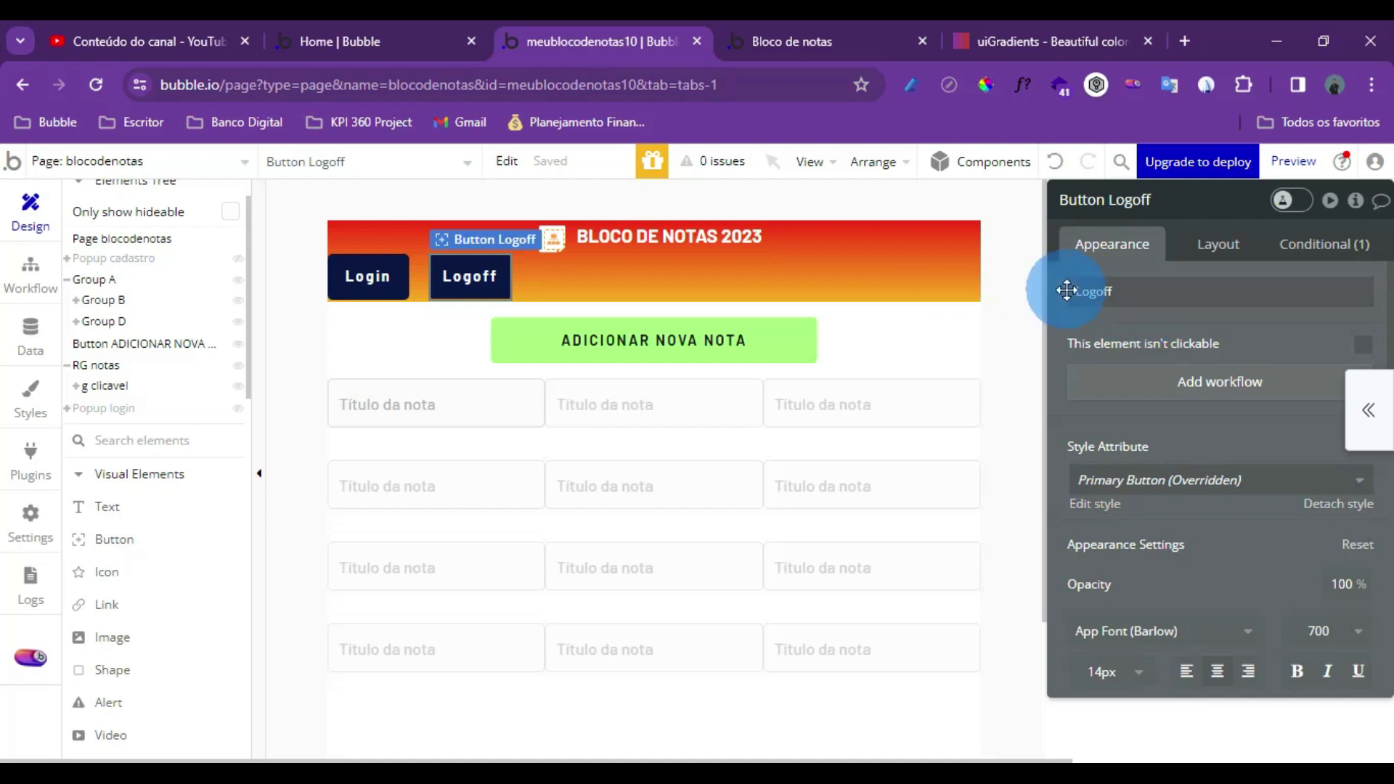
{"action": "left_click", "coordinate": [1103, 293]}
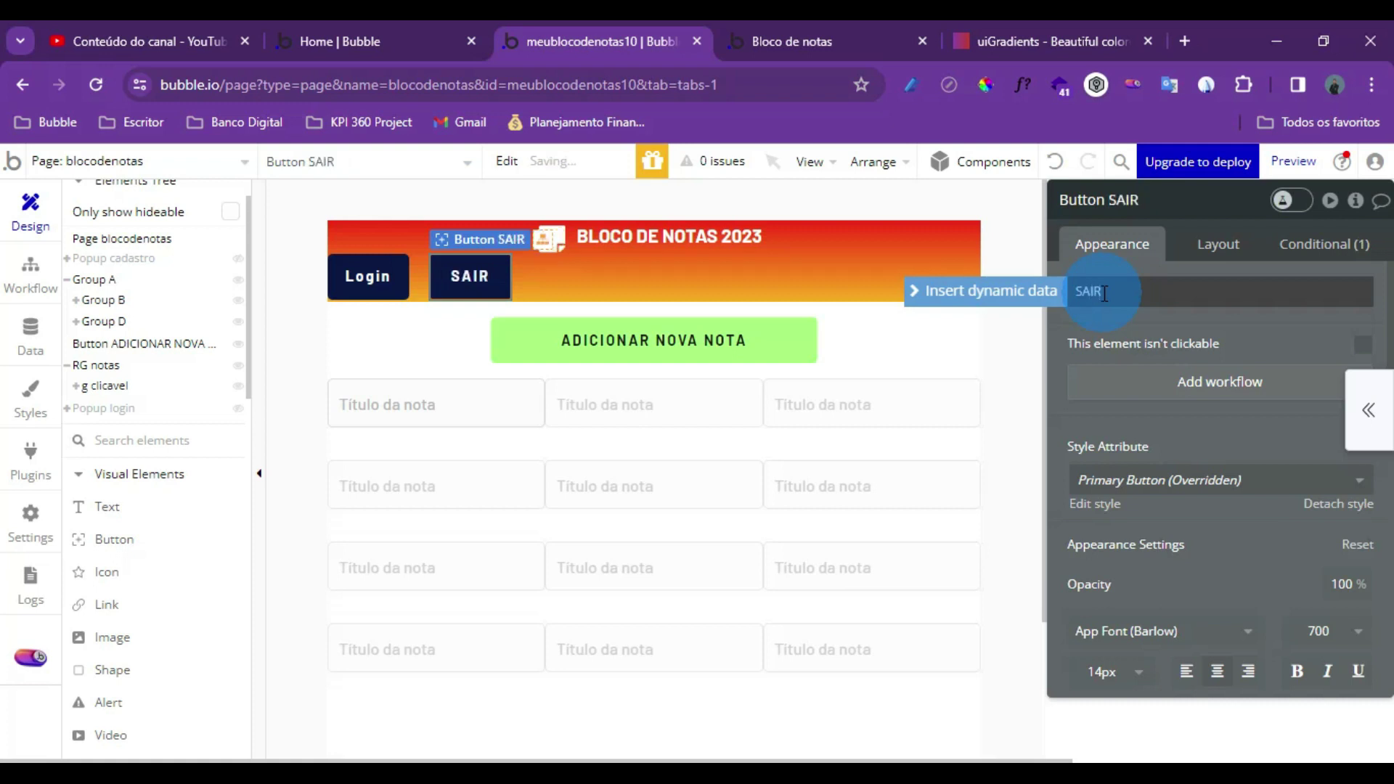
{"action": "left_click", "coordinate": [1132, 324]}
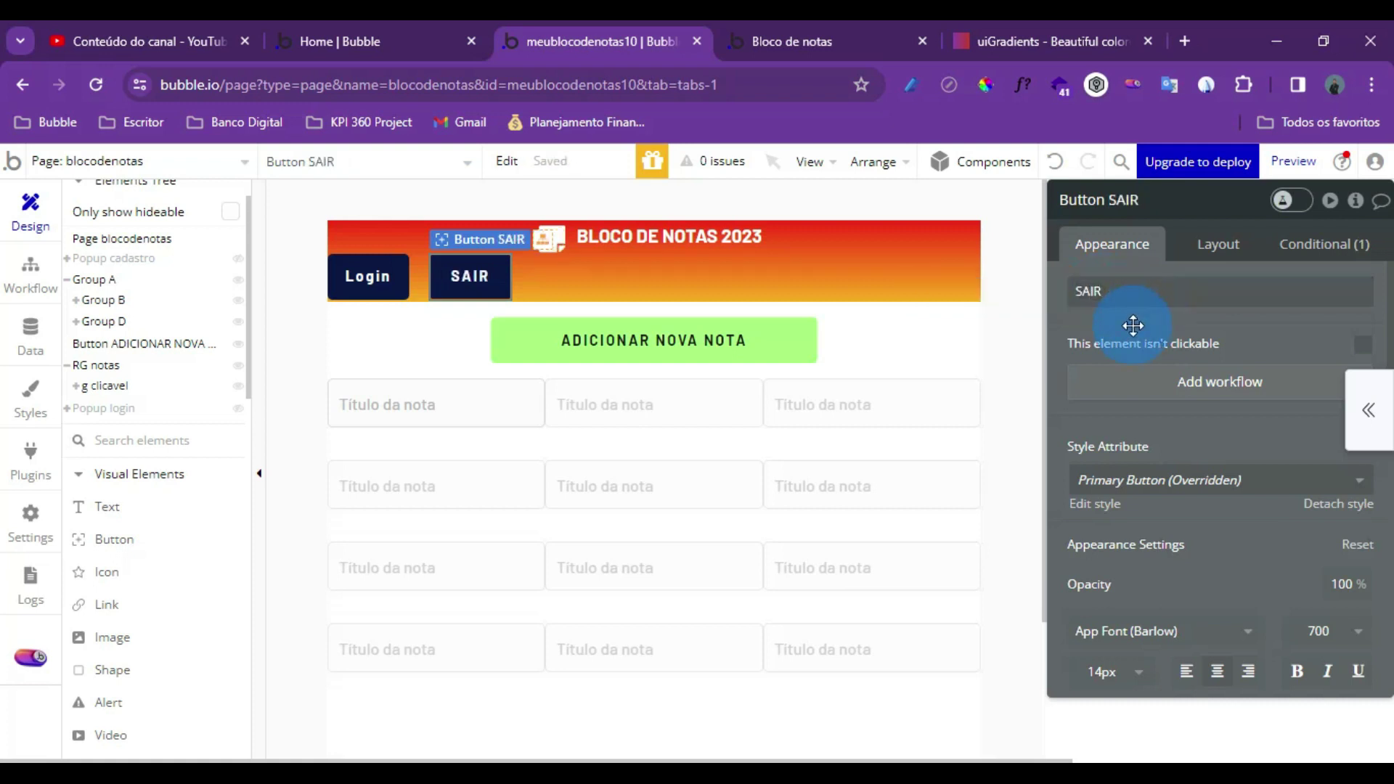
Refresh the Bloco de notas page preview to check the renamed header button, and return to the Bubble editor
{"action": "left_click", "coordinate": [860, 22]}
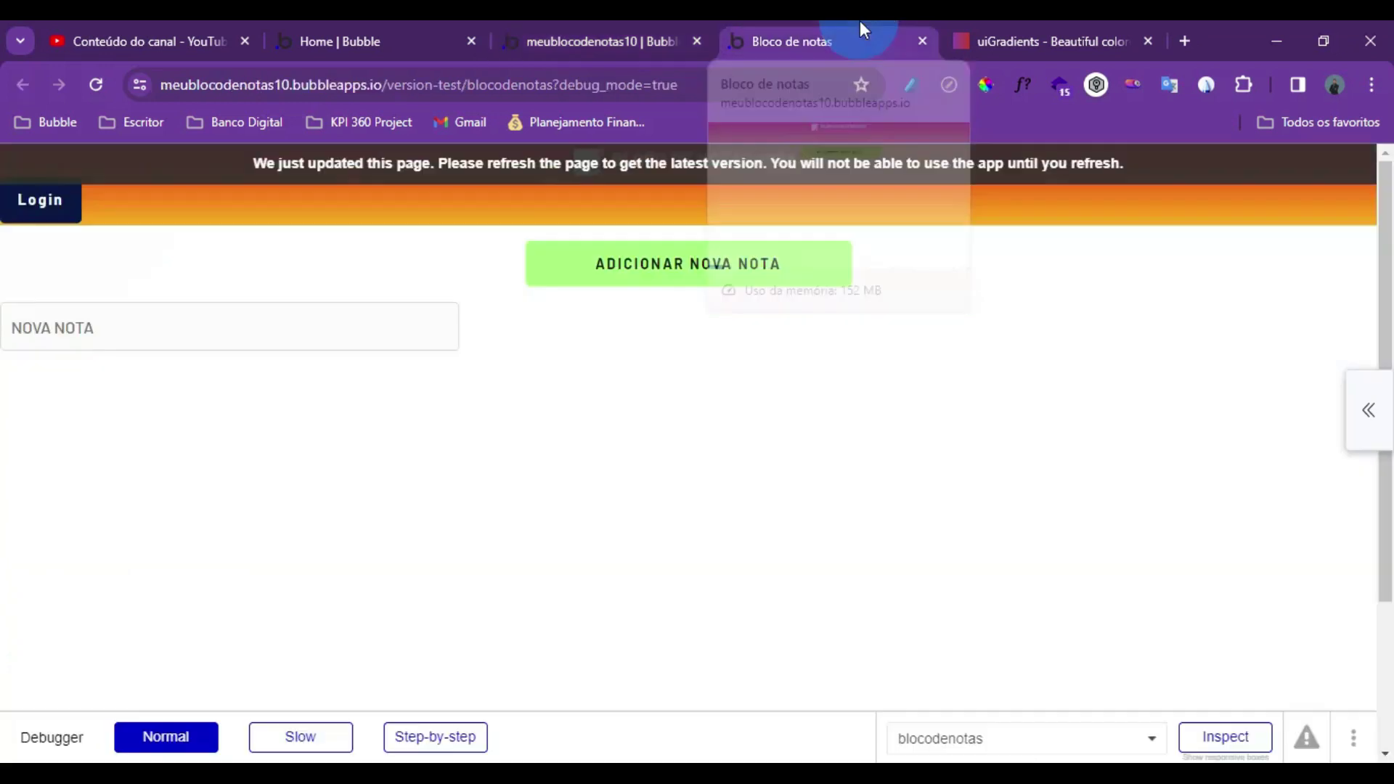
{"action": "left_click", "coordinate": [685, 165]}
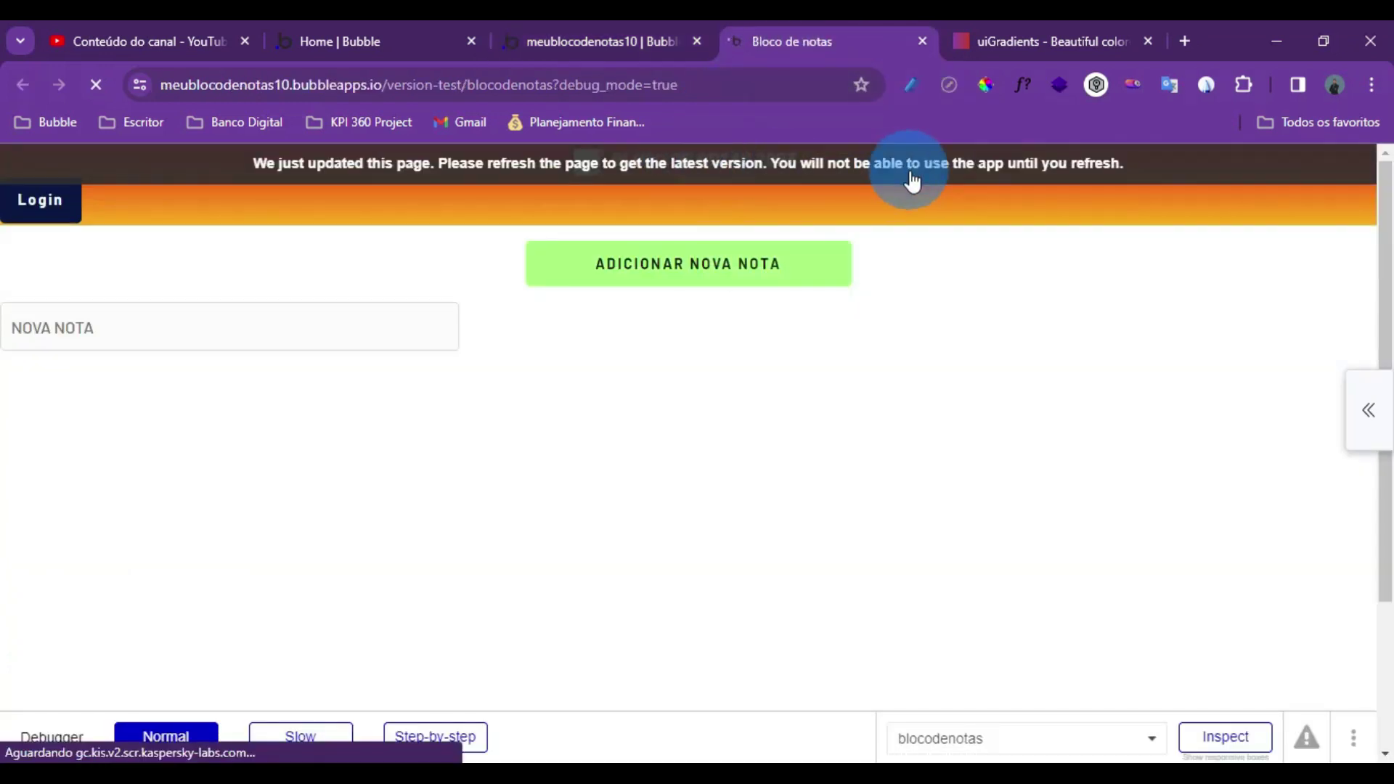
{"action": "left_click", "coordinate": [601, 40]}
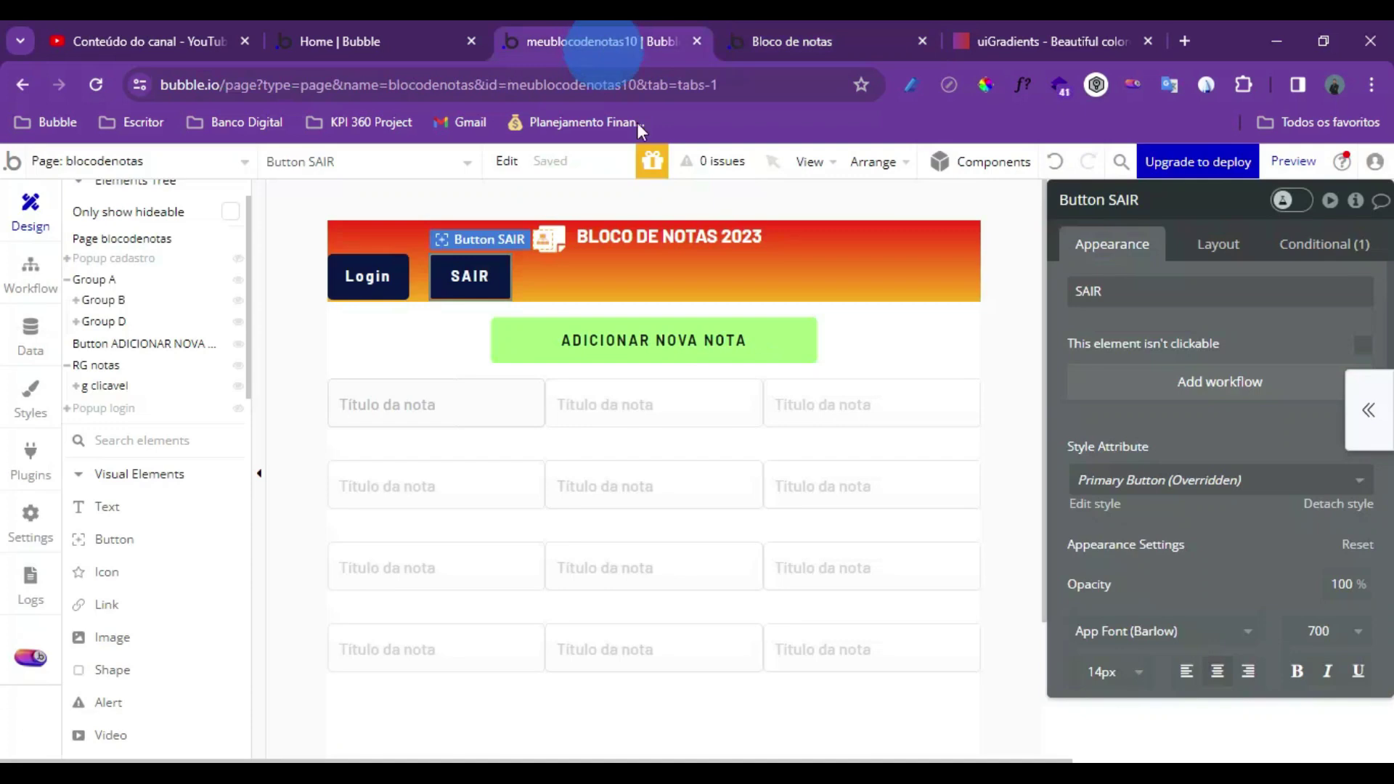
Change the header Login button's label to Login/Cadastro
{"action": "left_click", "coordinate": [388, 280]}
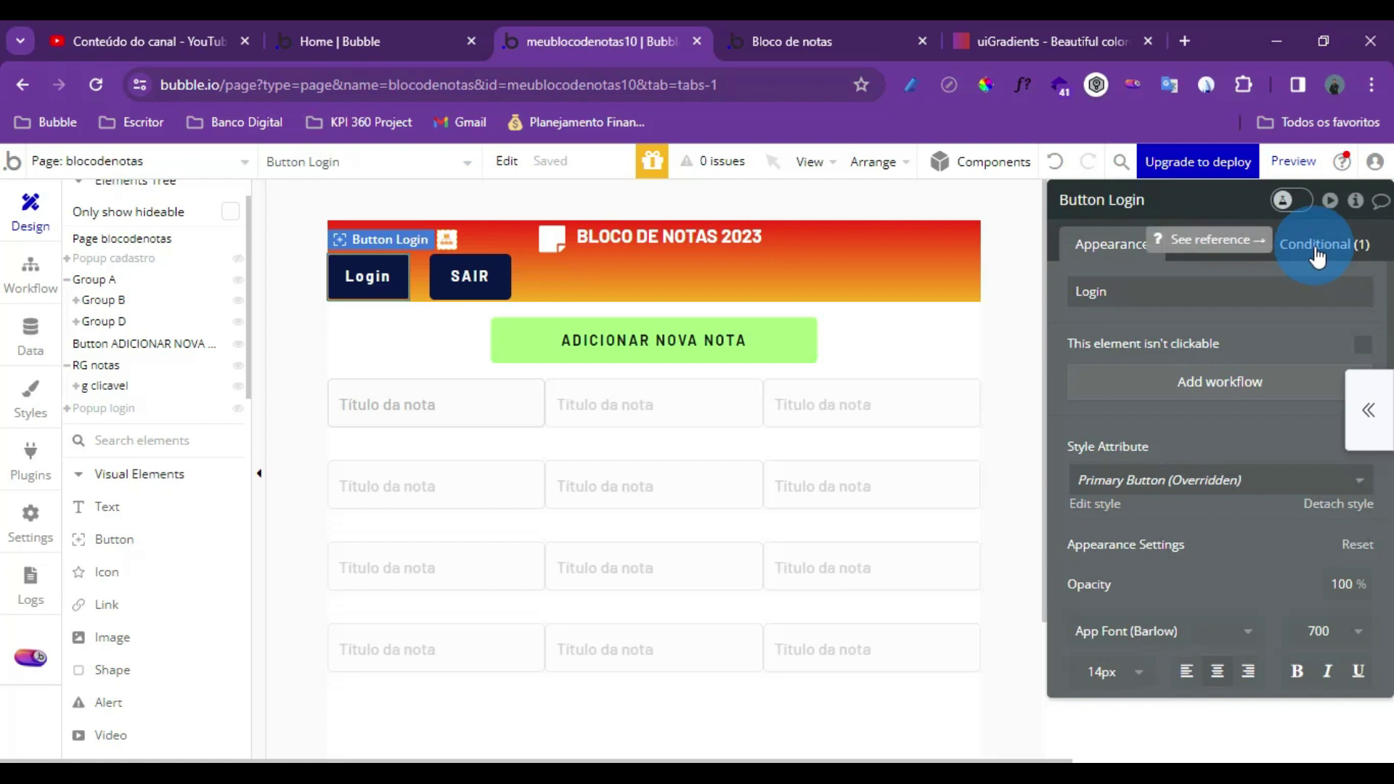
{"action": "left_click", "coordinate": [1120, 286]}
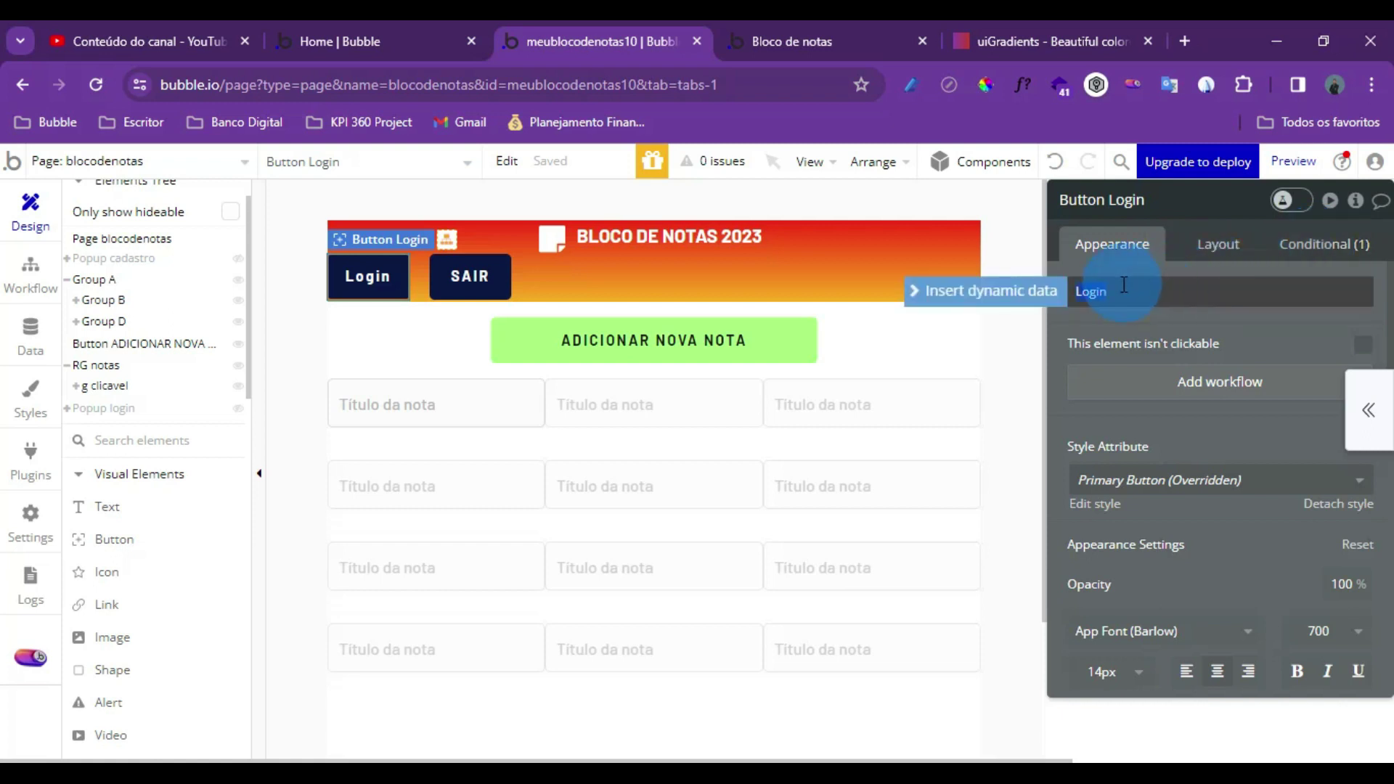
{"action": "double_click", "coordinate": [1111, 291]}
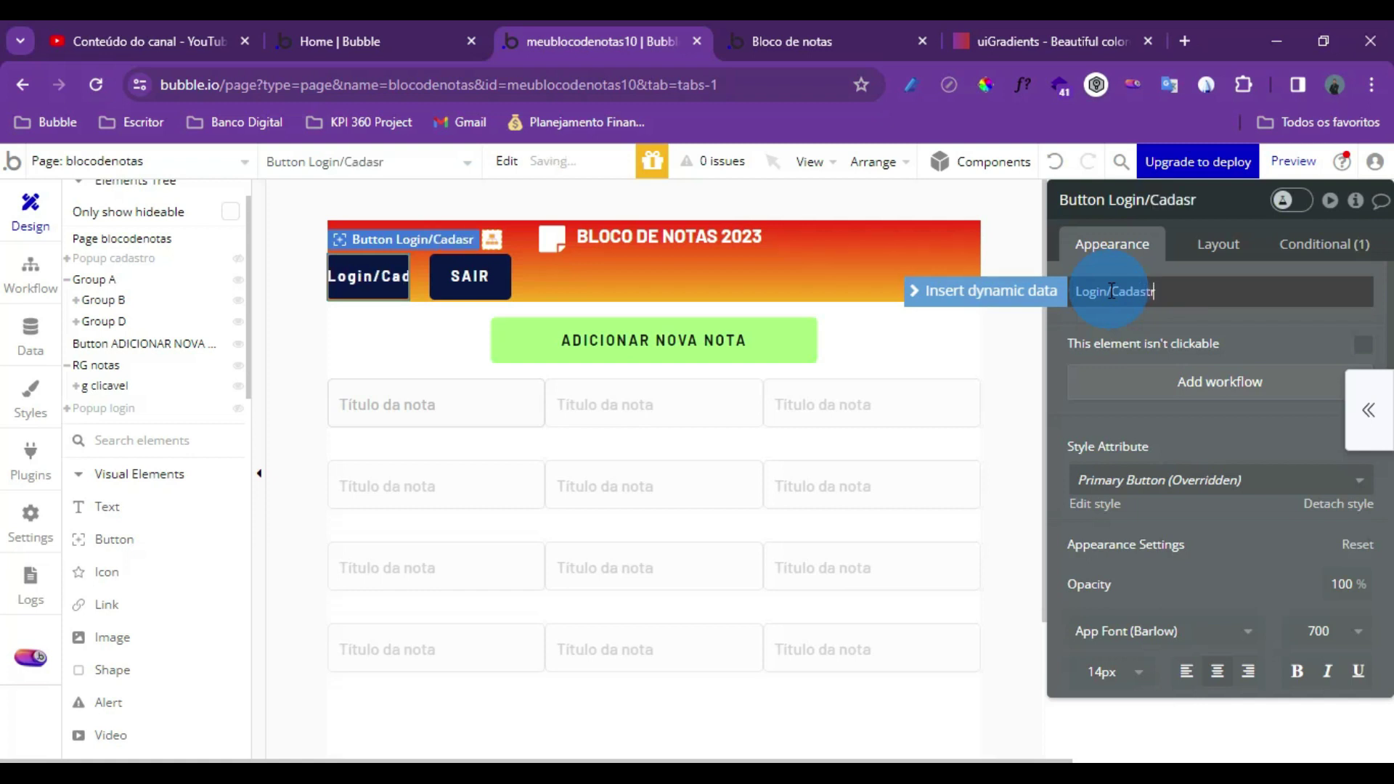
{"action": "left_click", "coordinate": [1144, 321]}
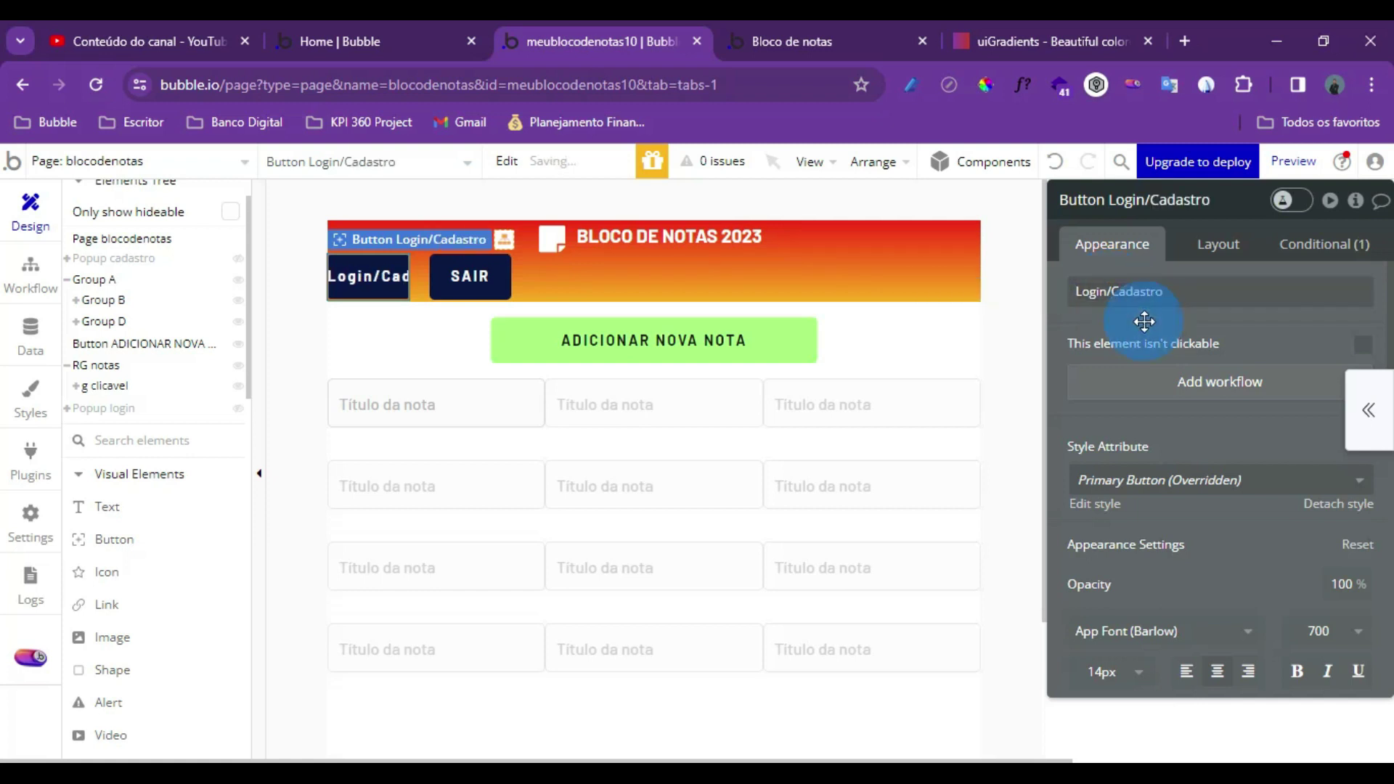
Try a fixed width of 120 px for the Login/Cadastro button, and settle on 150 px
{"action": "left_click", "coordinate": [1224, 248]}
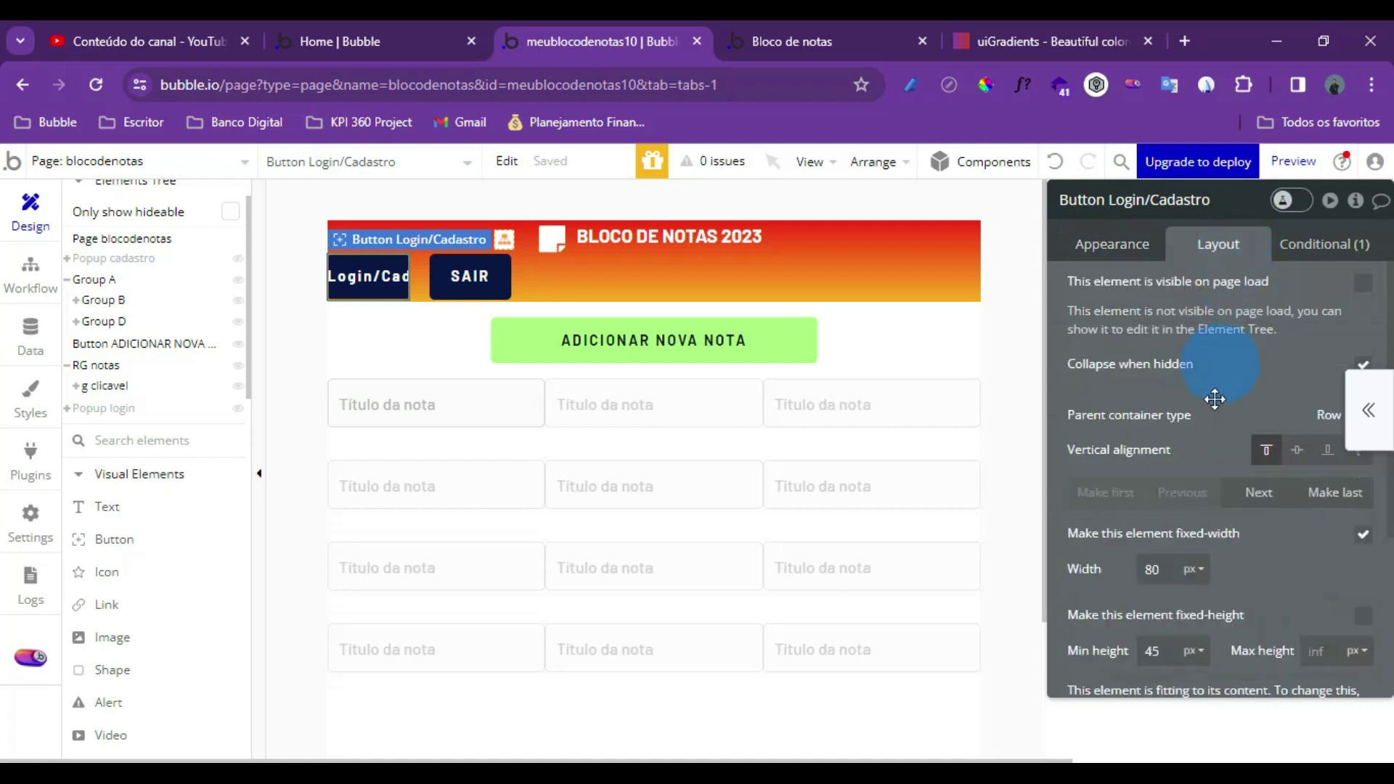
{"action": "left_click", "coordinate": [1154, 566]}
{"action": "key", "text": "BackSpace"}
{"action": "type", "text": "12"}
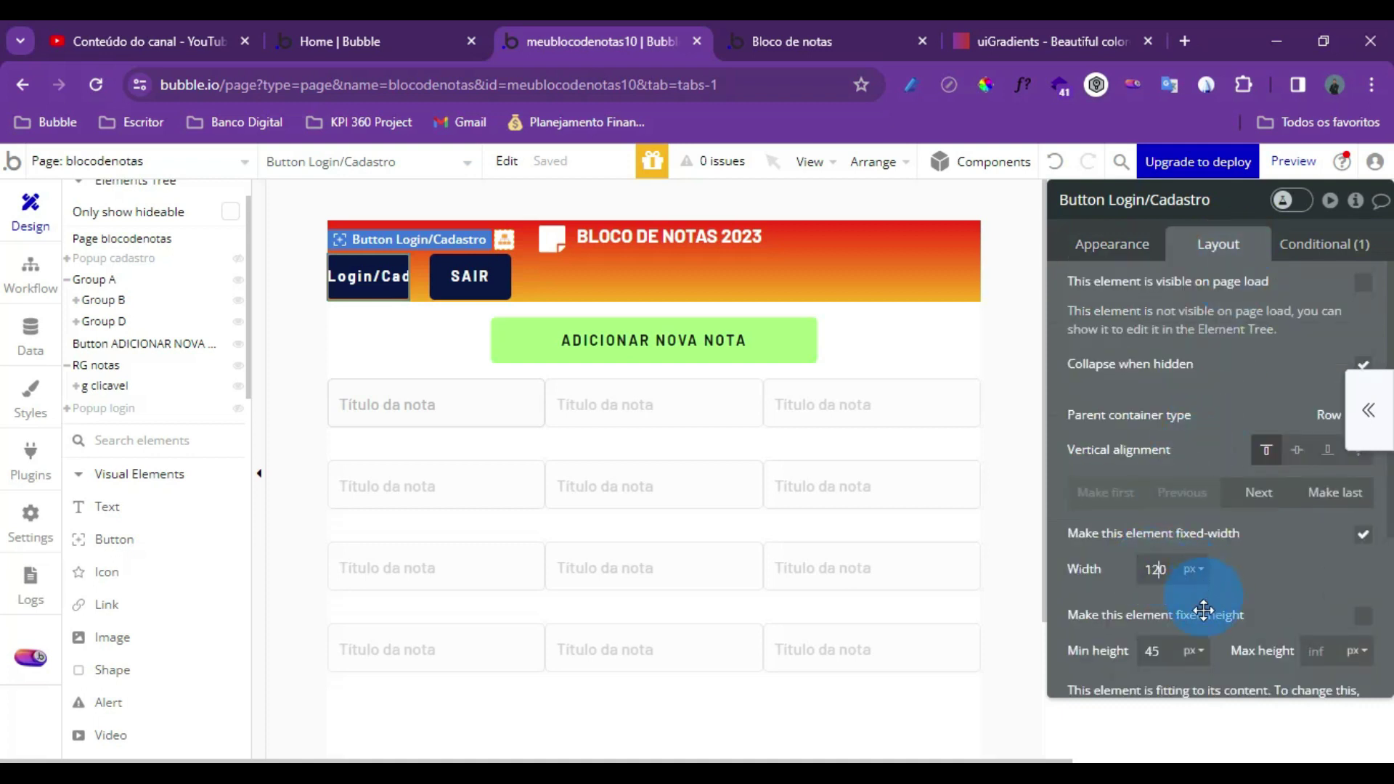
{"action": "left_click", "coordinate": [1155, 571]}
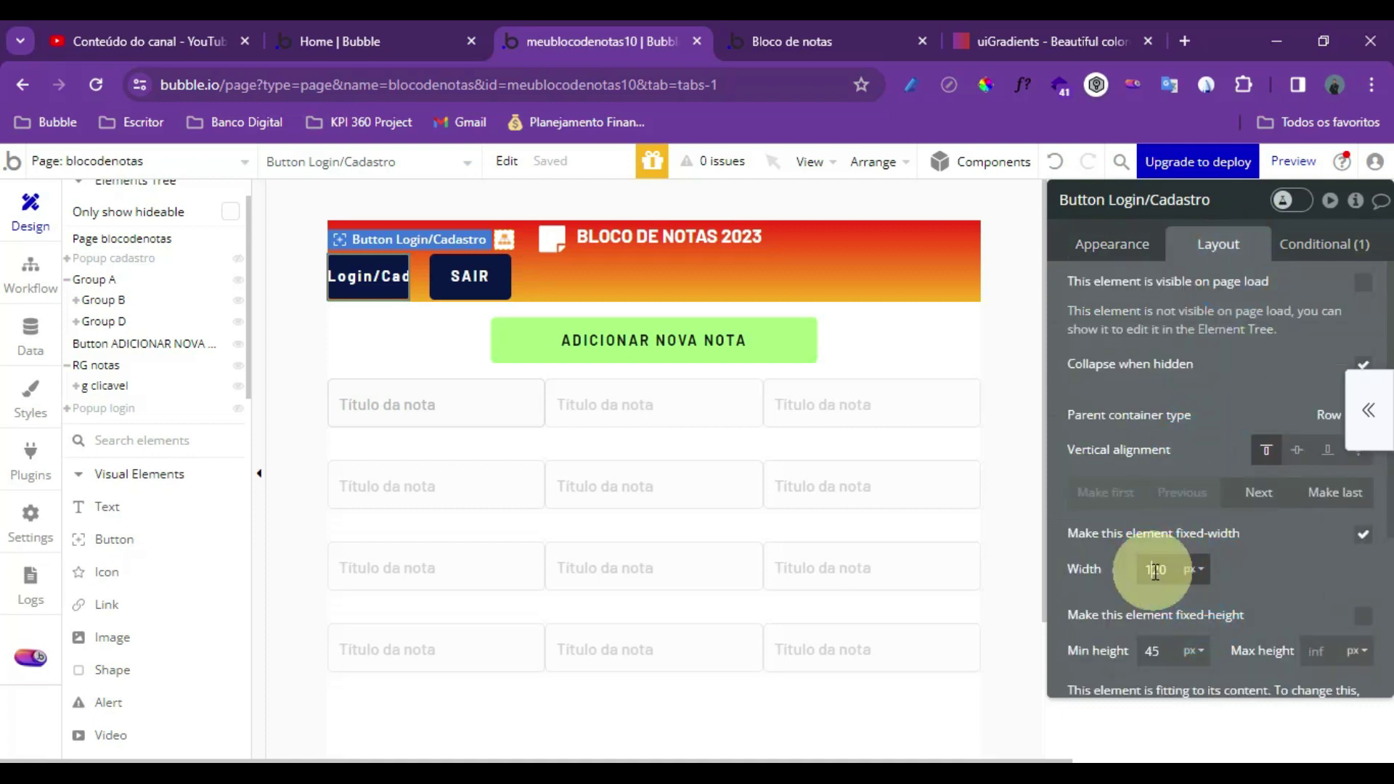
{"action": "key", "text": "BackSpace"}
{"action": "type", "text": "5"}
{"action": "left_click", "coordinate": [1188, 599]}
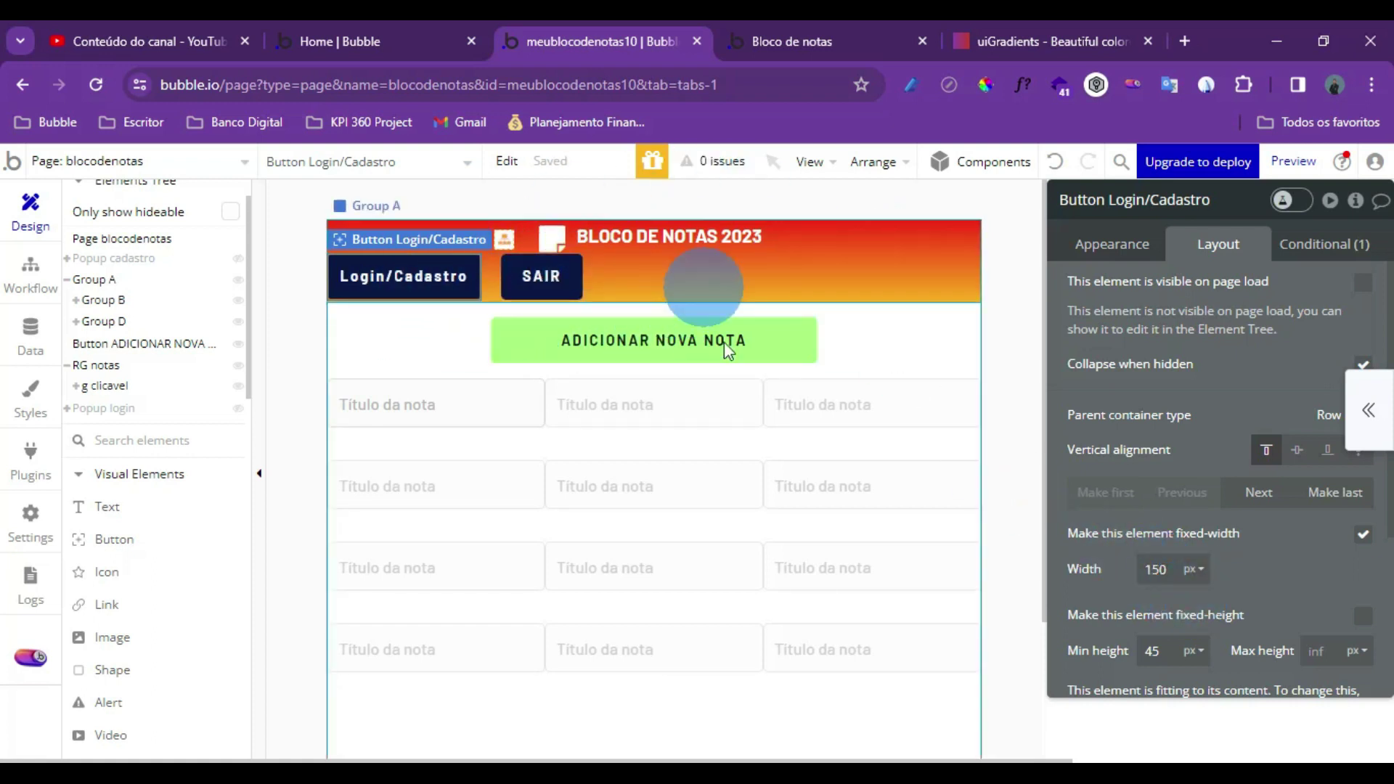
Review the Login/Cadastro button's visibility condition, check the button in the refreshed page preview, and return to the Bubble editor
{"action": "left_click", "coordinate": [493, 270]}
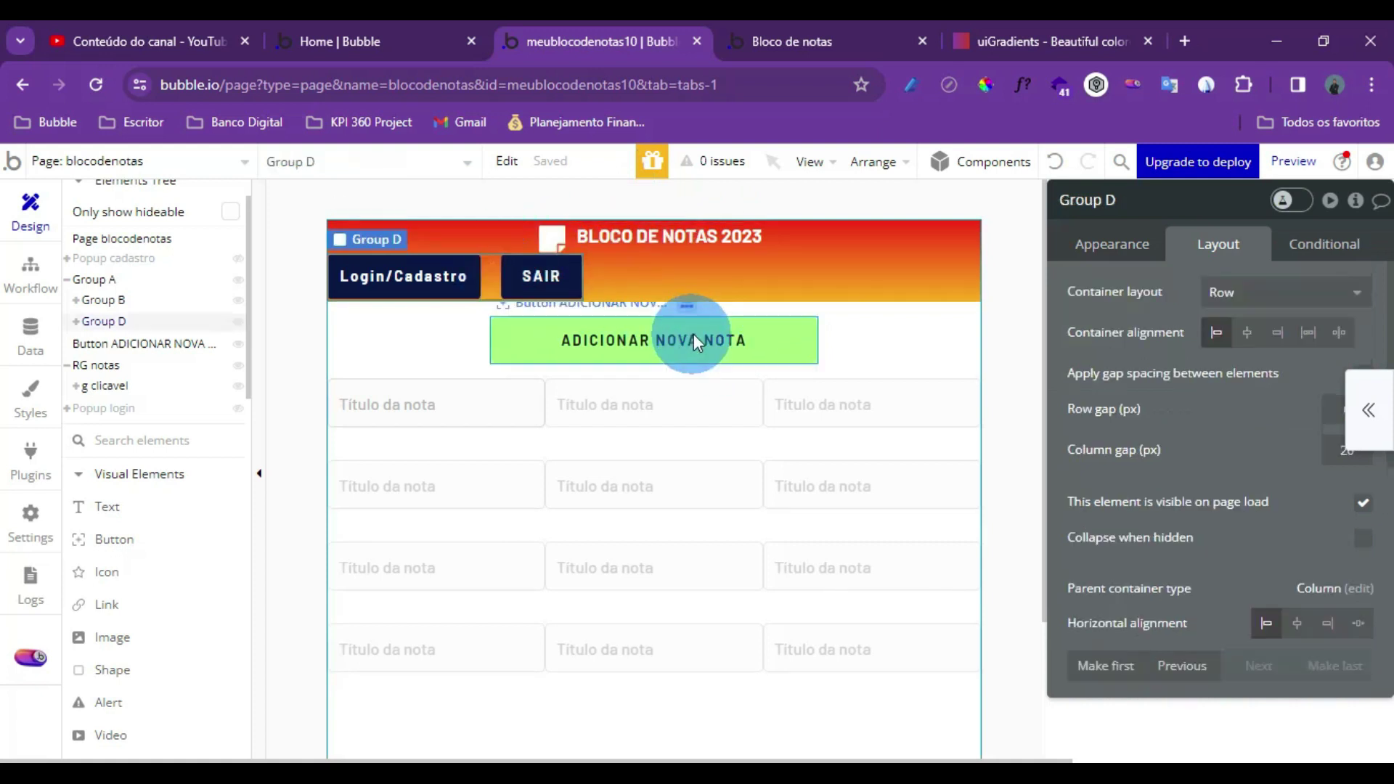
{"action": "left_click", "coordinate": [419, 276]}
{"action": "left_click", "coordinate": [1341, 243]}
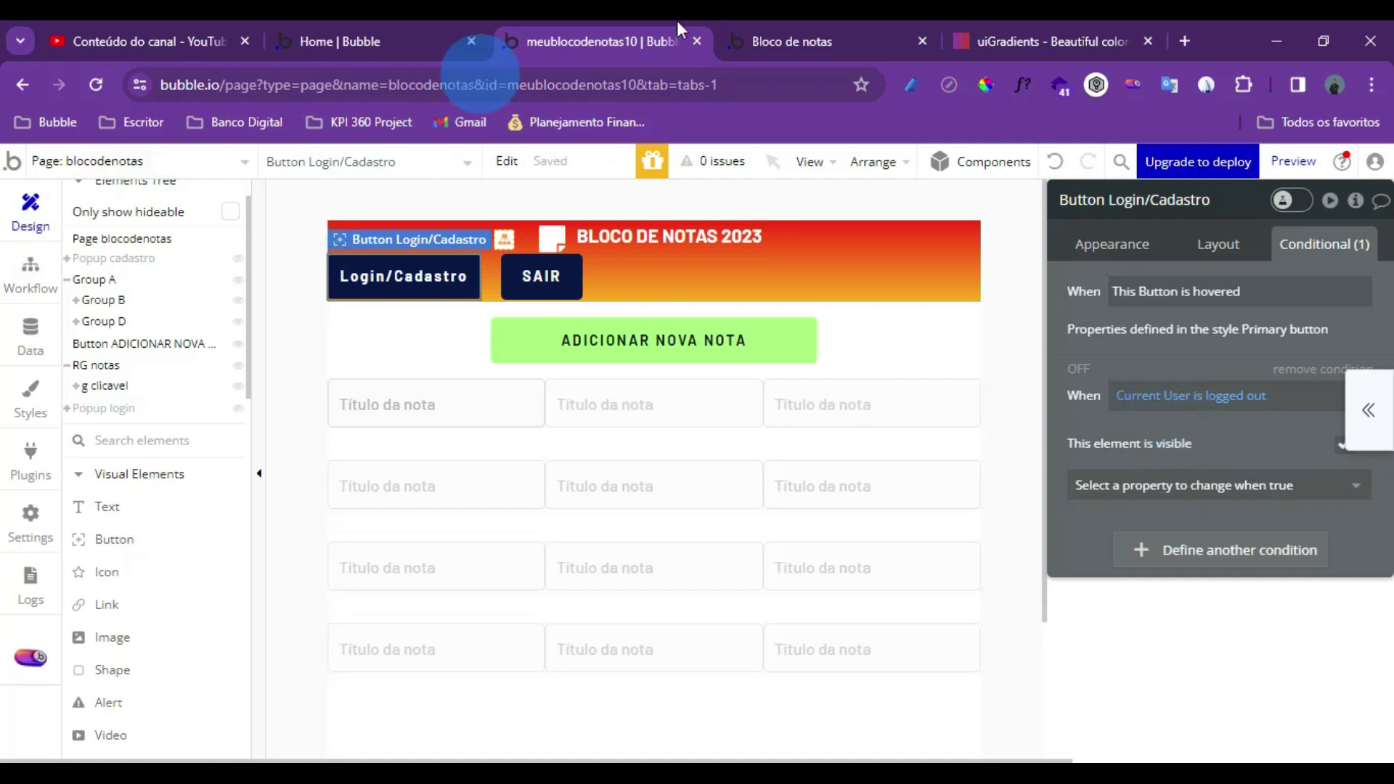
{"action": "left_click", "coordinate": [809, 38]}
{"action": "left_click", "coordinate": [205, 314]}
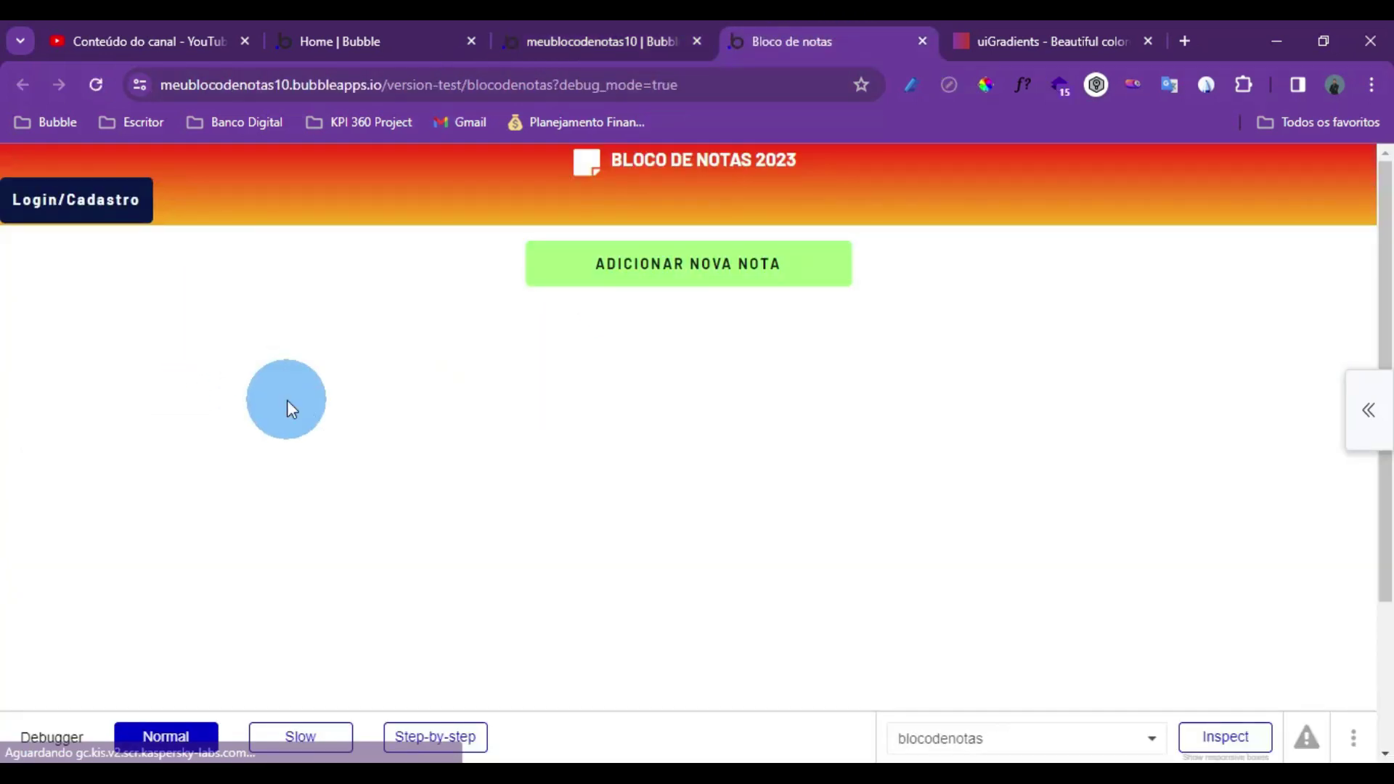
{"action": "left_click", "coordinate": [661, 26]}
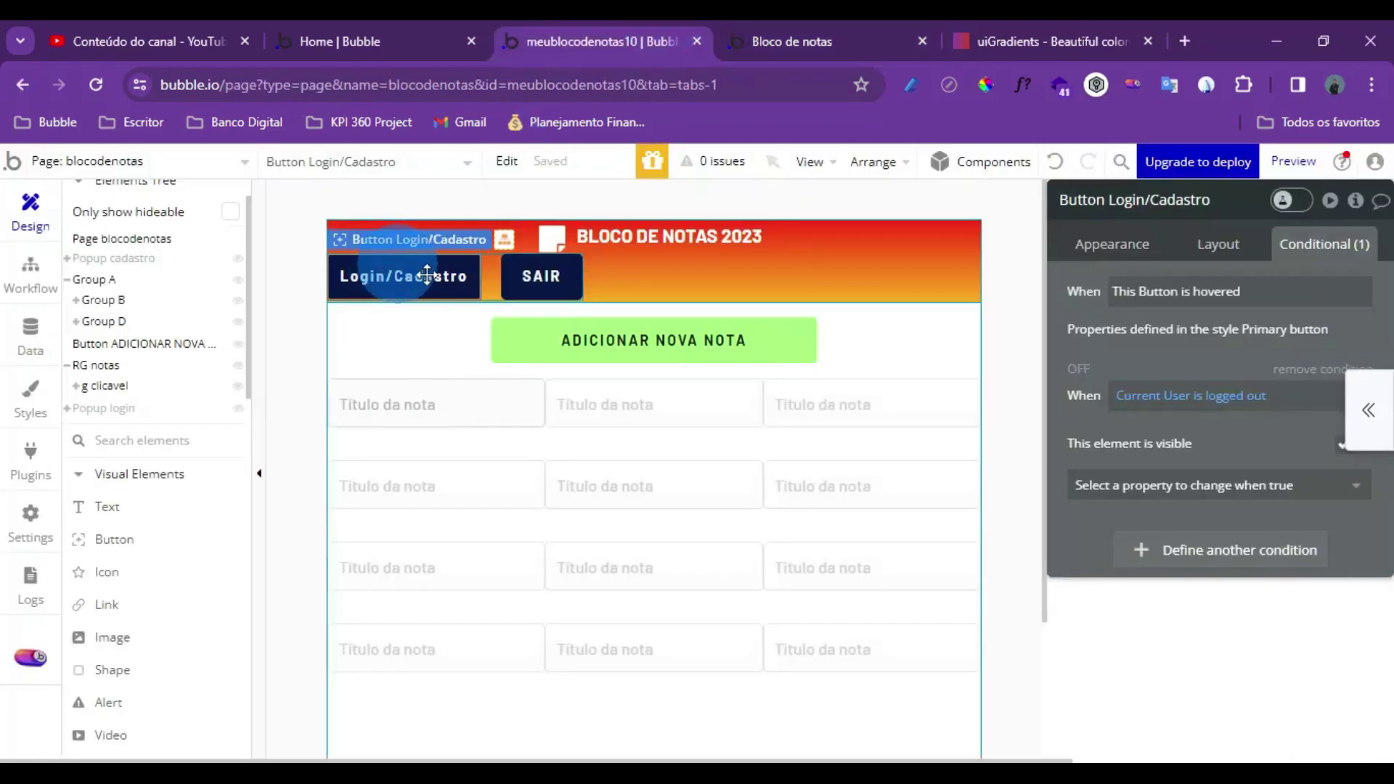
Rename the header container Group A as Head
{"action": "left_click", "coordinate": [492, 277]}
{"action": "left_click", "coordinate": [801, 286]}
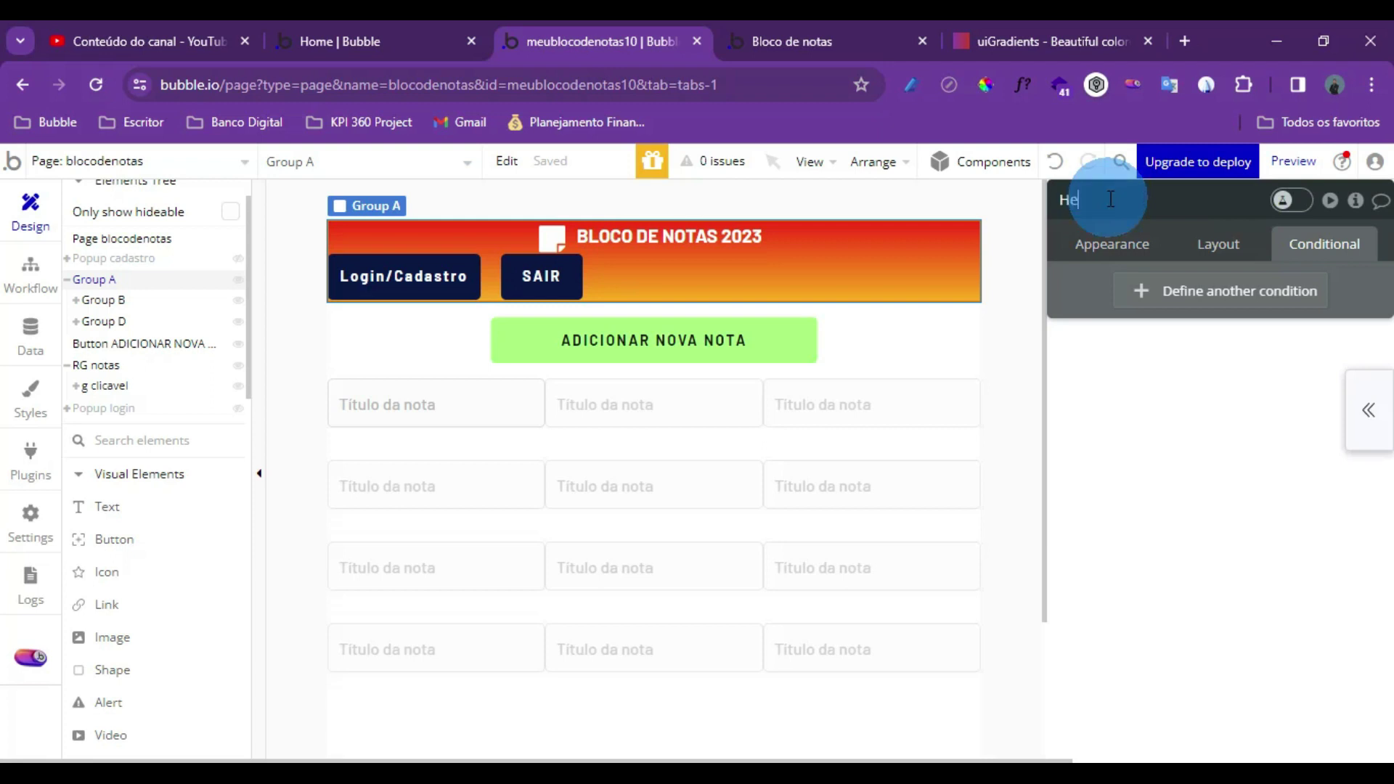
{"action": "key", "text": "Return"}
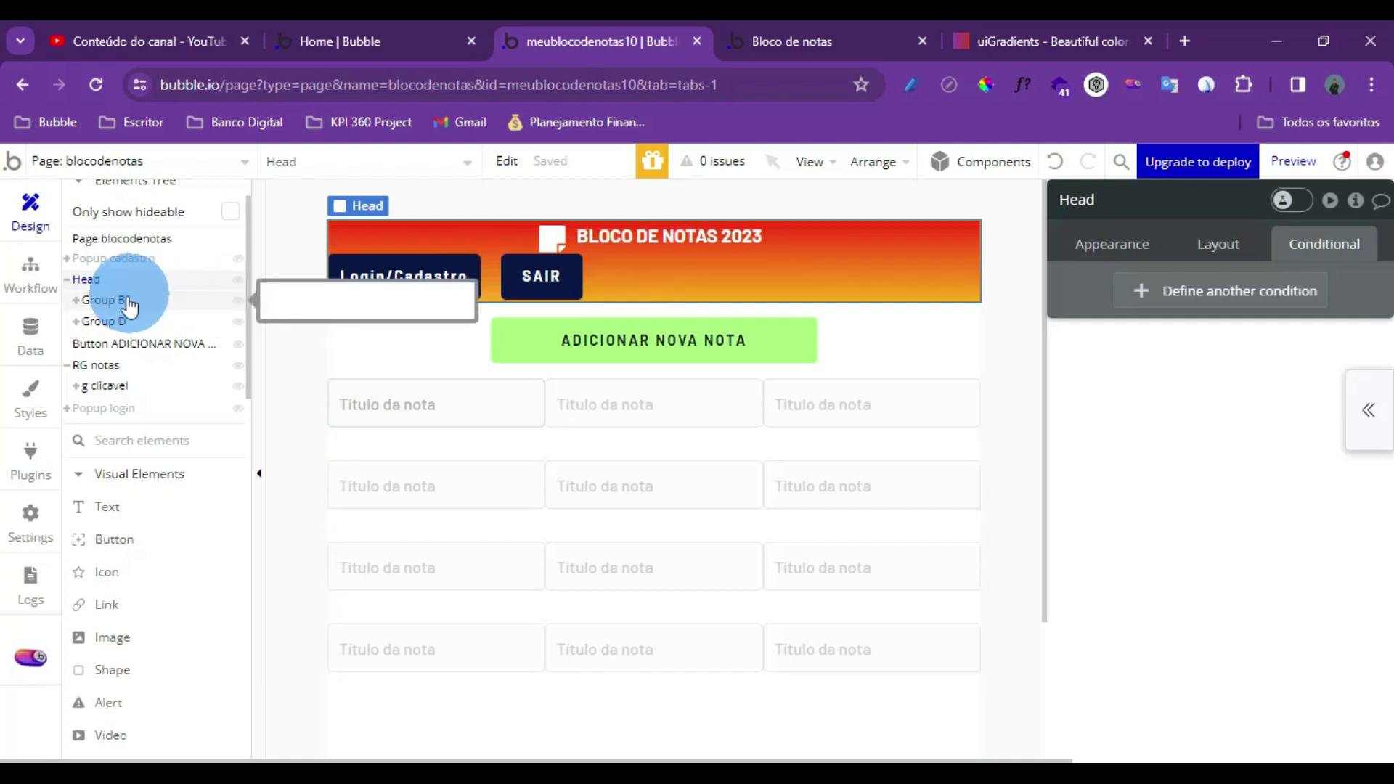
Set the Head group's left and right padding to 10 px each
{"action": "left_click", "coordinate": [1227, 246]}
{"action": "scroll", "coordinate": [1164, 532], "scroll_direction": "down", "scroll_amount": 5}
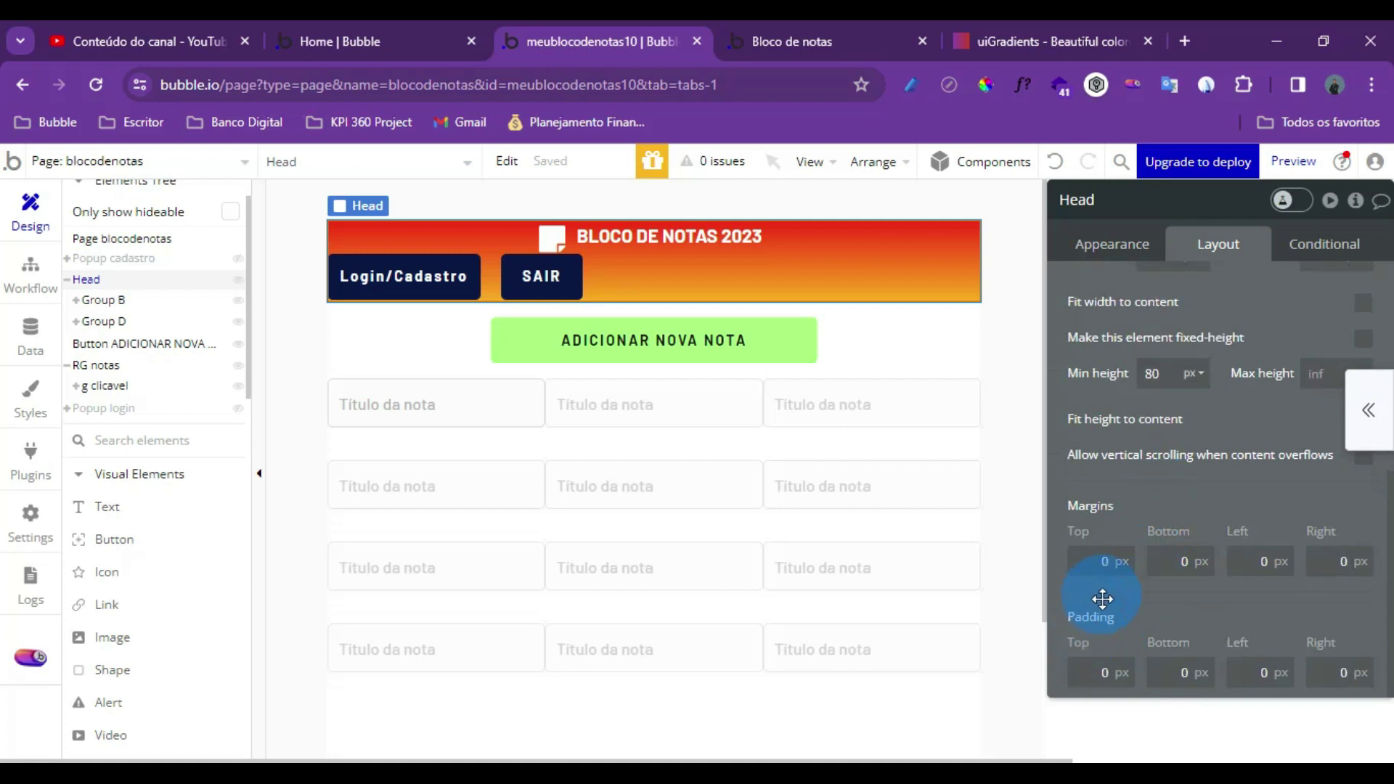
{"action": "left_click", "coordinate": [1162, 671]}
{"action": "left_click", "coordinate": [1239, 662]}
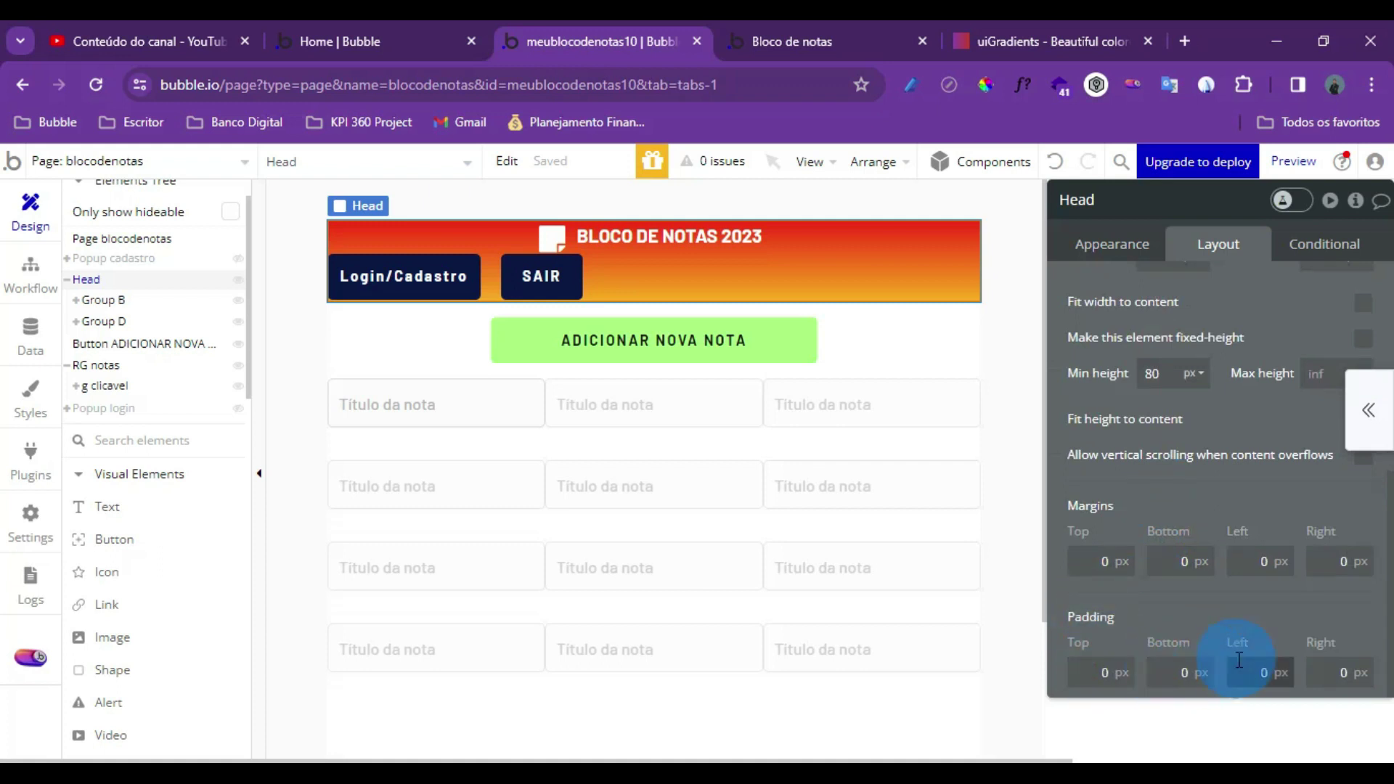
{"action": "type", "text": "10"}
{"action": "left_click", "coordinate": [1318, 673]}
{"action": "type", "text": "10"}
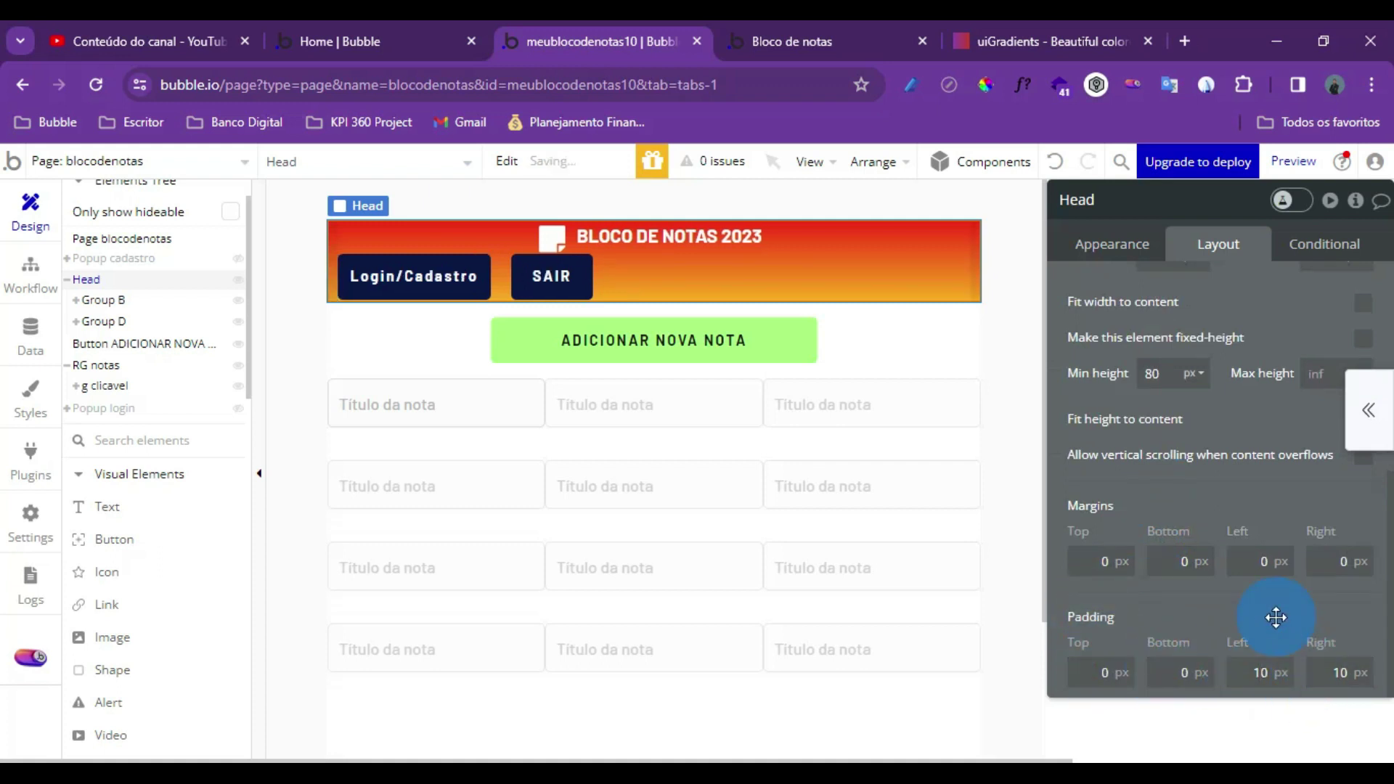
Check the header's side padding in the page preview and return to the Bubble editor
{"action": "left_click", "coordinate": [786, 41]}
{"action": "left_click", "coordinate": [655, 178]}
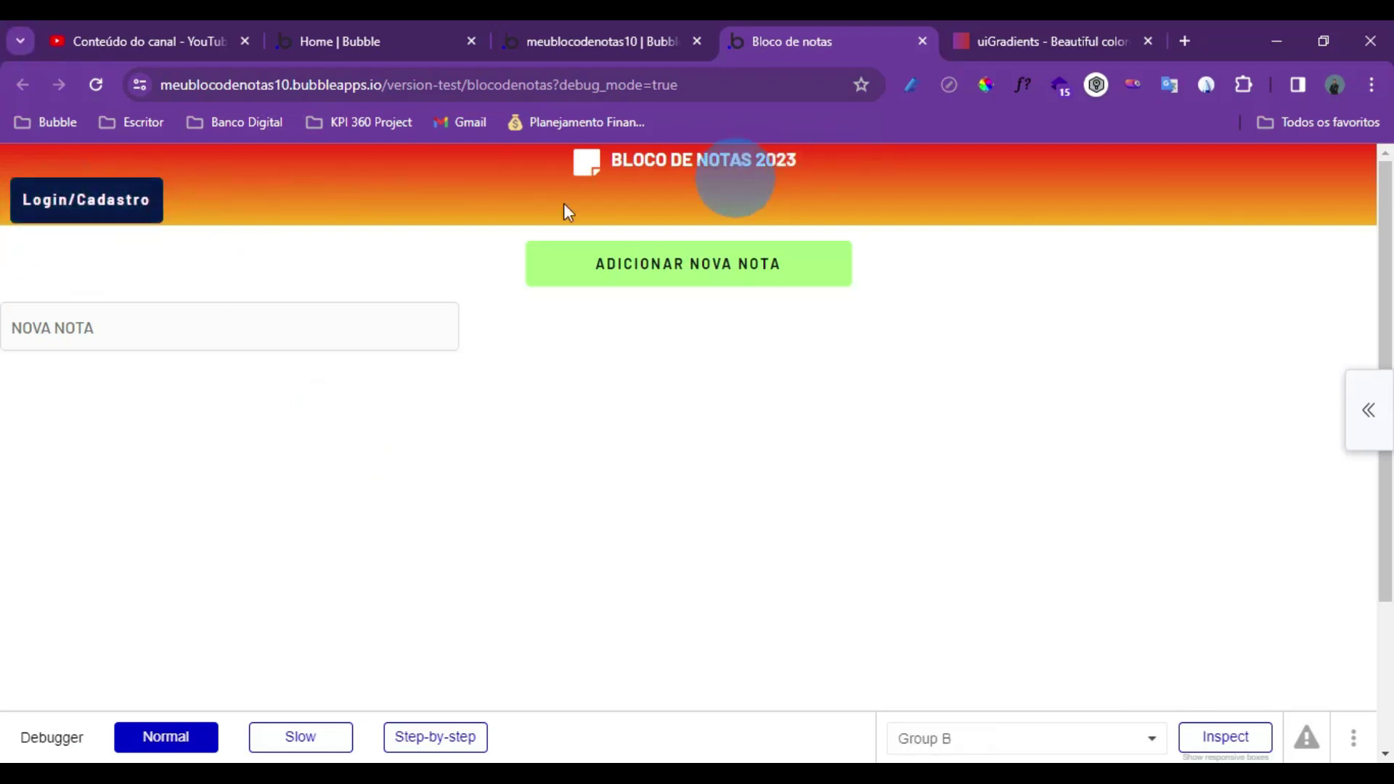
{"action": "left_click", "coordinate": [577, 37]}
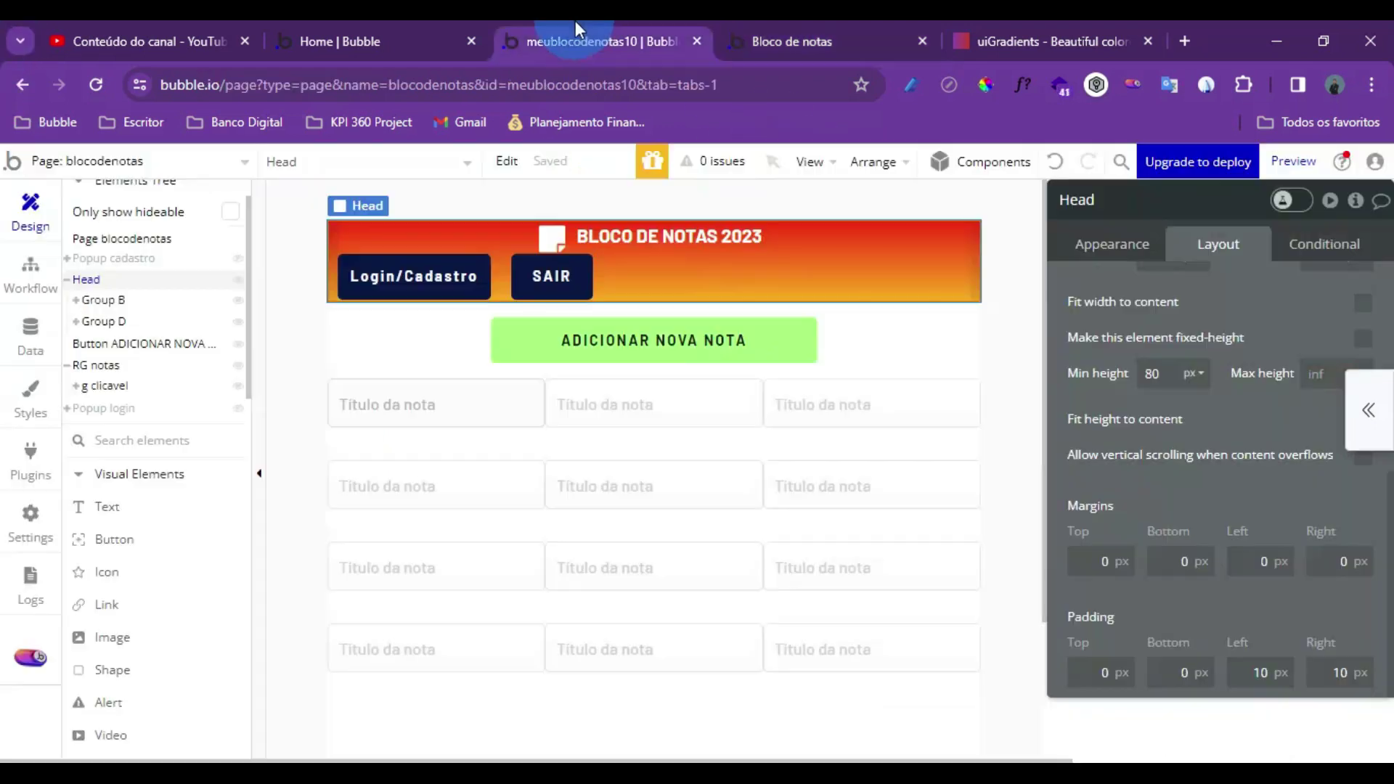
Group the header's title group and button group together in a row container
{"action": "left_click", "coordinate": [661, 249]}
{"action": "left_click", "coordinate": [500, 284], "text": "shift"}
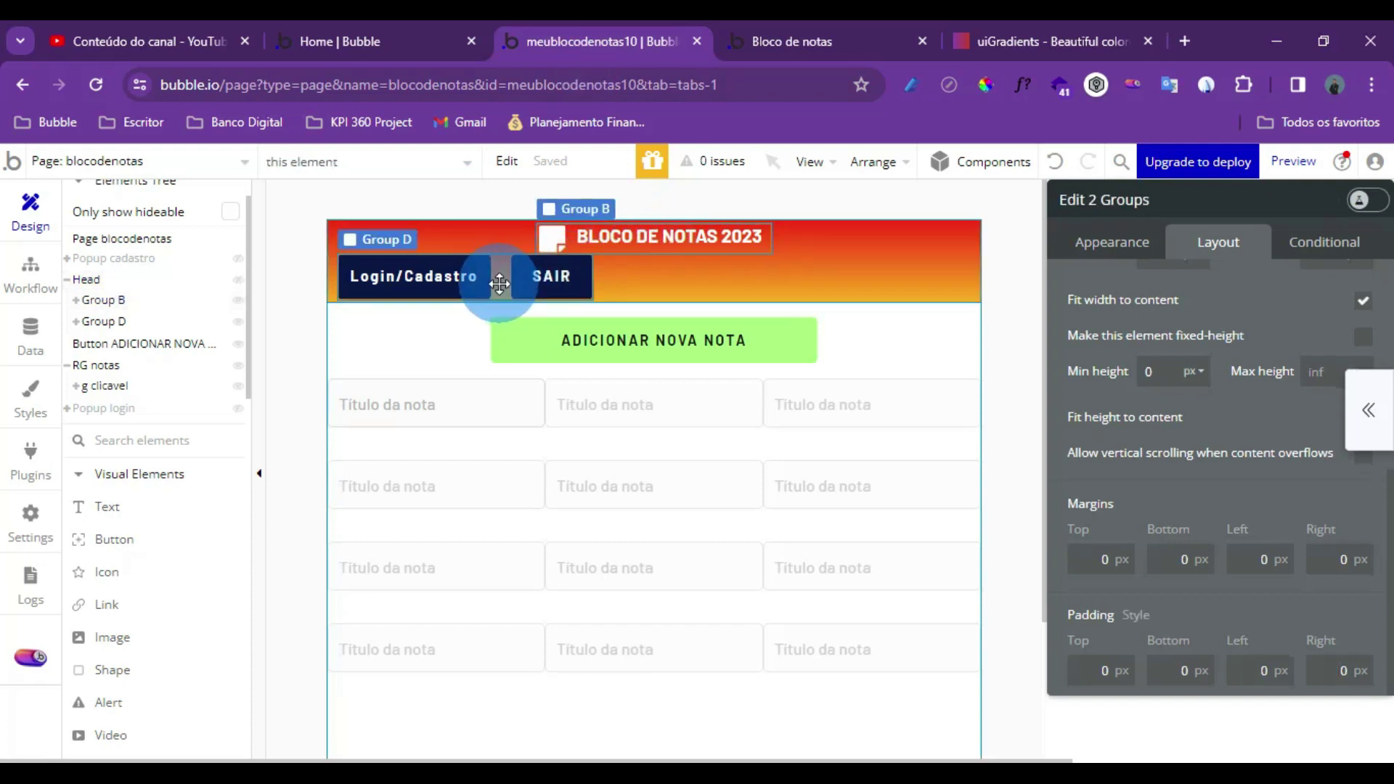
{"action": "right_click", "coordinate": [499, 284]}
{"action": "mouse_move", "coordinate": [714, 398]}
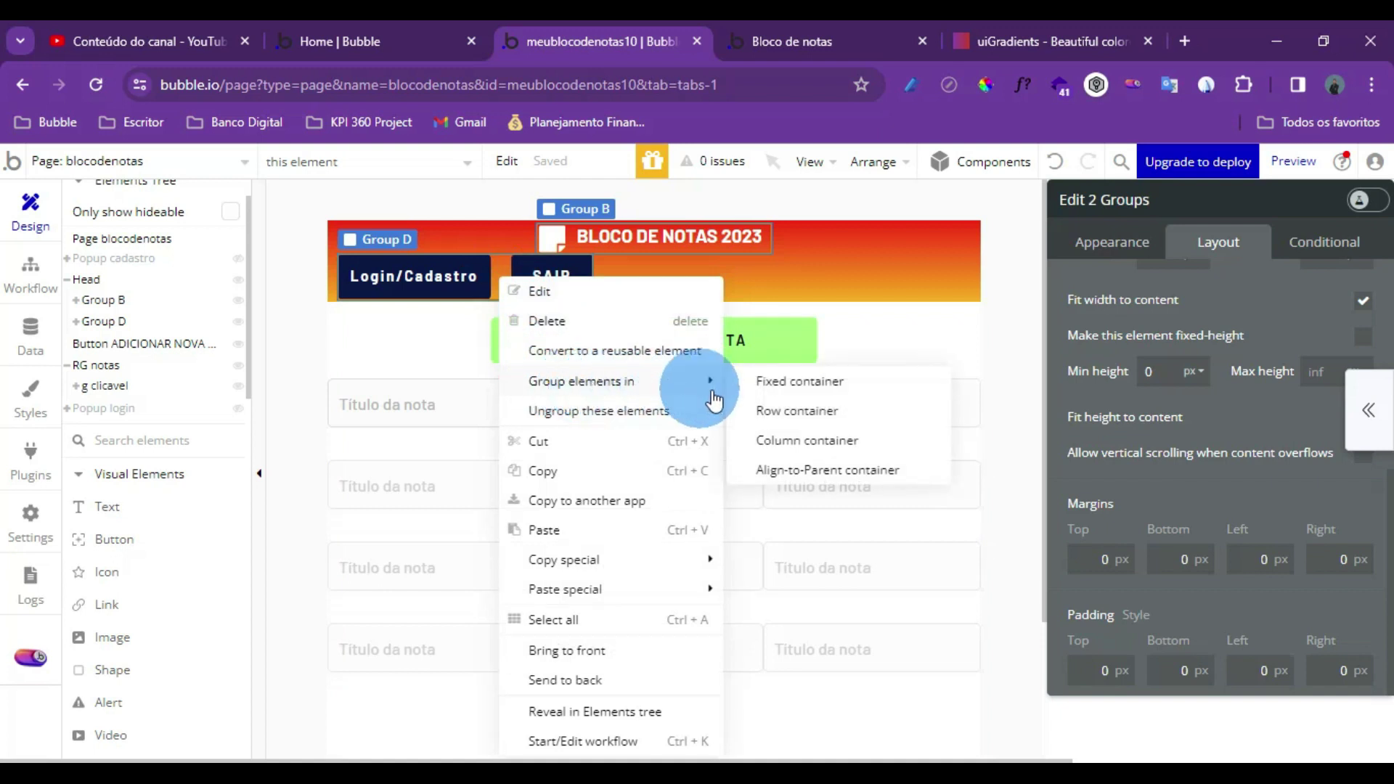
{"action": "left_click", "coordinate": [789, 413]}
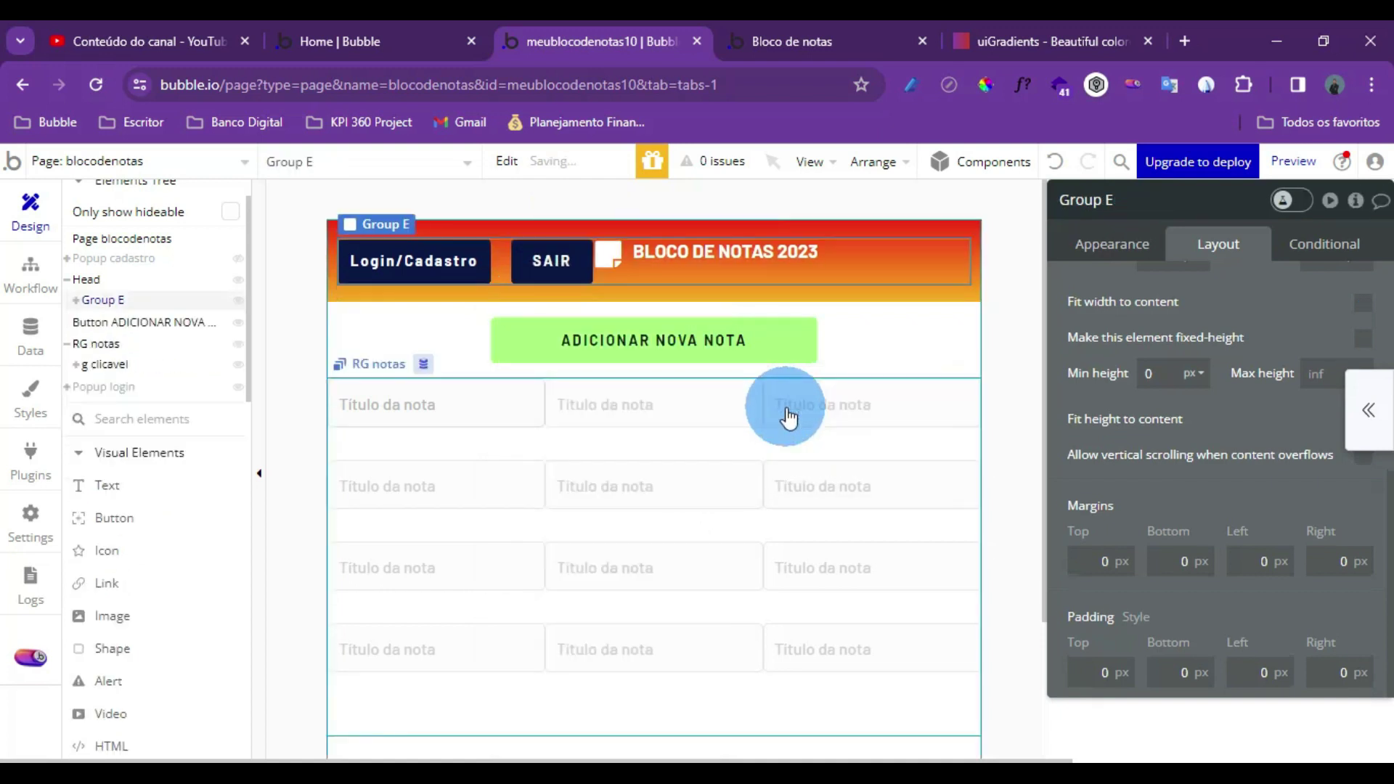
Spread the button and title groups to opposite ends of the new row container and centre both vertically
{"action": "scroll", "coordinate": [1360, 302], "scroll_direction": "up", "scroll_amount": 5}
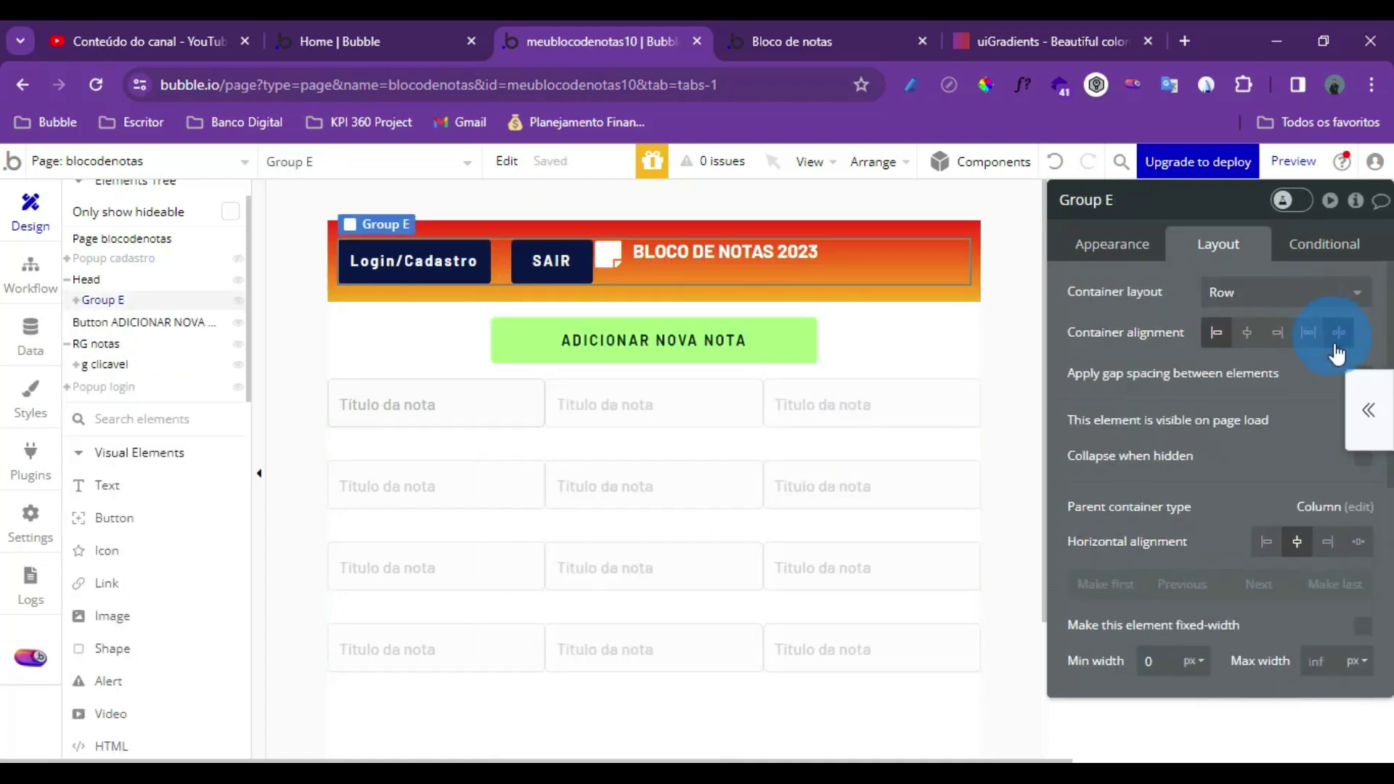
{"action": "left_click", "coordinate": [1338, 333]}
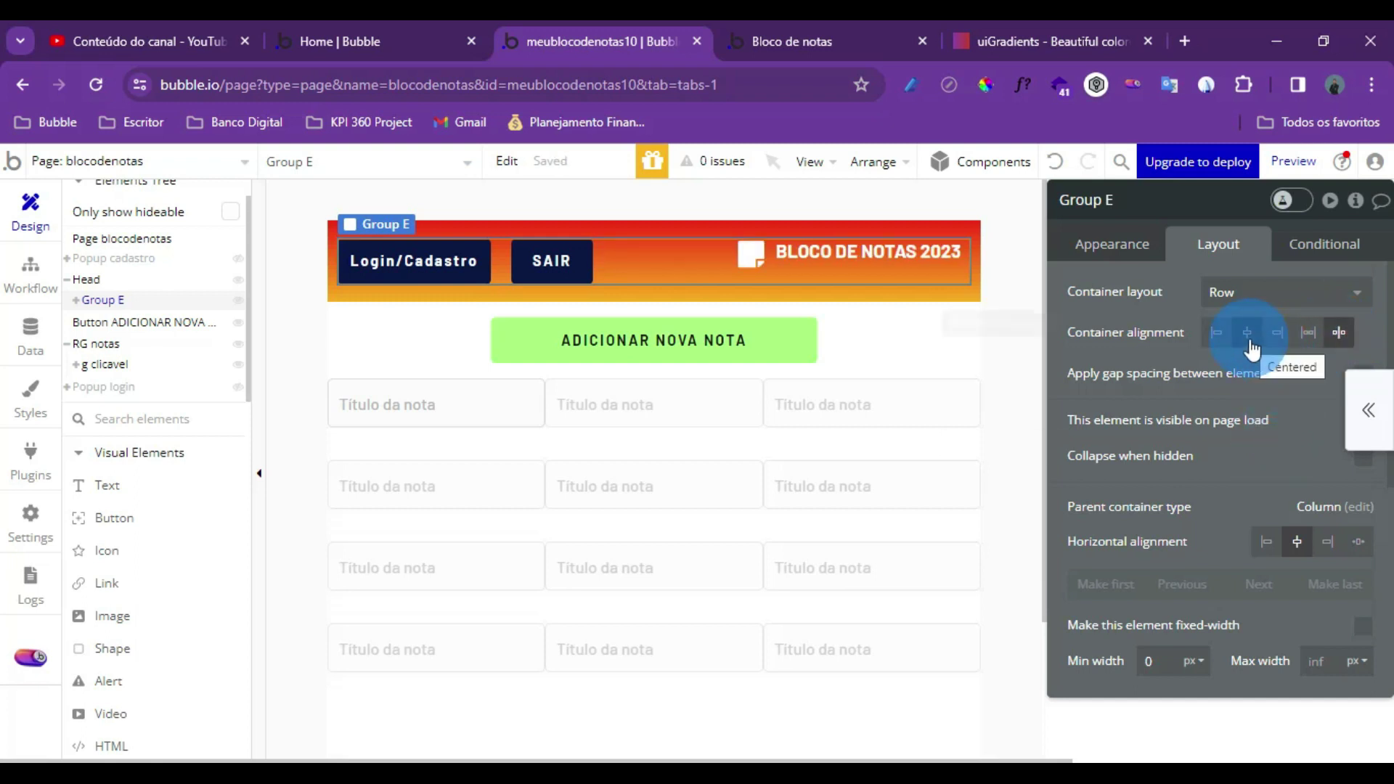
{"action": "left_click", "coordinate": [835, 259]}
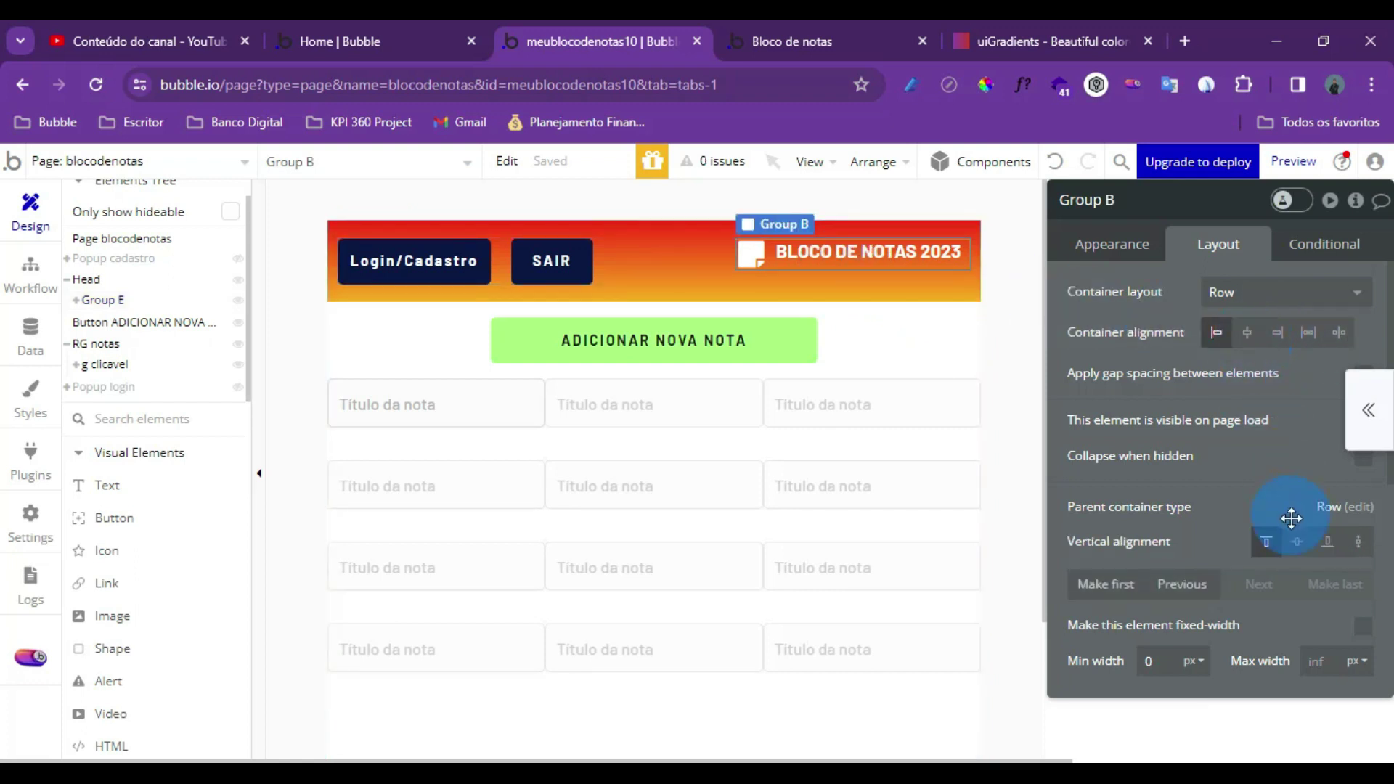
{"action": "left_click", "coordinate": [502, 267]}
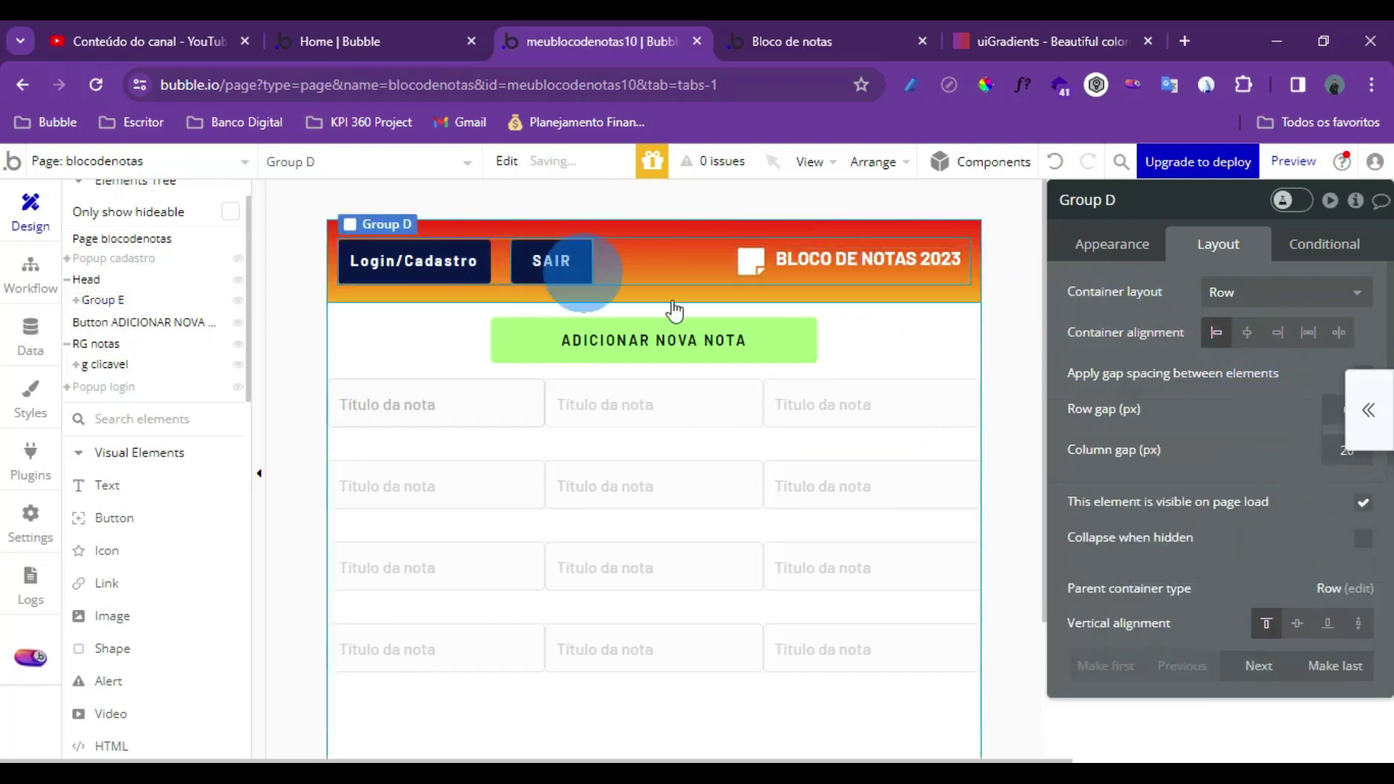
Check the rearranged header in the page preview and return to the Bubble editor
{"action": "left_click", "coordinate": [833, 45]}
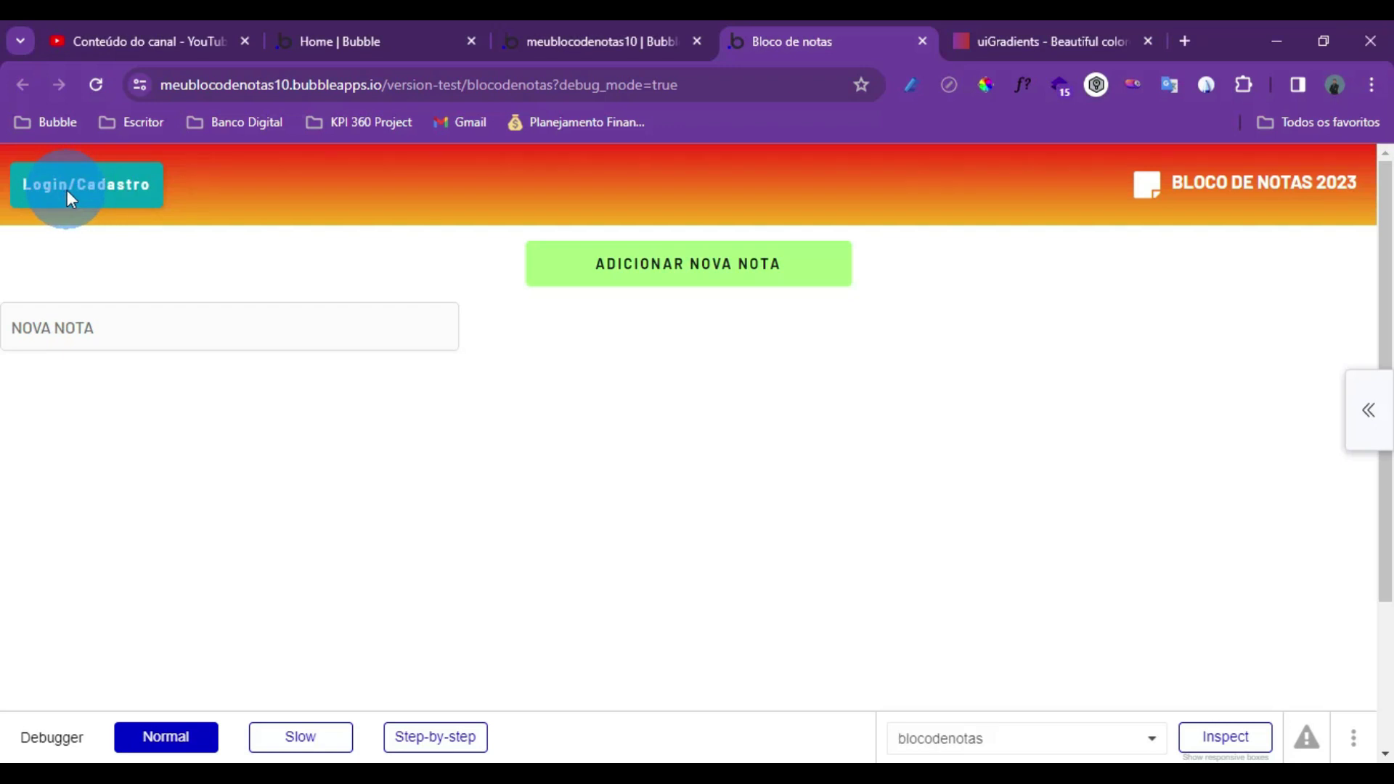
{"action": "left_click", "coordinate": [580, 42]}
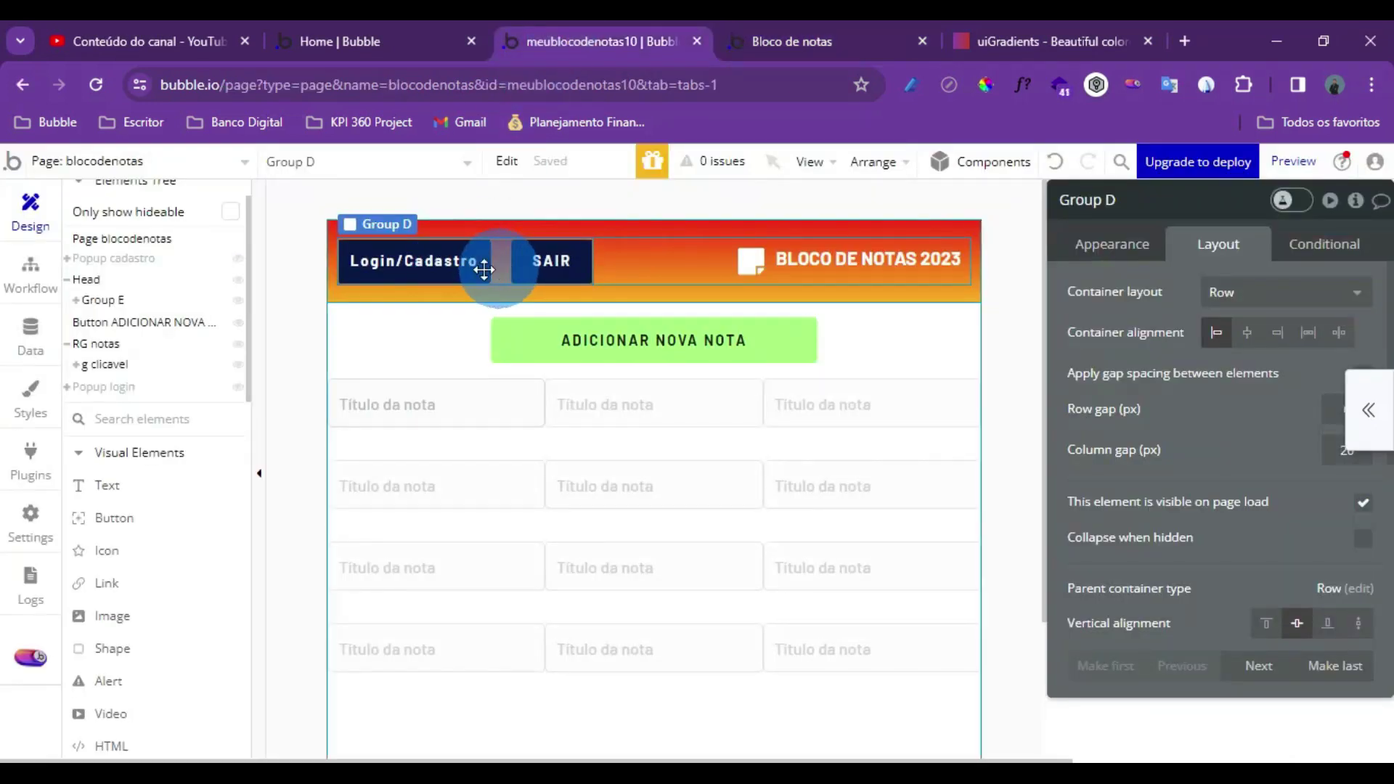
Create a click workflow for the header's Login/Cadastro button
{"action": "left_click", "coordinate": [420, 261]}
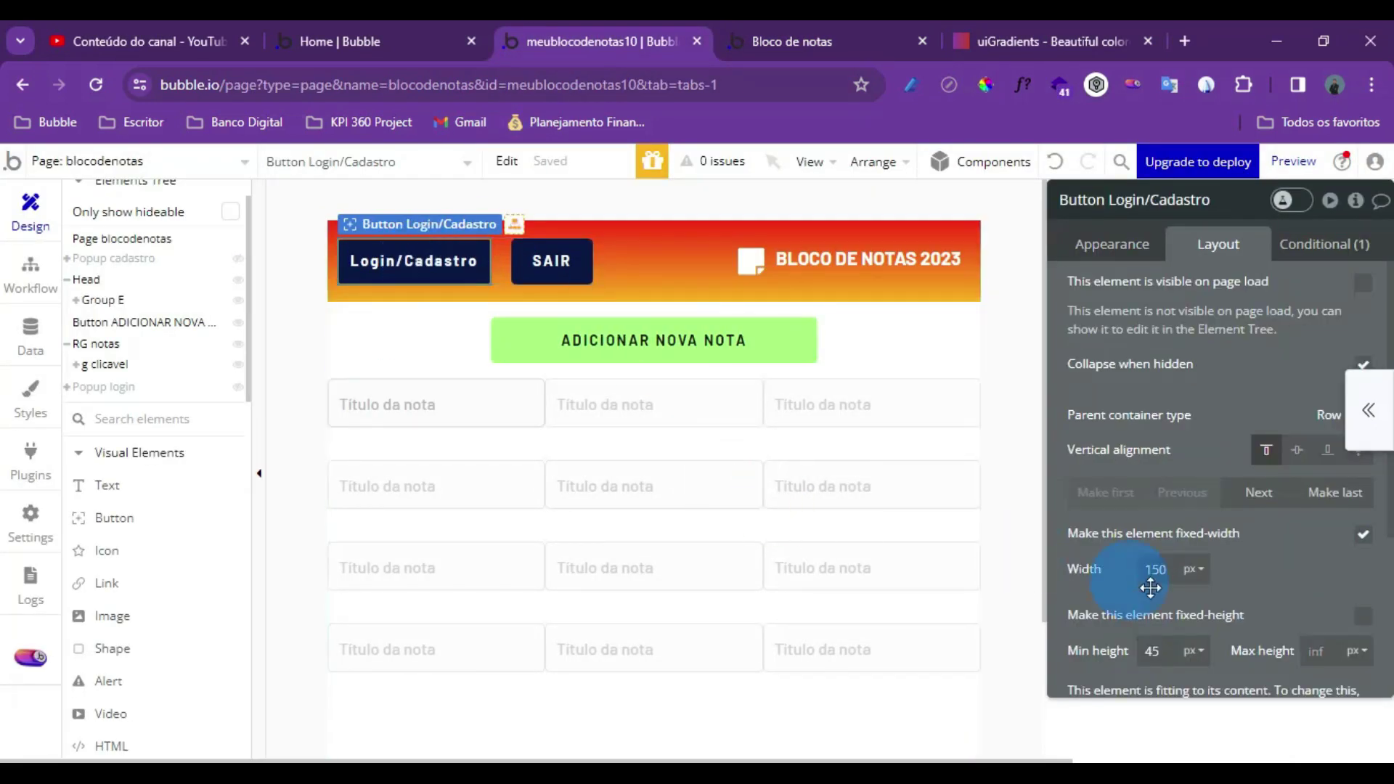
{"action": "left_click", "coordinate": [1118, 244]}
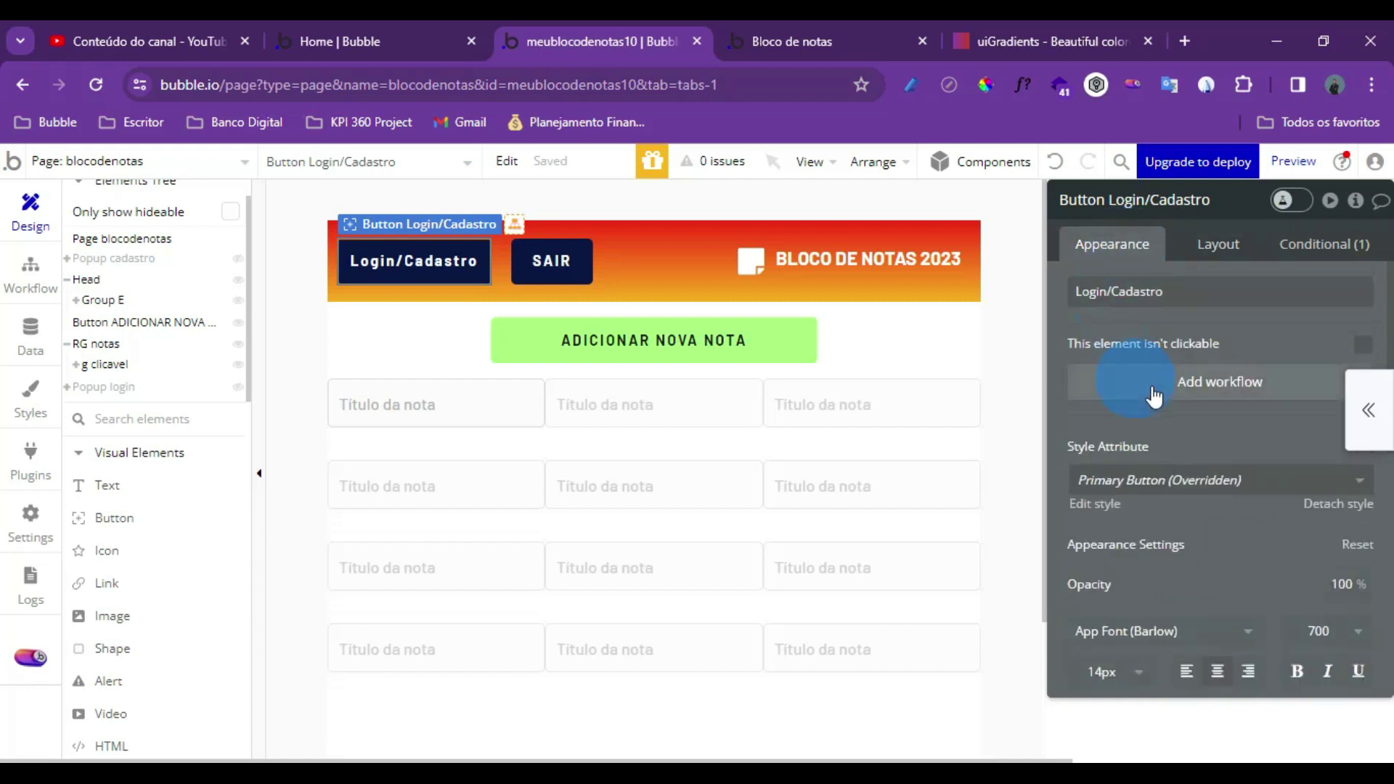
{"action": "left_click", "coordinate": [1228, 399]}
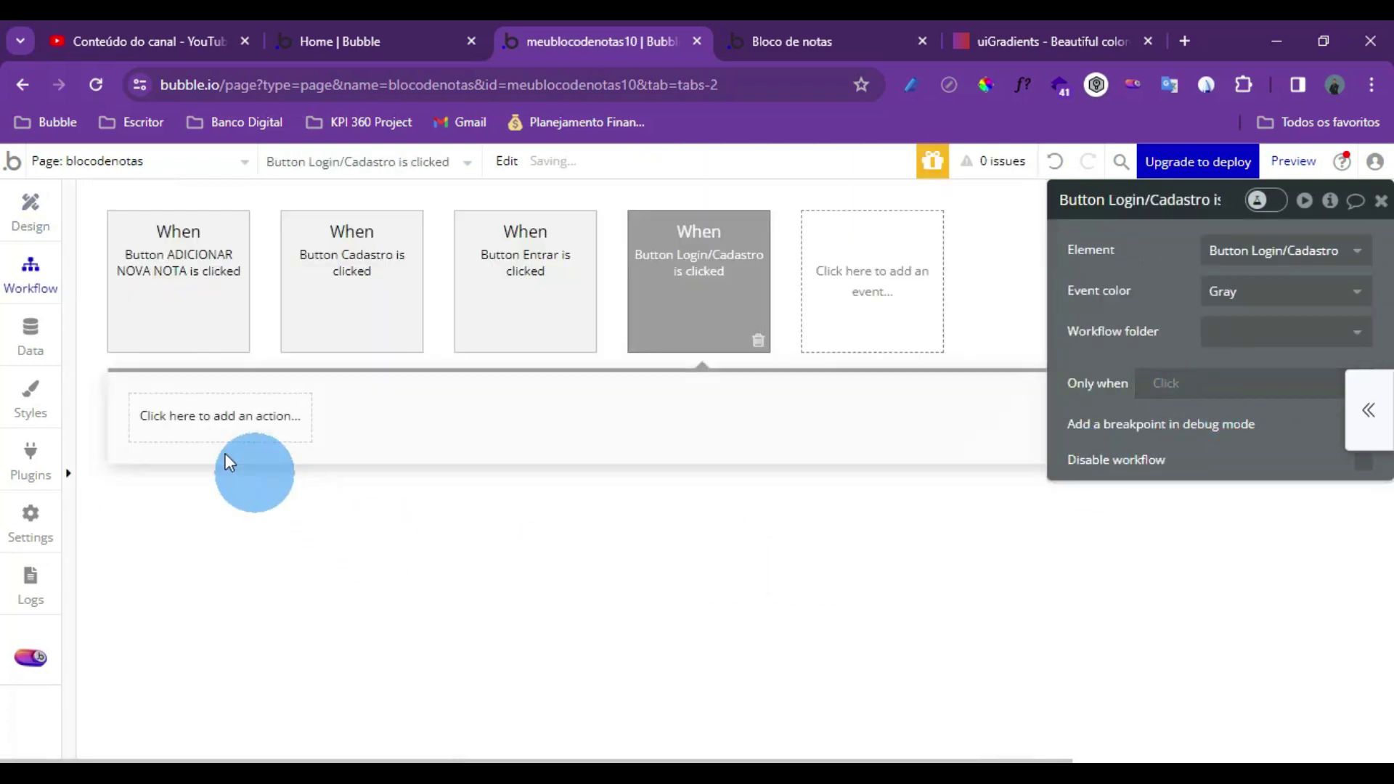
Add a Show element action to the Login/Cadastro click workflow with Popup login as its element
{"action": "left_click", "coordinate": [203, 415]}
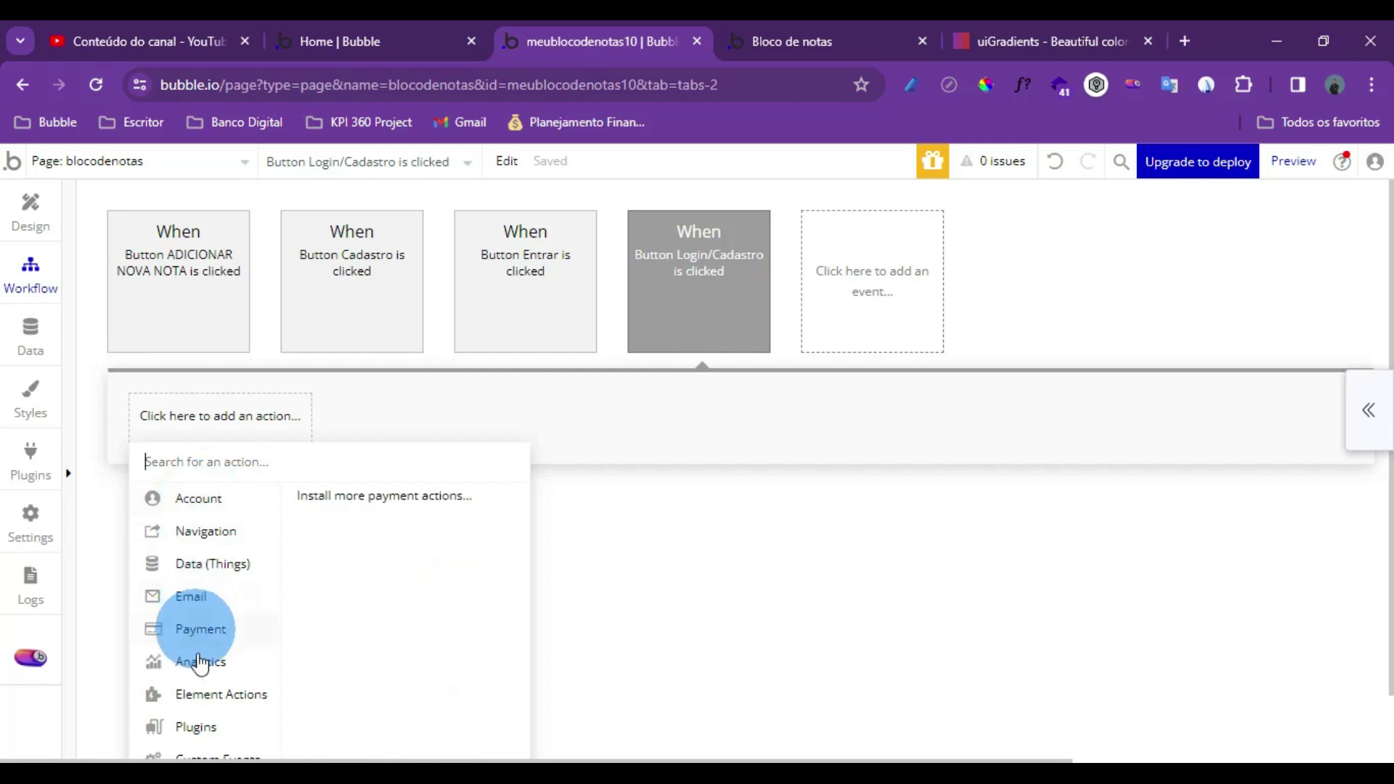
{"action": "mouse_move", "coordinate": [201, 701]}
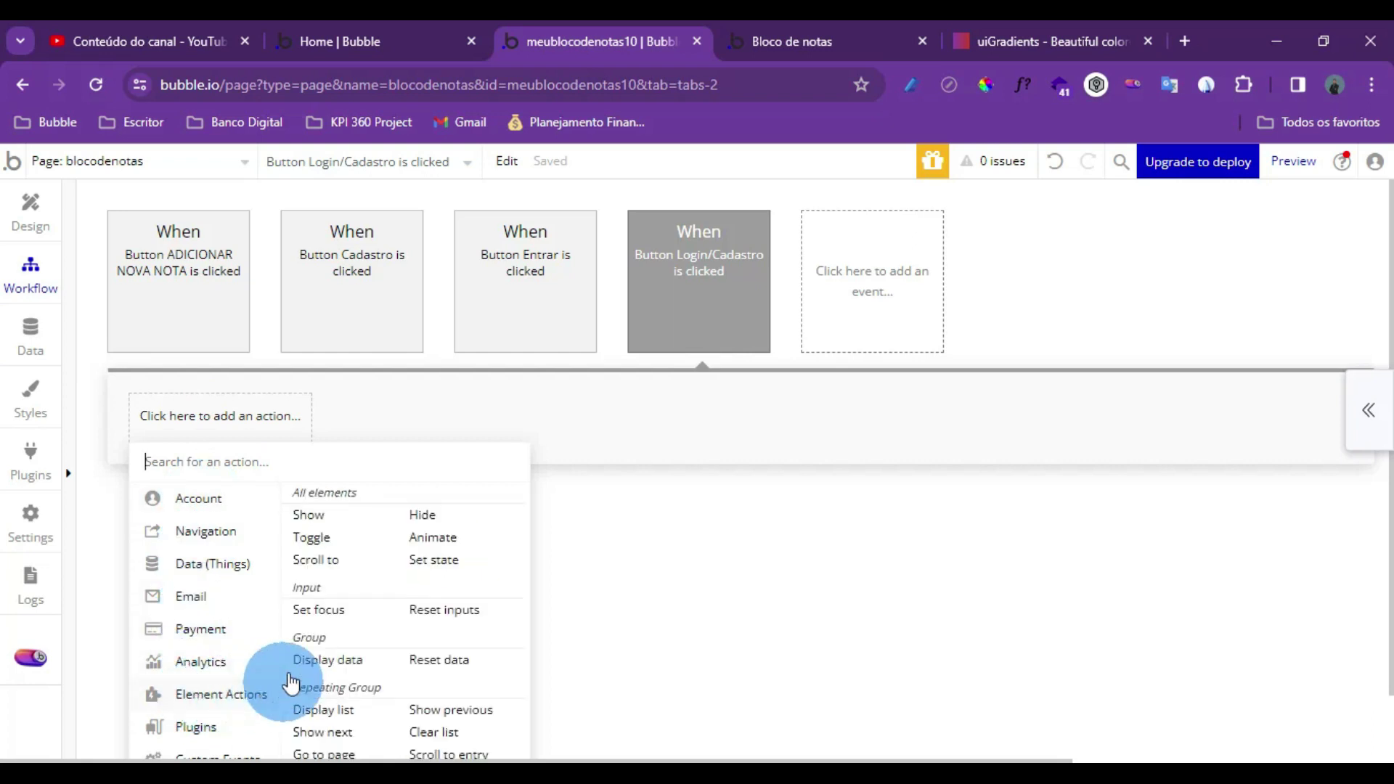
{"action": "left_click", "coordinate": [310, 517]}
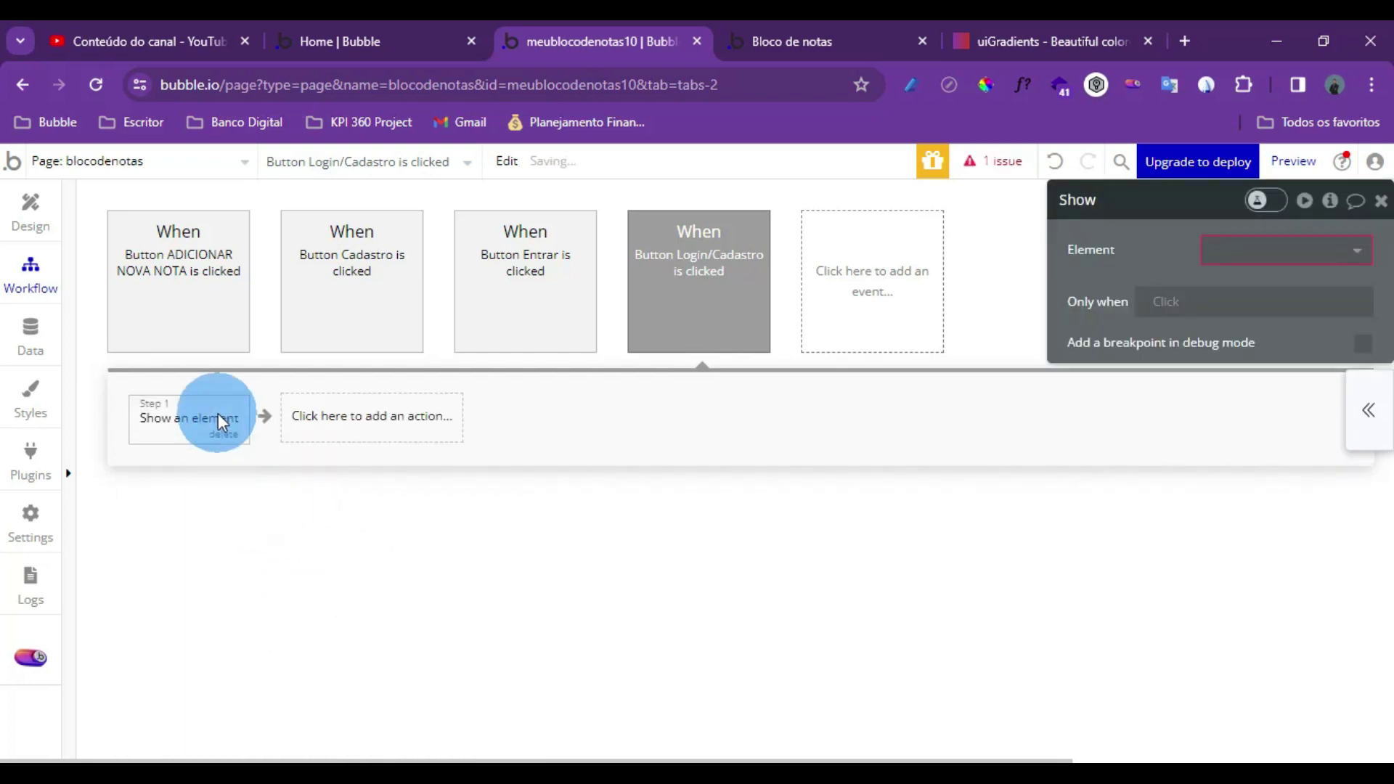
{"action": "left_click", "coordinate": [1264, 242]}
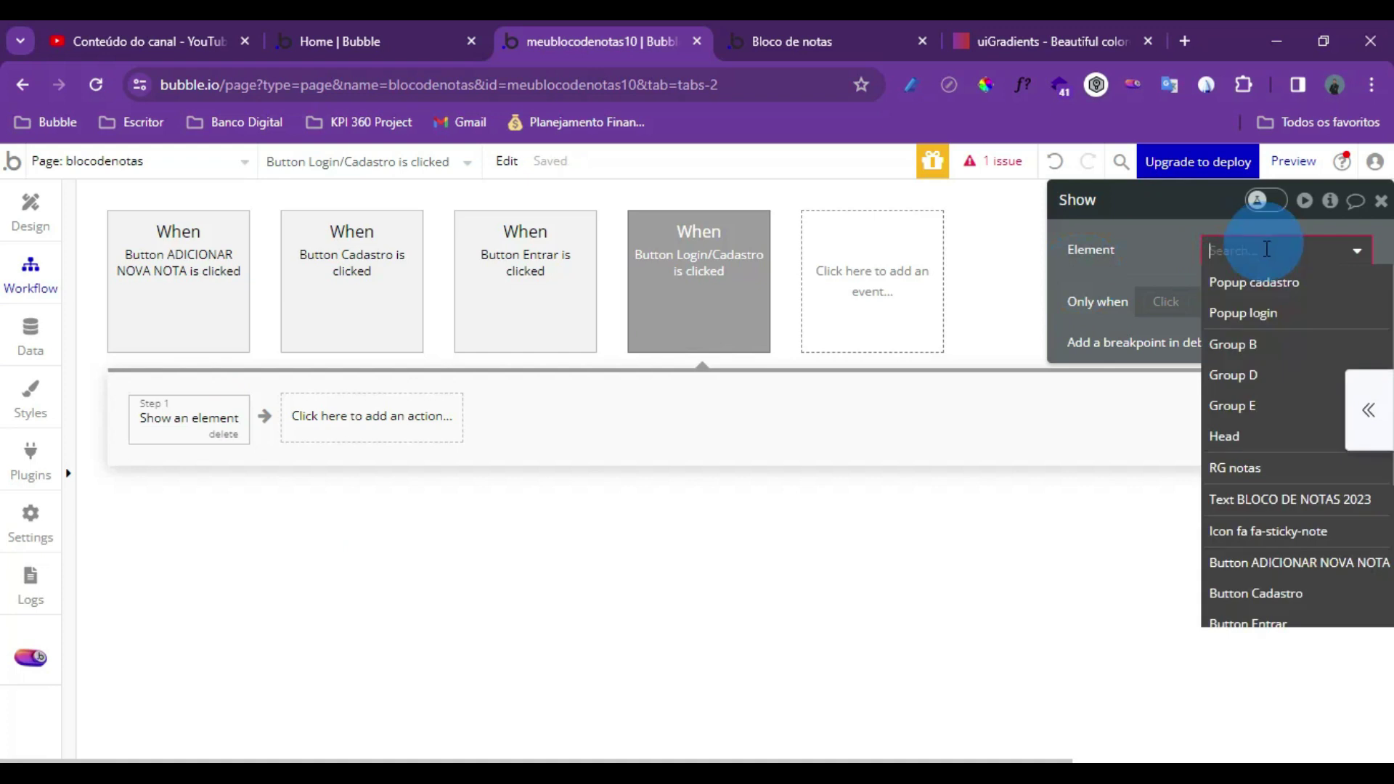
{"action": "left_click", "coordinate": [1272, 286]}
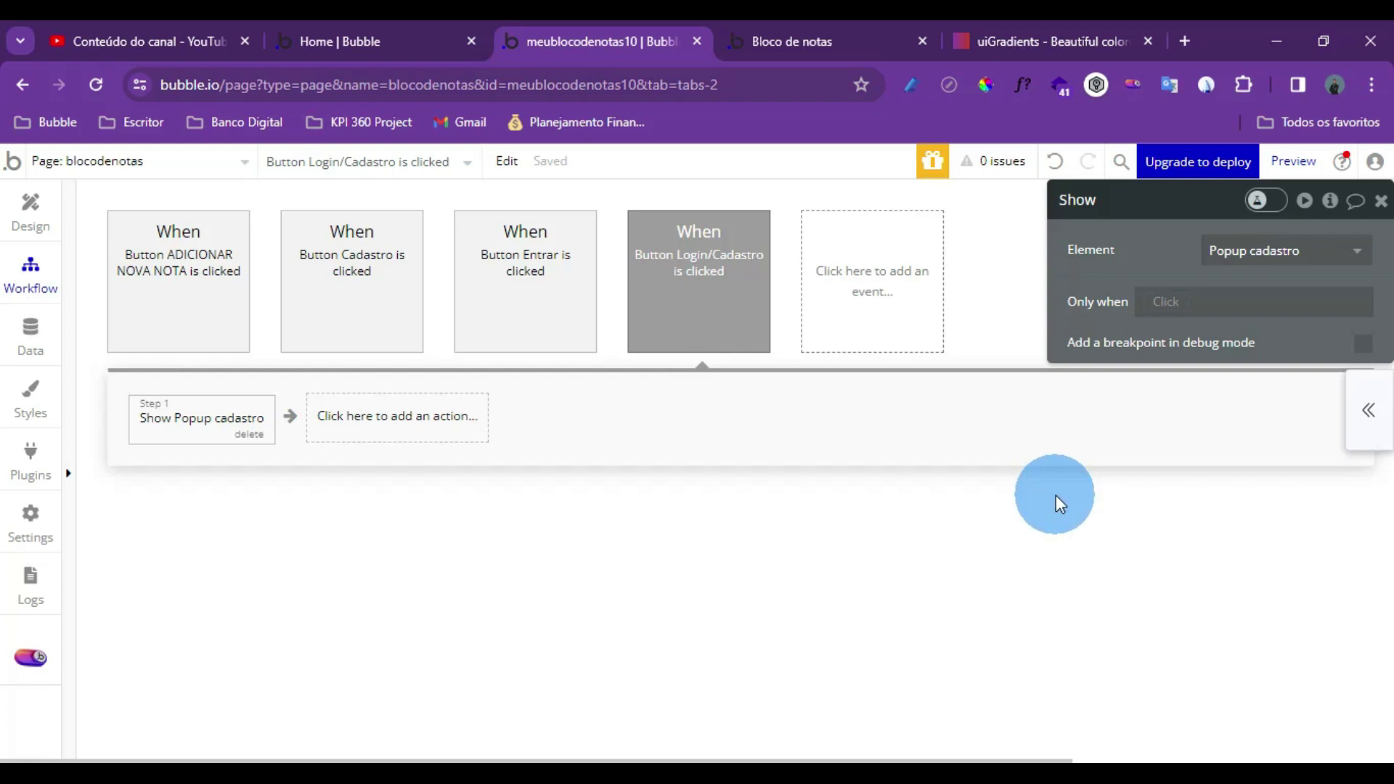
{"action": "left_click", "coordinate": [1254, 254]}
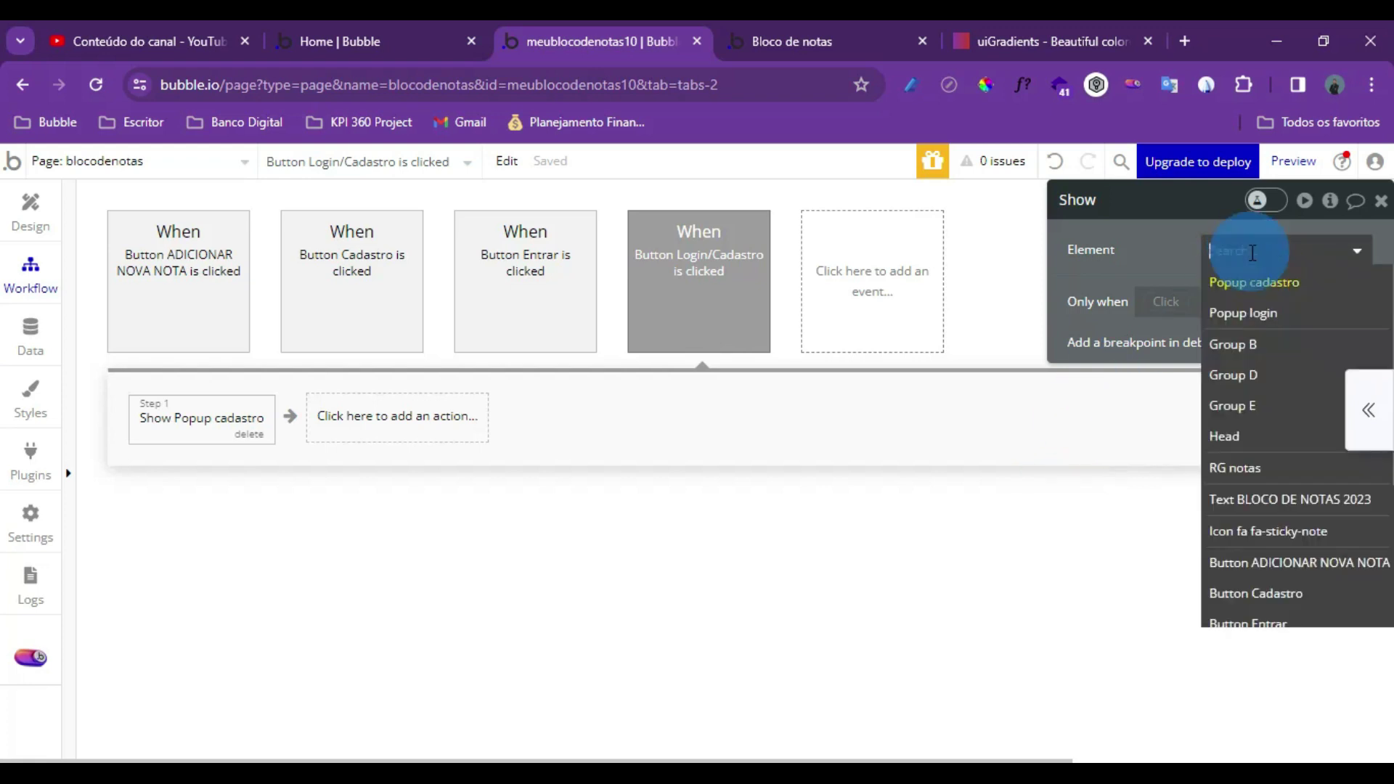
{"action": "left_click", "coordinate": [1238, 319]}
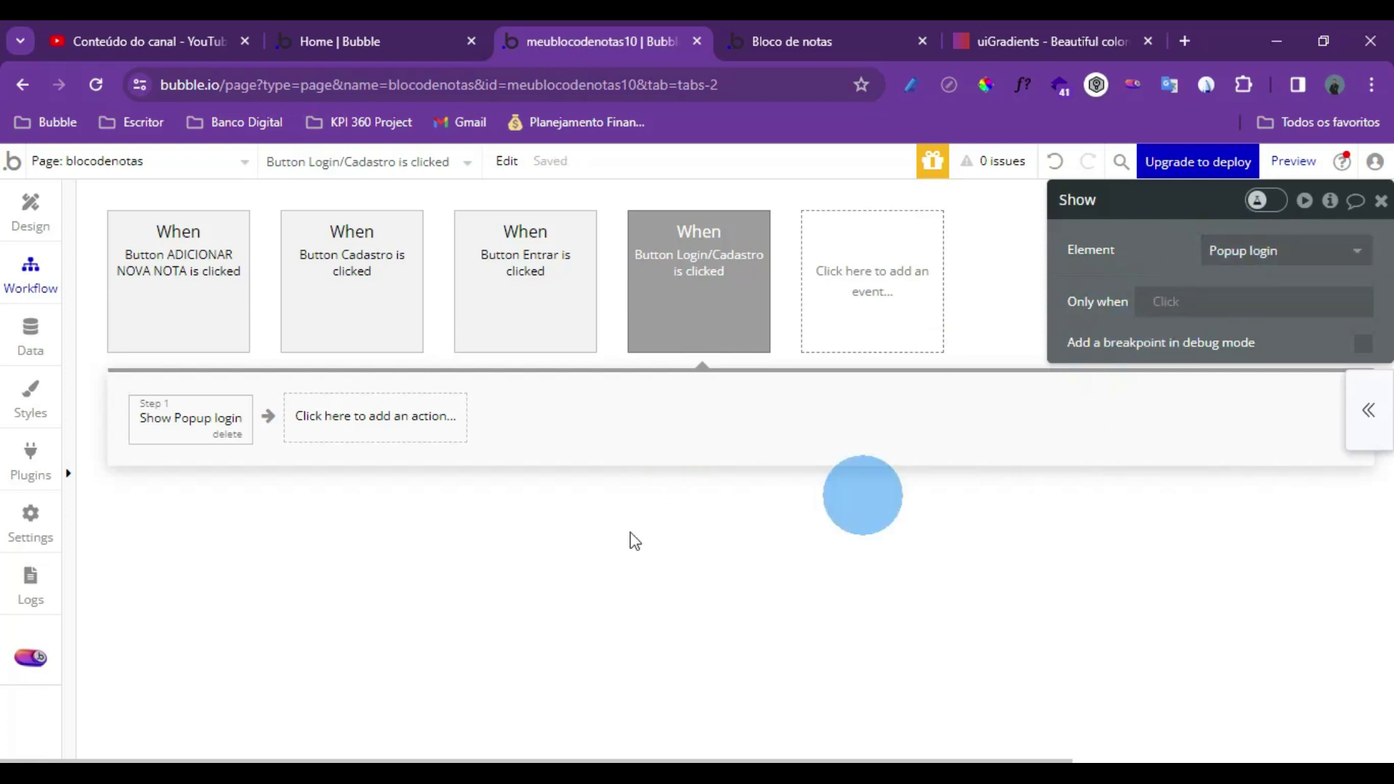
Return to the page design and open the layout settings of Popup login
{"action": "left_click", "coordinate": [33, 217]}
{"action": "left_click", "coordinate": [562, 454]}
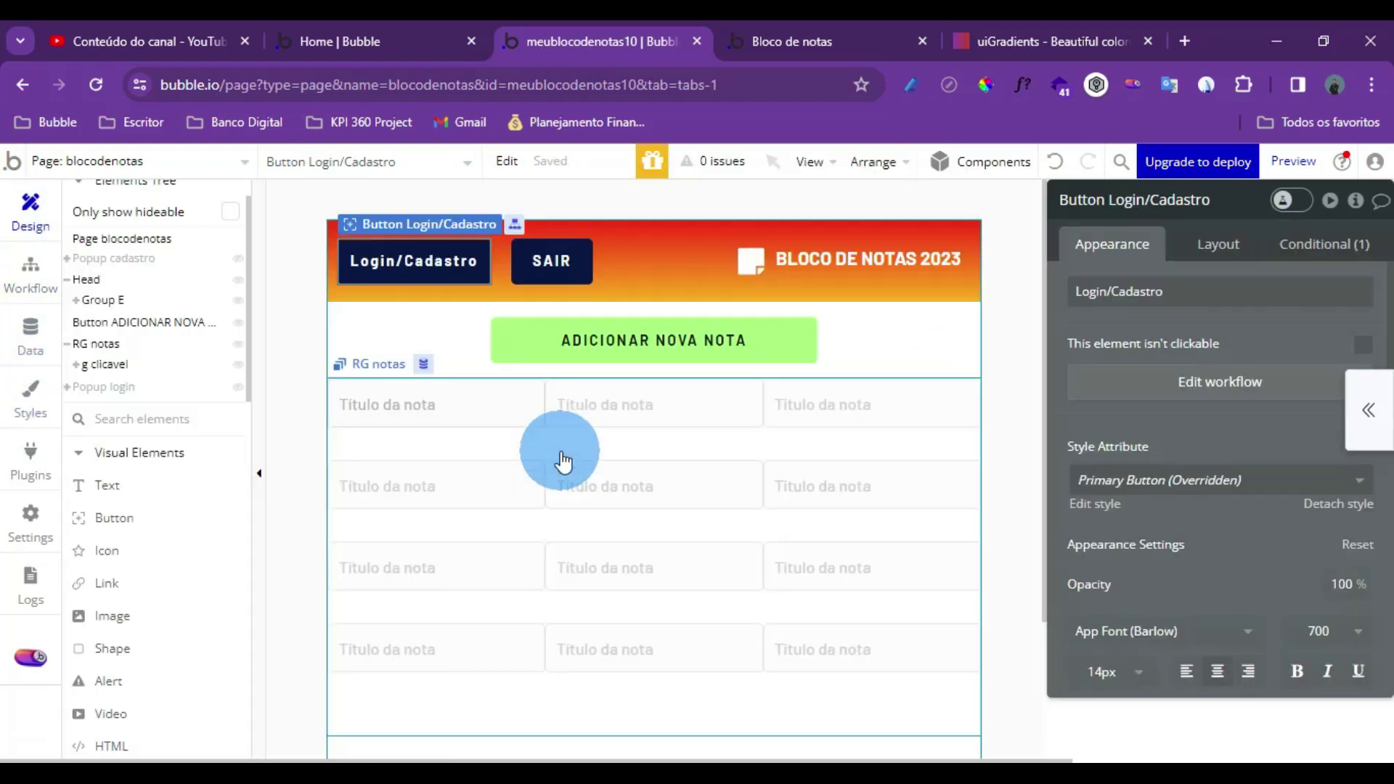
{"action": "left_click", "coordinate": [106, 388]}
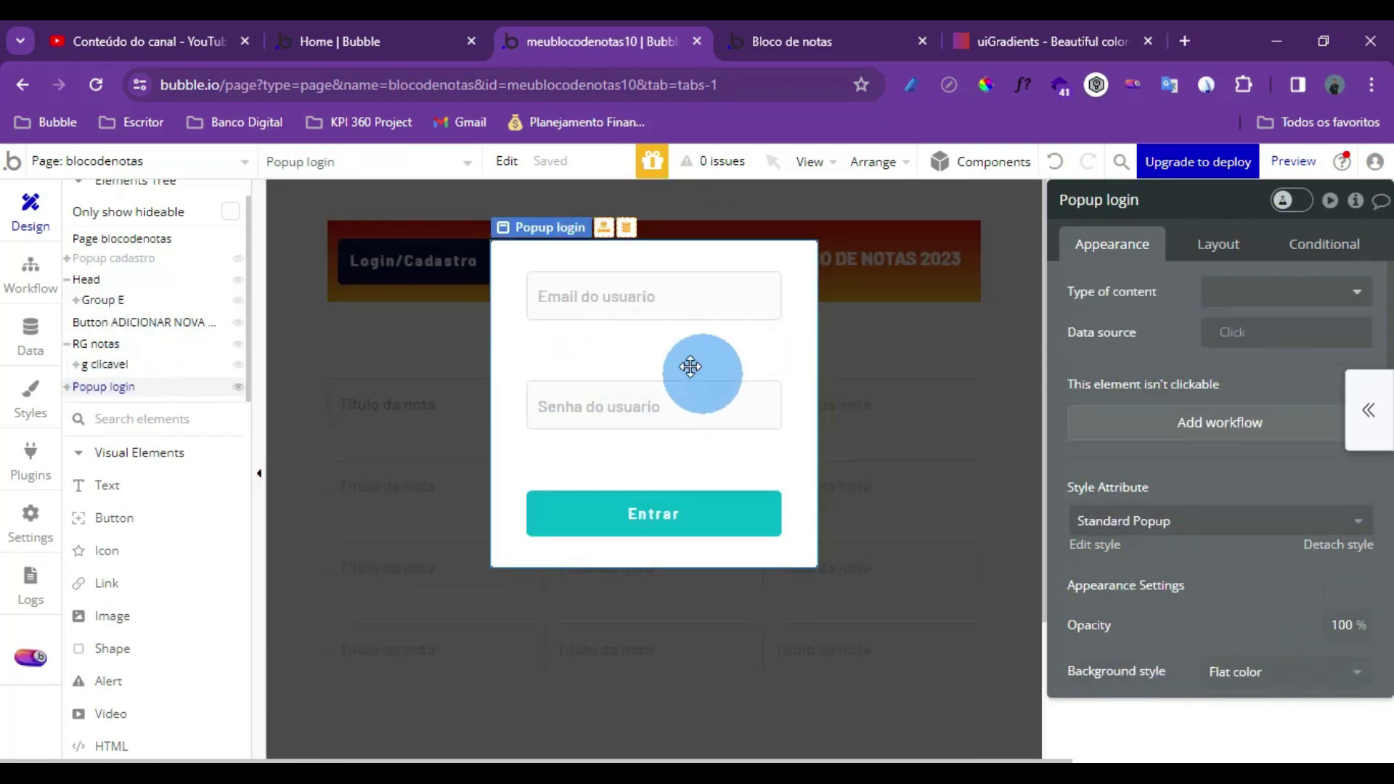
{"action": "left_click", "coordinate": [1236, 261]}
{"action": "left_click", "coordinate": [1309, 371]}
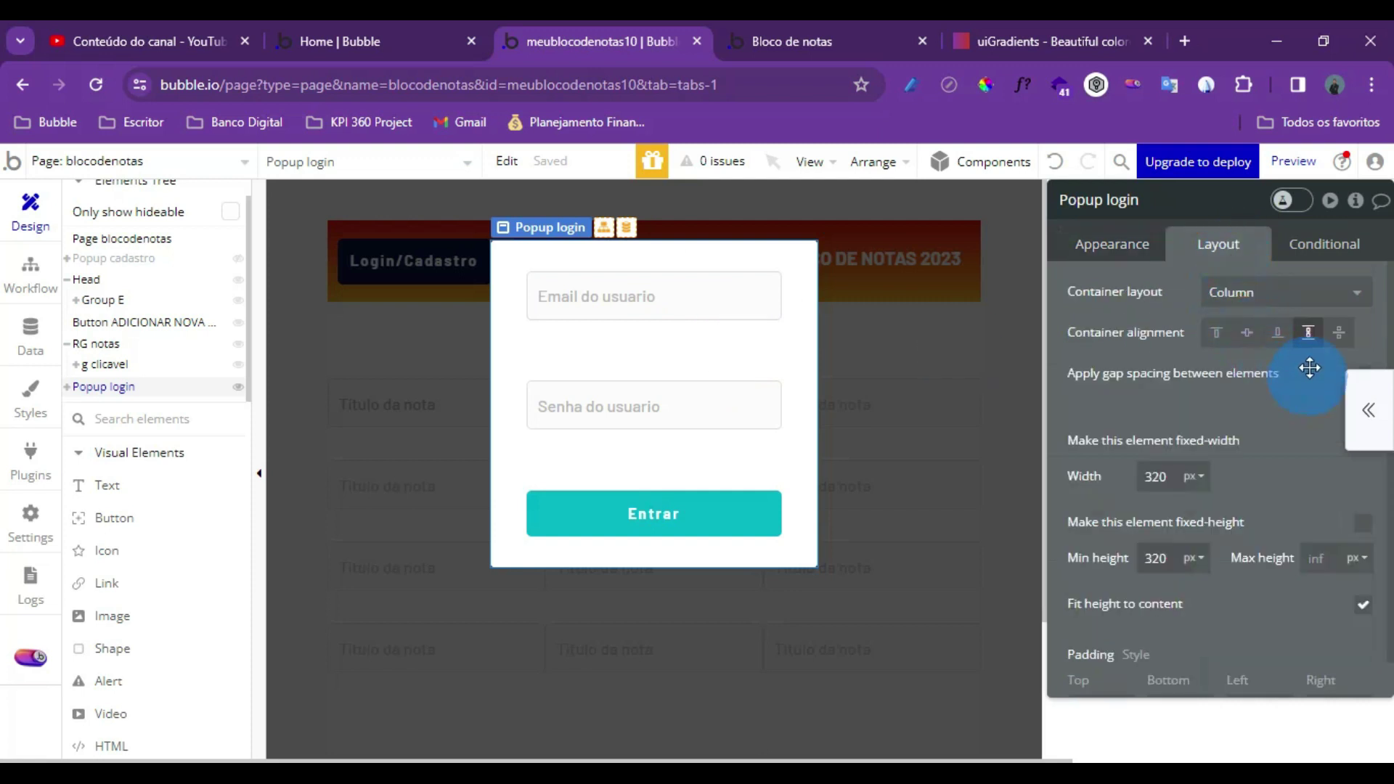
Try the top container alignment on Popup login and restore the space-around alignment
{"action": "left_click", "coordinate": [1338, 334]}
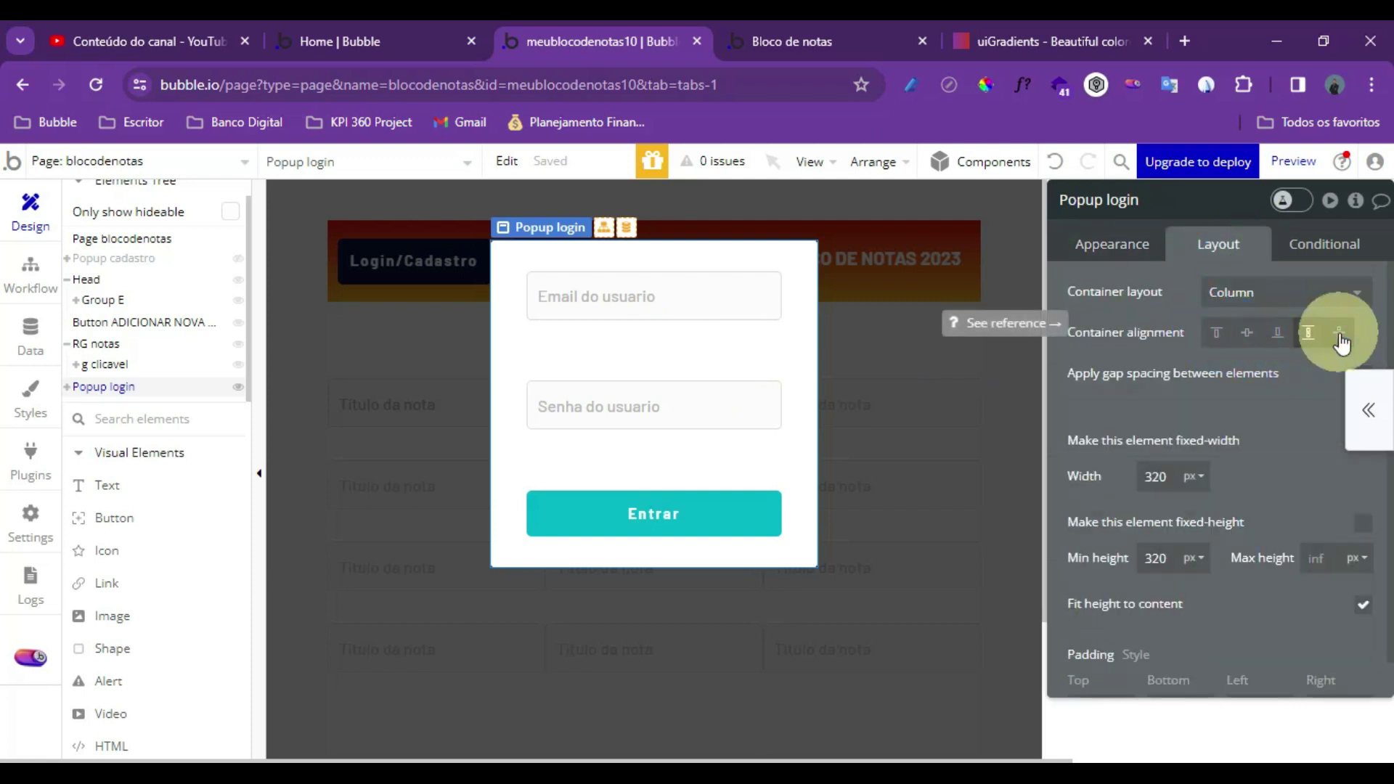
{"action": "left_click", "coordinate": [1217, 332]}
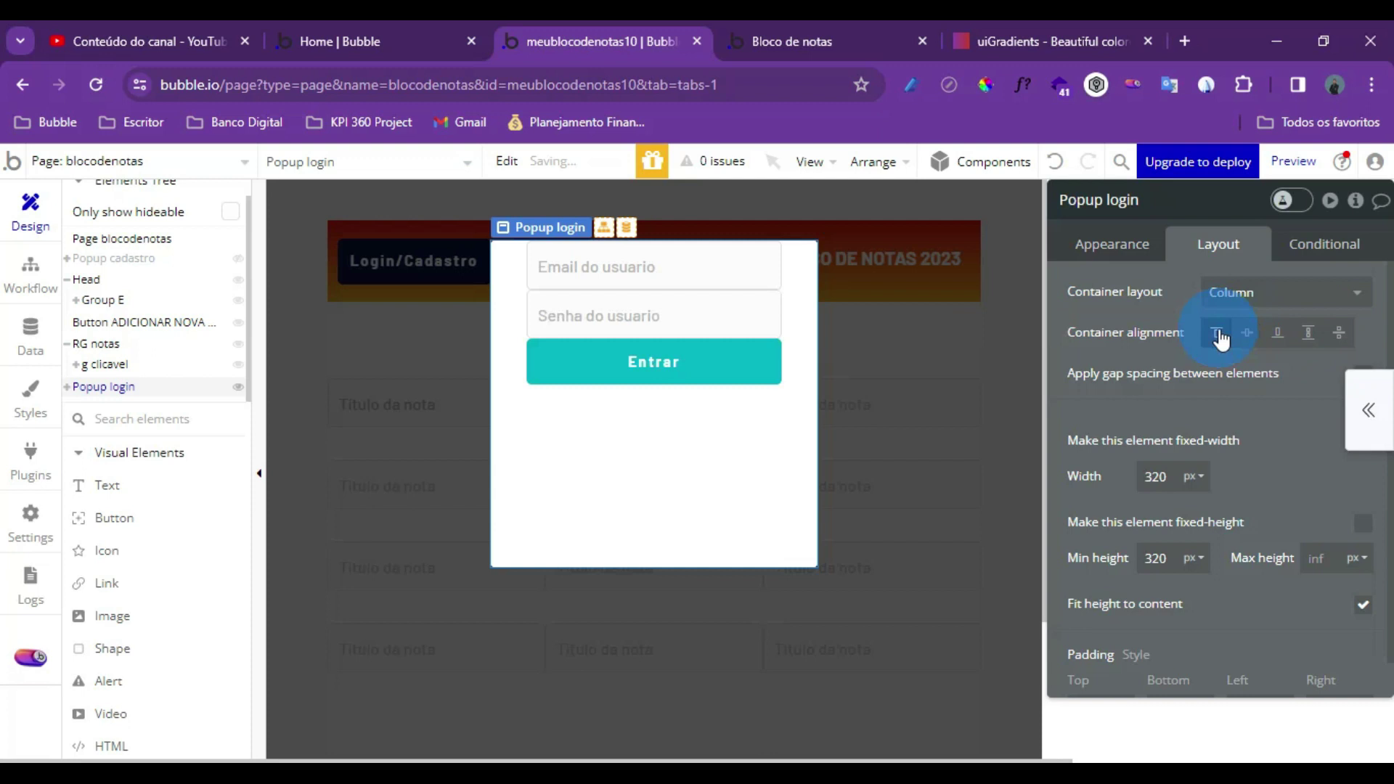
{"action": "left_click", "coordinate": [1311, 334]}
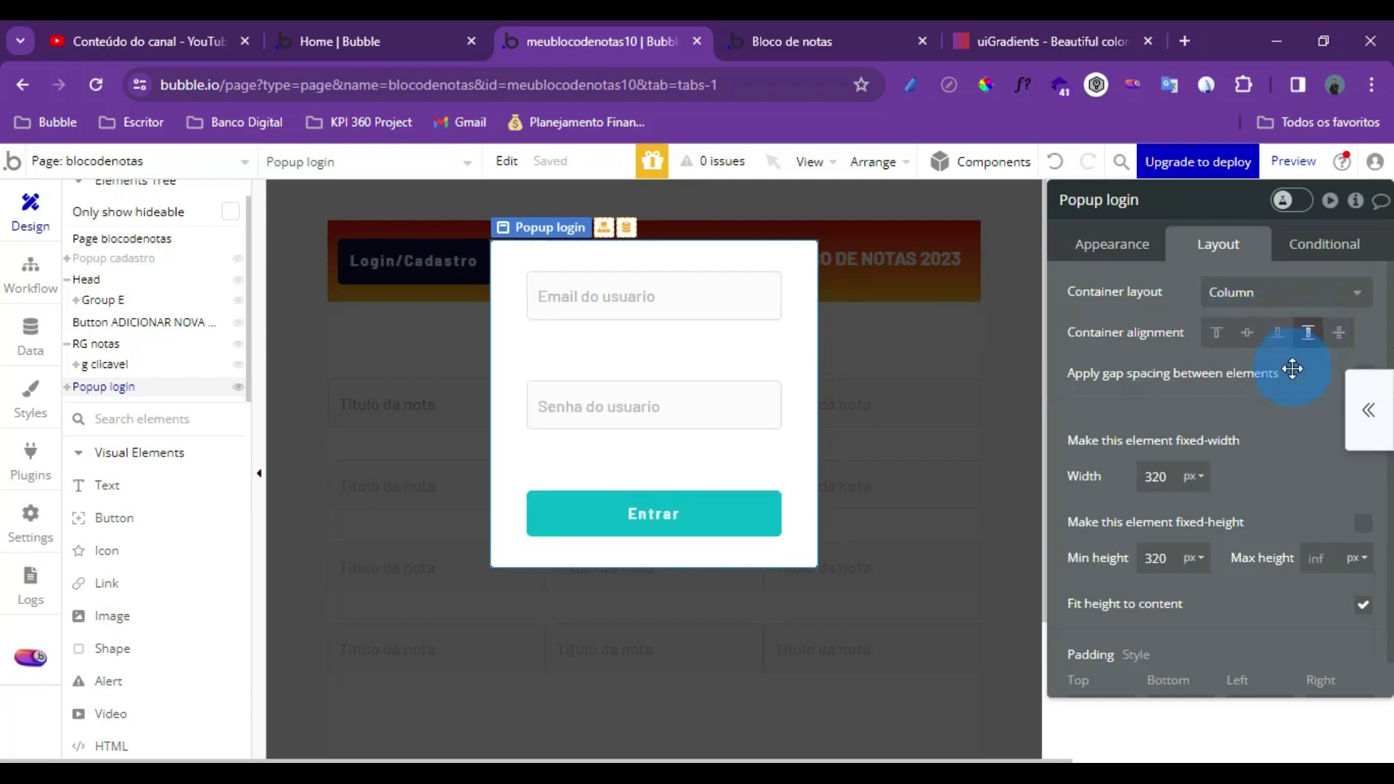
Set the minimum height of Popup login to 200 px
{"action": "scroll", "coordinate": [1289, 379], "scroll_direction": "down", "scroll_amount": 1}
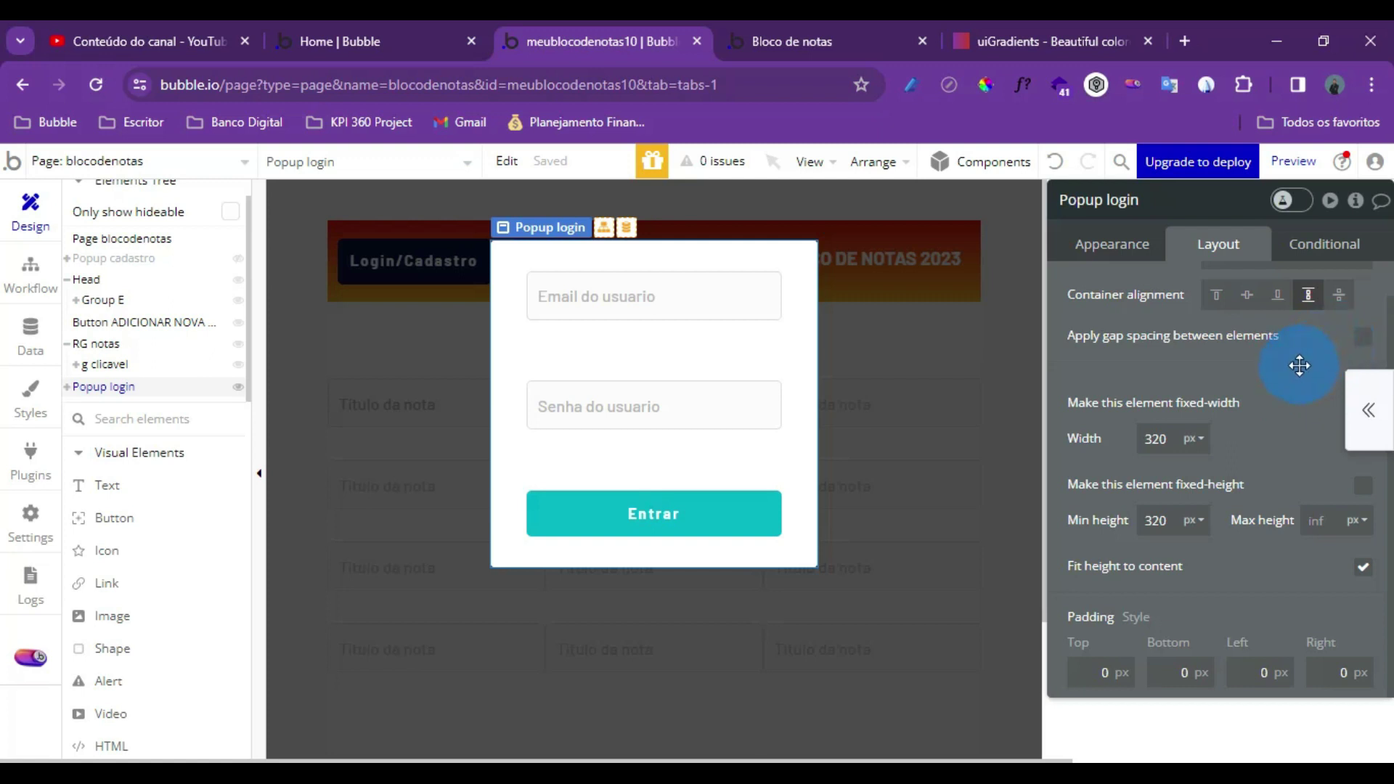
{"action": "left_click", "coordinate": [1156, 520]}
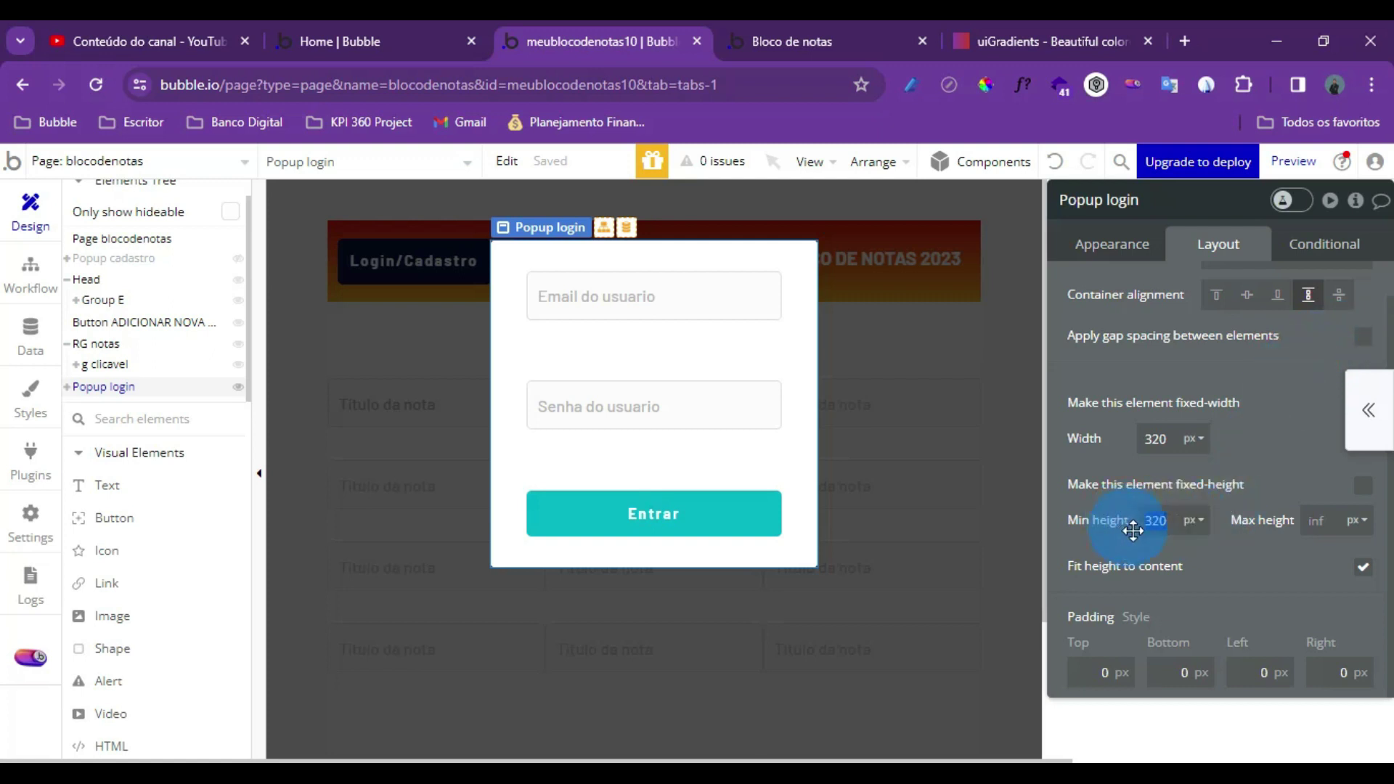
{"action": "type", "text": "0"}
{"action": "key", "text": "Return"}
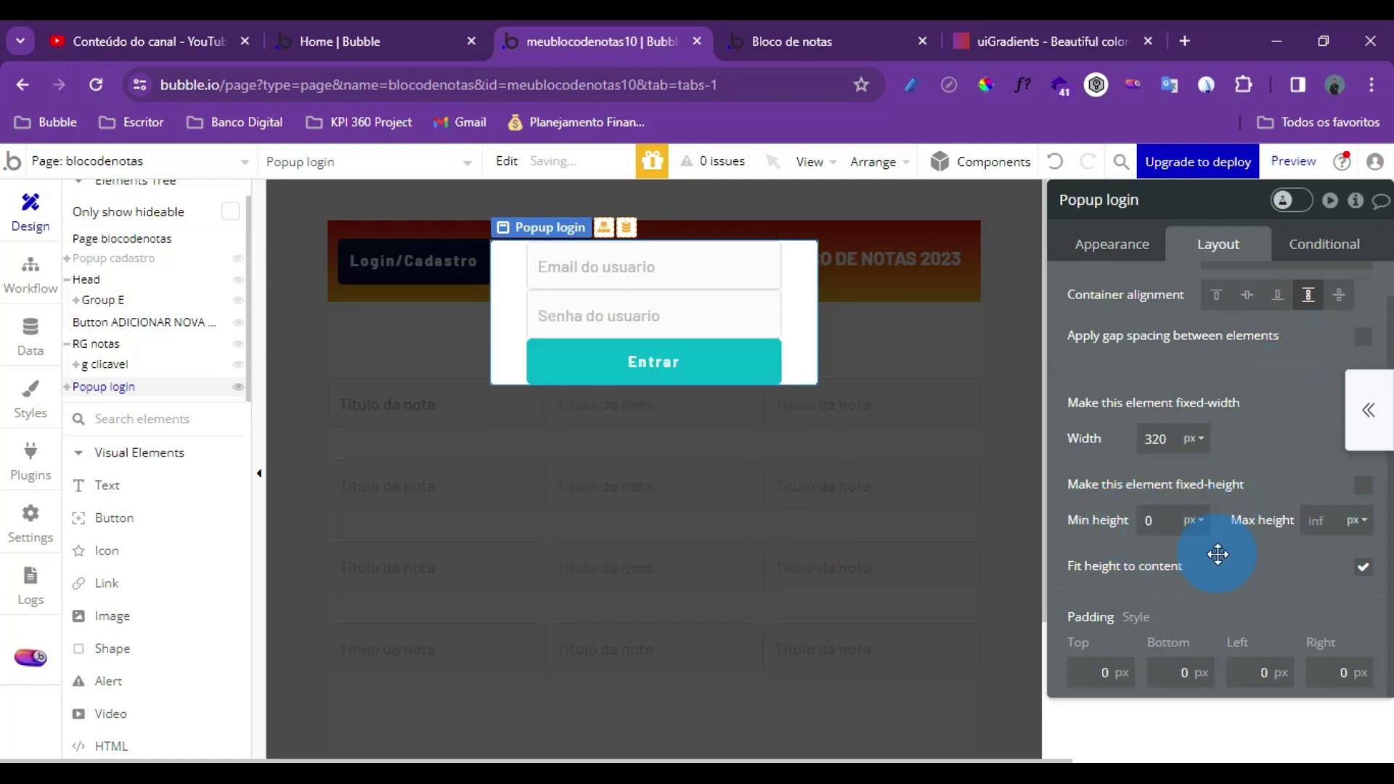
{"action": "left_click", "coordinate": [1147, 517]}
{"action": "type", "text": "200"}
{"action": "key", "text": "Return"}
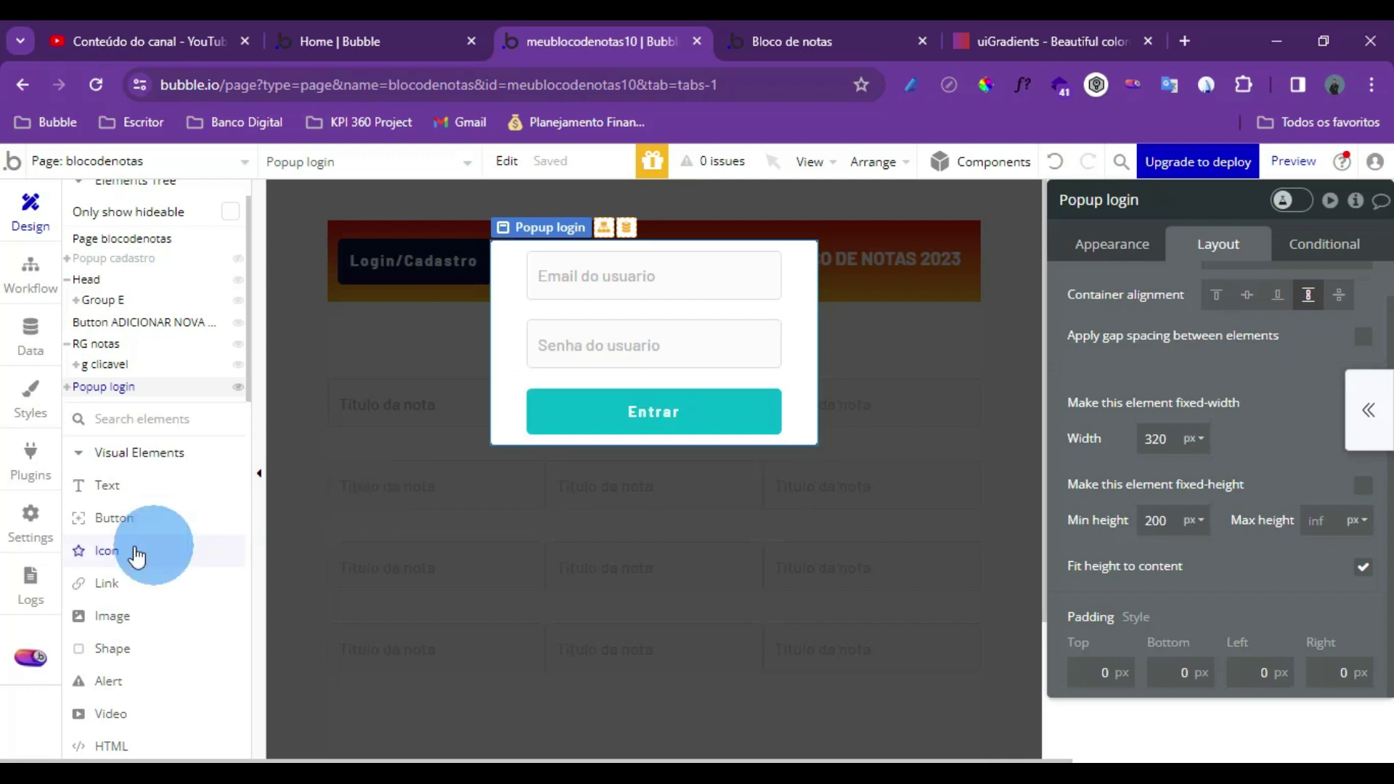
Add a text element reading "Não possui conta? Cadastre-se" between the password field and the Entrar button of Popup login
{"action": "left_click_drag", "start_coordinate": [109, 491], "coordinate": [577, 375]}
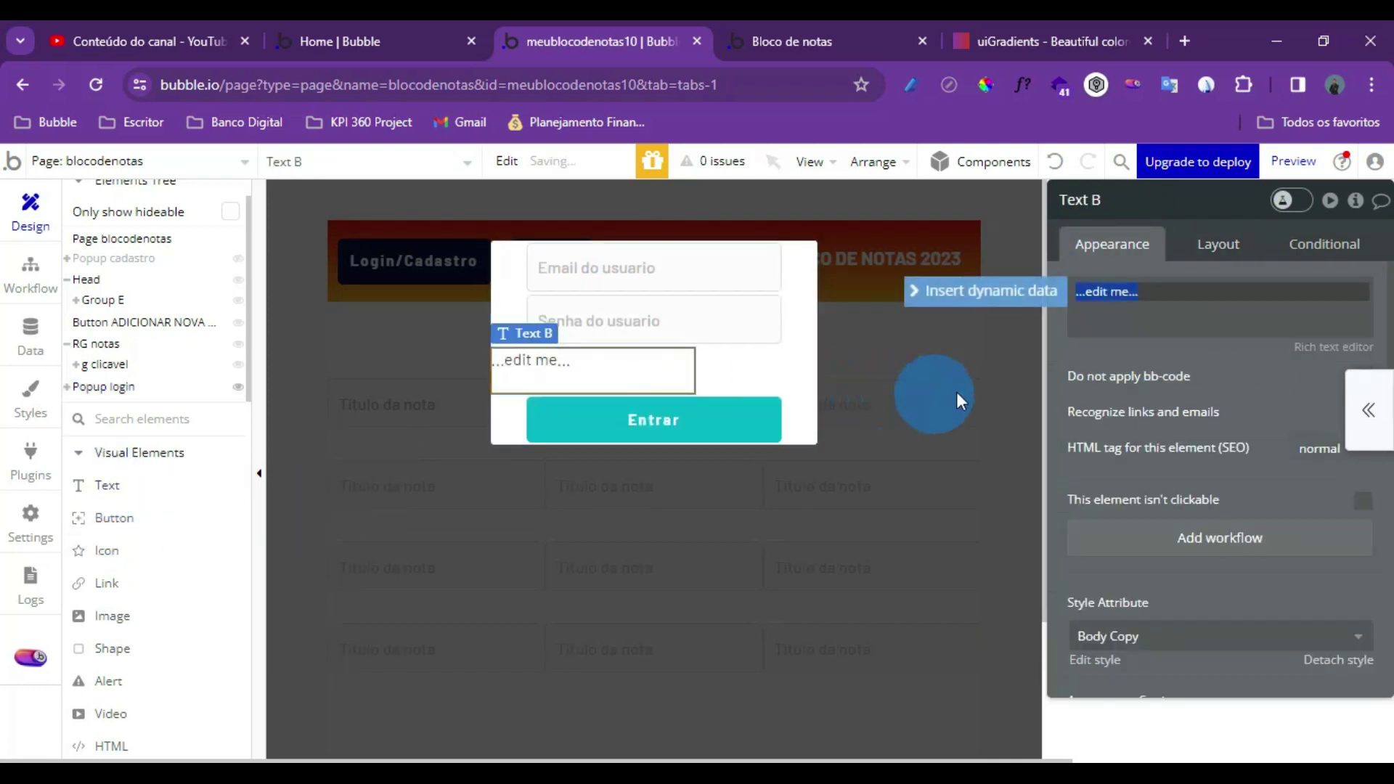
{"action": "left_click", "coordinate": [1227, 249]}
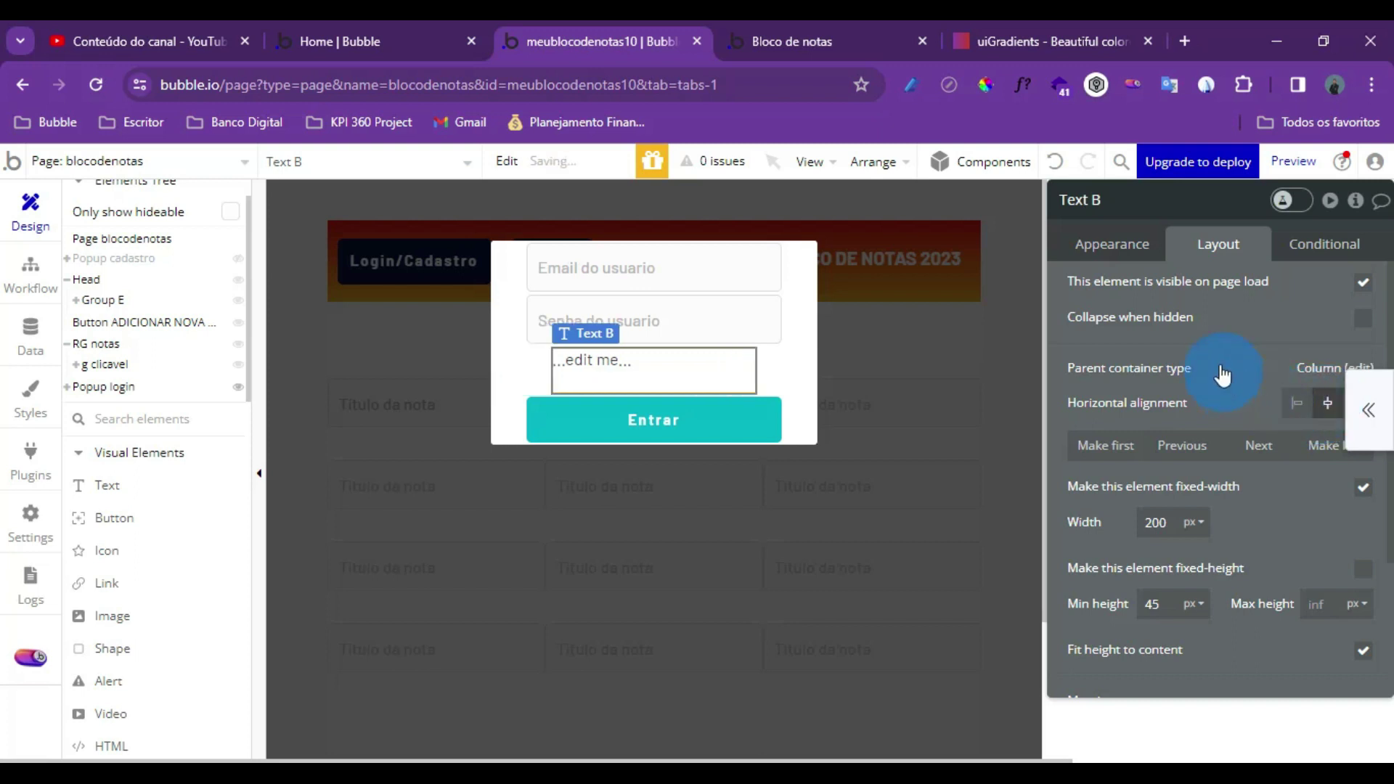
{"action": "left_click", "coordinate": [1112, 243]}
{"action": "triple_click", "coordinate": [1144, 294]}
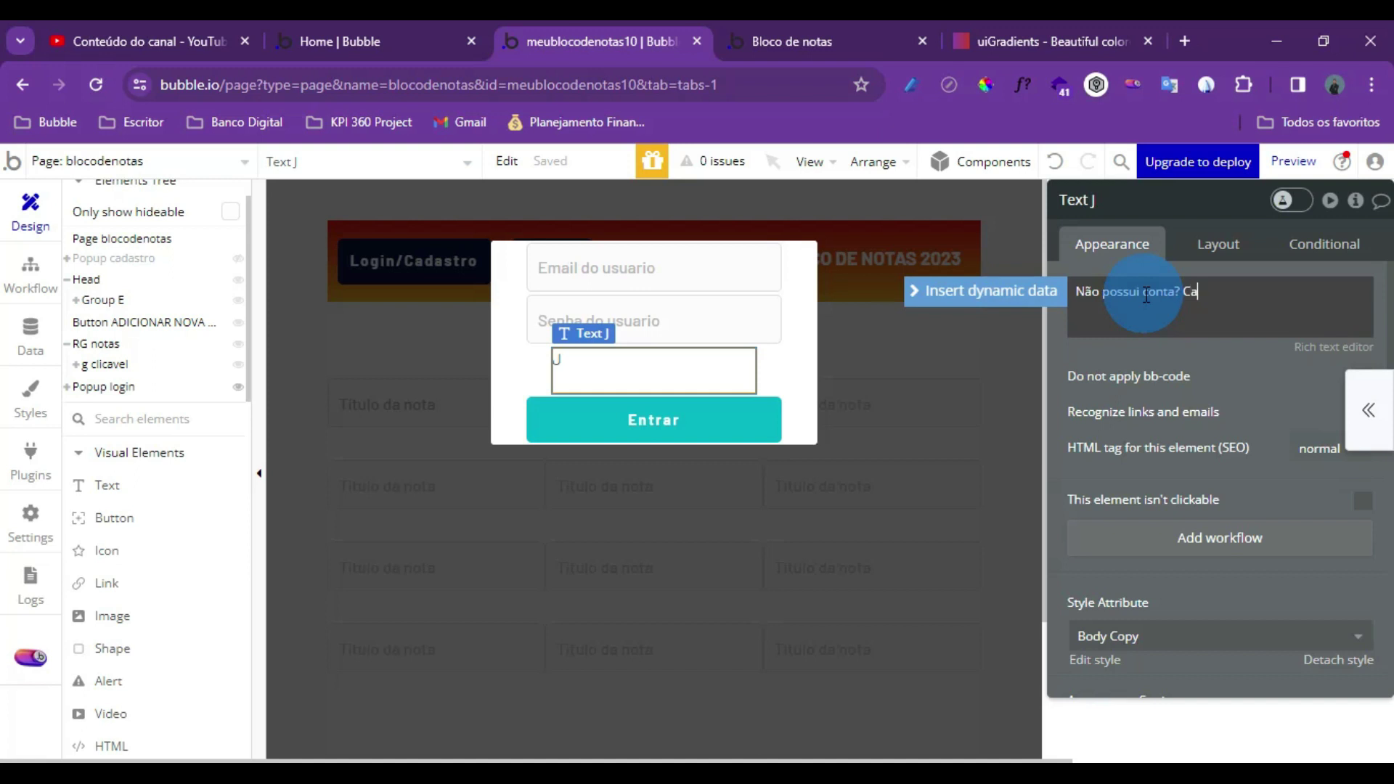
{"action": "type", "text": "dastre-se"}
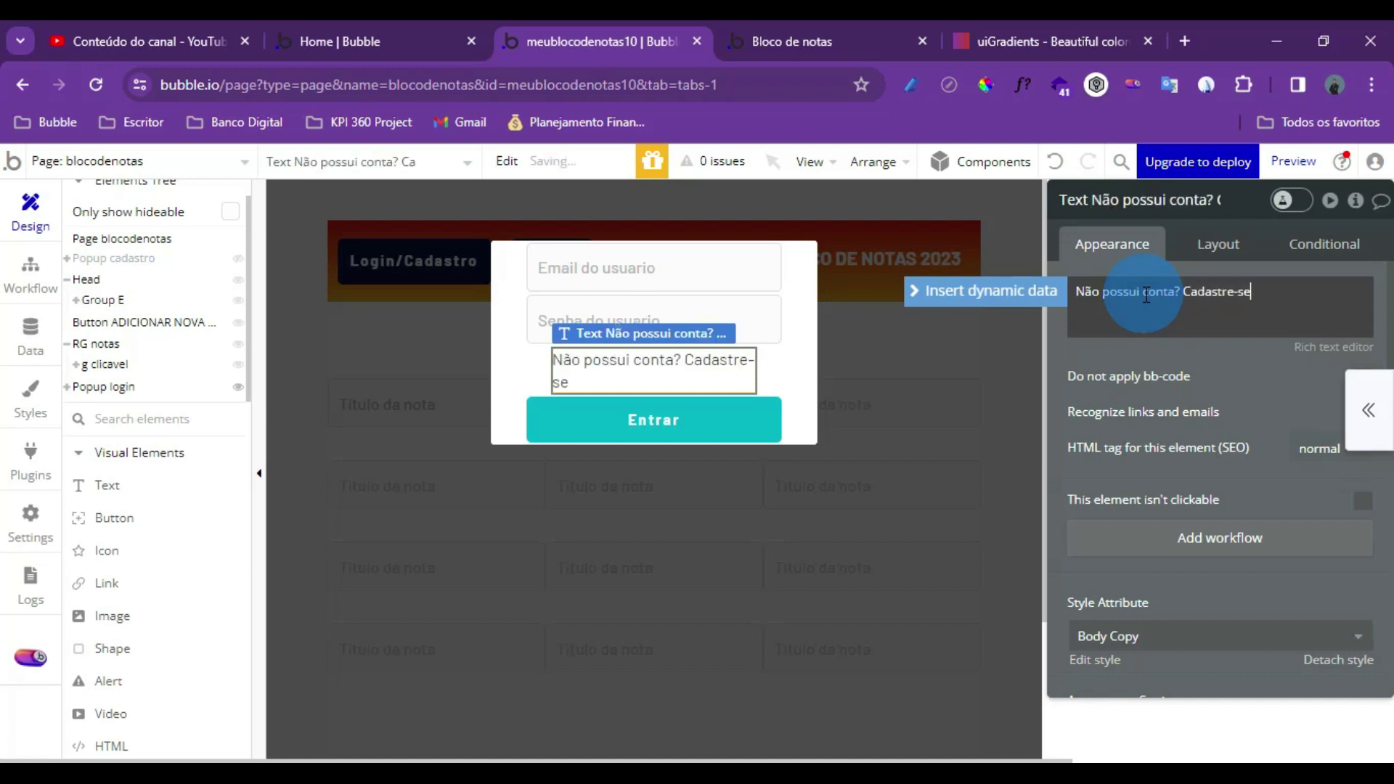
Try to underline only "Cadastre-se" through the text element's own style settings
{"action": "double_click", "coordinate": [1227, 294]}
{"action": "left_click_drag", "start_coordinate": [1262, 296], "coordinate": [1181, 291]}
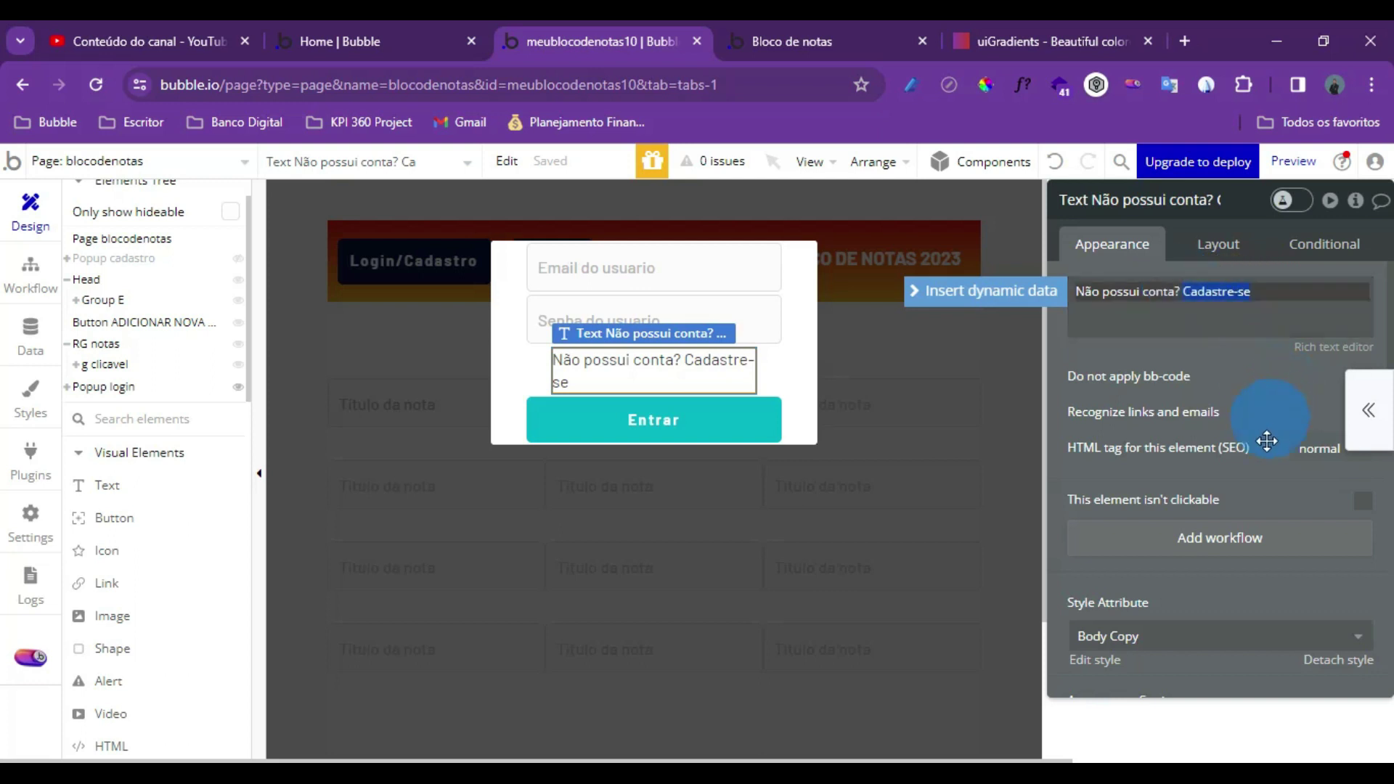
{"action": "scroll", "coordinate": [1270, 426], "scroll_direction": "down", "scroll_amount": 4}
{"action": "left_click", "coordinate": [1355, 527]}
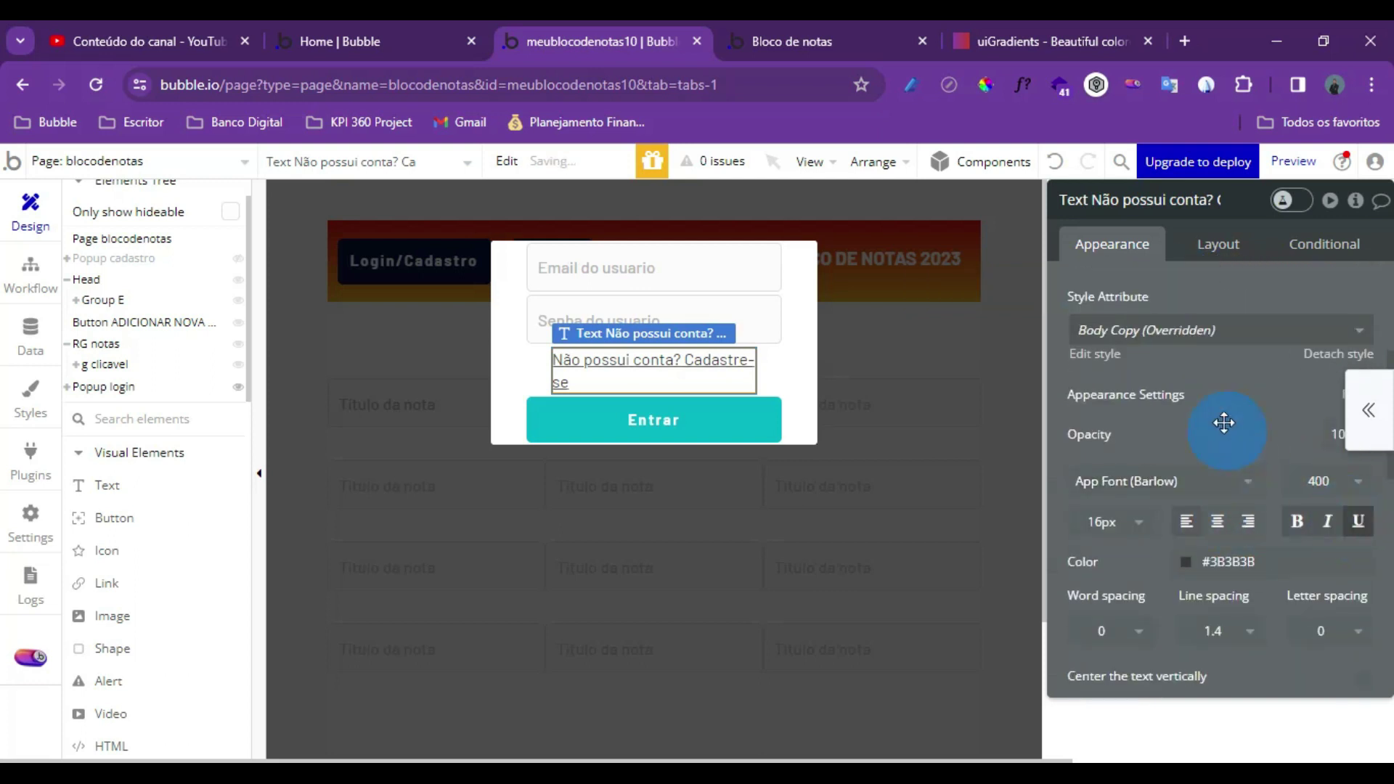
{"action": "scroll", "coordinate": [1226, 429], "scroll_direction": "up", "scroll_amount": 4}
{"action": "double_click", "coordinate": [1227, 293]}
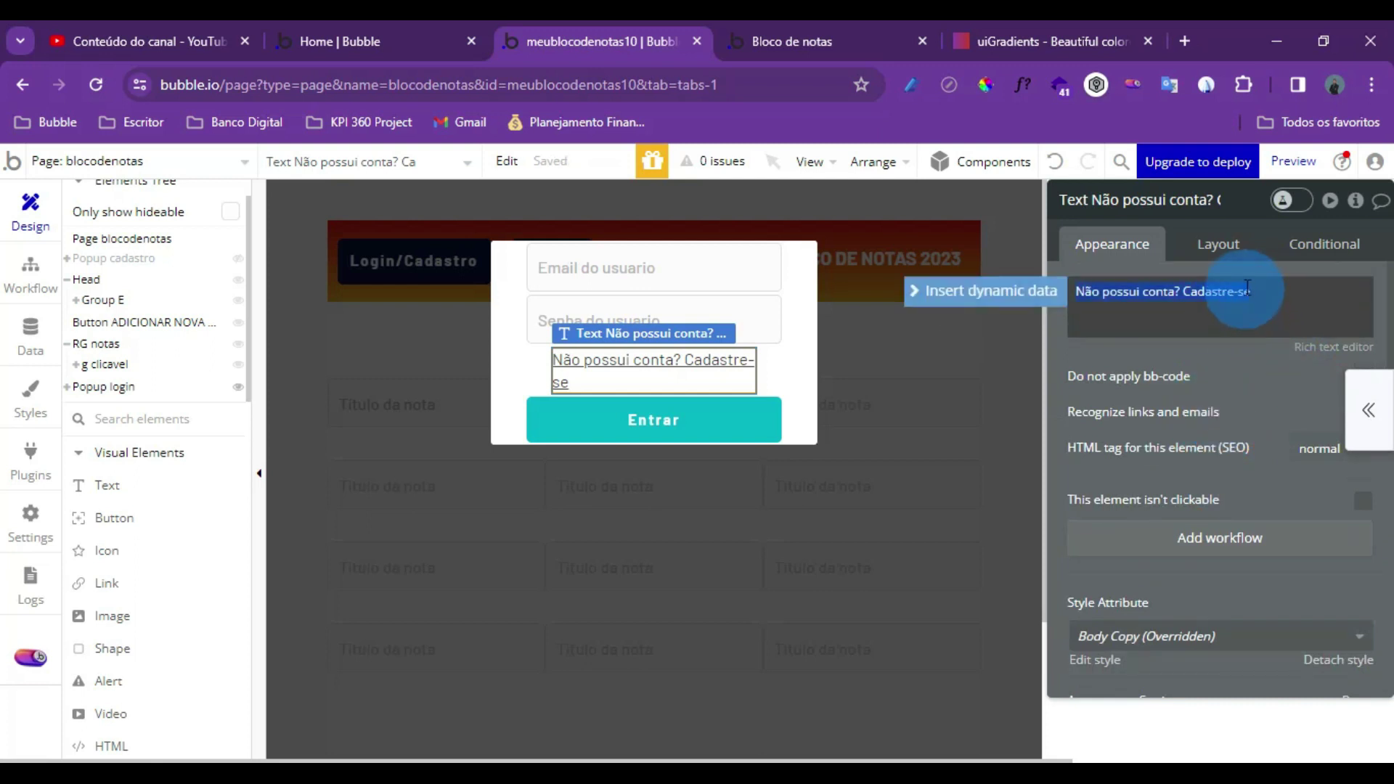
{"action": "key", "text": "ctrl+a"}
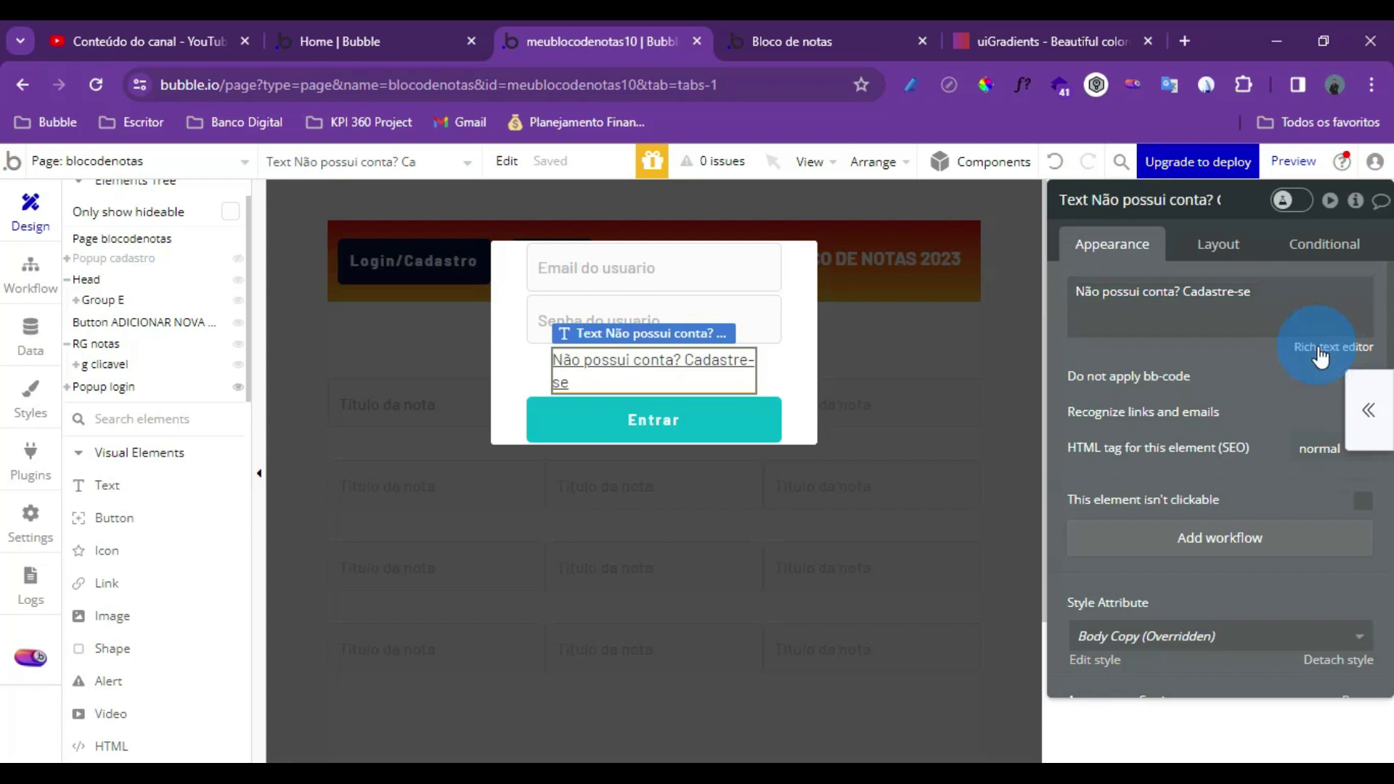
Underline only "Cadastre-se" with the rich text editor and remove the underline from the element's overall style
{"action": "left_click", "coordinate": [1317, 350]}
{"action": "left_click_drag", "start_coordinate": [473, 331], "coordinate": [597, 337]}
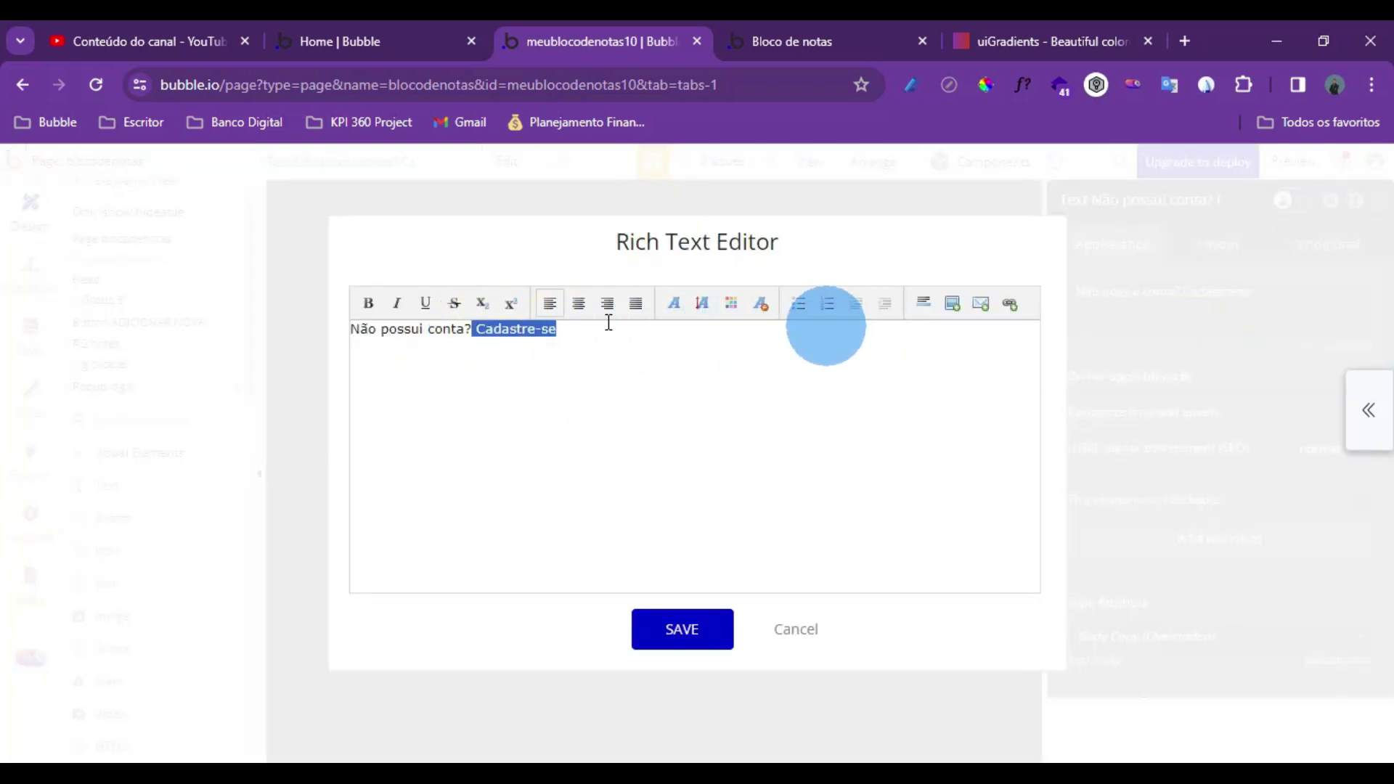
{"action": "left_click", "coordinate": [426, 312]}
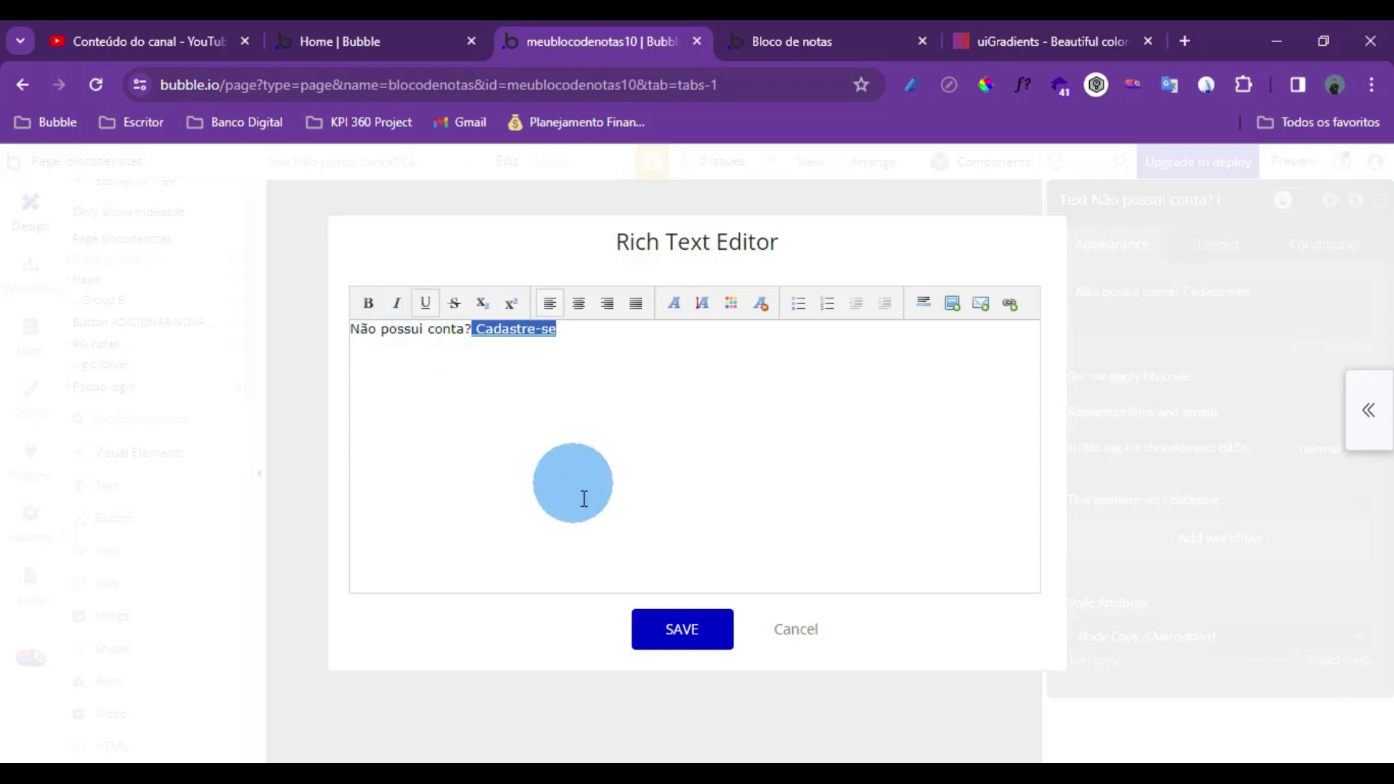
{"action": "left_click", "coordinate": [681, 630]}
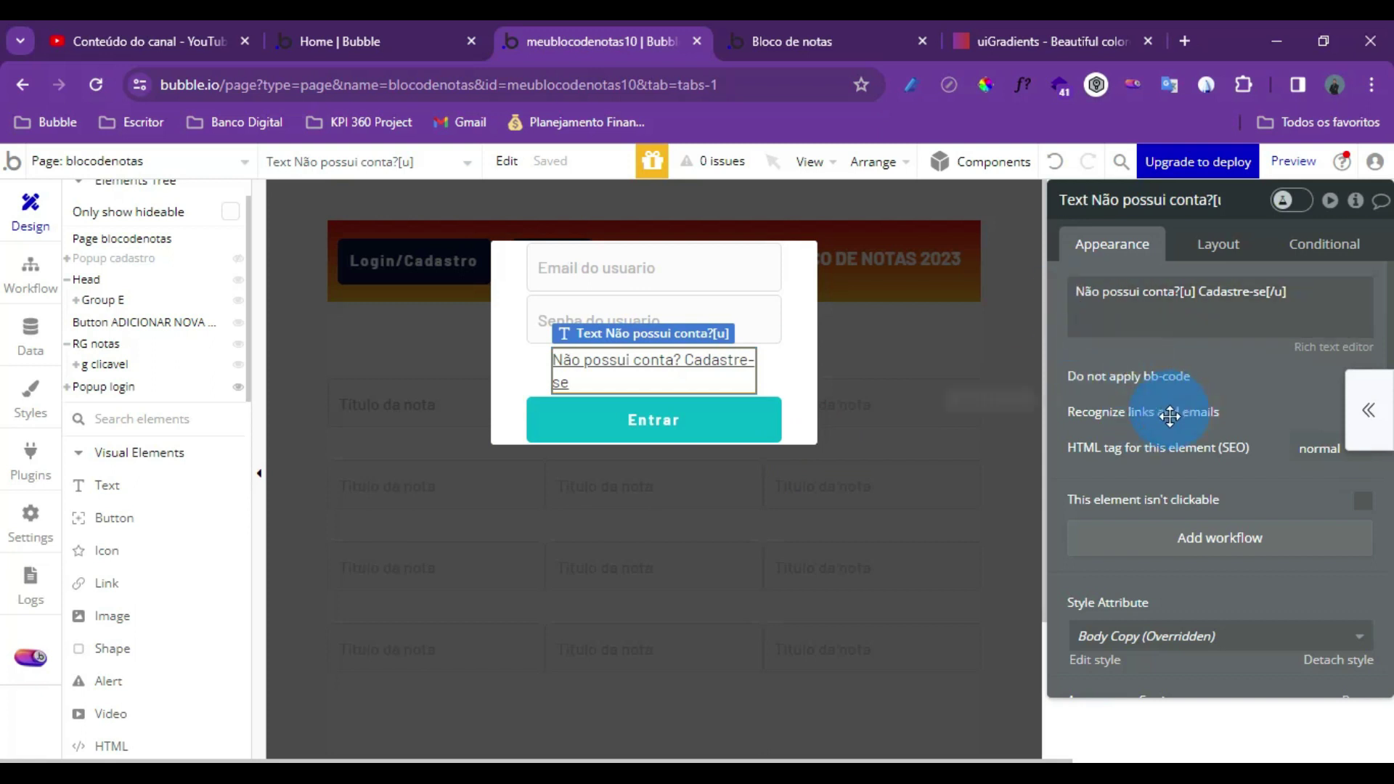
{"action": "scroll", "coordinate": [1169, 415], "scroll_direction": "down", "scroll_amount": 5}
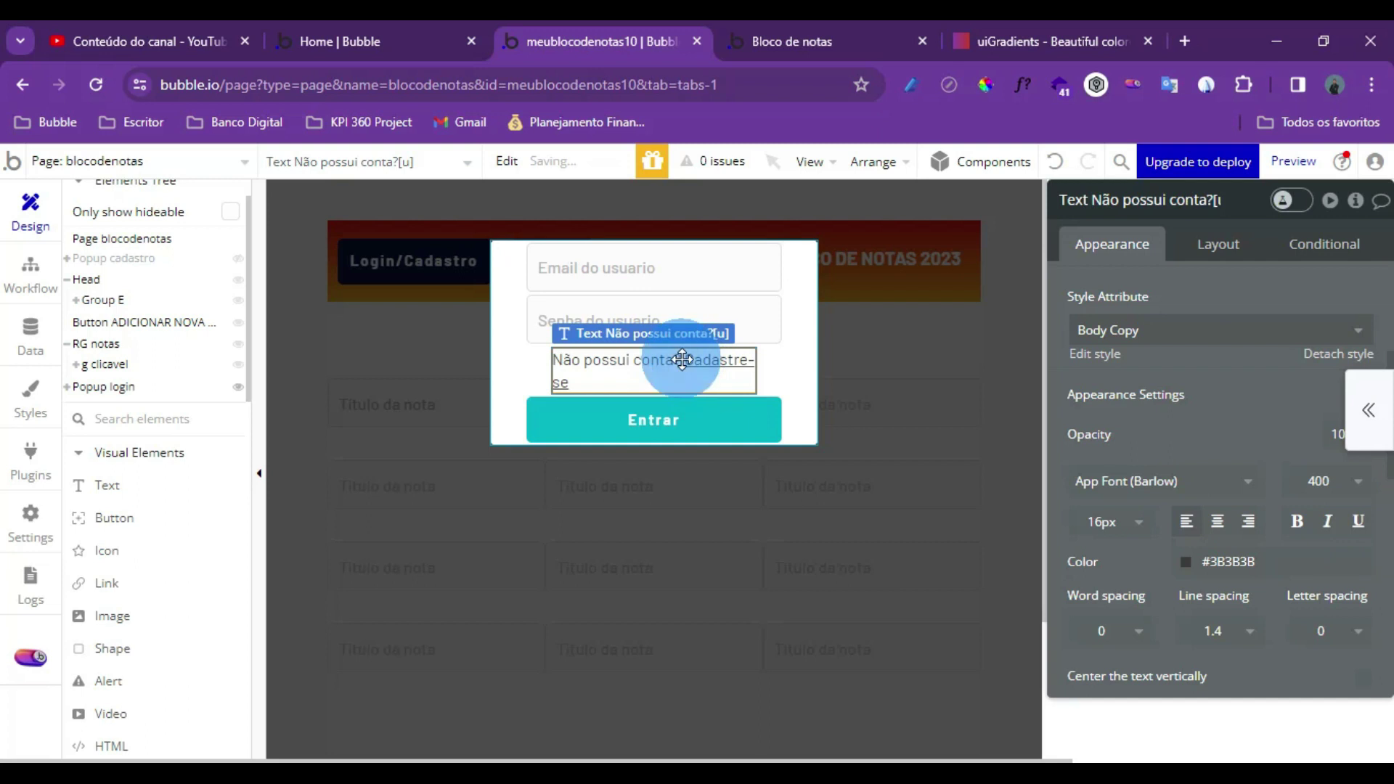
Turn off the fixed width of the "Não possui conta? Cadastre-se" text and set its minimum width to 0 px
{"action": "left_click", "coordinate": [1205, 244]}
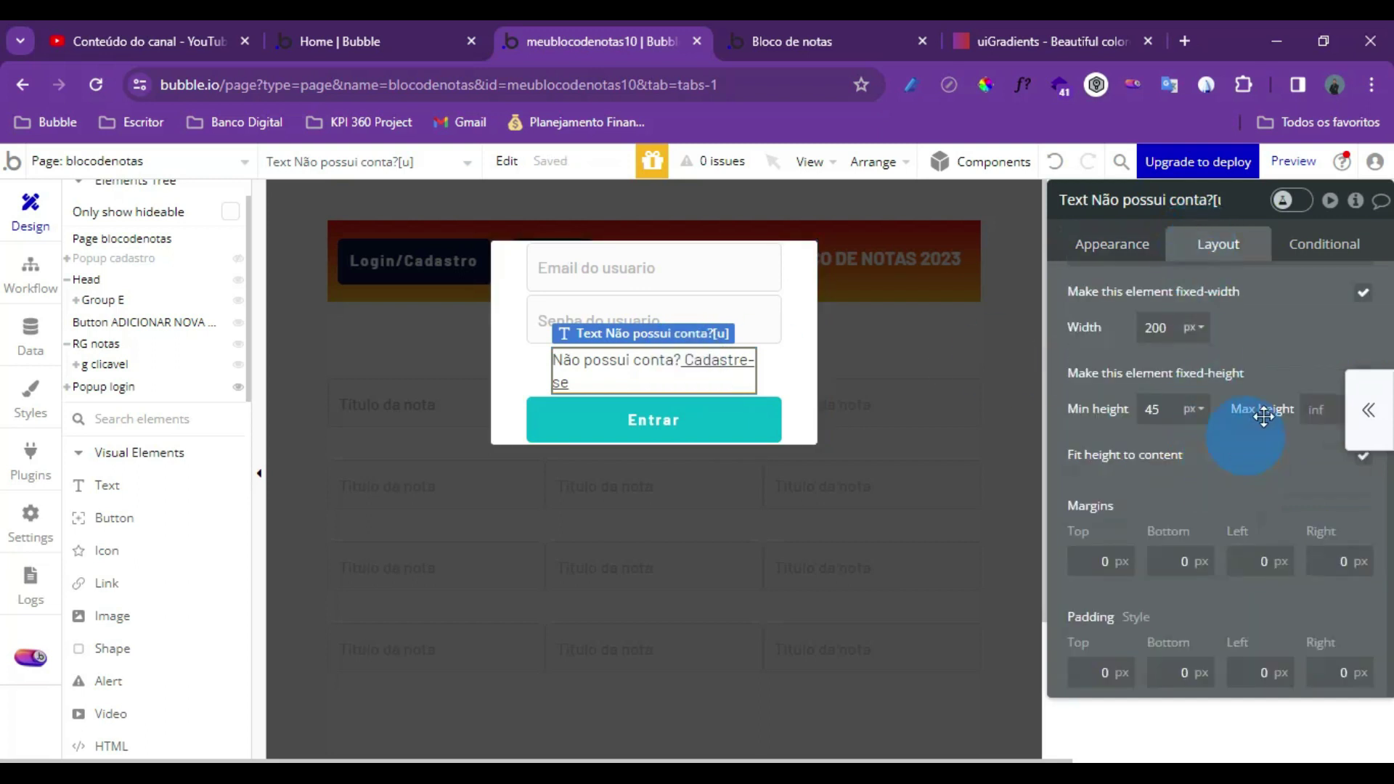
{"action": "left_click", "coordinate": [1363, 294]}
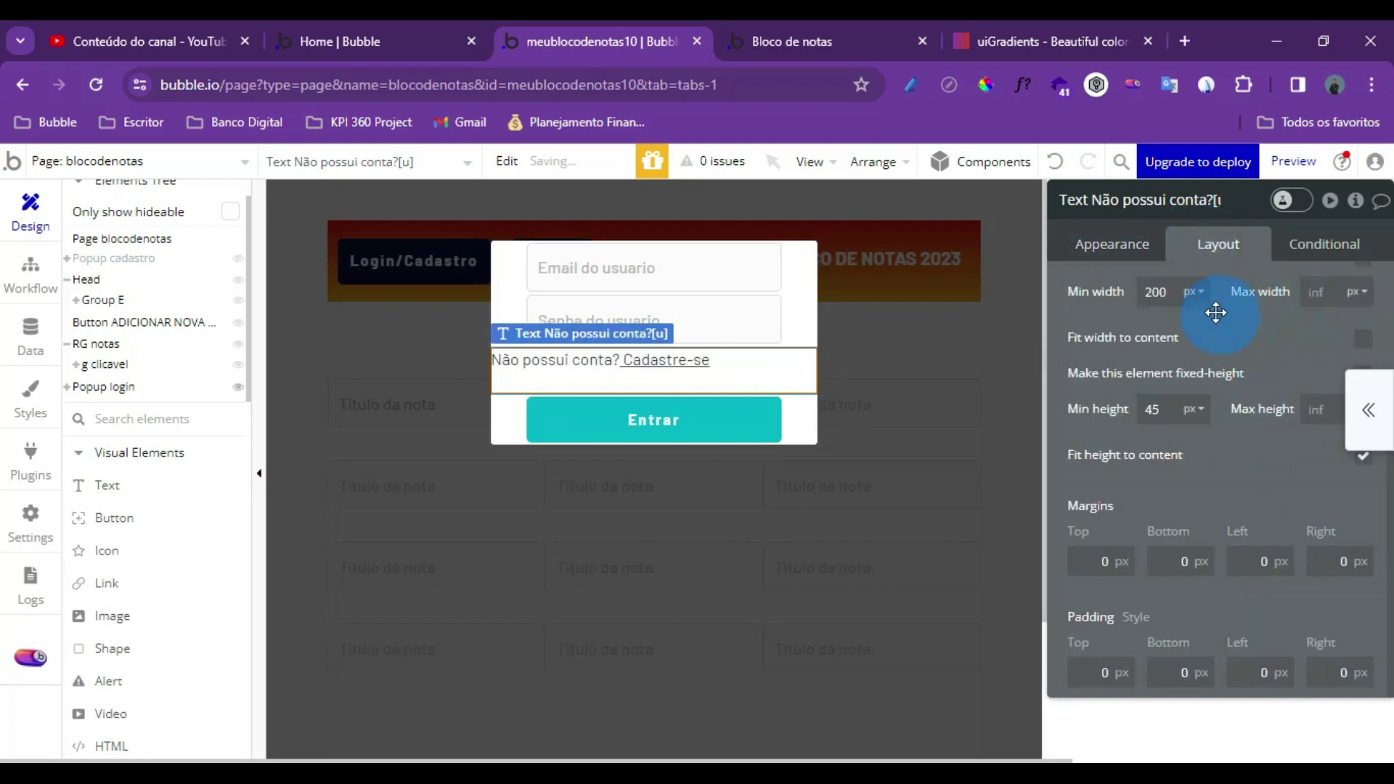
{"action": "left_click_drag", "start_coordinate": [1165, 292], "coordinate": [1136, 303]}
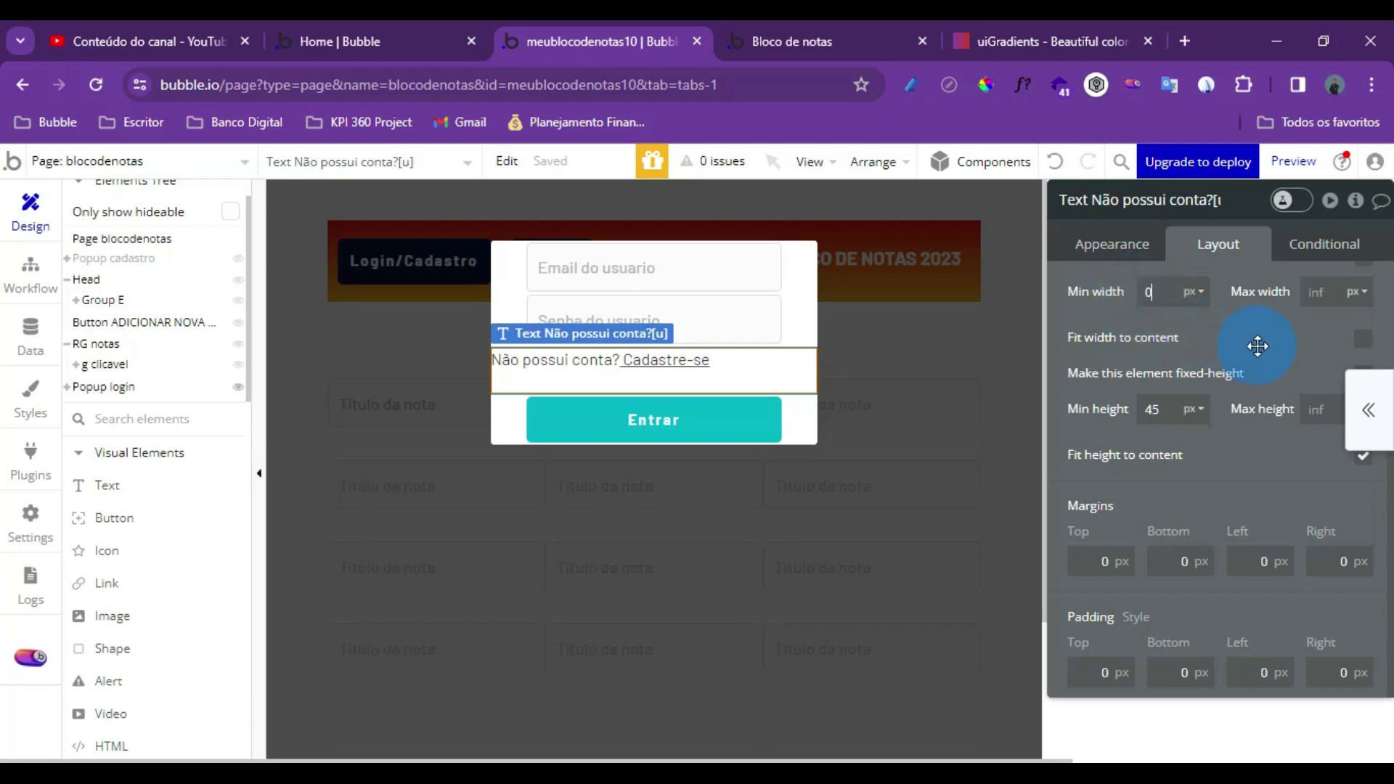
Fit the width of the "Não possui conta? Cadastre-se" text to its content and create a click workflow for it
{"action": "left_click", "coordinate": [1363, 343]}
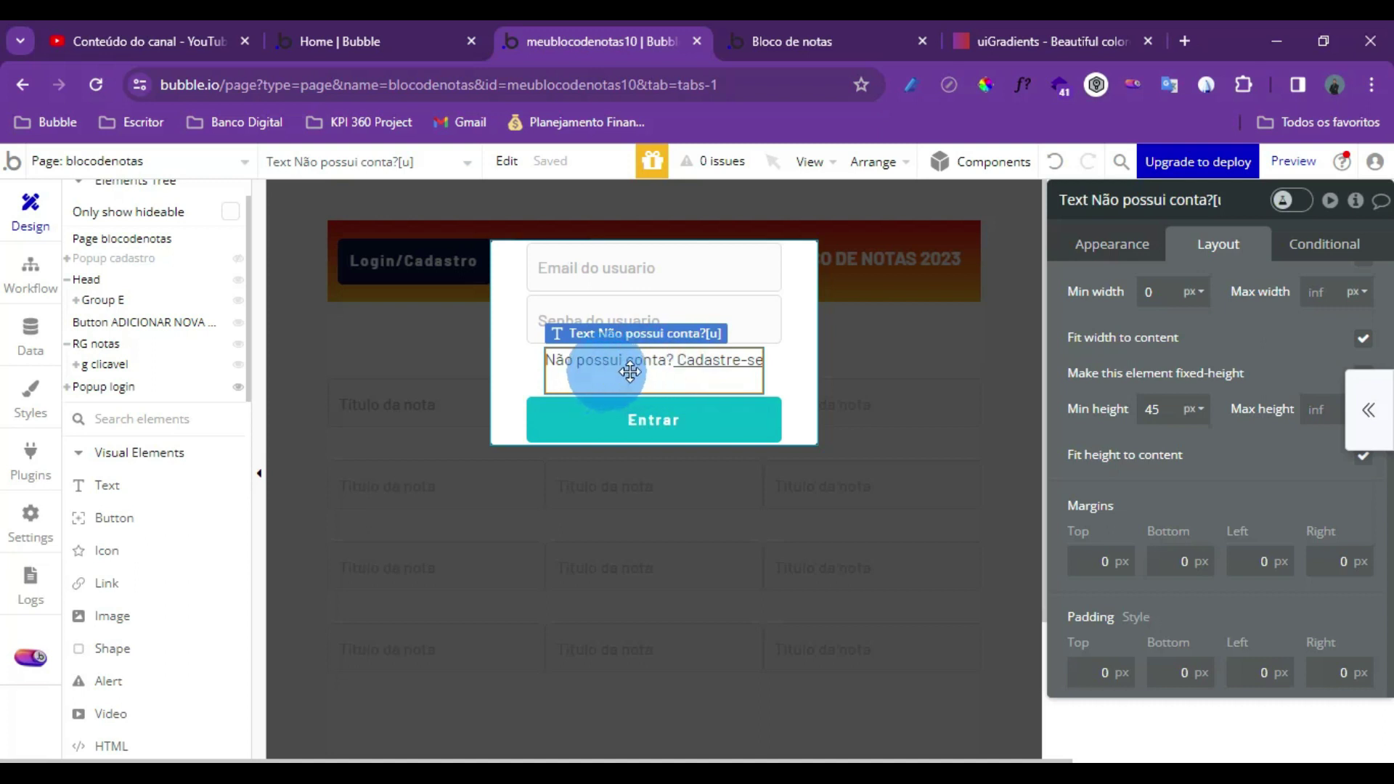
{"action": "left_click", "coordinate": [1135, 247]}
{"action": "left_click", "coordinate": [1201, 308]}
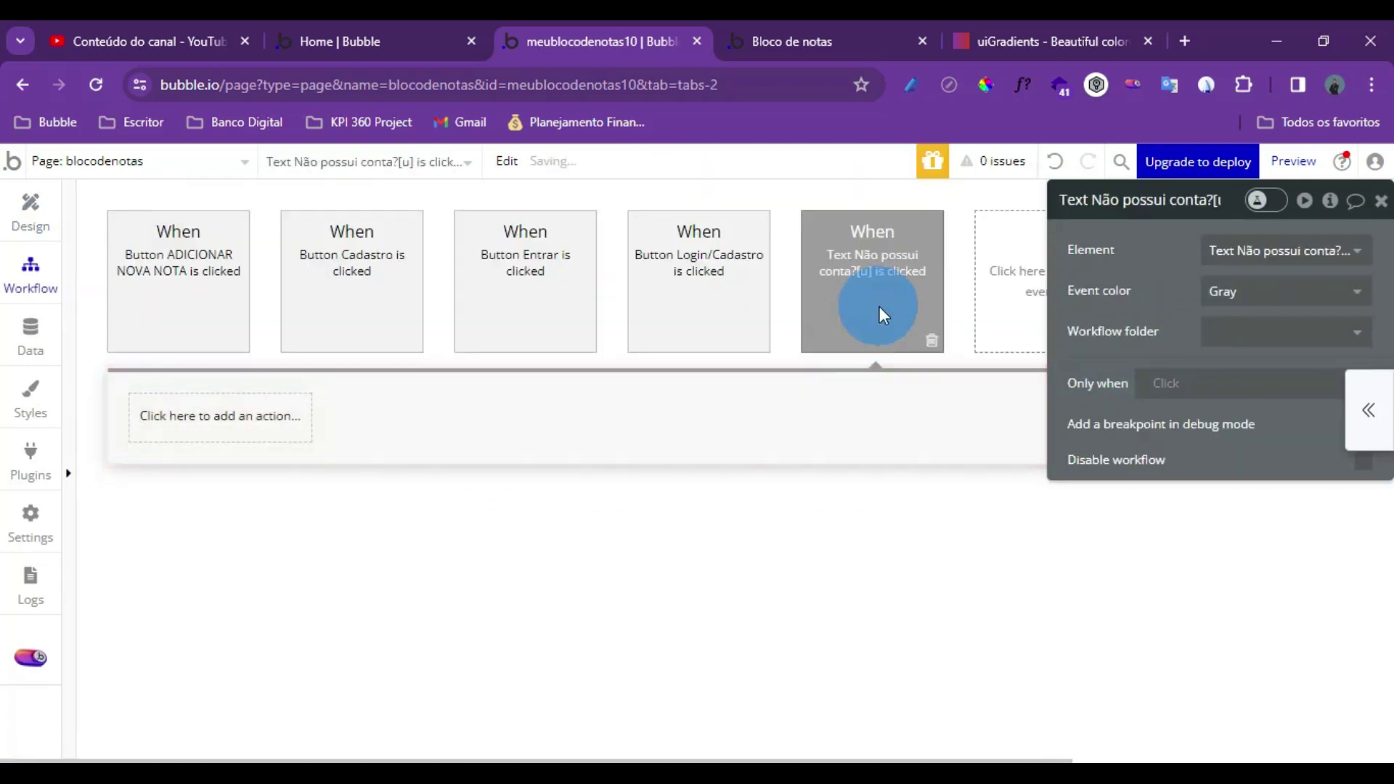
Add a Hide element action for Popup login to the "Não possui conta?" text's click workflow
{"action": "left_click", "coordinate": [245, 439]}
{"action": "mouse_move", "coordinate": [190, 696]}
{"action": "left_click", "coordinate": [425, 522]}
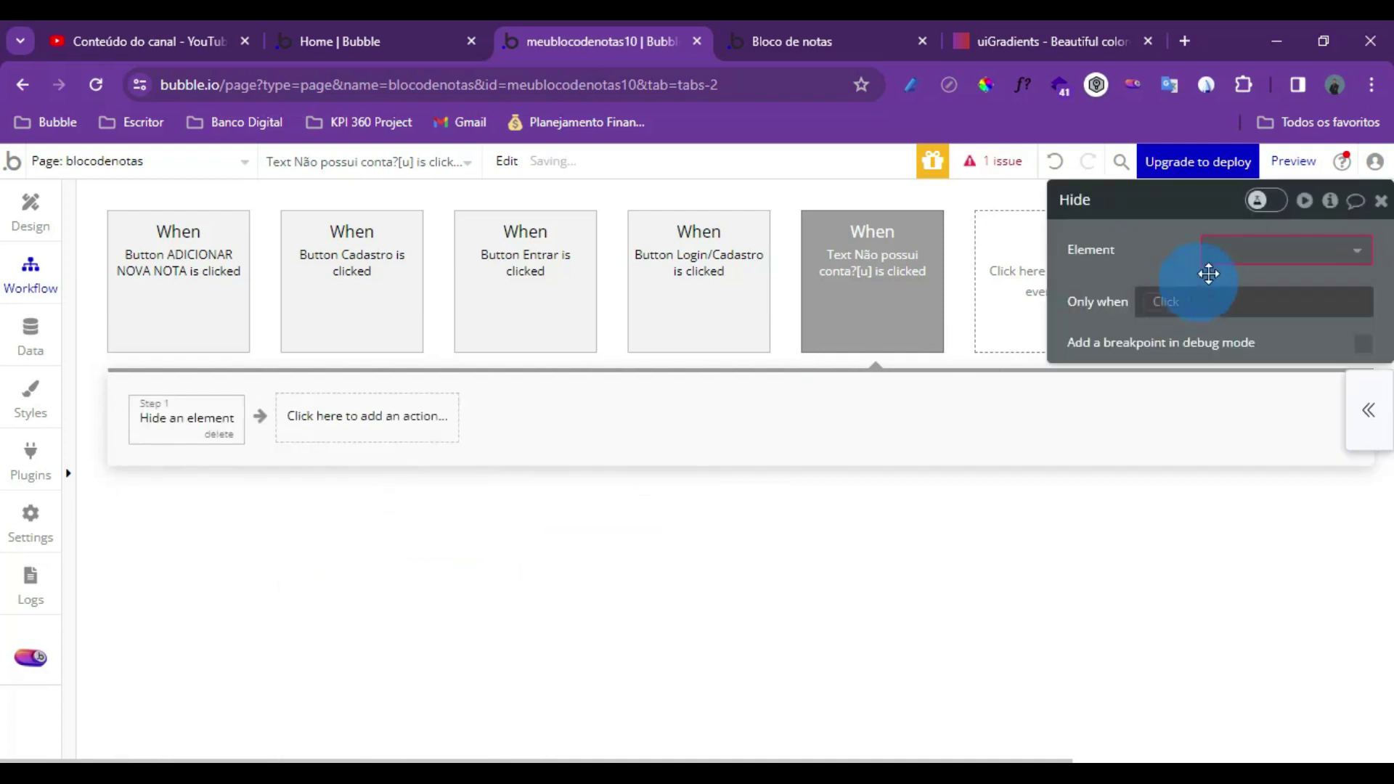
{"action": "left_click", "coordinate": [1277, 251]}
{"action": "left_click", "coordinate": [1269, 294]}
Add a second action to the "Não possui conta?" workflow that shows Popup cadastro
{"action": "left_click", "coordinate": [404, 426]}
{"action": "mouse_move", "coordinate": [364, 697]}
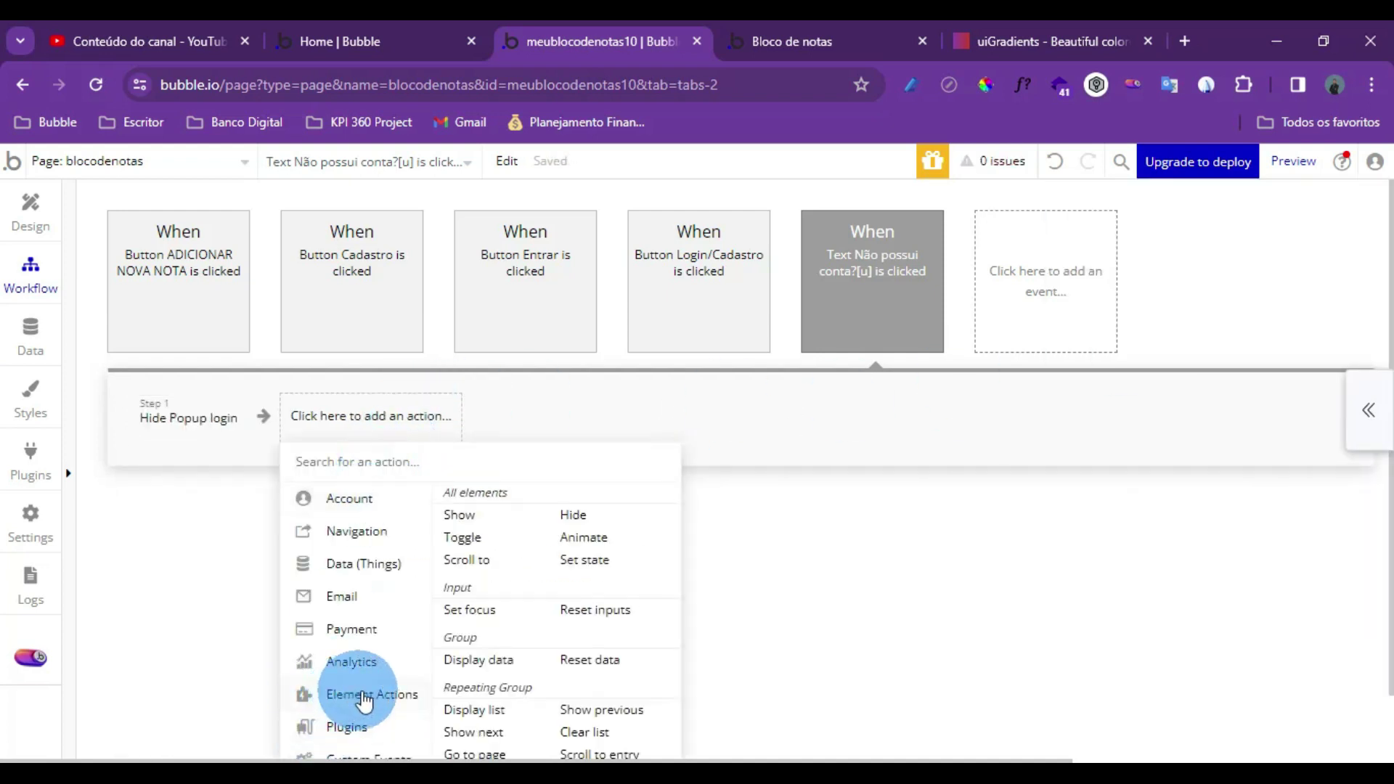
{"action": "left_click", "coordinate": [471, 512]}
{"action": "left_click", "coordinate": [1251, 251]}
{"action": "left_click", "coordinate": [1237, 283]}
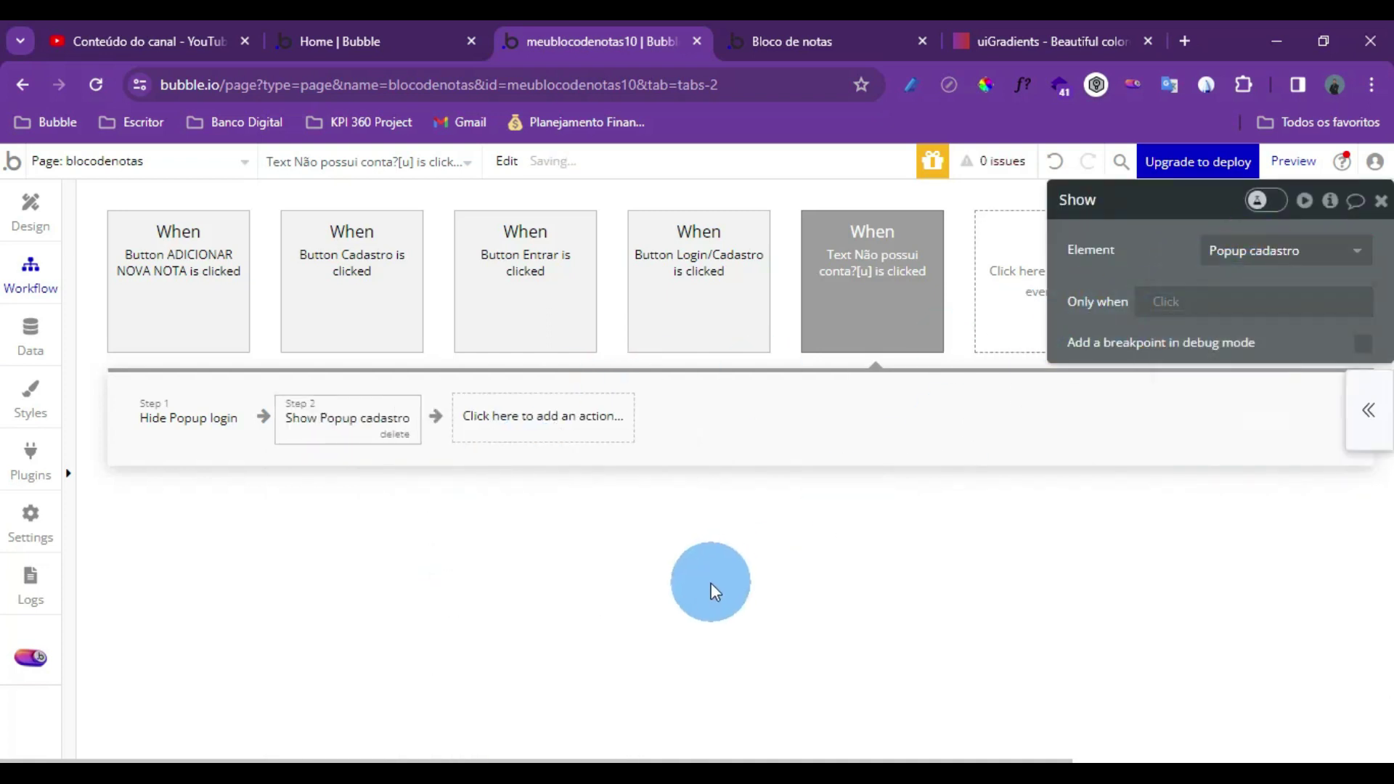
Return to the page design and set Popup login's top and bottom padding to 20 px
{"action": "left_click", "coordinate": [31, 217]}
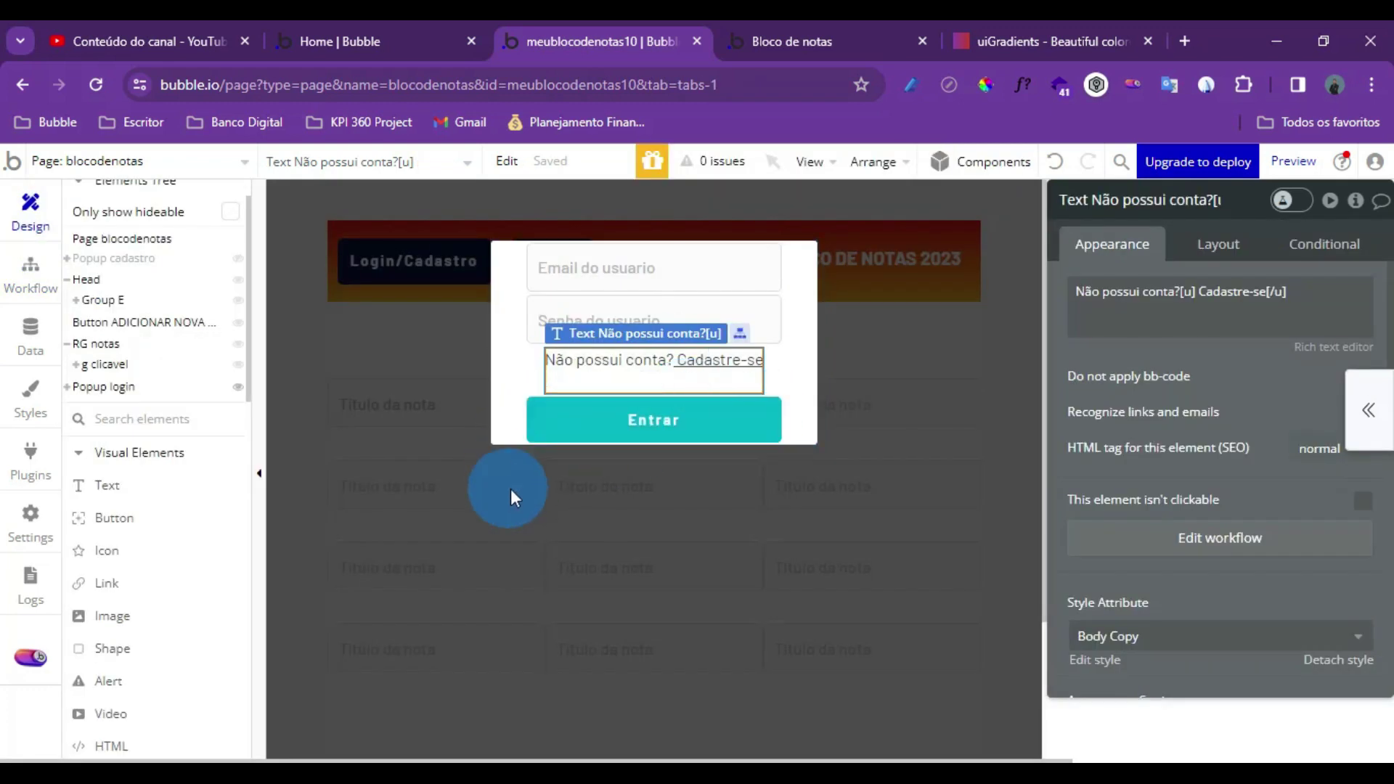
{"action": "left_click", "coordinate": [800, 369]}
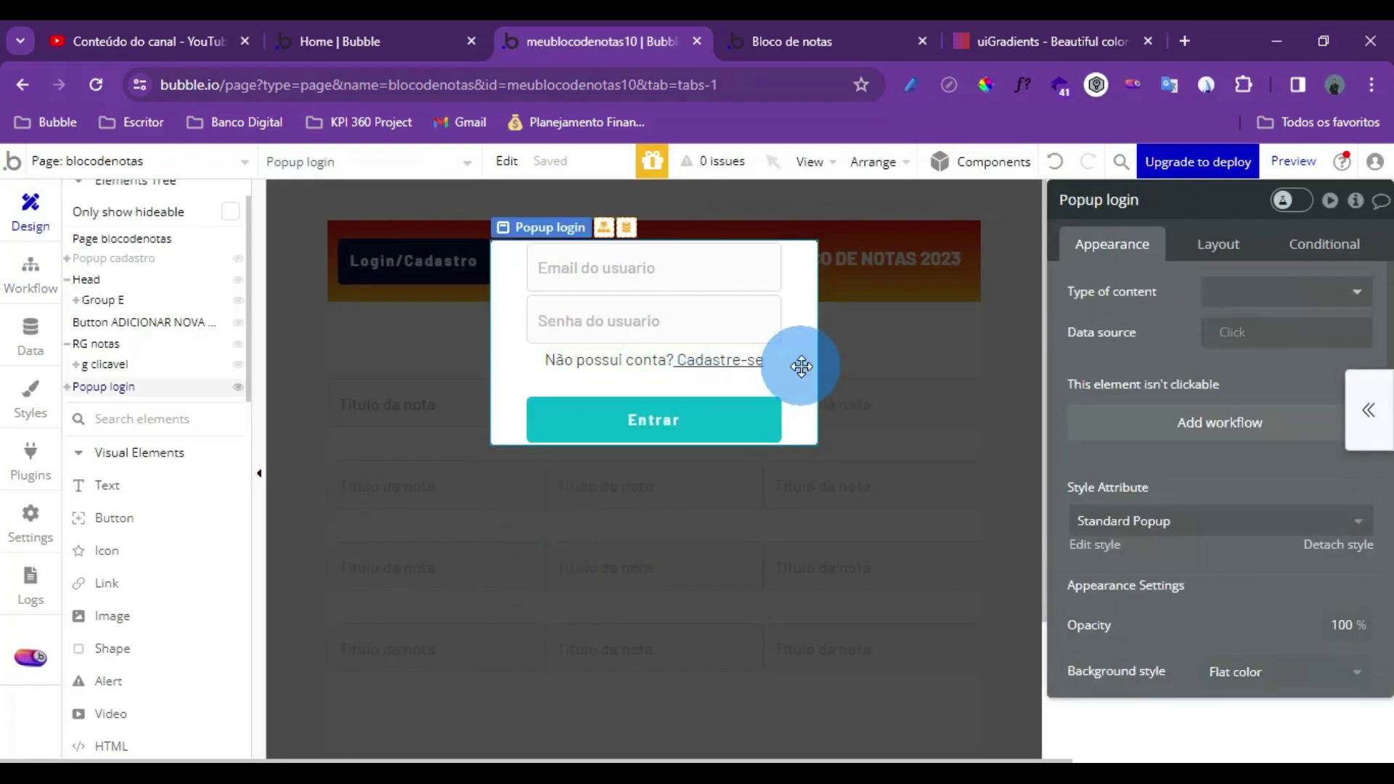
{"action": "left_click", "coordinate": [671, 422]}
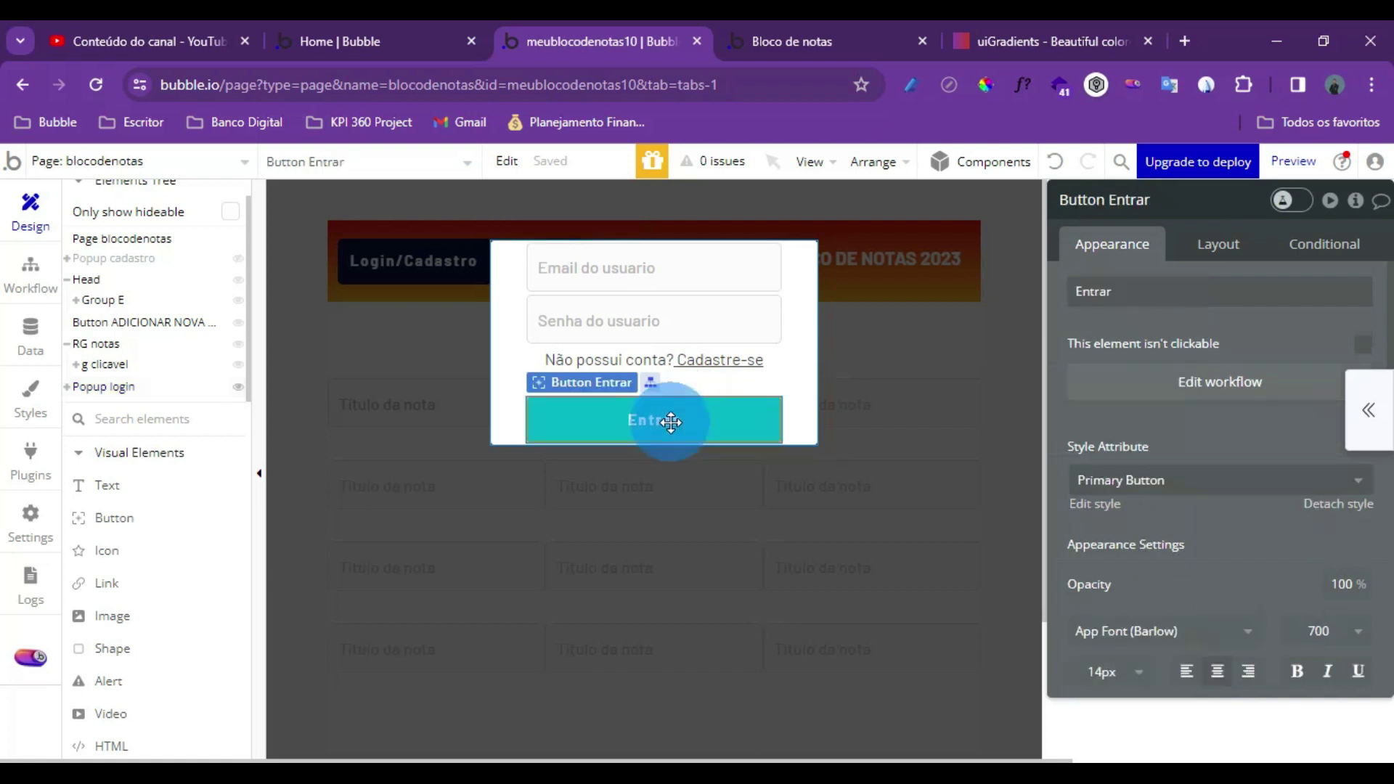
{"action": "left_click", "coordinate": [804, 354]}
{"action": "left_click", "coordinate": [1218, 244]}
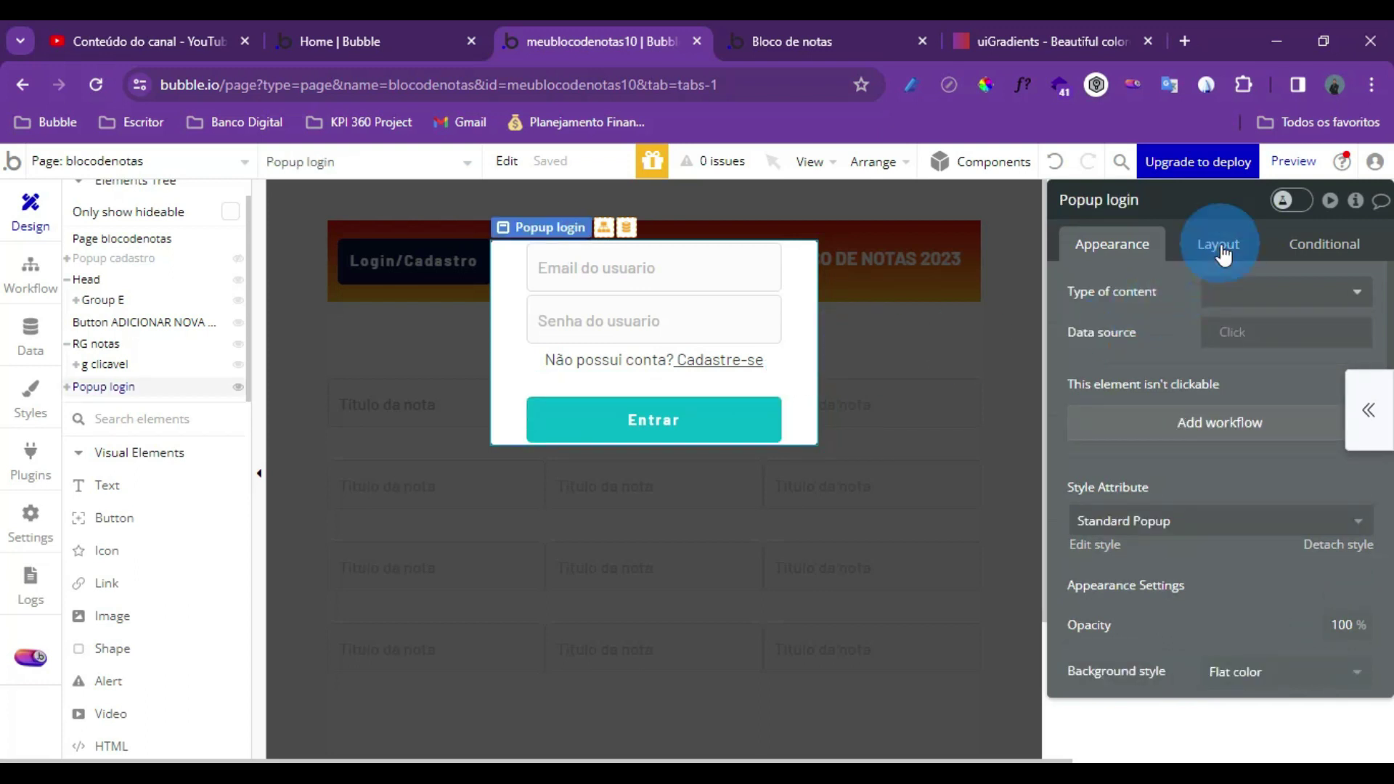
{"action": "scroll", "coordinate": [1185, 541], "scroll_direction": "down", "scroll_amount": 1}
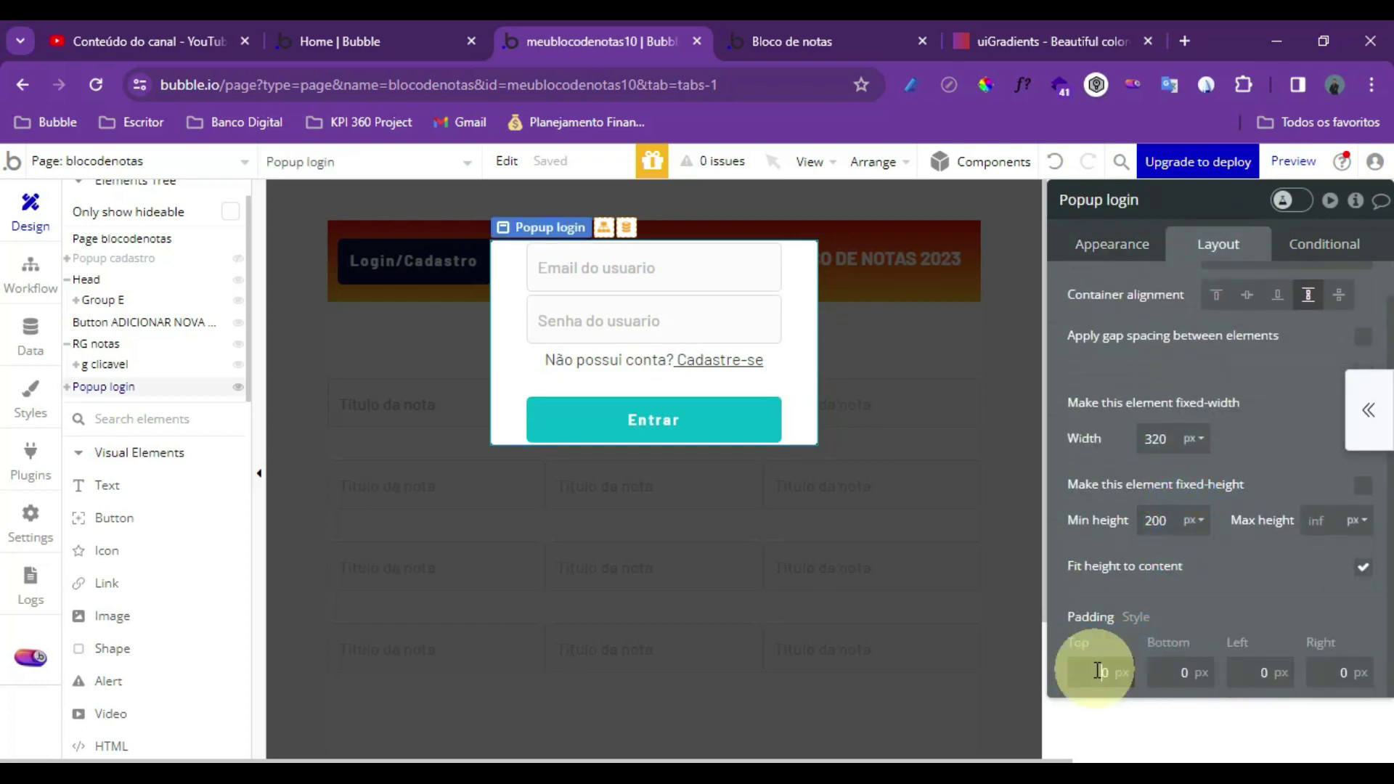
{"action": "left_click", "coordinate": [1165, 680]}
{"action": "type", "text": "20"}
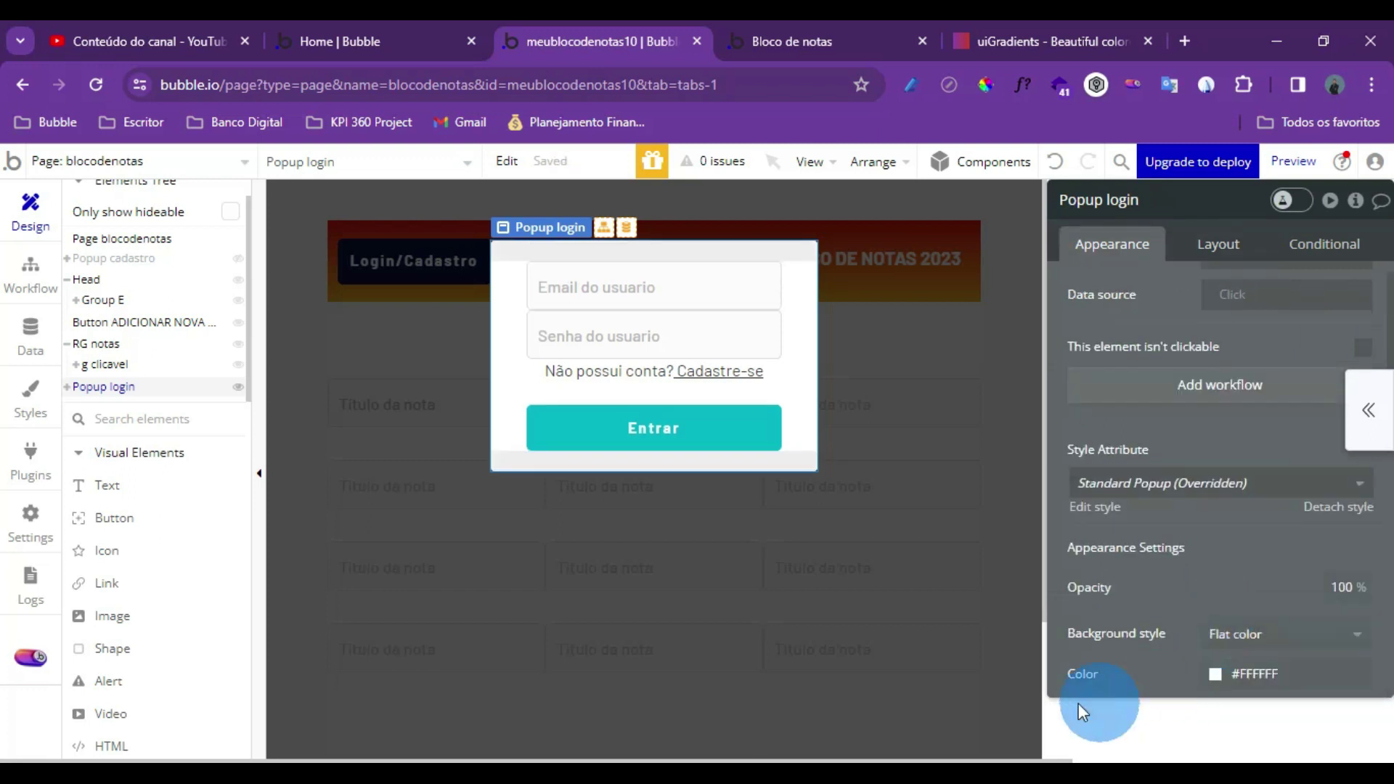
Set the minimum height of Popup cadastro to 220 px
{"action": "left_click", "coordinate": [116, 257]}
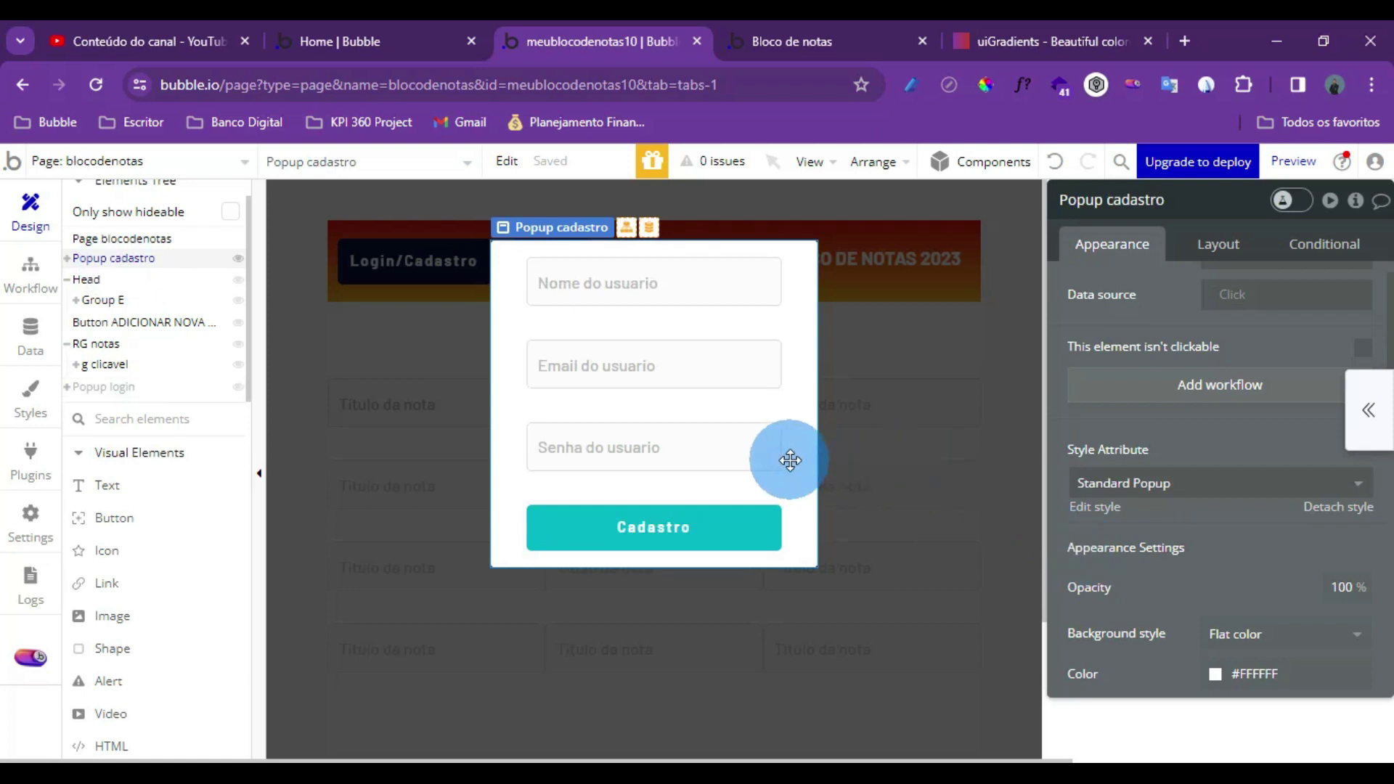
{"action": "scroll", "coordinate": [1144, 425], "scroll_direction": "up", "scroll_amount": 1}
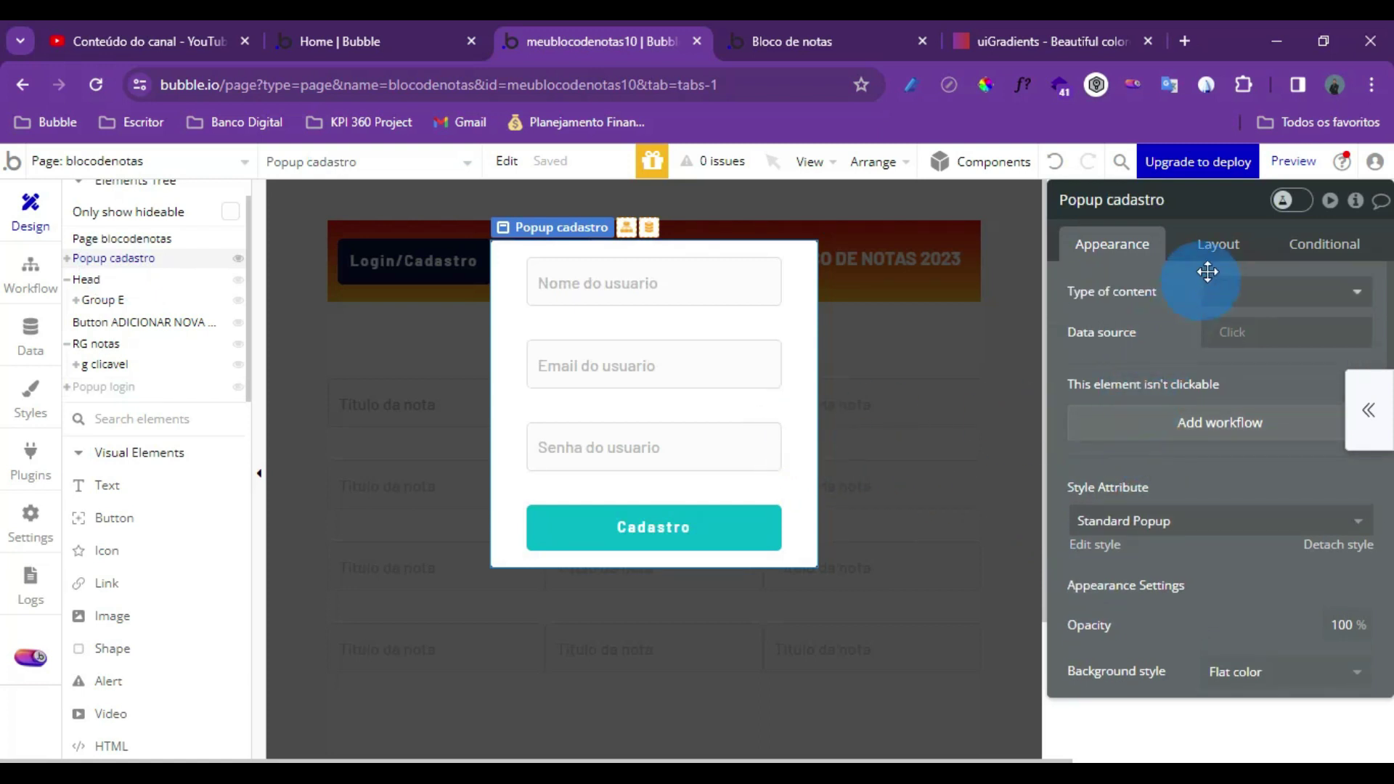
{"action": "left_click", "coordinate": [1218, 244]}
{"action": "scroll", "coordinate": [1281, 421], "scroll_direction": "down", "scroll_amount": 1}
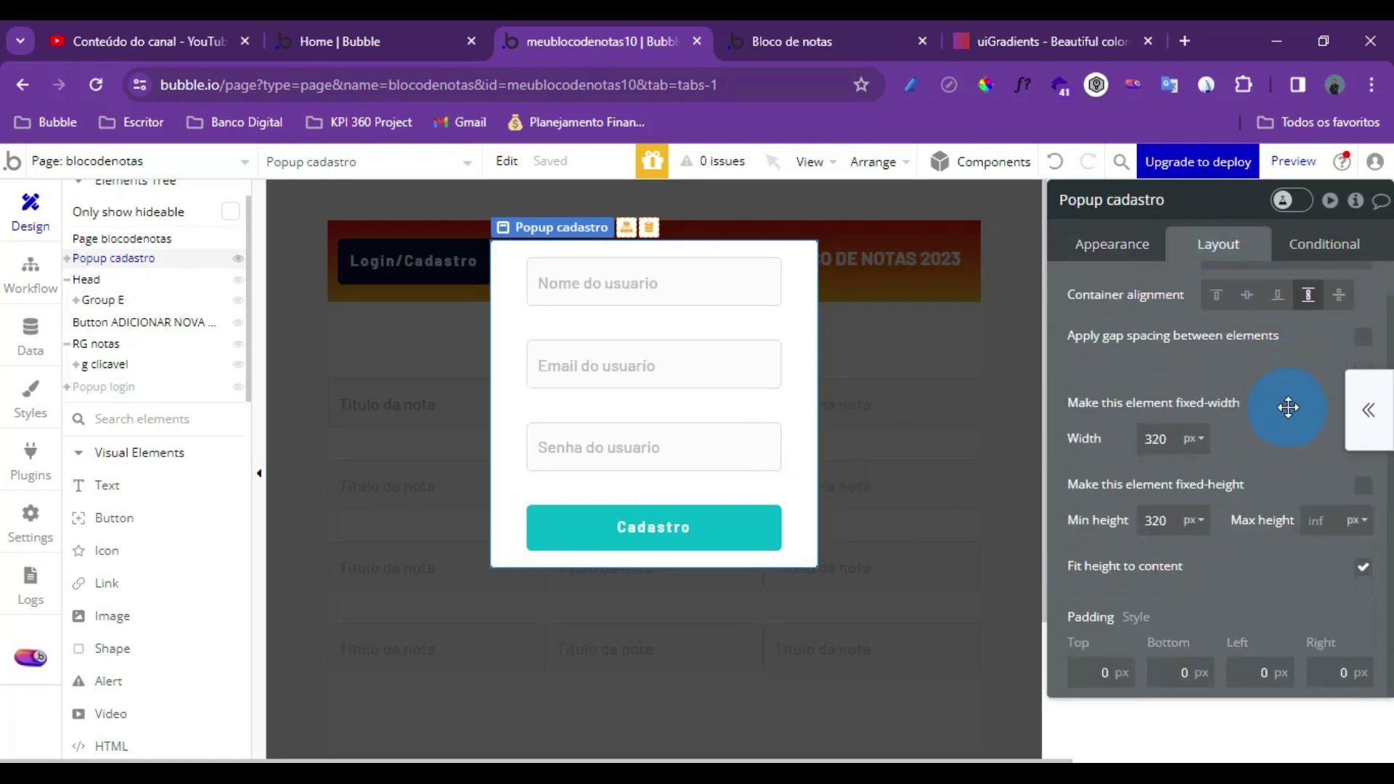
{"action": "left_click_drag", "start_coordinate": [1166, 514], "coordinate": [1120, 520]}
{"action": "type", "text": "220"}
{"action": "left_click", "coordinate": [1199, 550]}
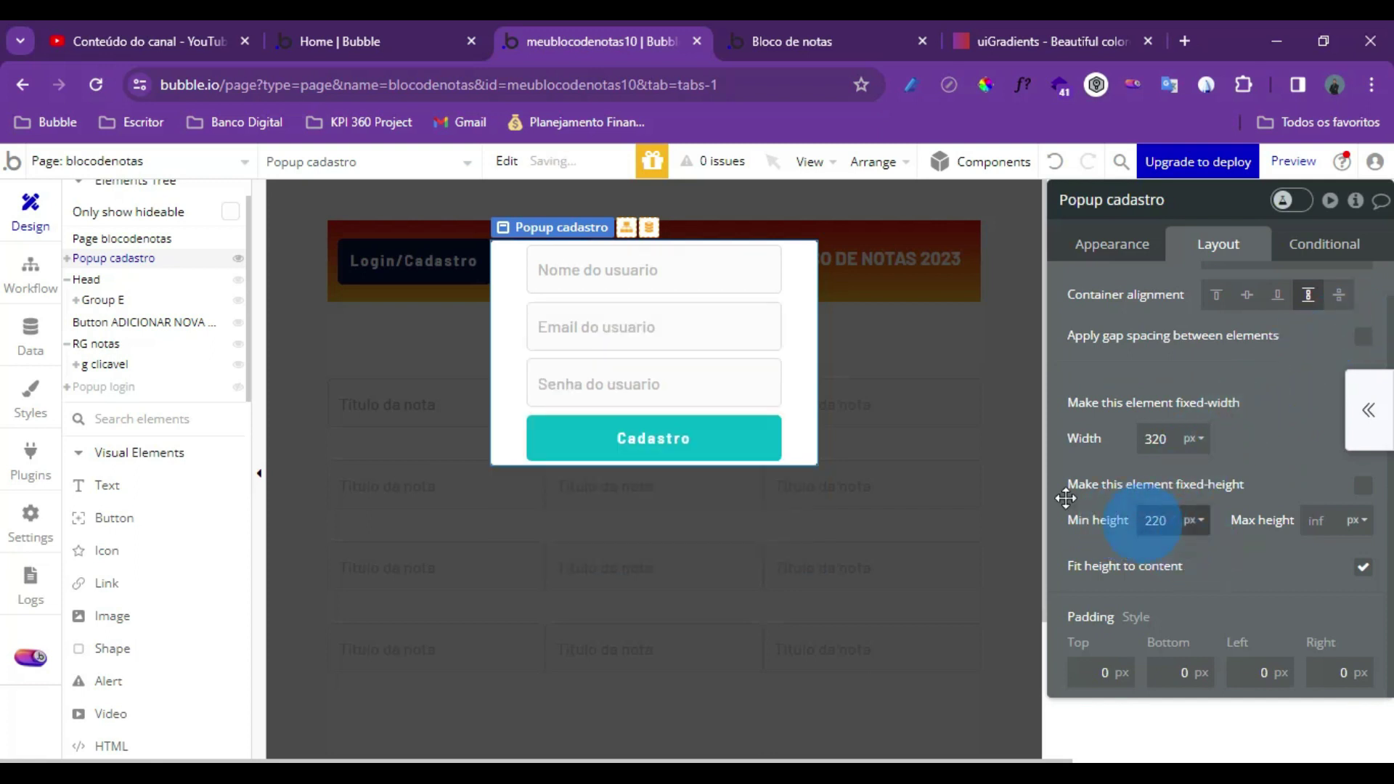
Set Popup cadastro's top and bottom padding to 20 px
{"action": "left_click", "coordinate": [1170, 521]}
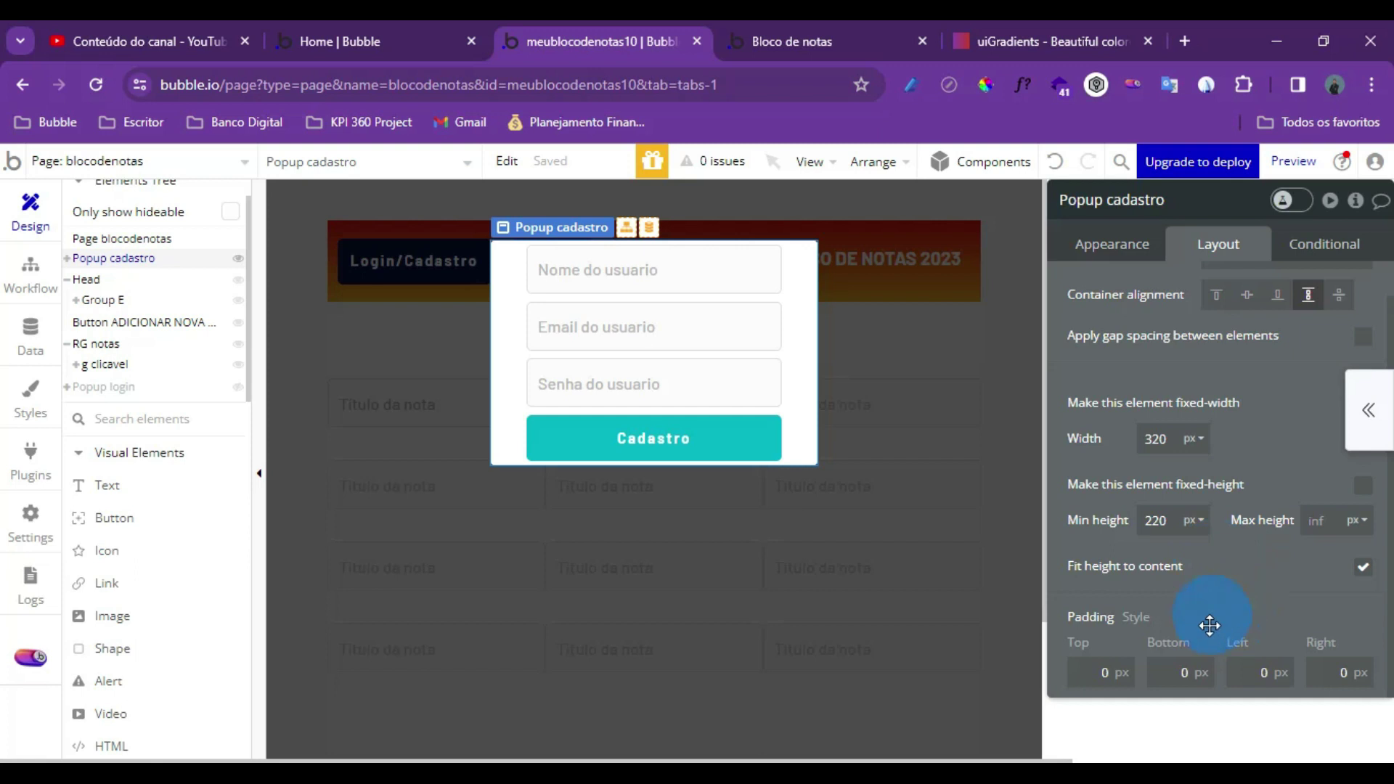
{"action": "type", "text": "20"}
{"action": "left_click", "coordinate": [1181, 672]}
{"action": "type", "text": "20"}
{"action": "left_click", "coordinate": [1255, 626]}
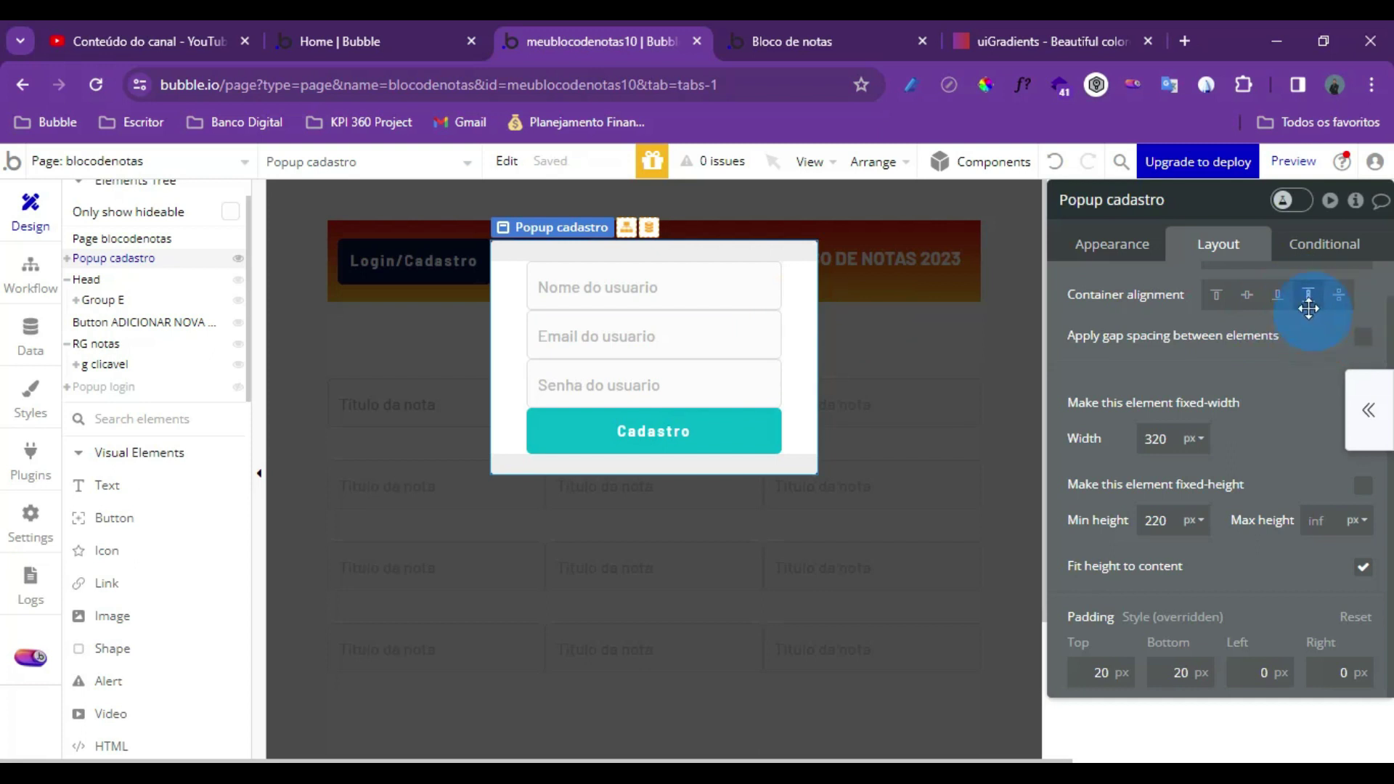
Apply gap spacing between the elements of Popup cadastro with a row gap of 10 px
{"action": "left_click", "coordinate": [1362, 338]}
{"action": "left_click", "coordinate": [1346, 370]}
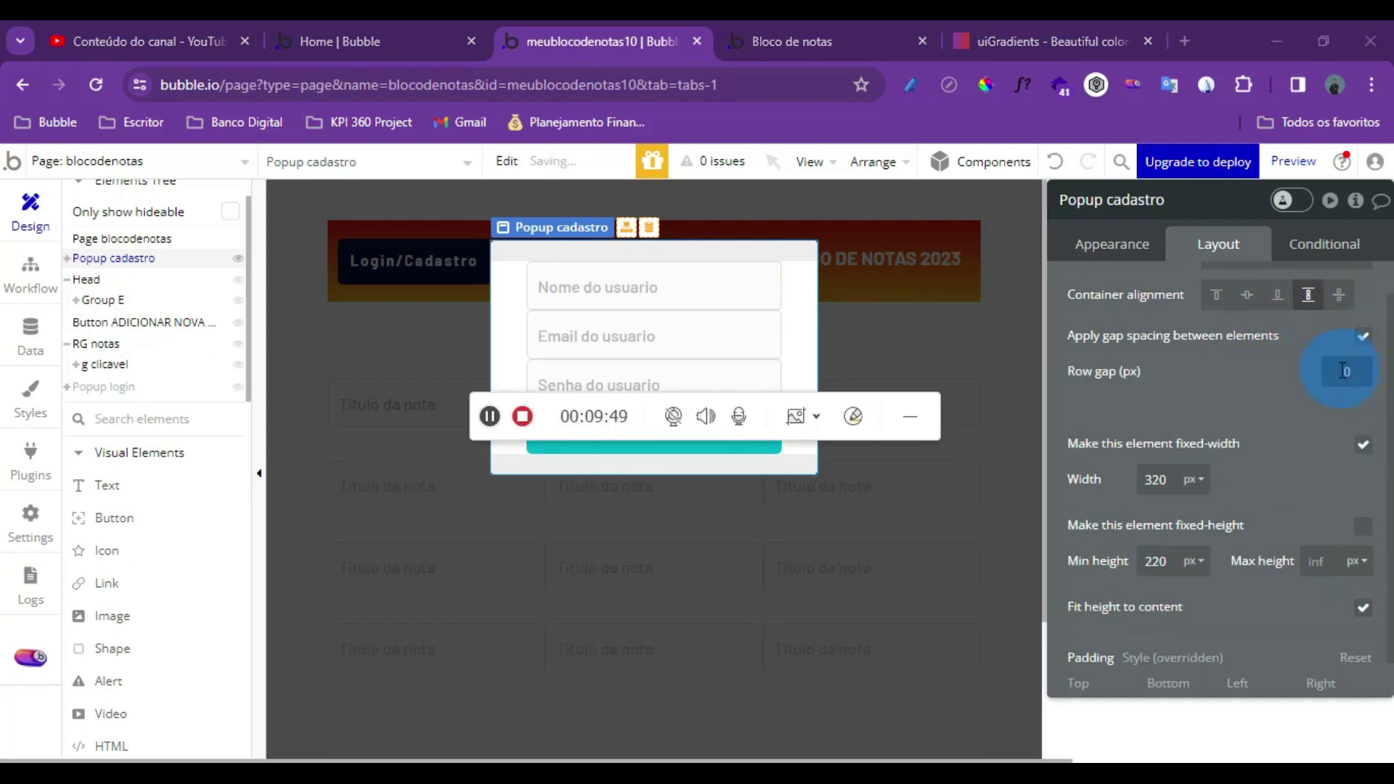
{"action": "type", "text": "10"}
{"action": "left_click", "coordinate": [1320, 401]}
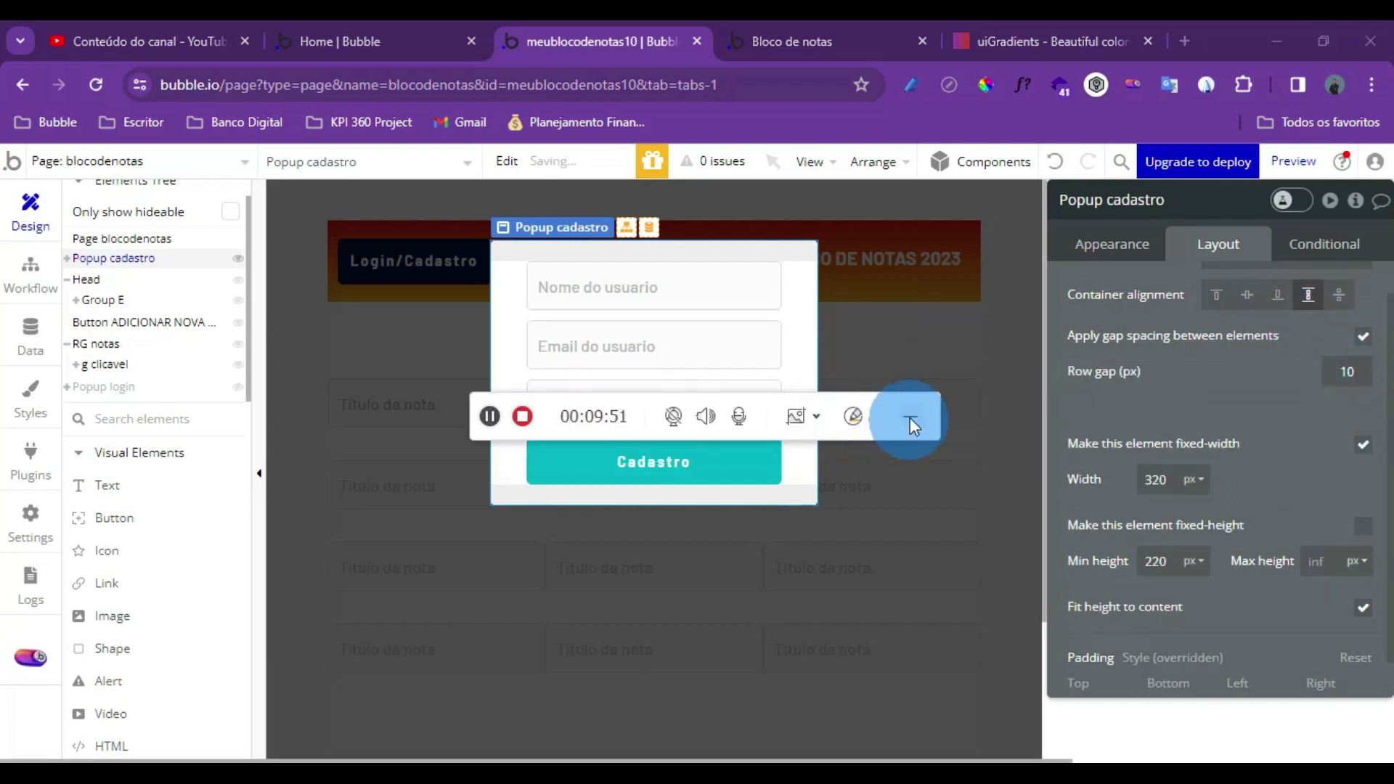
{"action": "left_click", "coordinate": [910, 416]}
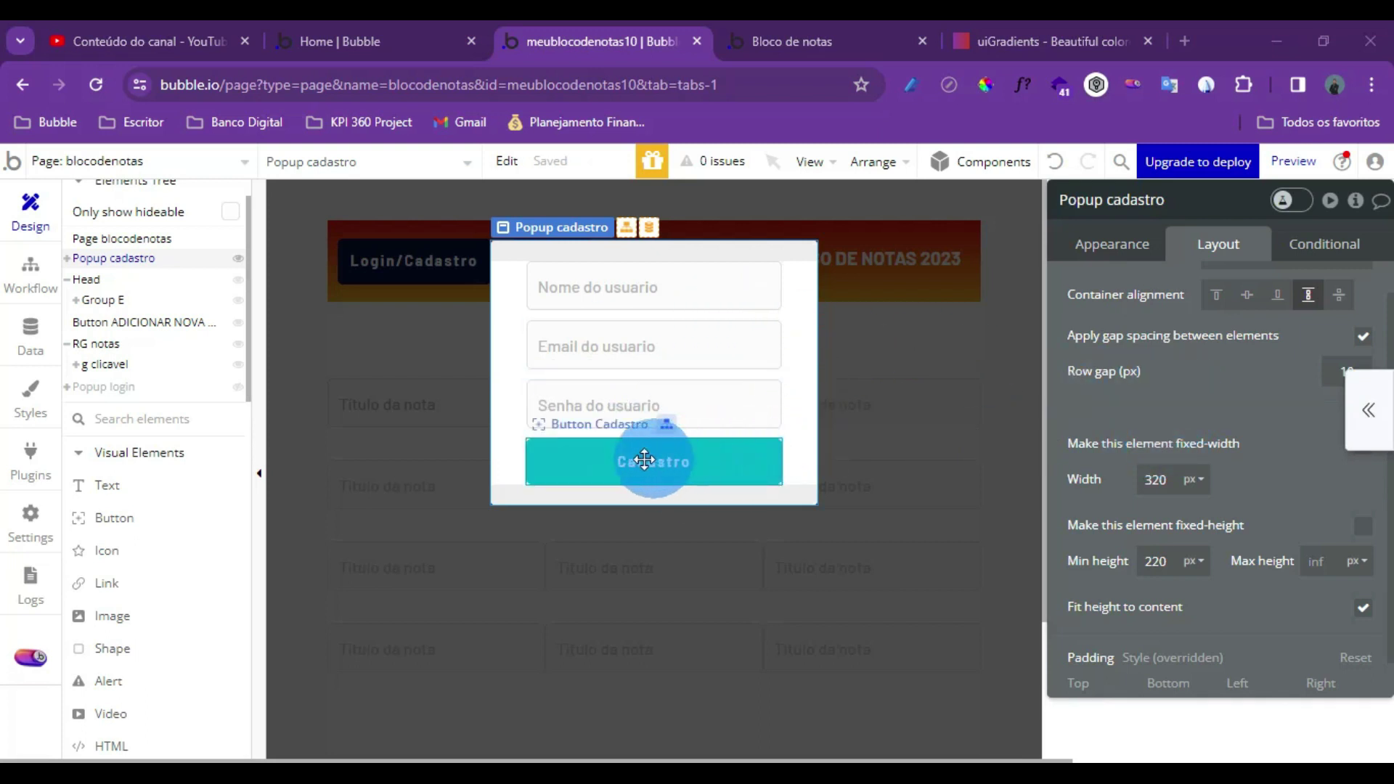
Copy the "Não possui conta? Cadastre-se" text from Popup login and paste it into Popup cadastro
{"action": "left_click", "coordinate": [109, 387]}
{"action": "left_click", "coordinate": [666, 365]}
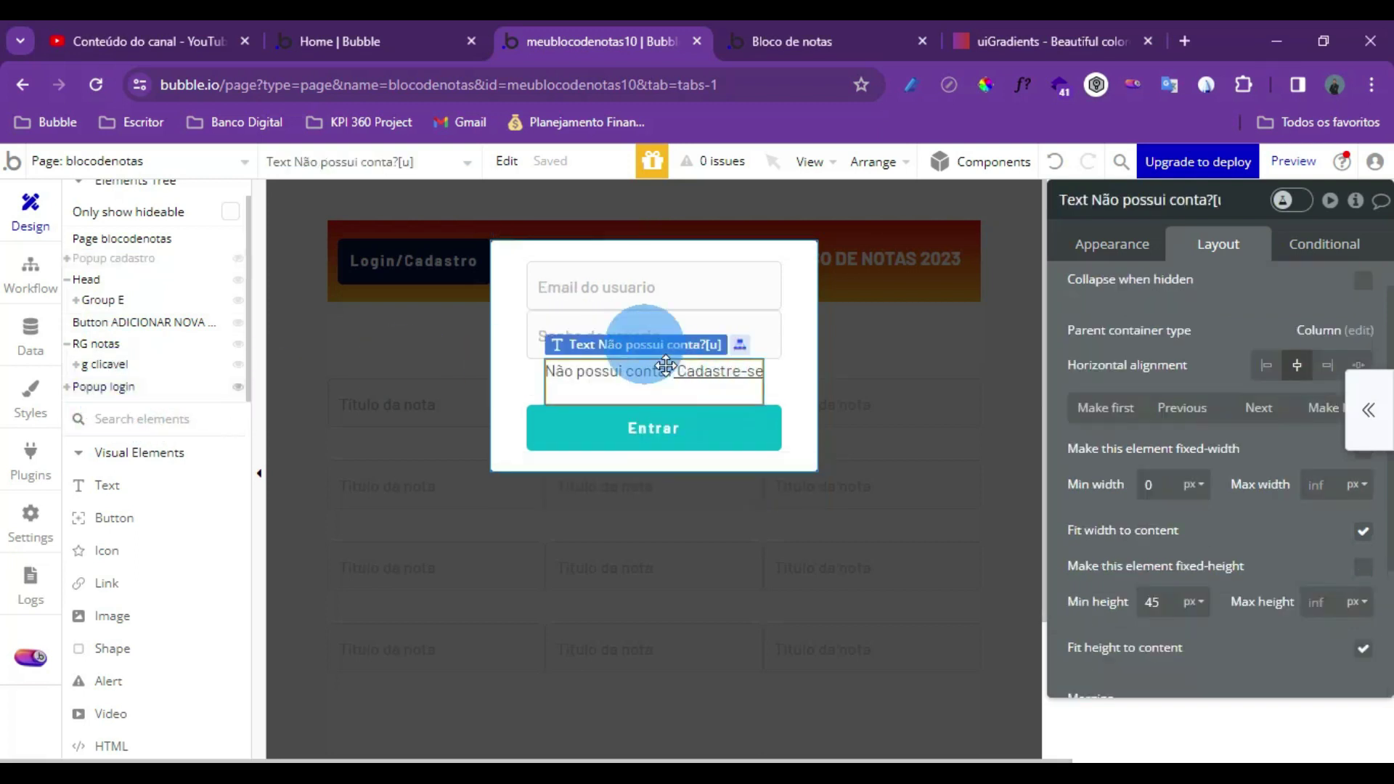
{"action": "right_click", "coordinate": [664, 367]}
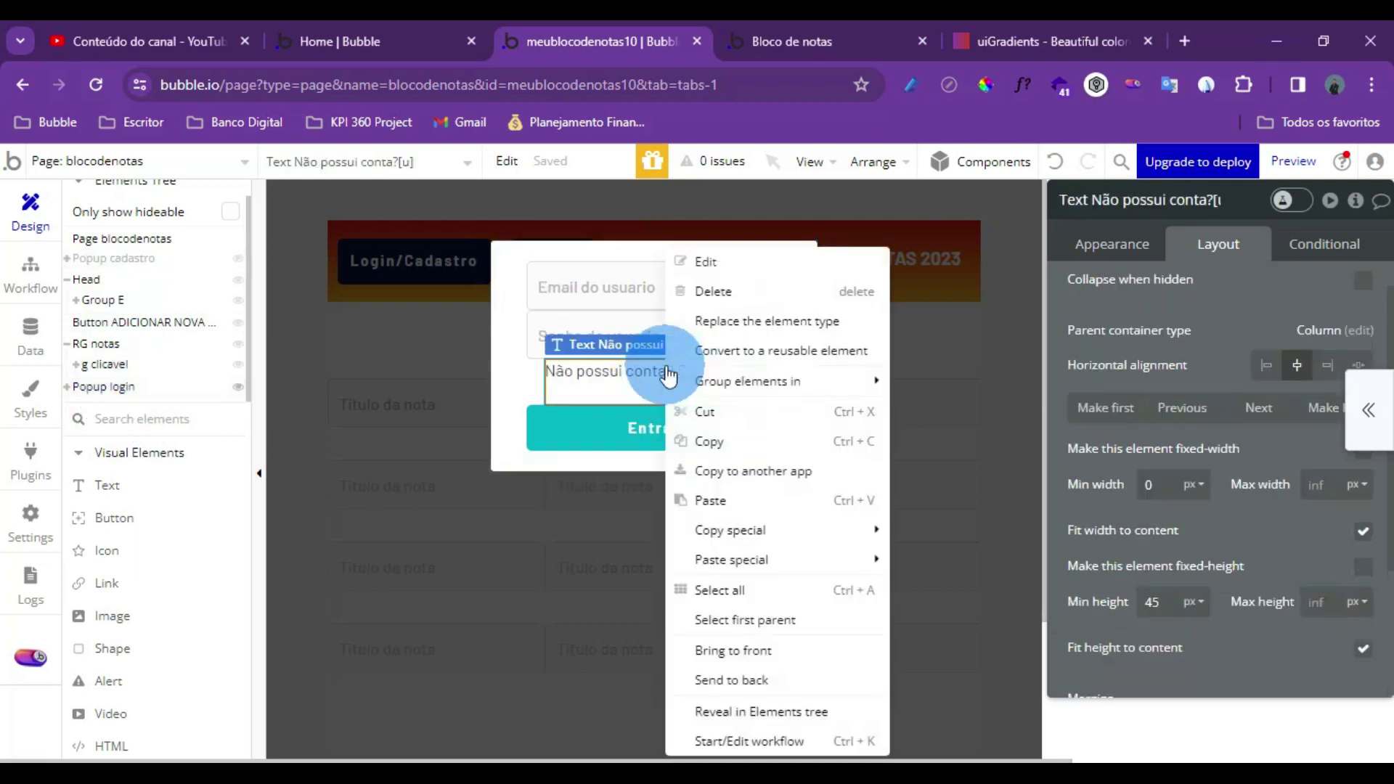
{"action": "left_click", "coordinate": [715, 443]}
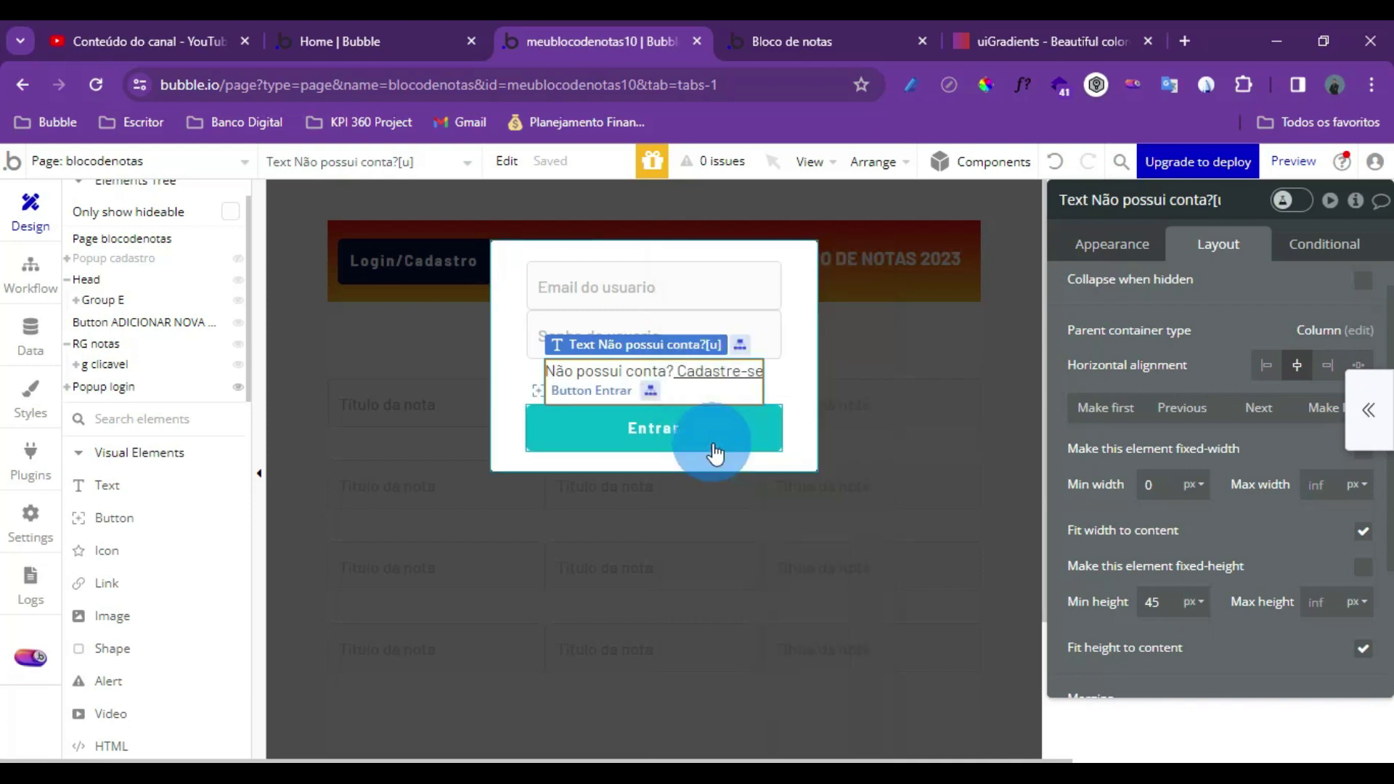
{"action": "left_click", "coordinate": [108, 259]}
{"action": "right_click", "coordinate": [516, 420]}
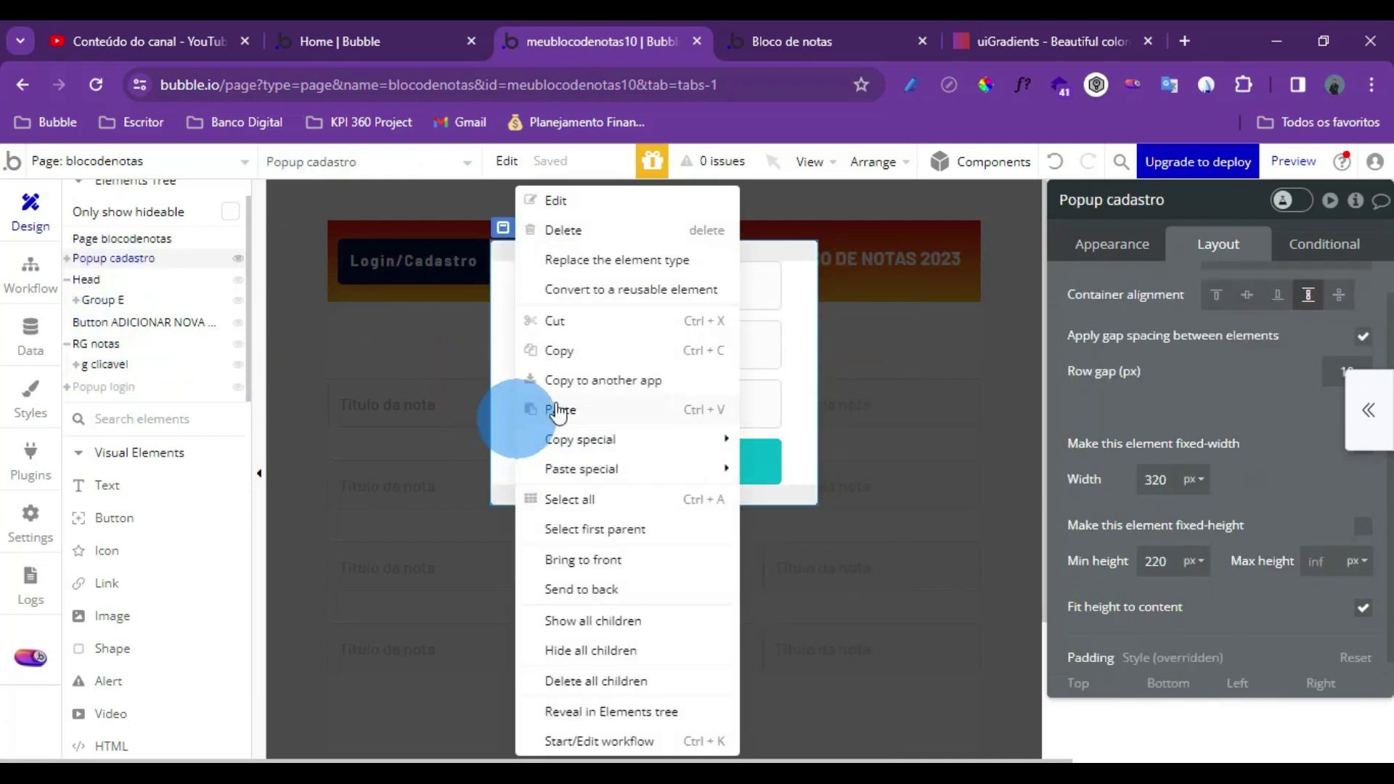
{"action": "left_click", "coordinate": [559, 409]}
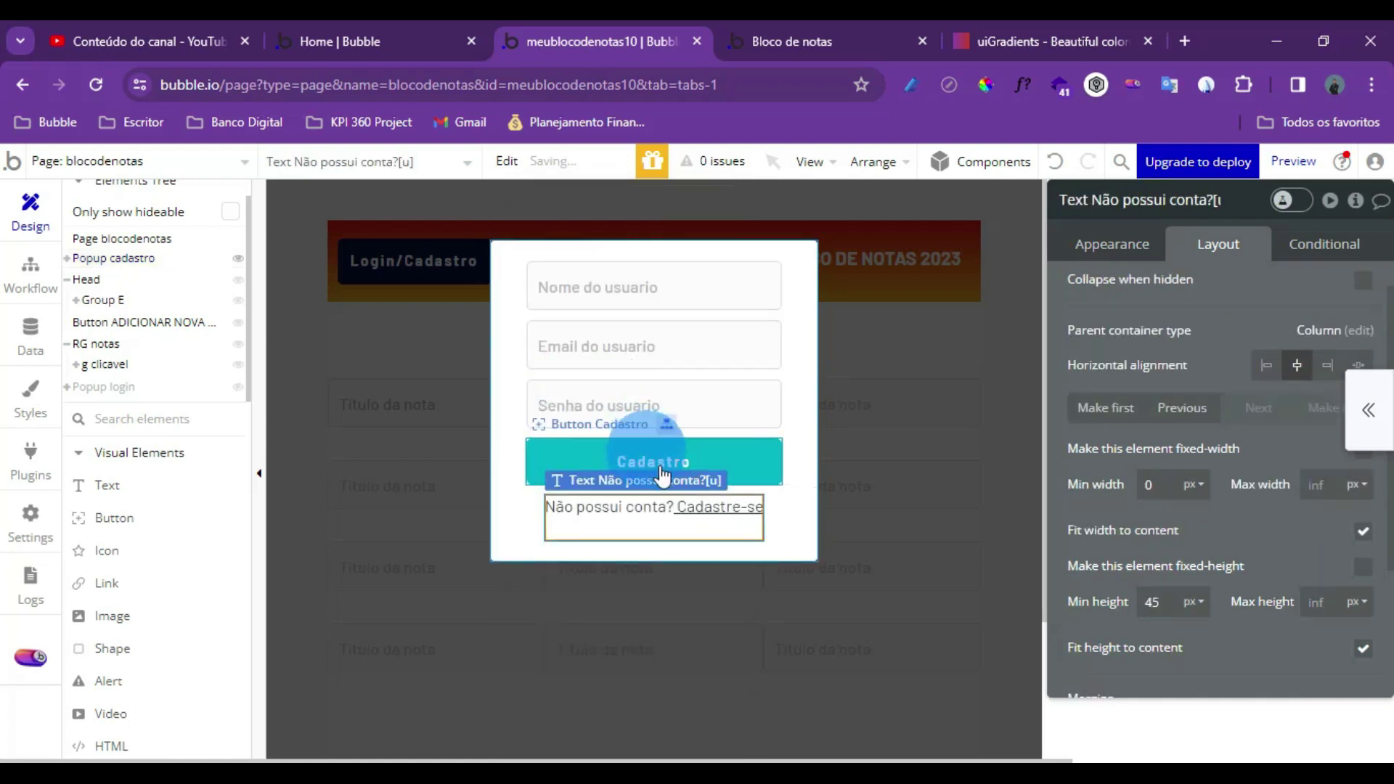
Reword the pasted text in Popup cadastro to "Já possui conta? Fazer Login", keeping the underline tags around "Fazer Login"
{"action": "left_click", "coordinate": [1110, 244]}
{"action": "left_click", "coordinate": [1143, 294]}
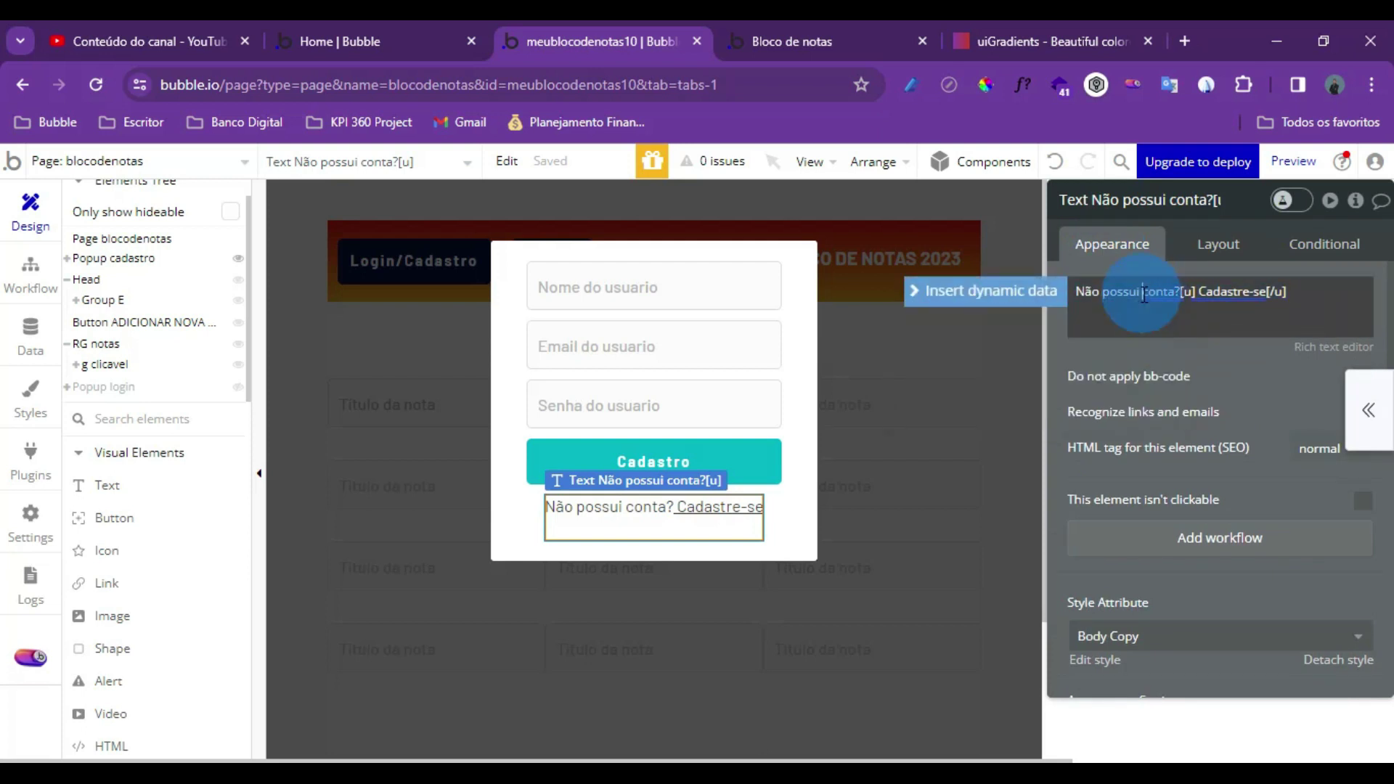
{"action": "left_click", "coordinate": [1096, 287]}
{"action": "triple_click", "coordinate": [1096, 285]}
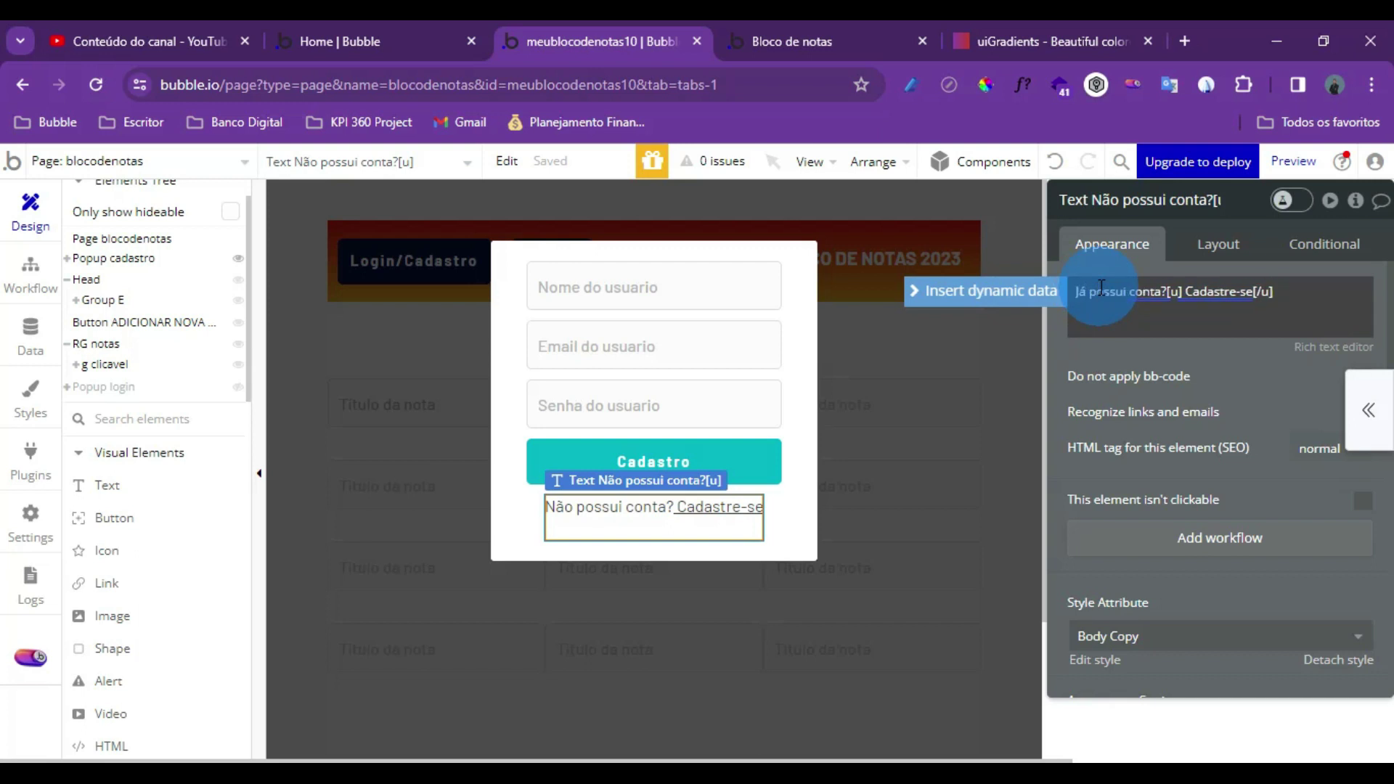
{"action": "left_click", "coordinate": [1211, 365]}
{"action": "left_click", "coordinate": [1229, 293]}
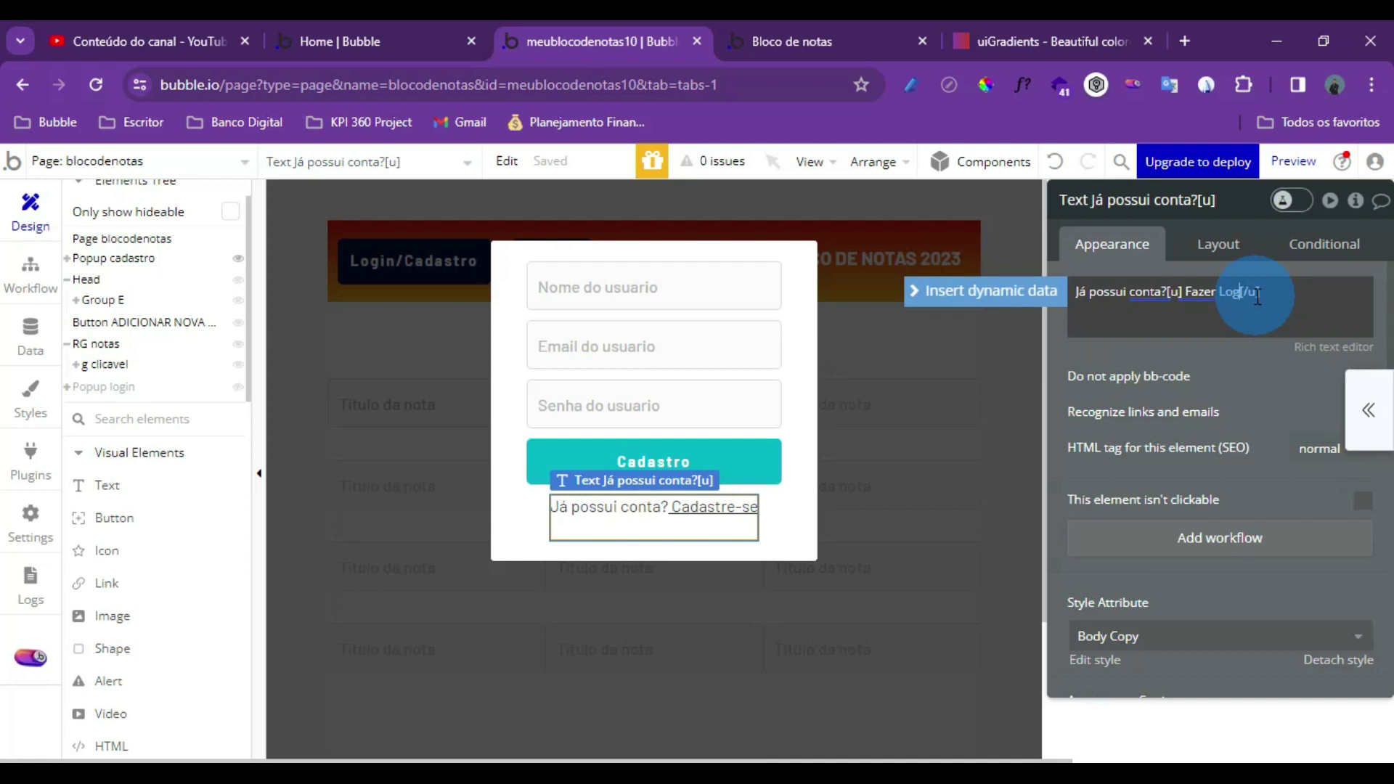
Create a click workflow for the "Já possui conta?" text with an action that hides Popup cadastro
{"action": "left_click", "coordinate": [625, 517]}
{"action": "left_click", "coordinate": [1234, 535]}
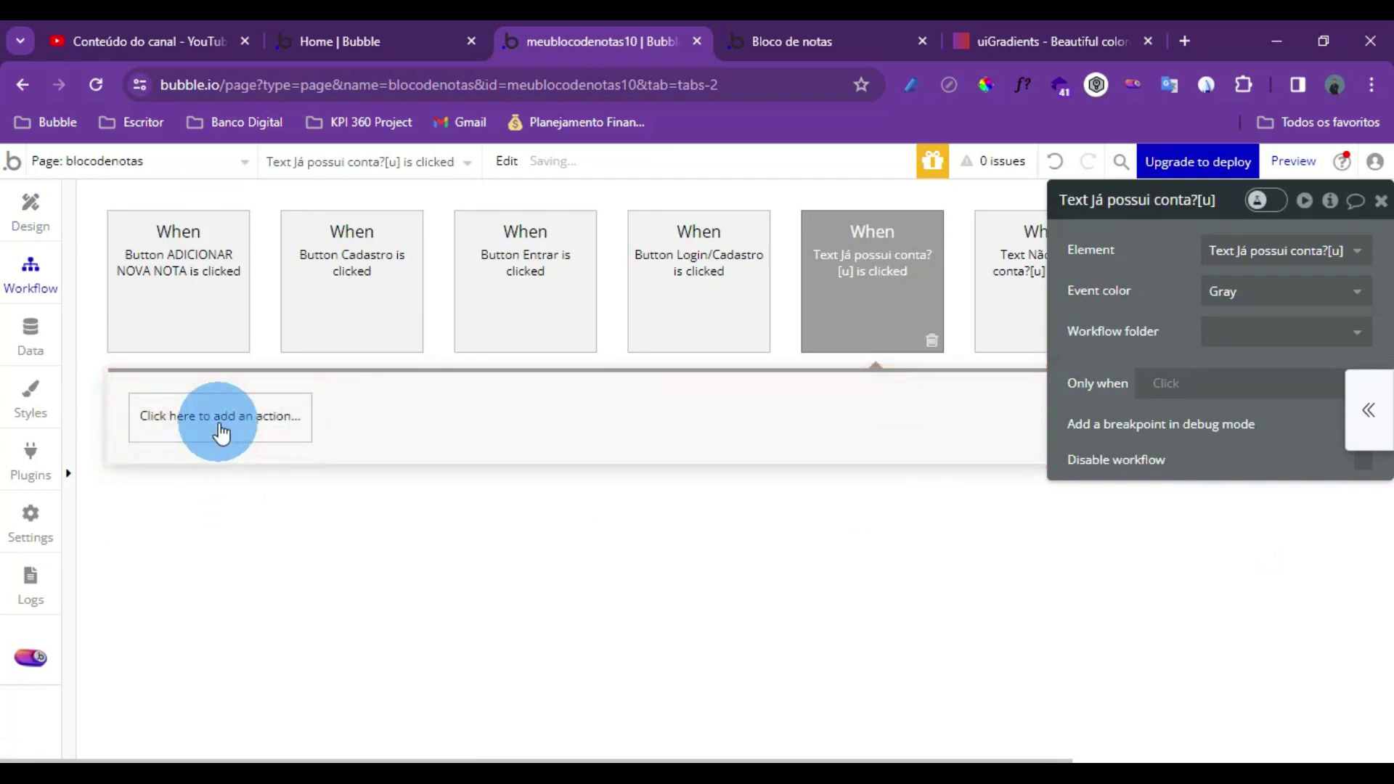
{"action": "left_click", "coordinate": [211, 419]}
{"action": "left_click", "coordinate": [195, 694]}
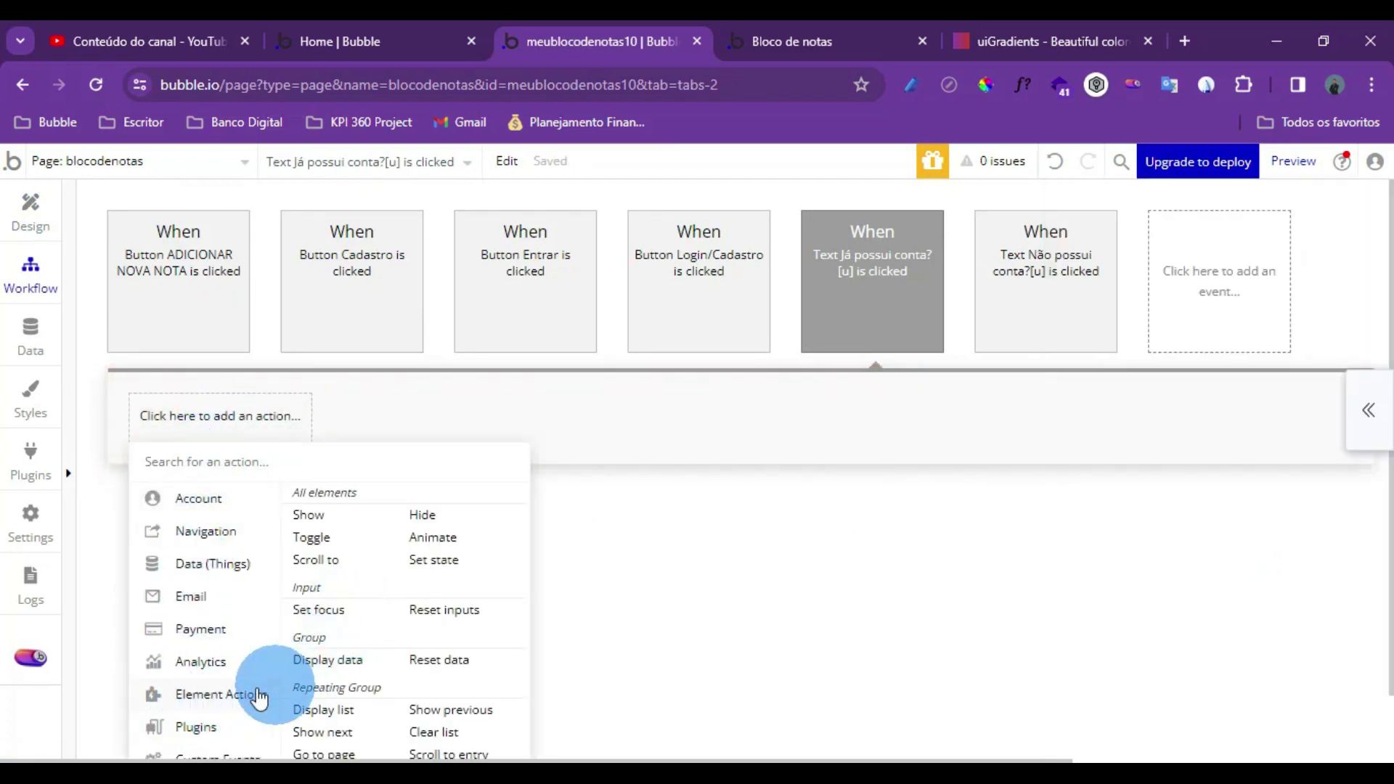
{"action": "left_click", "coordinate": [416, 514]}
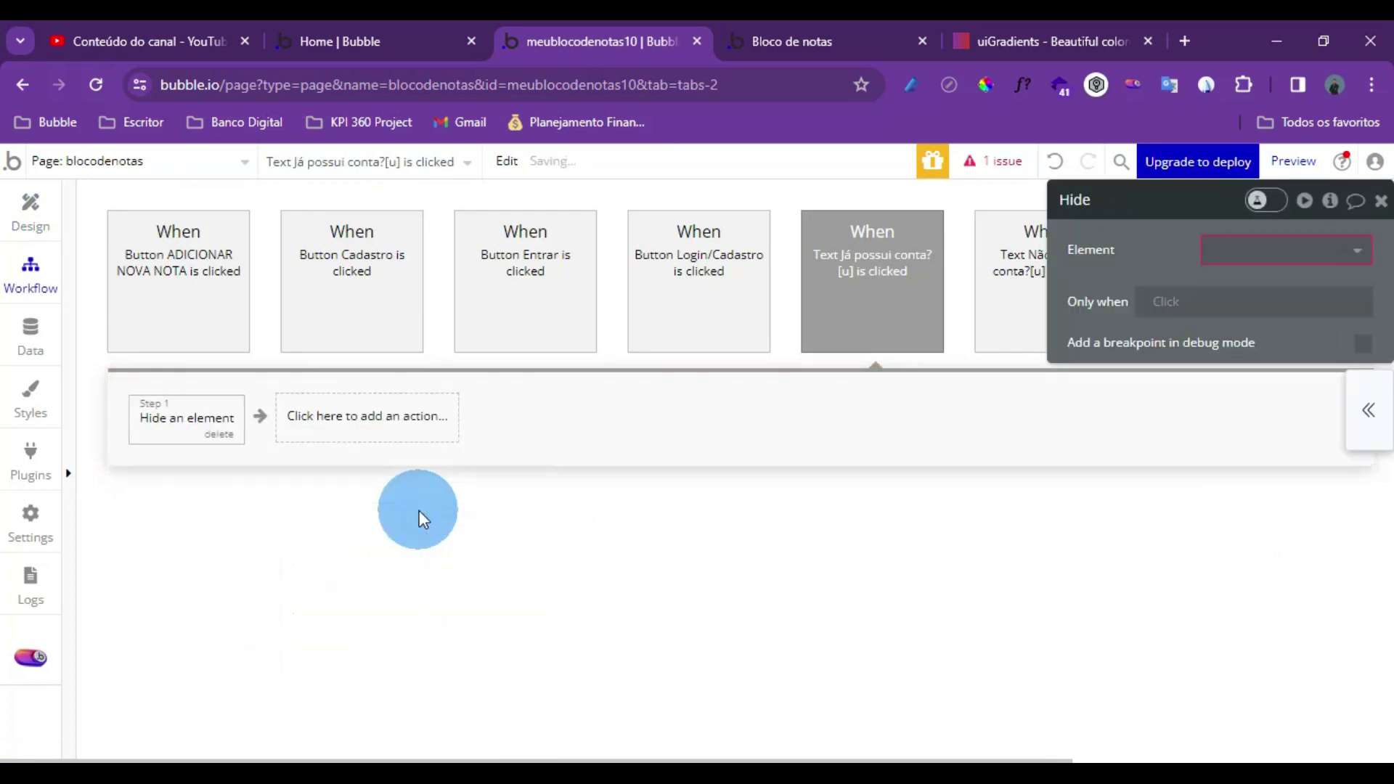
{"action": "left_click", "coordinate": [1319, 249]}
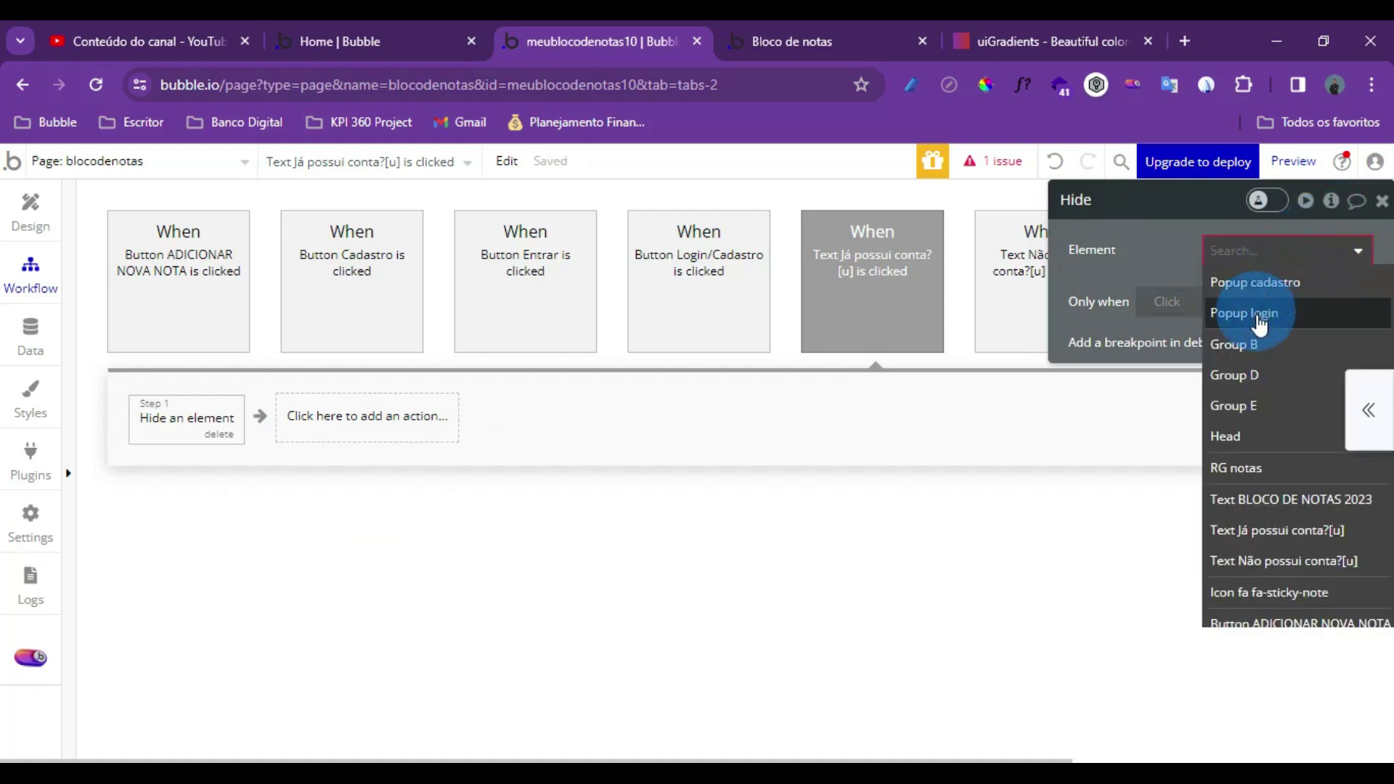
{"action": "left_click", "coordinate": [1267, 284]}
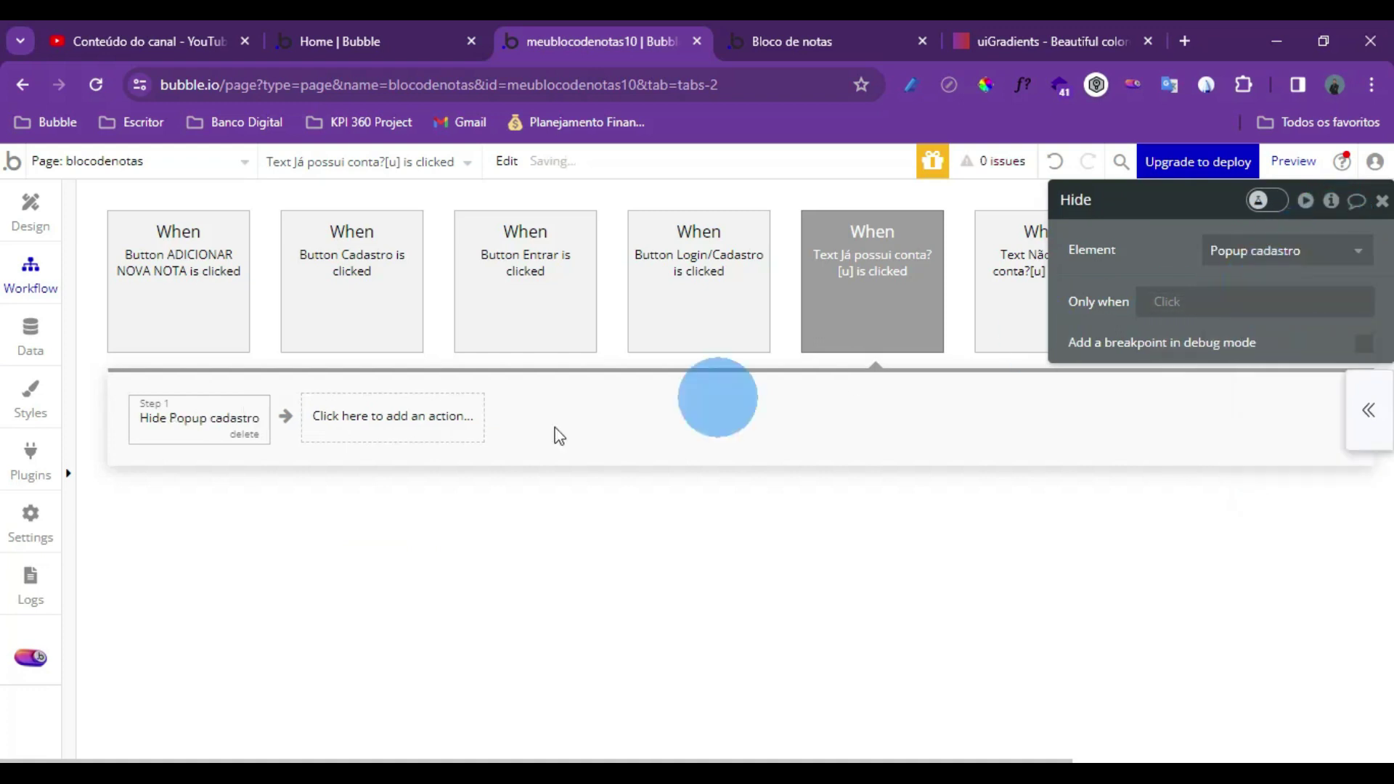
Add a second action to the "Já possui conta?" workflow that shows Popup login
{"action": "left_click", "coordinate": [378, 442]}
{"action": "mouse_move", "coordinate": [368, 693]}
{"action": "left_click", "coordinate": [495, 517]}
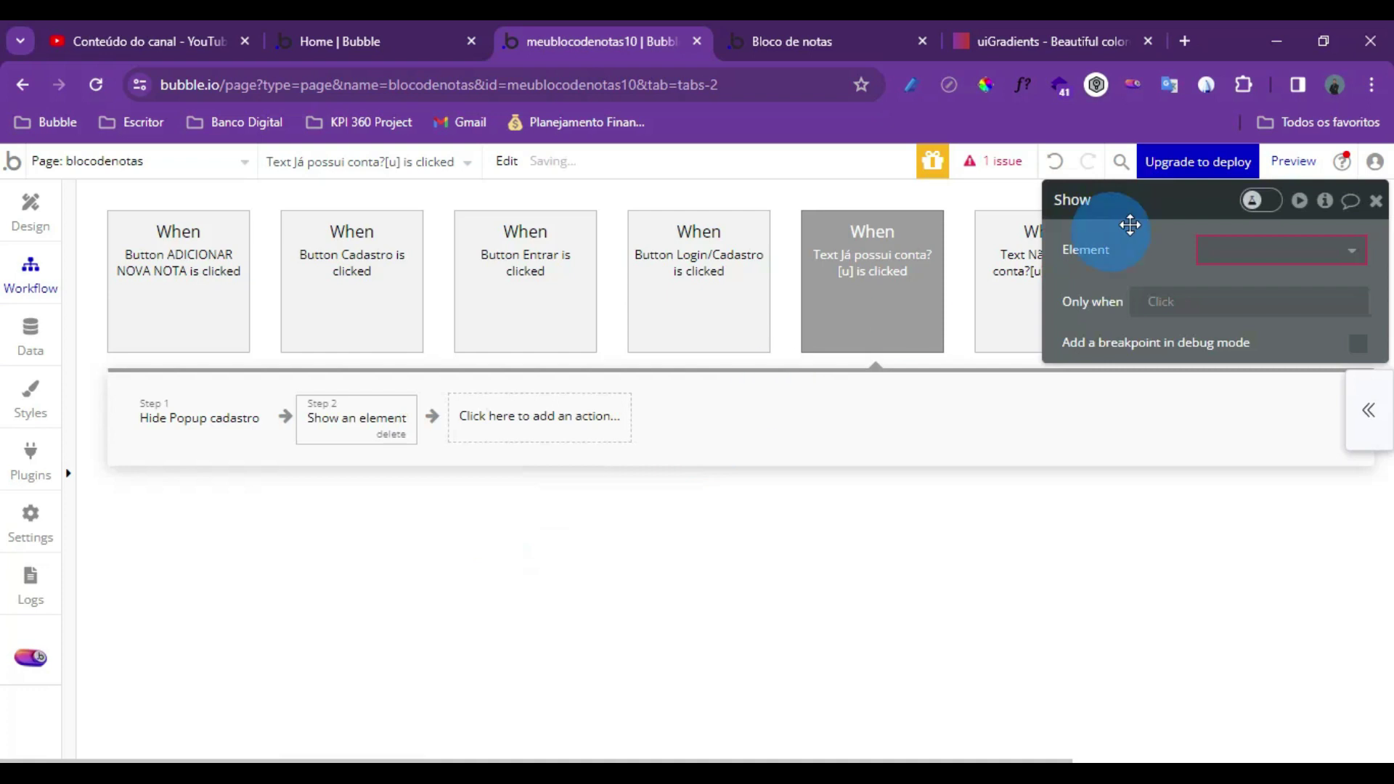
{"action": "left_click", "coordinate": [1261, 249]}
{"action": "left_click", "coordinate": [1244, 312]}
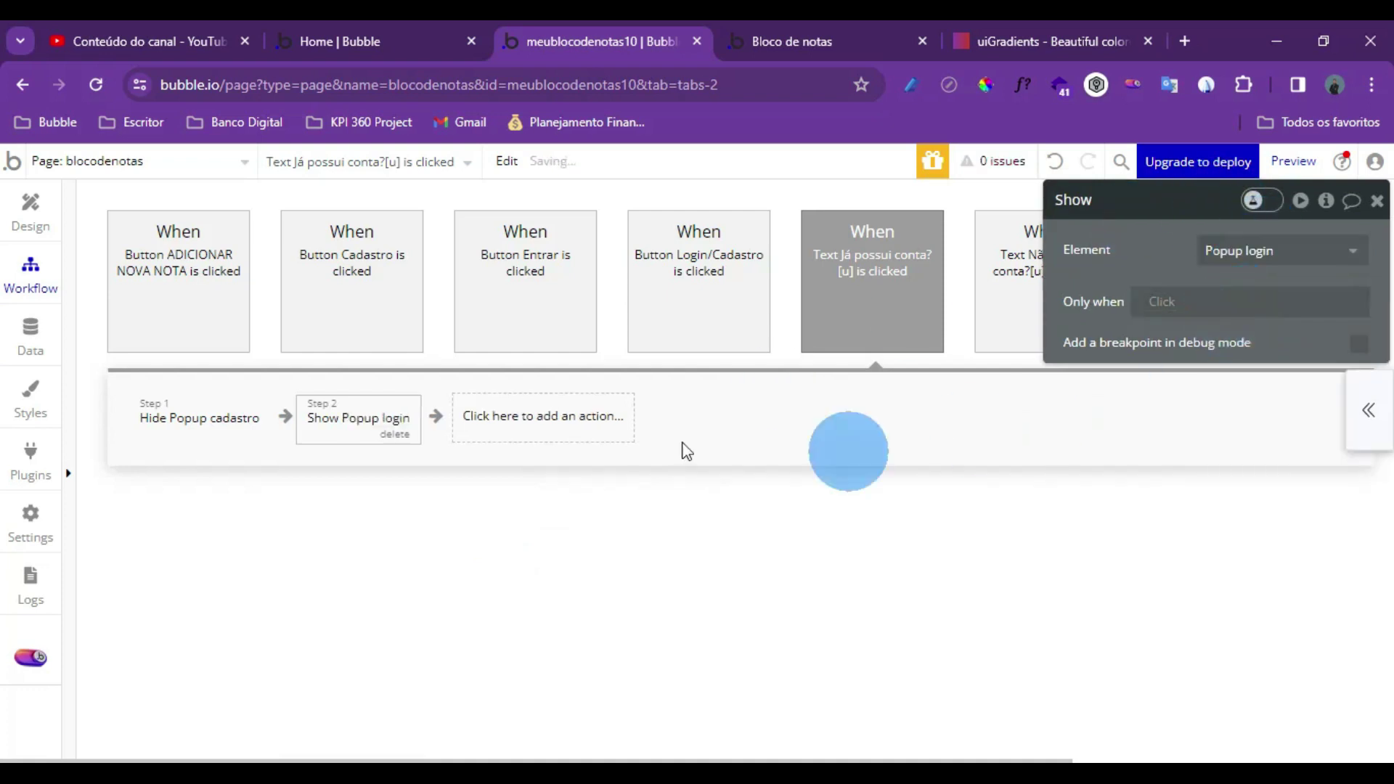
Return to the page design, leave Popup cadastro and select the Login/Cadastro button in the header
{"action": "left_click", "coordinate": [31, 211]}
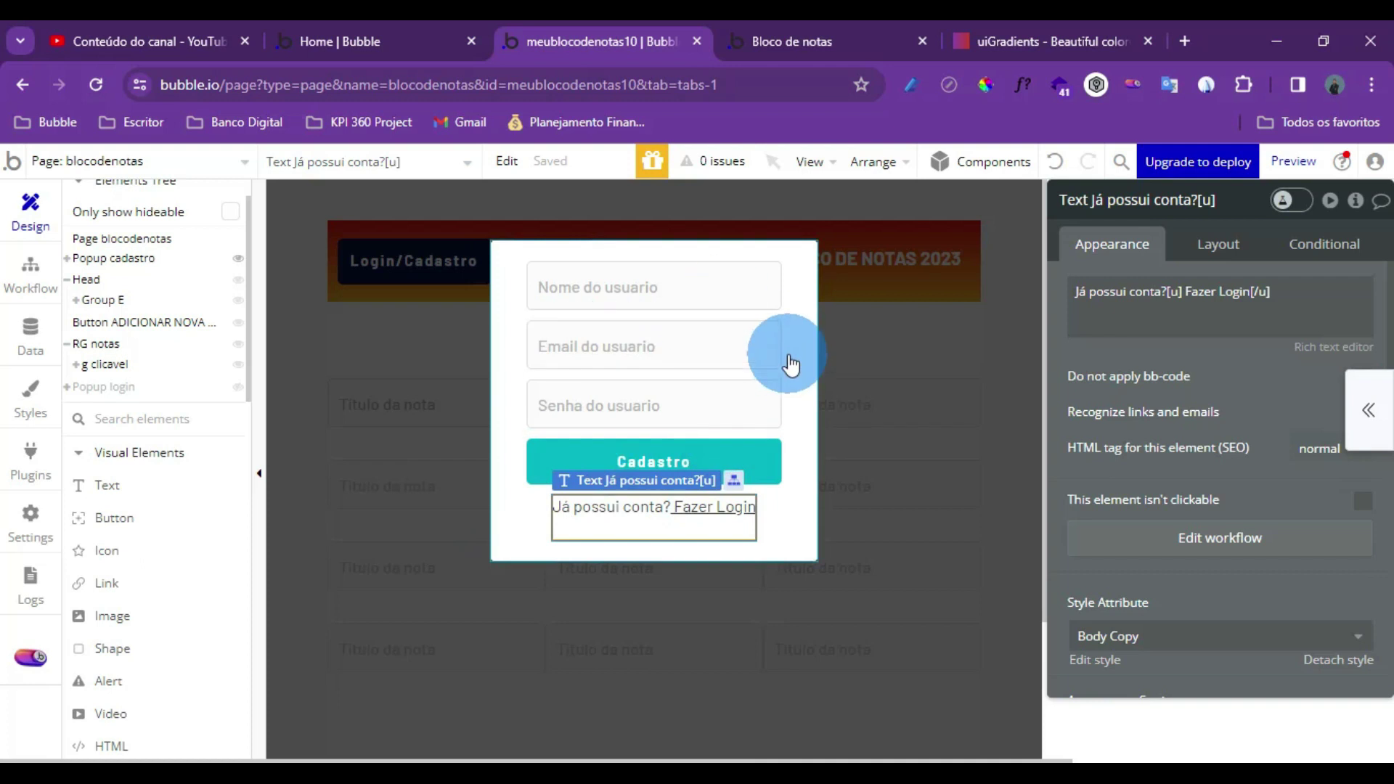
{"action": "left_click", "coordinate": [805, 21]}
{"action": "left_click", "coordinate": [649, 21]}
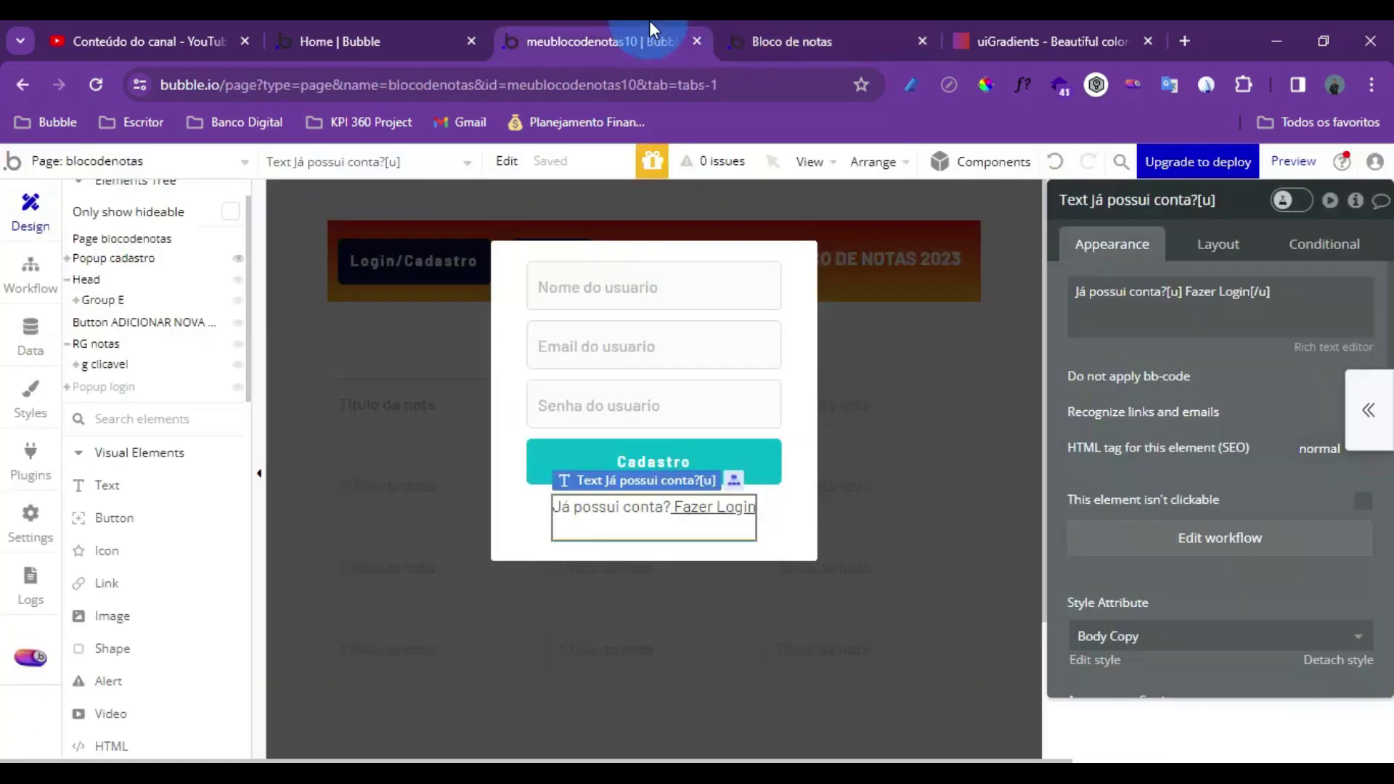
{"action": "left_click", "coordinate": [330, 315]}
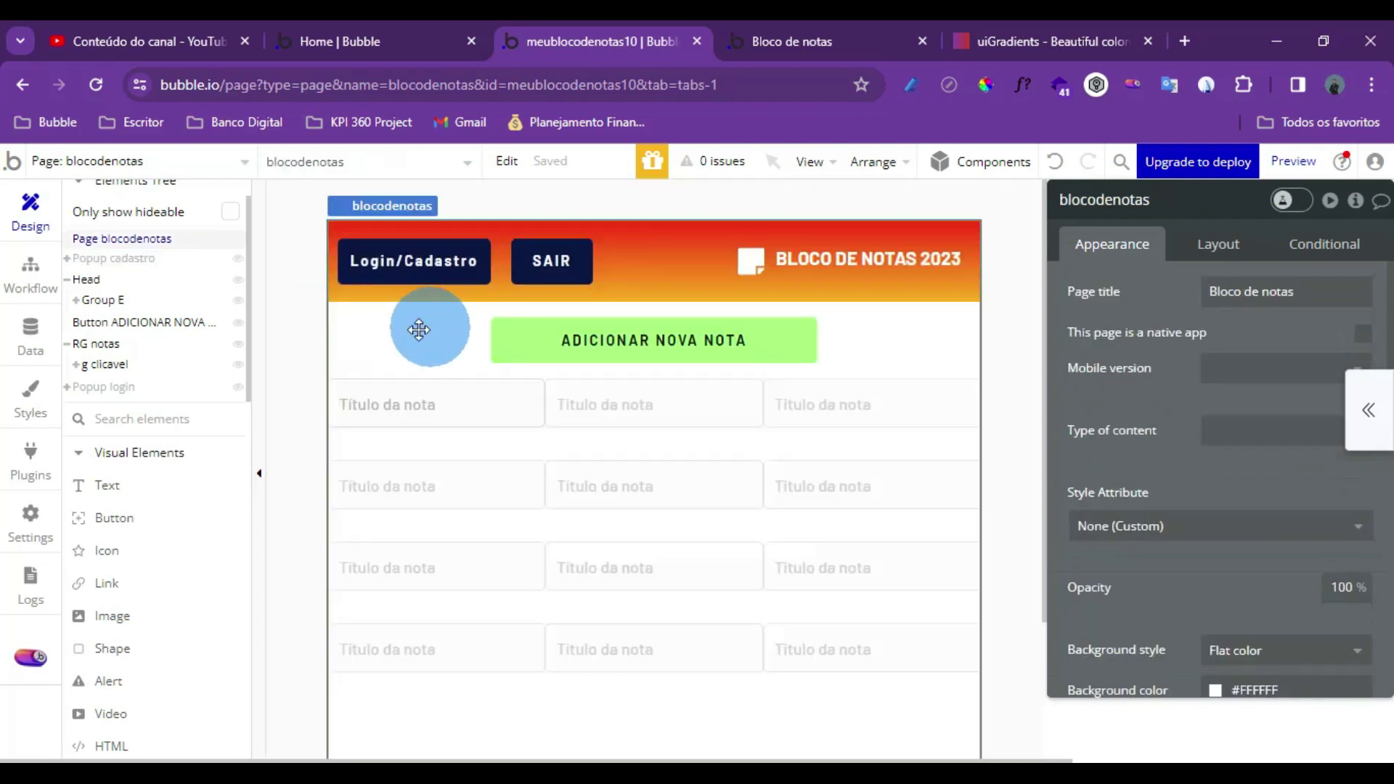
{"action": "left_click", "coordinate": [425, 260]}
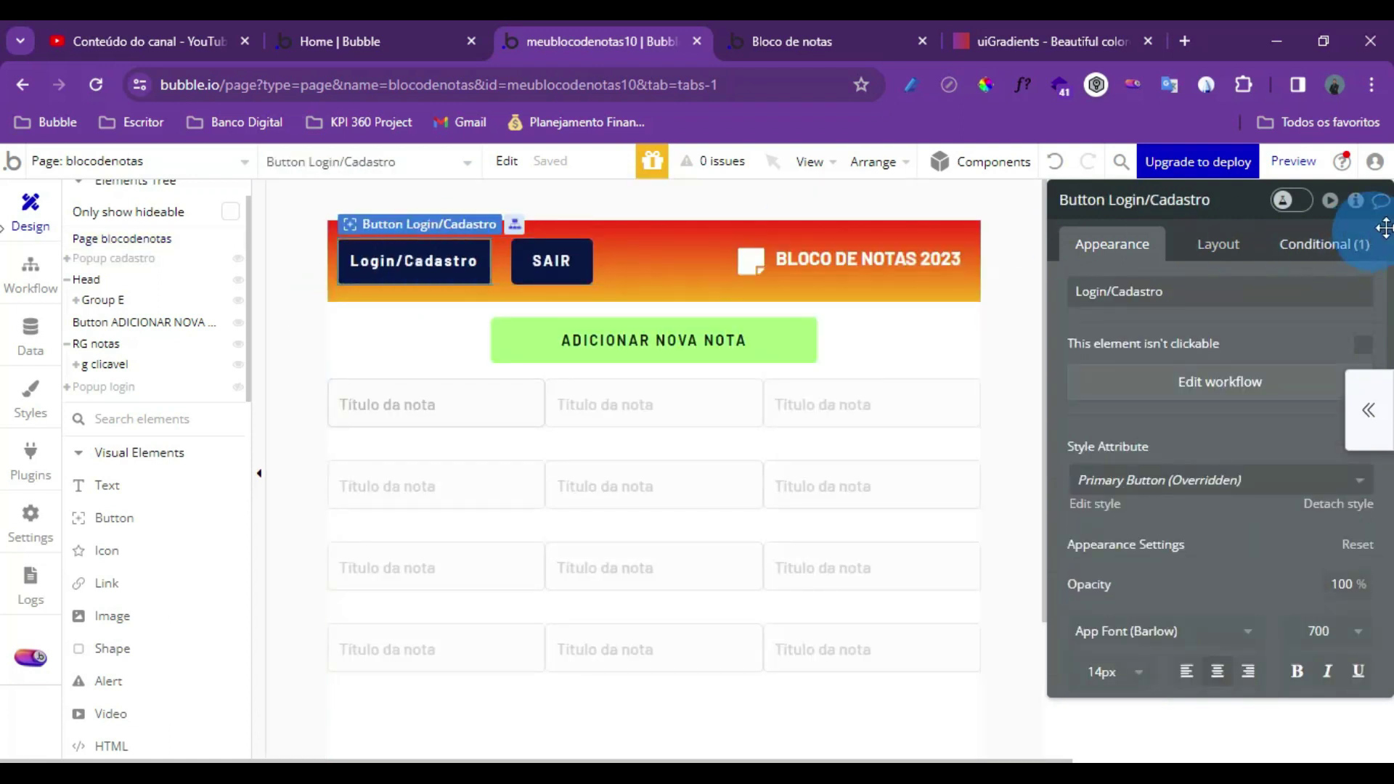
{"action": "left_click", "coordinate": [1354, 201]}
{"action": "left_click", "coordinate": [1354, 203]}
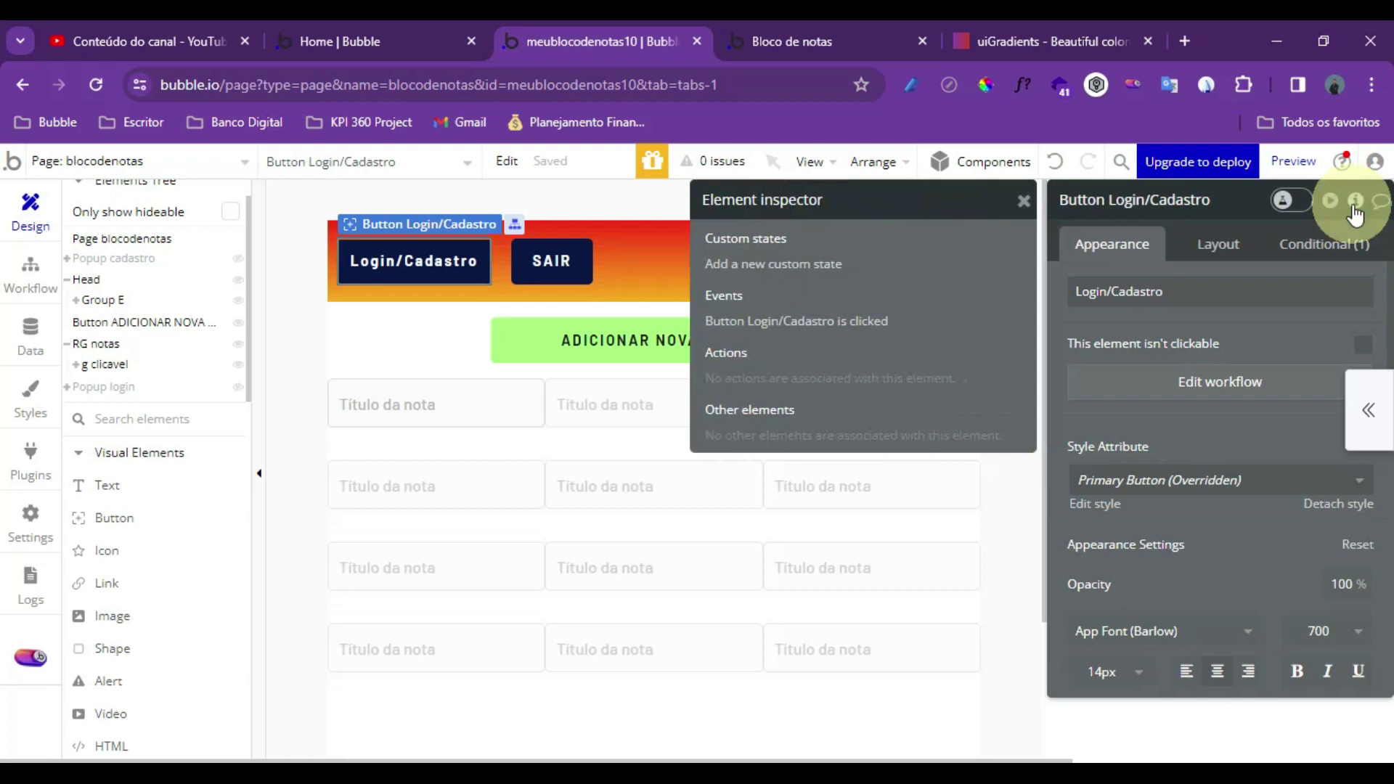
Reload the Bloco de notas preview to check the header buttons, and return to the Bubble editor
{"action": "left_click", "coordinate": [791, 29]}
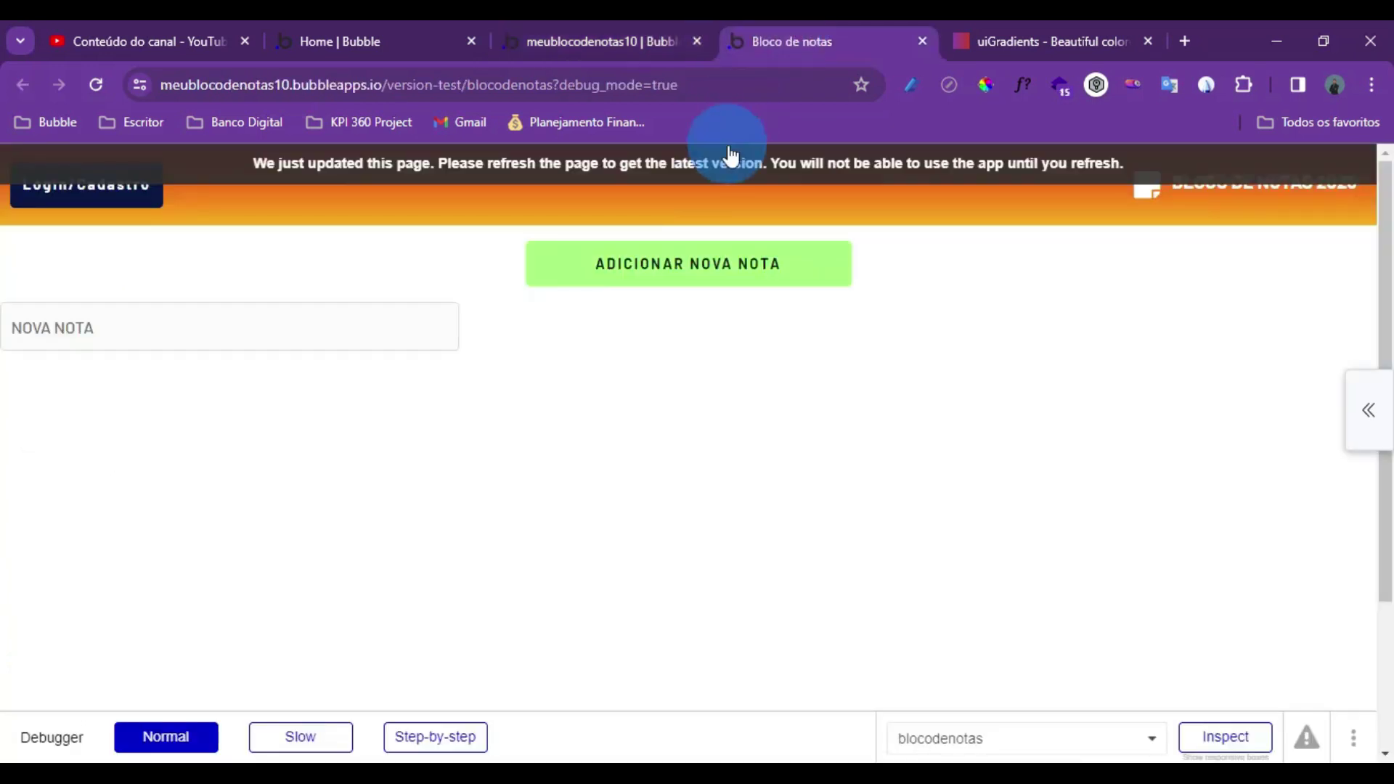
{"action": "key", "text": "F5"}
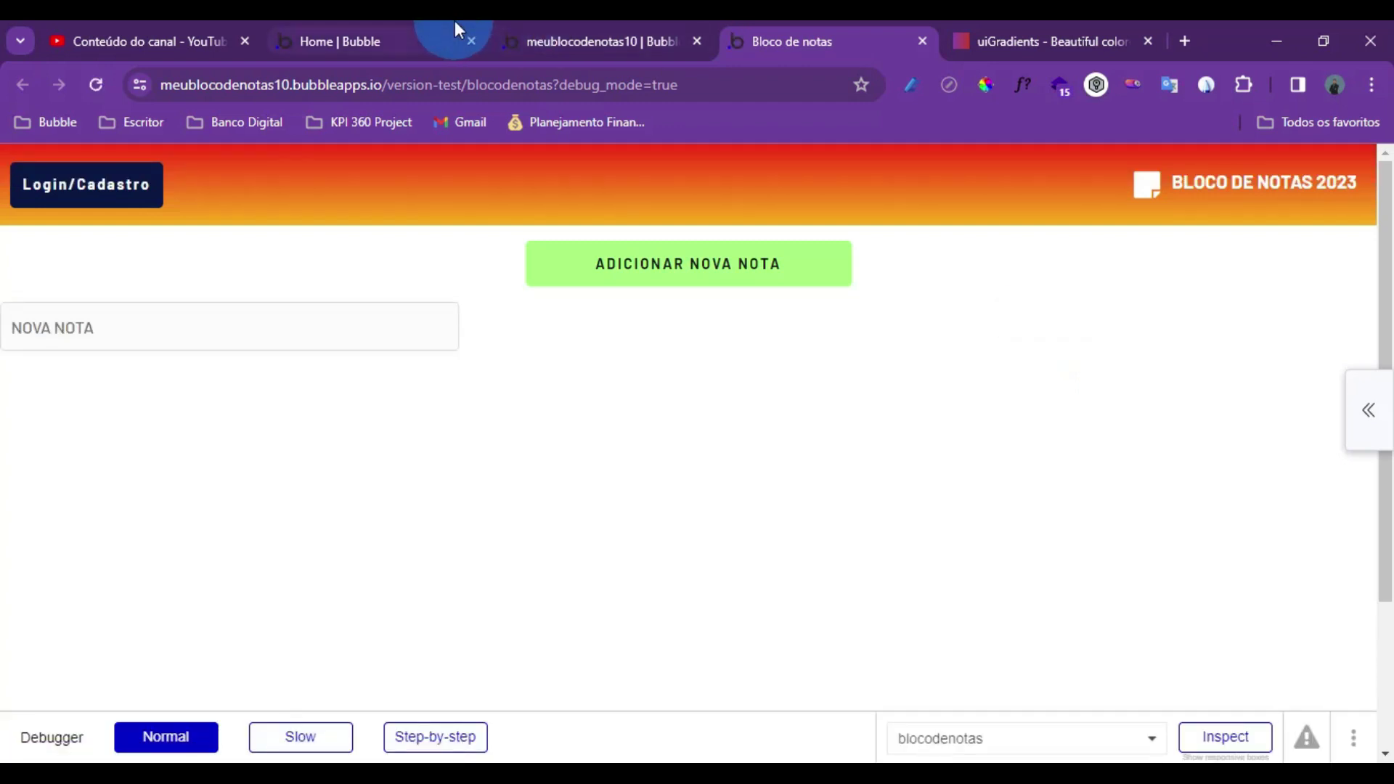
{"action": "left_click", "coordinate": [593, 33]}
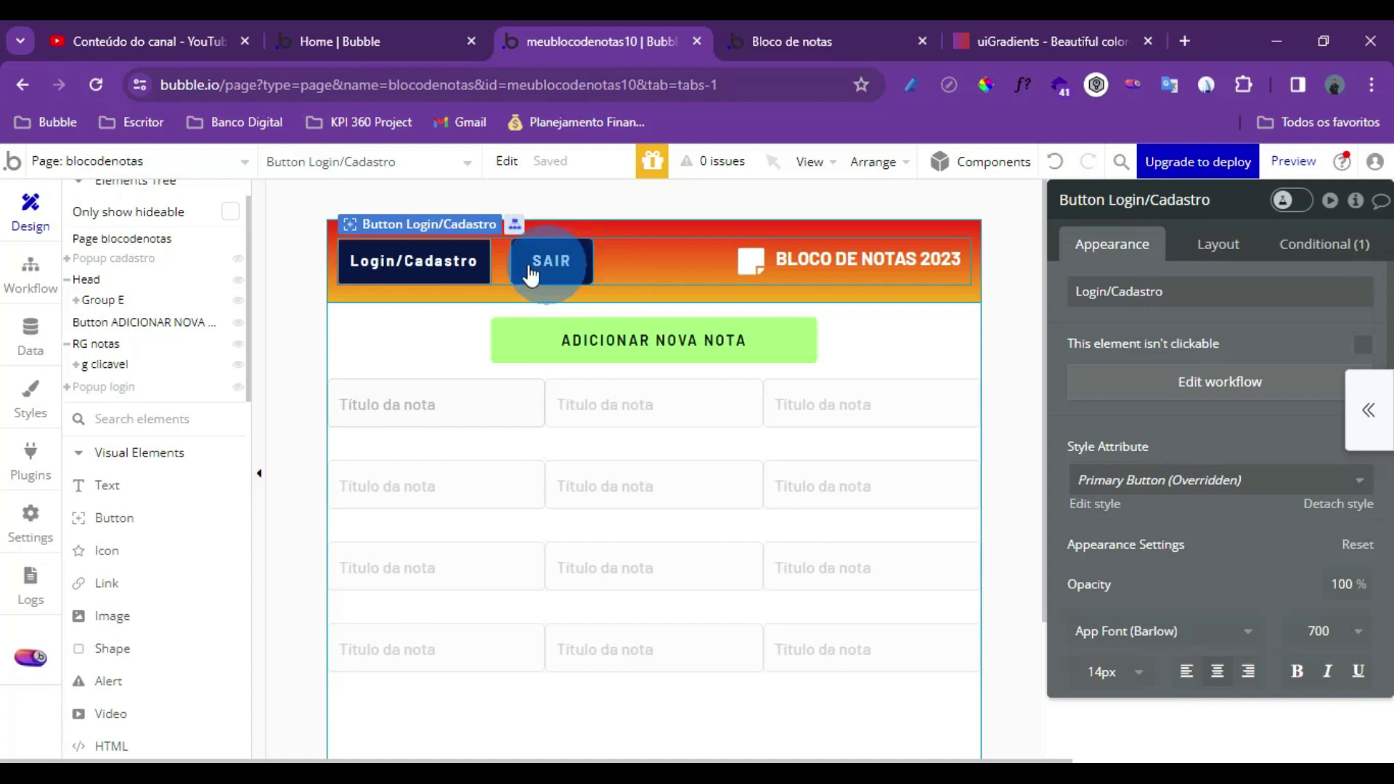
Duplicate the Login/Cadastro button's "Current User is logged out" visibility condition by copying and pasting it as another condition
{"action": "left_click", "coordinate": [1307, 243]}
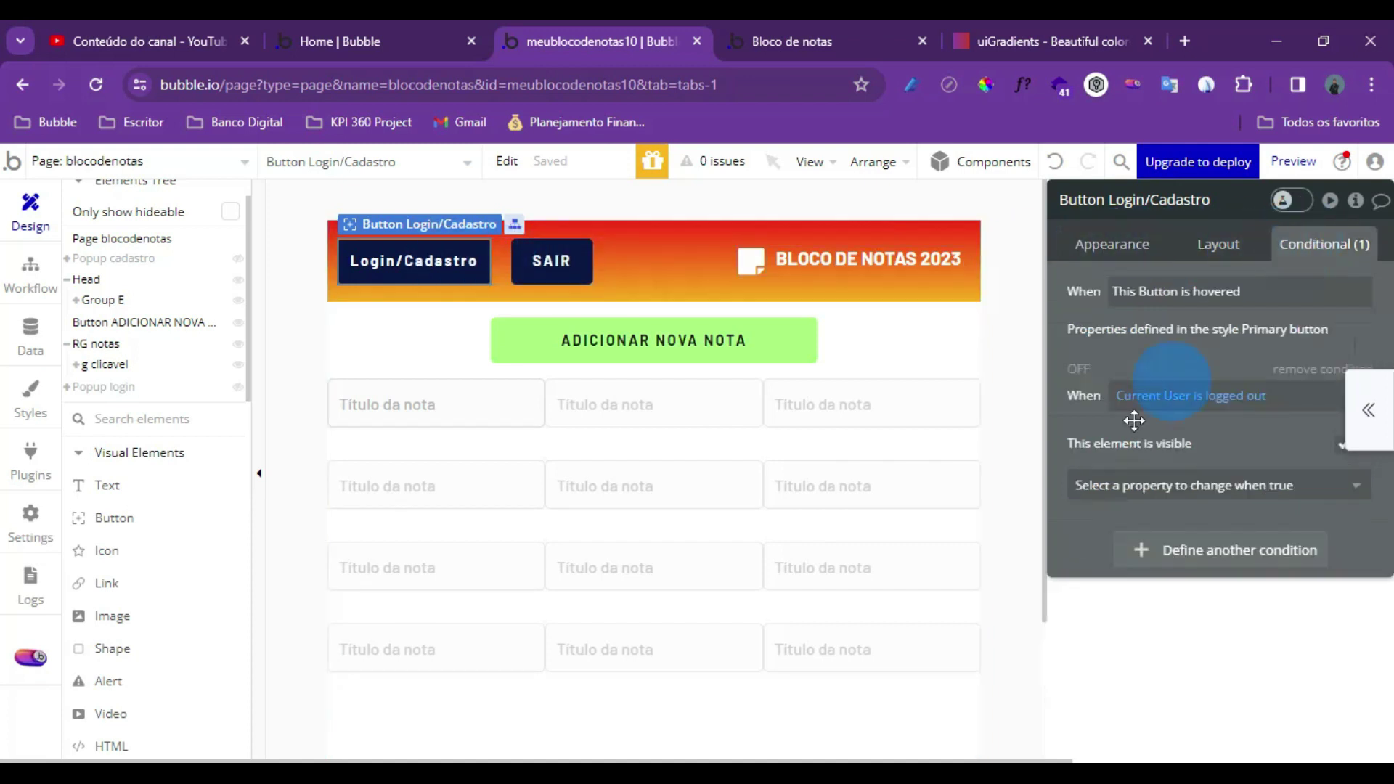
{"action": "right_click", "coordinate": [1087, 421]}
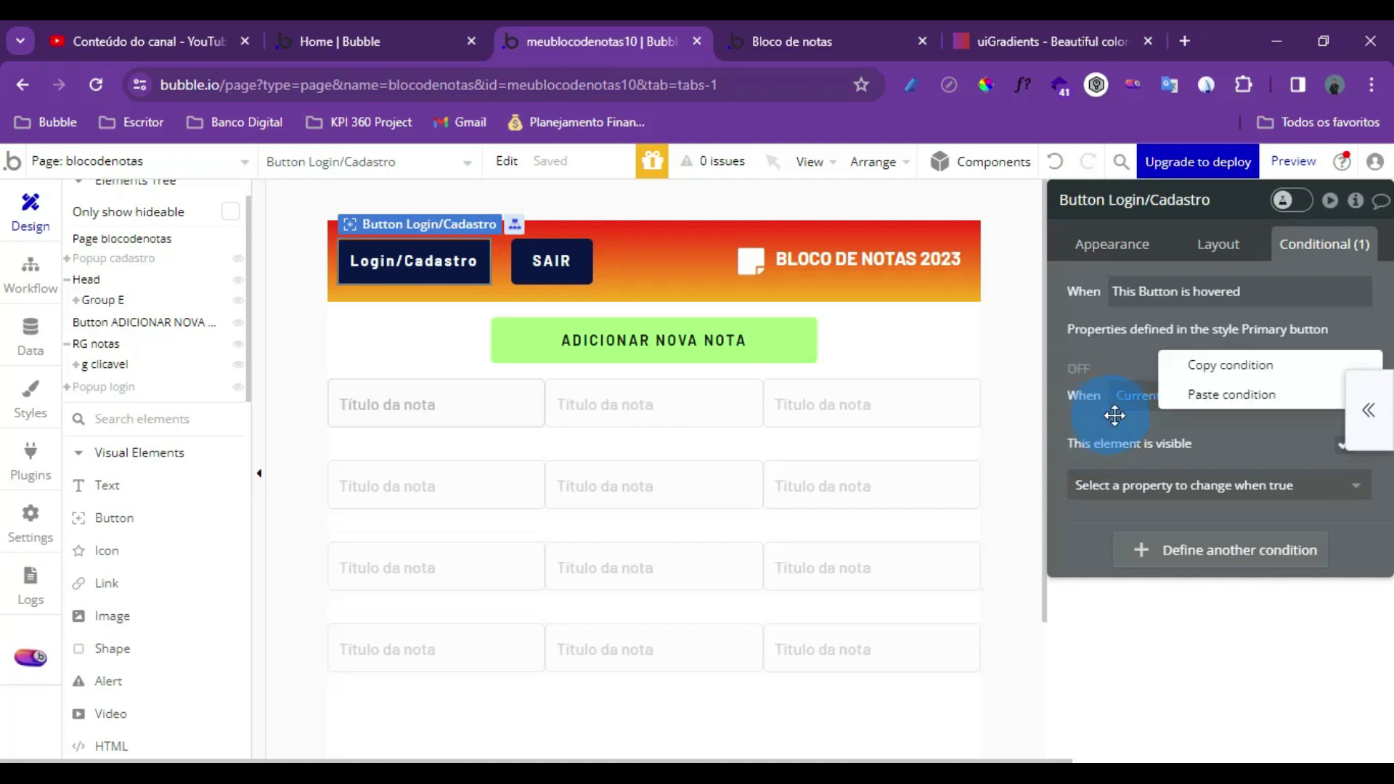
{"action": "left_click", "coordinate": [1205, 365]}
{"action": "right_click", "coordinate": [1094, 544]}
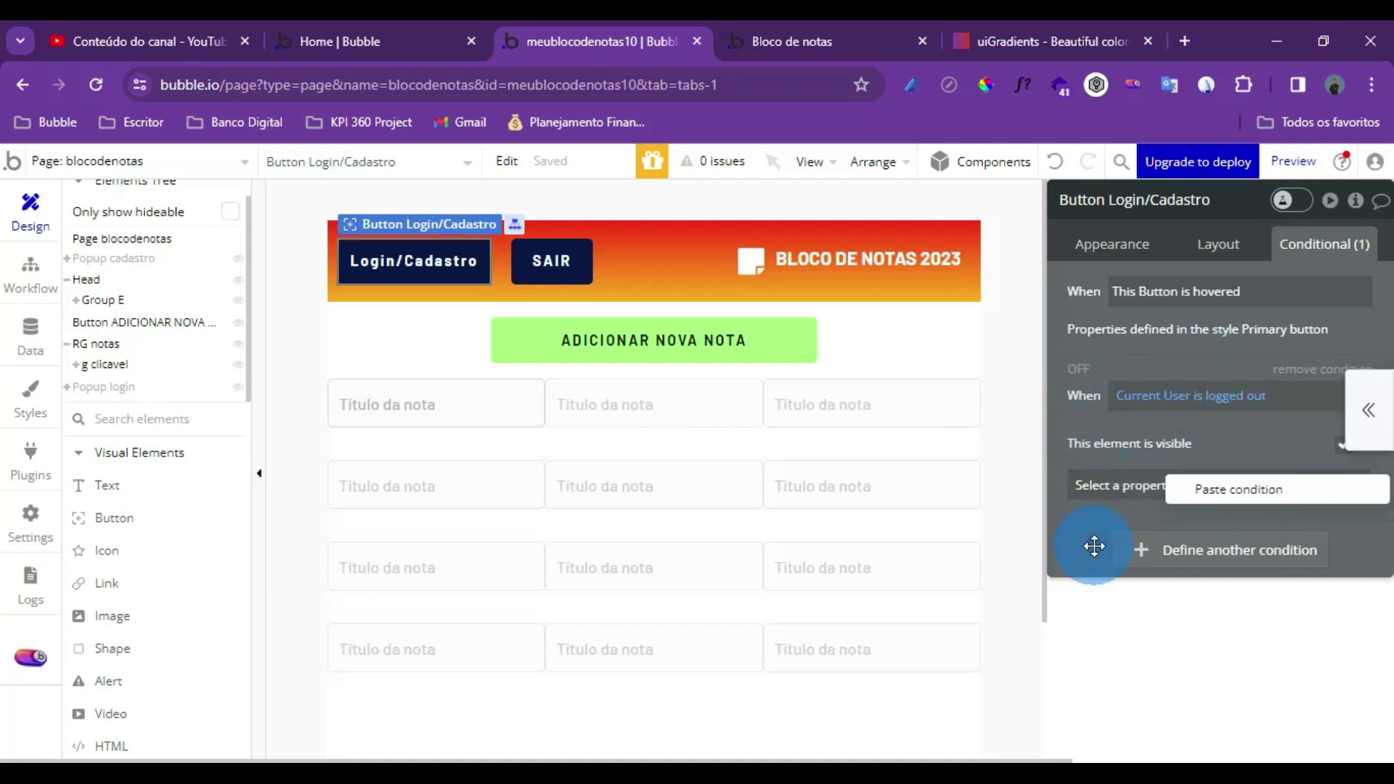
{"action": "left_click", "coordinate": [1218, 501]}
Change the expression of the pasted condition to "Current User is logged in"
{"action": "left_click", "coordinate": [1229, 568]}
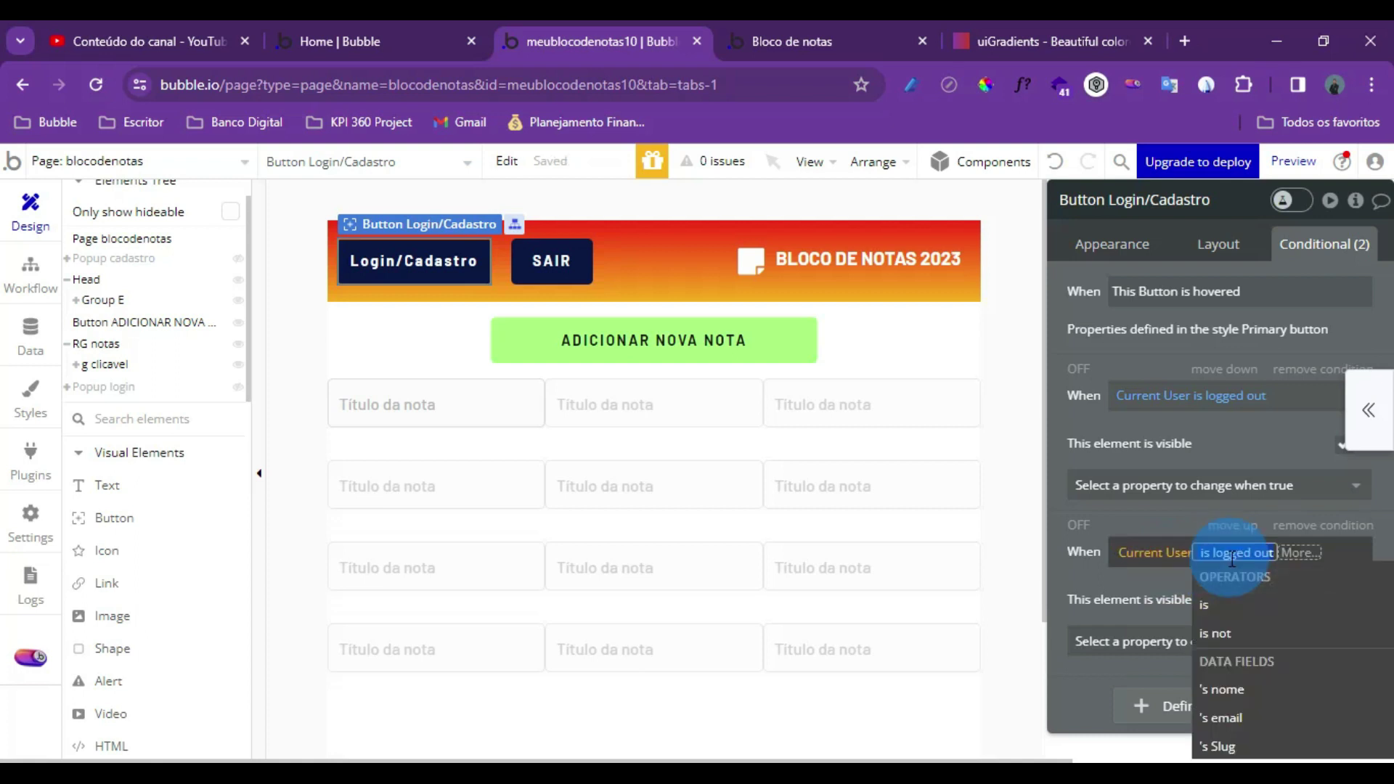
{"action": "scroll", "coordinate": [1244, 683], "scroll_direction": "down", "scroll_amount": 3}
{"action": "scroll", "coordinate": [1244, 686], "scroll_direction": "down", "scroll_amount": 2}
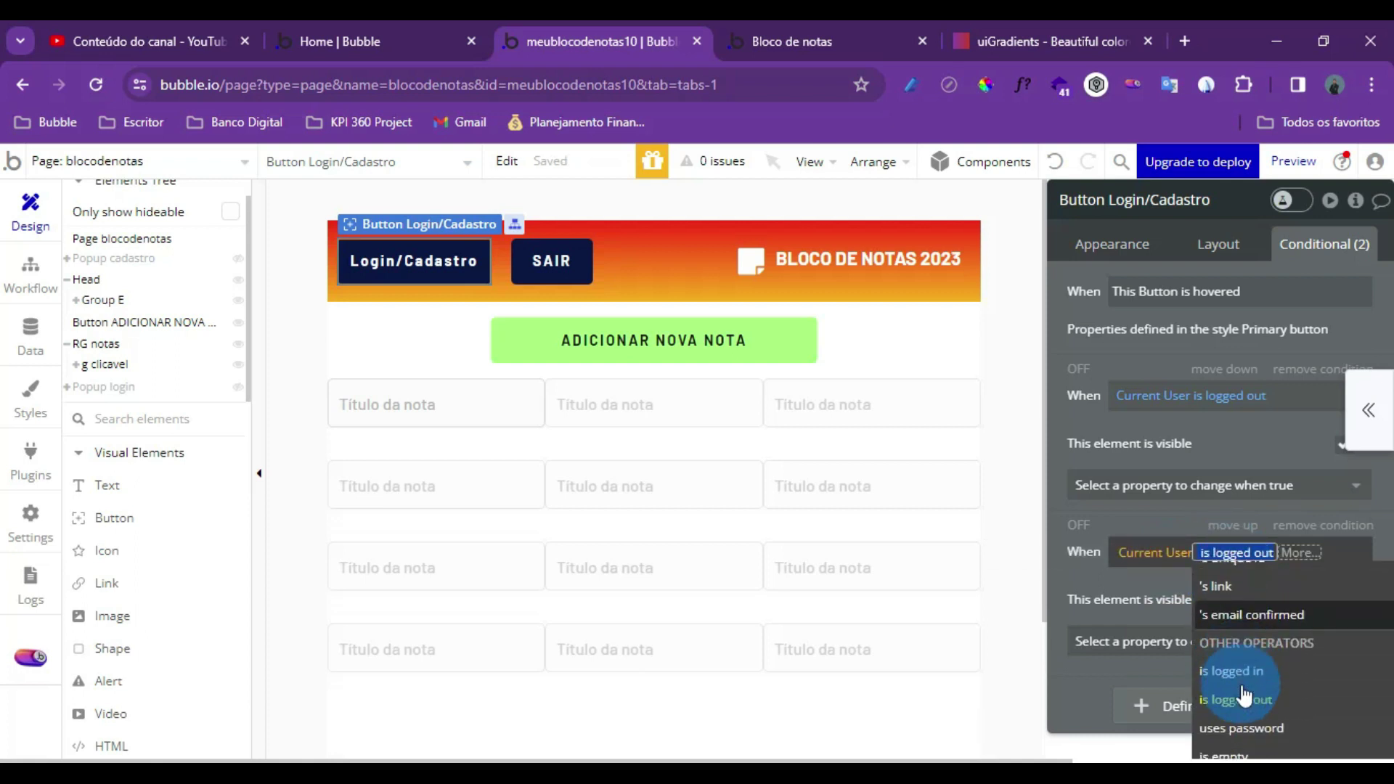
{"action": "left_click", "coordinate": [1243, 673]}
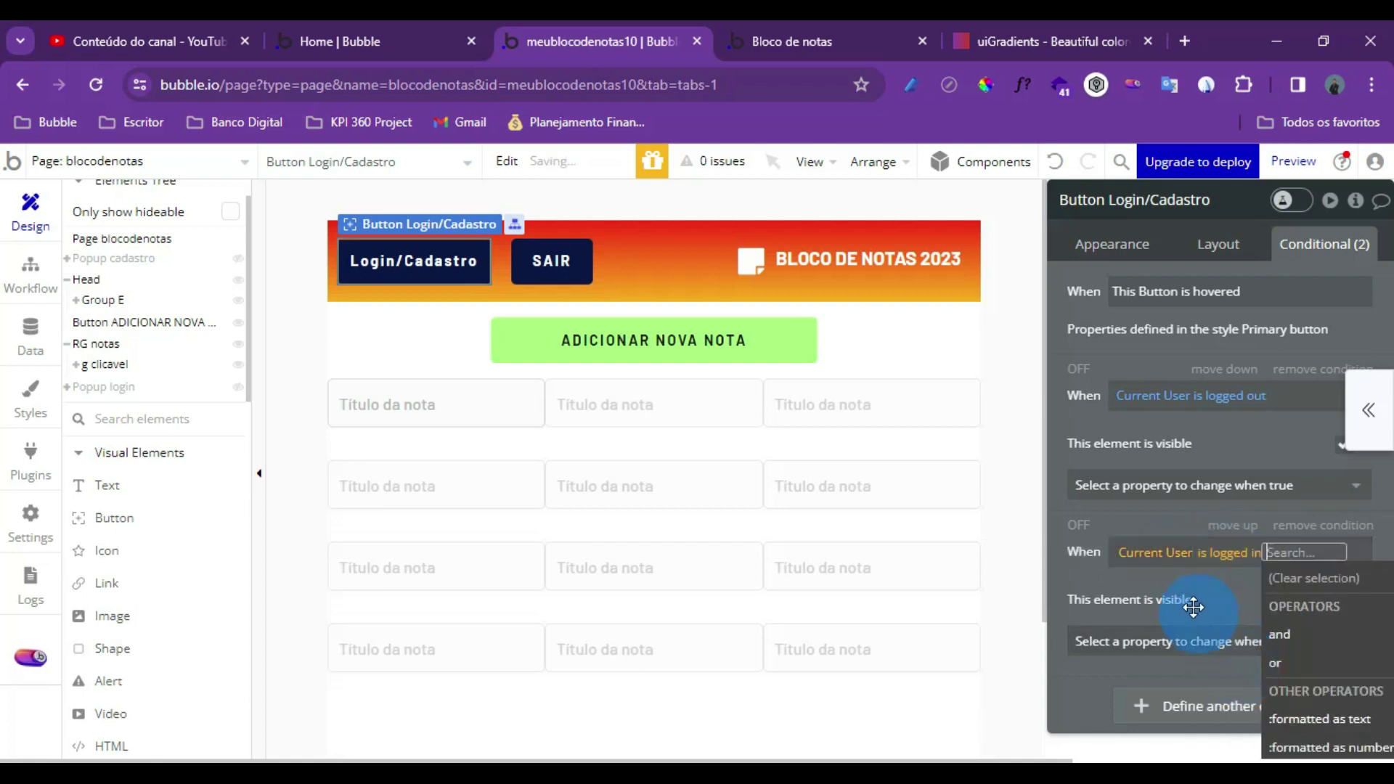
In the button's "Current User is logged in" condition, replace the visibility property with Text set to Current User's nome
{"action": "left_click", "coordinate": [1170, 578]}
{"action": "left_click", "coordinate": [1364, 600]}
{"action": "left_click", "coordinate": [1294, 617]}
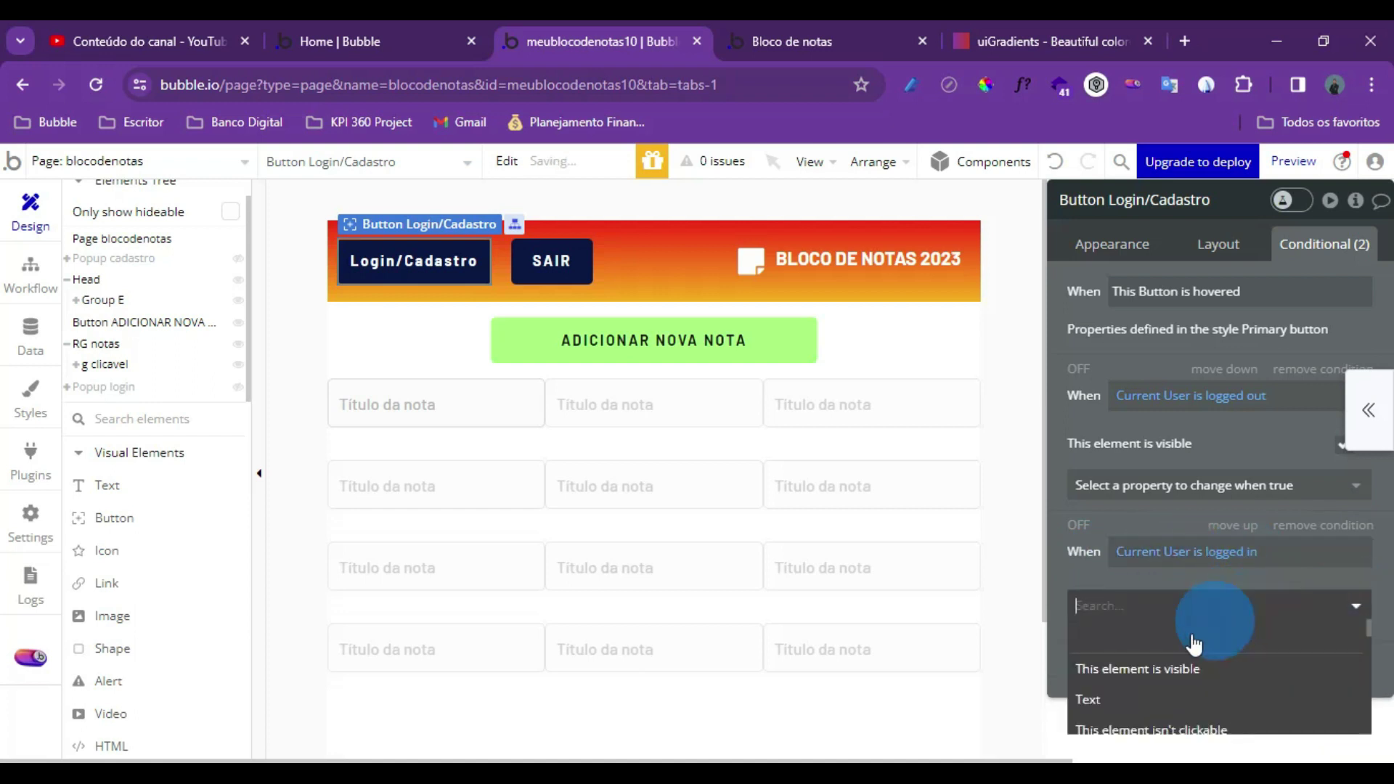
{"action": "left_click", "coordinate": [1115, 708]}
{"action": "triple_click", "coordinate": [1230, 603]}
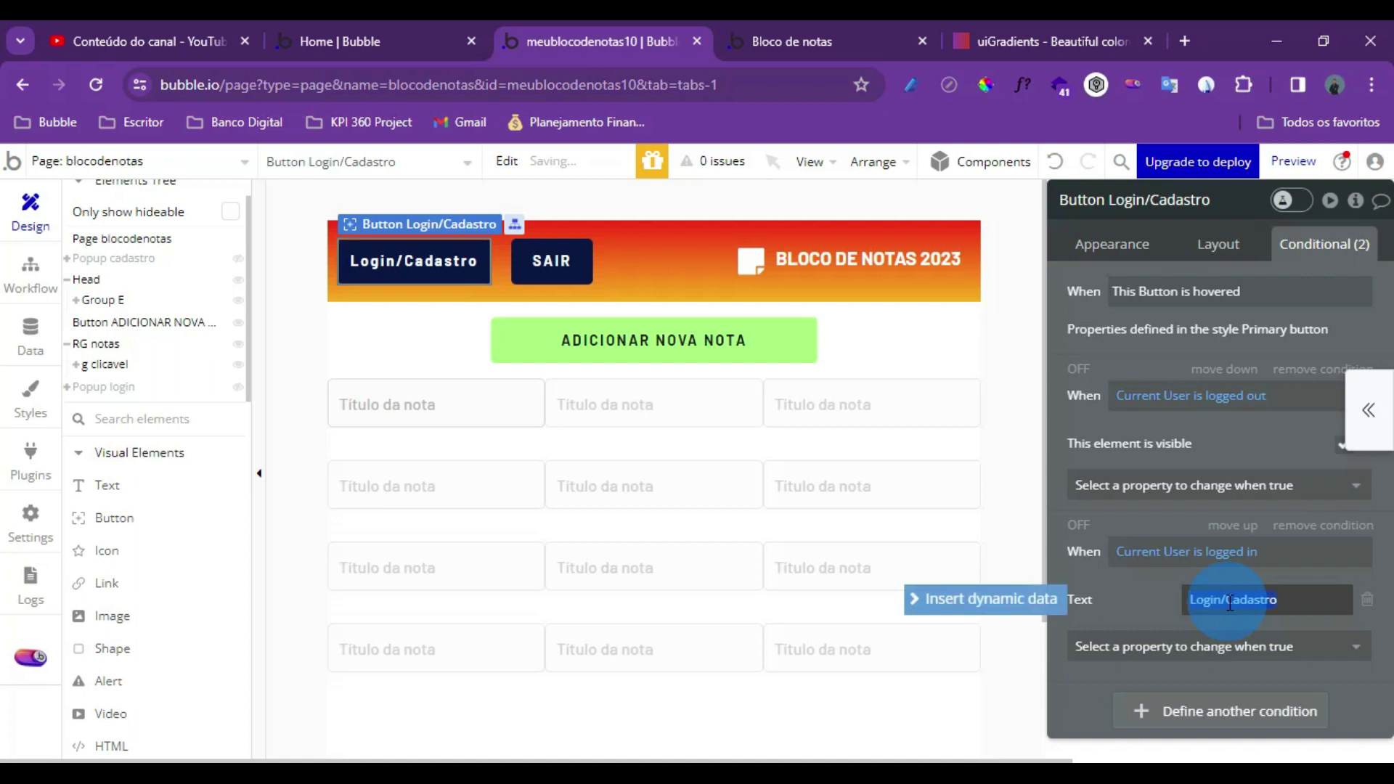
{"action": "left_click", "coordinate": [1048, 608]}
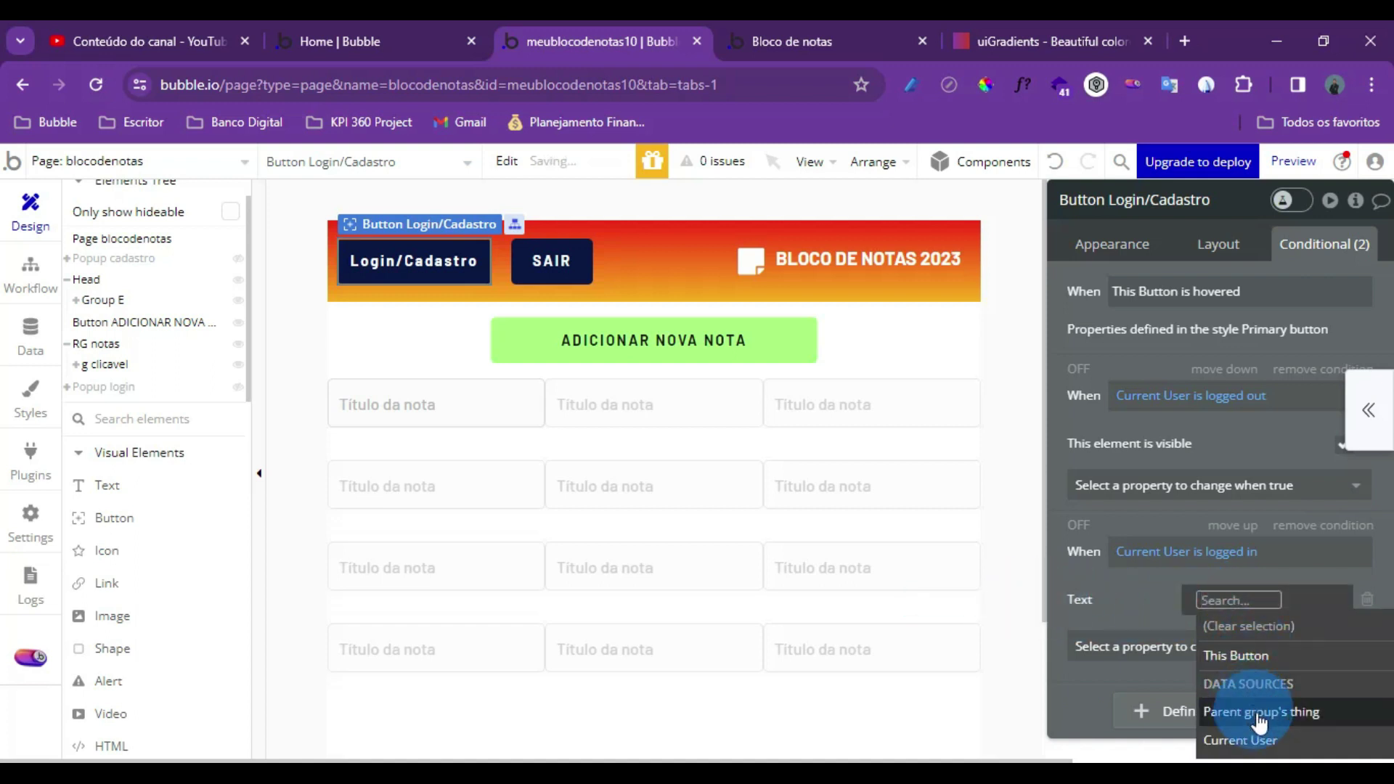
{"action": "left_click", "coordinate": [1262, 742]}
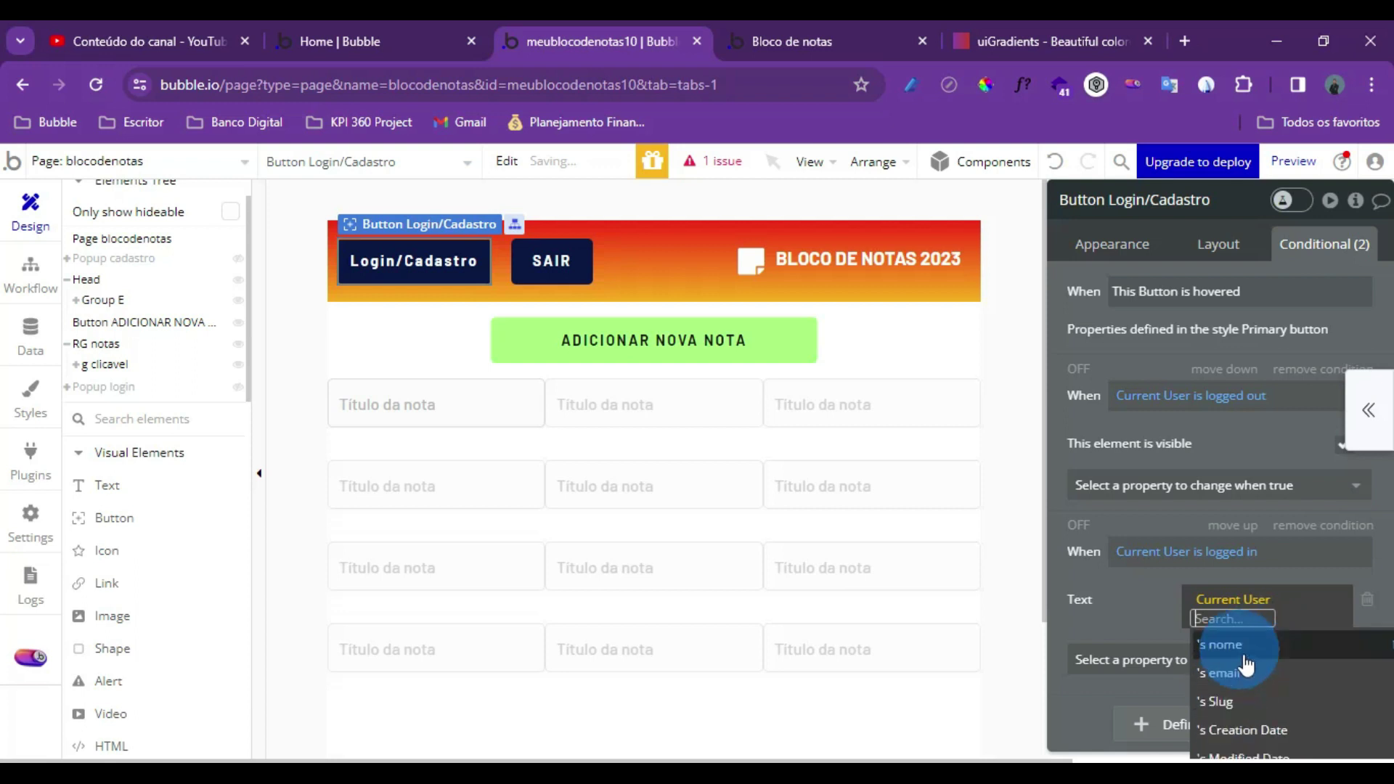
{"action": "left_click", "coordinate": [1227, 657]}
{"action": "left_click", "coordinate": [1157, 617]}
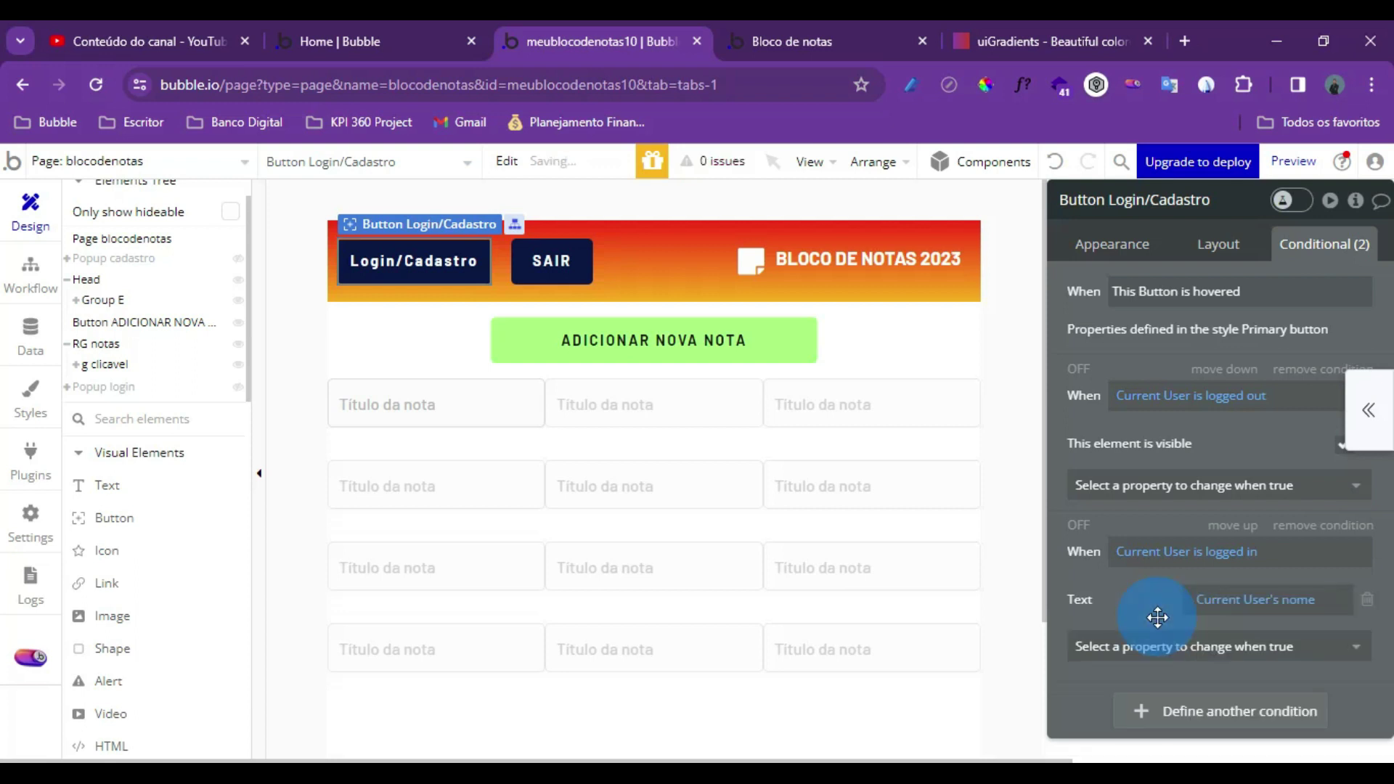
Remove the "Current User is logged out" condition from the Login/Cadastro button and make the button visible on page load
{"action": "left_click", "coordinate": [1076, 525]}
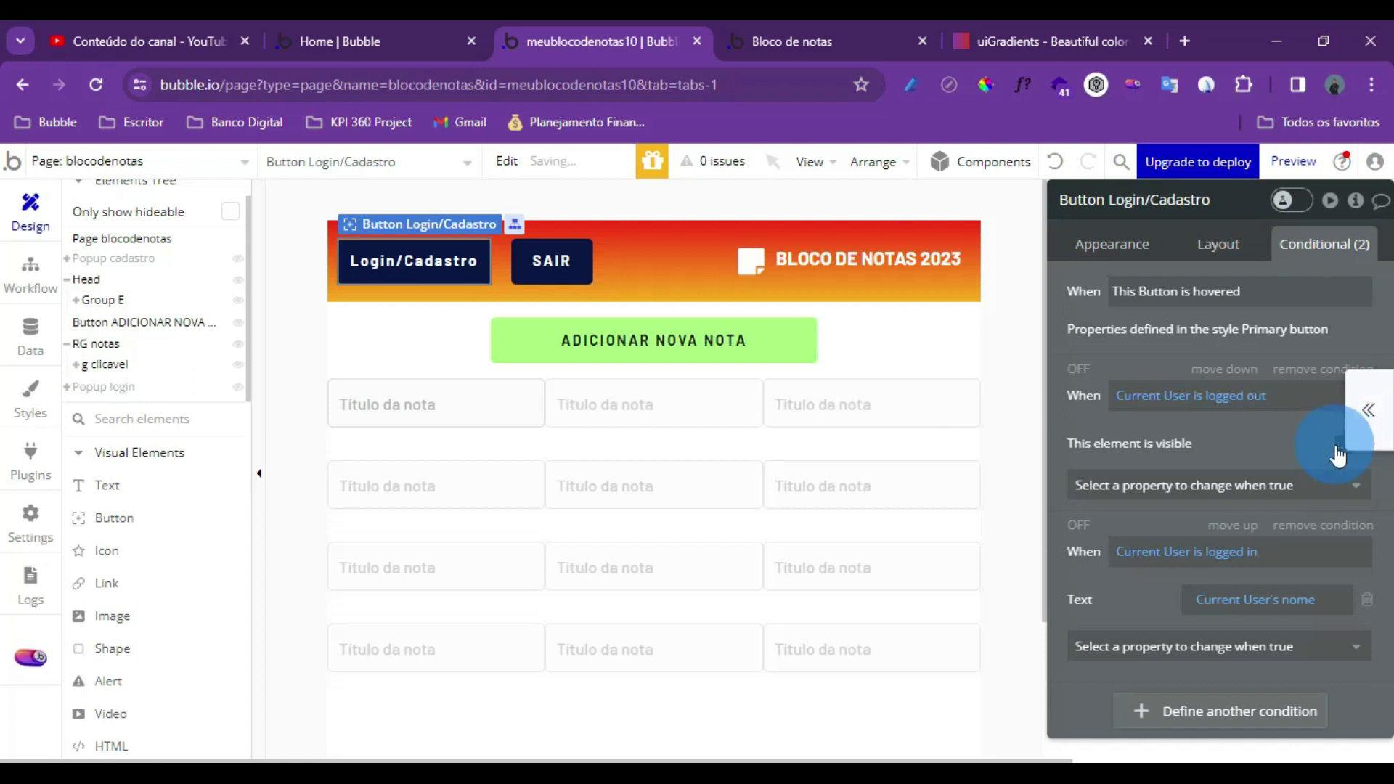
{"action": "left_click", "coordinate": [1305, 371]}
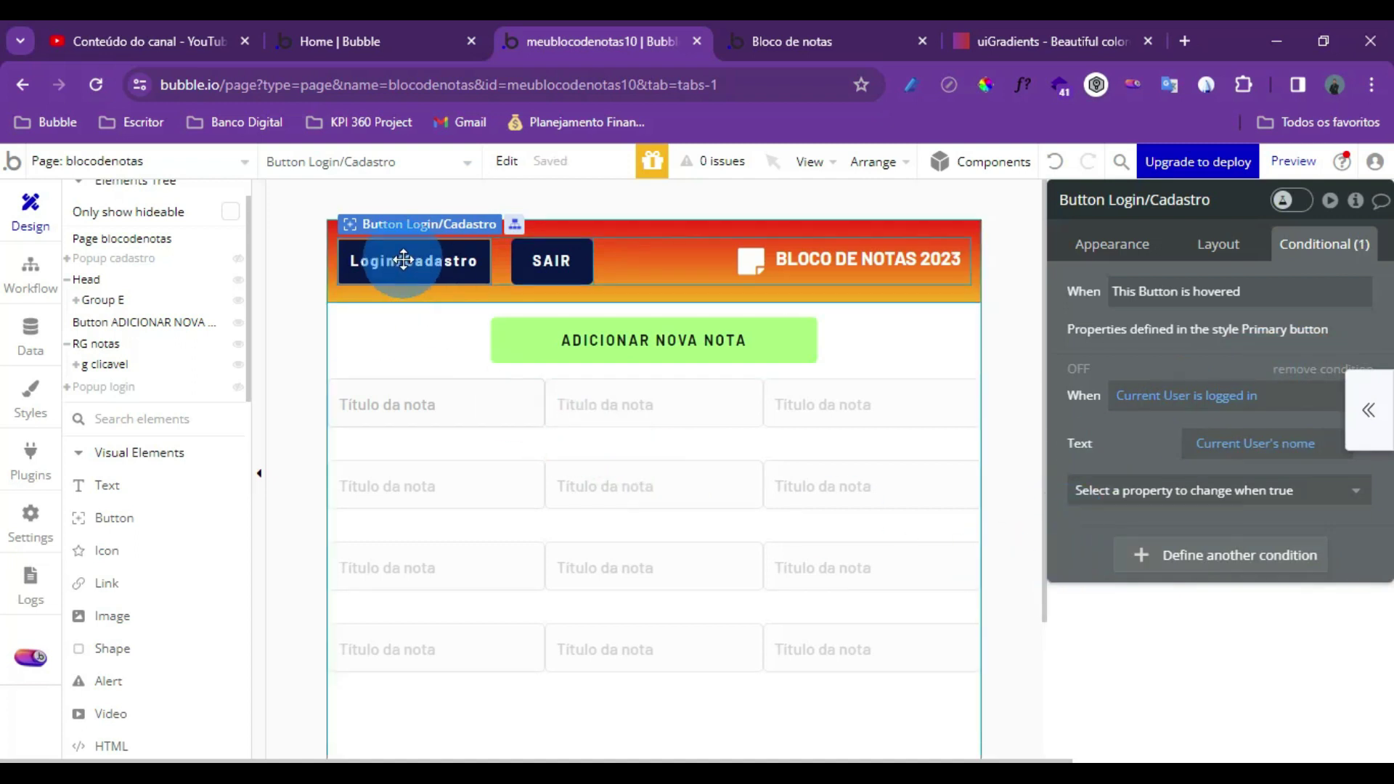
{"action": "left_click", "coordinate": [1217, 247]}
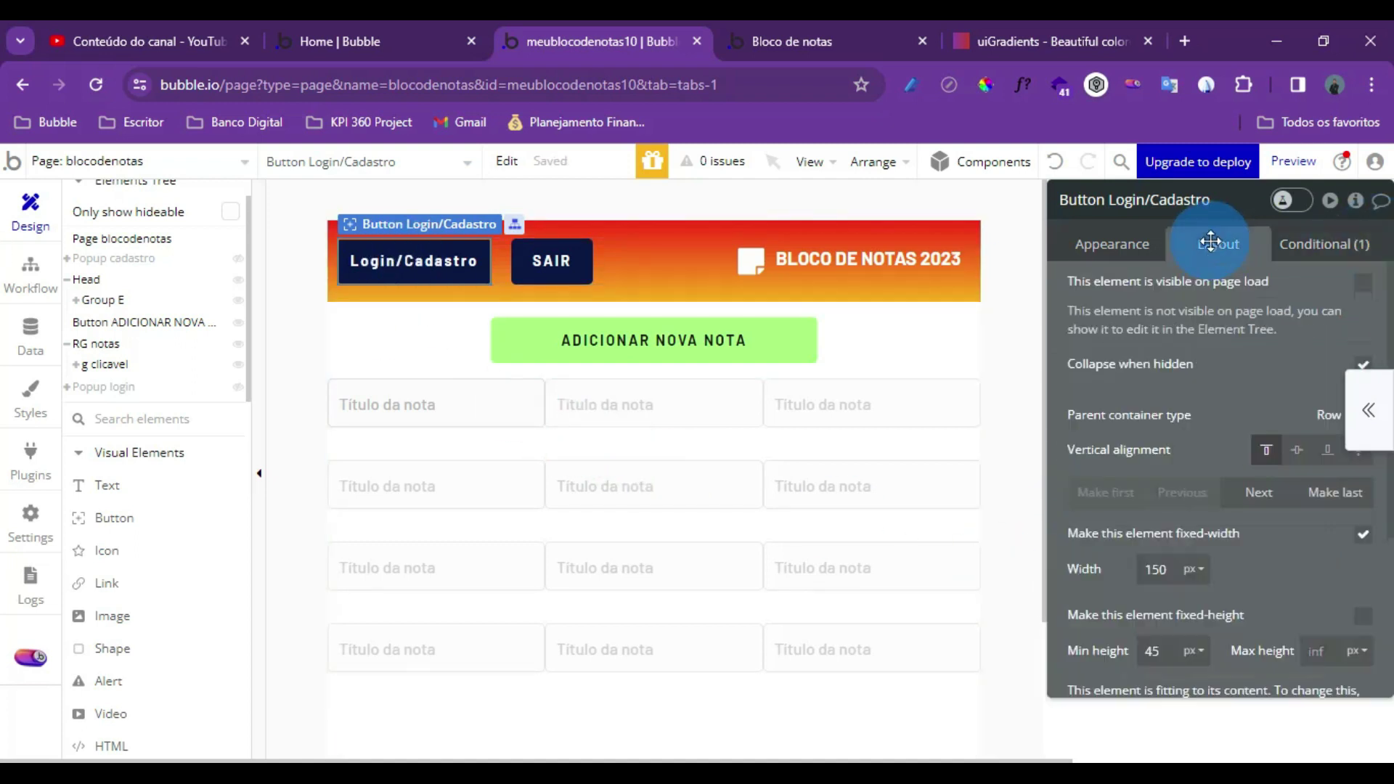
{"action": "left_click", "coordinate": [1351, 280]}
{"action": "left_click", "coordinate": [1313, 245]}
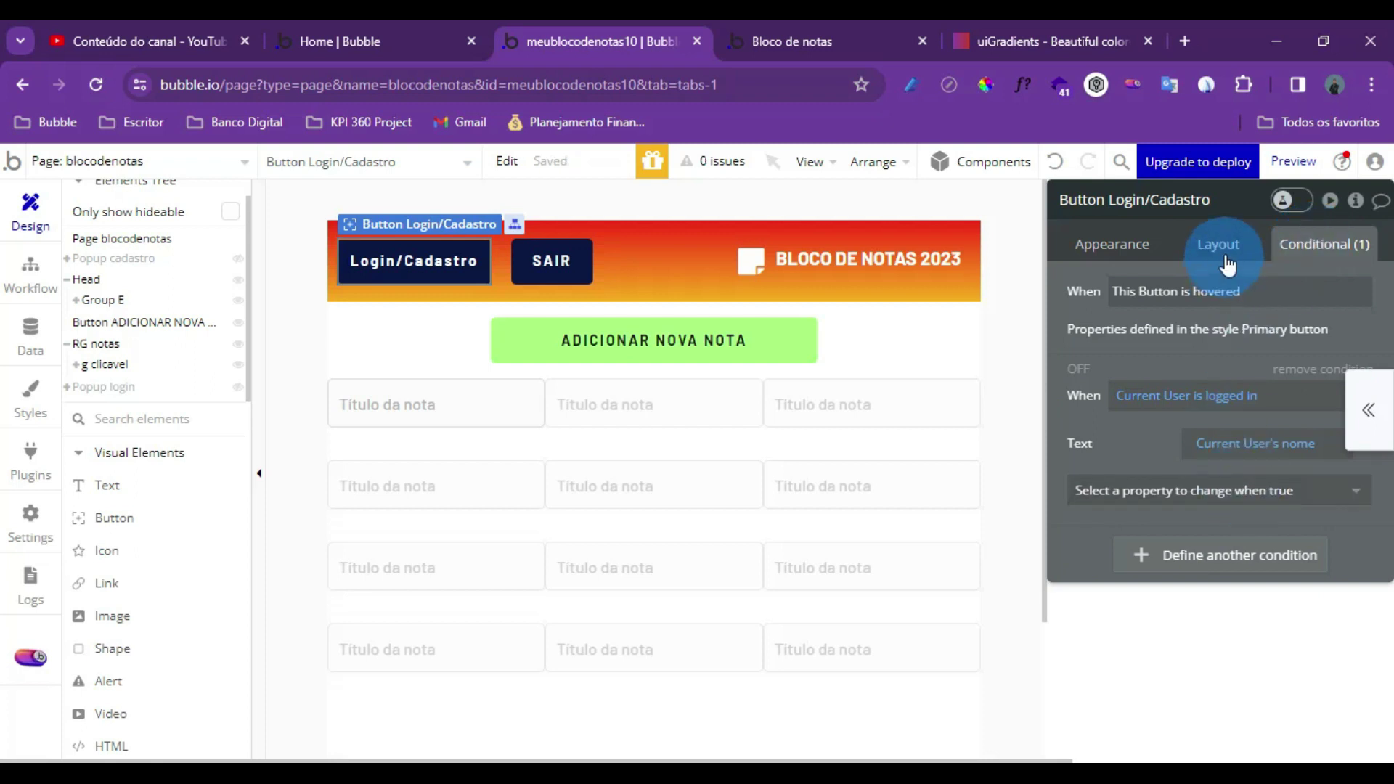
Add "This element isn't clickable" to the Login/Cadastro button's logged-in condition and enable it
{"action": "left_click", "coordinate": [1223, 490]}
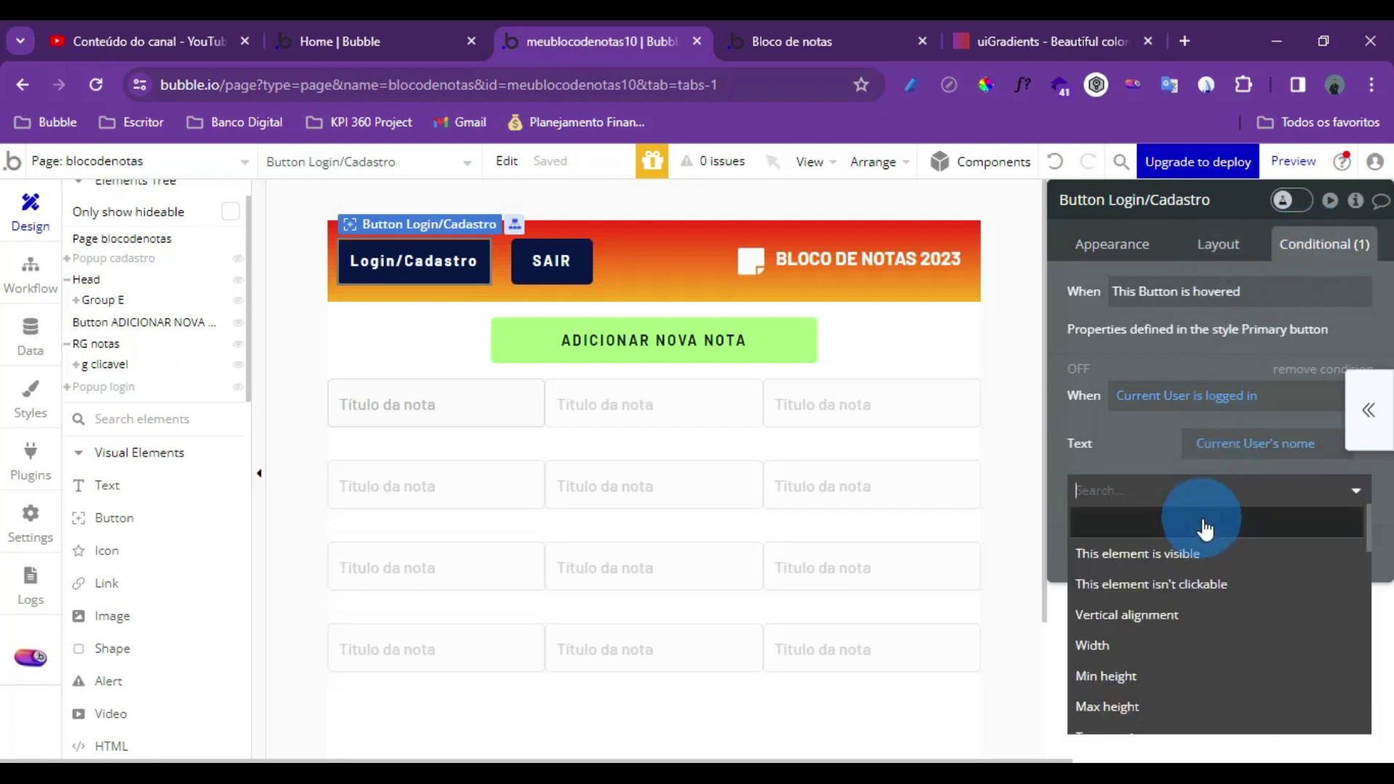
{"action": "left_click", "coordinate": [1234, 584]}
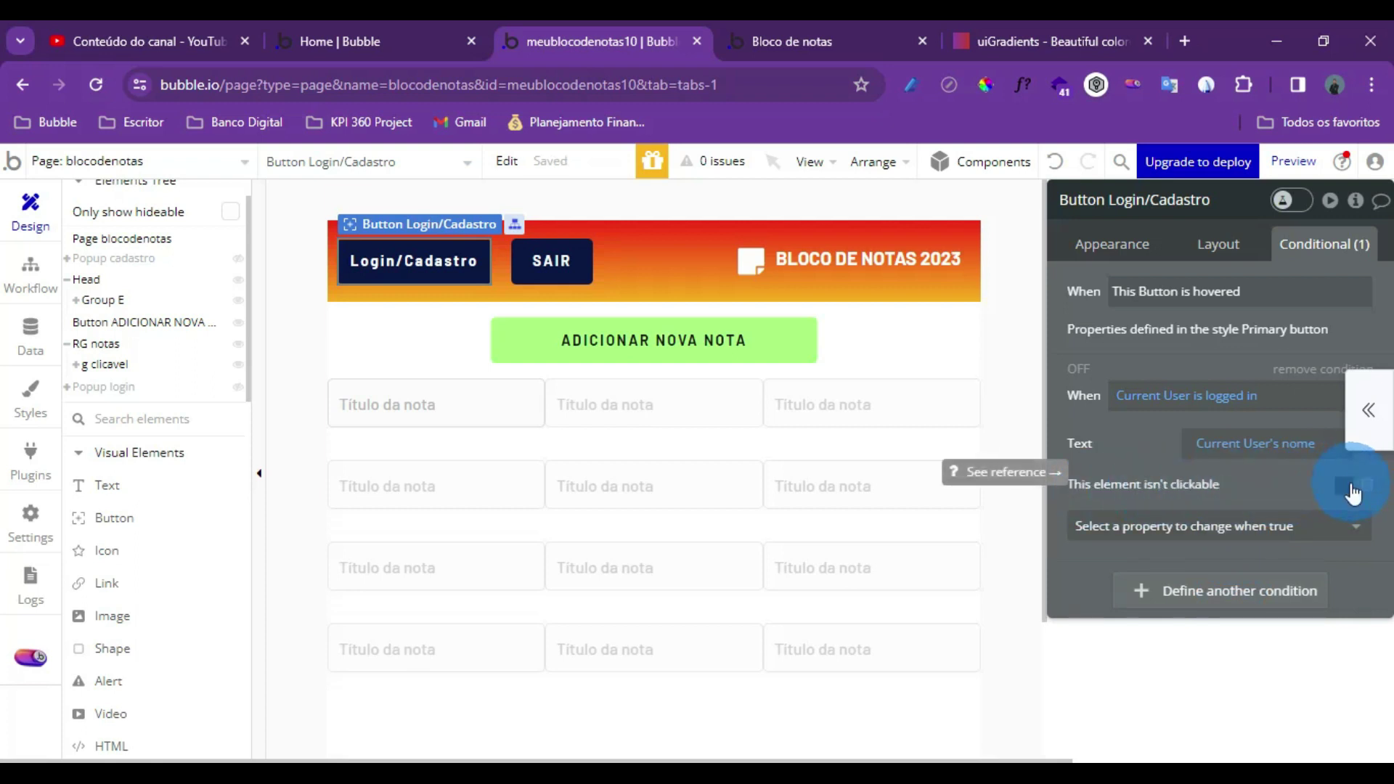
{"action": "left_click", "coordinate": [1350, 490]}
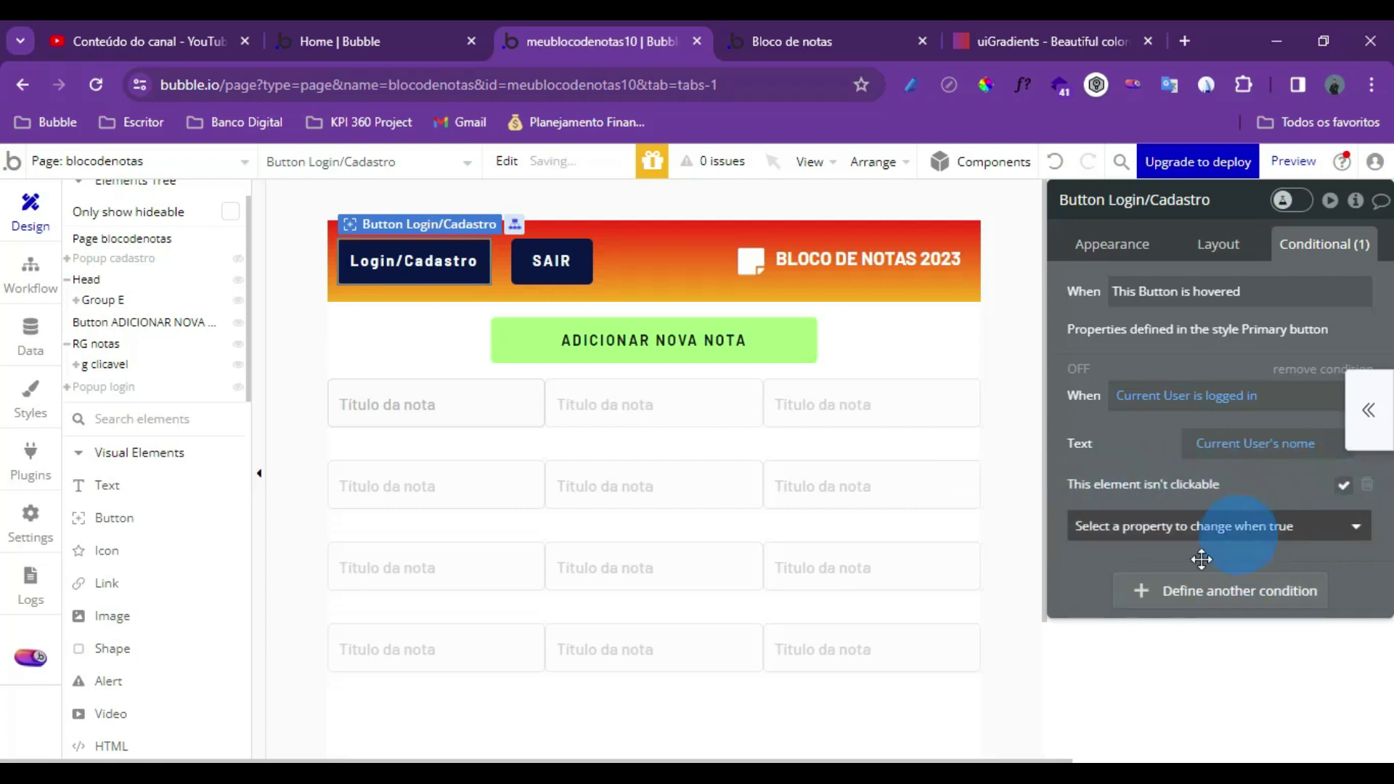
Switch to the Bloco de notas preview, refresh it, and open the sign-up popup through the login popup
{"action": "left_click", "coordinate": [820, 37]}
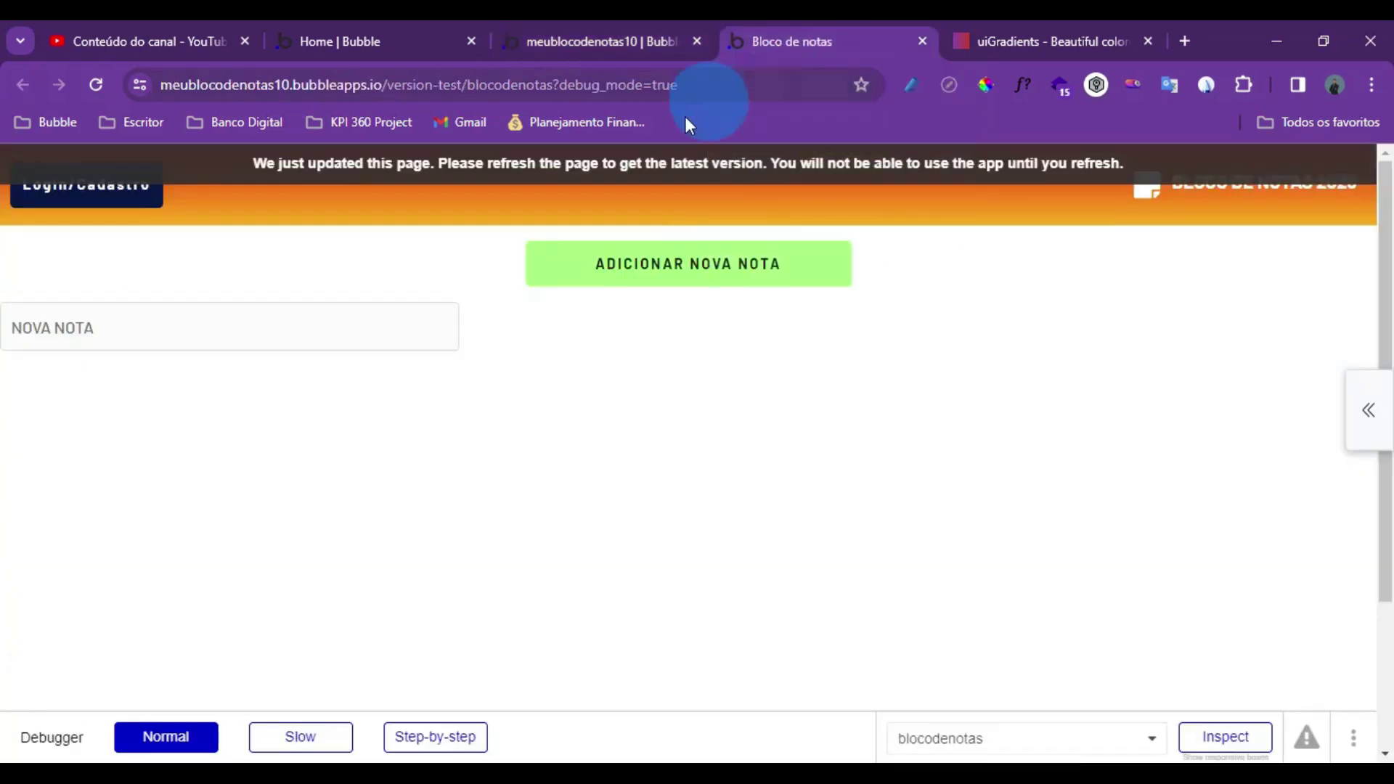
{"action": "left_click", "coordinate": [646, 162]}
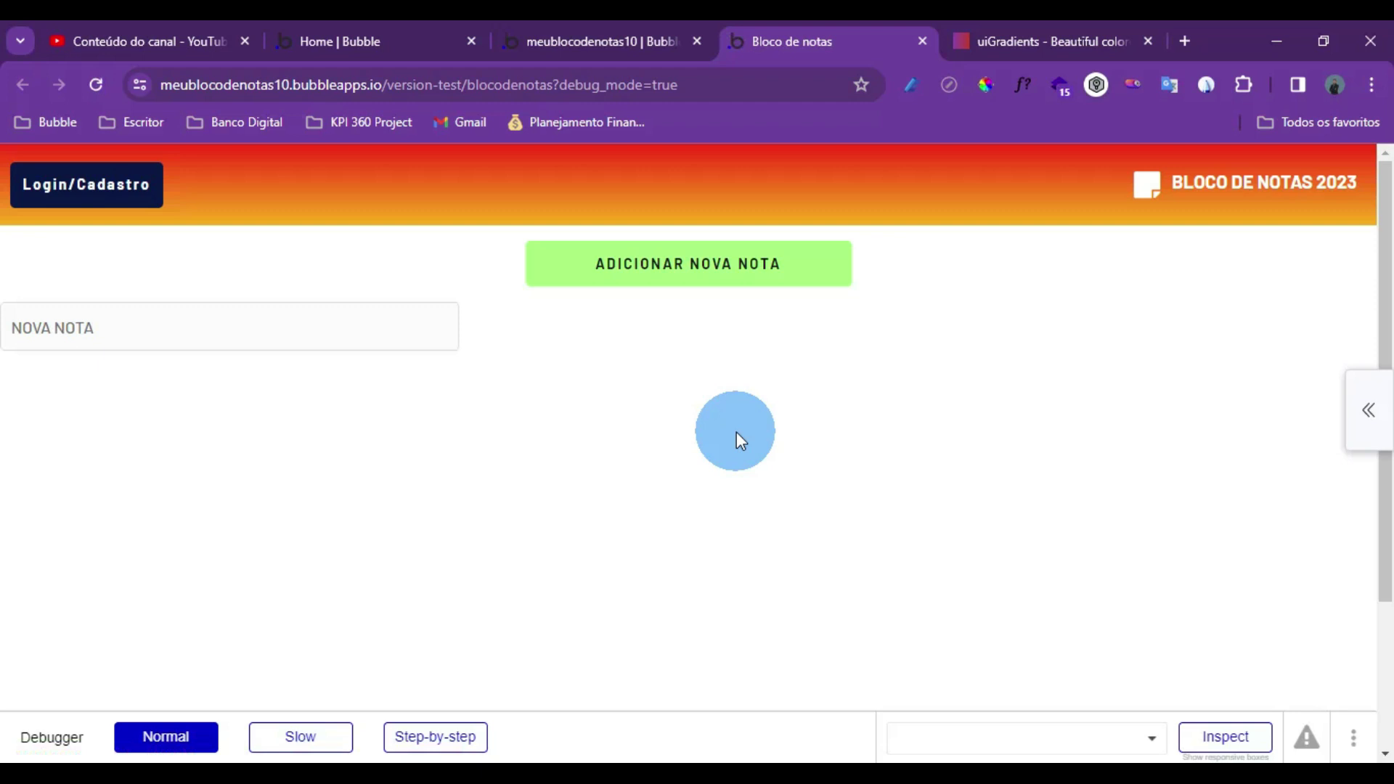
{"action": "left_click", "coordinate": [93, 187]}
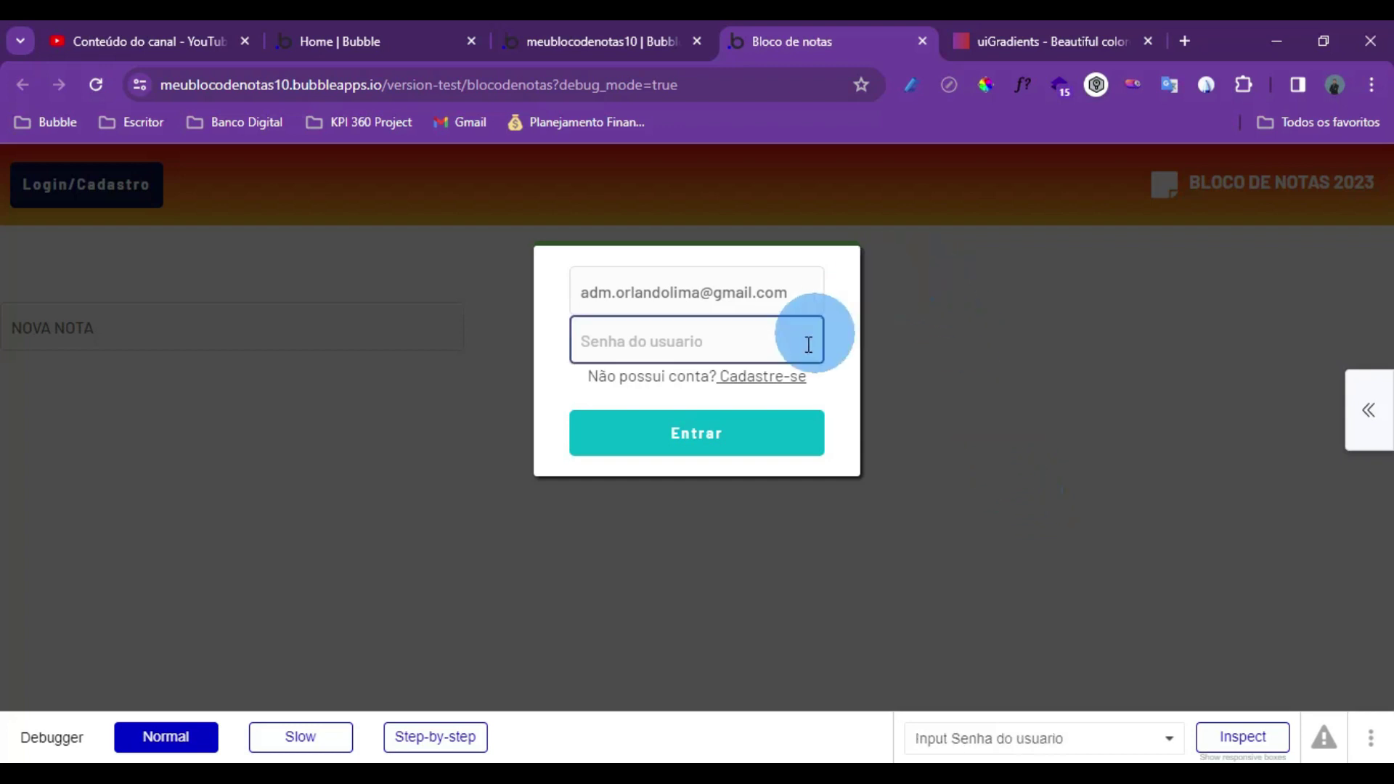
{"action": "left_click", "coordinate": [785, 378]}
Fill in the sign-up form with the user's name, e-mail and account password, and submit the registration
{"action": "left_click", "coordinate": [678, 293]}
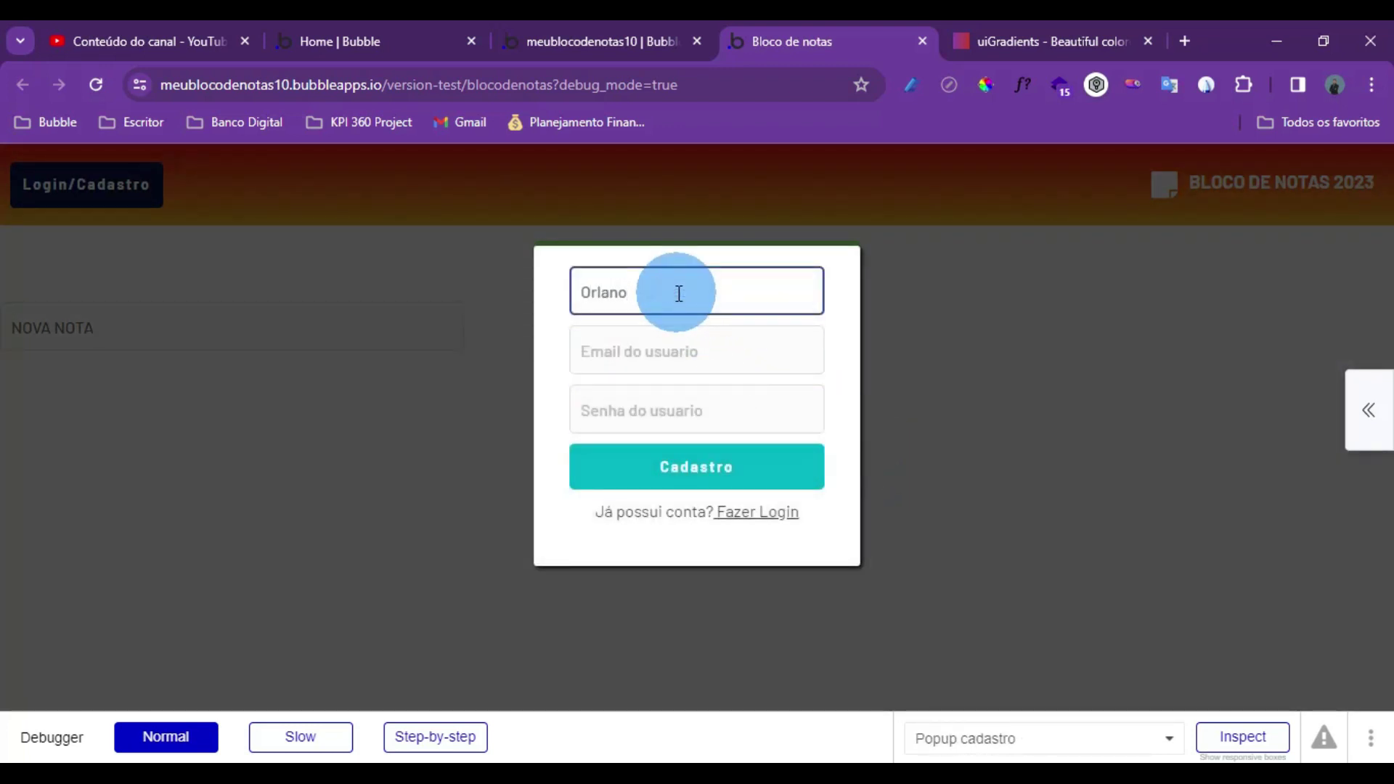
{"action": "left_click", "coordinate": [676, 331]}
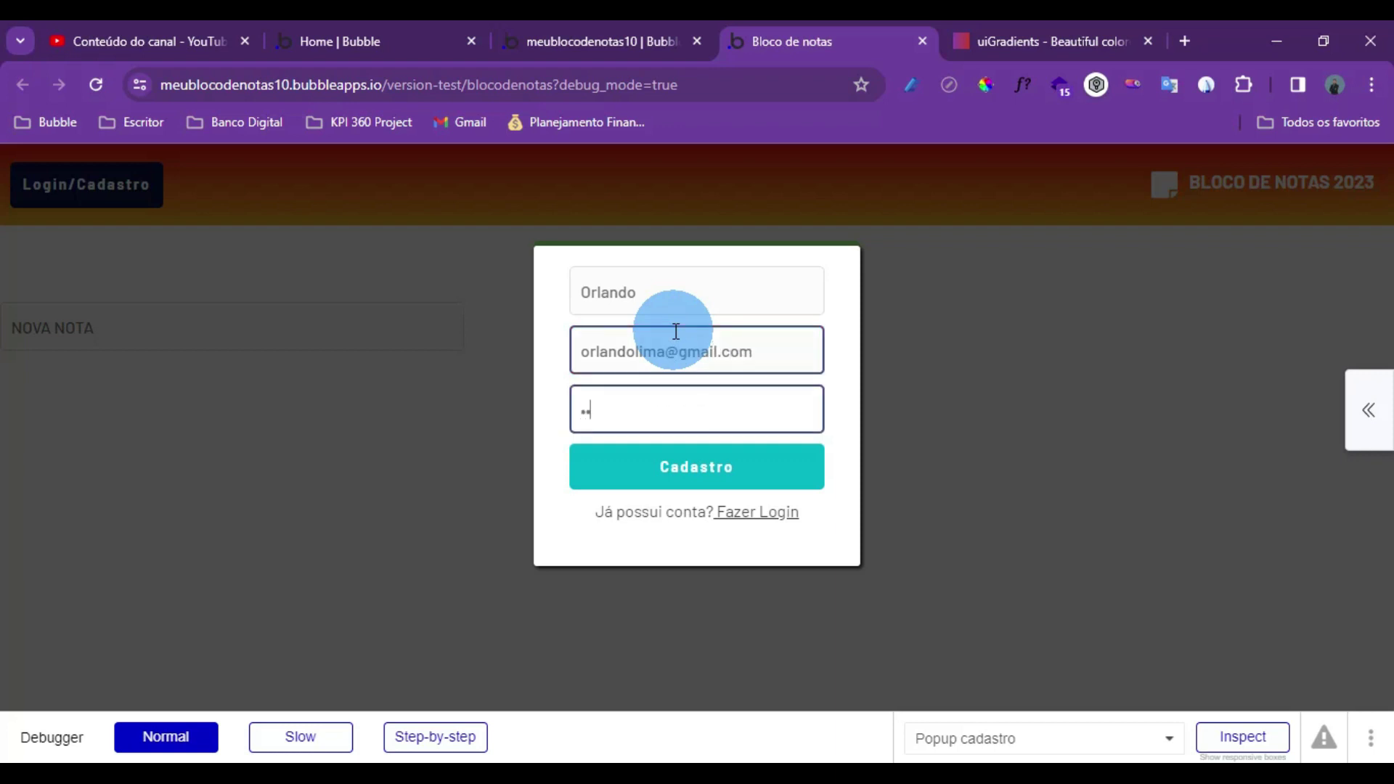
{"action": "type", "text": "3"}
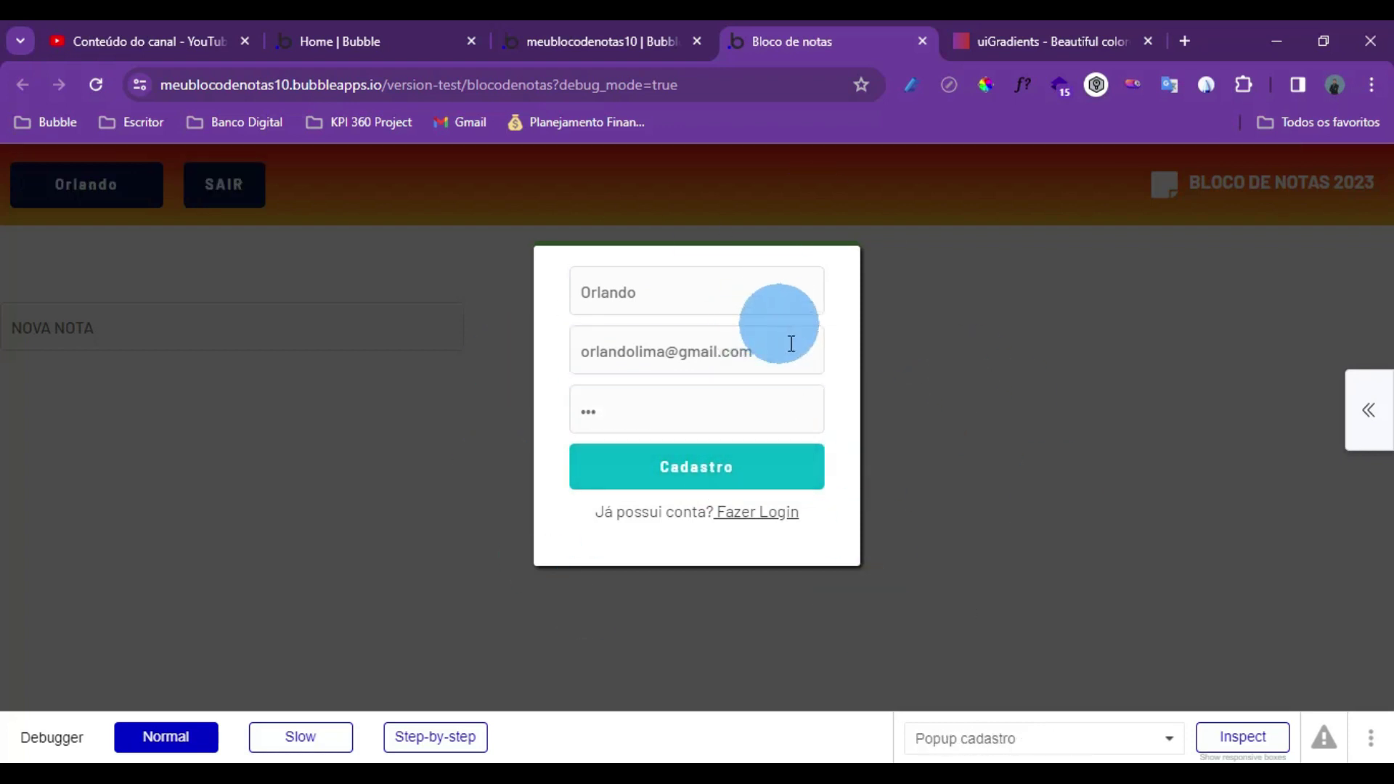
{"action": "left_click", "coordinate": [678, 462]}
{"action": "left_click", "coordinate": [711, 342]}
{"action": "left_click", "coordinate": [612, 310]}
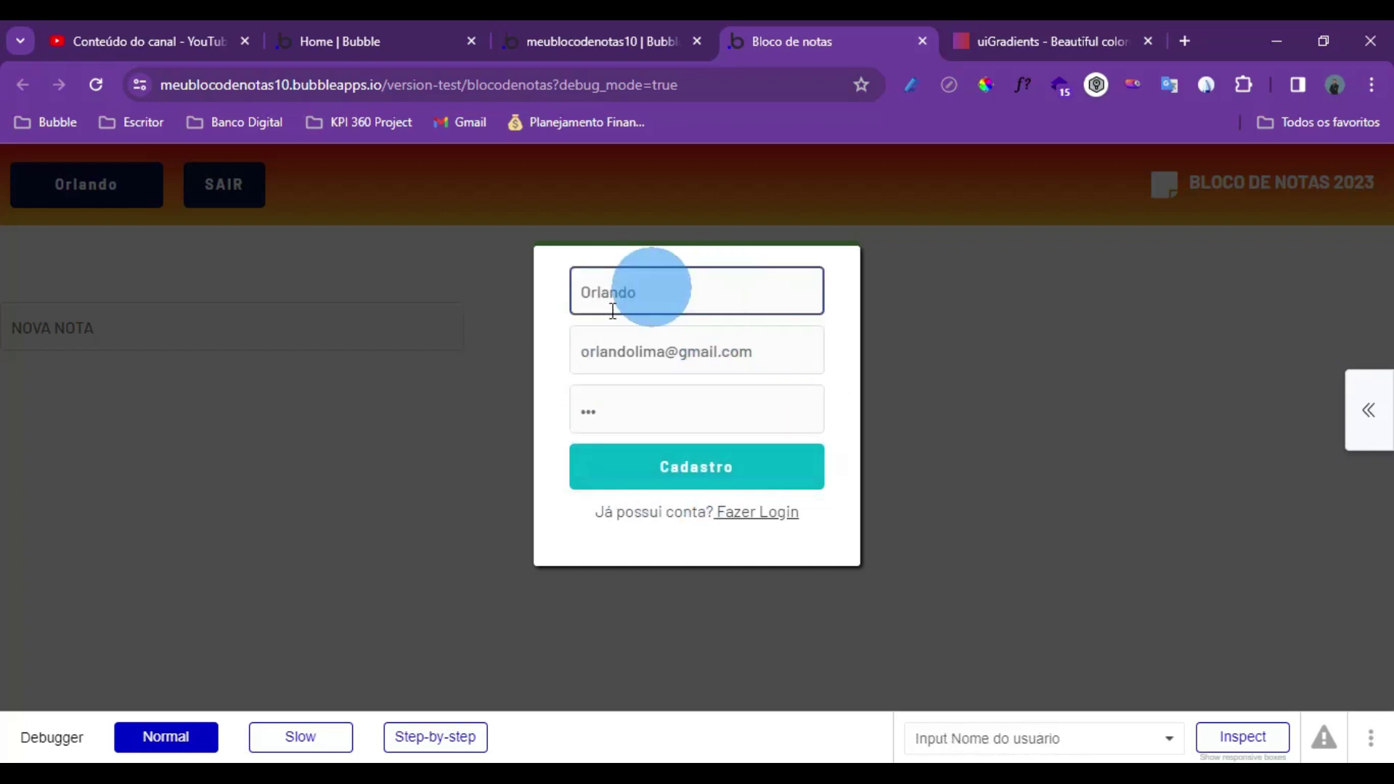
{"action": "left_click", "coordinate": [653, 512]}
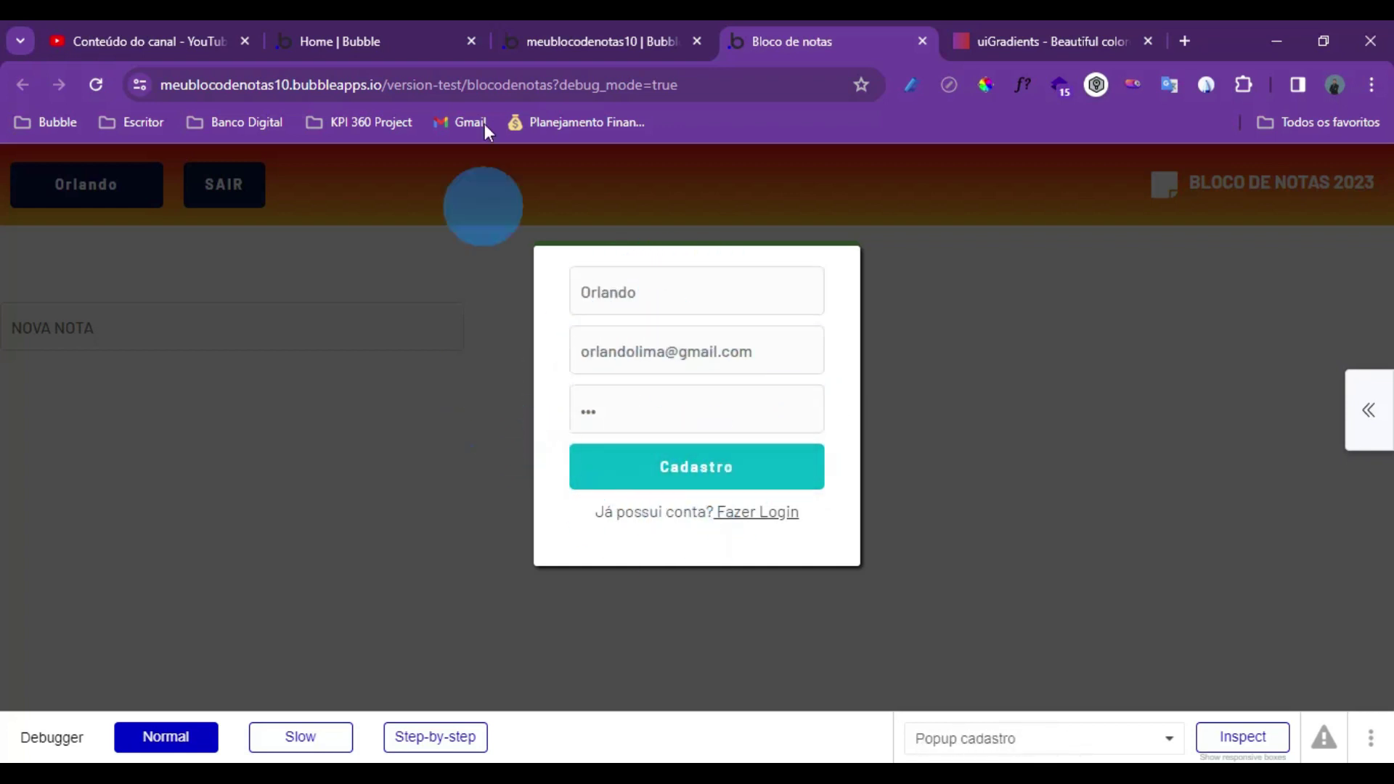
Return to the Bubble editor and add a Hide action for Popup cadastro to the Button Cadastro workflow
{"action": "left_click", "coordinate": [542, 26]}
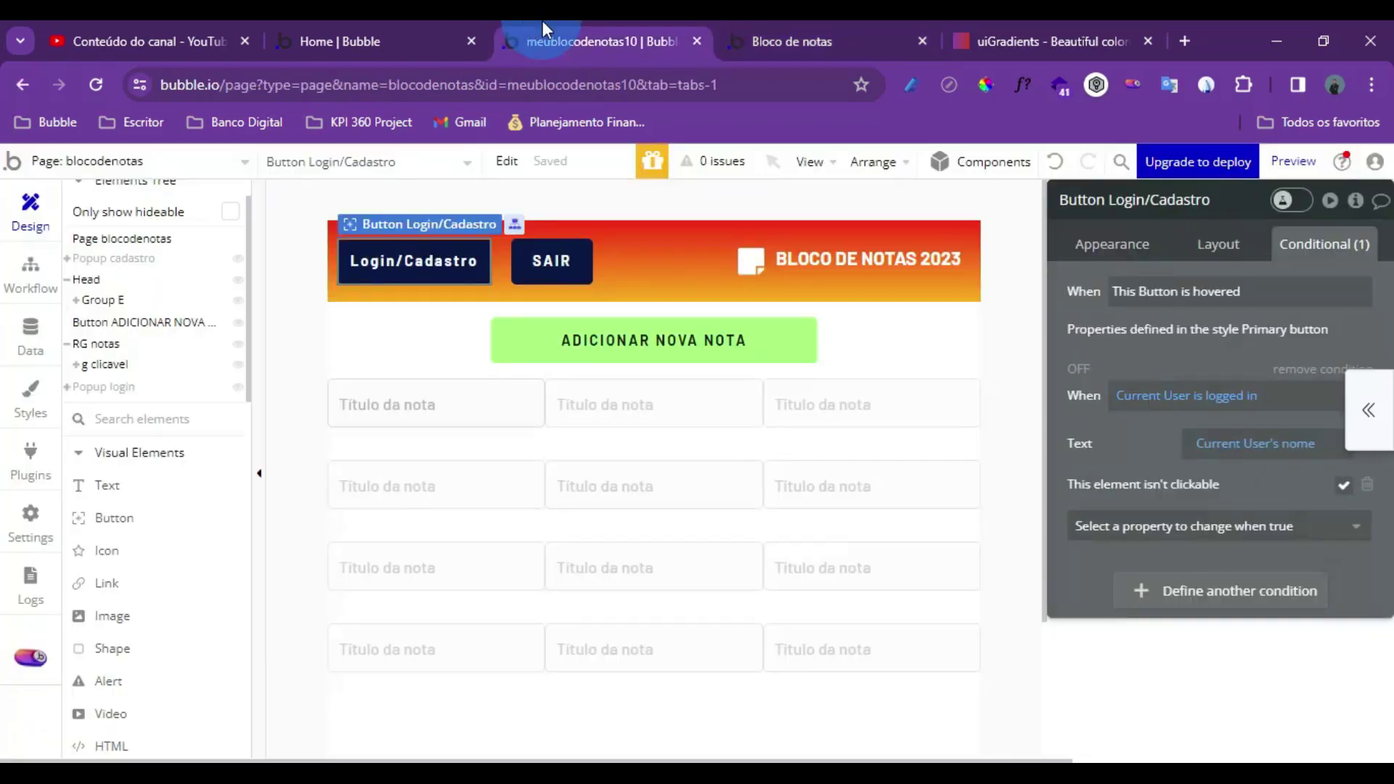
{"action": "left_click", "coordinate": [30, 273]}
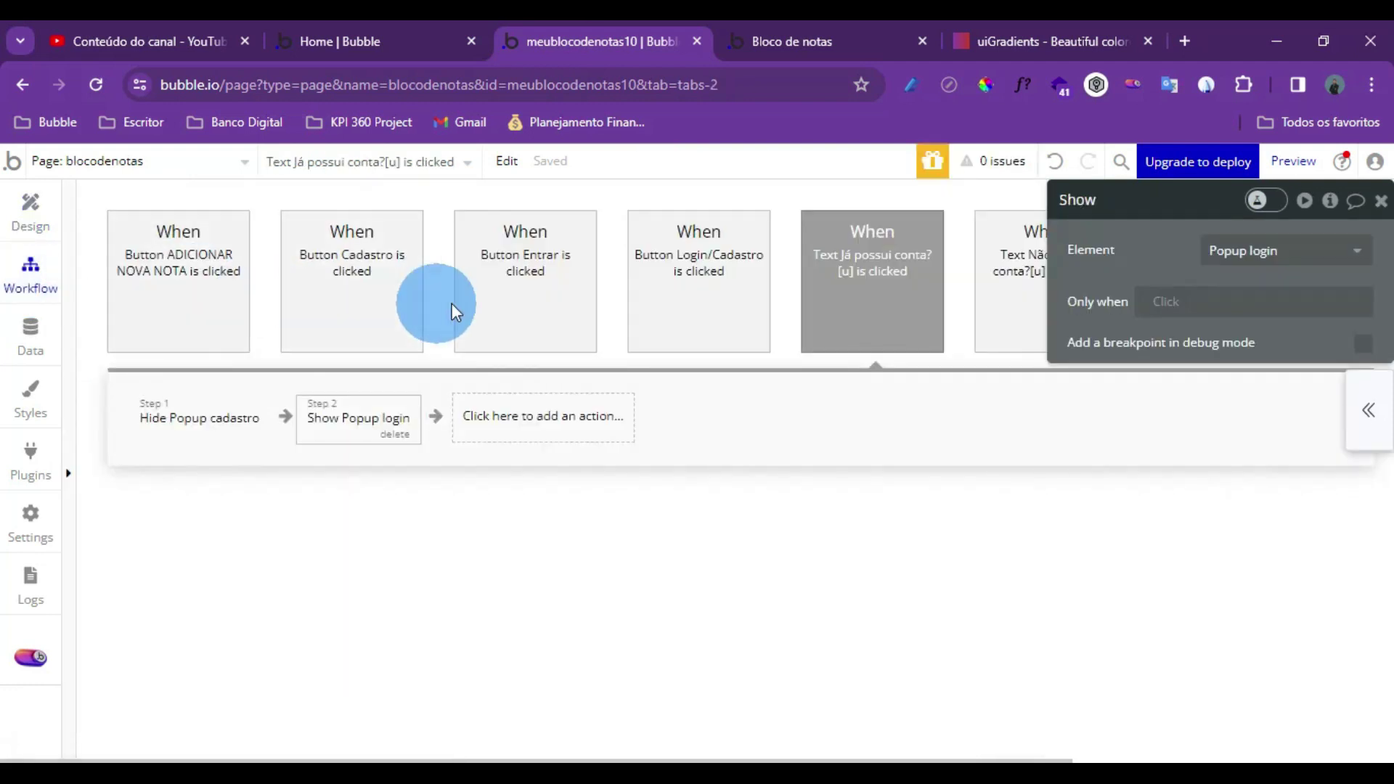
{"action": "left_click", "coordinate": [352, 269]}
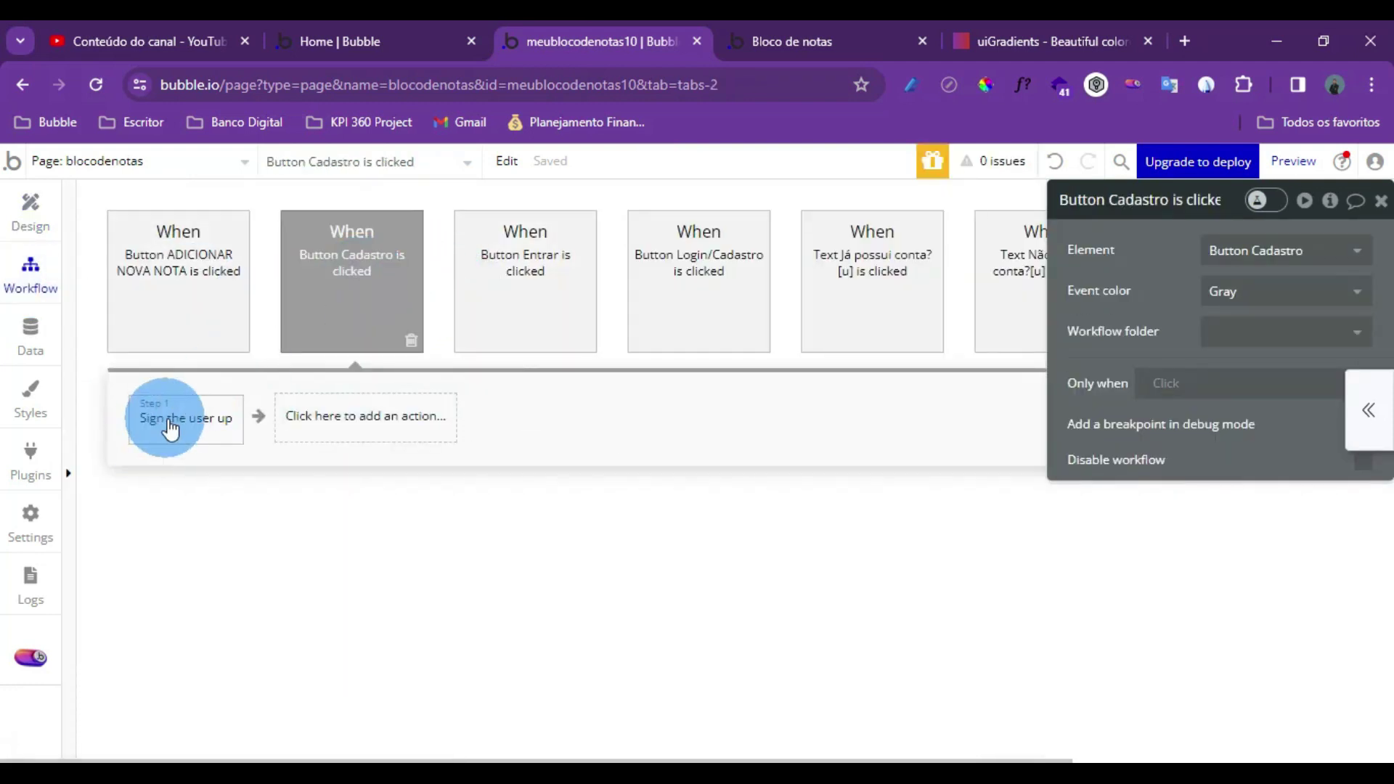
{"action": "left_click", "coordinate": [368, 443]}
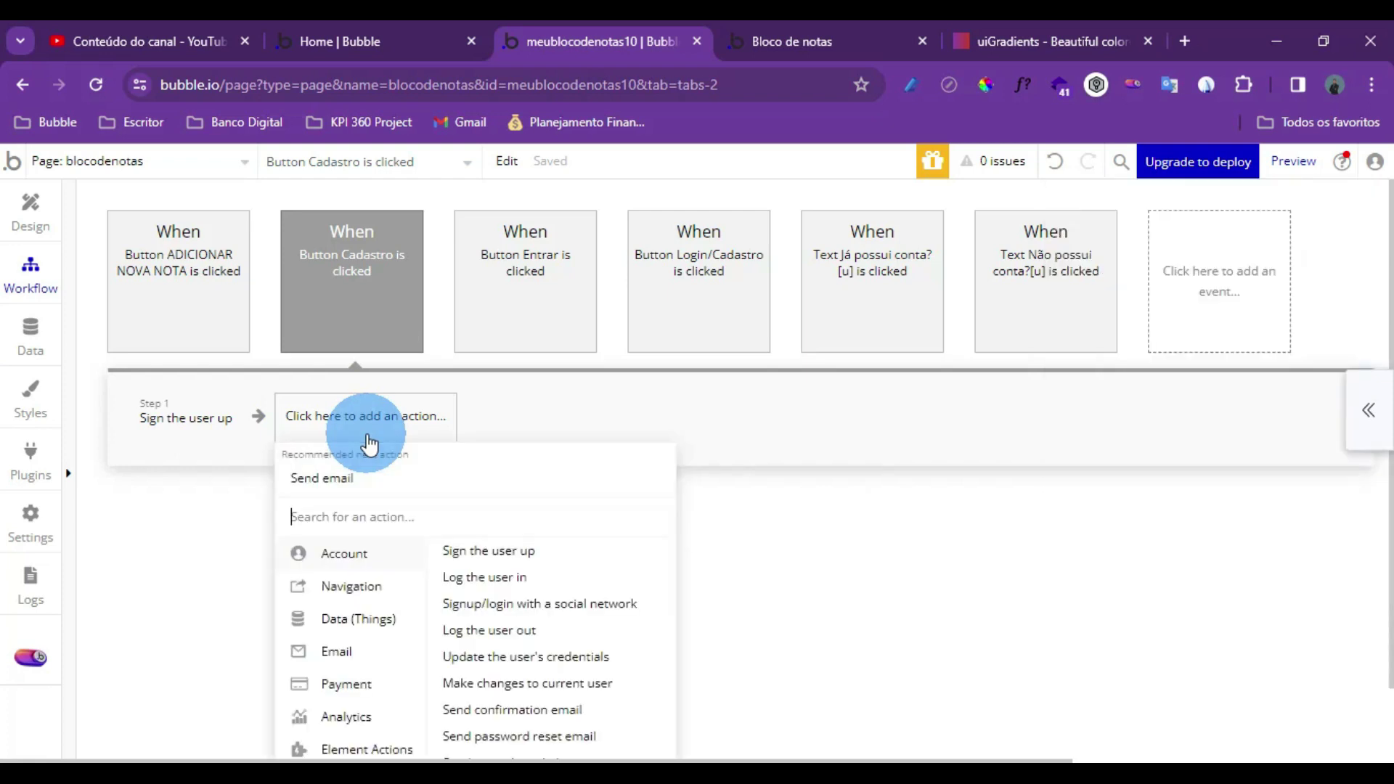
{"action": "mouse_move", "coordinate": [345, 718]}
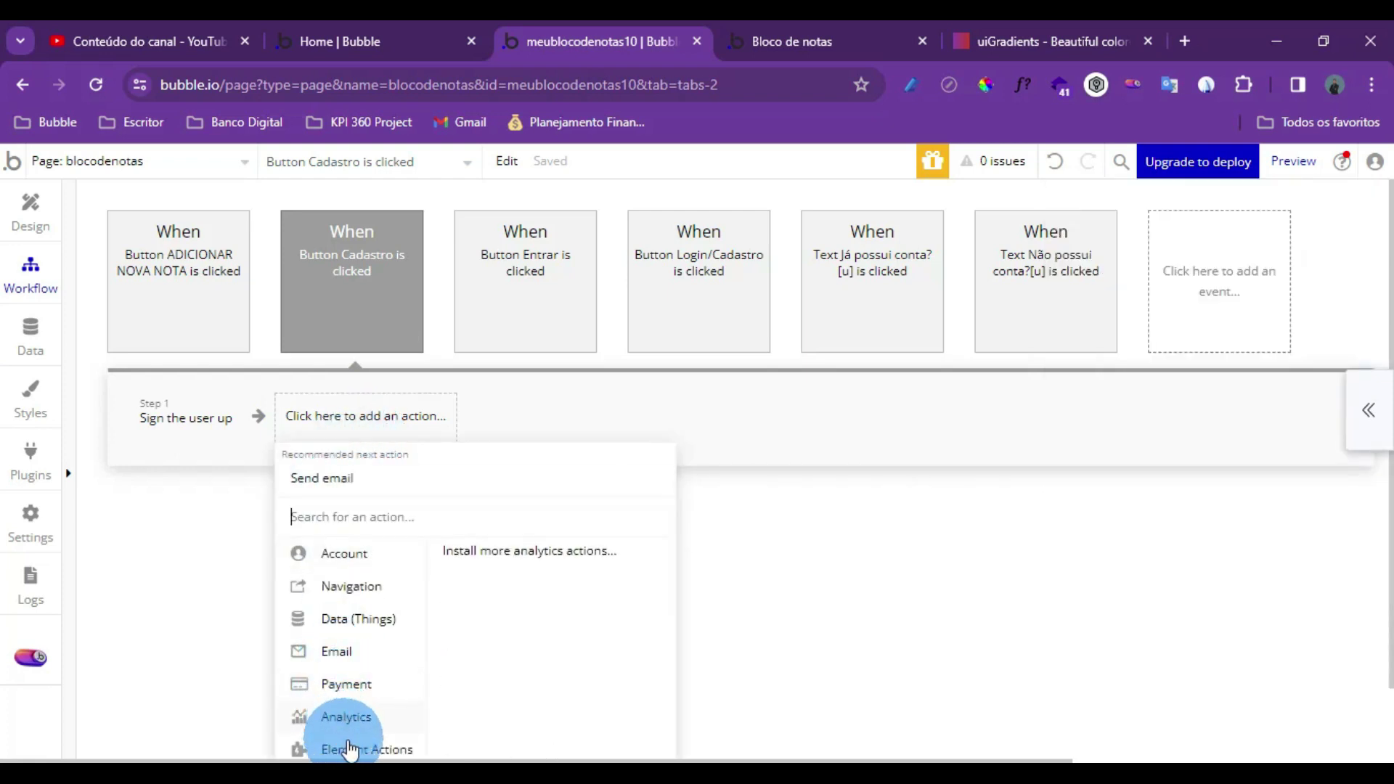
{"action": "mouse_move", "coordinate": [347, 750]}
{"action": "left_click", "coordinate": [574, 570]}
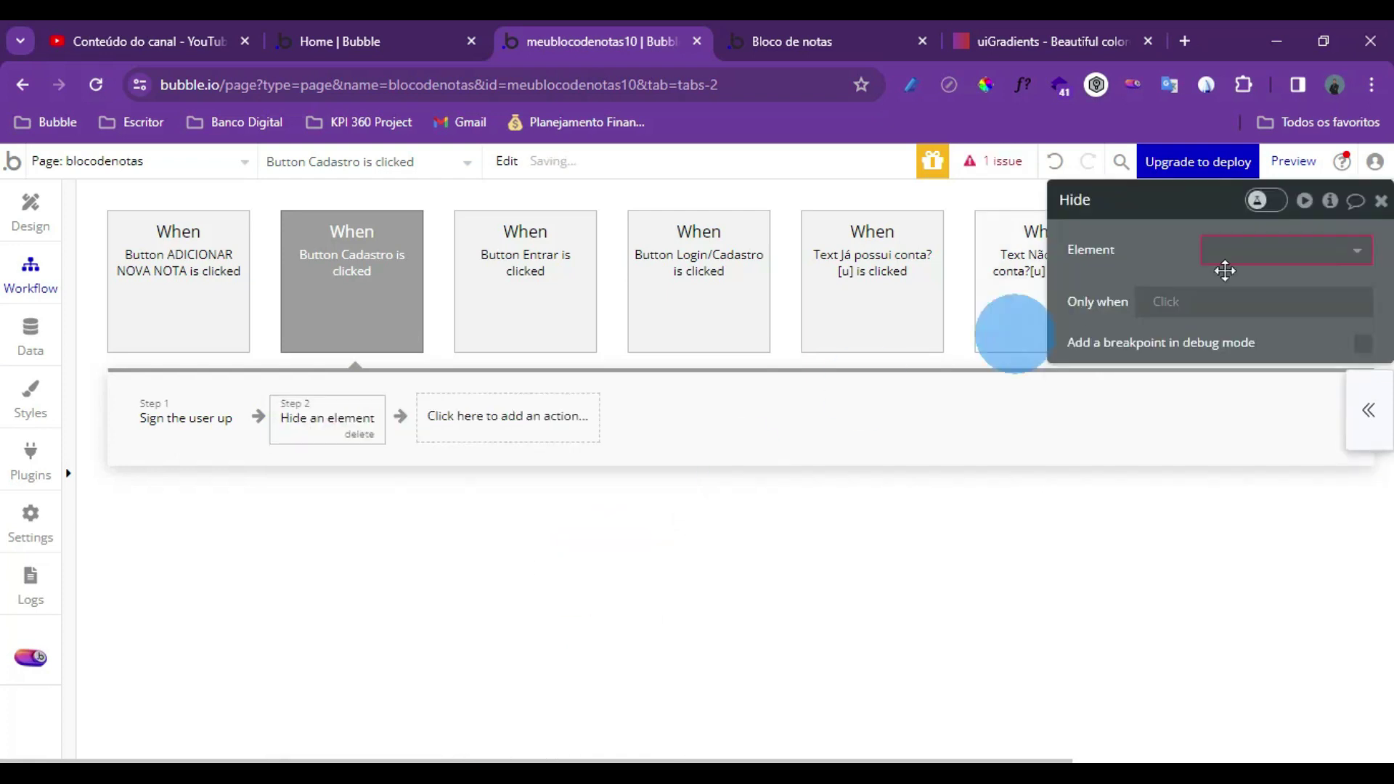
{"action": "left_click", "coordinate": [1306, 254]}
{"action": "left_click", "coordinate": [1265, 285]}
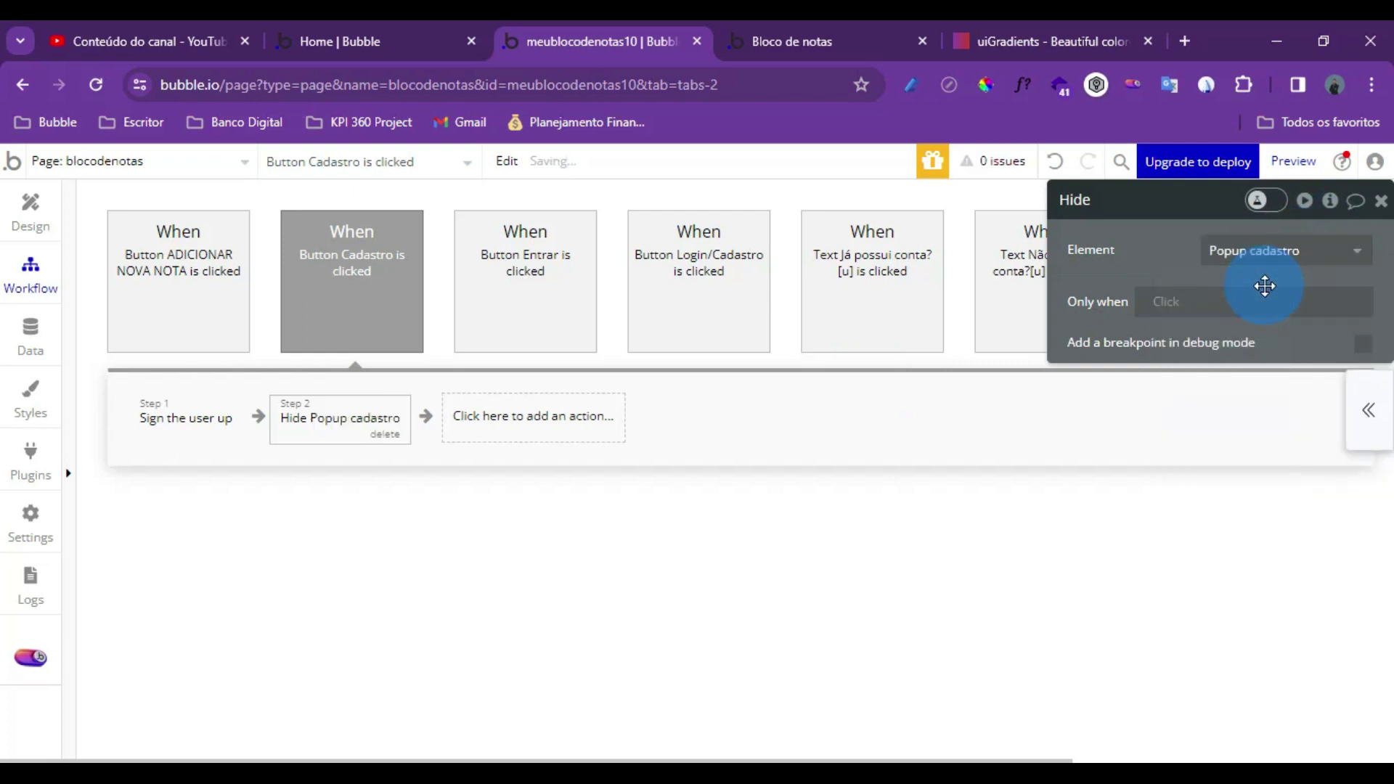
Add a Hide action for Popup login after the Log the user in step of the Button Entrar workflow
{"action": "mouse_move", "coordinate": [550, 287]}
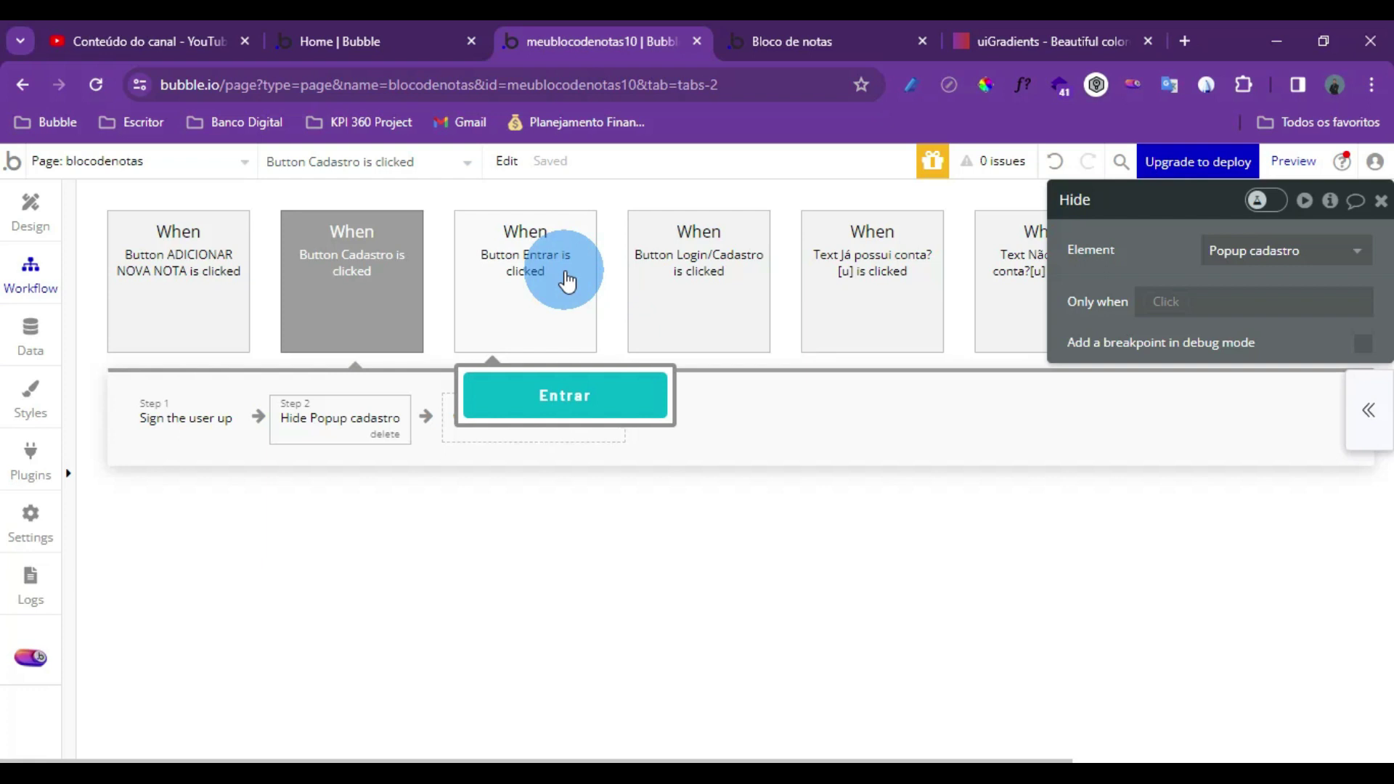
{"action": "left_click", "coordinate": [567, 279]}
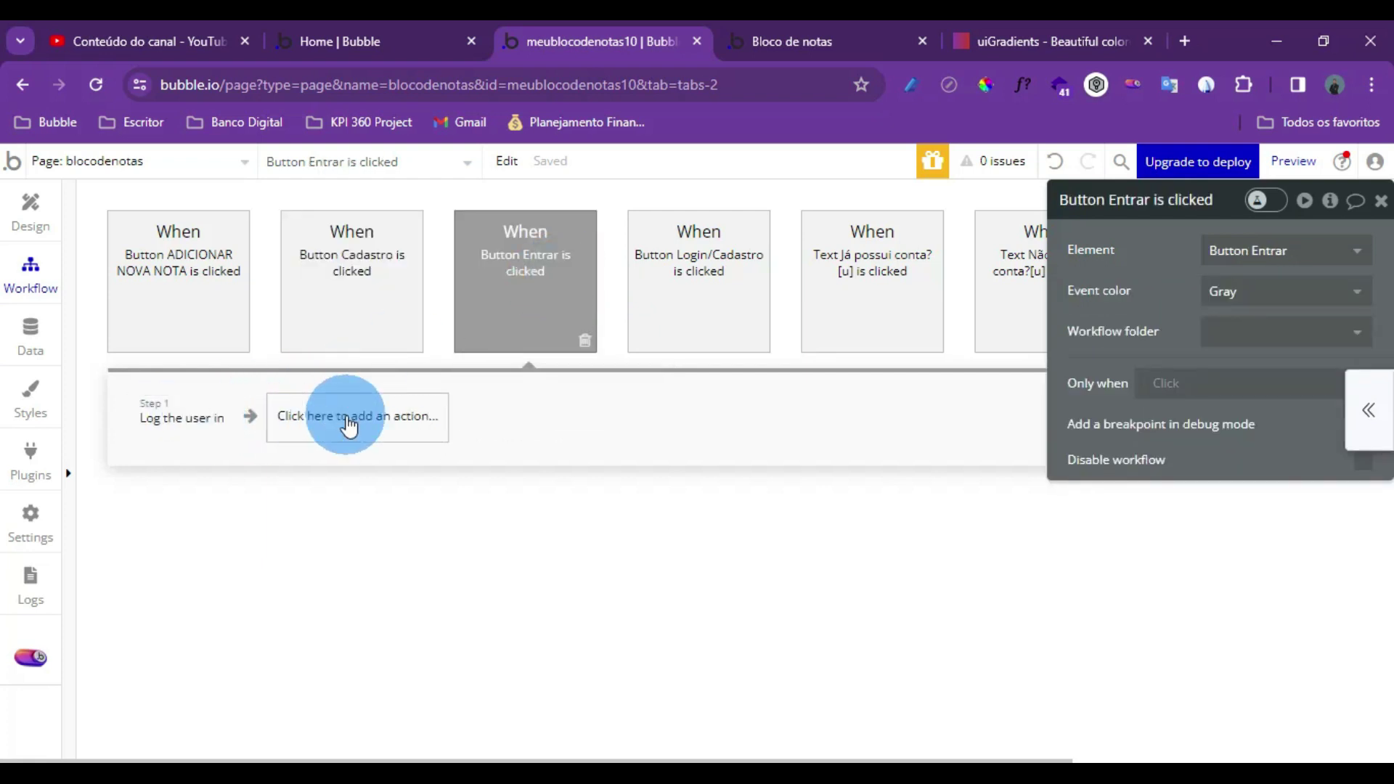
{"action": "left_click", "coordinate": [347, 427]}
{"action": "mouse_move", "coordinate": [351, 694]}
{"action": "left_click", "coordinate": [548, 515]}
{"action": "left_click", "coordinate": [1251, 249]}
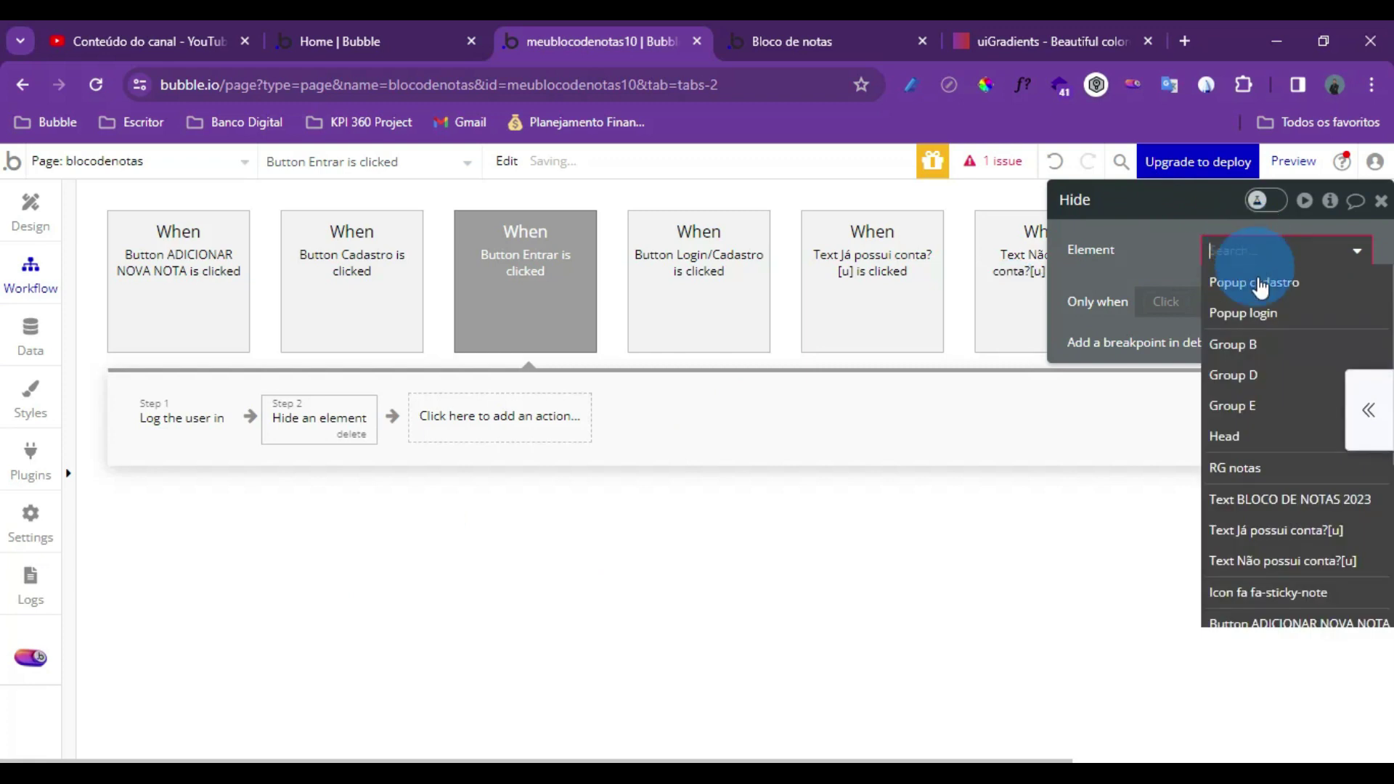
{"action": "left_click", "coordinate": [1260, 313]}
{"action": "left_click", "coordinate": [31, 214]}
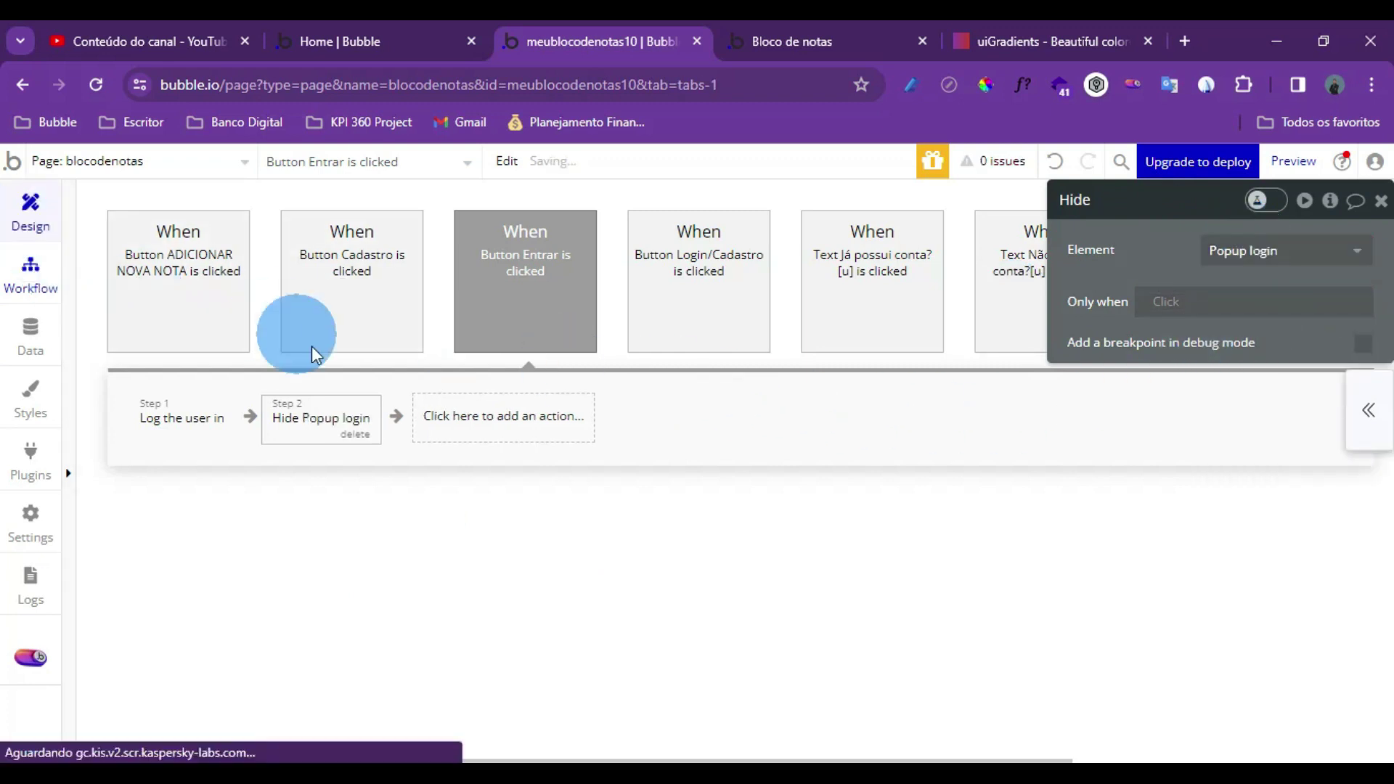
Refresh the Bloco de notas preview and test the header's user-name and SAIR buttons
{"action": "left_click", "coordinate": [825, 32]}
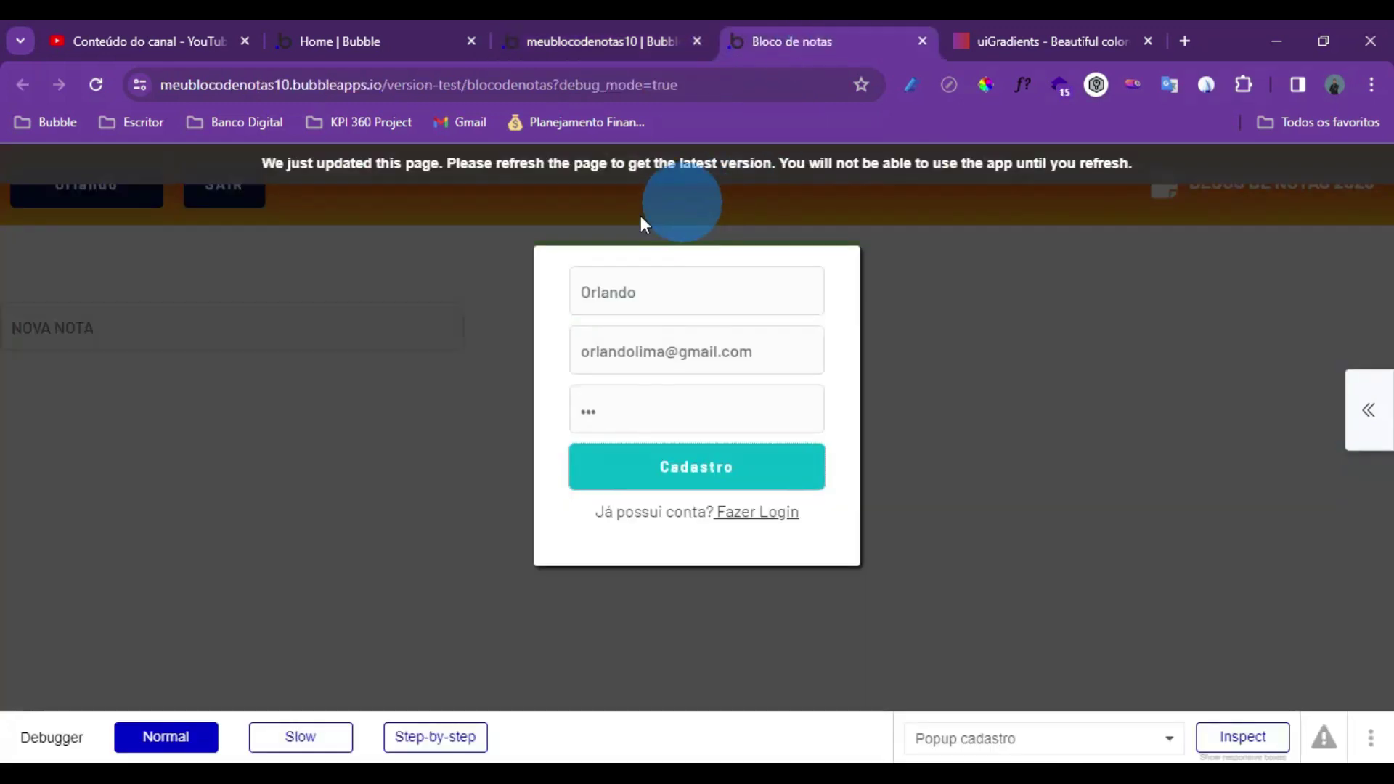
{"action": "left_click", "coordinate": [519, 166]}
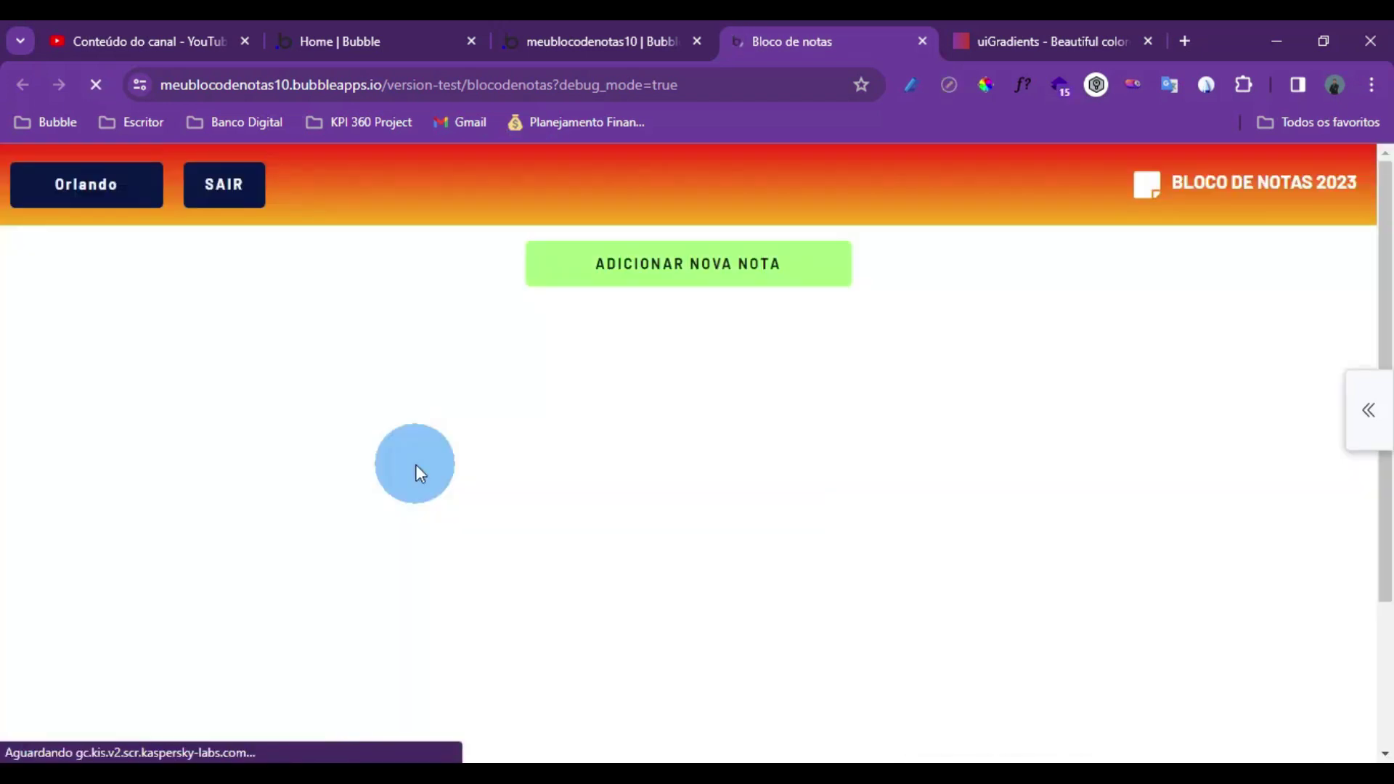
{"action": "left_click", "coordinate": [85, 187]}
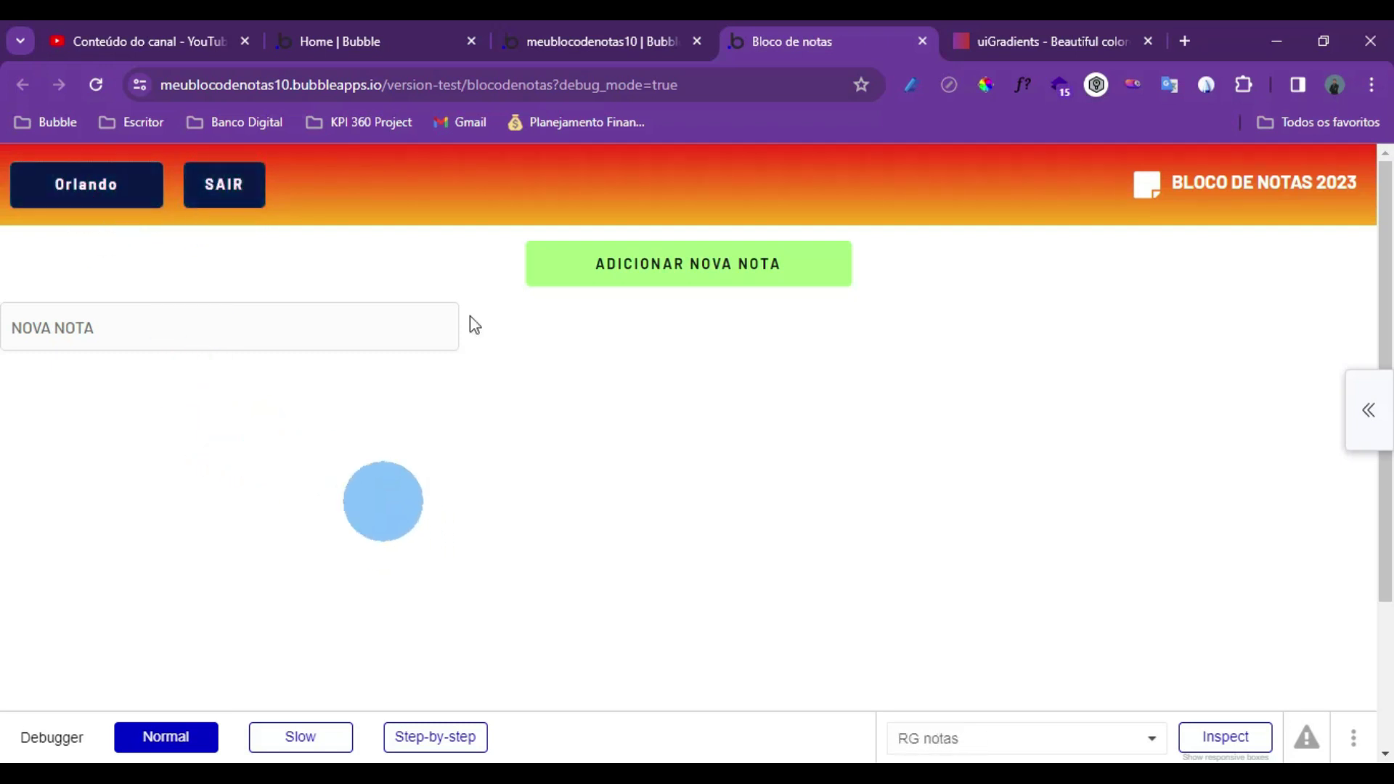
{"action": "left_click", "coordinate": [224, 186]}
{"action": "left_click", "coordinate": [614, 26]}
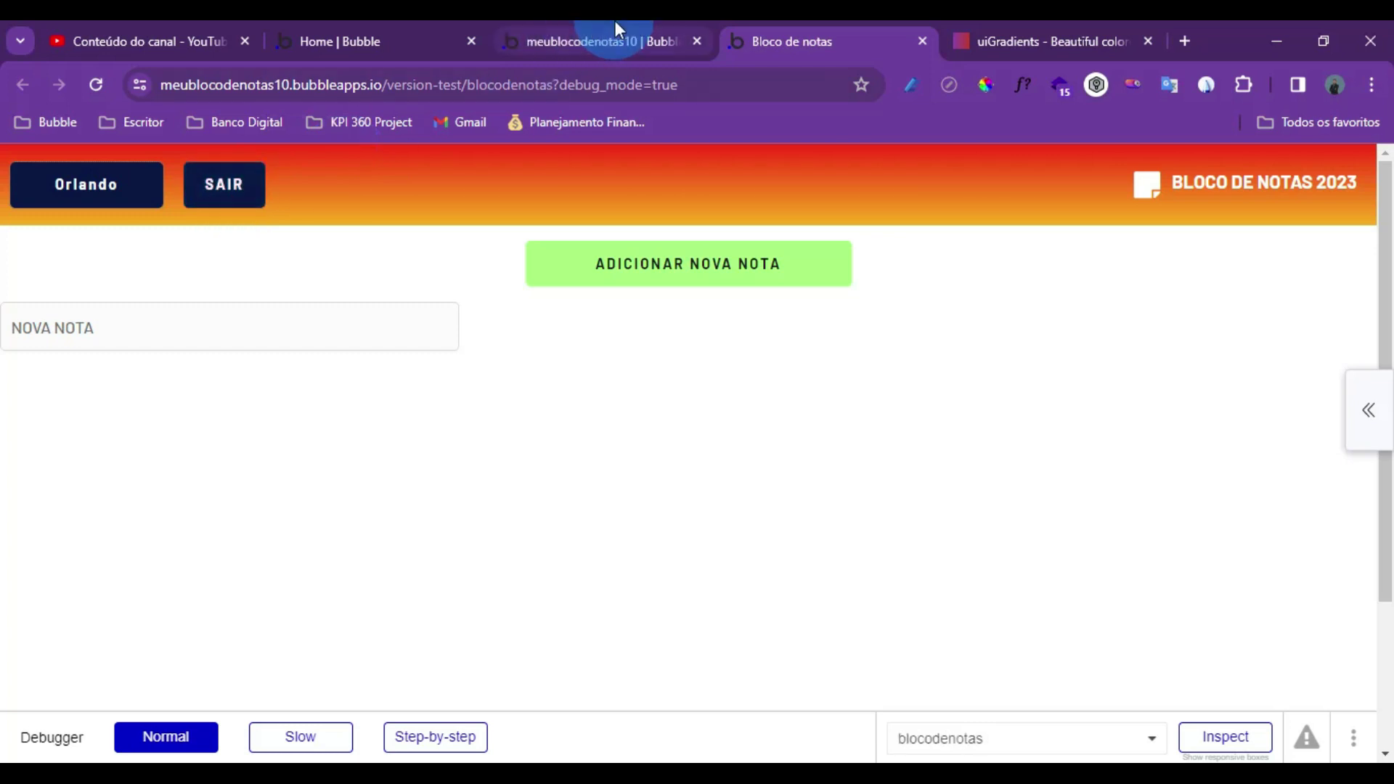
Create a click workflow for Button SAIR with the account action Log the user out
{"action": "left_click", "coordinate": [577, 273]}
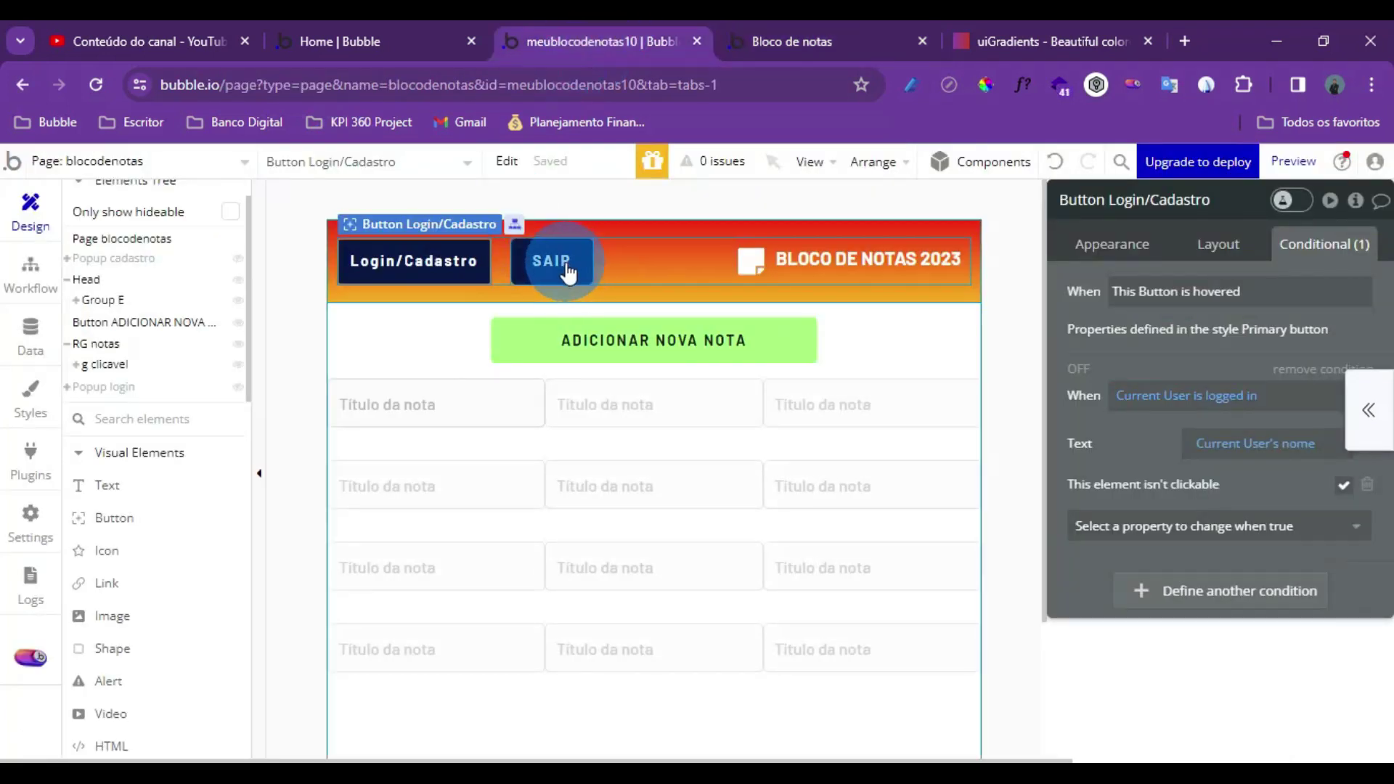
{"action": "left_click", "coordinate": [1118, 246]}
{"action": "left_click", "coordinate": [1196, 404]}
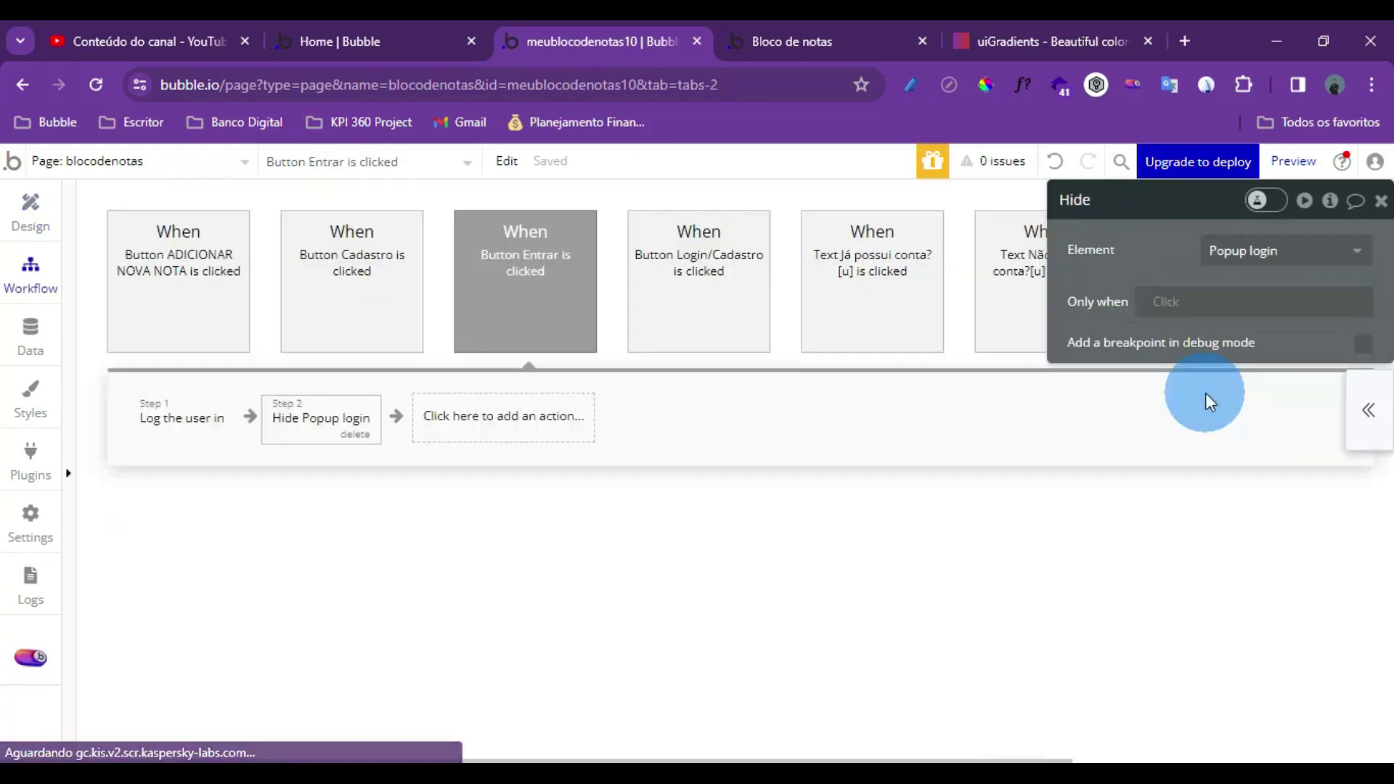
{"action": "left_click", "coordinate": [192, 427]}
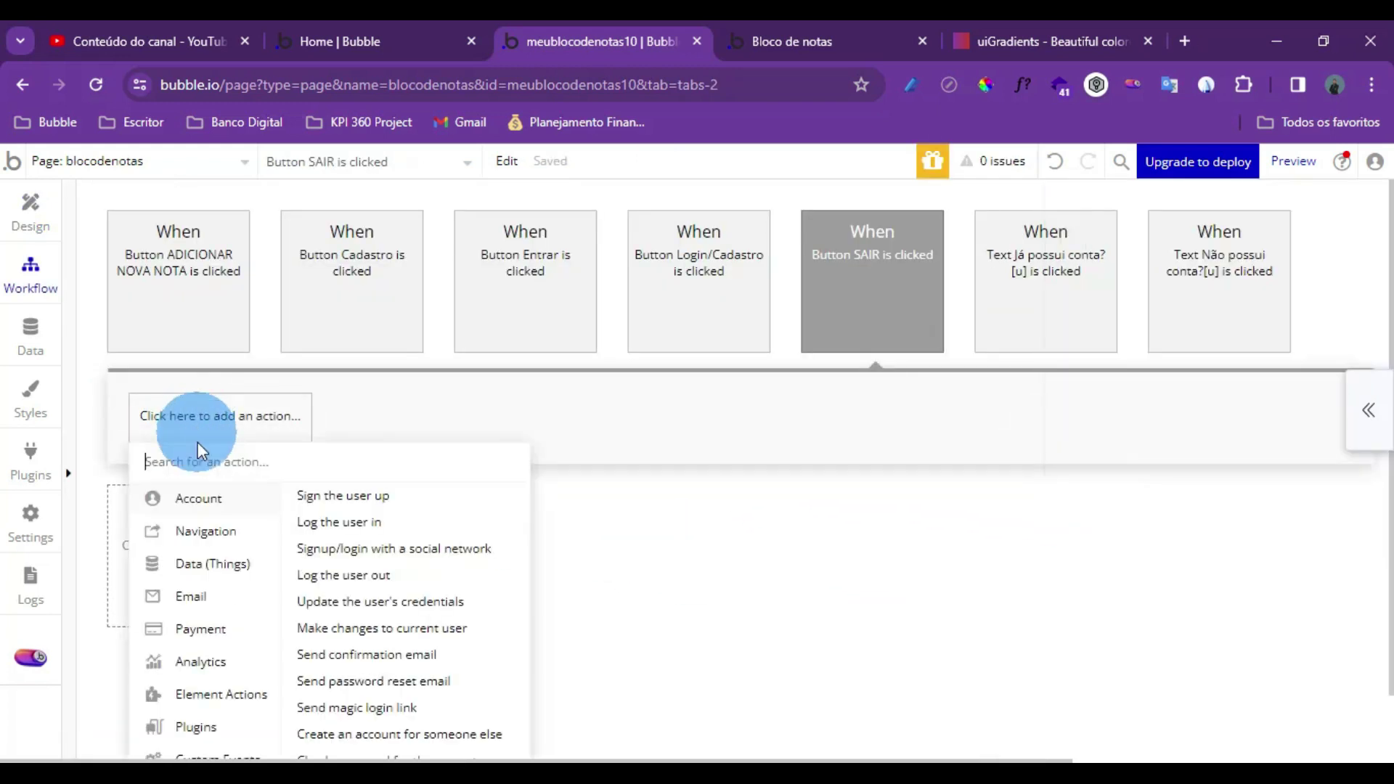
{"action": "left_click", "coordinate": [197, 500]}
{"action": "left_click", "coordinate": [327, 579]}
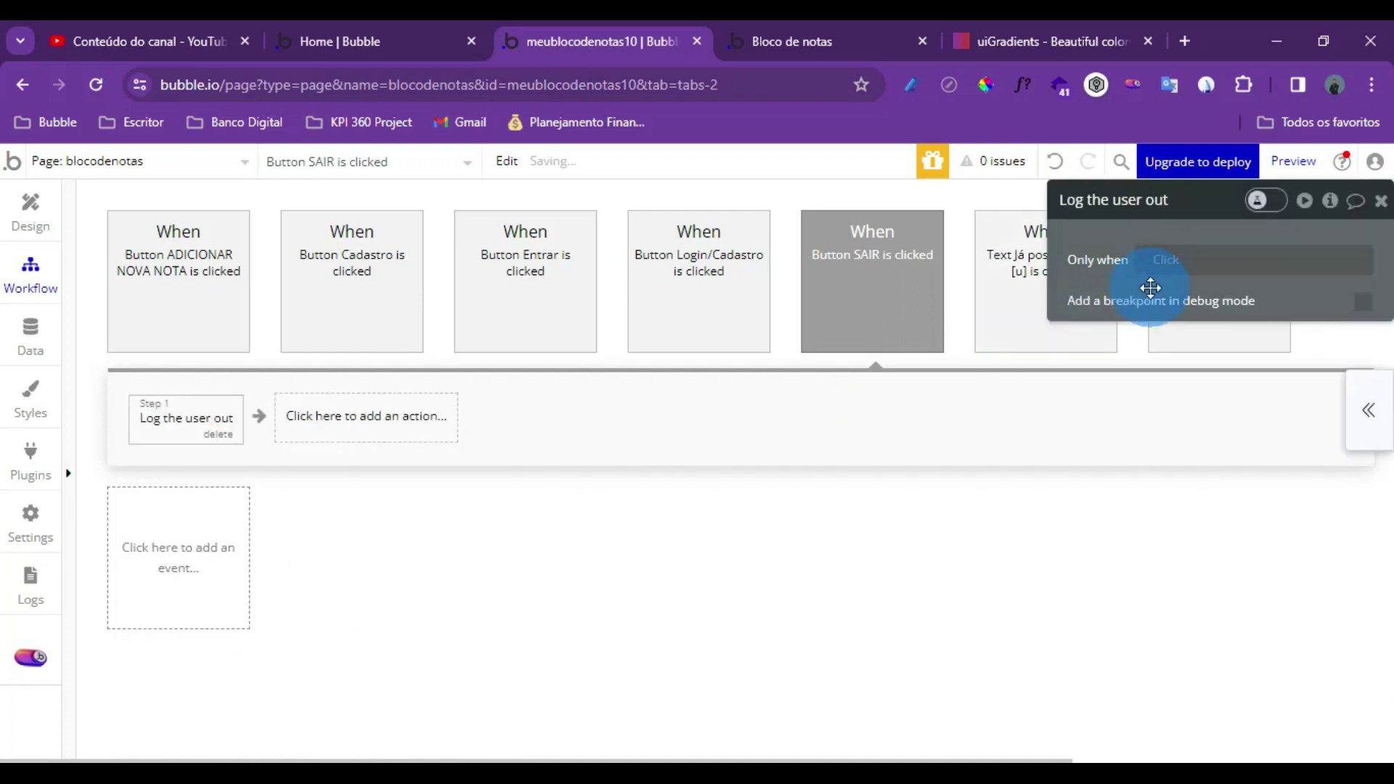
{"action": "mouse_move", "coordinate": [867, 271]}
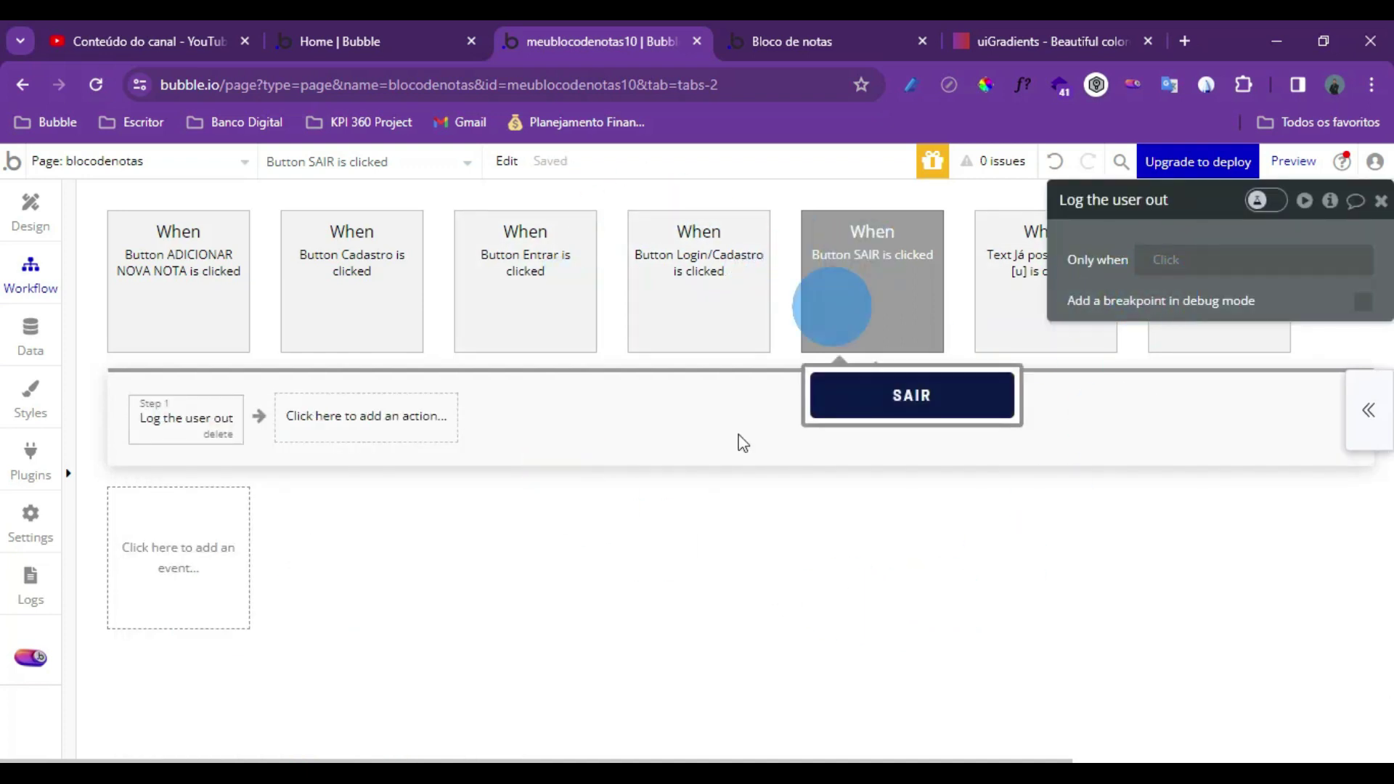
Switch to the Bloco de notas preview, check the header buttons, and return to the Bubble editor
{"action": "left_click", "coordinate": [780, 40]}
{"action": "left_click", "coordinate": [682, 178]}
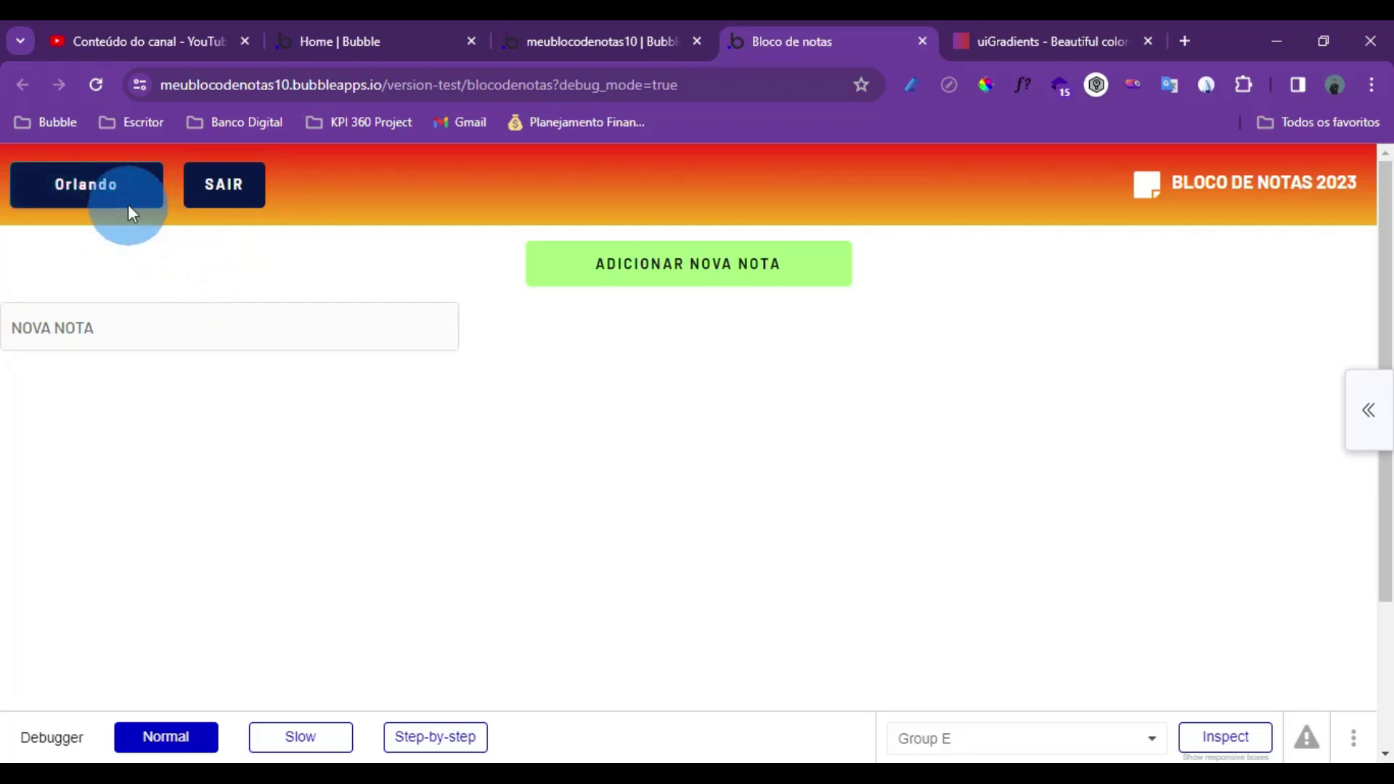
{"action": "left_click", "coordinate": [613, 40]}
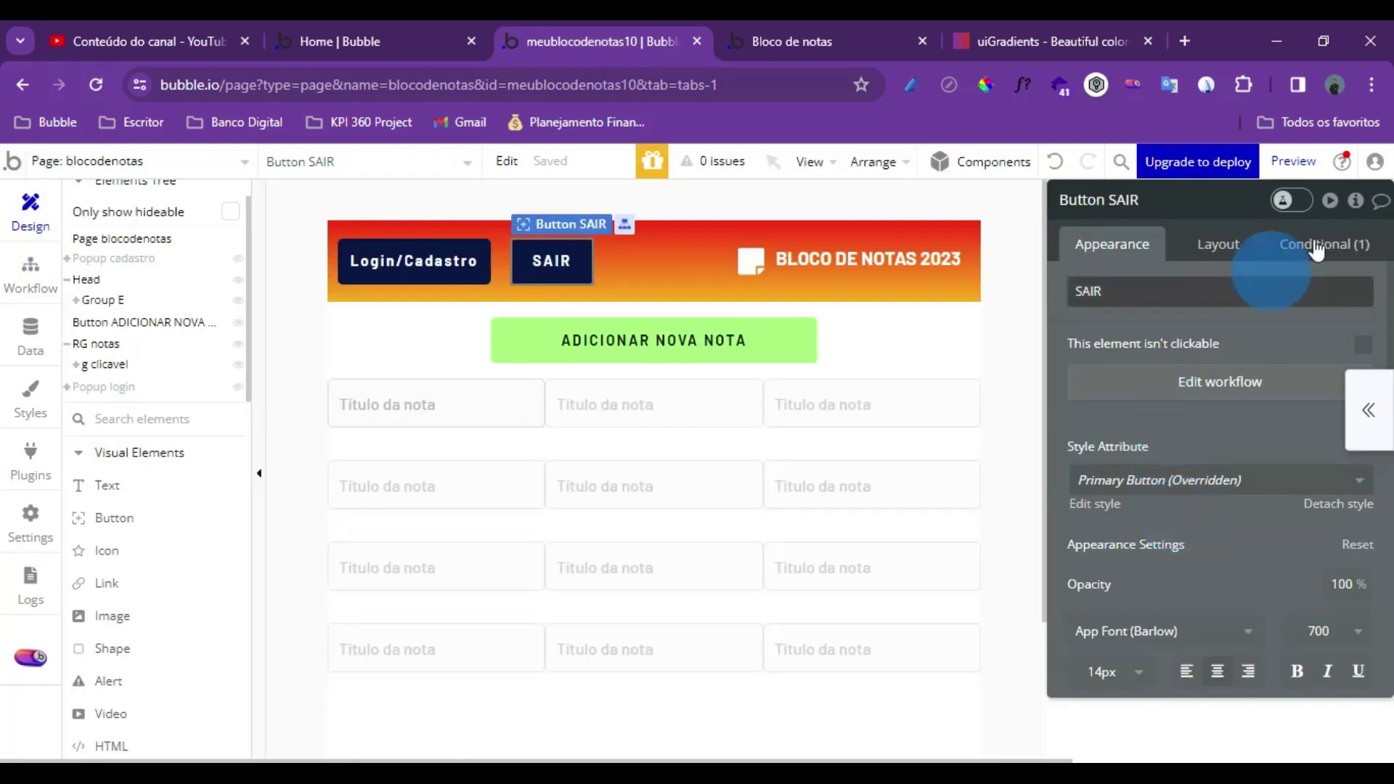
Detach Button SAIR from its style and remove its "This Button is hovered" condition
{"action": "left_click", "coordinate": [1309, 249]}
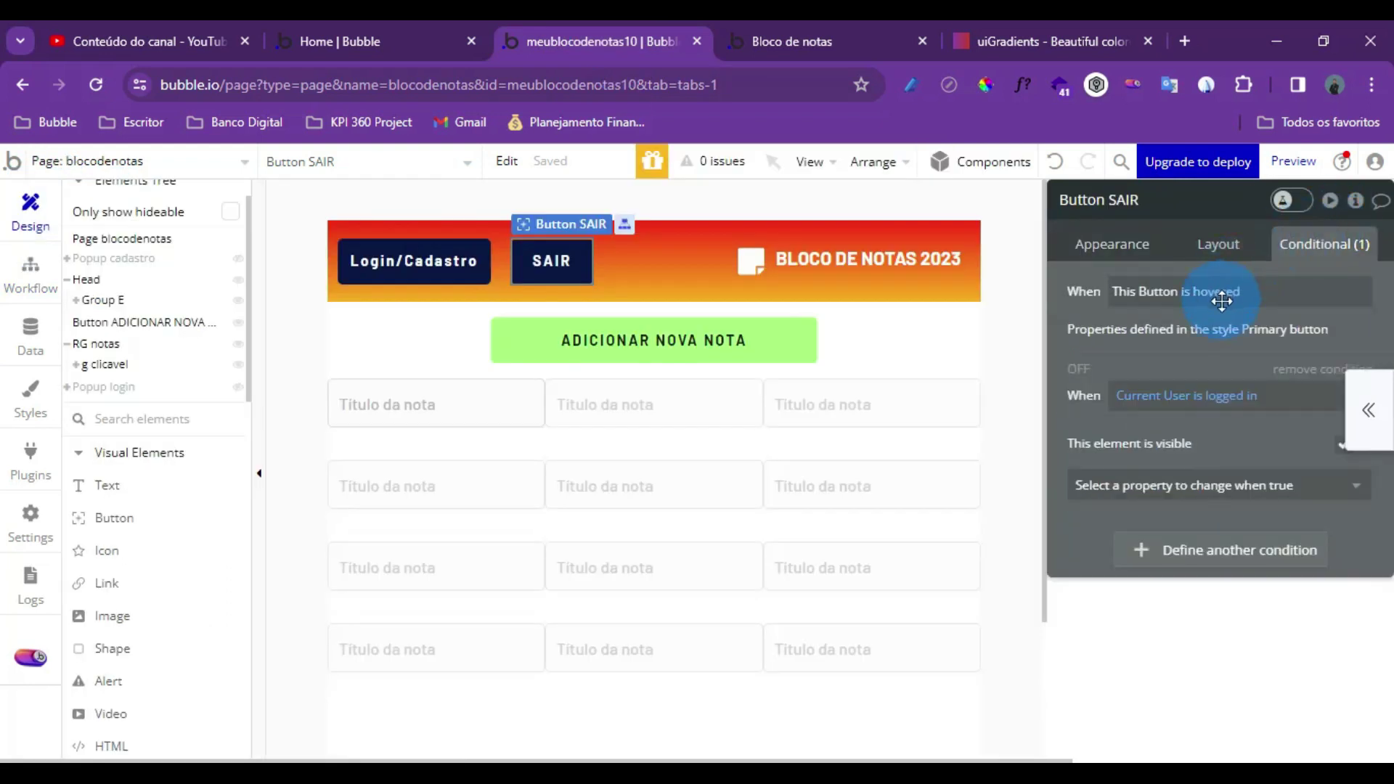
{"action": "left_click", "coordinate": [1152, 250]}
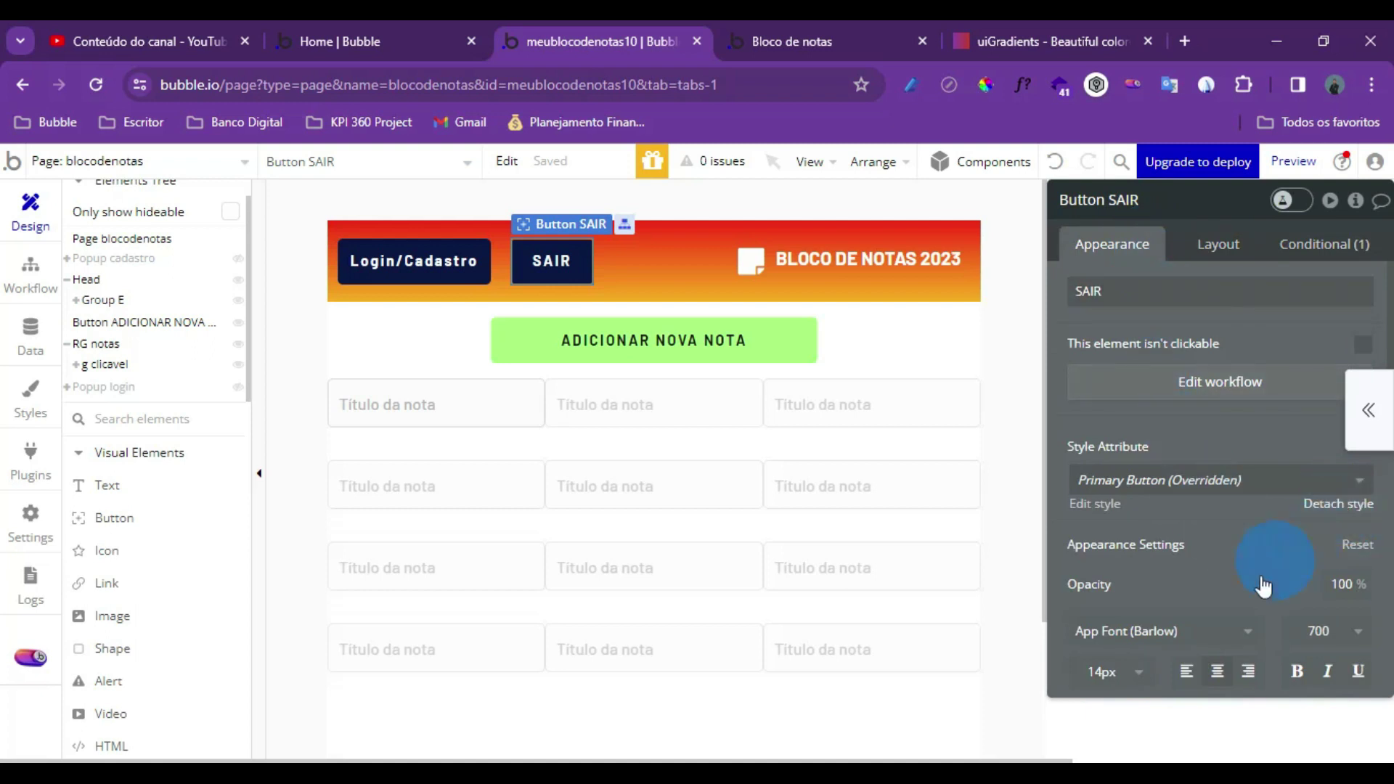
{"action": "left_click", "coordinate": [1348, 244]}
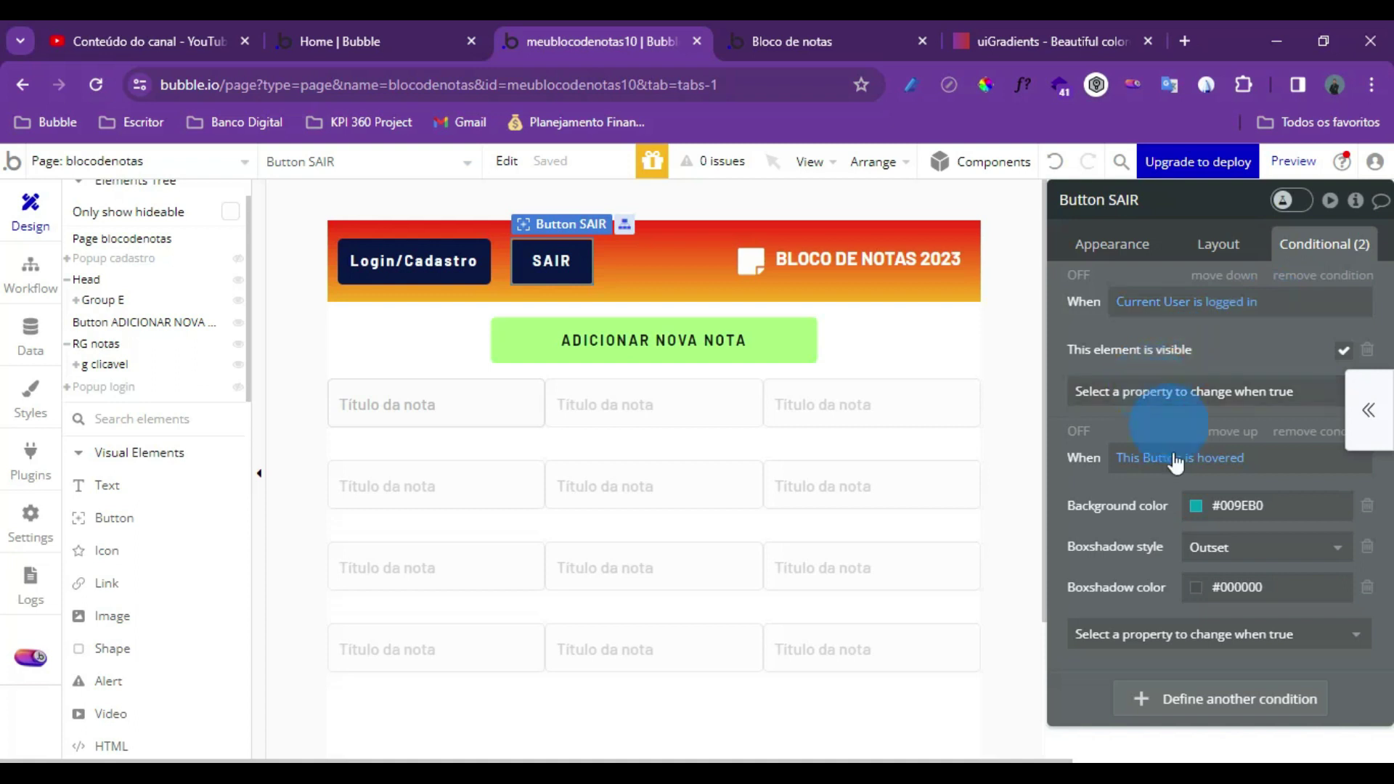
{"action": "left_click", "coordinate": [1296, 433]}
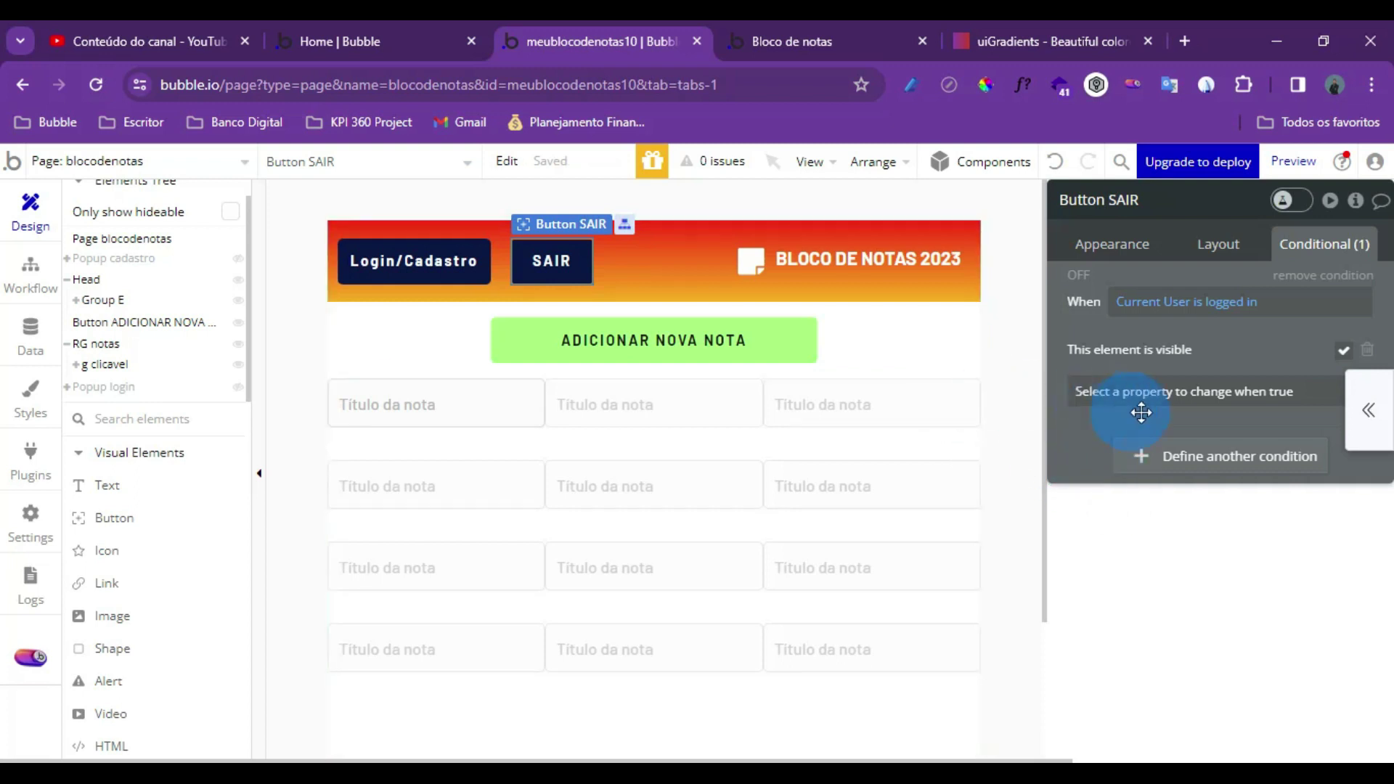
Detach Button Login/Cadastro from its style and delete its hover condition, keeping the logged-in condition
{"action": "left_click", "coordinate": [438, 261]}
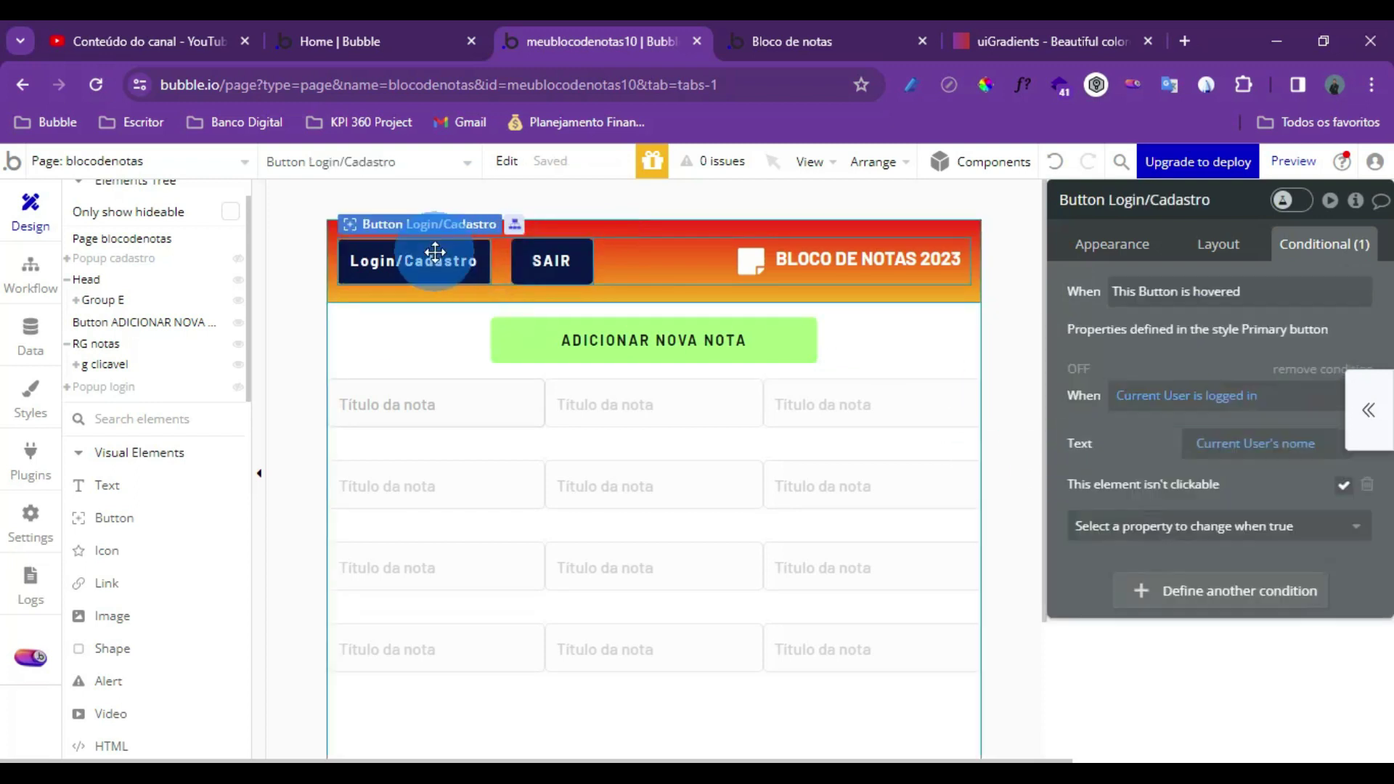
{"action": "left_click", "coordinate": [1111, 244]}
{"action": "left_click", "coordinate": [1340, 502]}
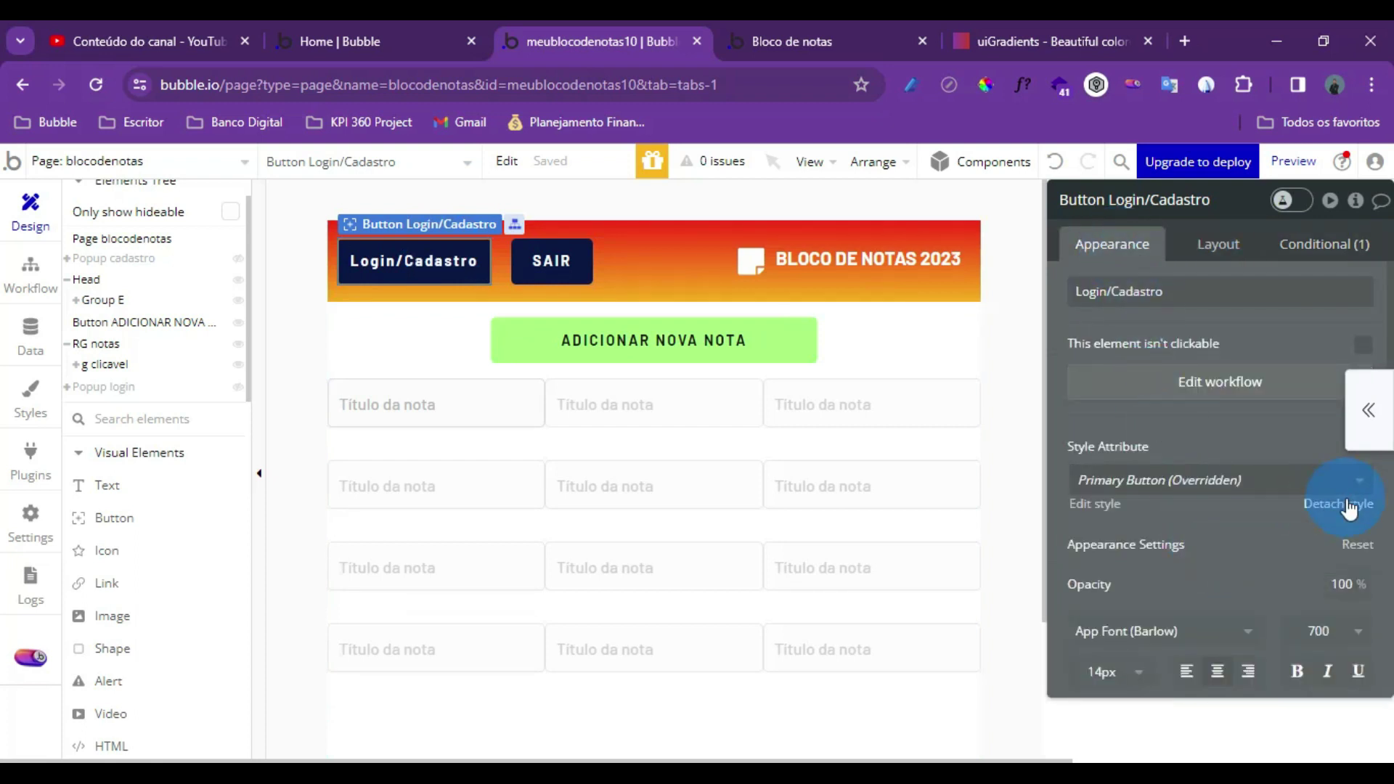
{"action": "left_click", "coordinate": [1326, 244]}
{"action": "left_click", "coordinate": [1342, 480]}
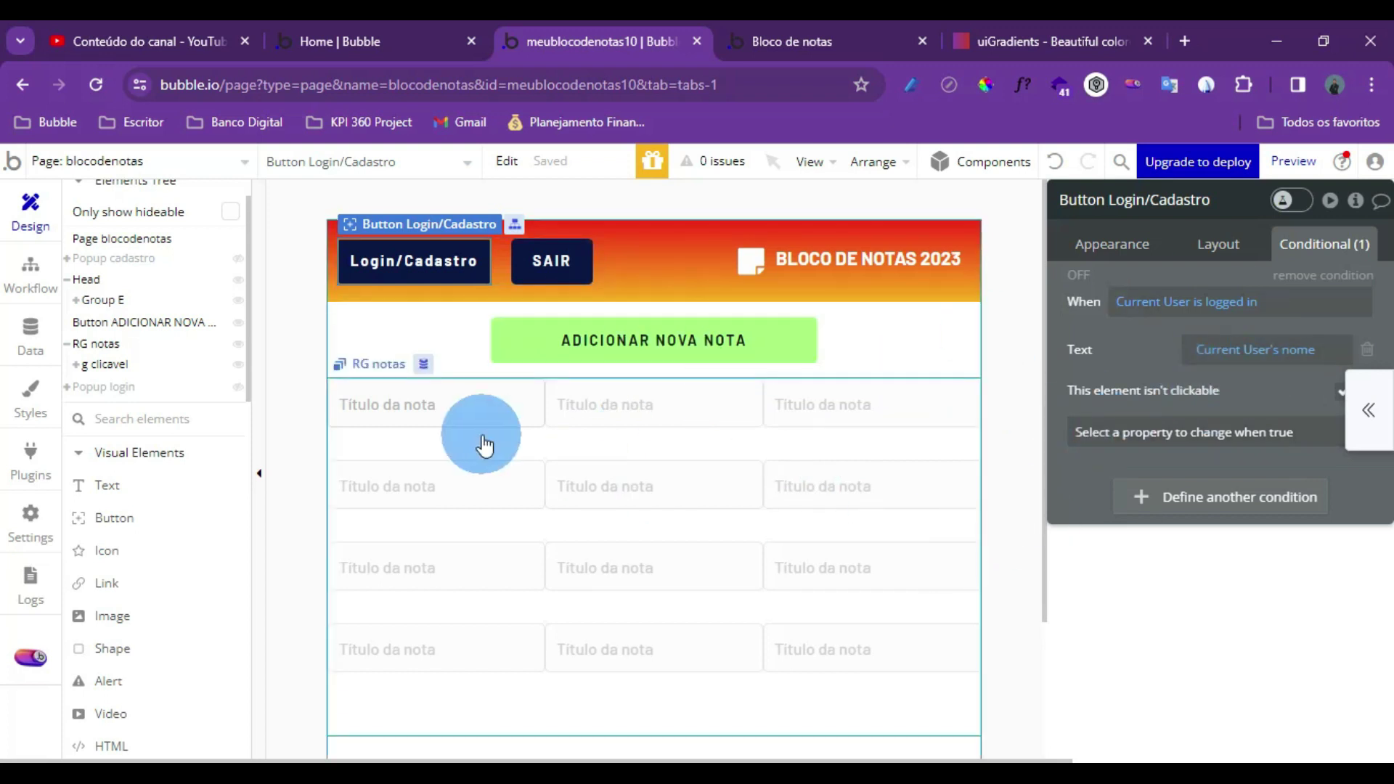
Log out with SAIR in the Bloco de notas preview and try to log in with the user's e-mail and account password
{"action": "left_click", "coordinate": [884, 32]}
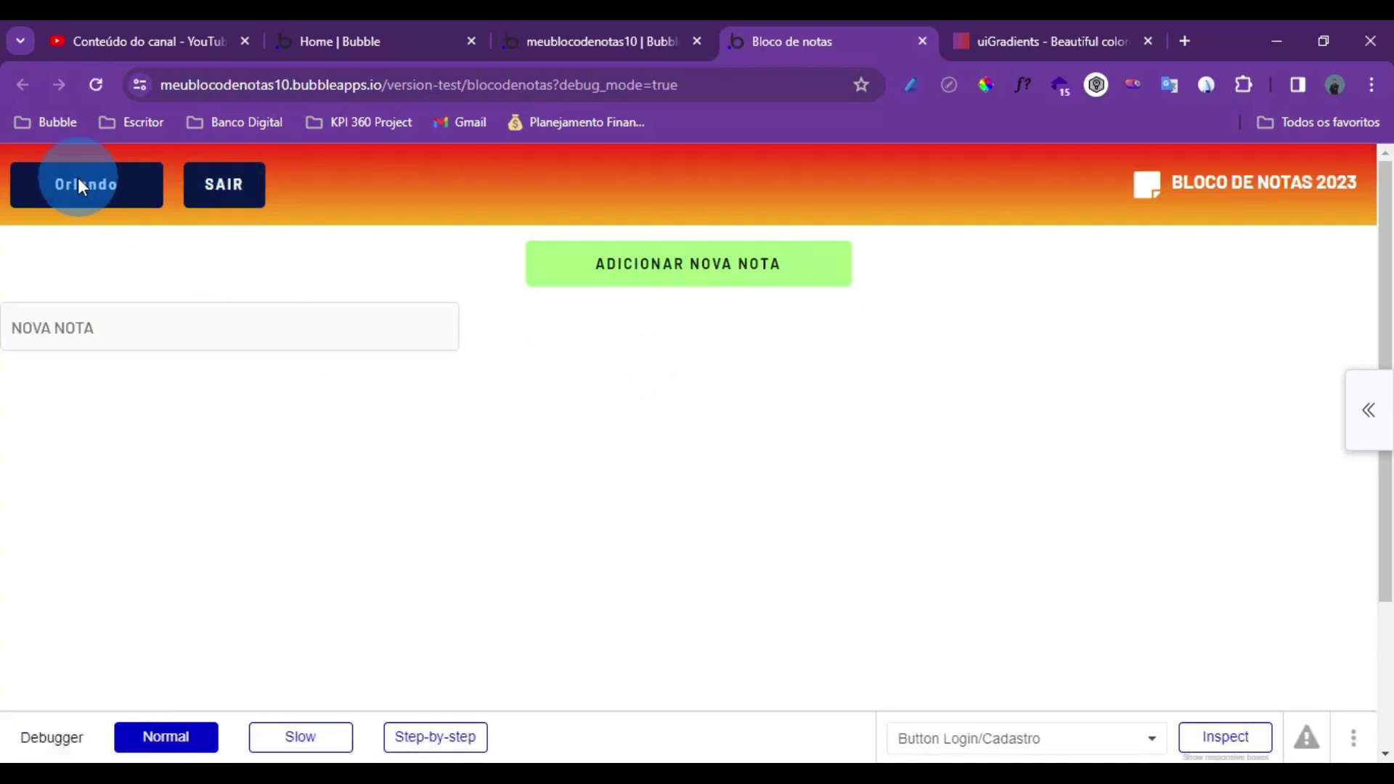
{"action": "left_click", "coordinate": [220, 190]}
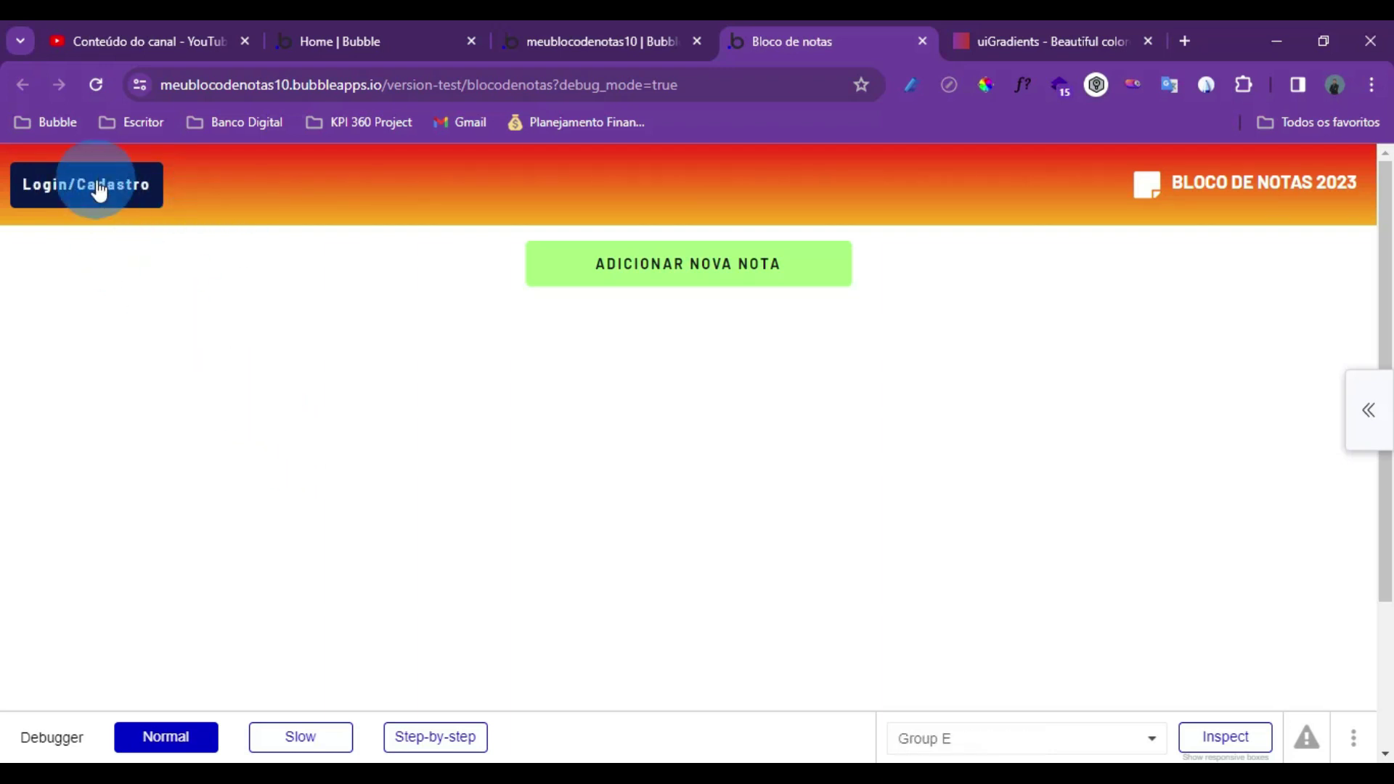
{"action": "left_click", "coordinate": [95, 193]}
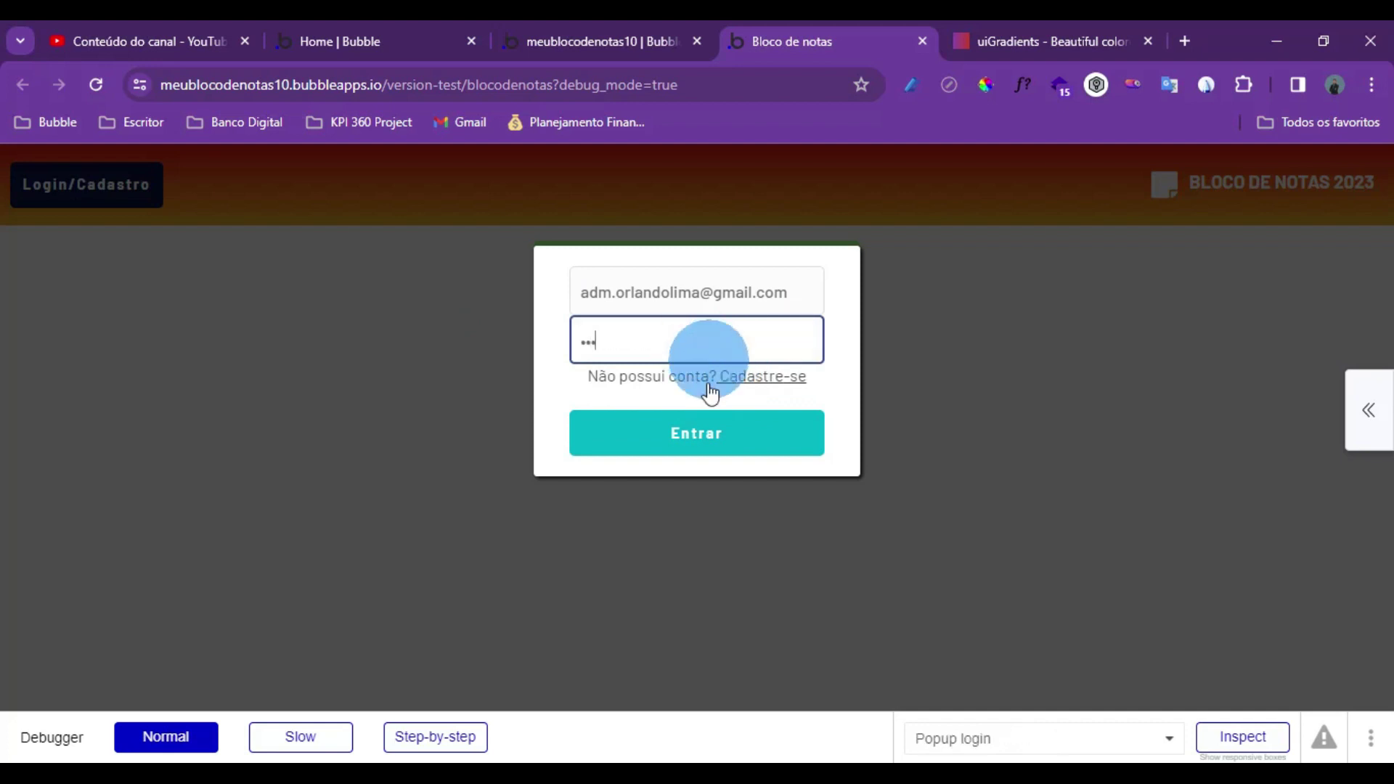
{"action": "left_click", "coordinate": [696, 429]}
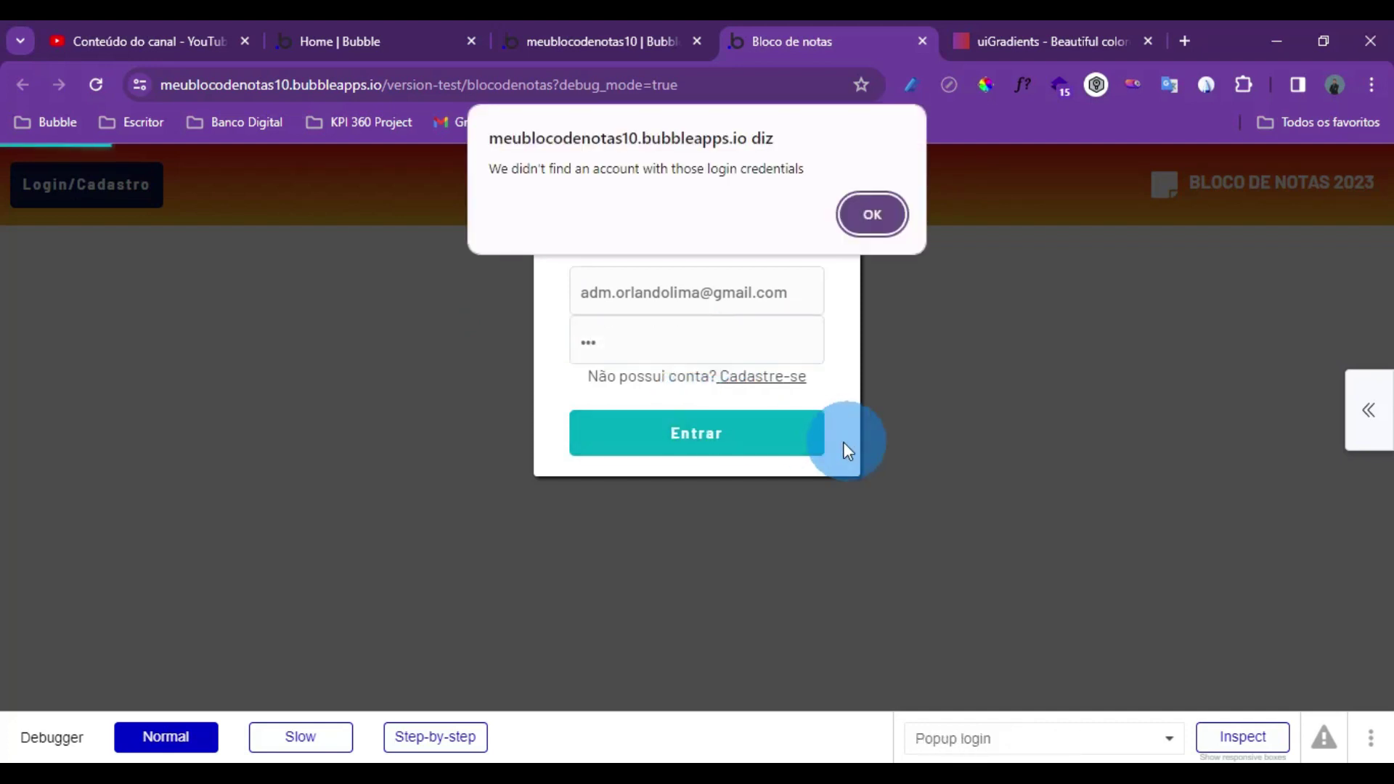
{"action": "left_click", "coordinate": [868, 216]}
Correct the user's e-mail, fill in the account password and submit the login form
{"action": "left_click", "coordinate": [591, 341]}
{"action": "left_click_drag", "start_coordinate": [653, 339], "coordinate": [523, 332]}
{"action": "left_click", "coordinate": [709, 302]}
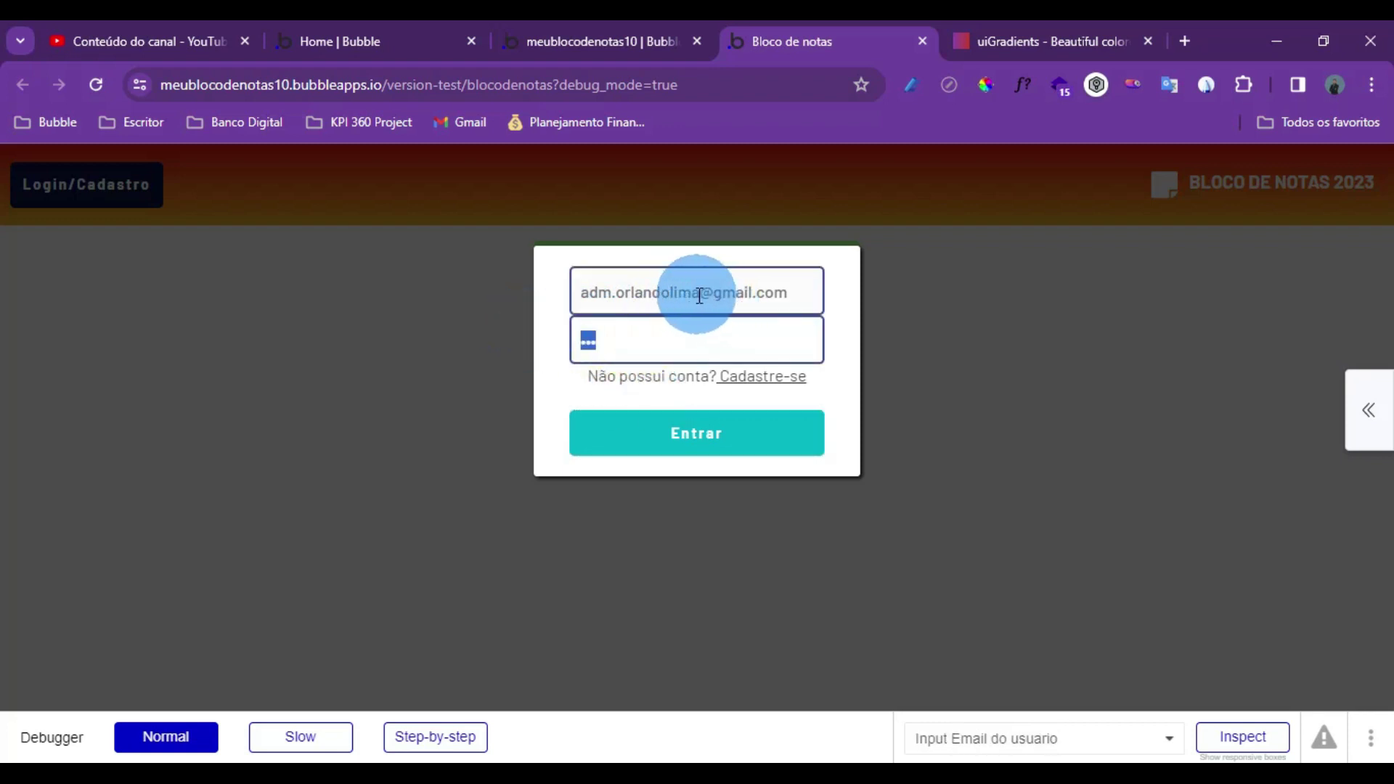
{"action": "left_click_drag", "start_coordinate": [615, 293], "coordinate": [554, 299]}
{"action": "key", "text": "BackSpace"}
{"action": "left_click", "coordinate": [631, 348]}
{"action": "left_click", "coordinate": [681, 434]}
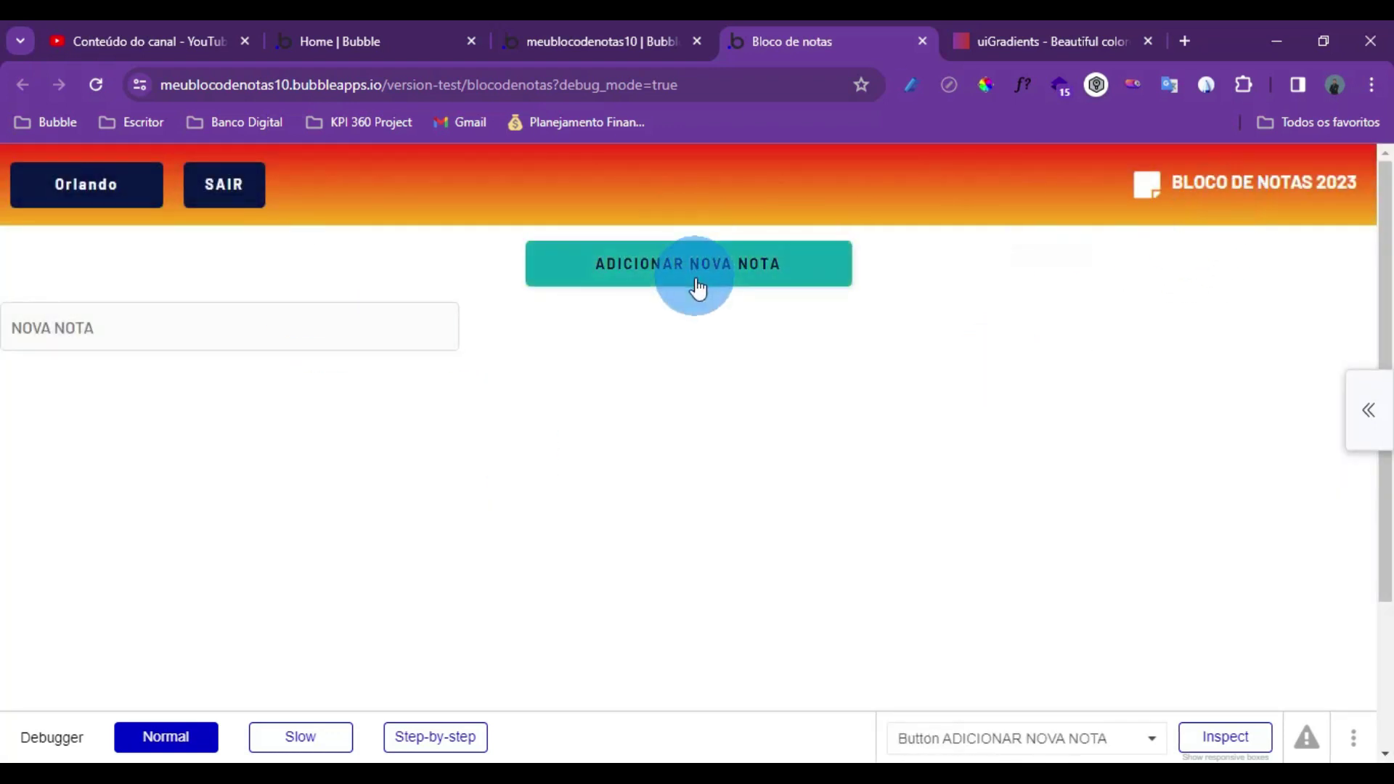
Add a new note in the preview and change its title to NOVA NOTA 2
{"action": "left_click", "coordinate": [748, 288]}
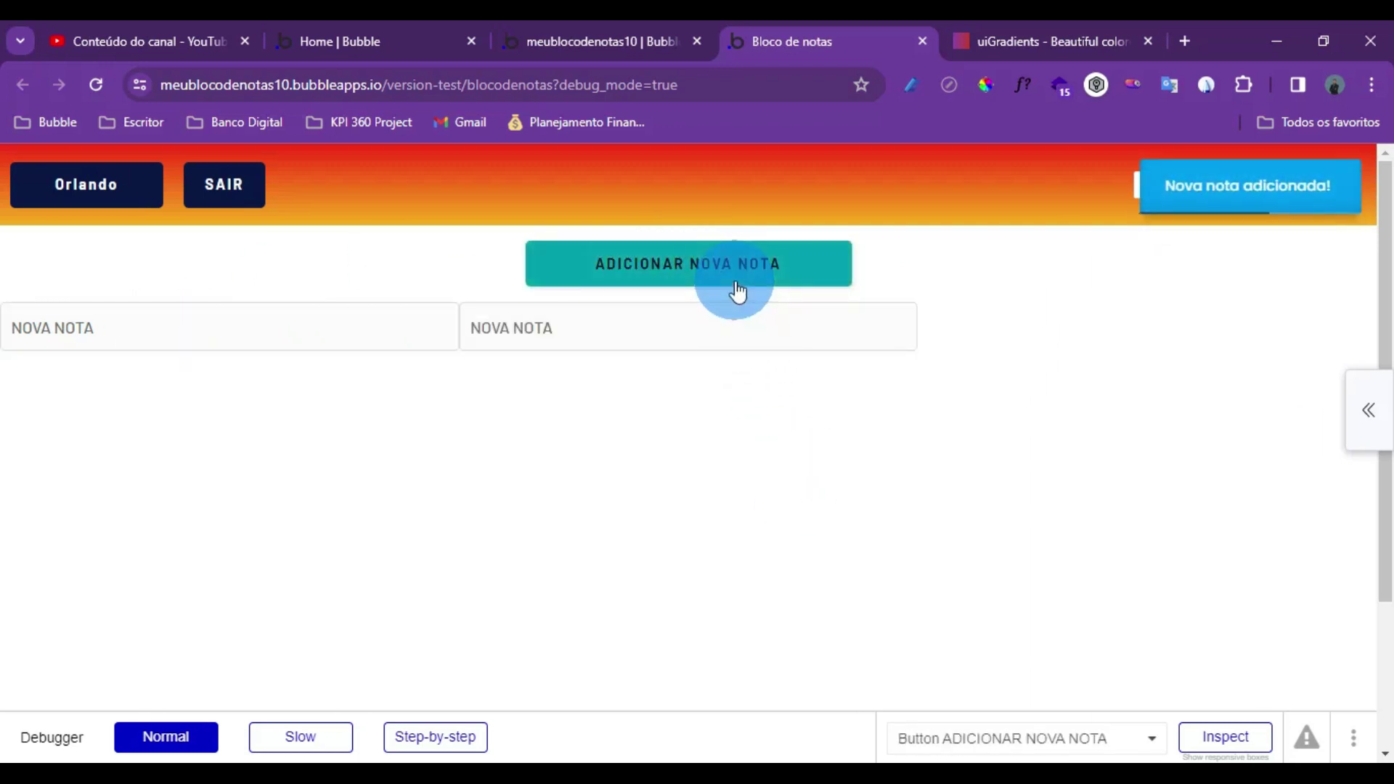
{"action": "left_click", "coordinate": [162, 333]}
{"action": "left_click_drag", "start_coordinate": [218, 324], "coordinate": [3, 474]}
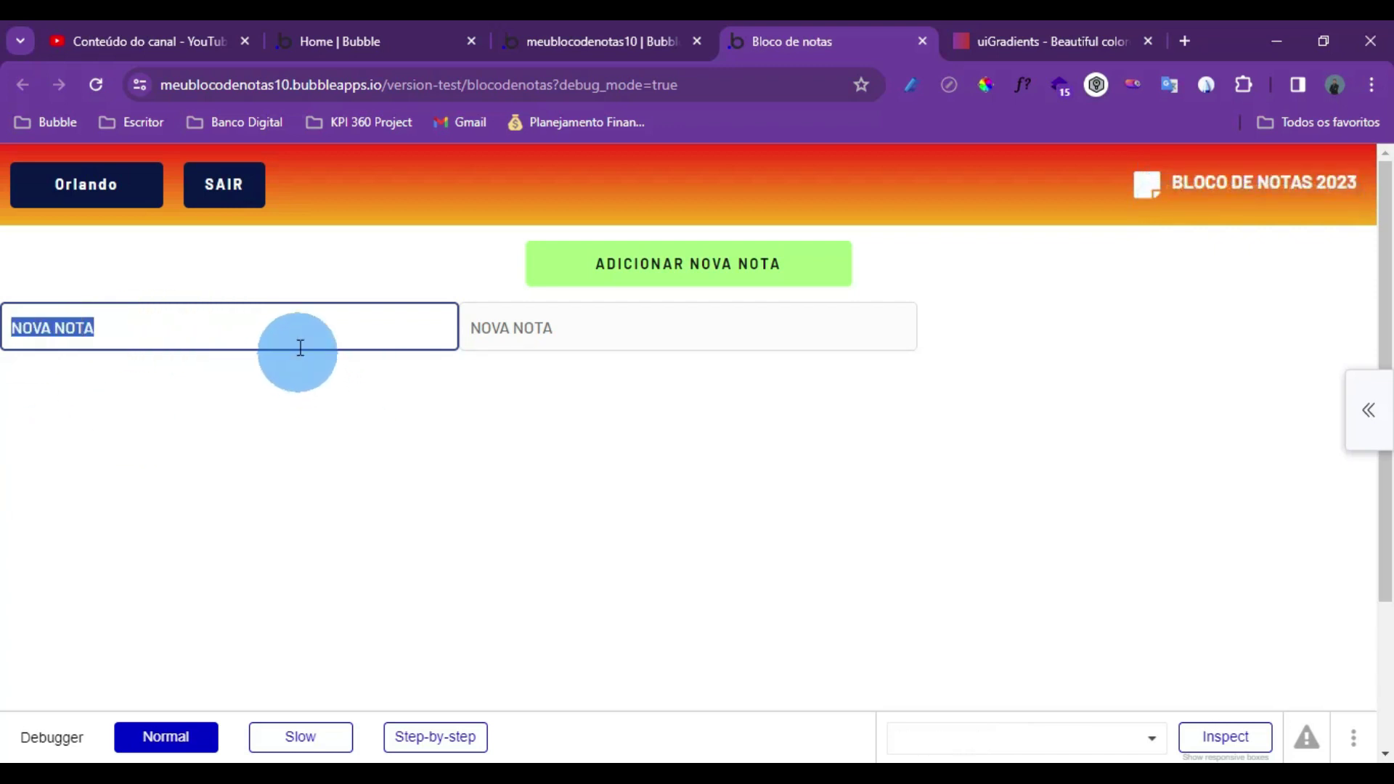
{"action": "left_click_drag", "start_coordinate": [89, 325], "coordinate": [199, 311]}
{"action": "left_click", "coordinate": [569, 324]}
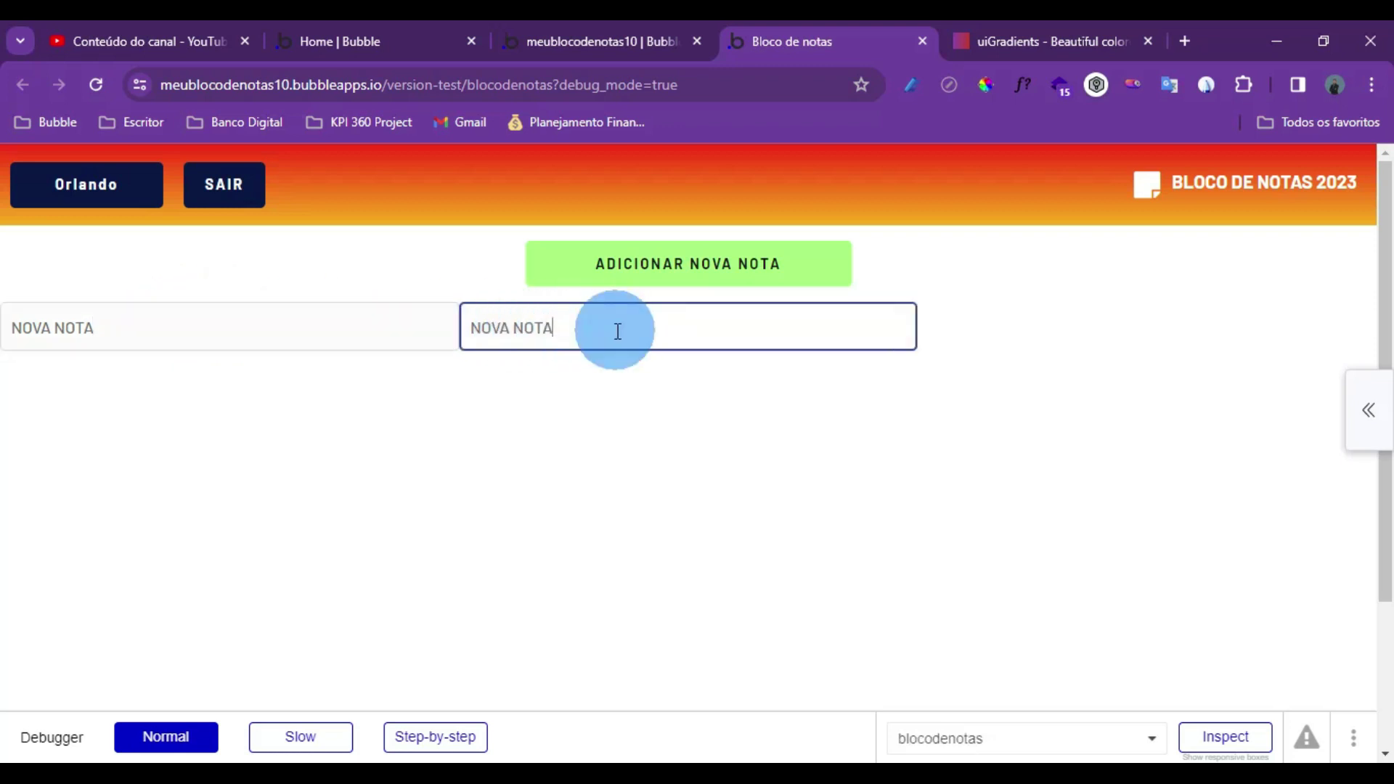
{"action": "left_click", "coordinate": [668, 469]}
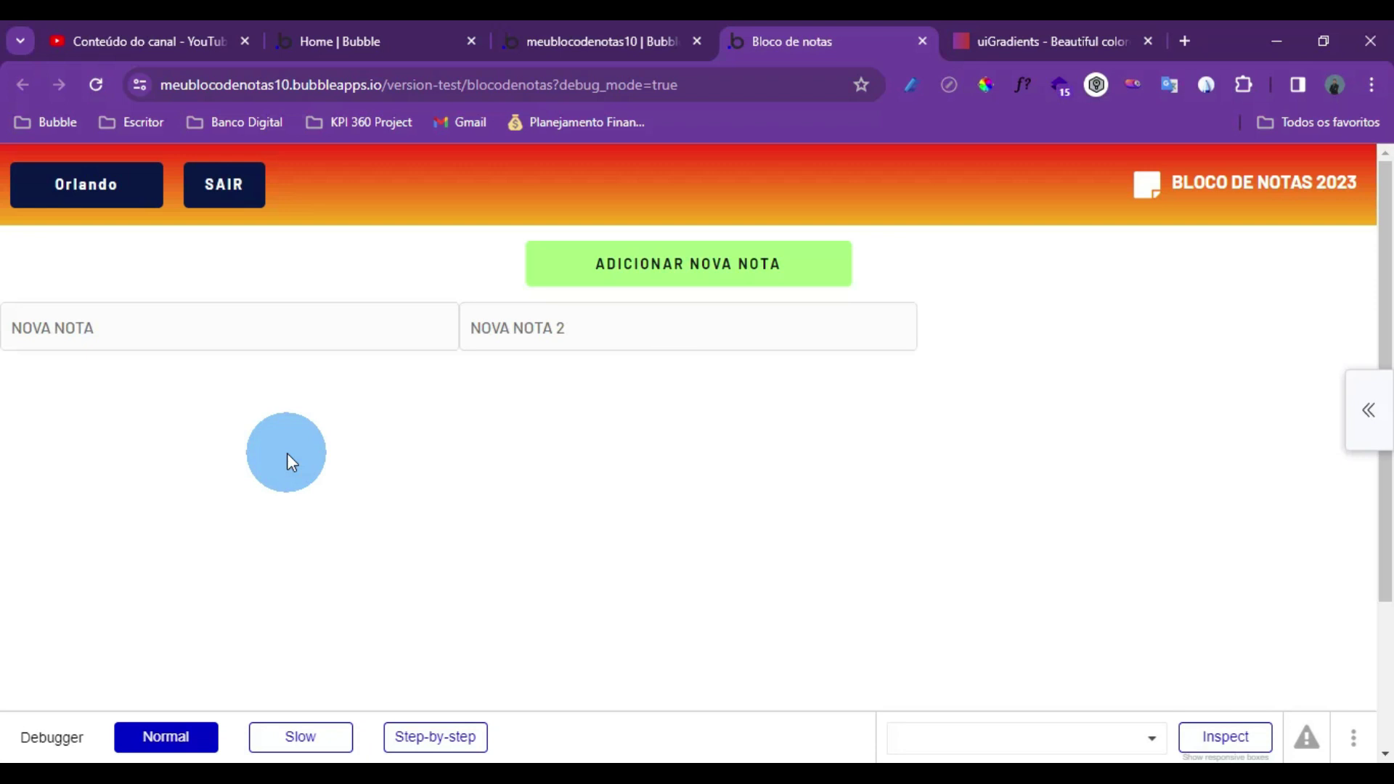
{"action": "left_click", "coordinate": [588, 330]}
{"action": "left_click", "coordinate": [507, 534]}
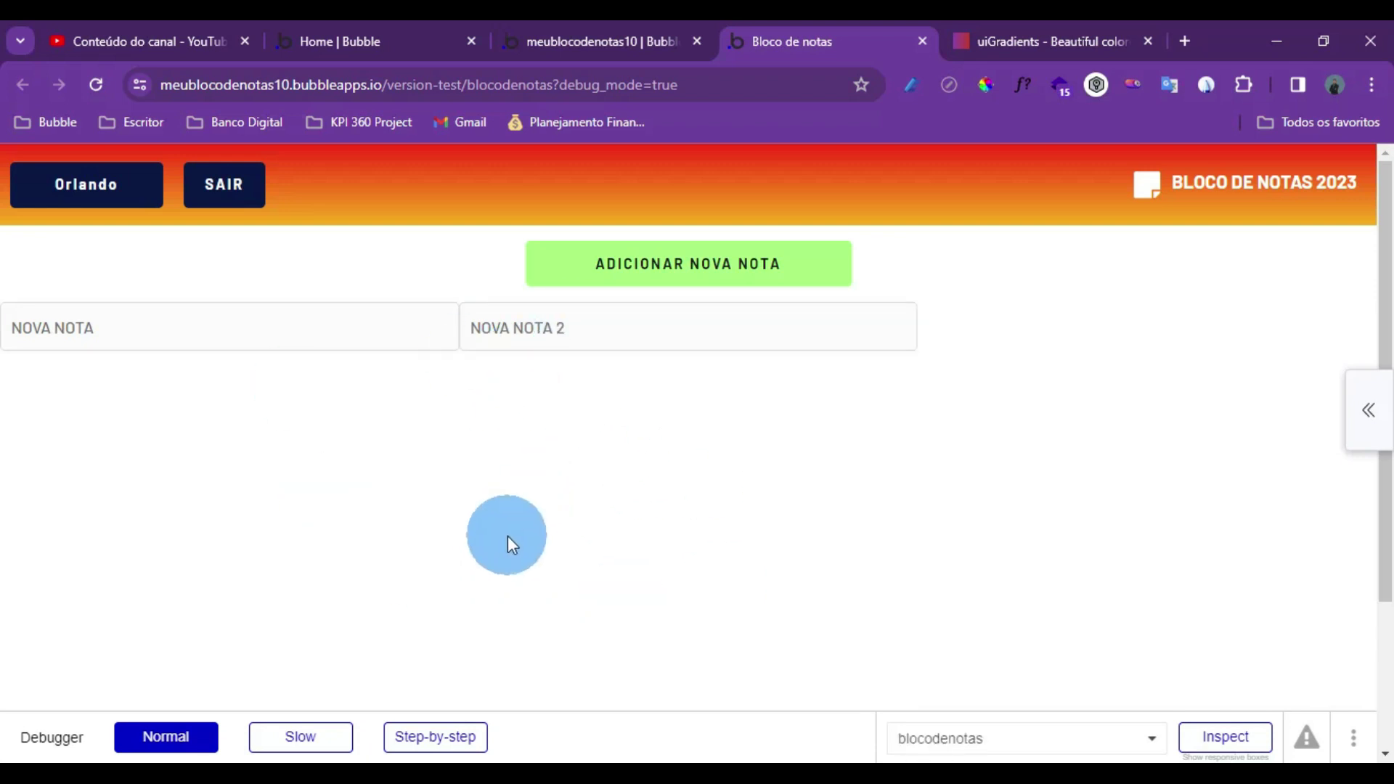
Return to the Bubble editor and insert a red trash-o icon below the note title in the g clicavel group
{"action": "left_click", "coordinate": [583, 33]}
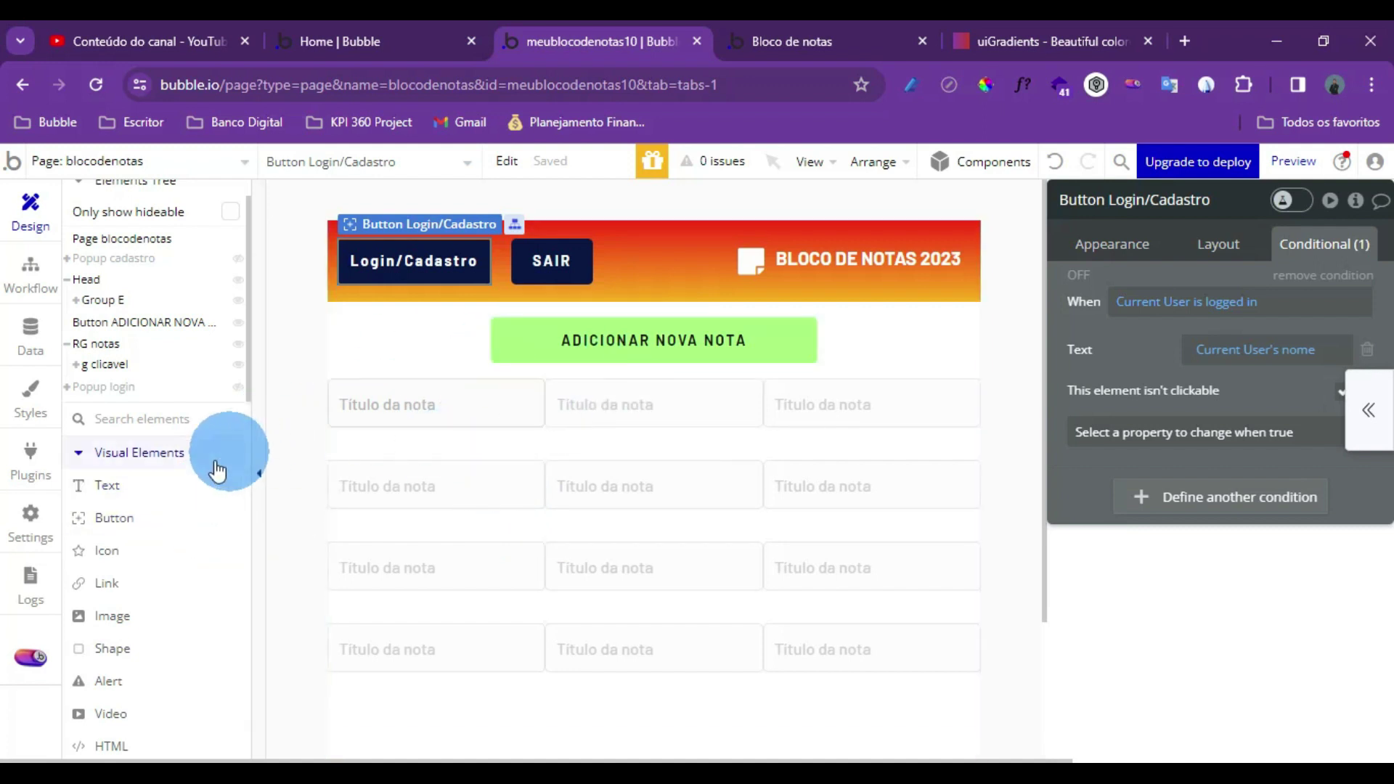
{"action": "left_click", "coordinate": [110, 553]}
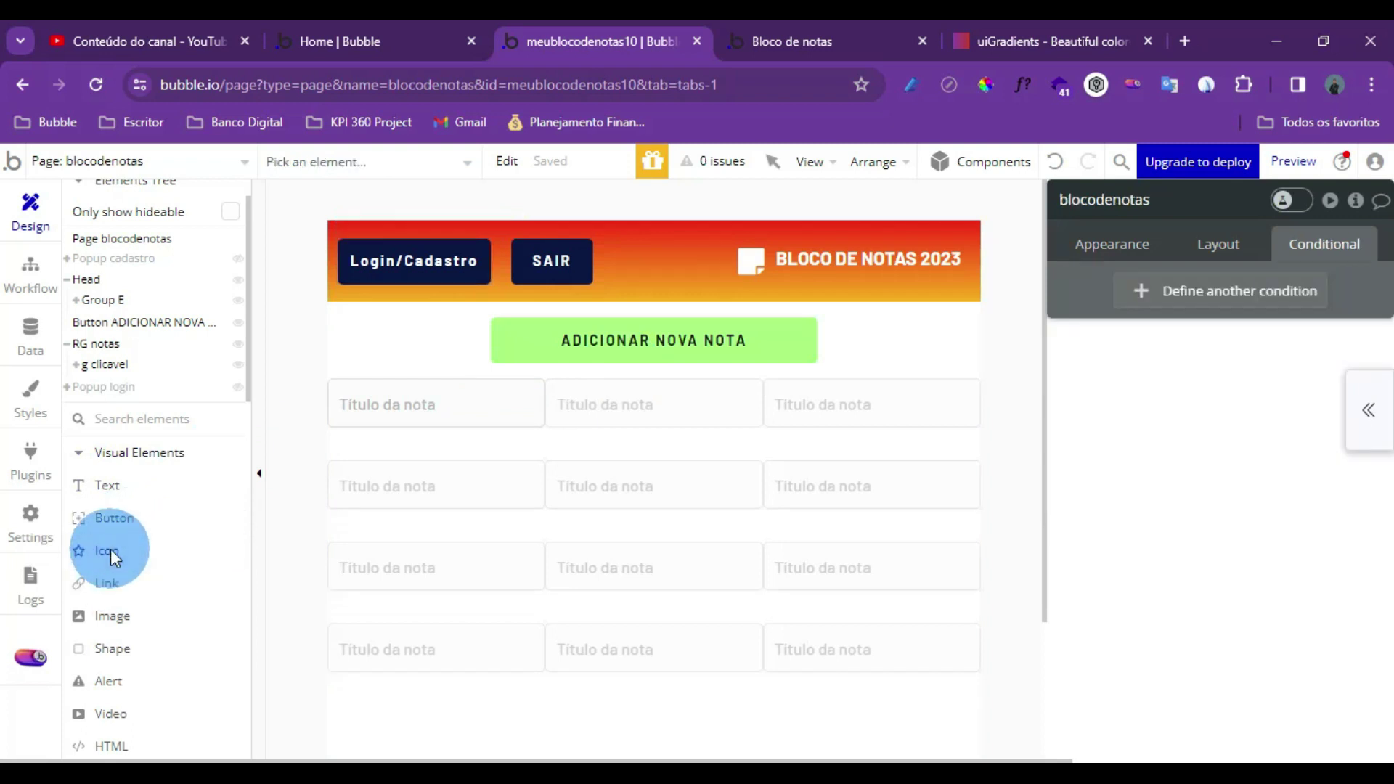
{"action": "left_click", "coordinate": [503, 419]}
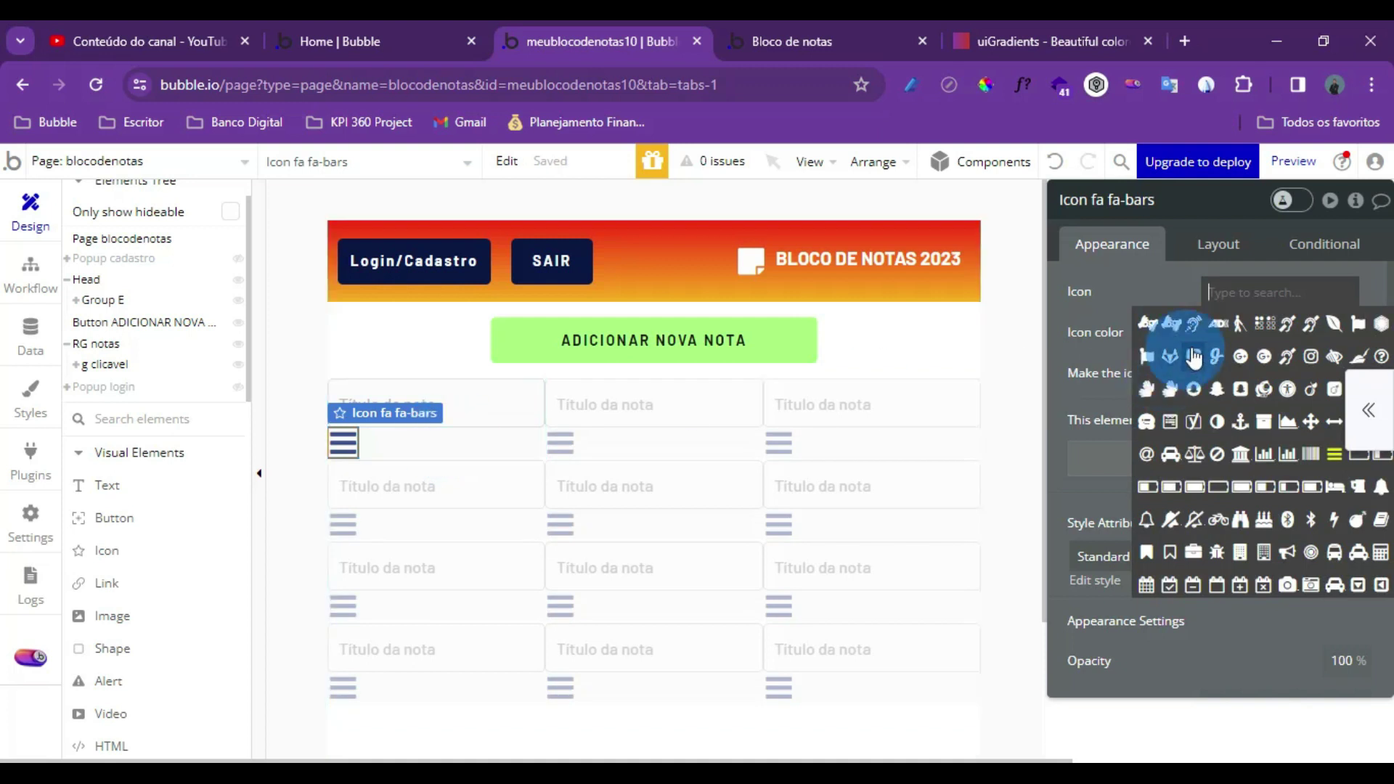
{"action": "left_click", "coordinate": [1220, 294]}
{"action": "type", "text": "t"}
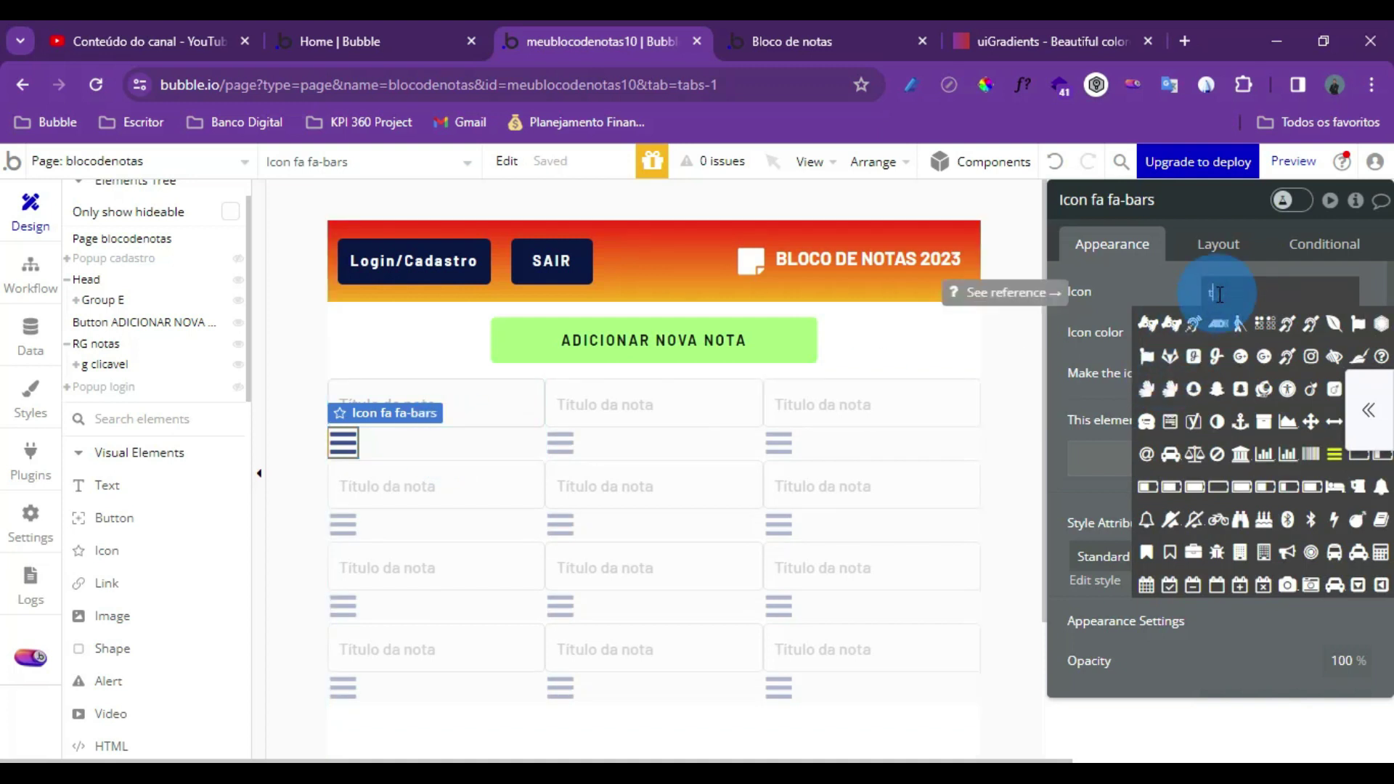
{"action": "type", "text": "ras"}
{"action": "left_click", "coordinate": [1170, 324]}
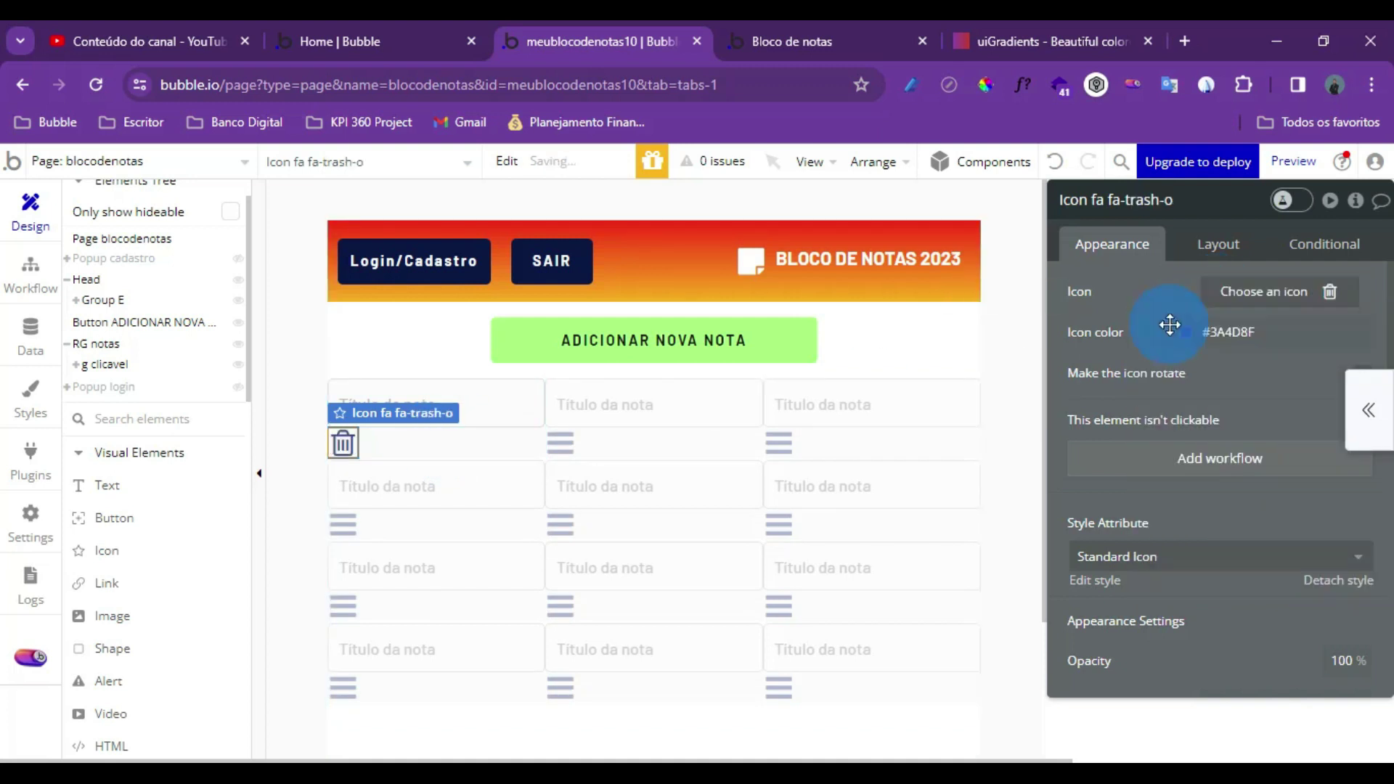
{"action": "left_click", "coordinate": [1250, 333]}
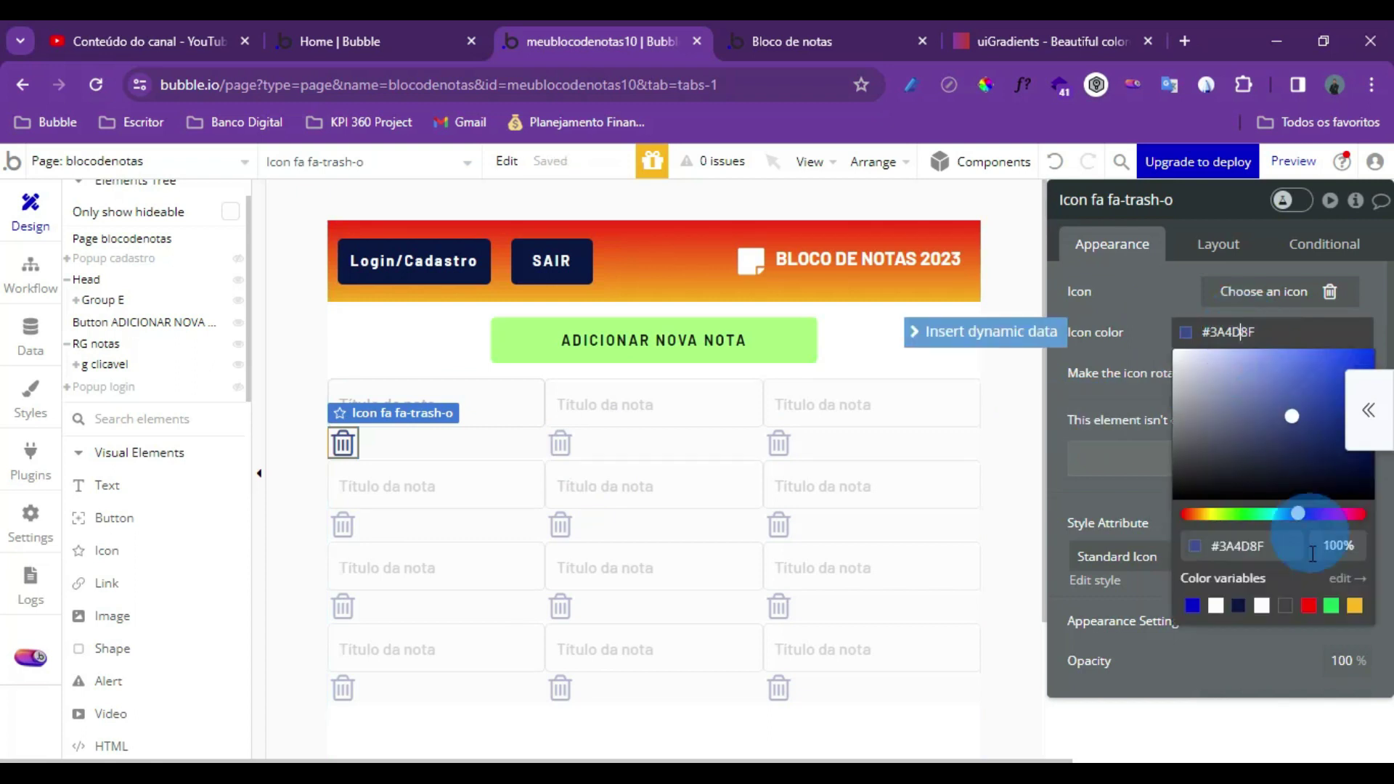
{"action": "left_click", "coordinate": [1308, 605]}
Place the trash icon first in the g clicavel group, above the note title, and align it horizontally to the right
{"action": "left_click", "coordinate": [461, 443]}
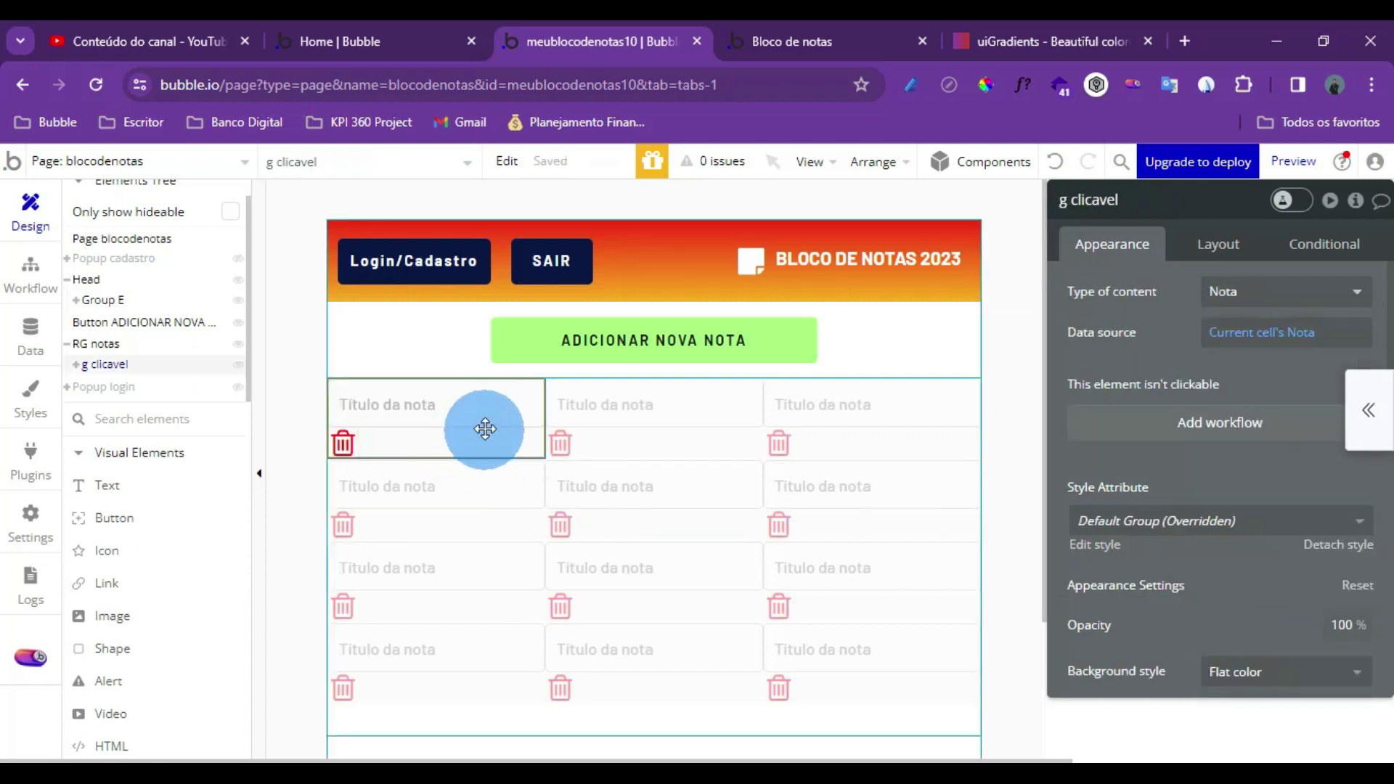
{"action": "left_click", "coordinate": [489, 411]}
{"action": "left_click", "coordinate": [455, 445]}
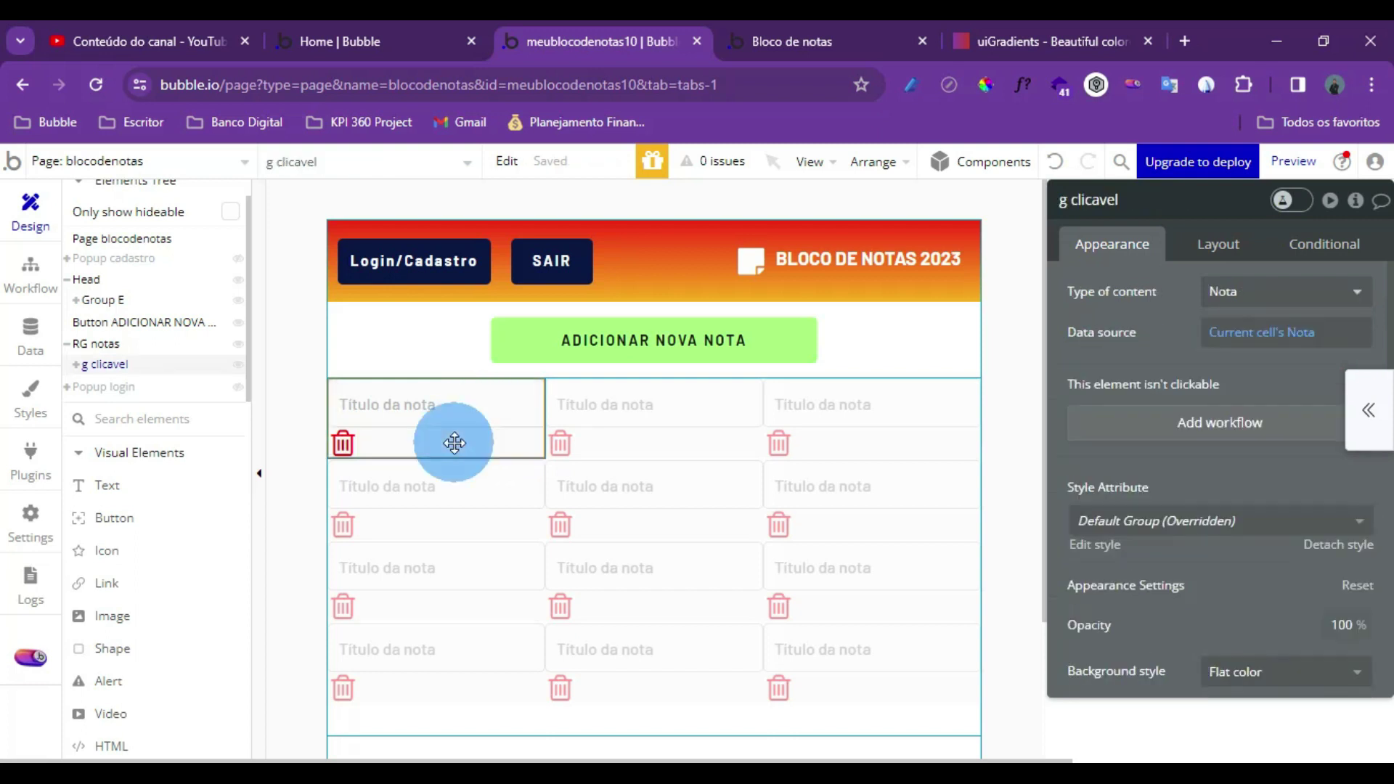
{"action": "left_click", "coordinate": [919, 434]}
{"action": "left_click", "coordinate": [1223, 250]}
{"action": "left_click", "coordinate": [1235, 297]}
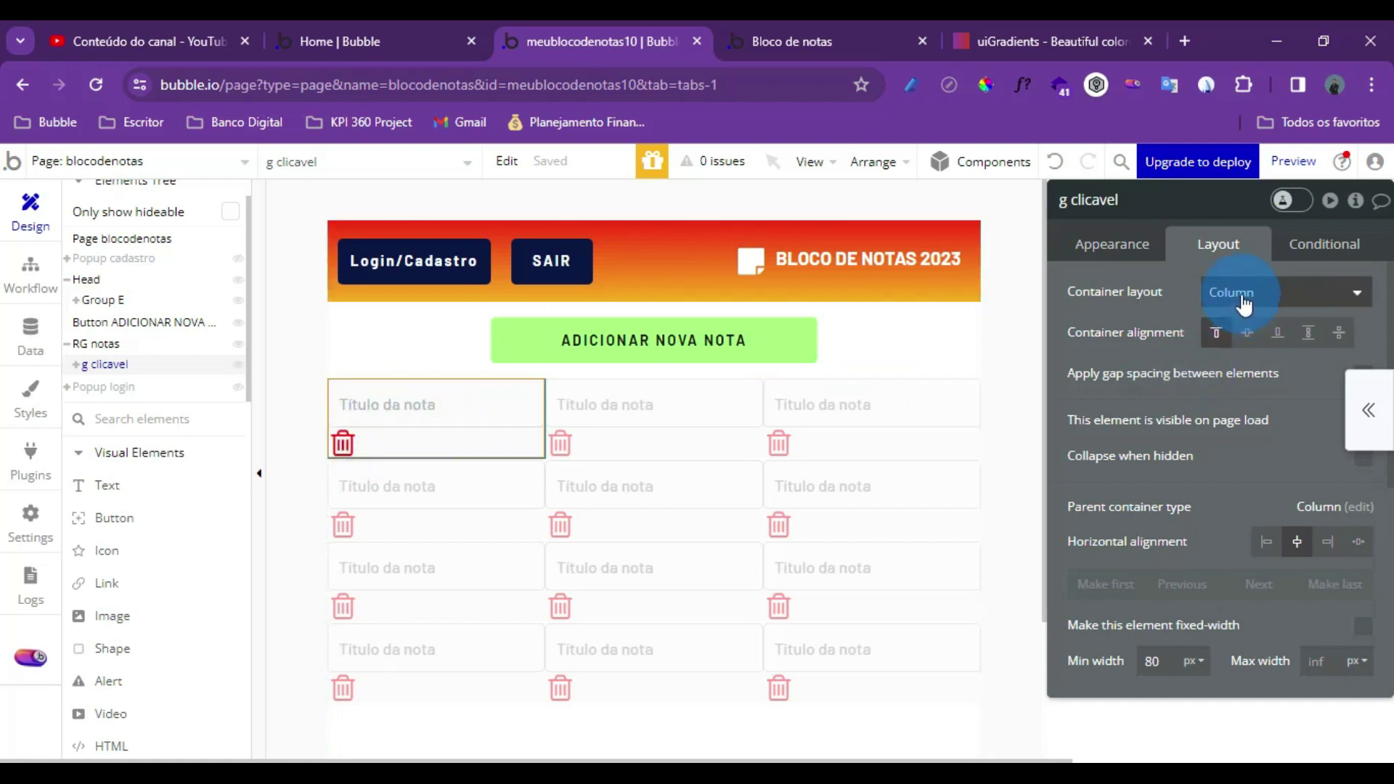
{"action": "left_click", "coordinate": [343, 446]}
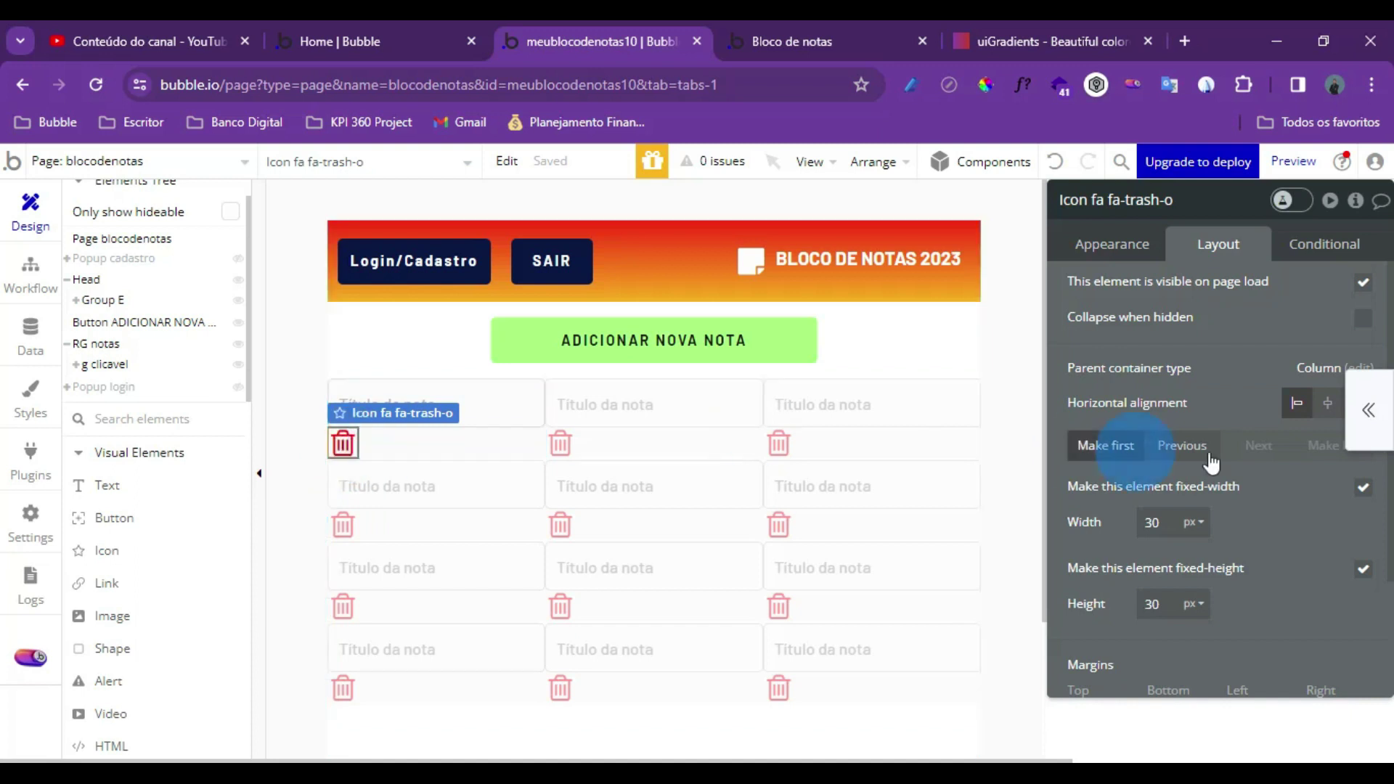
{"action": "left_click", "coordinate": [1128, 451]}
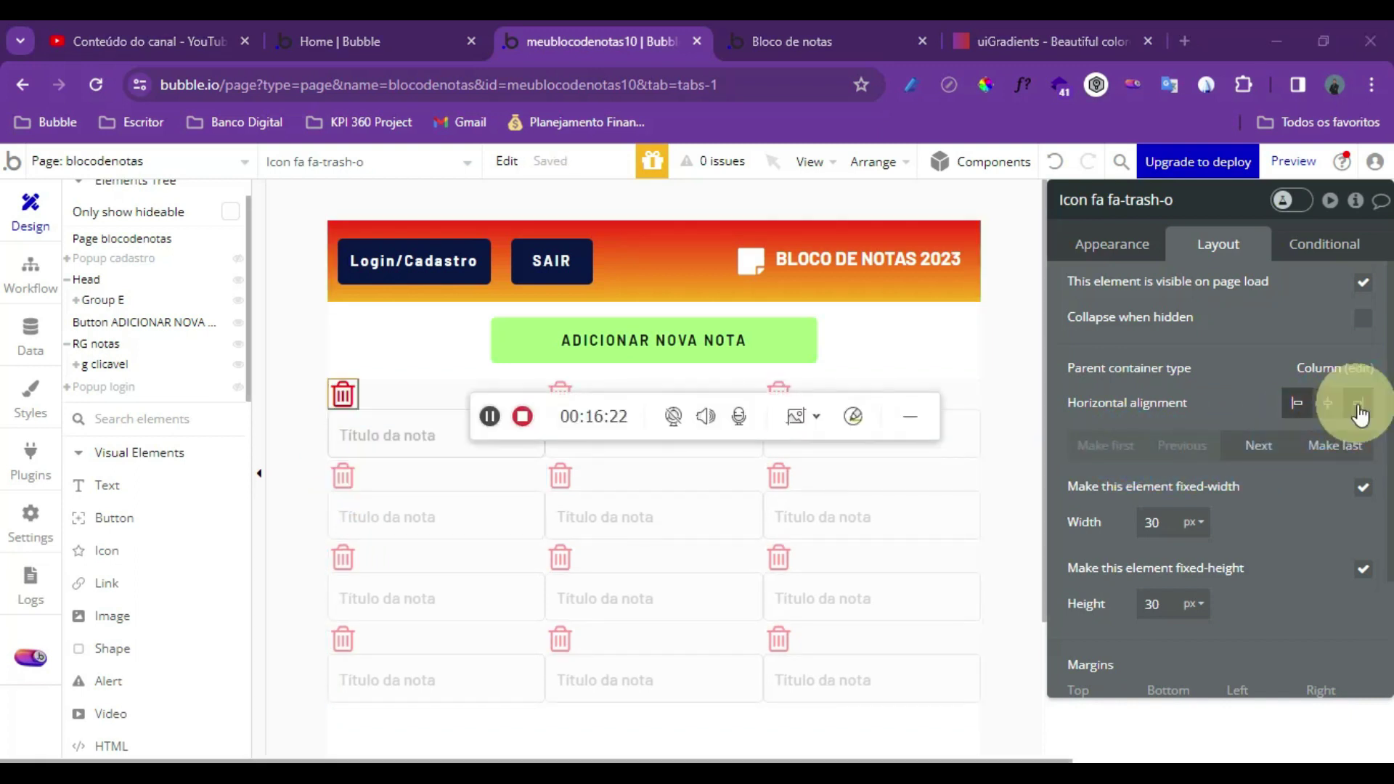
{"action": "left_click", "coordinate": [1358, 404]}
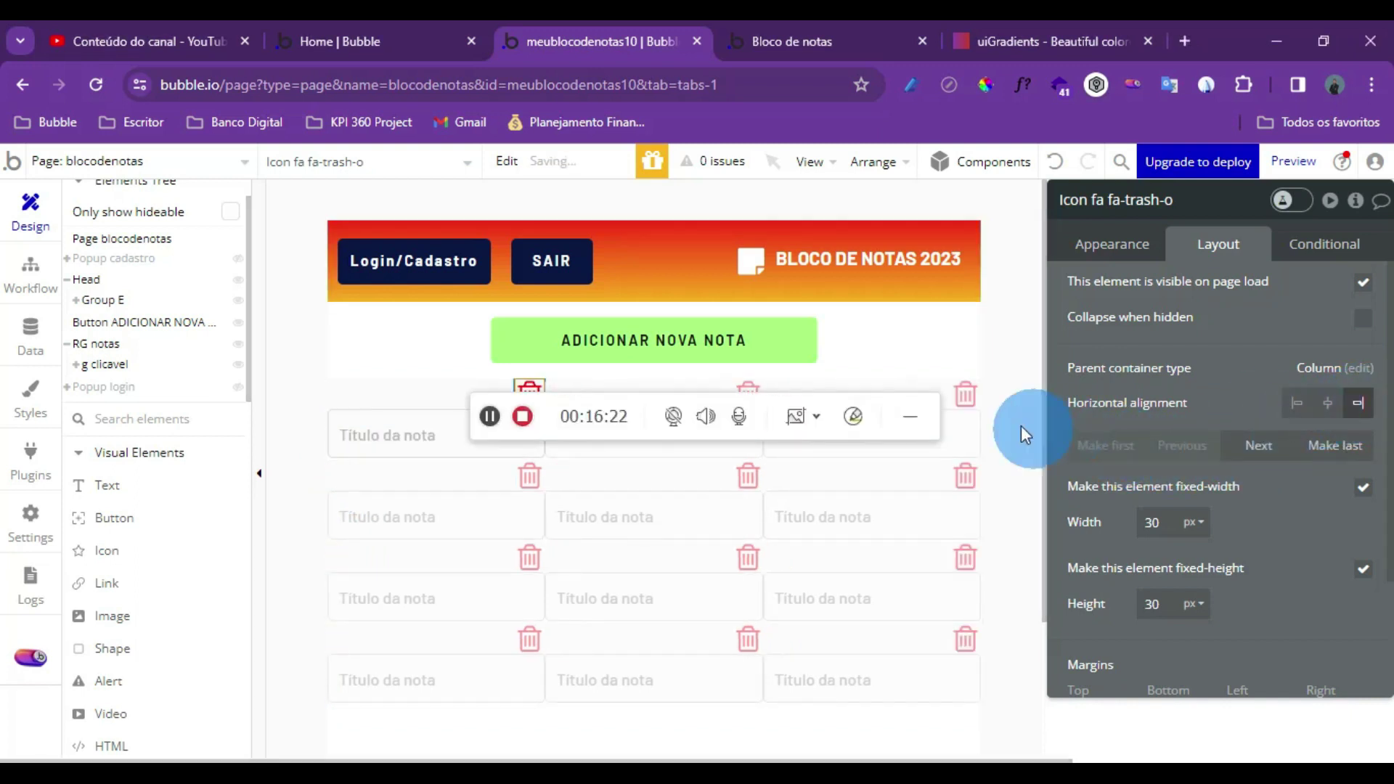
{"action": "left_click", "coordinate": [910, 417]}
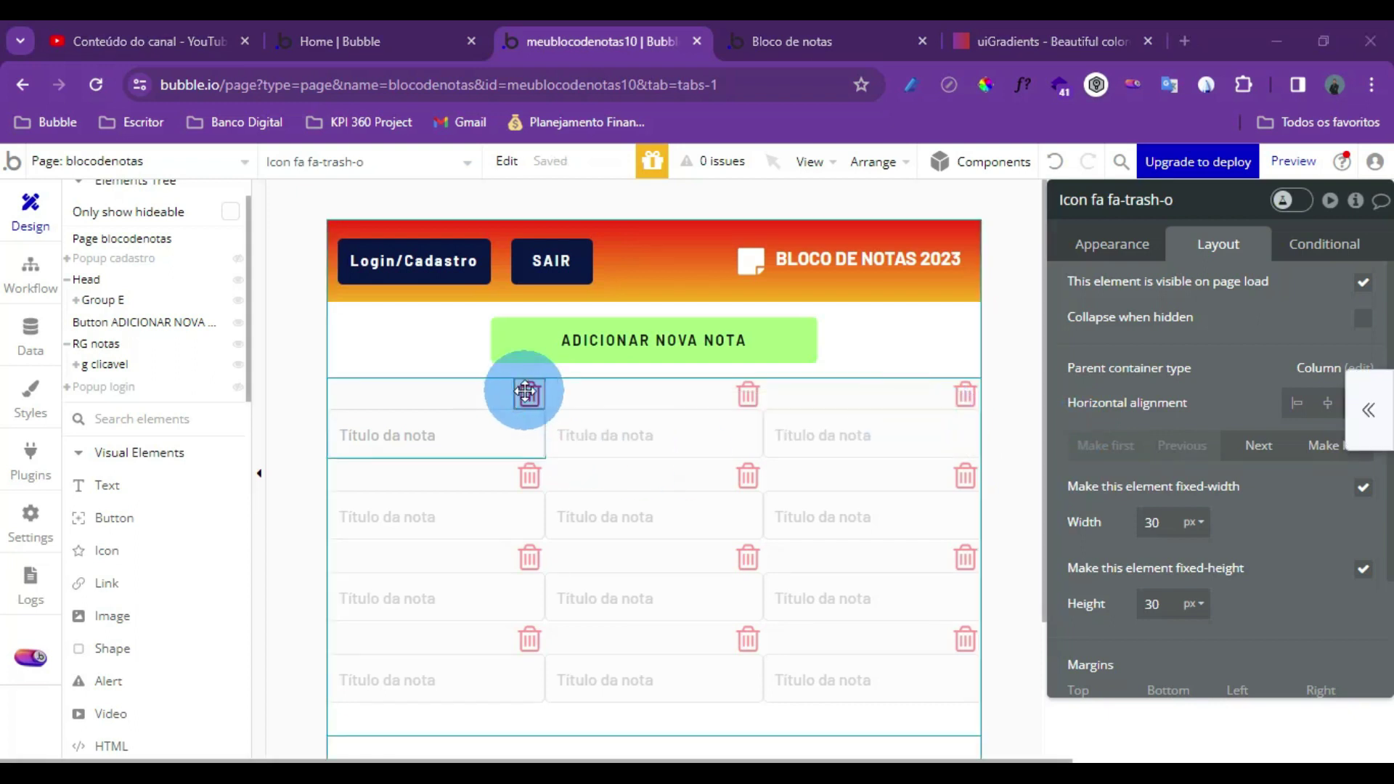
Refresh the Bloco de notas preview and check the trash icon placement on both notes
{"action": "left_click", "coordinate": [782, 40]}
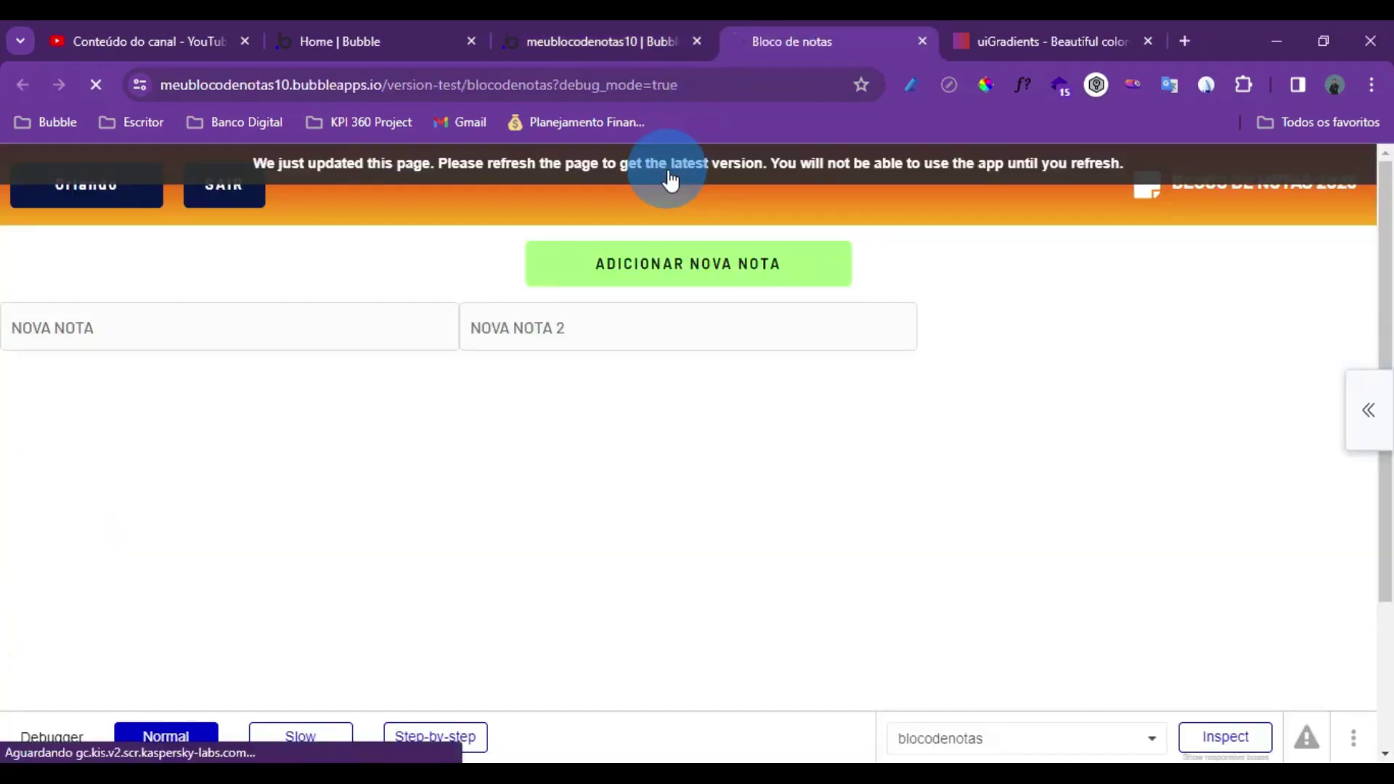
{"action": "left_click", "coordinate": [669, 180]}
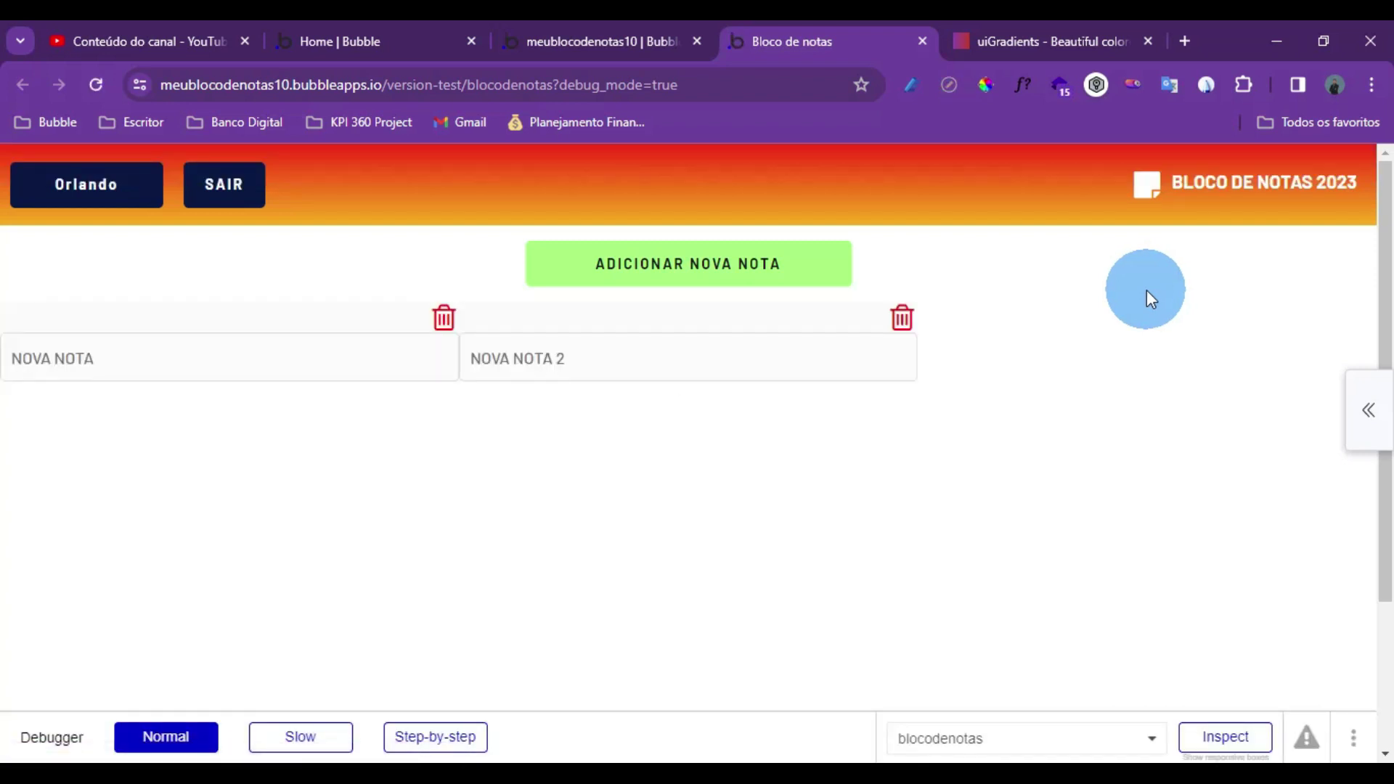
{"action": "left_click", "coordinate": [651, 374]}
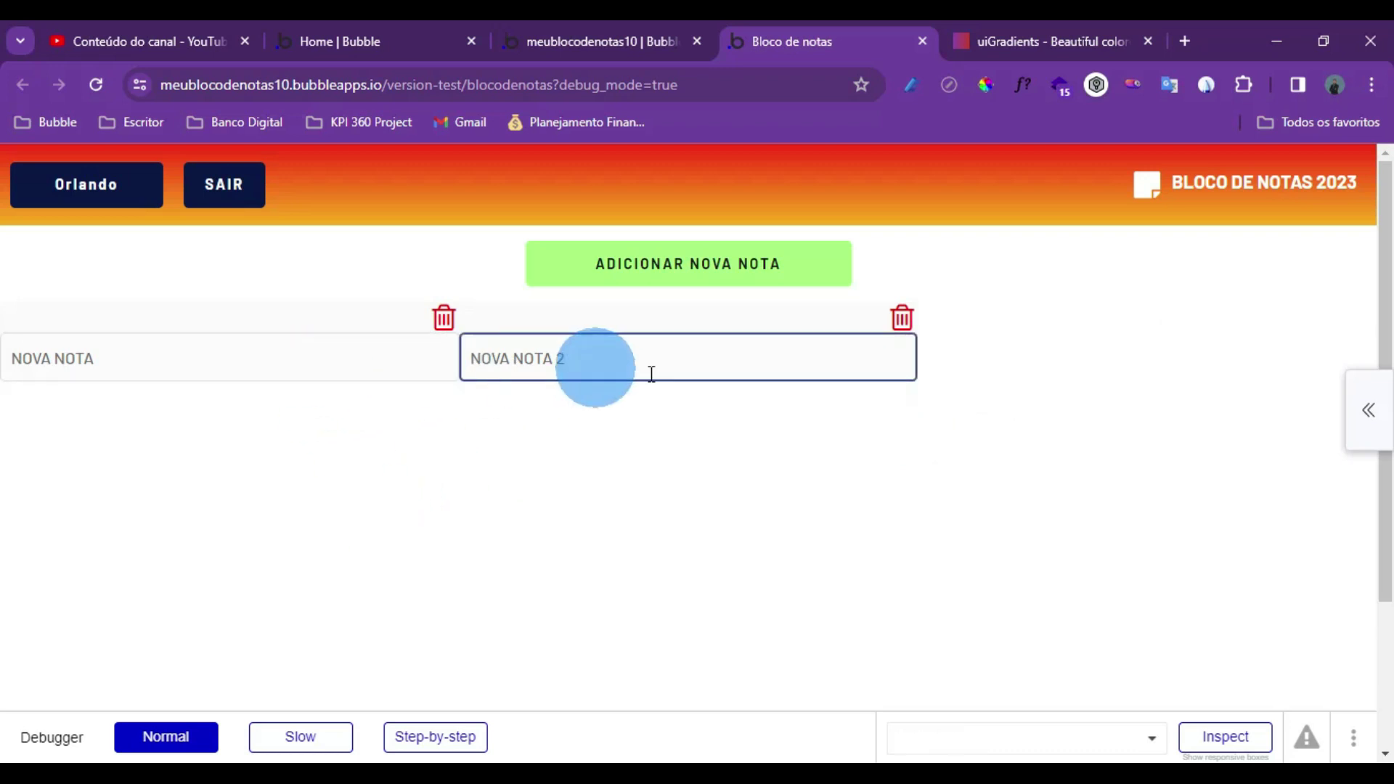
{"action": "left_click", "coordinate": [319, 354]}
{"action": "left_click", "coordinate": [684, 358]}
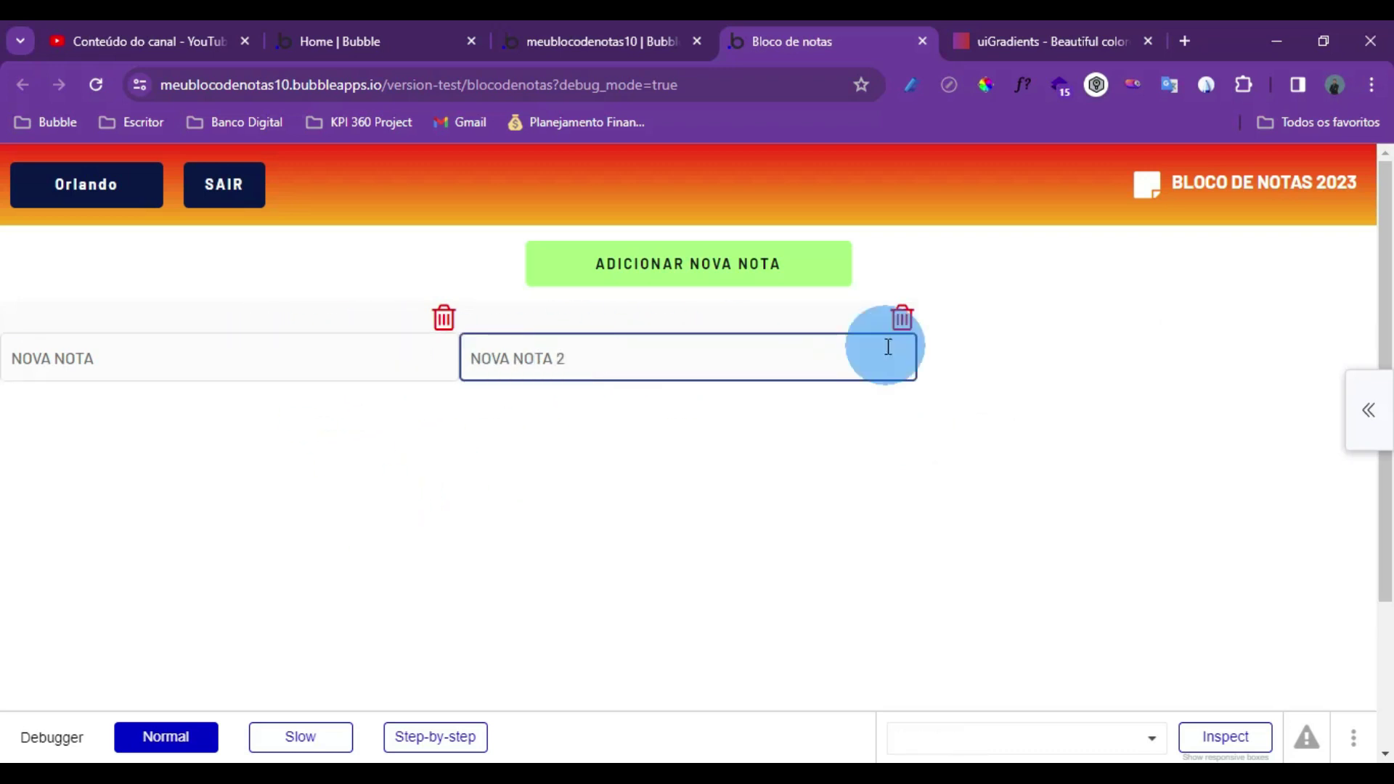
Return to the Bubble editor and set the left and right margins of RG notas to 10 px
{"action": "left_click", "coordinate": [622, 33]}
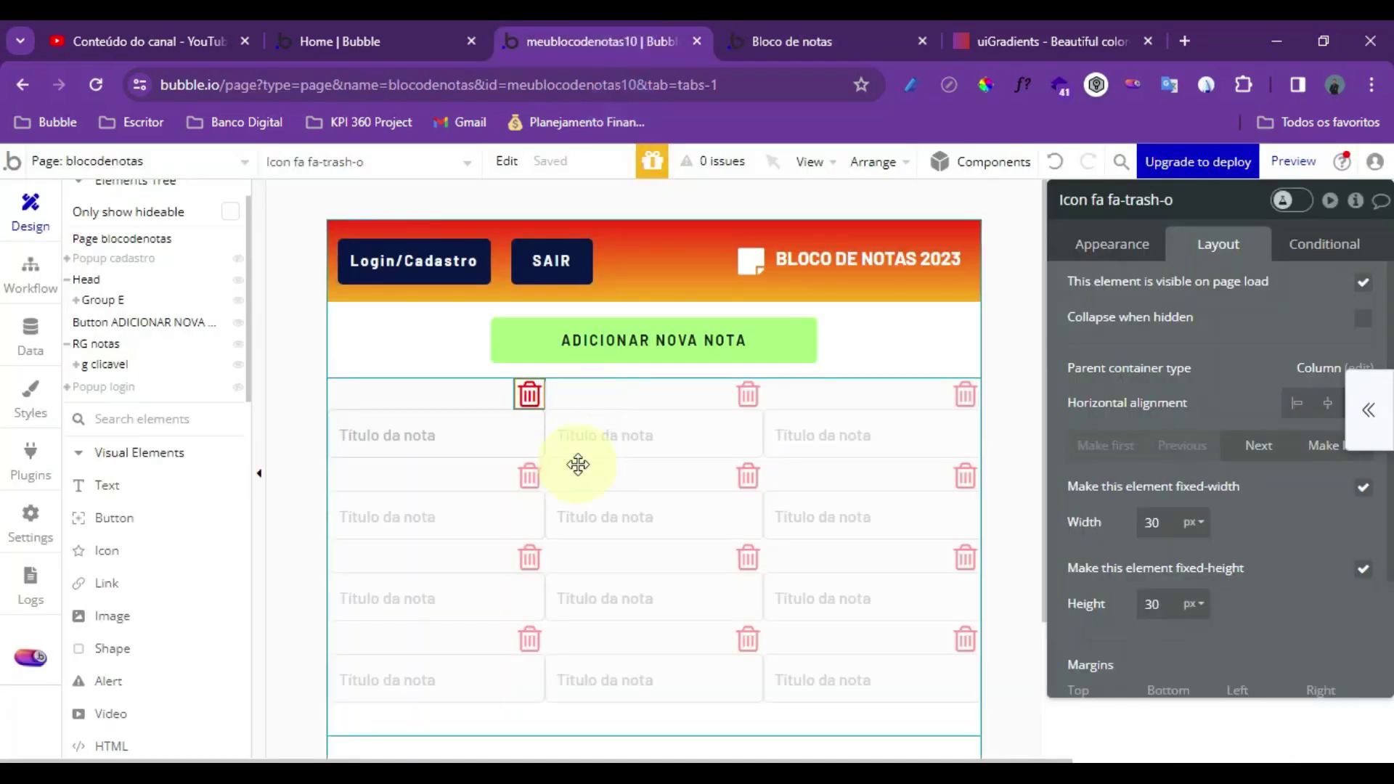
{"action": "left_click", "coordinate": [529, 452]}
{"action": "left_click", "coordinate": [513, 439]}
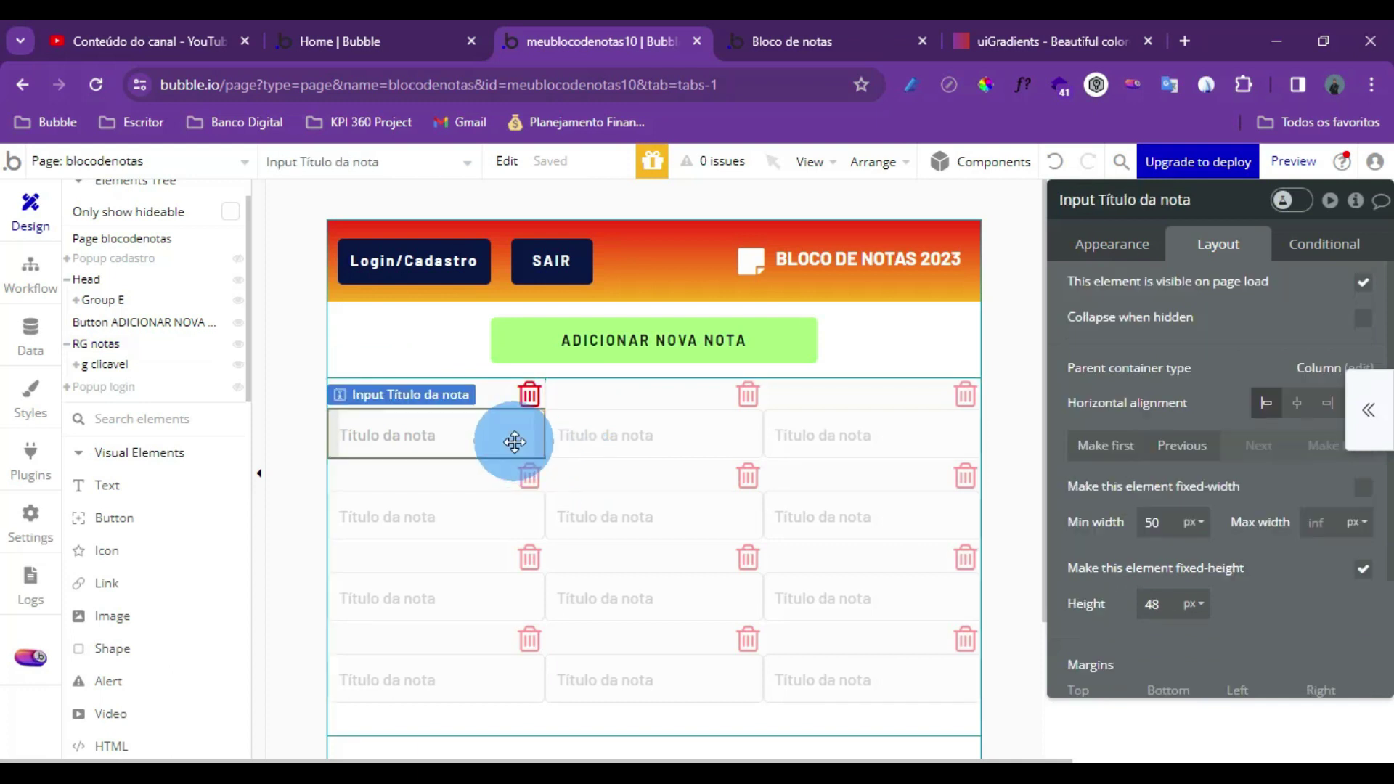
{"action": "left_click", "coordinate": [627, 459]}
{"action": "scroll", "coordinate": [1183, 436], "scroll_direction": "down", "scroll_amount": 3}
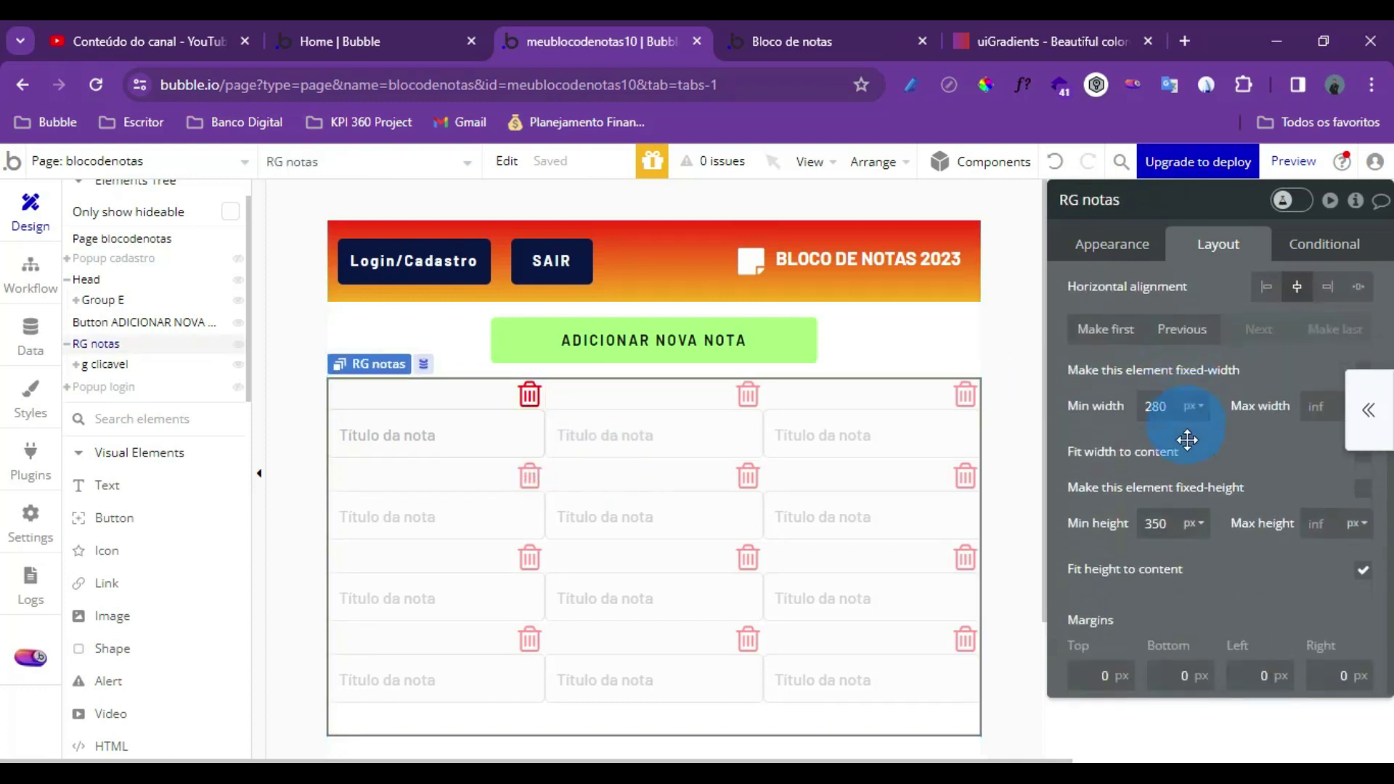
{"action": "left_click", "coordinate": [1316, 672]}
{"action": "type", "text": "1"}
{"action": "left_click", "coordinate": [1231, 604]}
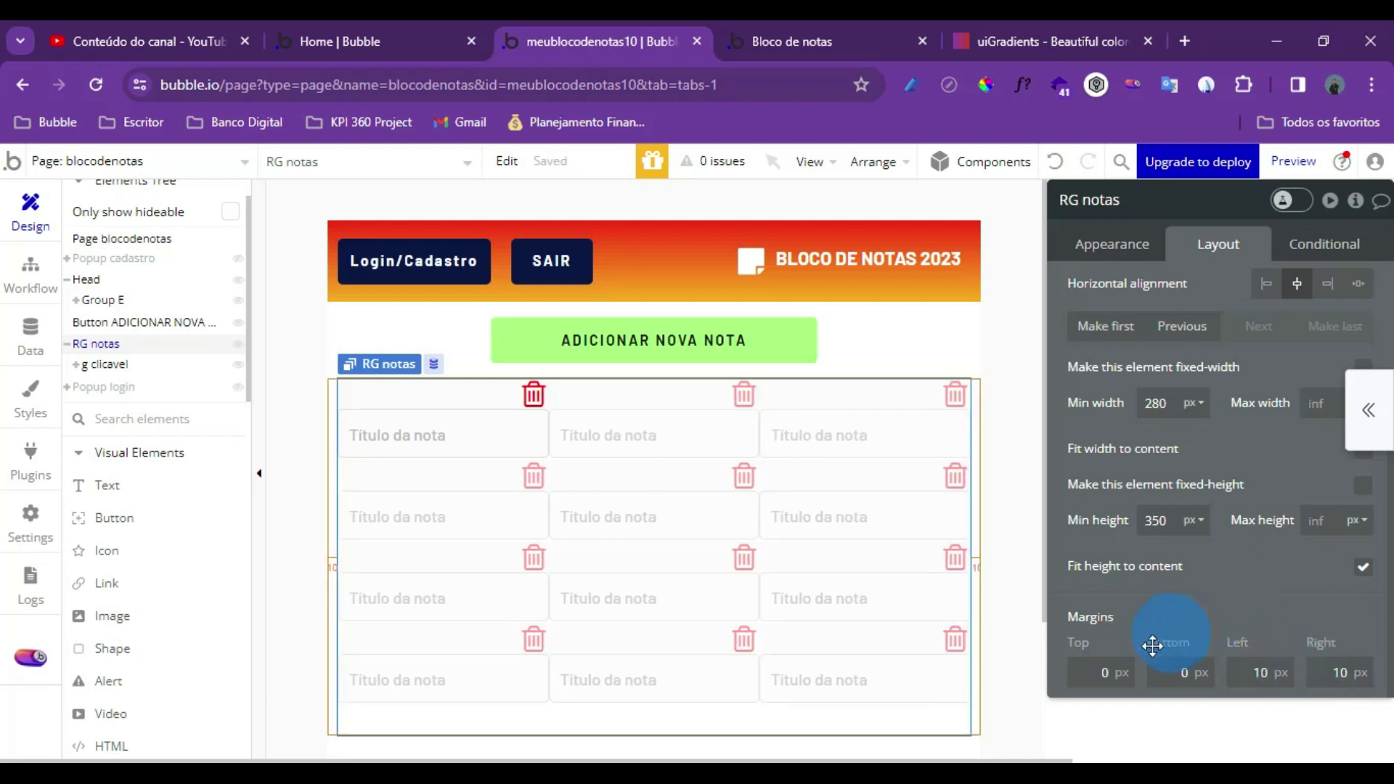
Set the g clicavel group's padding to 10 px on all four sides and check the spacing in the Bloco de notas preview
{"action": "left_click", "coordinate": [441, 417]}
{"action": "left_click_drag", "start_coordinate": [442, 418], "coordinate": [106, 370]}
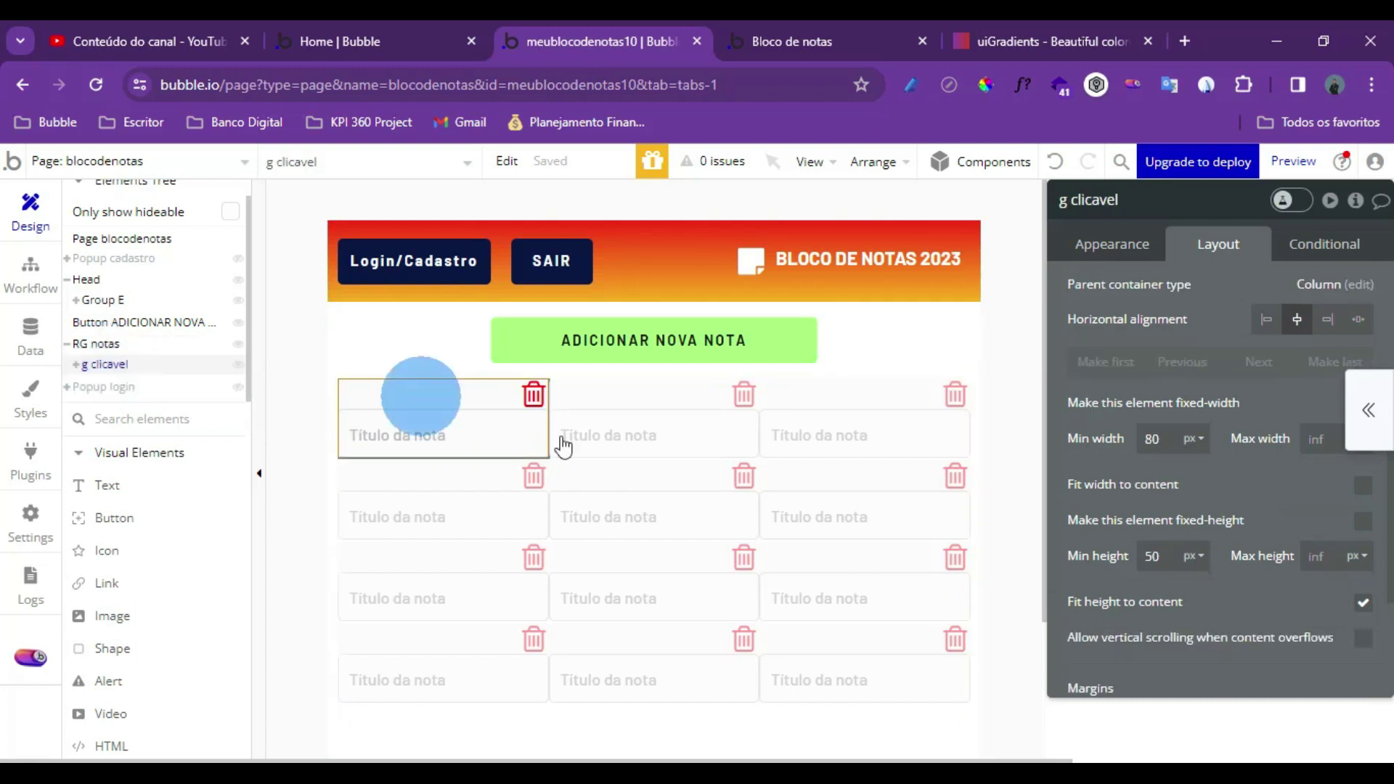
{"action": "scroll", "coordinate": [1131, 597], "scroll_direction": "down", "scroll_amount": 3}
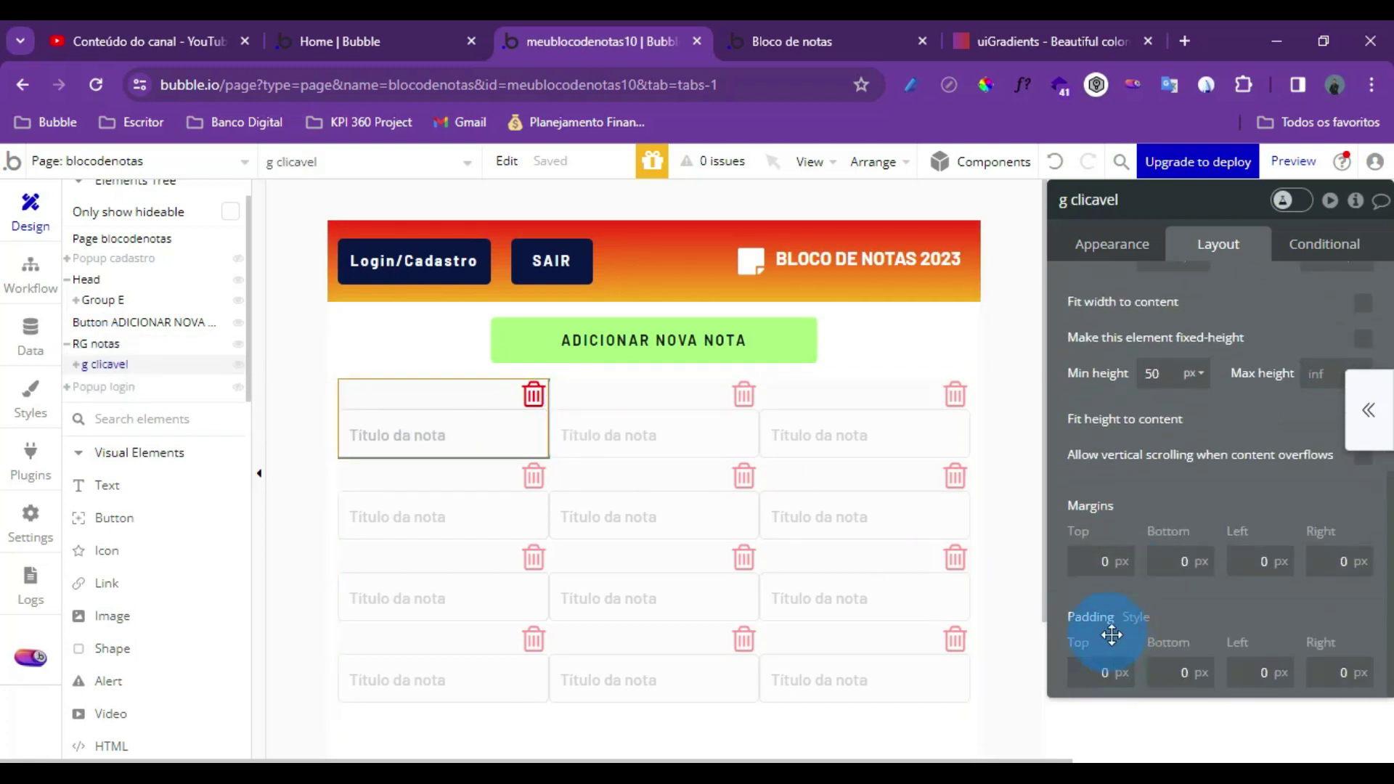
{"action": "left_click", "coordinate": [1331, 672]}
{"action": "type", "text": "1"}
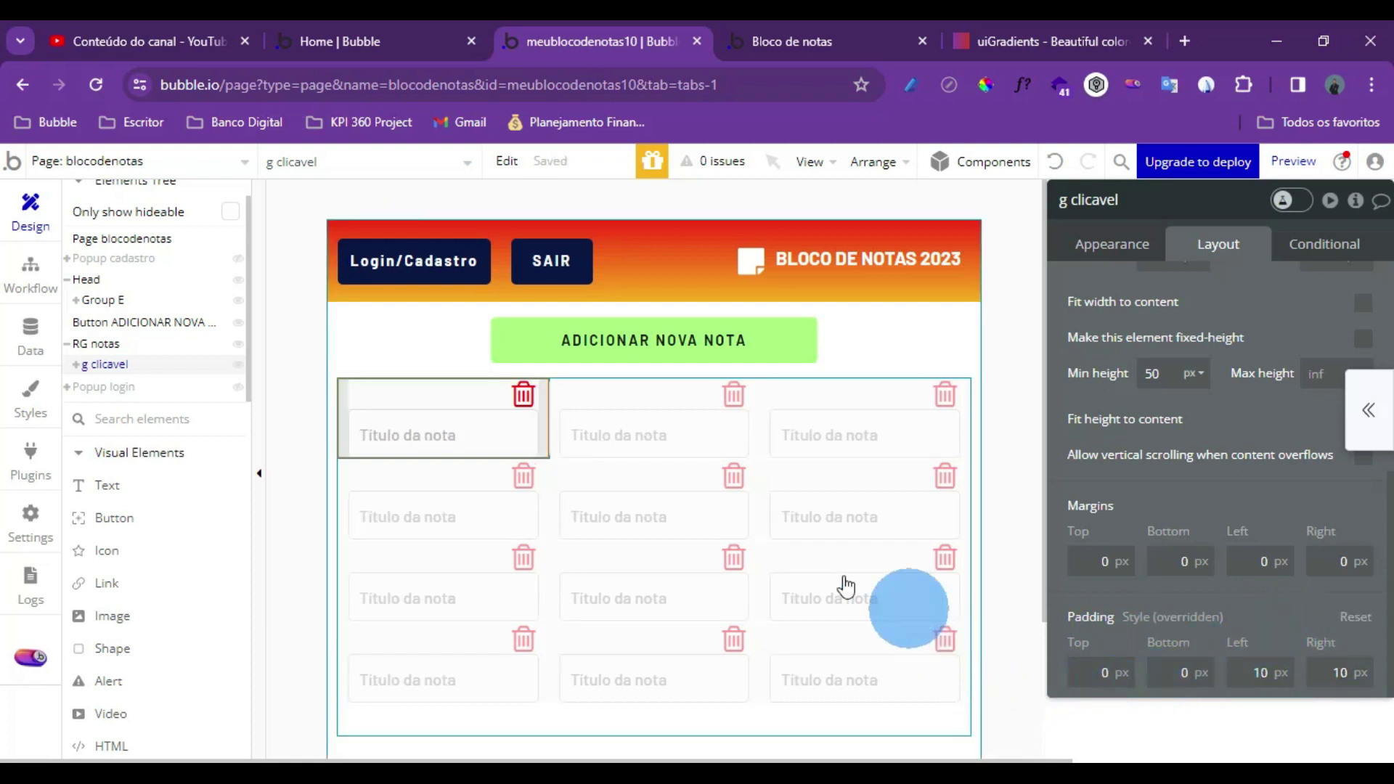
{"action": "type", "text": "1"}
{"action": "left_click", "coordinate": [1176, 671]}
{"action": "type", "text": "1"}
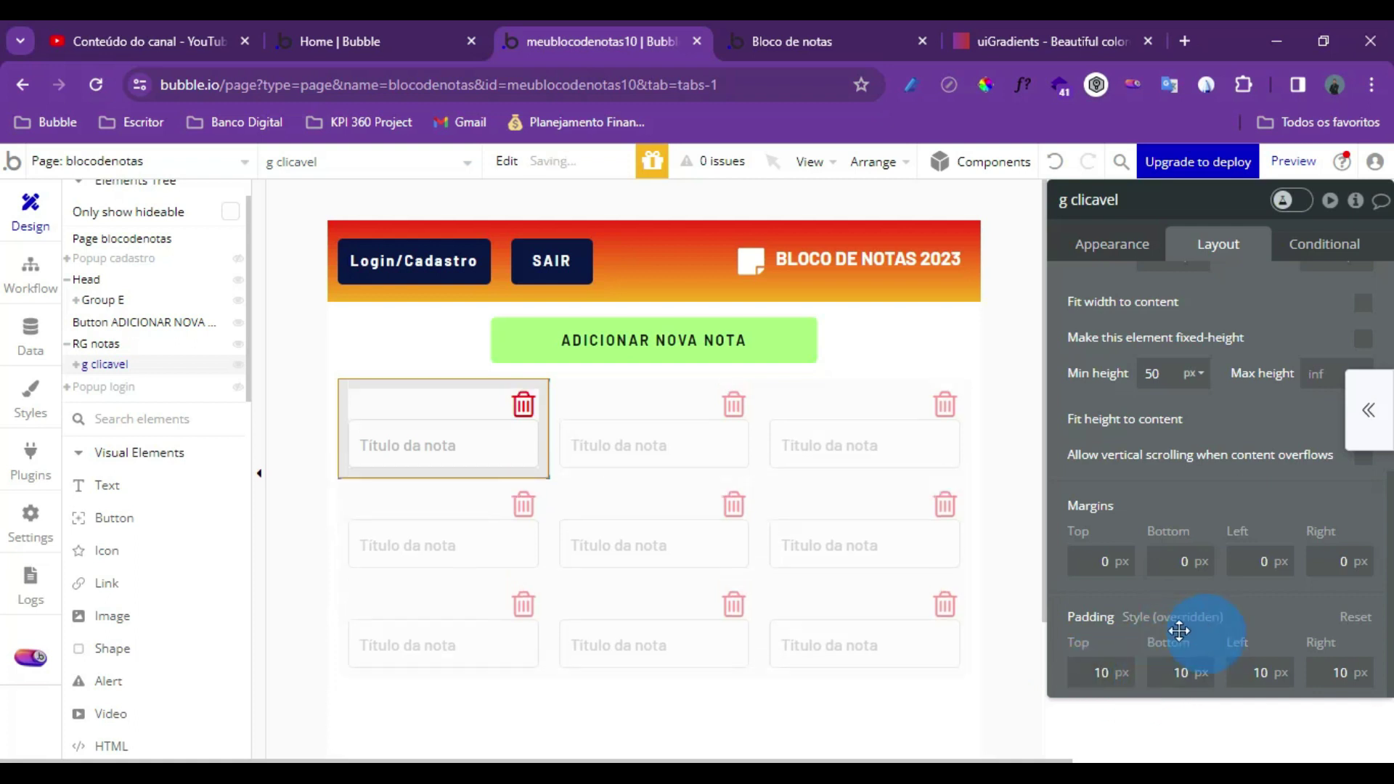
{"action": "left_click", "coordinate": [784, 38]}
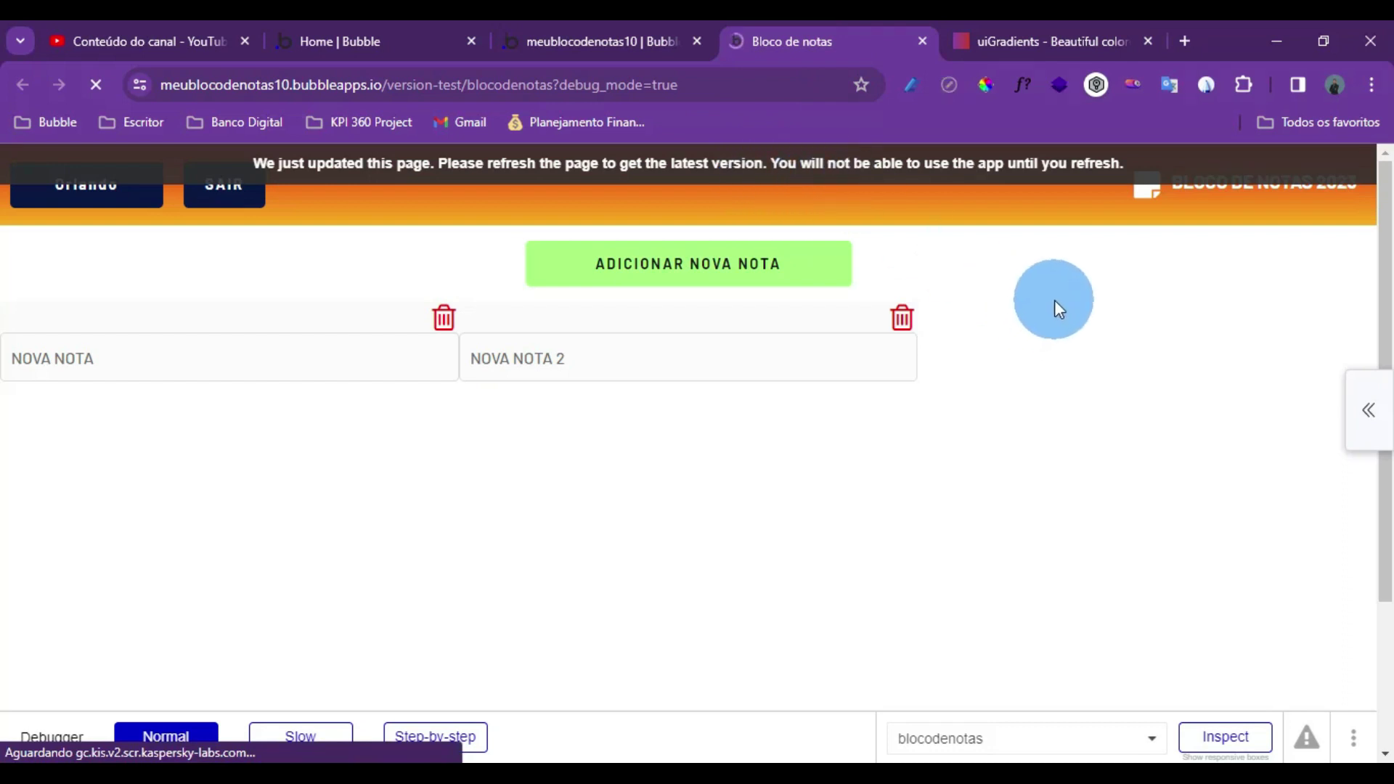
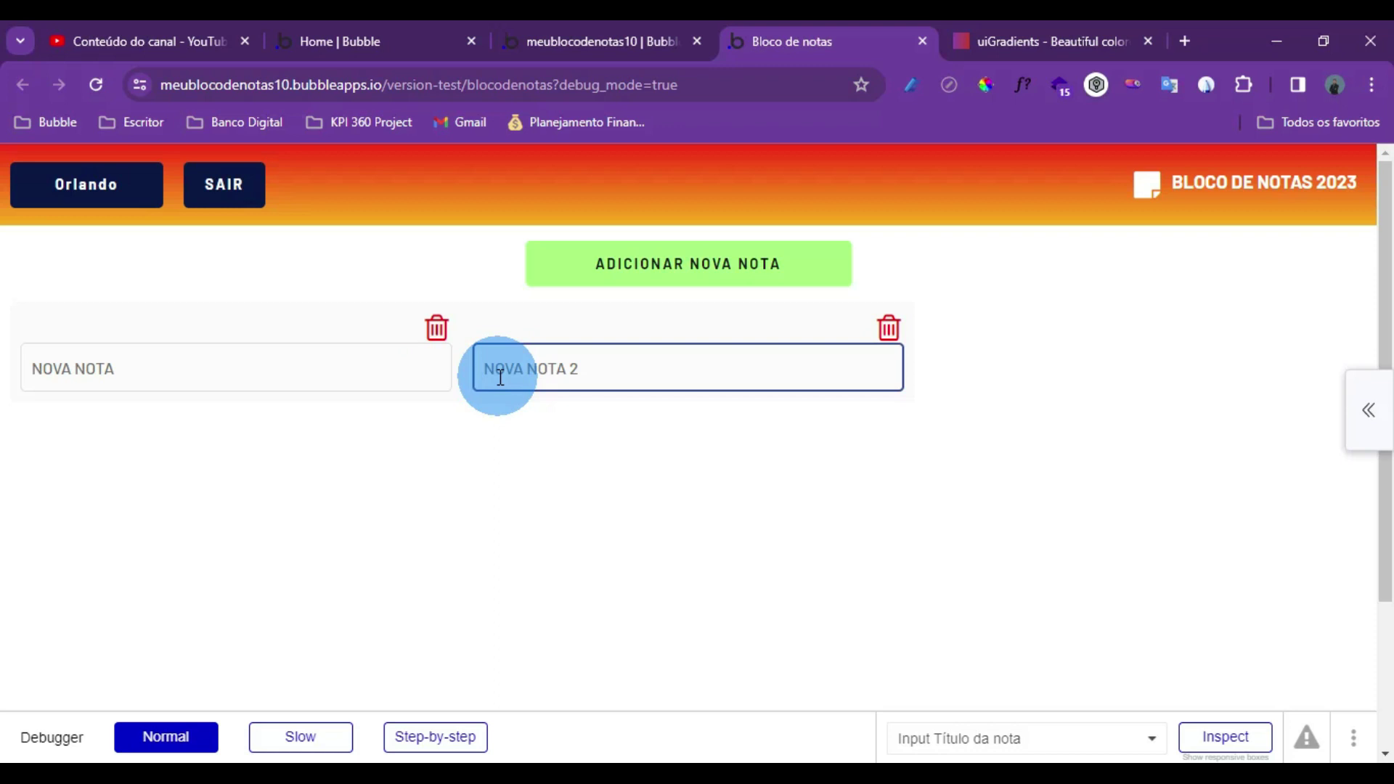
Back in the Bubble editor, create a click workflow for the trash icon and set its event color to Red
{"action": "left_click", "coordinate": [597, 31]}
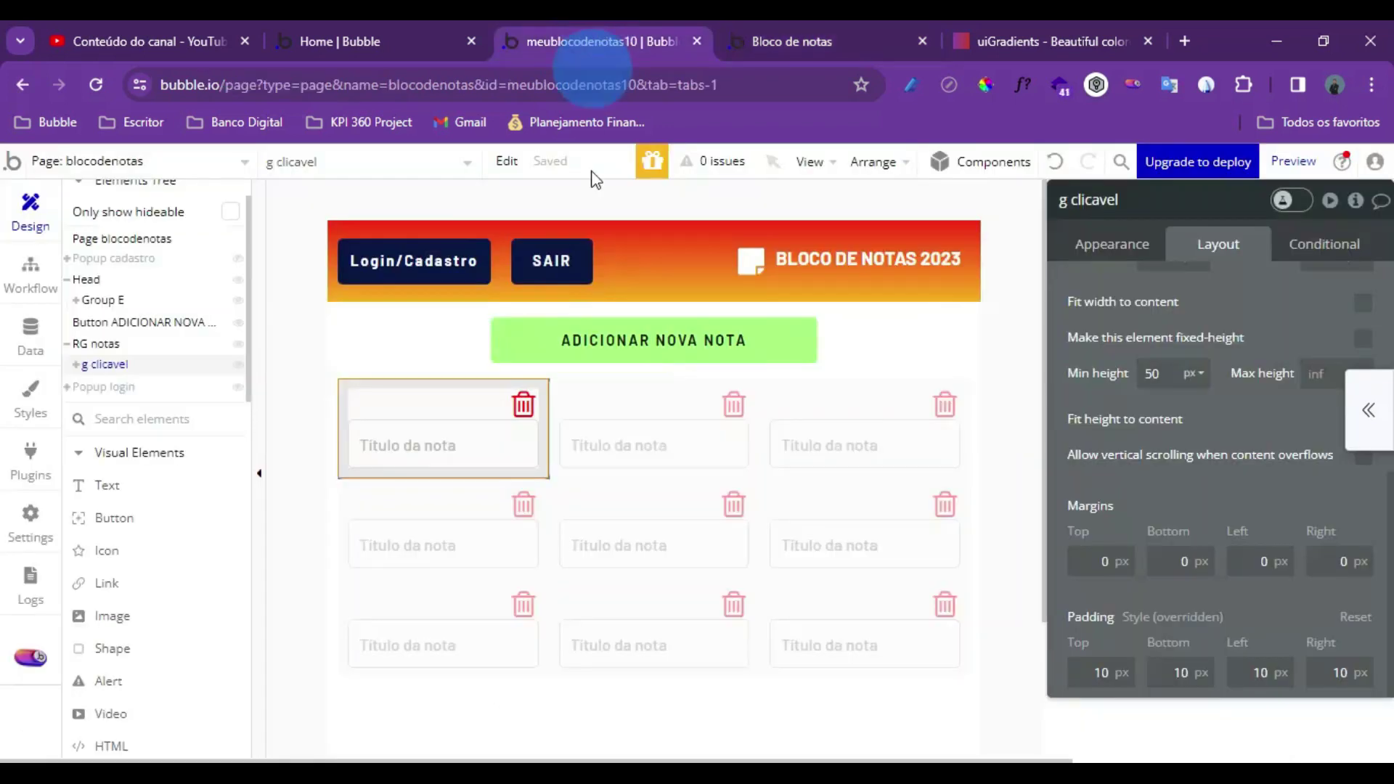
{"action": "left_click", "coordinate": [524, 402]}
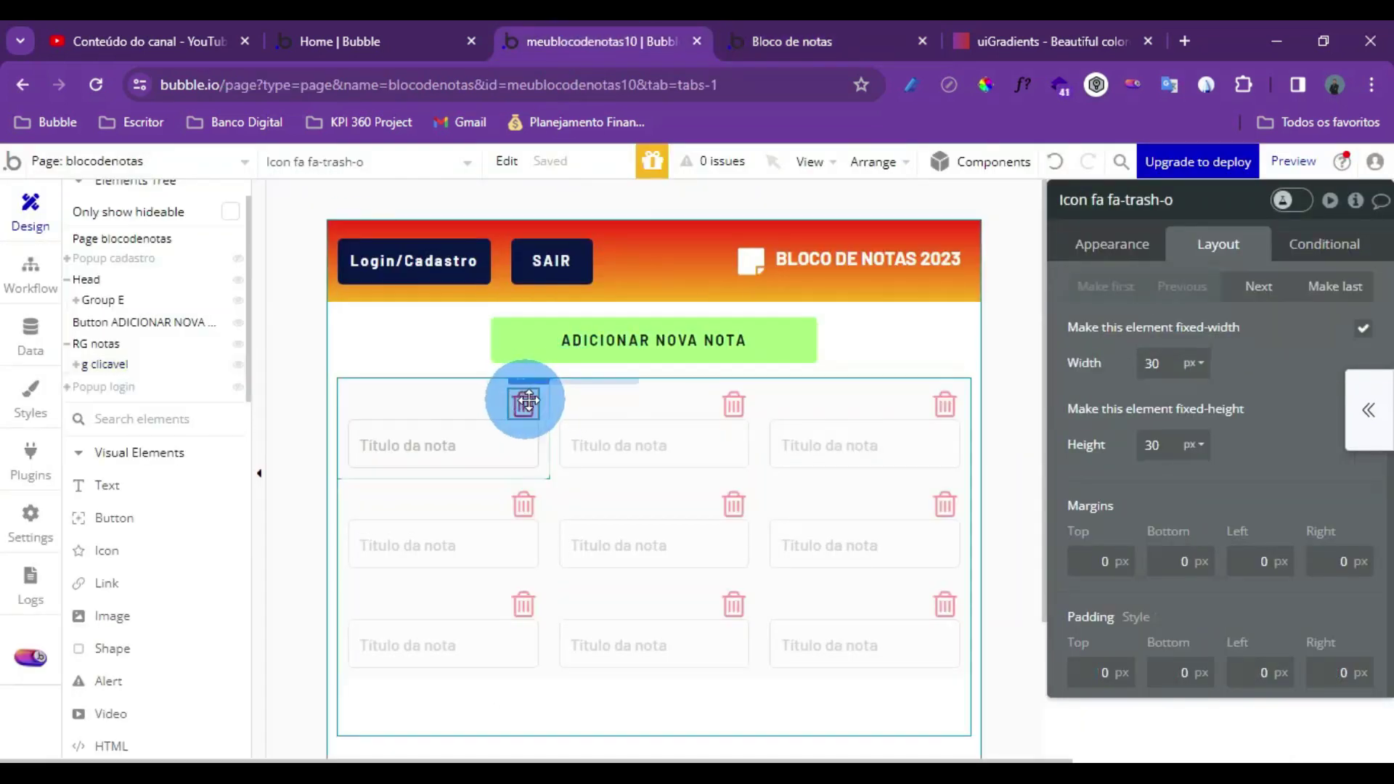
{"action": "left_click", "coordinate": [1101, 249]}
{"action": "scroll", "coordinate": [1167, 460], "scroll_direction": "up", "scroll_amount": 6}
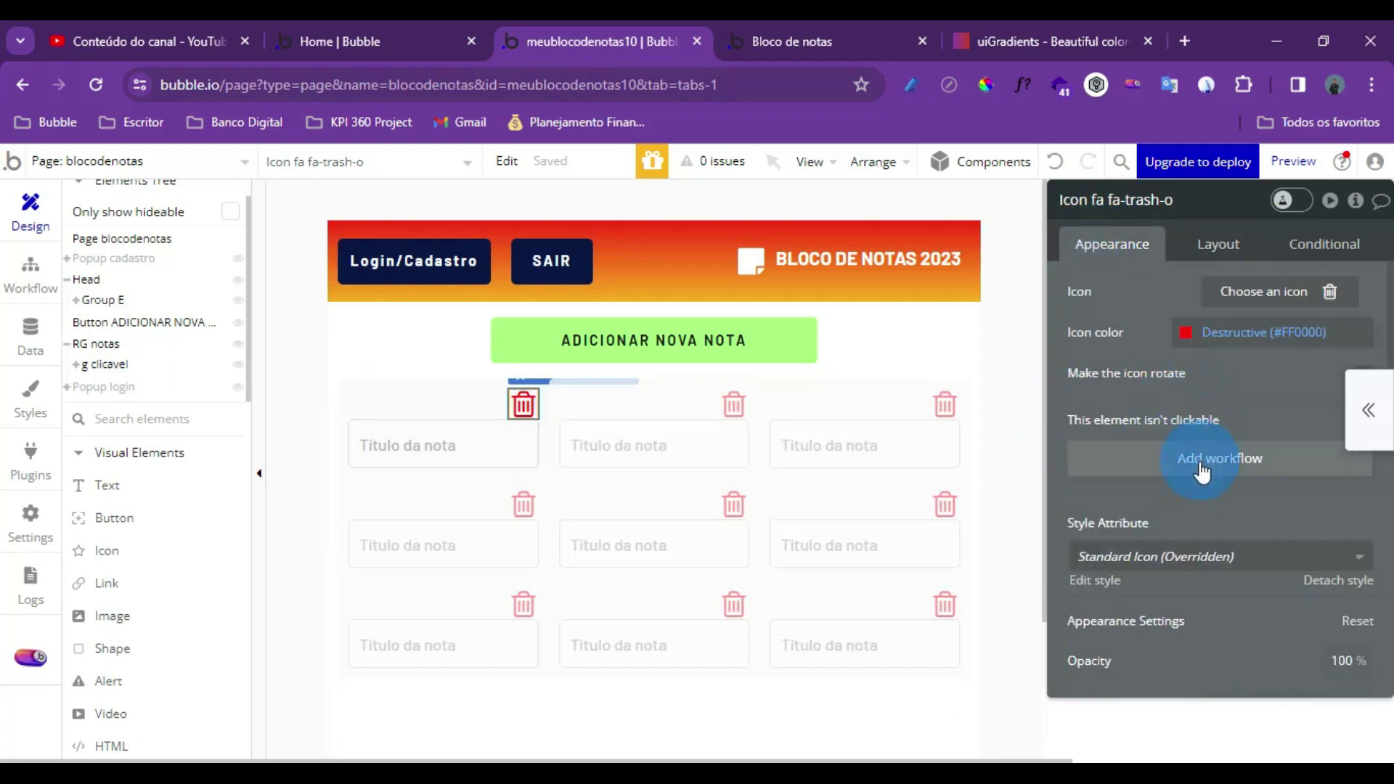
{"action": "left_click", "coordinate": [1202, 464]}
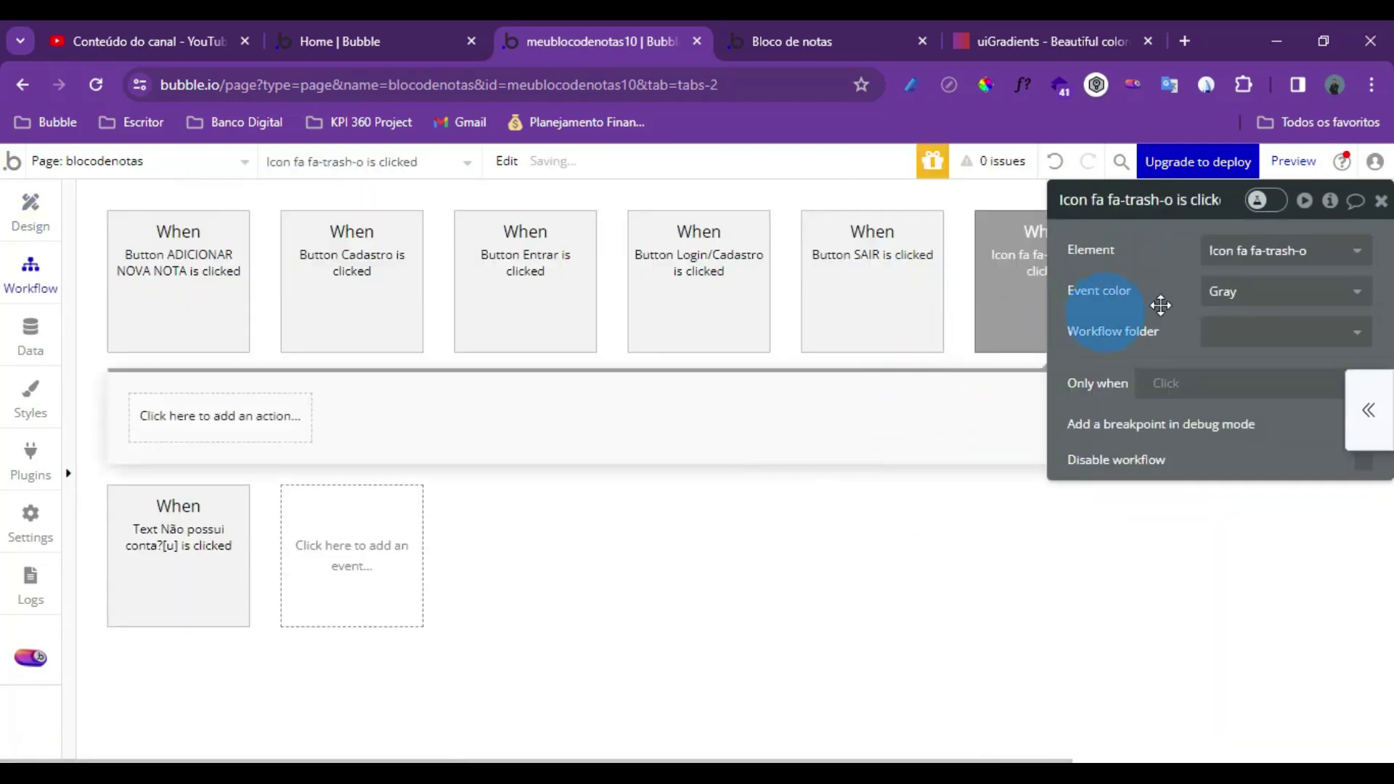
{"action": "left_click", "coordinate": [1234, 291]}
{"action": "left_click", "coordinate": [1236, 382]}
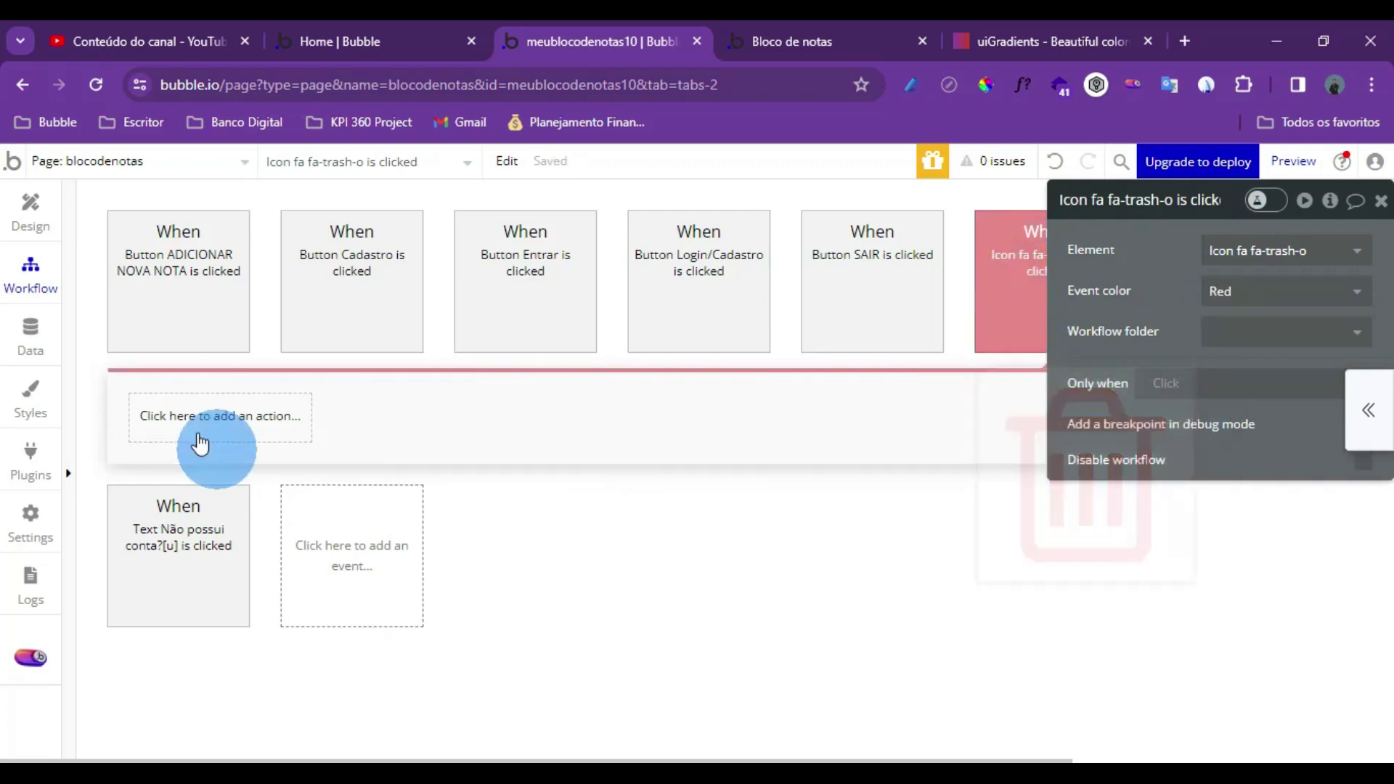
Add a Delete thing action for Parent group's Nota to the trash icon workflow and return to the page design
{"action": "left_click", "coordinate": [190, 436]}
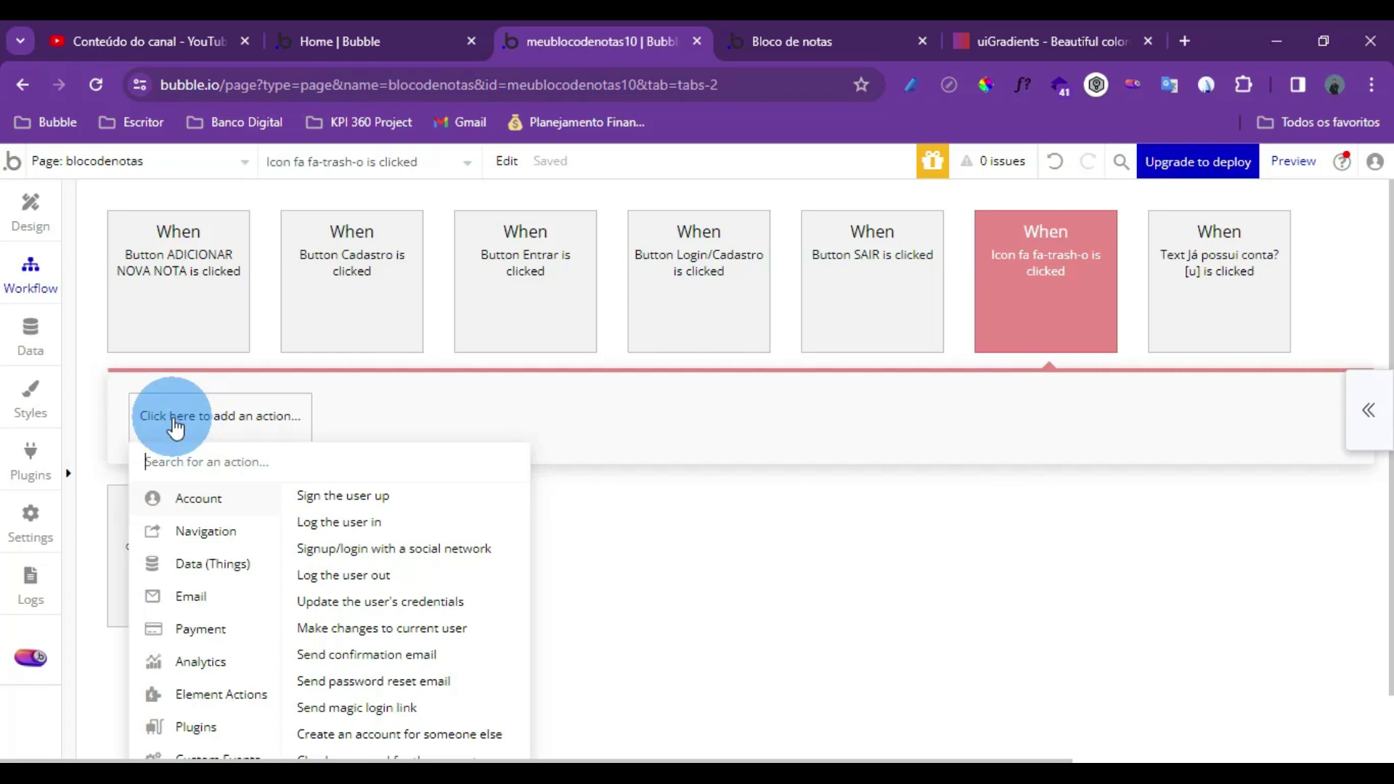
{"action": "mouse_move", "coordinate": [193, 592]}
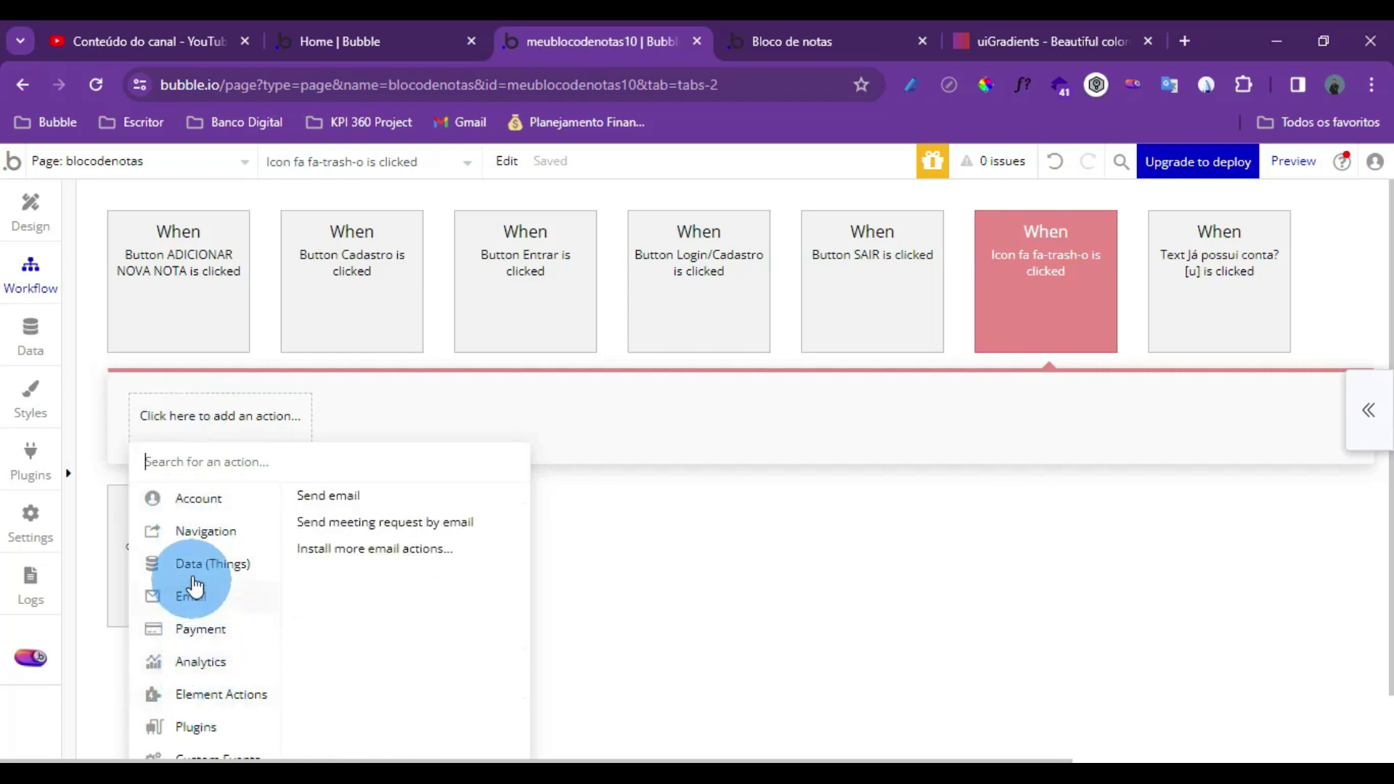
{"action": "mouse_move", "coordinate": [193, 562]}
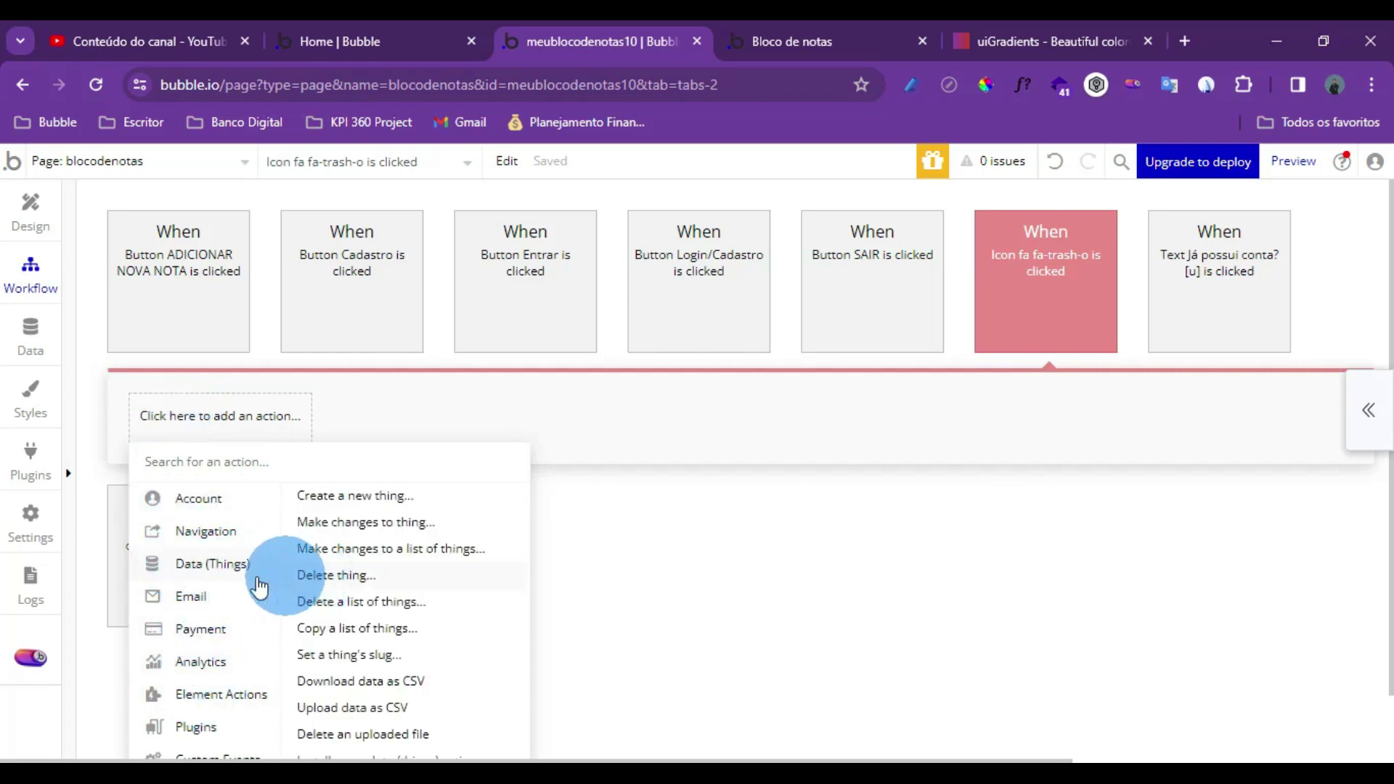
{"action": "left_click", "coordinate": [349, 577]}
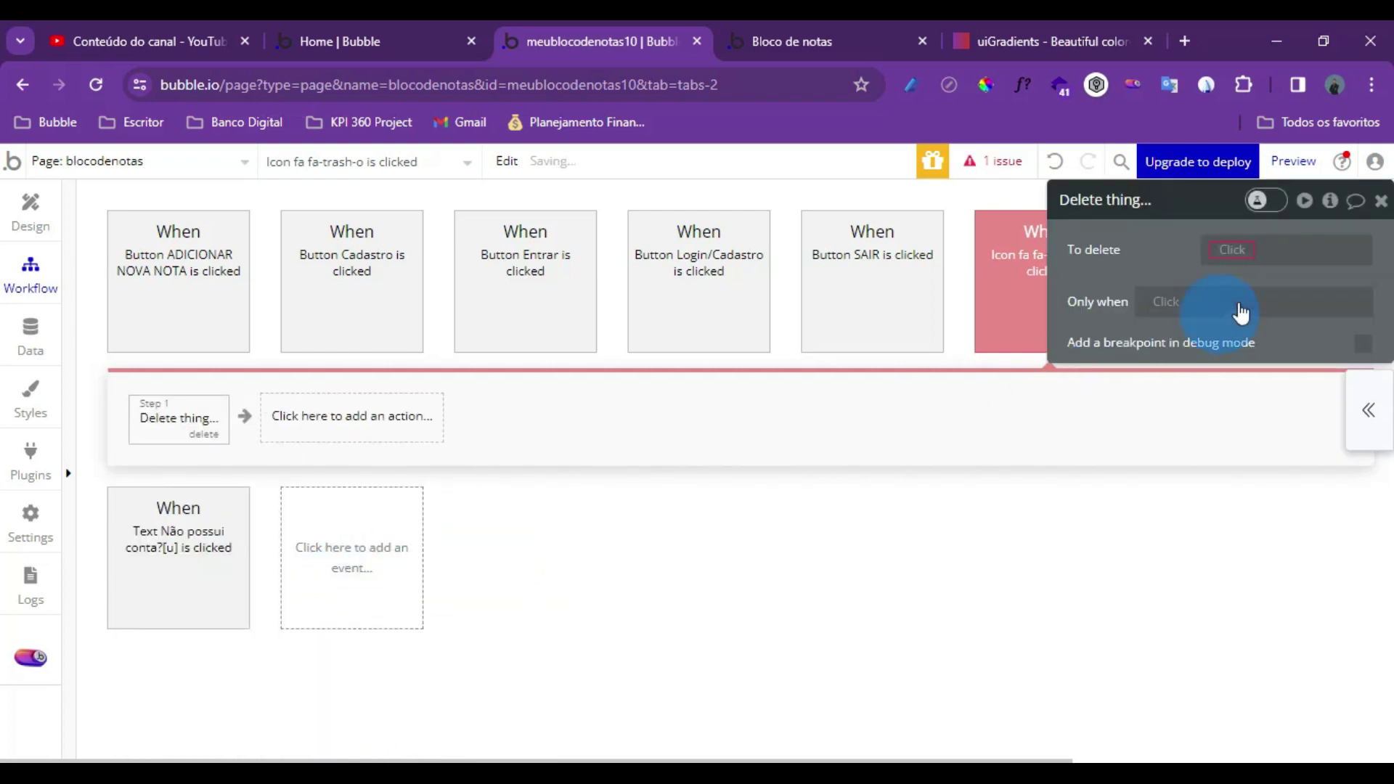
{"action": "left_click", "coordinate": [1230, 252]}
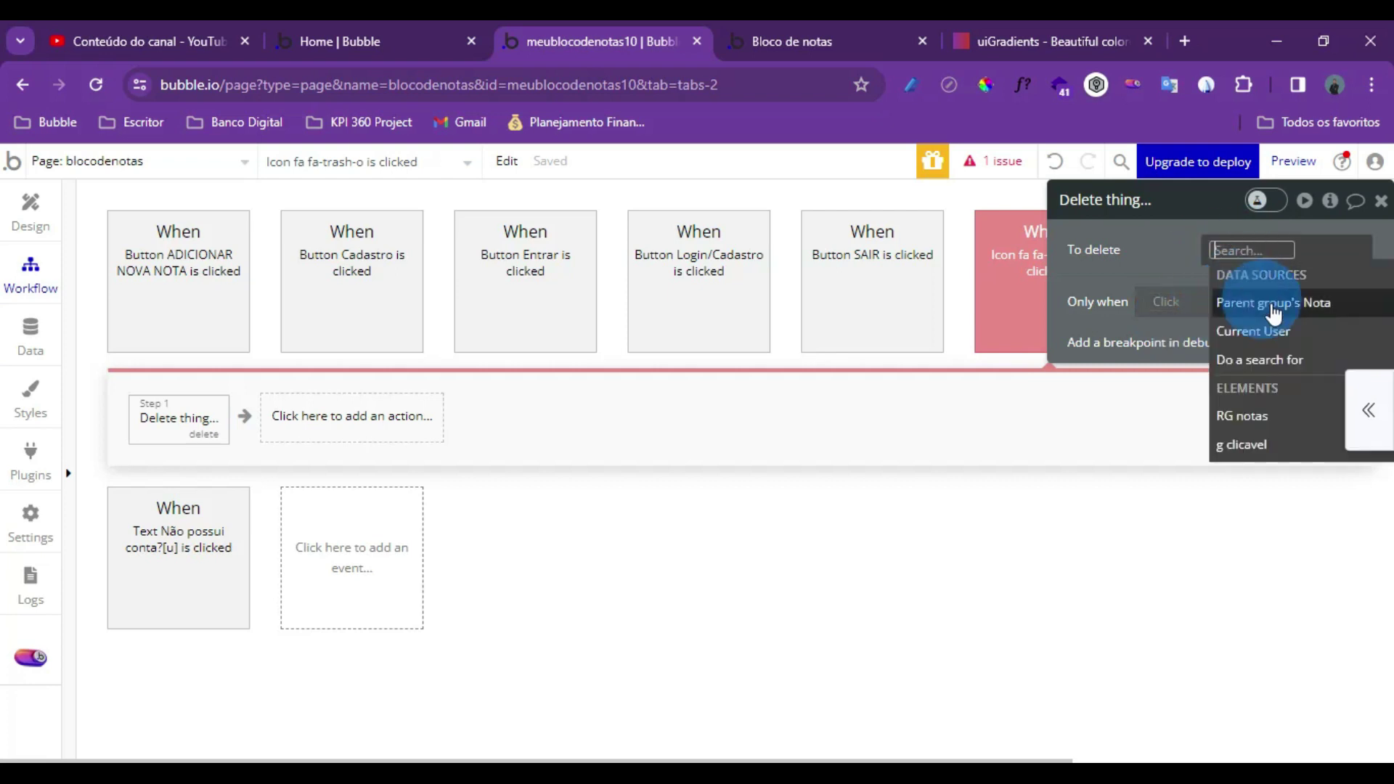
{"action": "left_click", "coordinate": [1285, 317]}
{"action": "left_click", "coordinate": [1176, 268]}
{"action": "left_click", "coordinate": [37, 267]}
{"action": "left_click", "coordinate": [35, 232]}
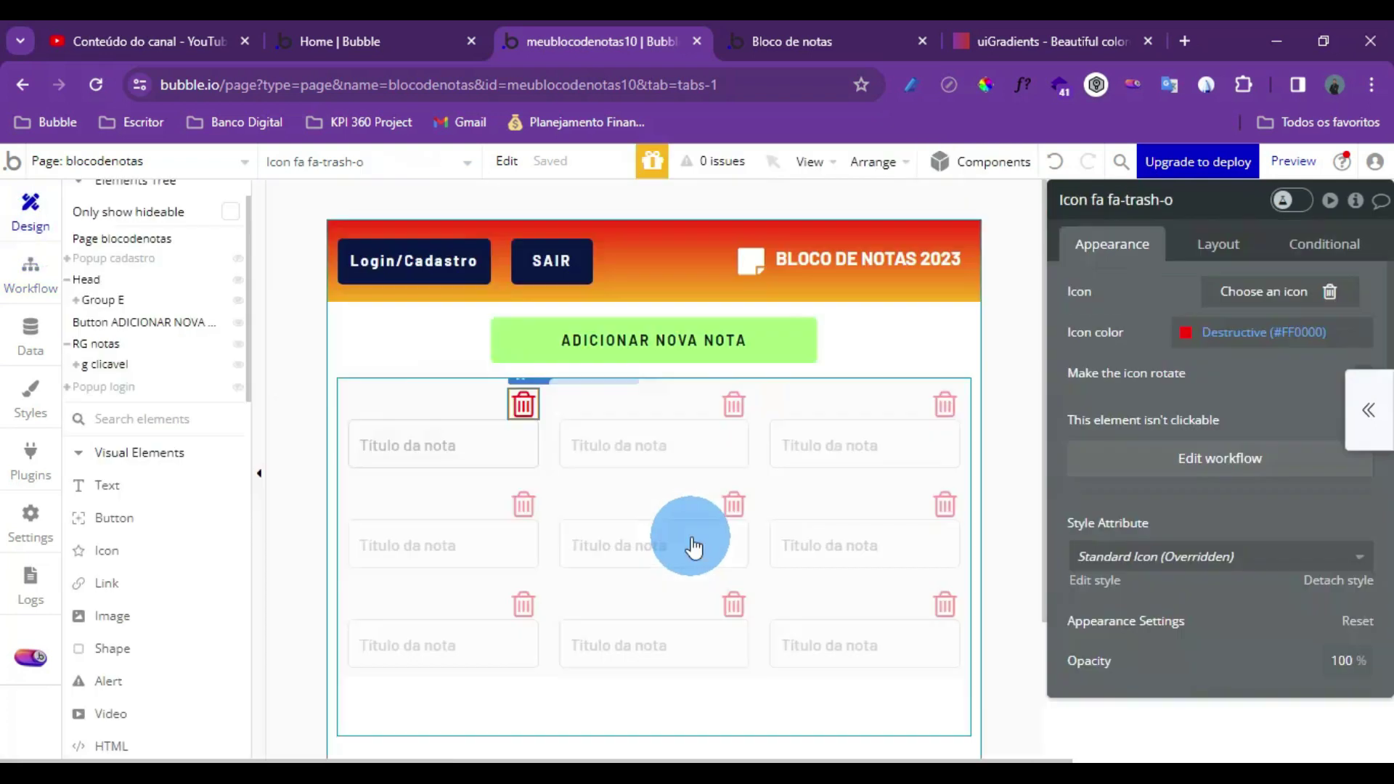
Refresh the Bloco de notas preview and delete the note NOVA NOTA 2 with its trash icon
{"action": "left_click", "coordinate": [793, 41]}
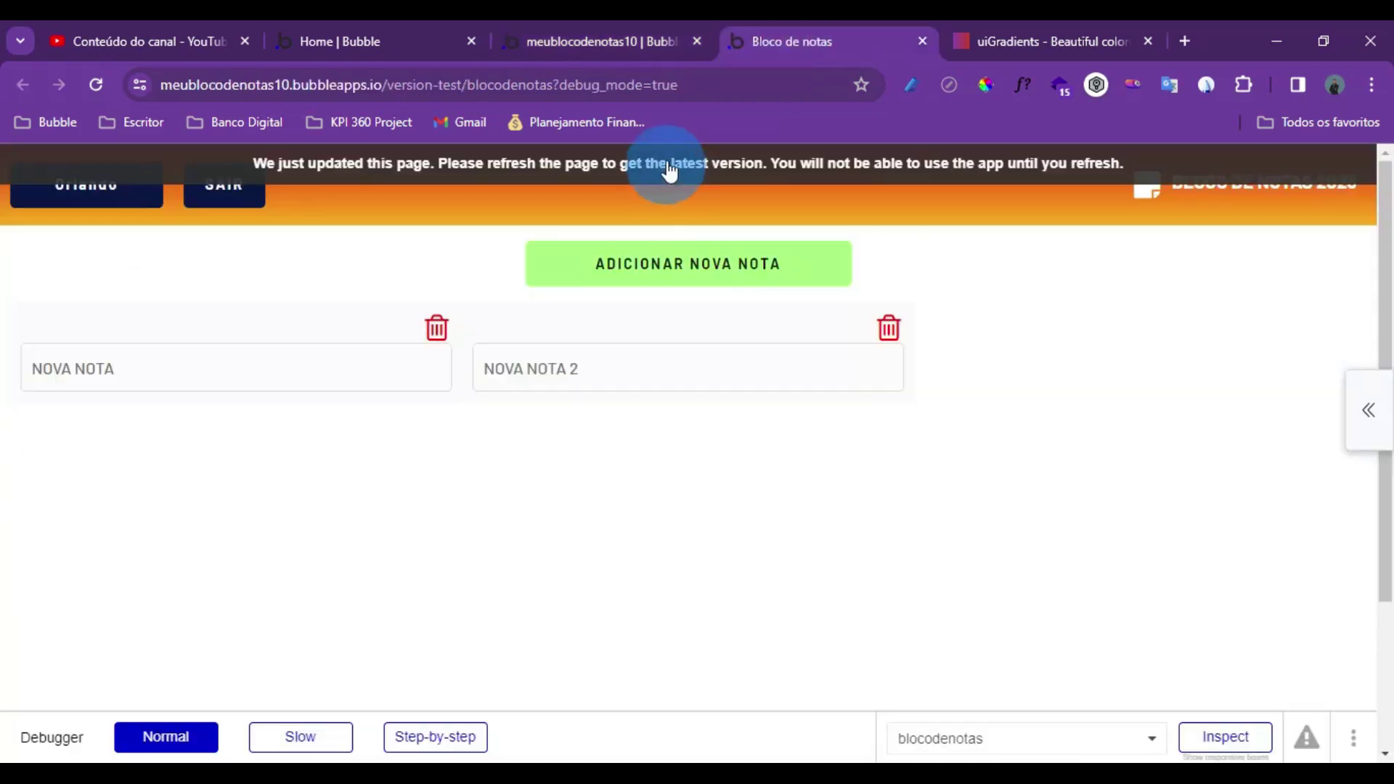
{"action": "left_click", "coordinate": [420, 365]}
{"action": "left_click", "coordinate": [392, 449]}
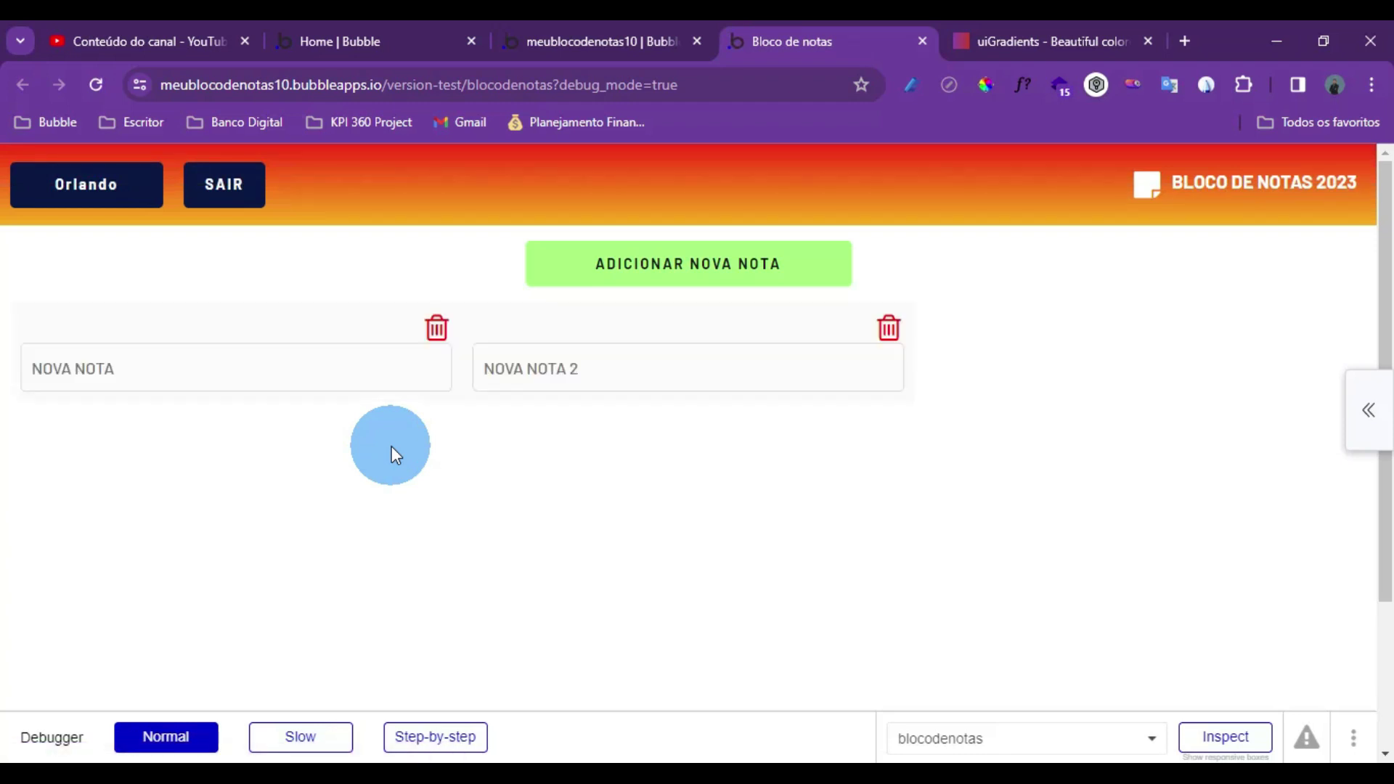
{"action": "left_click", "coordinate": [884, 343]}
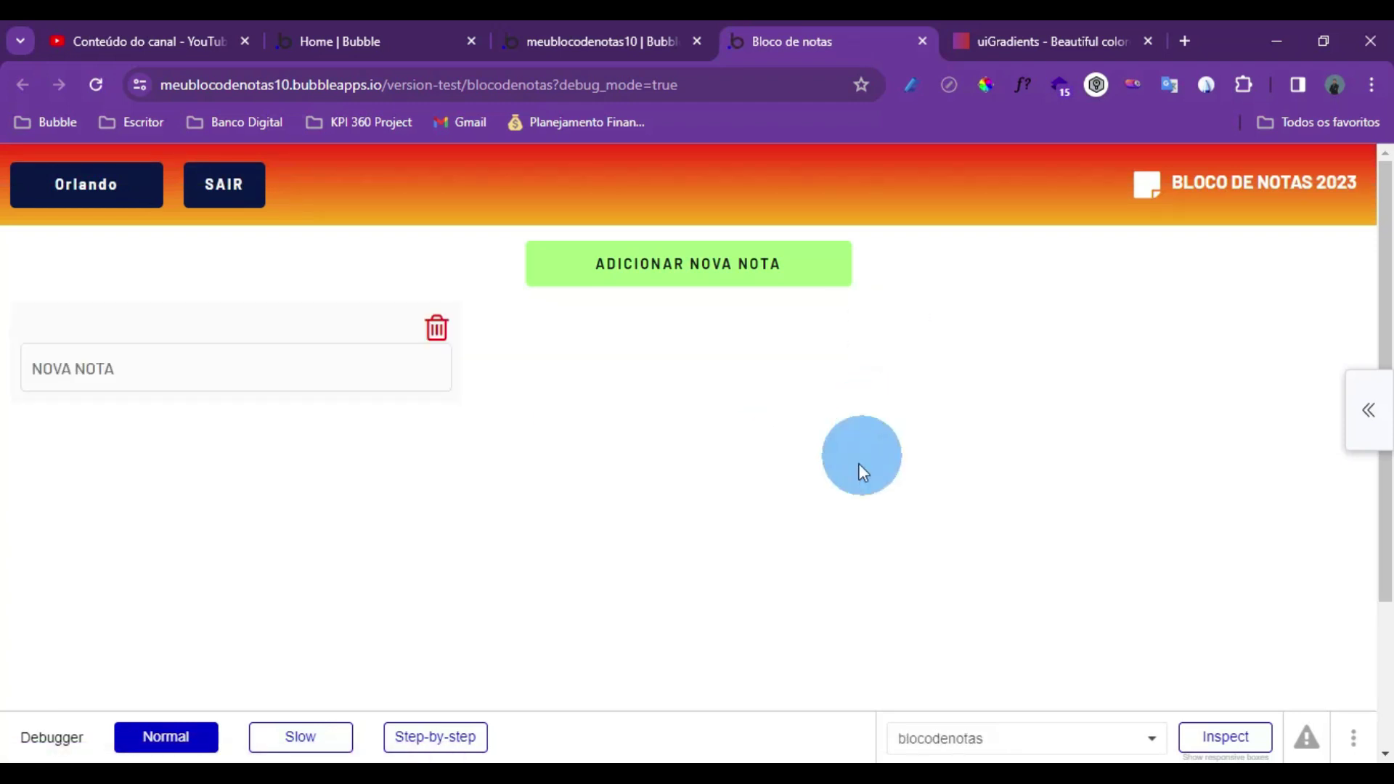
Delete the remaining NOVA NOTA note with its trash icon and add two new notes in the preview
{"action": "left_click", "coordinate": [437, 328]}
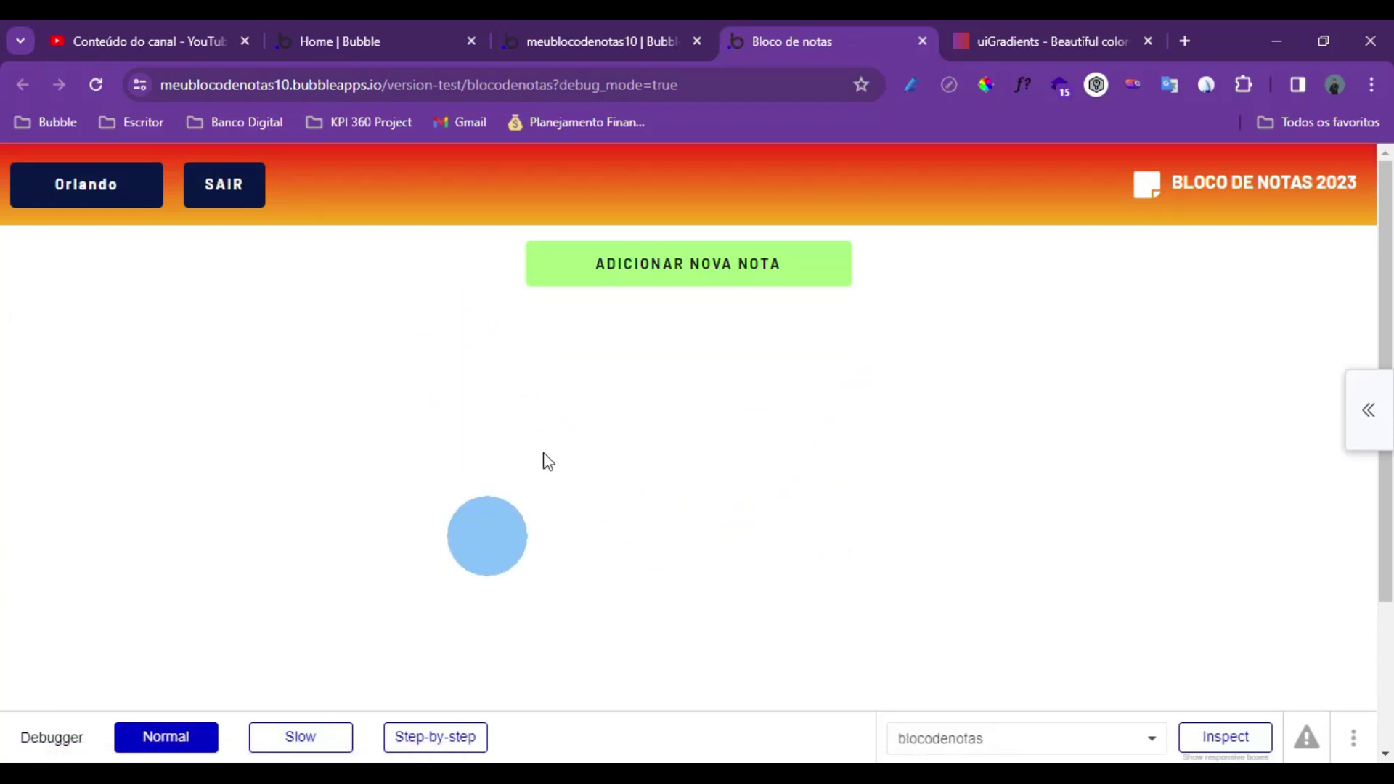
{"action": "left_click", "coordinate": [698, 275]}
{"action": "left_click", "coordinate": [708, 279]}
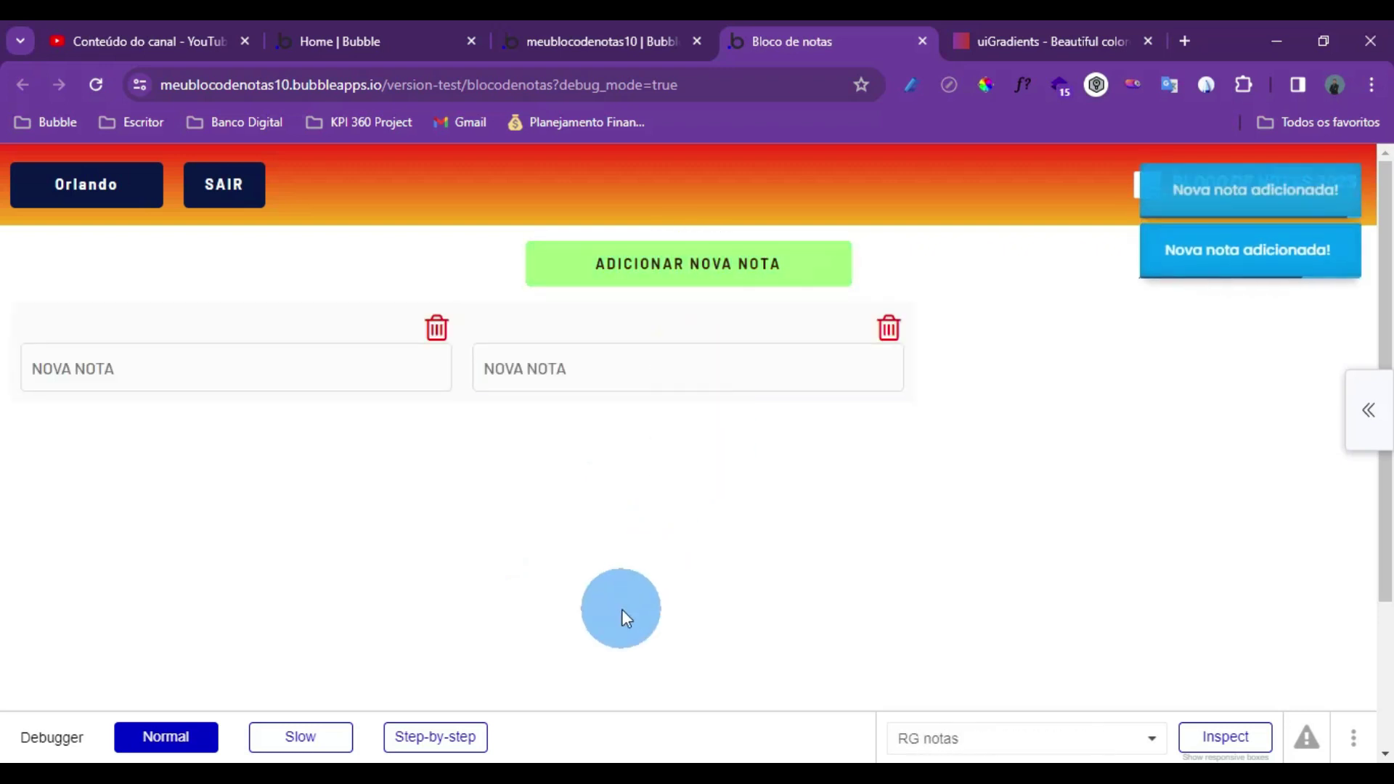
Back in the Bubble editor, add a BEP Toast Alert action after Delete Nota in the trash icon workflow
{"action": "left_click", "coordinate": [616, 27]}
{"action": "left_click", "coordinate": [524, 405]}
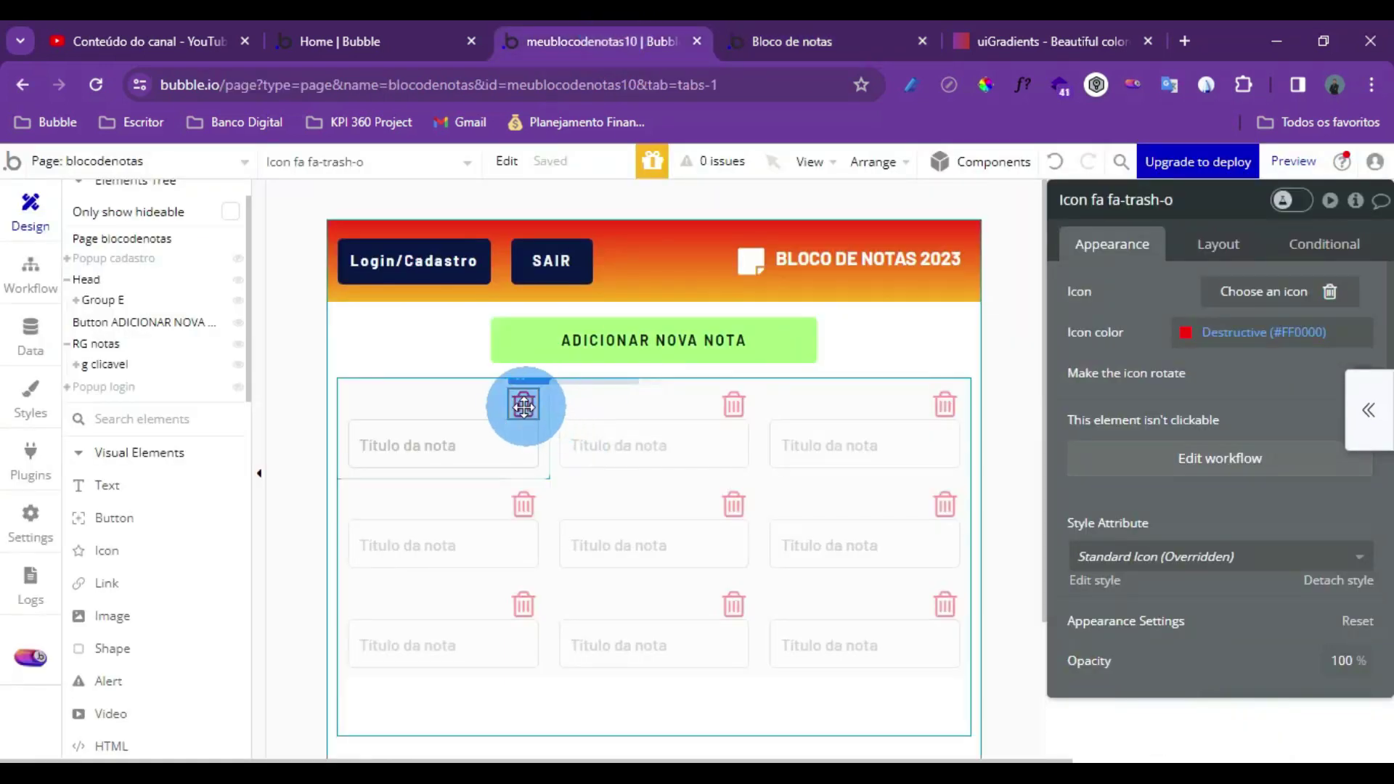
{"action": "left_click", "coordinate": [14, 325]}
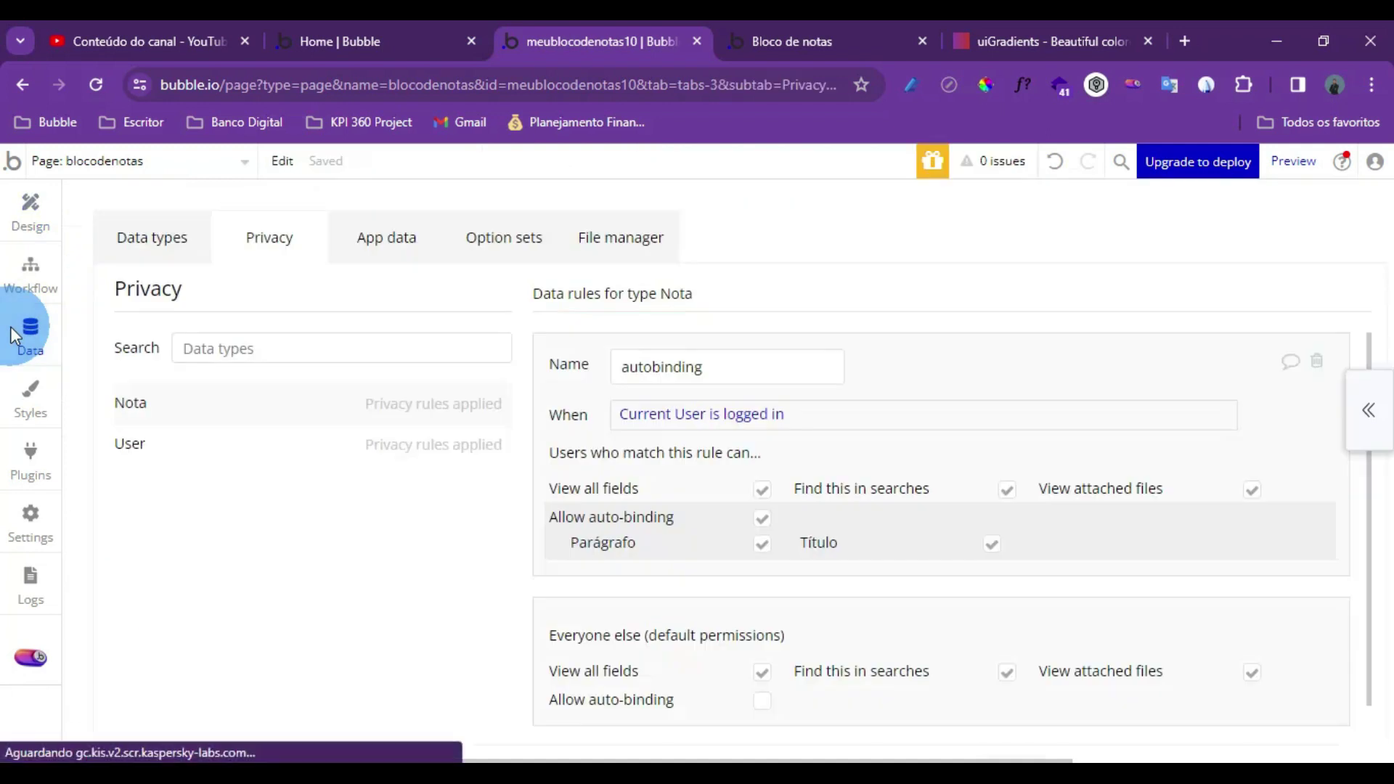
{"action": "left_click", "coordinate": [13, 274]}
{"action": "left_click", "coordinate": [218, 422]}
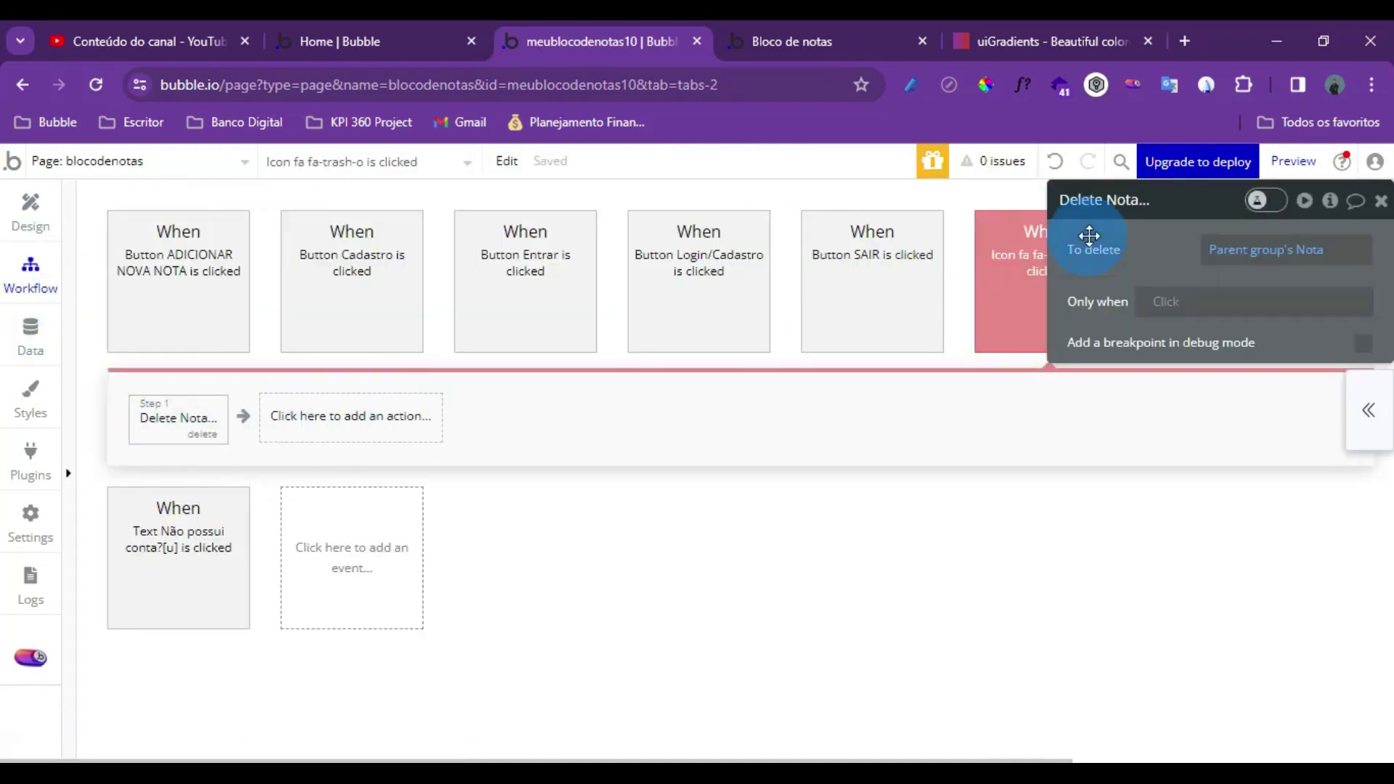
{"action": "left_click", "coordinate": [298, 422]}
{"action": "mouse_move", "coordinate": [336, 726]}
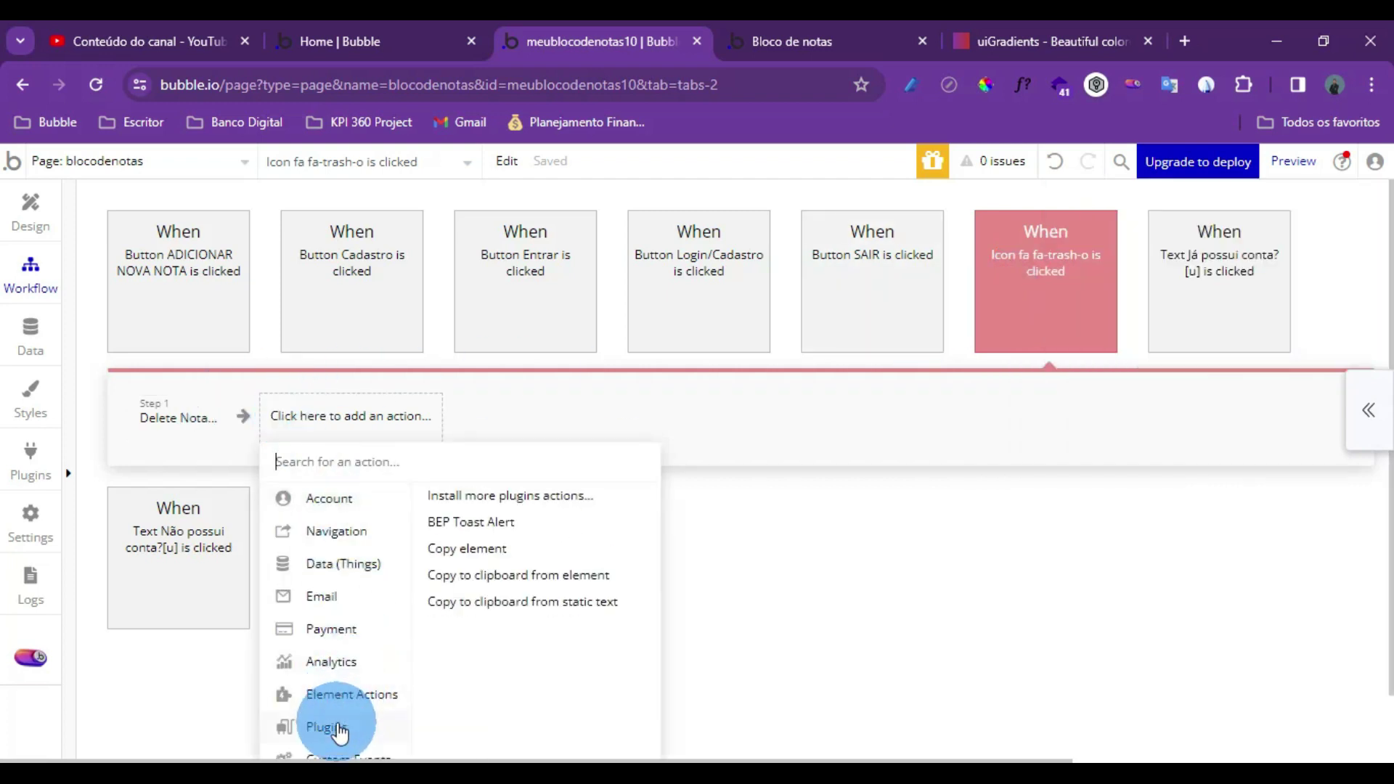
{"action": "left_click", "coordinate": [463, 527]}
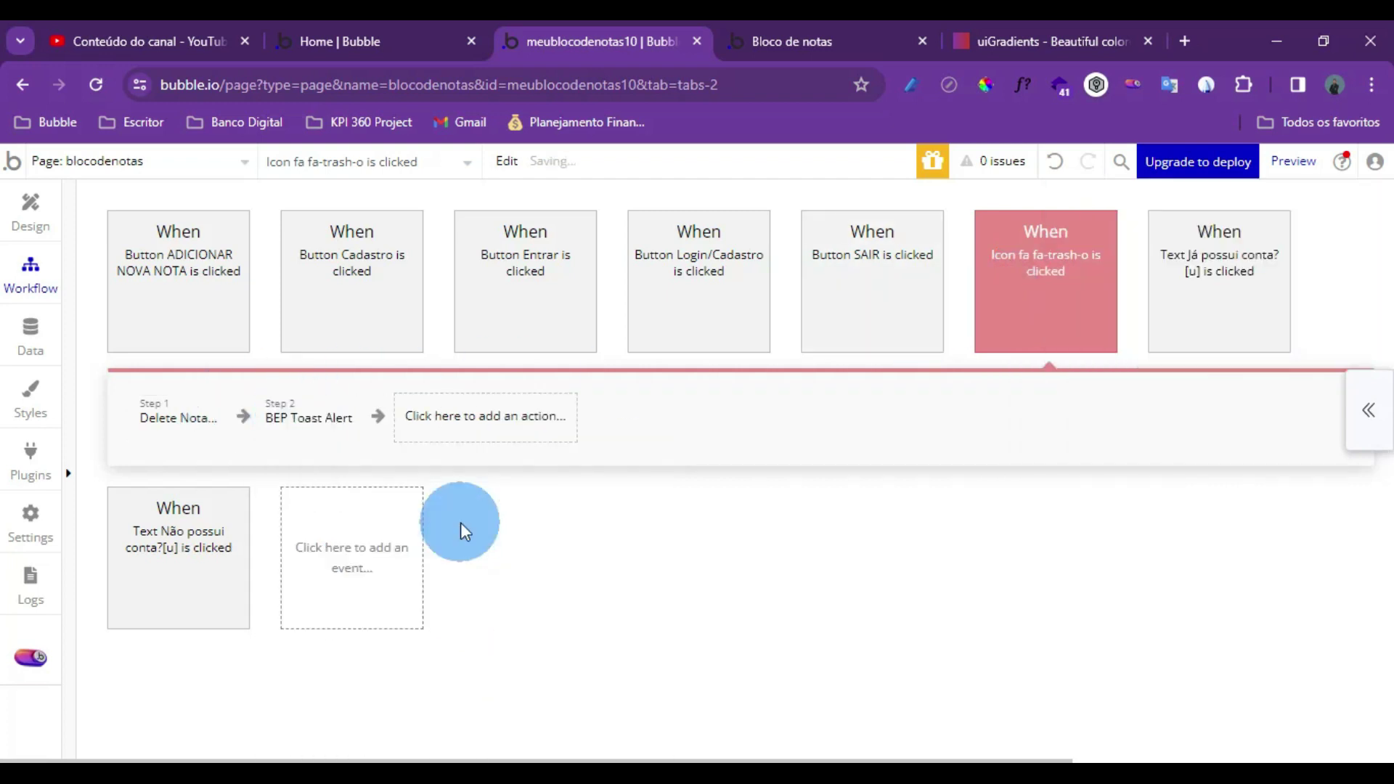
Set the toast alert's message to "Nota deletada com sucesso!" and its background color to Destructive (#FF0000)
{"action": "left_click", "coordinate": [1185, 331]}
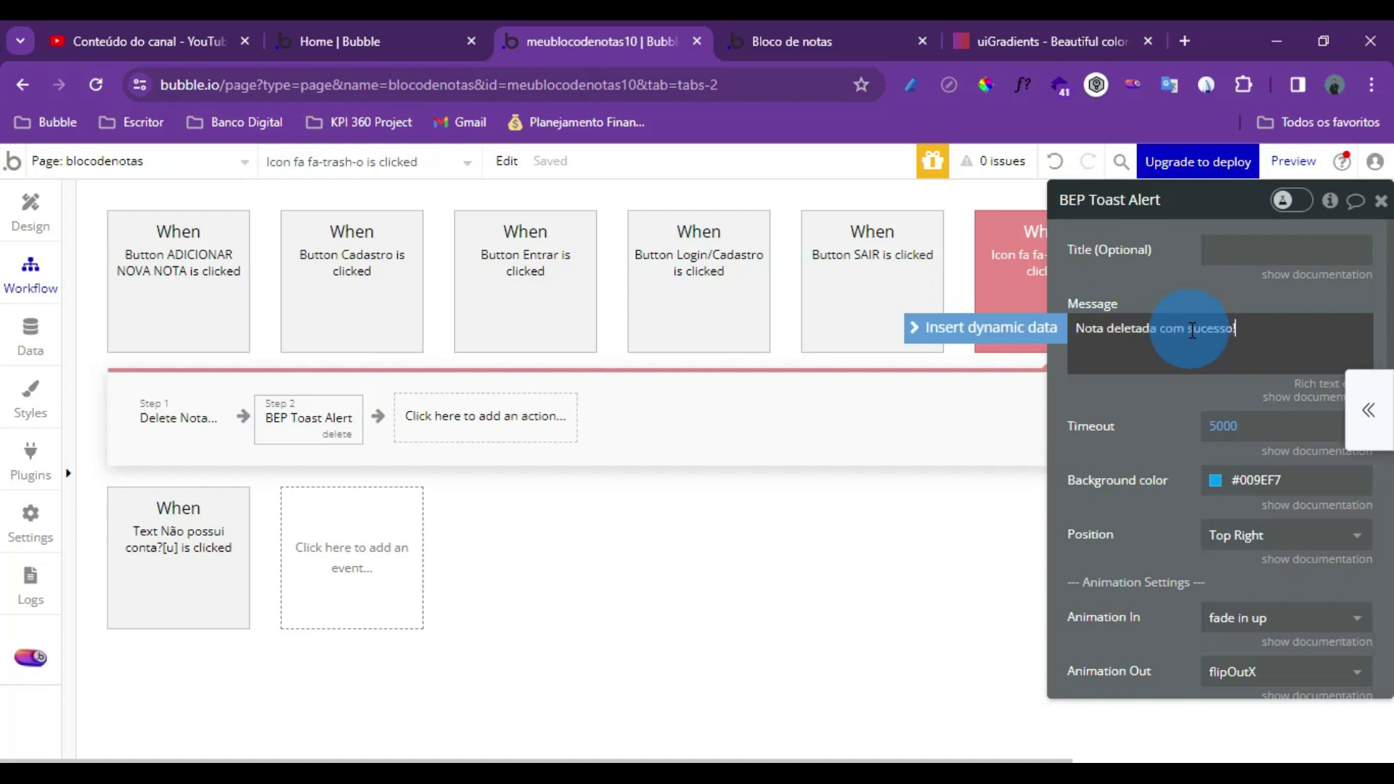
{"action": "left_click", "coordinate": [1260, 479]}
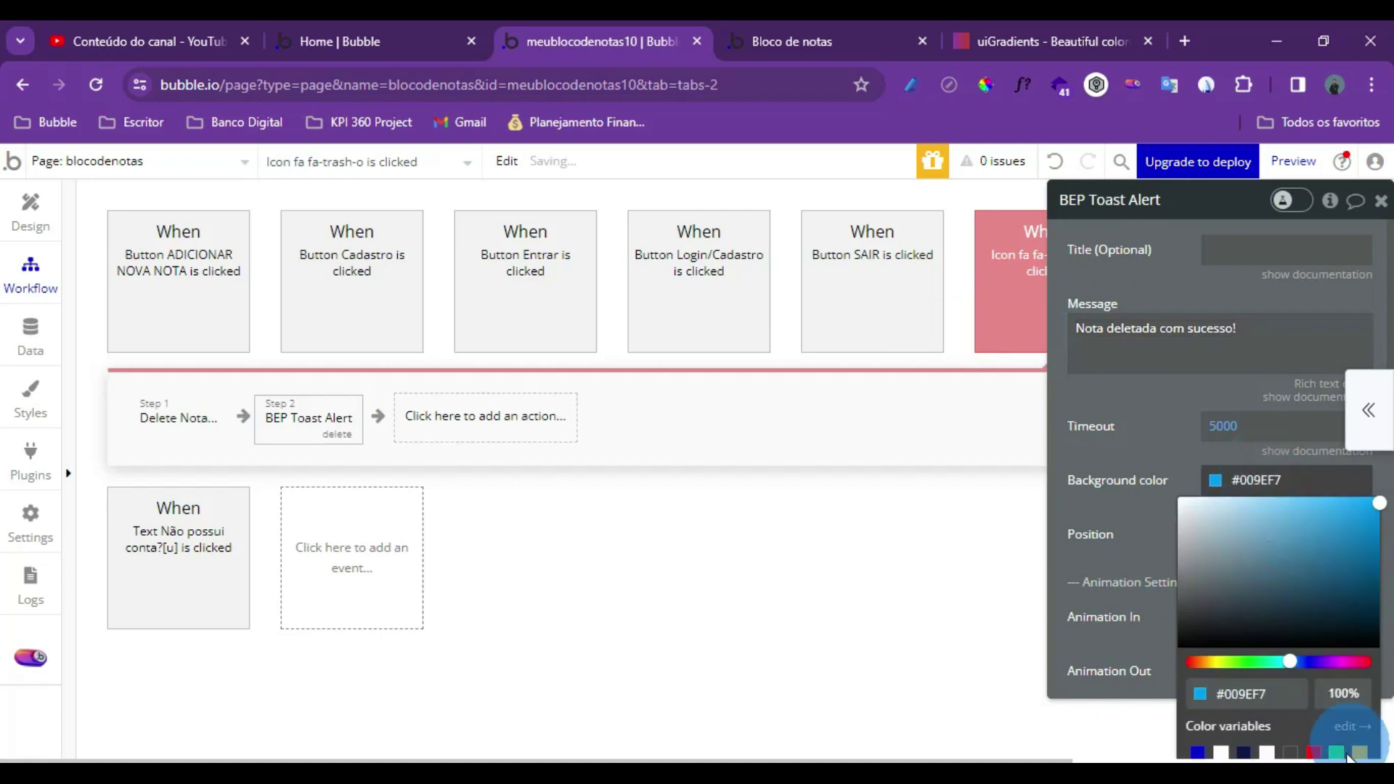
{"action": "left_click", "coordinate": [1314, 753]}
{"action": "left_click", "coordinate": [1151, 514]}
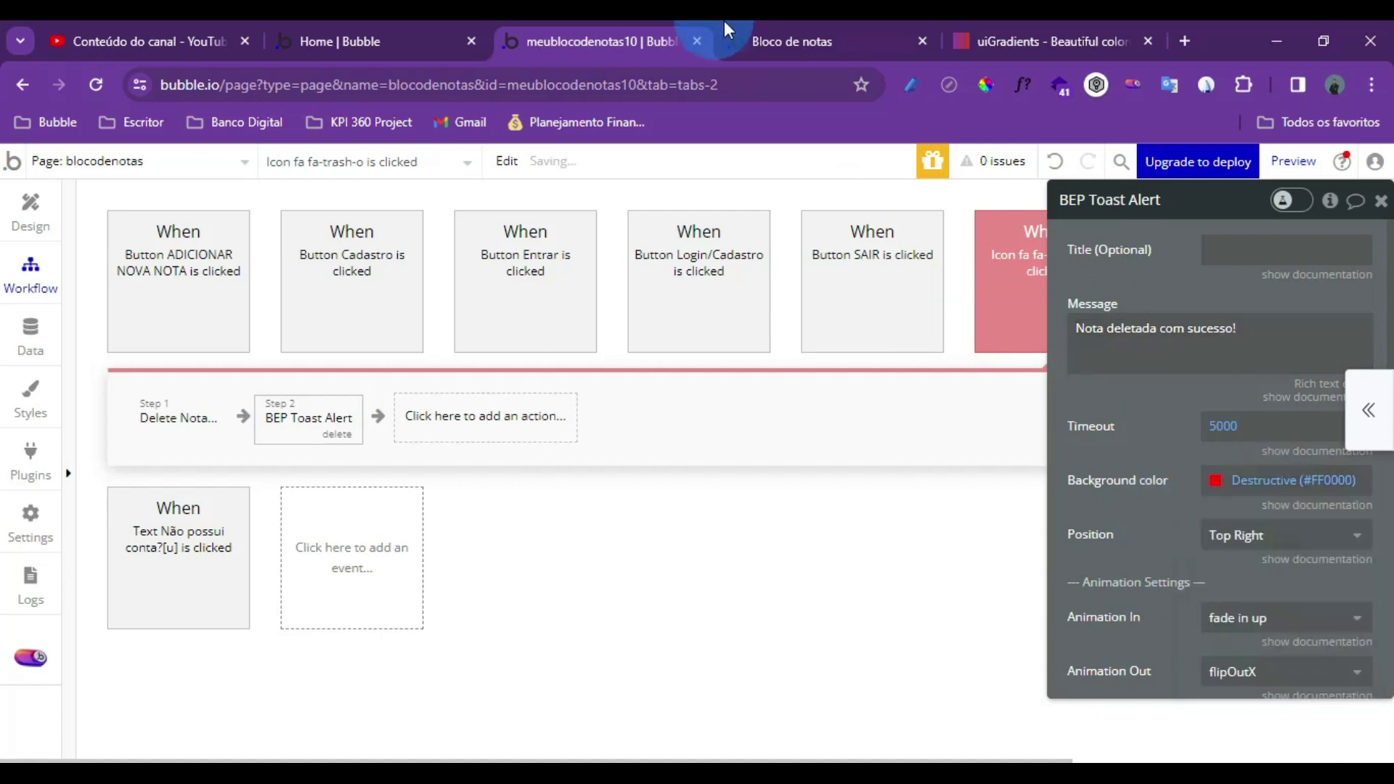
In the refreshed Bloco de notas preview, delete both notes with their trash icons and add three new ones
{"action": "left_click", "coordinate": [769, 37]}
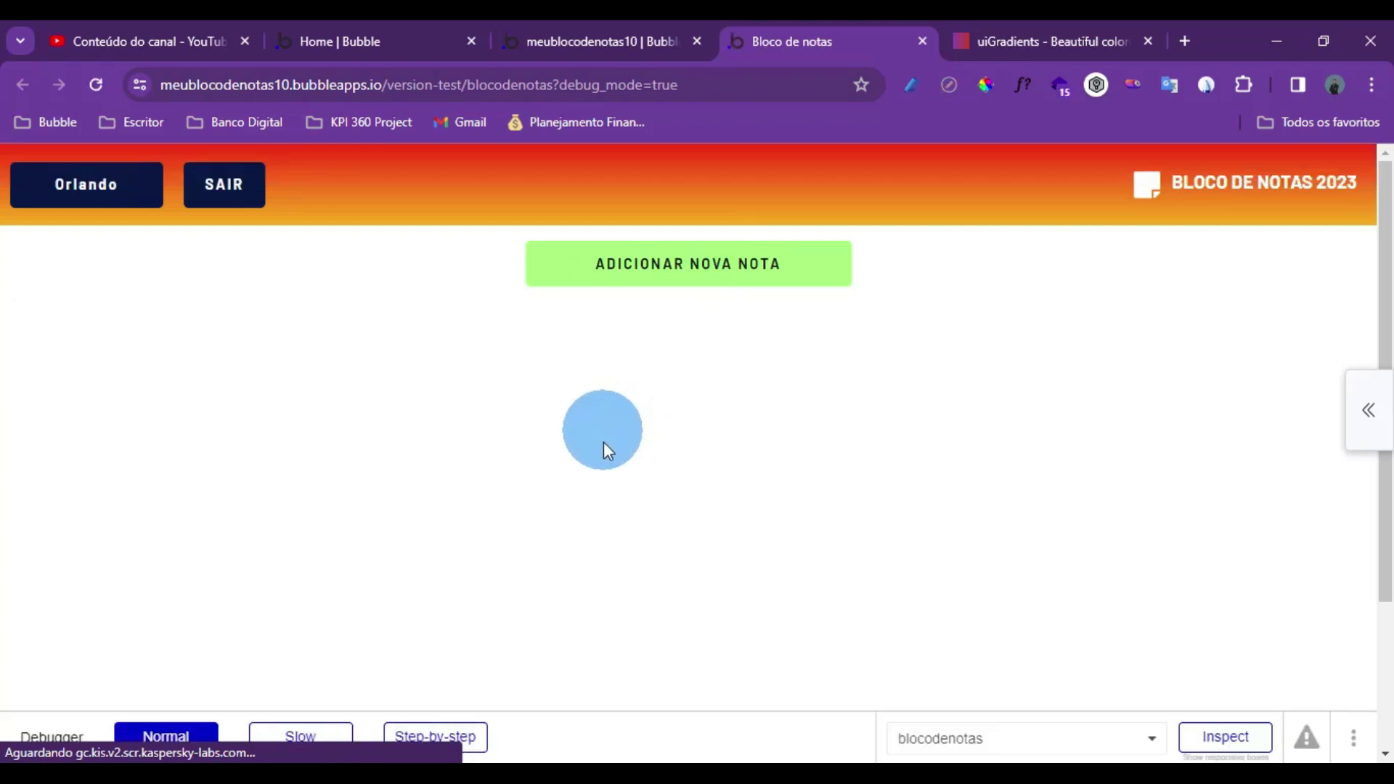
{"action": "left_click", "coordinate": [437, 330]}
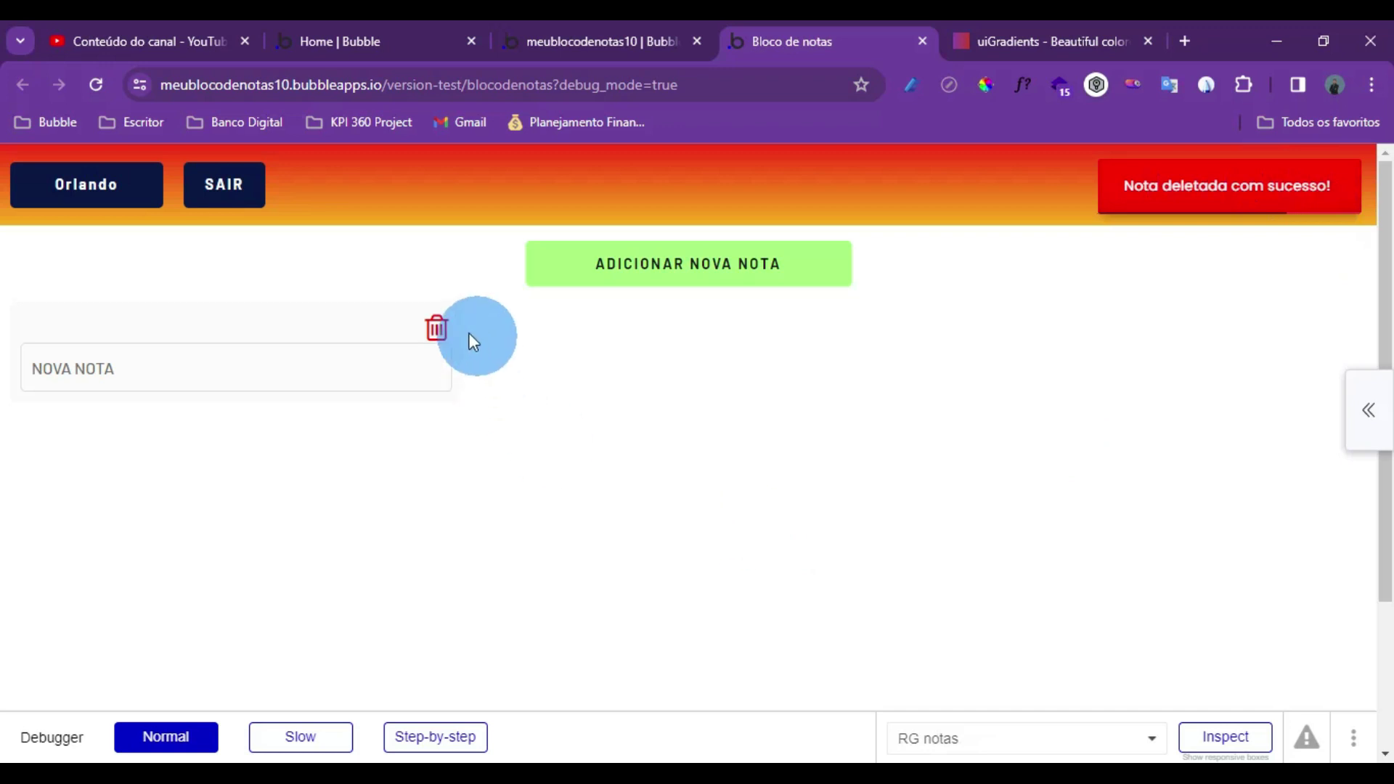
{"action": "left_click", "coordinate": [436, 328]}
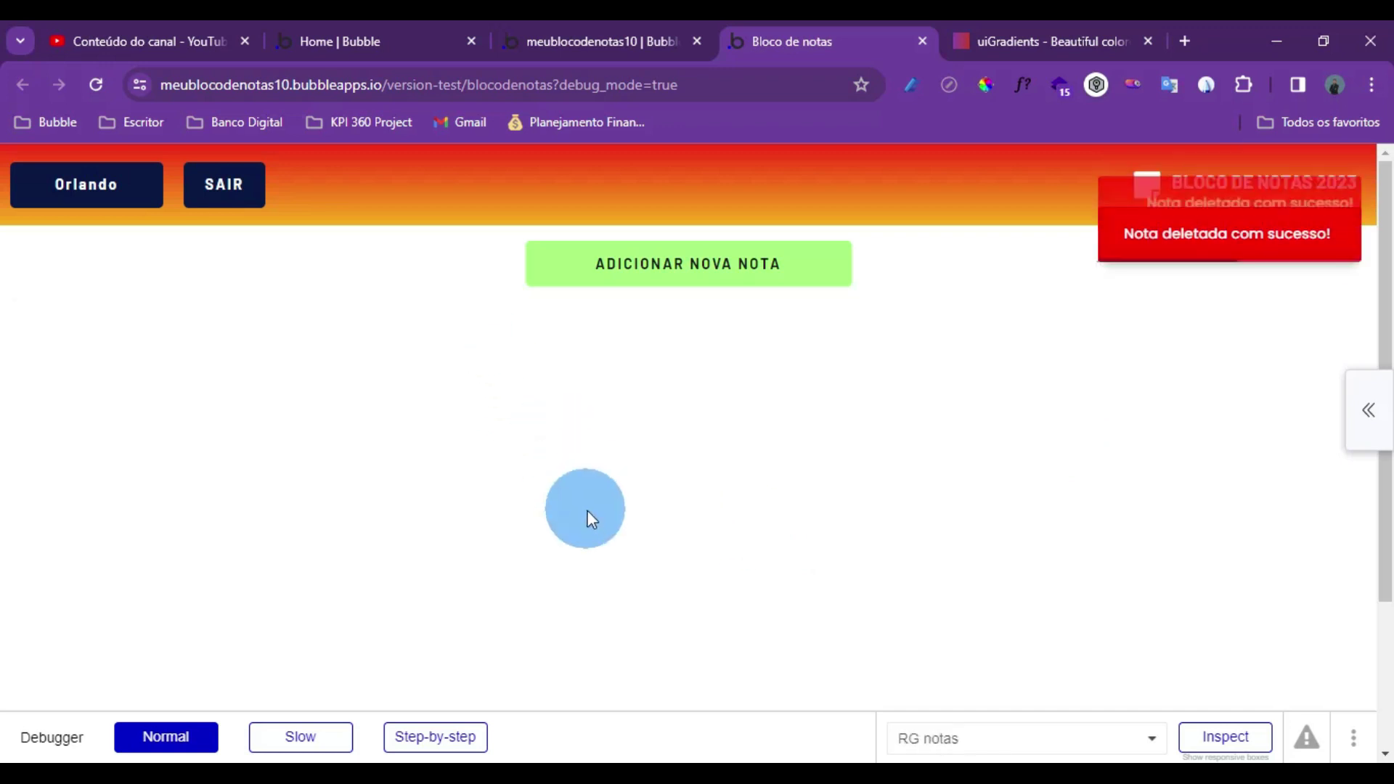
{"action": "left_click", "coordinate": [649, 280]}
{"action": "left_click", "coordinate": [721, 267]}
{"action": "left_click", "coordinate": [768, 260]}
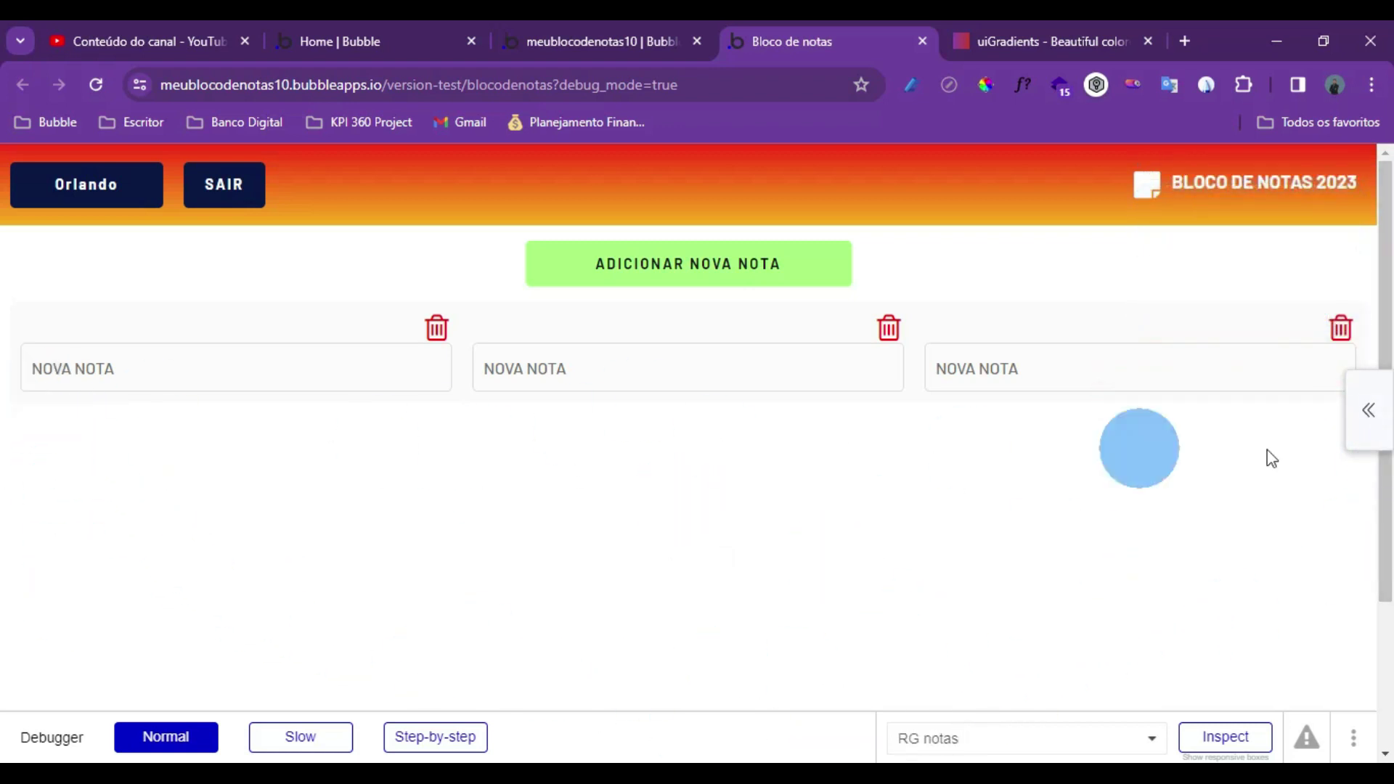
Back in the Bubble page design, place a Rich Text Input element below the RG notas repeating group
{"action": "left_click", "coordinate": [569, 42]}
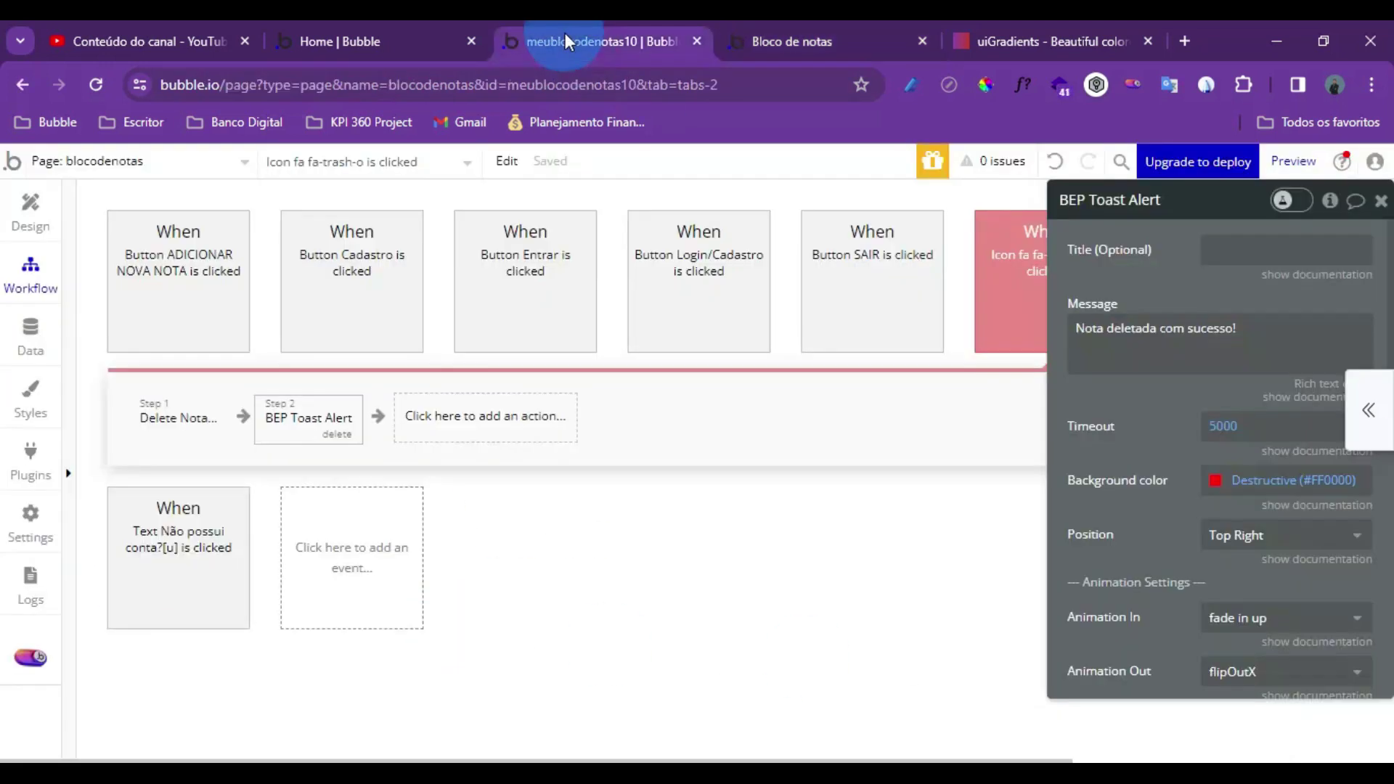
{"action": "left_click", "coordinate": [29, 209]}
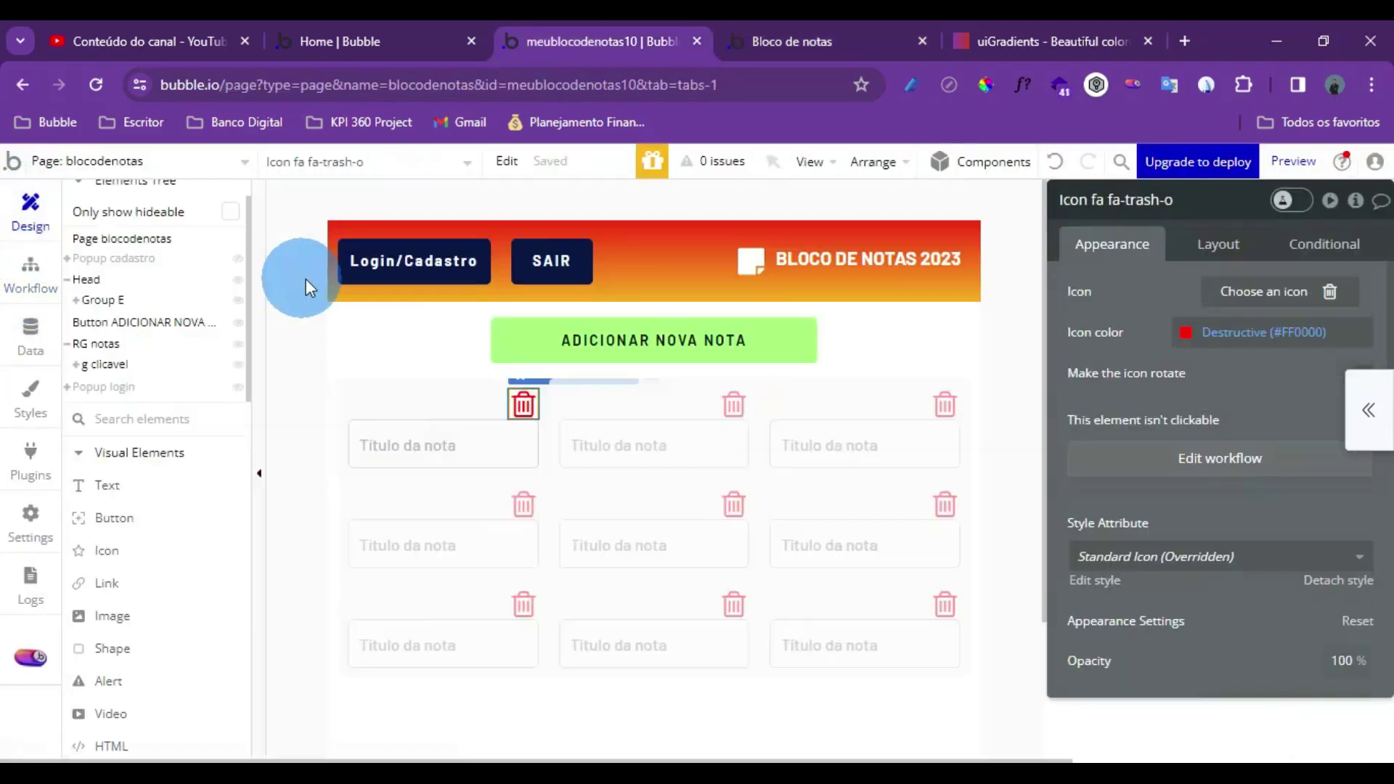
{"action": "scroll", "coordinate": [470, 466], "scroll_direction": "down", "scroll_amount": 5}
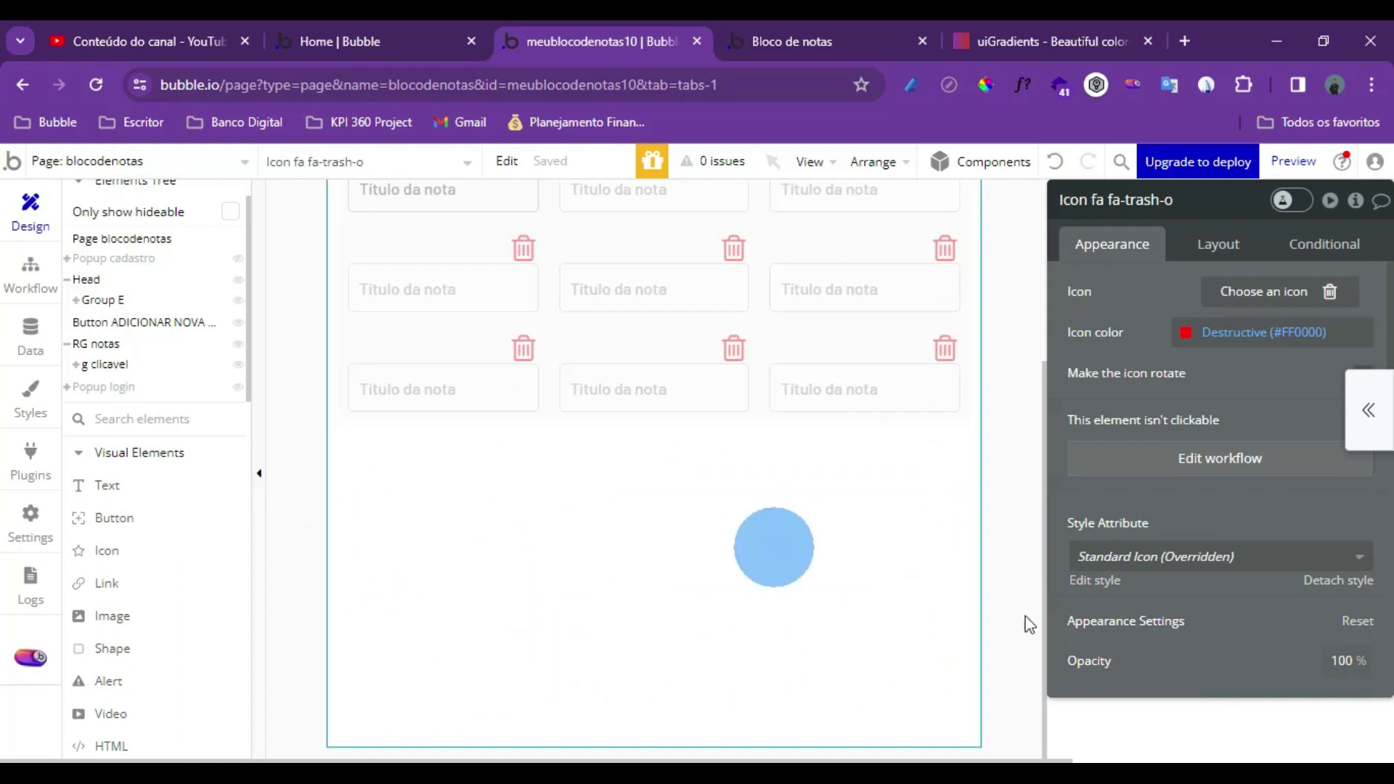
{"action": "scroll", "coordinate": [221, 664], "scroll_direction": "down", "scroll_amount": 5}
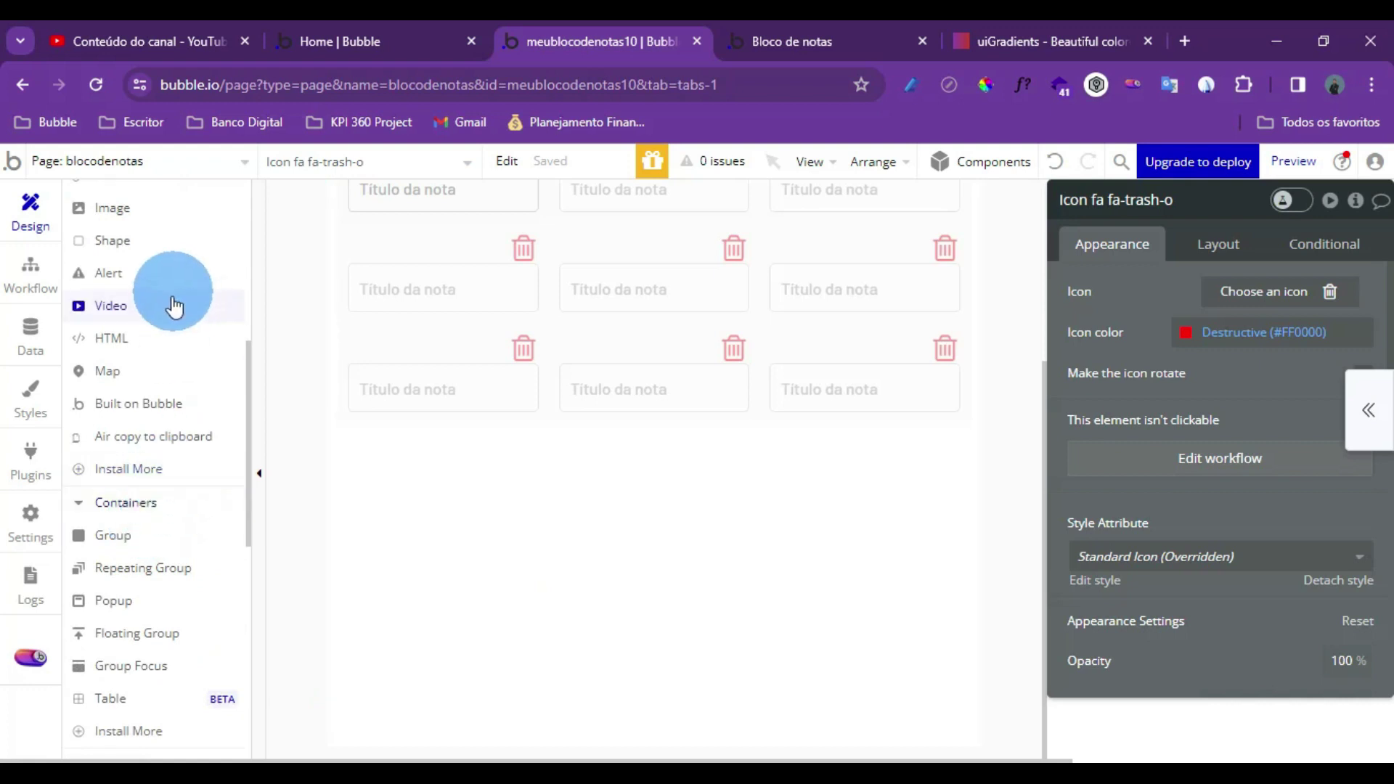
{"action": "scroll", "coordinate": [164, 298], "scroll_direction": "up", "scroll_amount": 3}
{"action": "scroll", "coordinate": [150, 302], "scroll_direction": "down", "scroll_amount": 3}
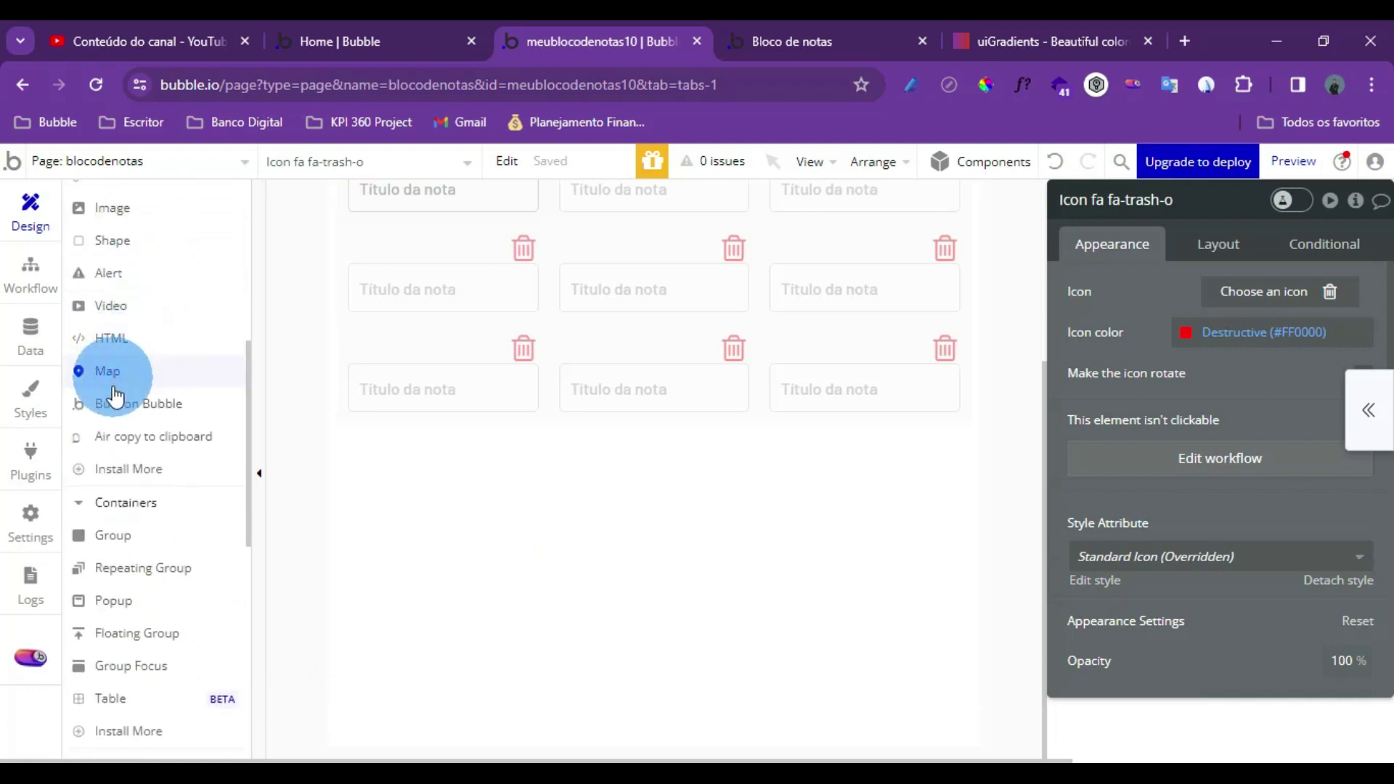
{"action": "scroll", "coordinate": [128, 573], "scroll_direction": "down", "scroll_amount": 3}
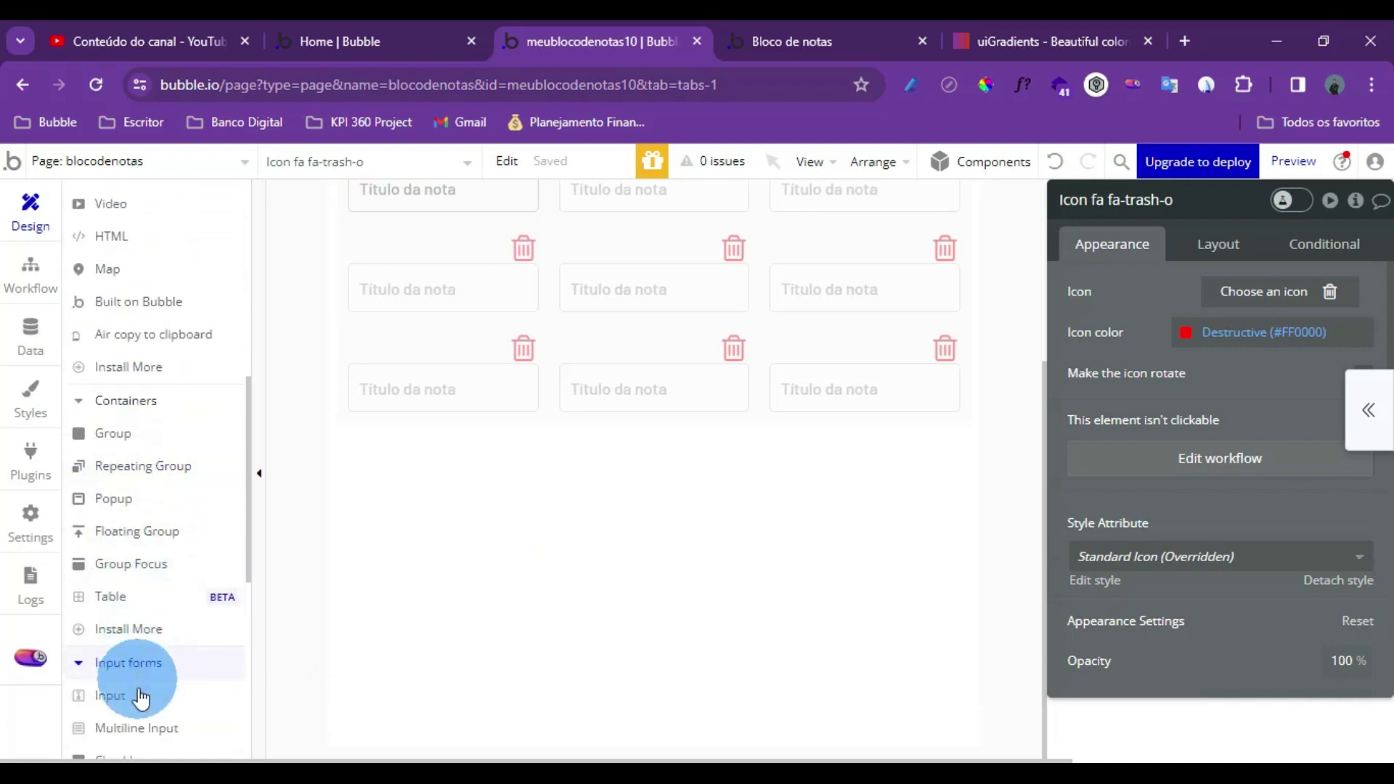
{"action": "scroll", "coordinate": [142, 714], "scroll_direction": "down", "scroll_amount": 5}
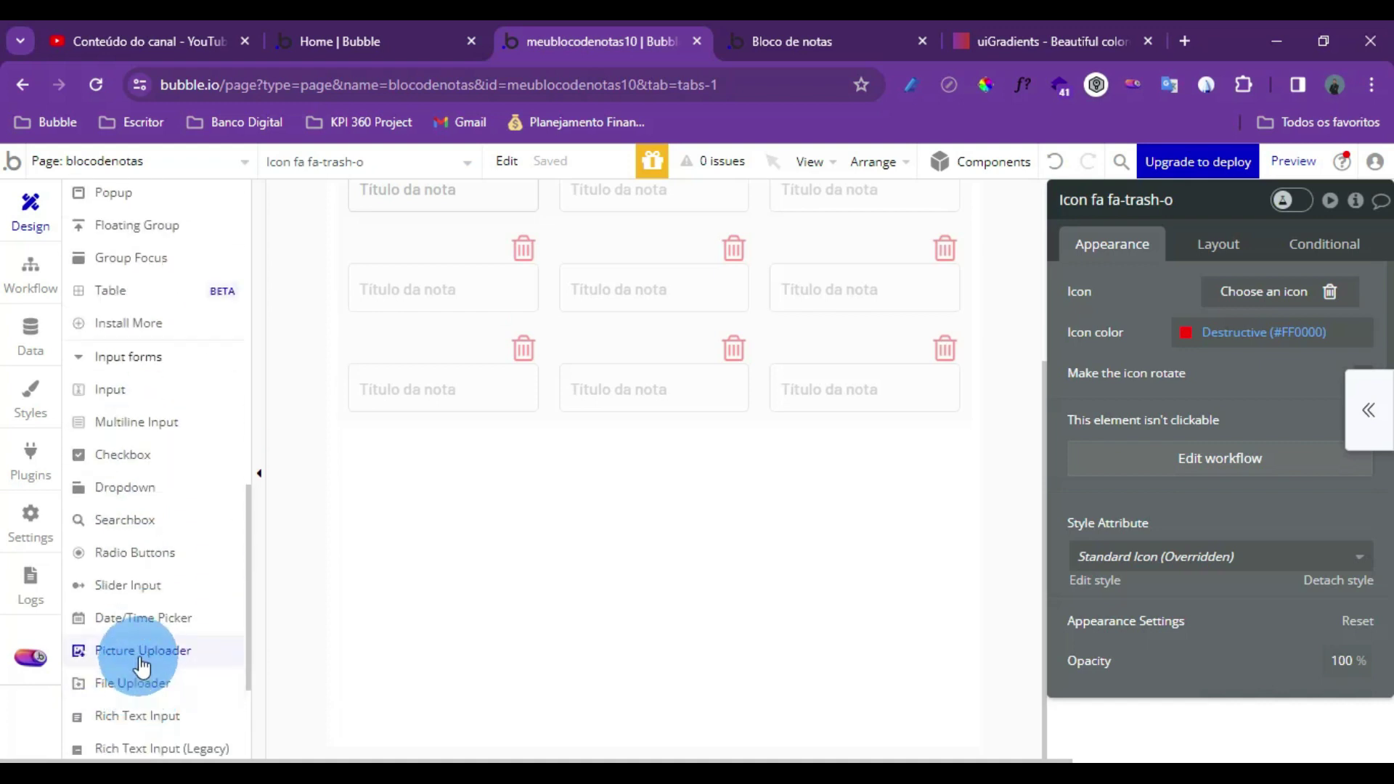
{"action": "scroll", "coordinate": [140, 655], "scroll_direction": "down", "scroll_amount": 2}
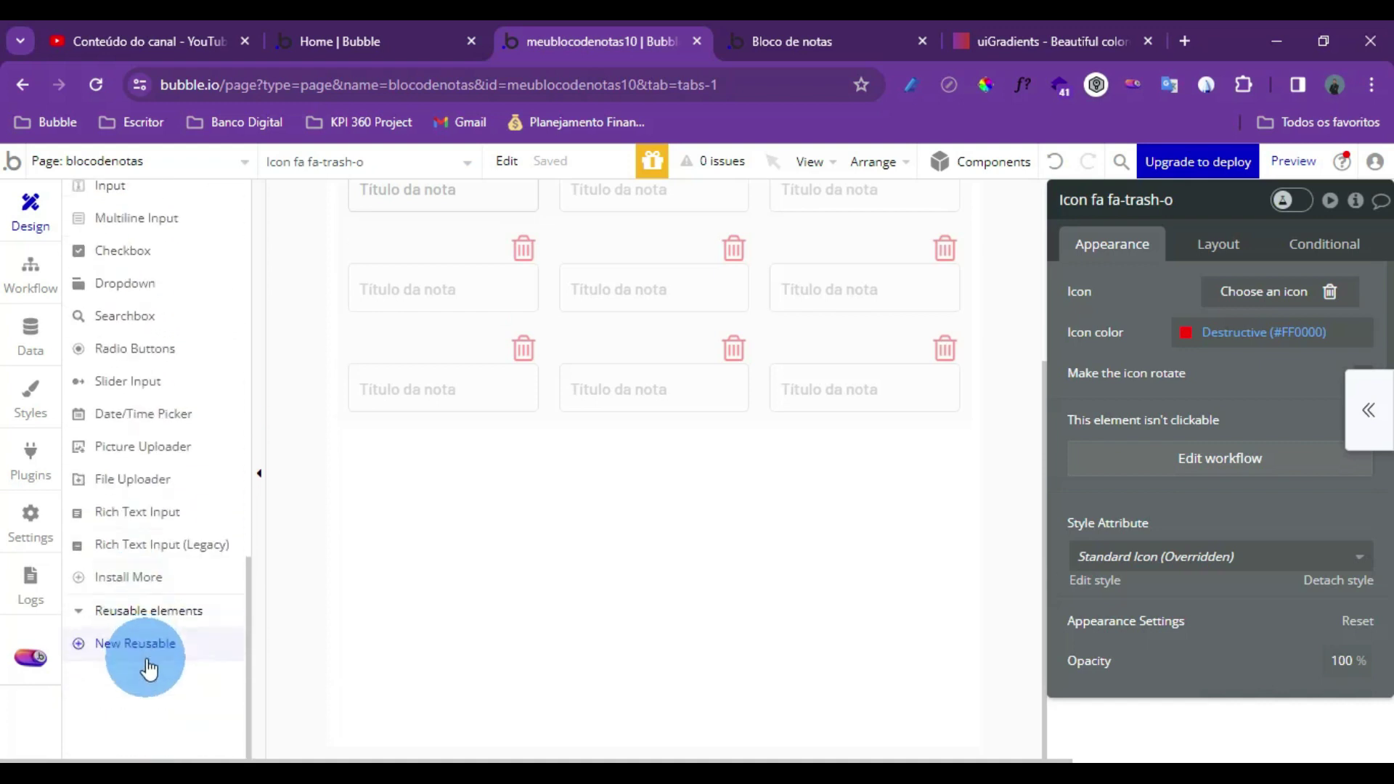
{"action": "left_click", "coordinate": [129, 513]}
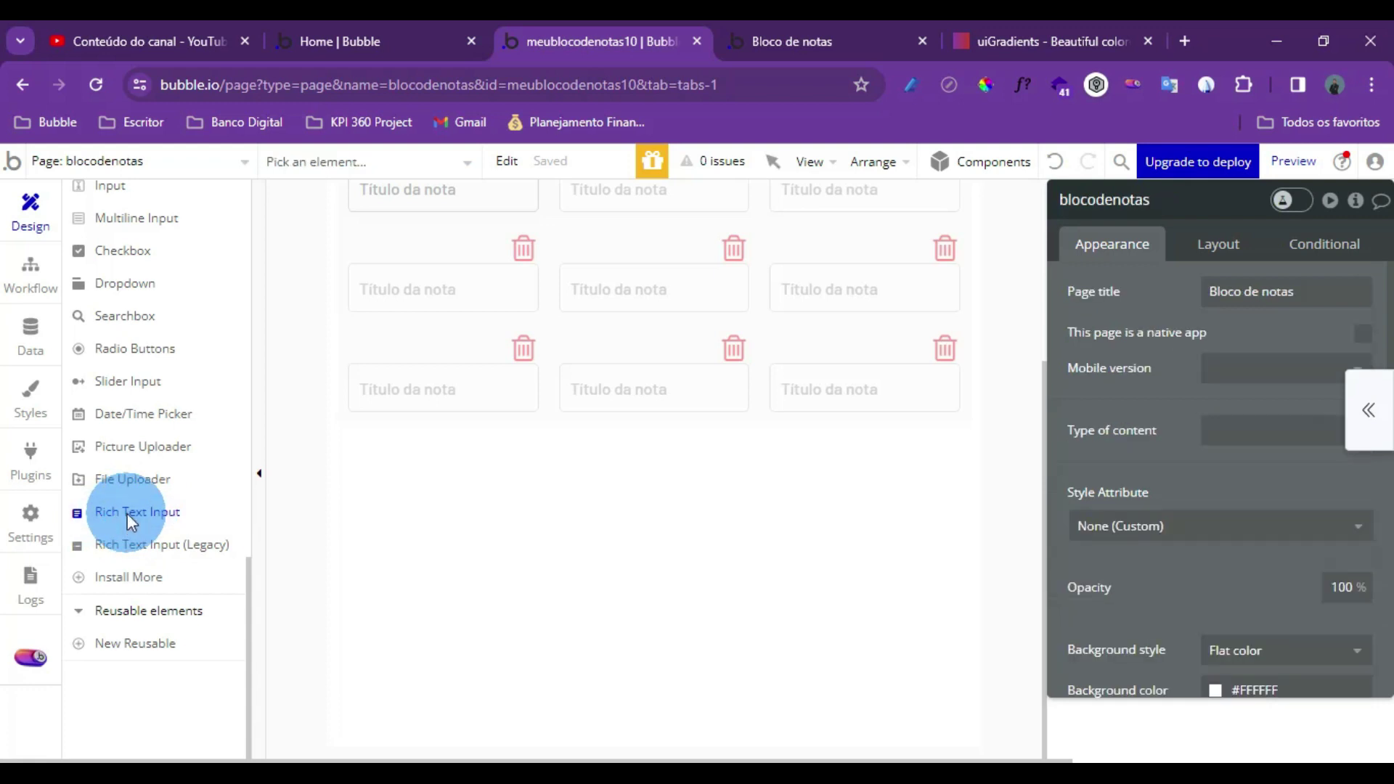
{"action": "left_click", "coordinate": [369, 500]}
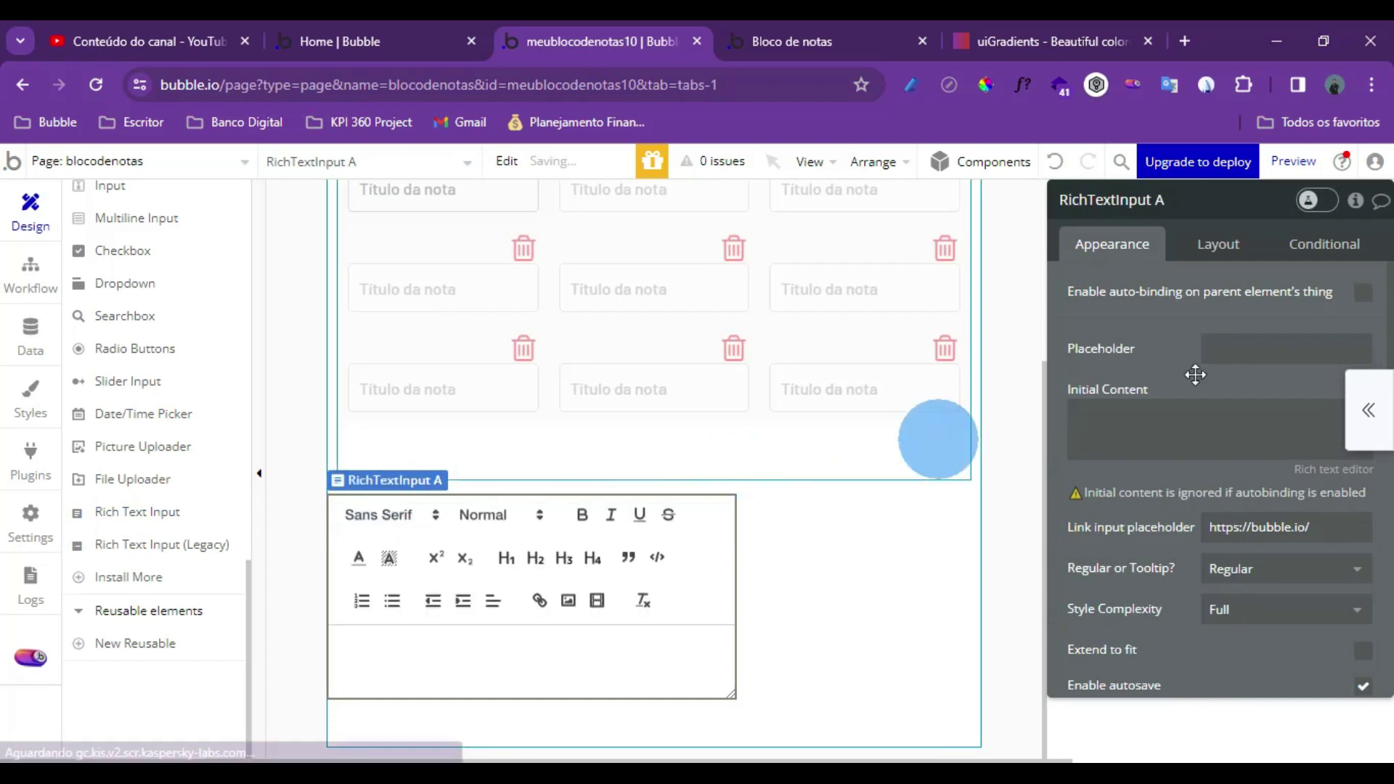
Set the rich text input's width to 800 and its height to 400
{"action": "left_click", "coordinate": [1241, 251]}
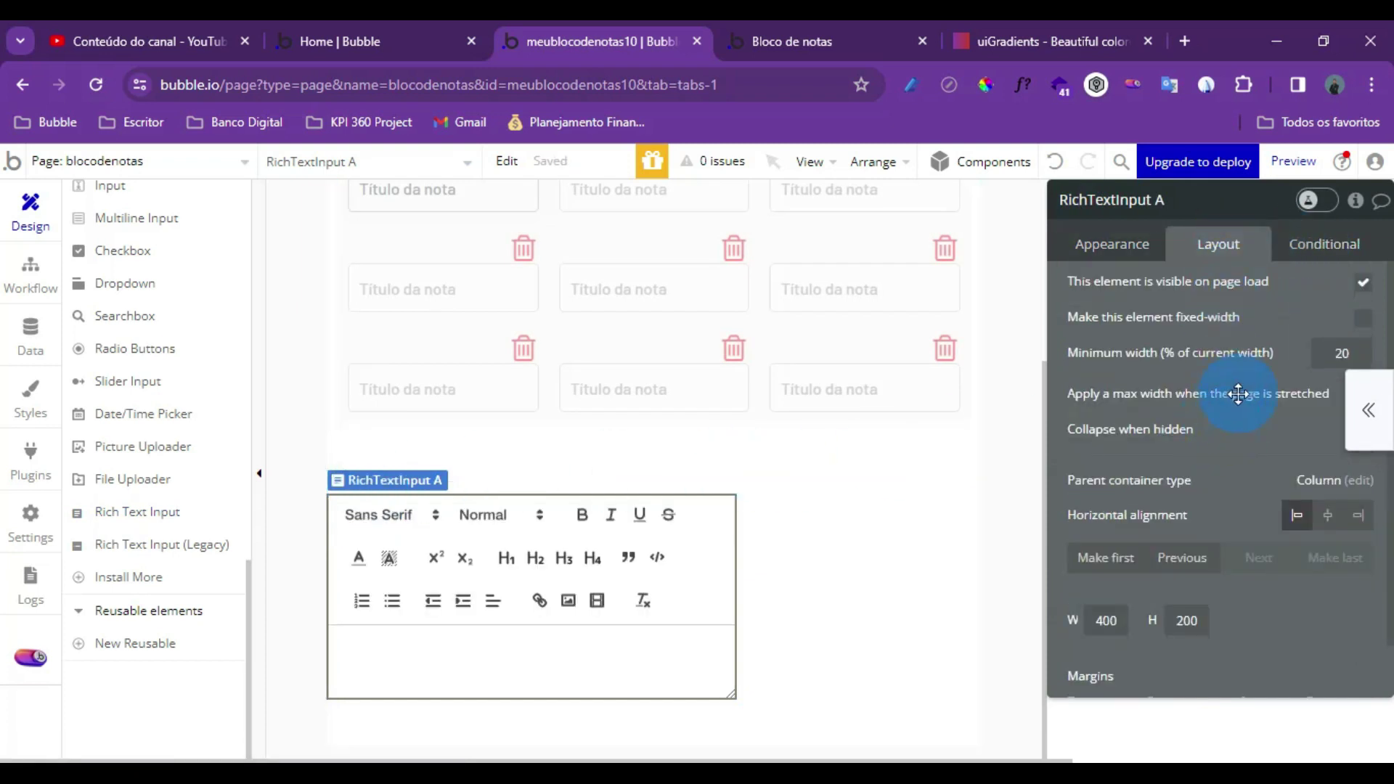
{"action": "scroll", "coordinate": [1227, 400], "scroll_direction": "down", "scroll_amount": 1}
{"action": "left_click_drag", "start_coordinate": [1105, 566], "coordinate": [1097, 565]}
{"action": "type", "text": "800"}
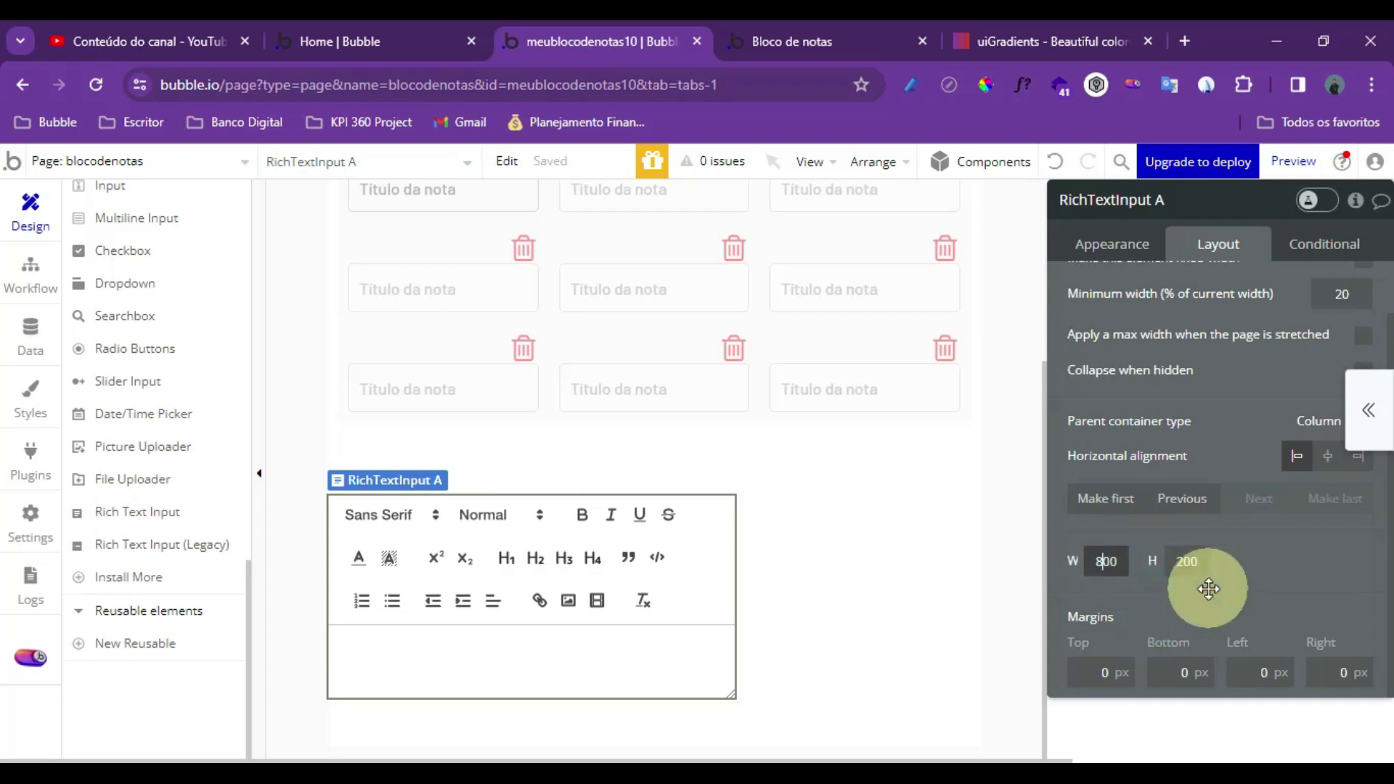
{"action": "left_click", "coordinate": [1184, 561]}
{"action": "left_click_drag", "start_coordinate": [1187, 561], "coordinate": [1178, 561]}
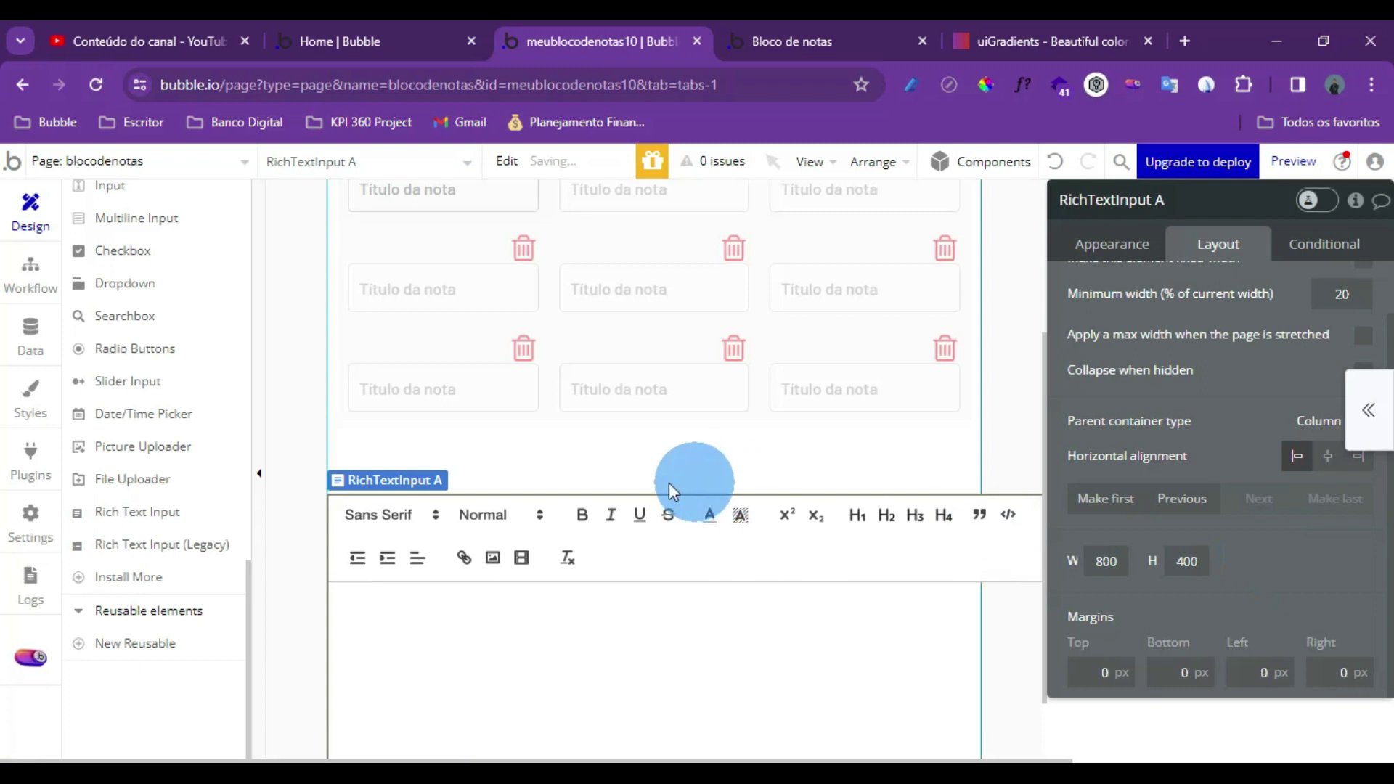
Set the rich text input's width to 640 so it fits the page width
{"action": "scroll", "coordinate": [859, 504], "scroll_direction": "down", "scroll_amount": 3}
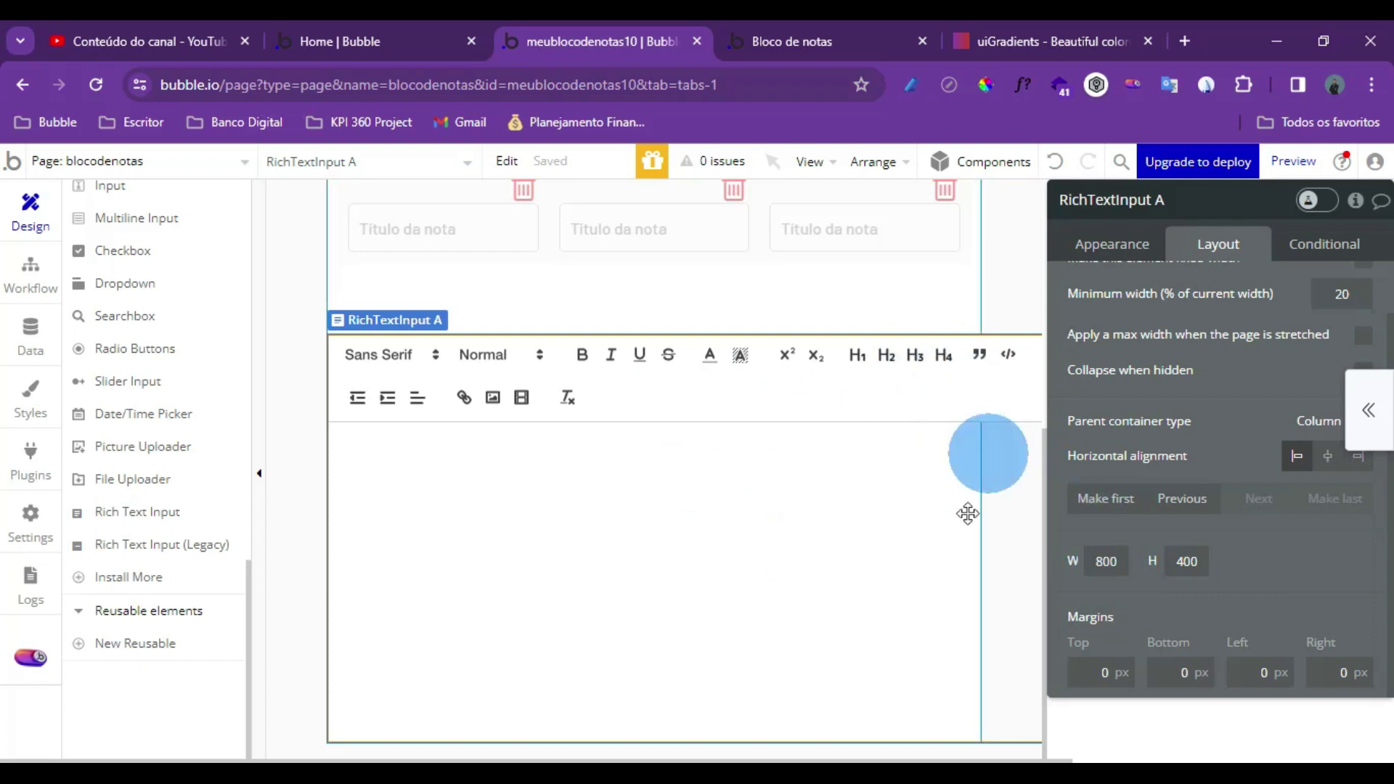
{"action": "double_click", "coordinate": [1118, 563]}
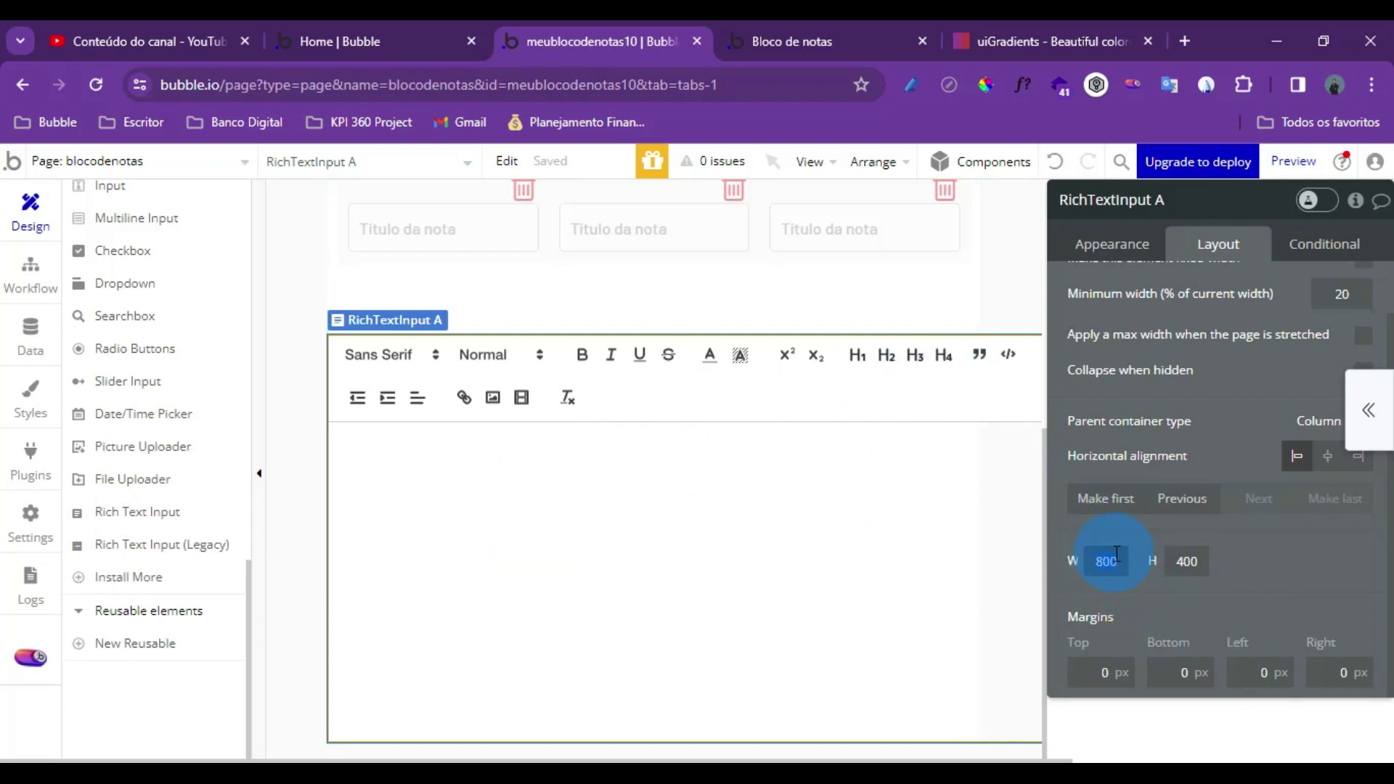
{"action": "type", "text": "640"}
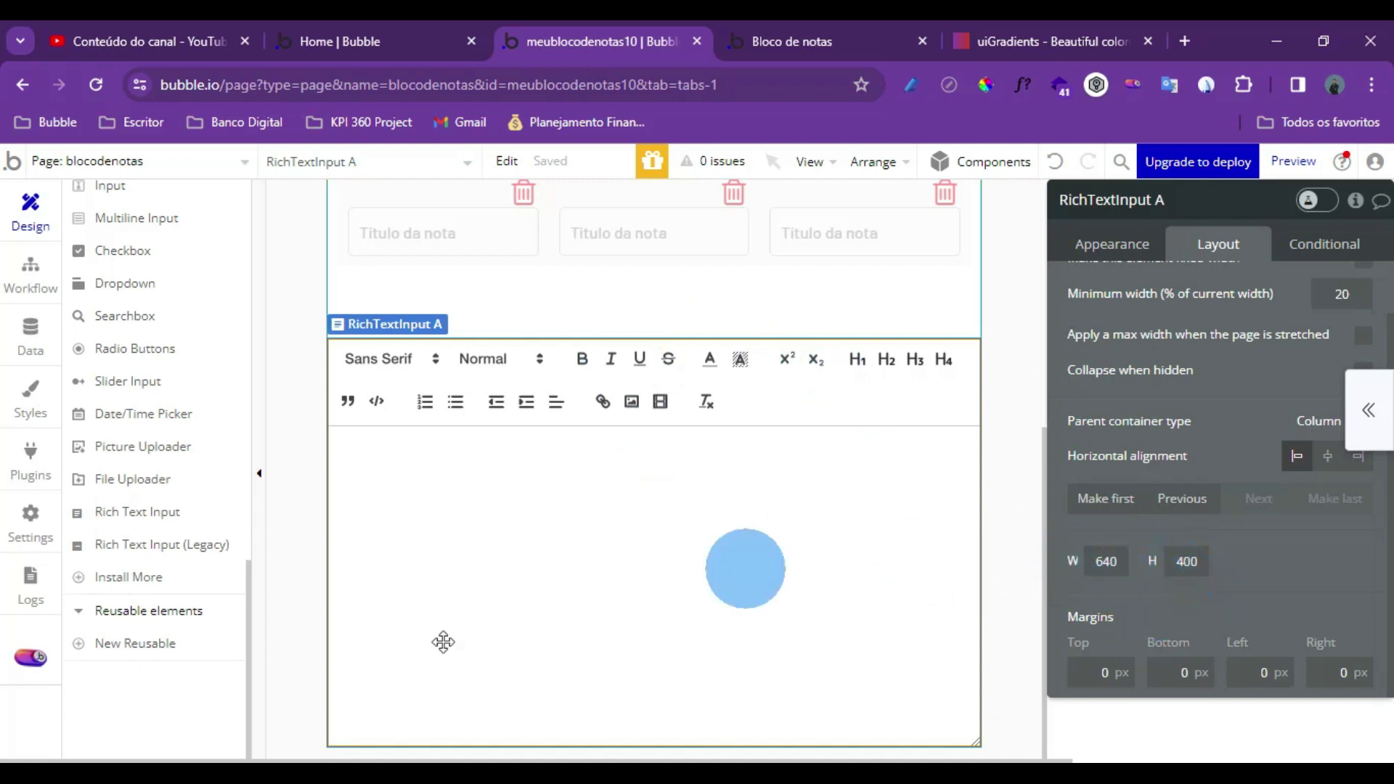
Refresh the Bloco de notas preview and examine how the rich text input is laid out below the notes
{"action": "left_click", "coordinate": [770, 42]}
{"action": "left_click_drag", "start_coordinate": [712, 164], "coordinate": [720, 164]}
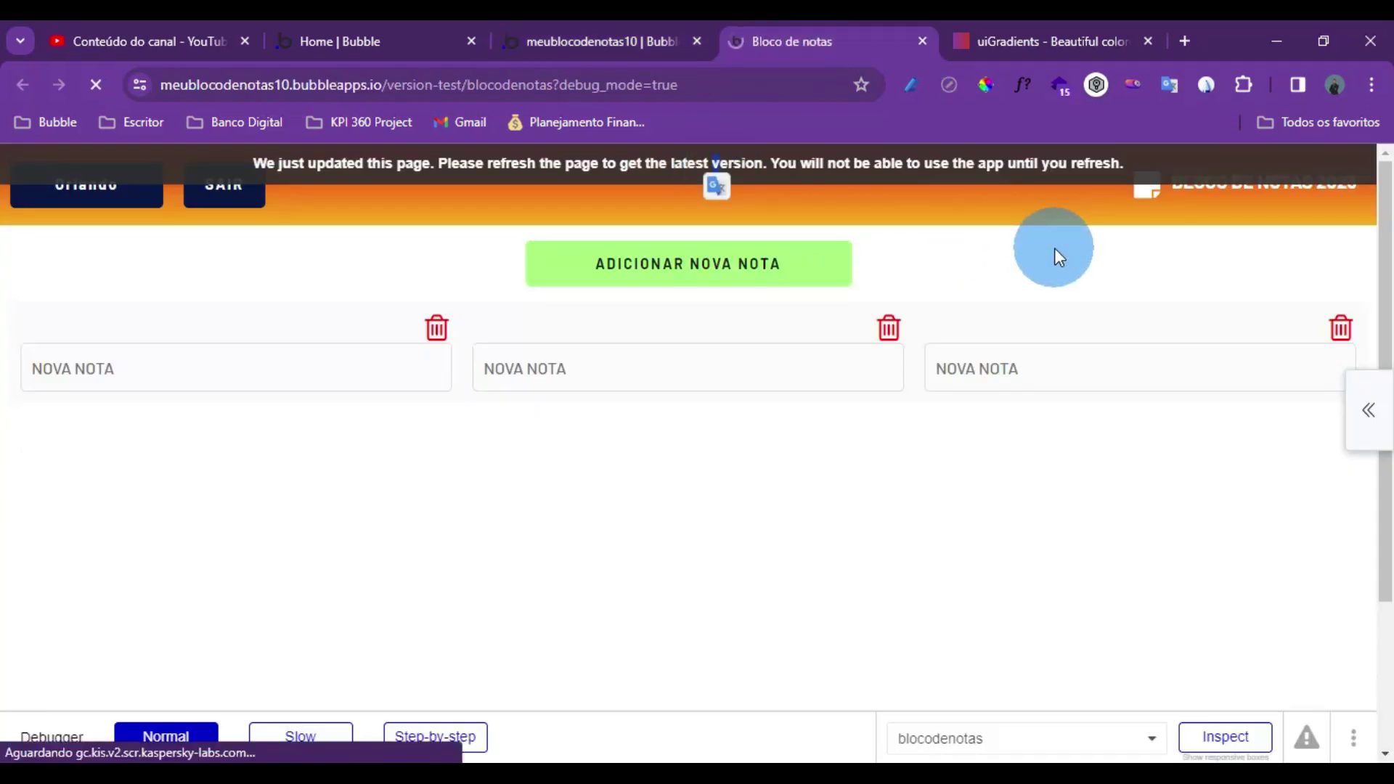
{"action": "scroll", "coordinate": [922, 369], "scroll_direction": "down", "scroll_amount": 7}
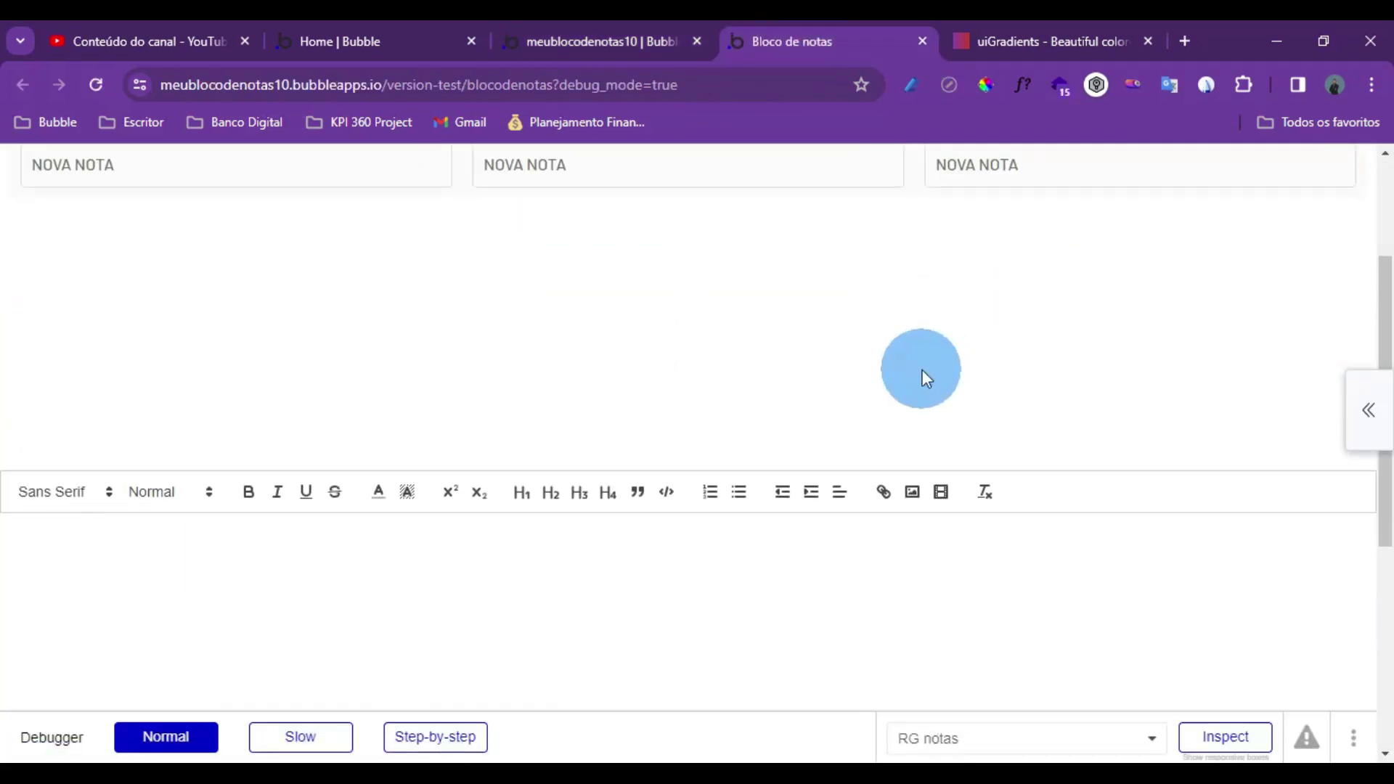
{"action": "scroll", "coordinate": [933, 440], "scroll_direction": "up", "scroll_amount": 6}
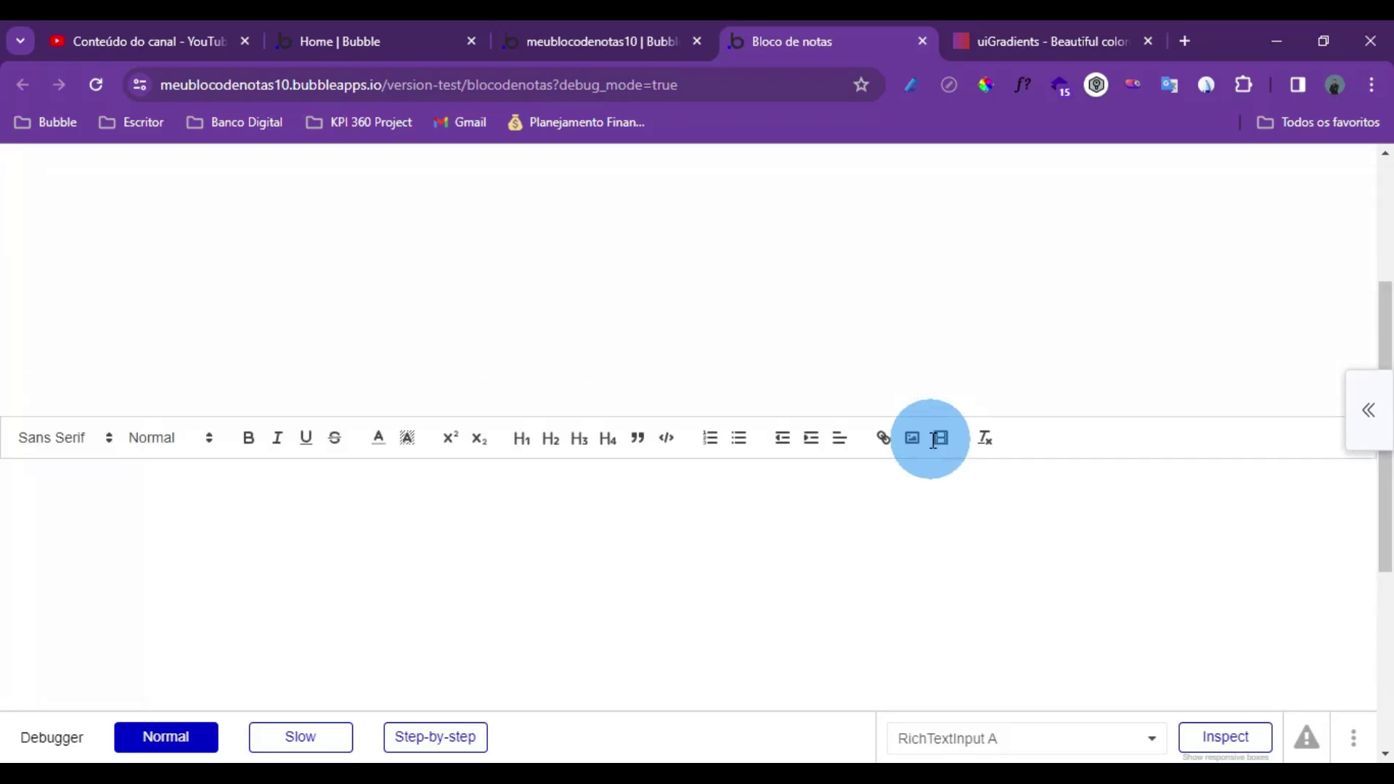
{"action": "scroll", "coordinate": [933, 440], "scroll_direction": "down", "scroll_amount": 5}
{"action": "scroll", "coordinate": [931, 440], "scroll_direction": "down", "scroll_amount": 3}
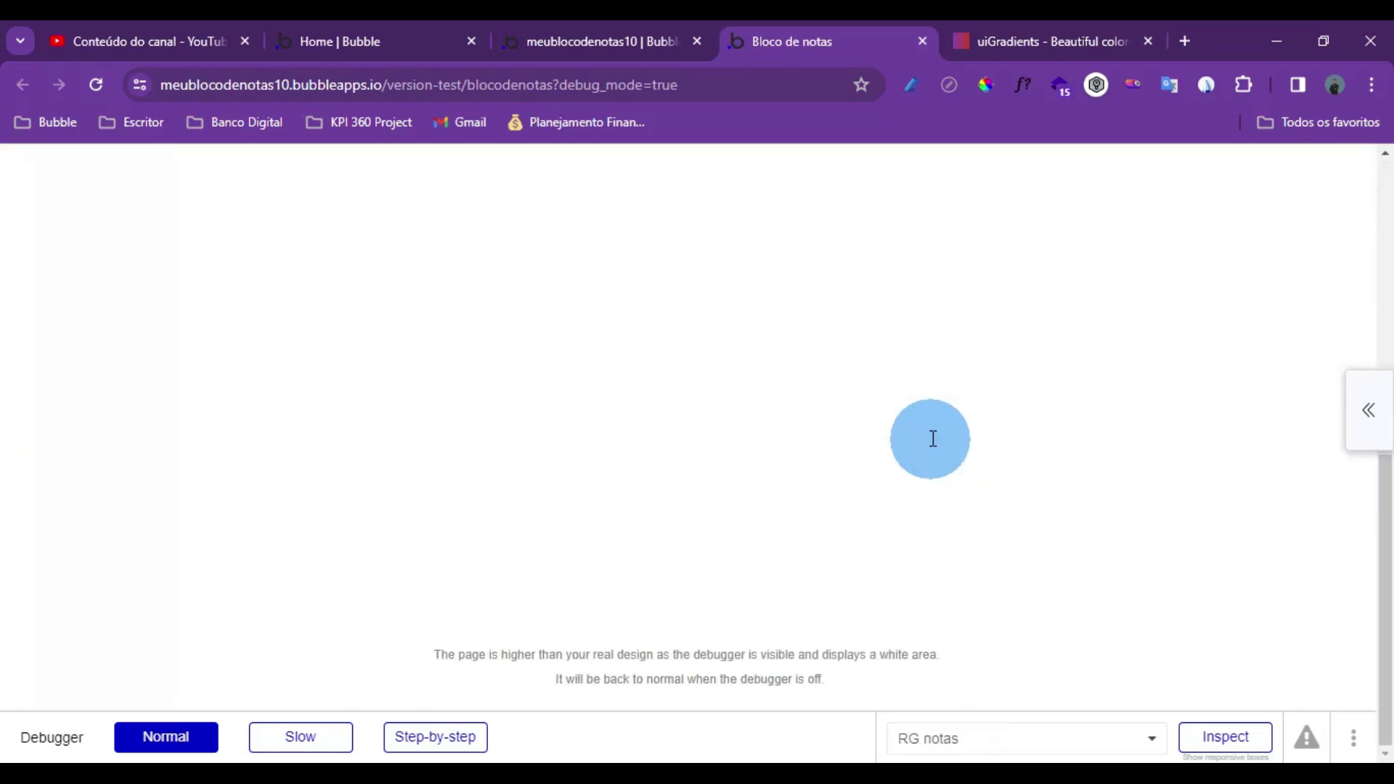
{"action": "scroll", "coordinate": [933, 436], "scroll_direction": "up", "scroll_amount": 8}
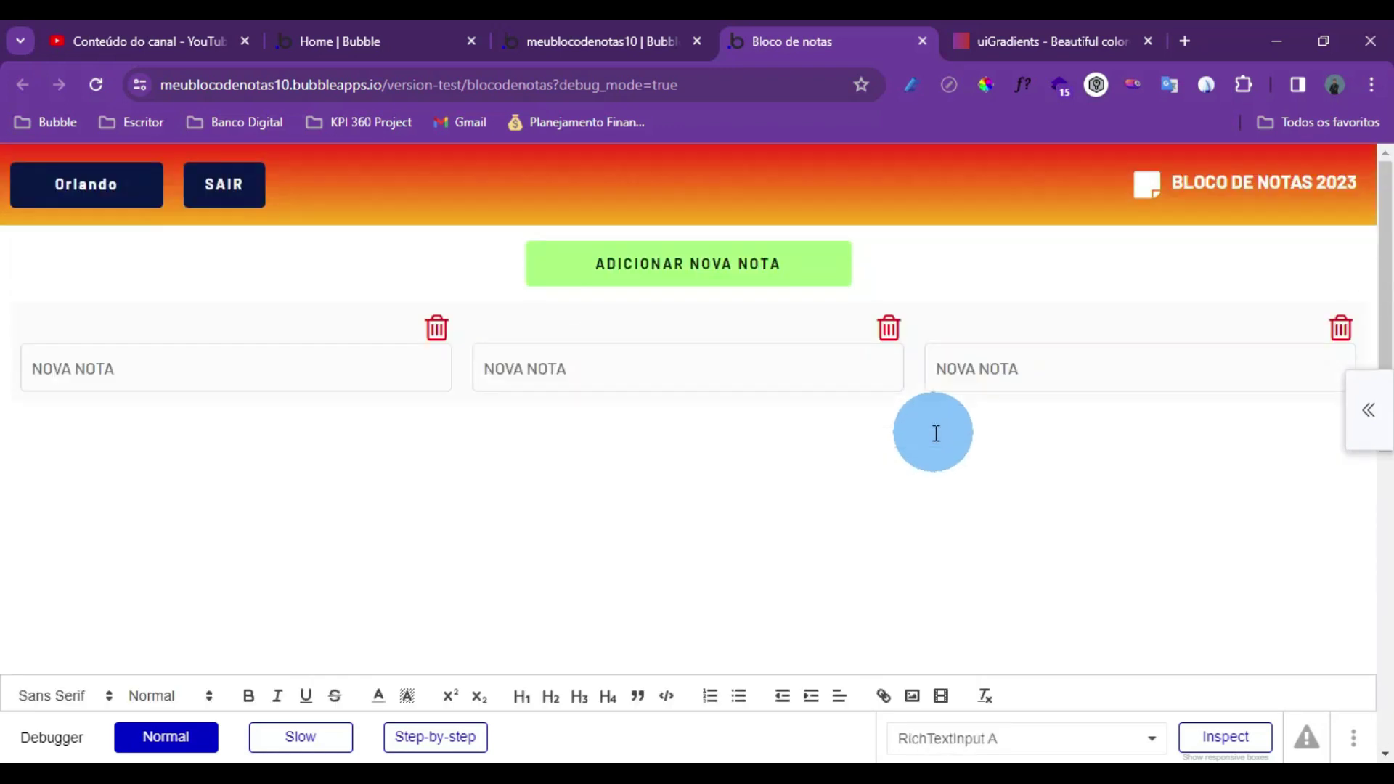
Back in the Bubble editor, group the rich text input in a column container and name the group g display
{"action": "left_click", "coordinate": [634, 26]}
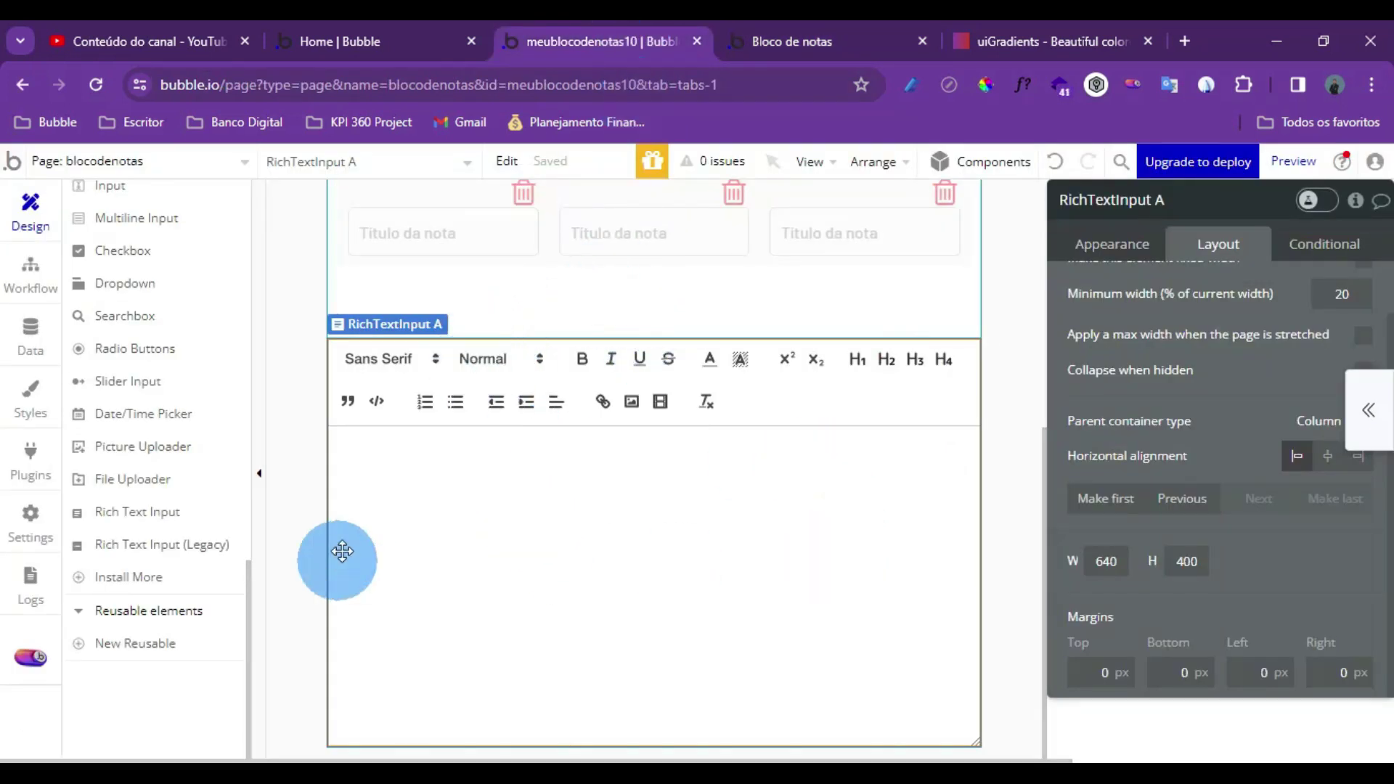
{"action": "right_click", "coordinate": [533, 514]}
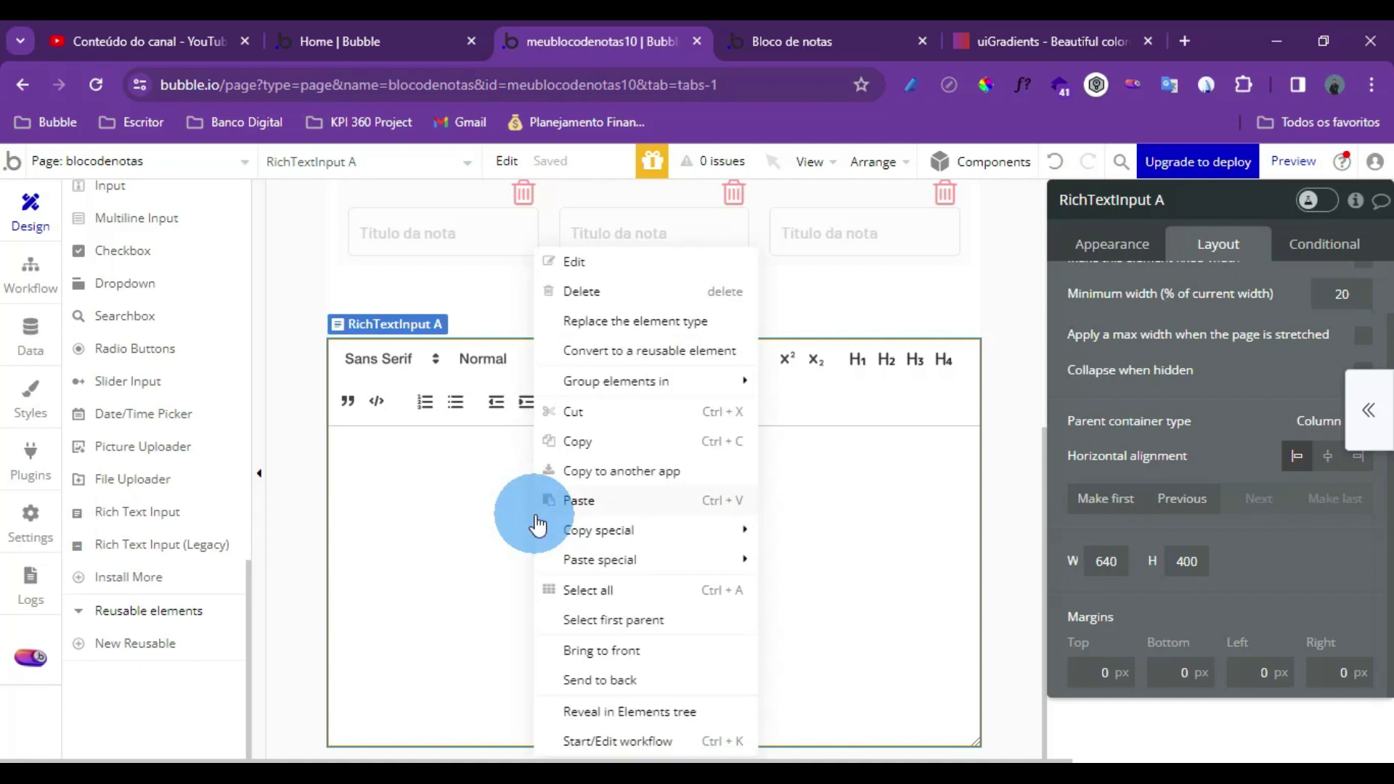
{"action": "mouse_move", "coordinate": [586, 390]}
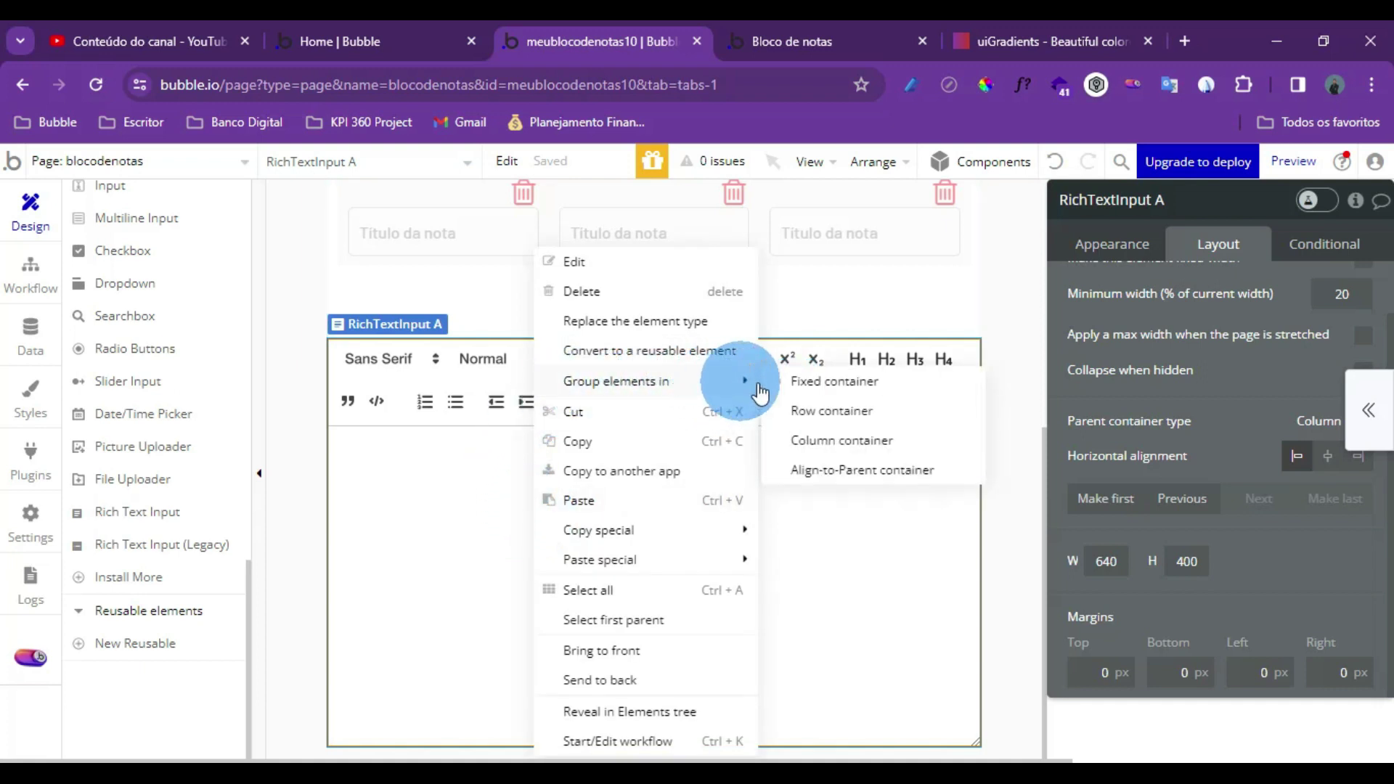
{"action": "left_click", "coordinate": [831, 445]}
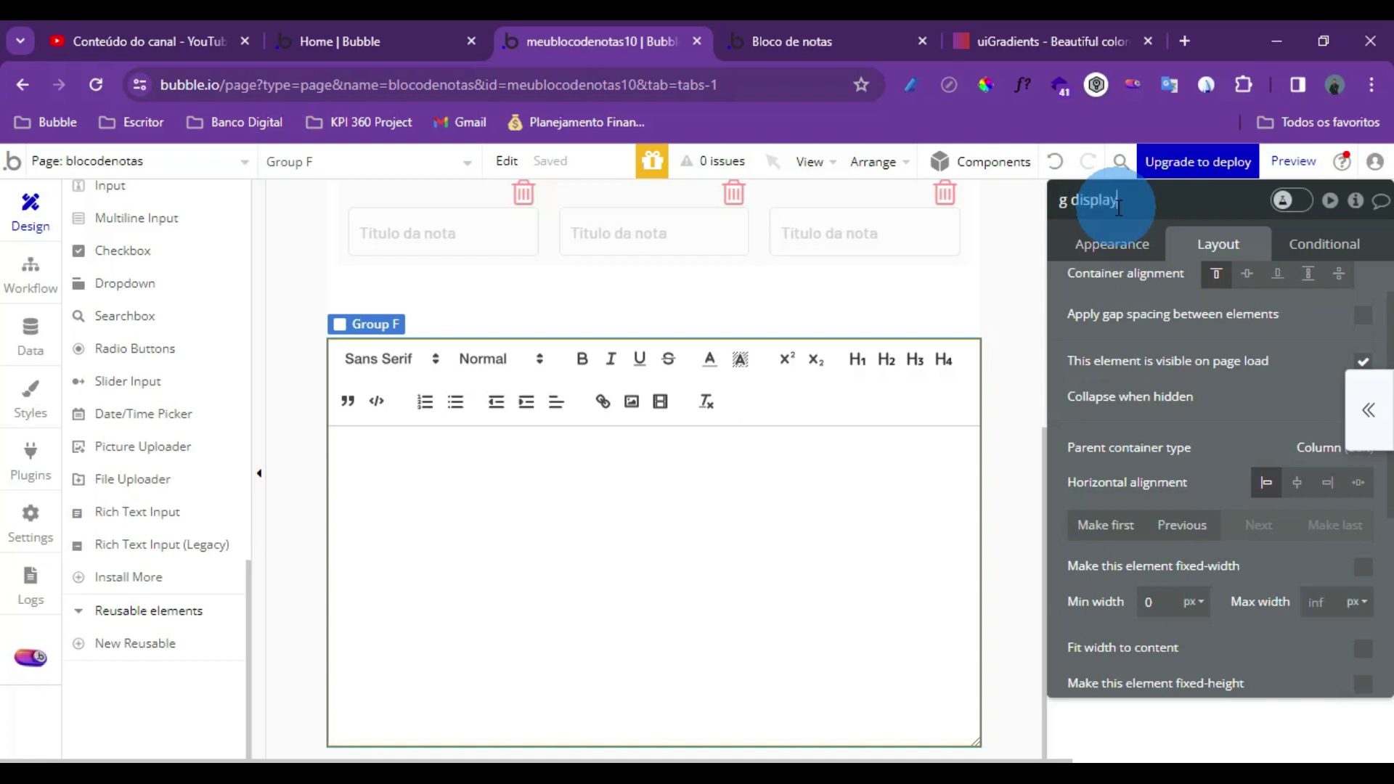
Expand g display in the elements tree and set its type of content to Nota
{"action": "scroll", "coordinate": [138, 363], "scroll_direction": "up", "scroll_amount": 10}
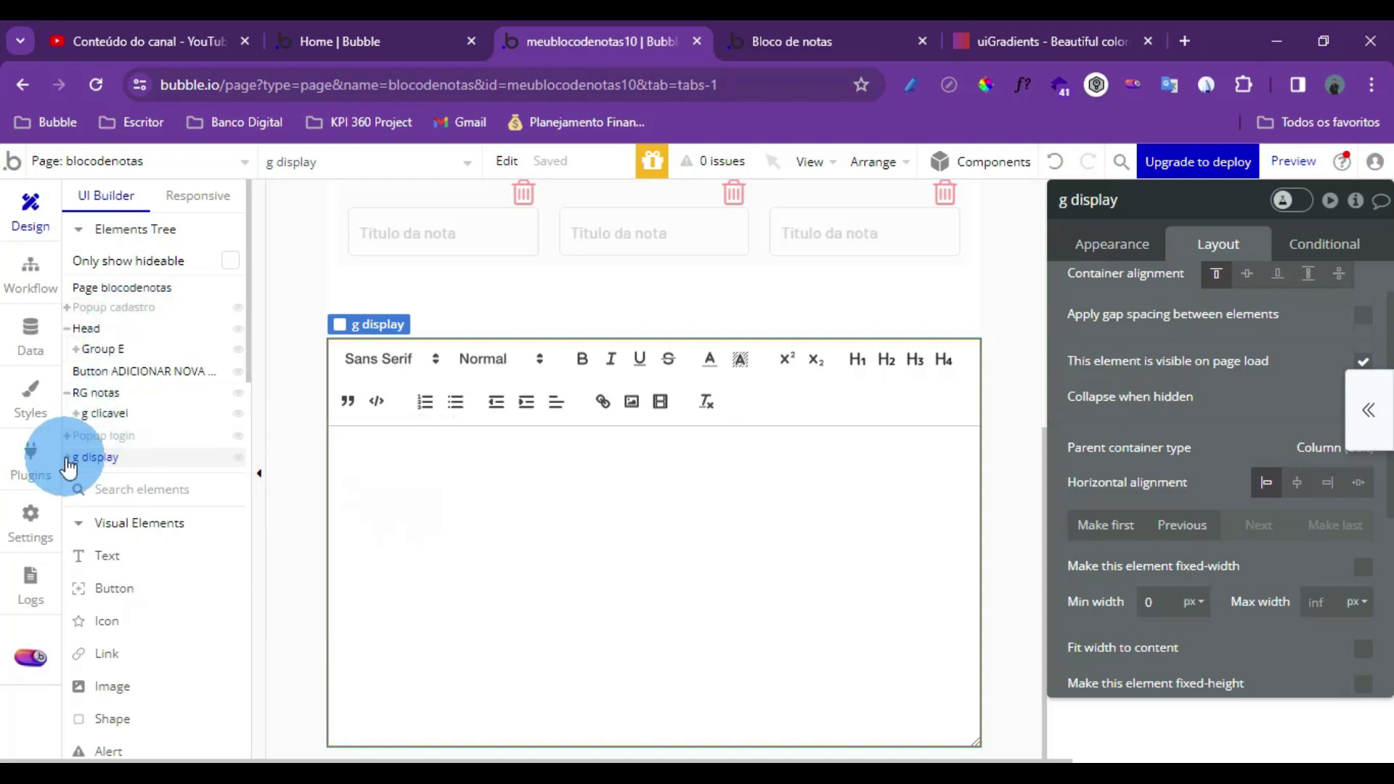
{"action": "left_click", "coordinate": [87, 459]}
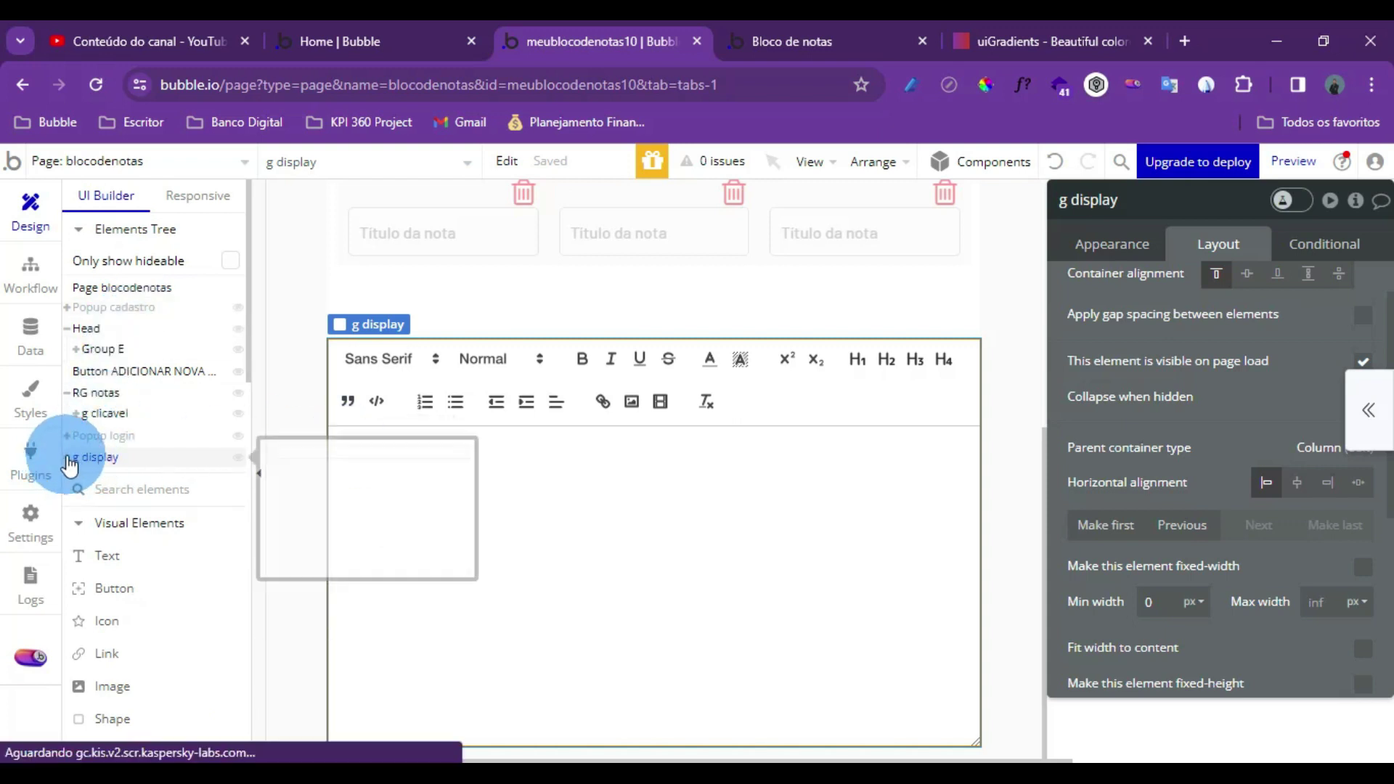
{"action": "left_click", "coordinate": [66, 457]}
{"action": "left_click", "coordinate": [113, 479]}
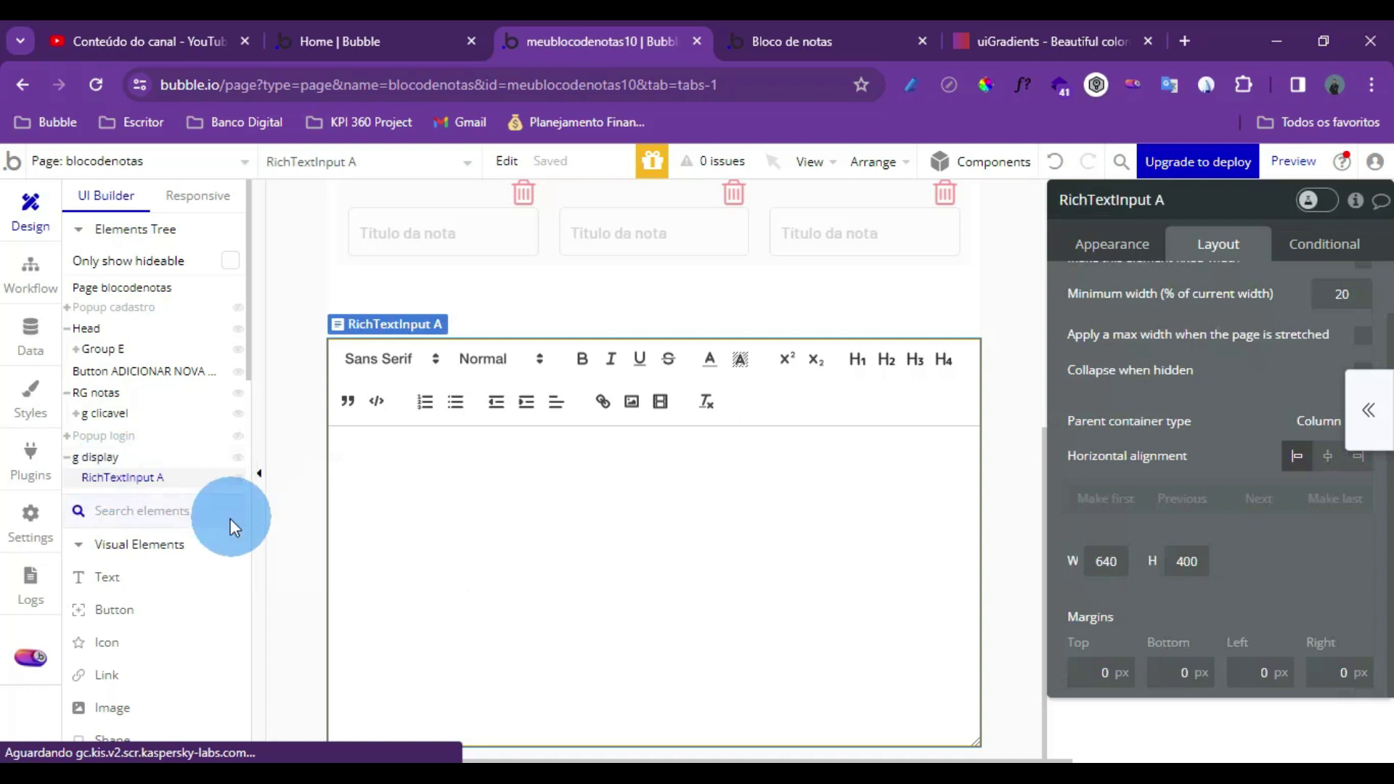
{"action": "left_click_drag", "start_coordinate": [132, 485], "coordinate": [95, 468]}
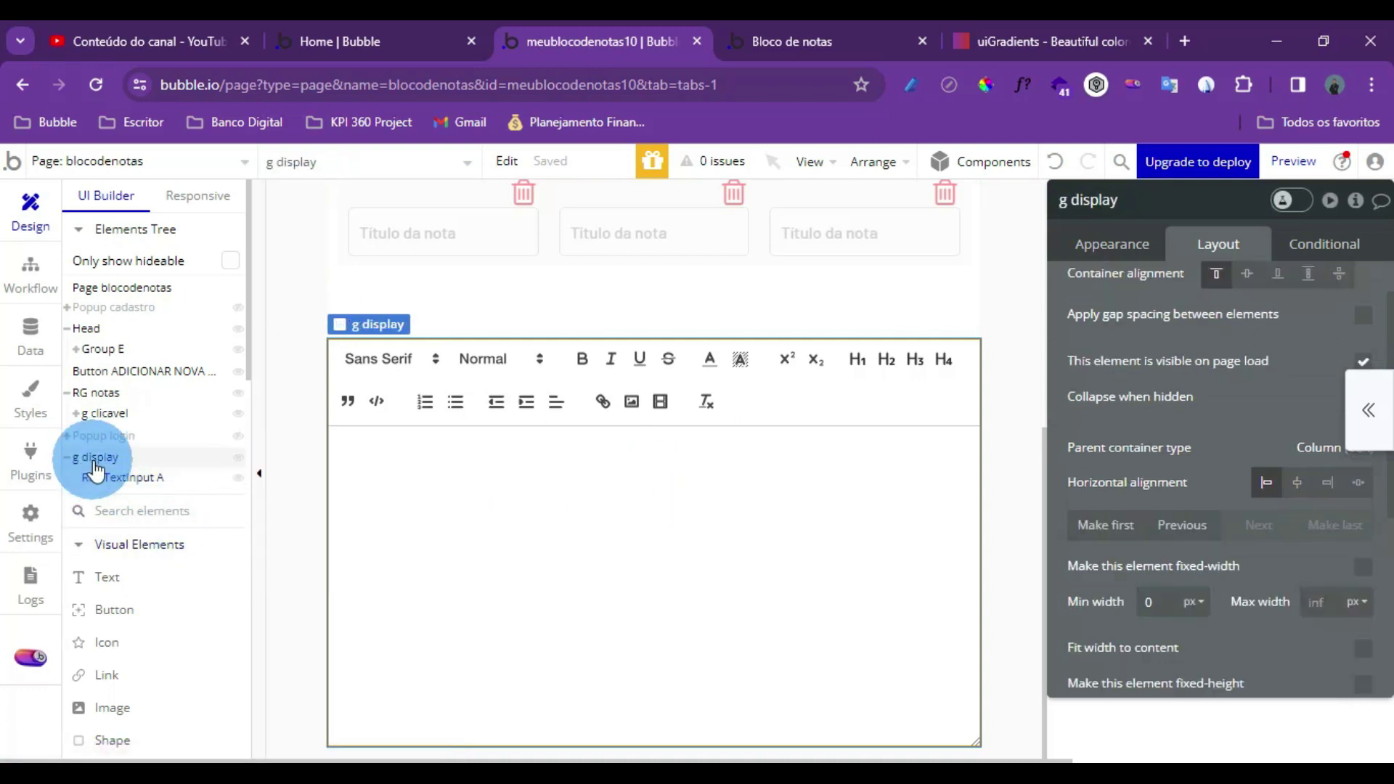
{"action": "left_click", "coordinate": [1112, 243]}
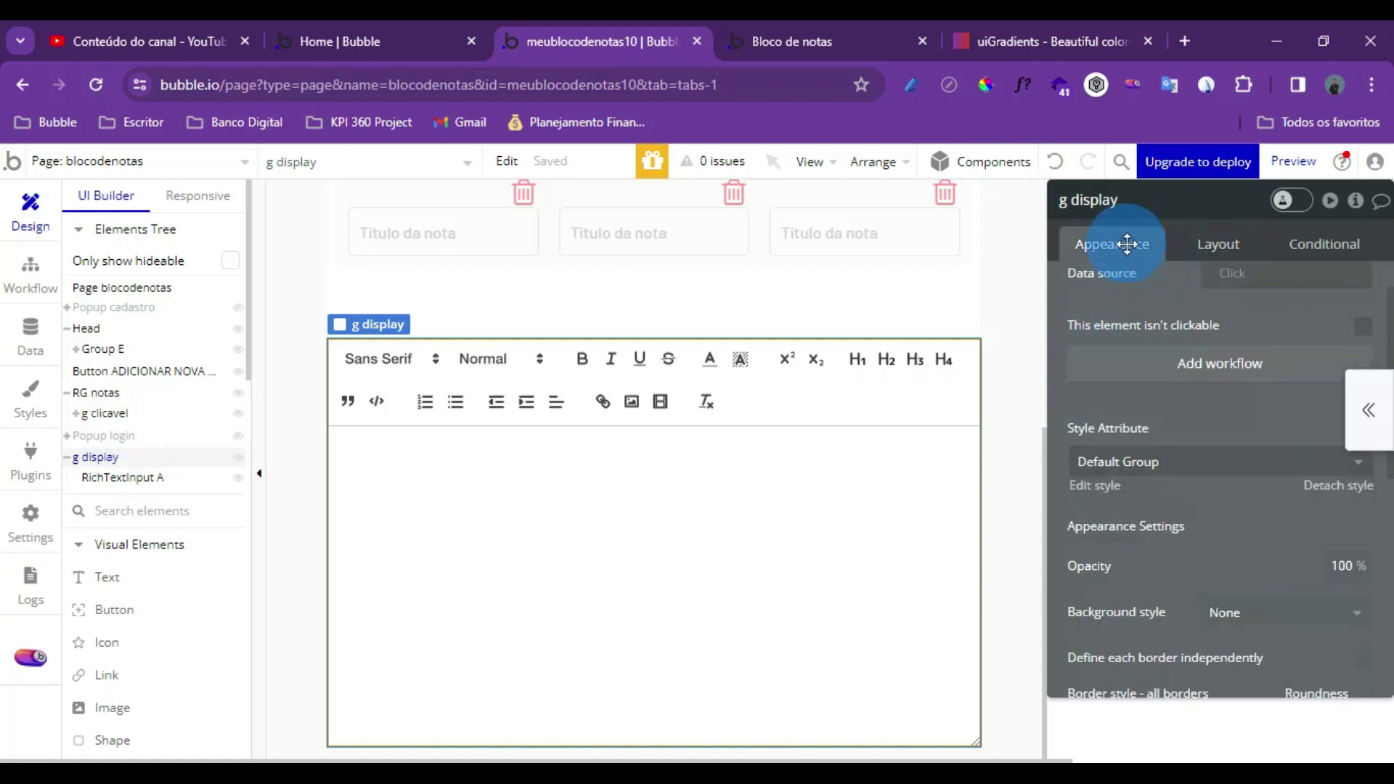
{"action": "scroll", "coordinate": [1139, 311], "scroll_direction": "up", "scroll_amount": 1}
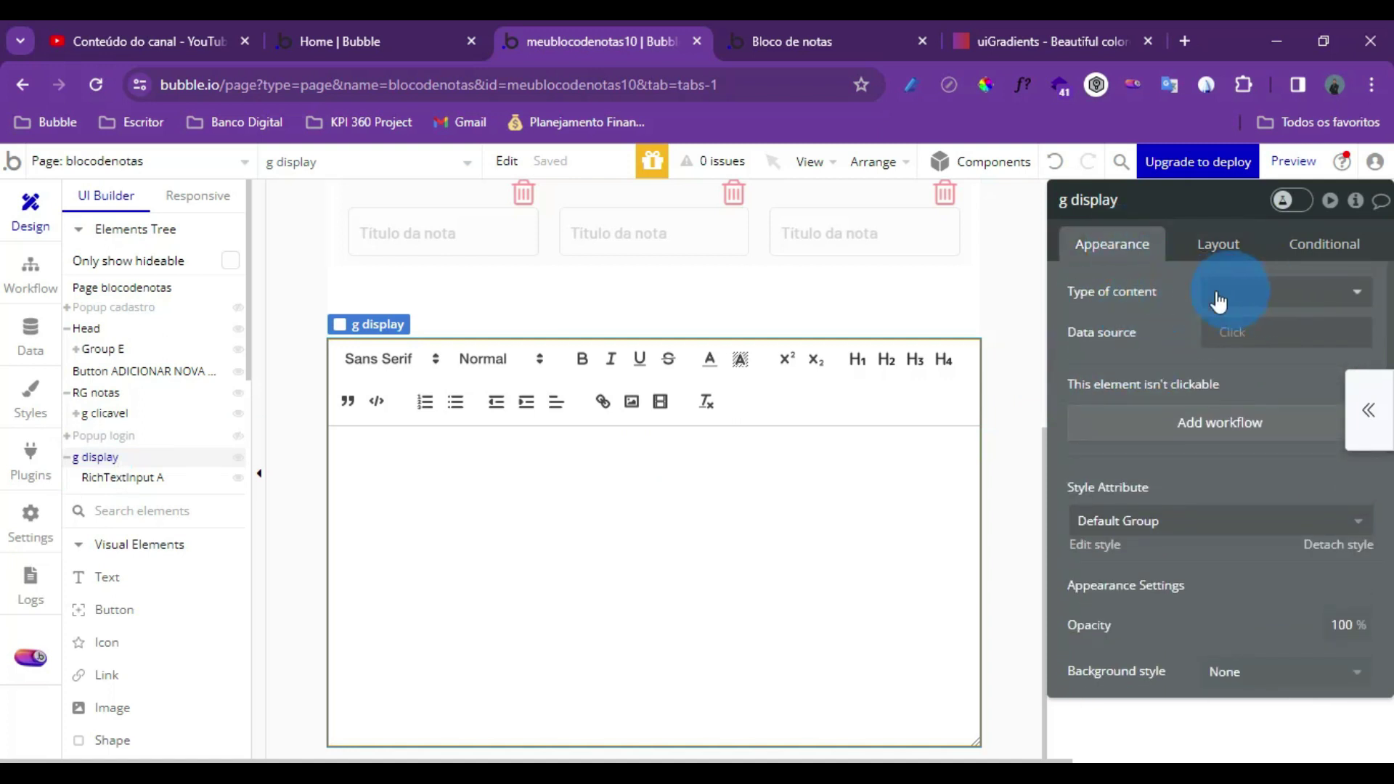
{"action": "left_click_drag", "start_coordinate": [100, 479], "coordinate": [1147, 335]}
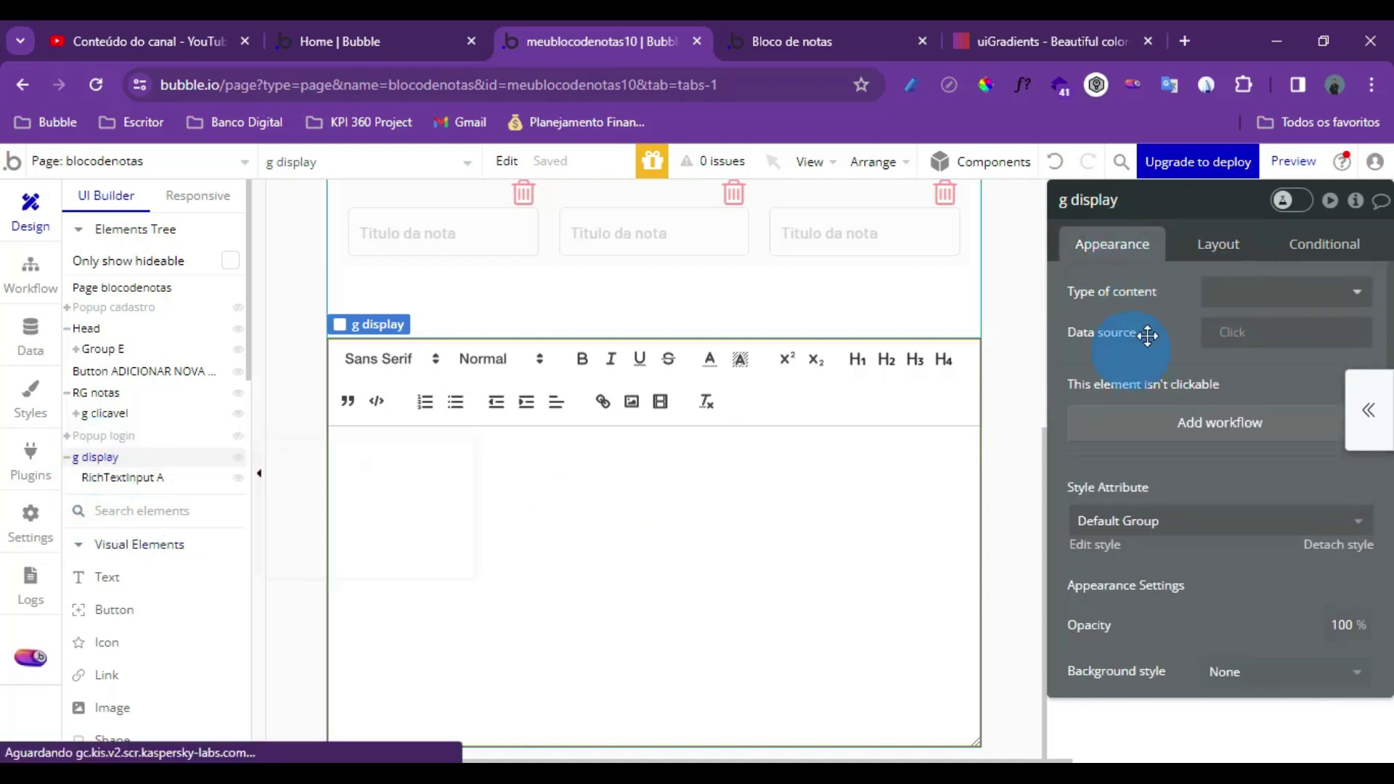
{"action": "left_click", "coordinate": [1270, 290]}
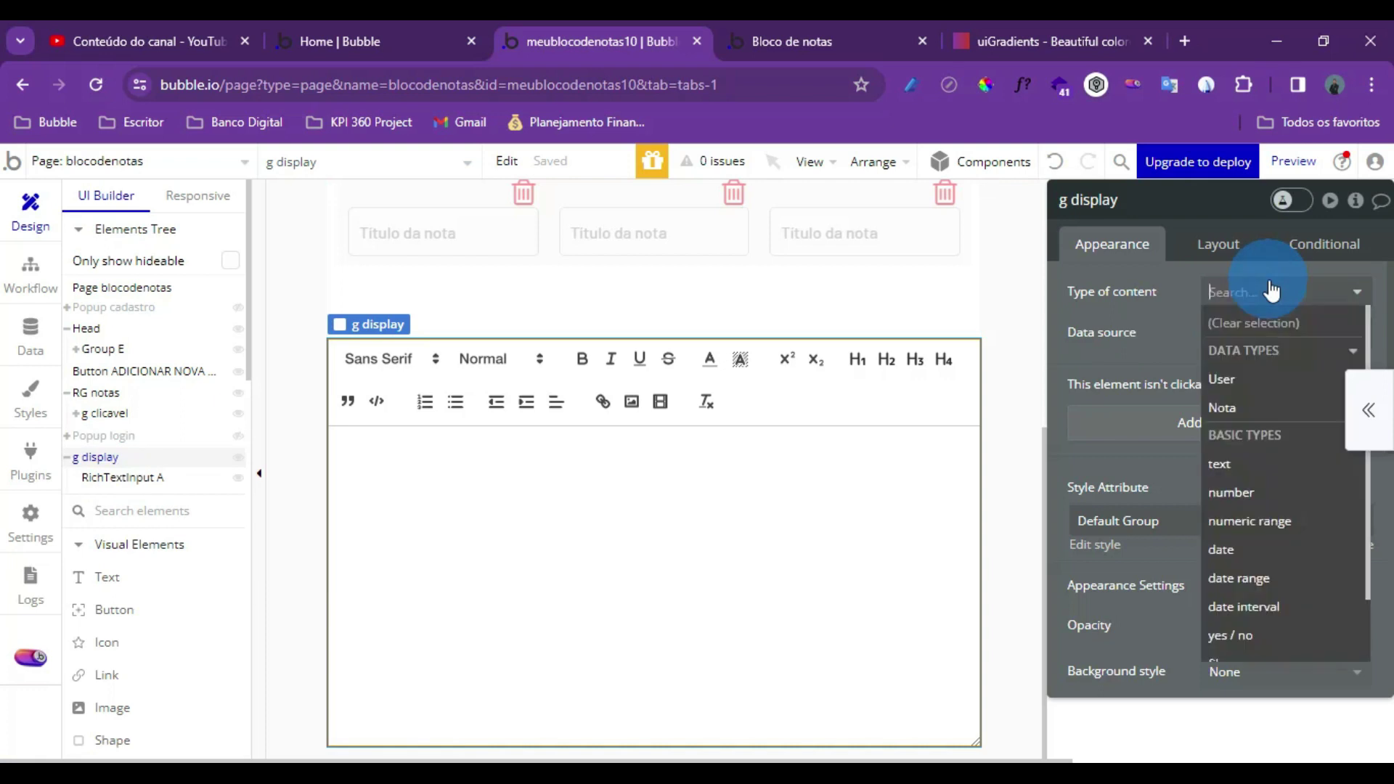
{"action": "left_click", "coordinate": [1222, 407]}
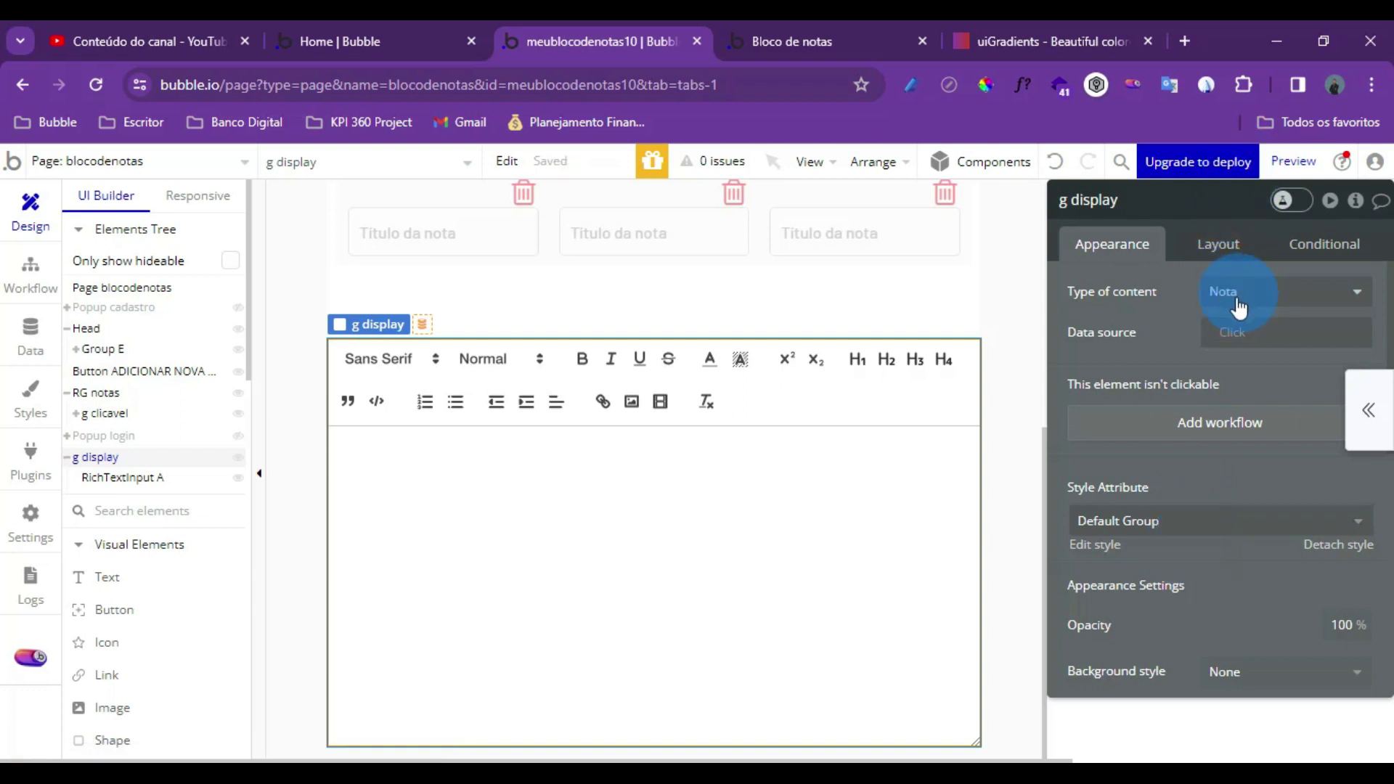
Select the g clicavel group in the first cell of RG notas and add a click workflow to it
{"action": "scroll", "coordinate": [476, 395], "scroll_direction": "up", "scroll_amount": 5}
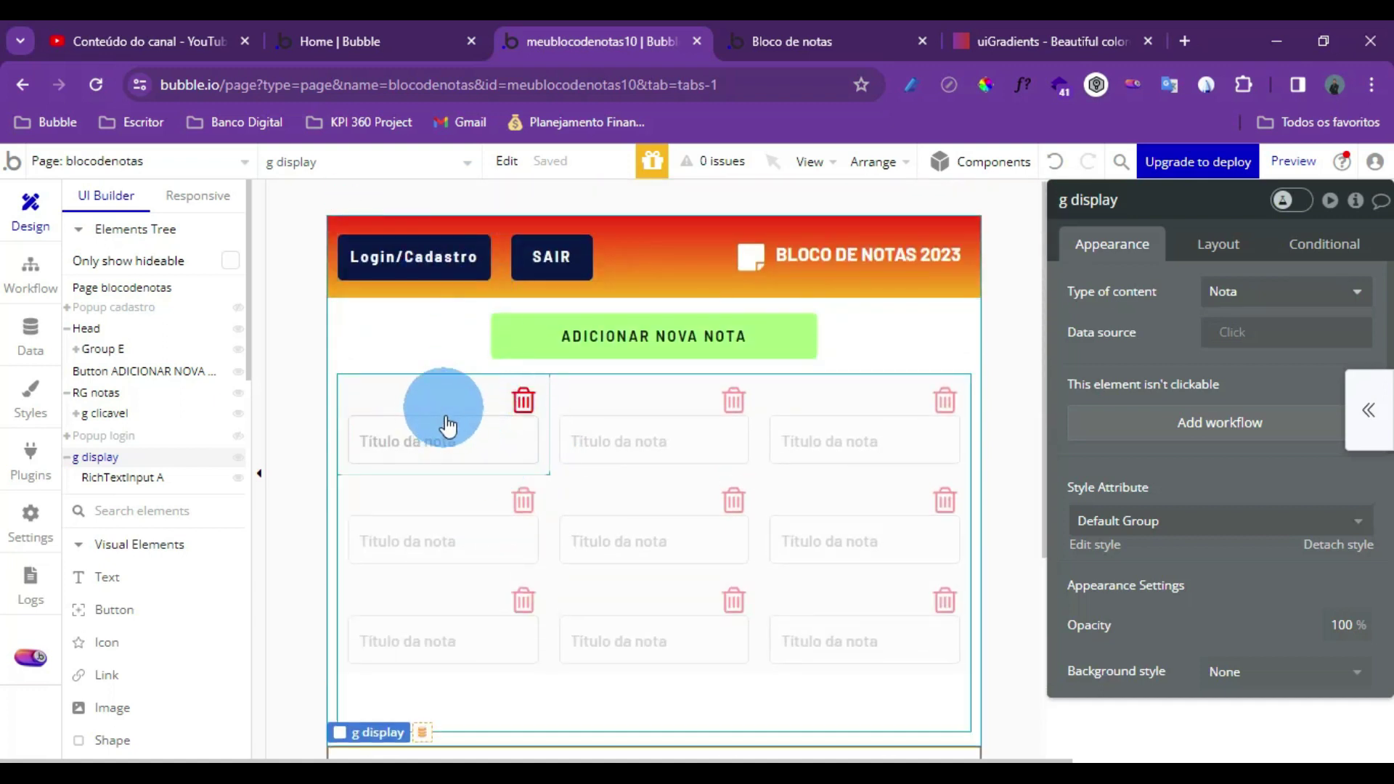
{"action": "scroll", "coordinate": [591, 508], "scroll_direction": "down", "scroll_amount": 3}
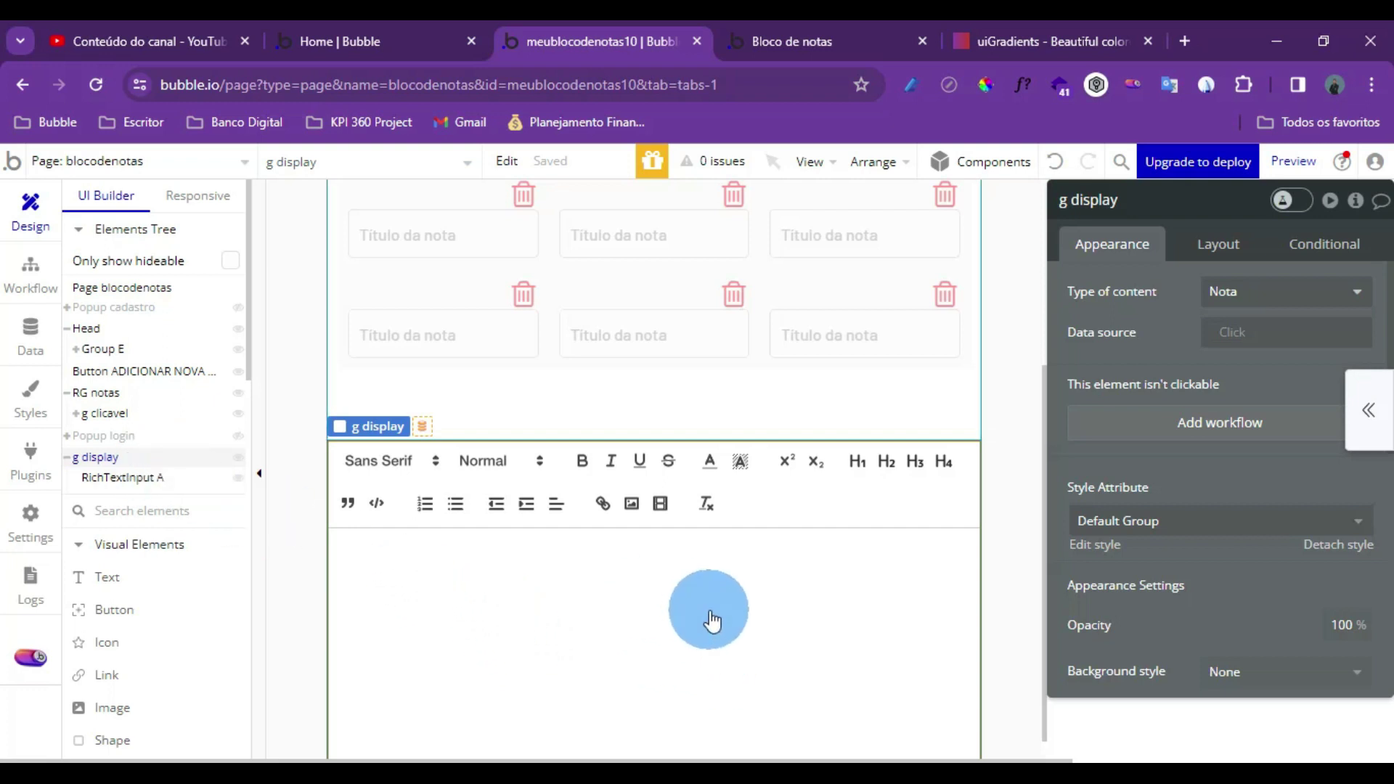
{"action": "scroll", "coordinate": [610, 488], "scroll_direction": "up", "scroll_amount": 5}
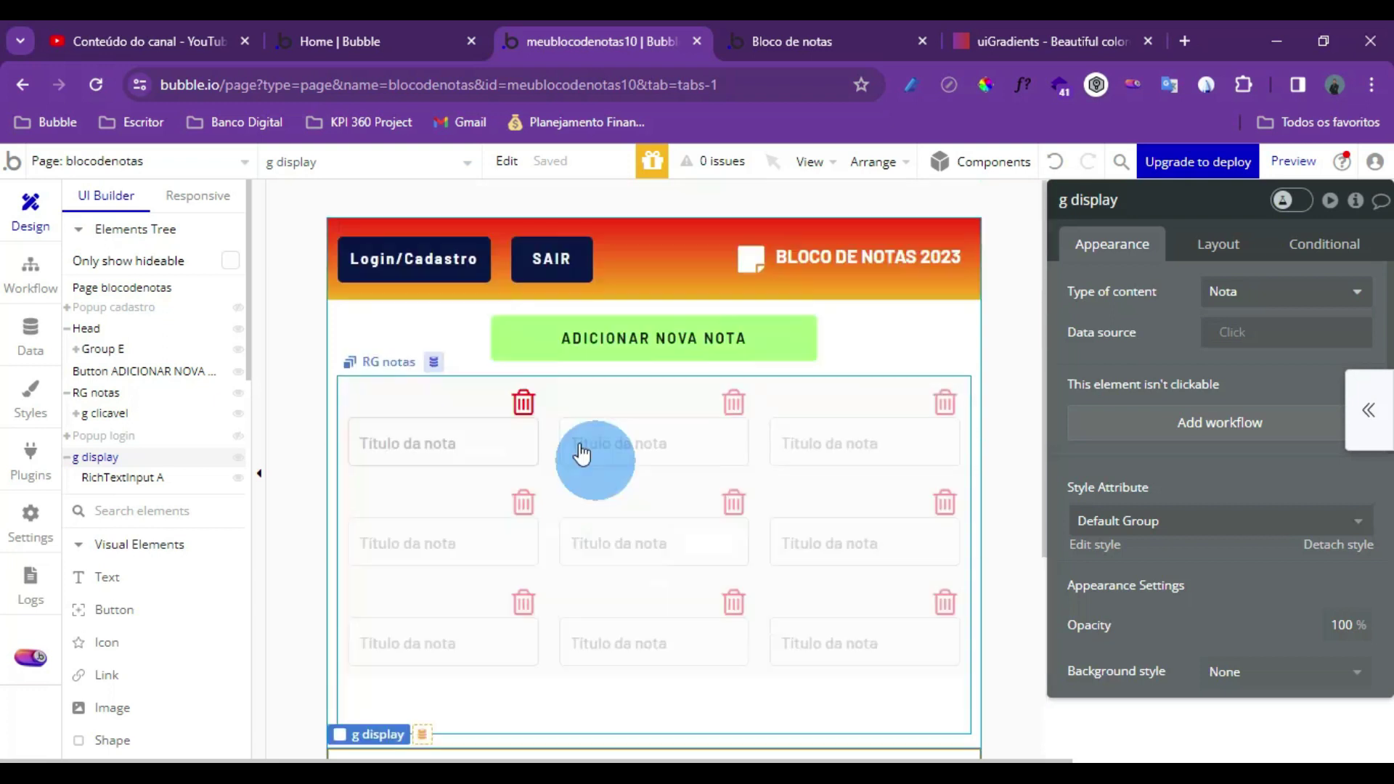
{"action": "scroll", "coordinate": [545, 420], "scroll_direction": "down", "scroll_amount": 6}
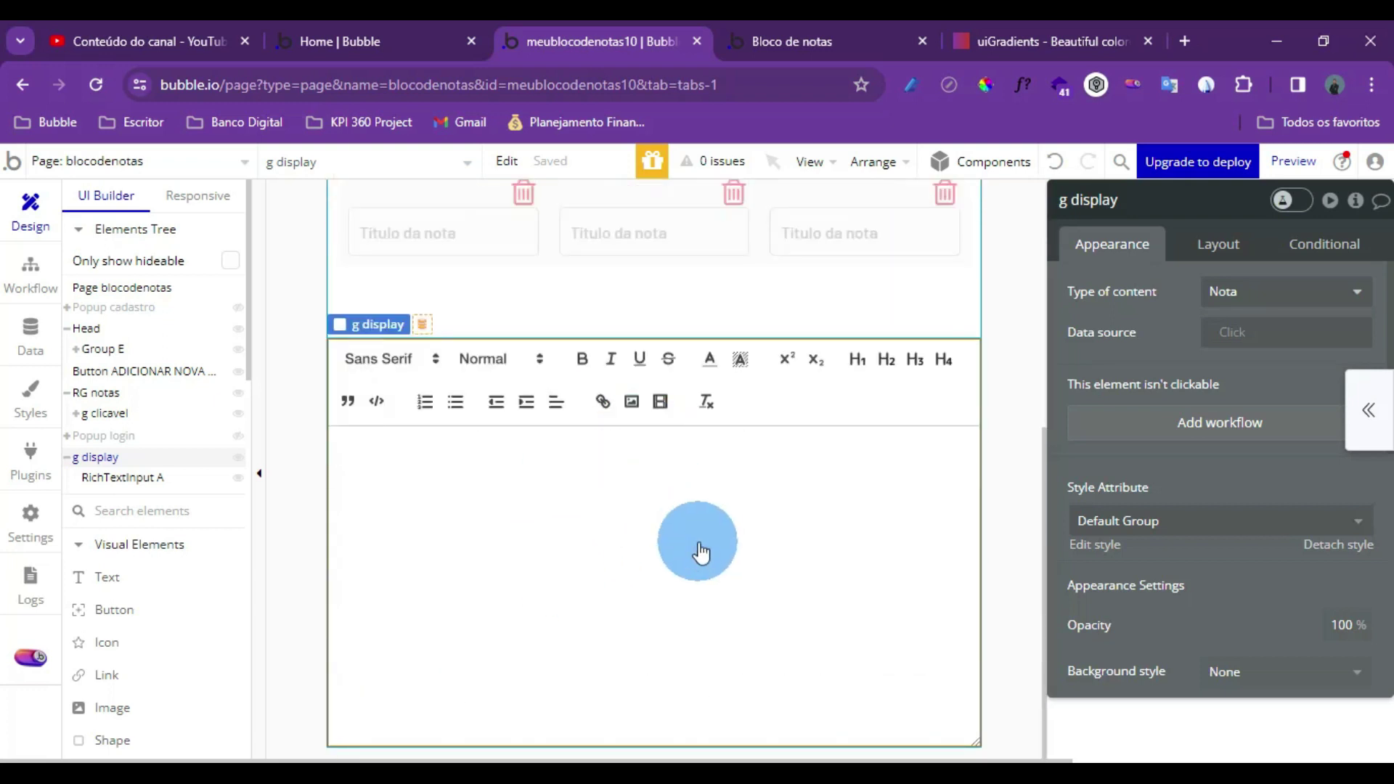
{"action": "scroll", "coordinate": [697, 551], "scroll_direction": "up", "scroll_amount": 3}
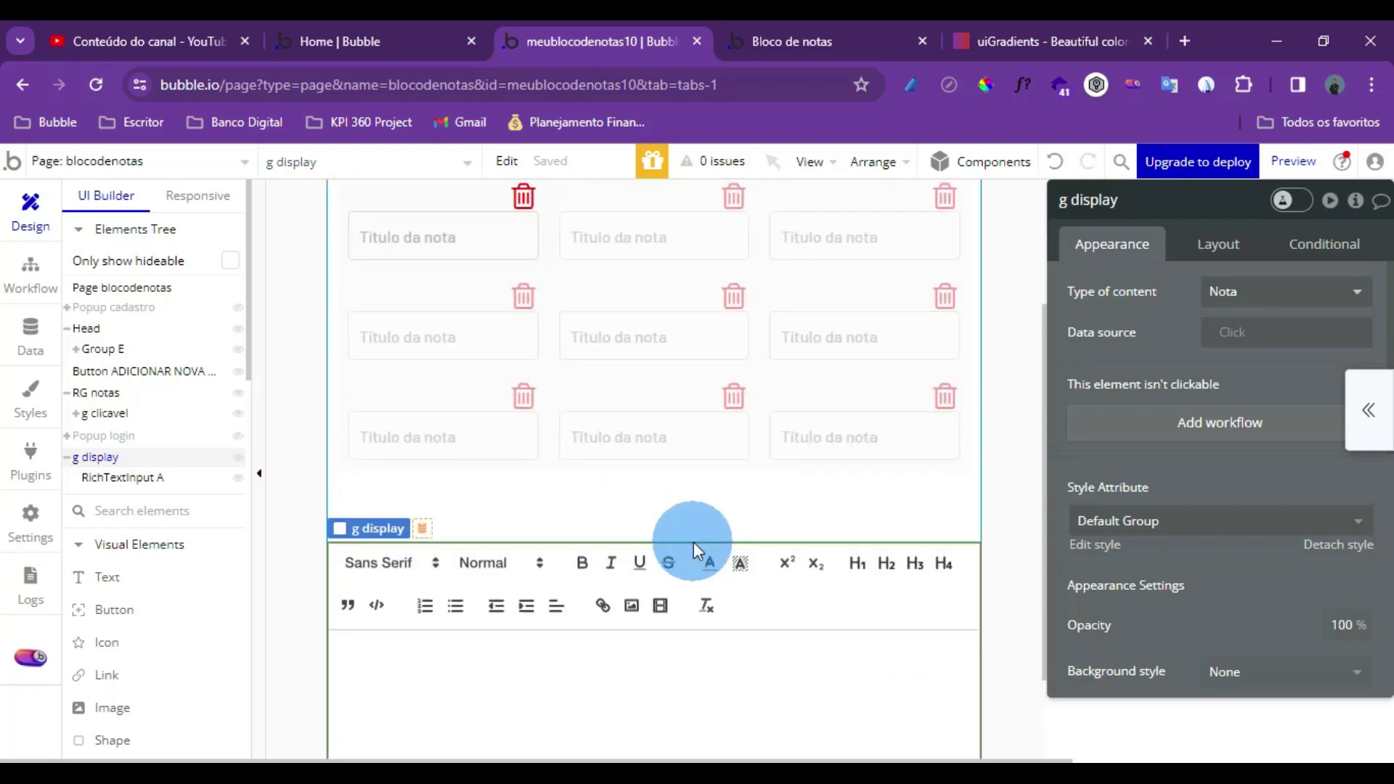
{"action": "scroll", "coordinate": [646, 493], "scroll_direction": "up", "scroll_amount": 3}
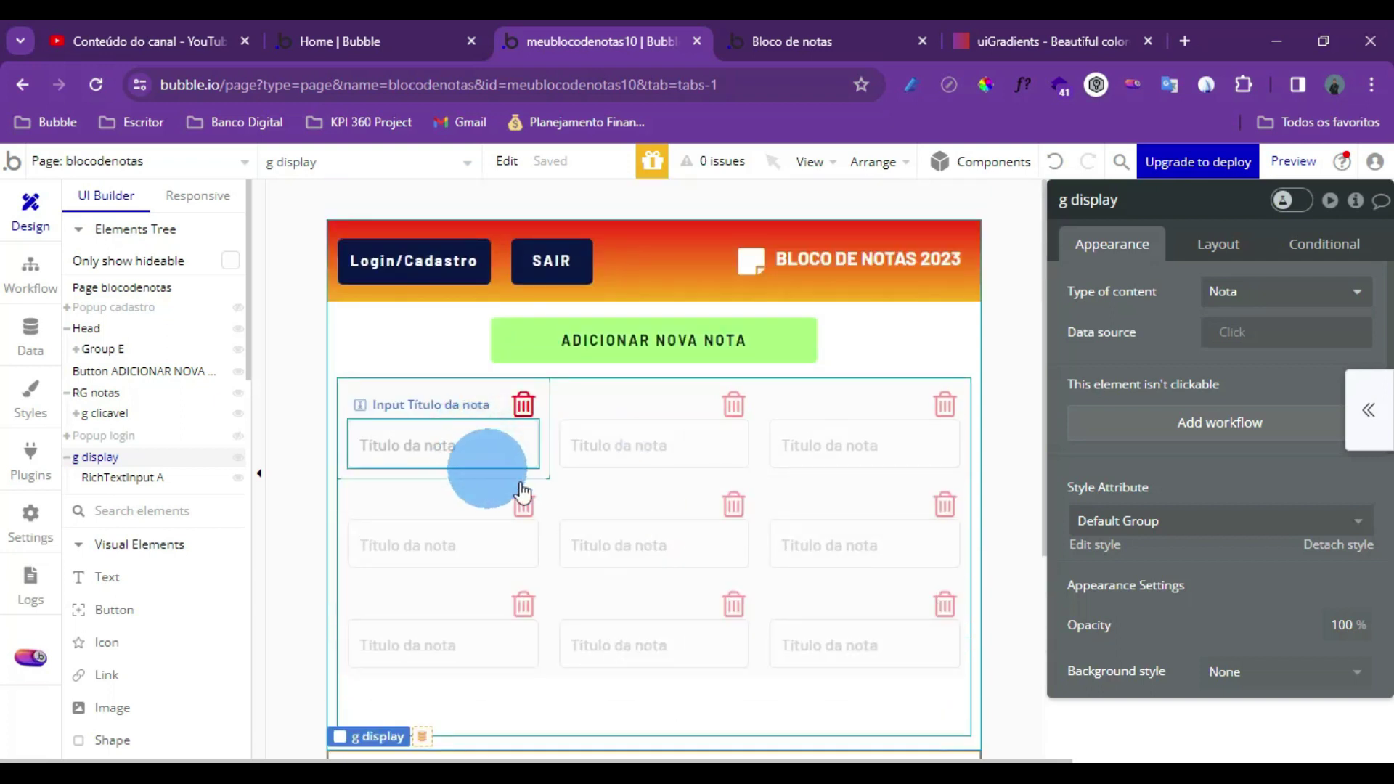
{"action": "scroll", "coordinate": [619, 534], "scroll_direction": "down", "scroll_amount": 2}
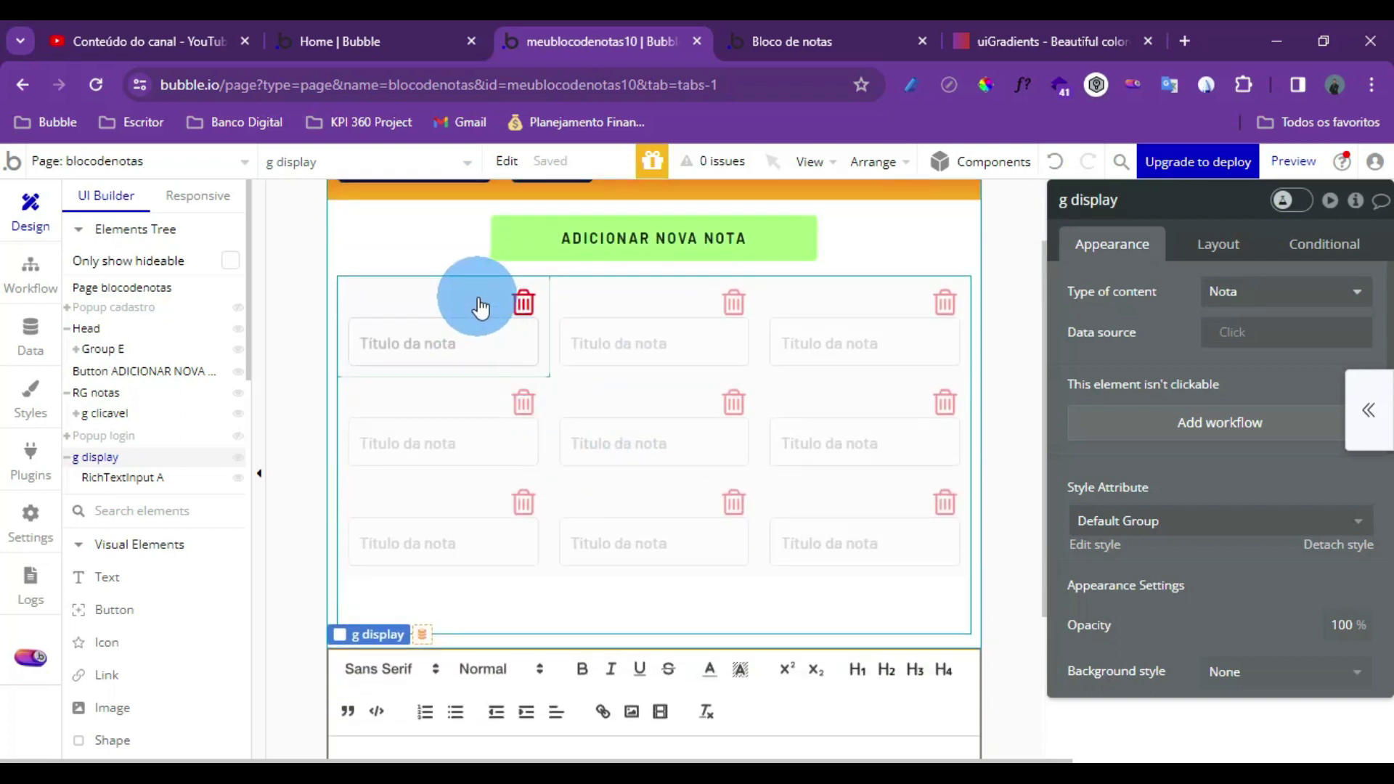
{"action": "left_click", "coordinate": [428, 300]}
{"action": "left_click", "coordinate": [1091, 203]}
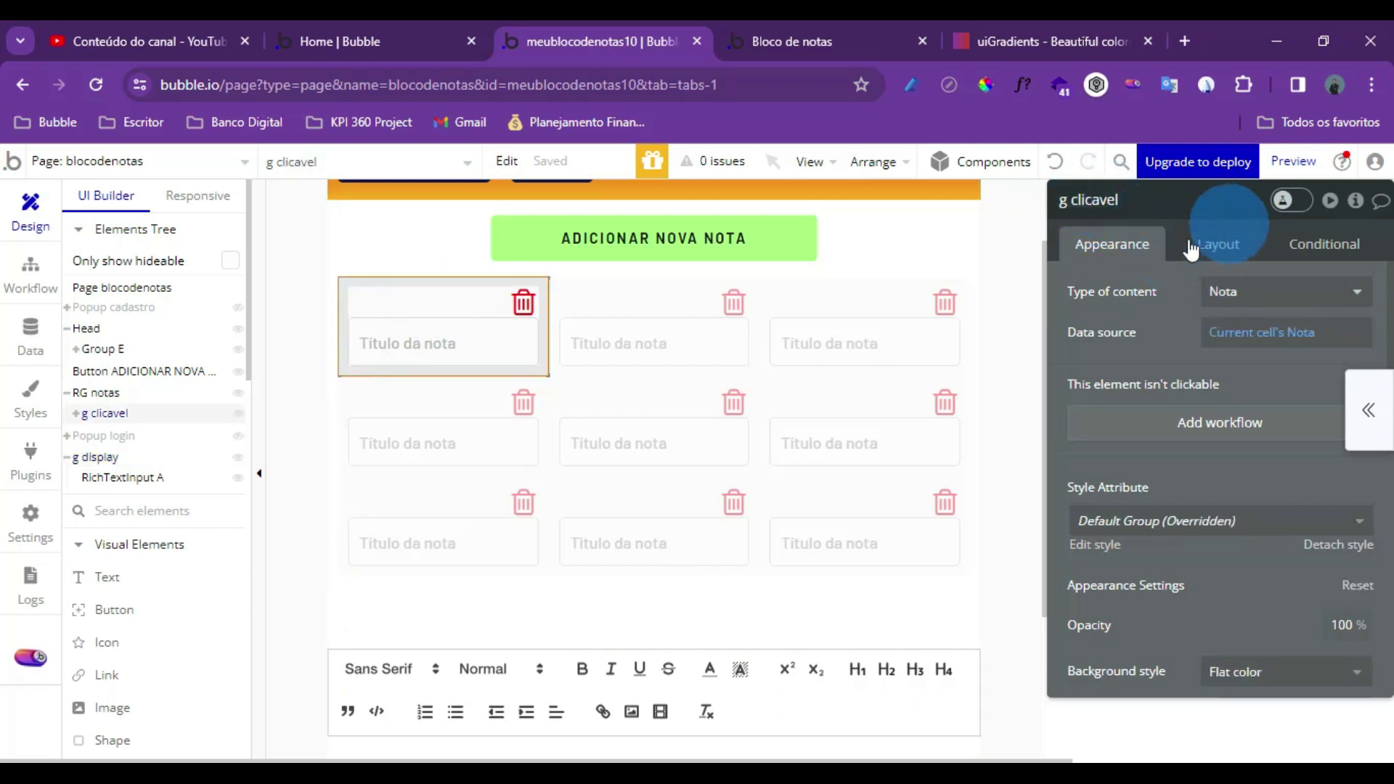
{"action": "left_click", "coordinate": [563, 350]}
{"action": "left_click", "coordinate": [1195, 436]}
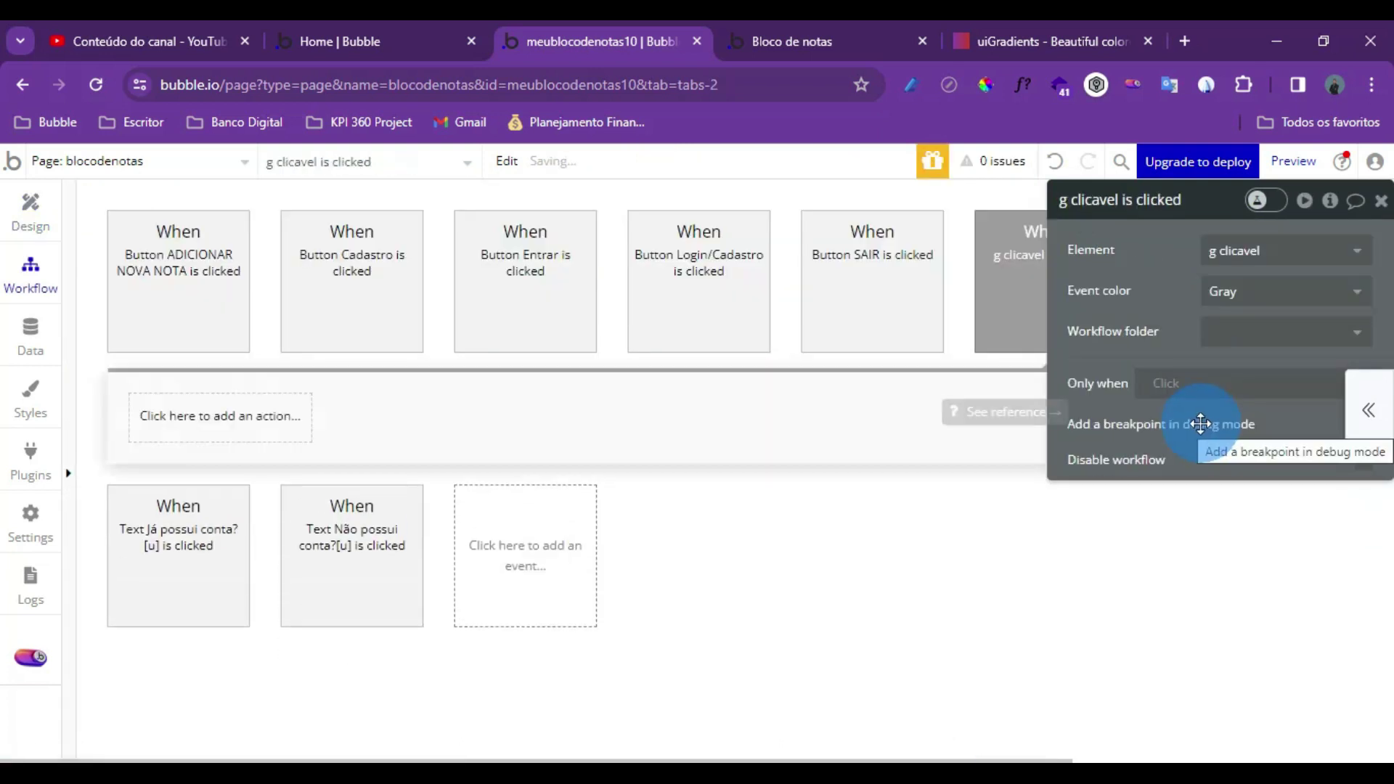
Set the event color of the g clicavel click workflow to Green
{"action": "left_click", "coordinate": [1013, 342]}
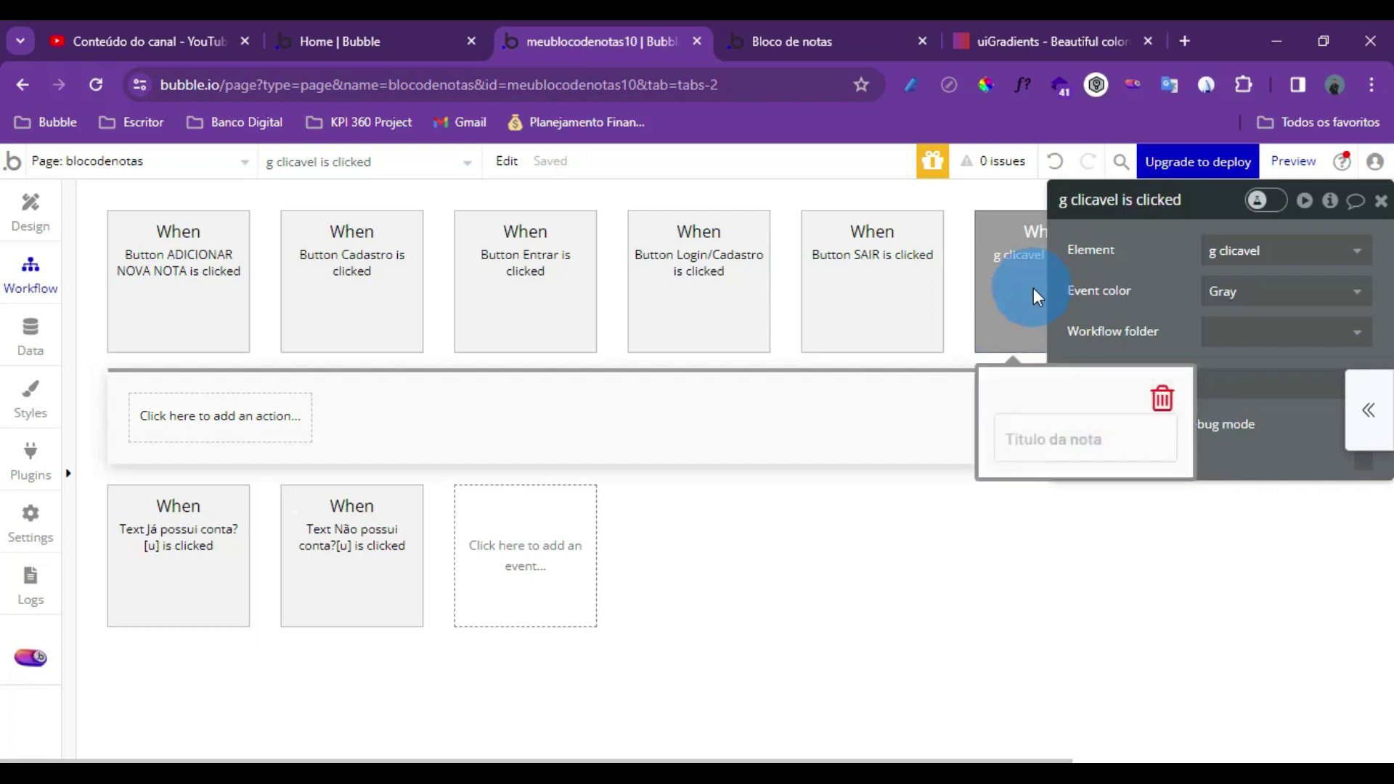
{"action": "left_click", "coordinate": [1245, 289]}
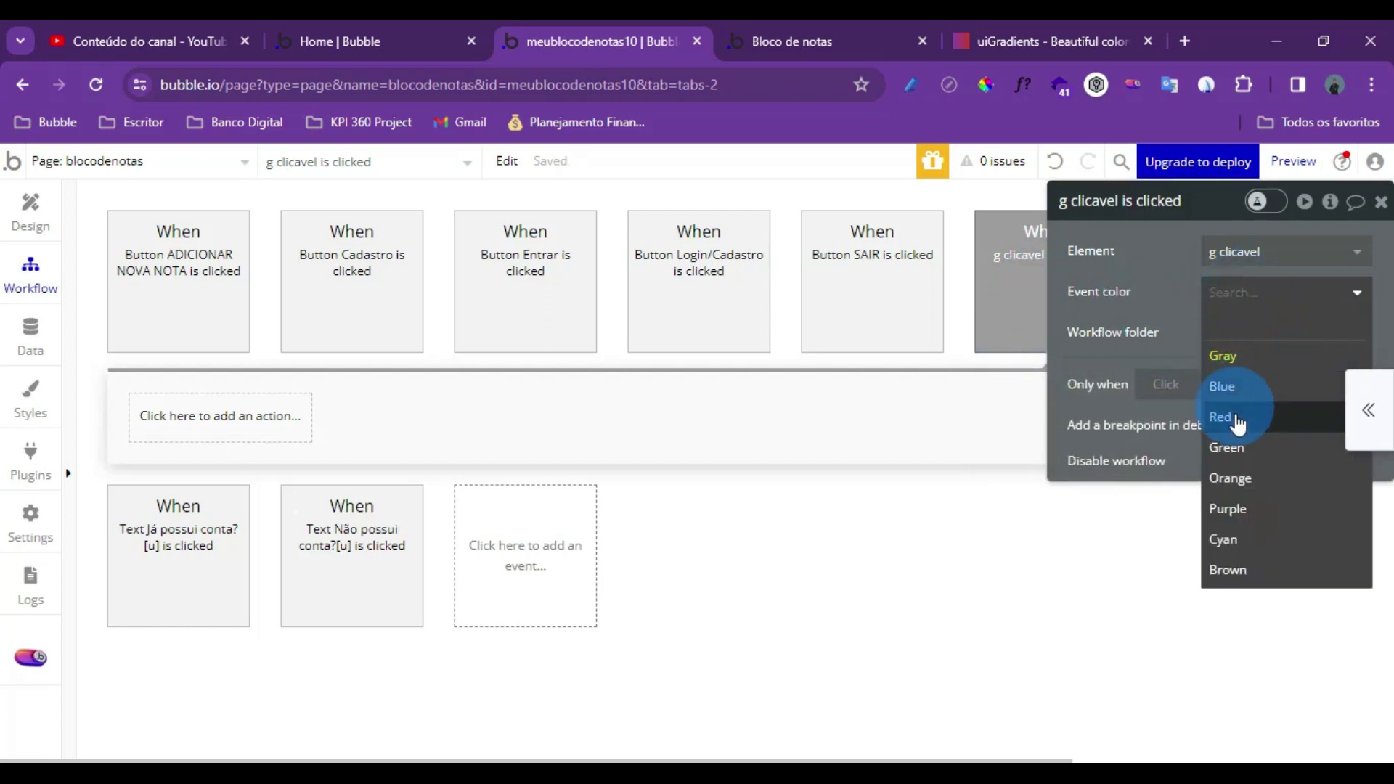
{"action": "left_click", "coordinate": [1243, 451]}
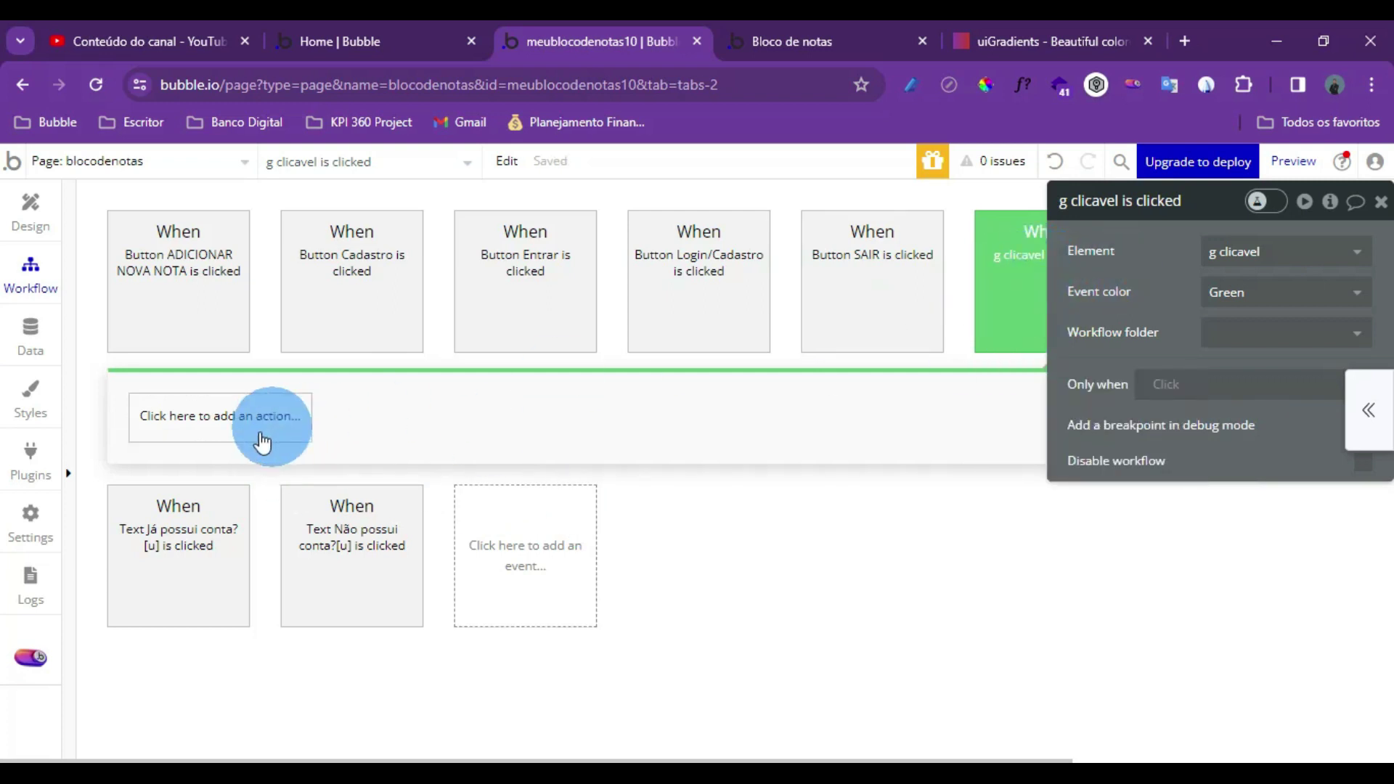
Add a Display data action for a group to the g clicavel workflow, with g display as its element
{"action": "left_click", "coordinate": [232, 434]}
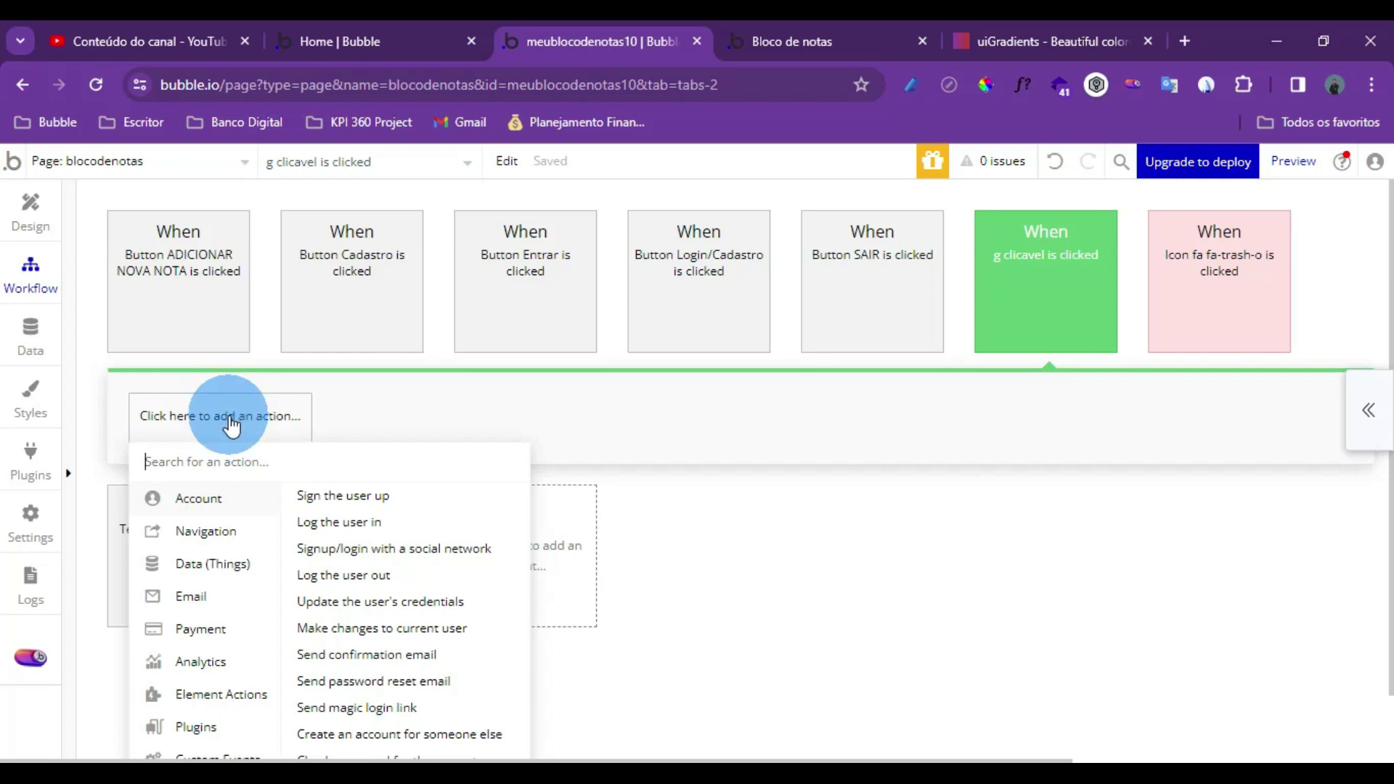
{"action": "left_click", "coordinate": [220, 696]}
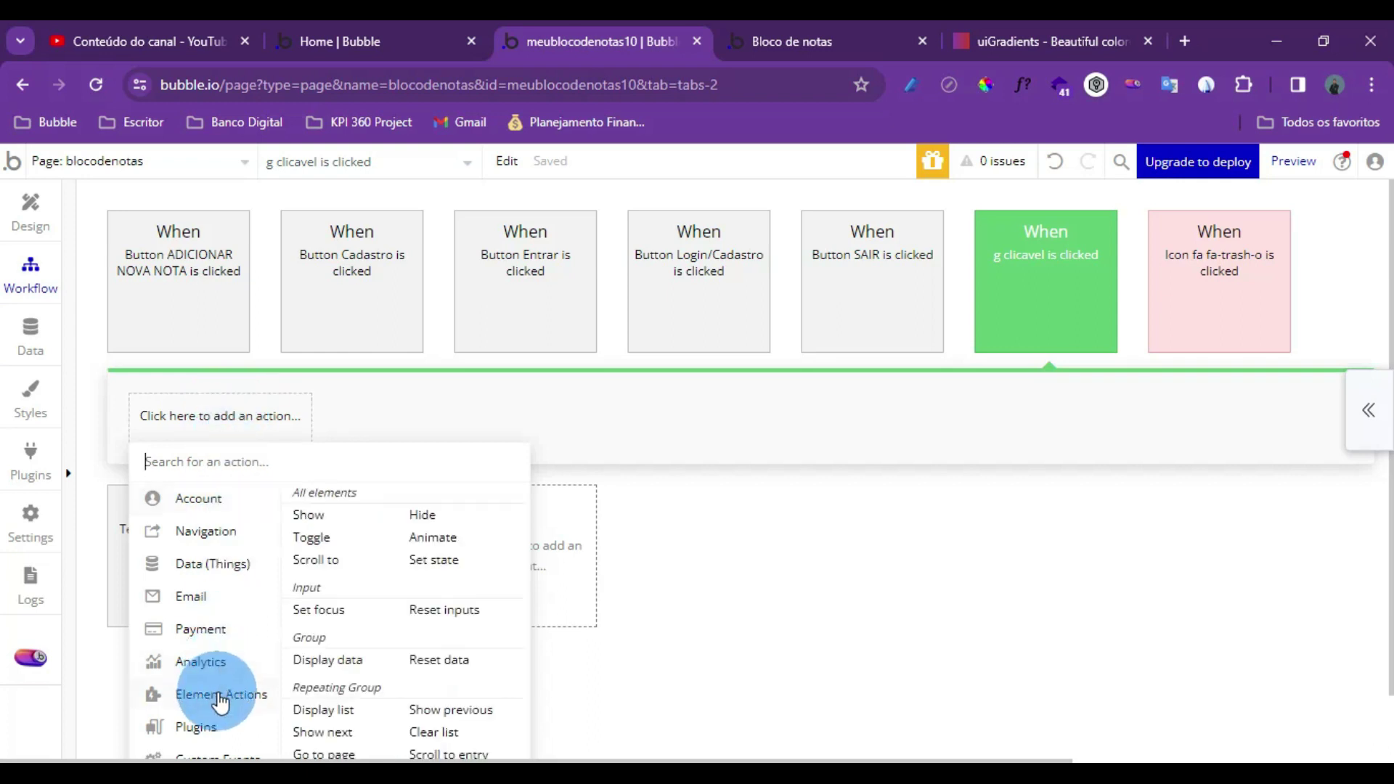
{"action": "left_click", "coordinate": [328, 660]}
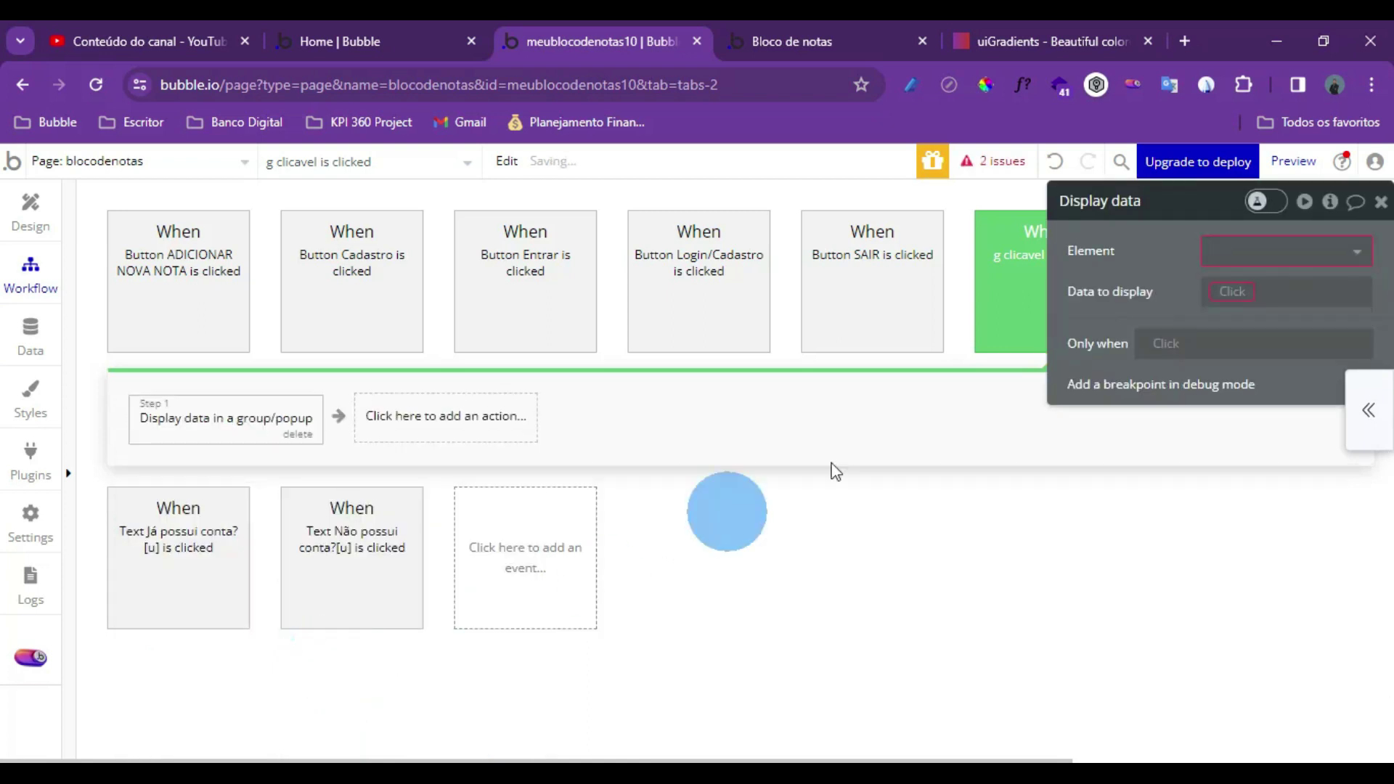
{"action": "left_click", "coordinate": [1232, 261]}
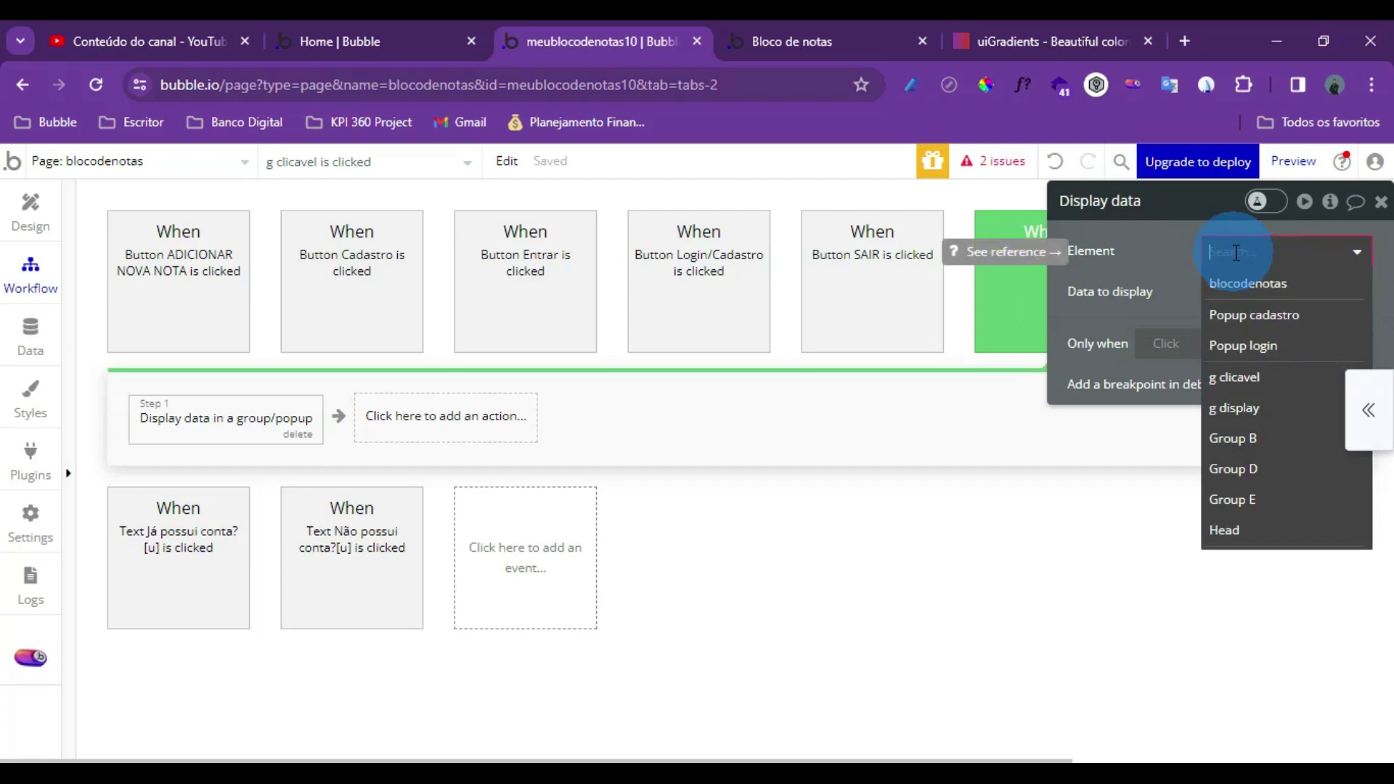
{"action": "left_click", "coordinate": [1240, 424]}
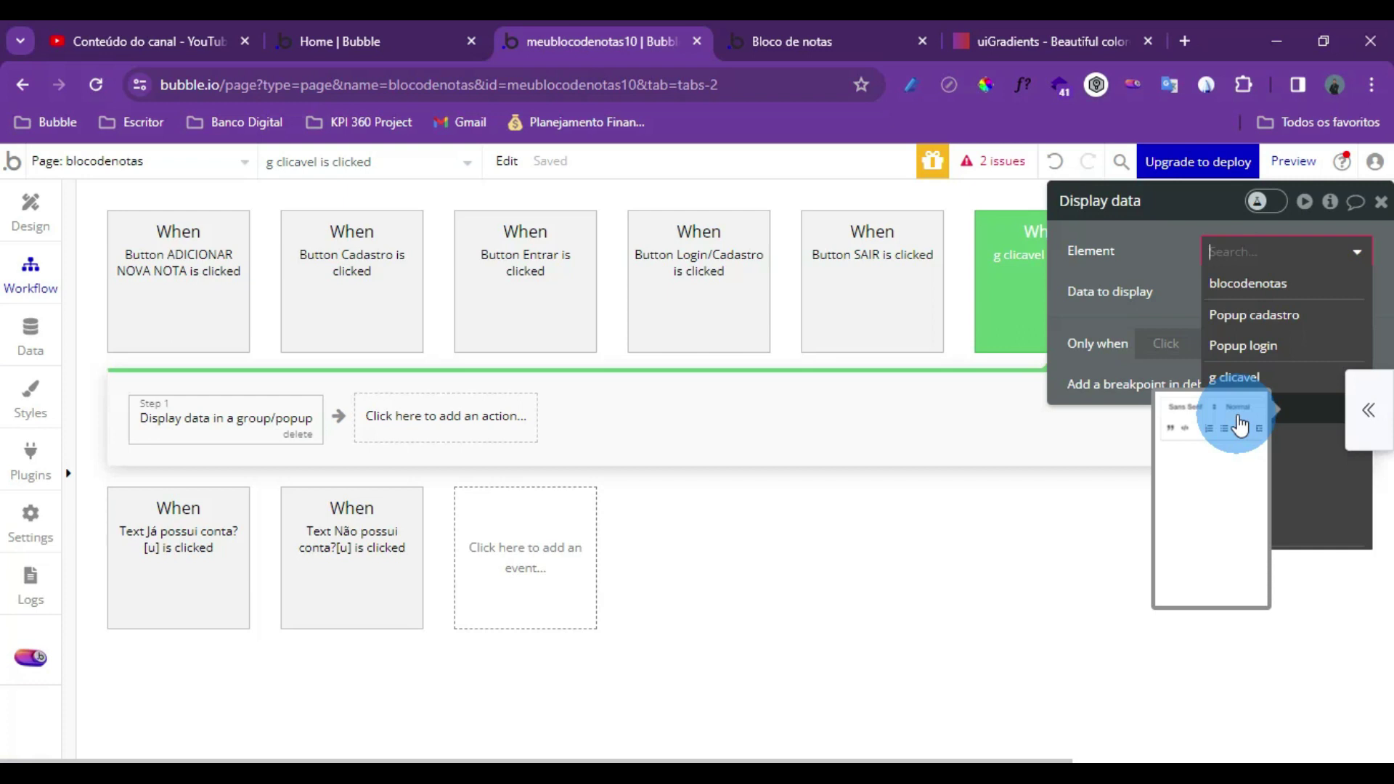
{"action": "left_click", "coordinate": [1238, 423]}
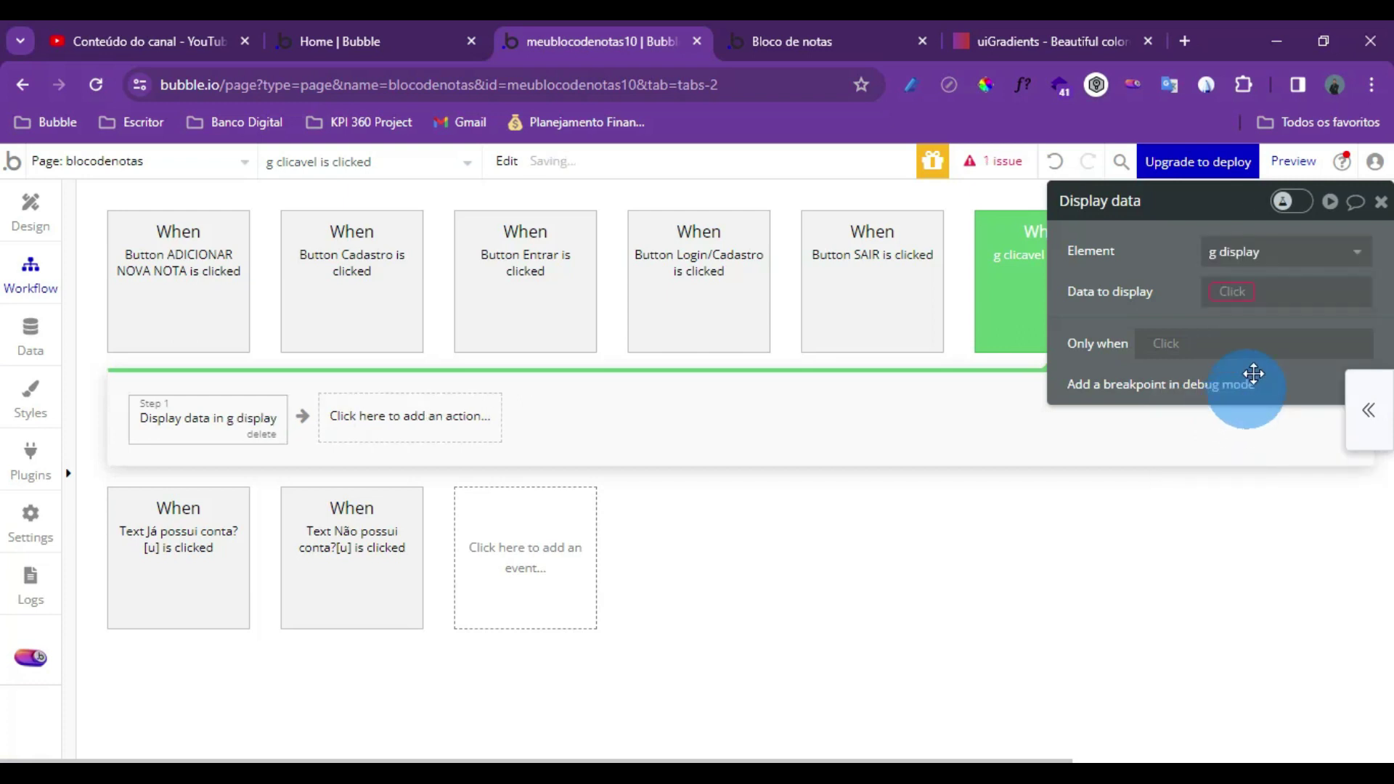
Set the action's data to display to Current cell's Nota
{"action": "left_click", "coordinate": [1238, 292]}
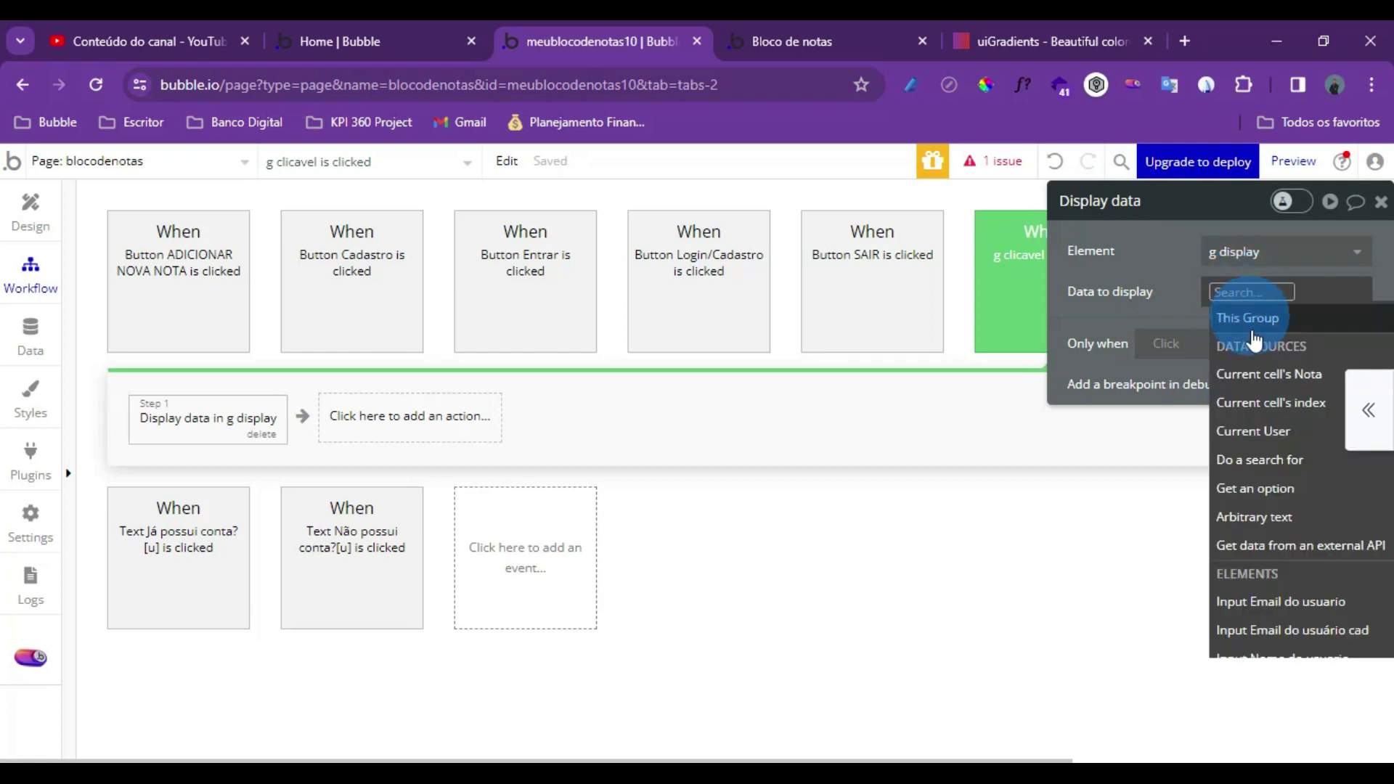
{"action": "left_click", "coordinate": [1263, 385]}
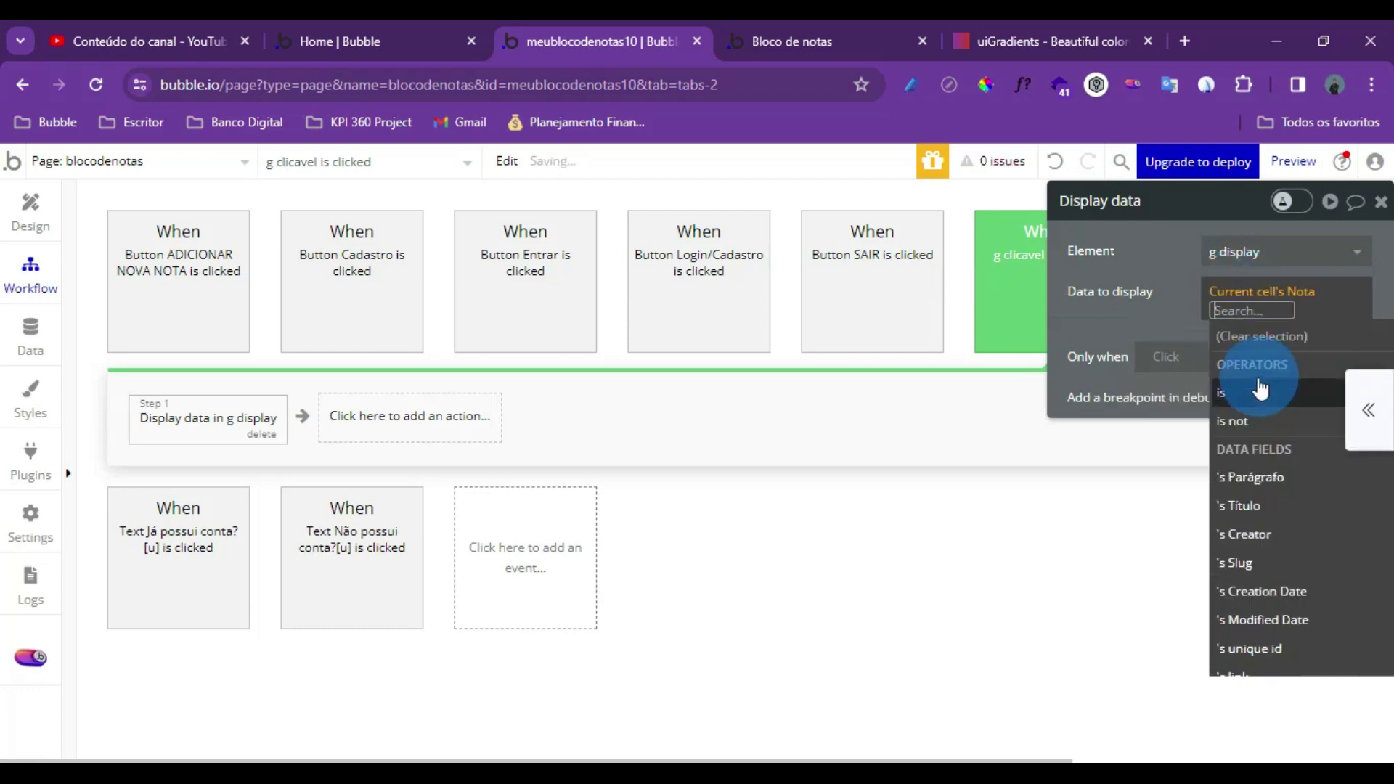
{"action": "left_click", "coordinate": [1181, 328]}
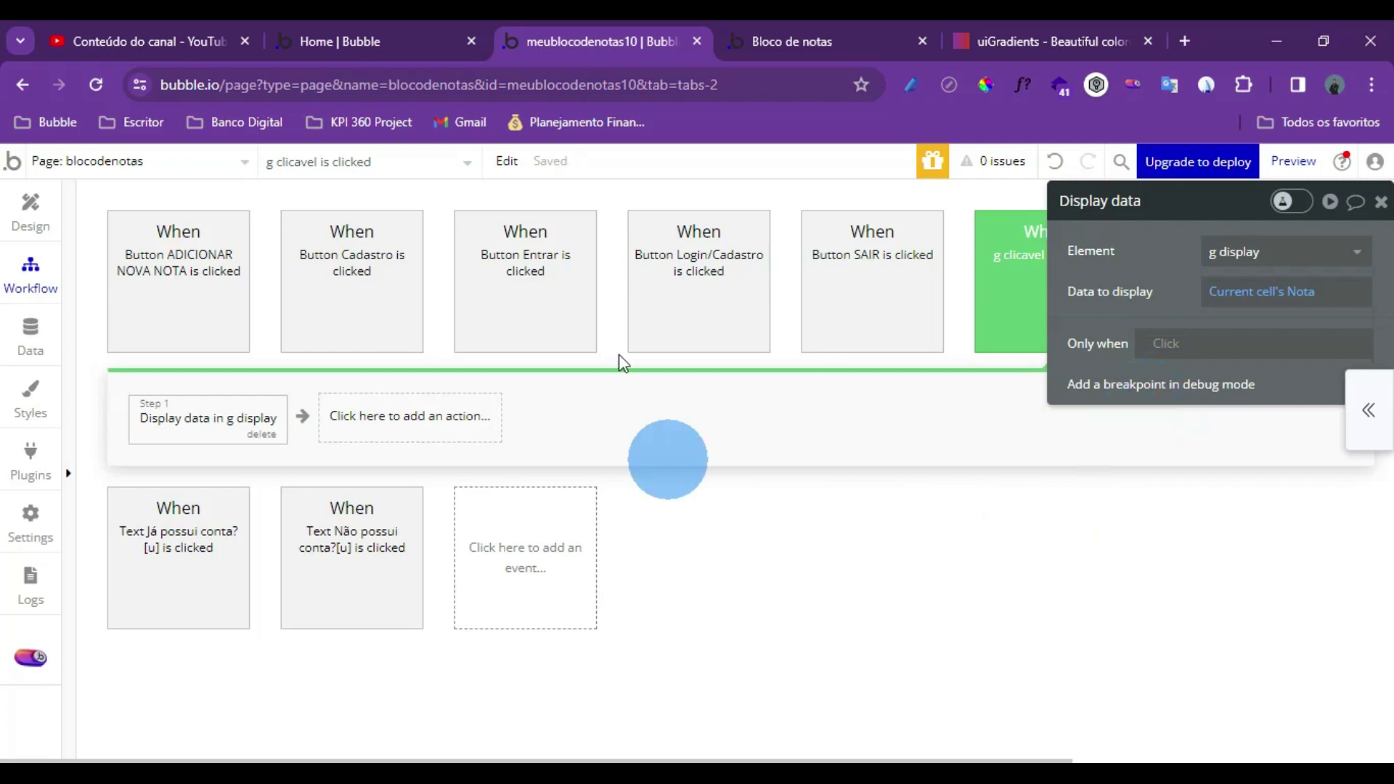
Switch to the Bloco de notas preview, refresh the page and try selecting the individual notes in the grid
{"action": "left_click", "coordinate": [777, 41]}
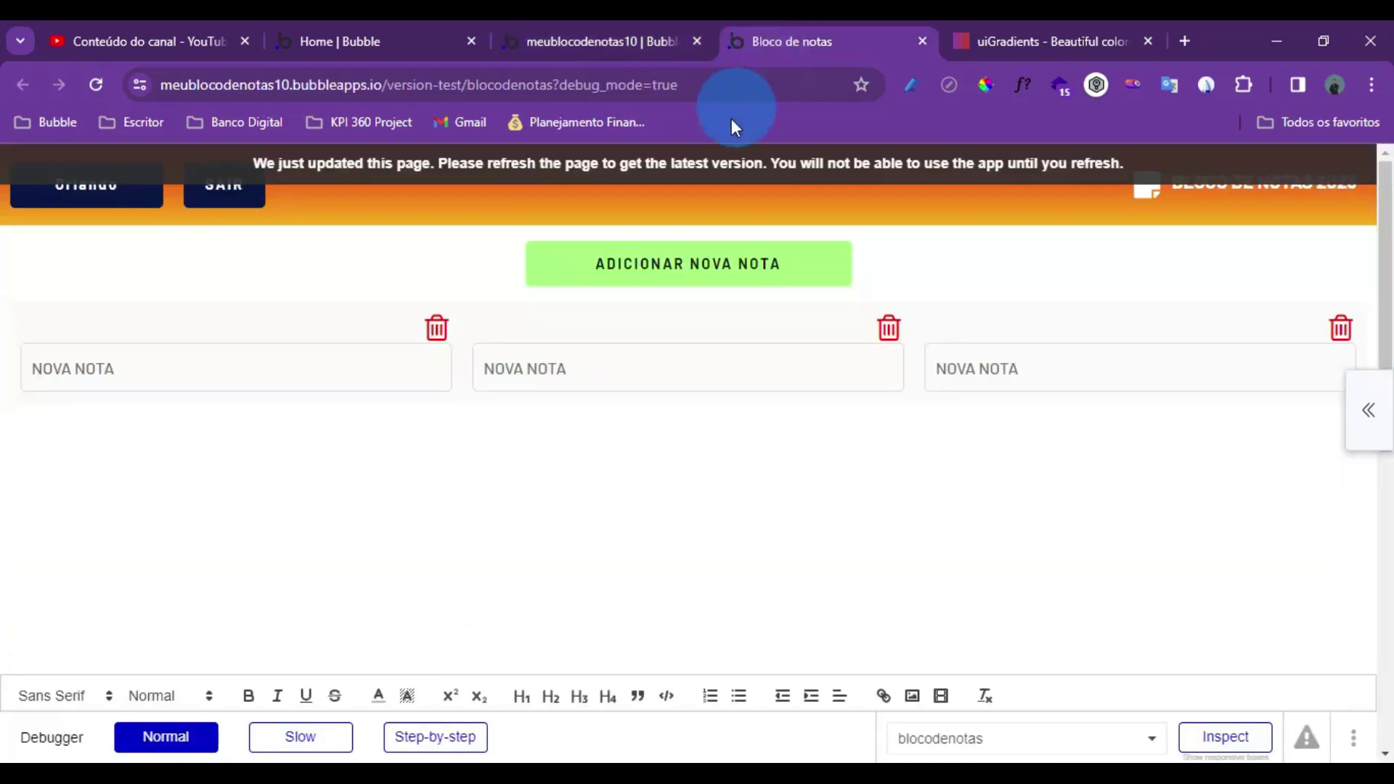
{"action": "left_click", "coordinate": [707, 178]}
{"action": "left_click", "coordinate": [1002, 346]}
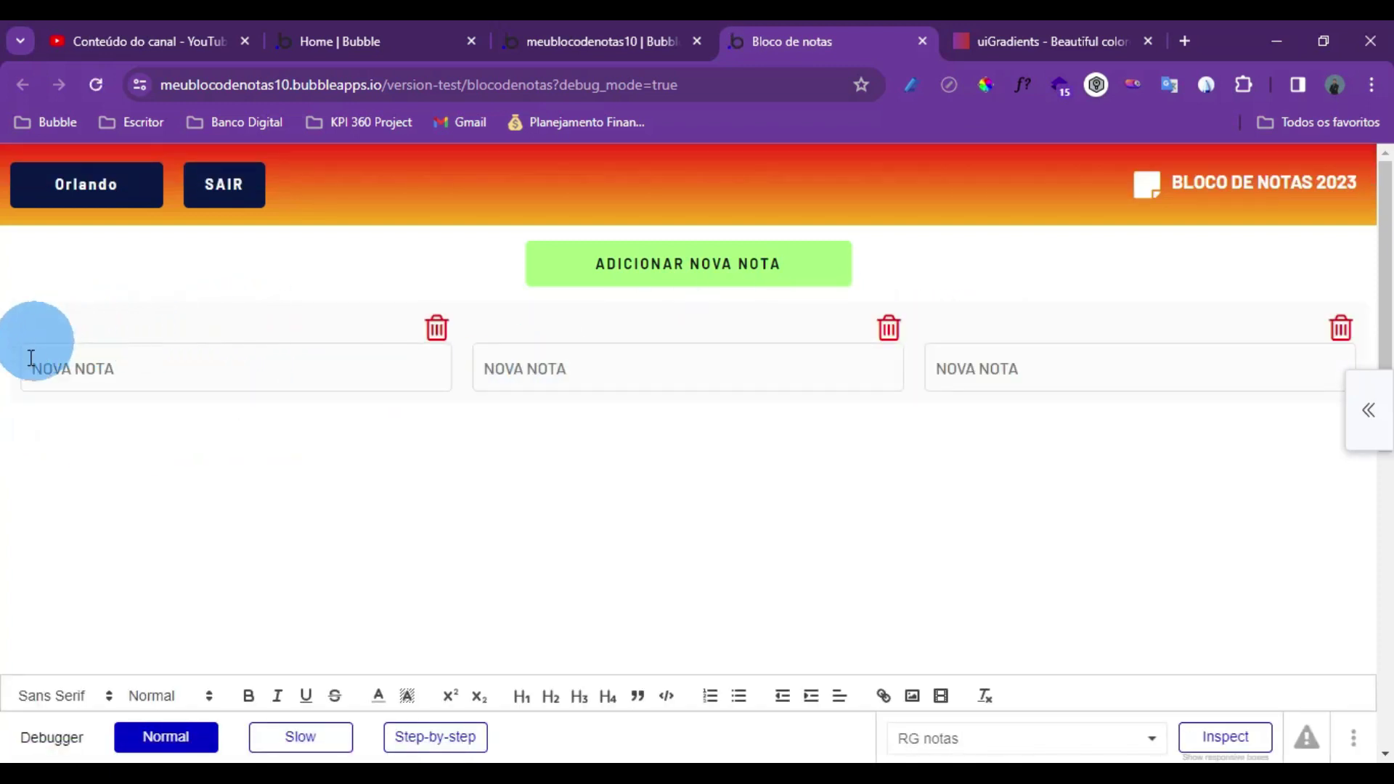
{"action": "left_click", "coordinate": [1093, 351]}
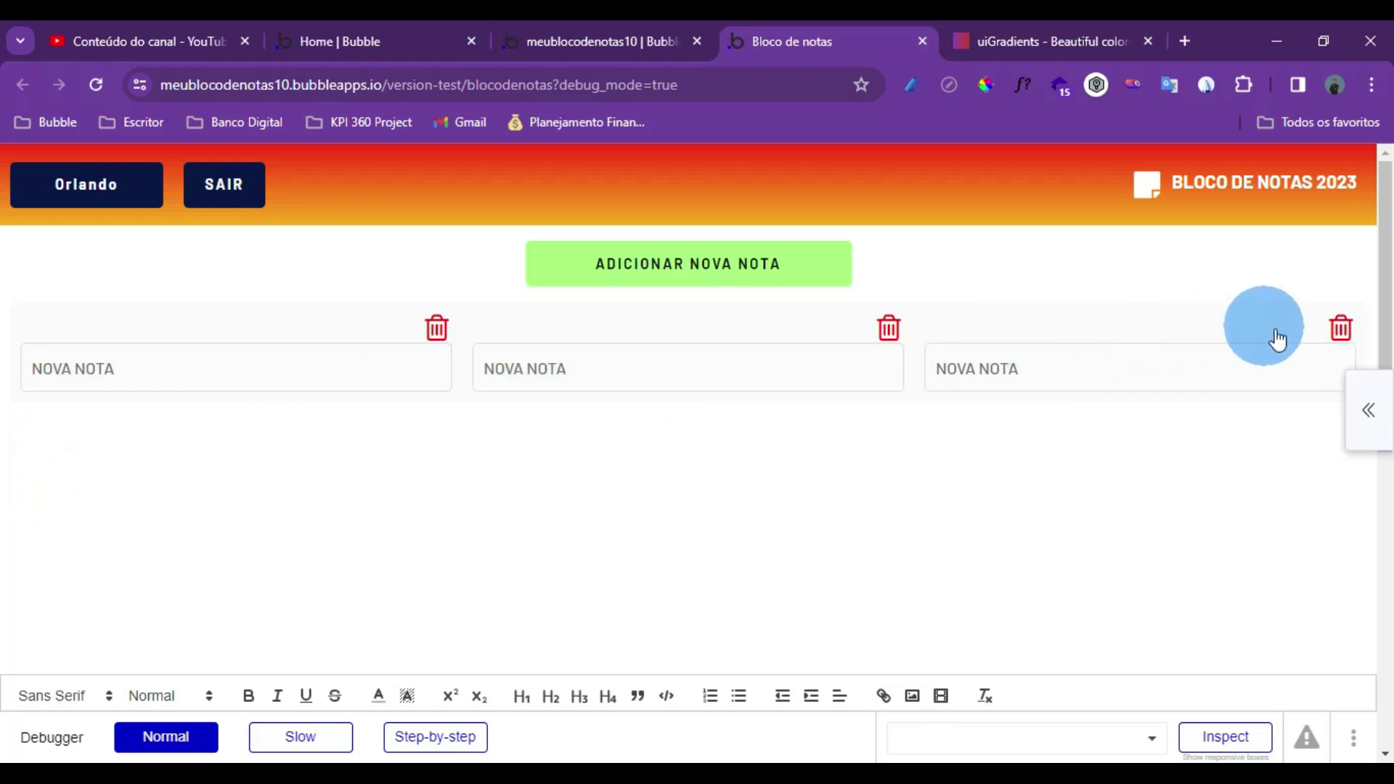
{"action": "left_click", "coordinate": [1342, 332]}
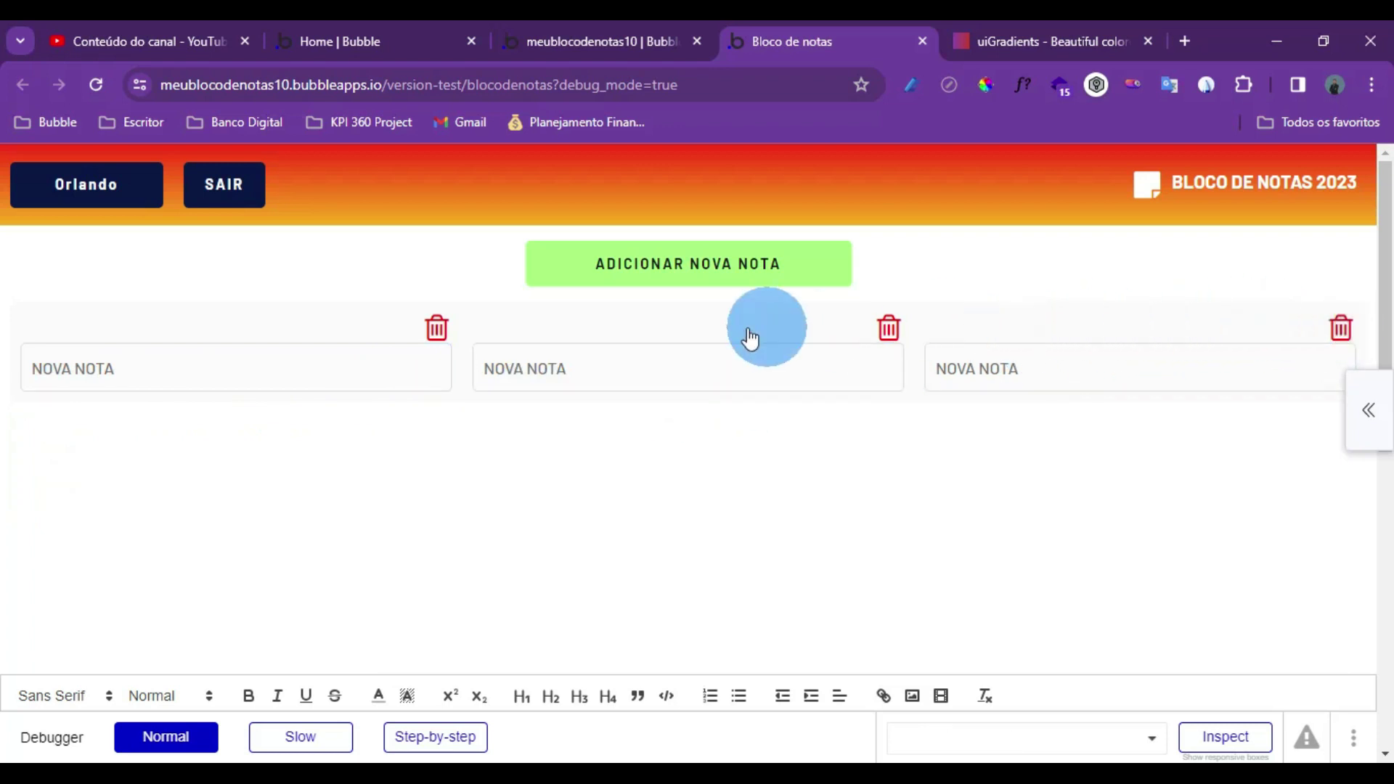
{"action": "left_click", "coordinate": [4, 385]}
{"action": "left_click", "coordinate": [180, 363]}
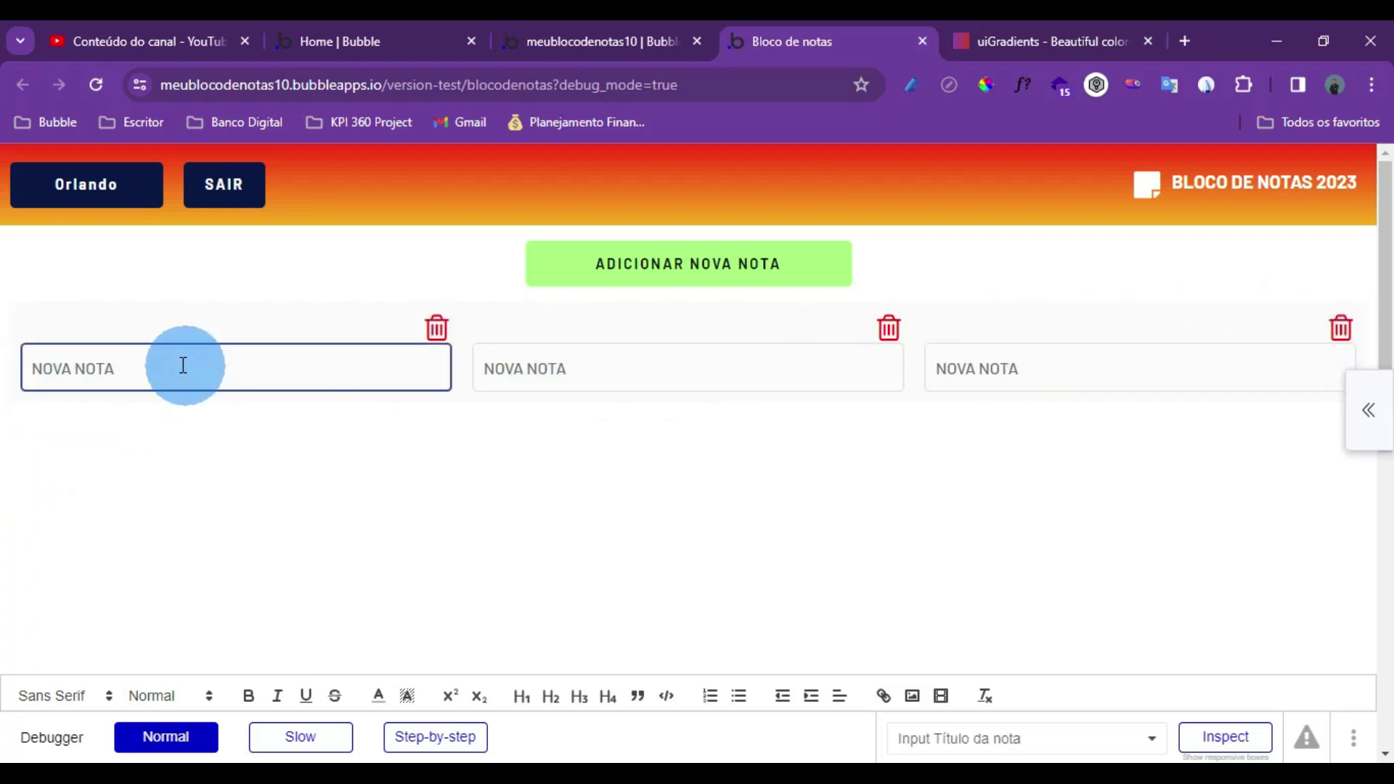
Select the first note in the preview and examine the rich text editor below the notes grid
{"action": "left_click", "coordinate": [136, 341]}
{"action": "scroll", "coordinate": [135, 342], "scroll_direction": "down", "scroll_amount": 4}
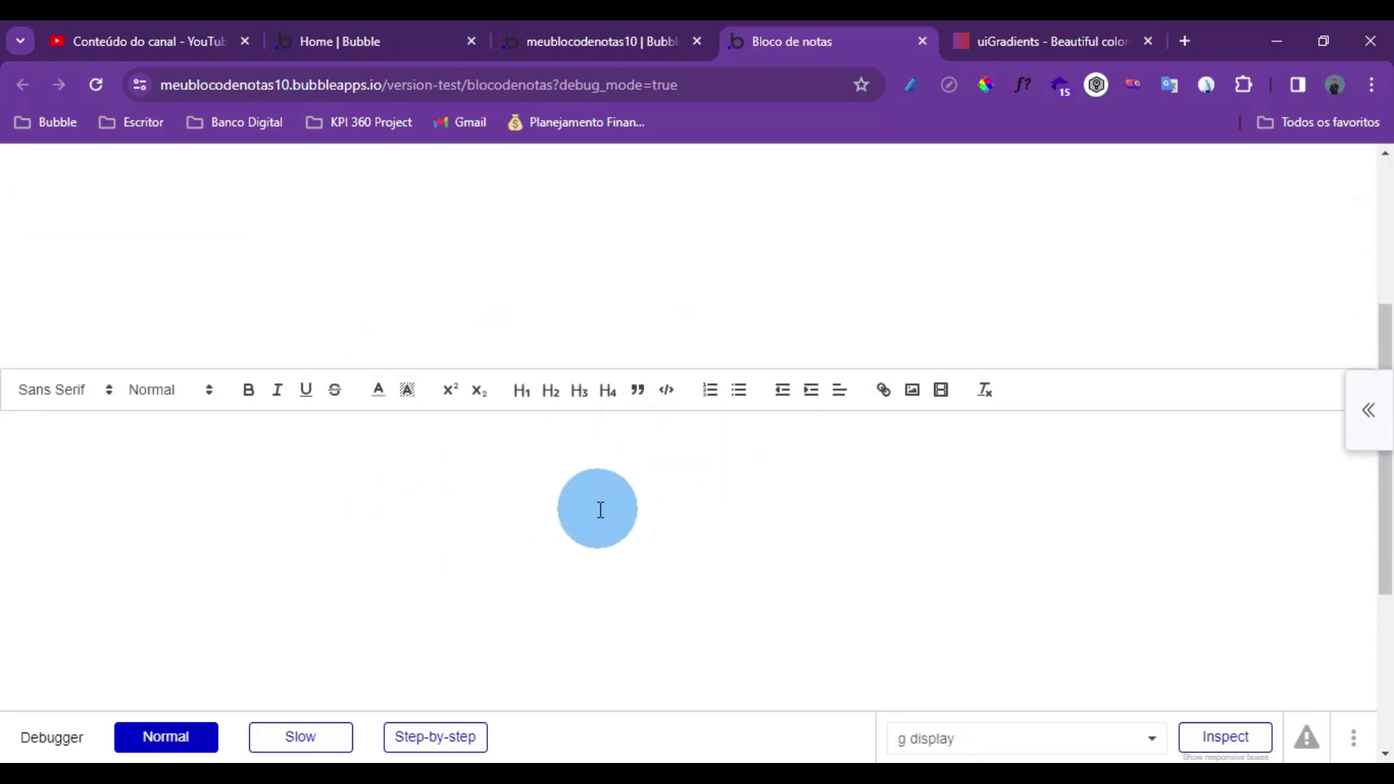
{"action": "scroll", "coordinate": [598, 507], "scroll_direction": "up", "scroll_amount": 4}
{"action": "scroll", "coordinate": [591, 504], "scroll_direction": "down", "scroll_amount": 4}
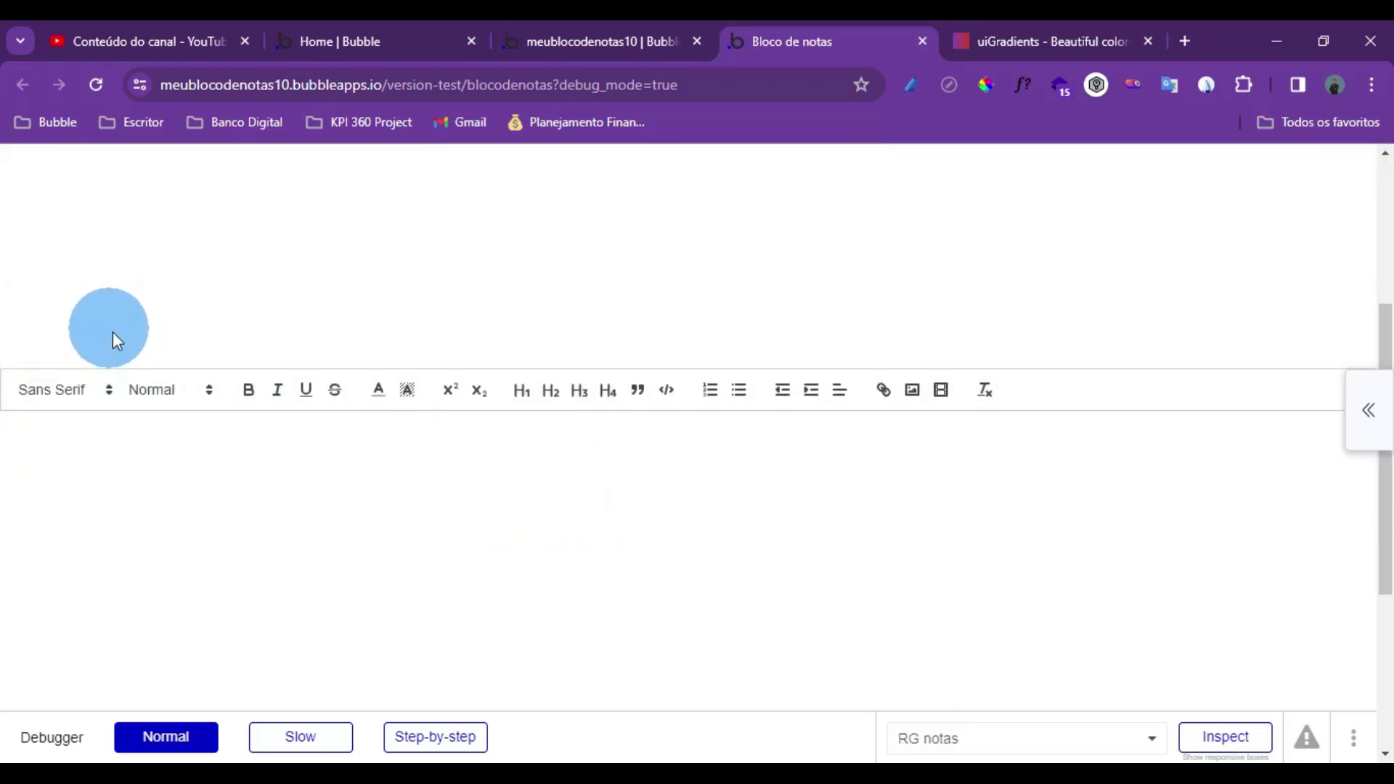
{"action": "scroll", "coordinate": [110, 334], "scroll_direction": "up", "scroll_amount": 4}
{"action": "scroll", "coordinate": [526, 225], "scroll_direction": "down", "scroll_amount": 1}
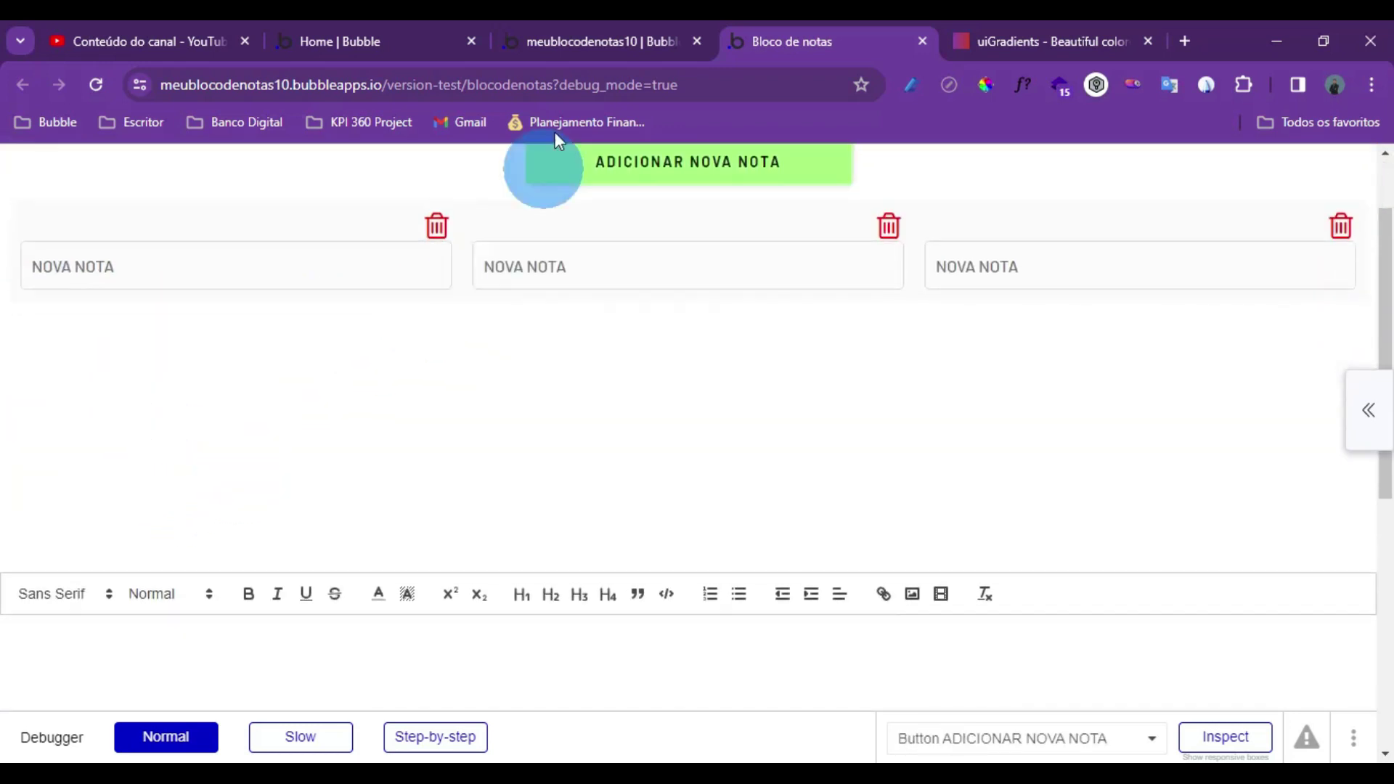
In the Bubble editor's design view, add a text element and place it inside g display above the rich text input
{"action": "left_click", "coordinate": [570, 38]}
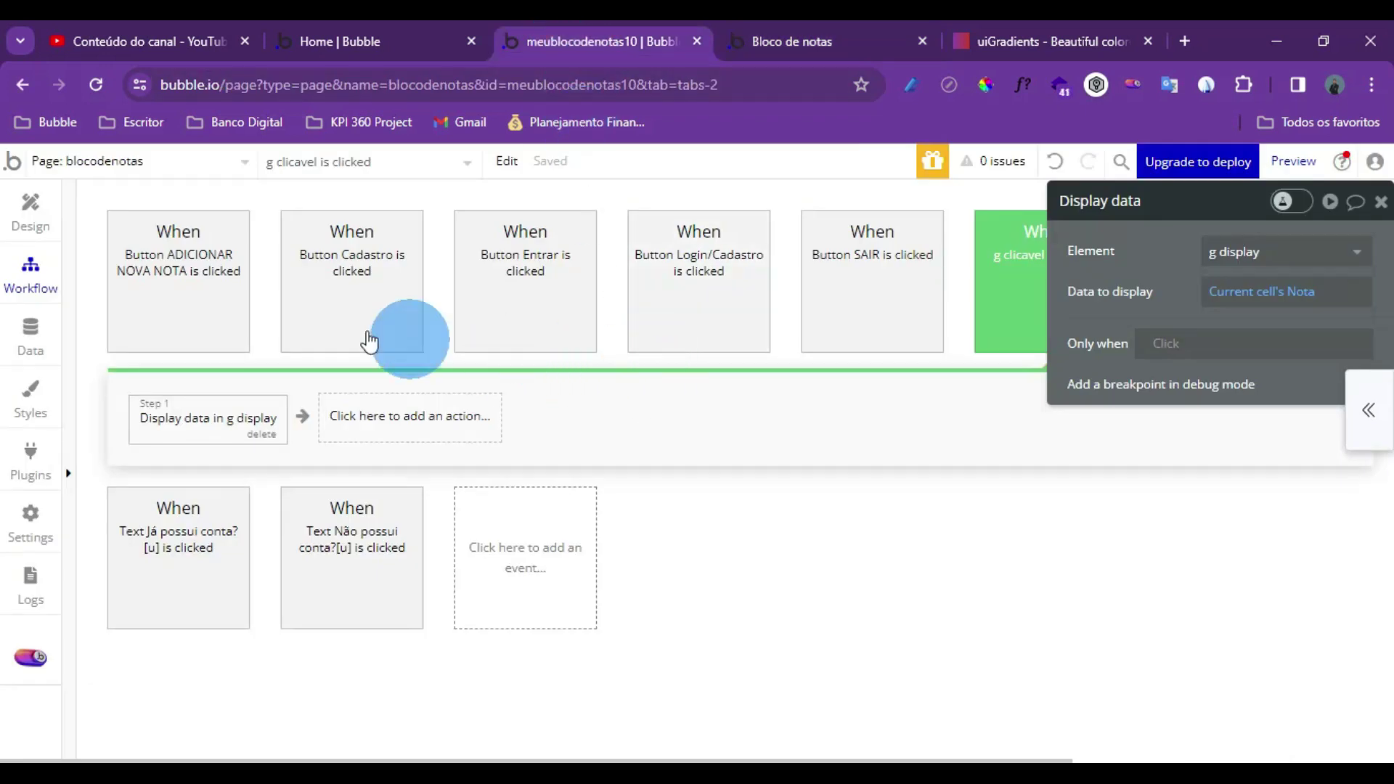
{"action": "left_click", "coordinate": [42, 239]}
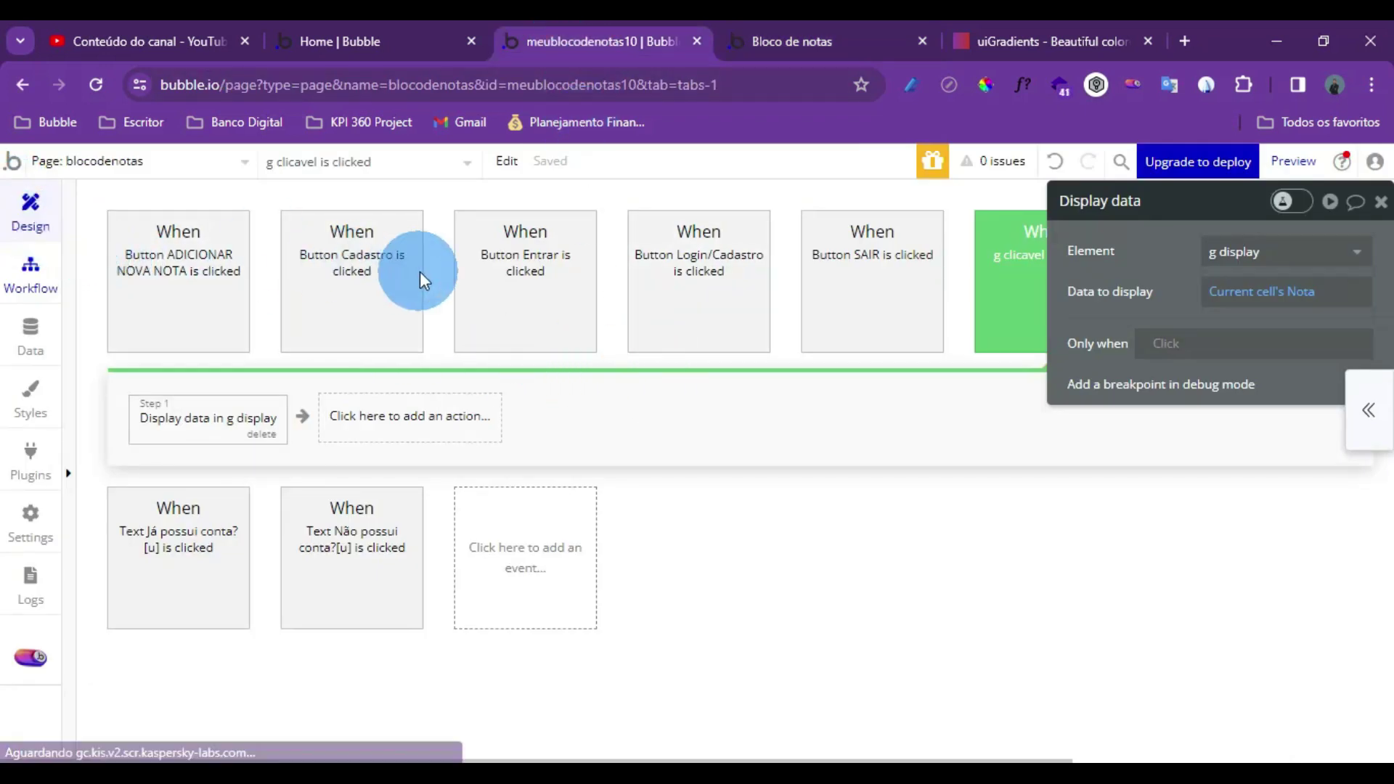
{"action": "scroll", "coordinate": [501, 399], "scroll_direction": "up", "scroll_amount": 3}
{"action": "scroll", "coordinate": [484, 385], "scroll_direction": "down", "scroll_amount": 2}
{"action": "scroll", "coordinate": [489, 367], "scroll_direction": "up", "scroll_amount": 3}
{"action": "scroll", "coordinate": [483, 365], "scroll_direction": "down", "scroll_amount": 2}
{"action": "scroll", "coordinate": [508, 348], "scroll_direction": "up", "scroll_amount": 3}
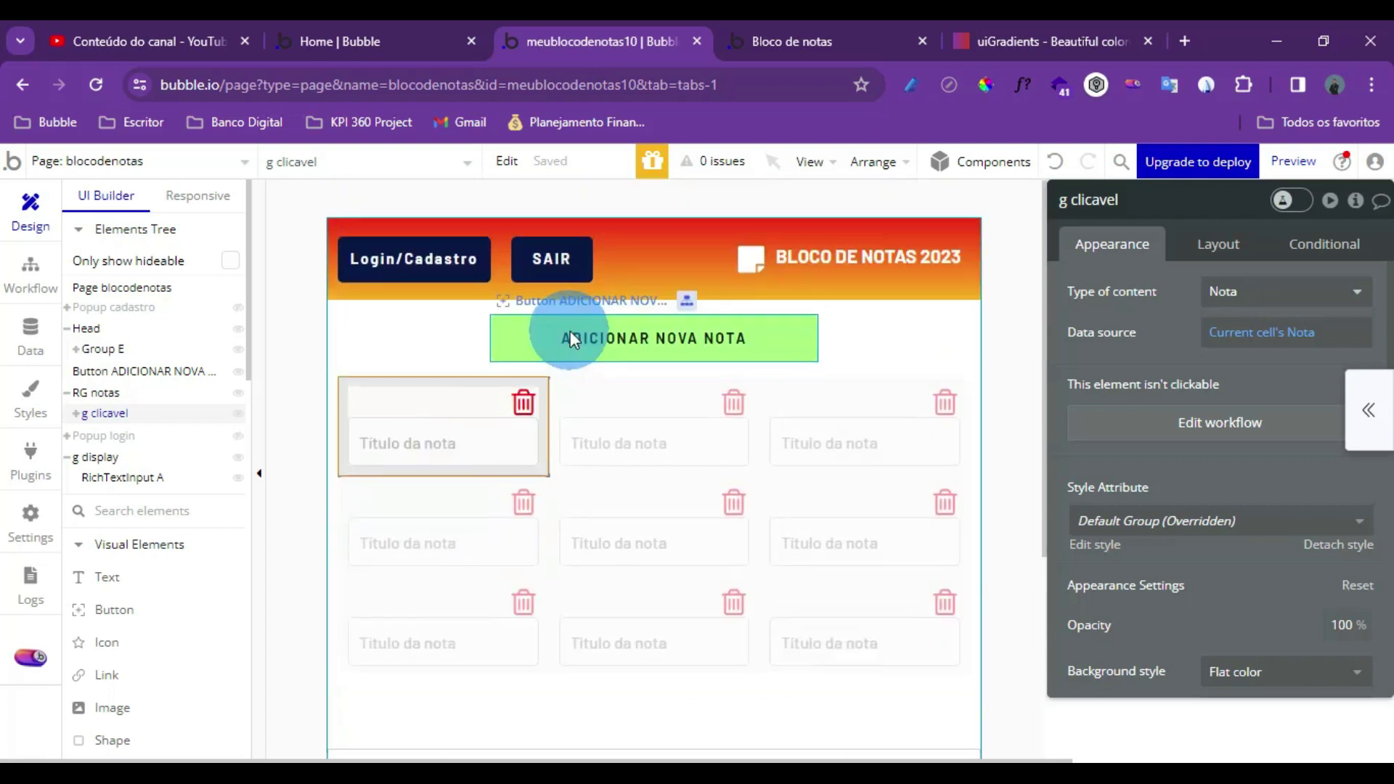
{"action": "scroll", "coordinate": [678, 333], "scroll_direction": "down", "scroll_amount": 4}
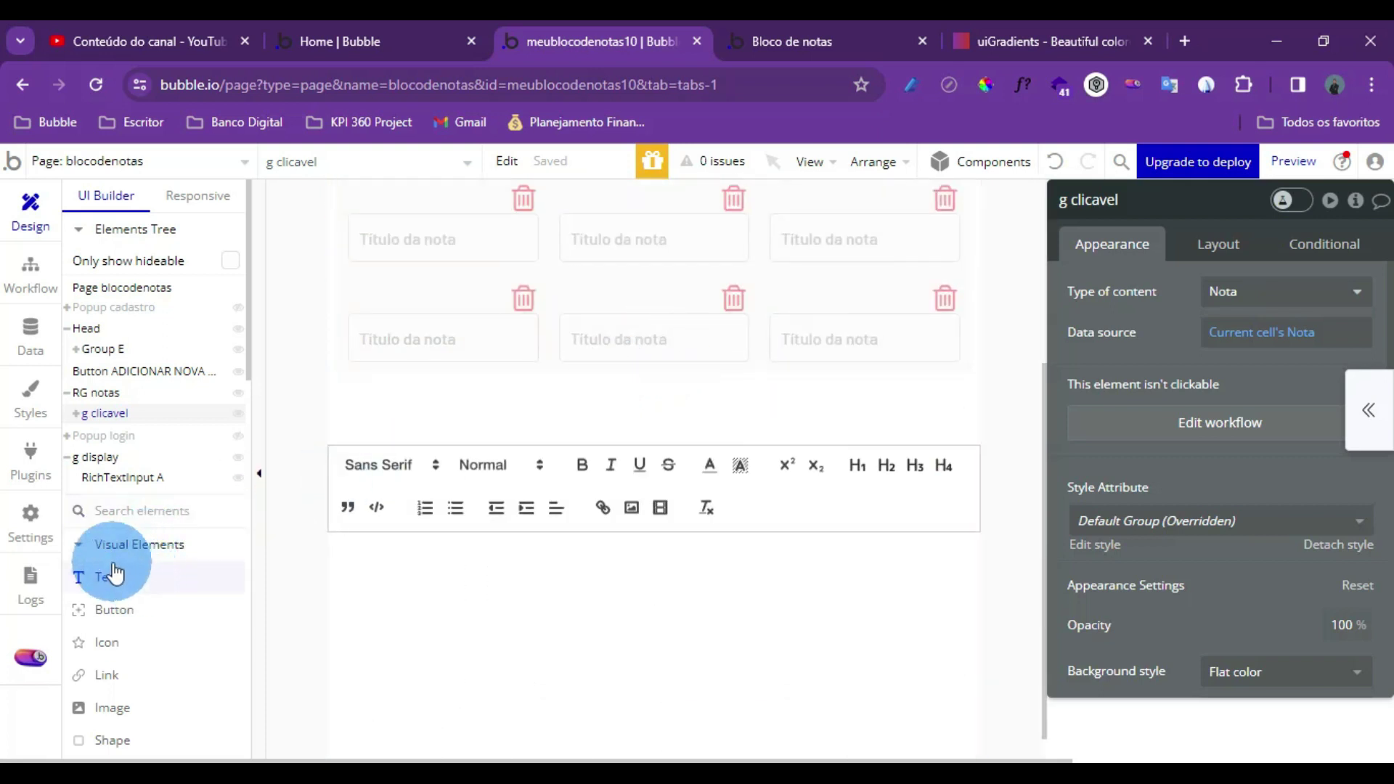
{"action": "left_click_drag", "start_coordinate": [106, 578], "coordinate": [398, 442]}
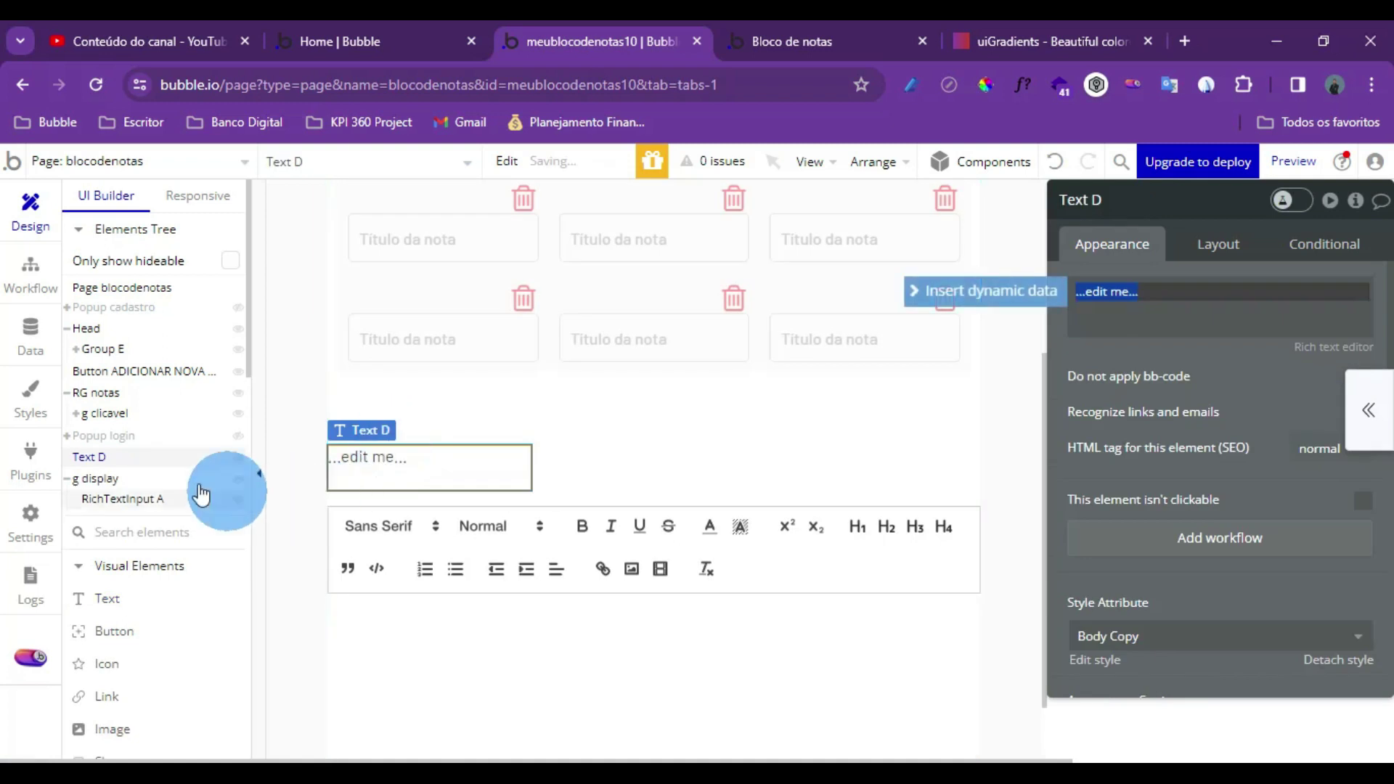
{"action": "left_click", "coordinate": [95, 461]}
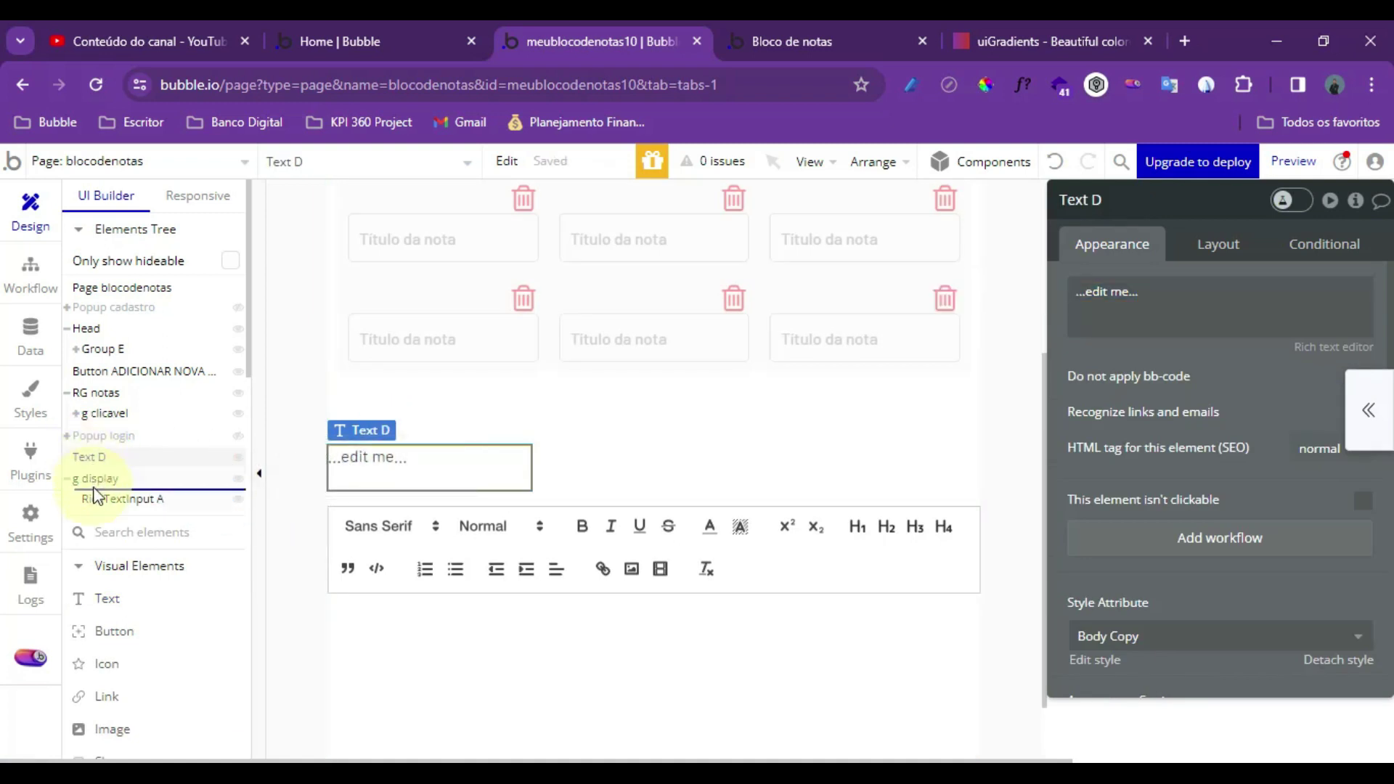
{"action": "left_click_drag", "start_coordinate": [94, 494], "coordinate": [94, 493]}
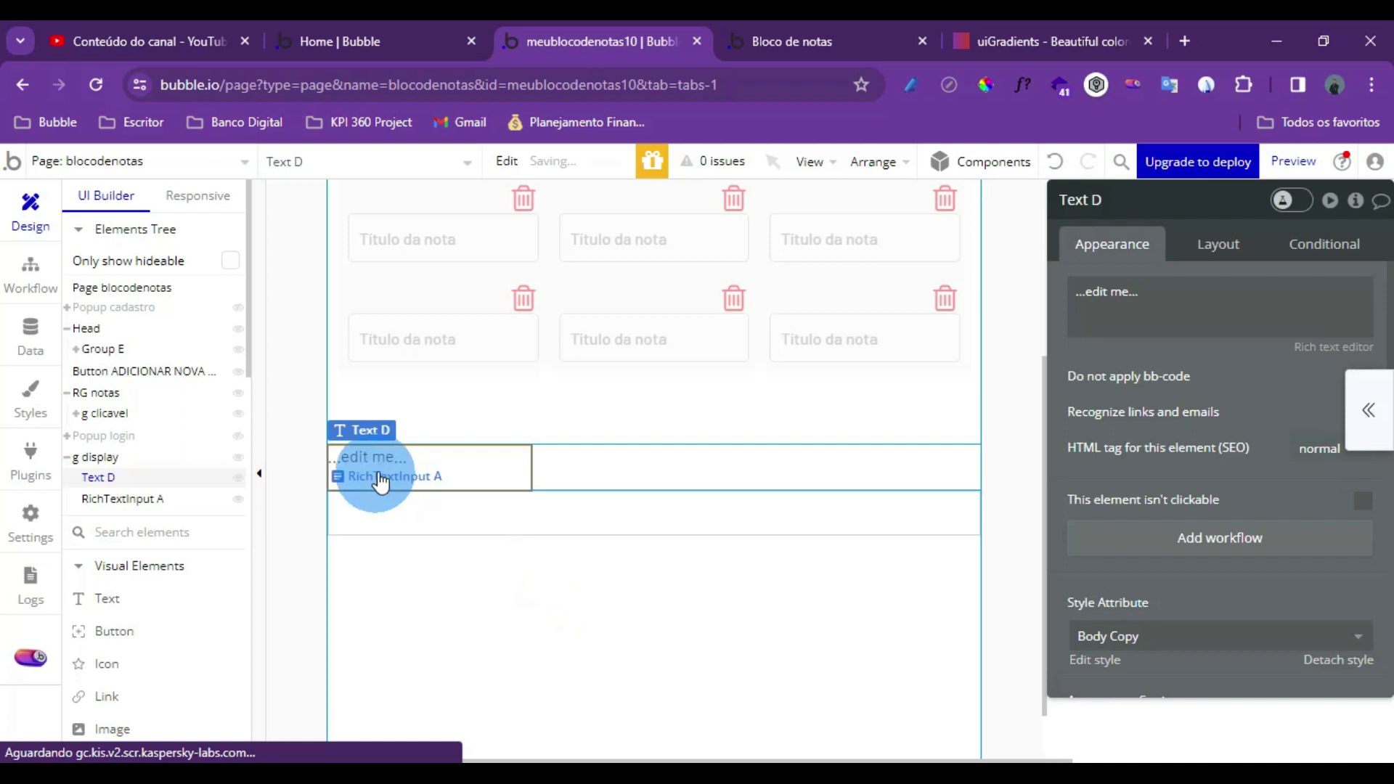
Apply the H2 Heading - Dark style to the new text element in g display
{"action": "scroll", "coordinate": [1139, 376], "scroll_direction": "down", "scroll_amount": 3}
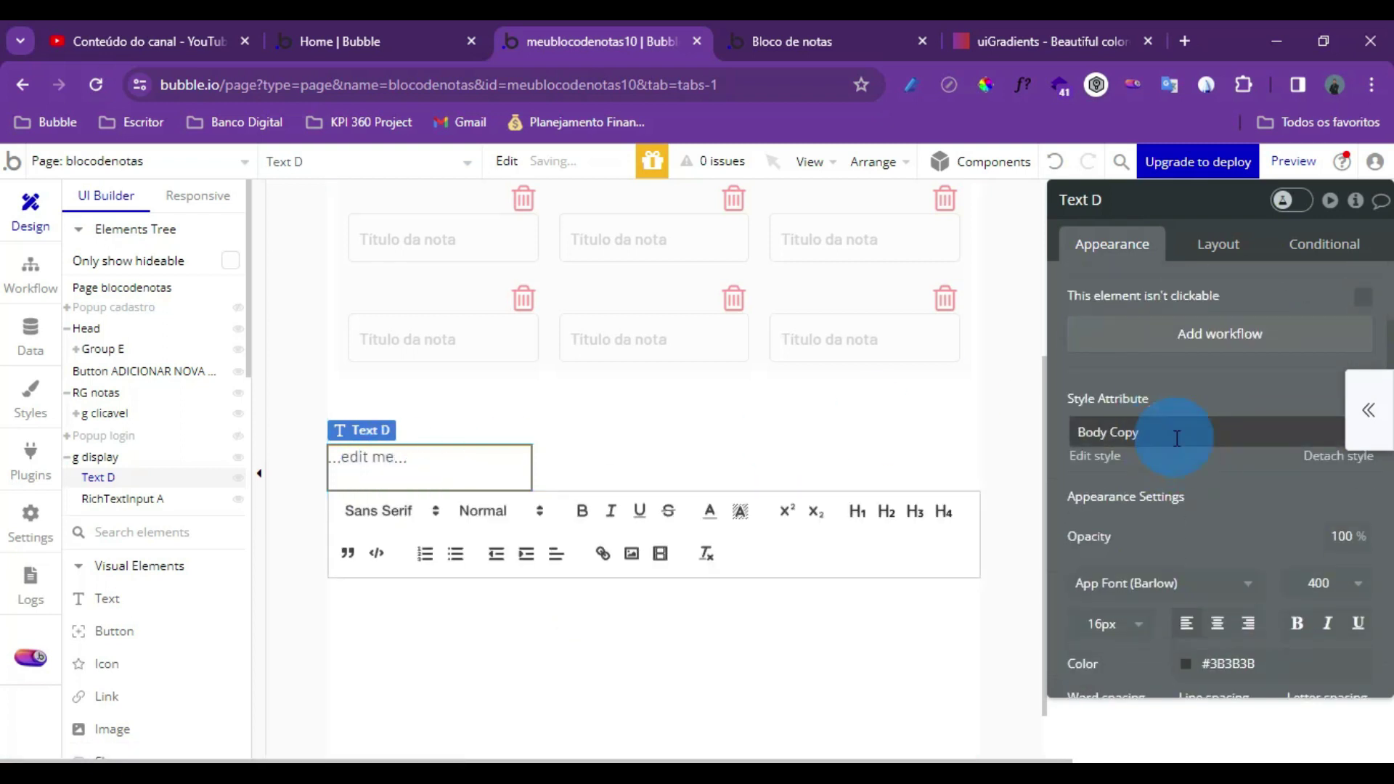
{"action": "left_click", "coordinate": [1176, 438]}
{"action": "scroll", "coordinate": [1157, 551], "scroll_direction": "down", "scroll_amount": 2}
{"action": "scroll", "coordinate": [1142, 570], "scroll_direction": "up", "scroll_amount": 2}
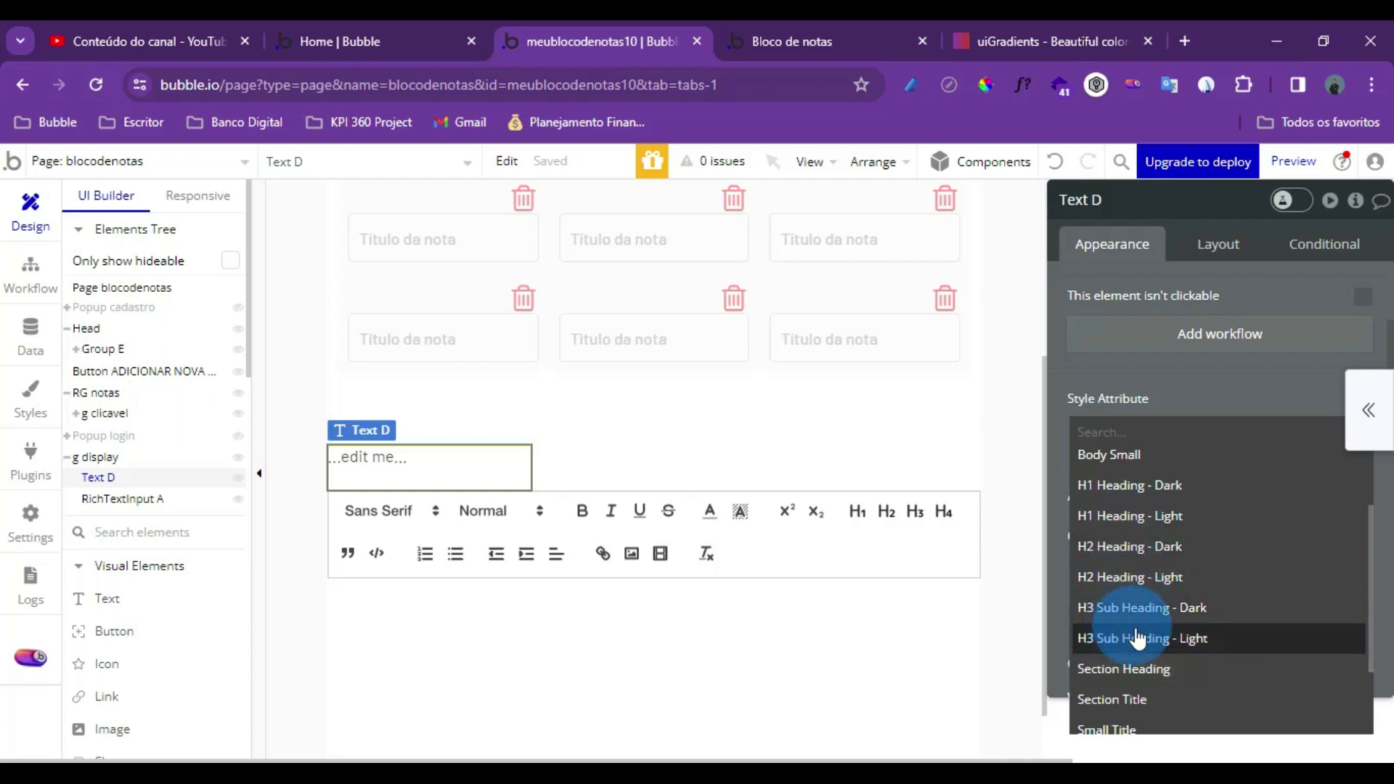
{"action": "left_click", "coordinate": [1119, 553]}
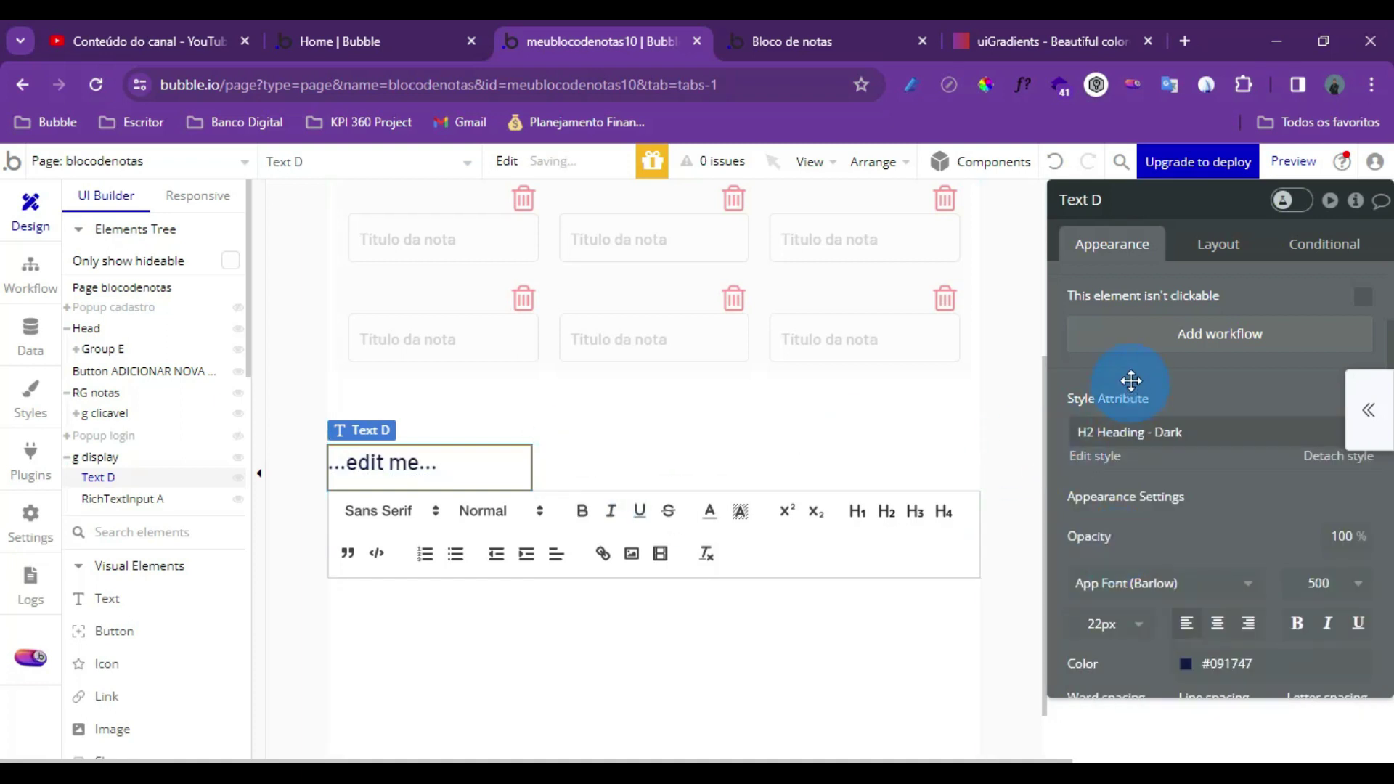
{"action": "scroll", "coordinate": [1131, 385], "scroll_direction": "up", "scroll_amount": 3}
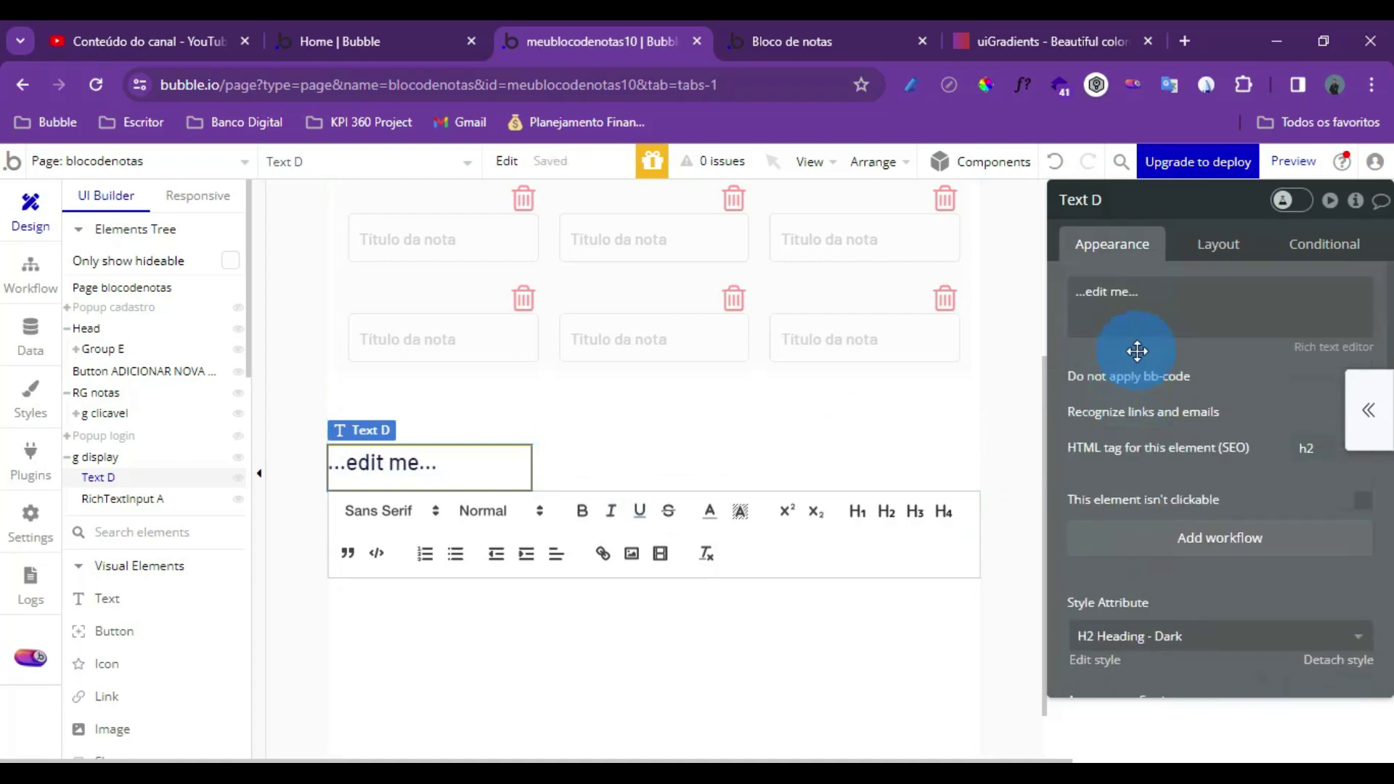
Set the heading's content to the dynamic value Parent group's Nota's Título and remove its fixed width
{"action": "left_click", "coordinate": [672, 485]}
{"action": "left_click", "coordinate": [434, 461]}
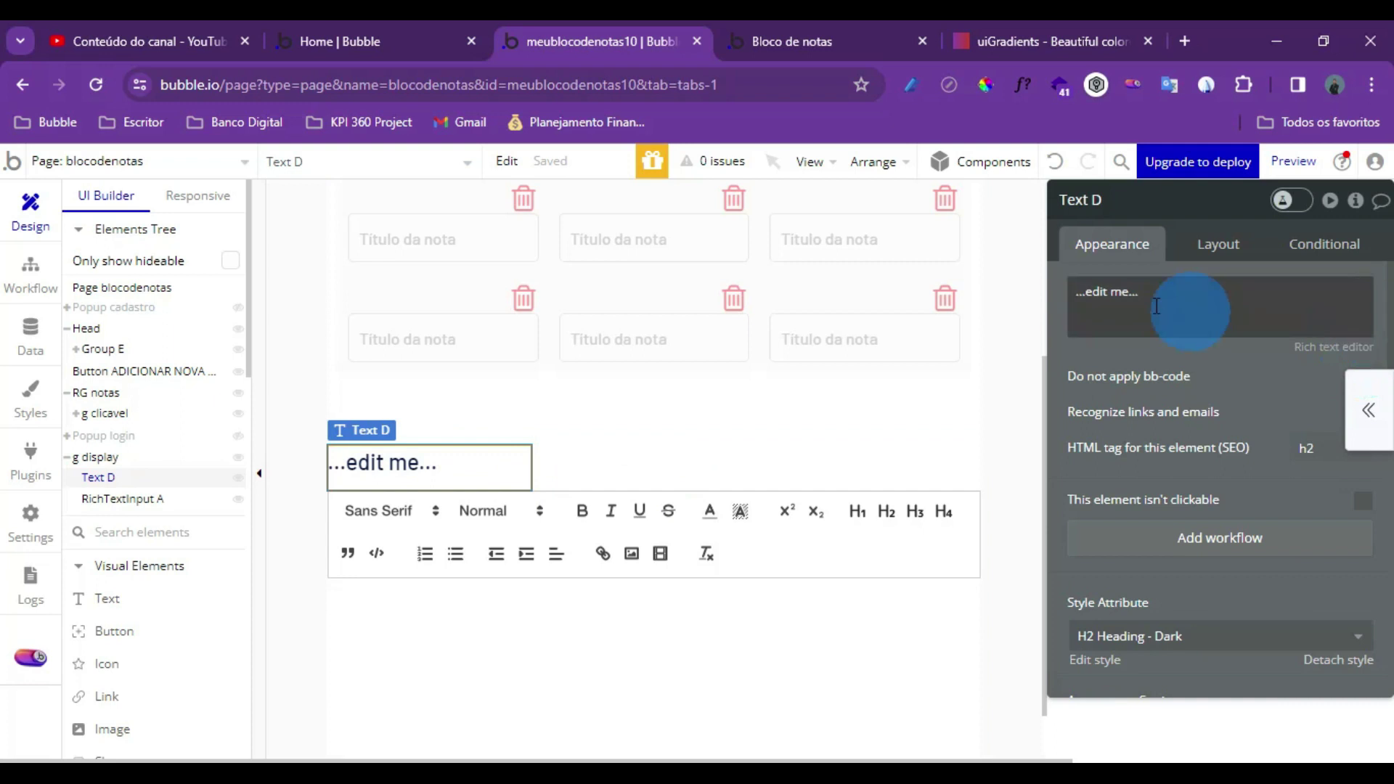
{"action": "left_click", "coordinate": [1016, 291]}
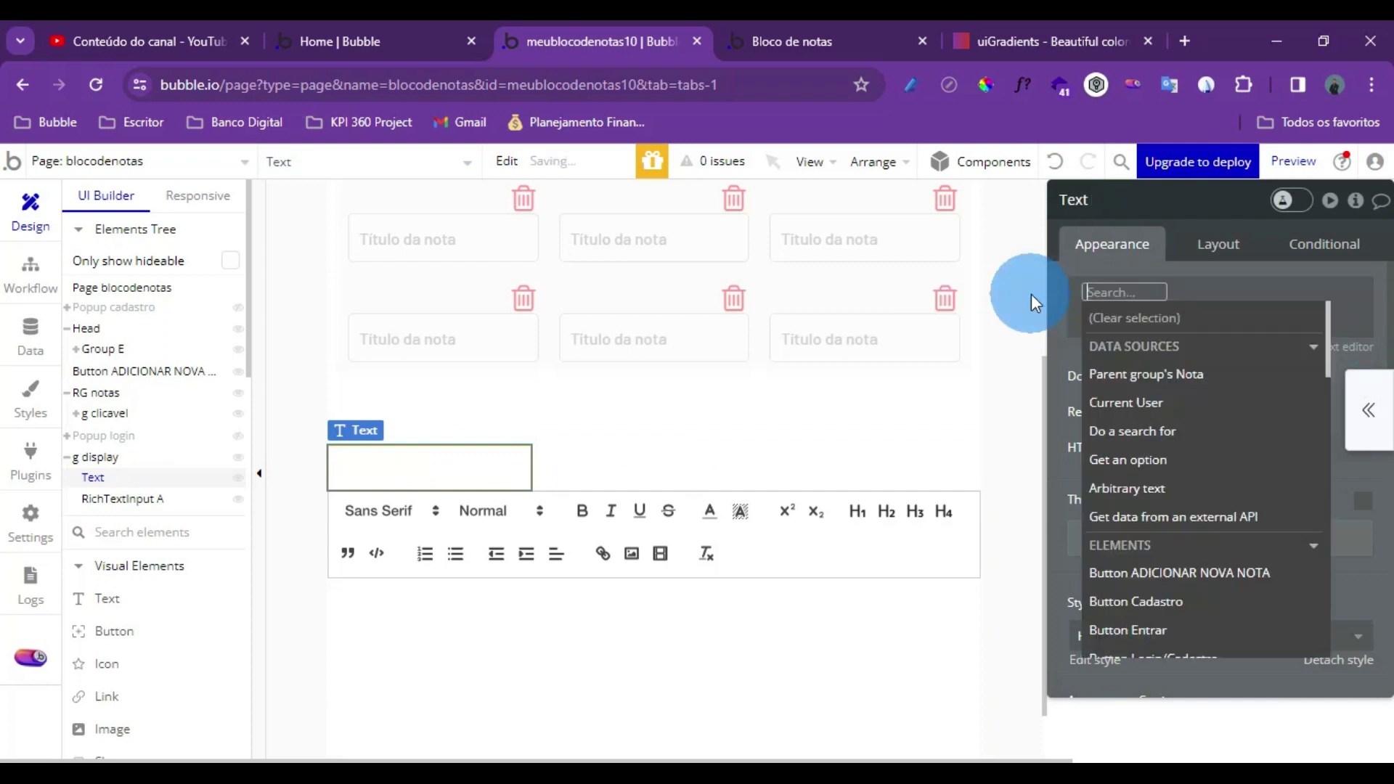
{"action": "left_click", "coordinate": [1156, 378]}
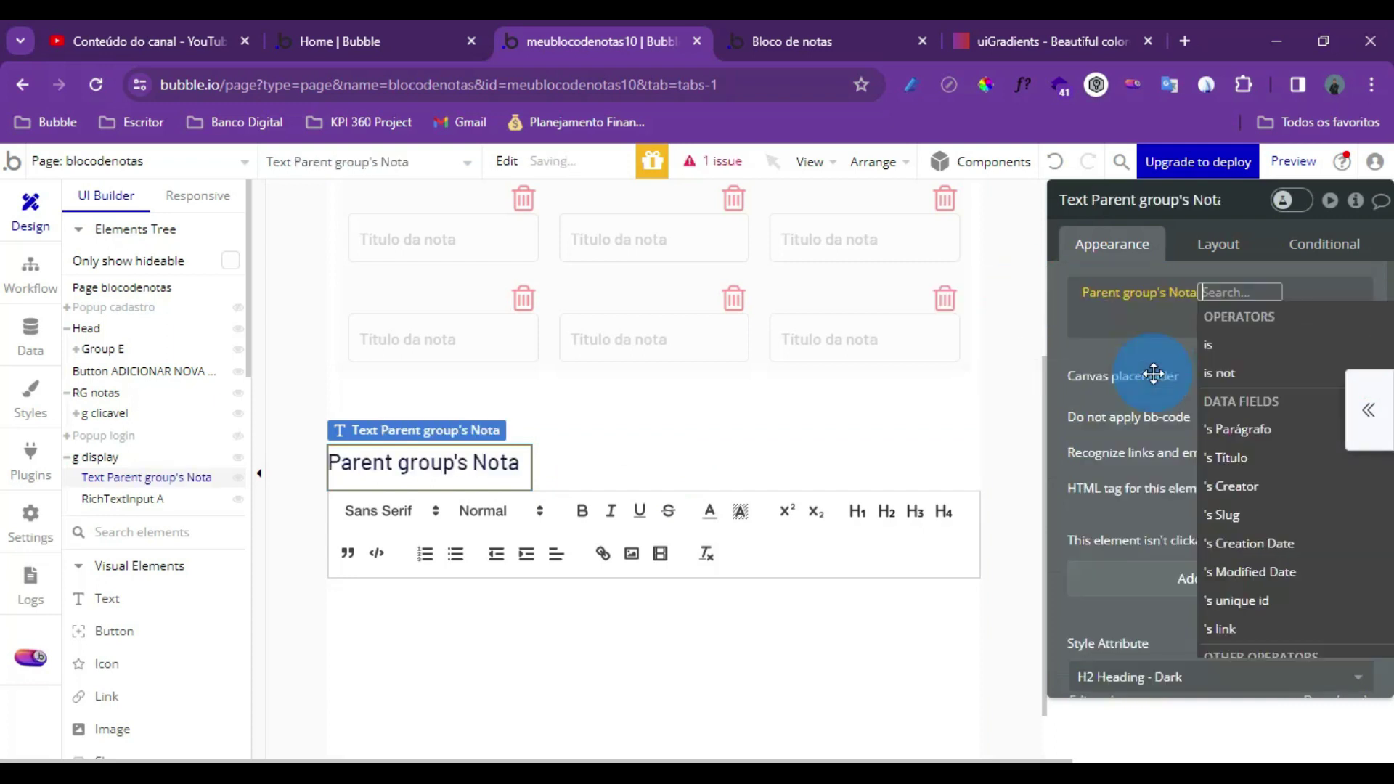
{"action": "left_click", "coordinate": [1241, 454]}
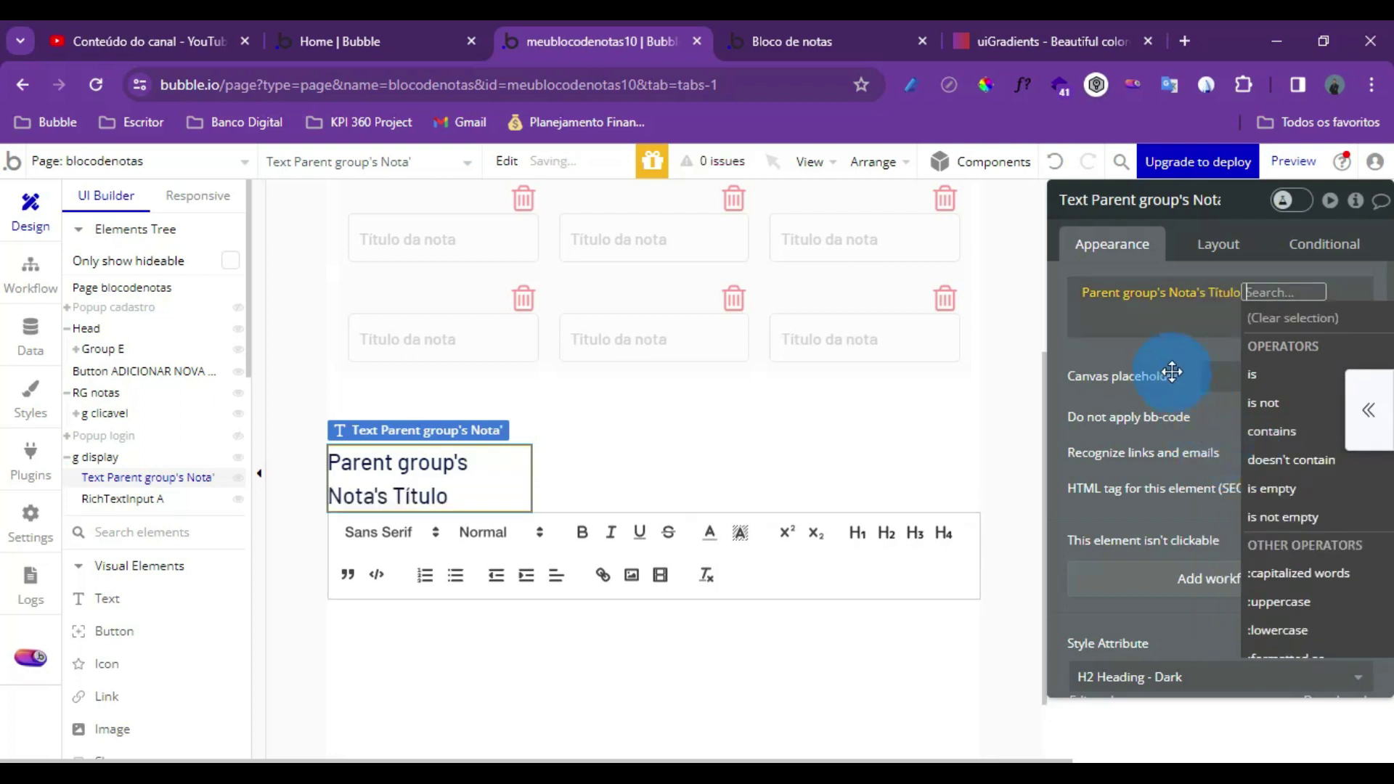
{"action": "left_click", "coordinate": [1144, 363]}
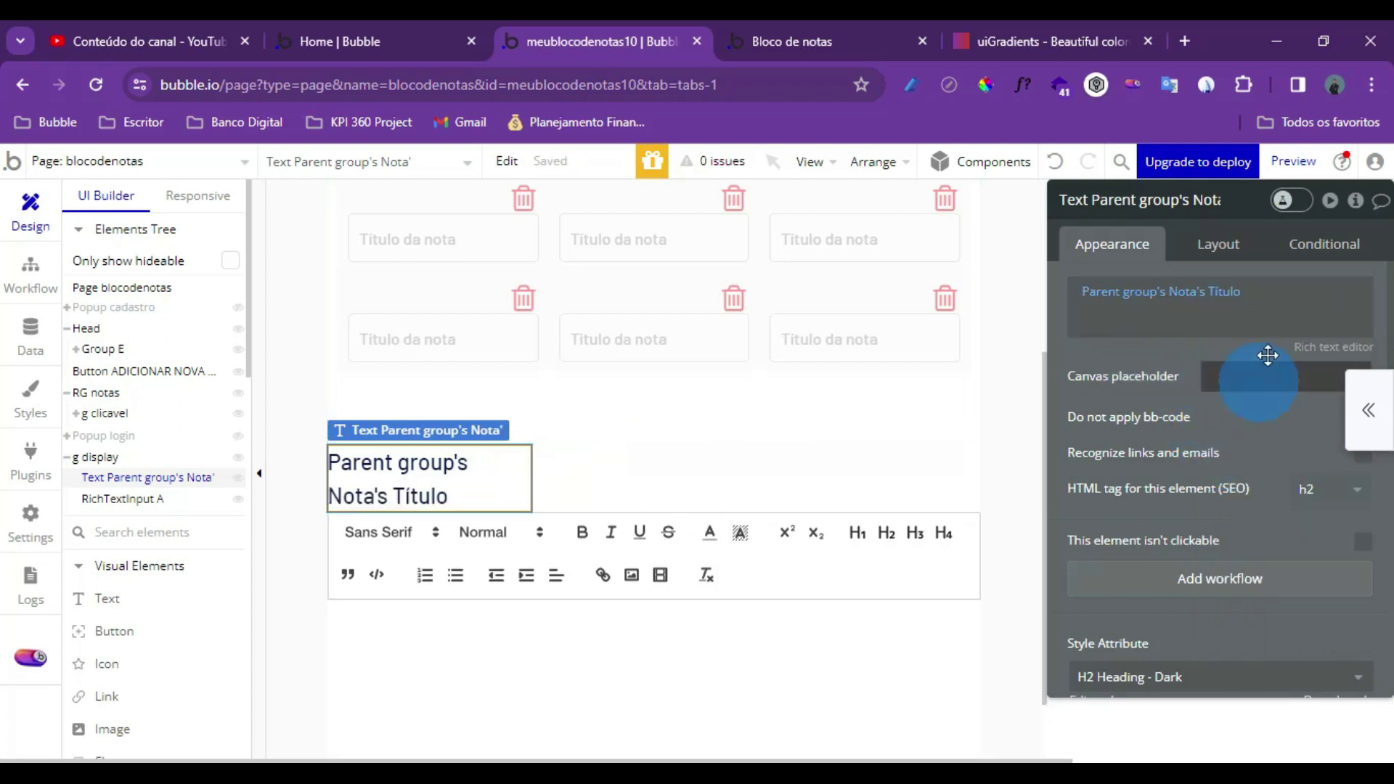
{"action": "left_click", "coordinate": [1235, 247]}
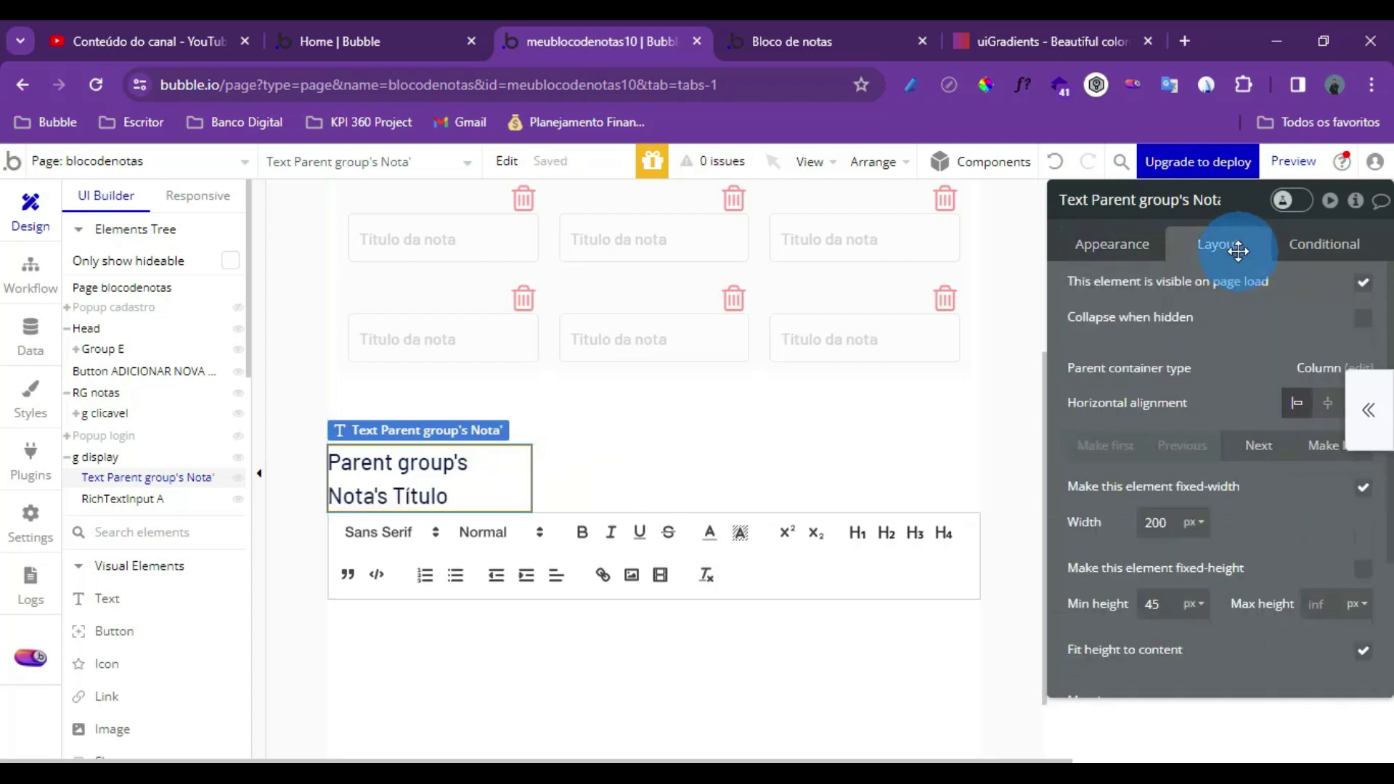
{"action": "left_click", "coordinate": [1363, 492]}
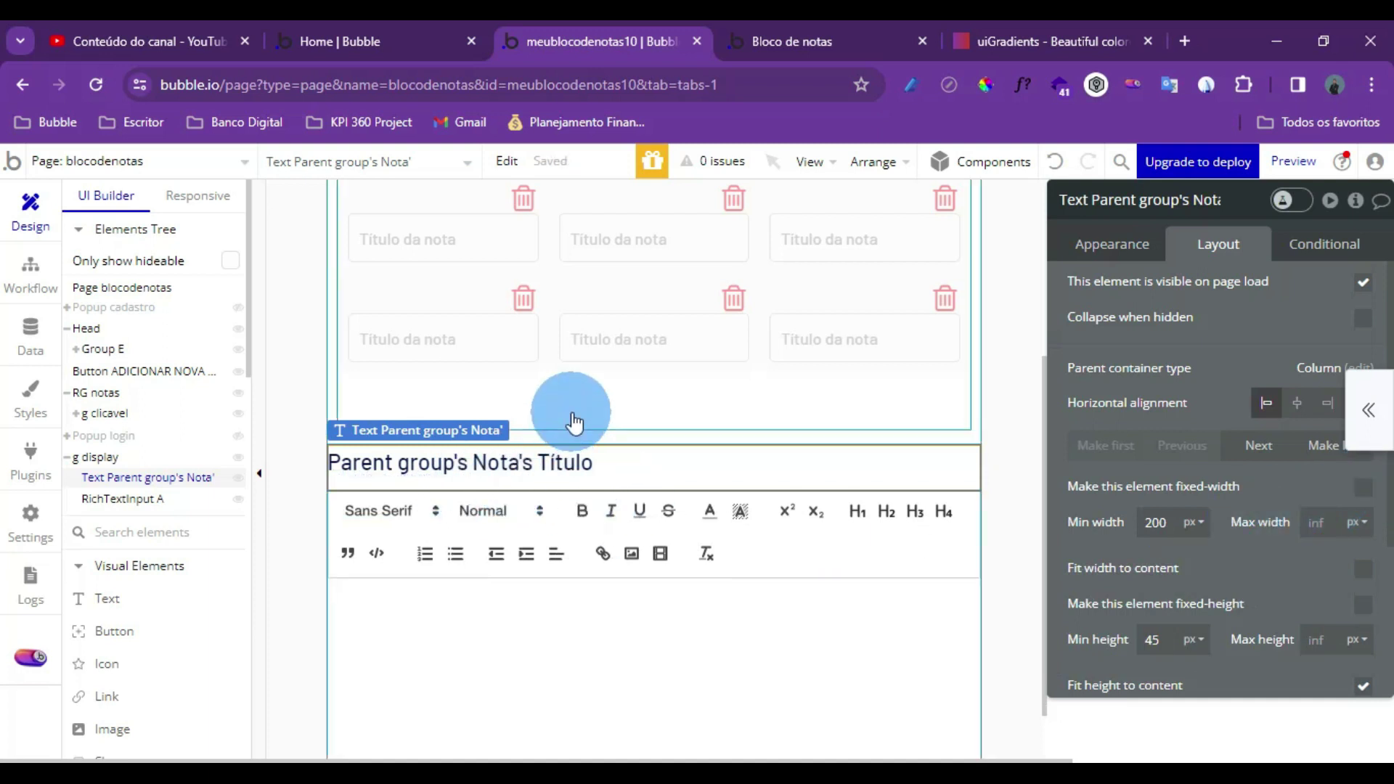
{"action": "scroll", "coordinate": [508, 396], "scroll_direction": "up", "scroll_amount": 3}
{"action": "left_click", "coordinate": [476, 296]}
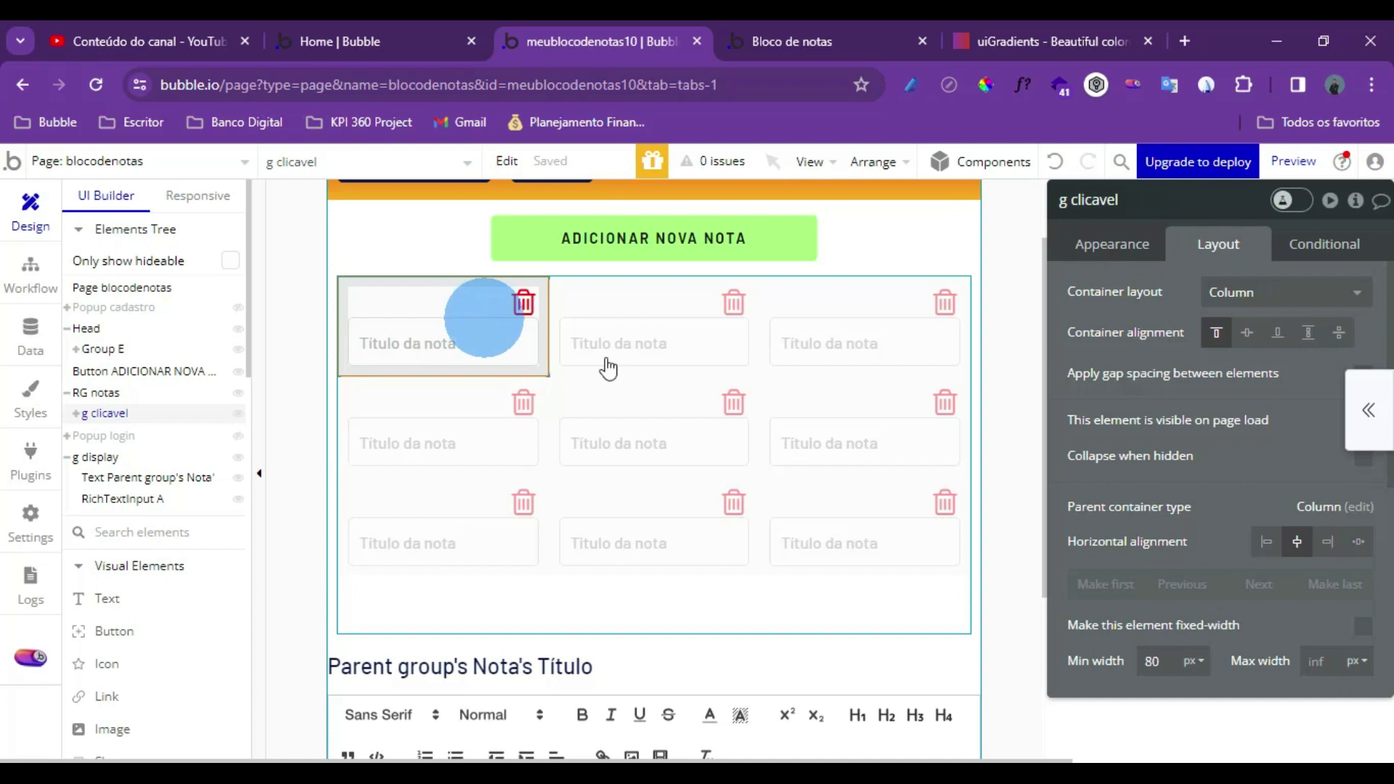
{"action": "scroll", "coordinate": [453, 478], "scroll_direction": "down", "scroll_amount": 1}
{"action": "scroll", "coordinate": [453, 478], "scroll_direction": "down", "scroll_amount": 4}
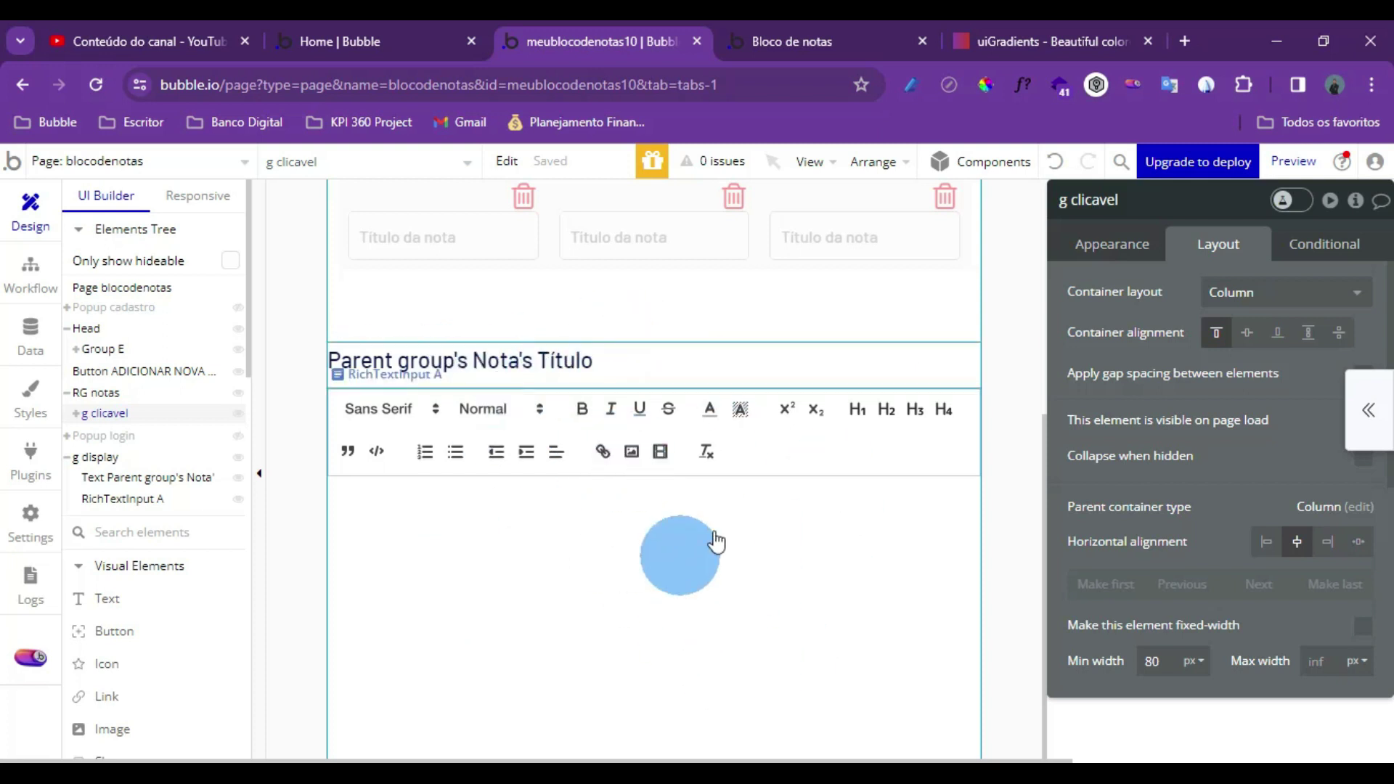
Refresh the Bloco de notas preview and rename the three notes as Nota 1, Nota 2 and Nota 3
{"action": "left_click", "coordinate": [814, 44]}
{"action": "left_click", "coordinate": [784, 163]}
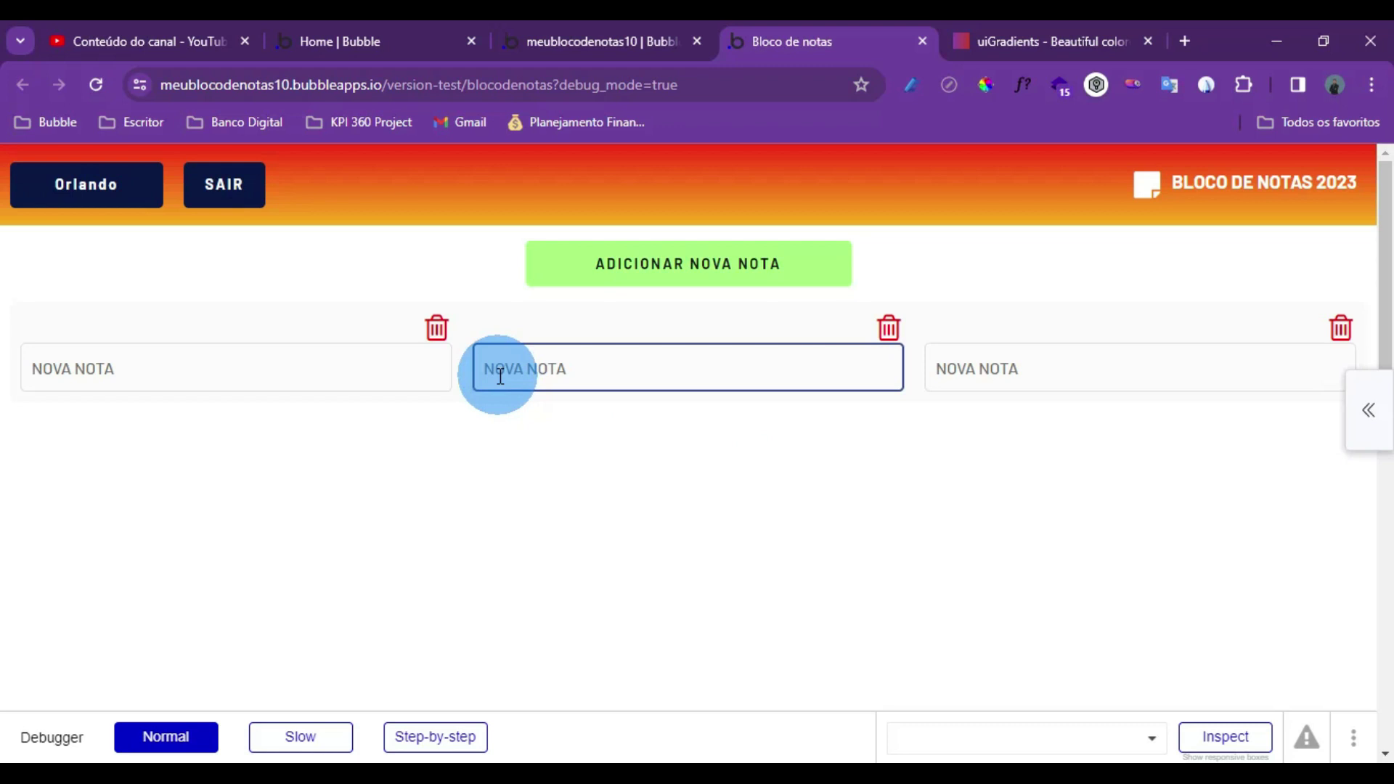
{"action": "left_click", "coordinate": [118, 377]}
{"action": "left_click", "coordinate": [132, 376]}
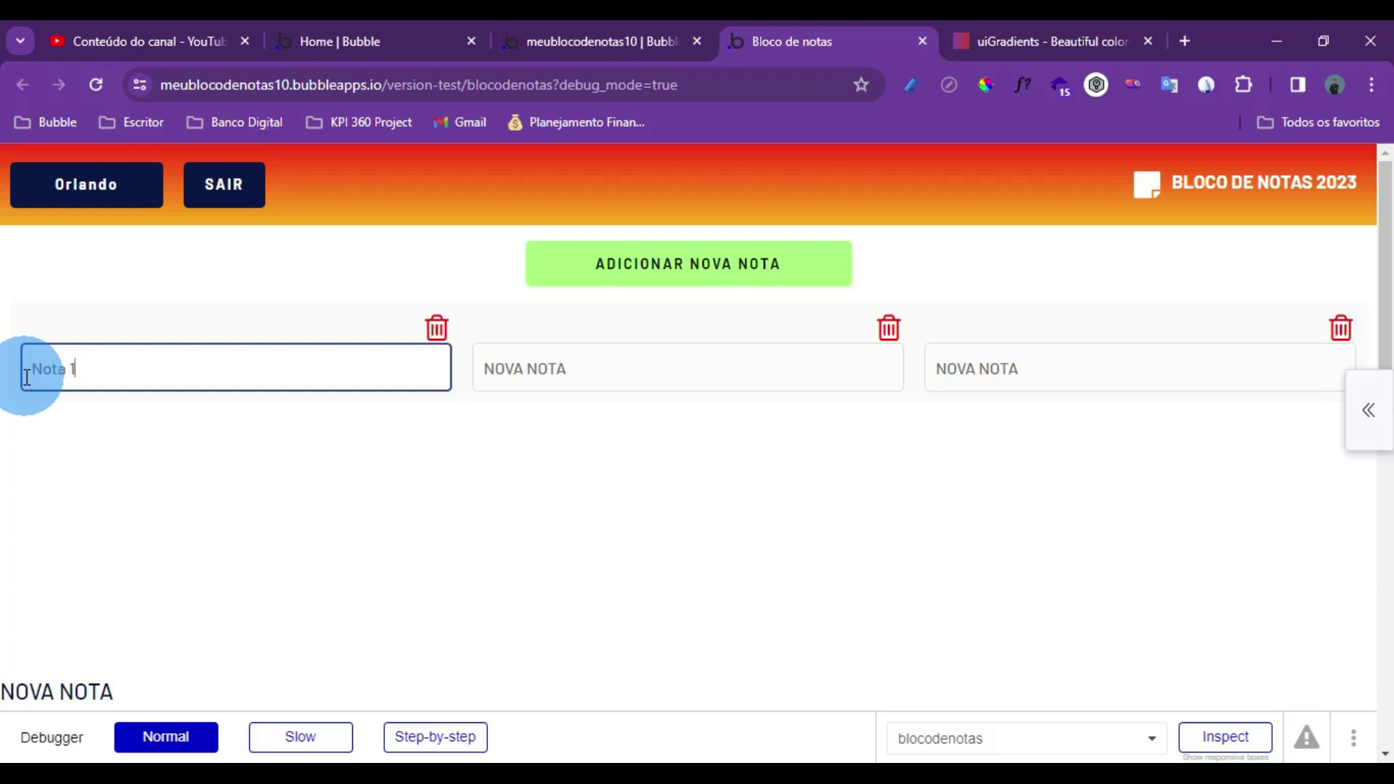
{"action": "left_click_drag", "start_coordinate": [579, 367], "coordinate": [478, 378]}
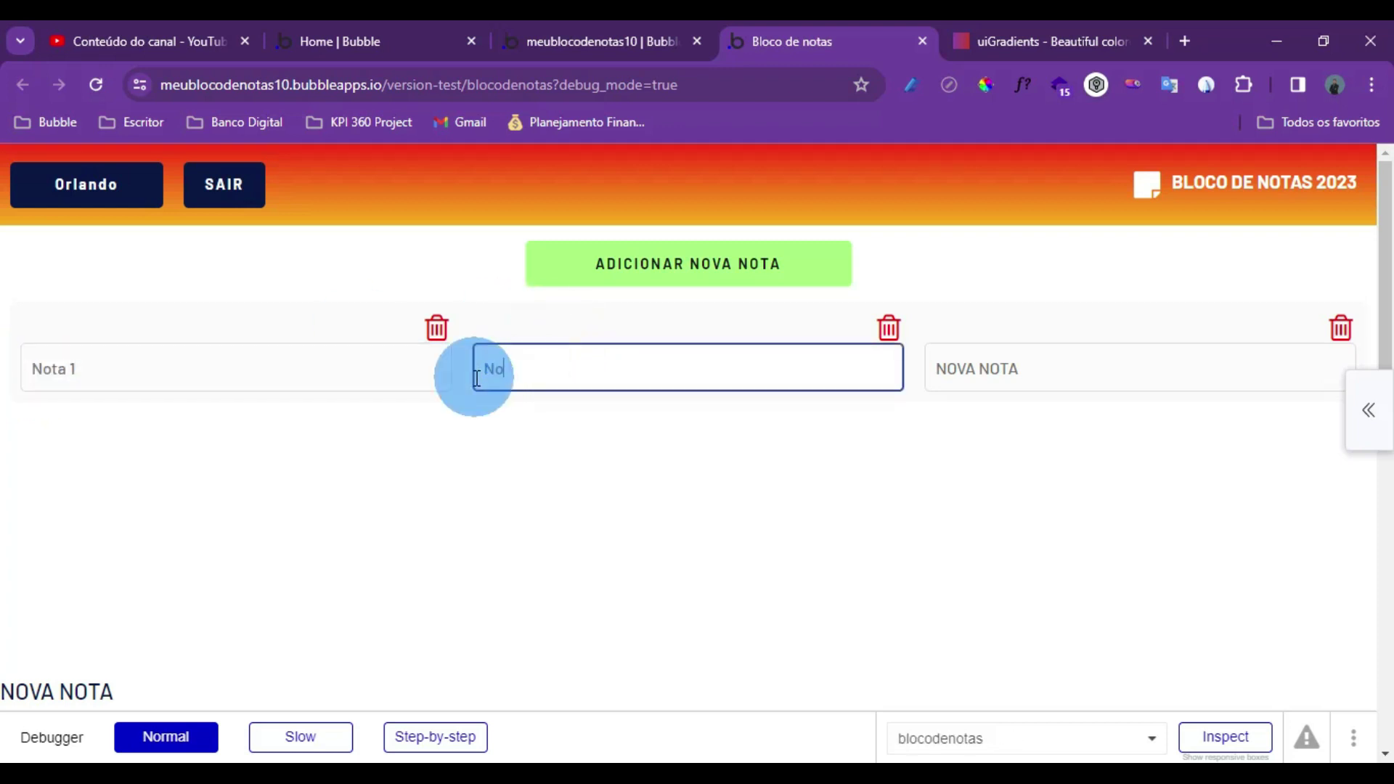
{"action": "left_click", "coordinate": [1073, 374]}
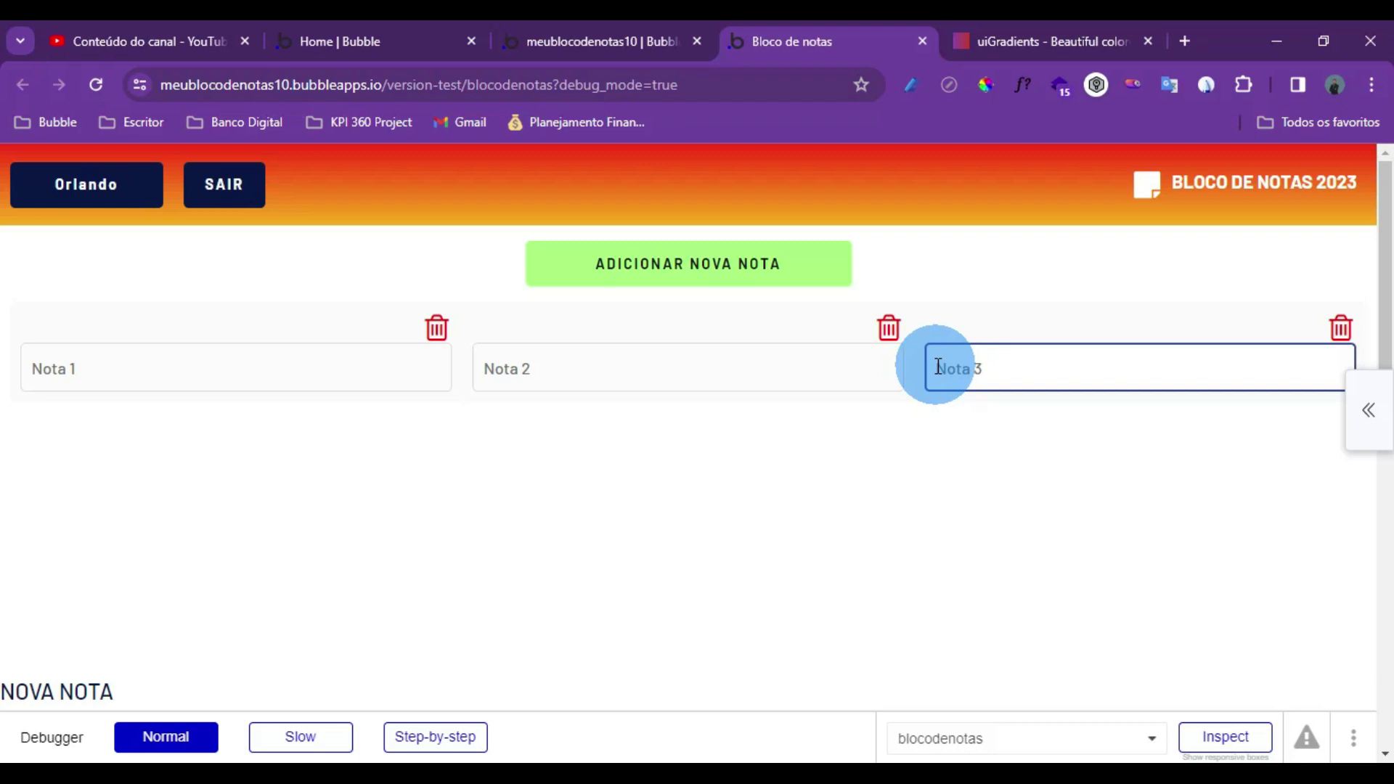
Select Nota 3, Nota 1 and Nota 2 in turn to check the title above the rich text editor
{"action": "left_click", "coordinate": [994, 338]}
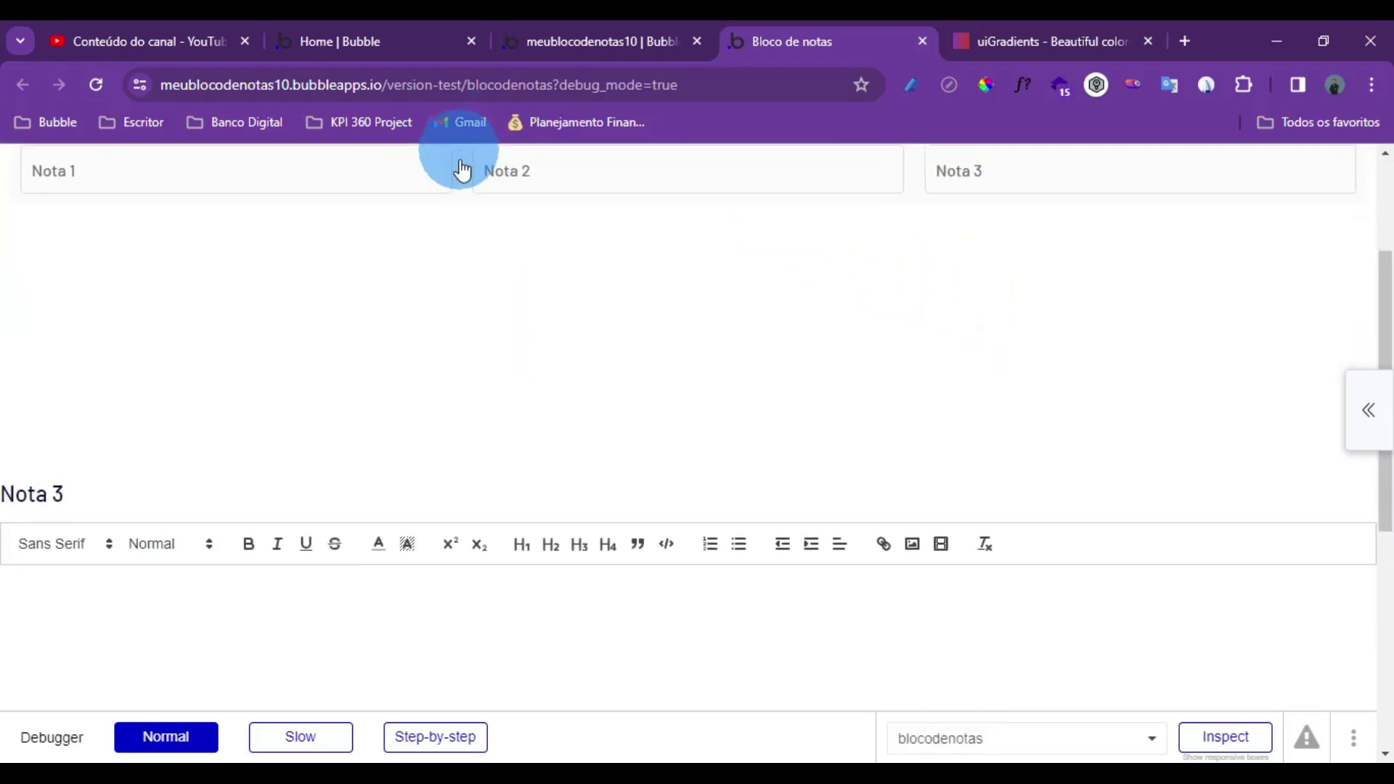
{"action": "left_click", "coordinate": [300, 323]}
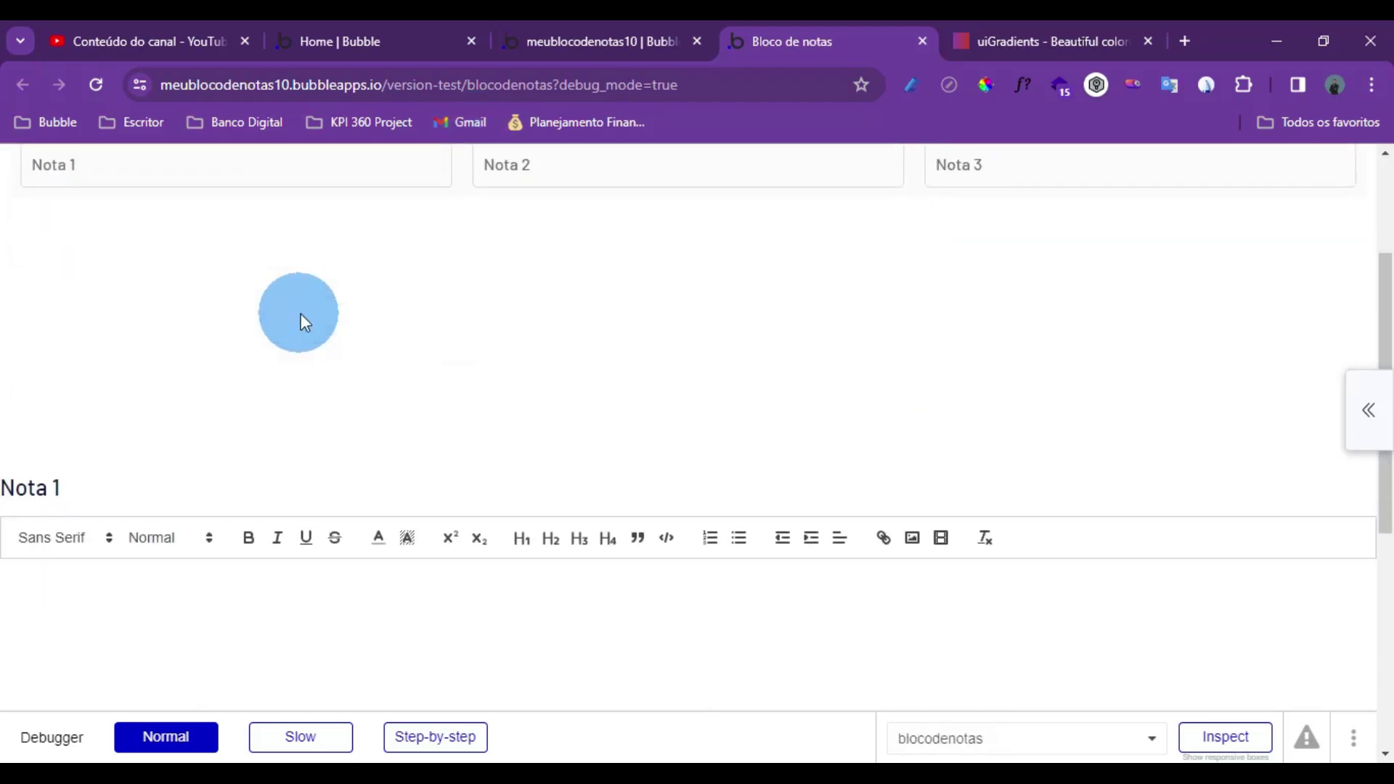
{"action": "left_click", "coordinate": [518, 235]}
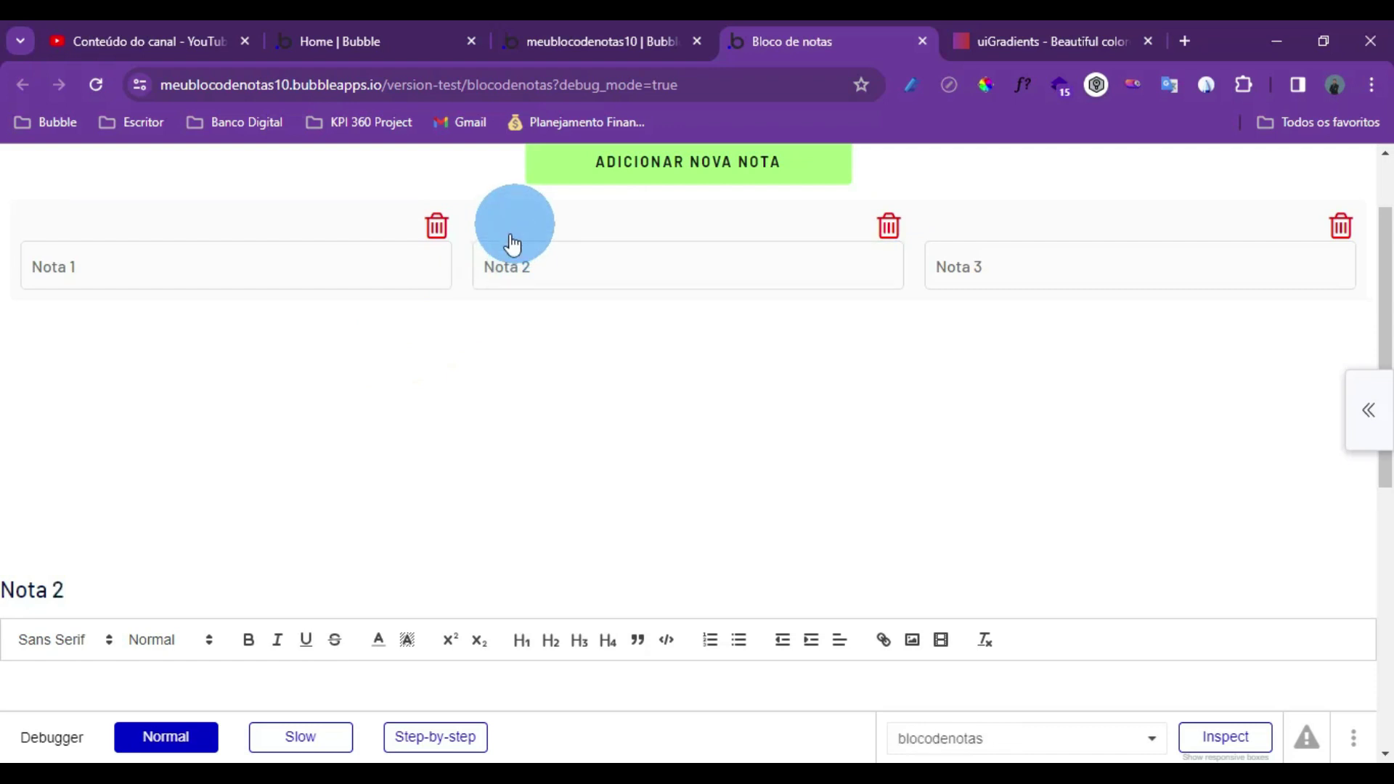
Select Nota 3 in the preview and examine the empty space between the notes row and the displayed title
{"action": "left_click", "coordinate": [44, 594]}
{"action": "left_click", "coordinate": [1070, 249]}
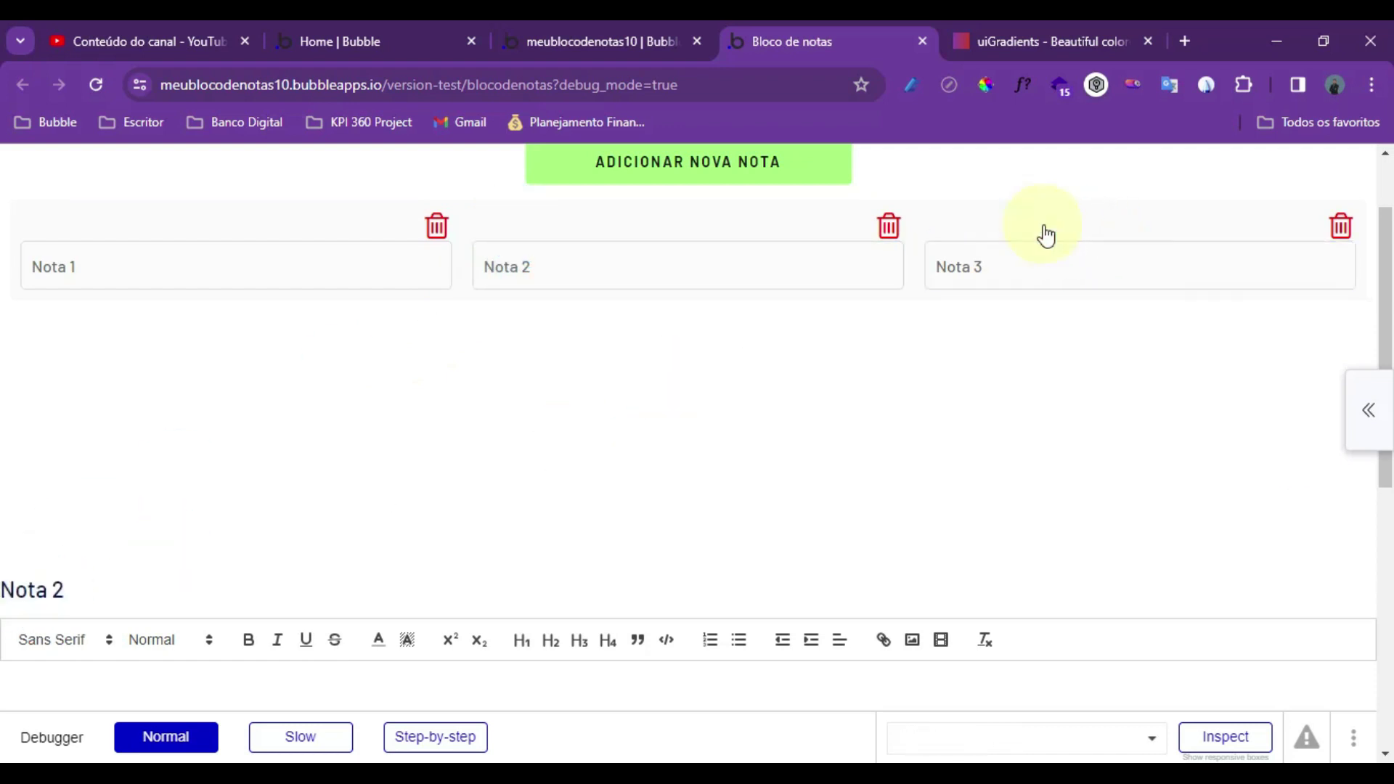
{"action": "left_click", "coordinate": [48, 590]}
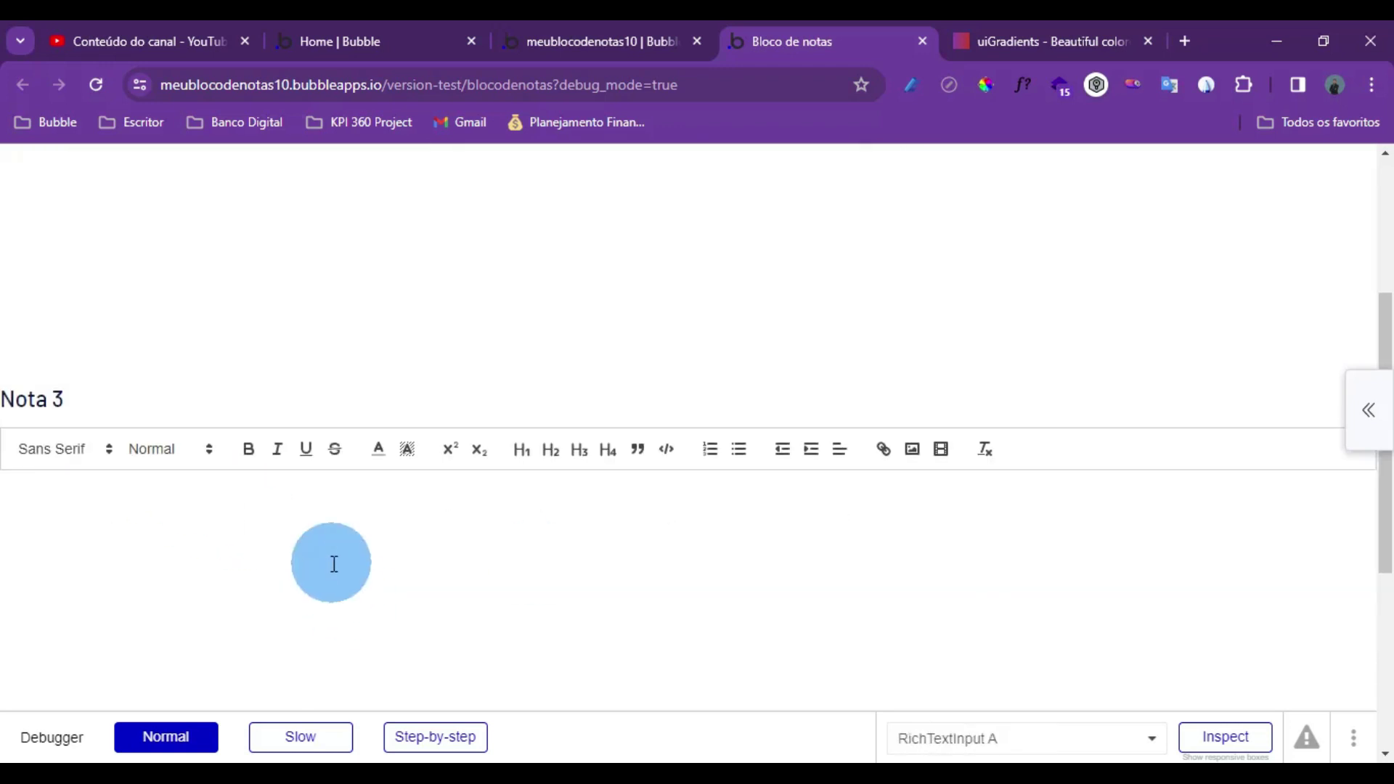
{"action": "left_click", "coordinate": [179, 343]}
{"action": "left_click", "coordinate": [646, 347]}
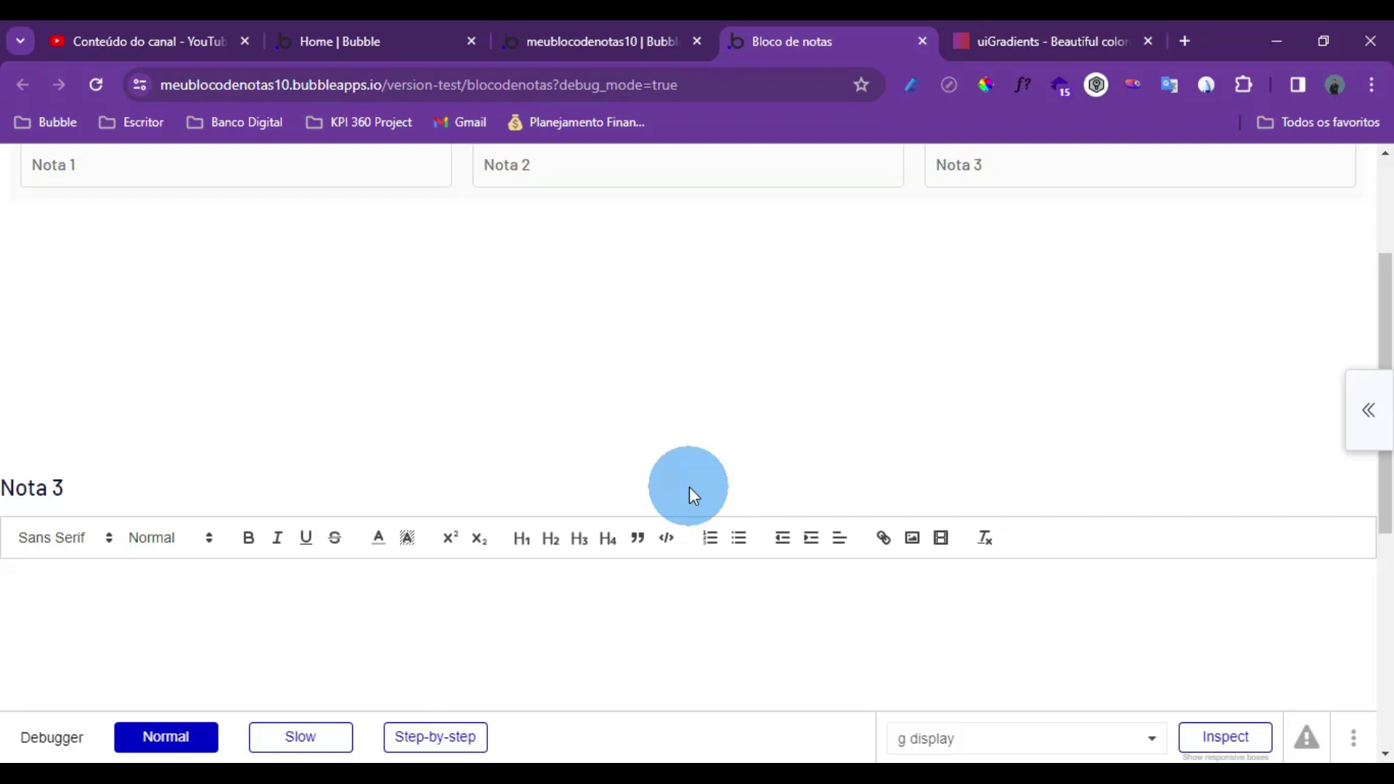
Return to the Bubble editor and set the minimum height of the RG notas repeating group to 0 px
{"action": "left_click", "coordinate": [533, 41]}
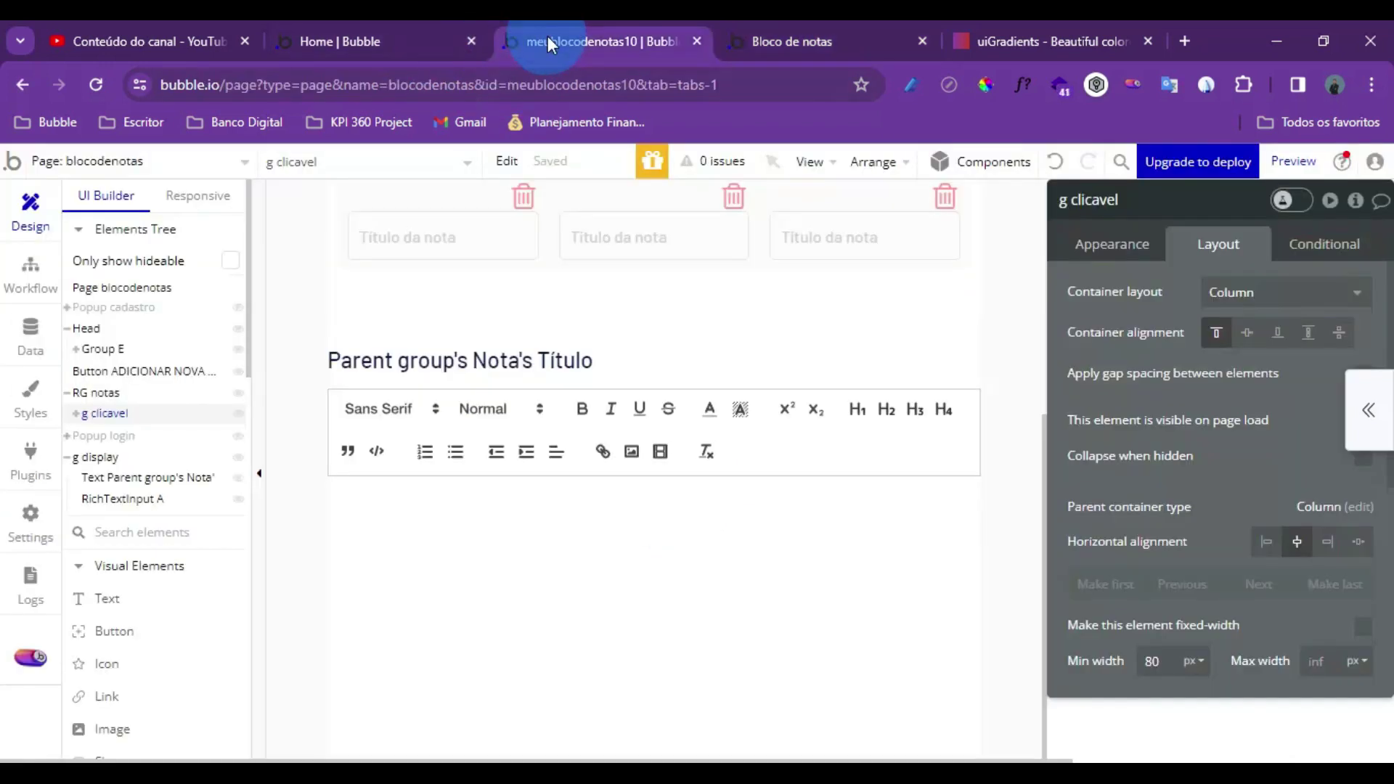
{"action": "left_click", "coordinate": [643, 476]}
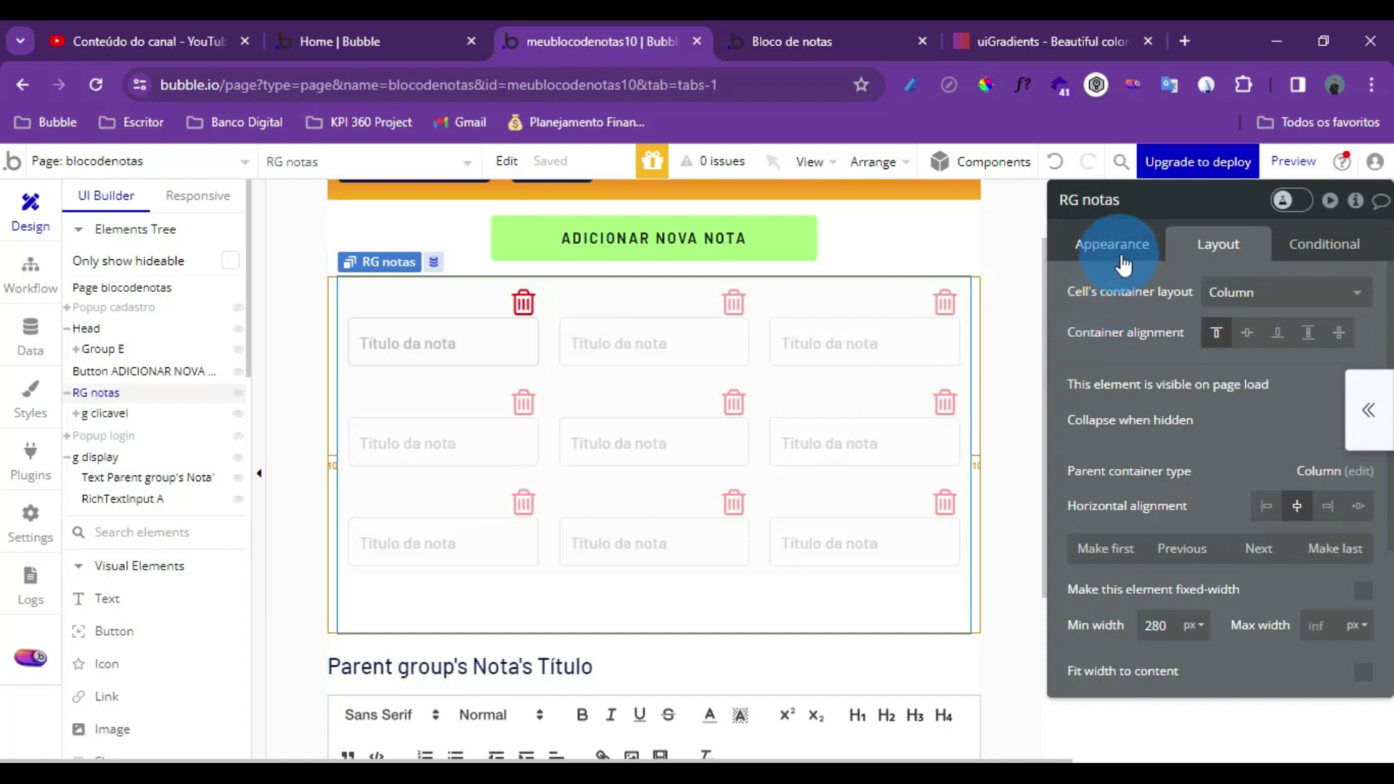
{"action": "scroll", "coordinate": [1121, 450], "scroll_direction": "down", "scroll_amount": 3}
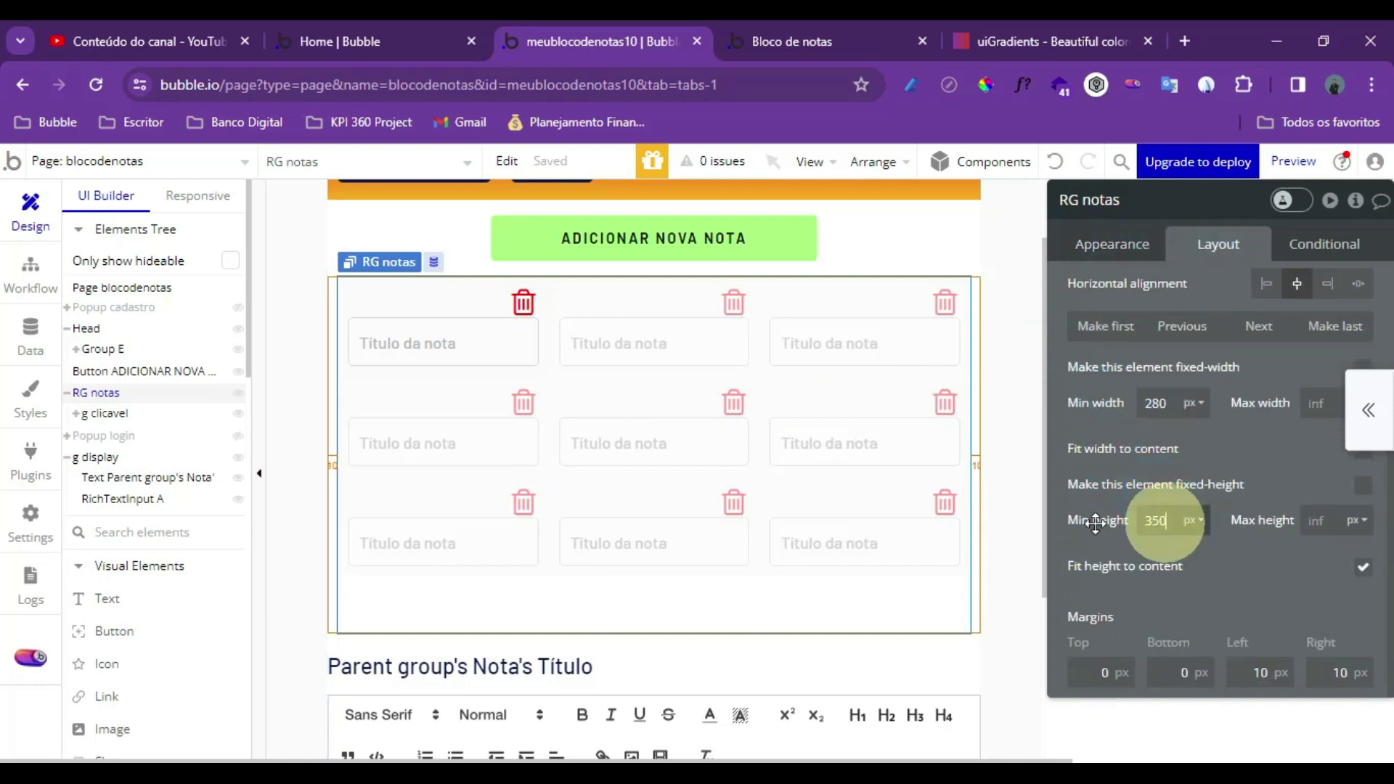
{"action": "left_click", "coordinate": [1088, 522]}
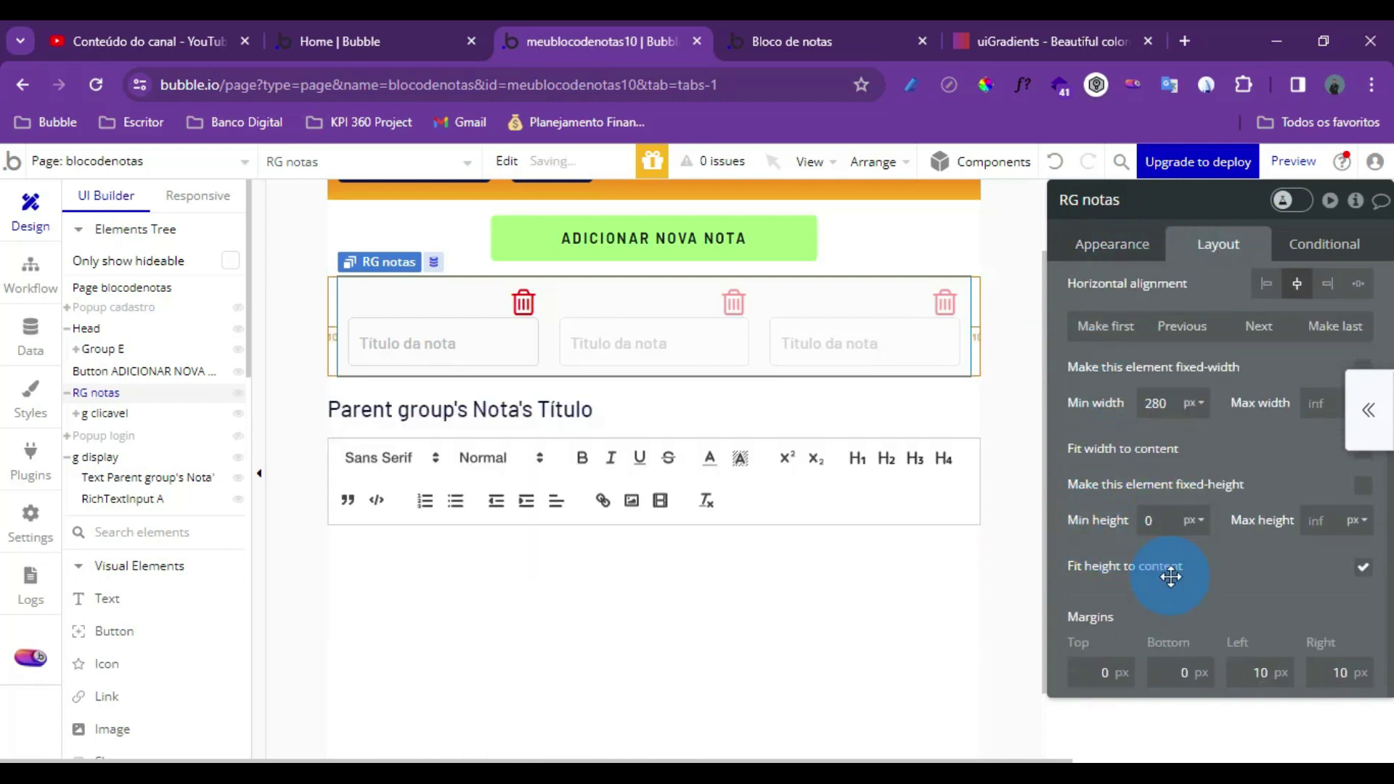
Refresh the Bloco de notas preview, select notes and examine the spacing between the notes row, title and rich text editor
{"action": "left_click", "coordinate": [756, 49]}
{"action": "left_click", "coordinate": [682, 165]}
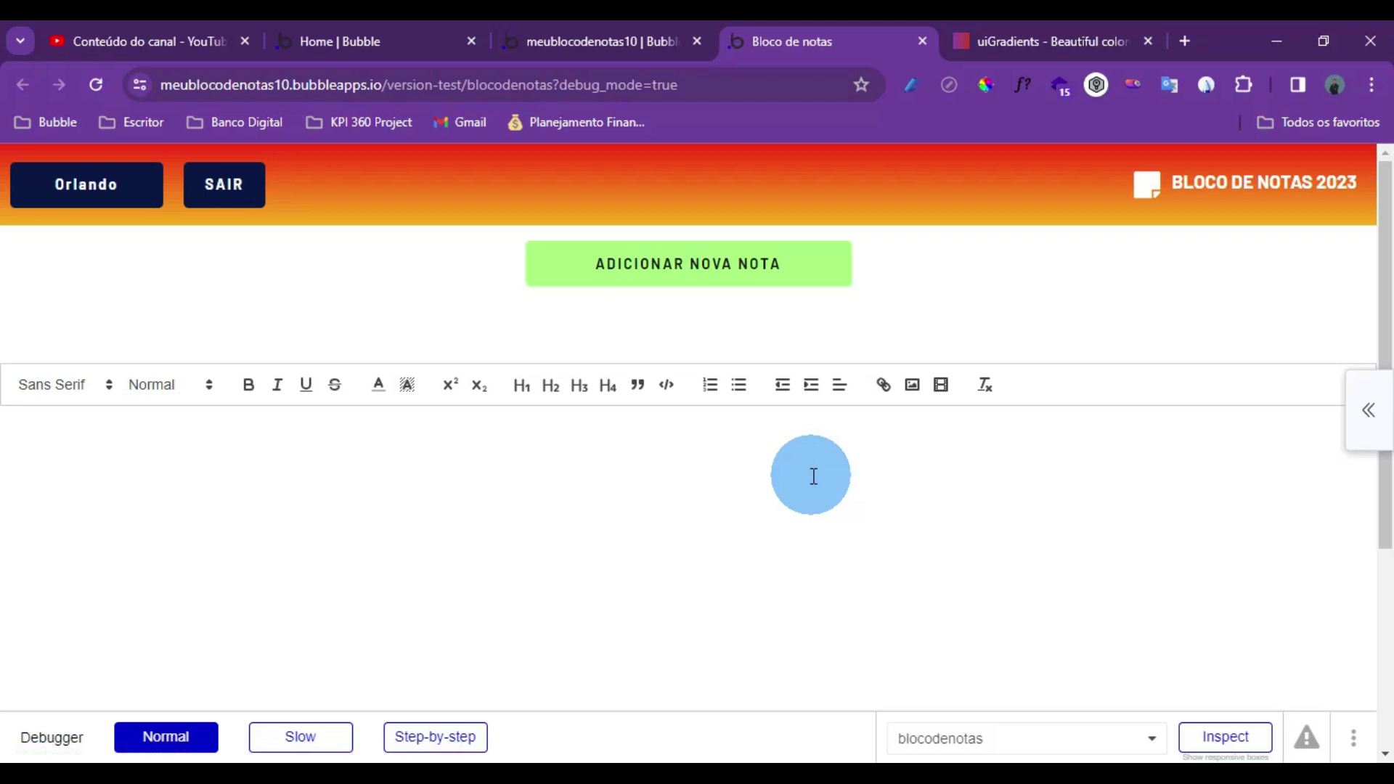
{"action": "left_click", "coordinate": [153, 330]}
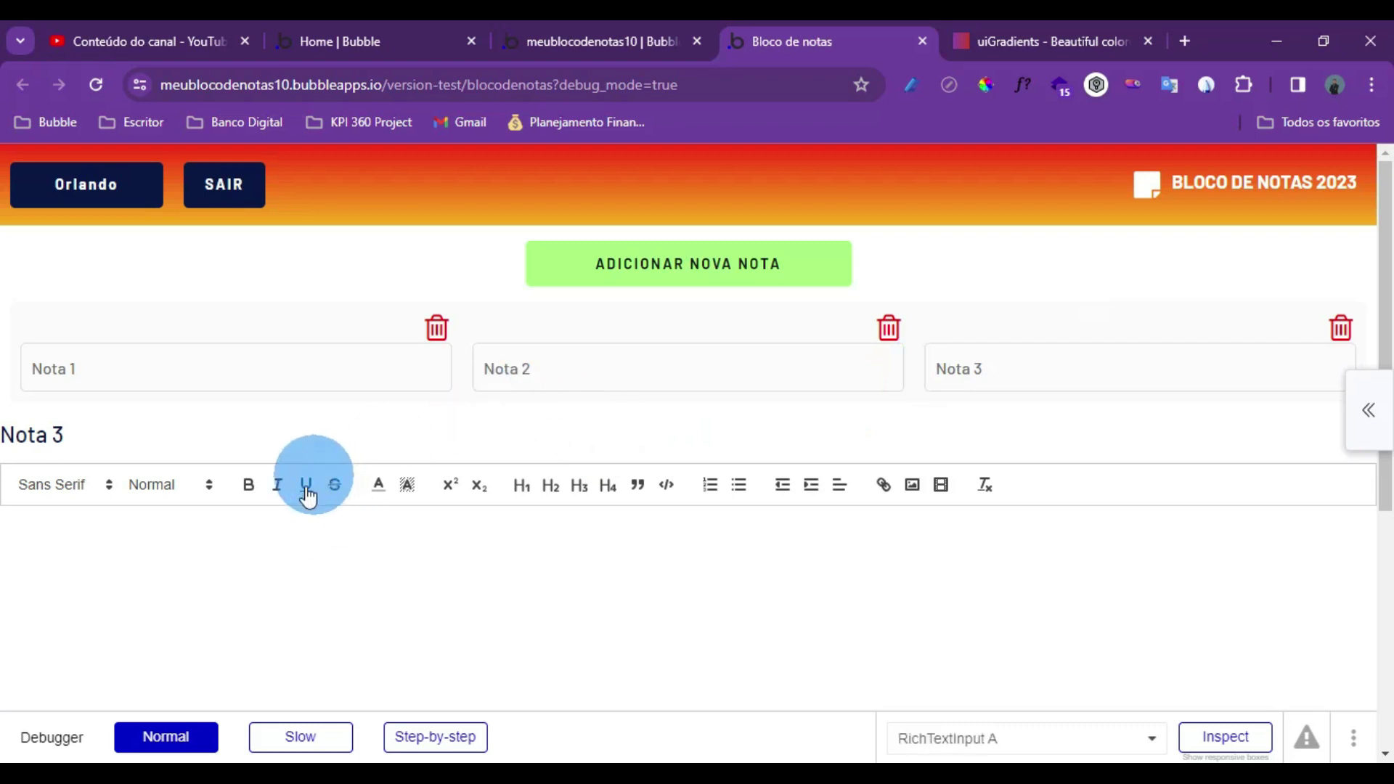
{"action": "scroll", "coordinate": [258, 545], "scroll_direction": "down", "scroll_amount": 4}
{"action": "scroll", "coordinate": [799, 377], "scroll_direction": "up", "scroll_amount": 3}
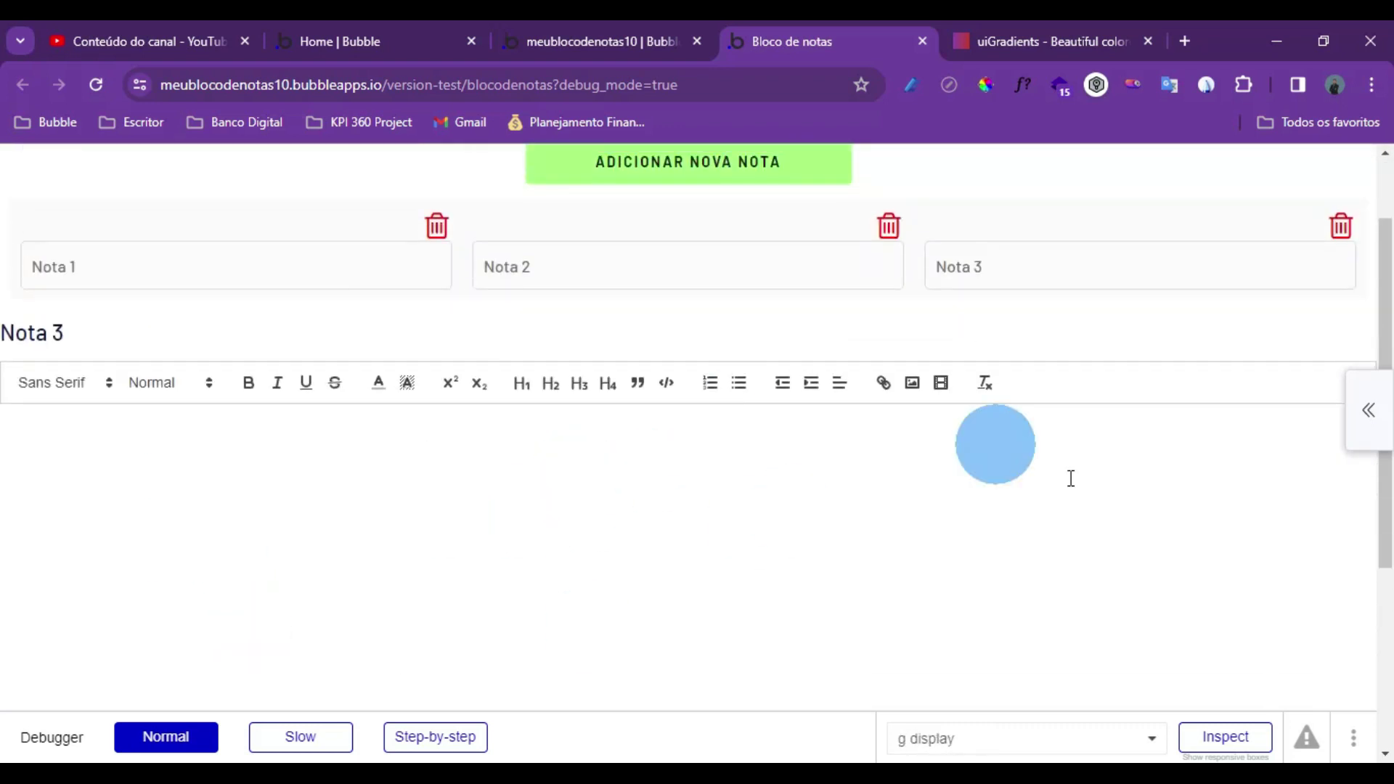
{"action": "scroll", "coordinate": [726, 523], "scroll_direction": "down", "scroll_amount": 1}
{"action": "scroll", "coordinate": [846, 523], "scroll_direction": "up", "scroll_amount": 3}
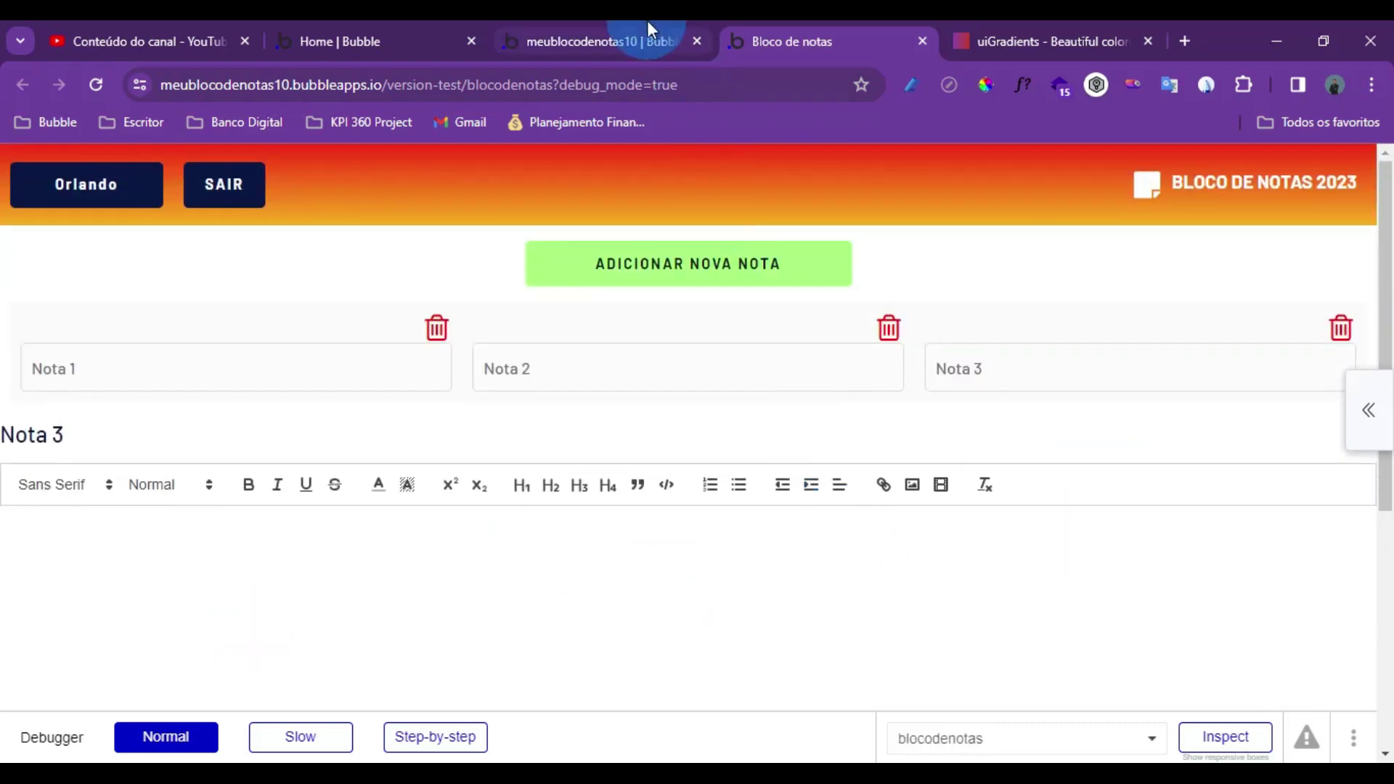
{"action": "scroll", "coordinate": [741, 552], "scroll_direction": "down", "scroll_amount": 3}
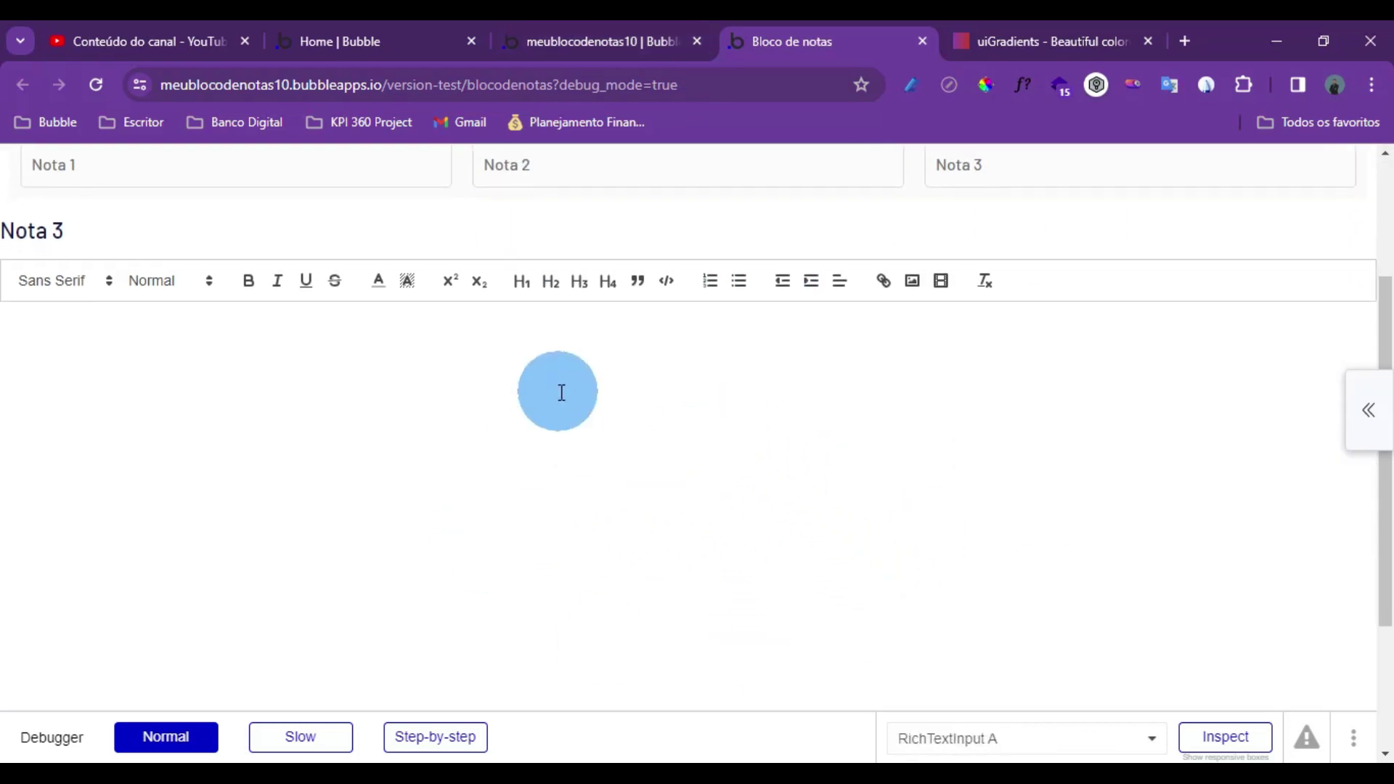
{"action": "scroll", "coordinate": [562, 392], "scroll_direction": "up", "scroll_amount": 3}
In the Bubble editor, set RichTextInput A's initial content to the dynamic value Parent group's Nota's Parágrafo
{"action": "left_click", "coordinate": [595, 40]}
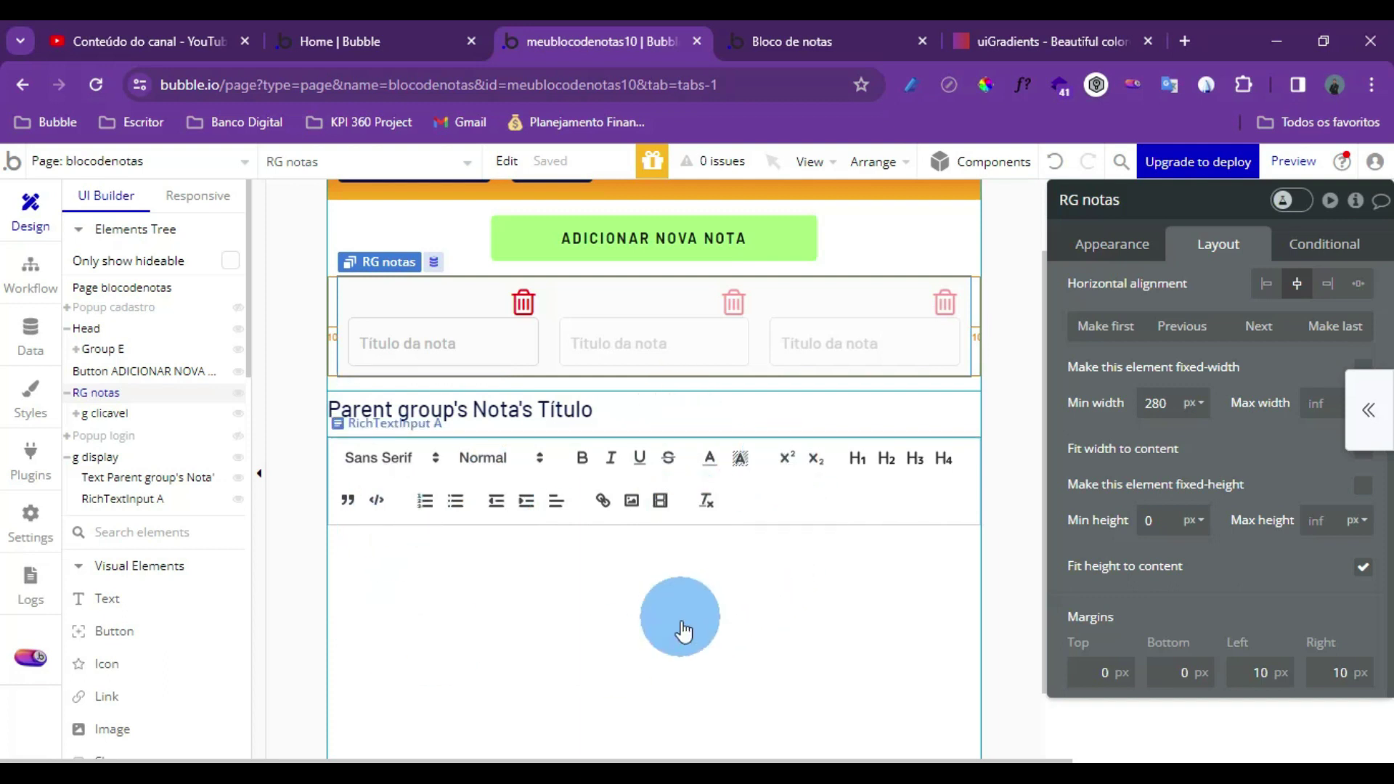
{"action": "left_click", "coordinate": [681, 619]}
{"action": "scroll", "coordinate": [1237, 306], "scroll_direction": "up", "scroll_amount": 1}
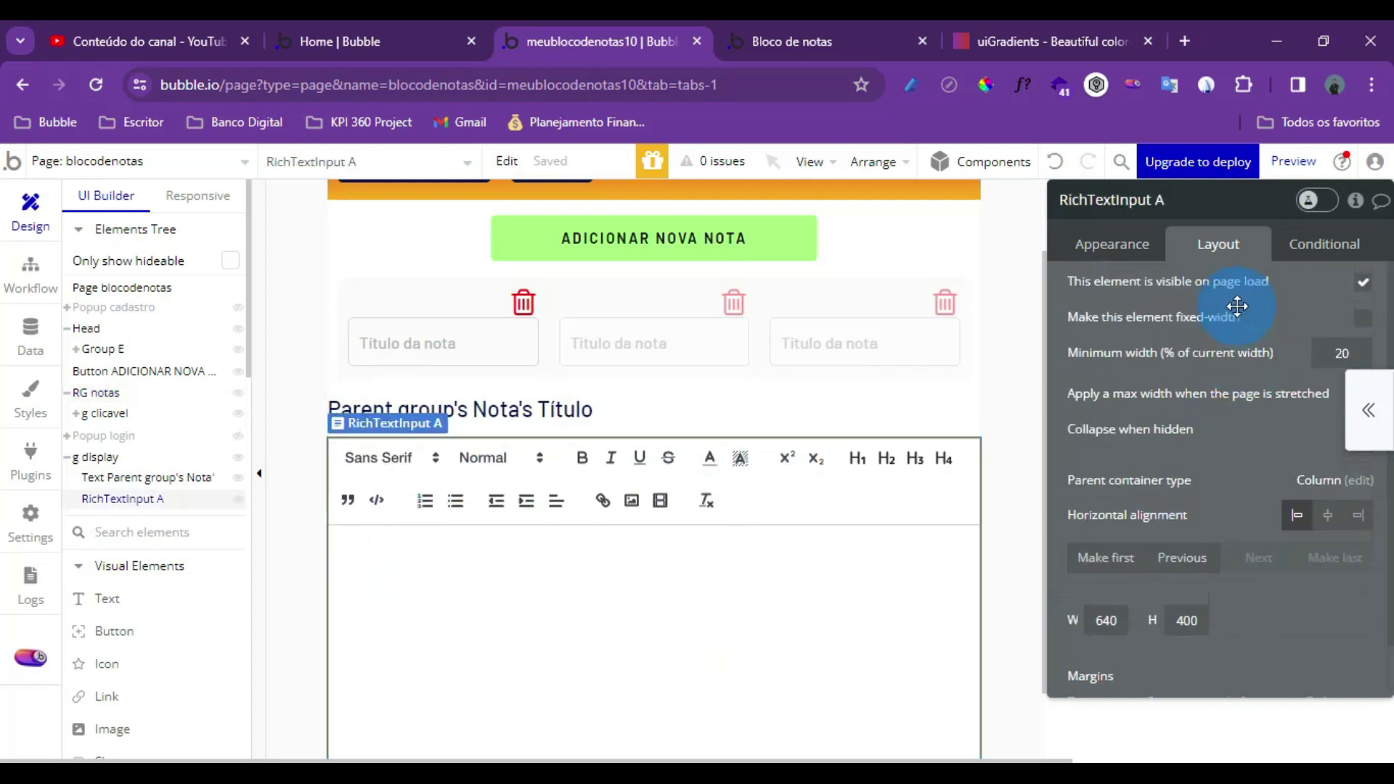
{"action": "left_click", "coordinate": [1137, 247]}
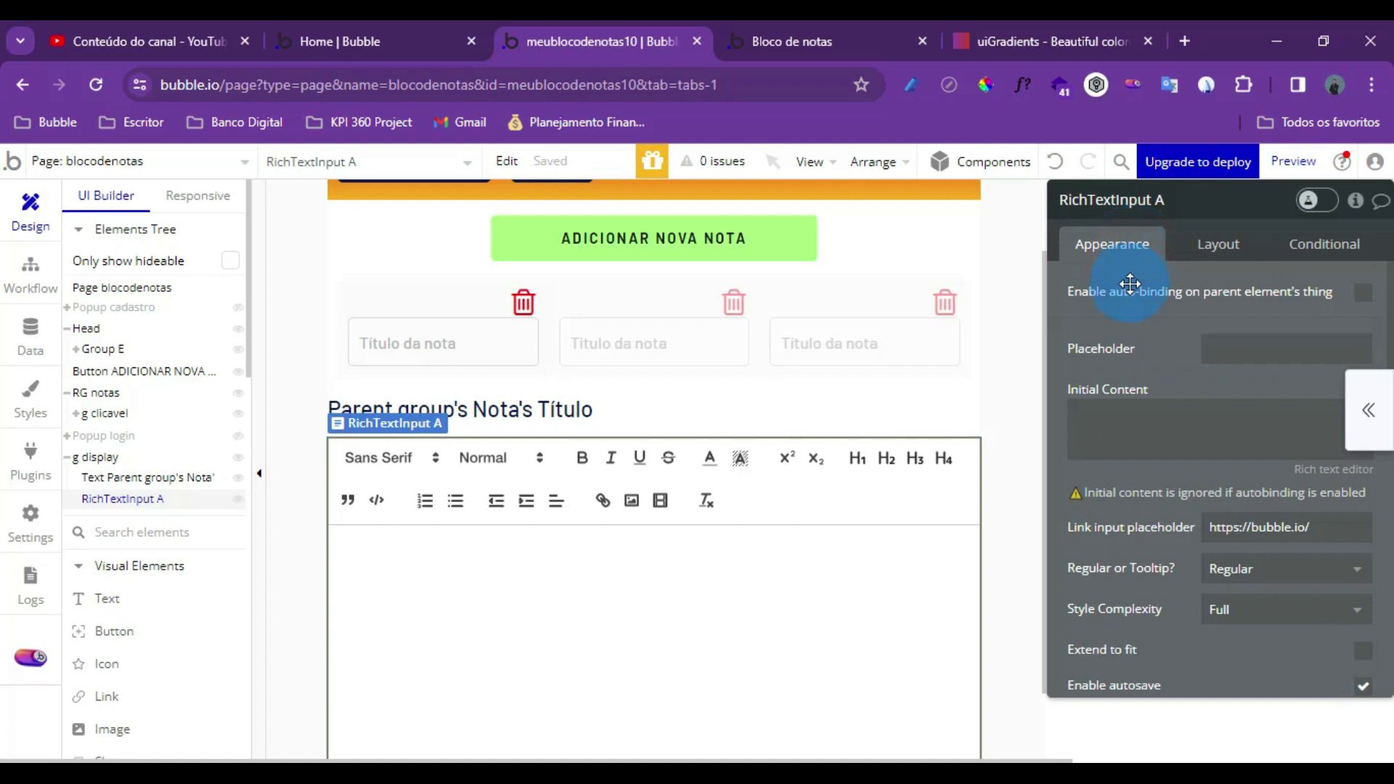
{"action": "left_click", "coordinate": [1126, 400]}
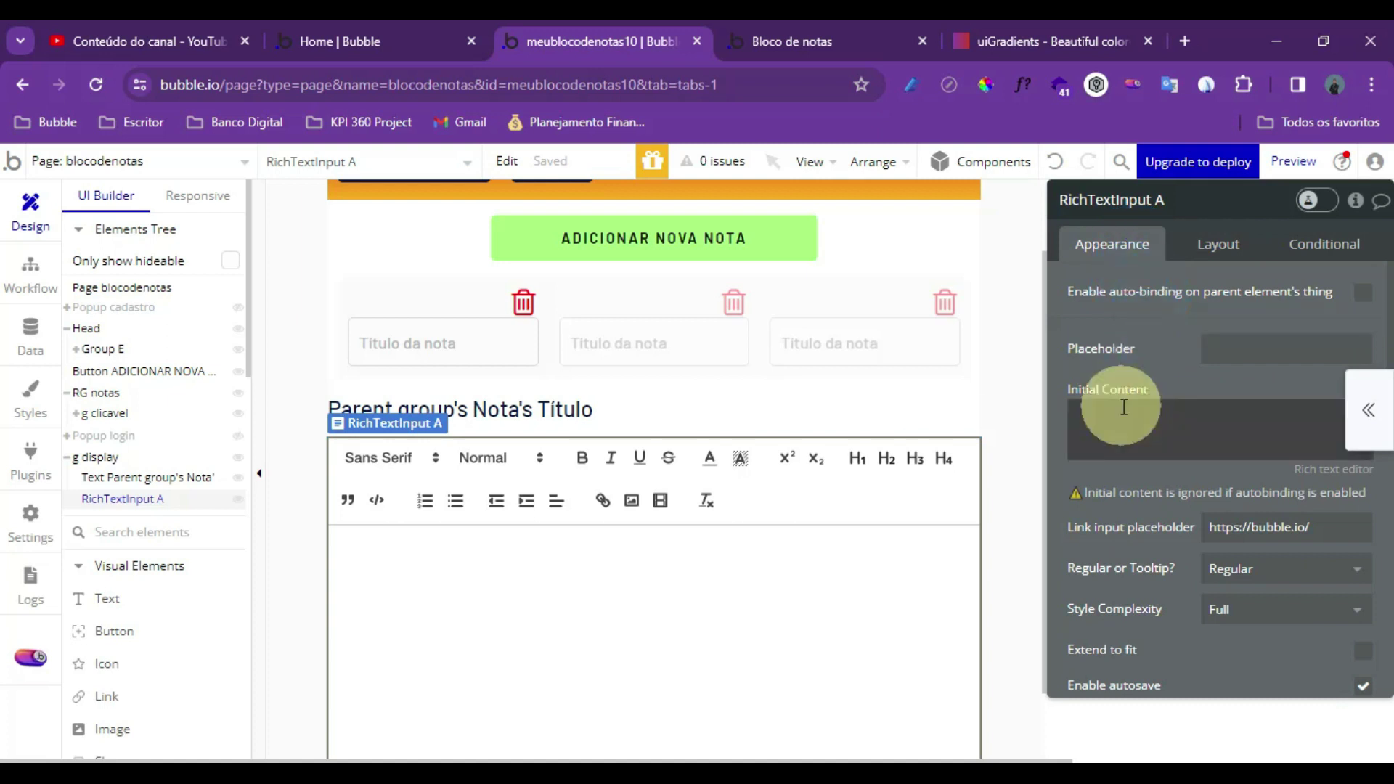
{"action": "left_click", "coordinate": [984, 418]}
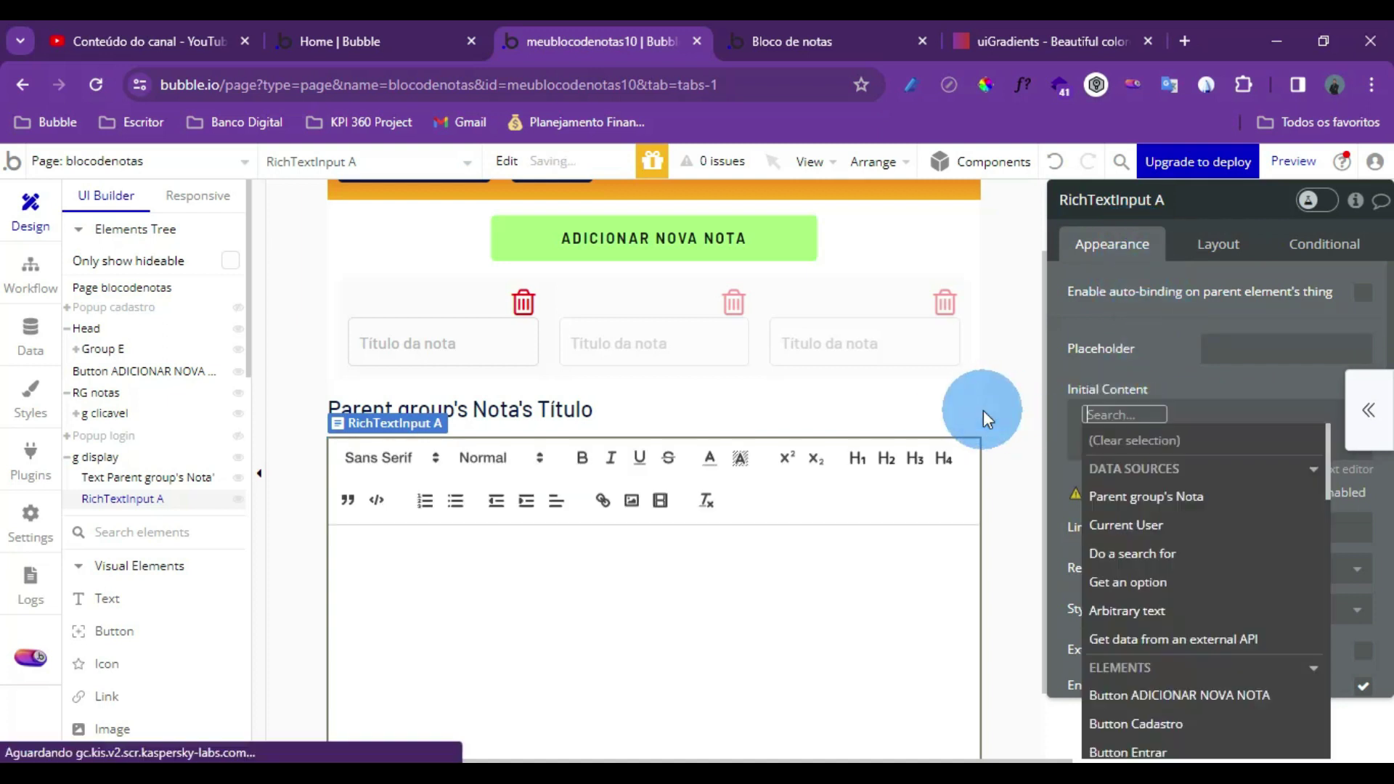
{"action": "left_click", "coordinate": [1147, 495]}
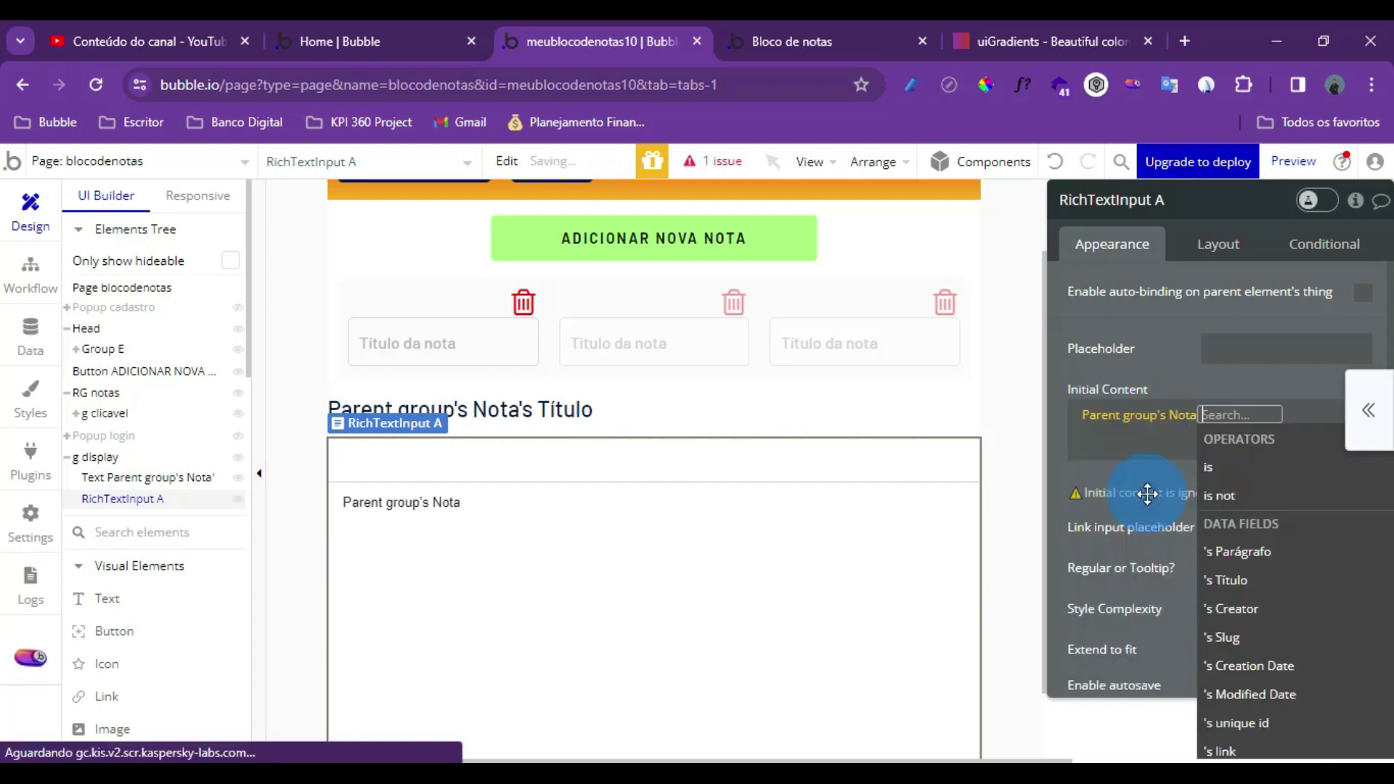
{"action": "left_click", "coordinate": [1243, 551]}
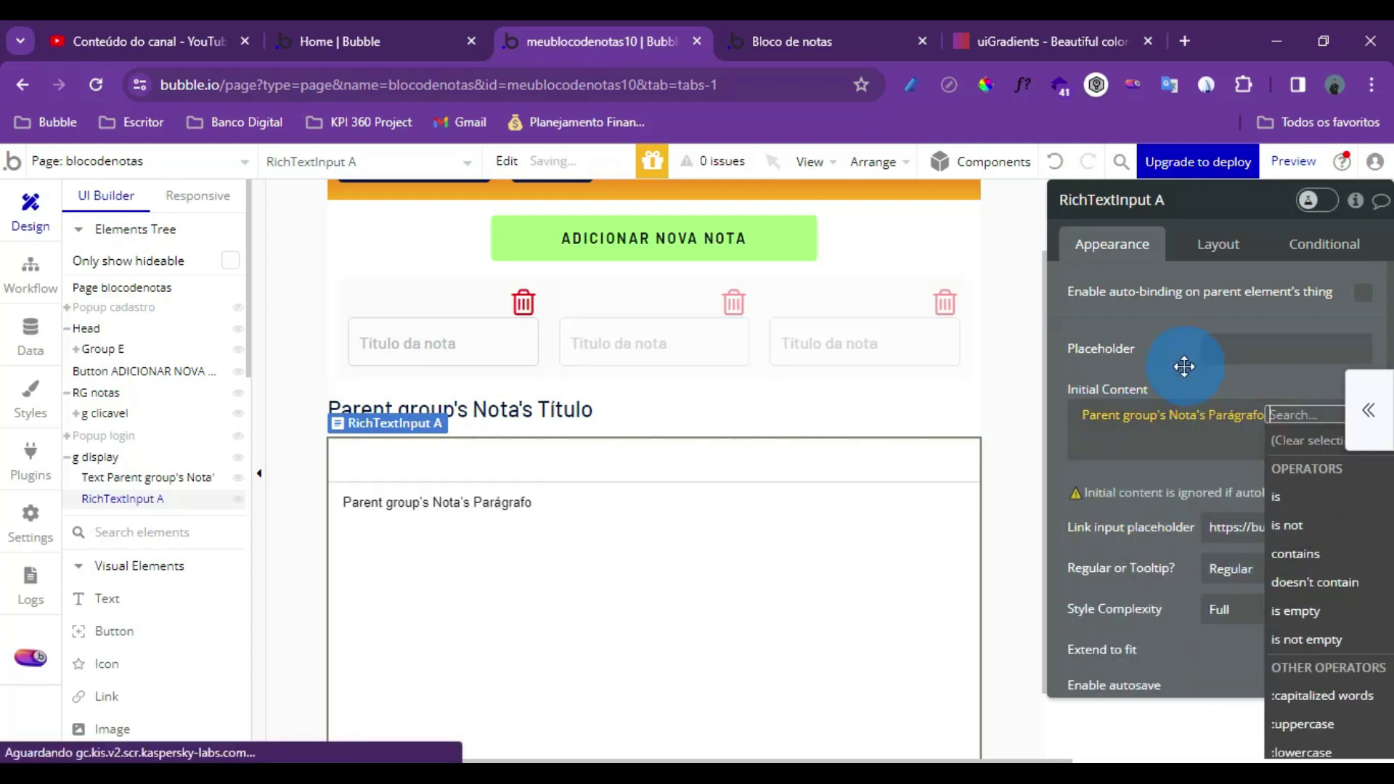
{"action": "left_click", "coordinate": [1184, 367]}
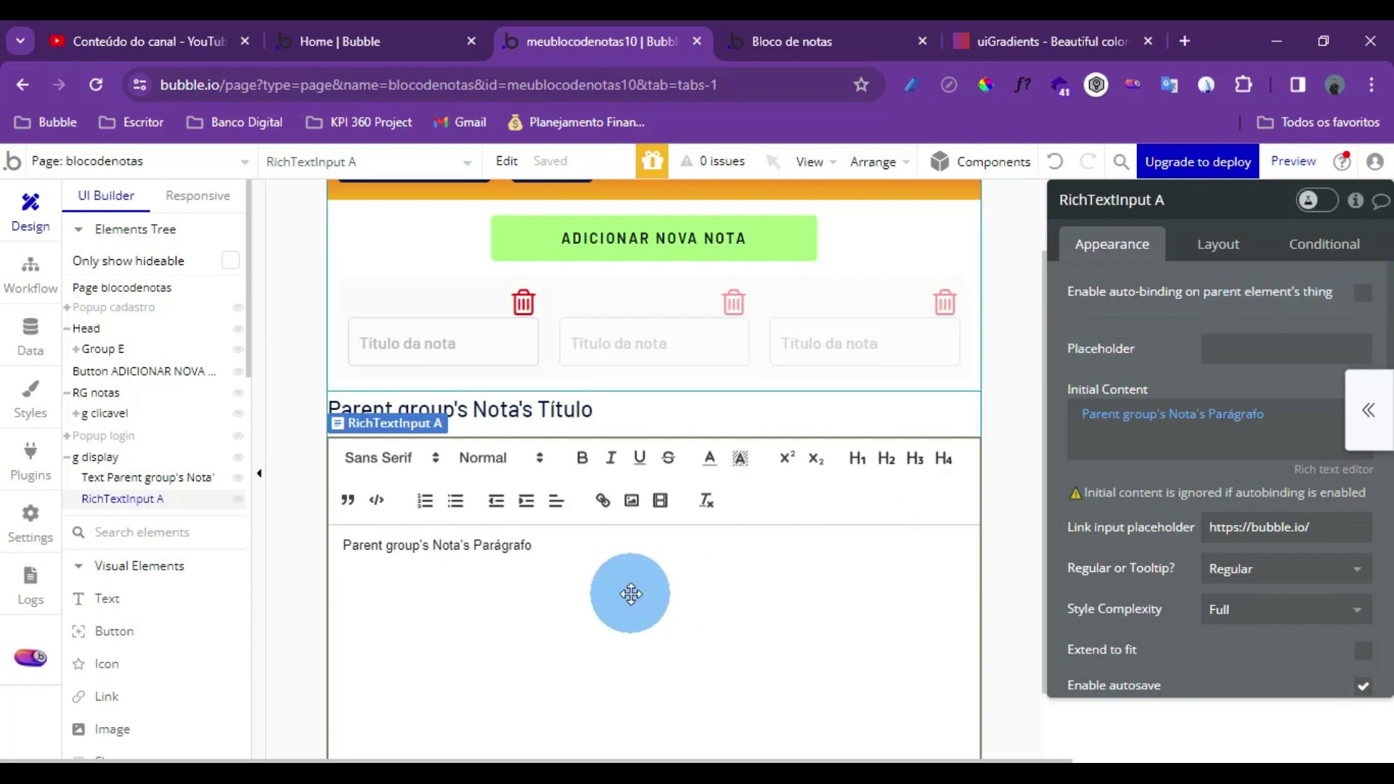
Enable auto-binding on the parent element's thing for RichTextInput A, with Parágrafo as the field to modify
{"action": "left_click", "coordinate": [1363, 293]}
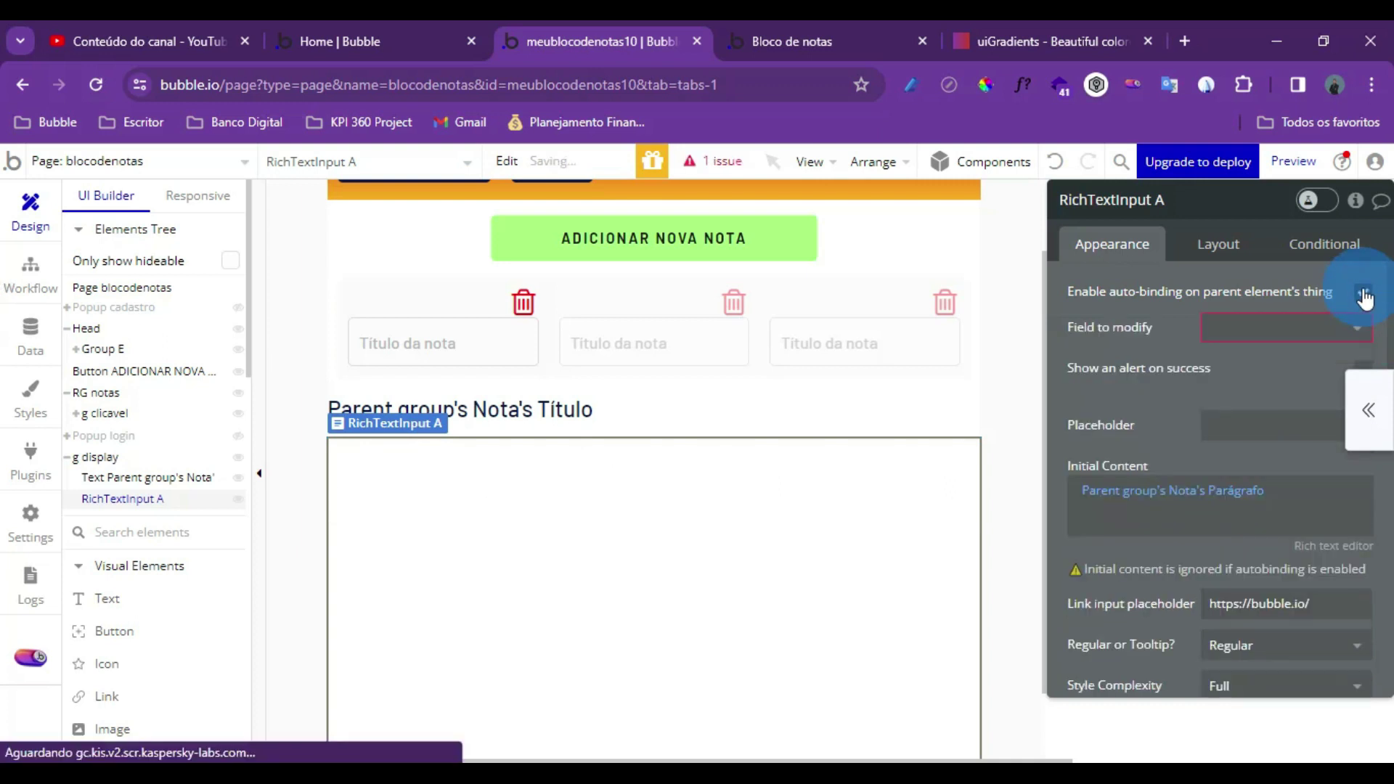
{"action": "left_click", "coordinate": [1311, 337]}
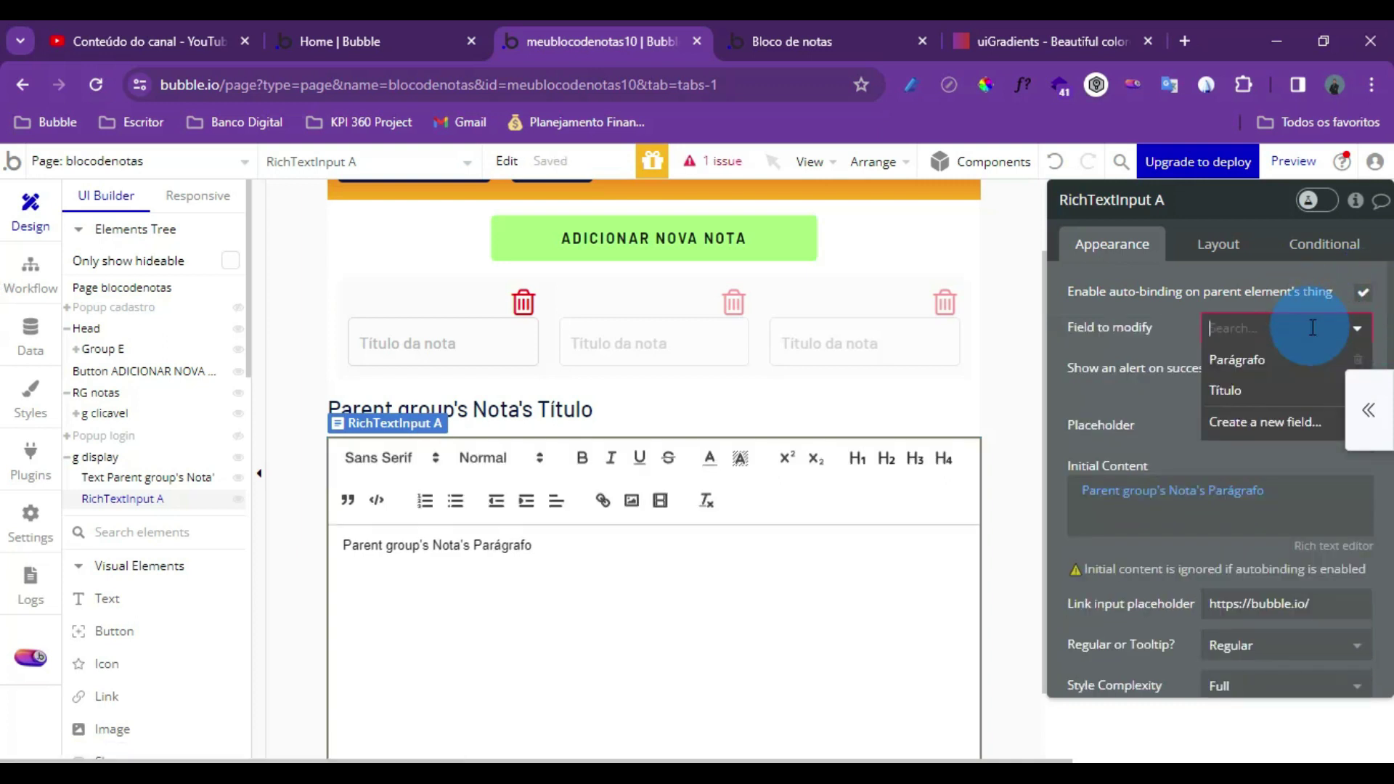
{"action": "left_click", "coordinate": [1236, 359]}
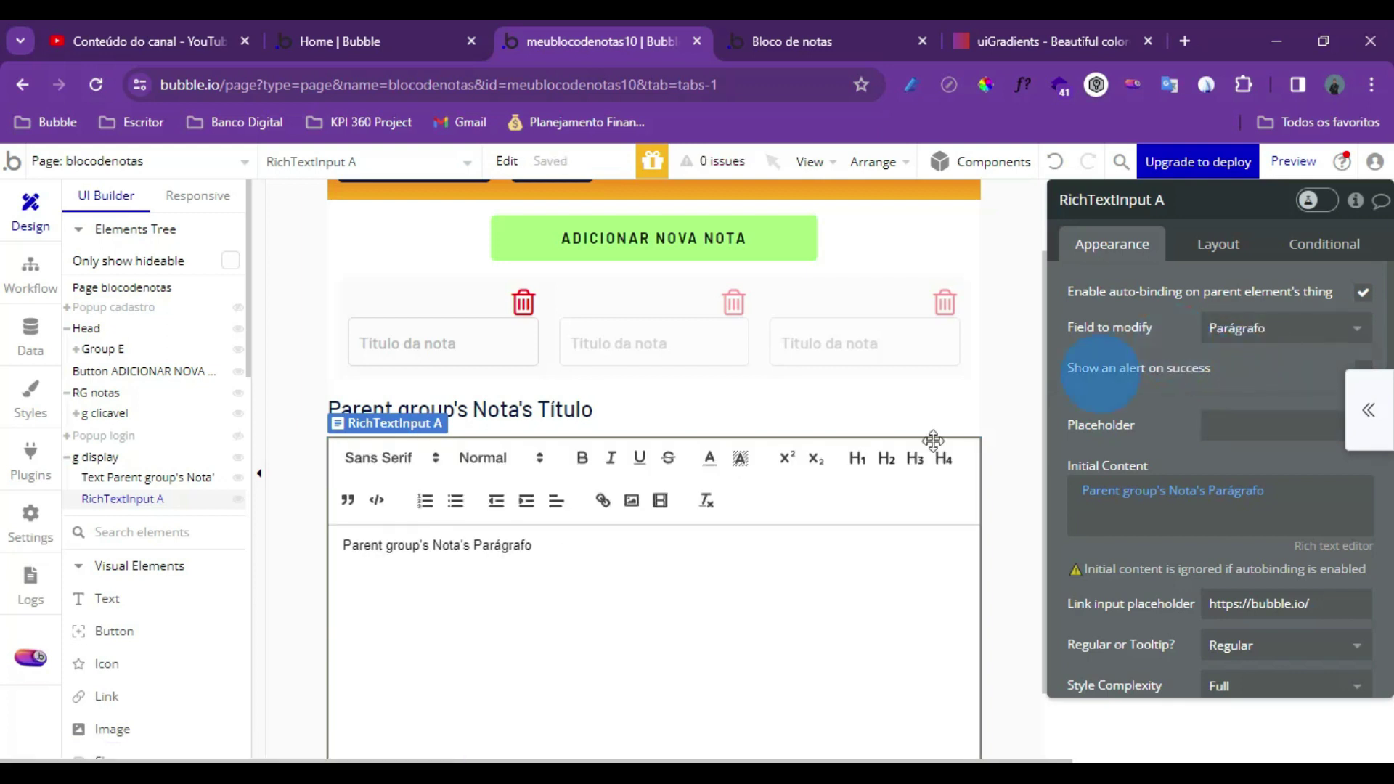
Compare the auto-binding settings of the Título da nota input with those of RichTextInput A and review its remaining options
{"action": "left_click", "coordinate": [502, 342]}
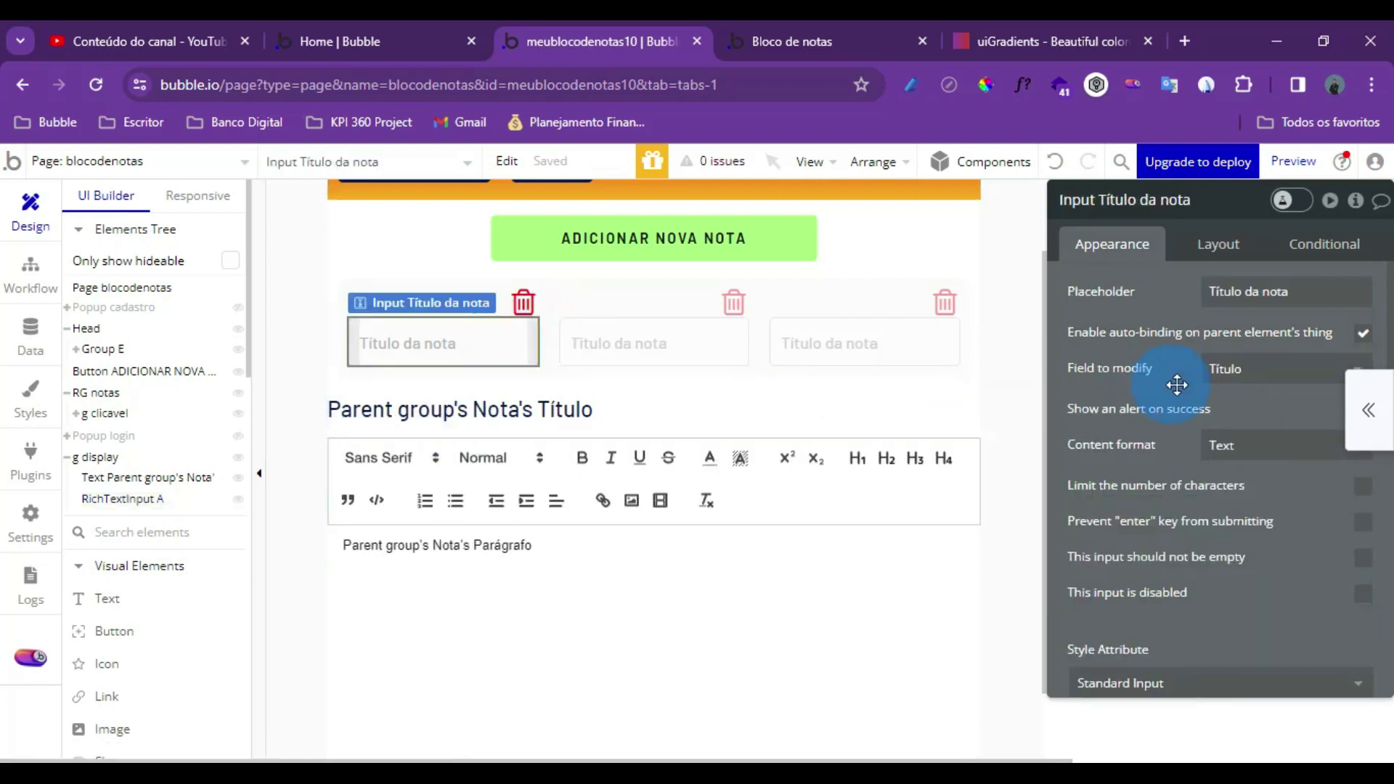
{"action": "left_click", "coordinate": [588, 629]}
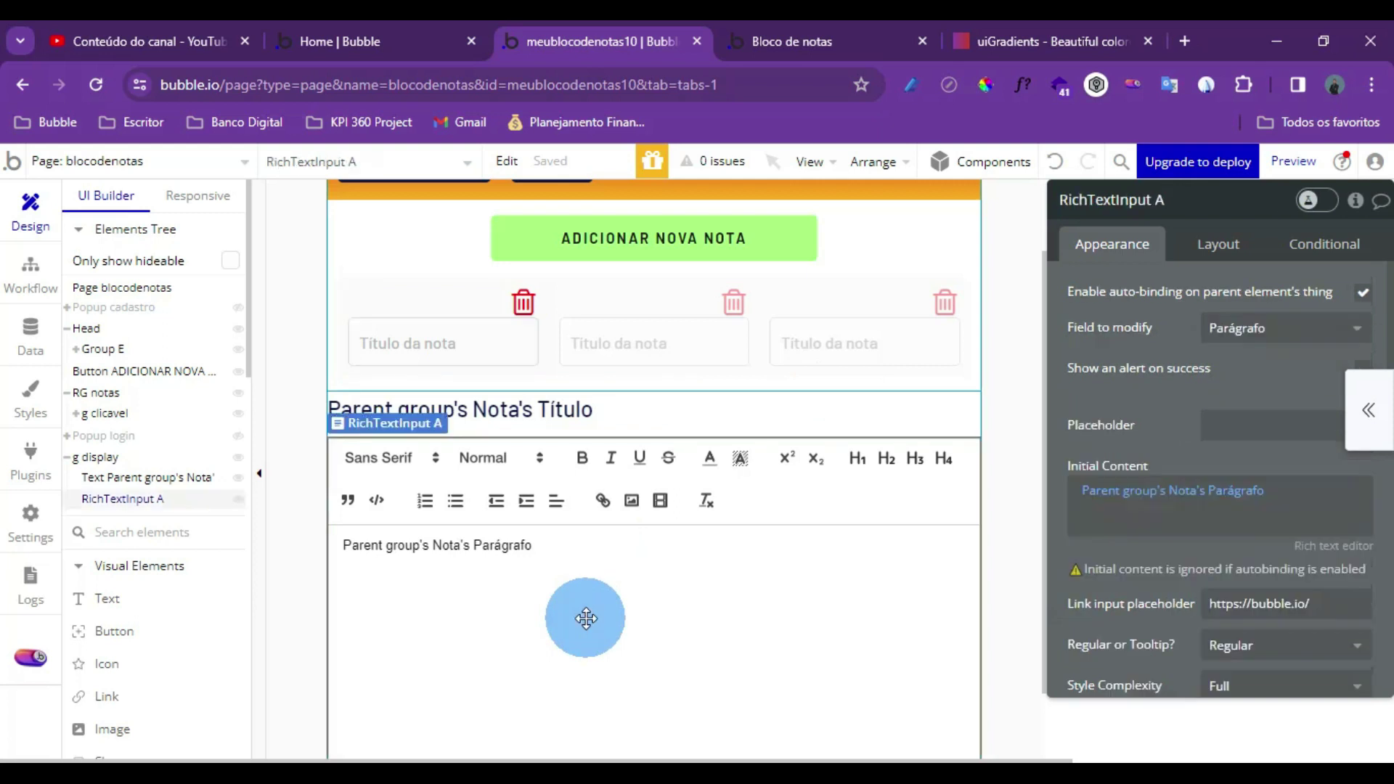
{"action": "scroll", "coordinate": [1192, 358], "scroll_direction": "down", "scroll_amount": 2}
{"action": "scroll", "coordinate": [1177, 338], "scroll_direction": "up", "scroll_amount": 2}
{"action": "scroll", "coordinate": [1177, 338], "scroll_direction": "down", "scroll_amount": 2}
{"action": "scroll", "coordinate": [673, 551], "scroll_direction": "down", "scroll_amount": 2}
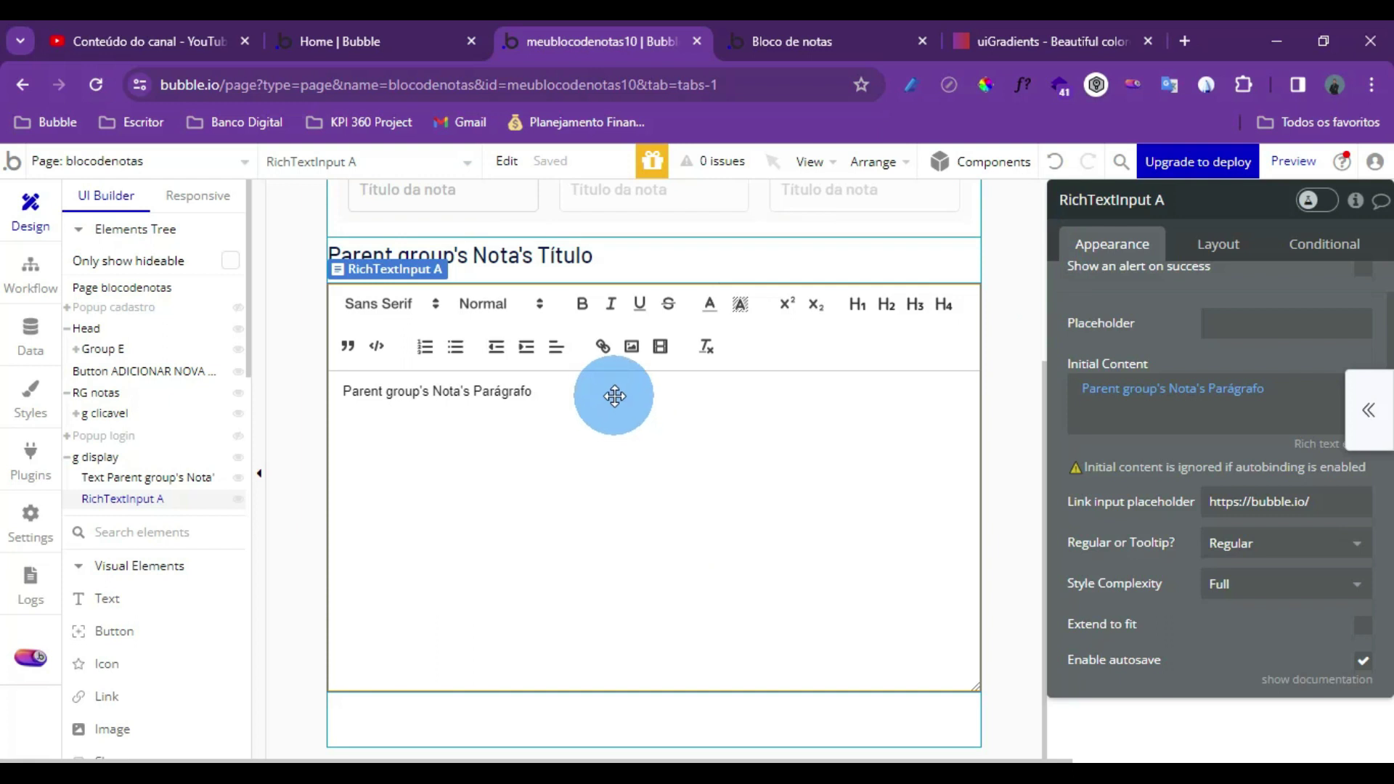
{"action": "scroll", "coordinate": [614, 396], "scroll_direction": "up", "scroll_amount": 3}
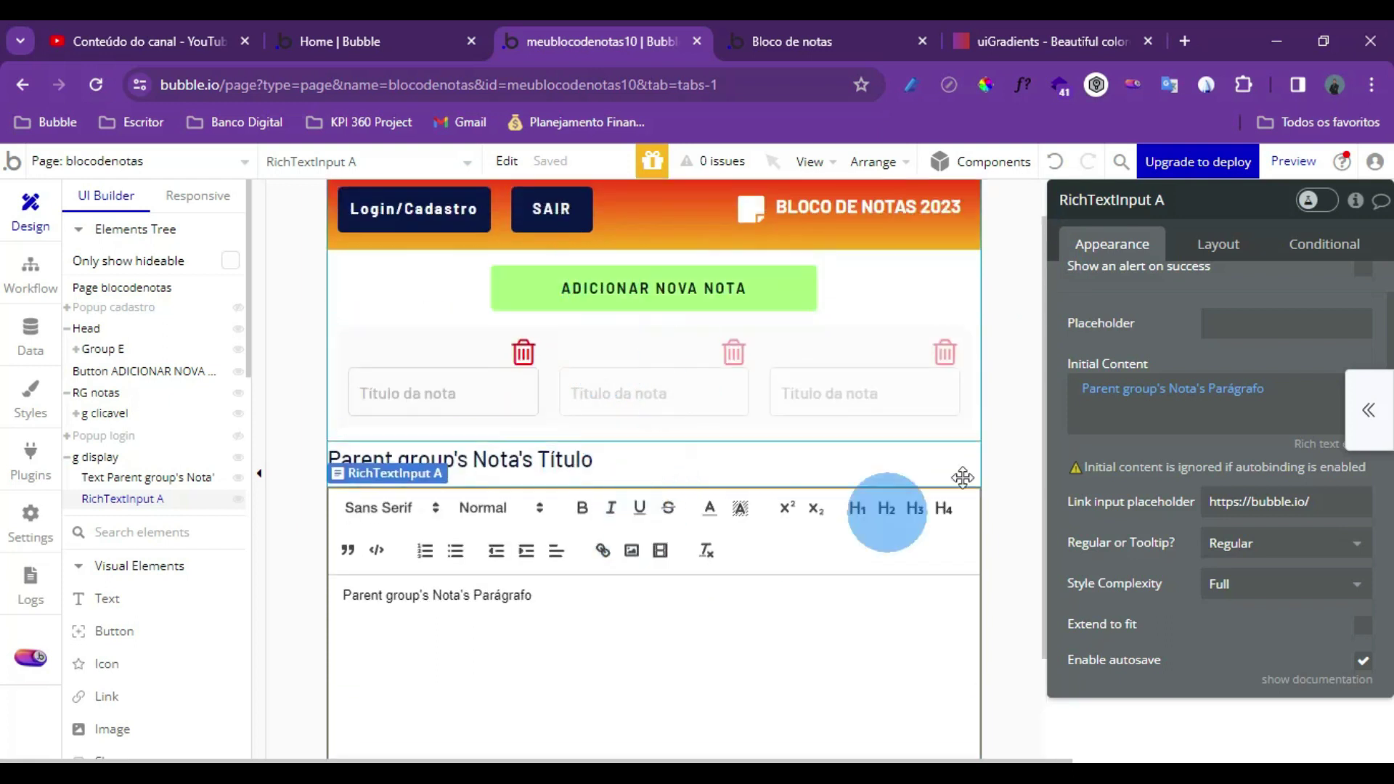
{"action": "scroll", "coordinate": [1192, 367], "scroll_direction": "up", "scroll_amount": 2}
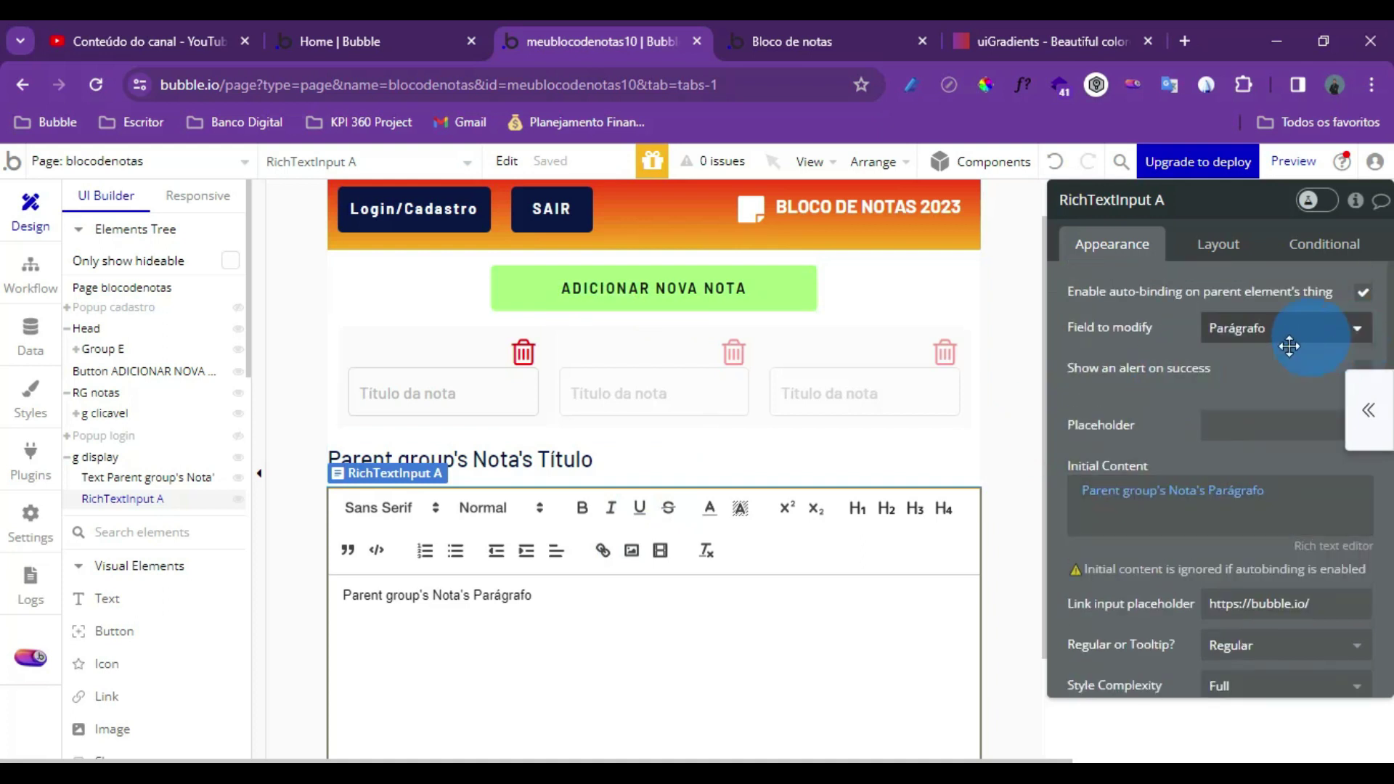
Refresh the Bloco de notas preview, select Nota 1 and write "O parágrafo da NOTA 1" in its rich text editor
{"action": "left_click", "coordinate": [833, 22]}
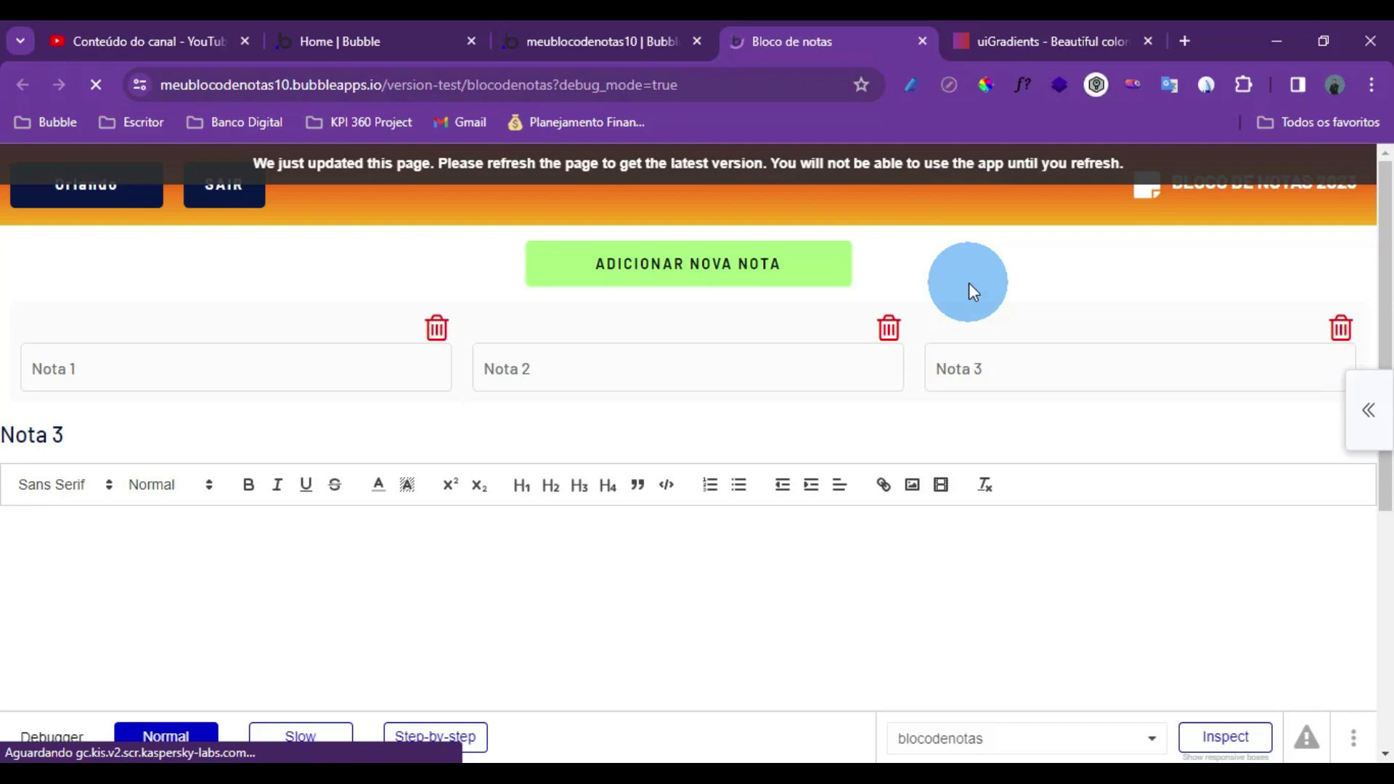
{"action": "key", "text": "F5"}
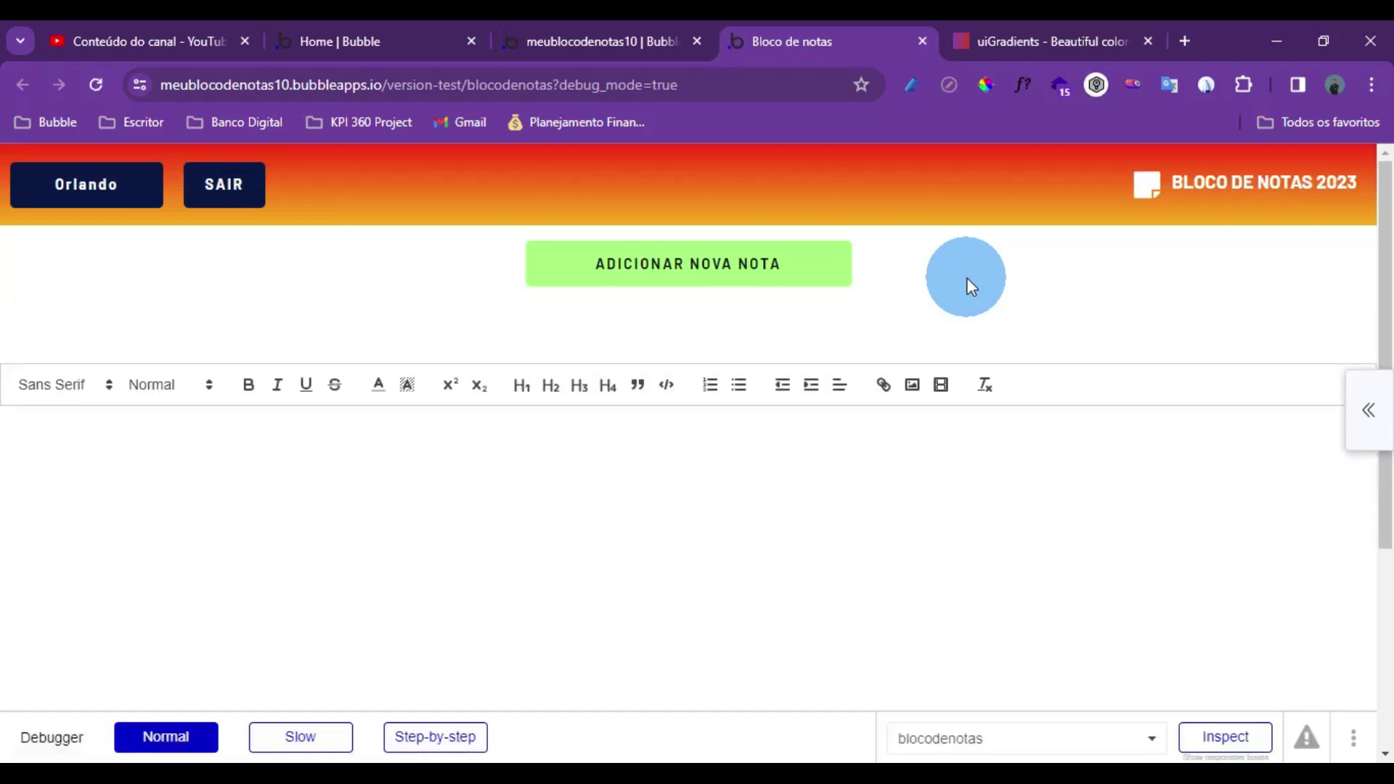
{"action": "left_click", "coordinate": [229, 367]}
{"action": "left_click", "coordinate": [146, 341]}
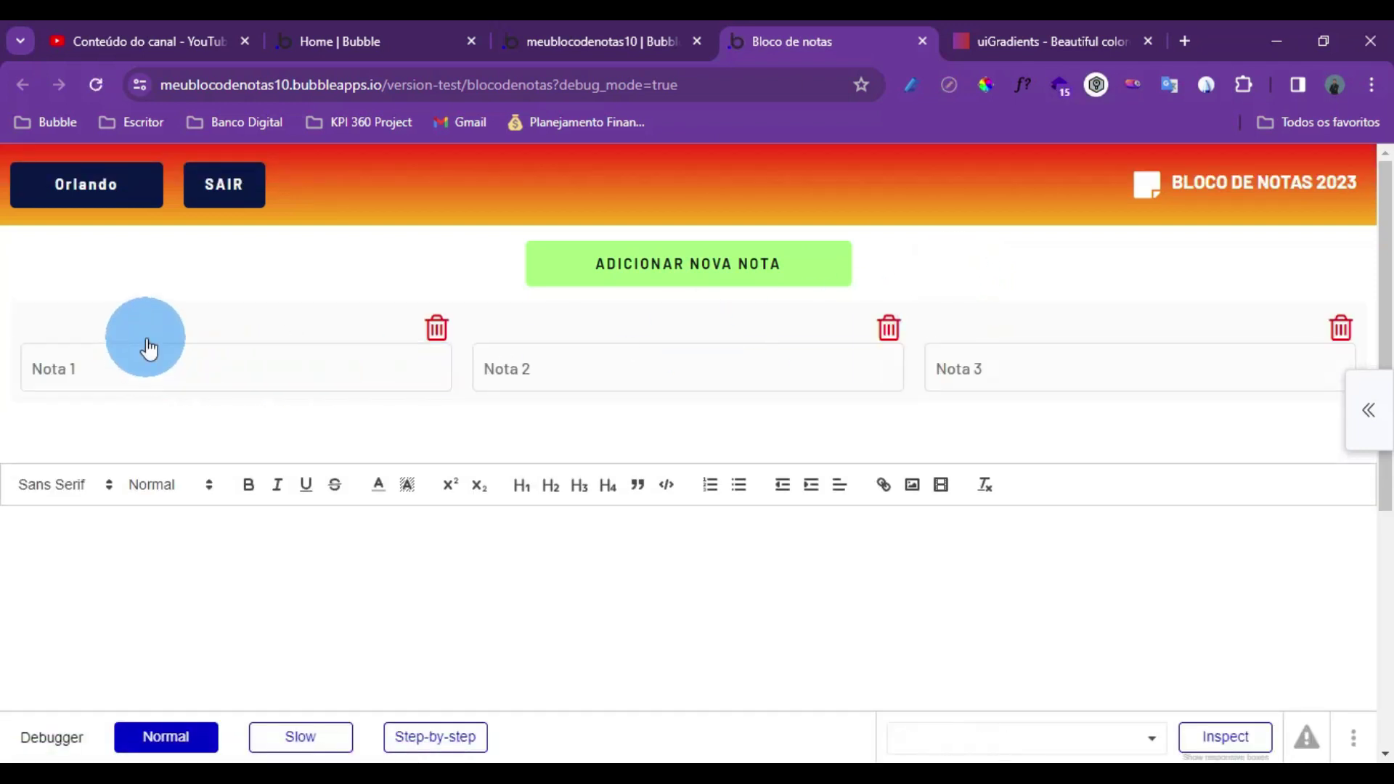
{"action": "left_click", "coordinate": [127, 577]}
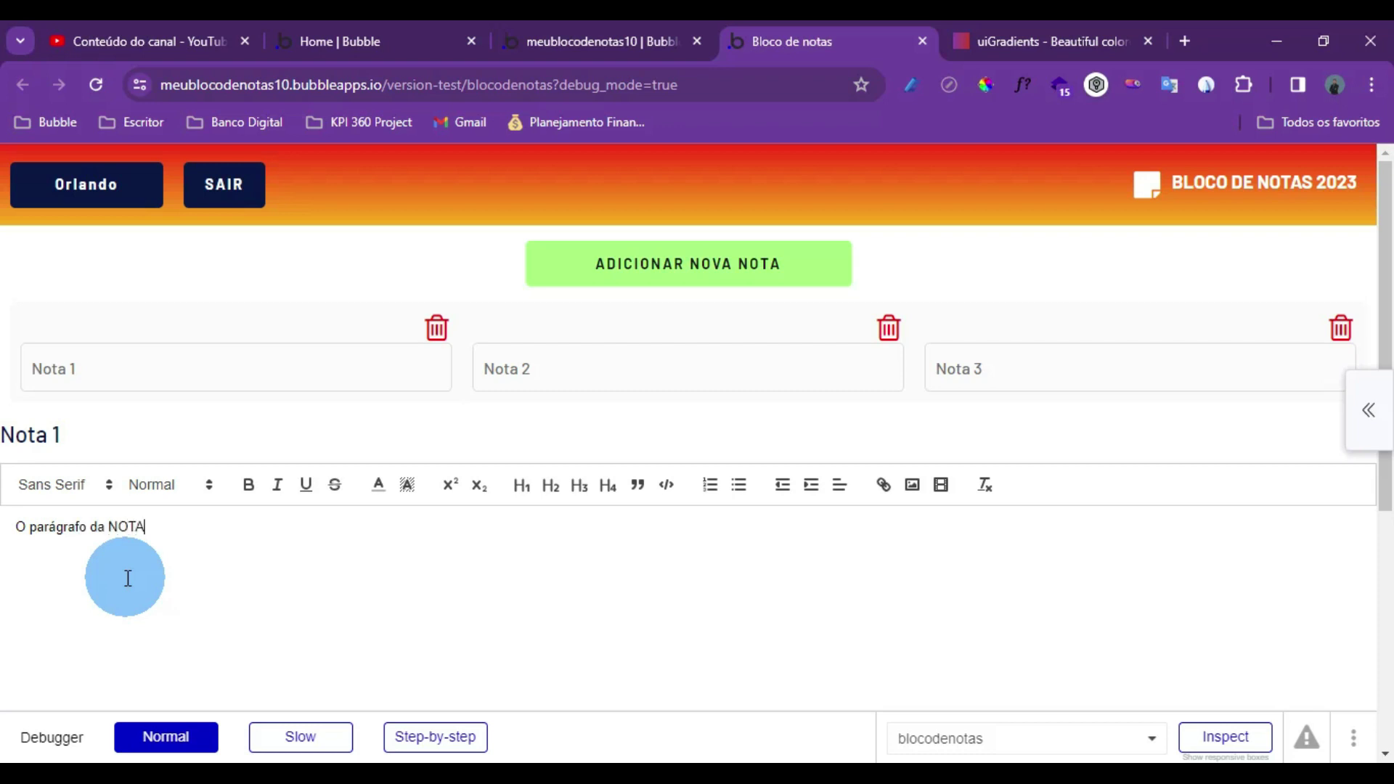
Make the words "NOTA 1" bold in Nota 1's paragraph
{"action": "left_click_drag", "start_coordinate": [108, 525], "coordinate": [183, 519]}
{"action": "left_click", "coordinate": [259, 503]}
{"action": "left_click", "coordinate": [152, 528]}
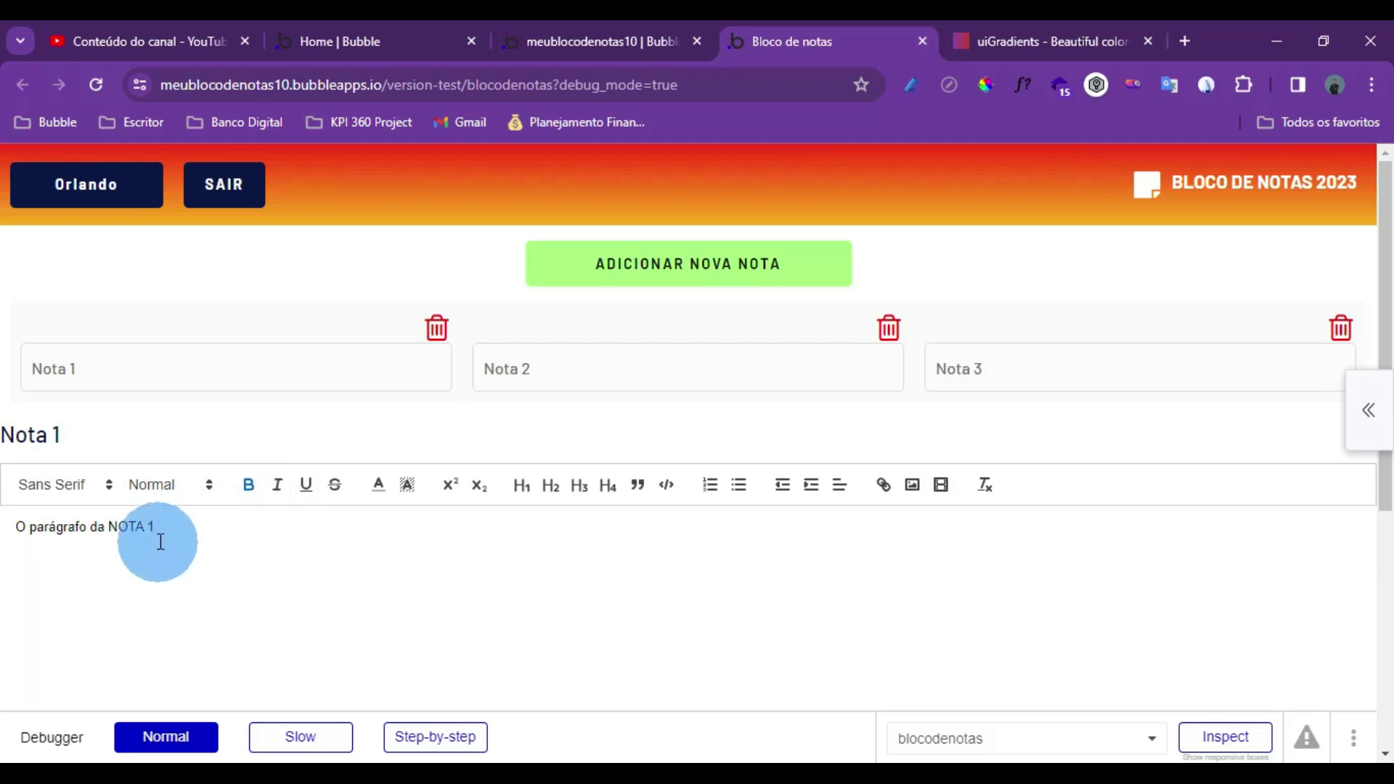
{"action": "left_click_drag", "start_coordinate": [107, 530], "coordinate": [106, 530]}
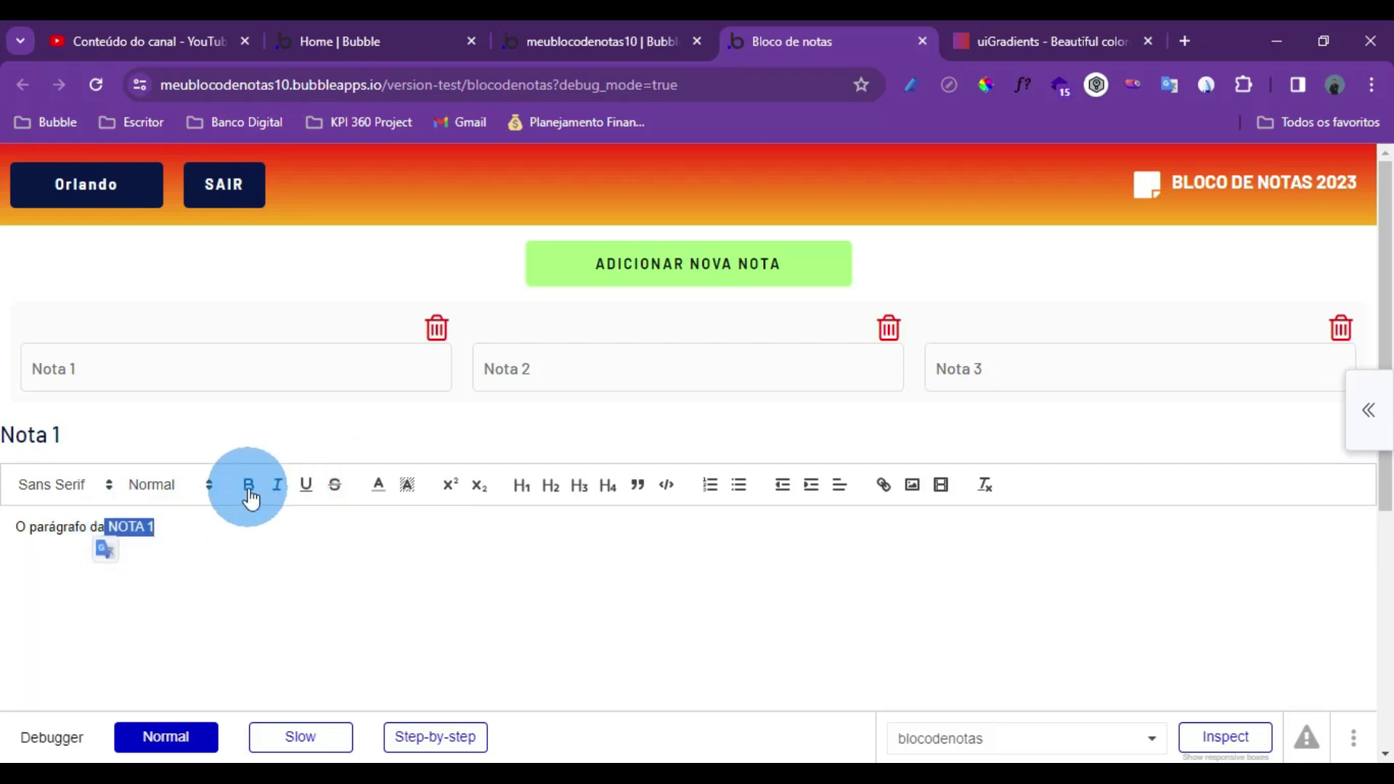
{"action": "left_click", "coordinate": [249, 494]}
{"action": "left_click", "coordinate": [218, 573]}
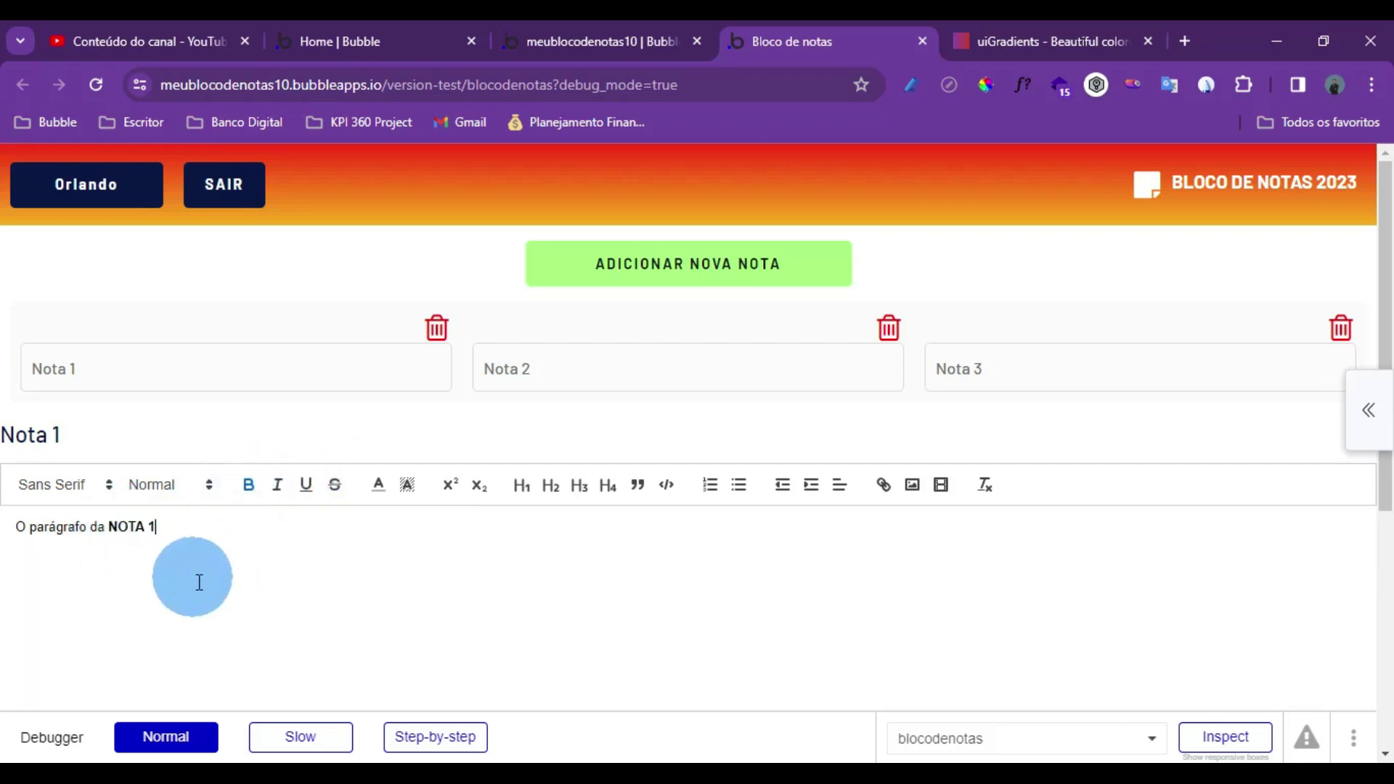
Leave Nota 1's editor, reload the Bloco de notas preview and reopen Nota 1 to check its saved paragraph
{"action": "left_click", "coordinate": [299, 544]}
{"action": "left_click", "coordinate": [280, 537]}
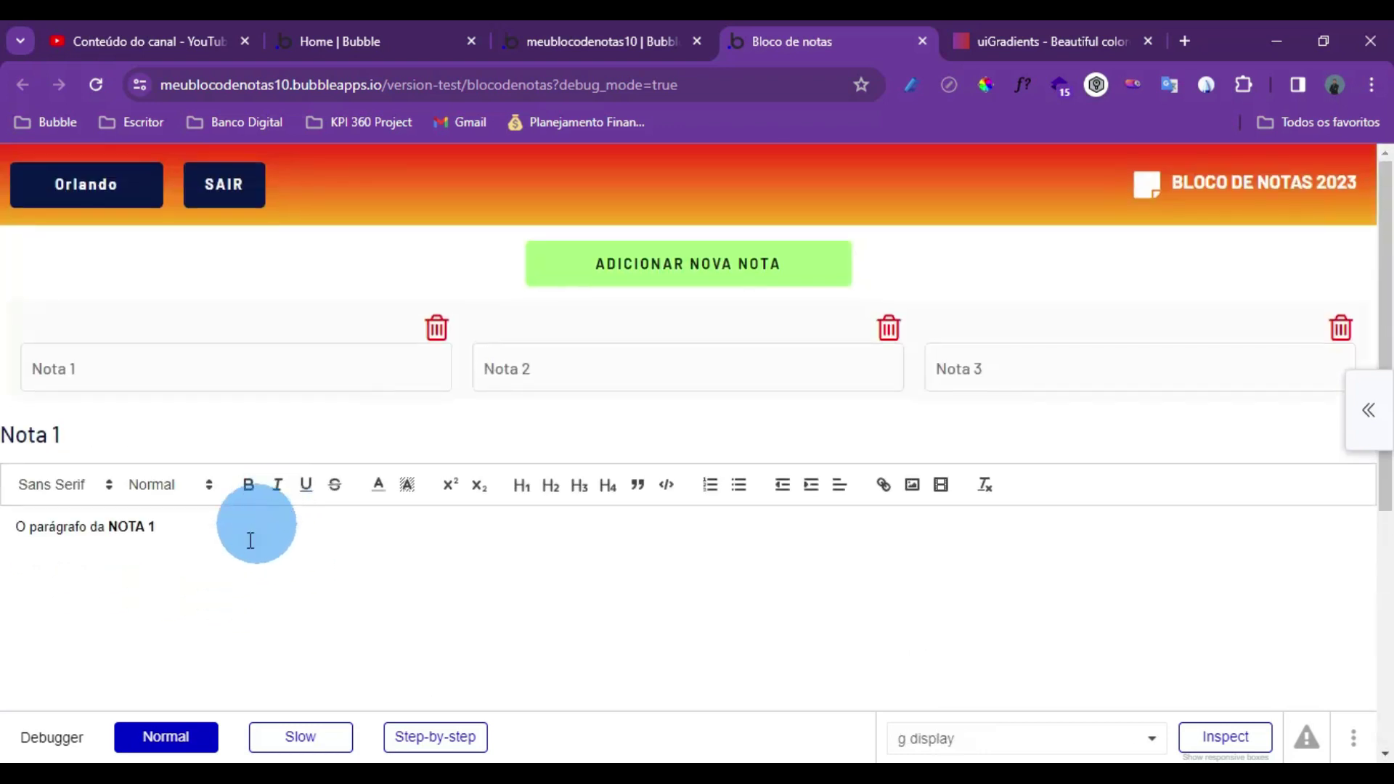
{"action": "left_click", "coordinate": [274, 437]}
{"action": "left_click", "coordinate": [106, 82]}
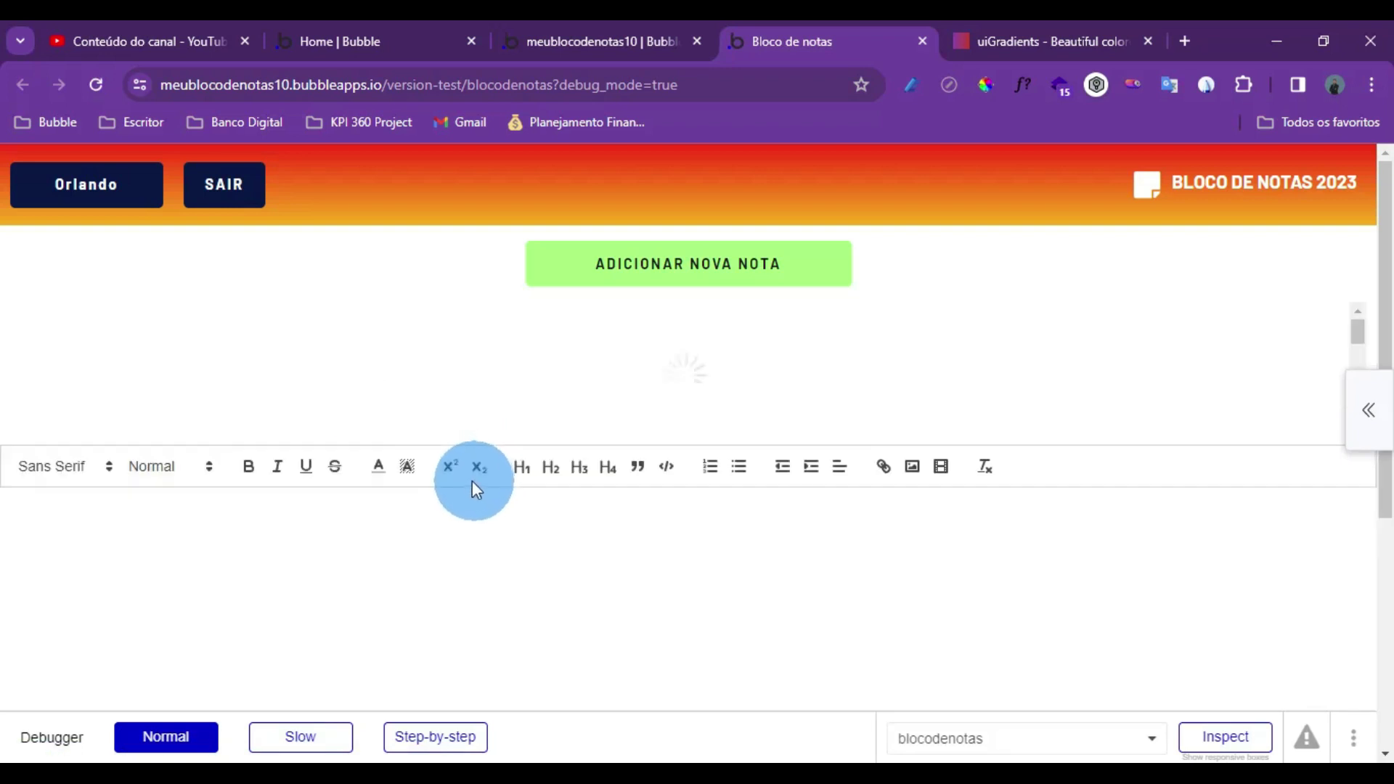
{"action": "left_click", "coordinate": [276, 367]}
{"action": "left_click", "coordinate": [352, 591]}
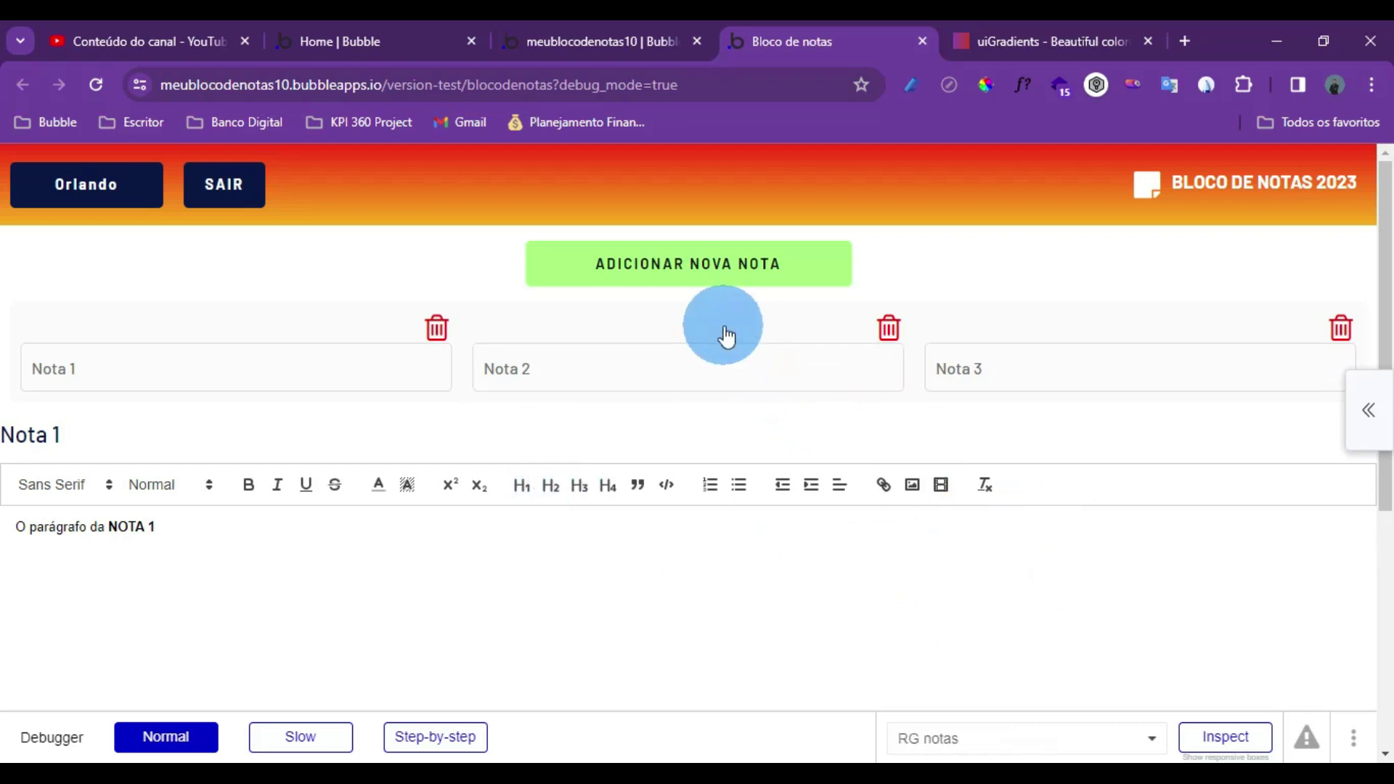
Switch repeatedly between Nota 1, Nota 2 and Nota 3 to compare their titles and paragraphs
{"action": "left_click", "coordinate": [809, 383]}
{"action": "left_click", "coordinate": [1070, 356]}
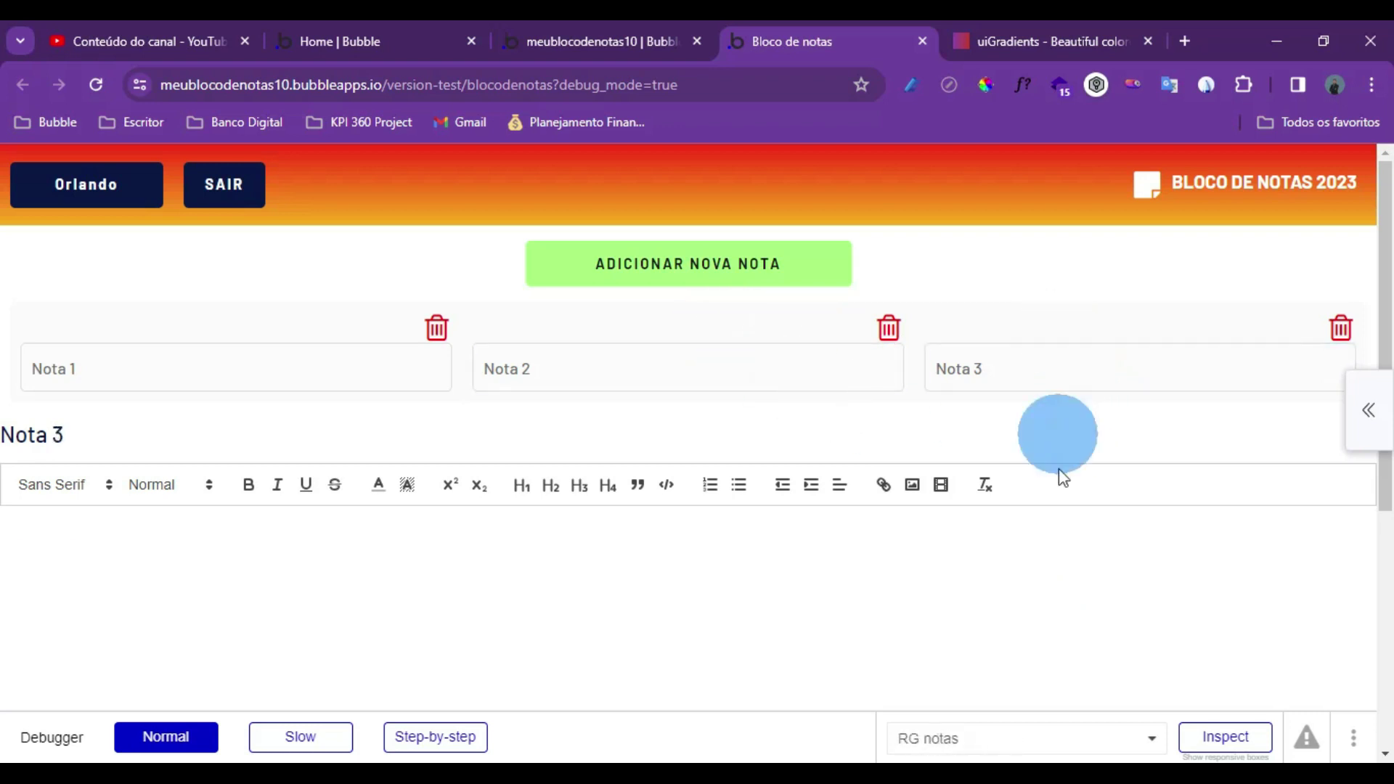
{"action": "left_click", "coordinate": [356, 363]}
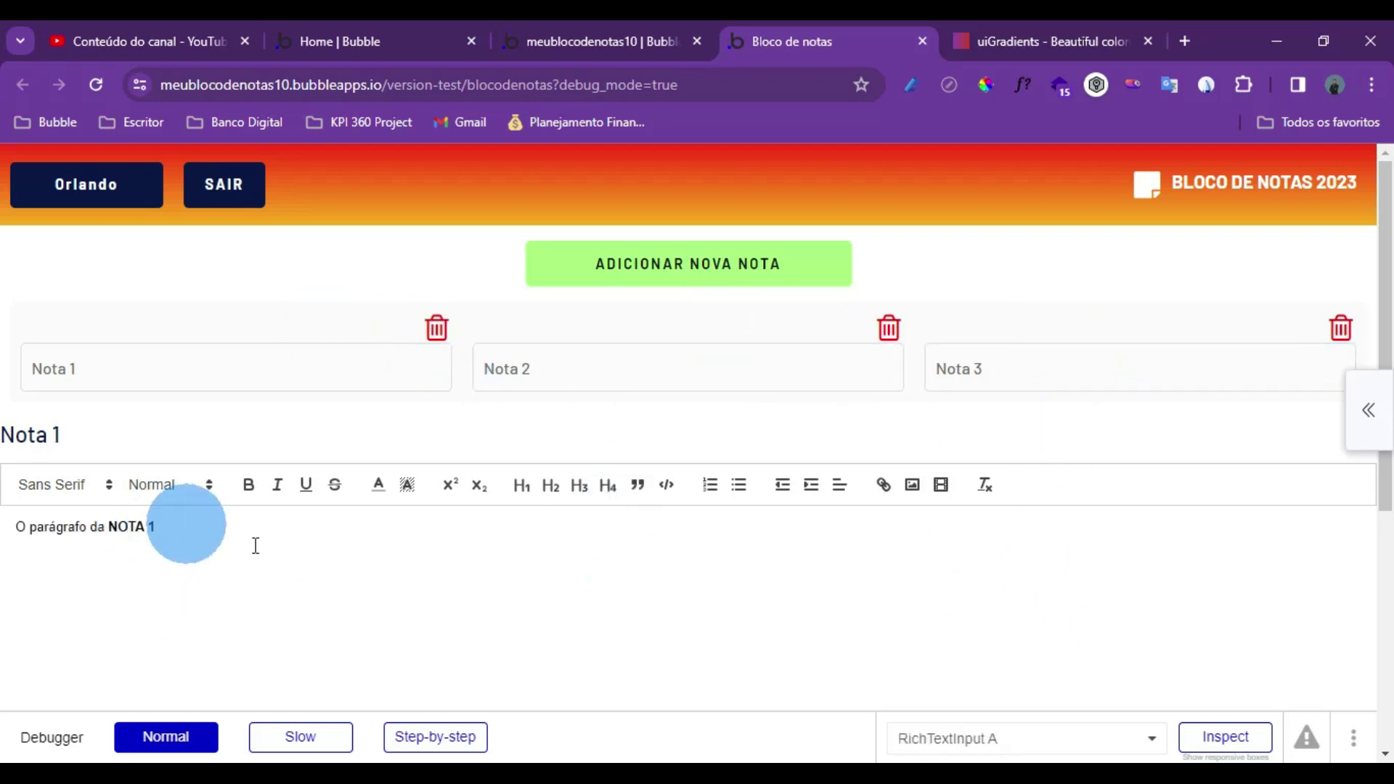
{"action": "left_click", "coordinate": [512, 516]}
{"action": "left_click", "coordinate": [641, 347]}
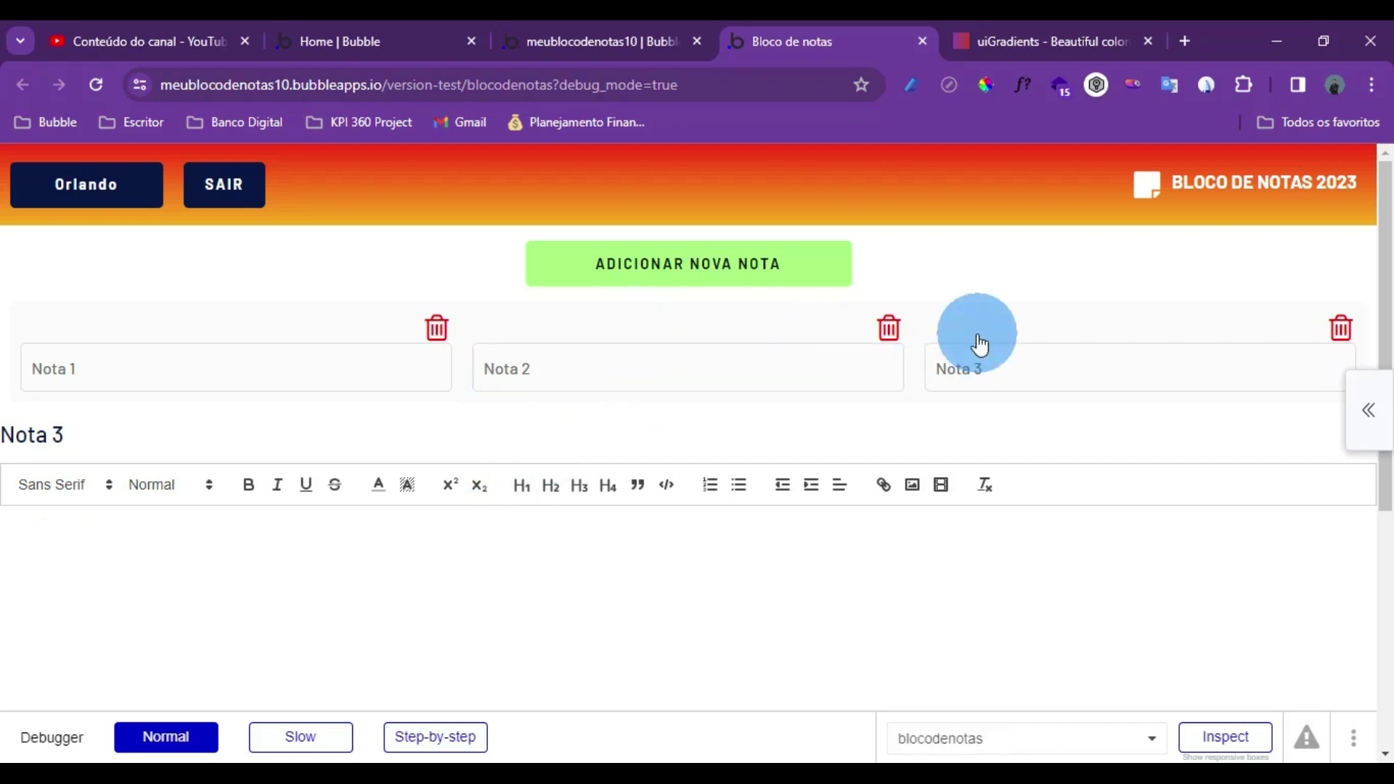
{"action": "left_click", "coordinate": [657, 333]}
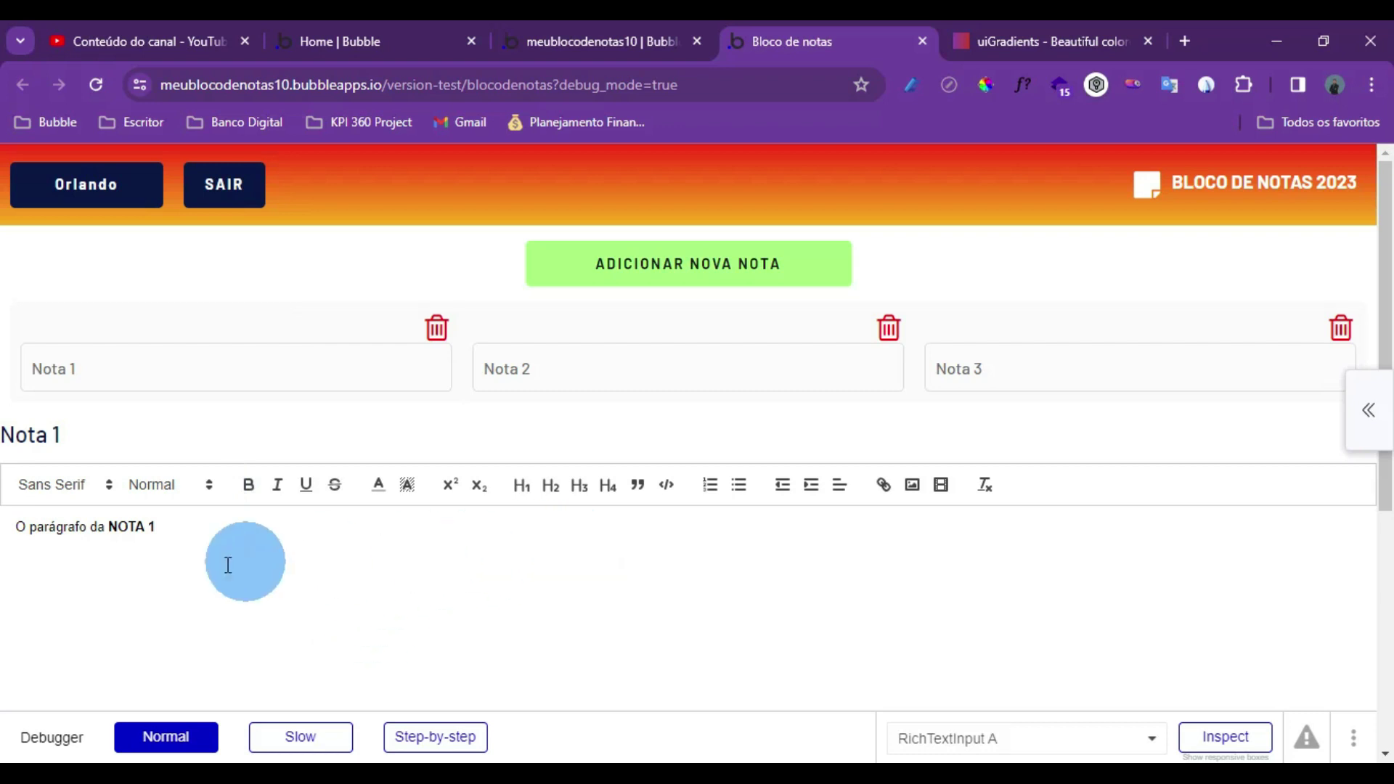
Color the whole paragraph of Nota 1 yellow
{"action": "left_click_drag", "start_coordinate": [182, 527], "coordinate": [13, 527]}
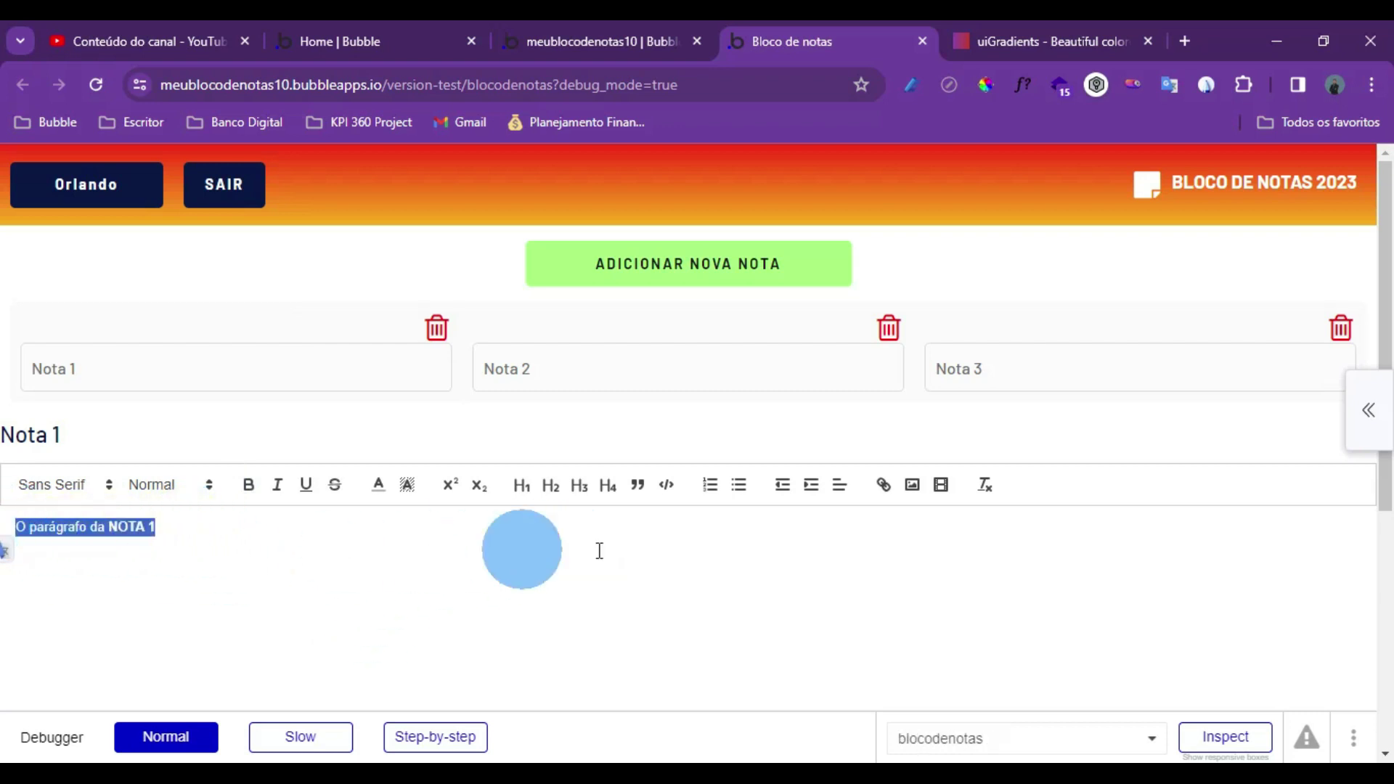
{"action": "left_click", "coordinate": [380, 488]}
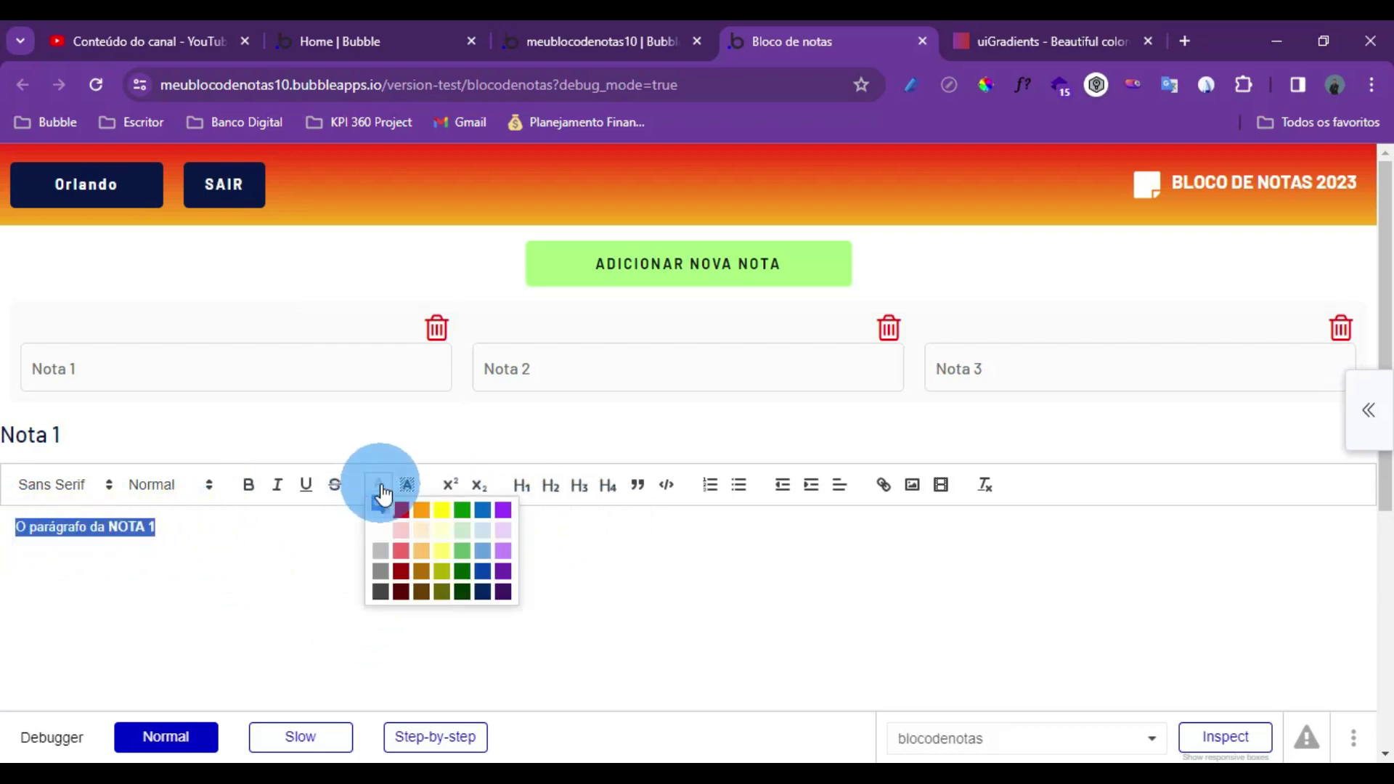
{"action": "left_click", "coordinate": [446, 524]}
{"action": "left_click", "coordinate": [294, 552]}
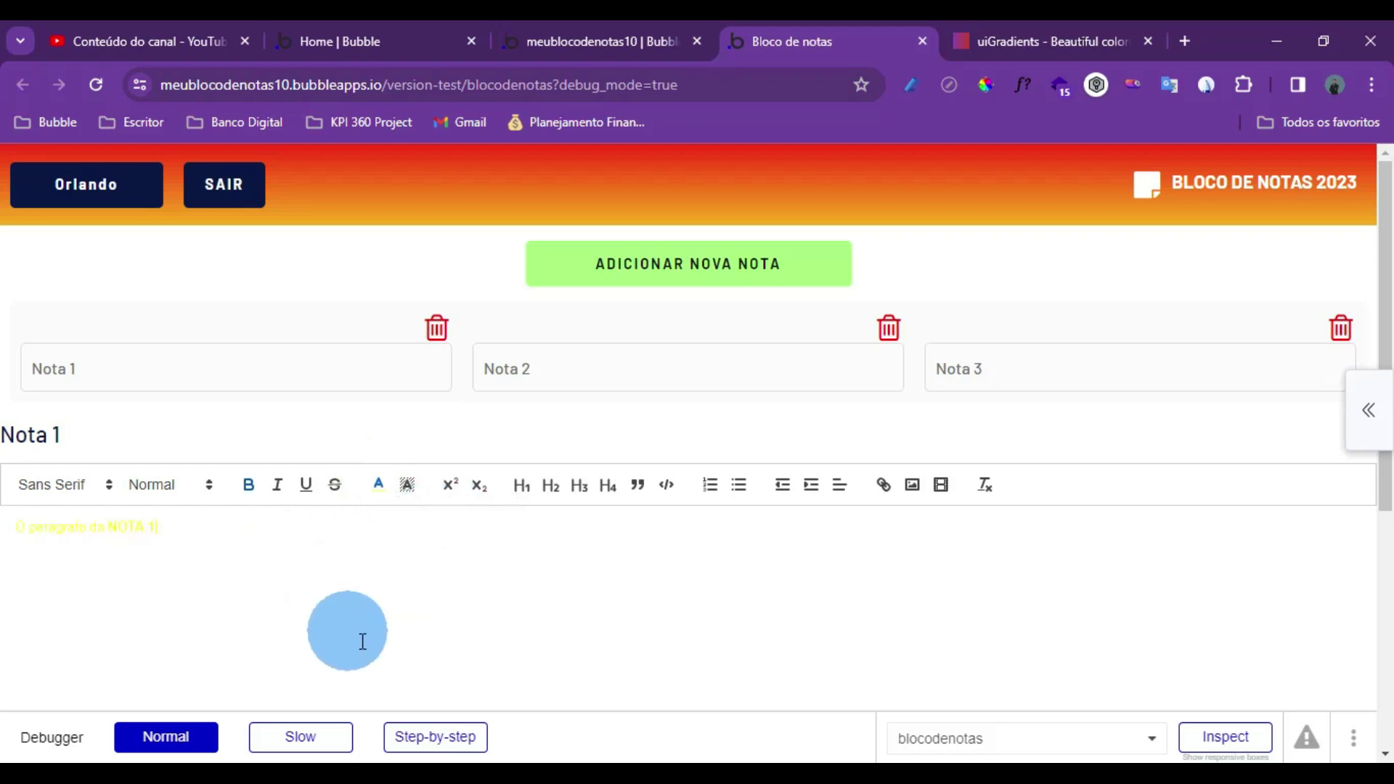
Change the text color of Nota 1's whole paragraph to gray
{"action": "left_click_drag", "start_coordinate": [255, 535], "coordinate": [14, 528]}
{"action": "left_click", "coordinate": [15, 528]}
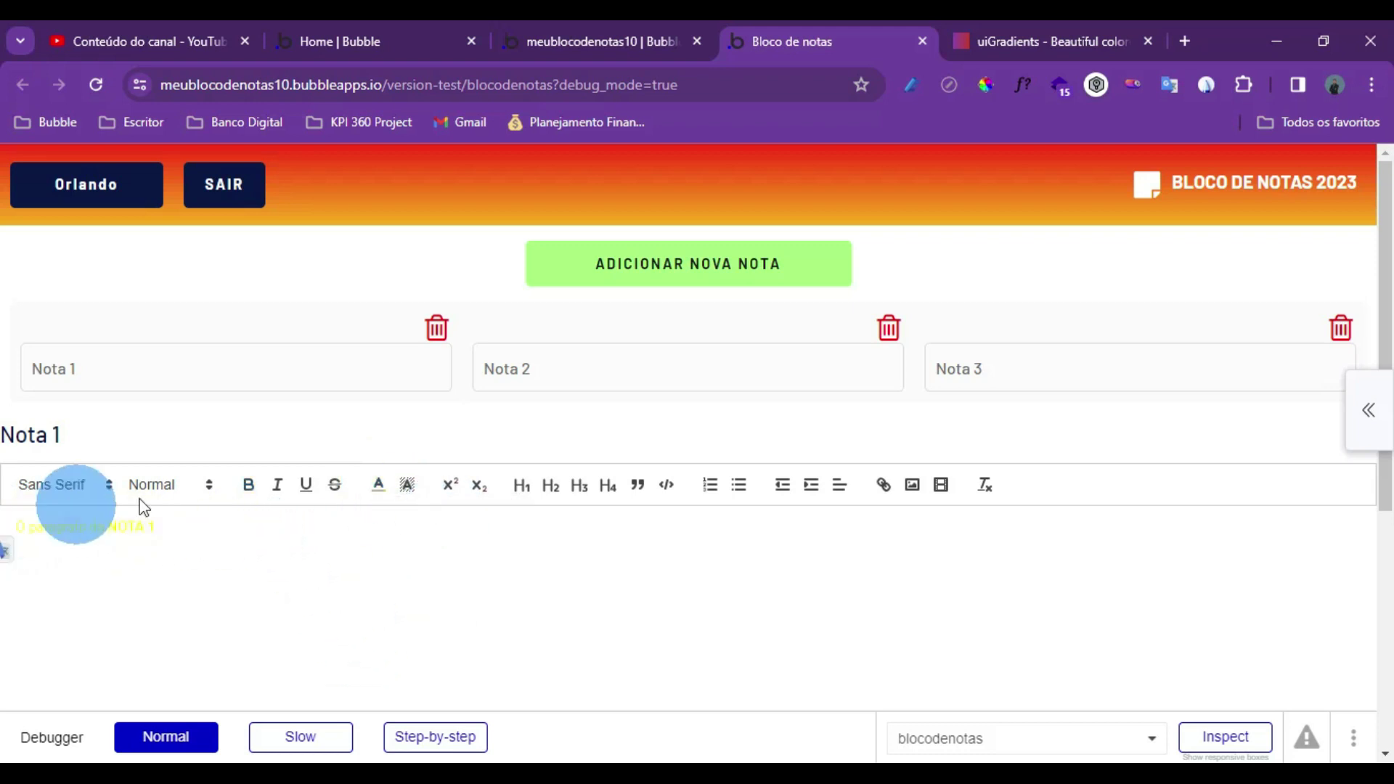
{"action": "left_click", "coordinate": [378, 487]}
{"action": "left_click", "coordinate": [382, 517]}
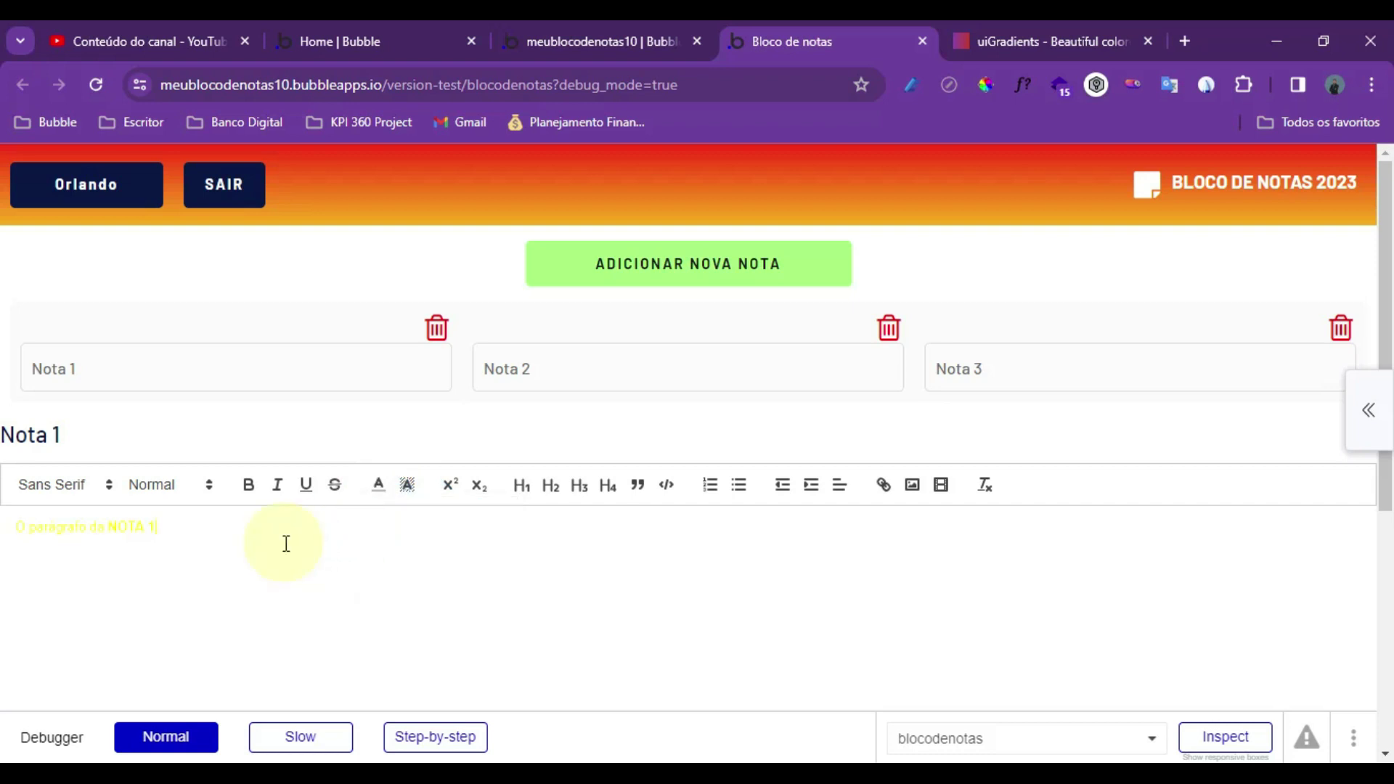
{"action": "left_click_drag", "start_coordinate": [249, 535], "coordinate": [16, 528]}
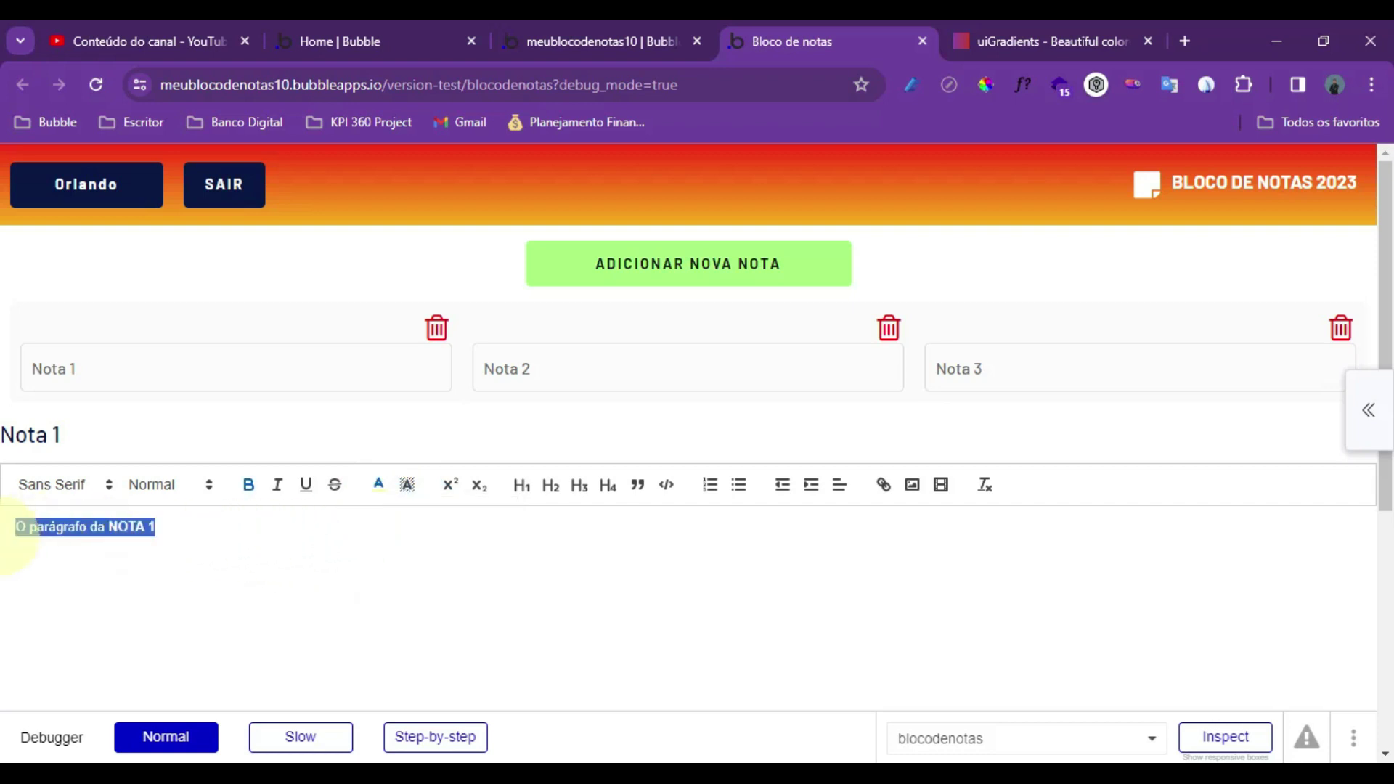
{"action": "left_click", "coordinate": [379, 485]}
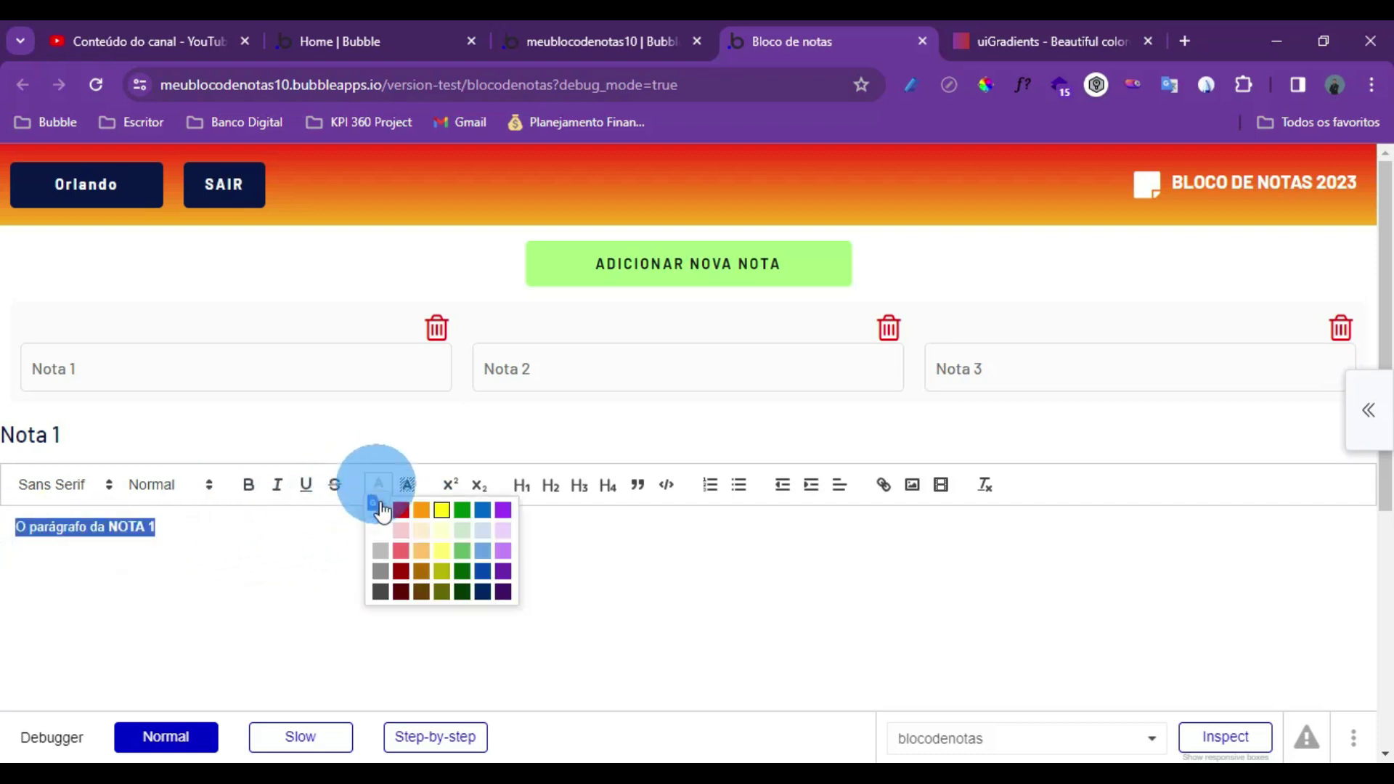
{"action": "left_click", "coordinate": [381, 572]}
{"action": "left_click", "coordinate": [302, 567]}
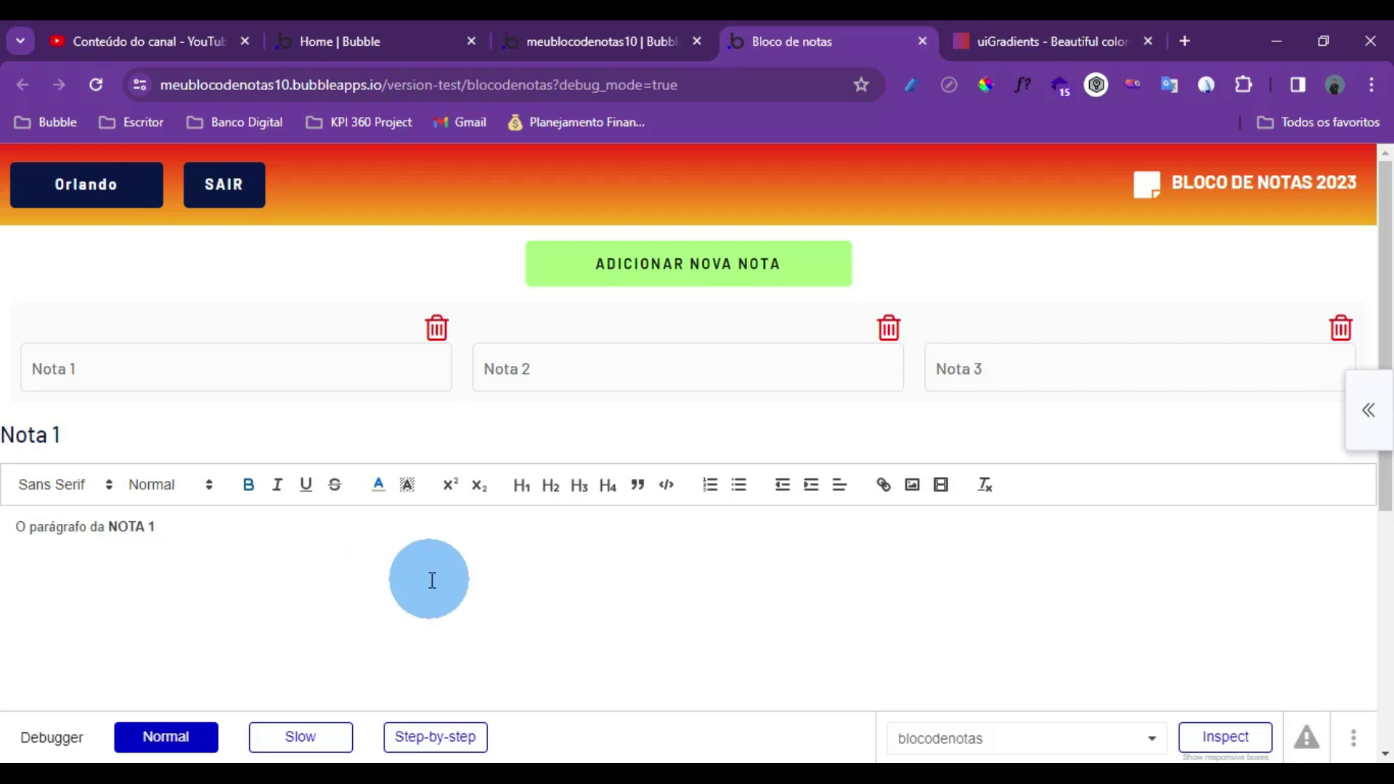
Open Nota 2 and write "Nota n° 2" as its paragraph
{"action": "left_click", "coordinate": [563, 330]}
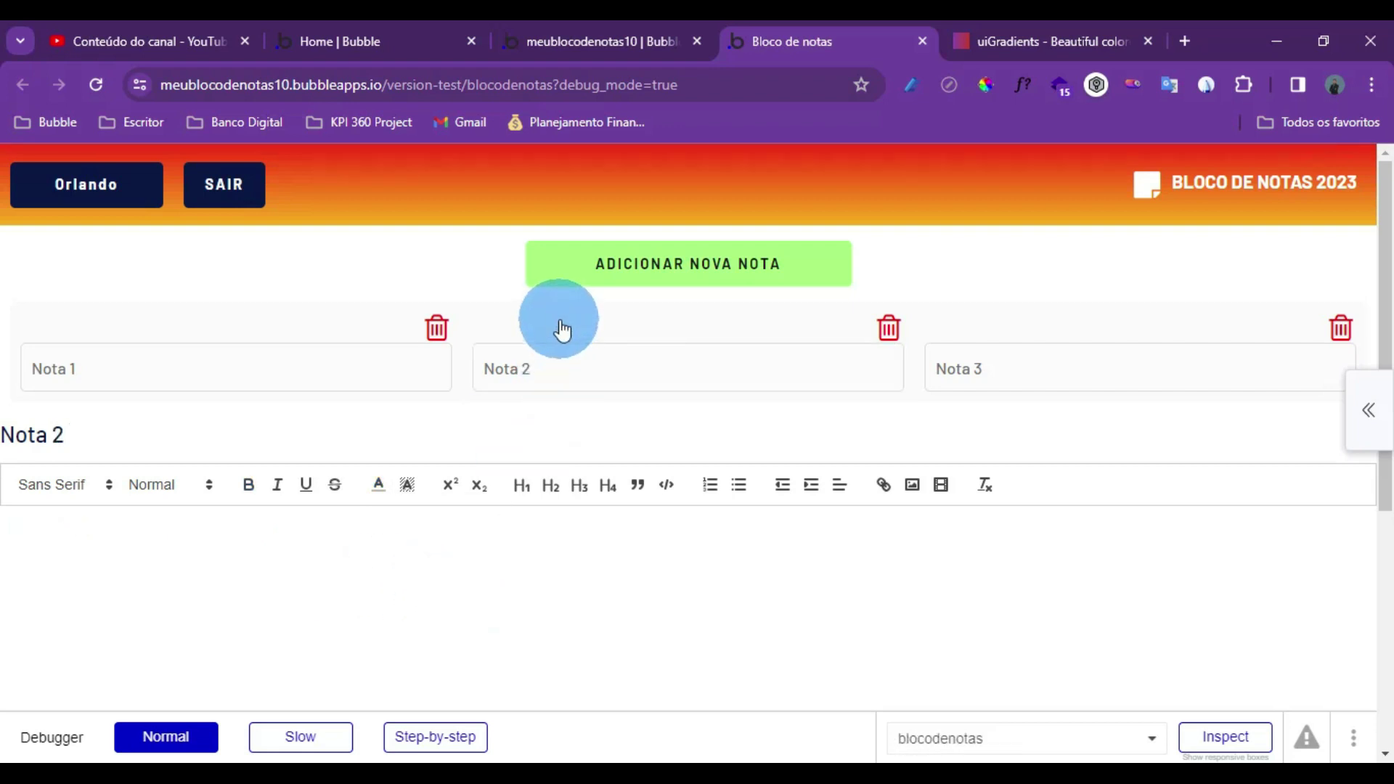
{"action": "left_click", "coordinate": [164, 570]}
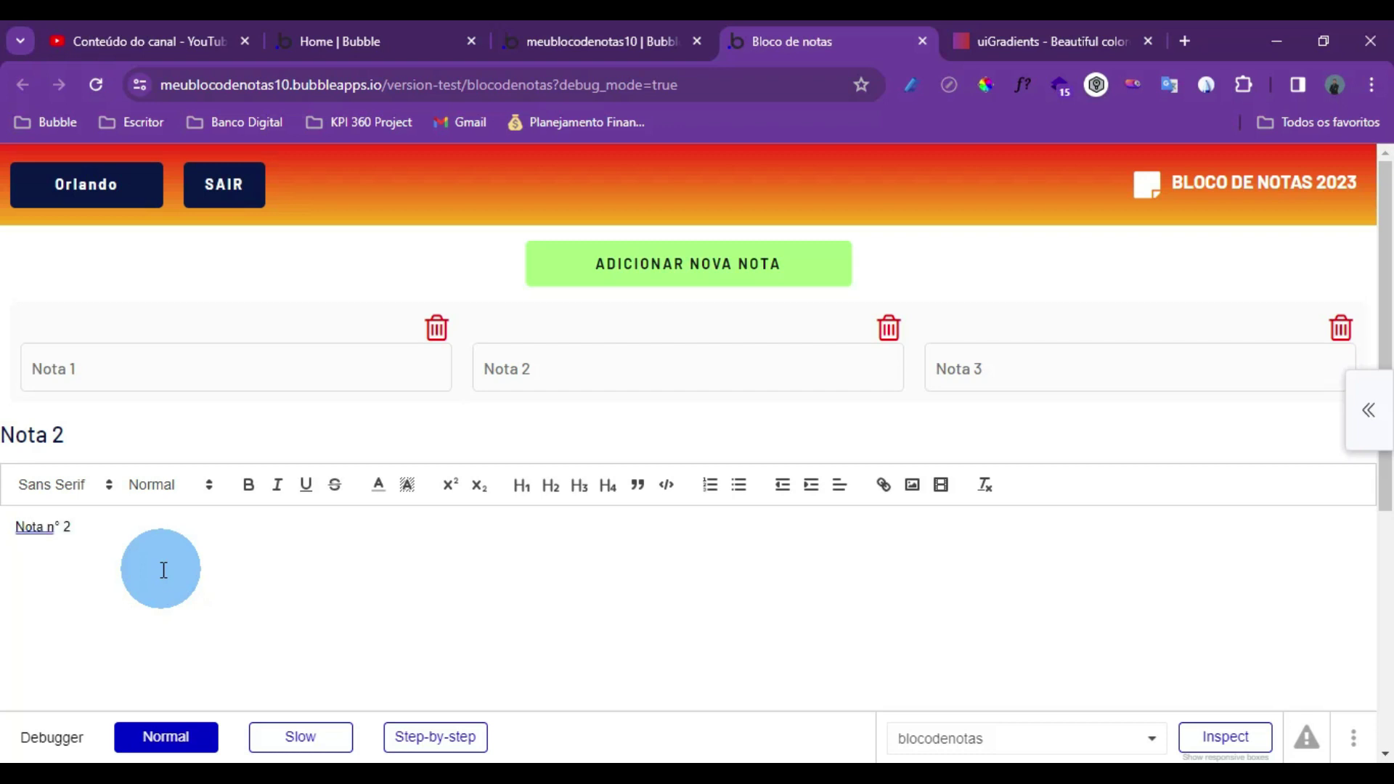
{"action": "left_click", "coordinate": [162, 570]}
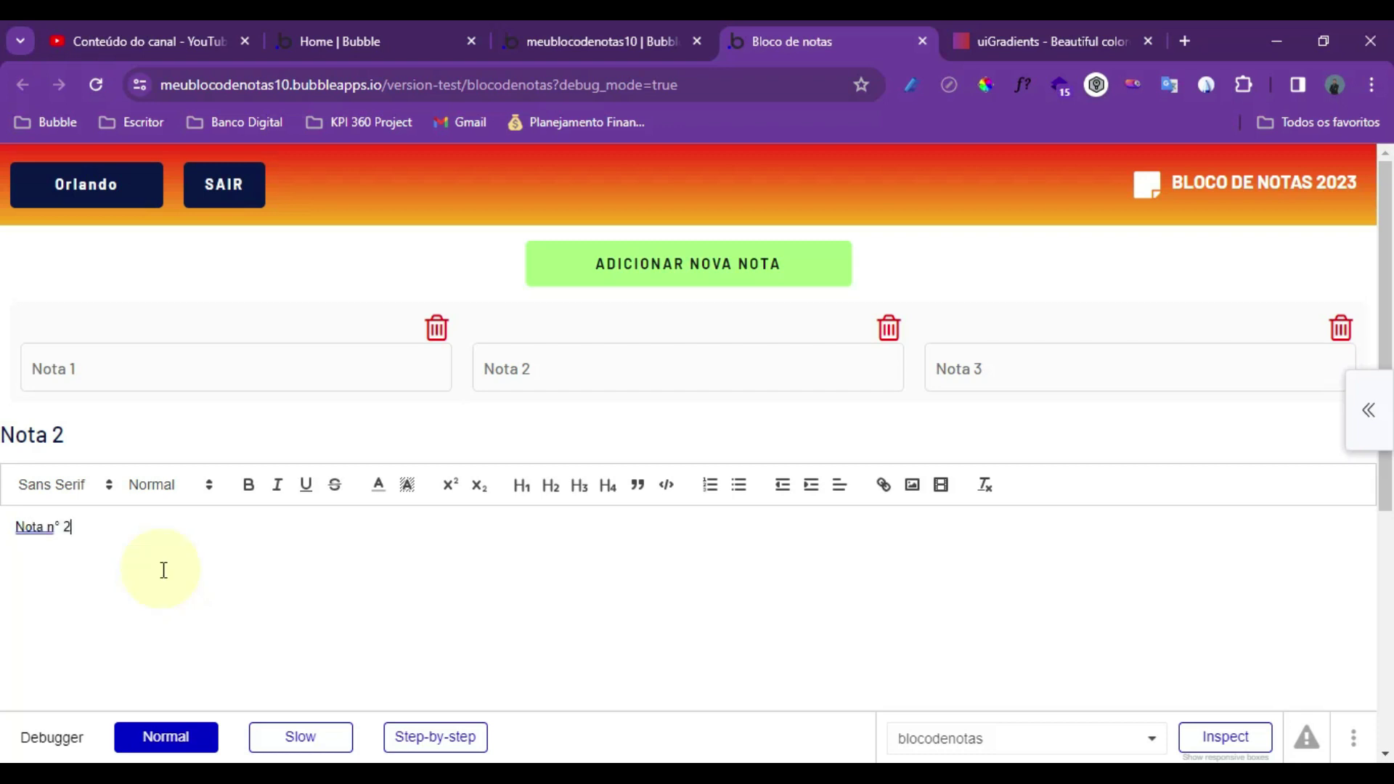
Write "Nota n 3" as Nota 3's paragraph and reopen Nota 2 and Nota 1 to check their texts
{"action": "left_click", "coordinate": [1012, 348]}
{"action": "left_click", "coordinate": [53, 553]}
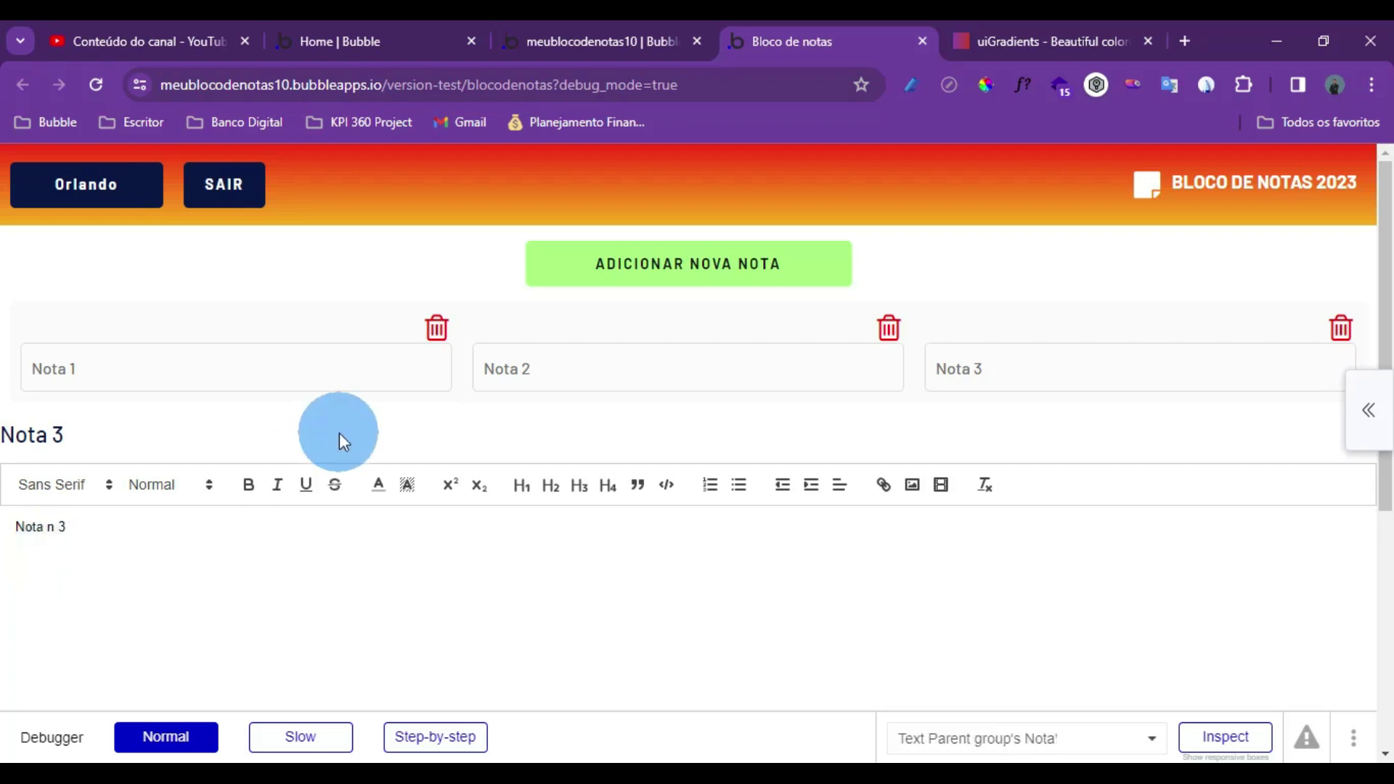
{"action": "left_click", "coordinate": [772, 337]}
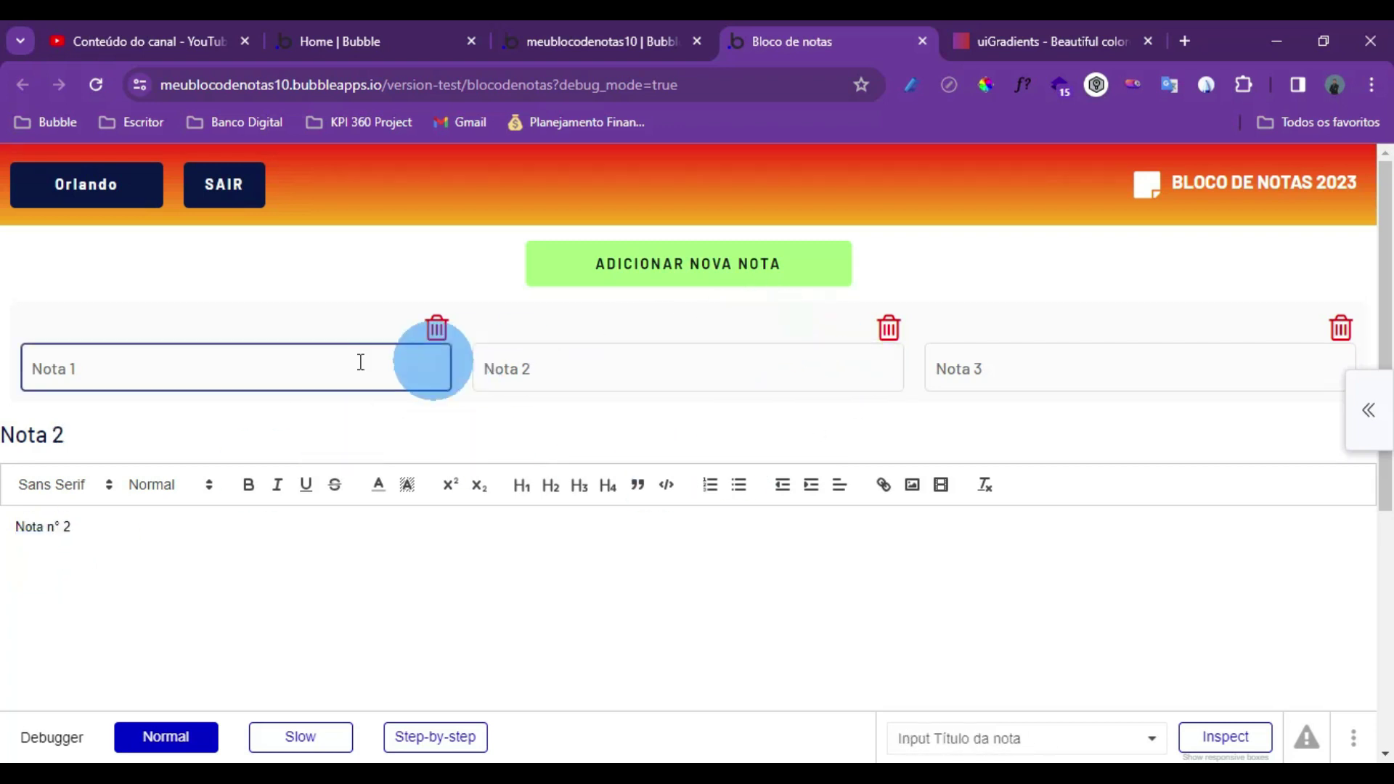
{"action": "left_click", "coordinate": [233, 344]}
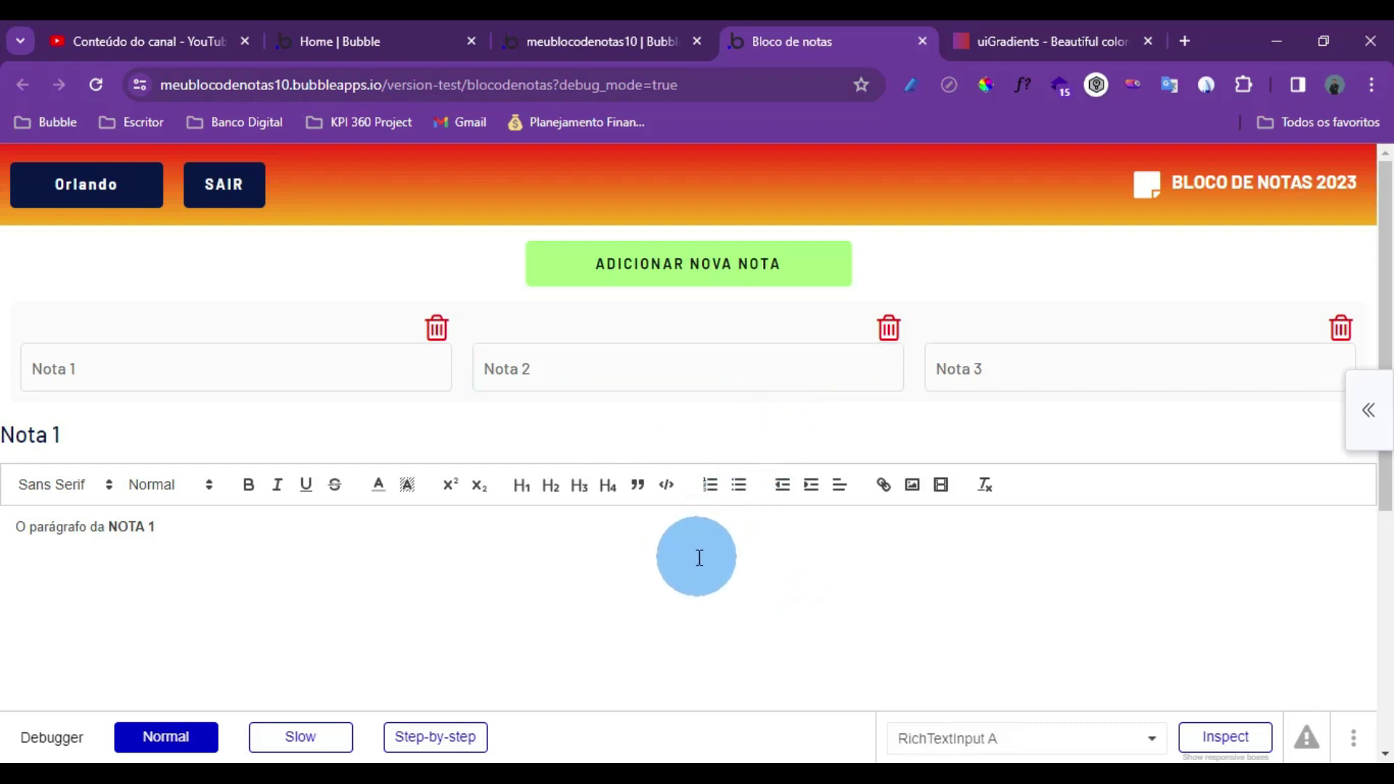
Return to the Bubble editor and enable showing an alert on success for the Título da nota input
{"action": "left_click", "coordinate": [569, 23]}
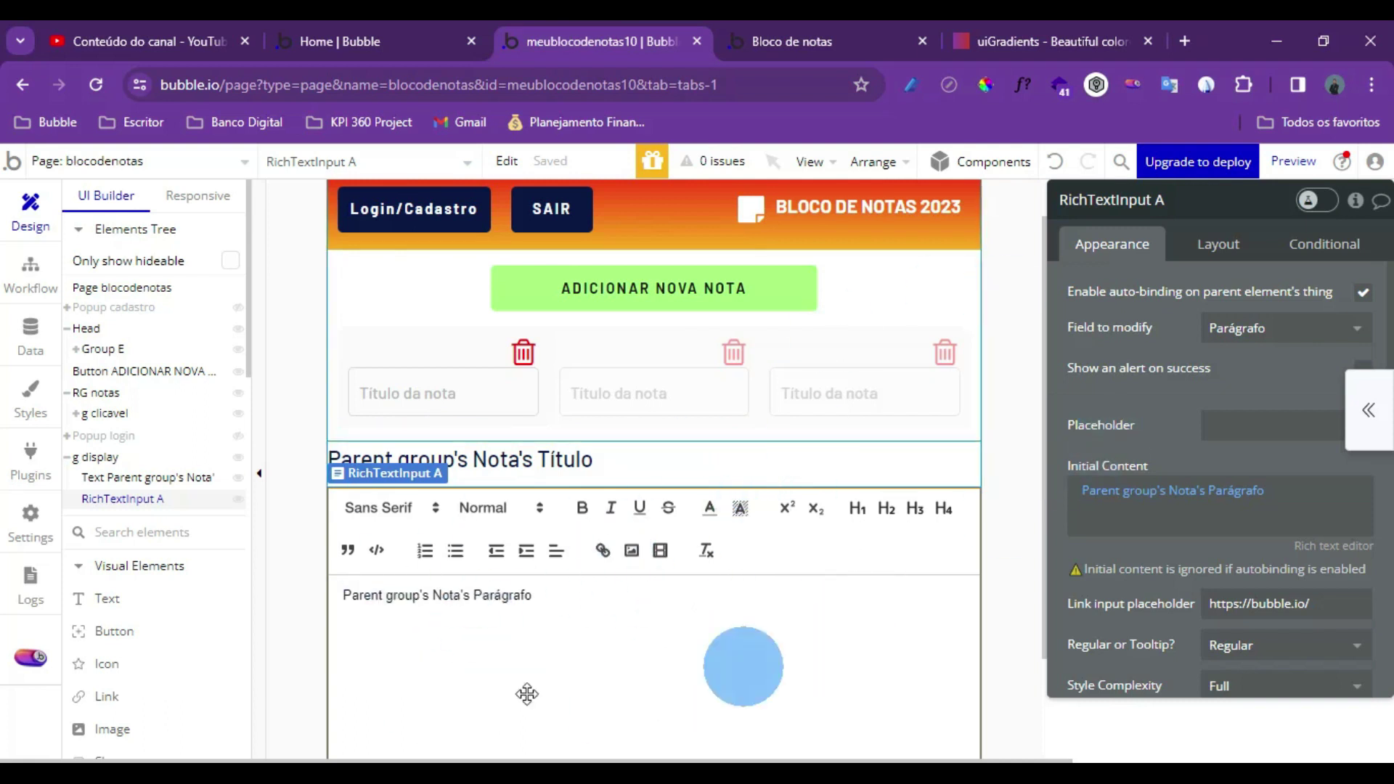
{"action": "left_click", "coordinate": [442, 398]}
{"action": "scroll", "coordinate": [1223, 373], "scroll_direction": "down", "scroll_amount": 3}
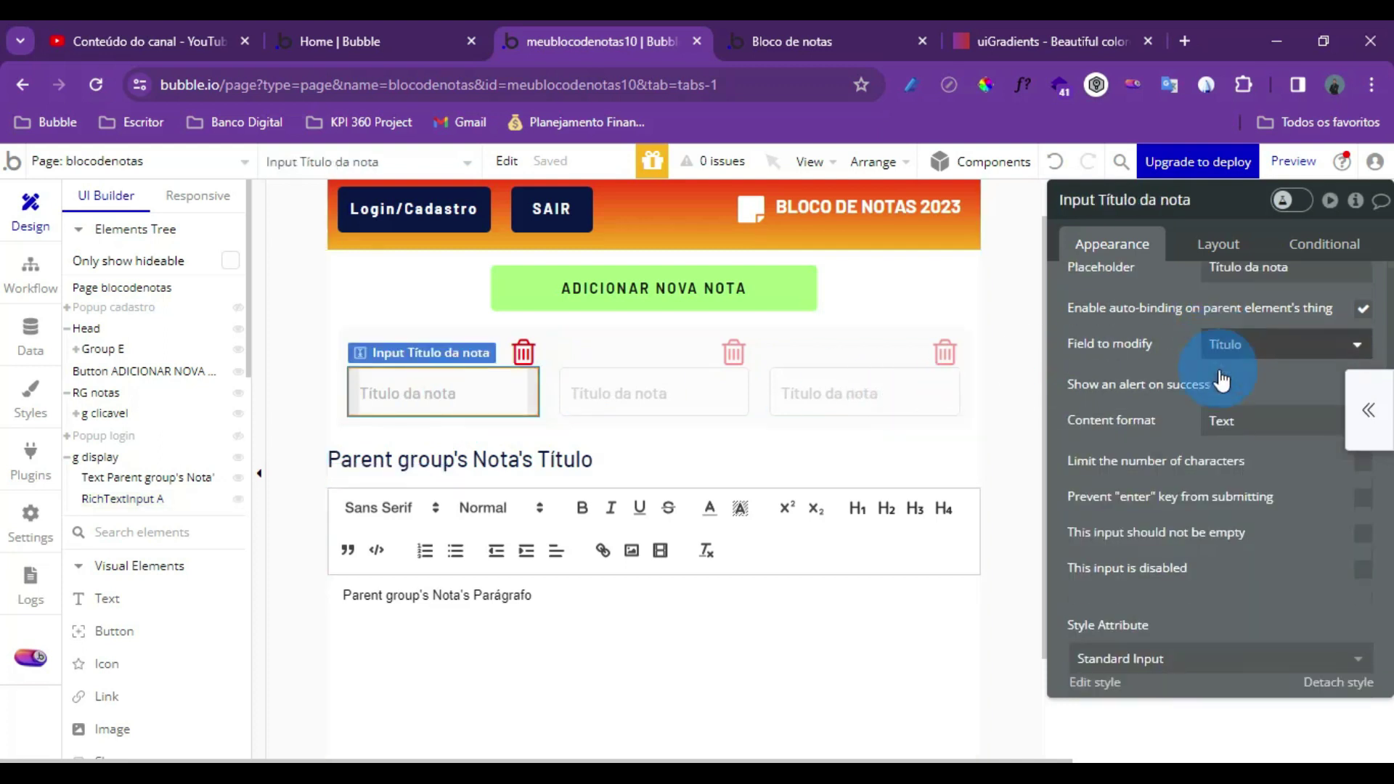
{"action": "scroll", "coordinate": [1208, 358], "scroll_direction": "up", "scroll_amount": 1}
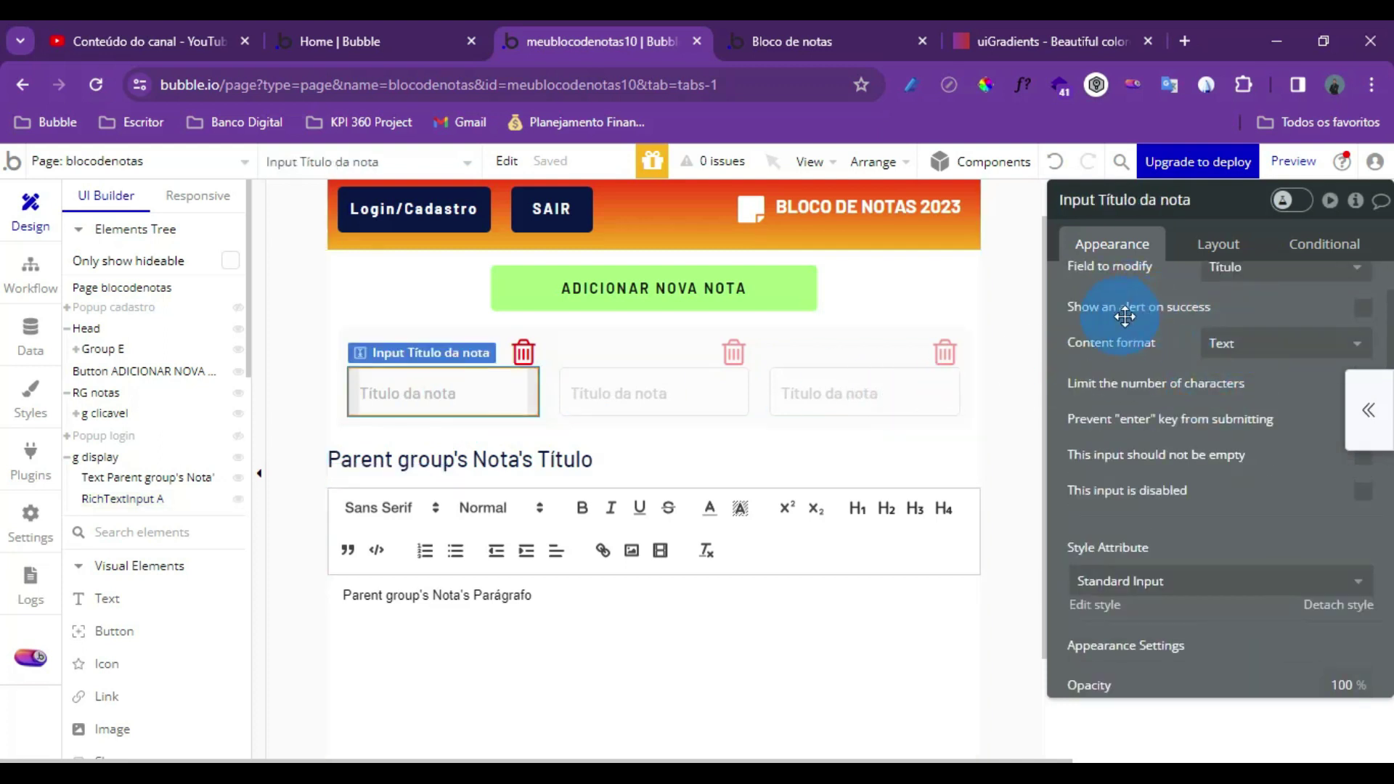
{"action": "left_click", "coordinate": [1363, 309]}
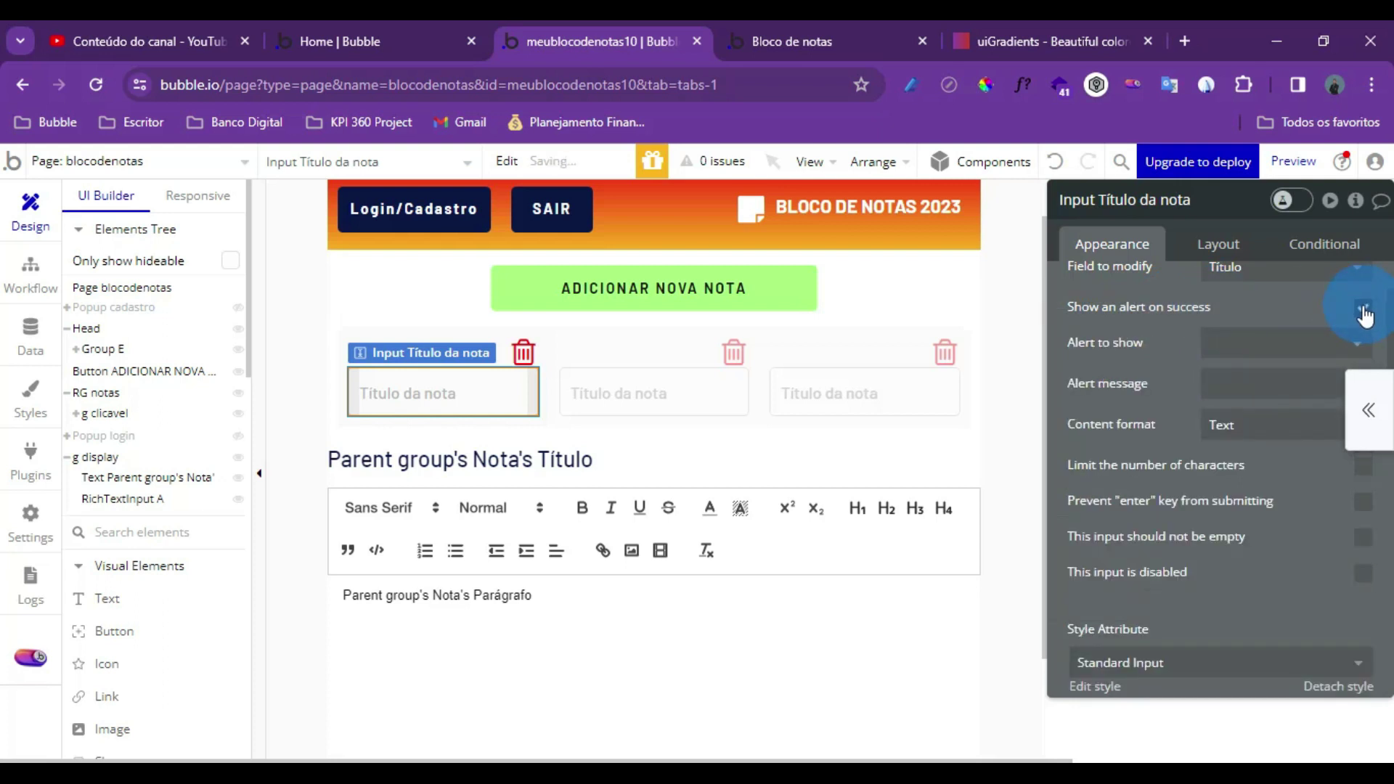
{"action": "scroll", "coordinate": [1183, 358], "scroll_direction": "down", "scroll_amount": 1}
{"action": "scroll", "coordinate": [1183, 358], "scroll_direction": "up", "scroll_amount": 1}
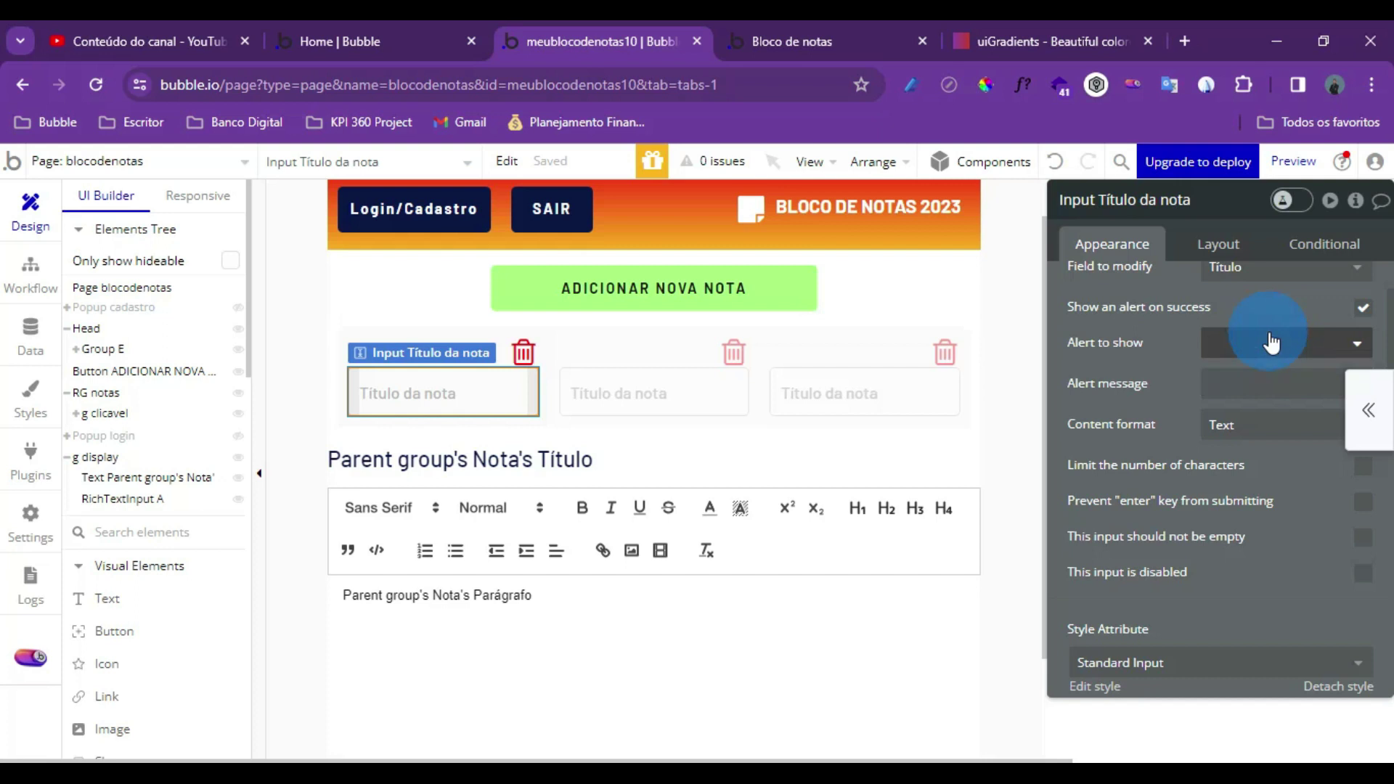
Add an Alert element to the page between the header and the ADICIONAR NOVA NOTA button
{"action": "scroll", "coordinate": [146, 501], "scroll_direction": "down", "scroll_amount": 3}
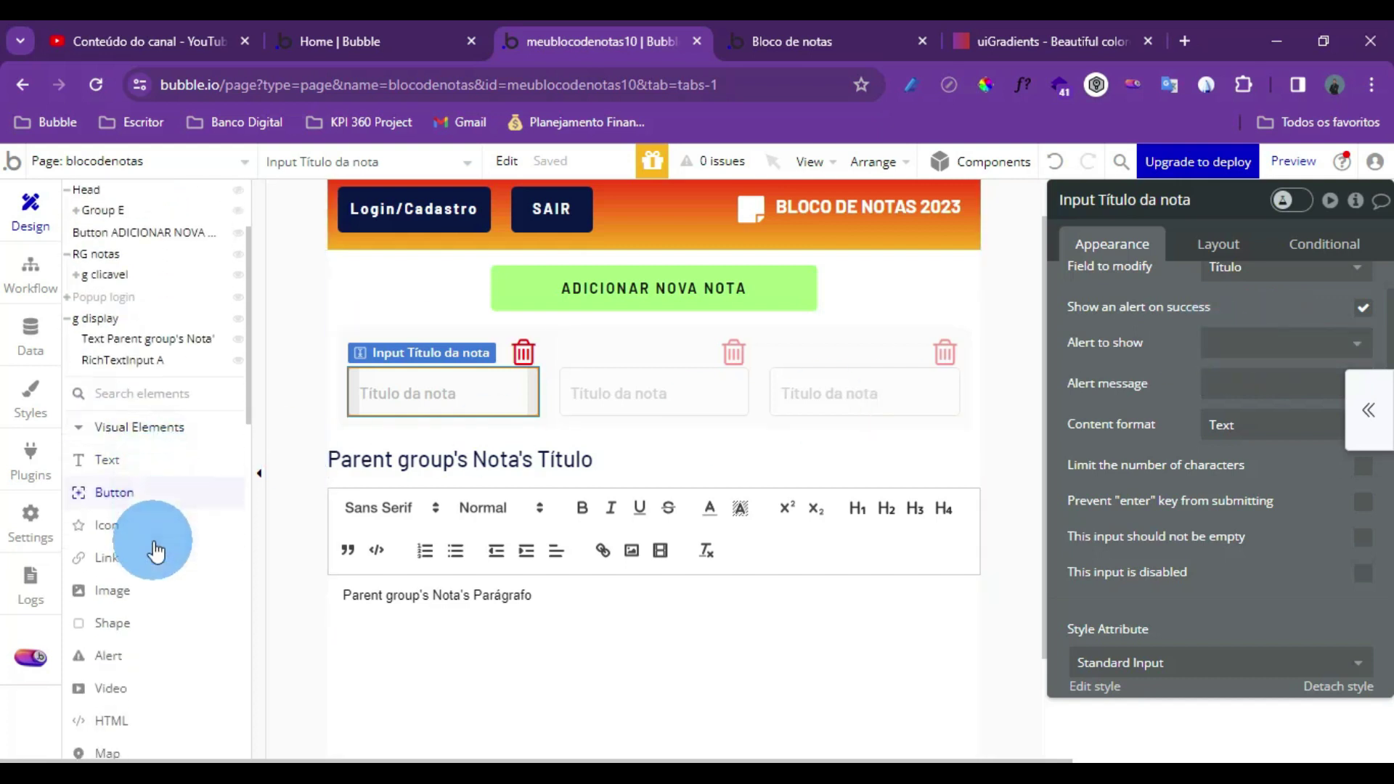
{"action": "scroll", "coordinate": [151, 590], "scroll_direction": "down", "scroll_amount": 2}
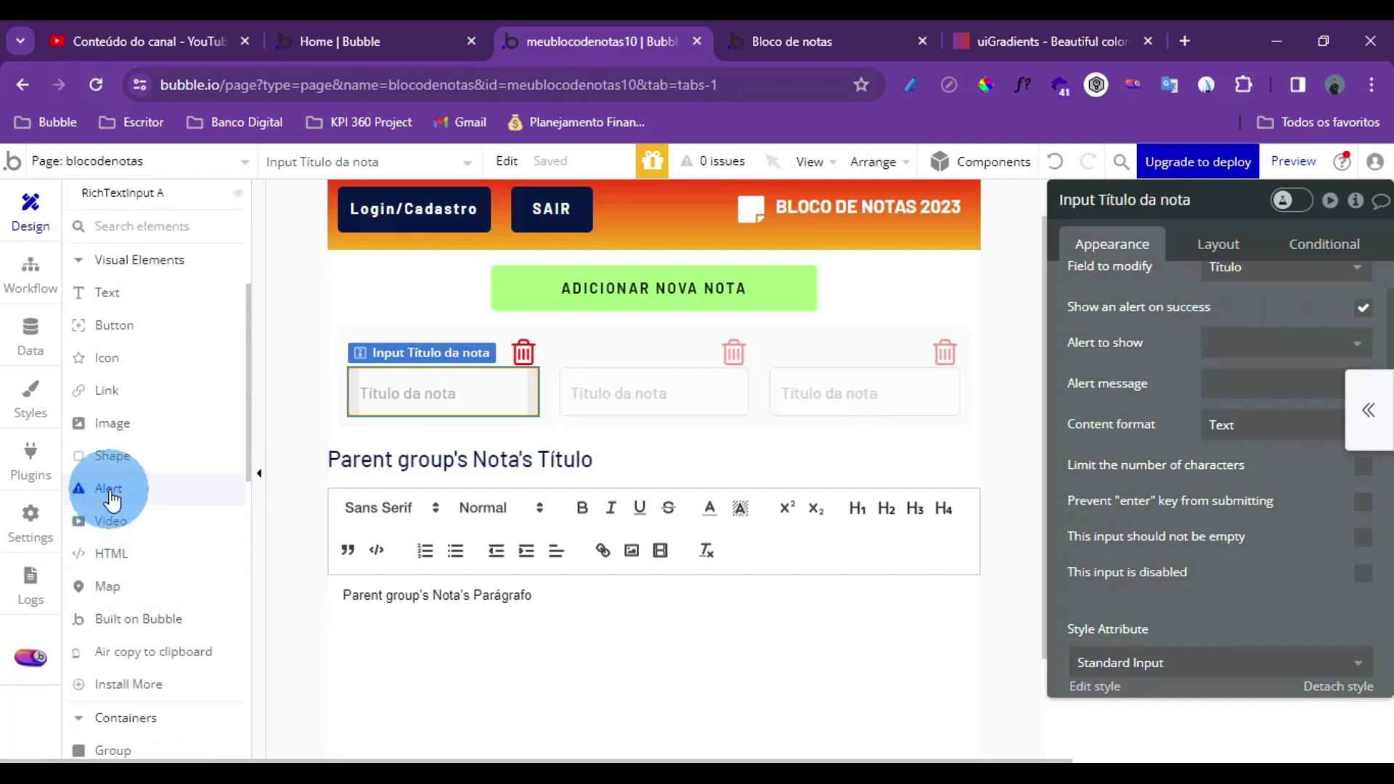
{"action": "left_click", "coordinate": [108, 494]}
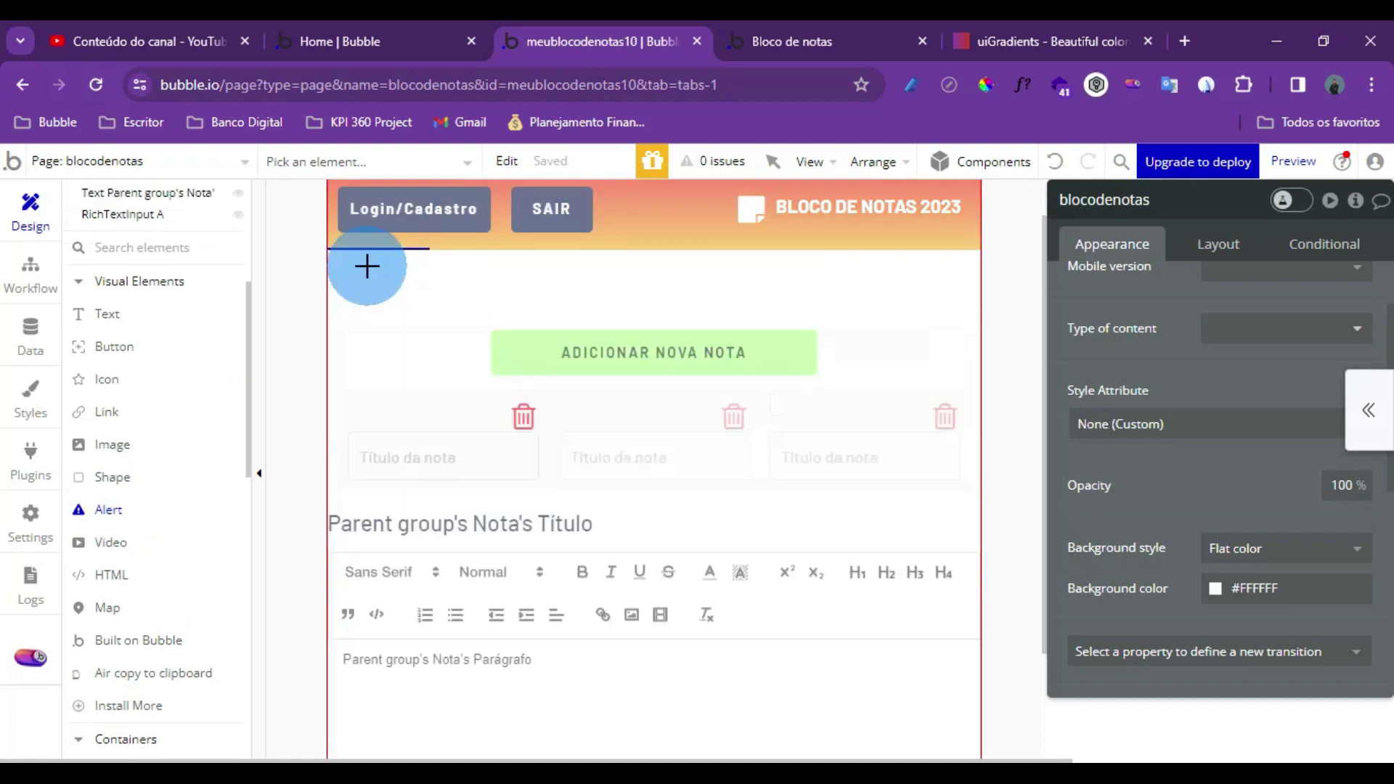
{"action": "left_click", "coordinate": [367, 266]}
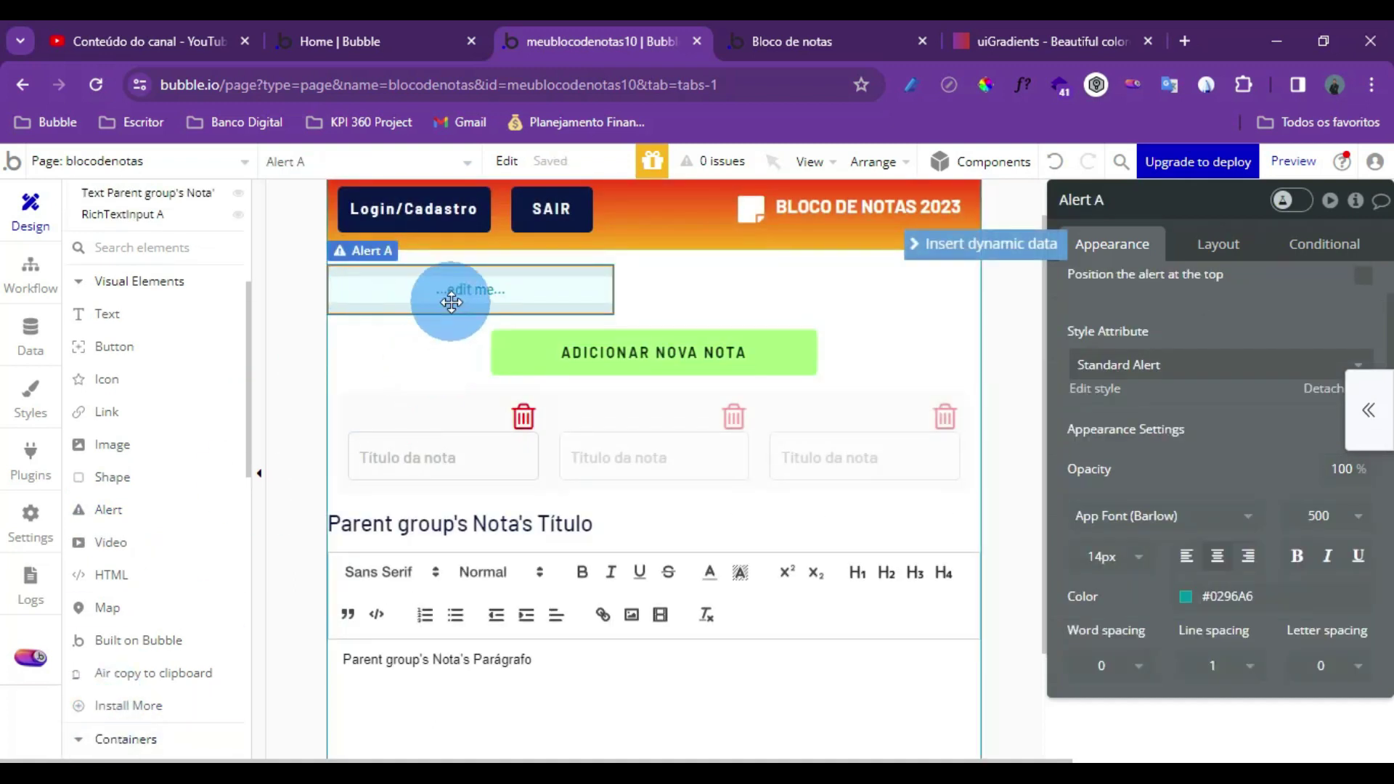
Turn off the fixed width of the new alert and review its appearance and layout settings
{"action": "left_click", "coordinate": [1211, 246]}
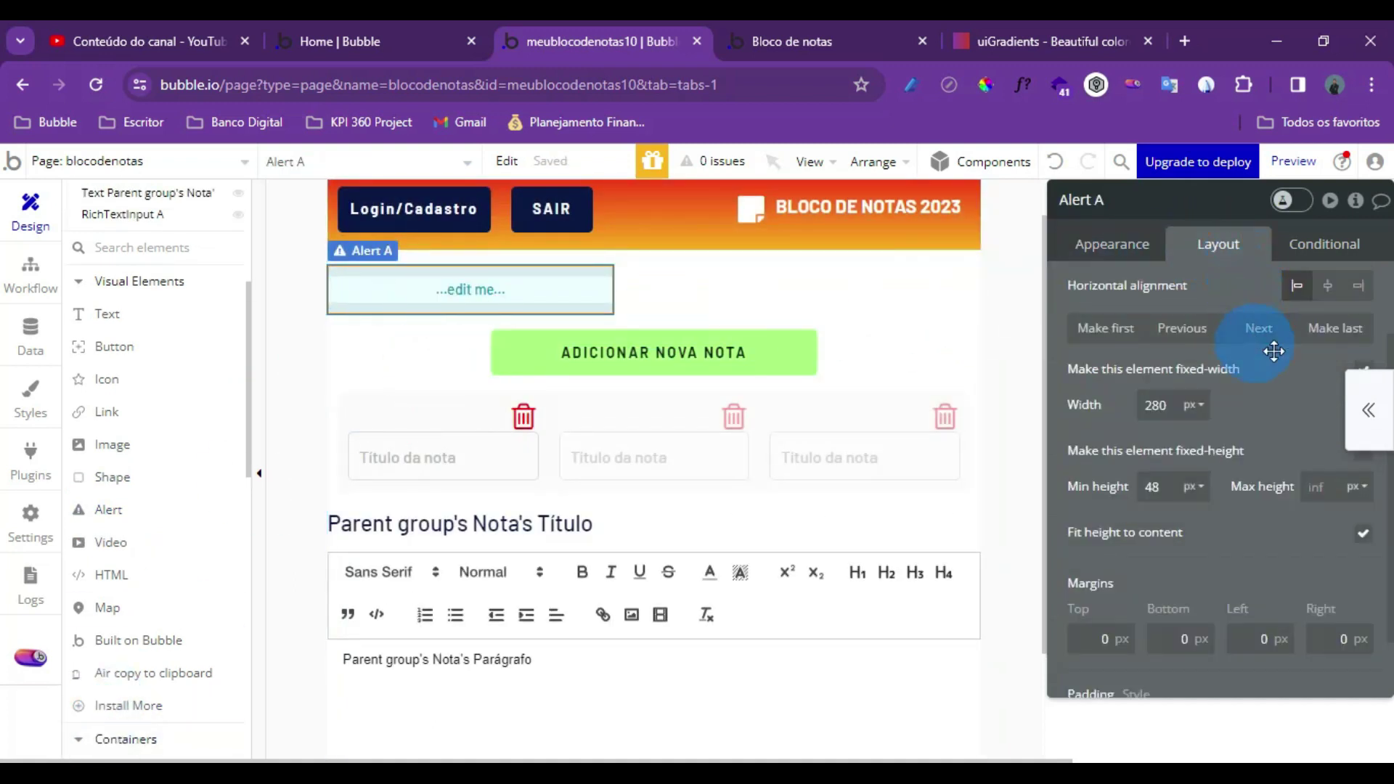
{"action": "scroll", "coordinate": [1274, 351], "scroll_direction": "down", "scroll_amount": 1}
{"action": "left_click", "coordinate": [1360, 296]}
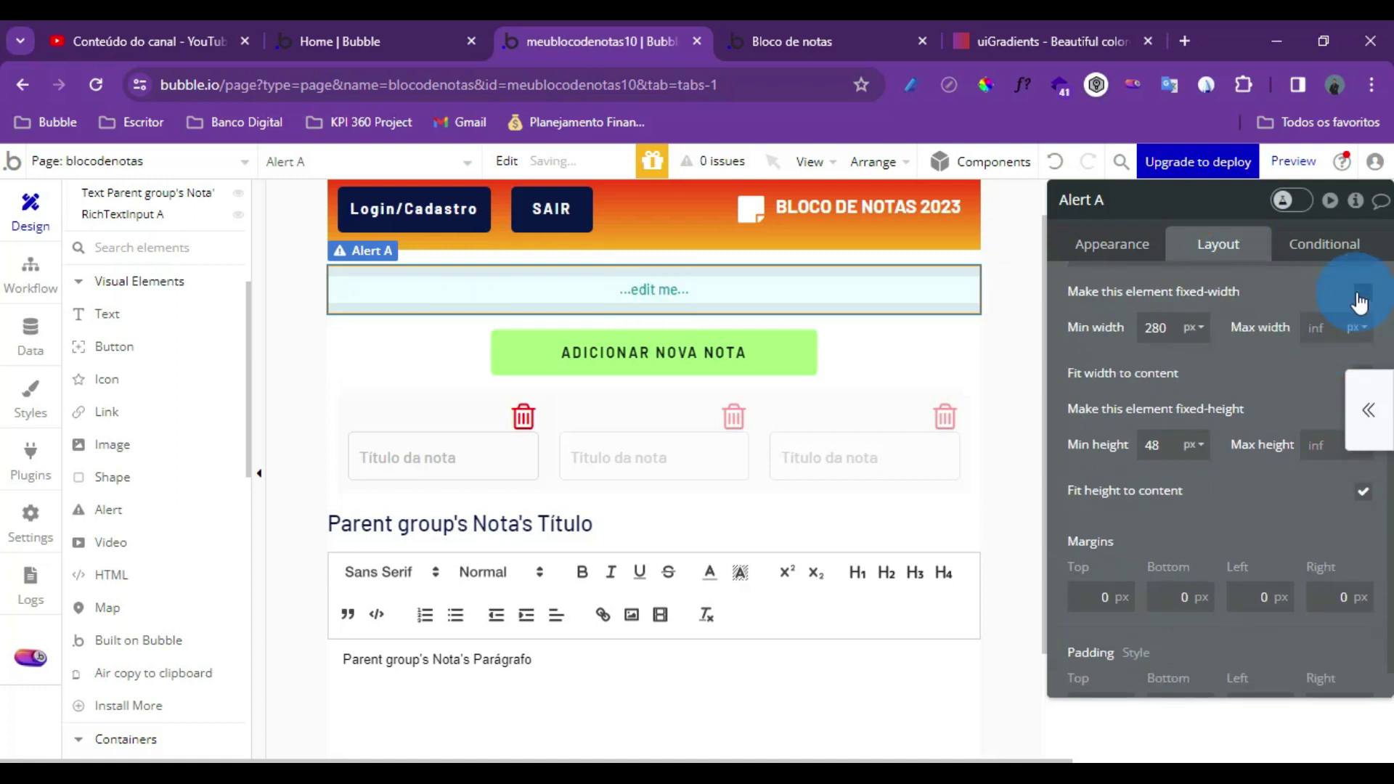
{"action": "scroll", "coordinate": [1274, 334], "scroll_direction": "up", "scroll_amount": 2}
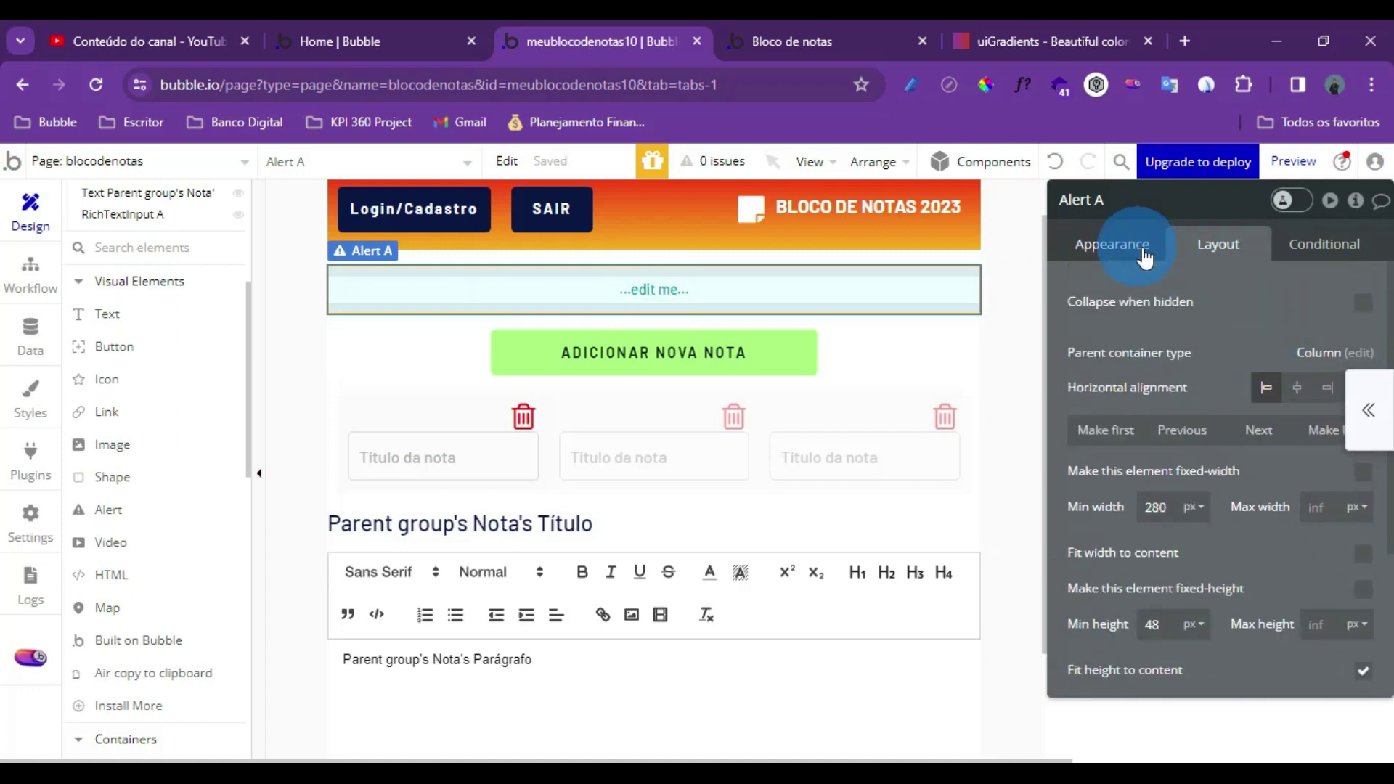
{"action": "left_click", "coordinate": [1112, 244]}
{"action": "scroll", "coordinate": [1257, 379], "scroll_direction": "down", "scroll_amount": 1}
{"action": "scroll", "coordinate": [1257, 380], "scroll_direction": "down", "scroll_amount": 1}
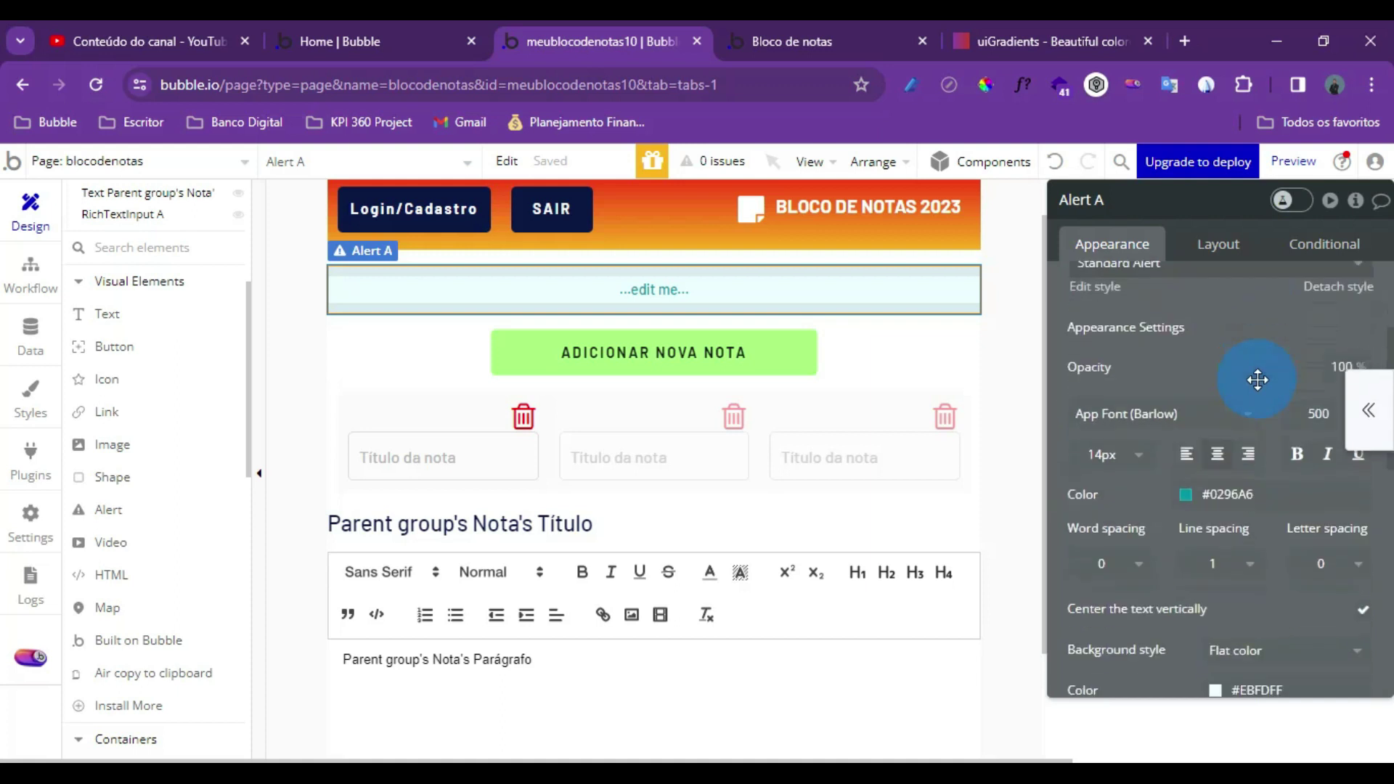
{"action": "left_click", "coordinate": [1235, 240]}
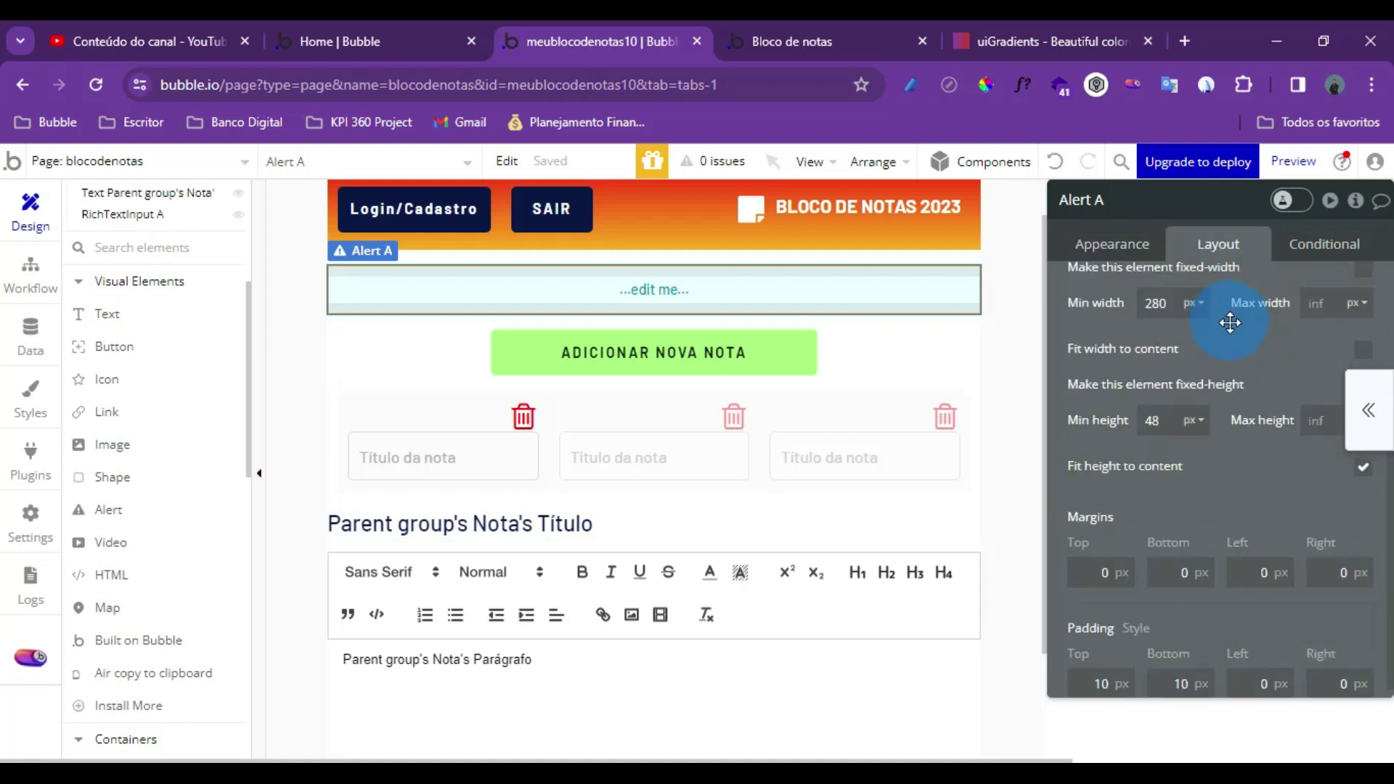
Set the new alert to be positioned at the top of the page
{"action": "scroll", "coordinate": [1230, 323], "scroll_direction": "up", "scroll_amount": 2}
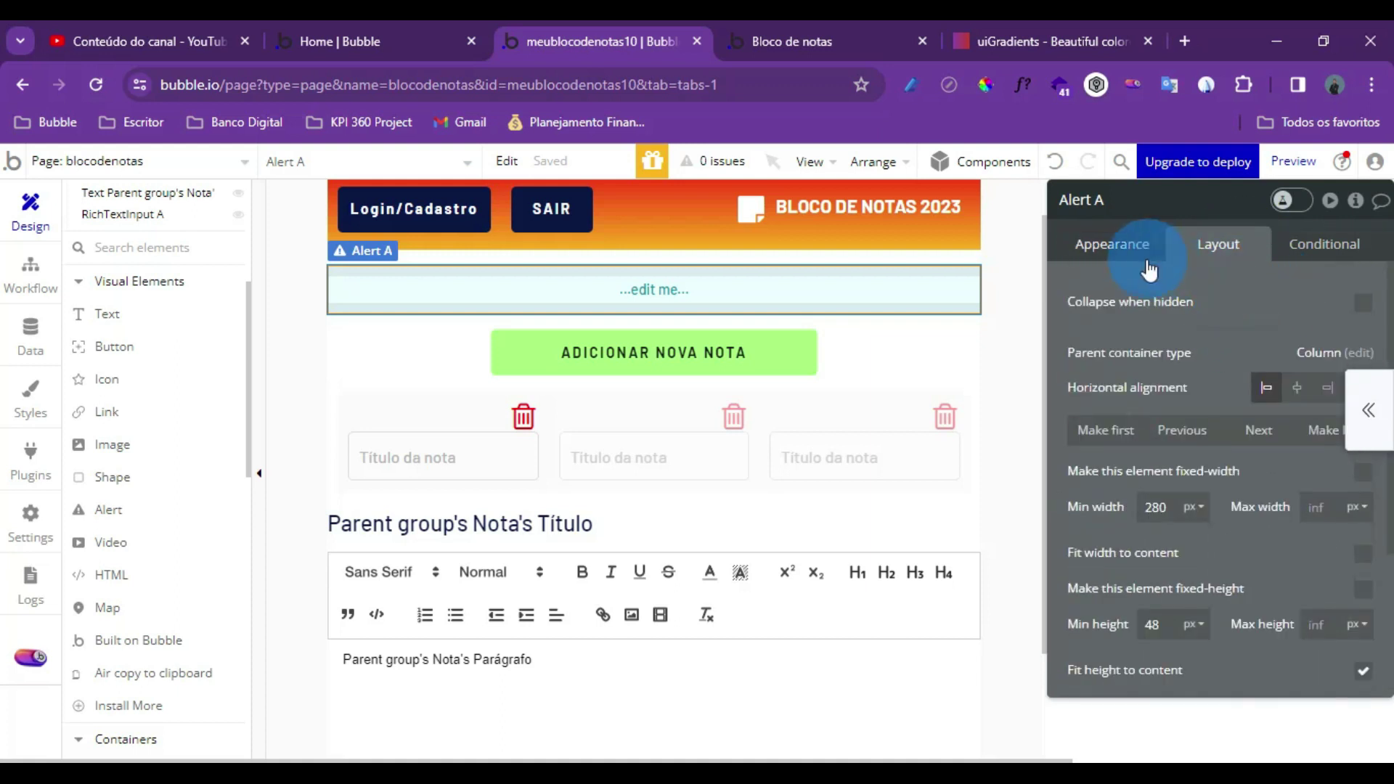
{"action": "left_click", "coordinate": [1111, 244]}
{"action": "scroll", "coordinate": [1220, 435], "scroll_direction": "down", "scroll_amount": 2}
{"action": "scroll", "coordinate": [1144, 395], "scroll_direction": "up", "scroll_amount": 2}
{"action": "scroll", "coordinate": [1134, 378], "scroll_direction": "down", "scroll_amount": 2}
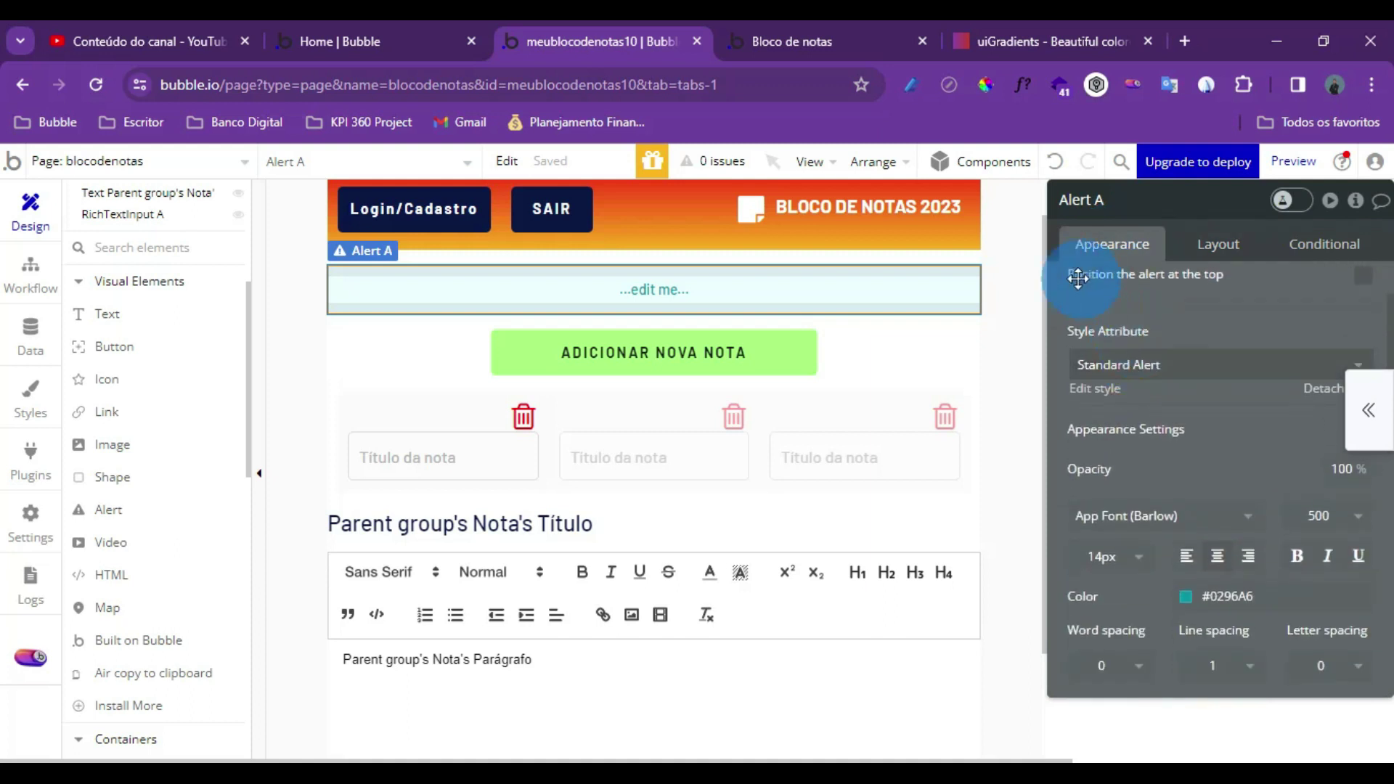
{"action": "left_click", "coordinate": [1362, 276]}
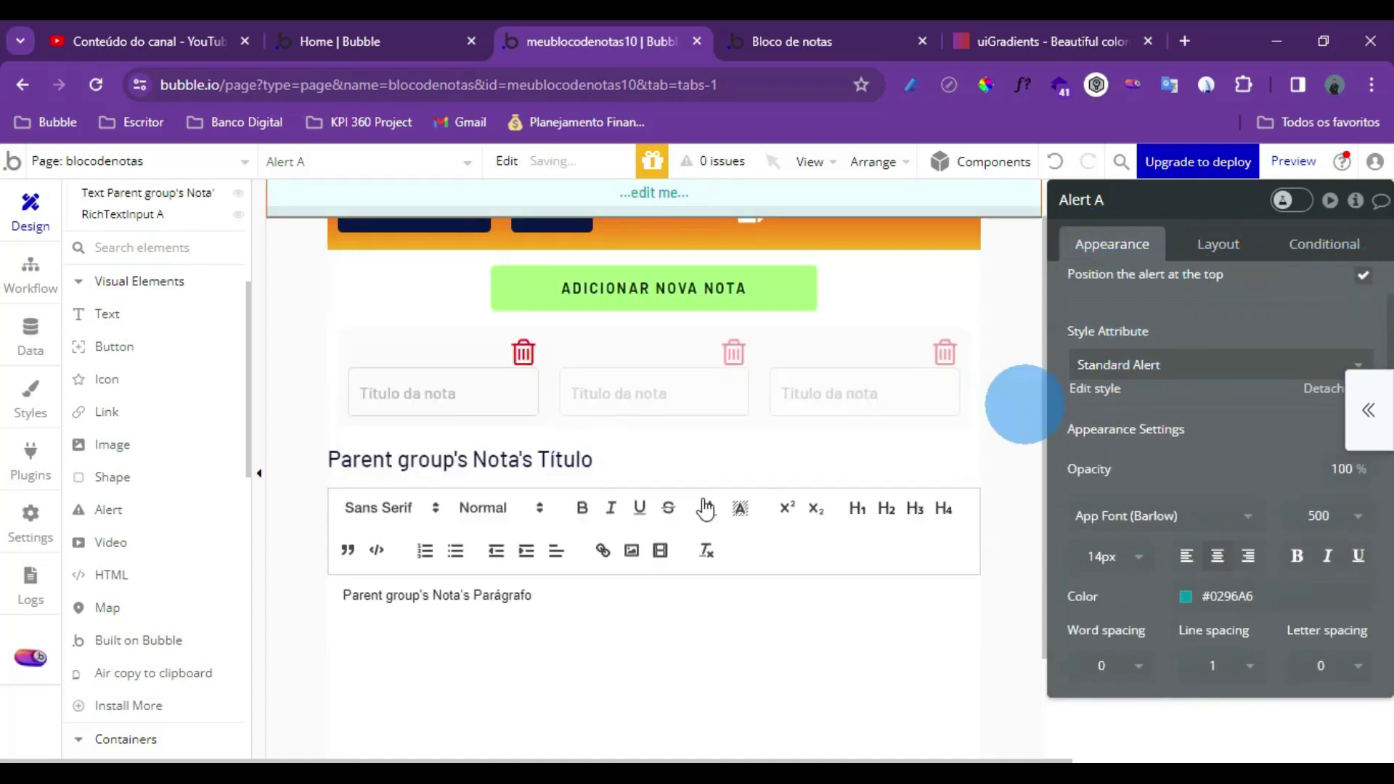
Replace the alert's placeholder text with "Alerta 1"
{"action": "scroll", "coordinate": [1139, 385], "scroll_direction": "up", "scroll_amount": 2}
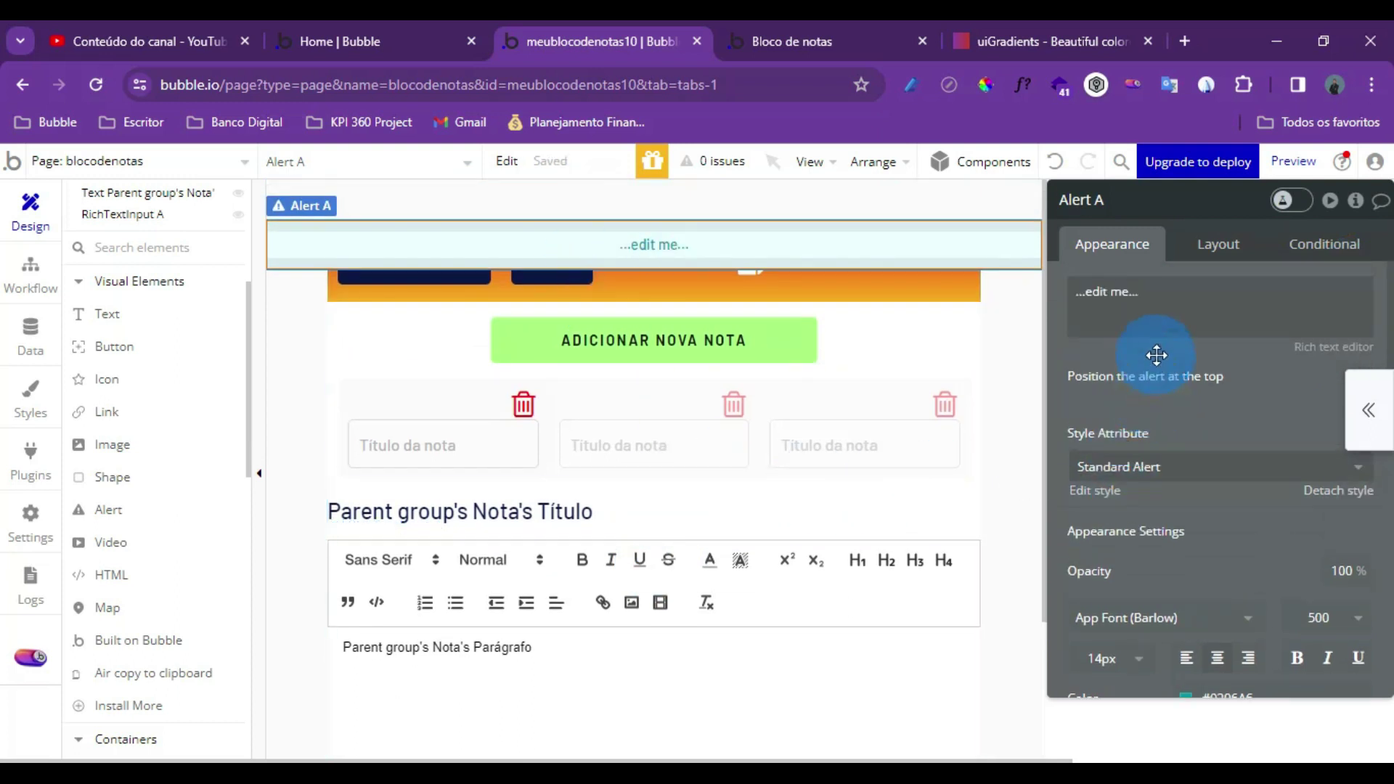
{"action": "left_click", "coordinate": [1140, 297]}
{"action": "key", "text": "ctrl+a"}
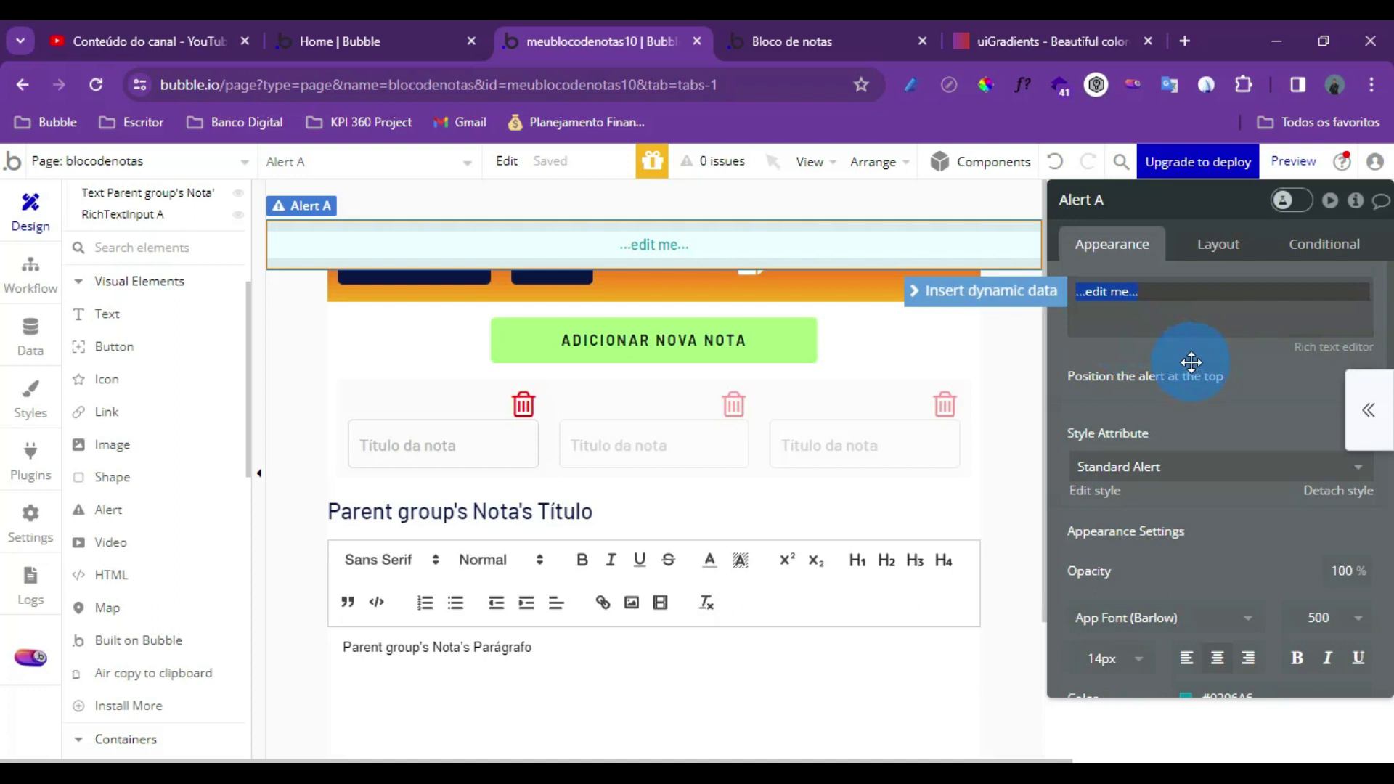
{"action": "left_click", "coordinate": [1191, 362]}
{"action": "left_click", "coordinate": [1132, 310]}
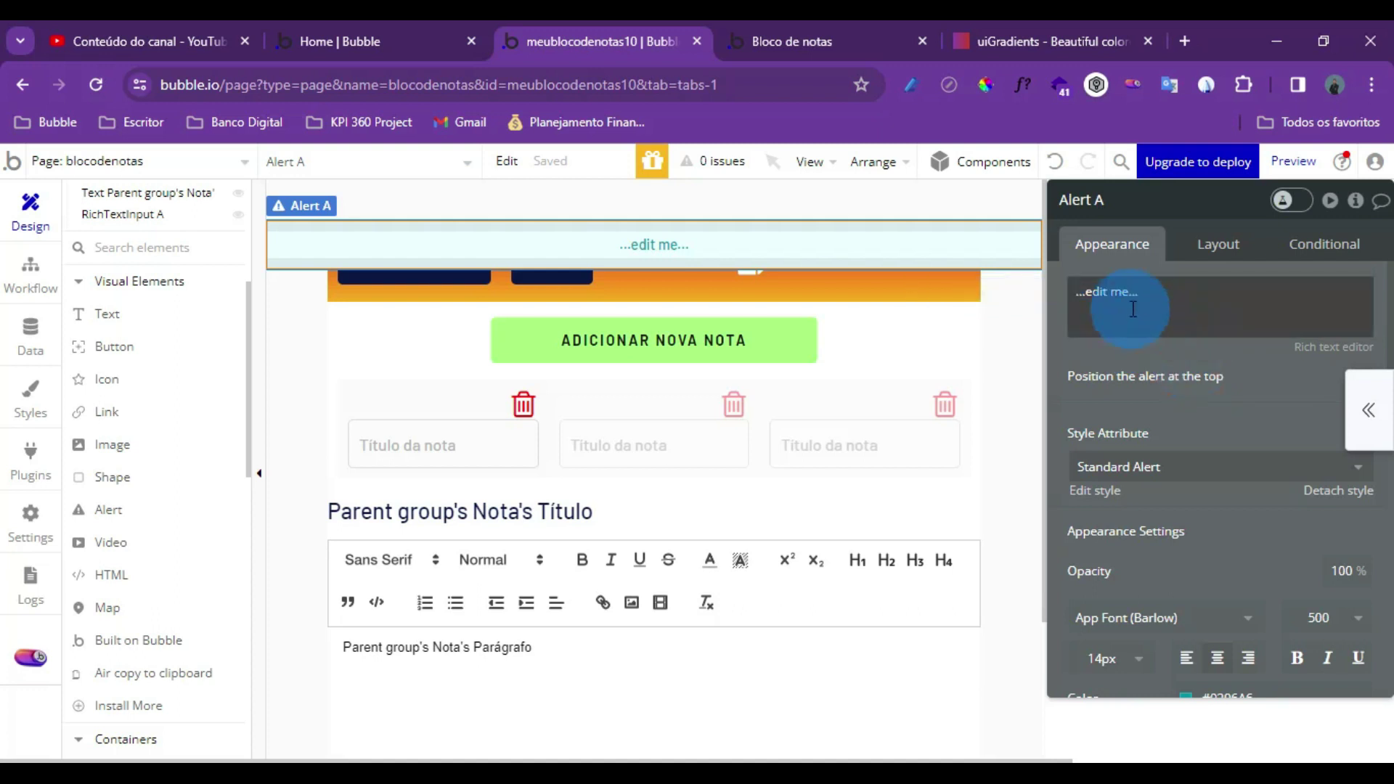
{"action": "left_click", "coordinate": [1121, 301]}
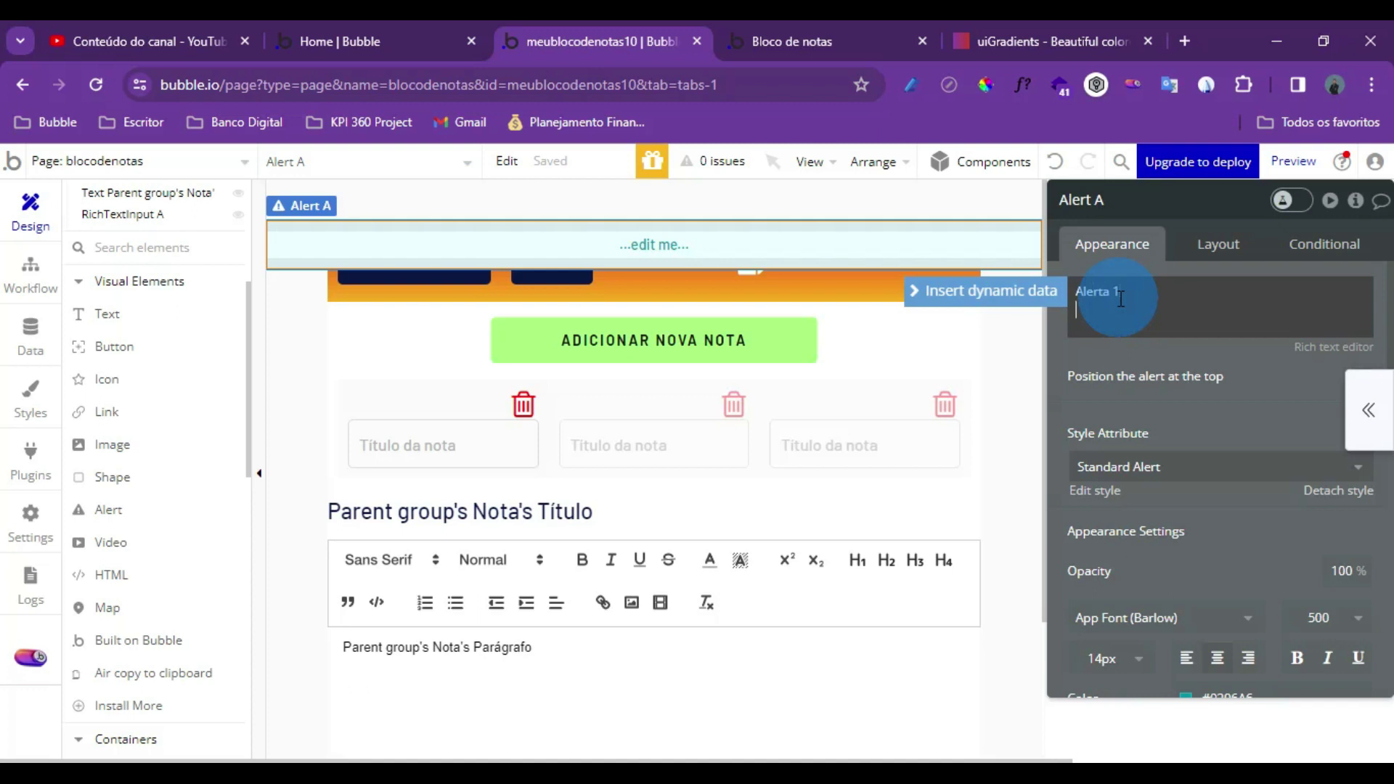
{"action": "left_click", "coordinate": [1177, 346]}
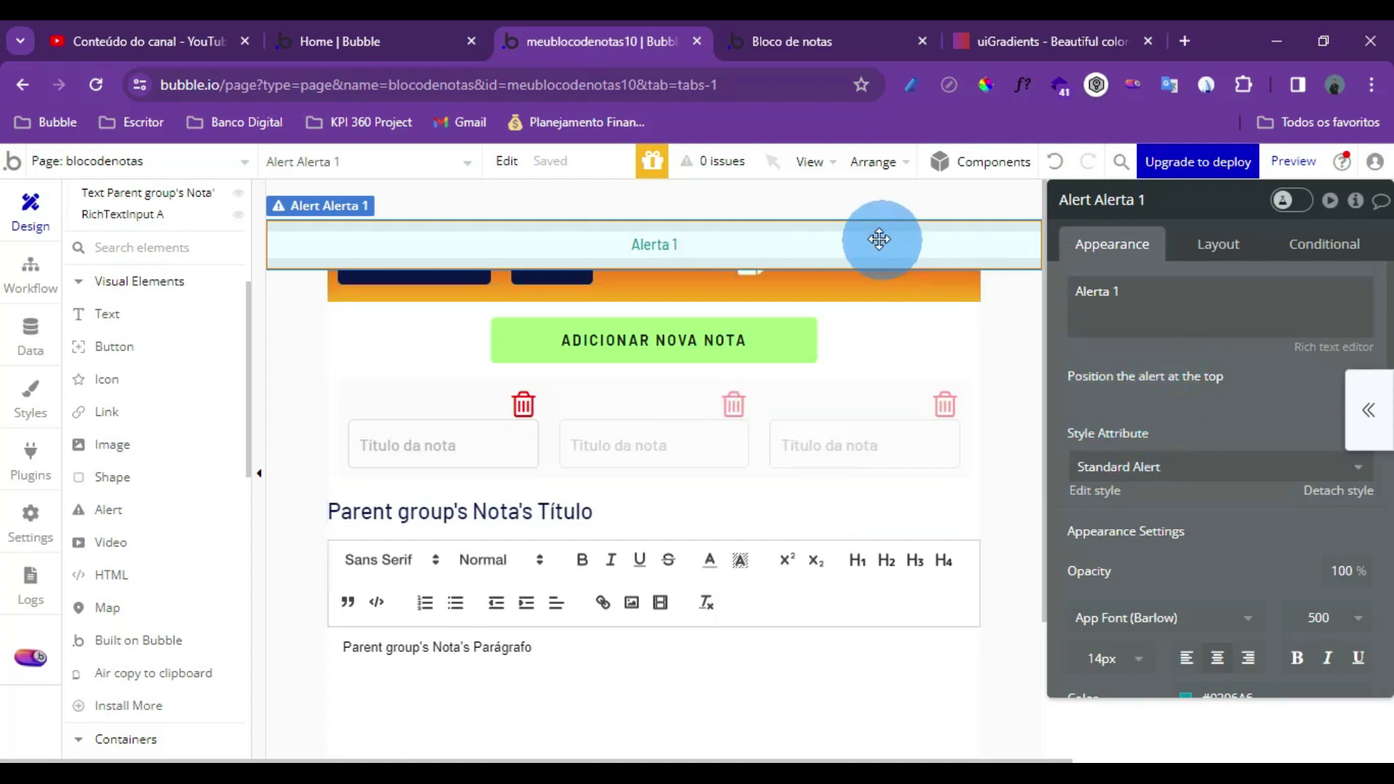
Make the Título da nota input show Alert Alerta 1 on success with the message "Título modificado com sucesso!"
{"action": "left_click", "coordinate": [435, 443]}
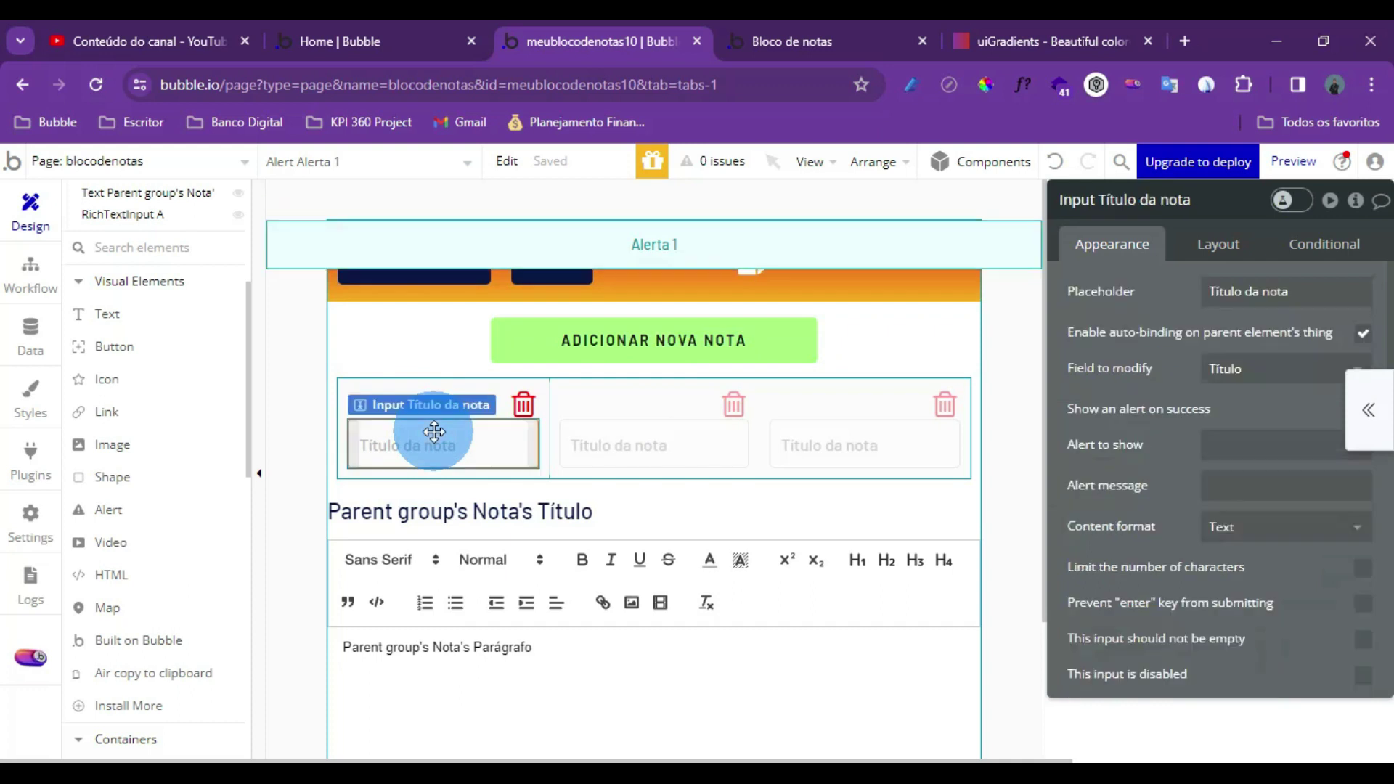
{"action": "scroll", "coordinate": [1292, 407], "scroll_direction": "down", "scroll_amount": 2}
{"action": "left_click", "coordinate": [1360, 312]}
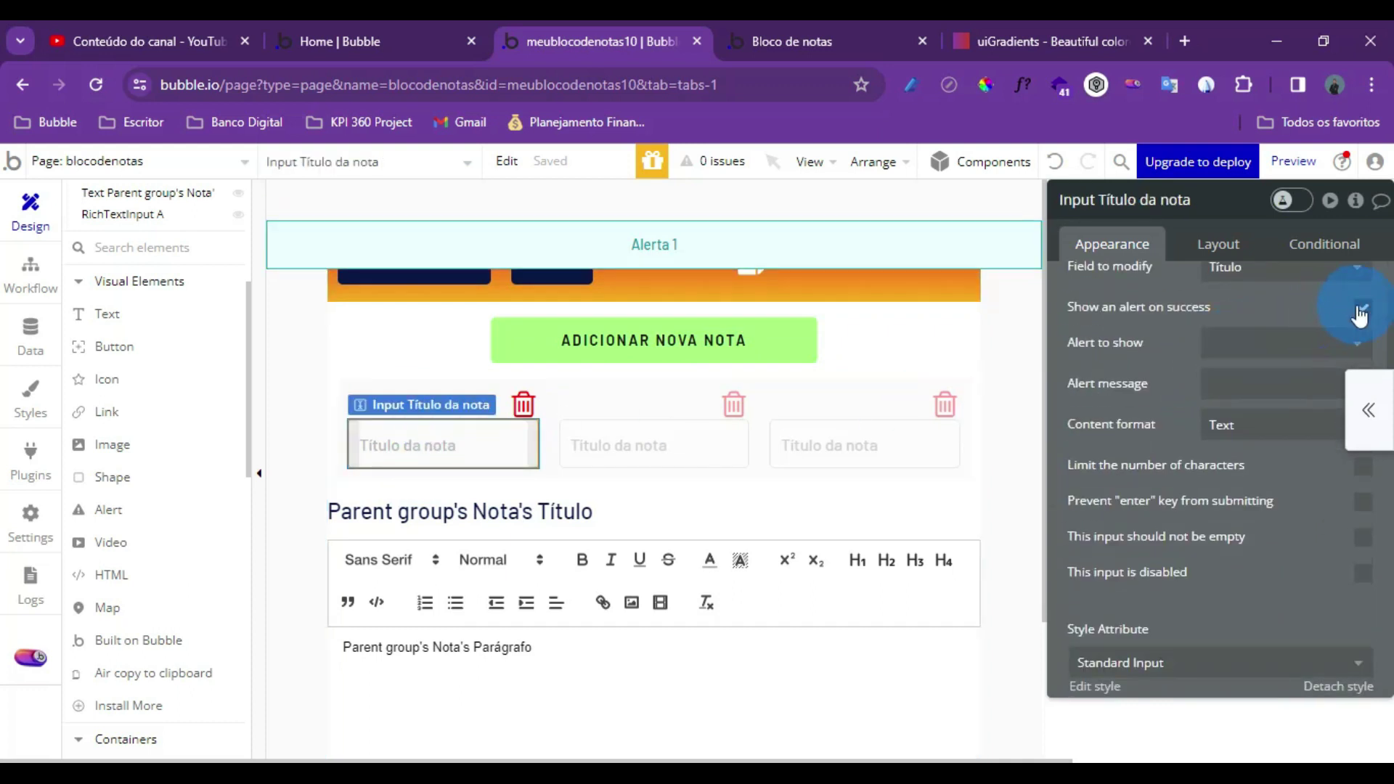
{"action": "left_click", "coordinate": [1248, 343]}
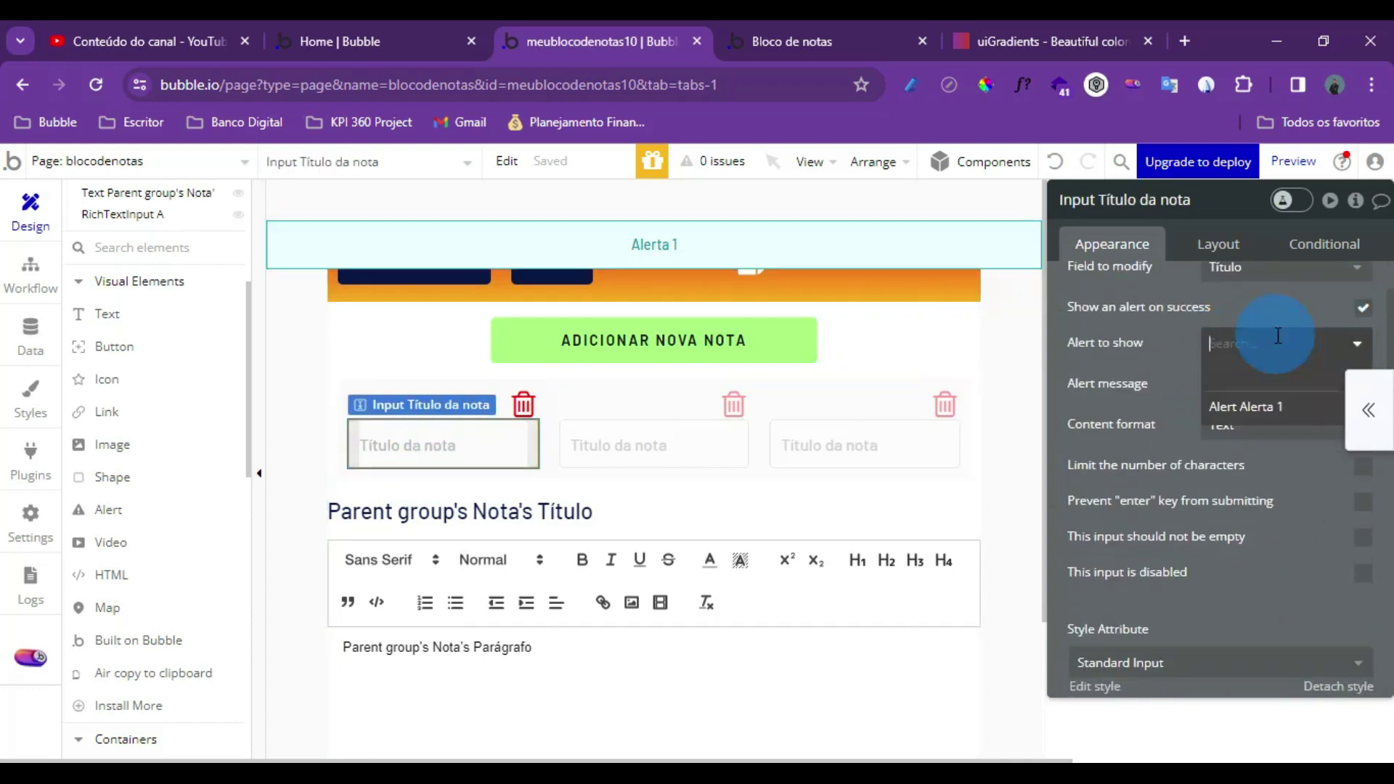
{"action": "left_click", "coordinate": [1247, 408]}
{"action": "scroll", "coordinate": [1227, 395], "scroll_direction": "down", "scroll_amount": 2}
{"action": "scroll", "coordinate": [1227, 384], "scroll_direction": "up", "scroll_amount": 2}
{"action": "left_click", "coordinate": [1246, 384]}
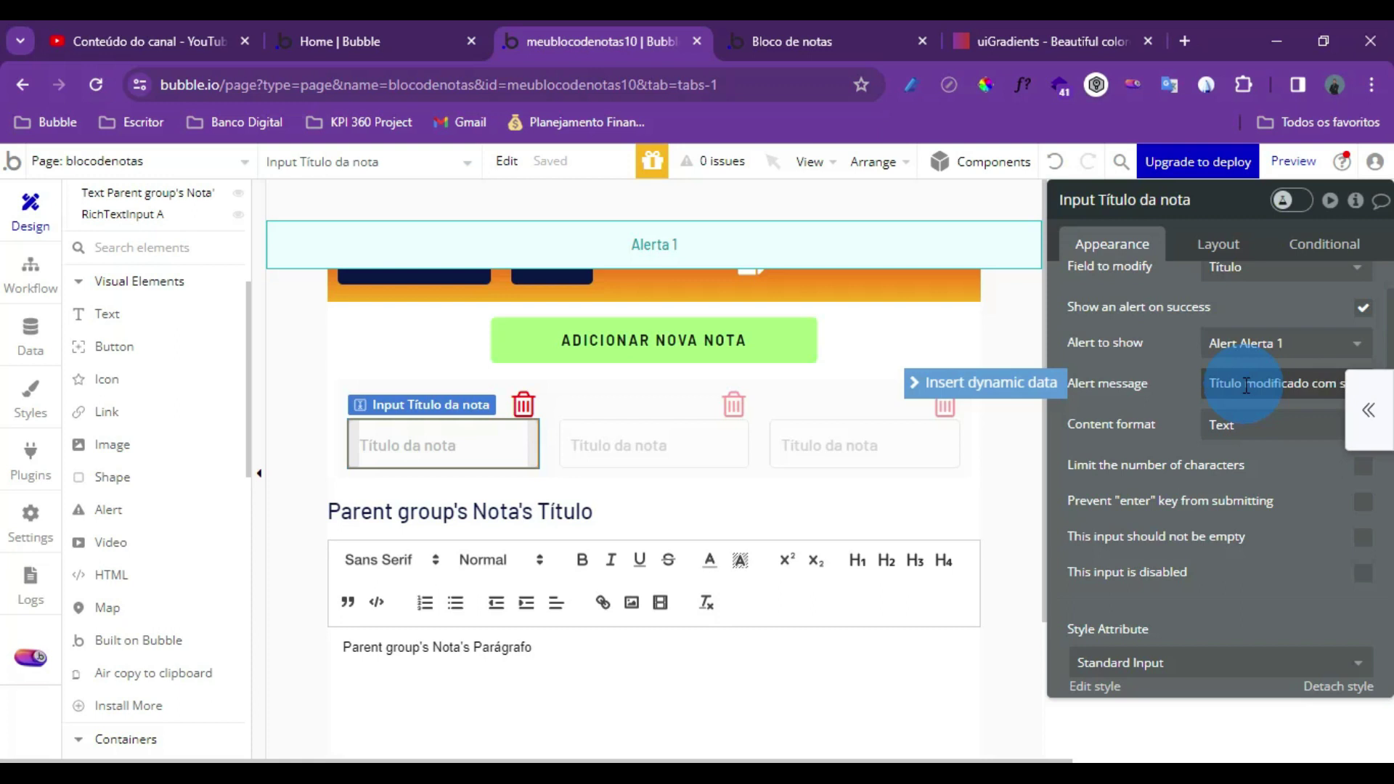
{"action": "left_click", "coordinate": [1167, 396]}
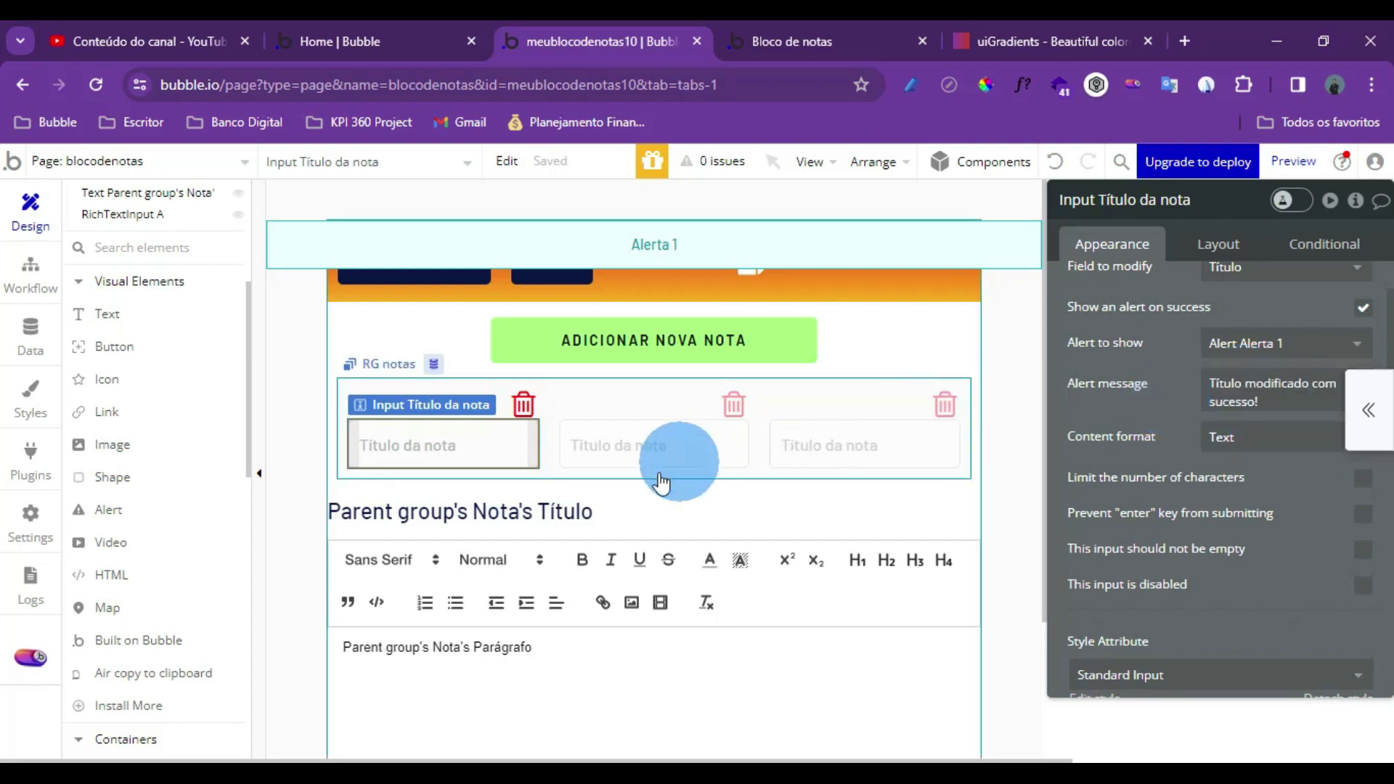
Enable a success alert on the rich text input, using Alert Alerta 1 with the message "Nota modificada com sucesso!"
{"action": "scroll", "coordinate": [585, 529], "scroll_direction": "down", "scroll_amount": 3}
{"action": "left_click", "coordinate": [578, 542]}
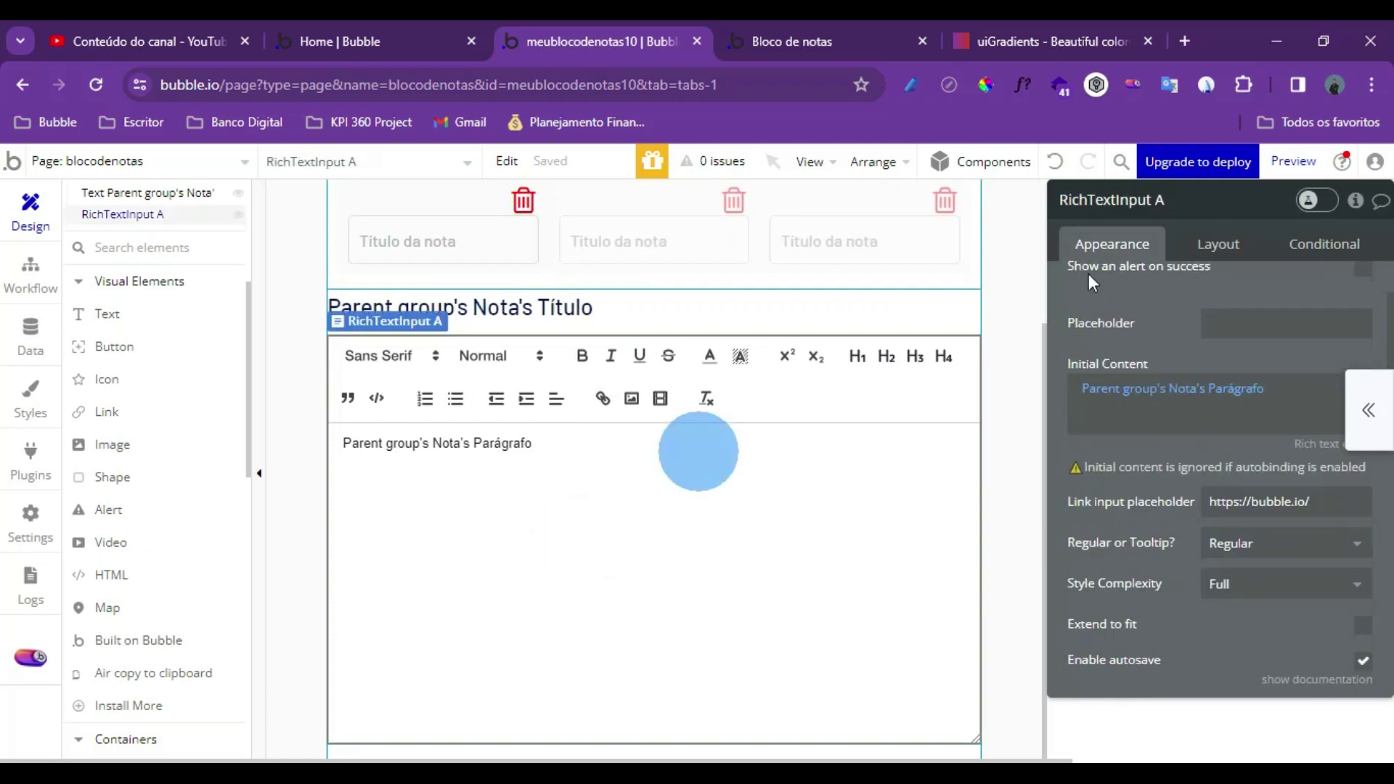
{"action": "scroll", "coordinate": [1191, 349], "scroll_direction": "up", "scroll_amount": 3}
{"action": "scroll", "coordinate": [1329, 320], "scroll_direction": "down", "scroll_amount": 3}
{"action": "left_click", "coordinate": [1361, 267]}
{"action": "left_click", "coordinate": [1327, 313]}
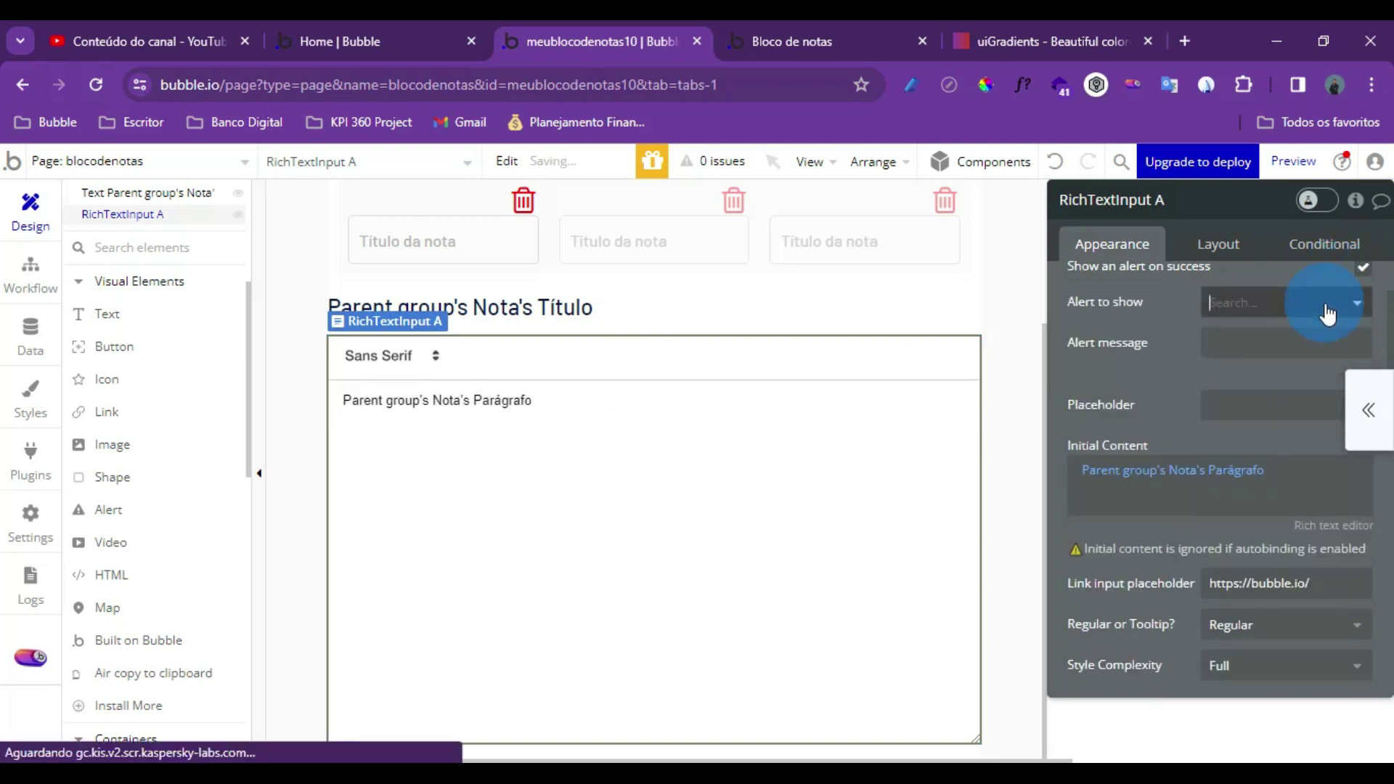
{"action": "left_click", "coordinate": [1269, 363]}
{"action": "left_click", "coordinate": [1252, 342]}
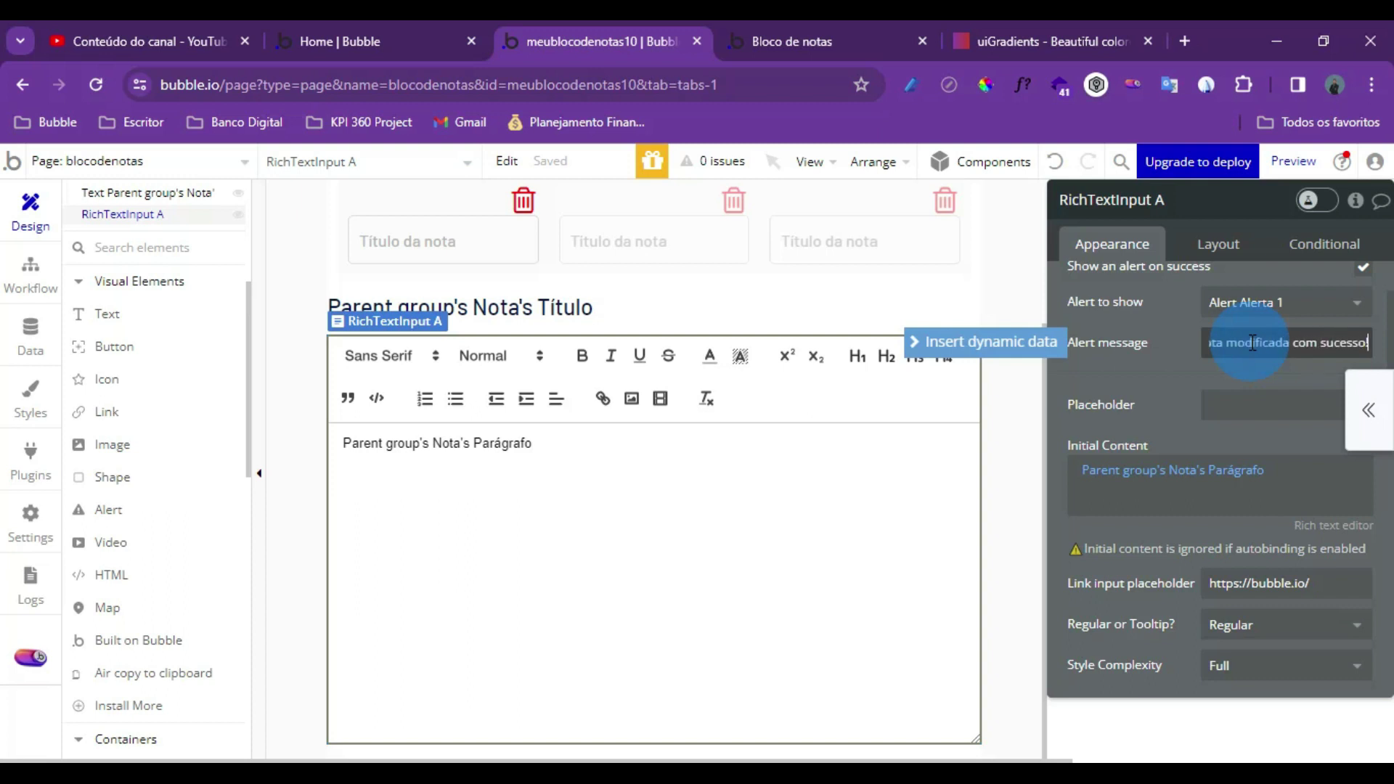
{"action": "left_click", "coordinate": [1189, 353]}
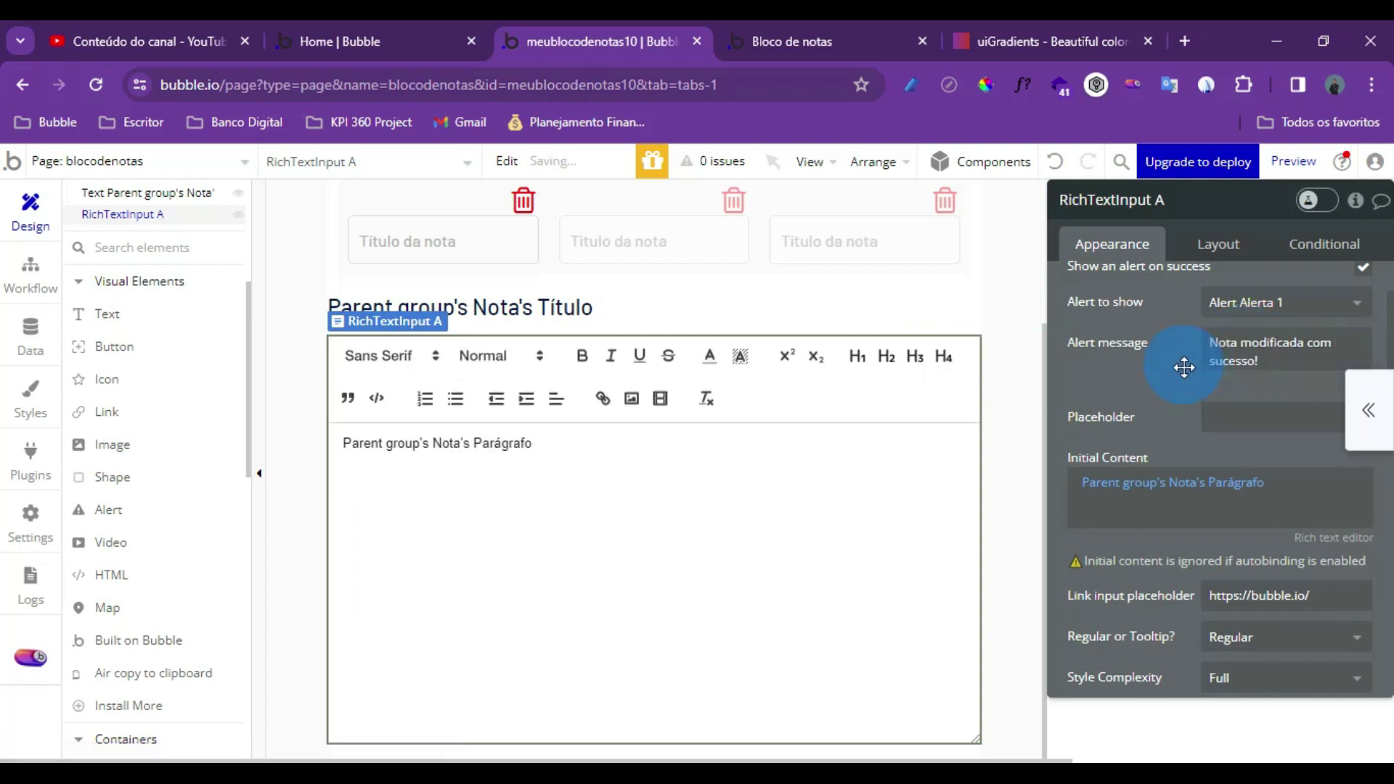
Refresh the Bloco de notas preview and add "2023" to the end of Nota 1's paragraph
{"action": "left_click", "coordinate": [795, 33]}
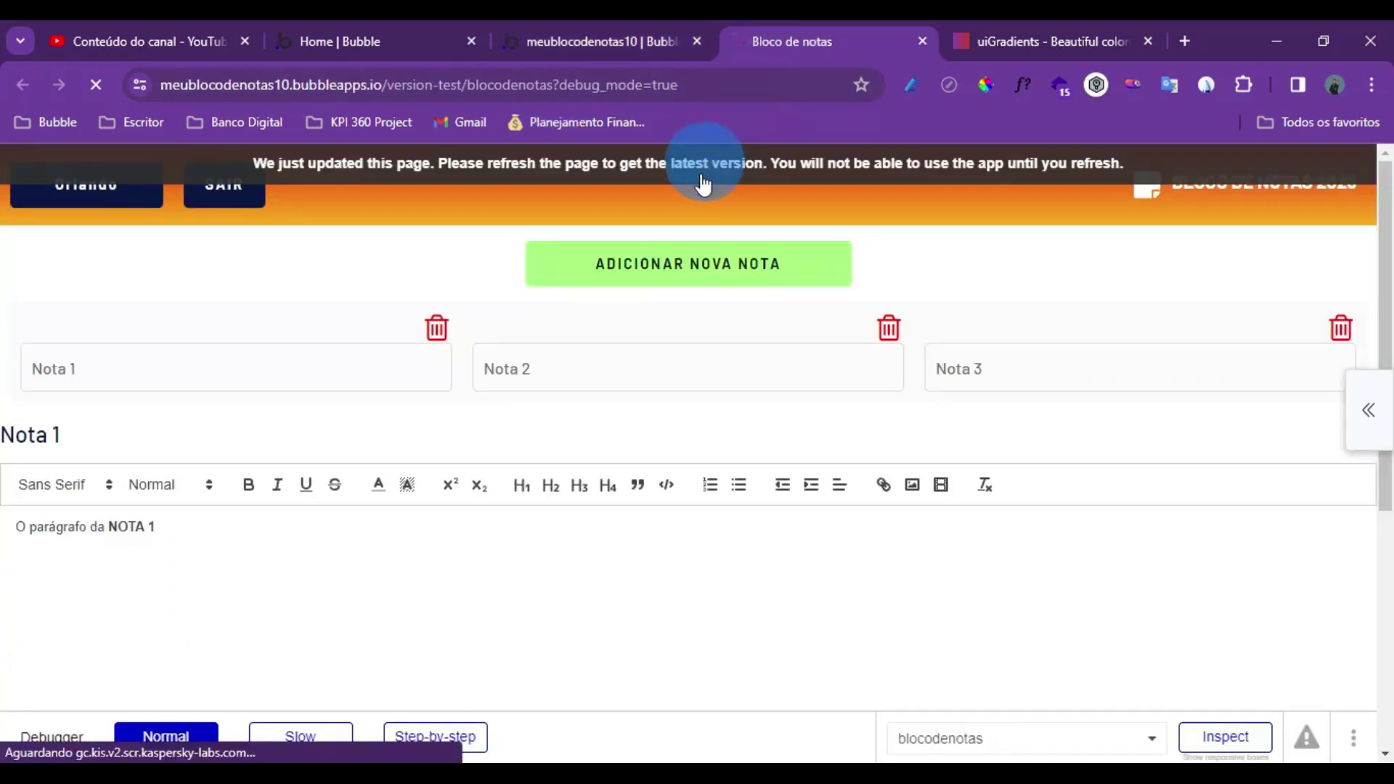
{"action": "left_click", "coordinate": [703, 183]}
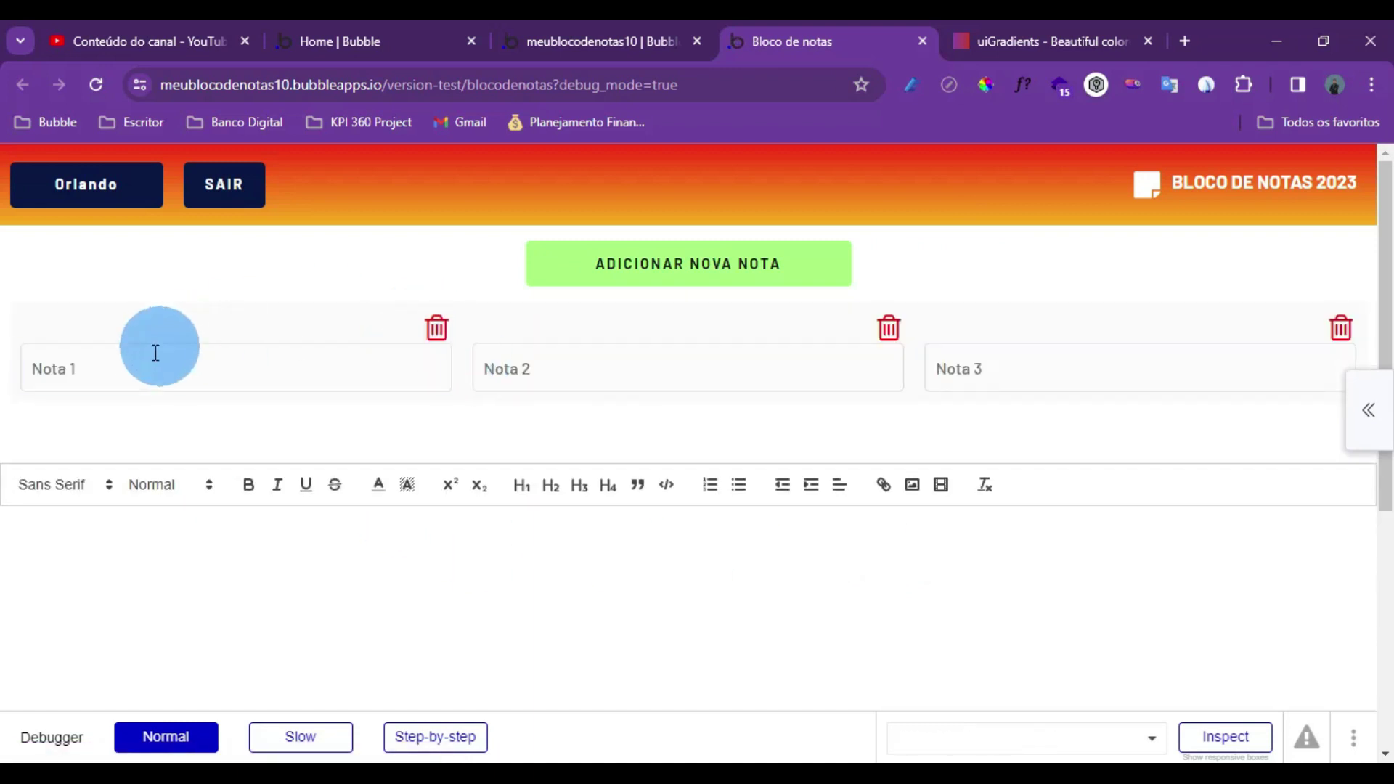
{"action": "left_click", "coordinate": [155, 353]}
{"action": "left_click", "coordinate": [118, 339]}
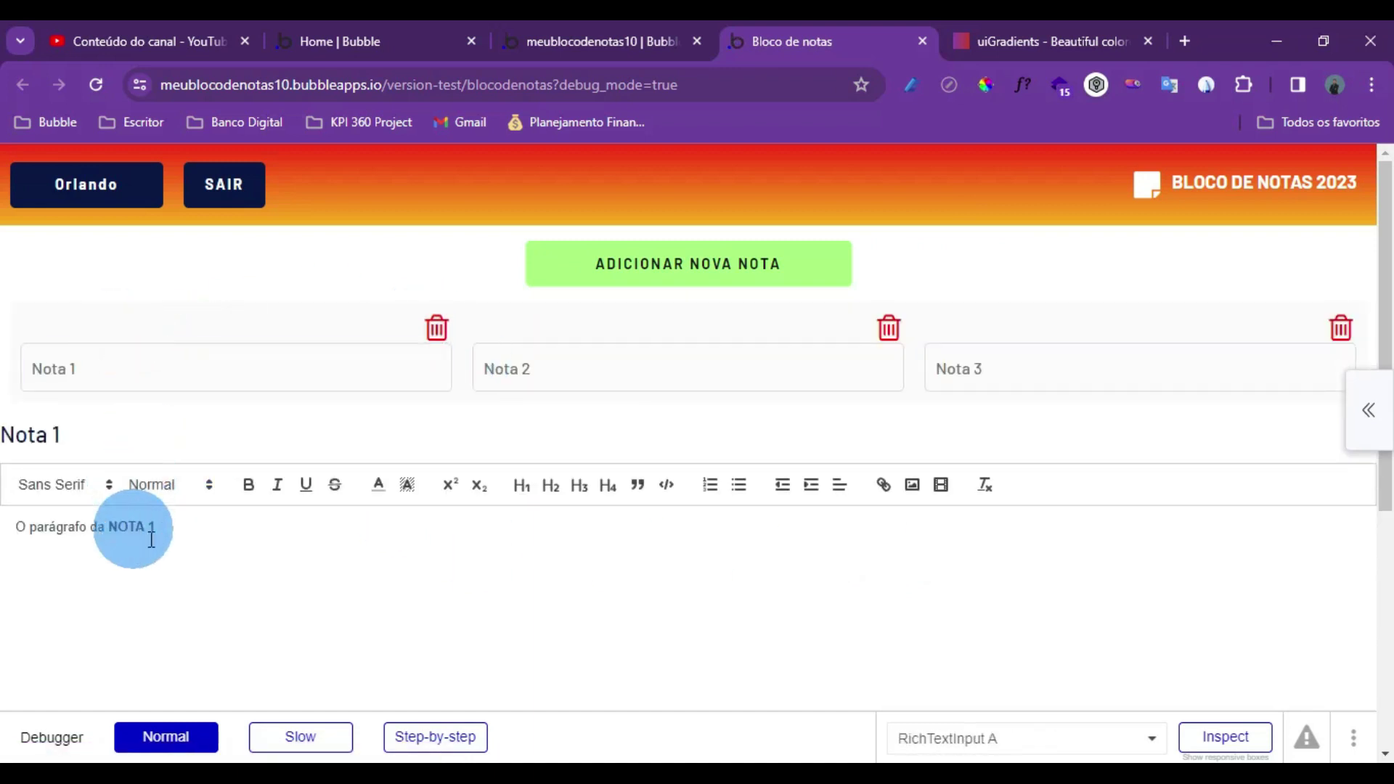
{"action": "left_click", "coordinate": [206, 525]}
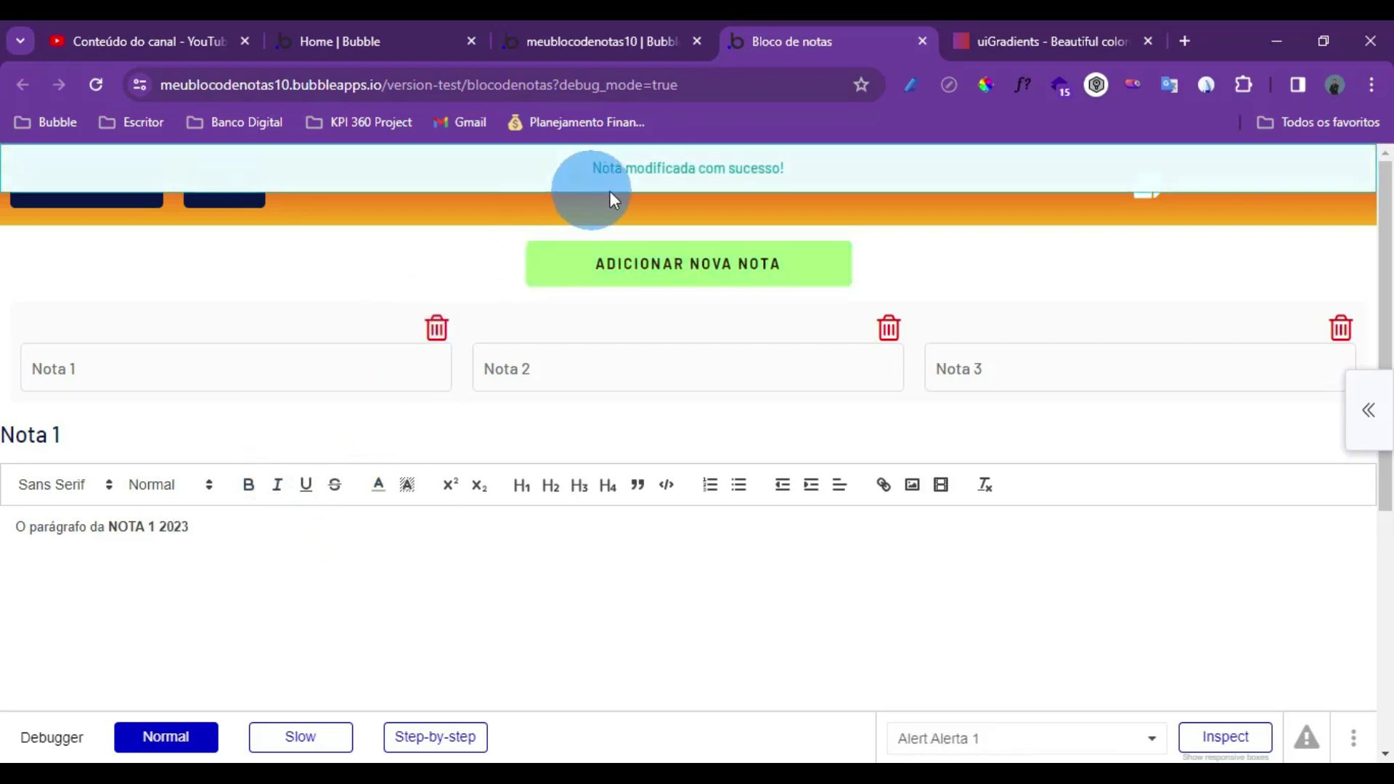
Test the title alert by renaming Nota 3 to "Nota 31" and restoring its title to "Nota 3"
{"action": "left_click", "coordinate": [178, 363]}
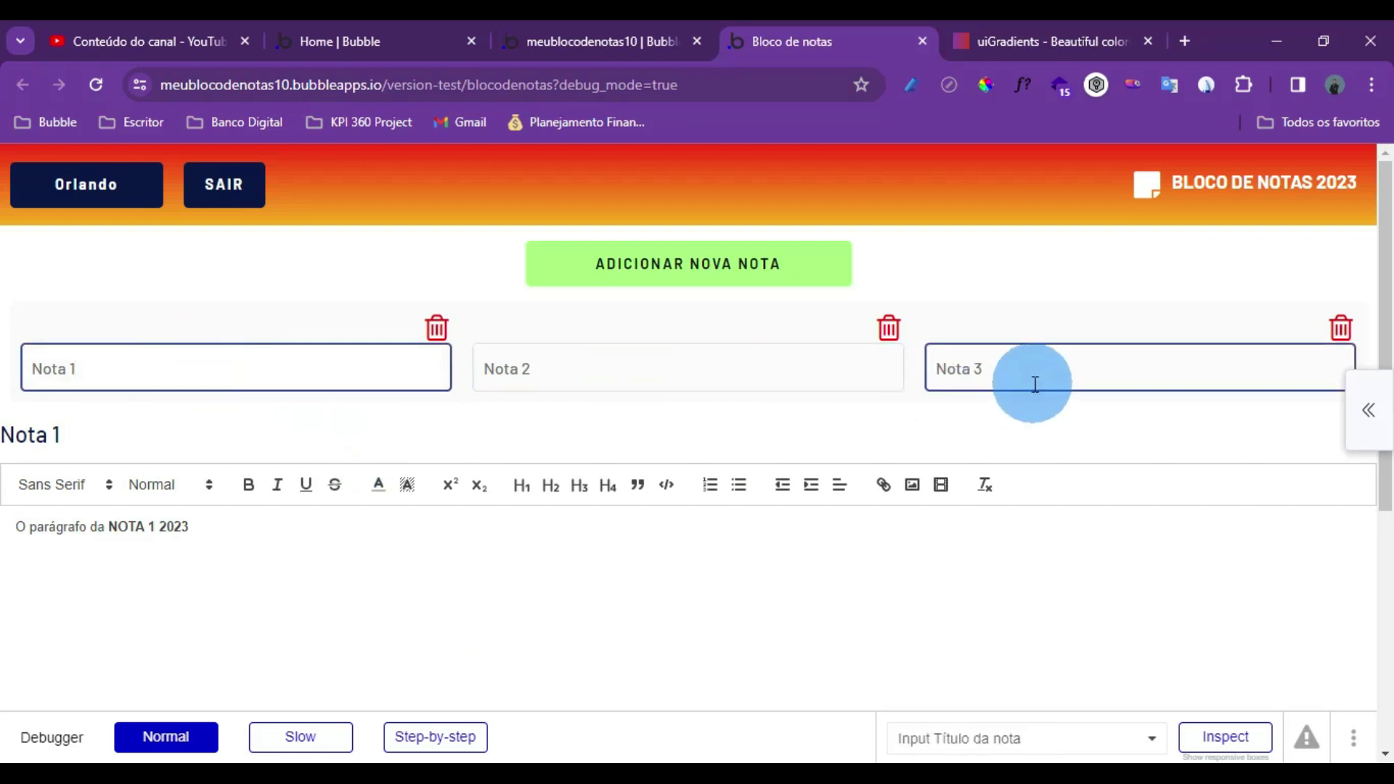
{"action": "left_click", "coordinate": [1086, 370]}
{"action": "left_click", "coordinate": [1017, 417]}
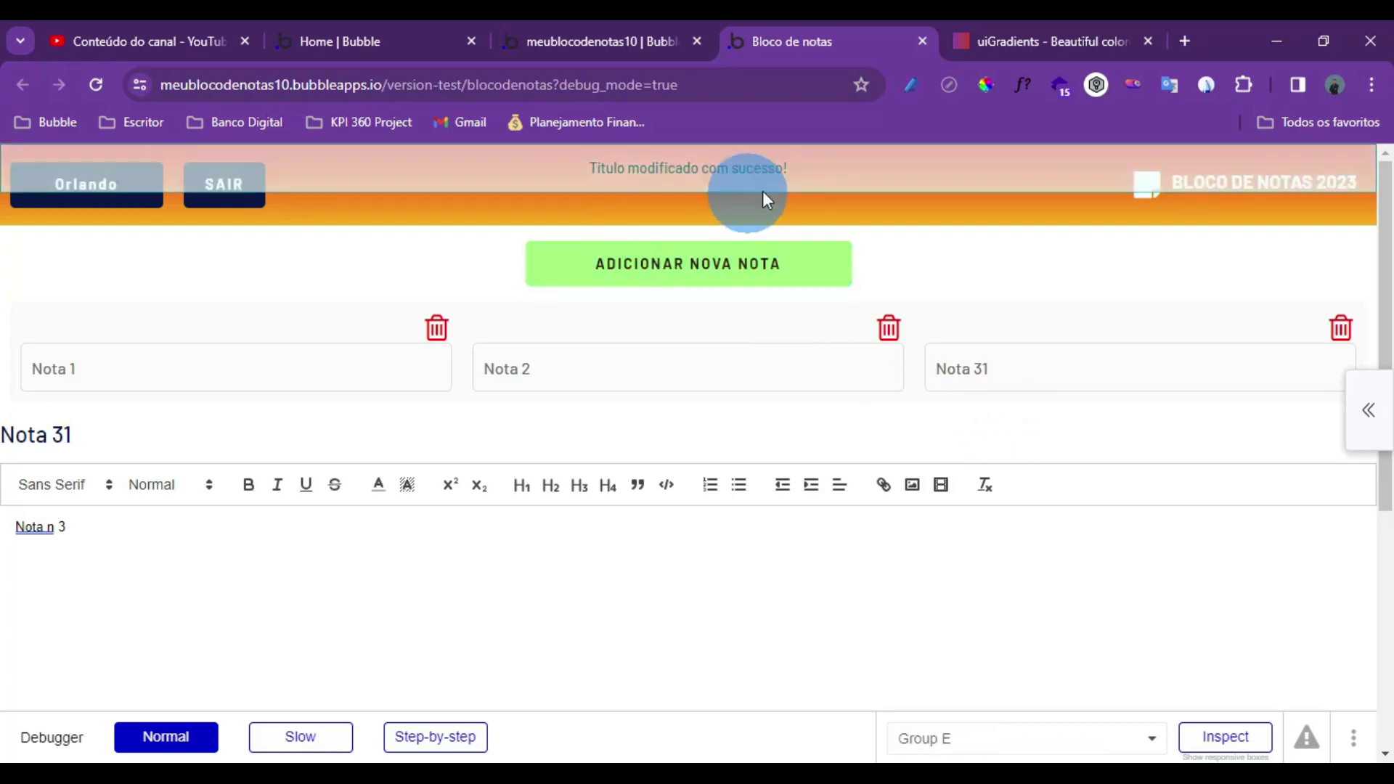
{"action": "left_click", "coordinate": [1025, 375]}
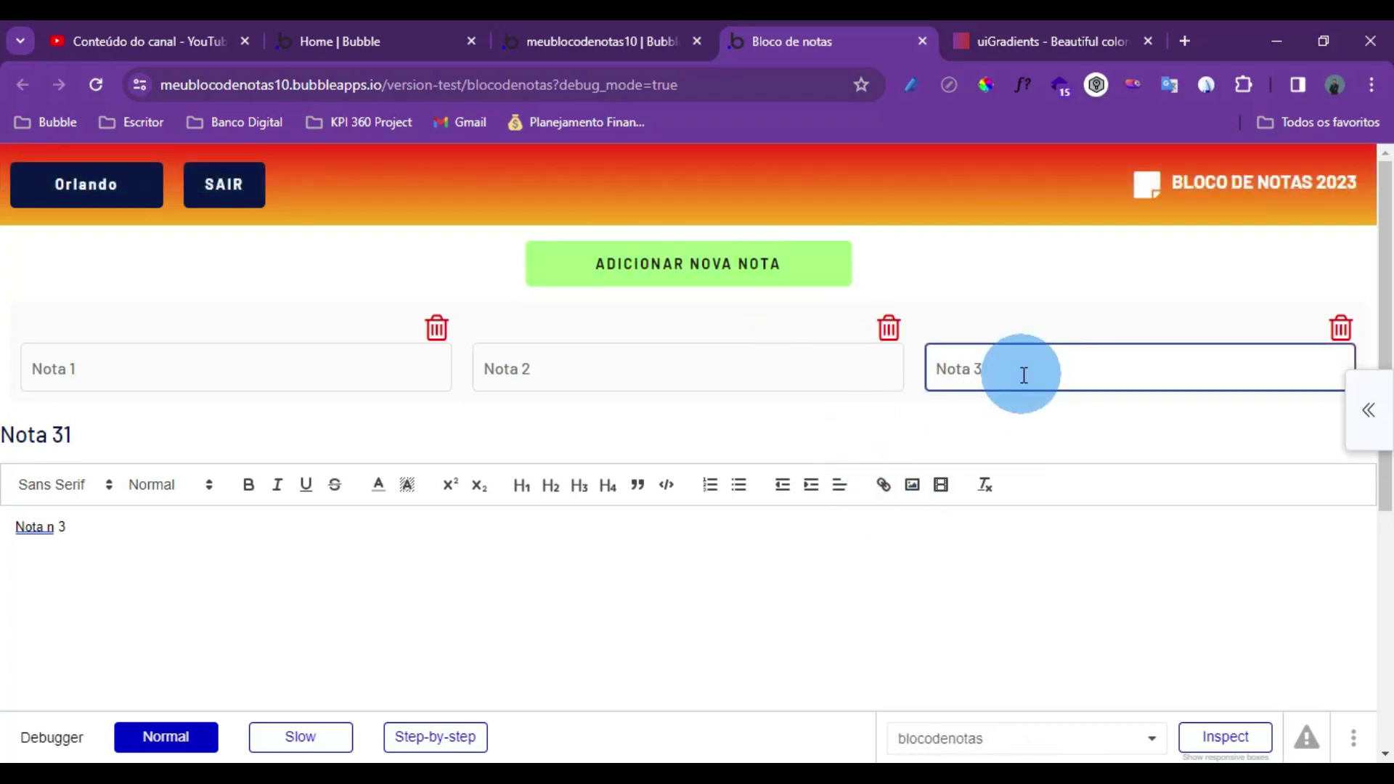
{"action": "left_click", "coordinate": [859, 440]}
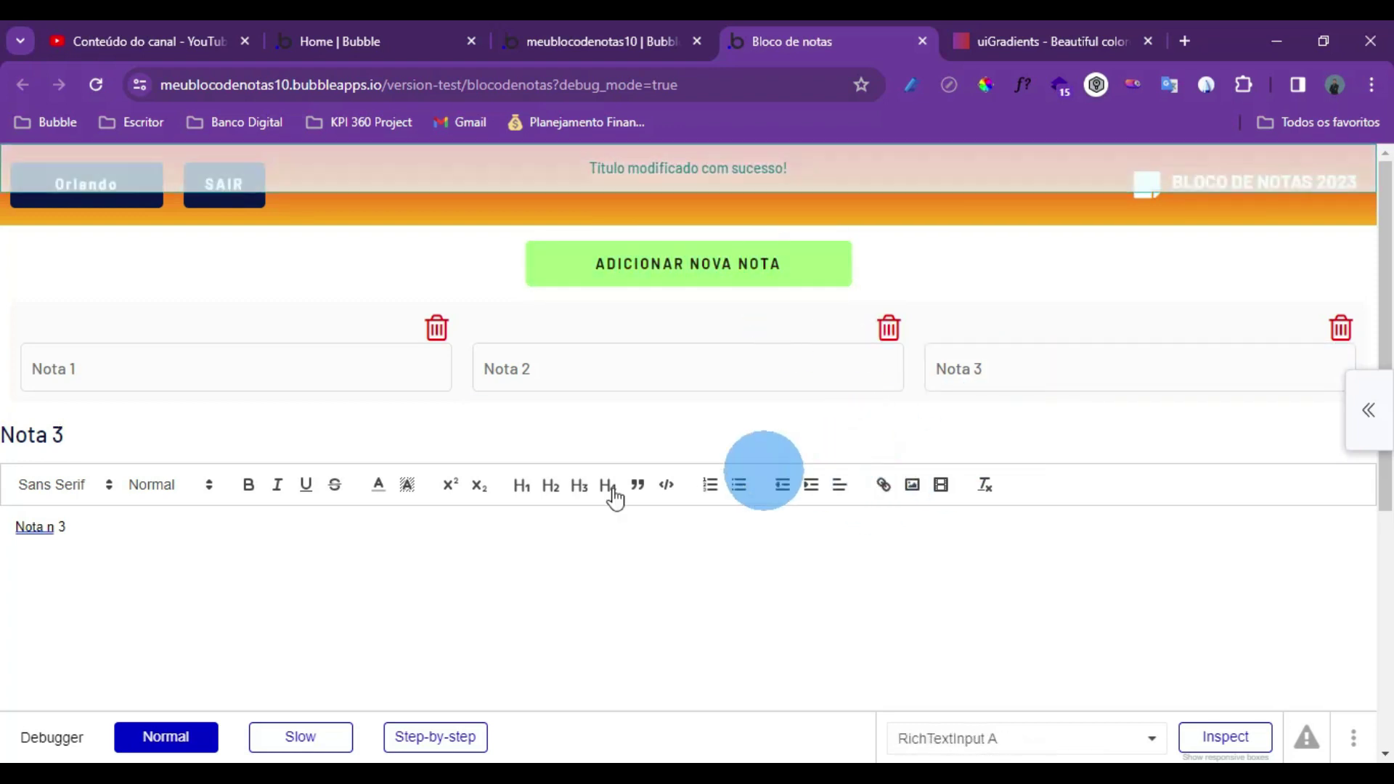
{"action": "scroll", "coordinate": [476, 607], "scroll_direction": "down", "scroll_amount": 3}
{"action": "scroll", "coordinate": [476, 607], "scroll_direction": "up", "scroll_amount": 3}
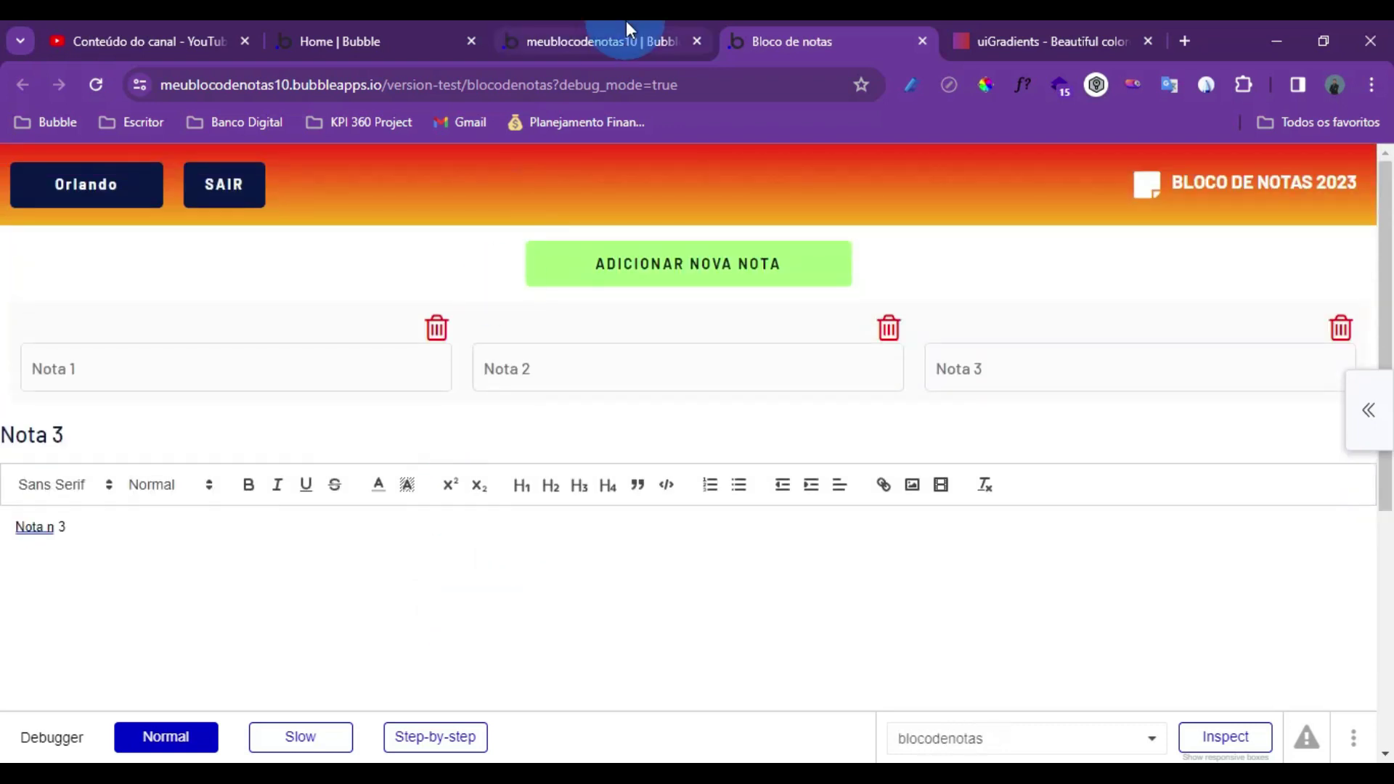
{"action": "mouse_move", "coordinate": [626, 20]}
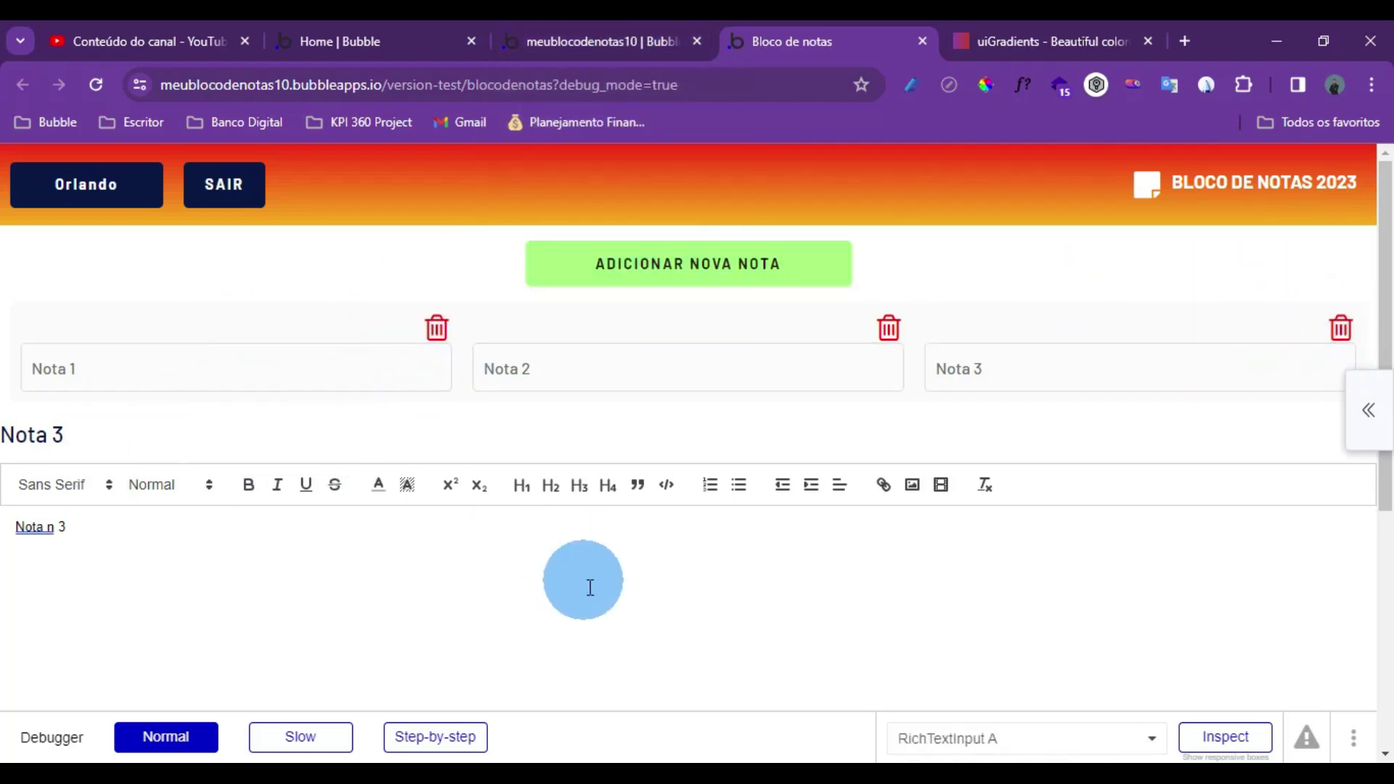
{"action": "scroll", "coordinate": [599, 584], "scroll_direction": "down", "scroll_amount": 4}
{"action": "scroll", "coordinate": [602, 585], "scroll_direction": "up", "scroll_amount": 4}
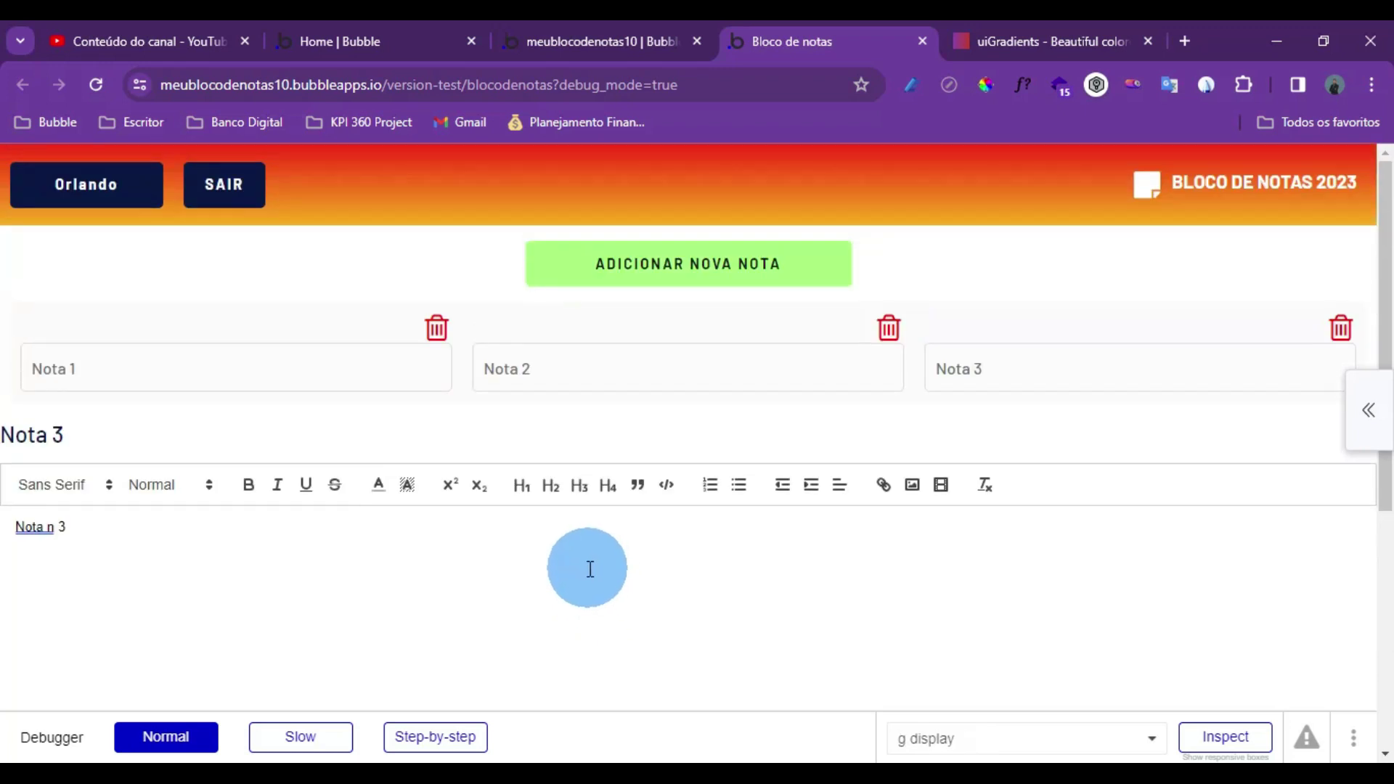
{"action": "left_click", "coordinate": [691, 27]}
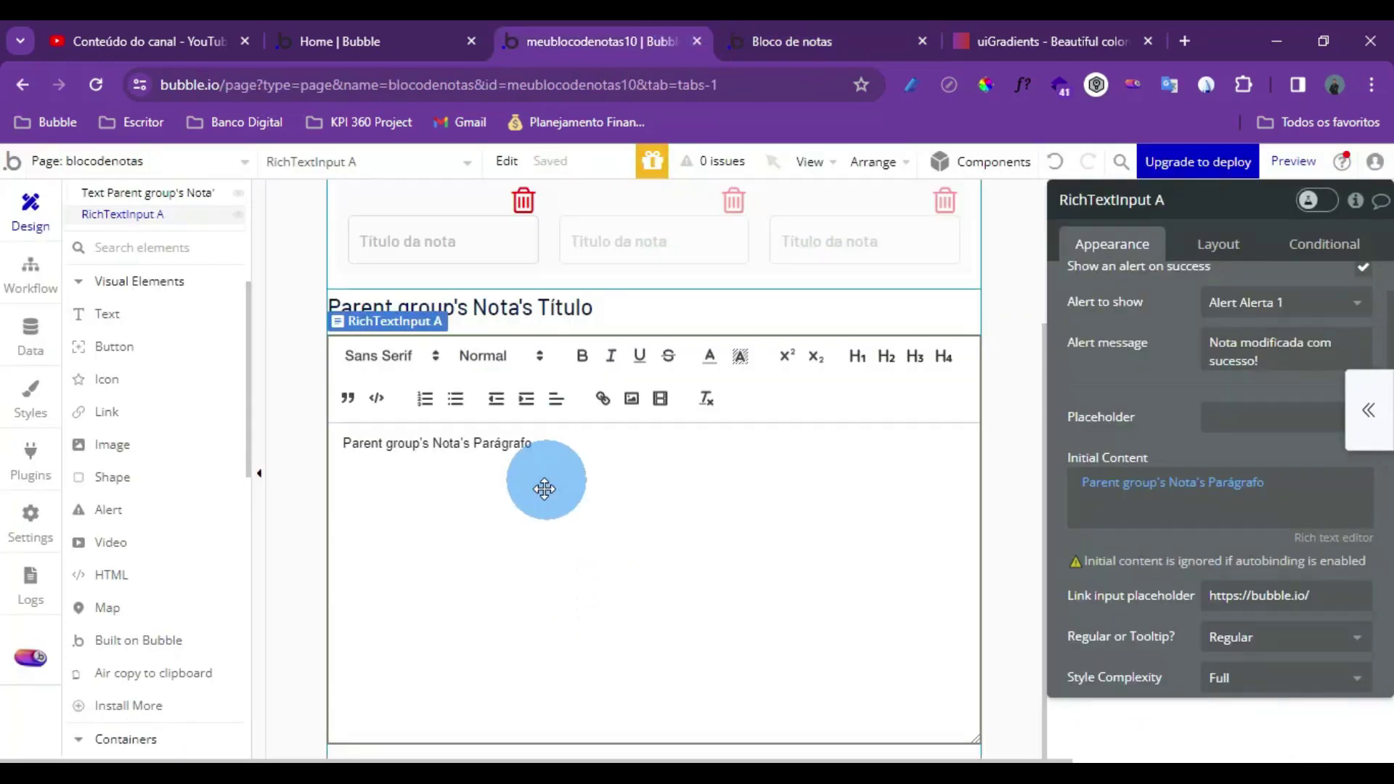
{"action": "scroll", "coordinate": [563, 525], "scroll_direction": "down", "scroll_amount": 1}
{"action": "scroll", "coordinate": [564, 526], "scroll_direction": "up", "scroll_amount": 3}
{"action": "left_click", "coordinate": [860, 22]}
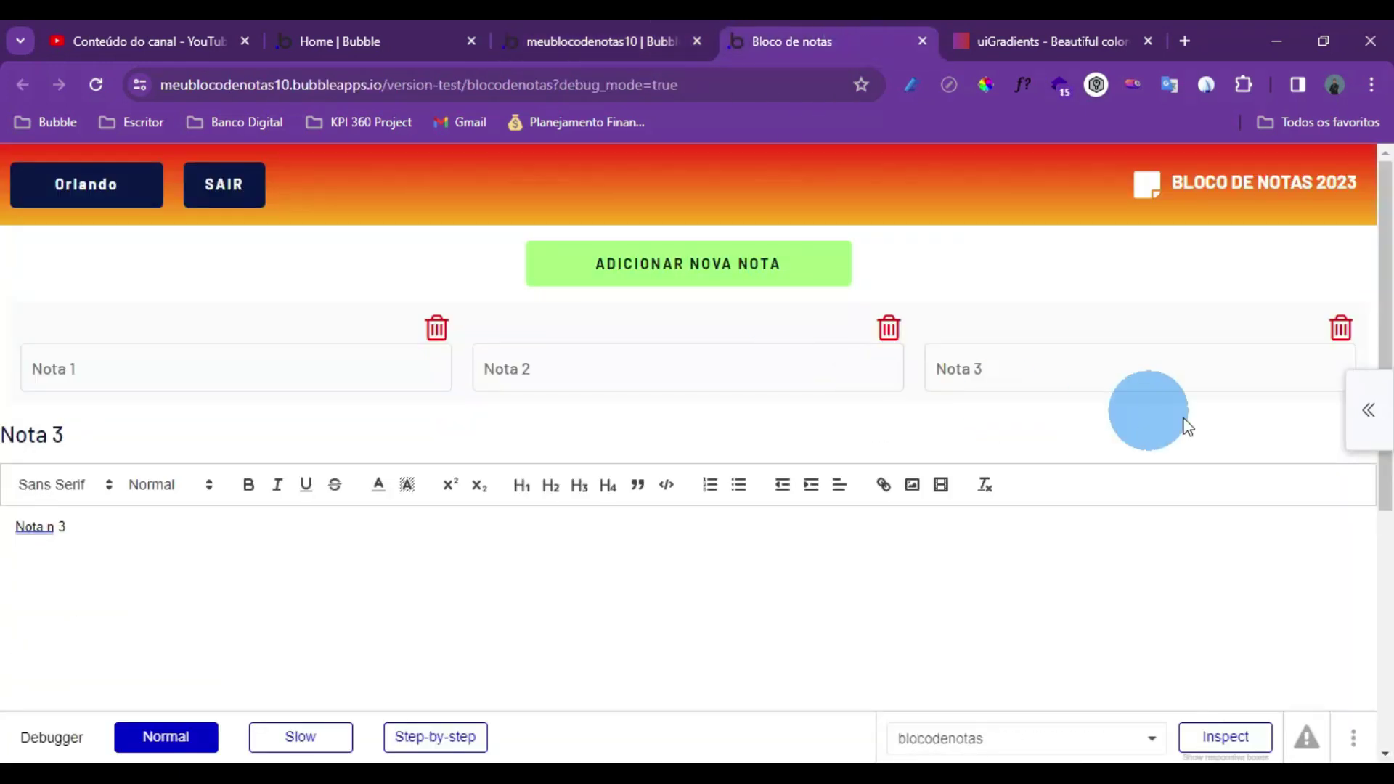
{"action": "scroll", "coordinate": [1184, 410], "scroll_direction": "down", "scroll_amount": 3}
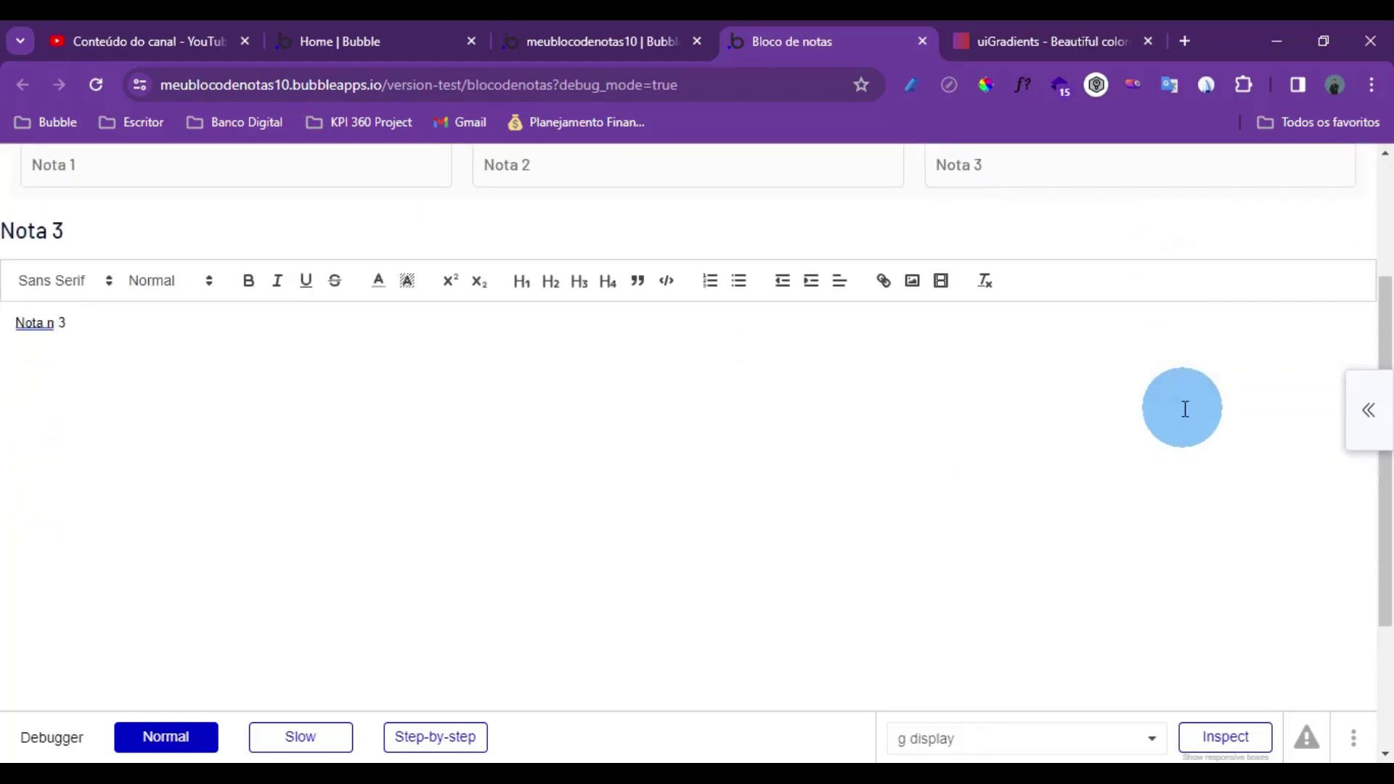
{"action": "scroll", "coordinate": [1184, 409], "scroll_direction": "up", "scroll_amount": 2}
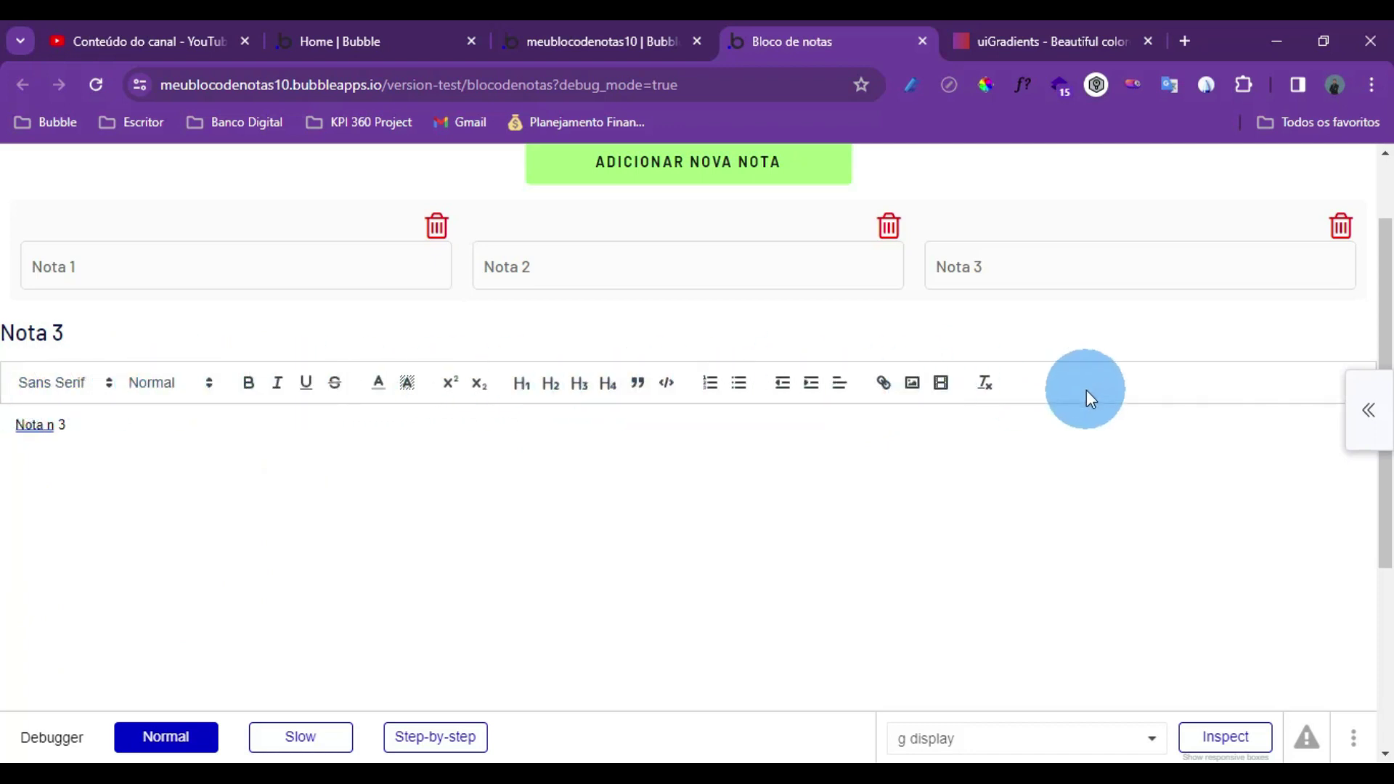
Add three new notes in the Bloco de notas preview to test the note-added alert
{"action": "scroll", "coordinate": [1084, 389], "scroll_direction": "up", "scroll_amount": 2}
{"action": "left_click", "coordinate": [612, 285]}
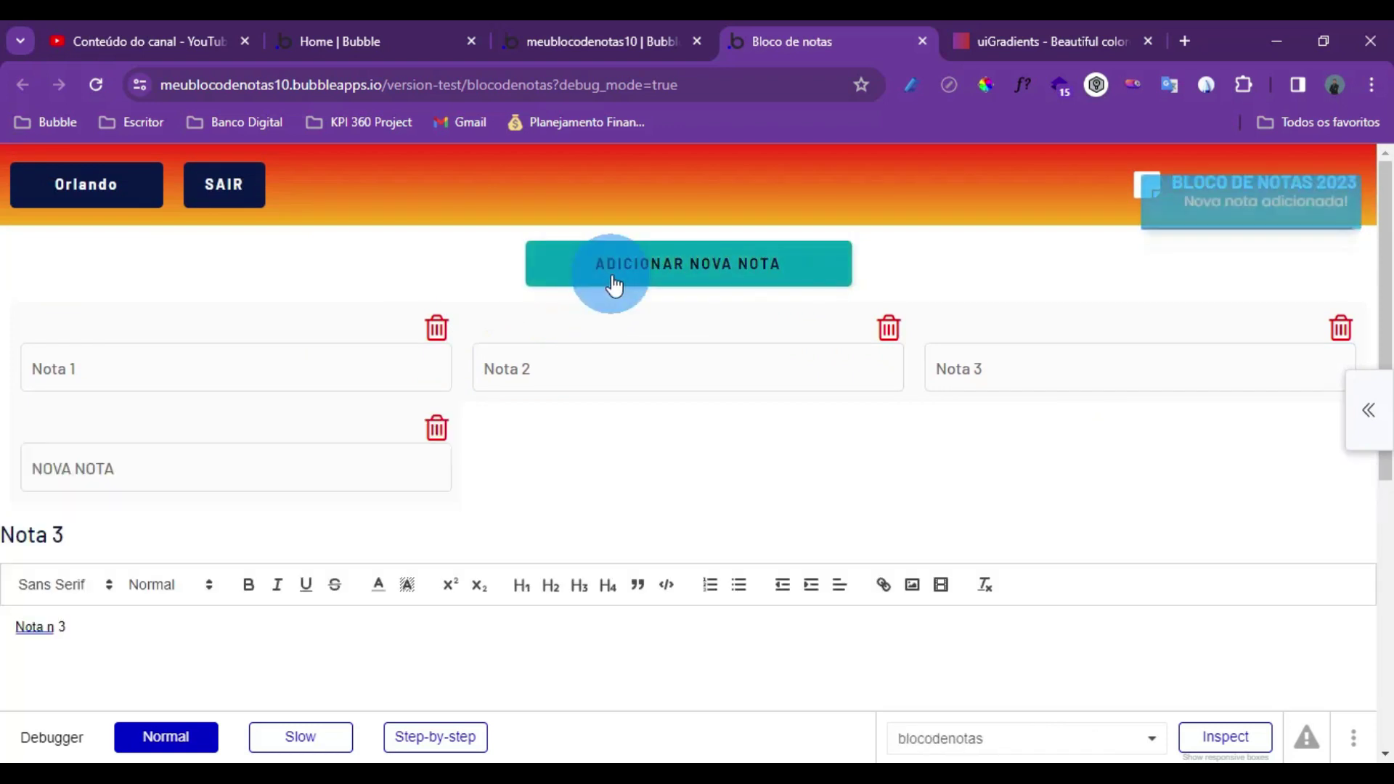
{"action": "left_click", "coordinate": [748, 276]}
{"action": "left_click", "coordinate": [741, 256]}
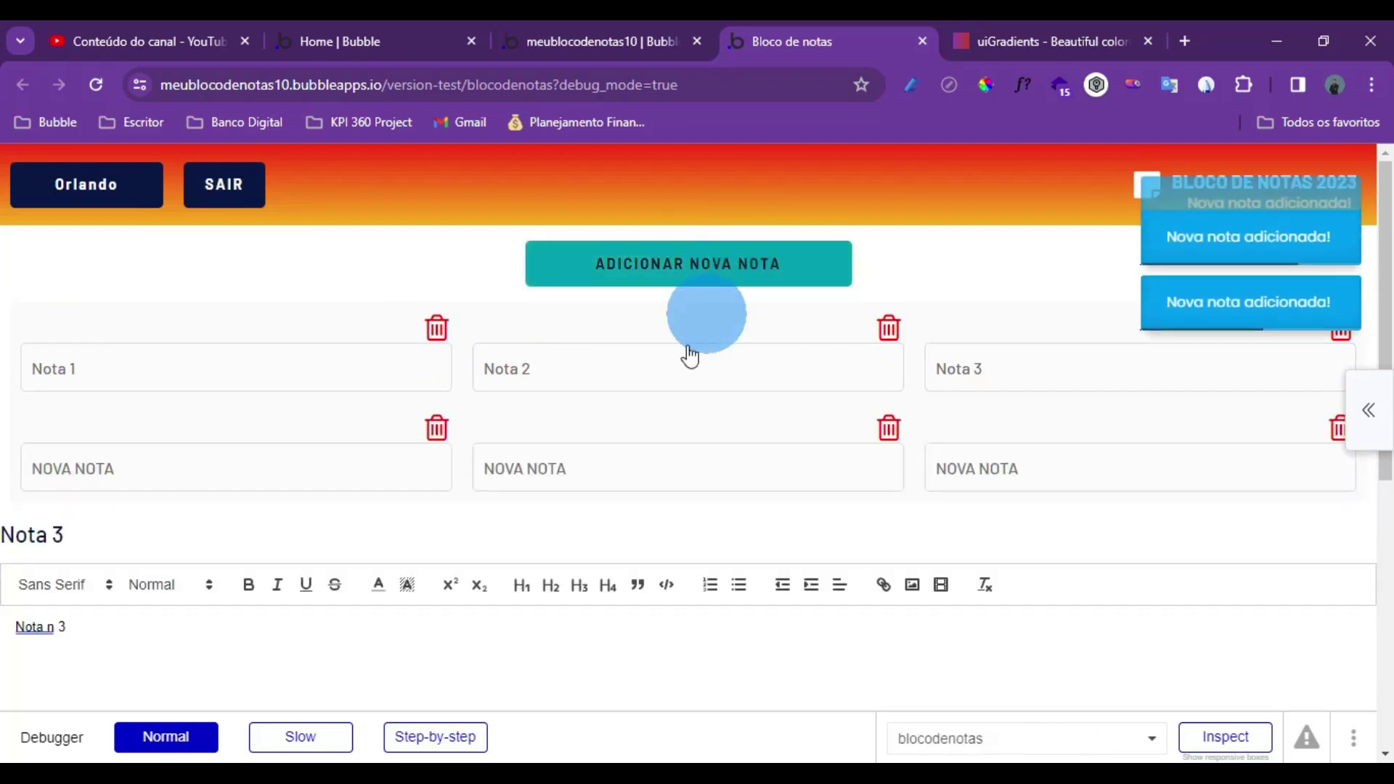
Delete the three notes titled NOVA NOTA to test the deletion alert
{"action": "left_click", "coordinate": [454, 456]}
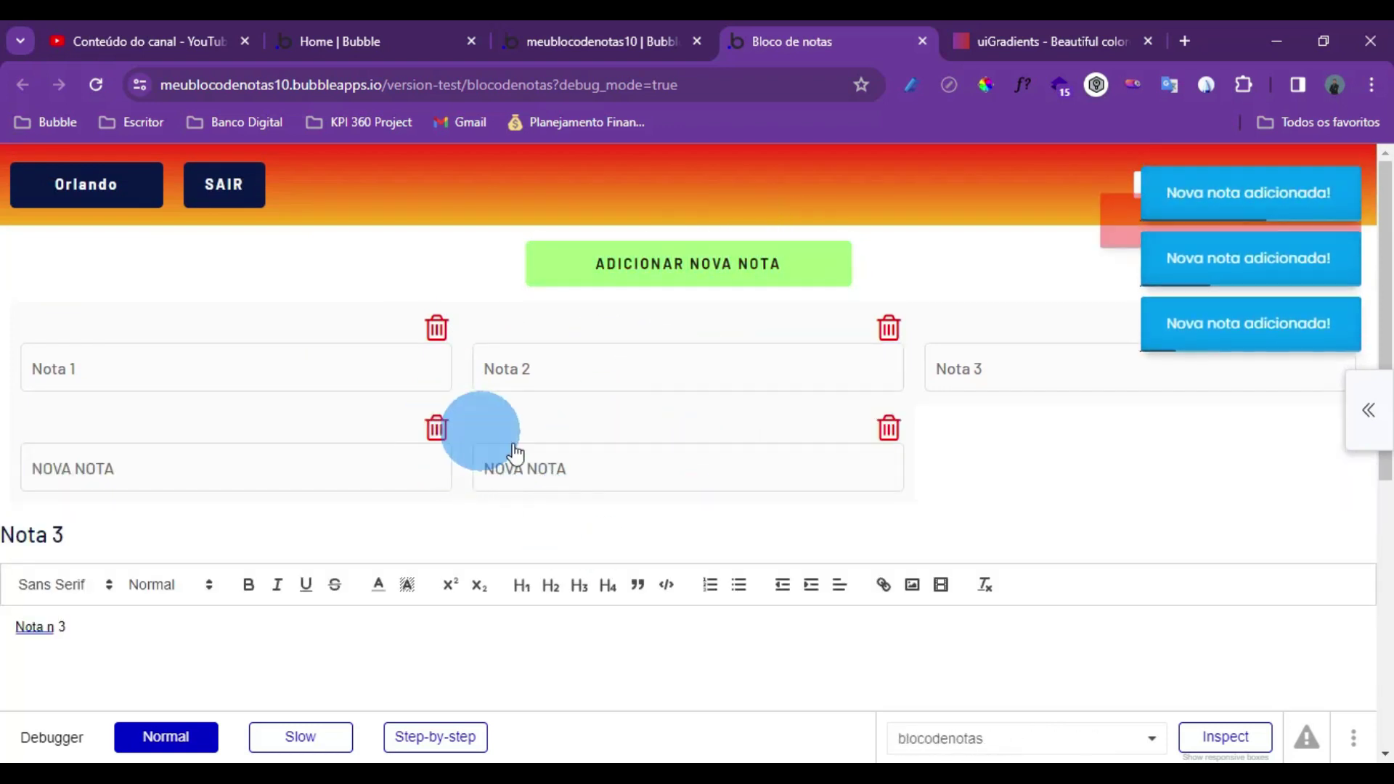
{"action": "left_click", "coordinate": [444, 438]}
{"action": "left_click", "coordinate": [444, 450]}
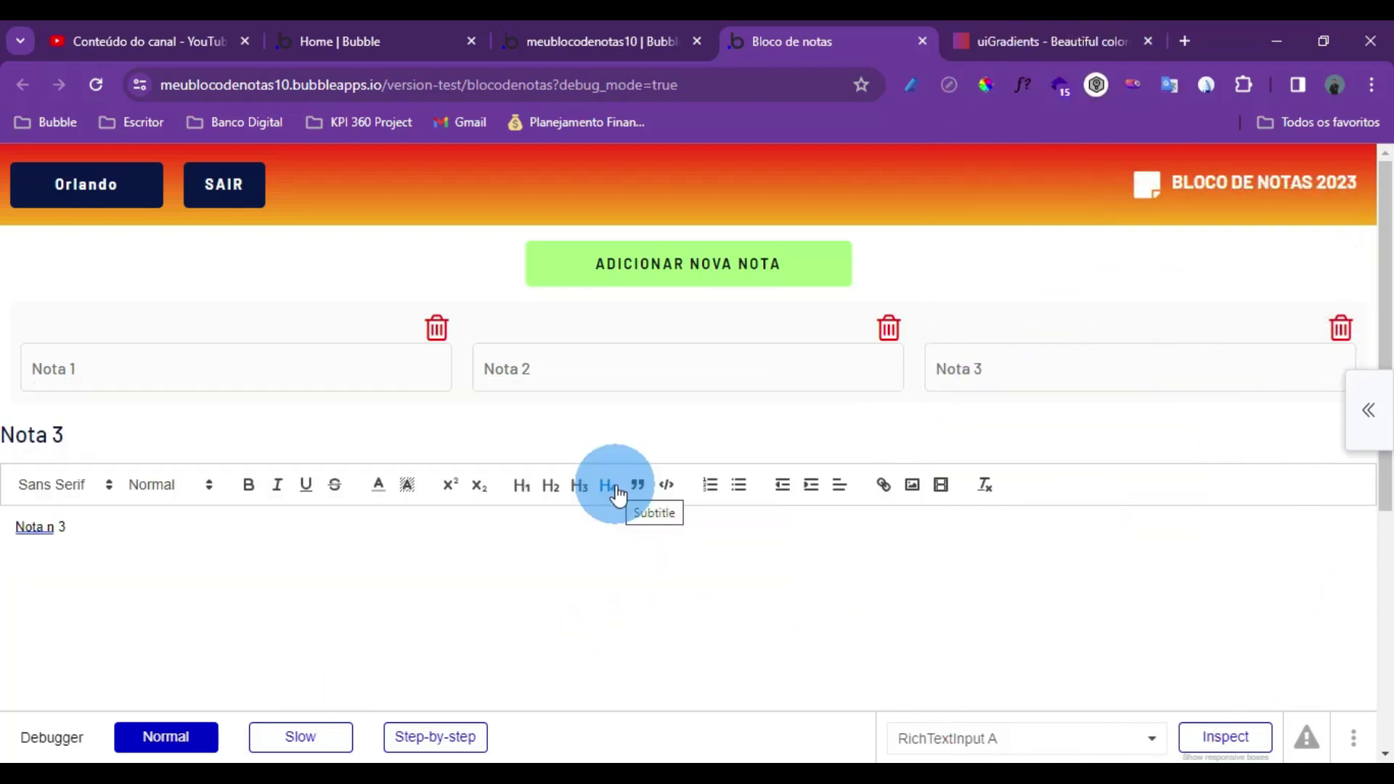
Review the blocodenotas page's workflows in the Bubble editor, inspect the ADICIONAR NOVA NOTA button's actions, and return to the preview
{"action": "left_click", "coordinate": [677, 23]}
{"action": "left_click", "coordinate": [31, 275]}
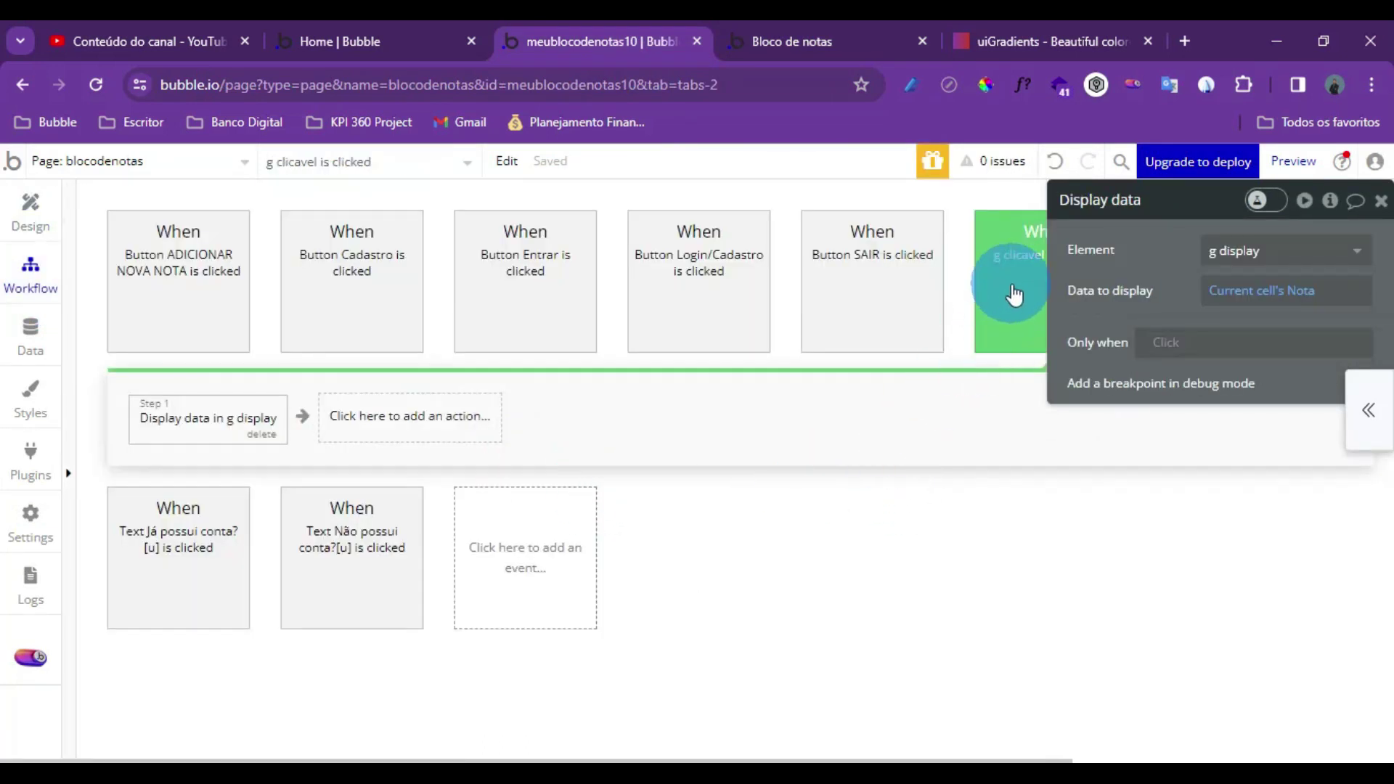
{"action": "mouse_move", "coordinate": [1014, 294]}
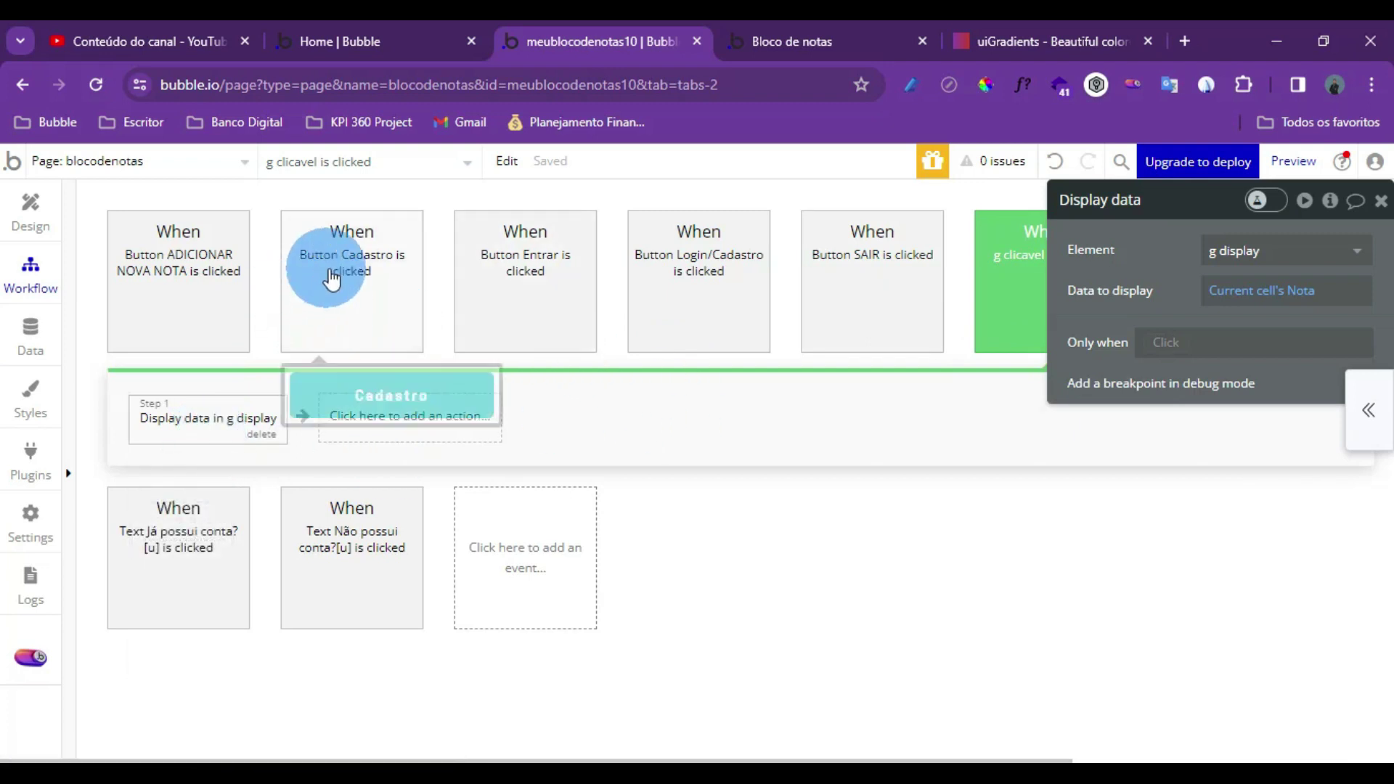
{"action": "mouse_move", "coordinate": [528, 296]}
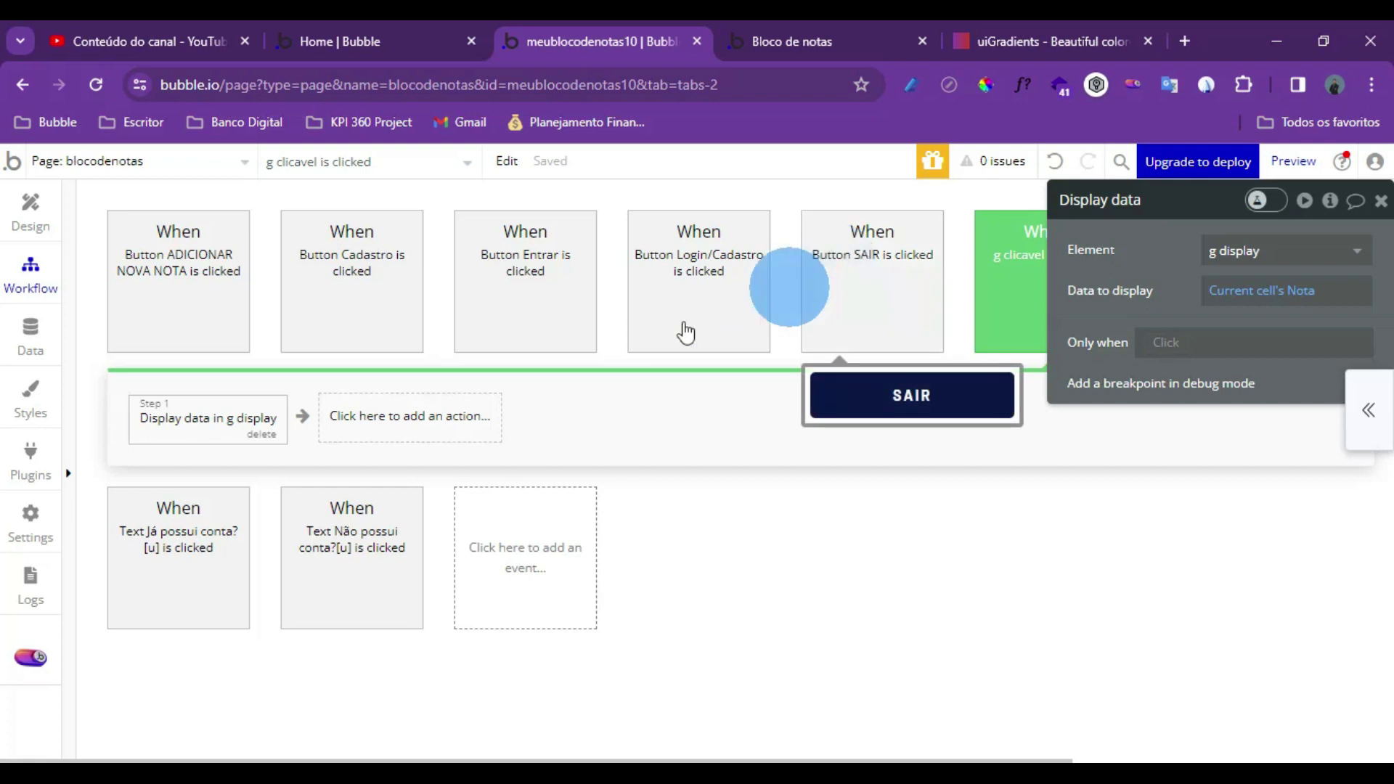
{"action": "left_click", "coordinate": [205, 288]}
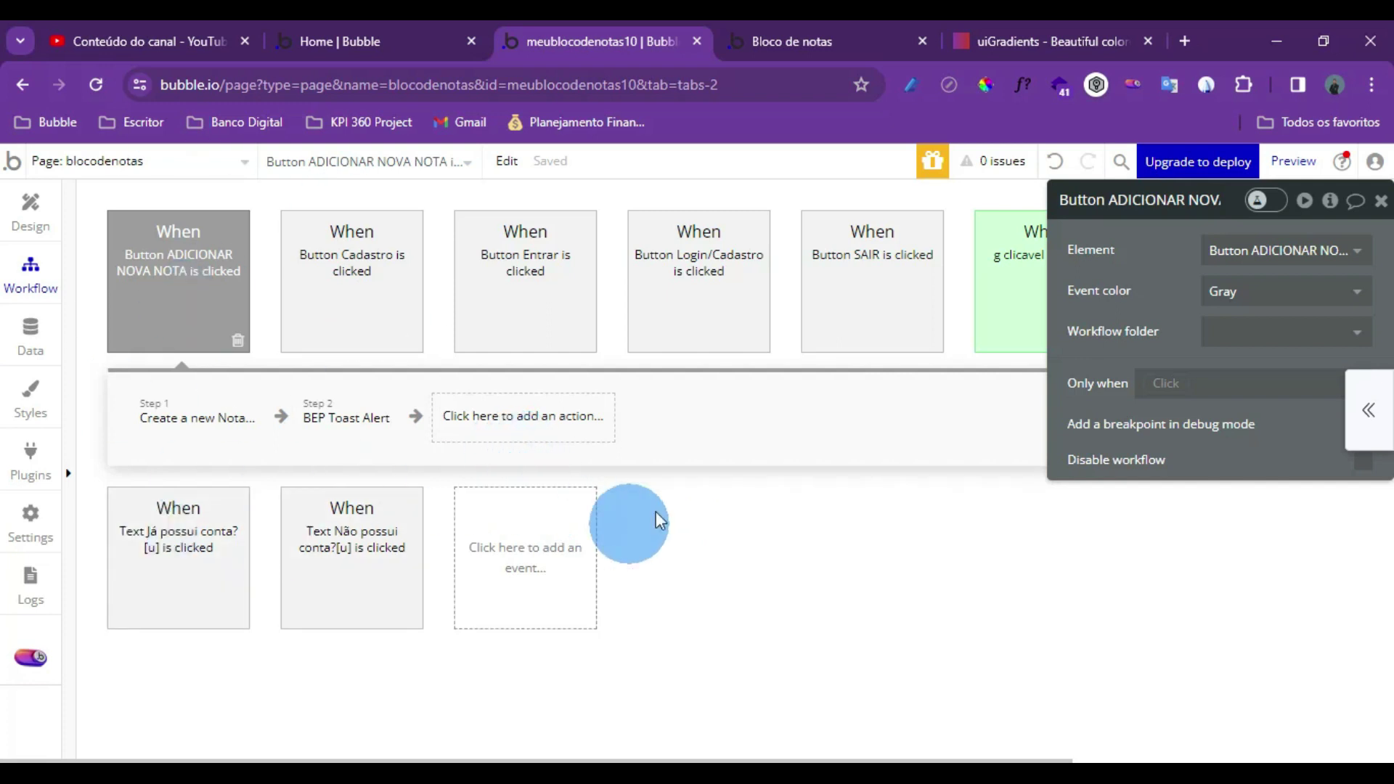
{"action": "left_click", "coordinate": [786, 37]}
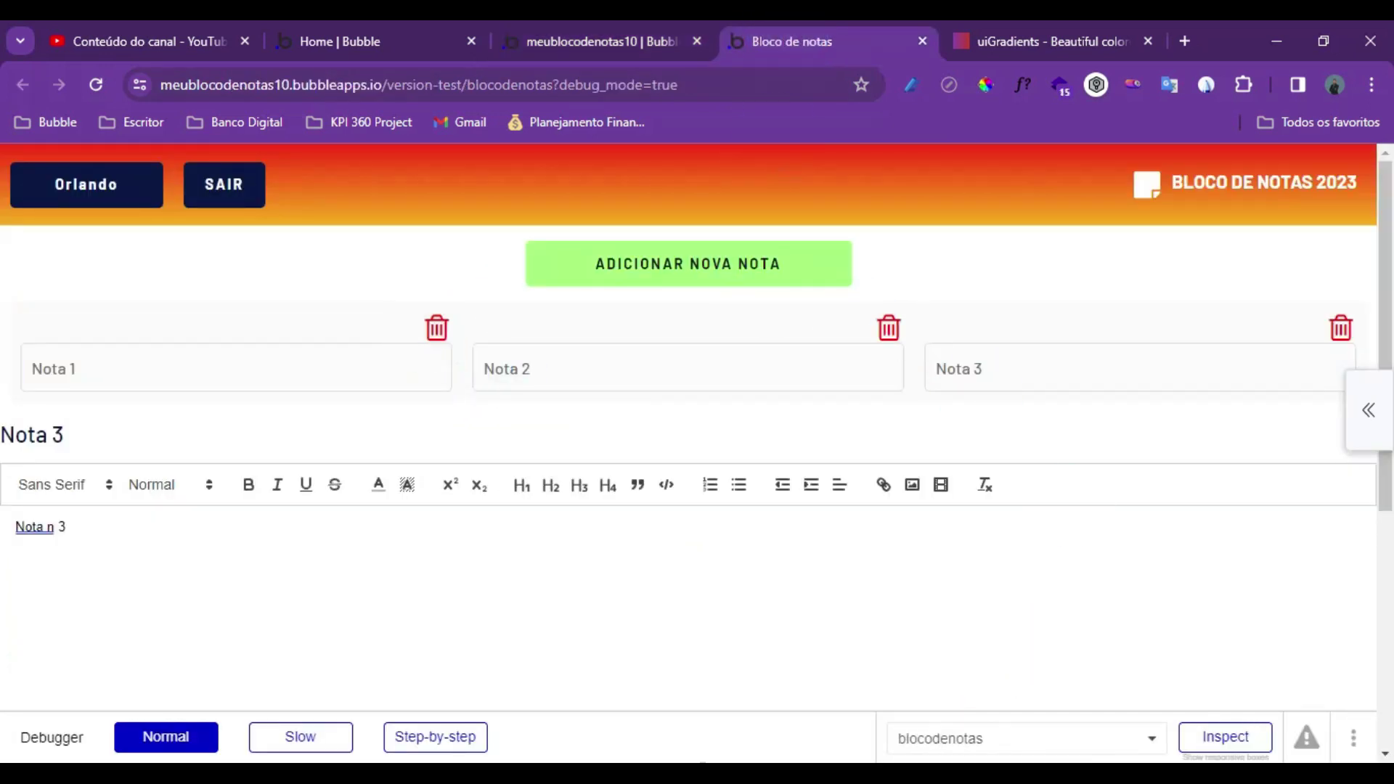